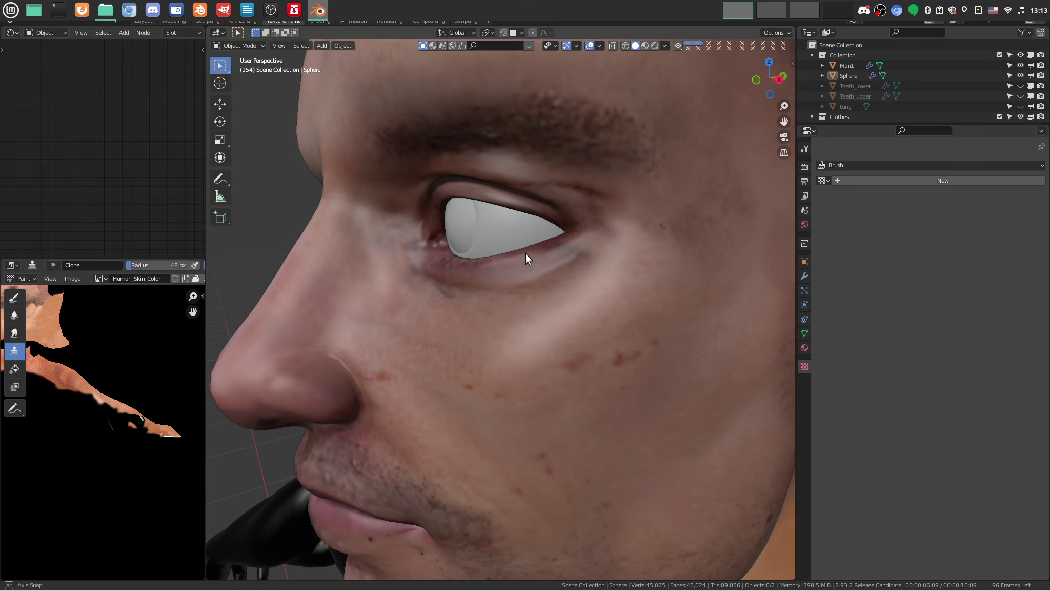
Select the eyeball object Sphere in object mode and add a new material to it.
{"action": "scroll", "coordinate": [482, 206], "scroll_direction": "down", "scroll_amount": 4}
{"action": "key", "text": "ctrl+Tab"}
{"action": "left_click", "coordinate": [675, 219]}
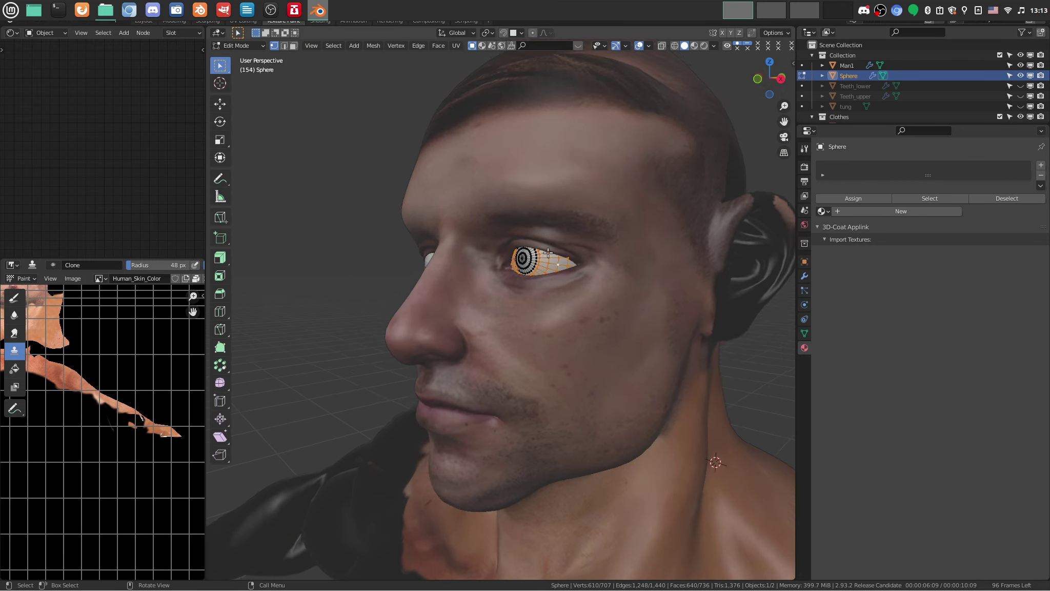
{"action": "scroll", "coordinate": [546, 229], "scroll_direction": "up", "scroll_amount": 2}
{"action": "key", "text": "ctrl+Tab"}
{"action": "left_click", "coordinate": [257, 209]}
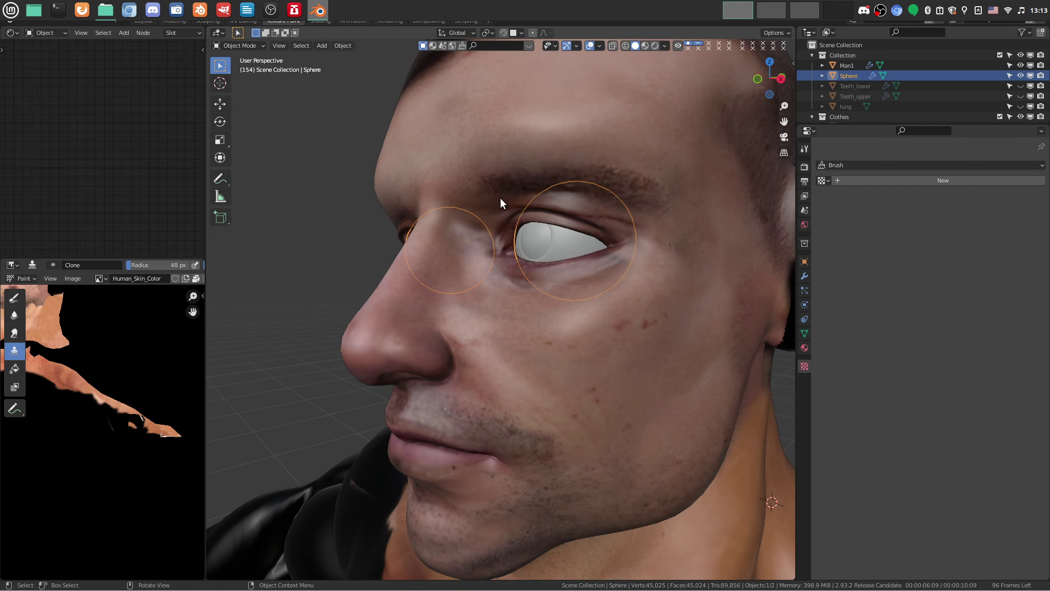
{"action": "left_click", "coordinate": [805, 347]}
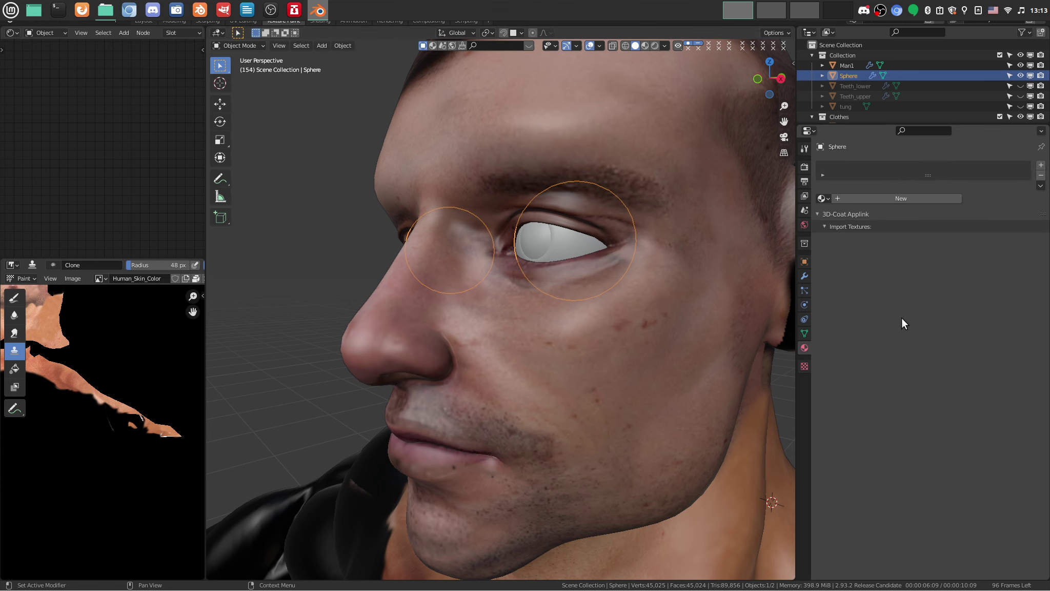
{"action": "left_click", "coordinate": [892, 198]}
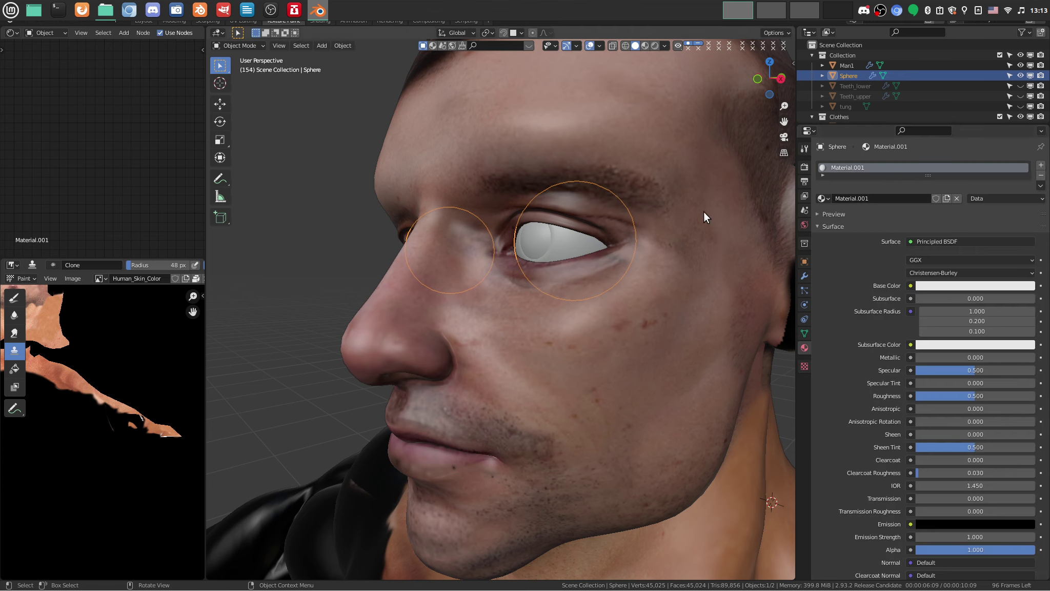
Enlarge the material slot list in the eyeball's material properties.
{"action": "scroll", "coordinate": [782, 267], "scroll_direction": "down", "scroll_amount": 3}
{"action": "scroll", "coordinate": [598, 287], "scroll_direction": "up", "scroll_amount": 5}
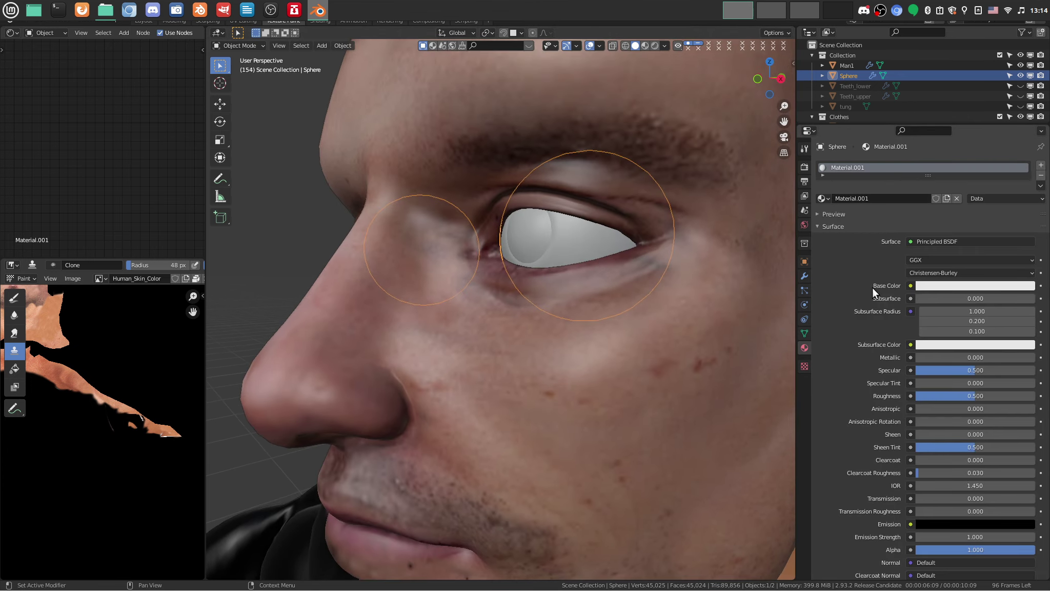
{"action": "scroll", "coordinate": [891, 279], "scroll_direction": "down", "scroll_amount": 2}
{"action": "scroll", "coordinate": [891, 279], "scroll_direction": "up", "scroll_amount": 2}
{"action": "left_click_drag", "start_coordinate": [929, 175], "coordinate": [928, 266]}
{"action": "scroll", "coordinate": [486, 255], "scroll_direction": "down", "scroll_amount": 3}
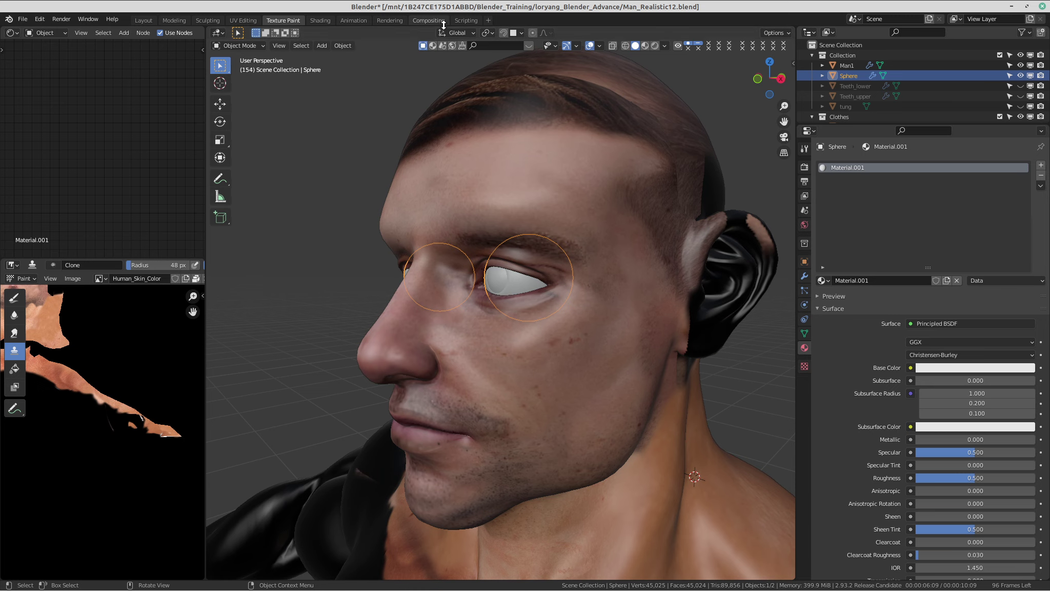
Select the man's body mesh Man1 and hide it.
{"action": "middle_click_drag", "start_coordinate": [441, 271], "coordinate": [526, 198]}
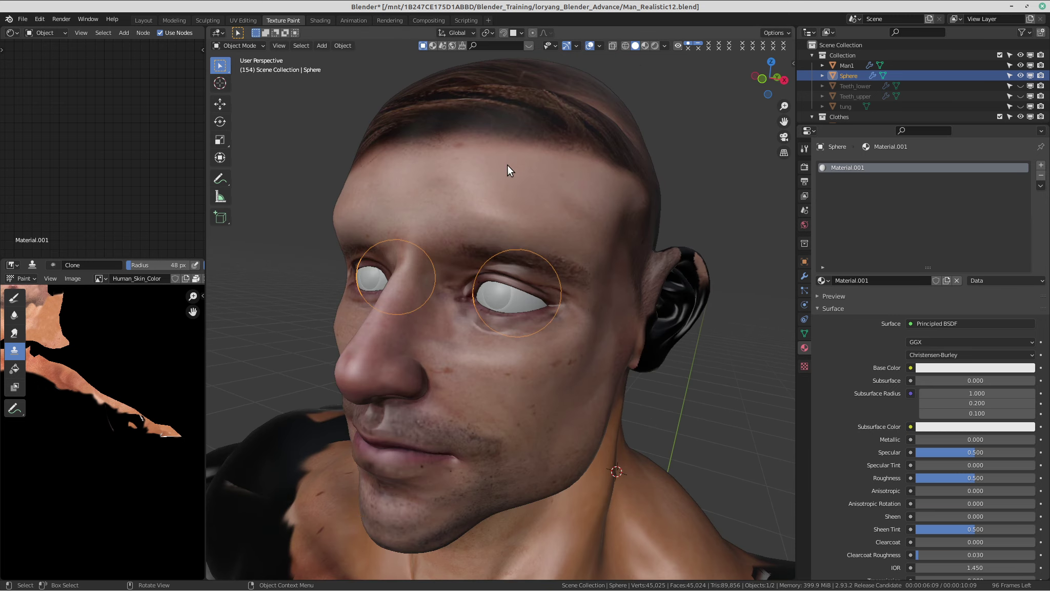
{"action": "scroll", "coordinate": [484, 177], "scroll_direction": "down", "scroll_amount": 4}
{"action": "left_click", "coordinate": [543, 251]}
{"action": "scroll", "coordinate": [548, 309], "scroll_direction": "down", "scroll_amount": 1}
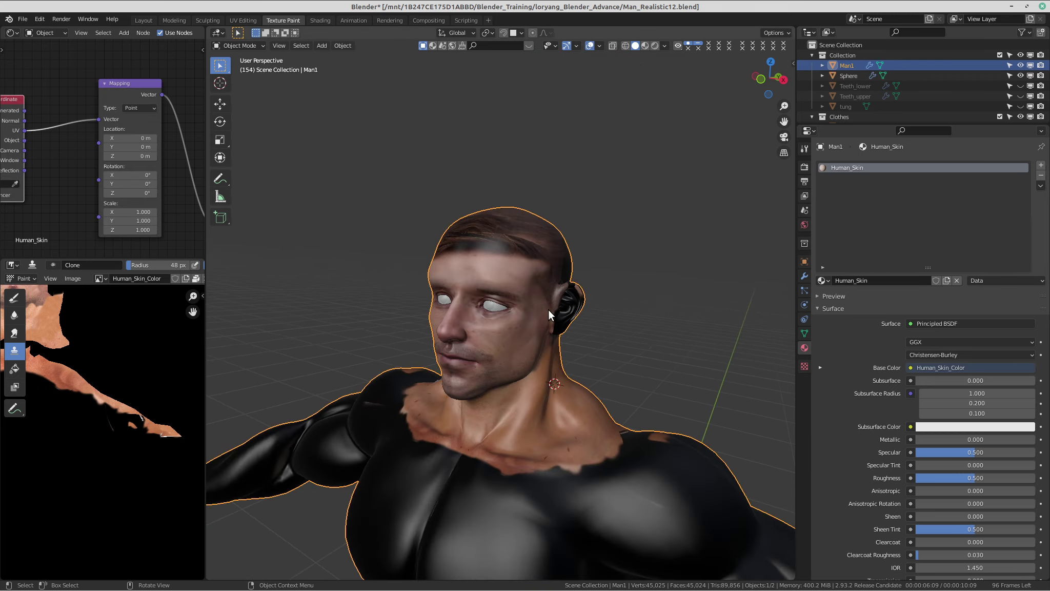
{"action": "key", "text": "h"}
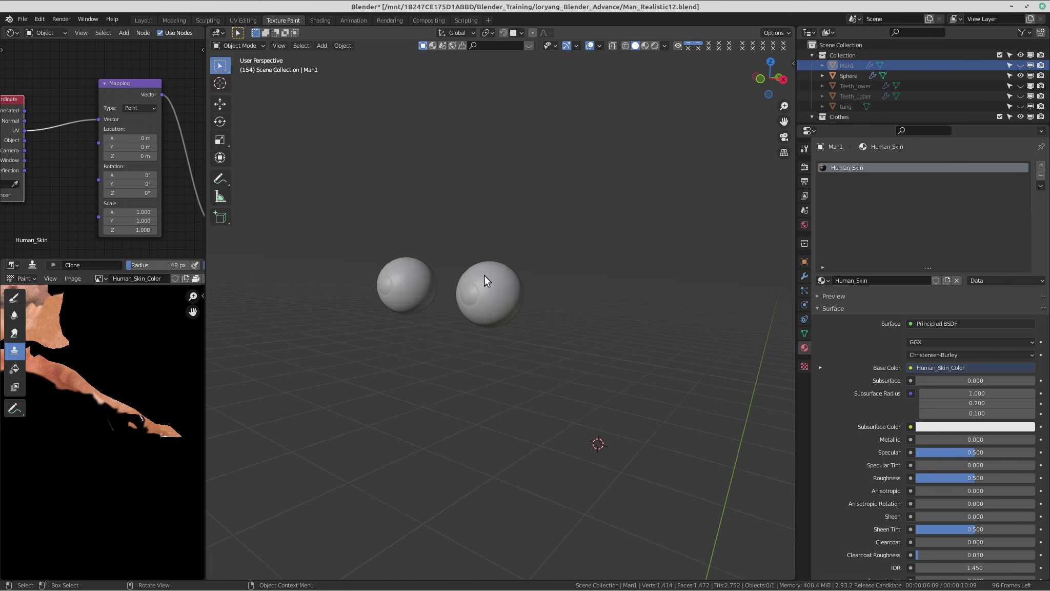
Select the eyeballs and switch to the Shading workspace.
{"action": "left_click", "coordinate": [484, 281]}
{"action": "scroll", "coordinate": [492, 283], "scroll_direction": "up", "scroll_amount": 5}
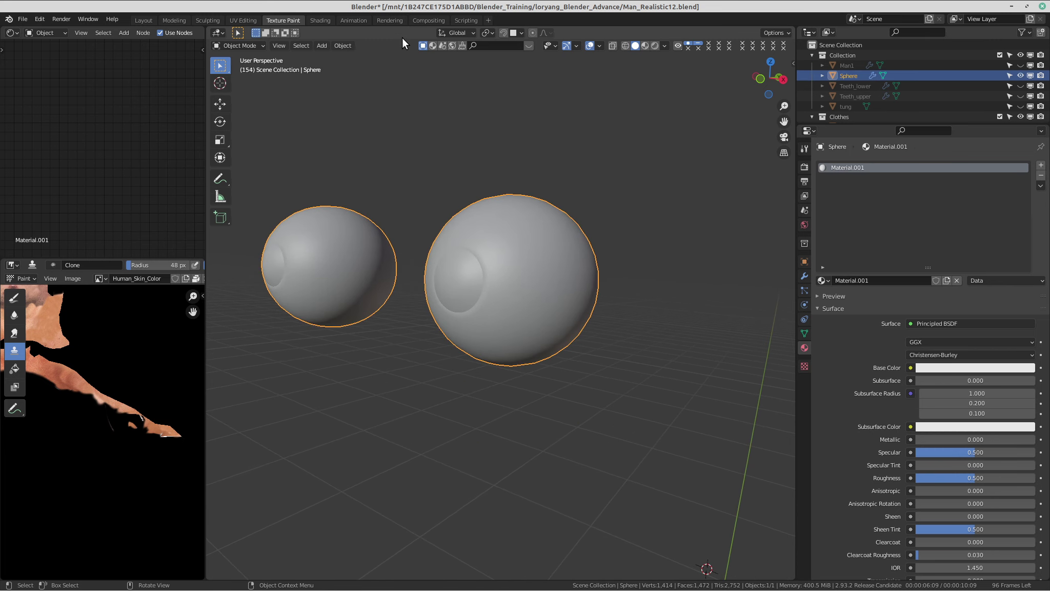
{"action": "left_click", "coordinate": [322, 20]}
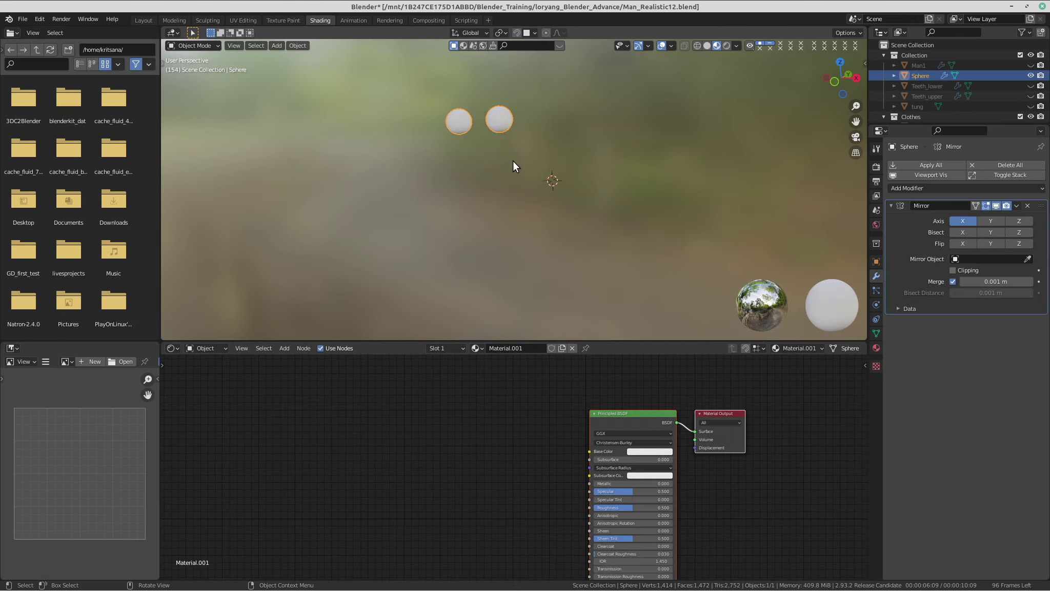
{"action": "scroll", "coordinate": [512, 160], "scroll_direction": "up", "scroll_amount": 5}
{"action": "middle_click_drag", "start_coordinate": [475, 78], "coordinate": [519, 221], "text": "shift"}
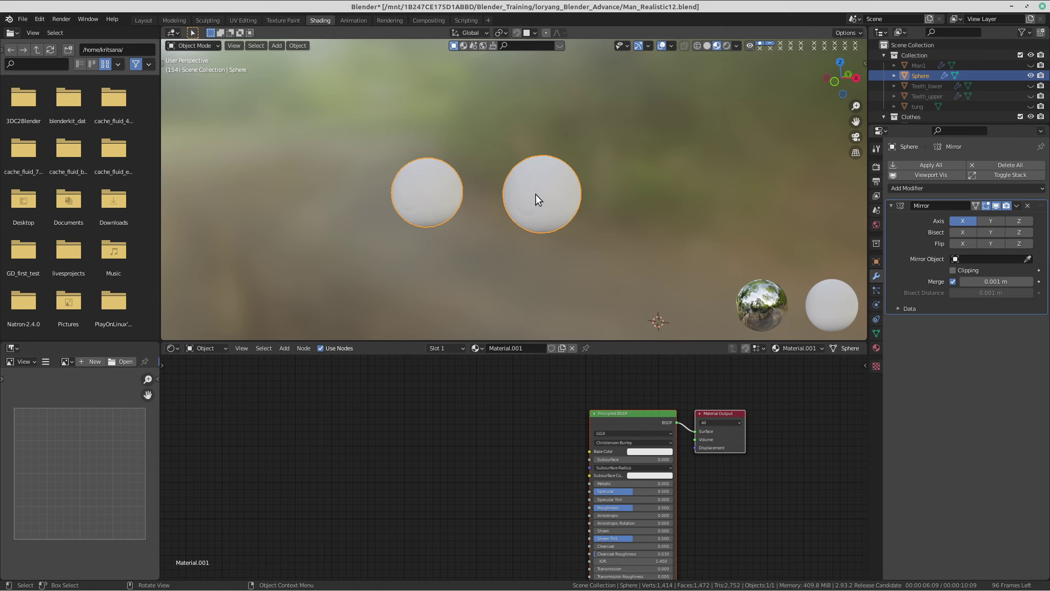
Examine the eyeball's smooth surface and wireframe around the iris in object and edit mode.
{"action": "scroll", "coordinate": [538, 192], "scroll_direction": "up", "scroll_amount": 5}
{"action": "key", "text": "ctrl+Tab"}
{"action": "left_click", "coordinate": [653, 191]}
{"action": "middle_click_drag", "start_coordinate": [654, 208], "coordinate": [636, 214]}
{"action": "key", "text": "Tab"}
{"action": "middle_click_drag", "start_coordinate": [456, 151], "coordinate": [482, 155], "text": "shift"}
{"action": "scroll", "coordinate": [456, 167], "scroll_direction": "down", "scroll_amount": 2}
{"action": "key", "text": "Tab"}
{"action": "middle_click_drag", "start_coordinate": [560, 142], "coordinate": [582, 154], "text": "shift"}
{"action": "scroll", "coordinate": [581, 153], "scroll_direction": "up", "scroll_amount": 3}
{"action": "key", "text": "Tab"}
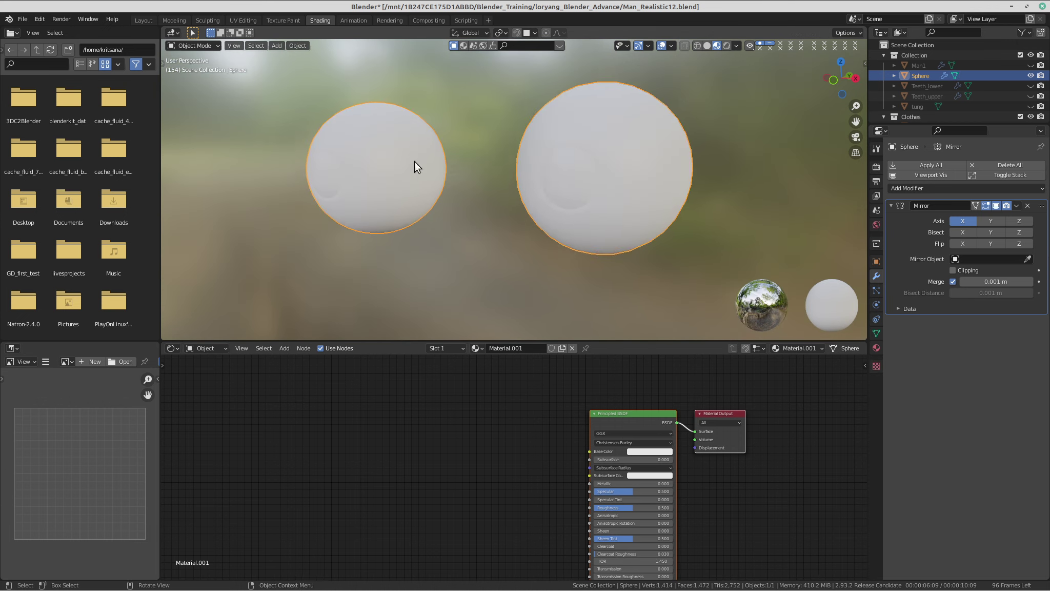
{"action": "middle_click_drag", "start_coordinate": [373, 152], "coordinate": [347, 170], "text": "shift"}
{"action": "scroll", "coordinate": [348, 170], "scroll_direction": "up", "scroll_amount": 3}
{"action": "middle_click_drag", "start_coordinate": [457, 195], "coordinate": [432, 153], "text": "shift"}
{"action": "key", "text": "Tab"}
{"action": "middle_click_drag", "start_coordinate": [604, 154], "coordinate": [596, 158]}
{"action": "scroll", "coordinate": [596, 158], "scroll_direction": "down", "scroll_amount": 4}
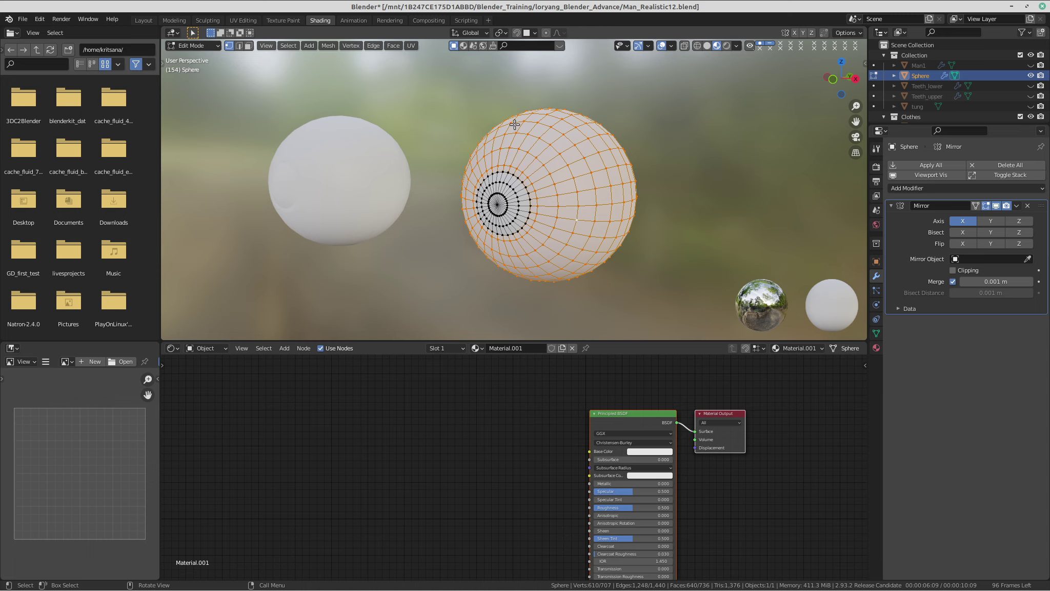
Clear the eyeball's vertex selection and examine the mesh at its back.
{"action": "middle_click_drag", "start_coordinate": [541, 129], "coordinate": [452, 188]}
{"action": "key", "text": "alt+a"}
{"action": "scroll", "coordinate": [465, 180], "scroll_direction": "up", "scroll_amount": 1}
{"action": "left_click", "coordinate": [406, 206]}
{"action": "key", "text": "Tab"}
{"action": "middle_click_drag", "start_coordinate": [349, 220], "coordinate": [415, 211], "text": "shift"}
{"action": "scroll", "coordinate": [415, 210], "scroll_direction": "up", "scroll_amount": 2}
{"action": "middle_click_drag", "start_coordinate": [538, 223], "coordinate": [531, 224]}
{"action": "key", "text": "Tab"}
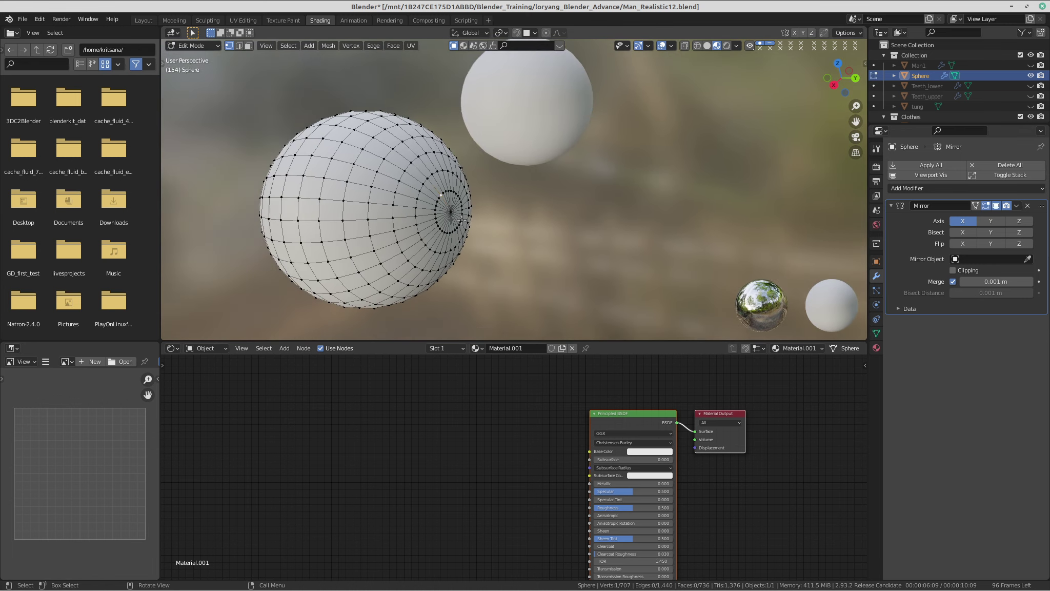
Select a full edge loop on the rear half of the eyeball and rip the mesh apart along it.
{"action": "scroll", "coordinate": [371, 202], "scroll_direction": "up", "scroll_amount": 4}
{"action": "middle_click_drag", "start_coordinate": [370, 202], "coordinate": [411, 197]}
{"action": "left_click", "coordinate": [438, 187], "text": "alt"}
{"action": "scroll", "coordinate": [494, 182], "scroll_direction": "down", "scroll_amount": 4}
{"action": "middle_click_drag", "start_coordinate": [495, 182], "coordinate": [443, 205], "text": "shift"}
{"action": "scroll", "coordinate": [446, 198], "scroll_direction": "up", "scroll_amount": 2}
{"action": "middle_click_drag", "start_coordinate": [373, 195], "coordinate": [444, 187]}
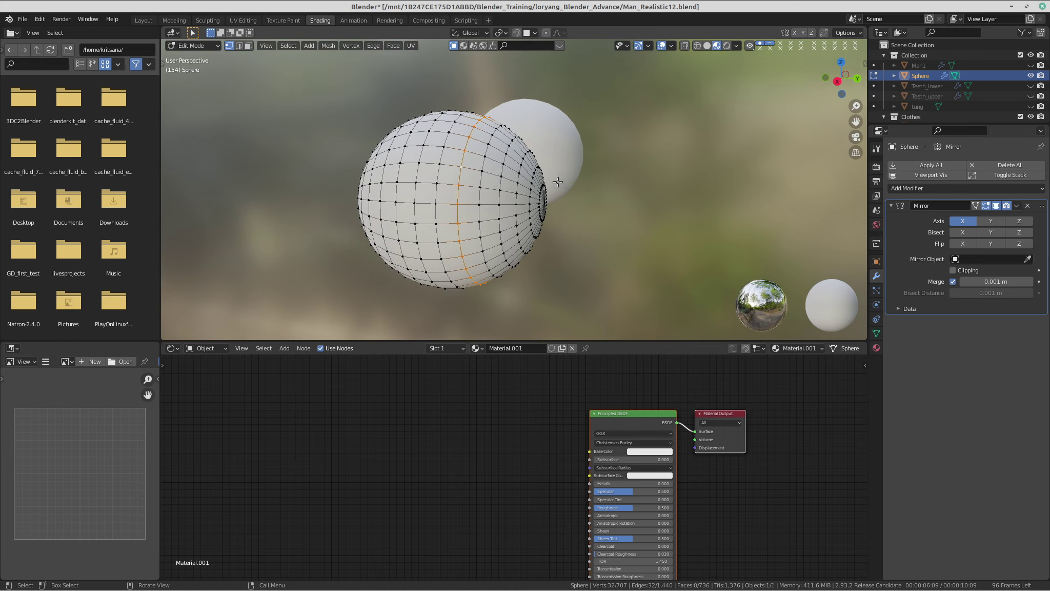
{"action": "key", "text": "e"}
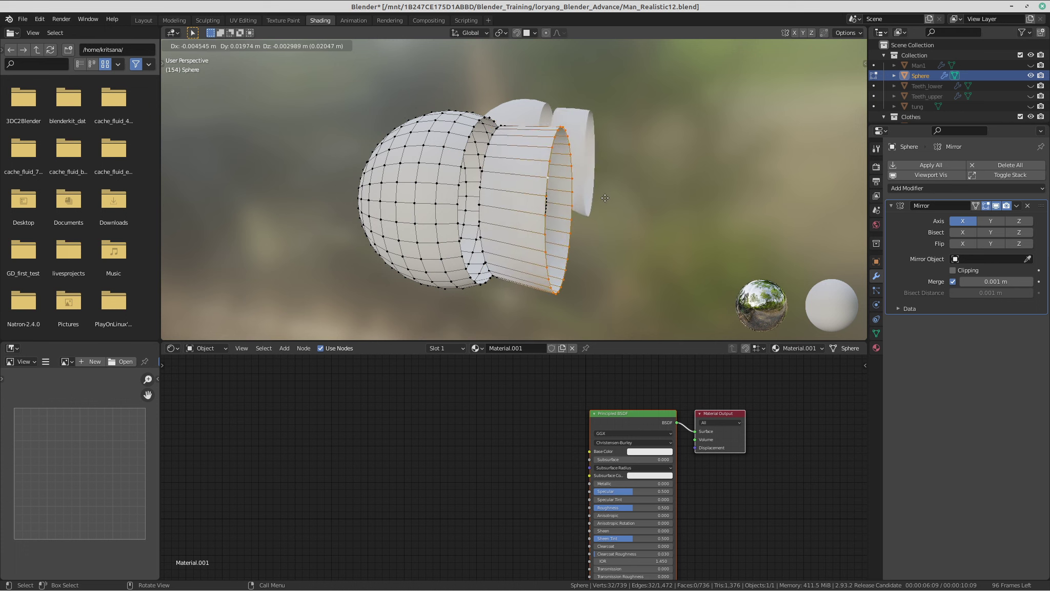
{"action": "left_click", "coordinate": [548, 198]}
Select the whole detached rear cap of the eyeball with Select Linked and delete it.
{"action": "middle_click_drag", "start_coordinate": [548, 197], "coordinate": [556, 172]}
{"action": "key", "text": "ctrl+l"}
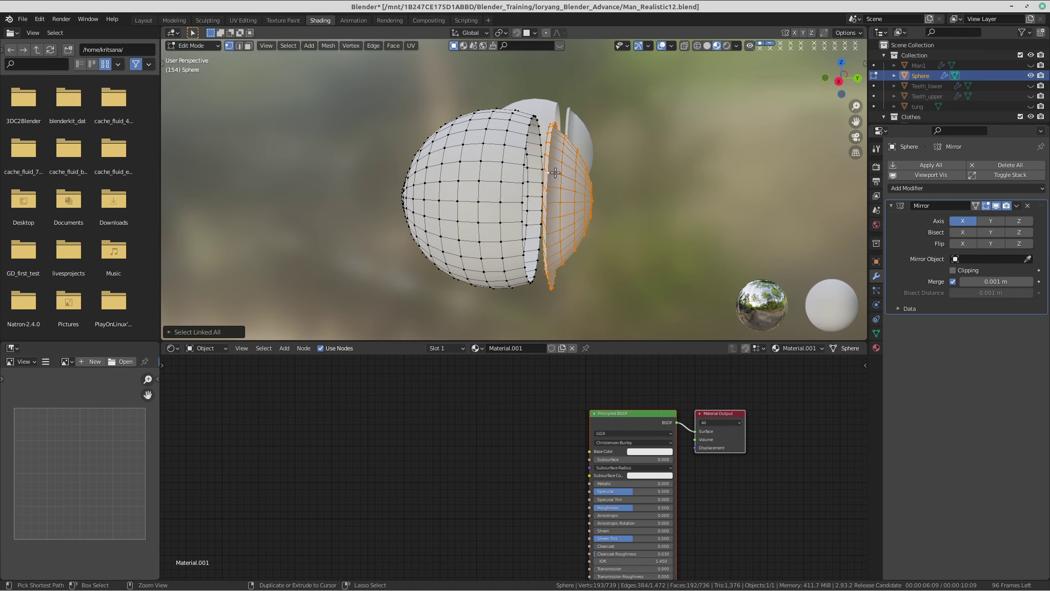
{"action": "key", "text": "x"}
{"action": "left_click", "coordinate": [554, 172]}
{"action": "middle_click_drag", "start_coordinate": [554, 171], "coordinate": [589, 214]}
Select an edge loop around the front of the eyeball, frame the view on it, and clear the selection.
{"action": "left_click", "coordinate": [547, 211], "text": "alt"}
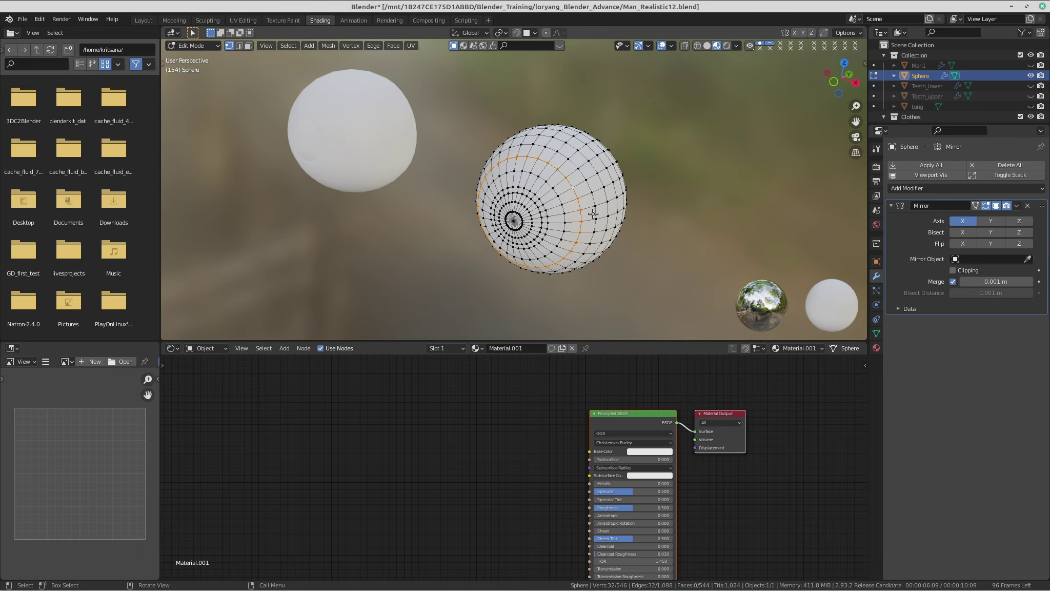
{"action": "key", "text": "grave"}
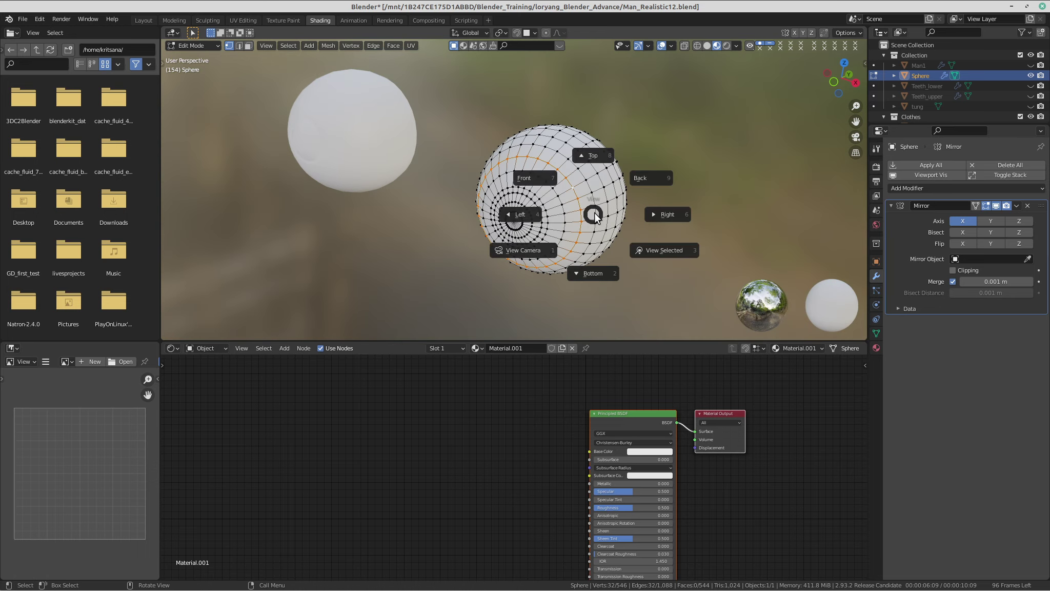
{"action": "left_click", "coordinate": [666, 250]}
{"action": "middle_click_drag", "start_coordinate": [460, 251], "coordinate": [631, 236]}
{"action": "left_click", "coordinate": [722, 227]}
{"action": "middle_click_drag", "start_coordinate": [722, 227], "coordinate": [349, 218]}
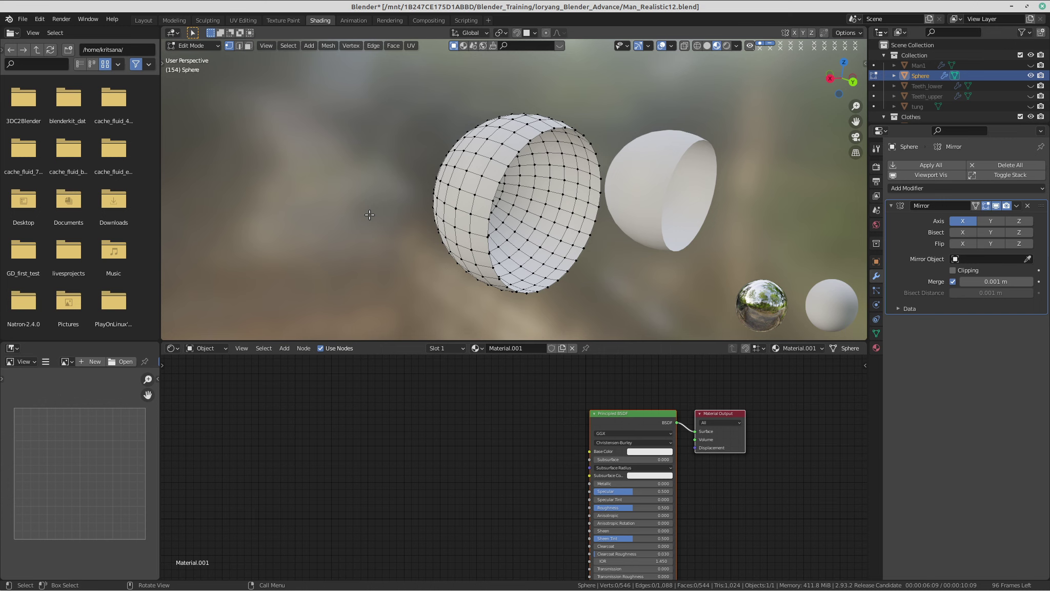
Examine the trimmed eyeball's open back, side profile and iris area.
{"action": "scroll", "coordinate": [333, 197], "scroll_direction": "down", "scroll_amount": 1}
{"action": "middle_click_drag", "start_coordinate": [328, 198], "coordinate": [473, 173]}
{"action": "scroll", "coordinate": [473, 173], "scroll_direction": "up", "scroll_amount": 1}
{"action": "mouse_move", "coordinate": [529, 123]}
{"action": "middle_mouse_down"}
{"action": "mouse_move", "coordinate": [523, 209]}
{"action": "mouse_move", "coordinate": [638, 127]}
{"action": "mouse_move", "coordinate": [566, 159]}
{"action": "mouse_move", "coordinate": [614, 186]}
{"action": "mouse_move", "coordinate": [533, 107]}
{"action": "middle_mouse_up"}
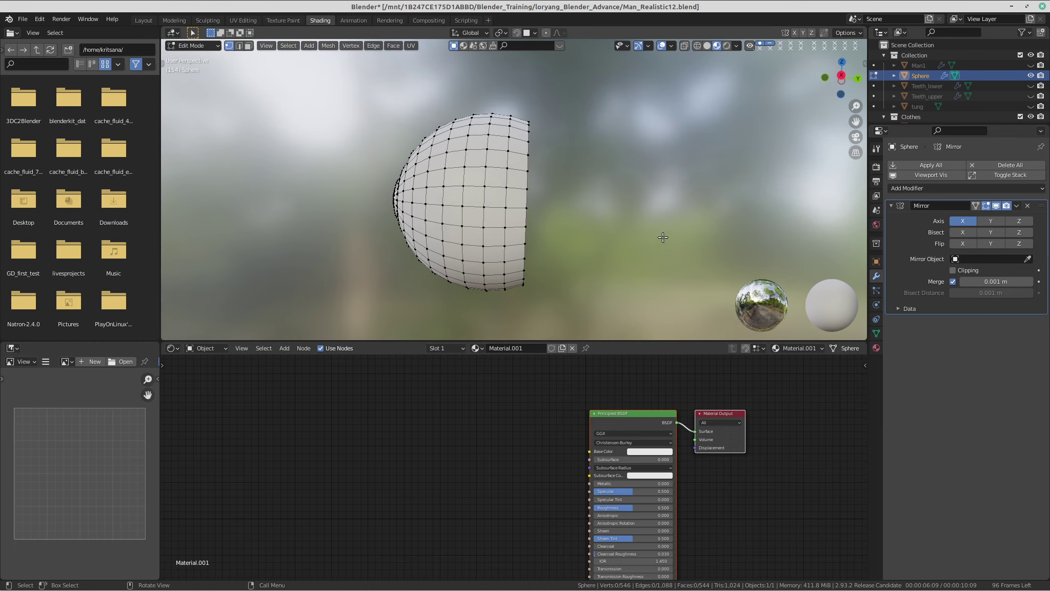
{"action": "mouse_move", "coordinate": [563, 191]}
{"action": "middle_mouse_down", "text": "alt"}
{"action": "mouse_move", "coordinate": [664, 198]}
{"action": "mouse_move", "coordinate": [566, 192]}
{"action": "middle_mouse_up", "text": "alt"}
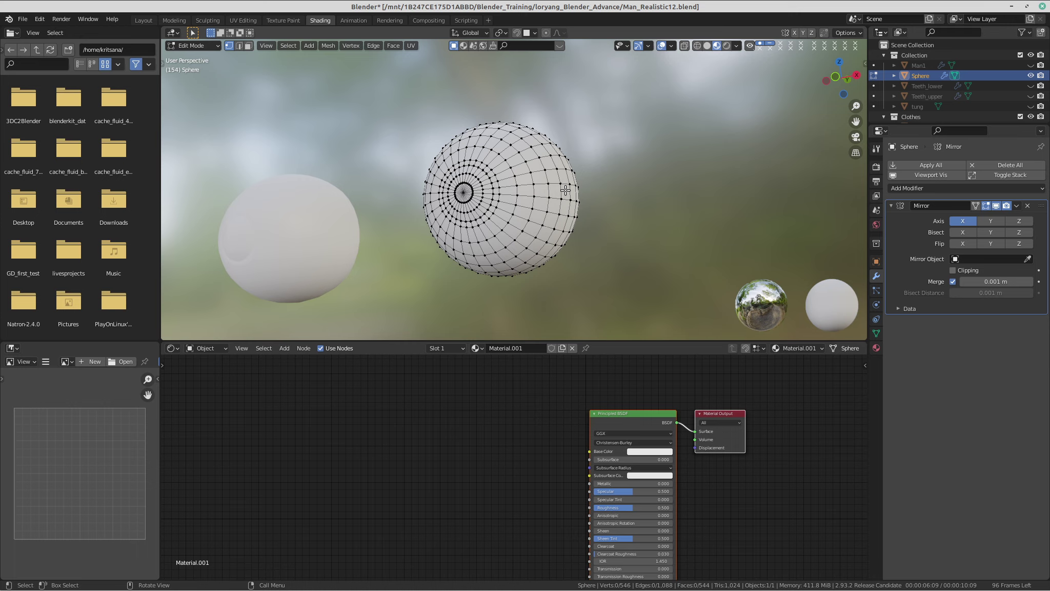
{"action": "mouse_move", "coordinate": [551, 171]}
{"action": "middle_mouse_down"}
{"action": "mouse_move", "coordinate": [577, 206]}
{"action": "mouse_move", "coordinate": [477, 171]}
{"action": "mouse_move", "coordinate": [579, 178]}
{"action": "mouse_move", "coordinate": [540, 182]}
{"action": "mouse_move", "coordinate": [536, 195]}
{"action": "mouse_move", "coordinate": [530, 174]}
{"action": "mouse_move", "coordinate": [555, 194]}
{"action": "mouse_move", "coordinate": [607, 190]}
{"action": "mouse_move", "coordinate": [496, 213]}
{"action": "mouse_move", "coordinate": [550, 191]}
{"action": "middle_mouse_up"}
{"action": "scroll", "coordinate": [560, 180], "scroll_direction": "down", "scroll_amount": 3}
{"action": "key", "text": "ctrl+Tab"}
{"action": "key", "text": "Escape"}
{"action": "scroll", "coordinate": [540, 183], "scroll_direction": "up", "scroll_amount": 2}
{"action": "scroll", "coordinate": [536, 194], "scroll_direction": "up", "scroll_amount": 1}
{"action": "scroll", "coordinate": [555, 194], "scroll_direction": "down", "scroll_amount": 1}
Select the entire eyeball mesh and unwrap its UVs with Unwrap.
{"action": "key", "text": "a"}
{"action": "left_click", "coordinate": [625, 117]}
{"action": "key", "text": "u"}
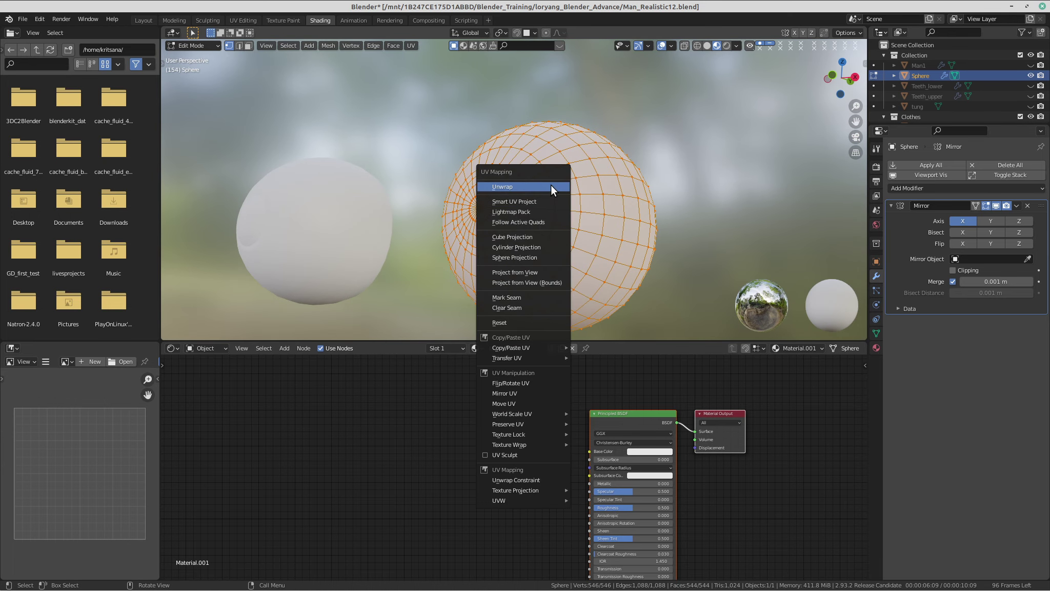
{"action": "left_click", "coordinate": [550, 186]}
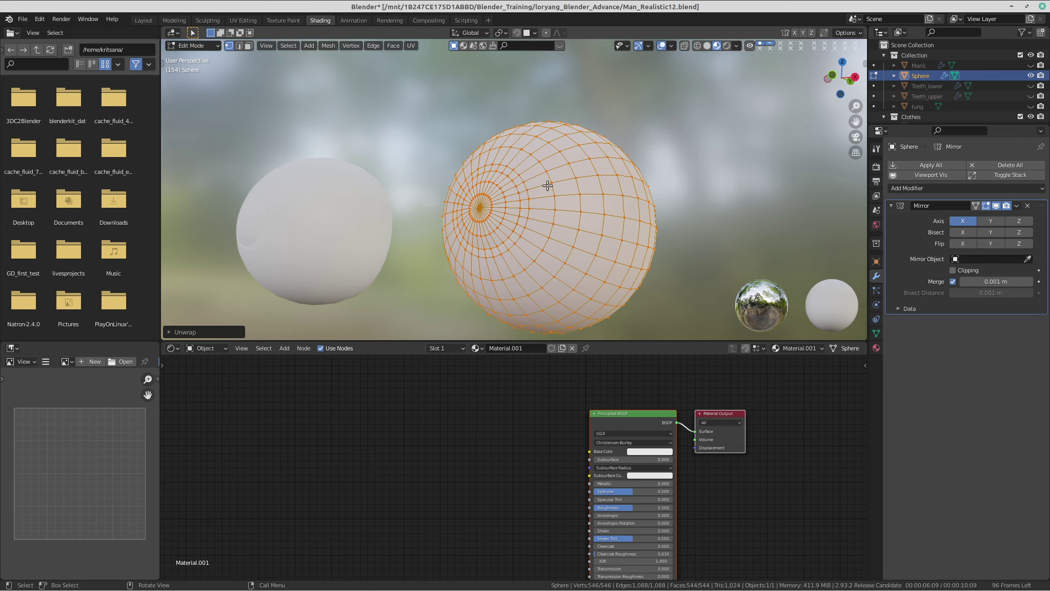
Switch to the UV Editing workspace and bring the eyeball's unwrapped UV islands into view.
{"action": "middle_click_drag", "start_coordinate": [542, 183], "coordinate": [508, 187]}
{"action": "scroll", "coordinate": [576, 202], "scroll_direction": "up", "scroll_amount": 1}
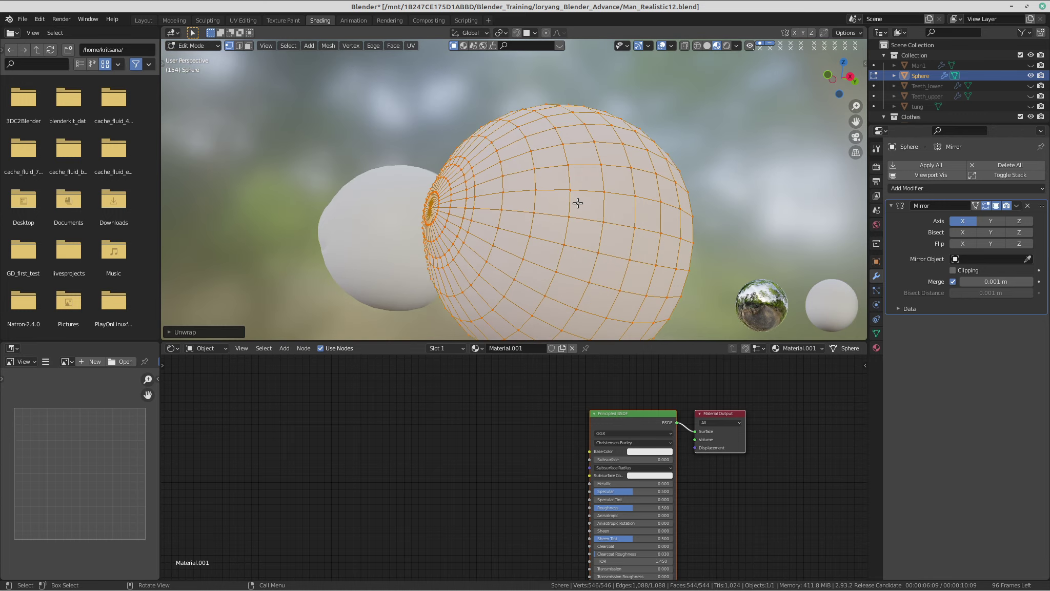
{"action": "scroll", "coordinate": [527, 189], "scroll_direction": "down", "scroll_amount": 1}
{"action": "middle_click_drag", "start_coordinate": [576, 202], "coordinate": [438, 205]}
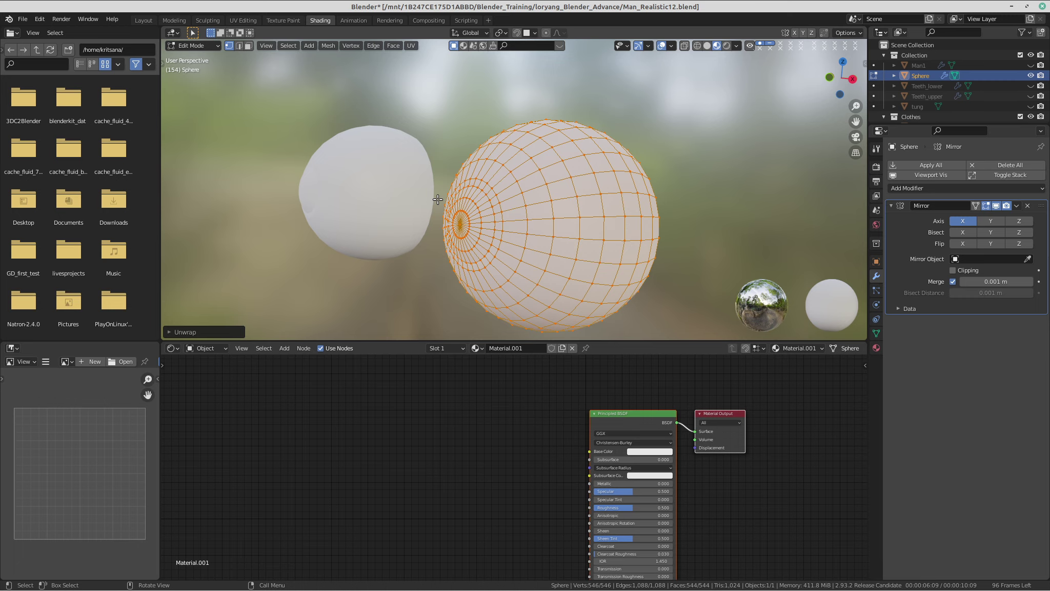
{"action": "middle_click_drag", "start_coordinate": [443, 186], "coordinate": [521, 186]}
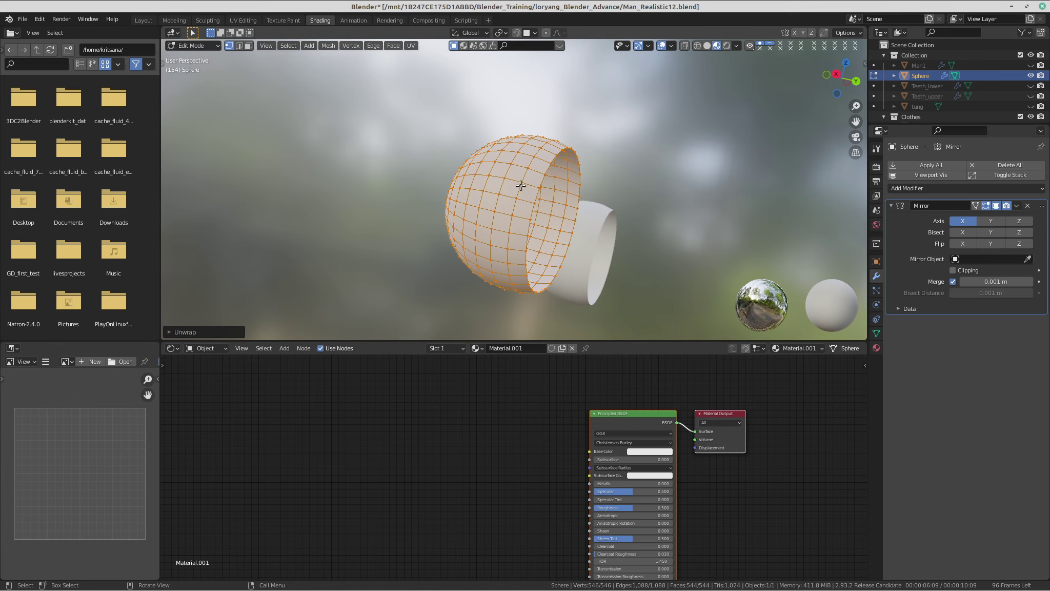
{"action": "left_click", "coordinate": [238, 19]}
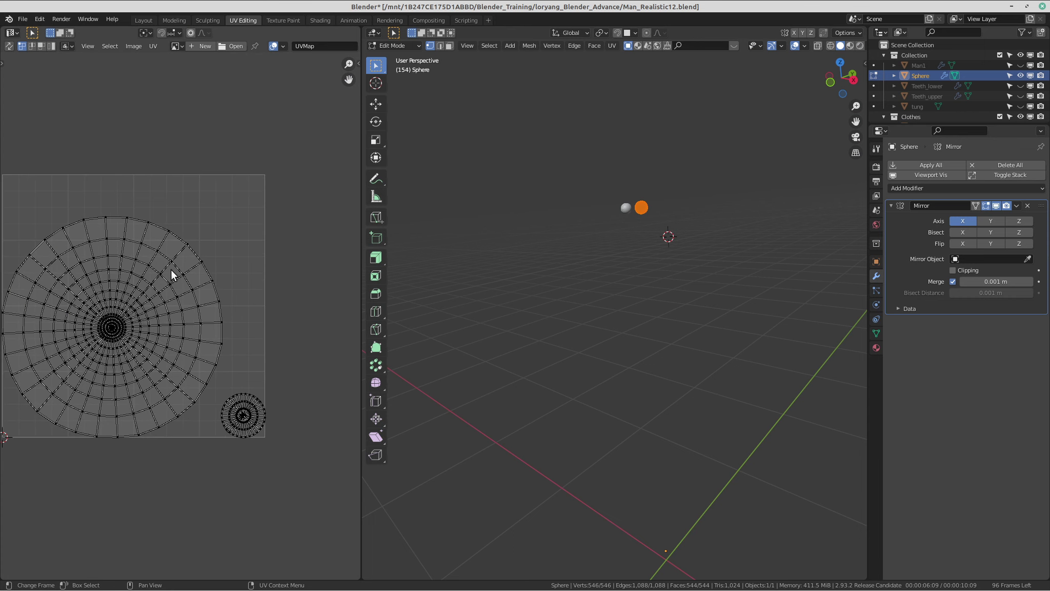
{"action": "middle_click_drag", "start_coordinate": [168, 286], "coordinate": [199, 255]}
{"action": "scroll", "coordinate": [199, 224], "scroll_direction": "up", "scroll_amount": 3}
{"action": "scroll", "coordinate": [183, 225], "scroll_direction": "down", "scroll_amount": 4}
{"action": "middle_click_drag", "start_coordinate": [164, 228], "coordinate": [198, 216]}
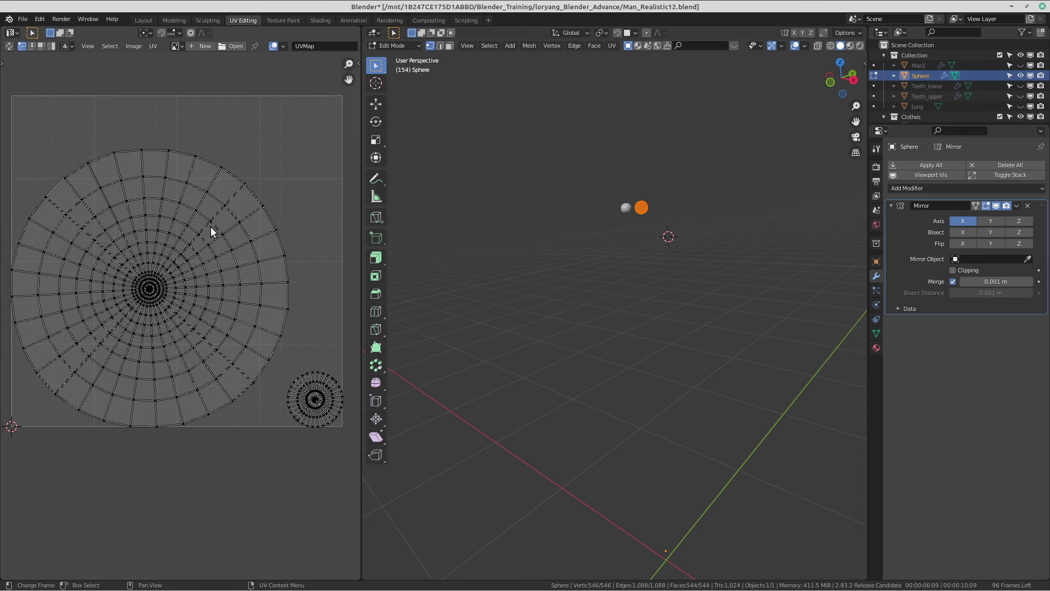
{"action": "scroll", "coordinate": [149, 189], "scroll_direction": "down", "scroll_amount": 1}
Select both UV islands and maximize the UV editor.
{"action": "left_click_drag", "start_coordinate": [318, 134], "coordinate": [32, 447]}
{"action": "key", "text": "ctrl+space"}
{"action": "scroll", "coordinate": [577, 246], "scroll_direction": "up", "scroll_amount": 3}
{"action": "scroll", "coordinate": [564, 255], "scroll_direction": "down", "scroll_amount": 3}
{"action": "scroll", "coordinate": [641, 247], "scroll_direction": "up", "scroll_amount": 1}
Scale up both UV islands together and move them so the large disc covers the UV square.
{"action": "key", "text": "s"}
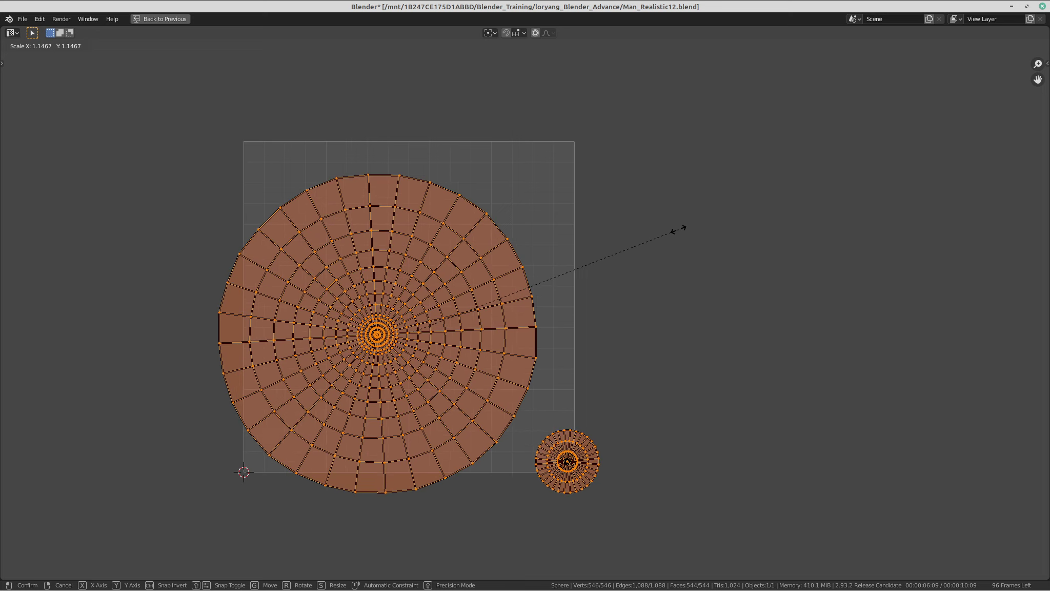
{"action": "right_click", "coordinate": [641, 241]}
{"action": "middle_click_drag", "start_coordinate": [564, 281], "coordinate": [564, 259], "text": "shift"}
{"action": "key", "text": "s"}
{"action": "left_click", "coordinate": [619, 241]}
{"action": "key", "text": "g"}
{"action": "left_click", "coordinate": [617, 231]}
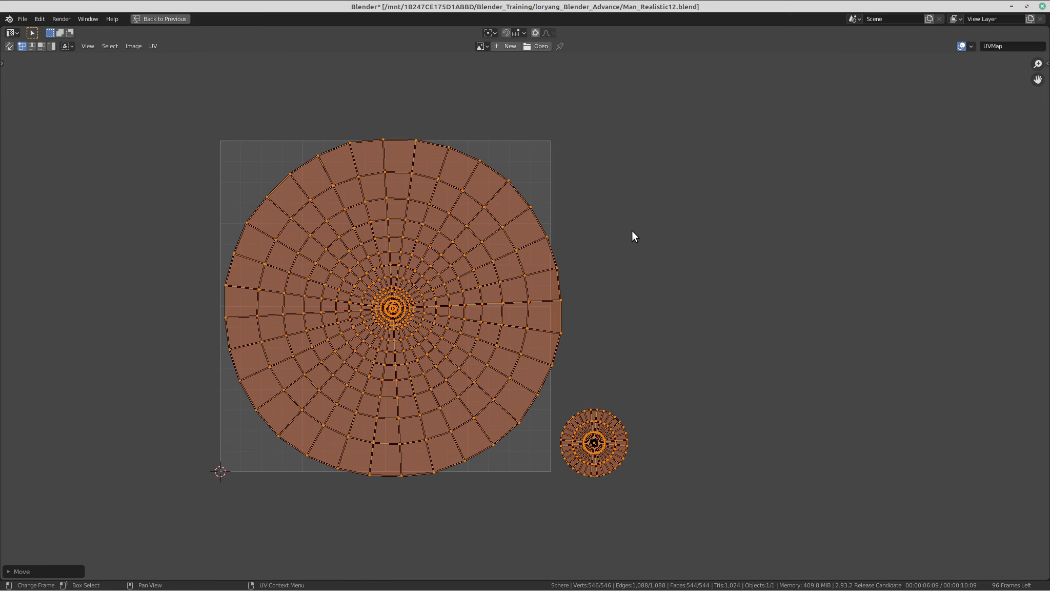
Scale the UV islands down slightly and center the large disc within the UV square.
{"action": "key", "text": "s"}
{"action": "left_click", "coordinate": [619, 236]}
{"action": "middle_click_drag", "start_coordinate": [594, 257], "coordinate": [584, 259]}
{"action": "key", "text": "g"}
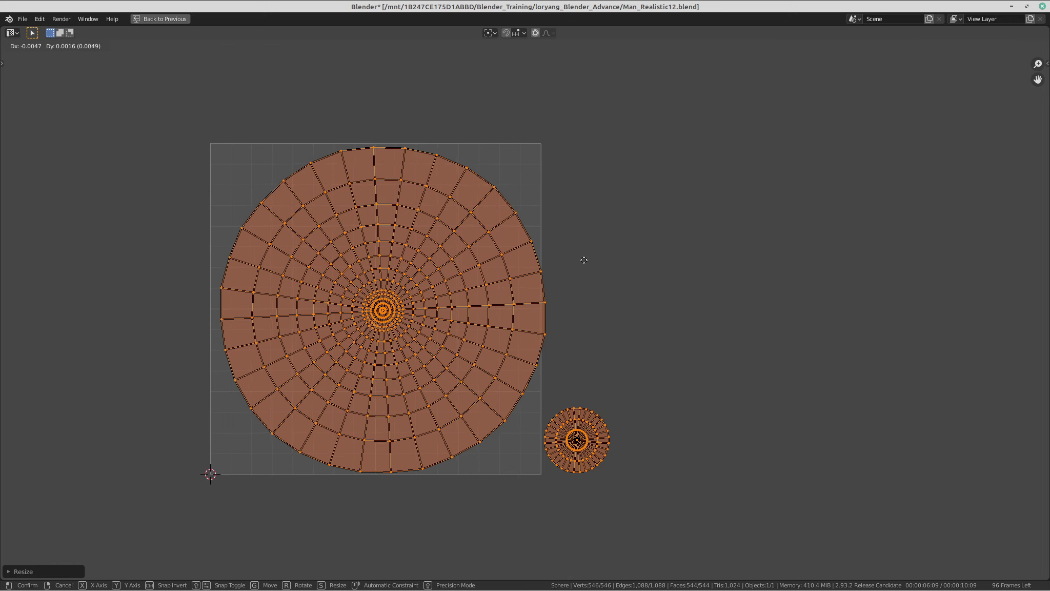
{"action": "left_click", "coordinate": [577, 258]}
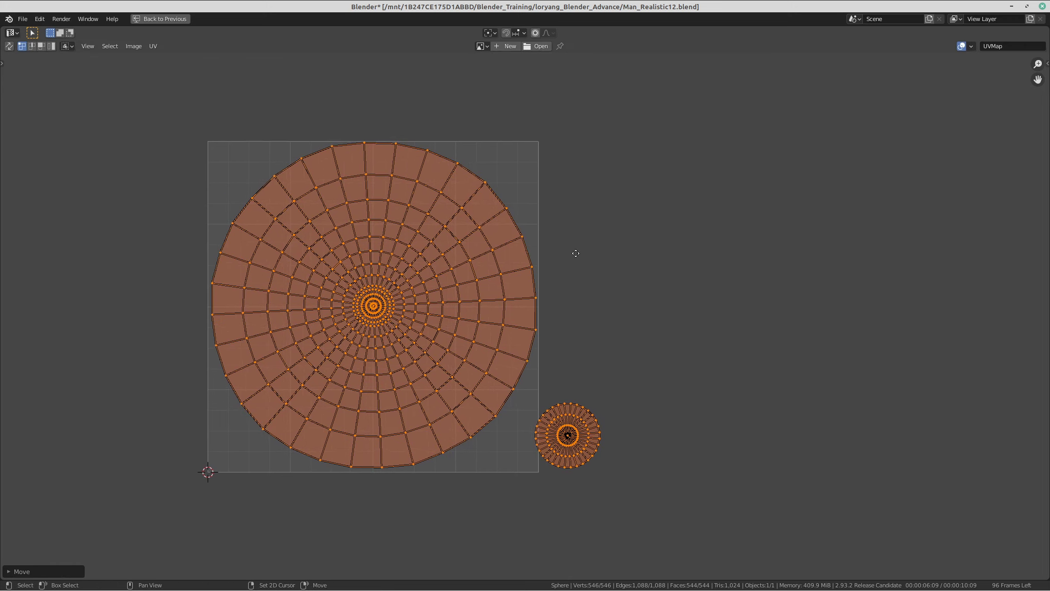
Scale down the small disc island and move it into the lower-right corner of the UV square, clear of the large disc.
{"action": "middle_click_drag", "start_coordinate": [586, 265], "coordinate": [562, 230]}
{"action": "left_click", "coordinate": [561, 374]}
{"action": "left_click_drag", "start_coordinate": [602, 364], "coordinate": [494, 447]}
{"action": "scroll", "coordinate": [515, 351], "scroll_direction": "up", "scroll_amount": 4}
{"action": "scroll", "coordinate": [513, 343], "scroll_direction": "down", "scroll_amount": 1}
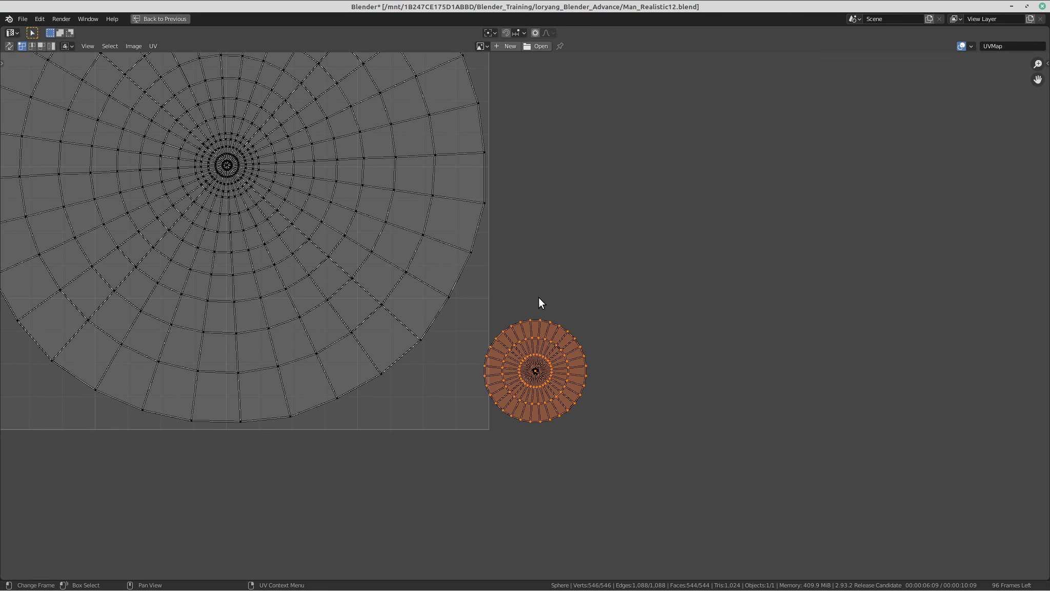
{"action": "key", "text": "g"}
{"action": "left_click", "coordinate": [455, 305]}
{"action": "key", "text": "s"}
{"action": "left_click", "coordinate": [530, 316]}
{"action": "middle_click_drag", "start_coordinate": [490, 303], "coordinate": [491, 318]}
{"action": "key", "text": "g"}
{"action": "left_click", "coordinate": [480, 323]}
Nudge the small disc island to fine-tune its position in the corner of the UV square.
{"action": "scroll", "coordinate": [481, 323], "scroll_direction": "down", "scroll_amount": 4}
{"action": "middle_click_drag", "start_coordinate": [513, 263], "coordinate": [536, 298]}
{"action": "scroll", "coordinate": [519, 292], "scroll_direction": "up", "scroll_amount": 3}
{"action": "scroll", "coordinate": [343, 235], "scroll_direction": "down", "scroll_amount": 1}
{"action": "middle_click_drag", "start_coordinate": [343, 235], "coordinate": [352, 232]}
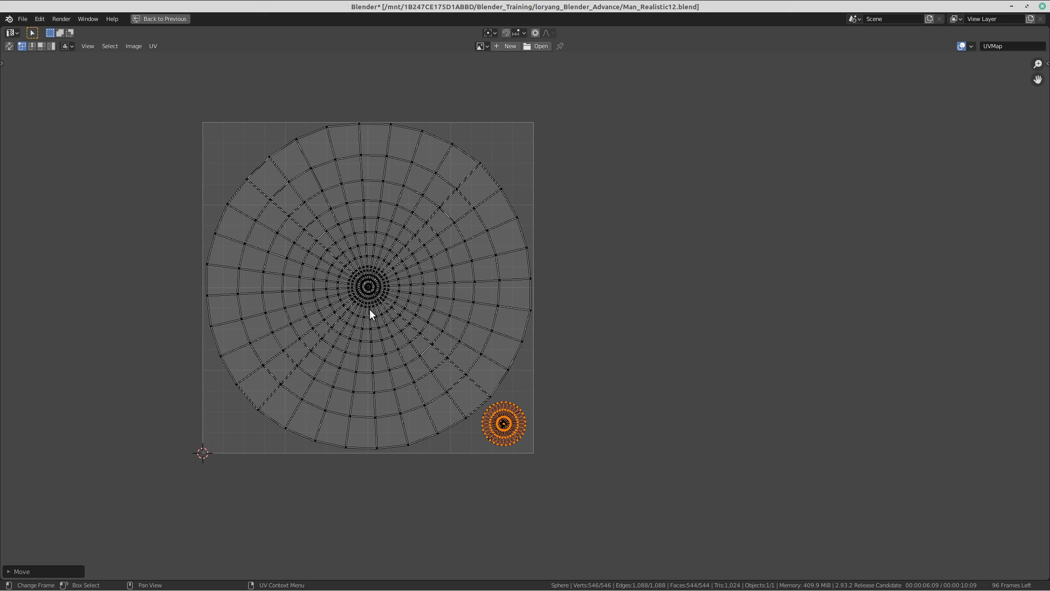
{"action": "scroll", "coordinate": [371, 305], "scroll_direction": "up", "scroll_amount": 1}
{"action": "key", "text": "g"}
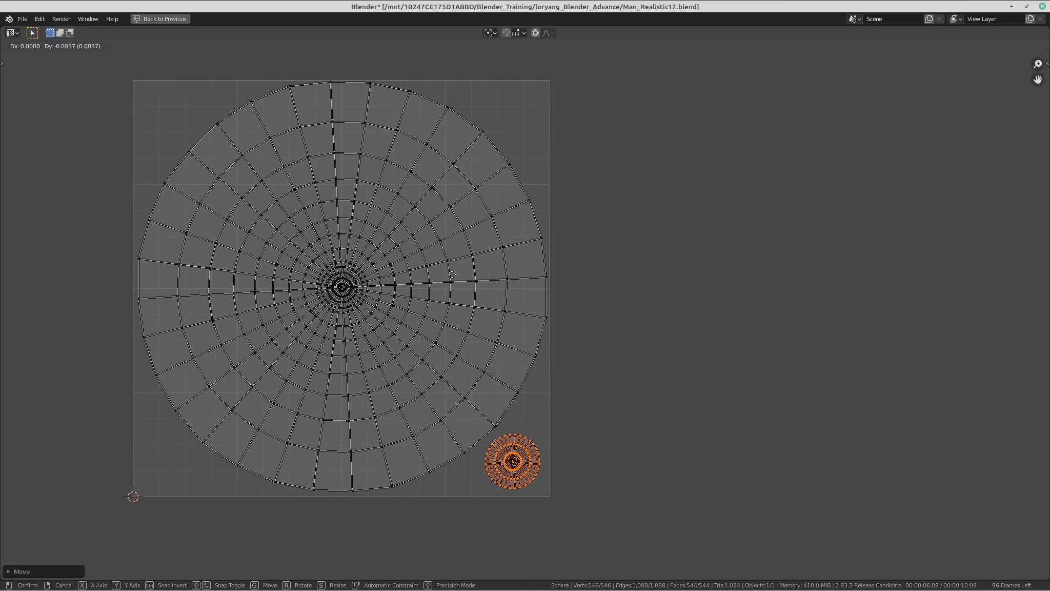
{"action": "left_click", "coordinate": [450, 277]}
Select only the large disc island and nudge it to center it better within the UV square.
{"action": "key", "text": "alt+a"}
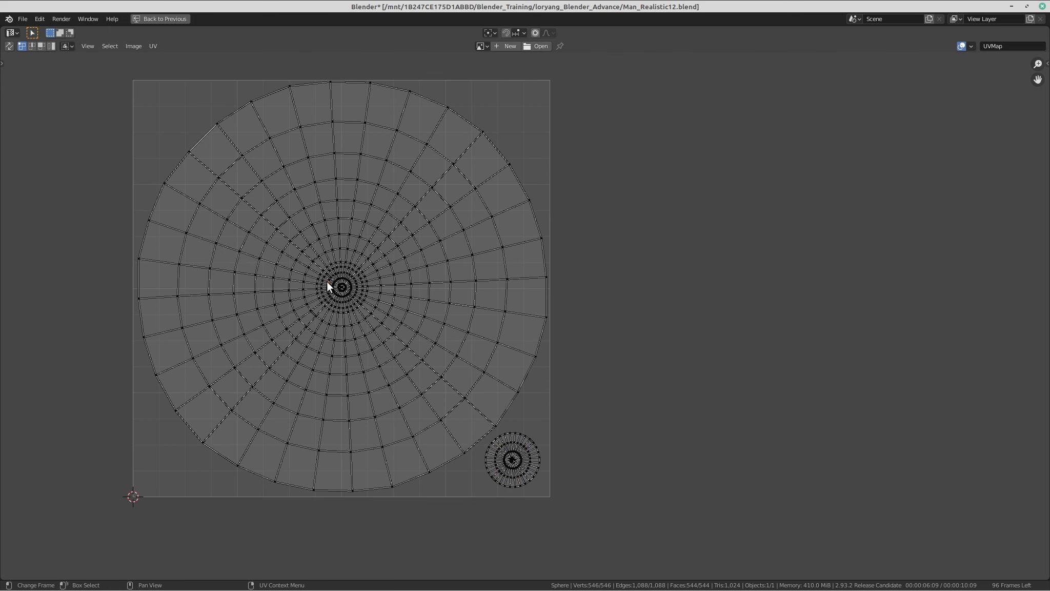
{"action": "key", "text": "ctrl+l"}
{"action": "middle_click_drag", "start_coordinate": [429, 355], "coordinate": [424, 349]}
{"action": "key", "text": "g"}
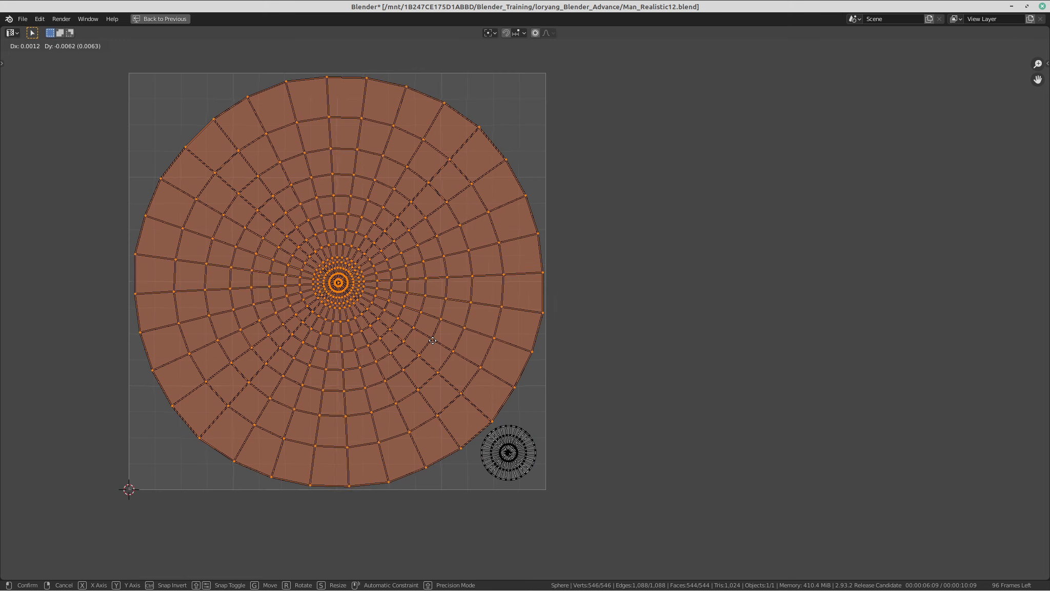
{"action": "left_click", "coordinate": [432, 340]}
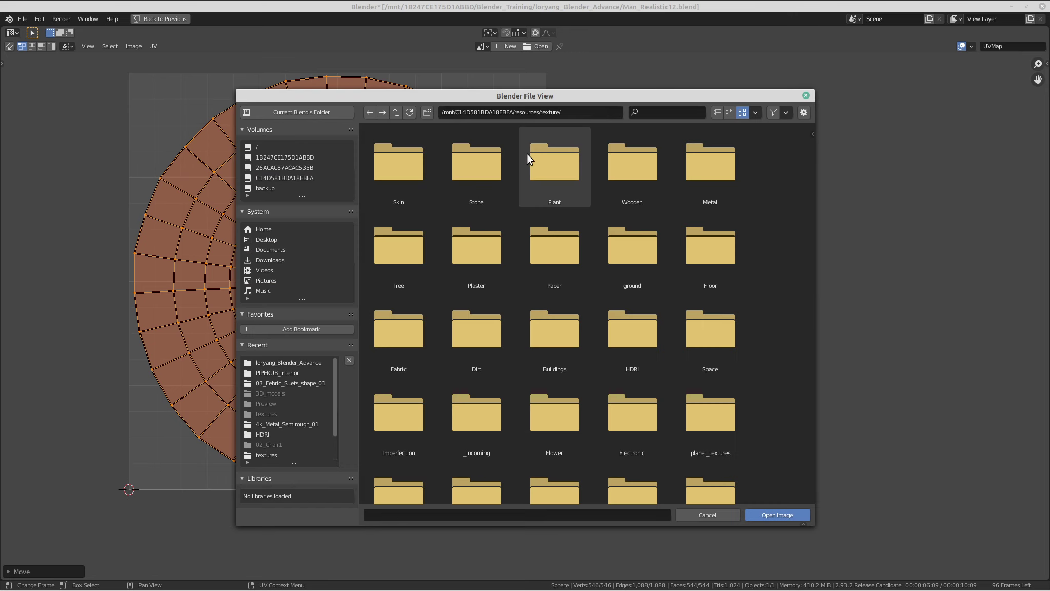
Open the image eye-texture.ovxi6q.image.fk0.jpg from the loryang_Blender_Advance folder in the UV editor.
{"action": "scroll", "coordinate": [510, 253], "scroll_direction": "down", "scroll_amount": 2}
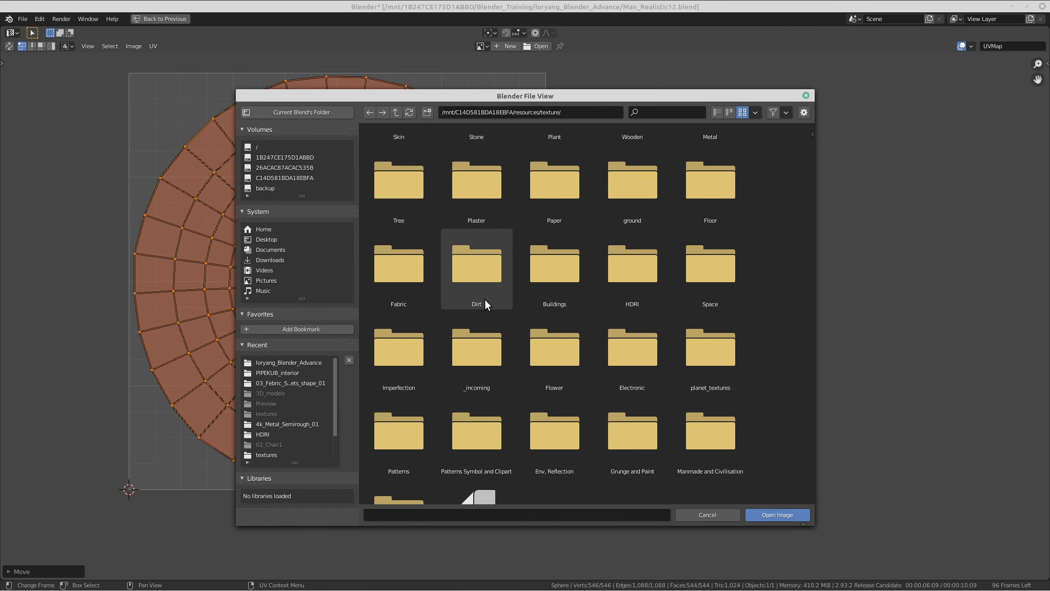
{"action": "left_click", "coordinate": [282, 363]}
{"action": "scroll", "coordinate": [514, 382], "scroll_direction": "down", "scroll_amount": 10}
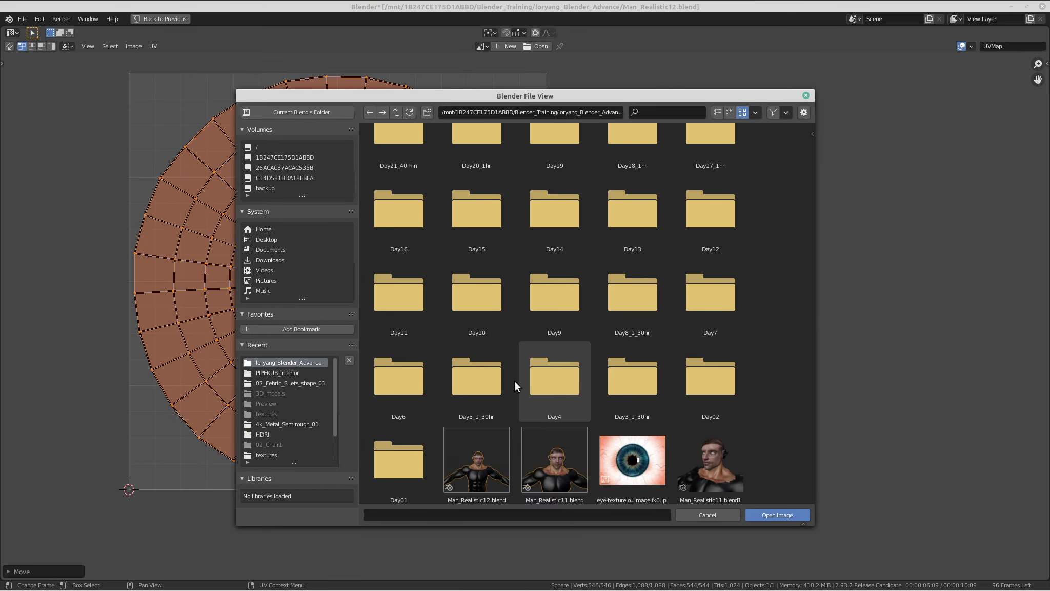
{"action": "left_click", "coordinate": [650, 277]}
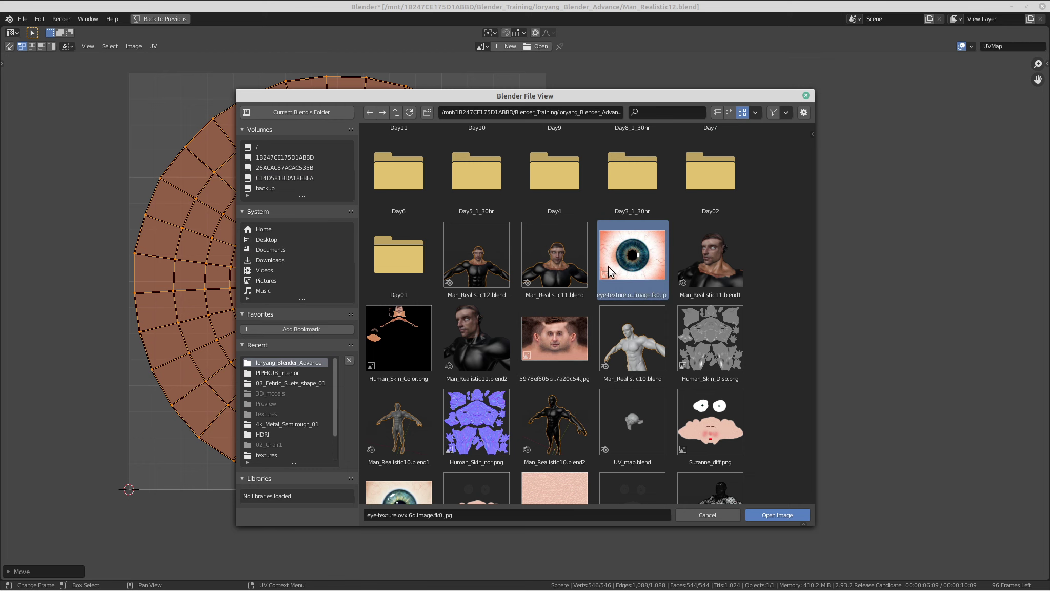
{"action": "left_click", "coordinate": [777, 514]}
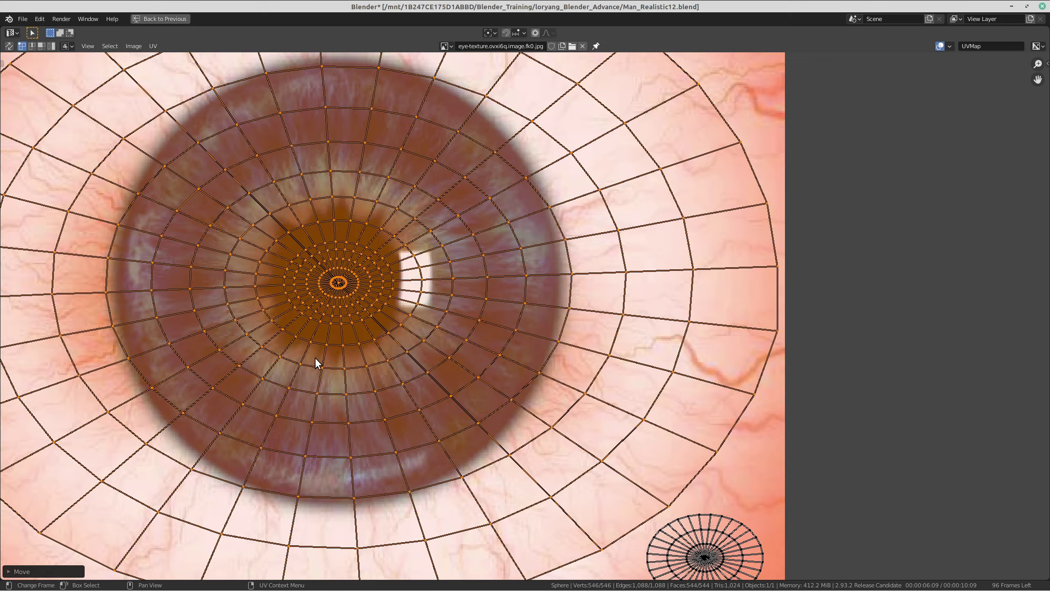
Scale the large disc island along X to about 0.78 so it appears round over the eye texture.
{"action": "scroll", "coordinate": [288, 340], "scroll_direction": "down", "scroll_amount": 5}
{"action": "scroll", "coordinate": [288, 339], "scroll_direction": "up", "scroll_amount": 2}
{"action": "scroll", "coordinate": [290, 341], "scroll_direction": "up", "scroll_amount": 1}
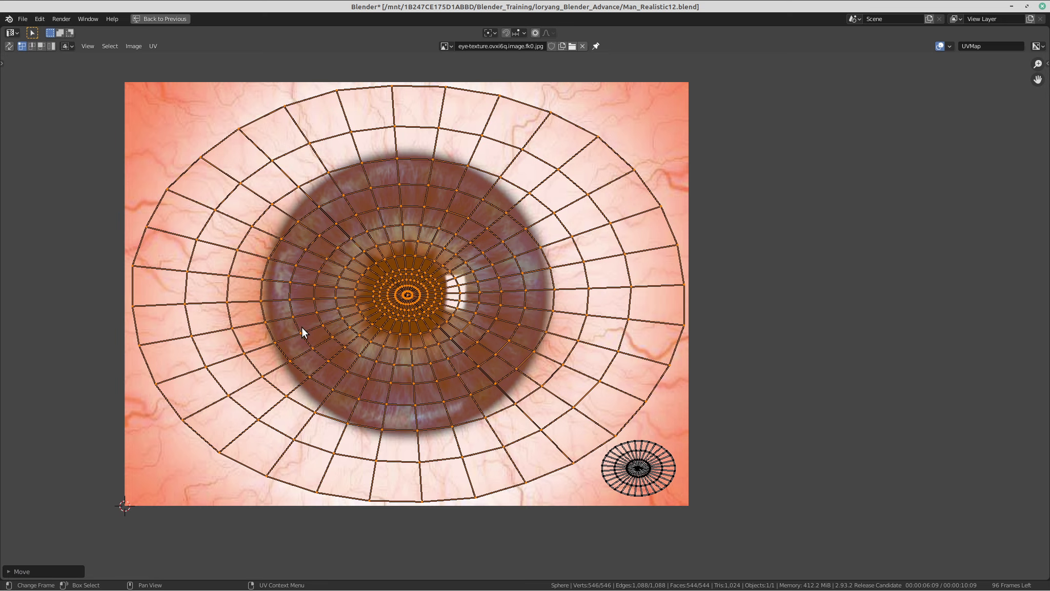
{"action": "scroll", "coordinate": [448, 283], "scroll_direction": "down", "scroll_amount": 1}
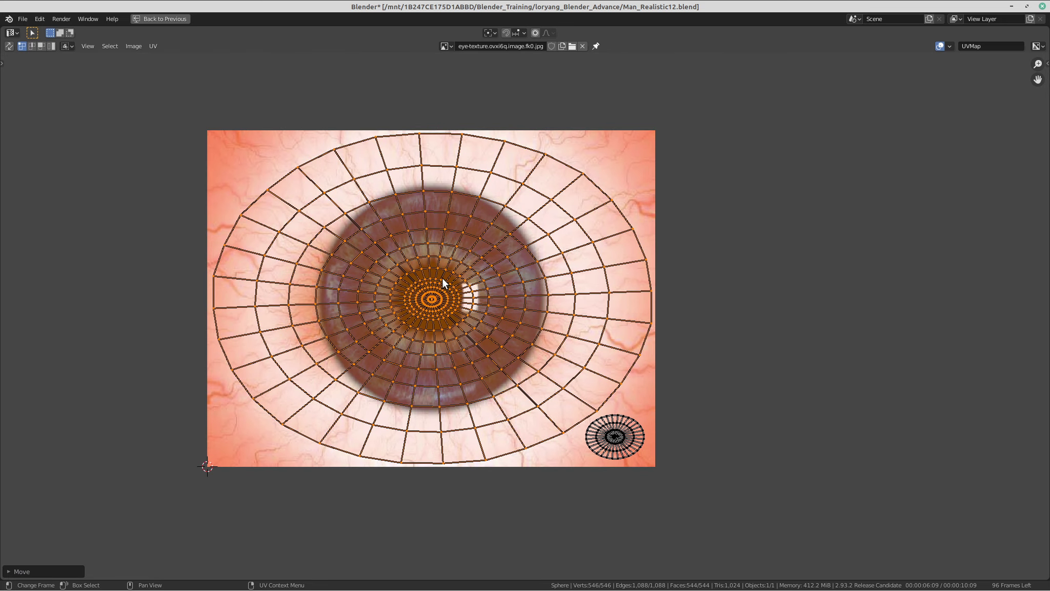
{"action": "scroll", "coordinate": [436, 274], "scroll_direction": "up", "scroll_amount": 1}
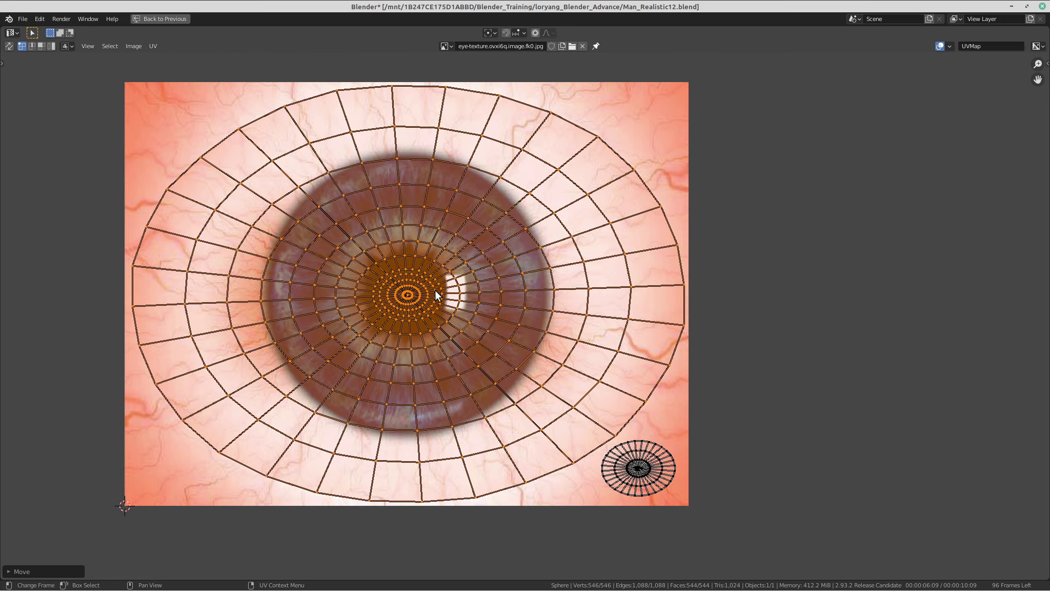
{"action": "scroll", "coordinate": [436, 275], "scroll_direction": "down", "scroll_amount": 1}
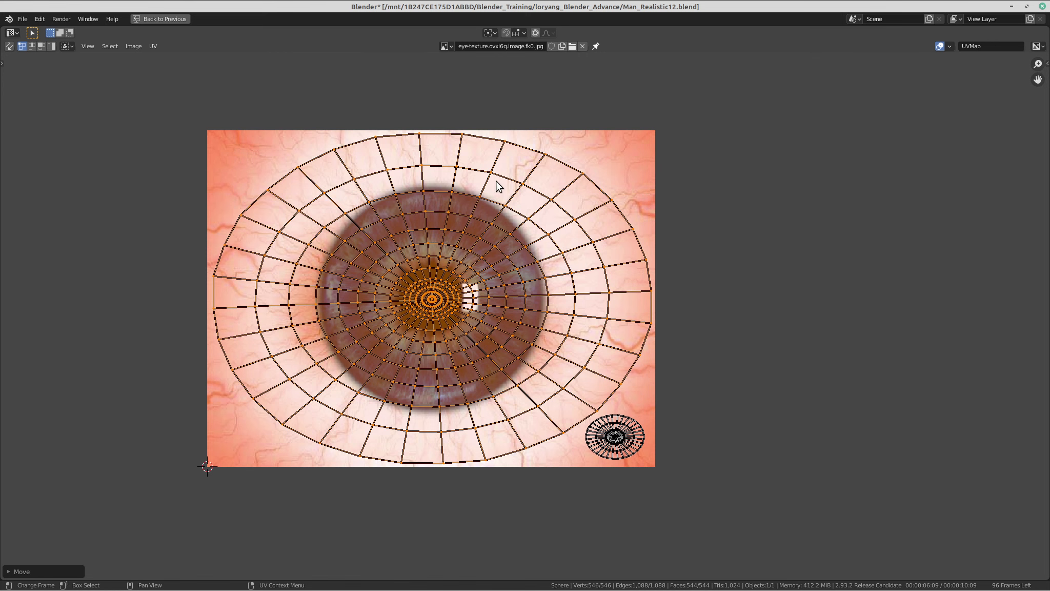
{"action": "scroll", "coordinate": [495, 180], "scroll_direction": "up", "scroll_amount": 1}
{"action": "middle_click_drag", "start_coordinate": [517, 201], "coordinate": [511, 209]}
{"action": "key", "text": "s"}
{"action": "key", "text": "x"}
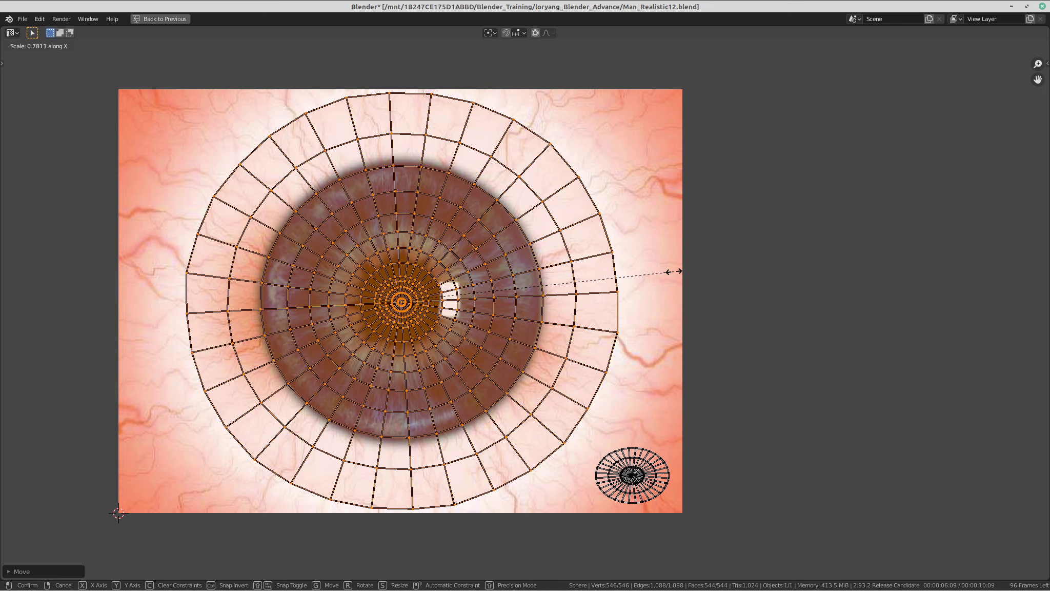
{"action": "left_click", "coordinate": [658, 274]}
Examine how the large disc's rings line up with the pupil, highlight and iris of the eye texture.
{"action": "scroll", "coordinate": [658, 273], "scroll_direction": "down", "scroll_amount": 1}
{"action": "scroll", "coordinate": [502, 300], "scroll_direction": "up", "scroll_amount": 4}
{"action": "scroll", "coordinate": [501, 301], "scroll_direction": "down", "scroll_amount": 1}
{"action": "scroll", "coordinate": [412, 303], "scroll_direction": "down", "scroll_amount": 3}
{"action": "scroll", "coordinate": [411, 302], "scroll_direction": "up", "scroll_amount": 10}
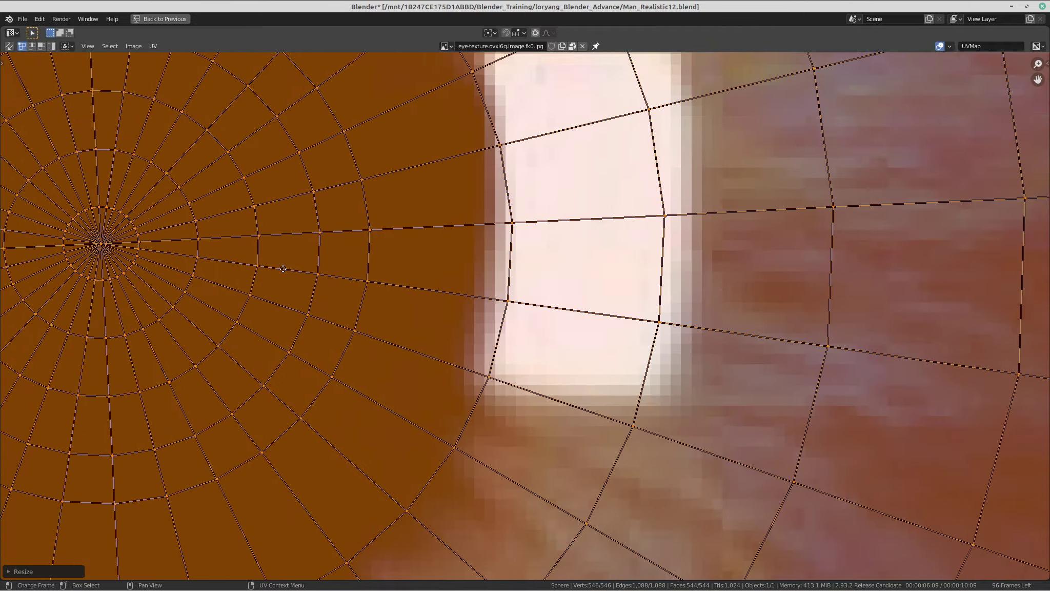
{"action": "scroll", "coordinate": [525, 280], "scroll_direction": "down", "scroll_amount": 10}
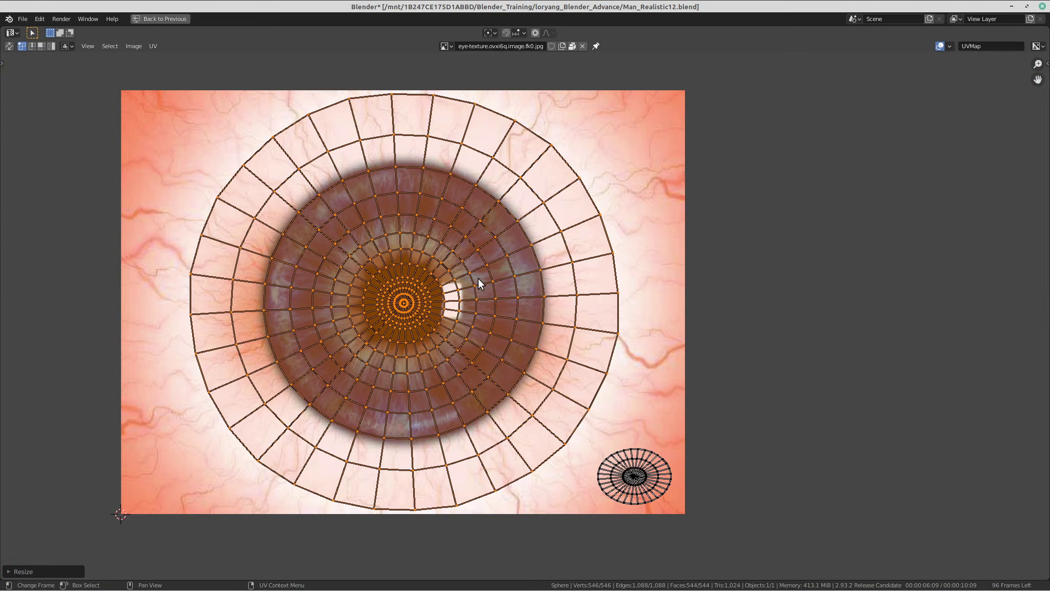
{"action": "scroll", "coordinate": [490, 277], "scroll_direction": "down", "scroll_amount": 1}
{"action": "scroll", "coordinate": [541, 279], "scroll_direction": "up", "scroll_amount": 1}
Scale up the second ring from the outside of the large disc so it sits closer to the outer edge.
{"action": "key", "text": "s"}
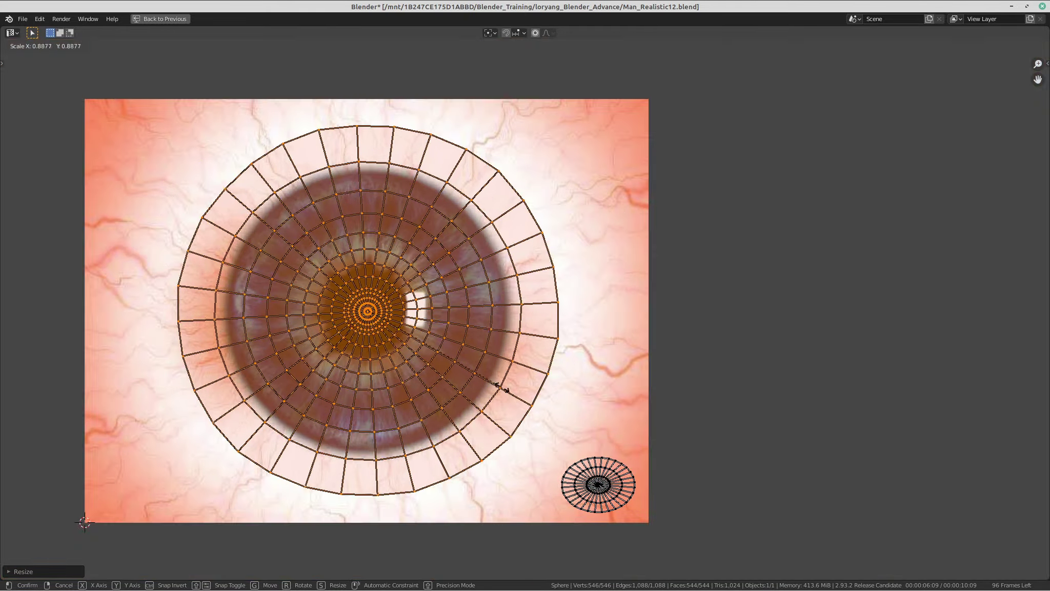
{"action": "left_click", "coordinate": [477, 328]}
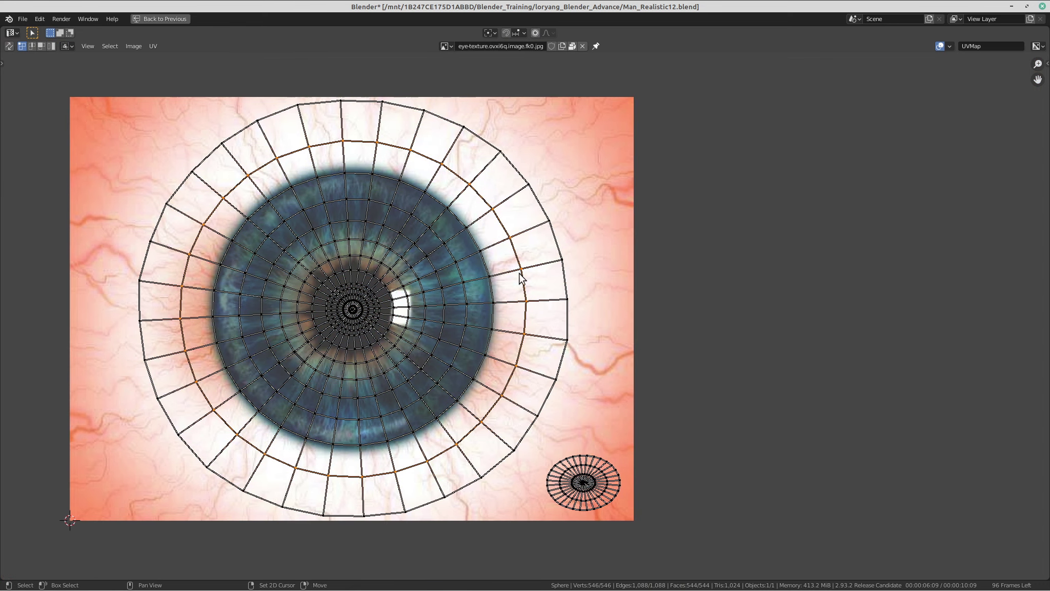
{"action": "key", "text": "s"}
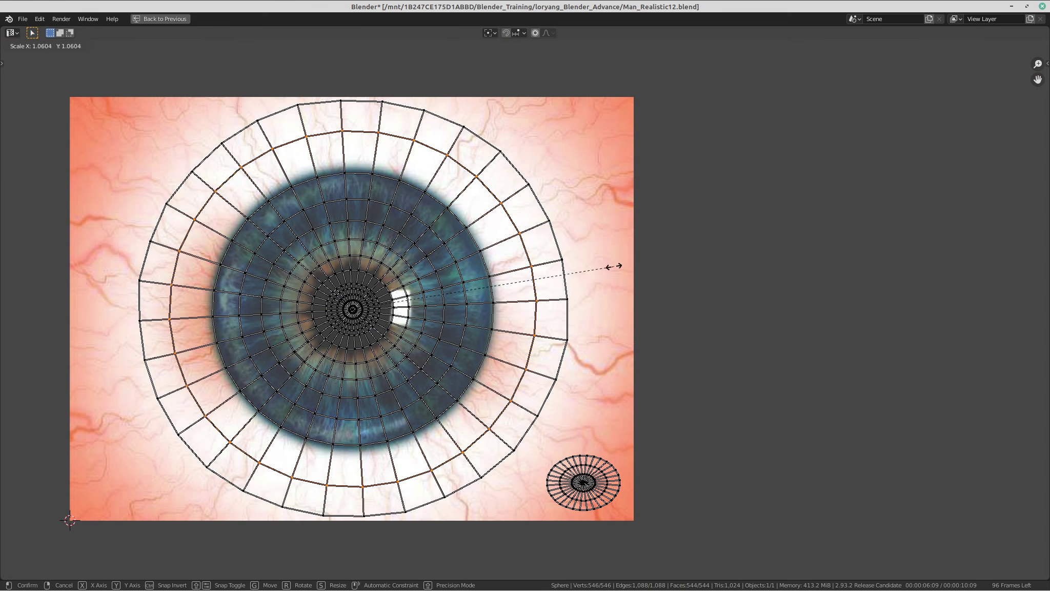
{"action": "left_click", "coordinate": [609, 244]}
{"action": "key", "text": "s"}
{"action": "left_click", "coordinate": [555, 227]}
Scale up the ring on the iris edge and the next ring inward so both lie in the white of the eye.
{"action": "left_click", "coordinate": [402, 181]}
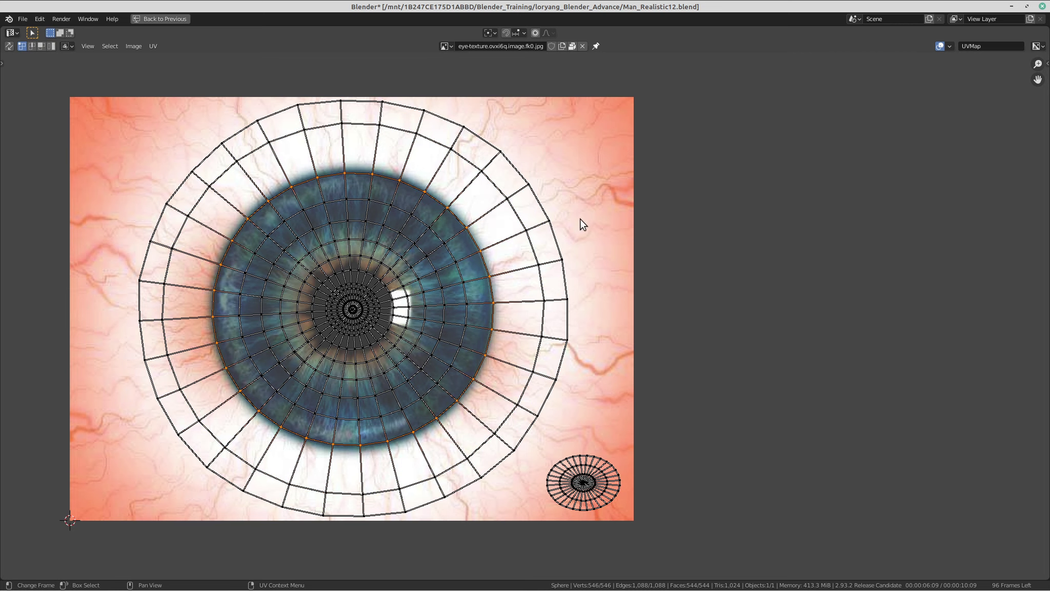
{"action": "key", "text": "s"}
{"action": "left_click", "coordinate": [644, 196]}
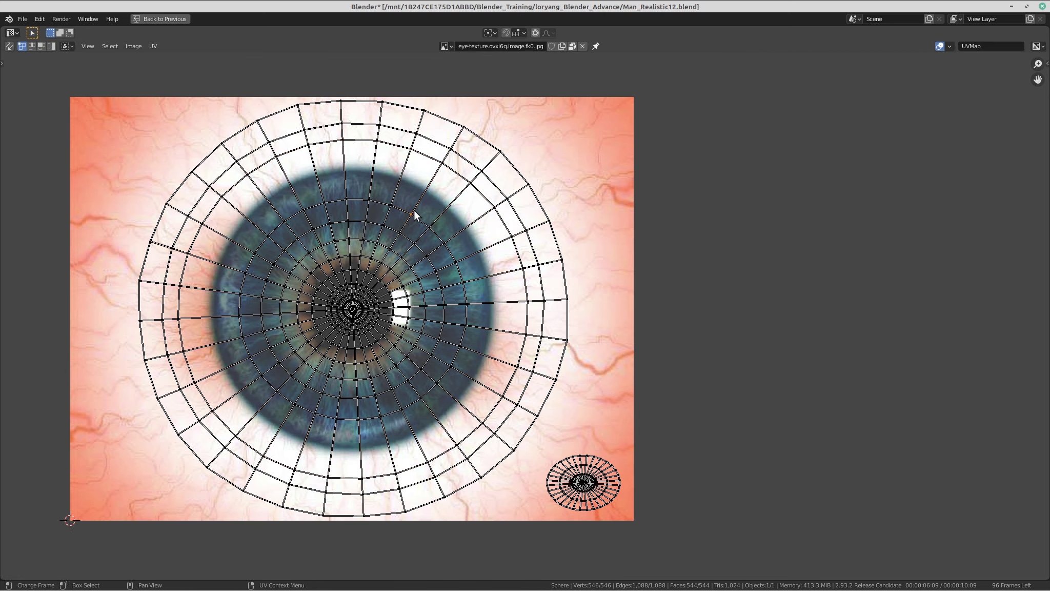
{"action": "key", "text": "s"}
{"action": "key", "text": "Escape"}
{"action": "scroll", "coordinate": [383, 183], "scroll_direction": "up", "scroll_amount": 2}
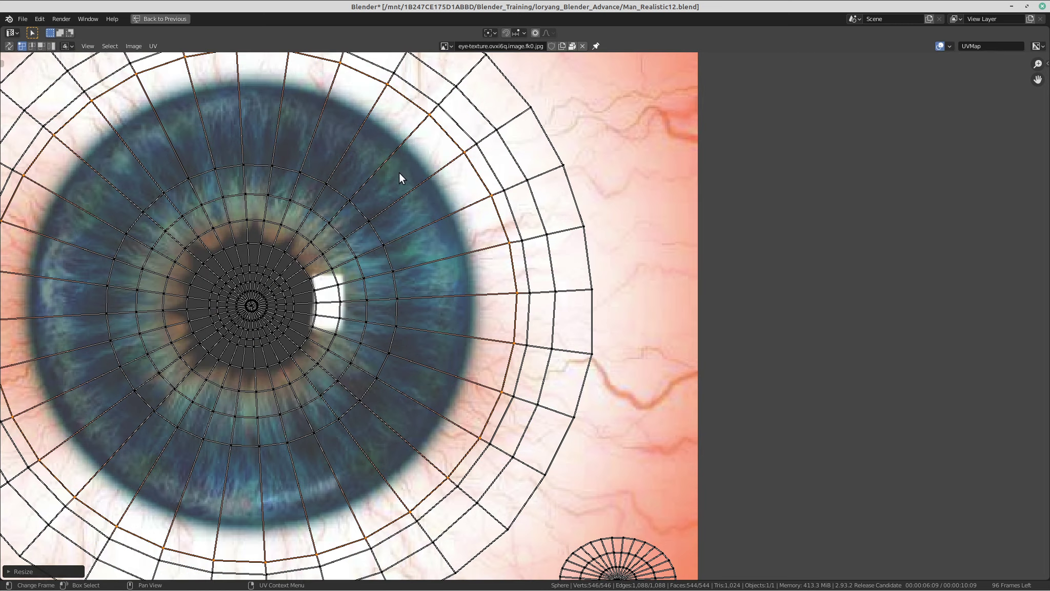
{"action": "scroll", "coordinate": [382, 184], "scroll_direction": "down", "scroll_amount": 2}
Scale up the second, third and fourth rings from the outside so they sit closely spaced near the disc's outer edge.
{"action": "key", "text": "s"}
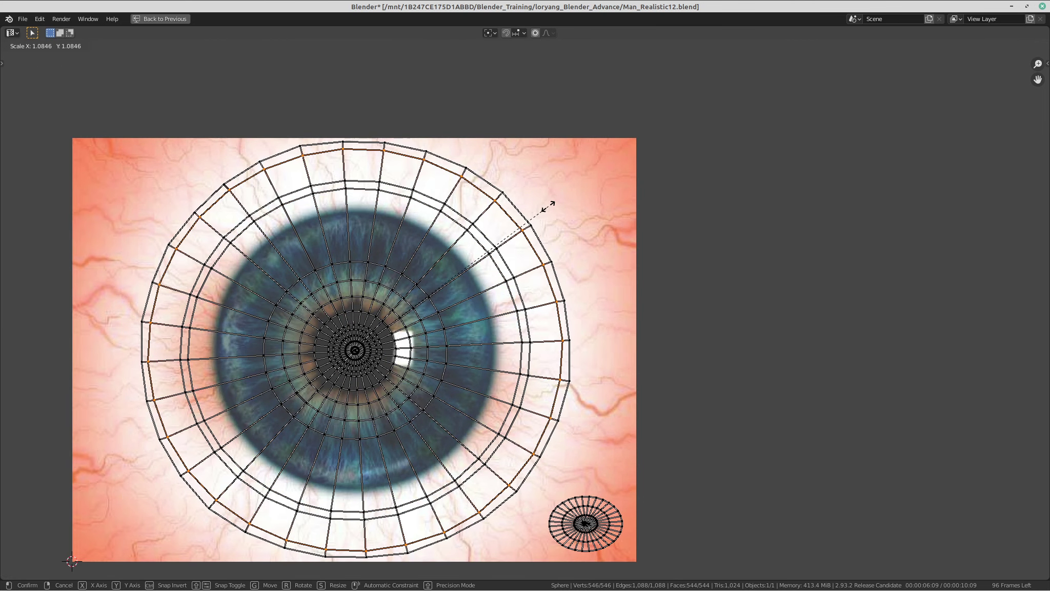
{"action": "left_click", "coordinate": [547, 206]}
{"action": "key", "text": "alt+a"}
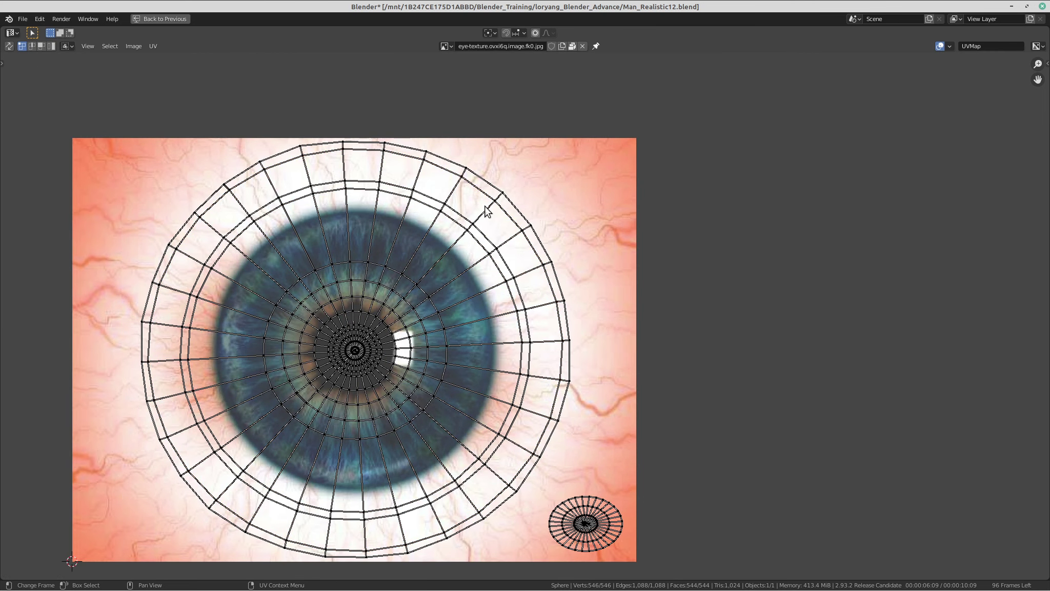
{"action": "left_click", "coordinate": [443, 204]}
{"action": "key", "text": "s"}
{"action": "left_click", "coordinate": [510, 202]}
{"action": "key", "text": "alt+a"}
{"action": "left_click", "coordinate": [453, 222], "text": "alt"}
{"action": "key", "text": "s"}
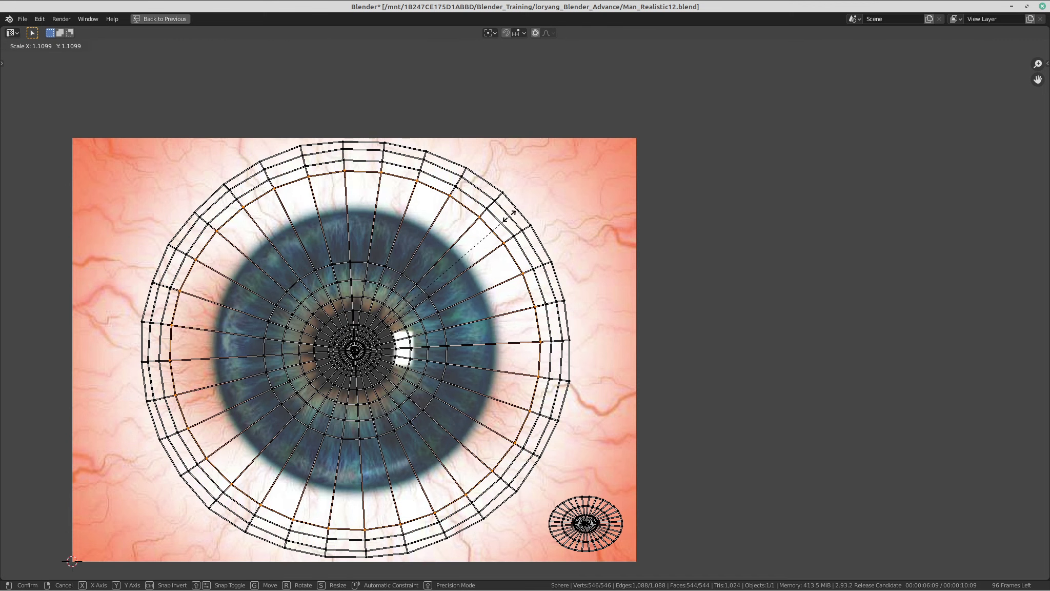
{"action": "left_click", "coordinate": [503, 214]}
Scale the outermost ring still inside the iris outward into the white area, just inside the fourth ring.
{"action": "scroll", "coordinate": [405, 274], "scroll_direction": "up", "scroll_amount": 1}
{"action": "middle_click_drag", "start_coordinate": [385, 270], "coordinate": [404, 268]}
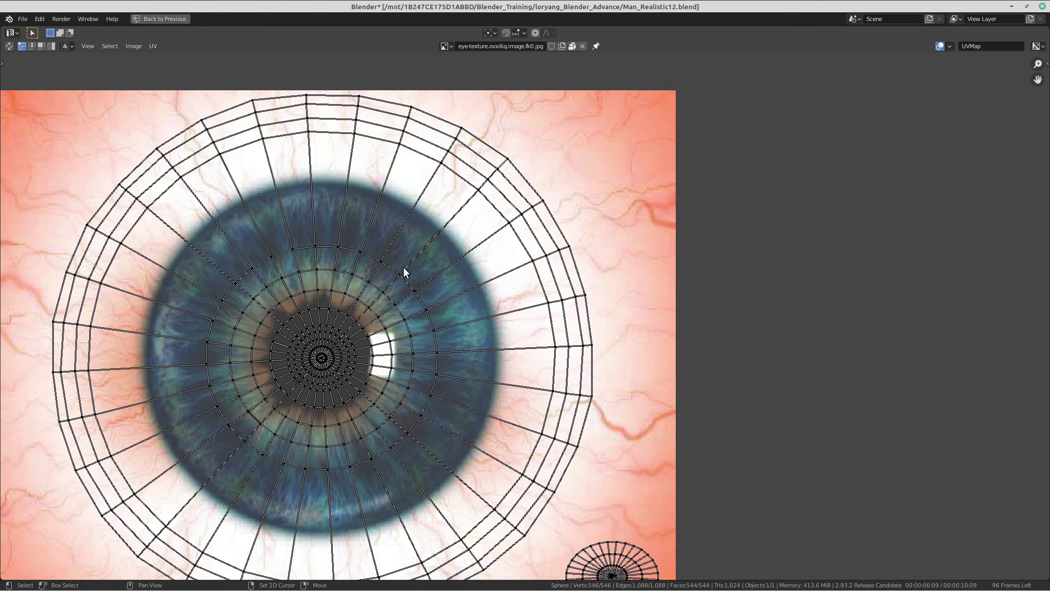
{"action": "left_click", "coordinate": [393, 269], "text": "alt"}
{"action": "key", "text": "s"}
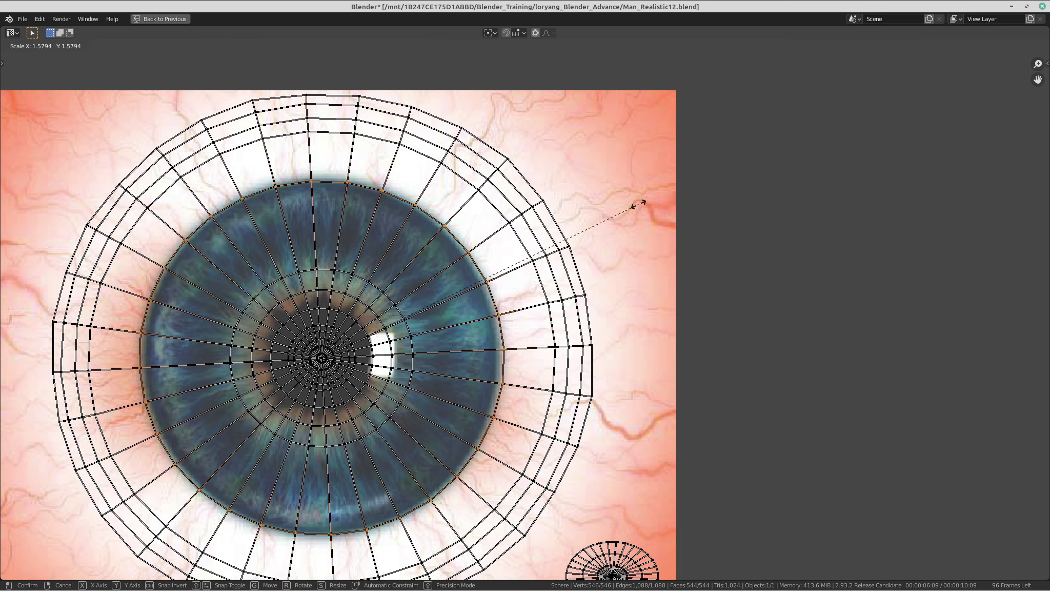
{"action": "left_click", "coordinate": [707, 162]}
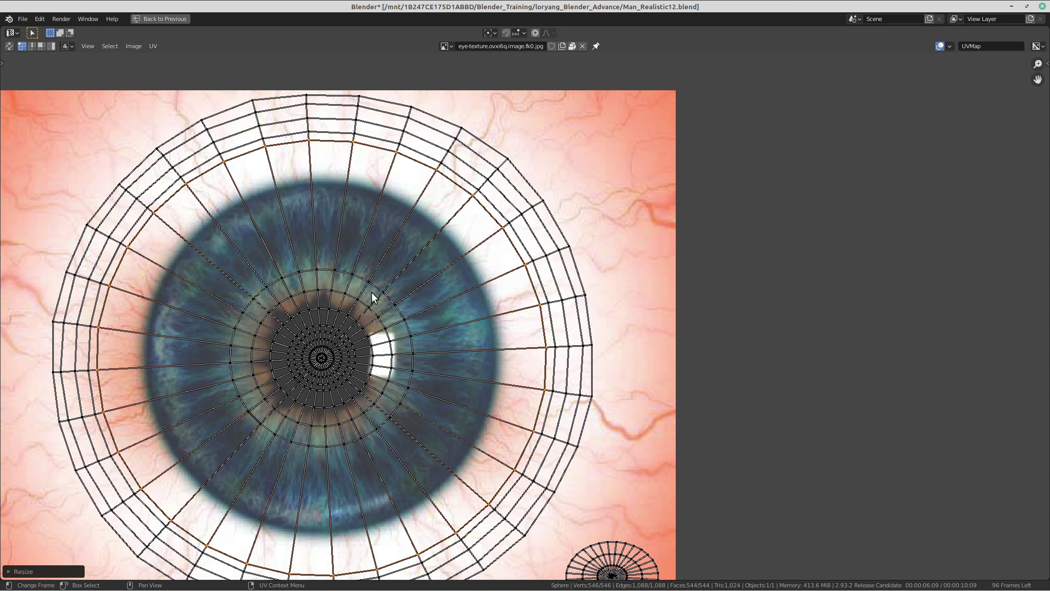
Scale the sixth ring from the outside out of the iris and place it just inside the fifth ring.
{"action": "middle_click_drag", "start_coordinate": [367, 278], "coordinate": [390, 264]}
{"action": "left_click", "coordinate": [384, 261], "text": "alt"}
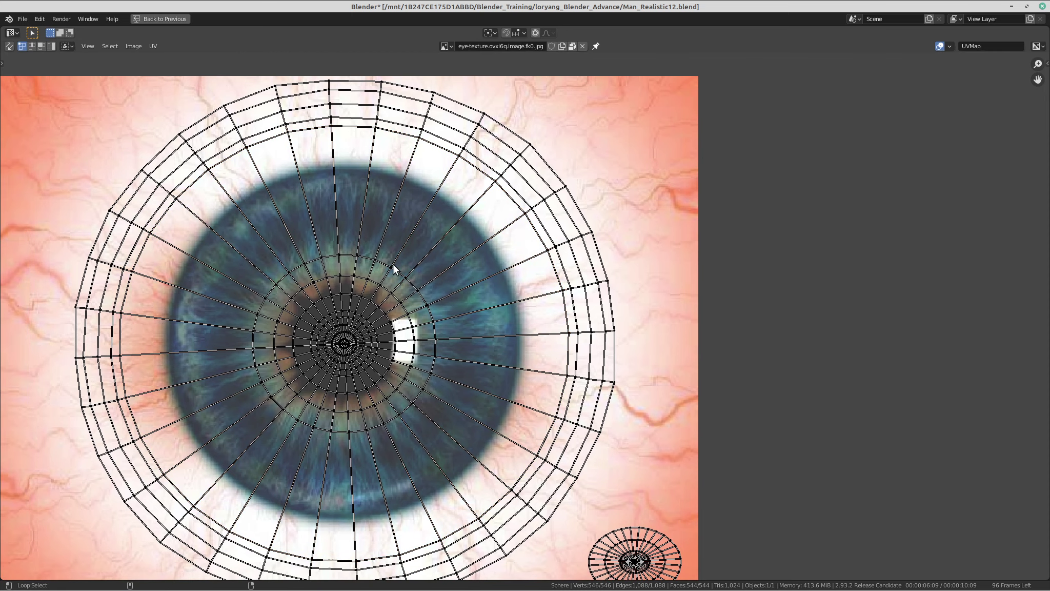
{"action": "middle_click_drag", "start_coordinate": [406, 289], "coordinate": [377, 313]}
{"action": "key", "text": "s"}
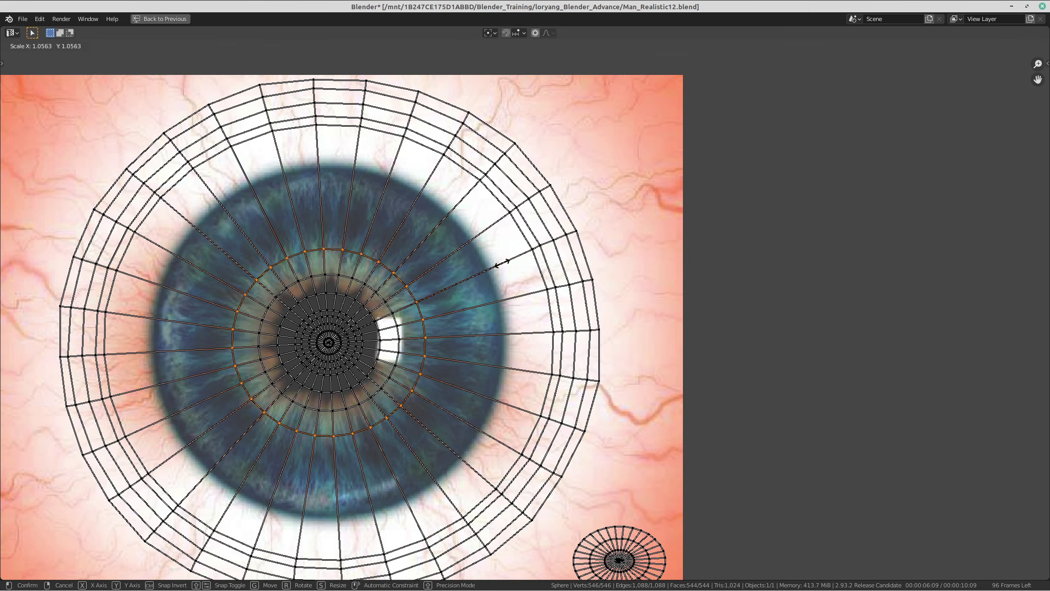
{"action": "left_click", "coordinate": [702, 140]}
Scale the ring just outside the pupil out past the iris edge and refine its size to match the neighboring rings' spacing.
{"action": "left_click", "coordinate": [360, 283]}
{"action": "left_click", "coordinate": [367, 288], "text": "alt"}
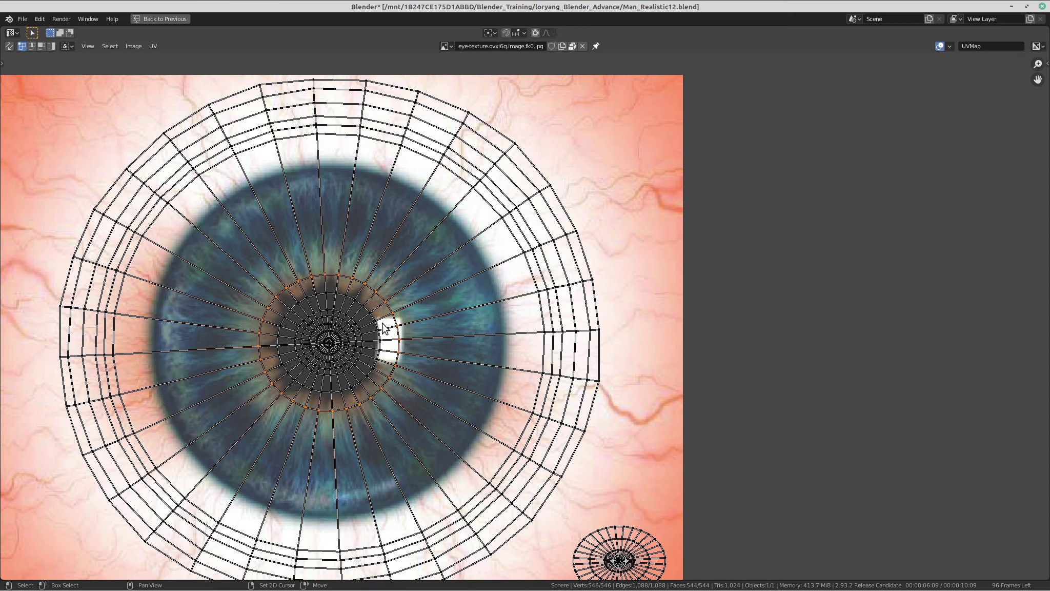
{"action": "middle_click_drag", "start_coordinate": [367, 288], "coordinate": [361, 283]}
{"action": "key", "text": "s"}
{"action": "left_click", "coordinate": [688, 172]}
{"action": "scroll", "coordinate": [376, 215], "scroll_direction": "down", "scroll_amount": 2}
{"action": "scroll", "coordinate": [406, 216], "scroll_direction": "up", "scroll_amount": 2}
{"action": "scroll", "coordinate": [352, 259], "scroll_direction": "down", "scroll_amount": 1}
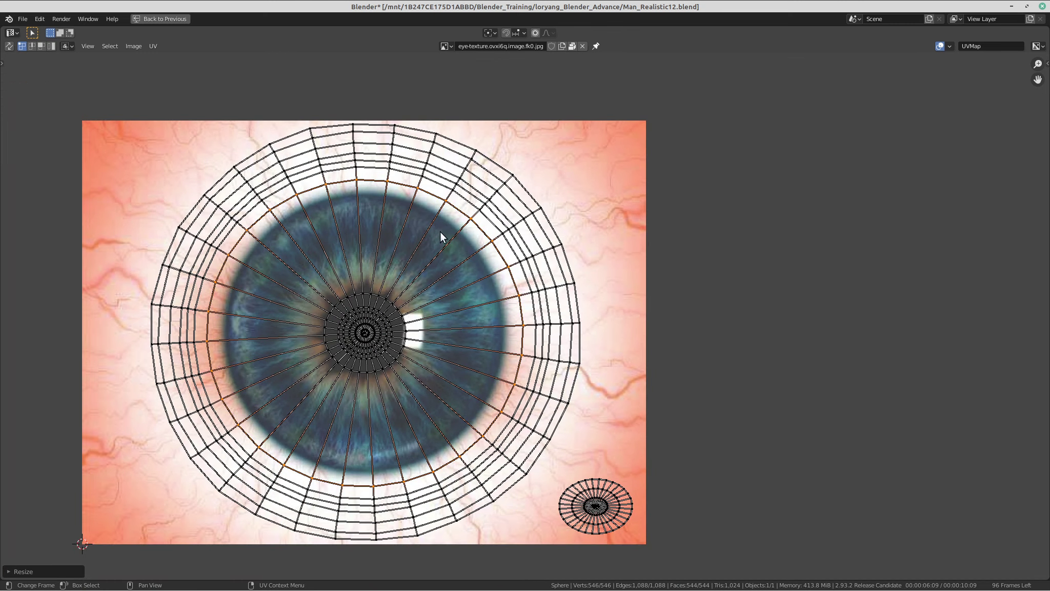
{"action": "key", "text": "s"}
{"action": "left_click", "coordinate": [469, 229]}
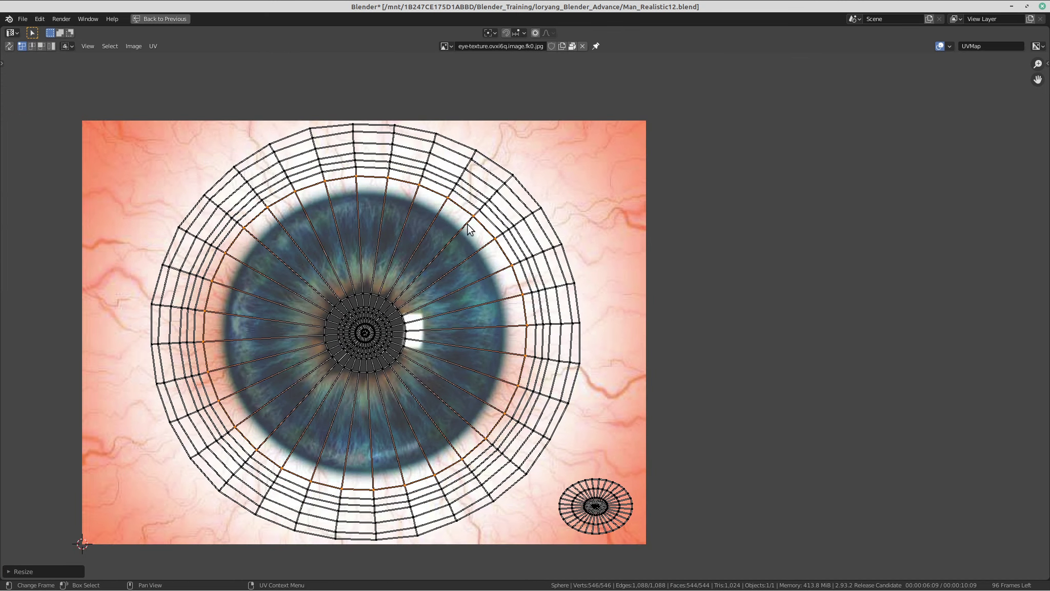
Restore the split workspace layout and bring the eyeballs into close view in the 3D viewport.
{"action": "key", "text": "ctrl+space"}
{"action": "middle_click_drag", "start_coordinate": [457, 221], "coordinate": [591, 204]}
{"action": "middle_click_drag", "start_coordinate": [651, 154], "coordinate": [661, 255], "text": "shift"}
{"action": "scroll", "coordinate": [661, 255], "scroll_direction": "up", "scroll_amount": 5}
{"action": "scroll", "coordinate": [630, 285], "scroll_direction": "up", "scroll_amount": 2}
{"action": "scroll", "coordinate": [605, 265], "scroll_direction": "up", "scroll_amount": 1}
{"action": "middle_click_drag", "start_coordinate": [628, 289], "coordinate": [613, 268], "text": "shift"}
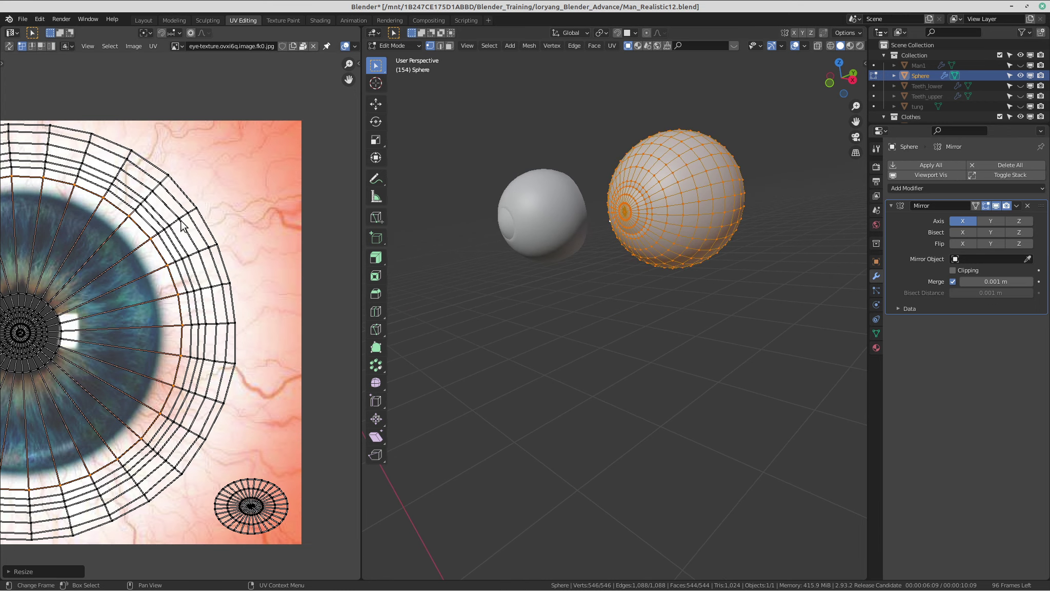
Bring the whole eye image with its UV rings into view and switch to the Shading workspace.
{"action": "scroll", "coordinate": [180, 226], "scroll_direction": "down", "scroll_amount": 1}
{"action": "middle_click_drag", "start_coordinate": [240, 238], "coordinate": [267, 227]}
{"action": "scroll", "coordinate": [207, 266], "scroll_direction": "down", "scroll_amount": 1}
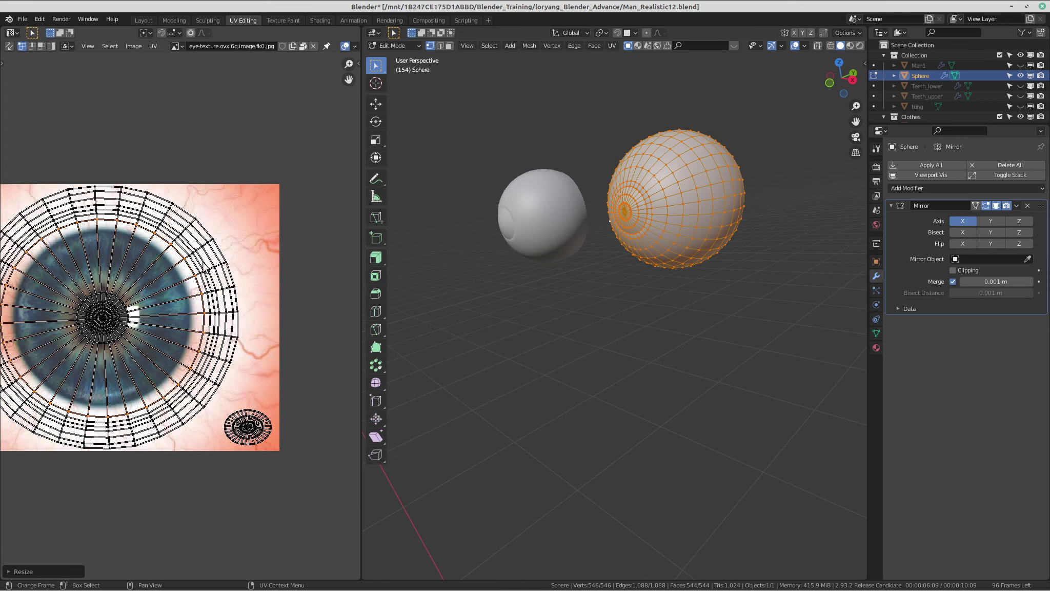
{"action": "middle_click_drag", "start_coordinate": [208, 266], "coordinate": [254, 262]}
{"action": "scroll", "coordinate": [234, 245], "scroll_direction": "down", "scroll_amount": 1}
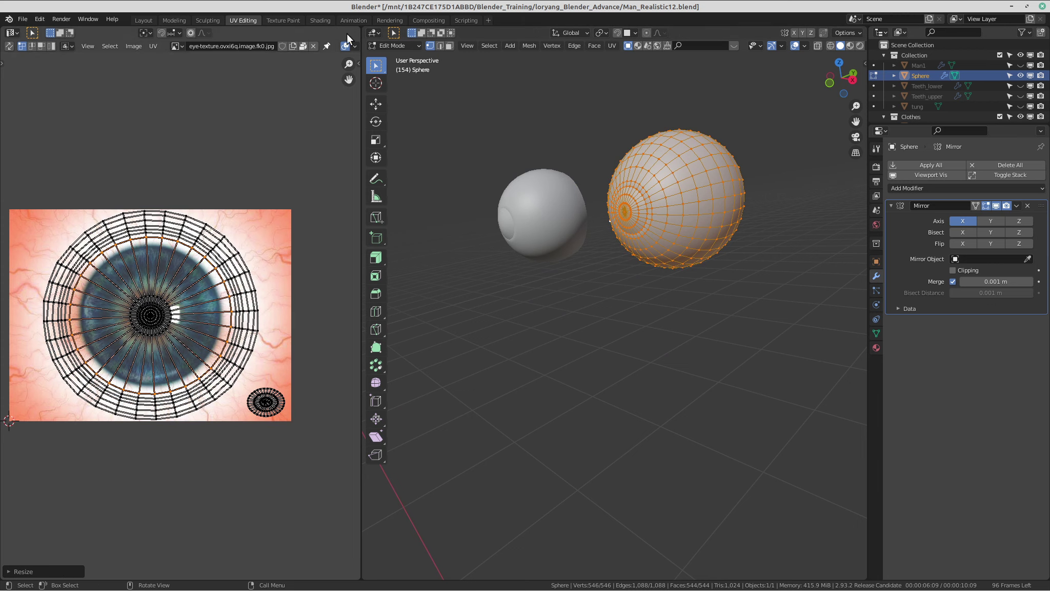
{"action": "left_click", "coordinate": [321, 21]}
{"action": "middle_click_drag", "start_coordinate": [532, 223], "coordinate": [629, 251]}
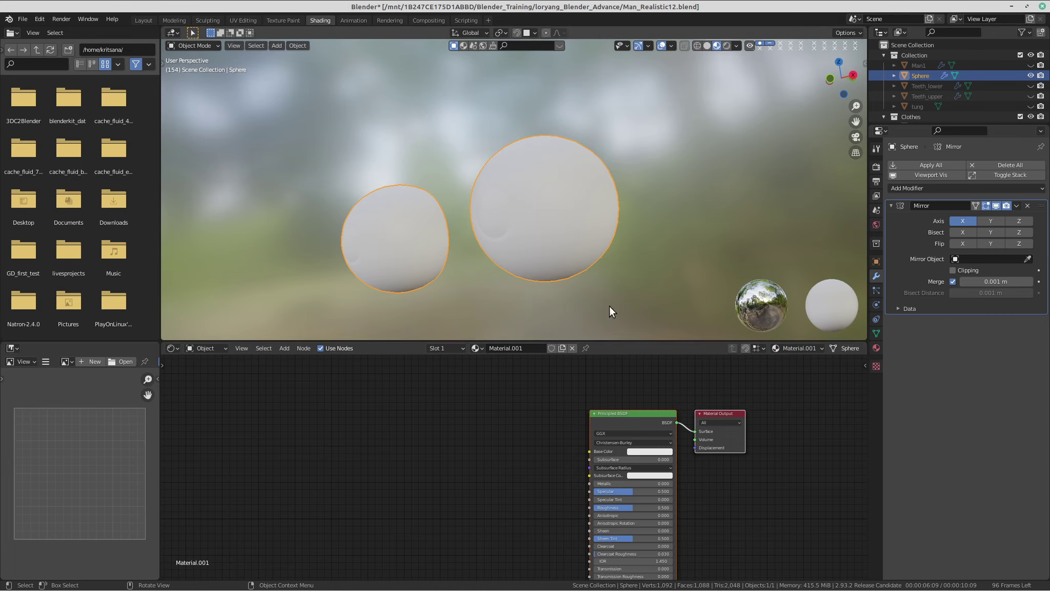
Add an Image Texture node beside the Principled BSDF in the eyeball material.
{"action": "scroll", "coordinate": [577, 511], "scroll_direction": "up", "scroll_amount": 2}
{"action": "left_click", "coordinate": [521, 449]}
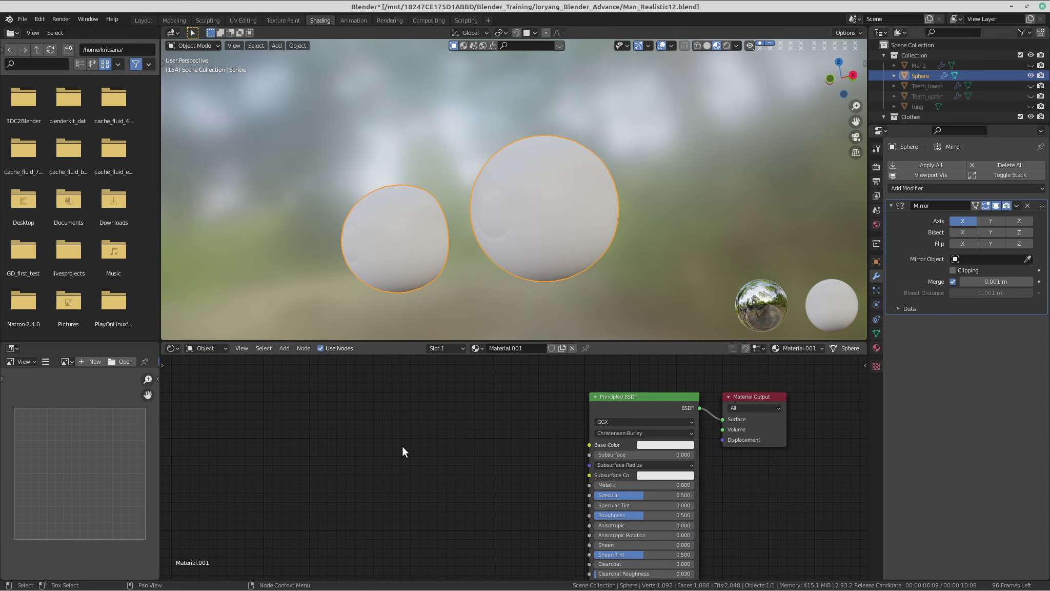
{"action": "key", "text": "shift+a"}
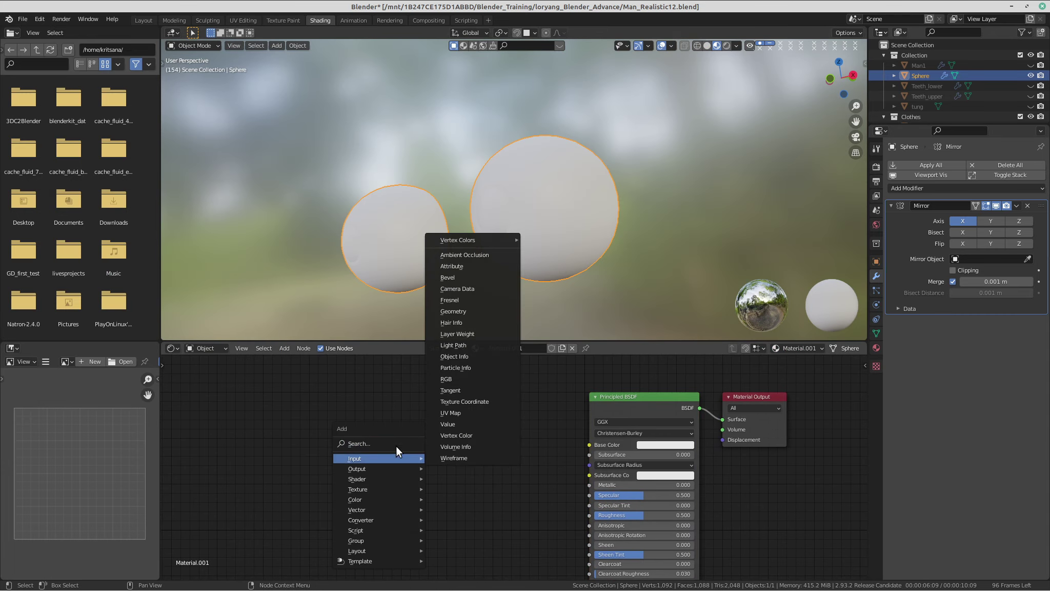
{"action": "mouse_move", "coordinate": [368, 489]}
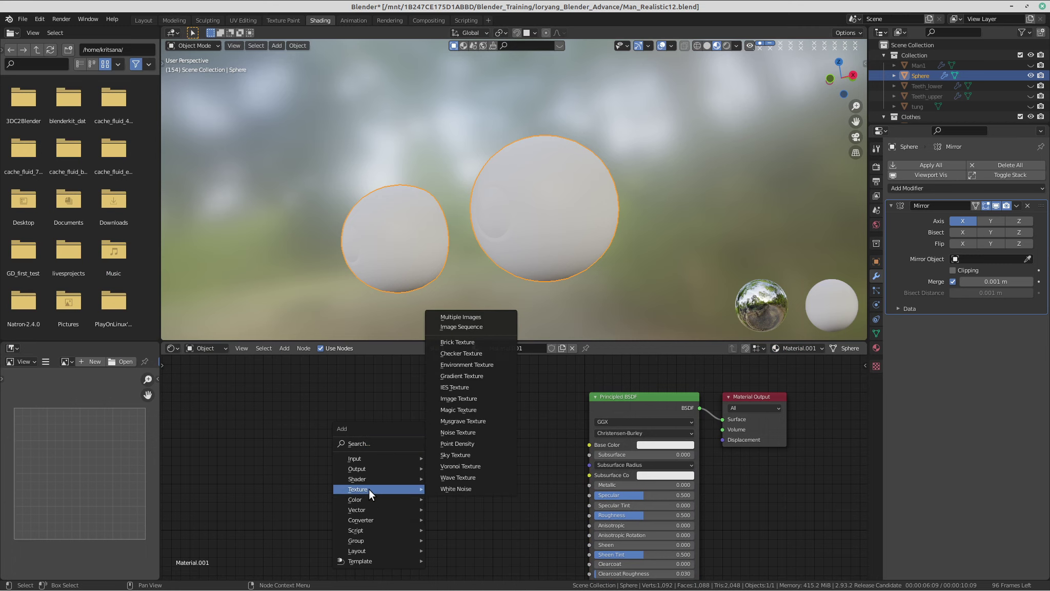
{"action": "left_click", "coordinate": [494, 397]}
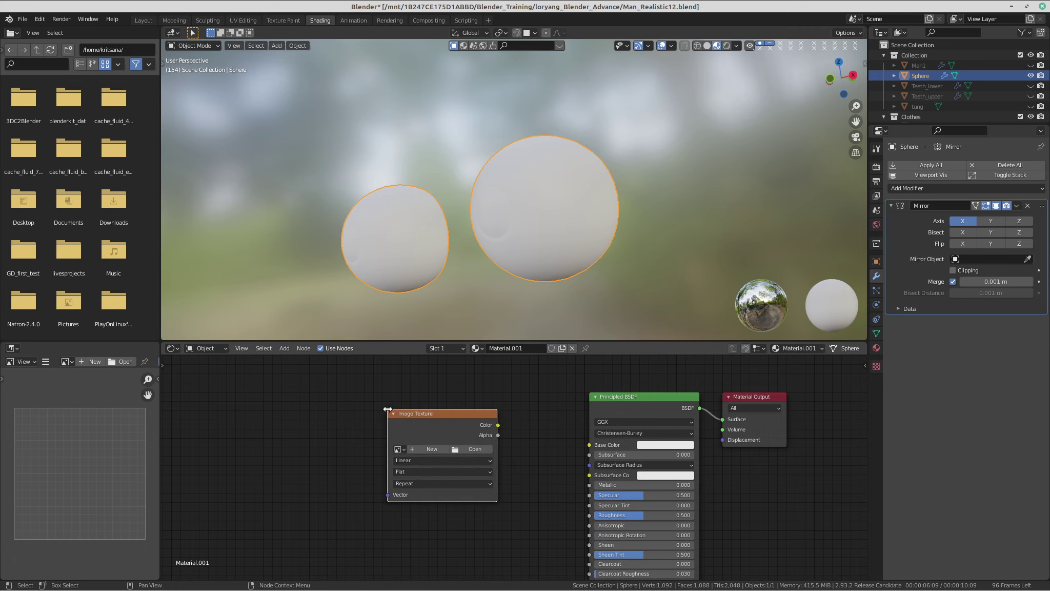
{"action": "left_click", "coordinate": [499, 414]}
Assign eye-texture.ovxi6q.image.fk0.jpg to the Image Texture node and connect its Color output to the Principled BSDF's Base Color.
{"action": "scroll", "coordinate": [499, 414], "scroll_direction": "up", "scroll_amount": 1}
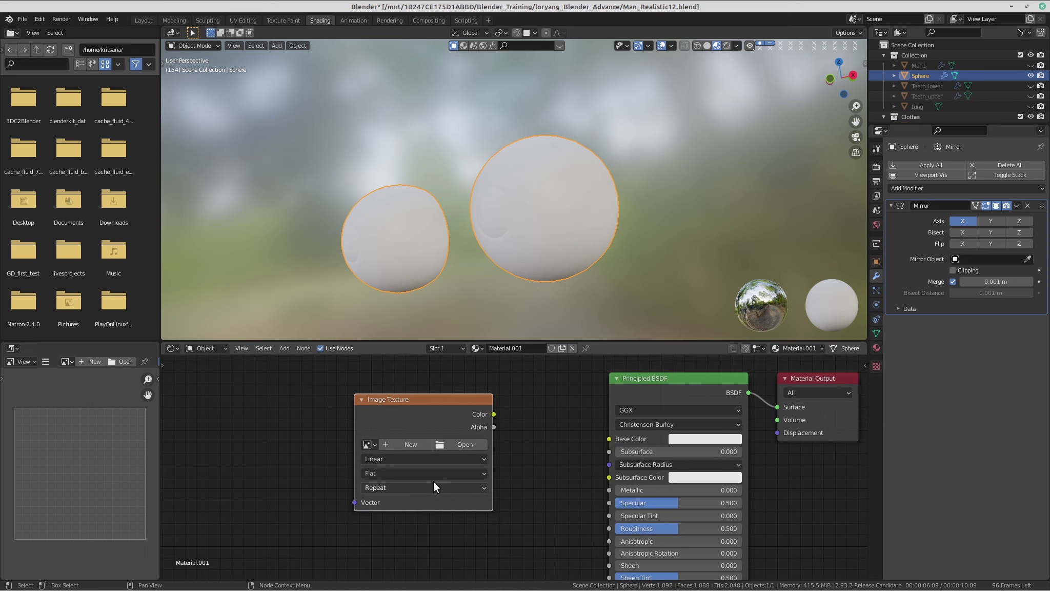
{"action": "left_click", "coordinate": [375, 442]}
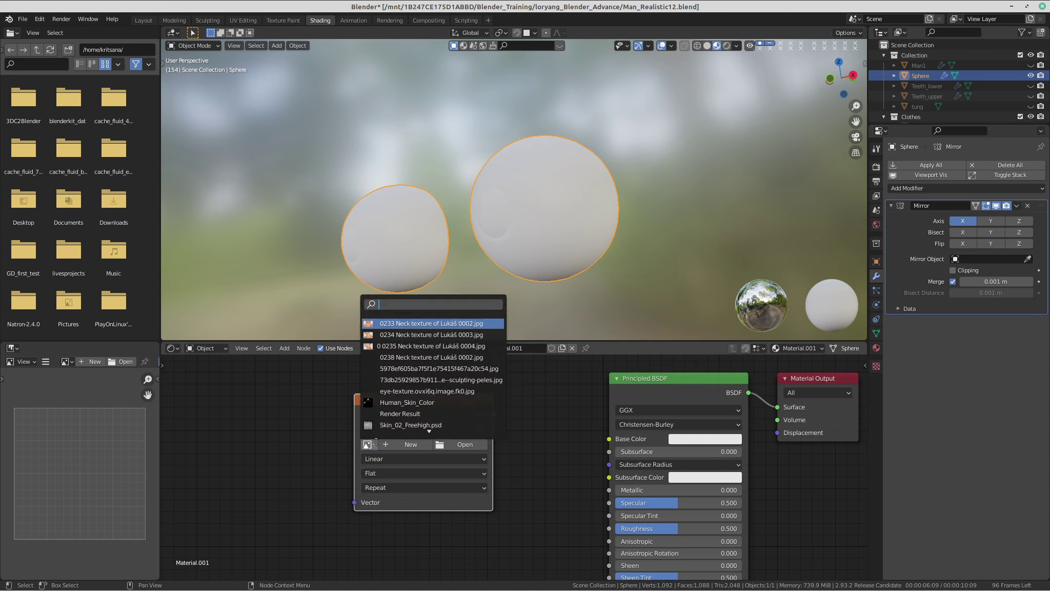
{"action": "left_click", "coordinate": [420, 391]}
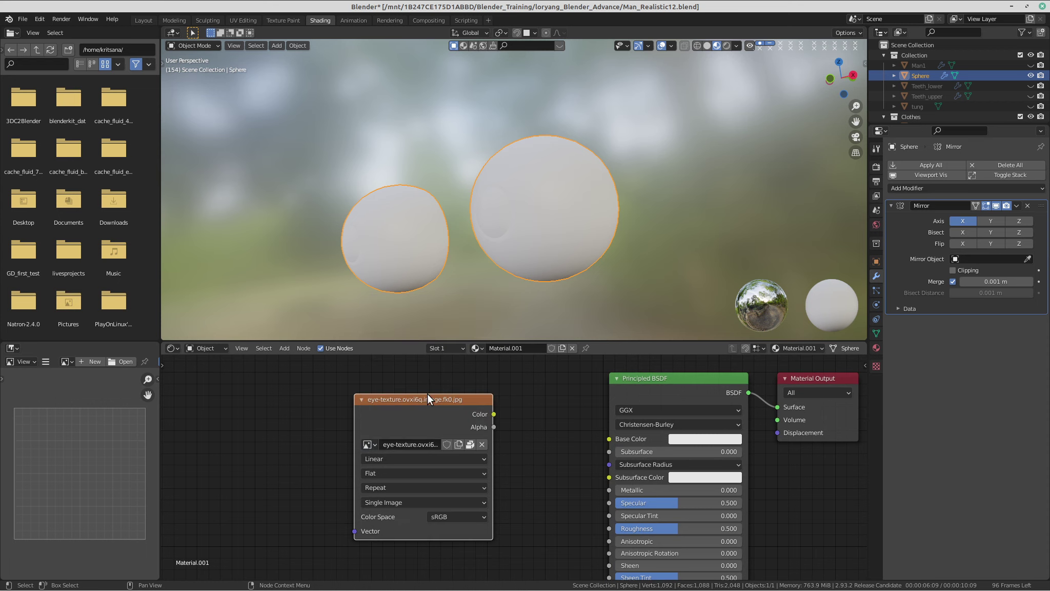
{"action": "left_click_drag", "start_coordinate": [494, 414], "coordinate": [609, 438]}
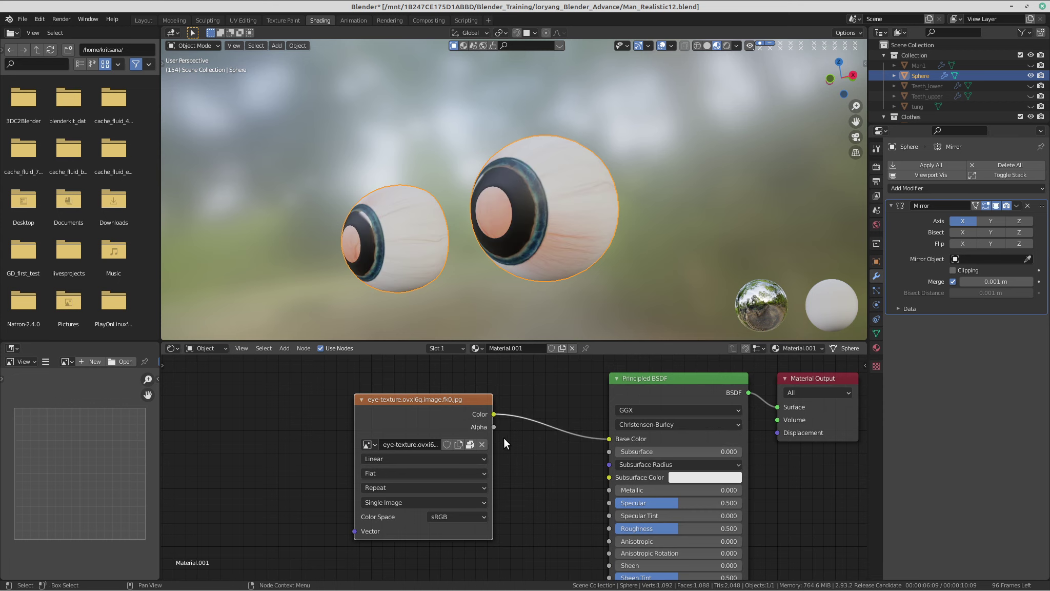
Examine how the eye texture's iris and pupil areas lie on both eyeballs.
{"action": "scroll", "coordinate": [530, 207], "scroll_direction": "up", "scroll_amount": 2}
{"action": "middle_click_drag", "start_coordinate": [530, 207], "coordinate": [530, 196]}
{"action": "scroll", "coordinate": [530, 196], "scroll_direction": "up", "scroll_amount": 2}
{"action": "middle_click_drag", "start_coordinate": [600, 241], "coordinate": [533, 199]}
{"action": "scroll", "coordinate": [575, 256], "scroll_direction": "up", "scroll_amount": 1}
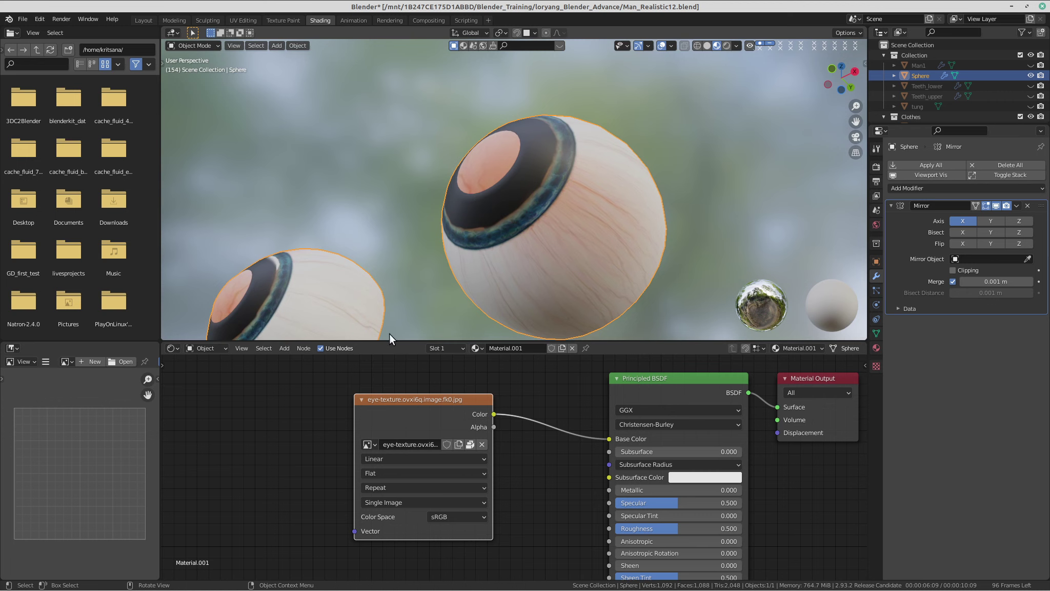
{"action": "scroll", "coordinate": [393, 418], "scroll_direction": "down", "scroll_amount": 2}
{"action": "scroll", "coordinate": [393, 417], "scroll_direction": "up", "scroll_amount": 1}
Add a Mapping node and connect its Vector output to the image texture's Vector input.
{"action": "middle_click_drag", "start_coordinate": [393, 417], "coordinate": [475, 437]}
{"action": "left_click_drag", "start_coordinate": [494, 435], "coordinate": [488, 406]}
{"action": "scroll", "coordinate": [354, 455], "scroll_direction": "down", "scroll_amount": 1}
{"action": "middle_click_drag", "start_coordinate": [348, 458], "coordinate": [378, 459]}
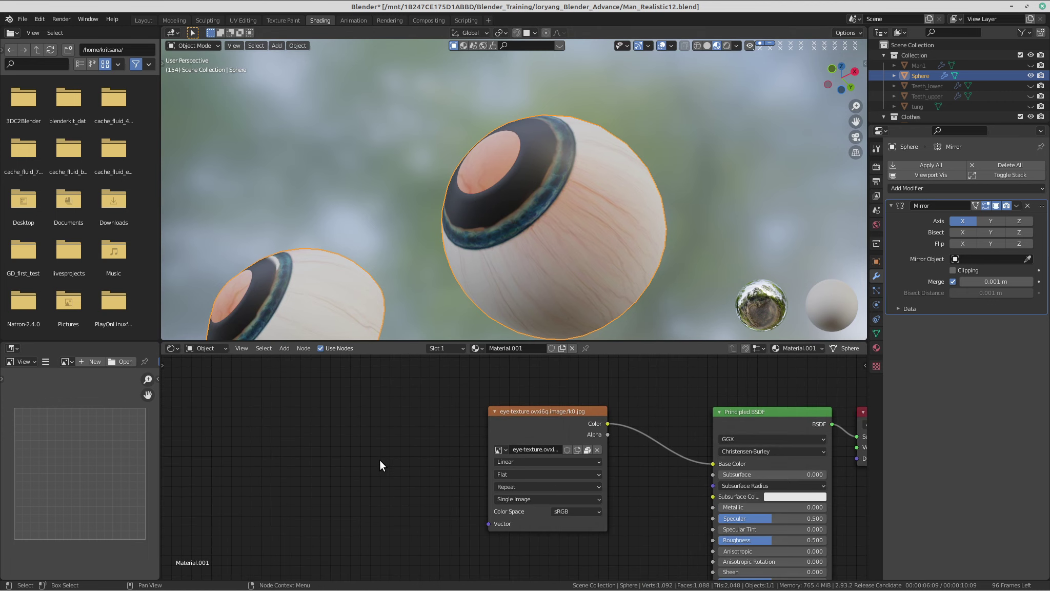
{"action": "key", "text": "shift+a"}
{"action": "mouse_move", "coordinate": [378, 460]}
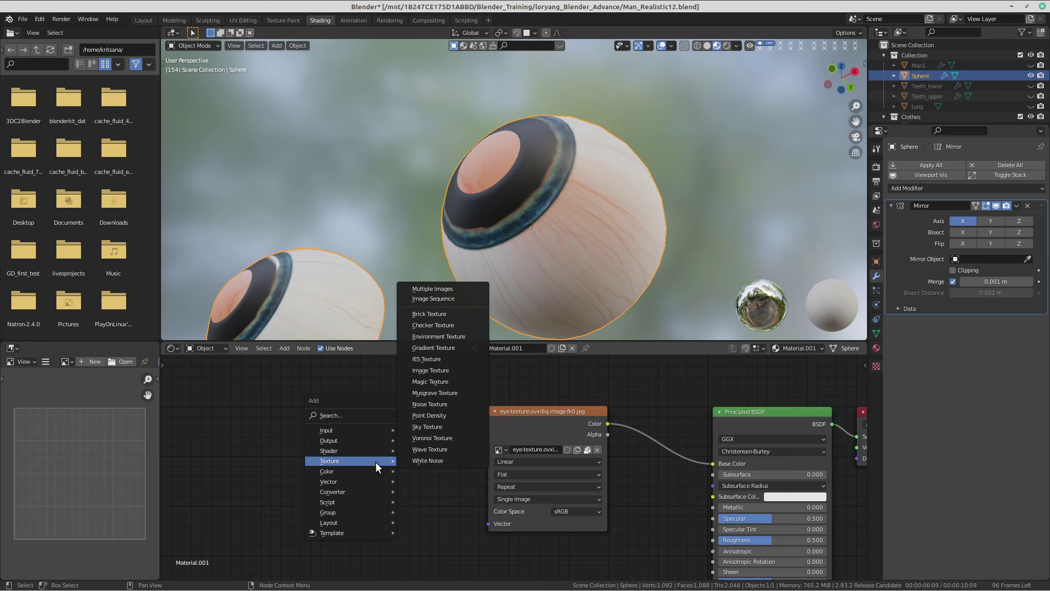
{"action": "mouse_move", "coordinate": [351, 481]}
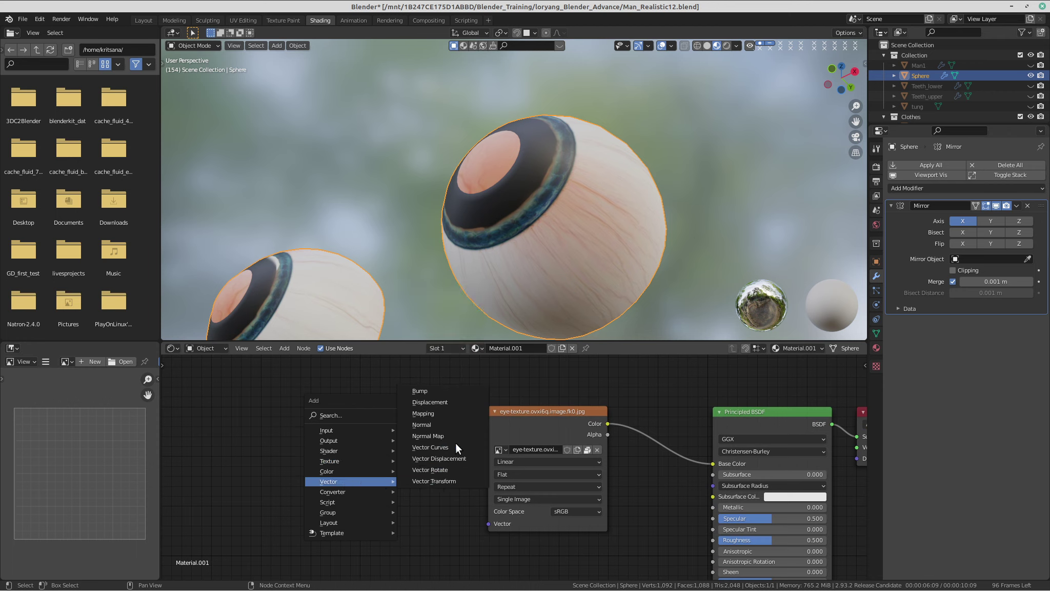
{"action": "left_click", "coordinate": [442, 413]}
{"action": "scroll", "coordinate": [382, 458], "scroll_direction": "up", "scroll_amount": 1}
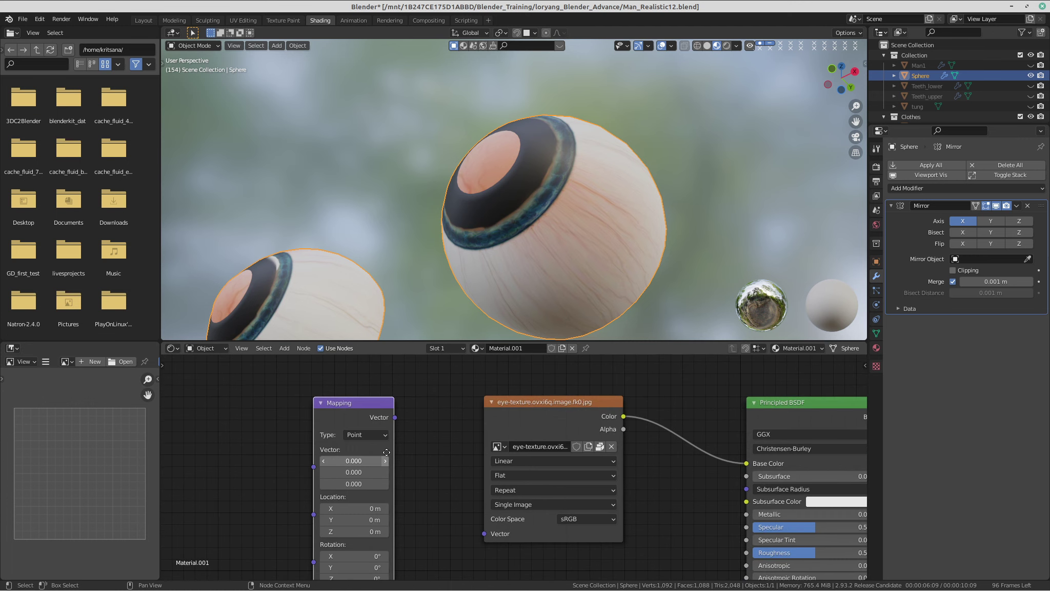
{"action": "middle_click_drag", "start_coordinate": [381, 458], "coordinate": [408, 414]}
{"action": "scroll", "coordinate": [406, 418], "scroll_direction": "down", "scroll_amount": 3}
{"action": "left_click_drag", "start_coordinate": [444, 389], "coordinate": [512, 484]}
Add a Texture Coordinate node and connect its UV output to the Mapping node's Vector input.
{"action": "middle_click_drag", "start_coordinate": [270, 423], "coordinate": [387, 457]}
{"action": "scroll", "coordinate": [382, 463], "scroll_direction": "down", "scroll_amount": 2}
{"action": "key", "text": "shift+a"}
{"action": "mouse_move", "coordinate": [370, 403]}
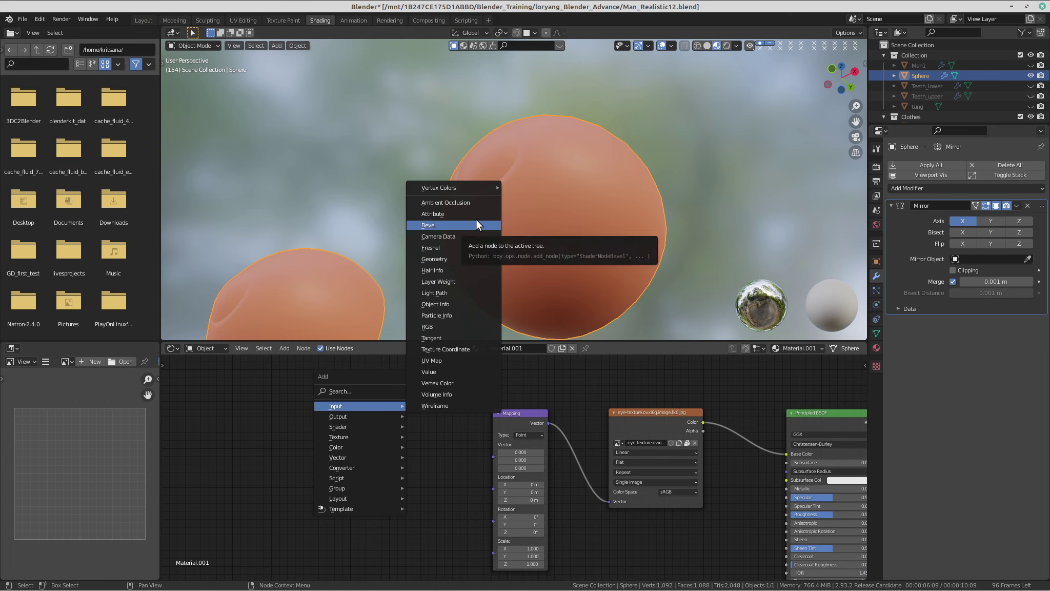
{"action": "left_click", "coordinate": [455, 348]}
{"action": "left_click", "coordinate": [346, 403]}
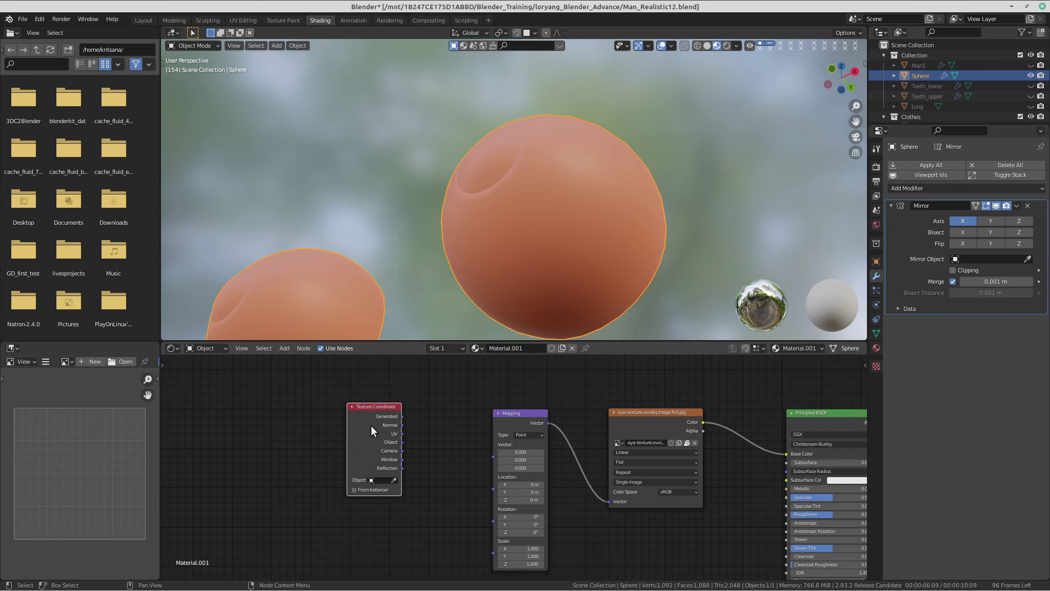
{"action": "scroll", "coordinate": [306, 408], "scroll_direction": "up", "scroll_amount": 3}
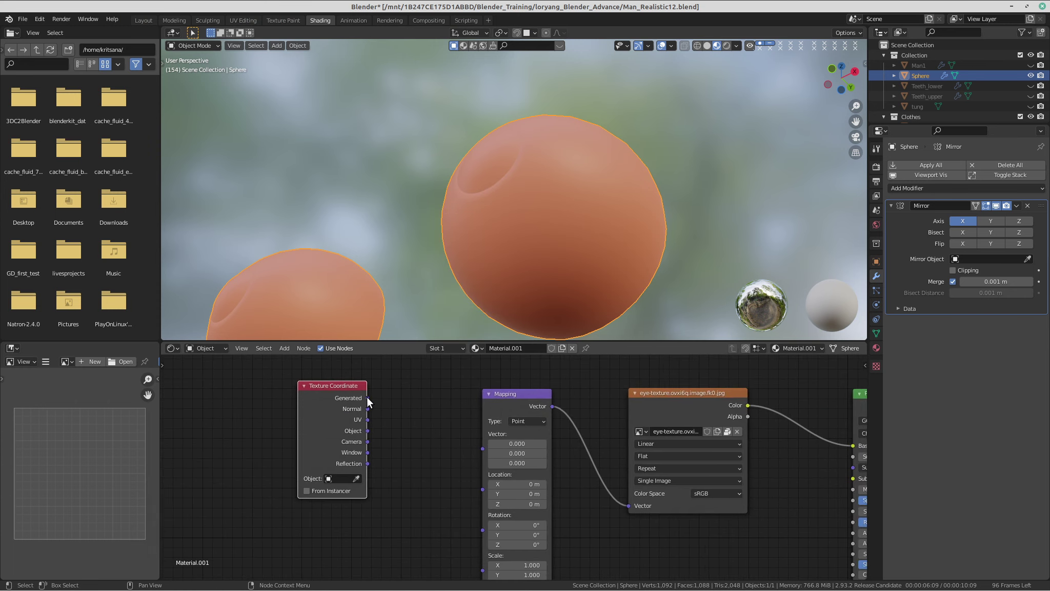
{"action": "left_click_drag", "start_coordinate": [368, 419], "coordinate": [490, 446]}
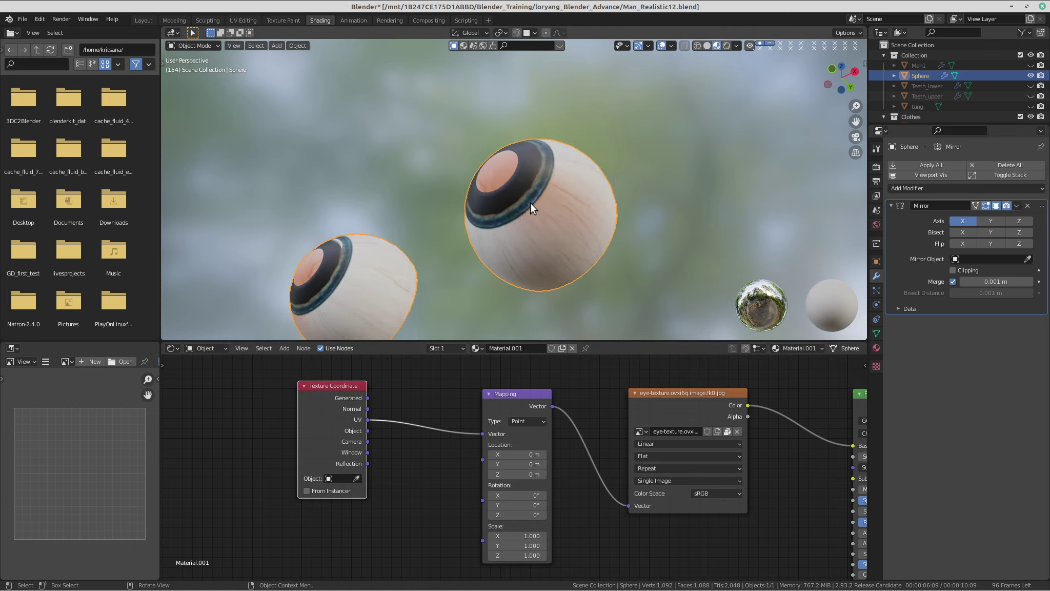
Move the image texture, Mapping and Texture Coordinate nodes closer together beside the Principled BSDF.
{"action": "scroll", "coordinate": [530, 203], "scroll_direction": "up", "scroll_amount": 3}
{"action": "middle_click_drag", "start_coordinate": [613, 407], "coordinate": [550, 420]}
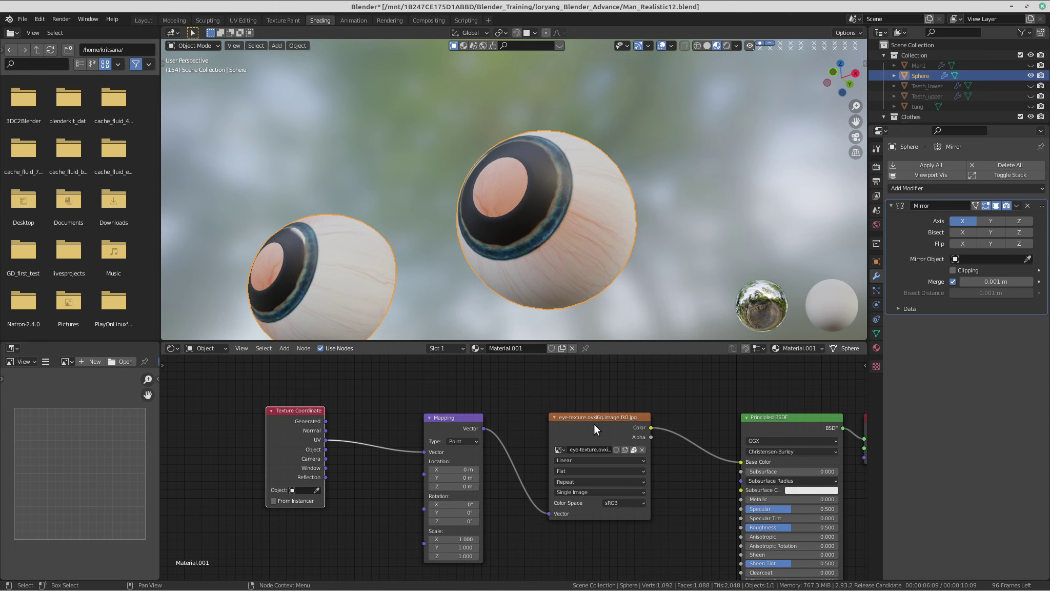
{"action": "left_click_drag", "start_coordinate": [588, 423], "coordinate": [646, 422]}
{"action": "left_click_drag", "start_coordinate": [440, 423], "coordinate": [523, 423]}
{"action": "left_click_drag", "start_coordinate": [283, 414], "coordinate": [420, 430]}
{"action": "middle_click_drag", "start_coordinate": [528, 286], "coordinate": [468, 210]}
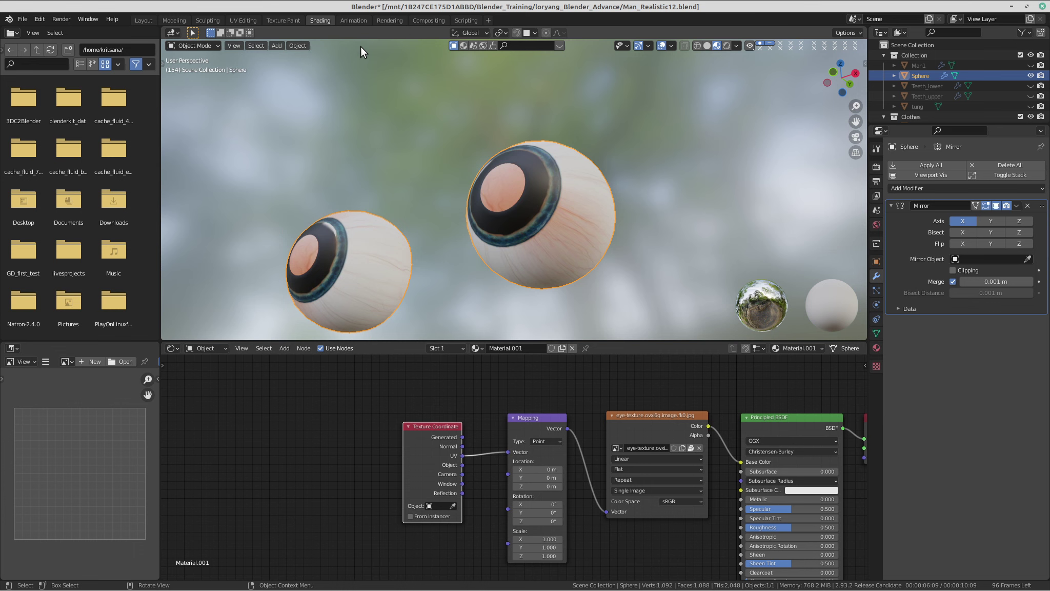
Return to the UV Editing workspace and set the 3D viewport shading to Material Preview.
{"action": "left_click", "coordinate": [241, 20]}
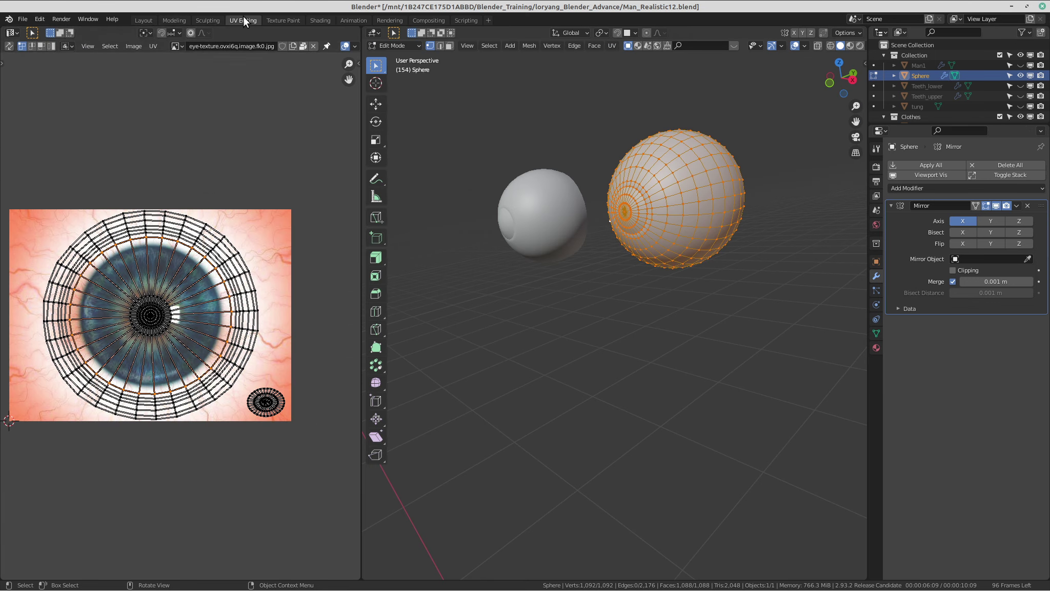
{"action": "scroll", "coordinate": [606, 195], "scroll_direction": "up", "scroll_amount": 3}
{"action": "scroll", "coordinate": [606, 195], "scroll_direction": "down", "scroll_amount": 4}
{"action": "scroll", "coordinate": [634, 195], "scroll_direction": "up", "scroll_amount": 3}
{"action": "middle_click_drag", "start_coordinate": [688, 177], "coordinate": [664, 239], "text": "shift"}
{"action": "scroll", "coordinate": [721, 205], "scroll_direction": "down", "scroll_amount": 2}
{"action": "middle_click_drag", "start_coordinate": [661, 194], "coordinate": [665, 194]}
{"action": "scroll", "coordinate": [666, 187], "scroll_direction": "up", "scroll_amount": 3}
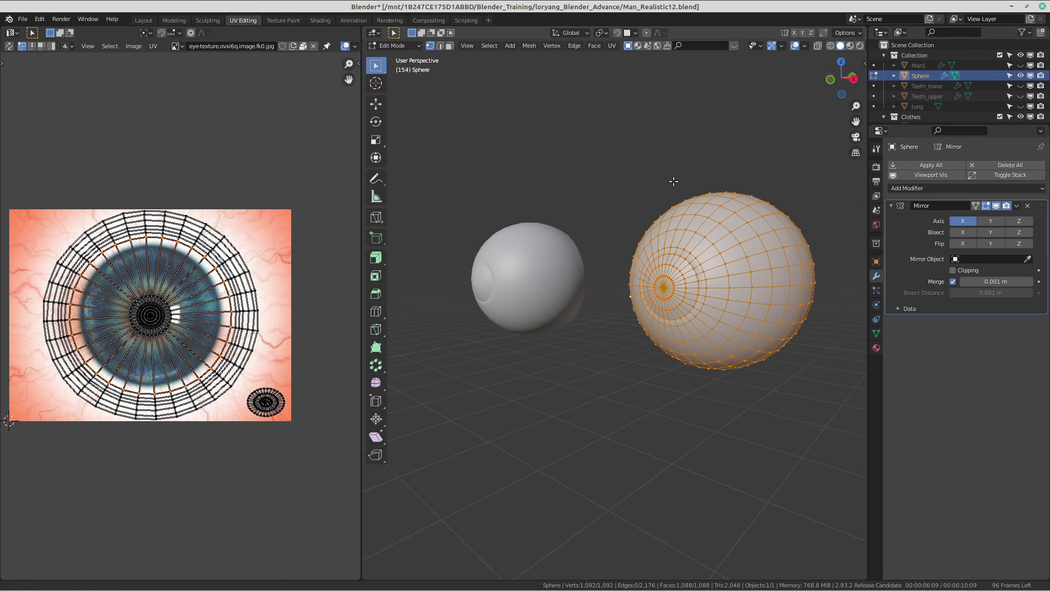
{"action": "scroll", "coordinate": [778, 49], "scroll_direction": "down", "scroll_amount": 4}
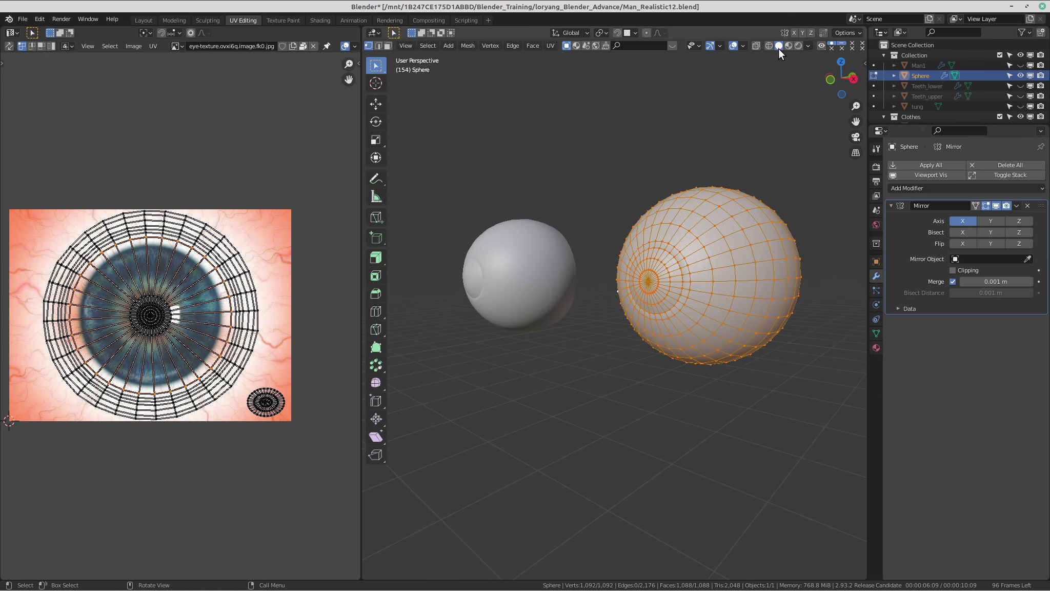
{"action": "left_click", "coordinate": [749, 46]}
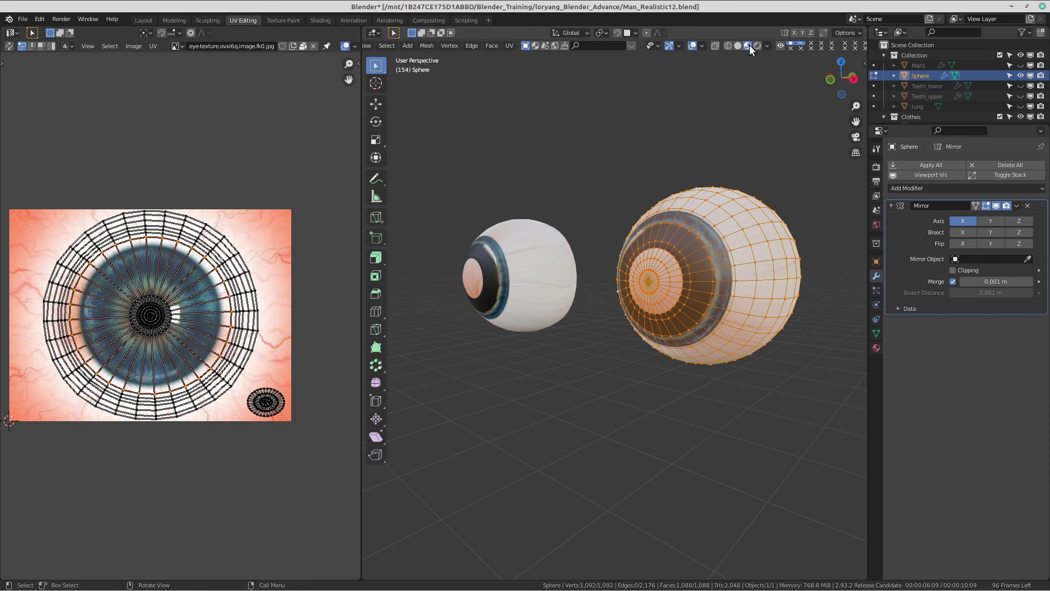
Compare the mesh loops around the textured iris and pupil with the UV rings on the eye image.
{"action": "middle_click_drag", "start_coordinate": [741, 132], "coordinate": [739, 167]}
{"action": "scroll", "coordinate": [747, 139], "scroll_direction": "up", "scroll_amount": 5}
{"action": "scroll", "coordinate": [742, 163], "scroll_direction": "down", "scroll_amount": 4}
{"action": "scroll", "coordinate": [743, 160], "scroll_direction": "up", "scroll_amount": 3}
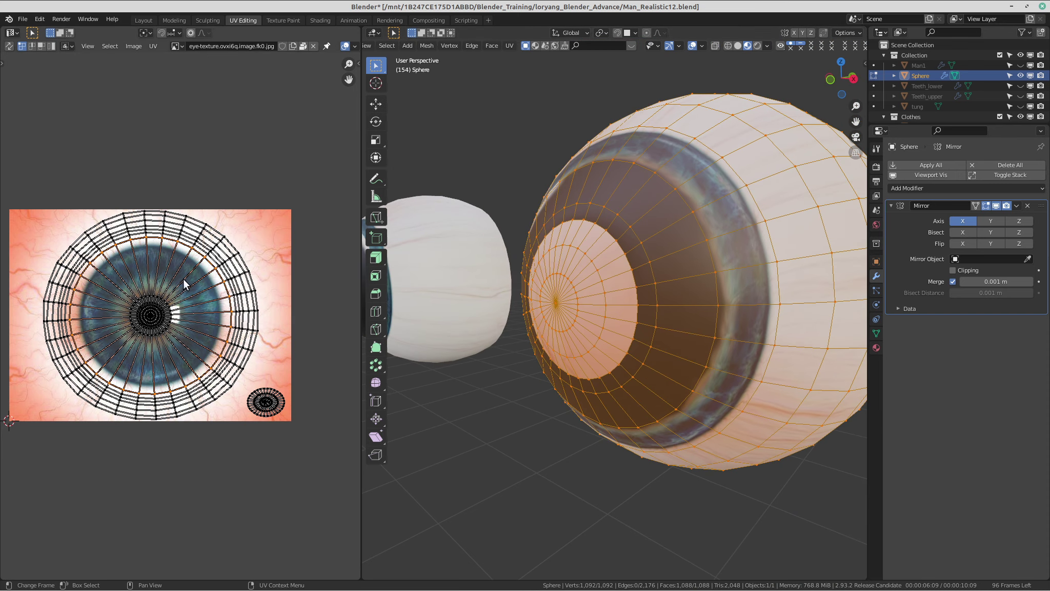
{"action": "scroll", "coordinate": [185, 278], "scroll_direction": "up", "scroll_amount": 1}
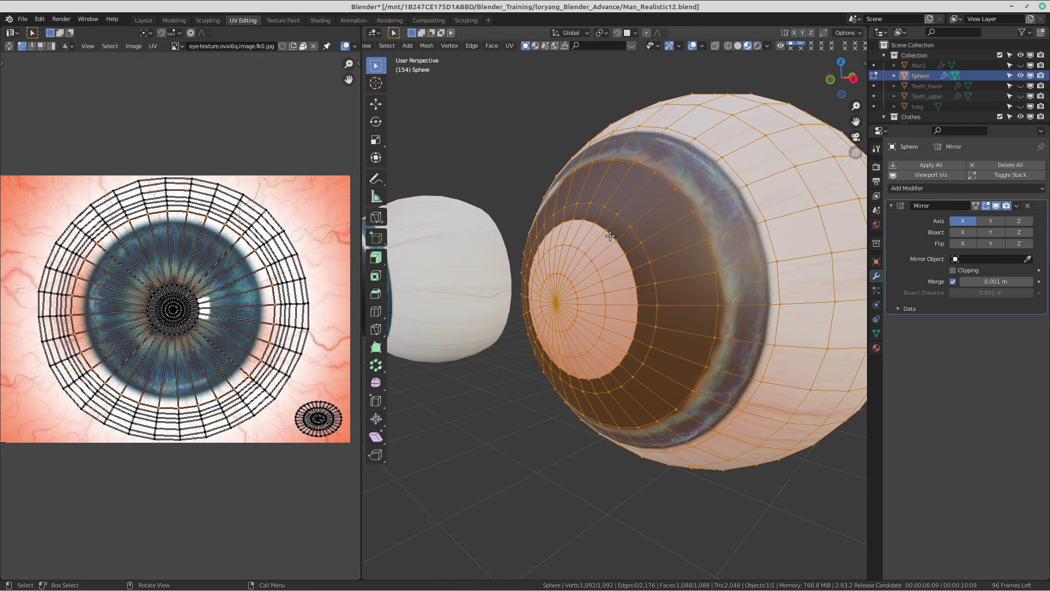
{"action": "scroll", "coordinate": [247, 245], "scroll_direction": "up", "scroll_amount": 2}
{"action": "scroll", "coordinate": [248, 245], "scroll_direction": "down", "scroll_amount": 1}
{"action": "middle_click_drag", "start_coordinate": [259, 247], "coordinate": [221, 253]}
{"action": "key", "text": "s"}
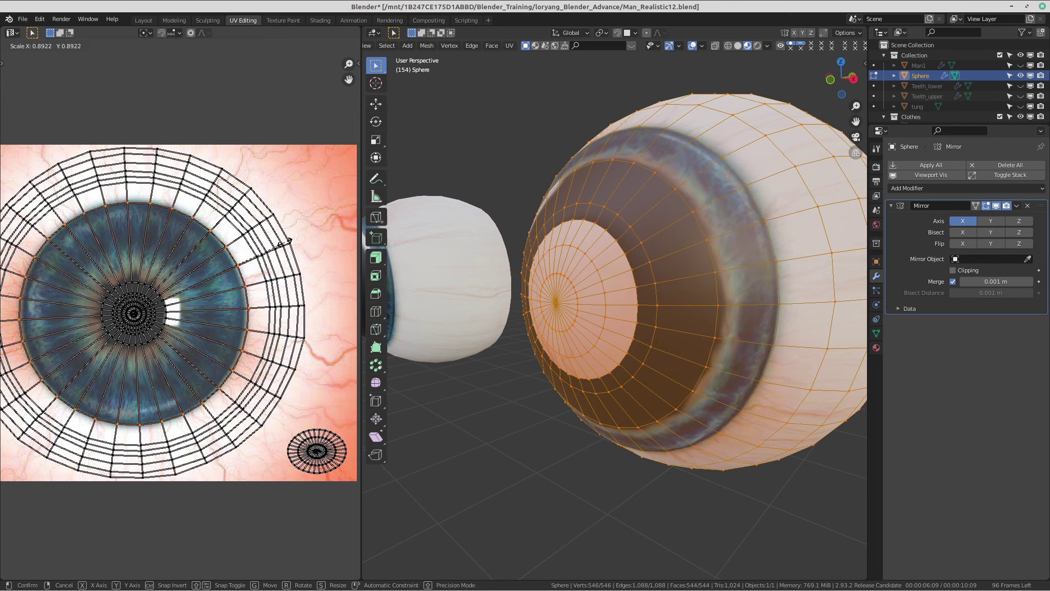
{"action": "right_click", "coordinate": [285, 253]}
{"action": "scroll", "coordinate": [188, 265], "scroll_direction": "up", "scroll_amount": 3}
{"action": "scroll", "coordinate": [175, 274], "scroll_direction": "down", "scroll_amount": 3}
{"action": "scroll", "coordinate": [184, 249], "scroll_direction": "down", "scroll_amount": 1}
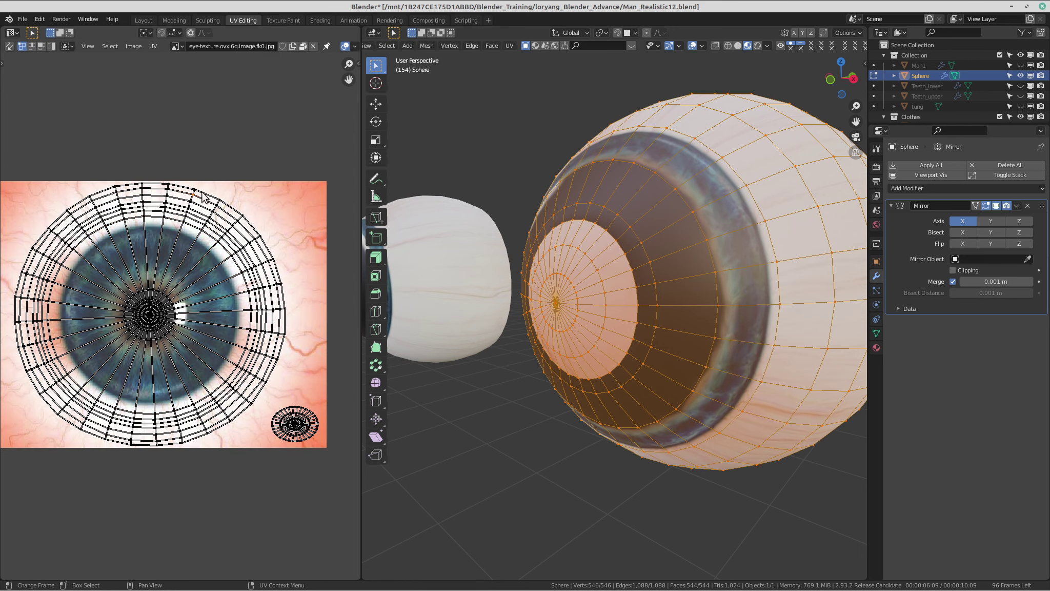
Scale the outer UV rings outward, taking the outermost ones past the edge of the eye image.
{"action": "key", "text": "s"}
{"action": "left_click", "coordinate": [221, 206]}
{"action": "key", "text": "s"}
{"action": "left_click", "coordinate": [284, 203]}
{"action": "left_click", "coordinate": [210, 210], "text": "alt"}
{"action": "key", "text": "s"}
{"action": "left_click", "coordinate": [269, 197]}
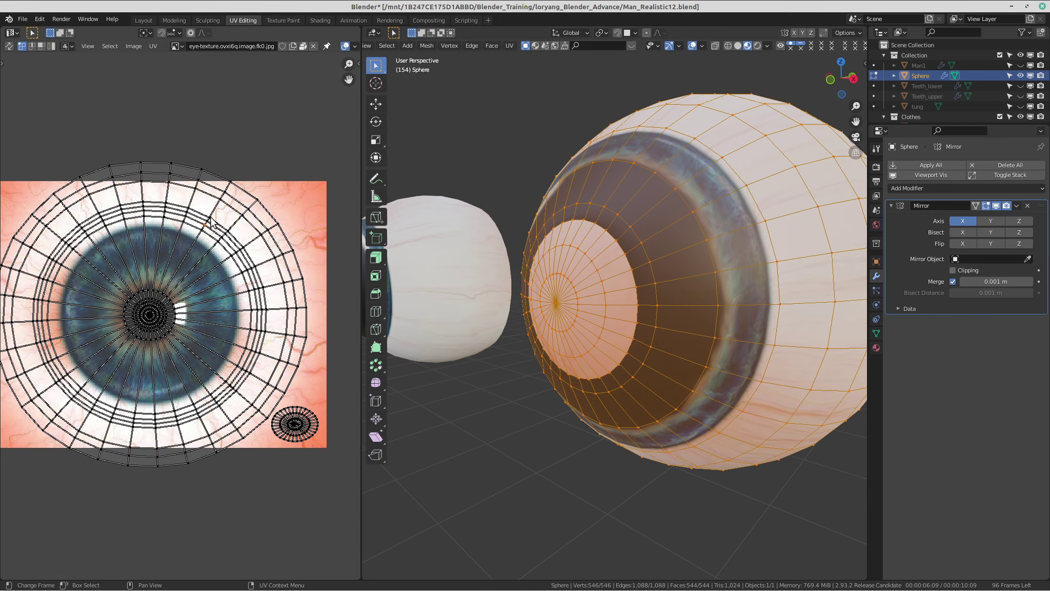
Scale the next rings within the white area outward one by one, away from the iris.
{"action": "key", "text": "s"}
{"action": "left_click", "coordinate": [239, 202]}
{"action": "left_click", "coordinate": [202, 218], "text": "alt"}
{"action": "key", "text": "s"}
{"action": "left_click", "coordinate": [258, 209]}
{"action": "left_click", "coordinate": [216, 229], "text": "alt"}
{"action": "key", "text": "s"}
{"action": "left_click", "coordinate": [255, 210]}
Scale the UV ring nearest the iris edge outward so it sits close to the neighboring white-area rings.
{"action": "left_click", "coordinate": [202, 229]}
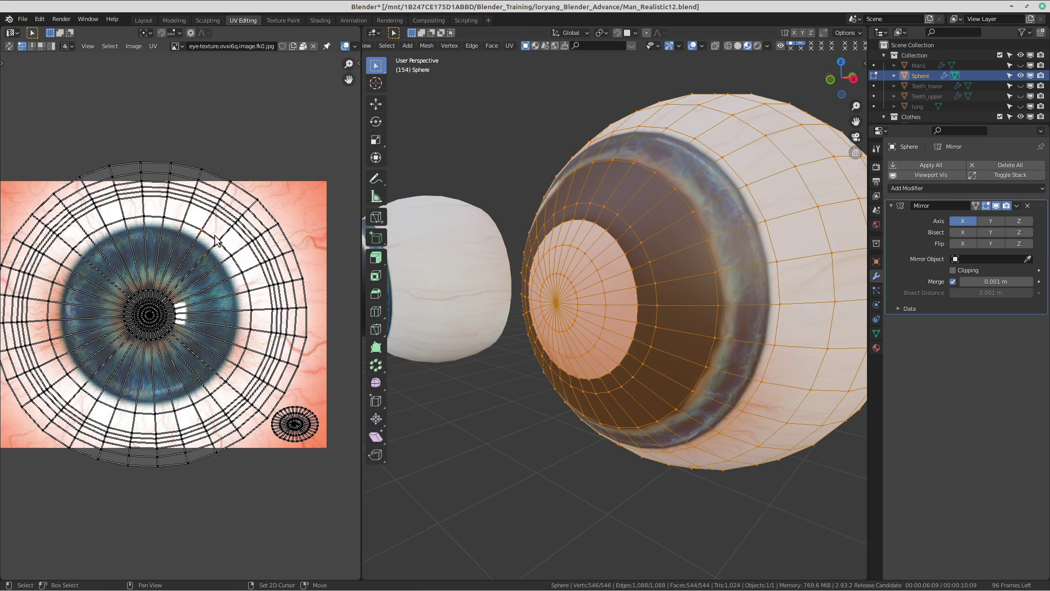
{"action": "left_click", "coordinate": [215, 240], "text": "alt"}
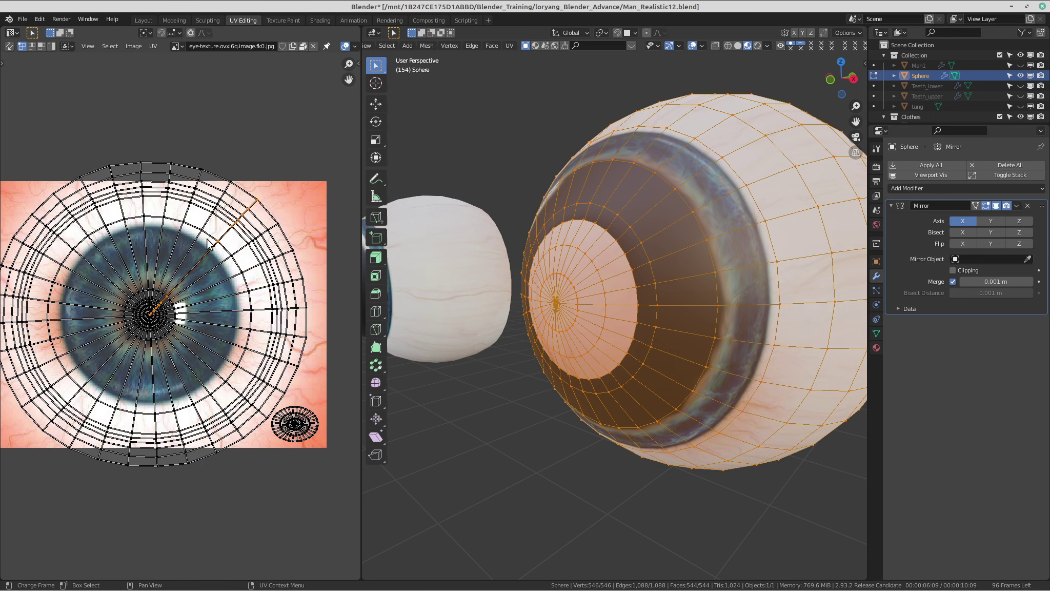
{"action": "left_click", "coordinate": [211, 240], "text": "alt"}
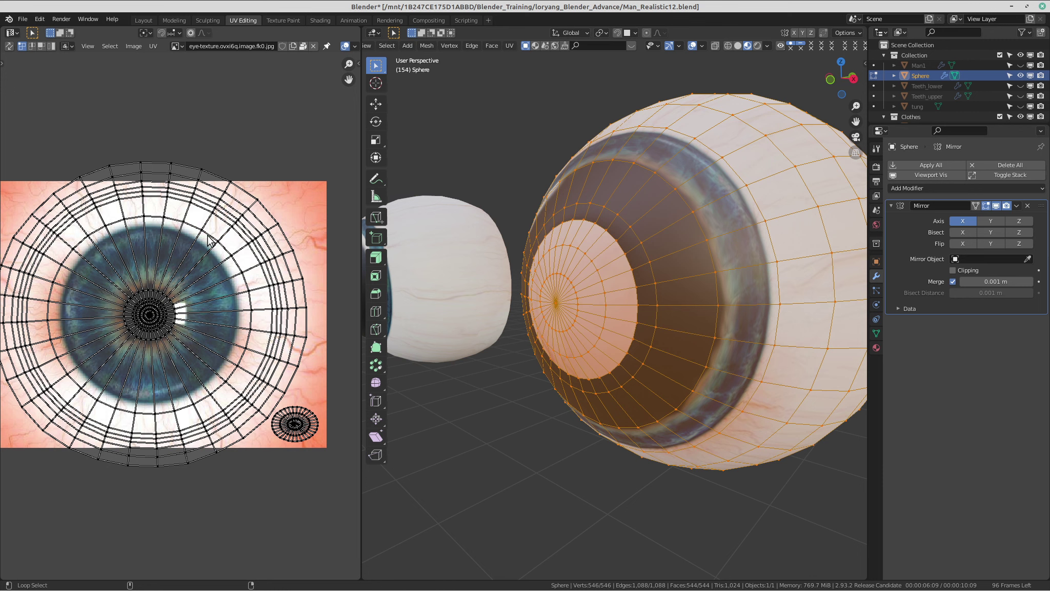
{"action": "left_click", "coordinate": [208, 239], "text": "alt"}
{"action": "key", "text": "s"}
{"action": "left_click", "coordinate": [267, 227]}
{"action": "scroll", "coordinate": [149, 284], "scroll_direction": "up", "scroll_amount": 2}
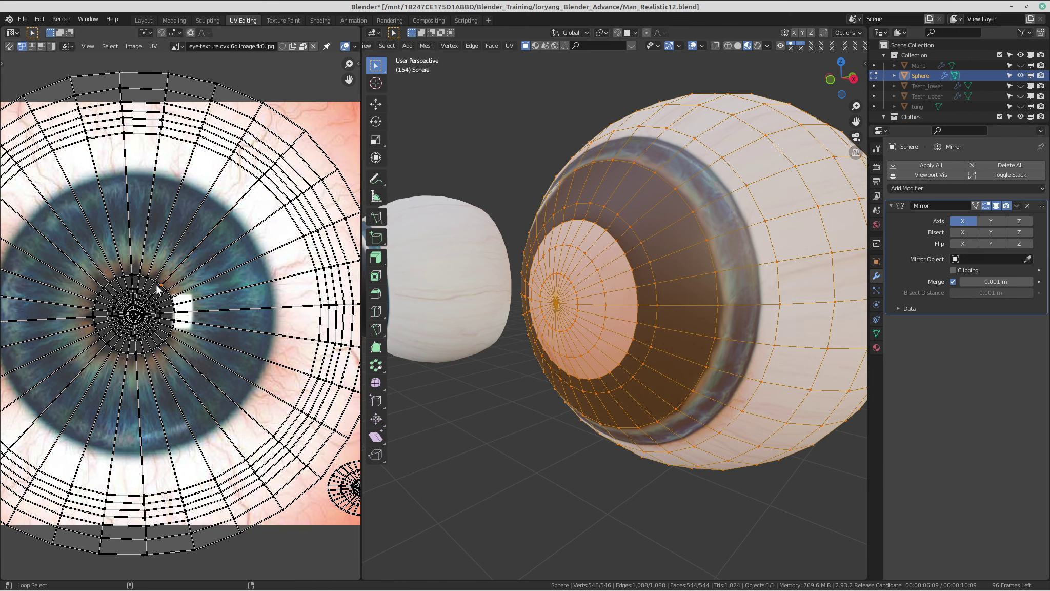
Select the central UV rings over the pupil and scale them outward across the iris.
{"action": "left_click_drag", "start_coordinate": [85, 254], "coordinate": [182, 386]}
{"action": "scroll", "coordinate": [188, 329], "scroll_direction": "down", "scroll_amount": 1}
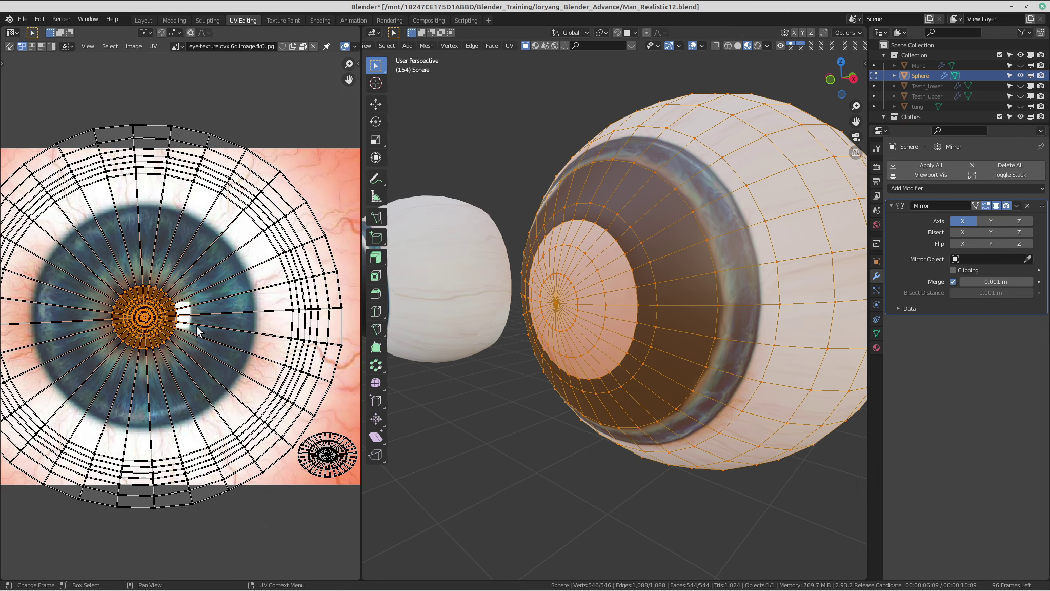
{"action": "scroll", "coordinate": [198, 331], "scroll_direction": "down", "scroll_amount": 1}
{"action": "key", "text": "s"}
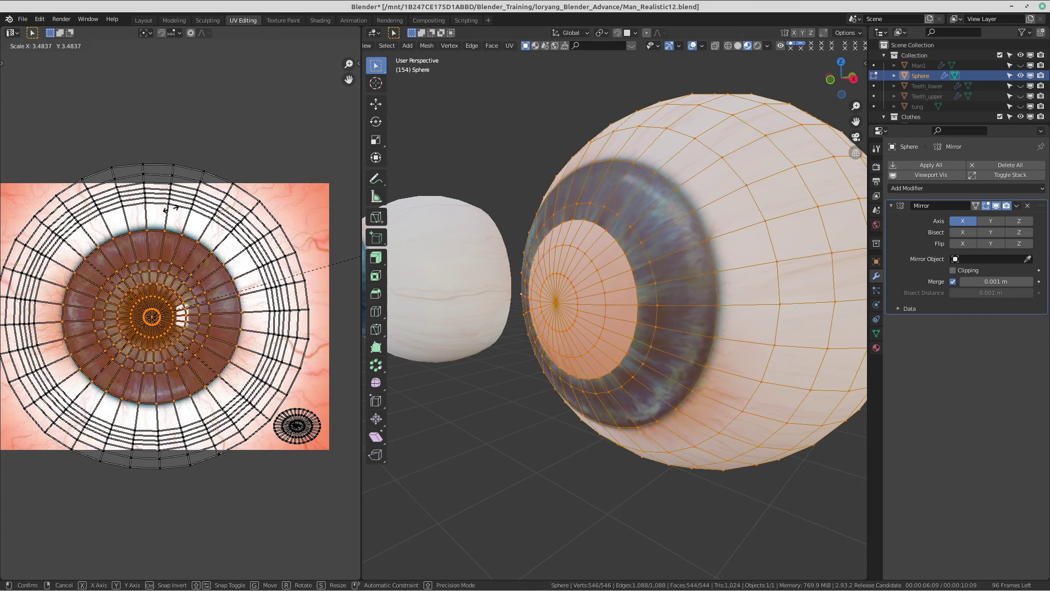
{"action": "left_click", "coordinate": [249, 183]}
Select the UV rings inside the iris and scale them outward until their outer ring sits just beyond the iris edge.
{"action": "key", "text": "b"}
{"action": "left_click_drag", "start_coordinate": [75, 251], "coordinate": [226, 390]}
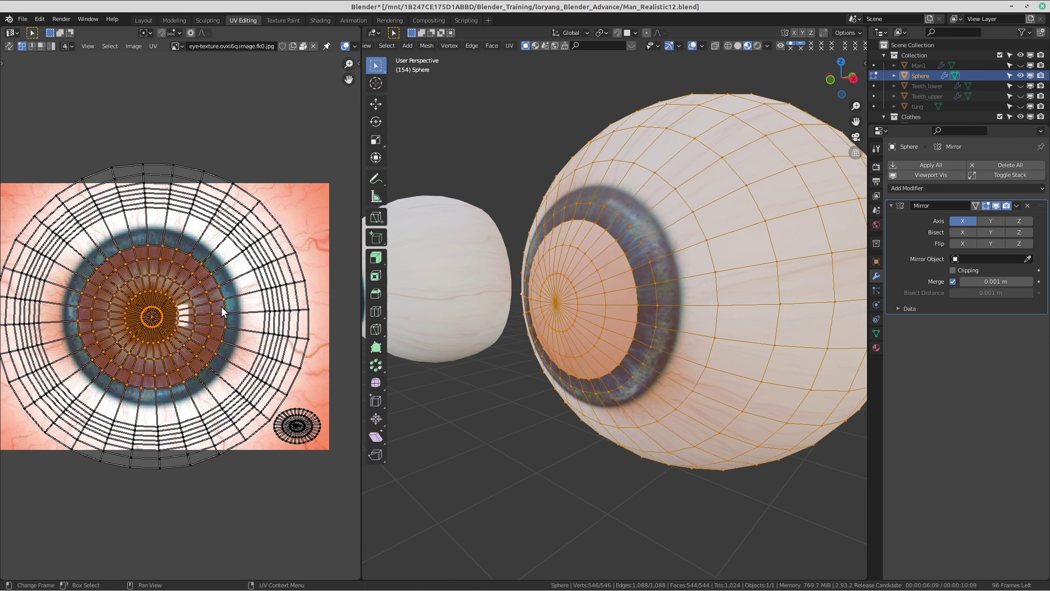
{"action": "key", "text": "s"}
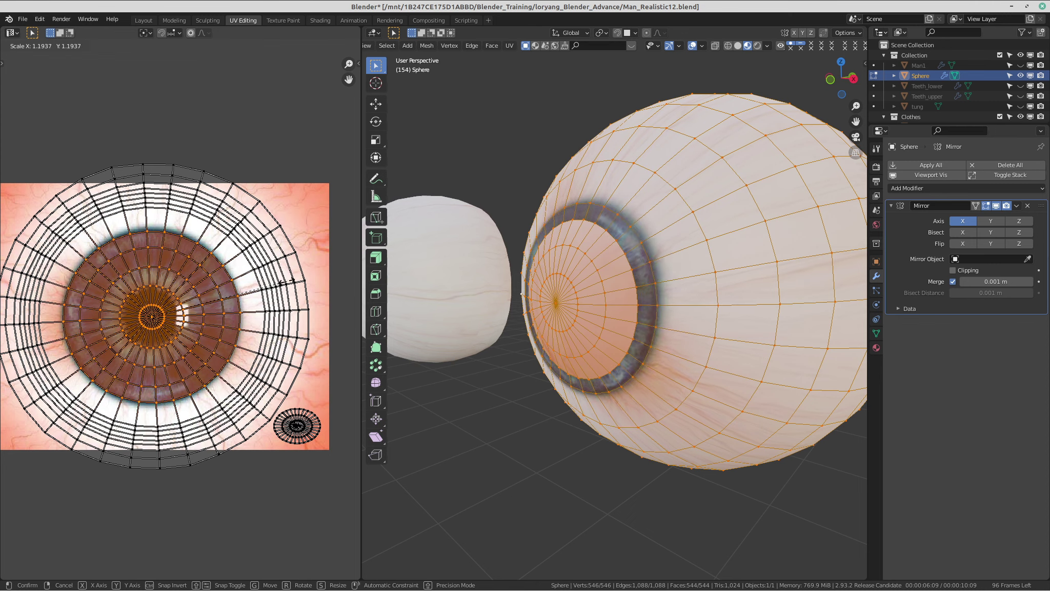
{"action": "left_click", "coordinate": [316, 282]}
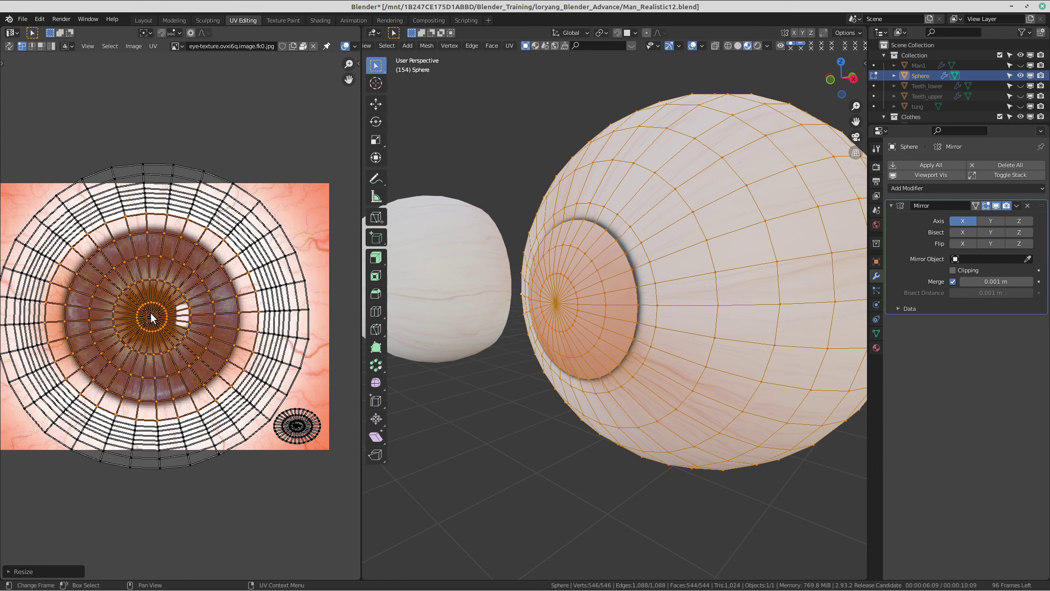
Select the UV rings from the pupil center out to the iris edge and scale them slightly outward to match it.
{"action": "key", "text": "alt+a"}
{"action": "key", "text": "ctrl+KP_Add"}
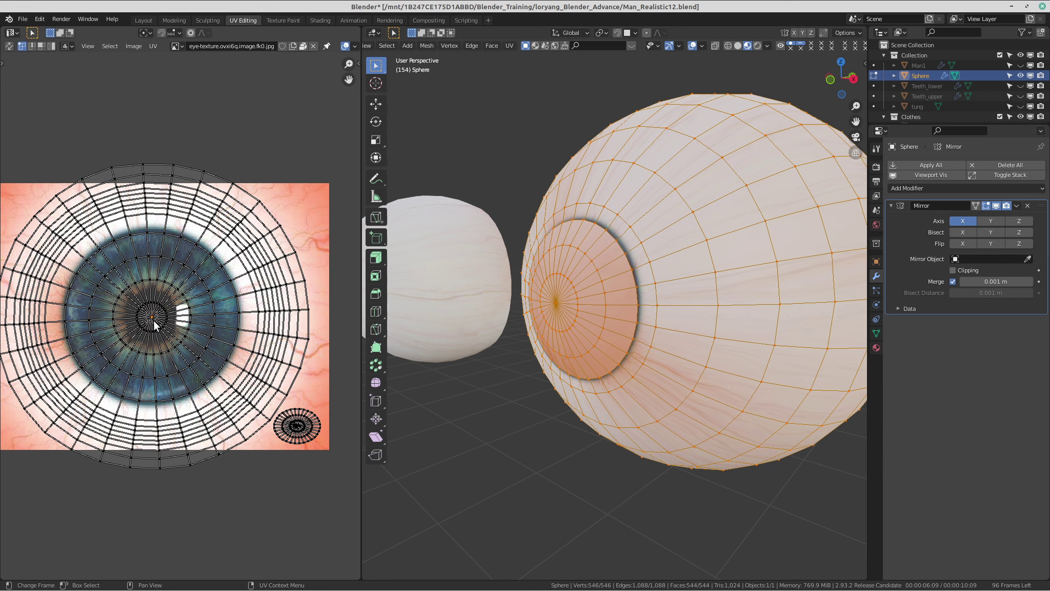
{"action": "key", "text": "ctrl+KP_Add"}
{"action": "key", "text": "ctrl+KP_Add"}
{"action": "key", "text": "ctrl+KP_Add"}
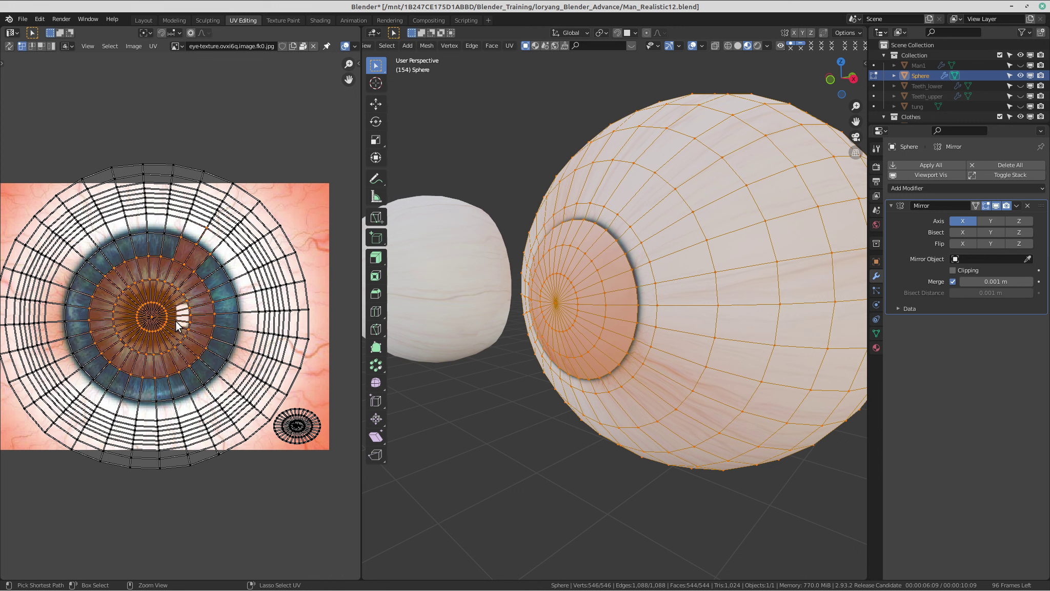
{"action": "key", "text": "c"}
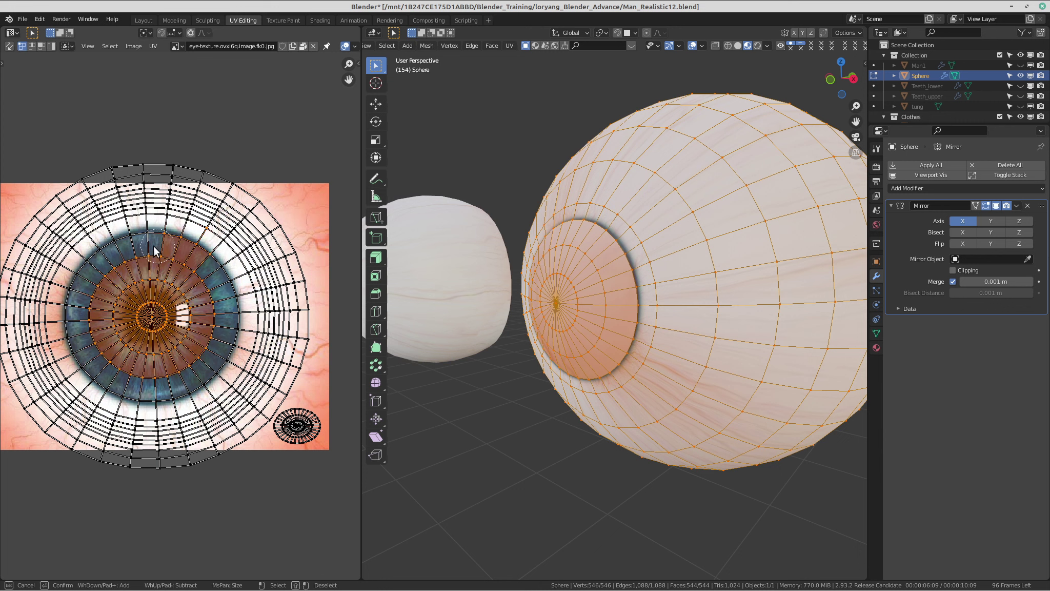
{"action": "mouse_move", "coordinate": [123, 385]}
{"action": "left_mouse_down"}
{"action": "mouse_move", "coordinate": [180, 387]}
{"action": "mouse_move", "coordinate": [226, 328]}
{"action": "mouse_move", "coordinate": [197, 259]}
{"action": "mouse_move", "coordinate": [105, 254]}
{"action": "mouse_move", "coordinate": [82, 279]}
{"action": "mouse_move", "coordinate": [77, 341]}
{"action": "left_mouse_up"}
{"action": "right_click", "coordinate": [77, 341]}
{"action": "key", "text": "s"}
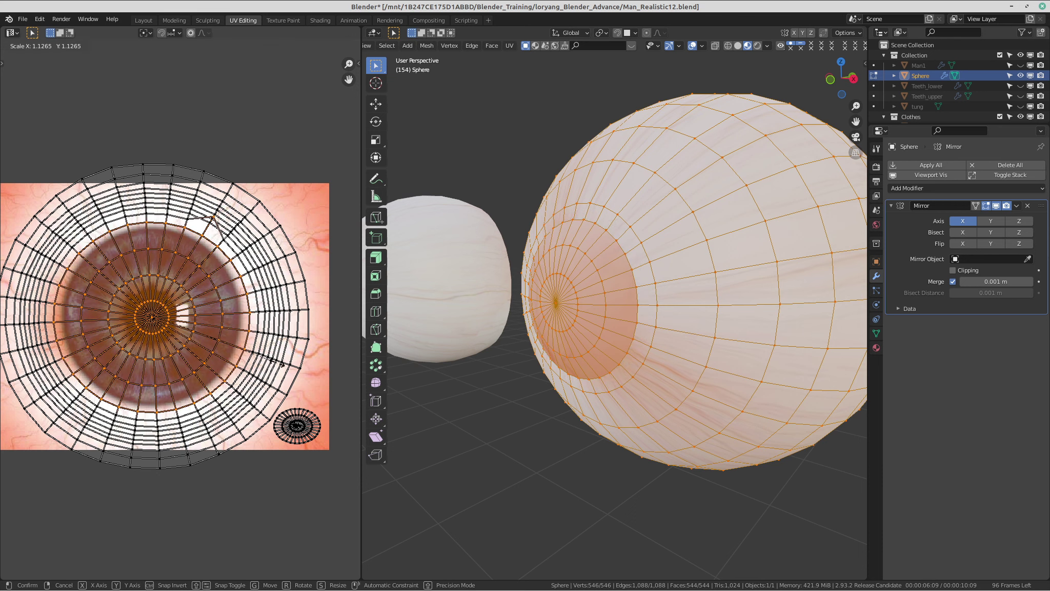
{"action": "right_click", "coordinate": [208, 232]}
{"action": "key", "text": "s"}
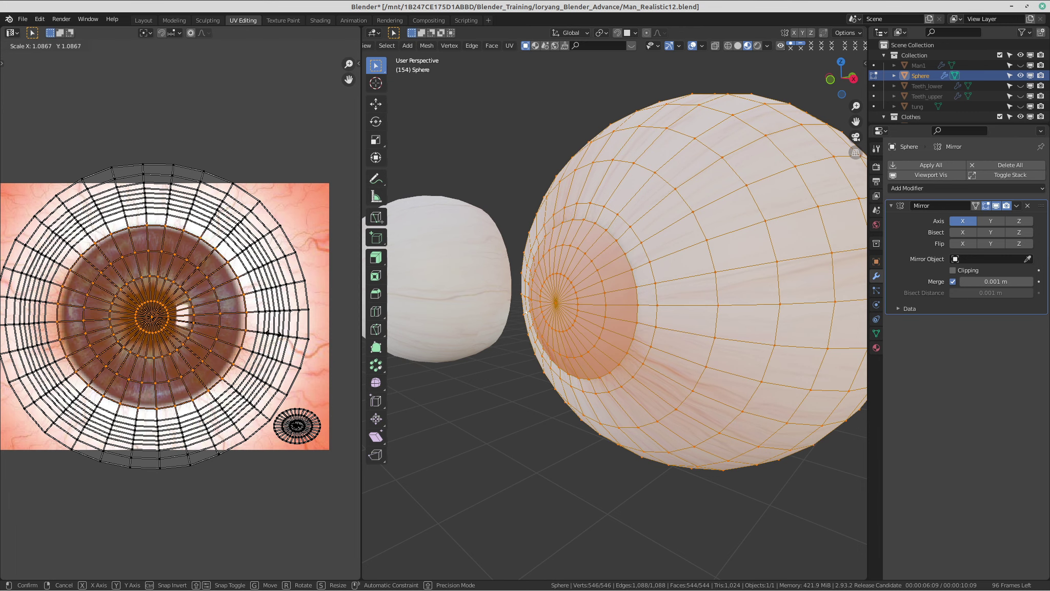
{"action": "left_click", "coordinate": [271, 339]}
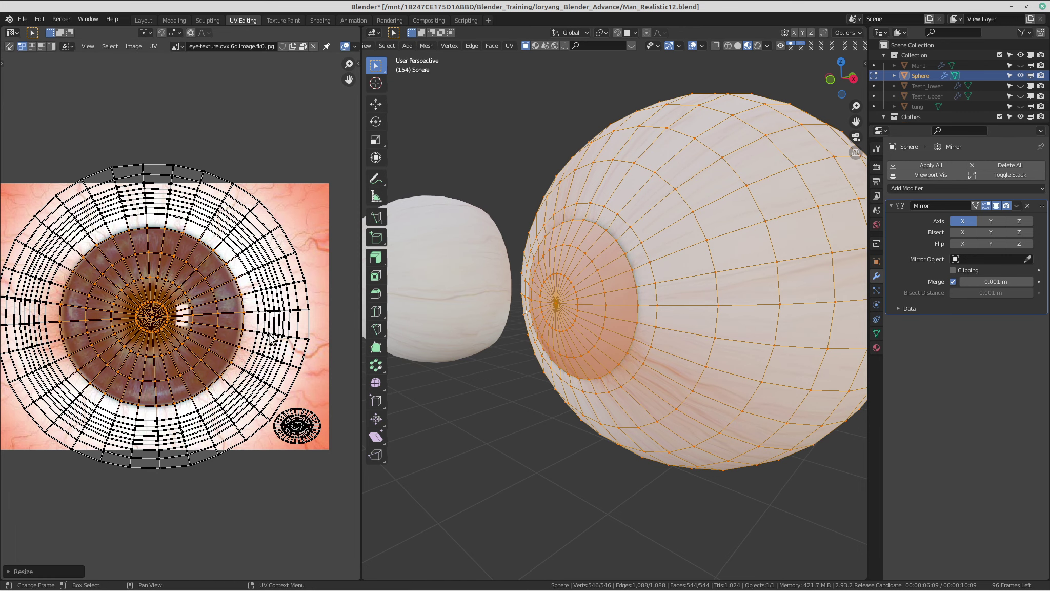
Inspect the eyeball's front closely and enlarge the selected iris UV rings by a factor of about 1.02.
{"action": "key", "text": "Tab"}
{"action": "scroll", "coordinate": [629, 289], "scroll_direction": "down", "scroll_amount": 3}
{"action": "middle_click_drag", "start_coordinate": [658, 287], "coordinate": [616, 274]}
{"action": "scroll", "coordinate": [640, 283], "scroll_direction": "up", "scroll_amount": 1}
{"action": "middle_click_drag", "start_coordinate": [546, 270], "coordinate": [585, 277]}
{"action": "scroll", "coordinate": [586, 276], "scroll_direction": "up", "scroll_amount": 3}
{"action": "key", "text": "s"}
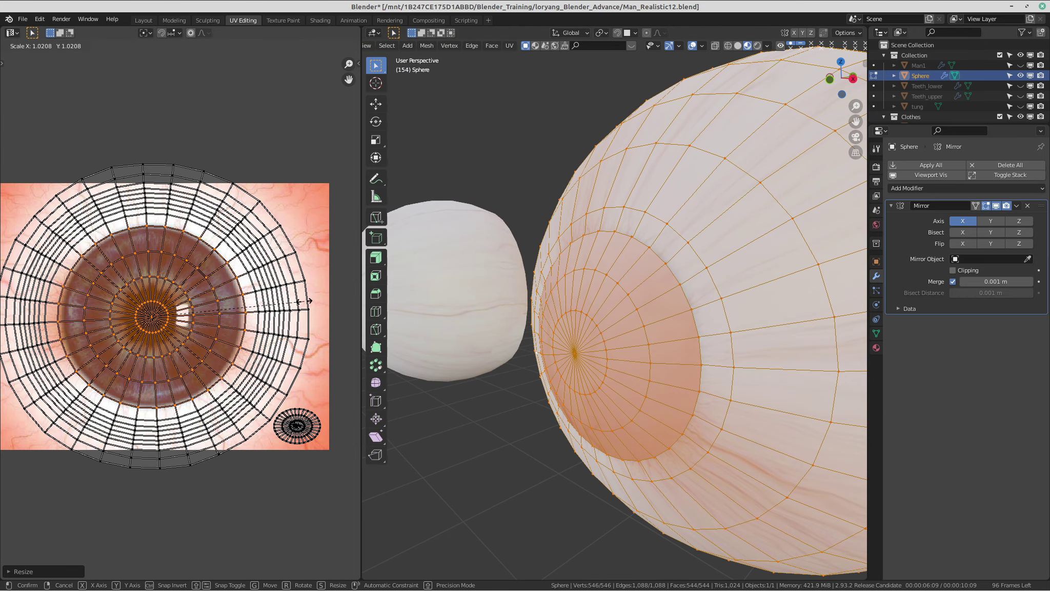
{"action": "left_click", "coordinate": [305, 300]}
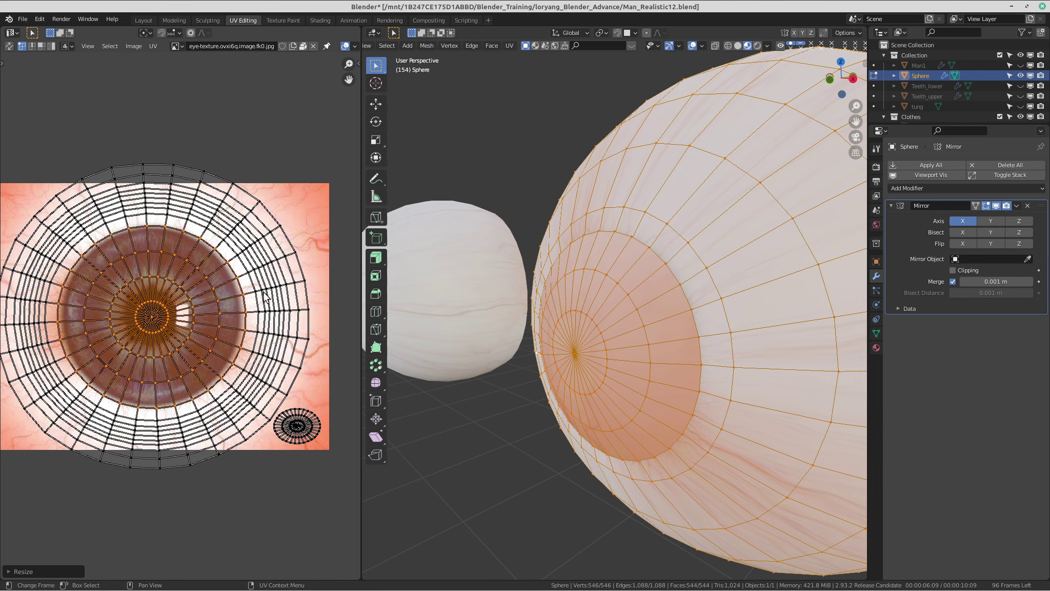
Select all the white-area UV rings from the outermost one inward to the iris and scale them outward past the image edge.
{"action": "middle_click_drag", "start_coordinate": [277, 296], "coordinate": [254, 297]}
{"action": "left_click", "coordinate": [267, 251]}
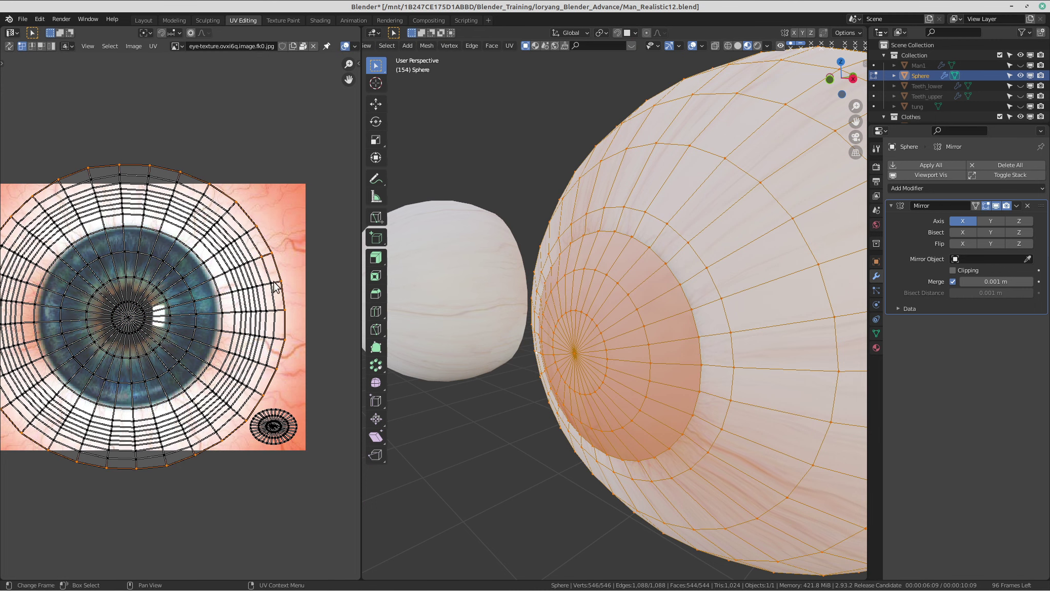
{"action": "key", "text": "ctrl+KP_Add"}
{"action": "key", "text": "ctrl+KP_Add"}
{"action": "key", "text": "ctrl+KP_Add"}
{"action": "key", "text": "ctrl+KP_Add"}
{"action": "key", "text": "ctrl+KP_Add"}
{"action": "key", "text": "ctrl+KP_Add"}
{"action": "key", "text": "ctrl+KP_Add"}
{"action": "key", "text": "ctrl+KP_Add"}
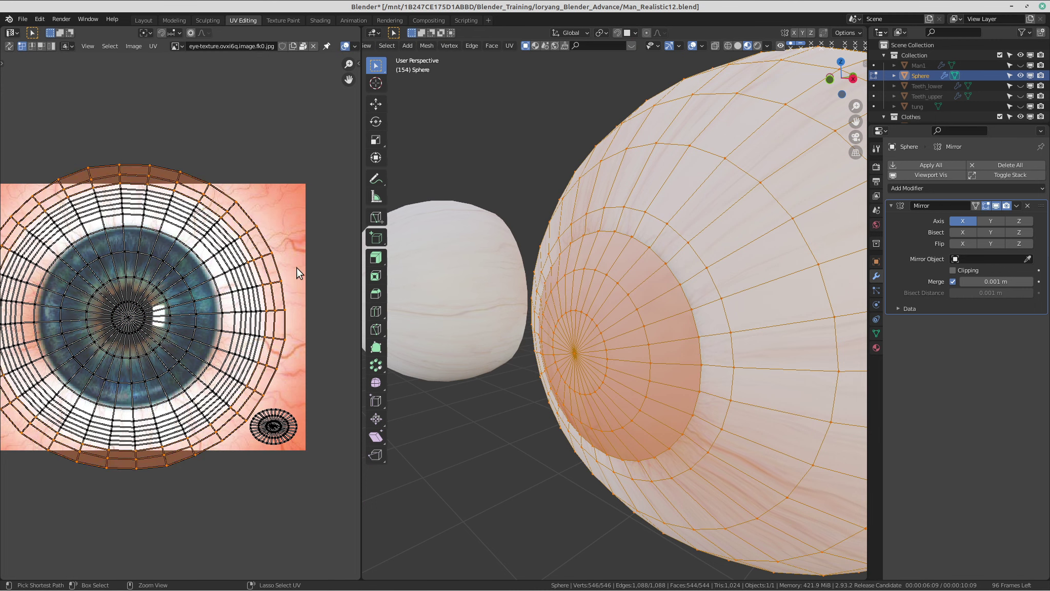
{"action": "key", "text": "ctrl+KP_Add"}
{"action": "key", "text": "ctrl+KP_Add"}
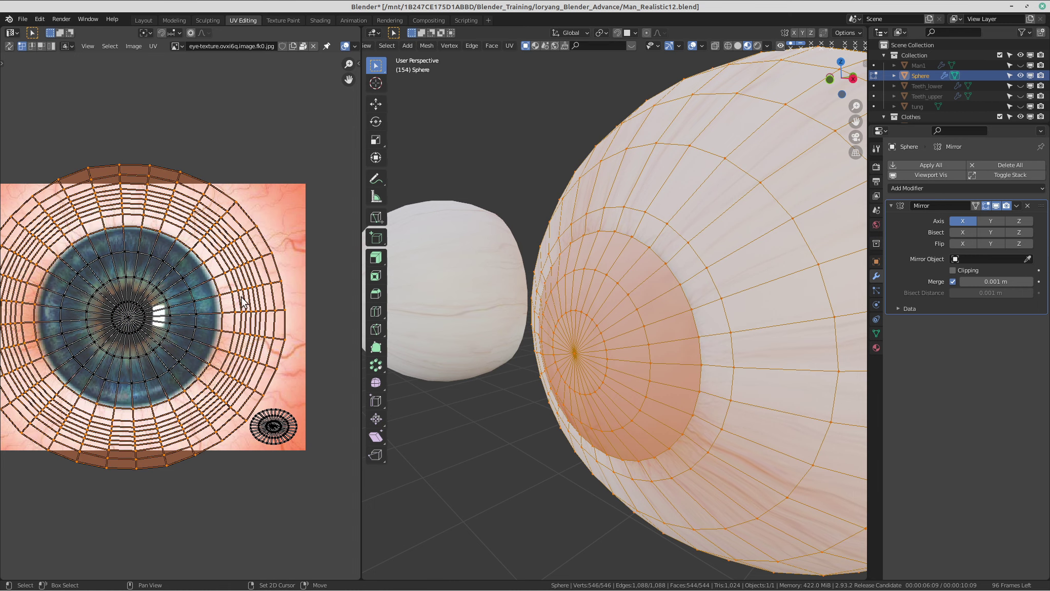
{"action": "key", "text": "a"}
{"action": "key", "text": "s"}
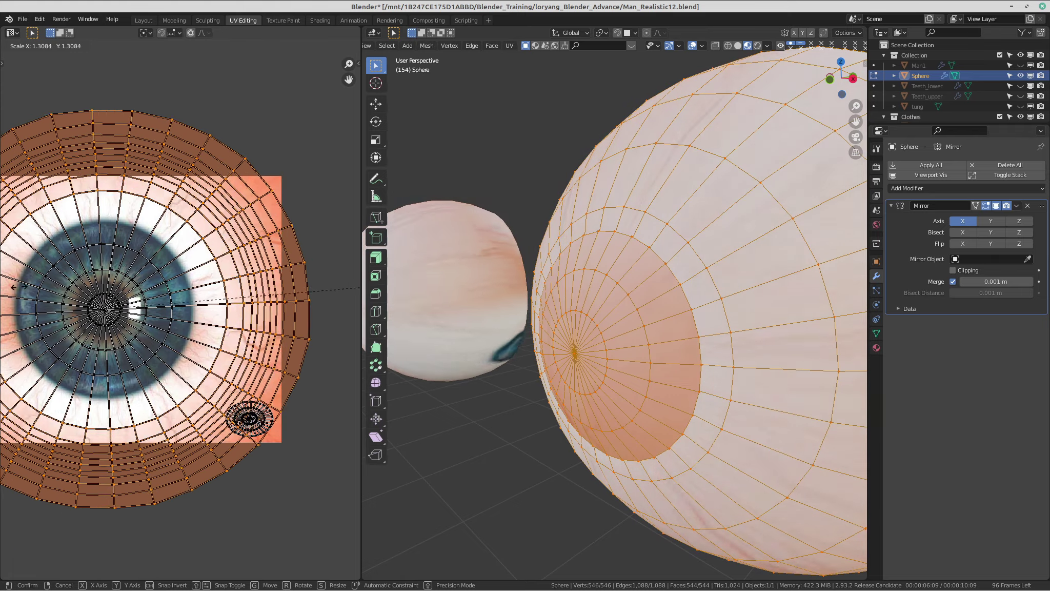
{"action": "left_click", "coordinate": [346, 286]}
Check the texture on the eyeball and scale the white-area UV rings slightly back inward.
{"action": "scroll", "coordinate": [799, 328], "scroll_direction": "down", "scroll_amount": 8}
{"action": "scroll", "coordinate": [763, 330], "scroll_direction": "up", "scroll_amount": 4}
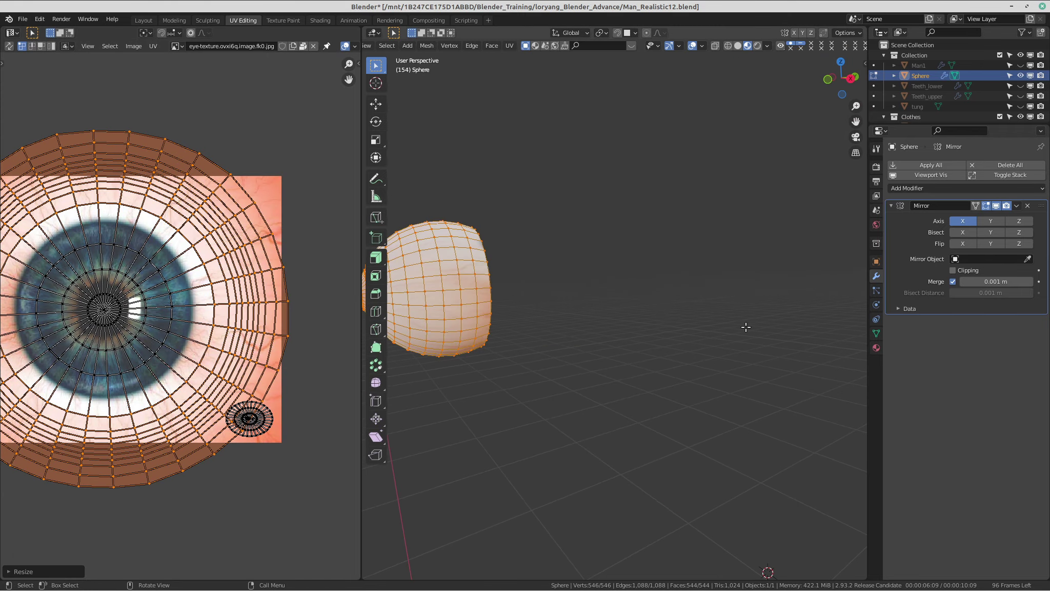
{"action": "scroll", "coordinate": [632, 293], "scroll_direction": "up", "scroll_amount": 6}
{"action": "middle_click_drag", "start_coordinate": [555, 302], "coordinate": [594, 287]}
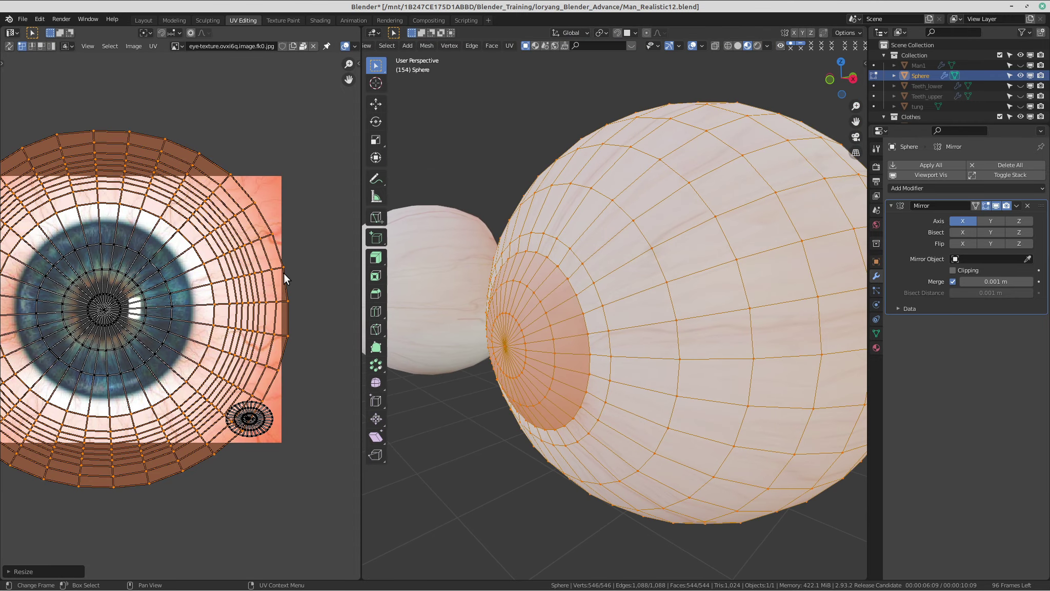
{"action": "key", "text": "s"}
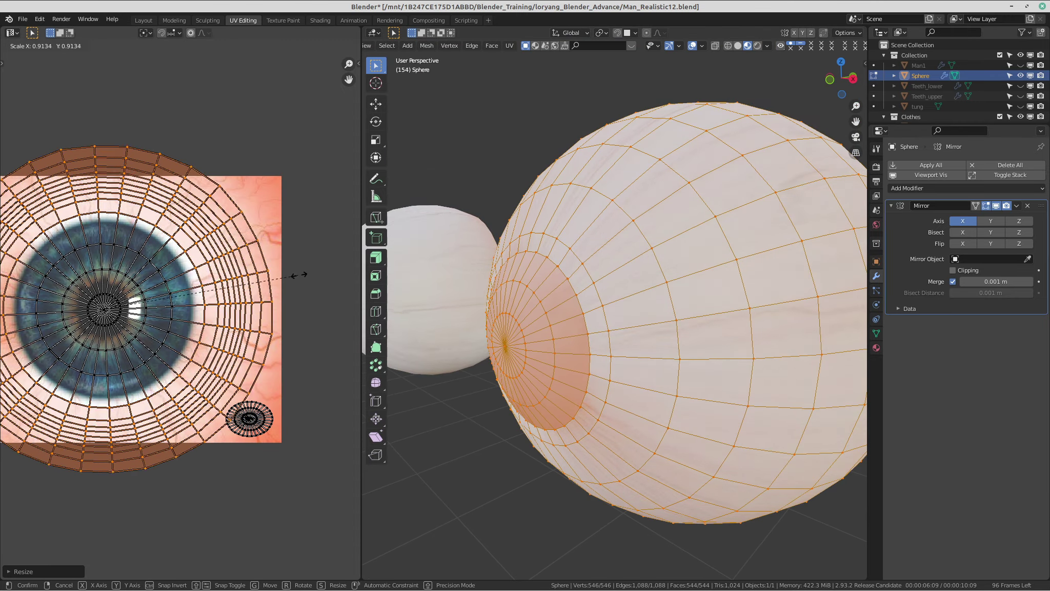
{"action": "left_click", "coordinate": [287, 279]}
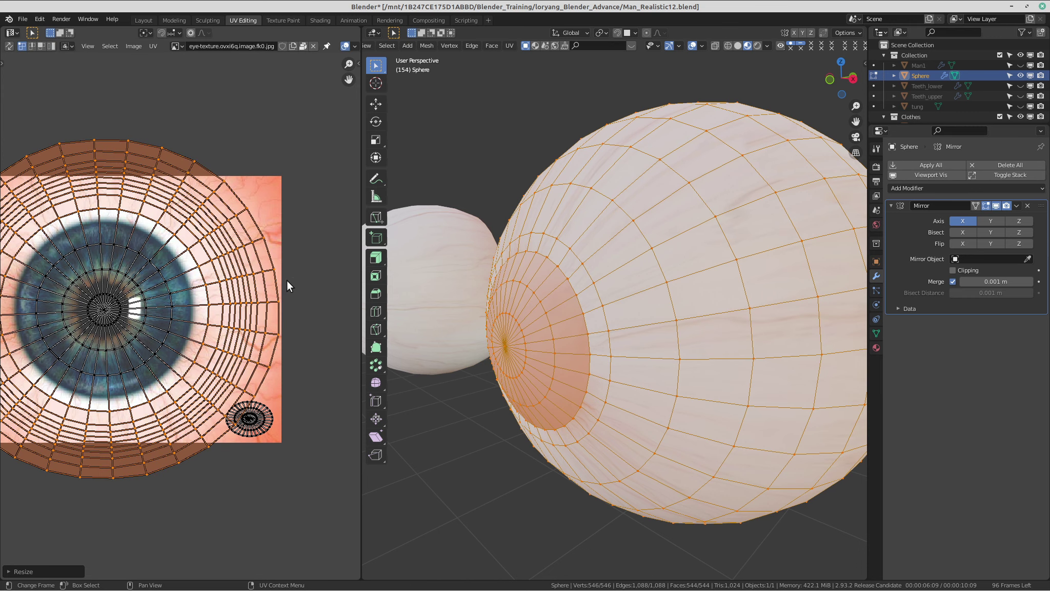
Scale the outer UV ring inside the iris outward so it meets the iris edge.
{"action": "scroll", "coordinate": [180, 307], "scroll_direction": "up", "scroll_amount": 1}
{"action": "left_click", "coordinate": [163, 278], "text": "alt"}
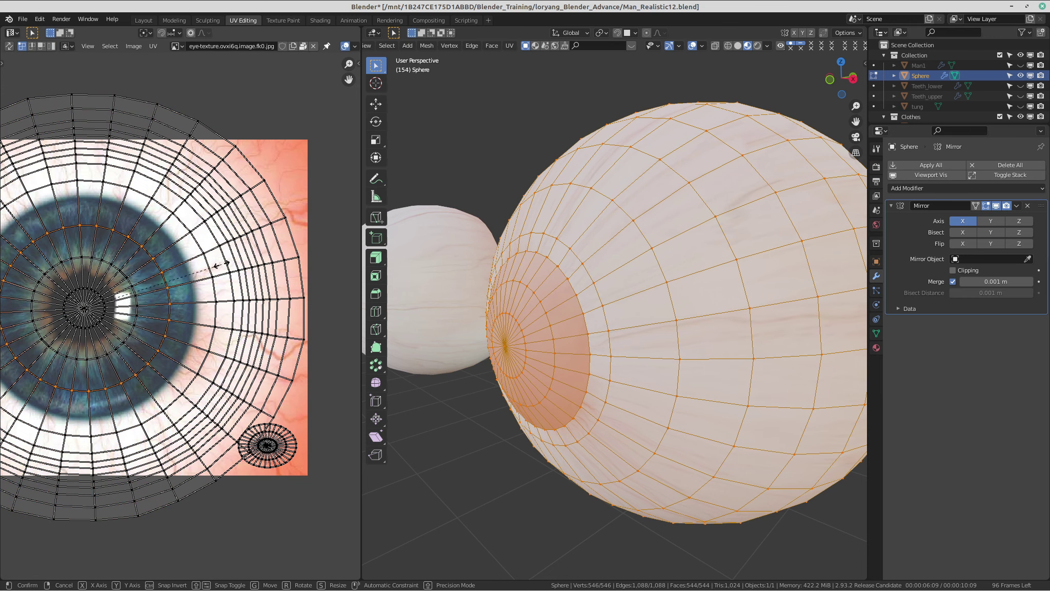
{"action": "key", "text": "s"}
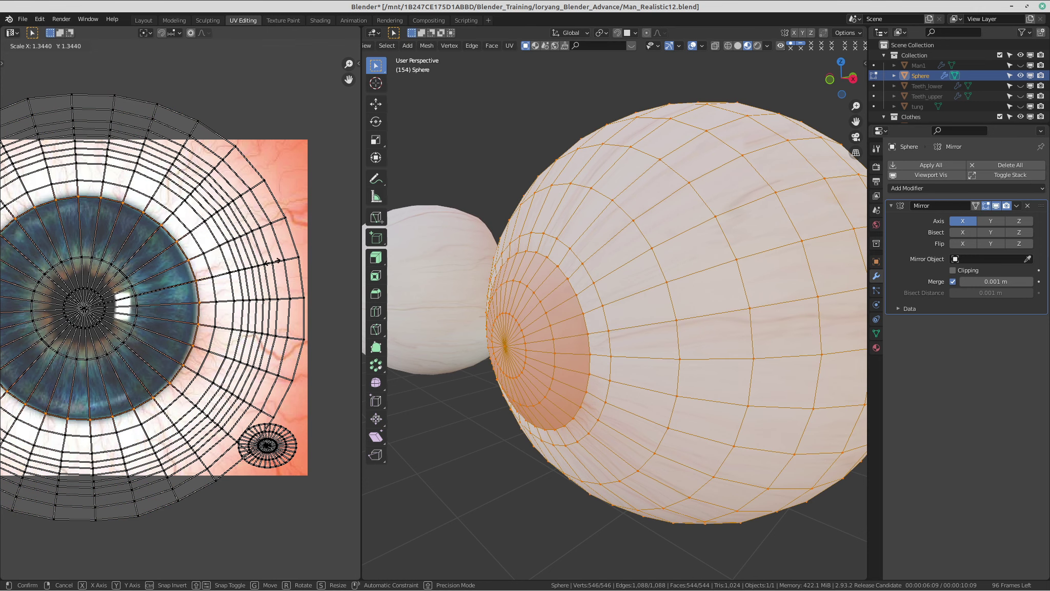
{"action": "left_click", "coordinate": [279, 262]}
Select the next inner UV ring around the pupil and scale it outward, just inside the iris edge.
{"action": "left_click", "coordinate": [120, 270]}
{"action": "key", "text": "s"}
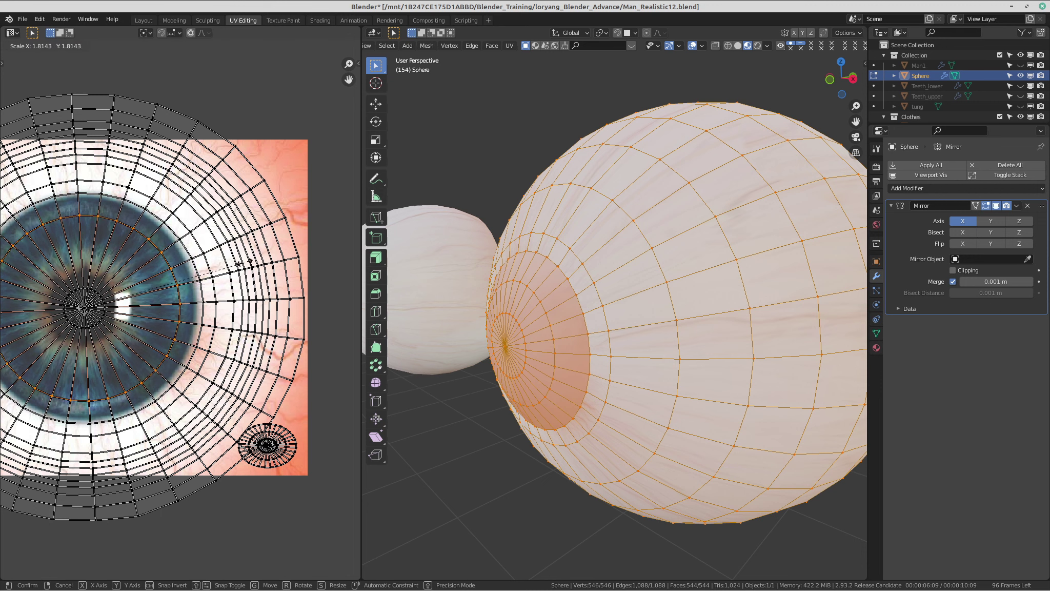
{"action": "right_click", "coordinate": [219, 266]}
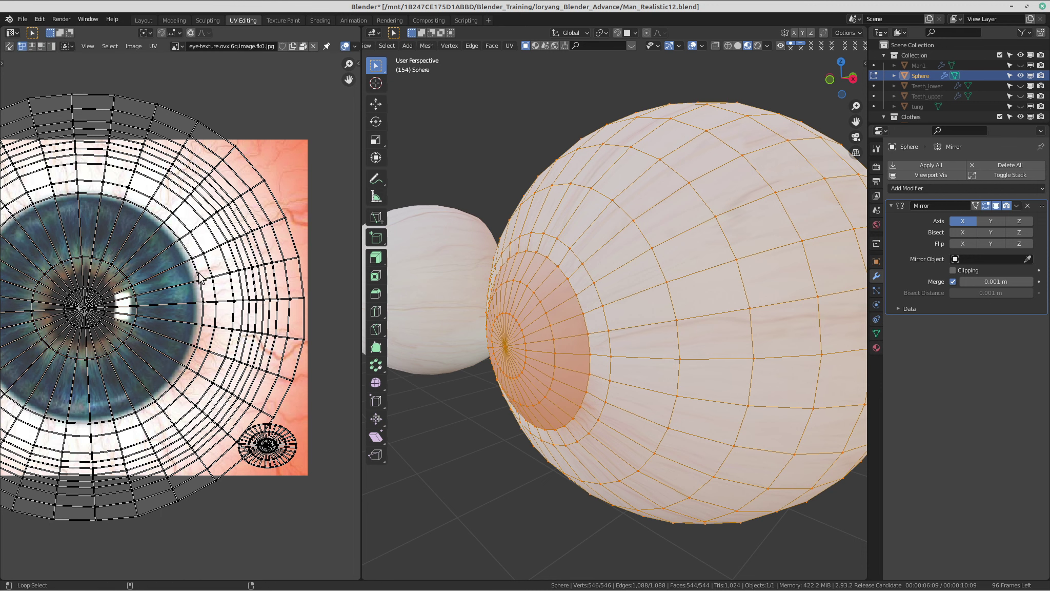
Adjust the scale of the UV ring at the iris border so it follows the outer edge of the iris.
{"action": "key", "text": "s"}
{"action": "left_click", "coordinate": [198, 270]}
{"action": "left_click", "coordinate": [206, 265]}
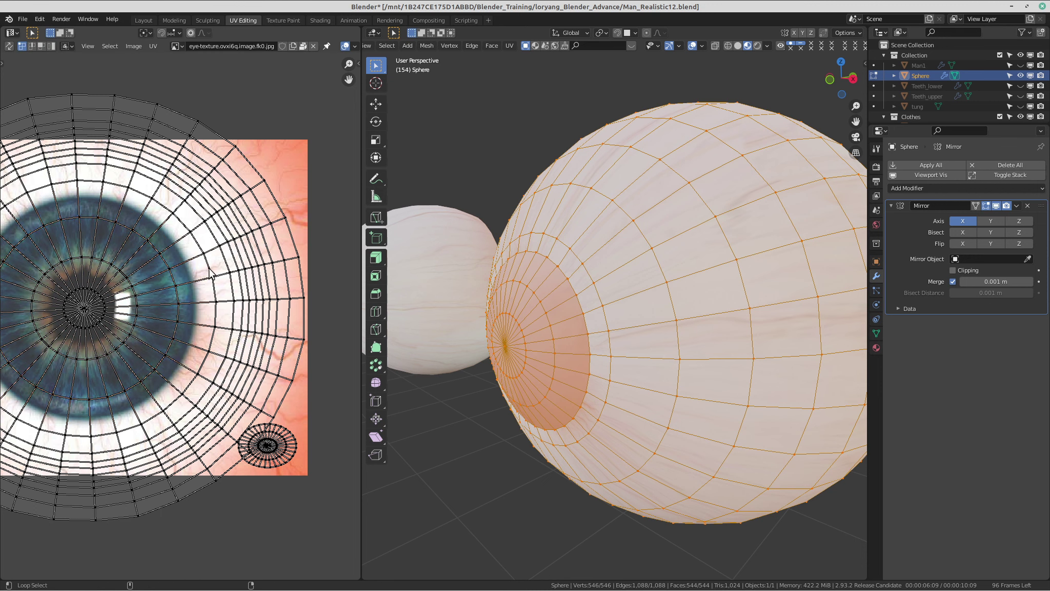
{"action": "key", "text": "s"}
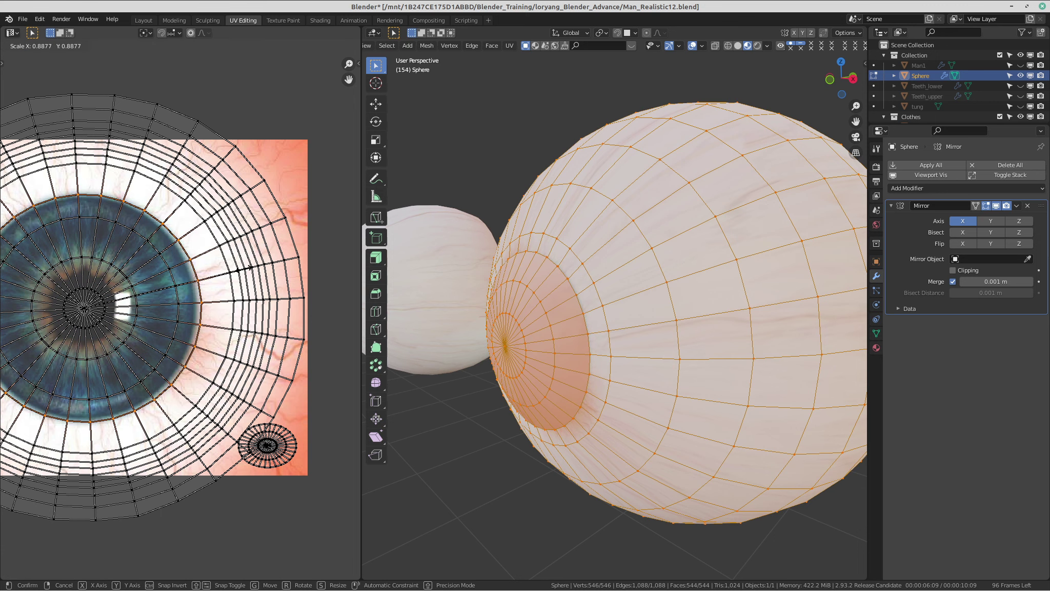
{"action": "left_click", "coordinate": [215, 269]}
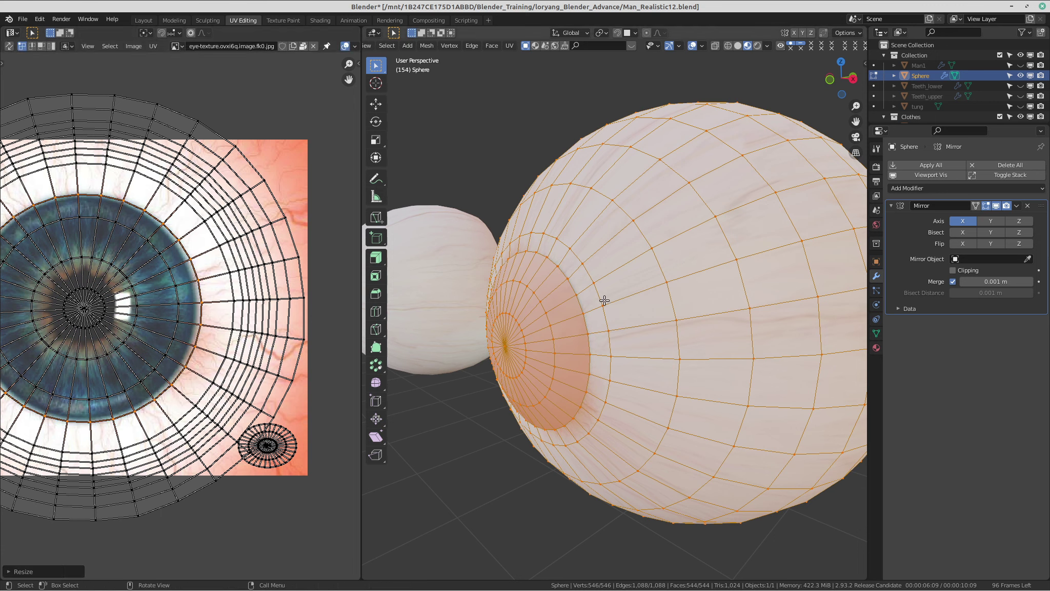
Display the eyeball in solid shading and select a vertex on its front cornea disc.
{"action": "key", "text": "z"}
{"action": "key", "text": "z"}
{"action": "left_click", "coordinate": [560, 314]}
{"action": "middle_click_drag", "start_coordinate": [561, 314], "coordinate": [632, 311], "text": "shift"}
{"action": "left_click", "coordinate": [715, 305]}
{"action": "middle_click_drag", "start_coordinate": [715, 305], "coordinate": [701, 306], "text": "shift"}
{"action": "key", "text": "z"}
{"action": "left_click", "coordinate": [764, 308]}
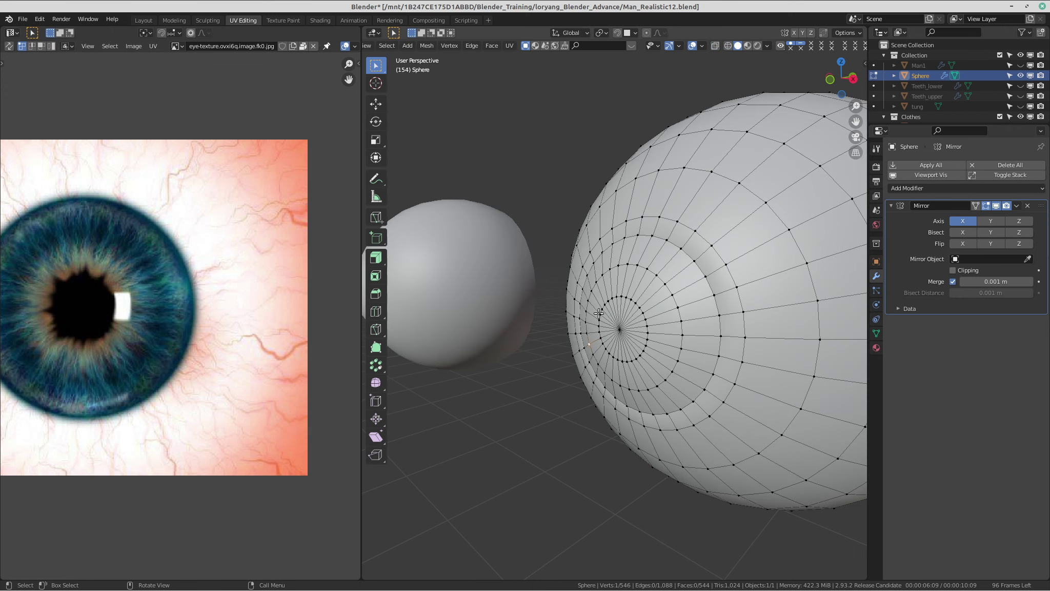
Select all geometry linked to the front cornea disc and separate the selection into its own object.
{"action": "key", "text": "Tab"}
{"action": "scroll", "coordinate": [588, 308], "scroll_direction": "down", "scroll_amount": 10}
{"action": "scroll", "coordinate": [550, 305], "scroll_direction": "up", "scroll_amount": 2}
{"action": "key", "text": "Tab"}
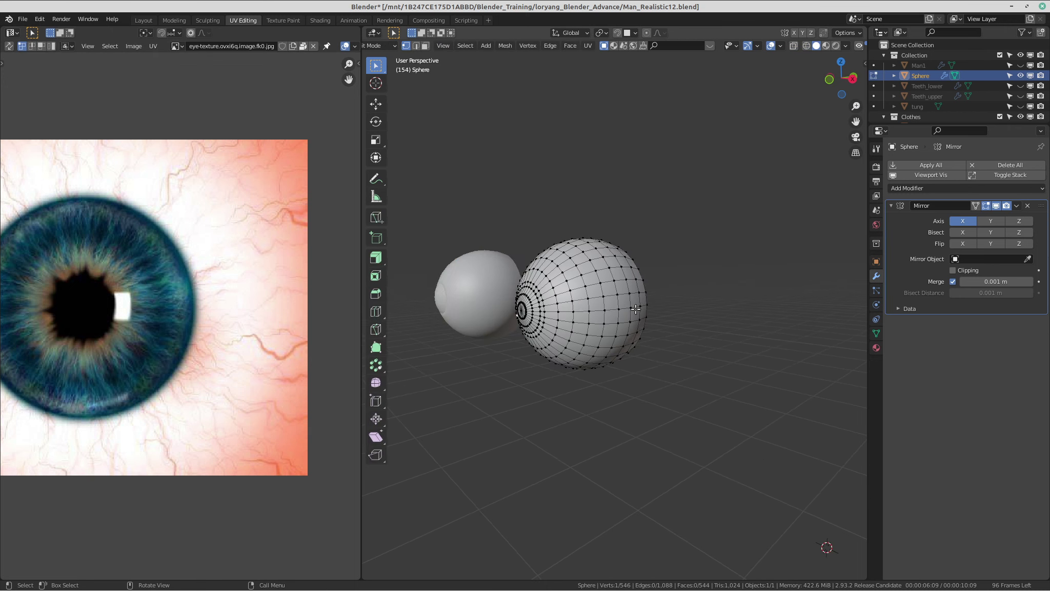
{"action": "scroll", "coordinate": [549, 301], "scroll_direction": "up", "scroll_amount": 6}
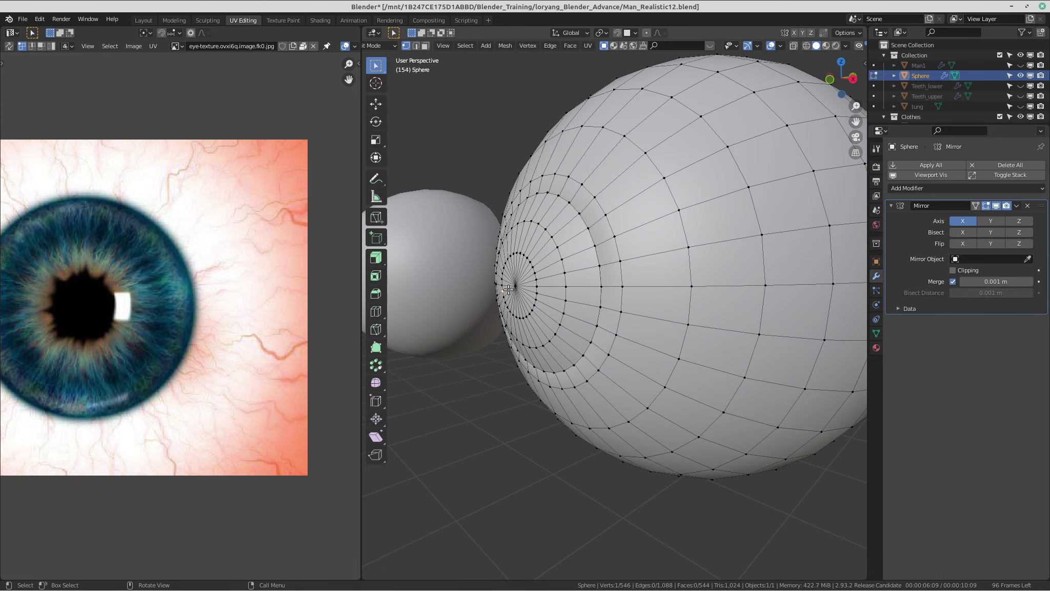
{"action": "key", "text": "ctrl+l"}
{"action": "key", "text": "p"}
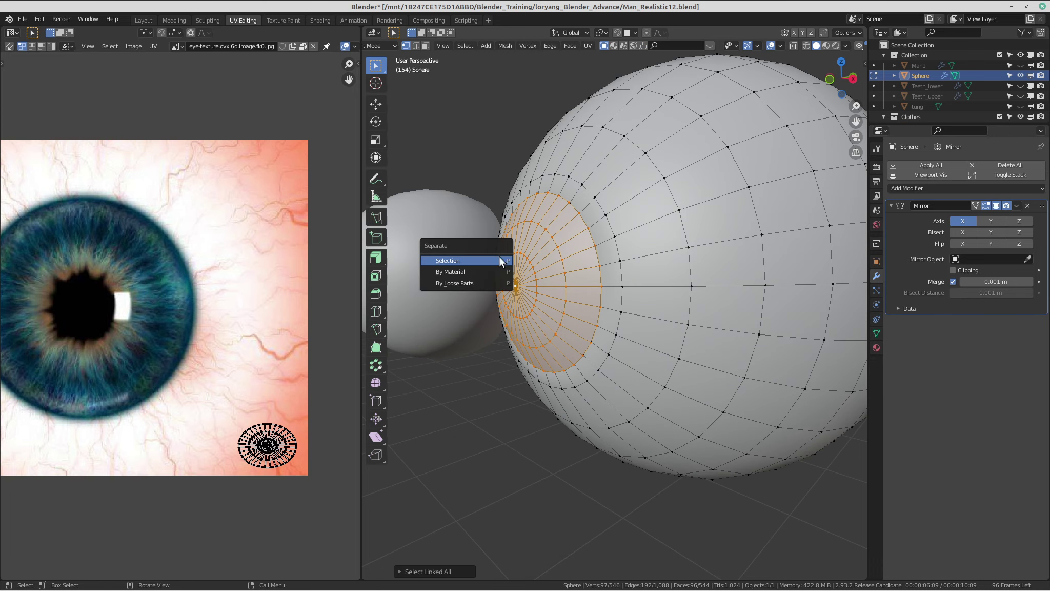
{"action": "left_click", "coordinate": [491, 262]}
{"action": "key", "text": "Tab"}
{"action": "left_click", "coordinate": [510, 286]}
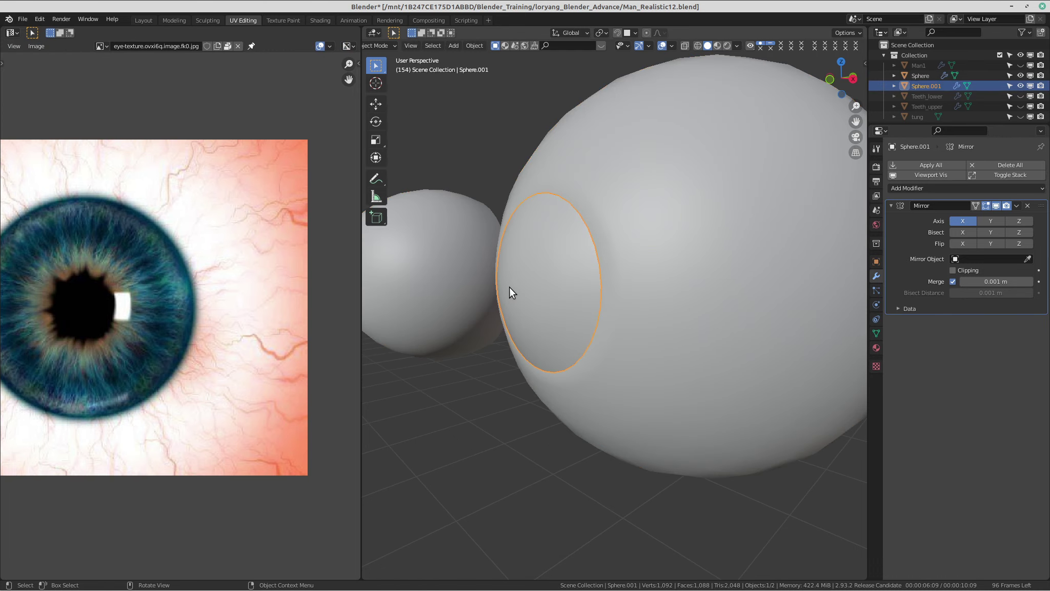
Move the separated cornea disc away from the front of the eyeball, leaving the eyeball selected in Object Mode.
{"action": "key", "text": "g"}
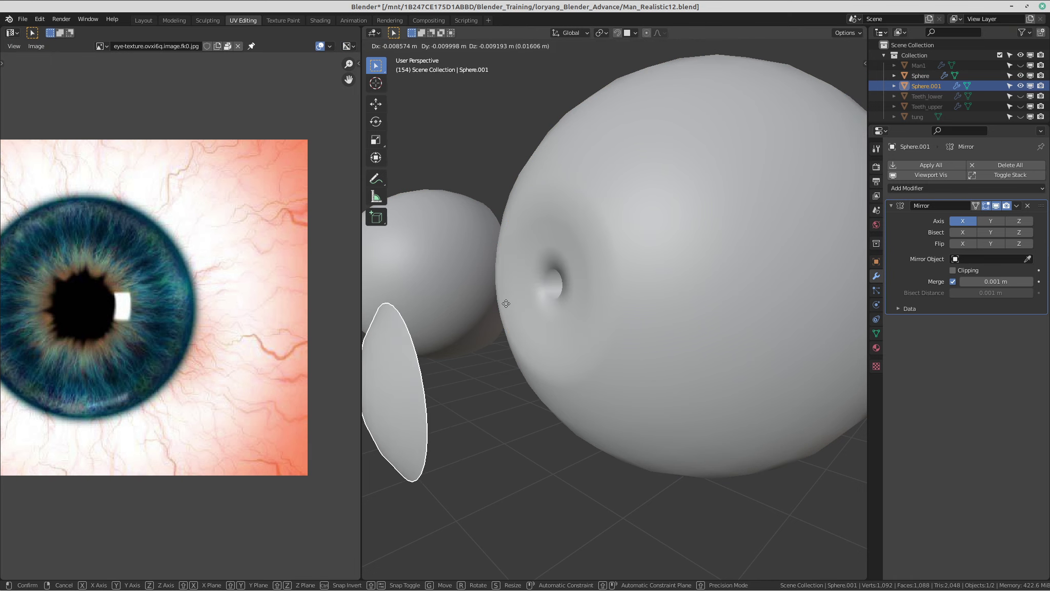
{"action": "left_click", "coordinate": [374, 405]}
{"action": "left_click", "coordinate": [634, 289]}
{"action": "key", "text": "Tab"}
{"action": "key", "text": "Tab"}
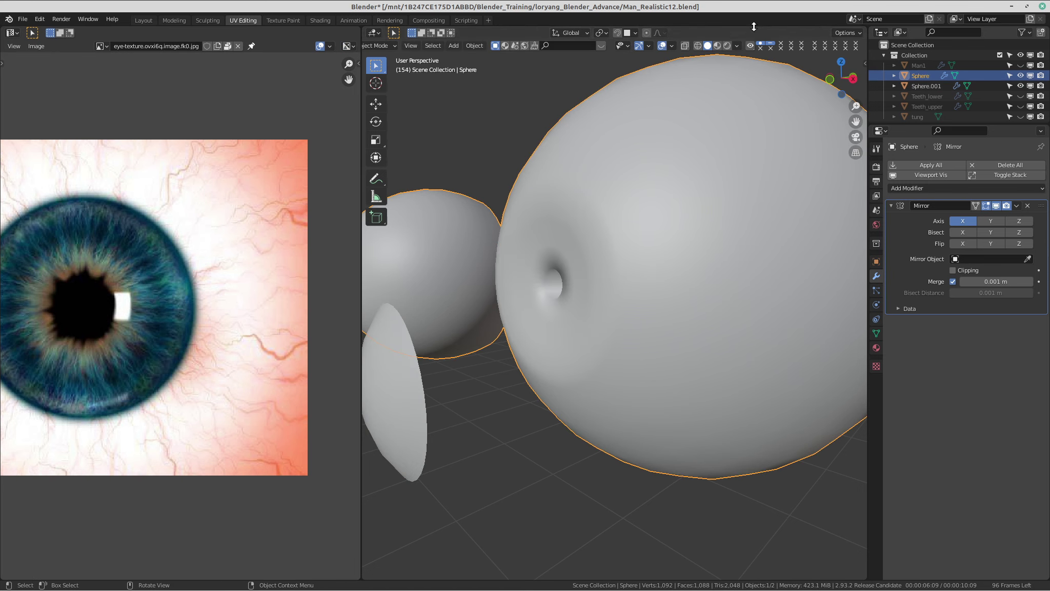
Display the eyeballs with their material preview and examine the iris texture beside the detached cornea disc.
{"action": "left_click", "coordinate": [717, 45]}
{"action": "scroll", "coordinate": [652, 221], "scroll_direction": "down", "scroll_amount": 5}
{"action": "middle_click_drag", "start_coordinate": [652, 221], "coordinate": [664, 220]}
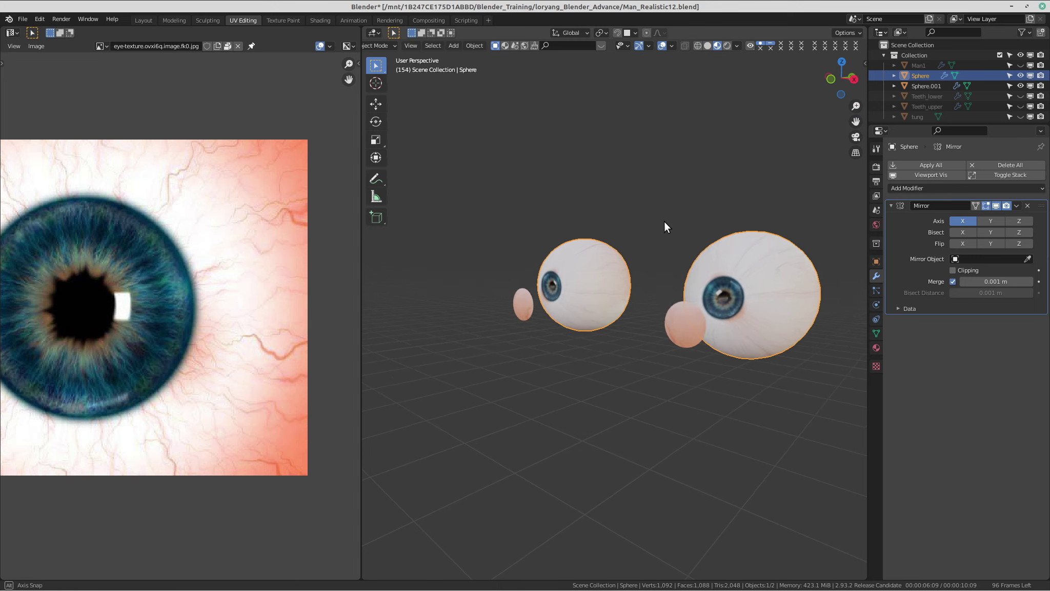
{"action": "scroll", "coordinate": [705, 234], "scroll_direction": "up", "scroll_amount": 3}
{"action": "scroll", "coordinate": [712, 242], "scroll_direction": "up", "scroll_amount": 4}
{"action": "mouse_move", "coordinate": [633, 243]}
{"action": "middle_mouse_down"}
{"action": "mouse_move", "coordinate": [655, 237]}
{"action": "mouse_move", "coordinate": [644, 237]}
{"action": "middle_mouse_up"}
{"action": "scroll", "coordinate": [645, 241], "scroll_direction": "down", "scroll_amount": 3}
{"action": "scroll", "coordinate": [655, 236], "scroll_direction": "up", "scroll_amount": 3}
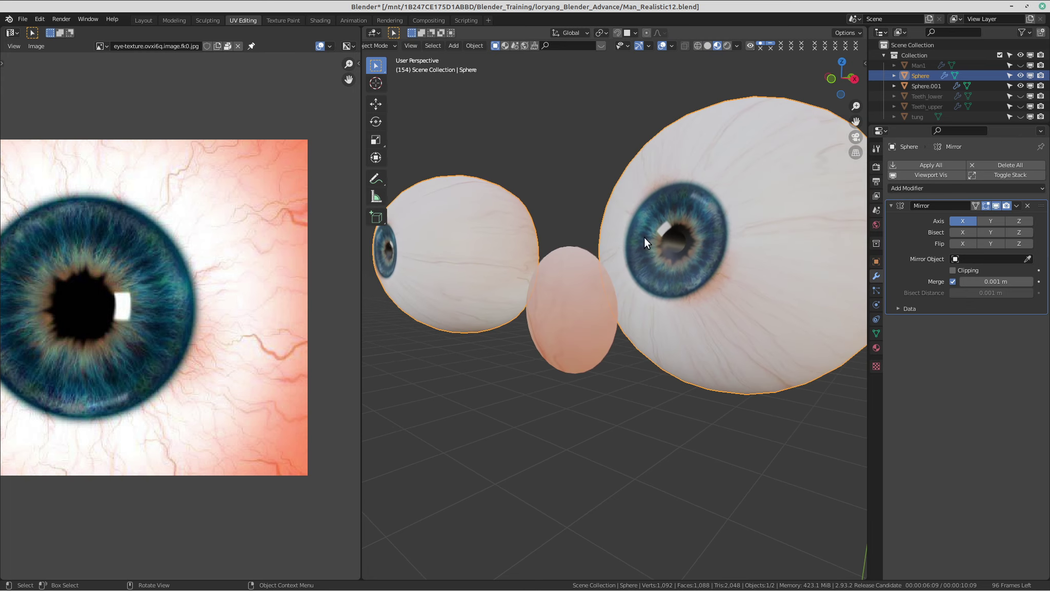
Undo the cornea disc's move and separation so it is part of the eyeball mesh again.
{"action": "key", "text": "ctrl+z"}
{"action": "key", "text": "ctrl+z"}
{"action": "left_click", "coordinate": [719, 205], "text": "shift"}
{"action": "key", "text": "Tab"}
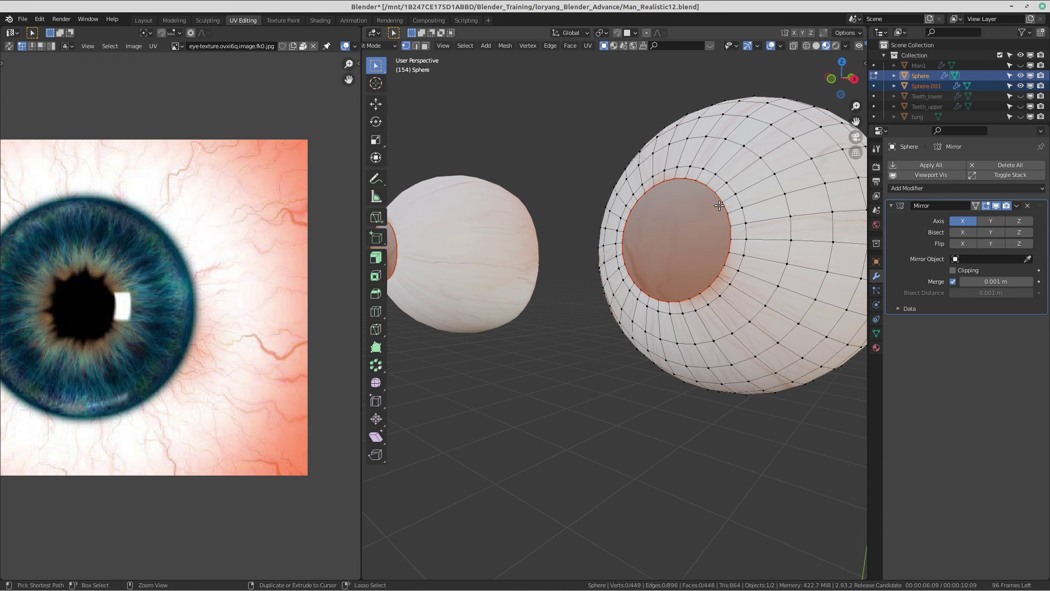
{"action": "key", "text": "ctrl+j"}
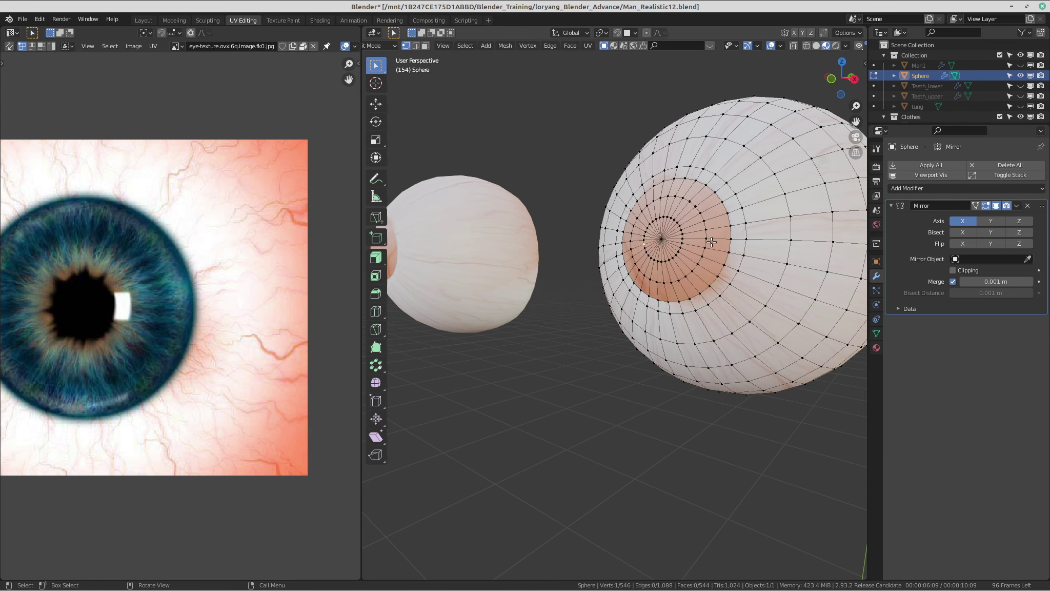
Inspect the restored cornea disc on the eyeball mesh and save the blend file.
{"action": "scroll", "coordinate": [655, 262], "scroll_direction": "down", "scroll_amount": 2}
{"action": "middle_click_drag", "start_coordinate": [656, 262], "coordinate": [625, 226]}
{"action": "scroll", "coordinate": [641, 260], "scroll_direction": "up", "scroll_amount": 2}
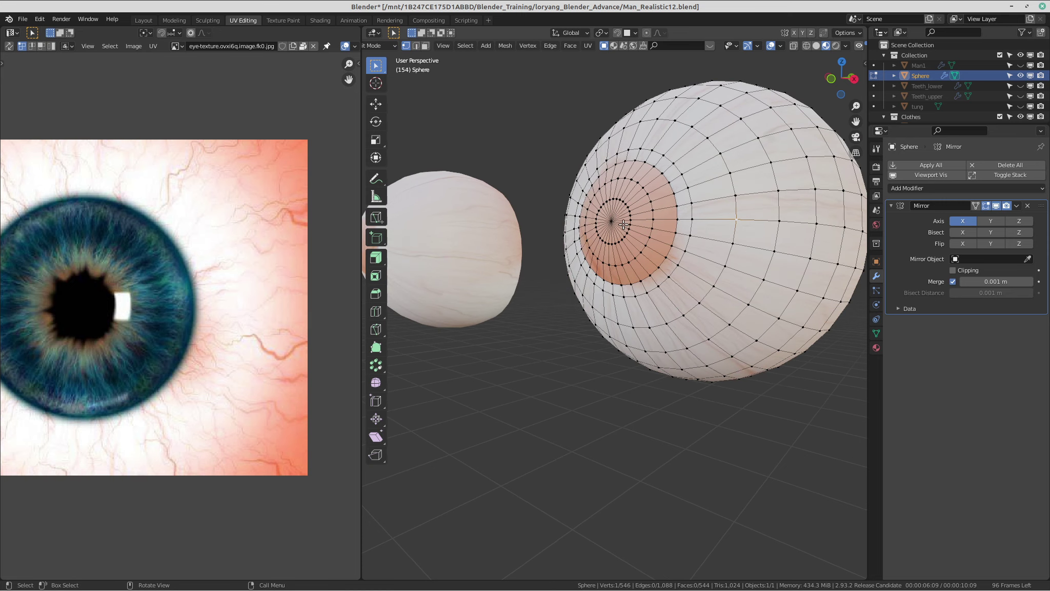
{"action": "middle_click_drag", "start_coordinate": [631, 238], "coordinate": [679, 211]}
{"action": "scroll", "coordinate": [662, 216], "scroll_direction": "up", "scroll_amount": 3}
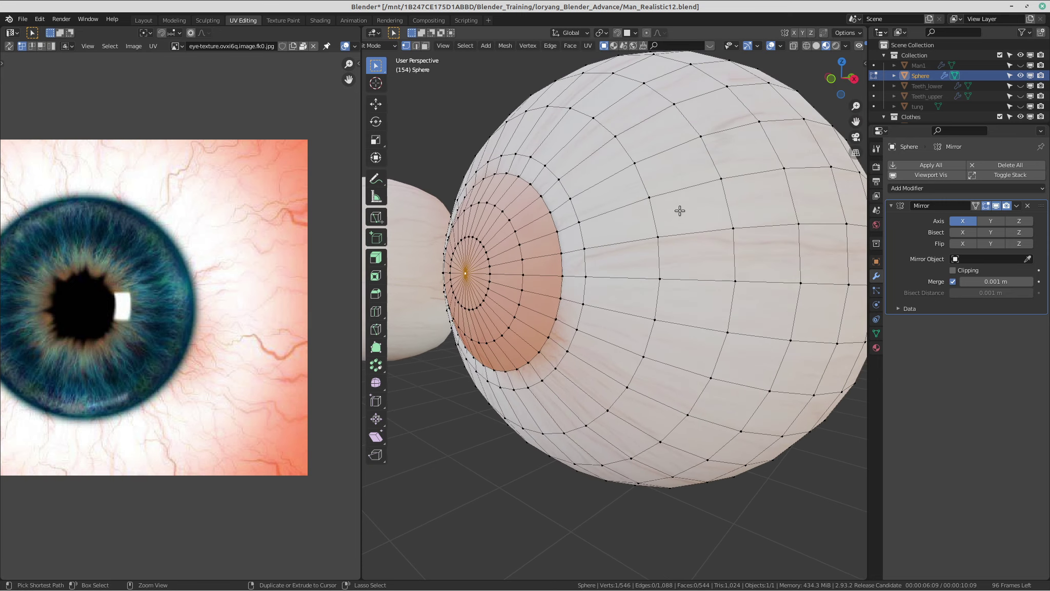
{"action": "scroll", "coordinate": [679, 210], "scroll_direction": "down", "scroll_amount": 1}
{"action": "middle_click_drag", "start_coordinate": [619, 234], "coordinate": [670, 251]}
{"action": "scroll", "coordinate": [670, 250], "scroll_direction": "up", "scroll_amount": 2}
{"action": "scroll", "coordinate": [672, 247], "scroll_direction": "down", "scroll_amount": 5}
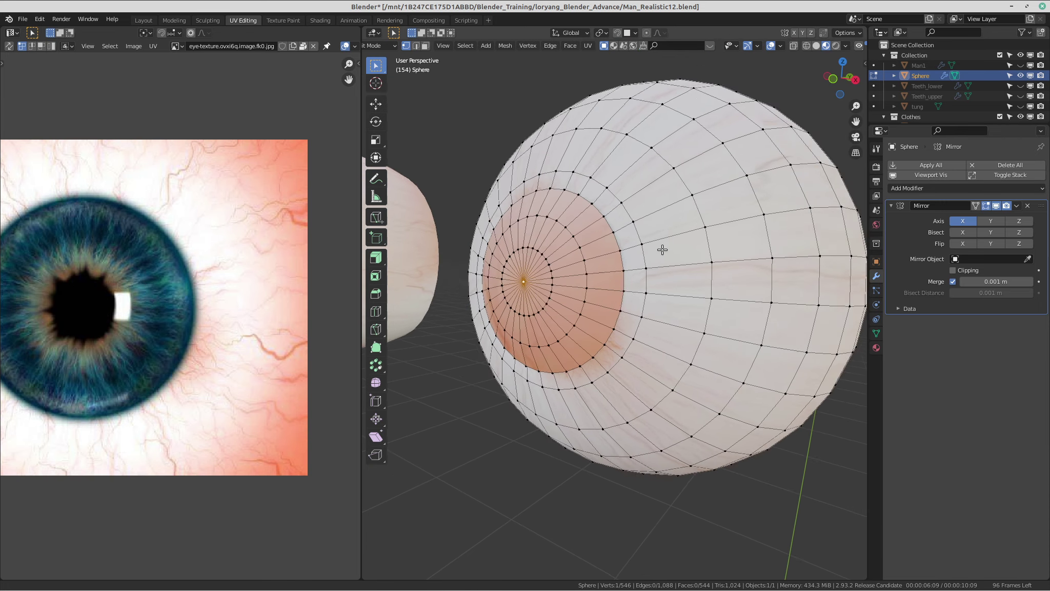
{"action": "middle_click_drag", "start_coordinate": [658, 248], "coordinate": [664, 251]}
{"action": "key", "text": "ctrl+s"}
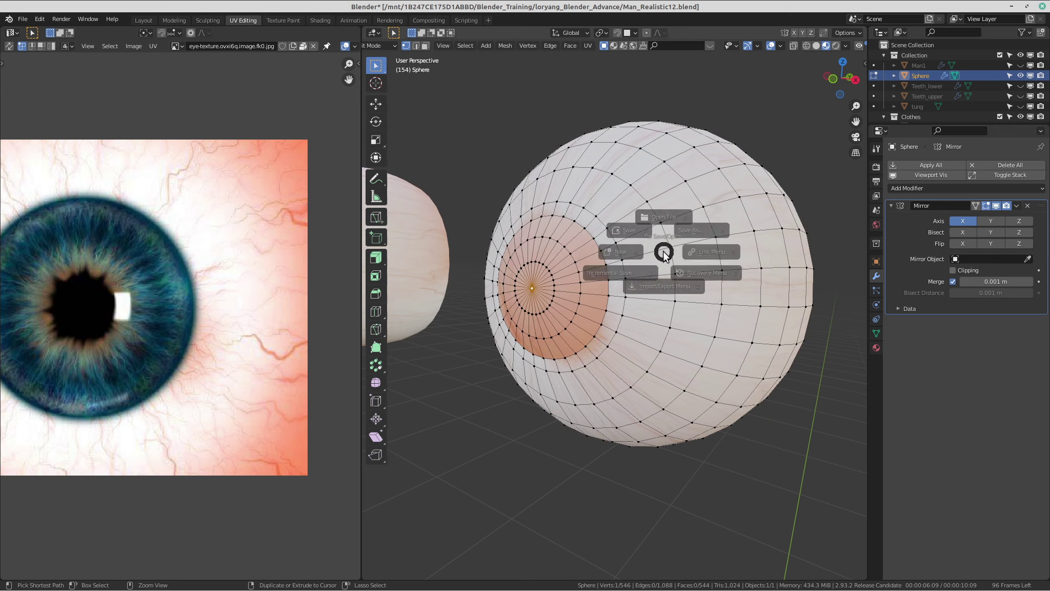
{"action": "left_click", "coordinate": [600, 214]}
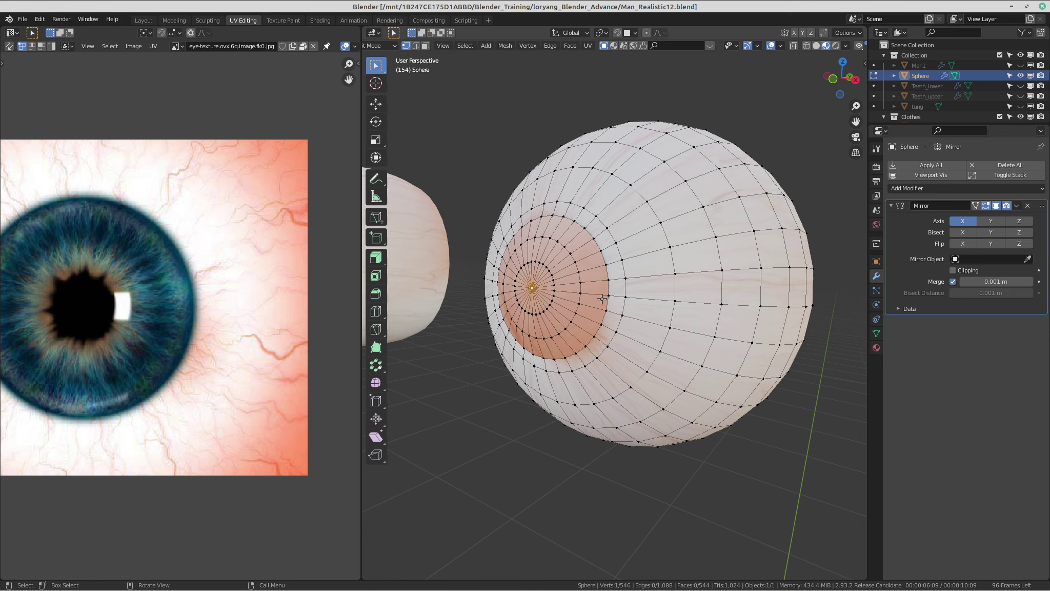
Select all geometry linked to the outer eyeball, frame it, and examine its UV layout over the eye image.
{"action": "middle_click_drag", "start_coordinate": [639, 300], "coordinate": [571, 301]}
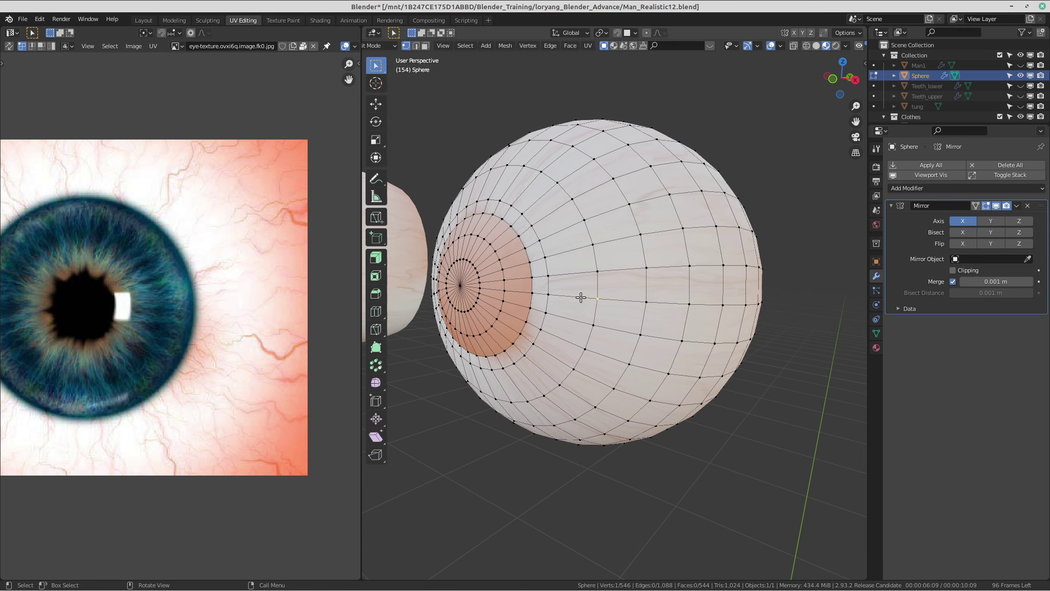
{"action": "key", "text": "ctrl+l"}
{"action": "scroll", "coordinate": [570, 300], "scroll_direction": "down", "scroll_amount": 7}
{"action": "scroll", "coordinate": [555, 199], "scroll_direction": "up", "scroll_amount": 7}
{"action": "scroll", "coordinate": [574, 254], "scroll_direction": "up", "scroll_amount": 2}
{"action": "scroll", "coordinate": [644, 261], "scroll_direction": "down", "scroll_amount": 1}
{"action": "key", "text": "period"}
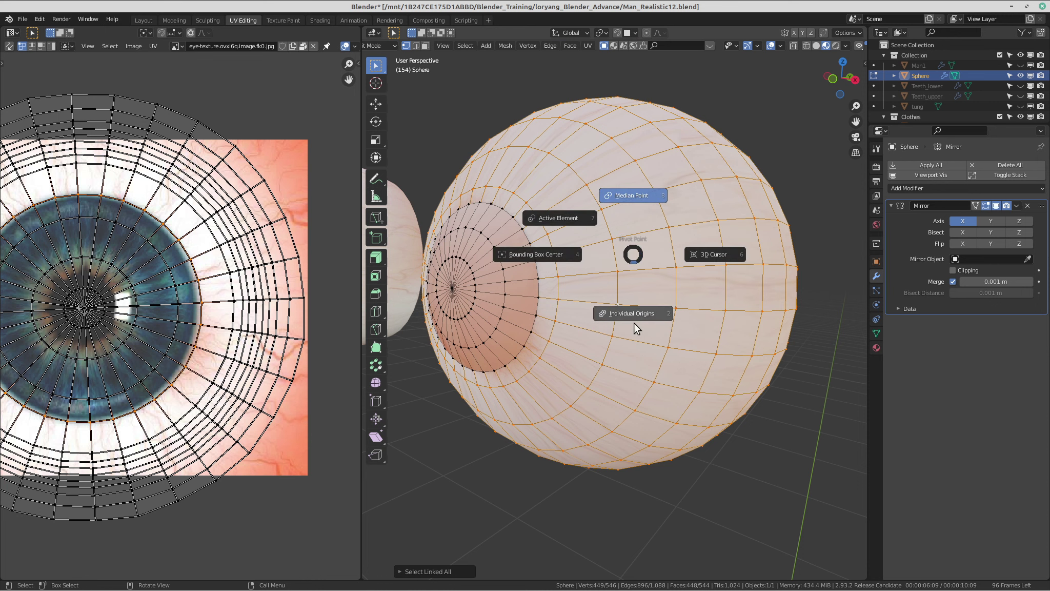
{"action": "left_click", "coordinate": [630, 303]}
{"action": "key", "text": "grave"}
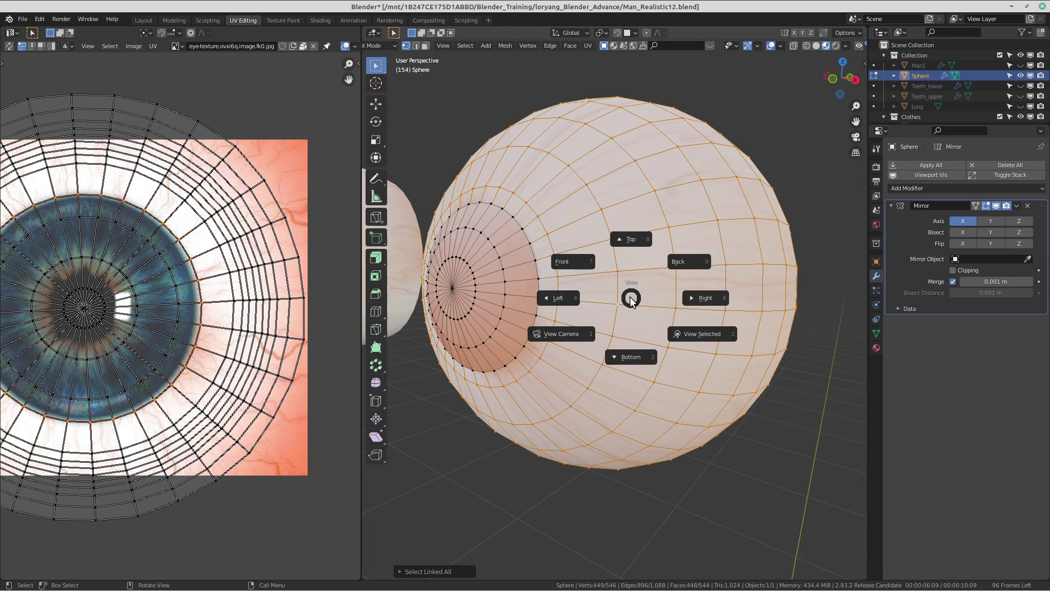
{"action": "left_click", "coordinate": [689, 325]}
{"action": "middle_click_drag", "start_coordinate": [677, 324], "coordinate": [606, 291]}
{"action": "scroll", "coordinate": [606, 290], "scroll_direction": "up", "scroll_amount": 2}
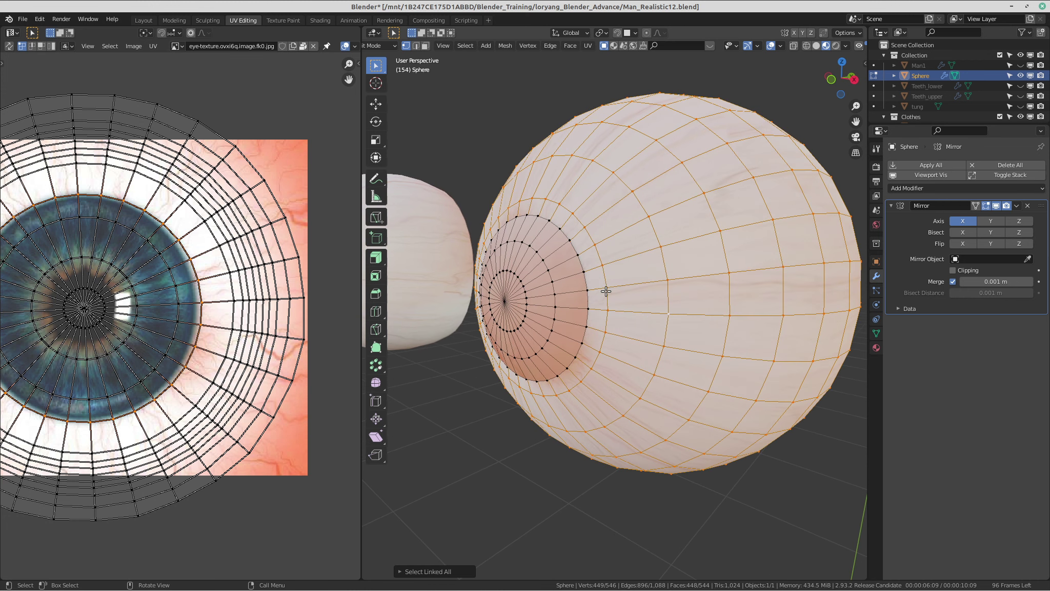
{"action": "scroll", "coordinate": [605, 291], "scroll_direction": "down", "scroll_amount": 1}
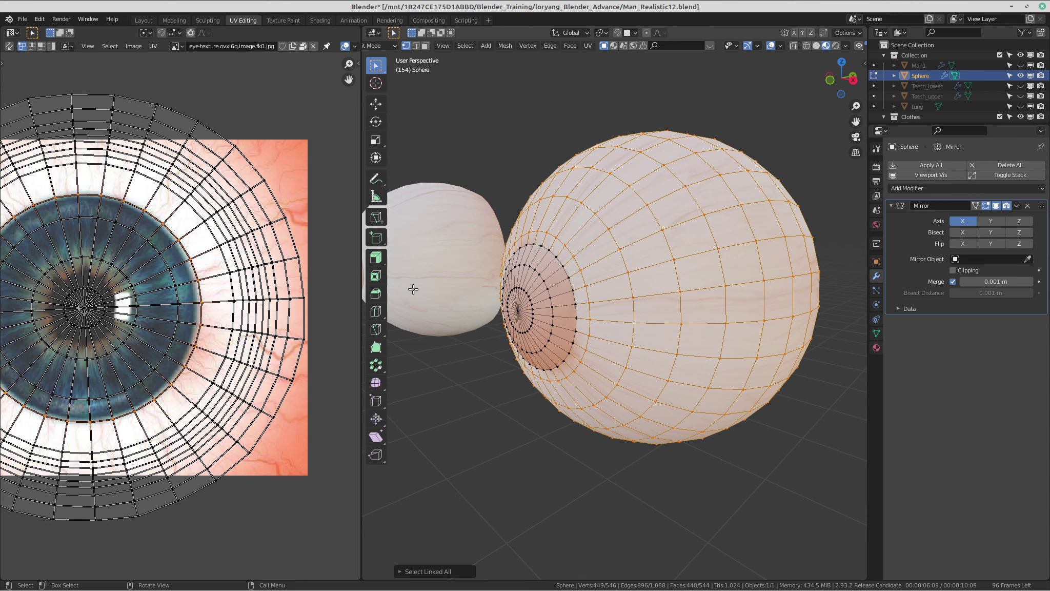
{"action": "scroll", "coordinate": [492, 282], "scroll_direction": "down", "scroll_amount": 3}
{"action": "scroll", "coordinate": [480, 274], "scroll_direction": "up", "scroll_amount": 2}
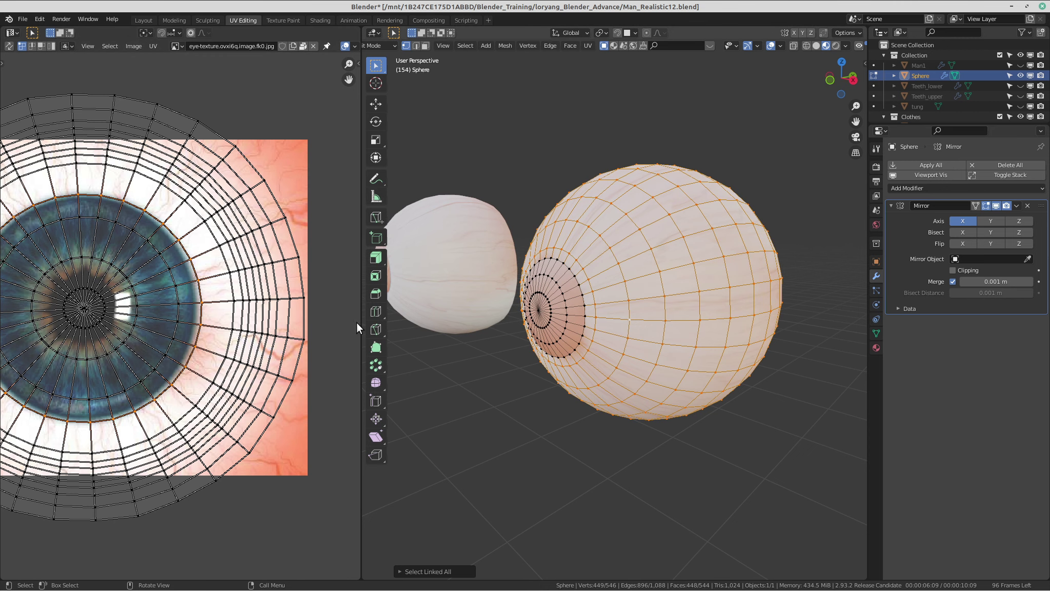
Select the centre vertex of the cornea disc and extend the selection to all its linked geometry.
{"action": "scroll", "coordinate": [186, 307], "scroll_direction": "down", "scroll_amount": 2}
{"action": "middle_click_drag", "start_coordinate": [186, 307], "coordinate": [234, 275]}
{"action": "middle_click_drag", "start_coordinate": [234, 276], "coordinate": [237, 270], "text": "ctrl"}
{"action": "middle_click_drag", "start_coordinate": [554, 294], "coordinate": [563, 301], "text": "ctrl"}
{"action": "scroll", "coordinate": [564, 299], "scroll_direction": "up", "scroll_amount": 2}
{"action": "middle_click_drag", "start_coordinate": [565, 265], "coordinate": [602, 234]}
{"action": "left_click", "coordinate": [560, 239]}
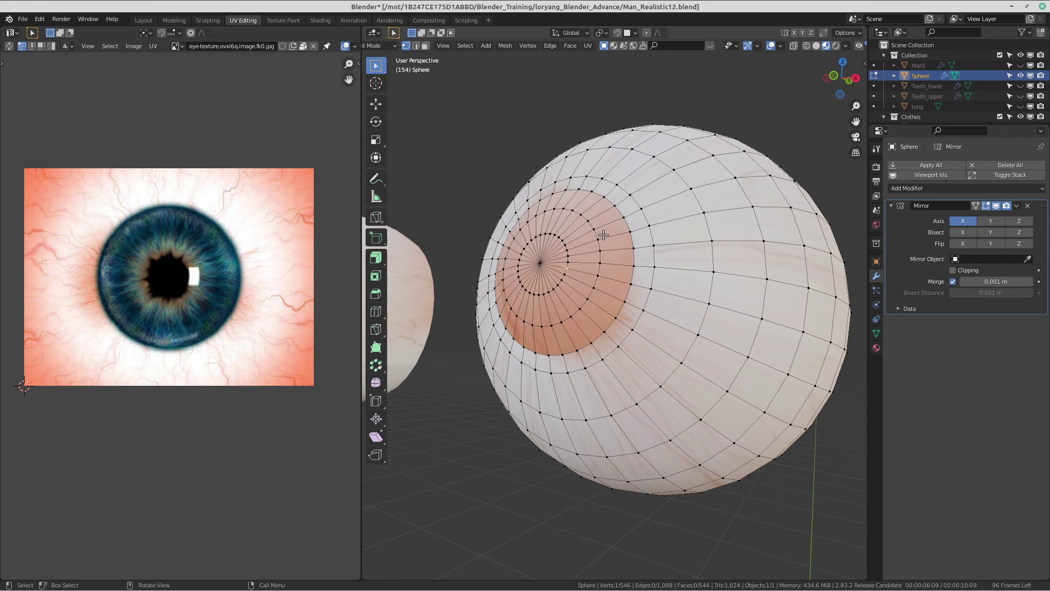
{"action": "left_click", "coordinate": [540, 260]}
{"action": "middle_click_drag", "start_coordinate": [550, 254], "coordinate": [566, 259]}
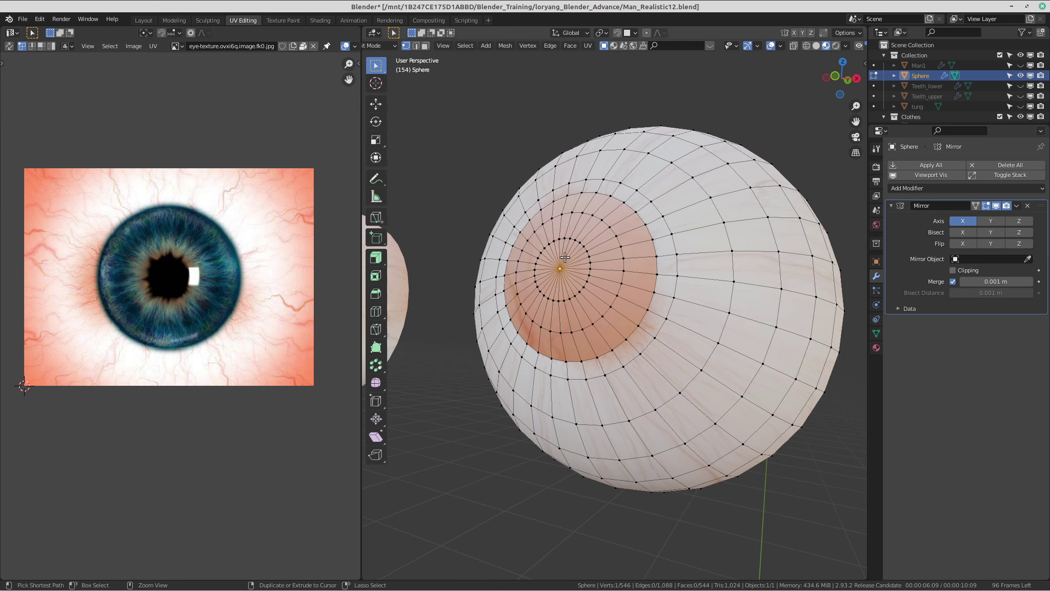
{"action": "key", "text": "ctrl+l"}
{"action": "scroll", "coordinate": [288, 339], "scroll_direction": "up", "scroll_amount": 3}
{"action": "middle_click_drag", "start_coordinate": [225, 340], "coordinate": [187, 337]}
{"action": "scroll", "coordinate": [190, 337], "scroll_direction": "down", "scroll_amount": 1}
{"action": "left_click_drag", "start_coordinate": [237, 346], "coordinate": [315, 422]}
{"action": "middle_click_drag", "start_coordinate": [289, 391], "coordinate": [252, 400]}
{"action": "key", "text": "g"}
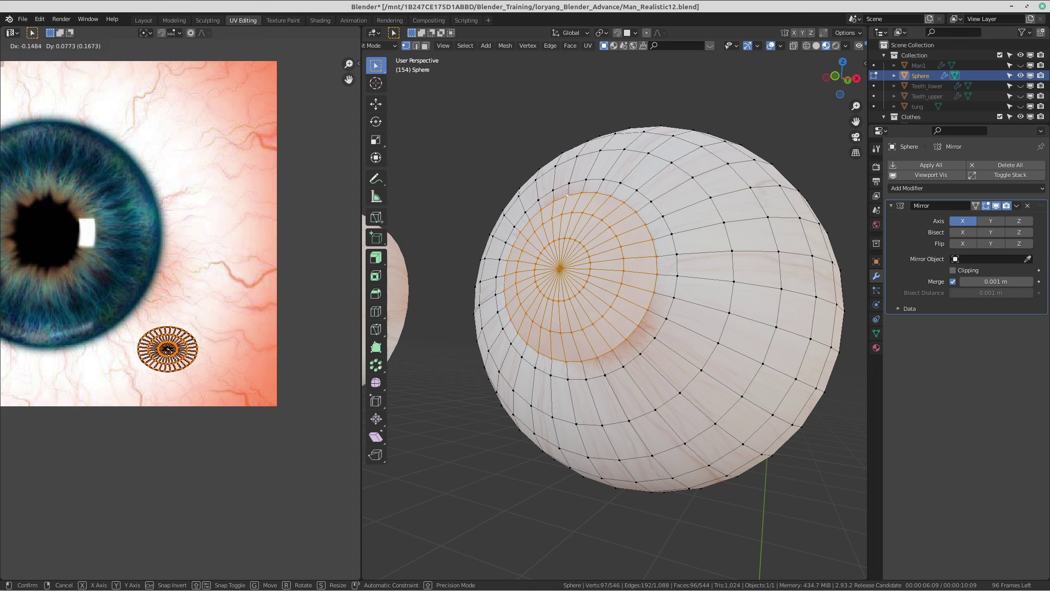
{"action": "right_click", "coordinate": [167, 351]}
{"action": "scroll", "coordinate": [564, 319], "scroll_direction": "up", "scroll_amount": 1}
{"action": "scroll", "coordinate": [567, 323], "scroll_direction": "down", "scroll_amount": 2}
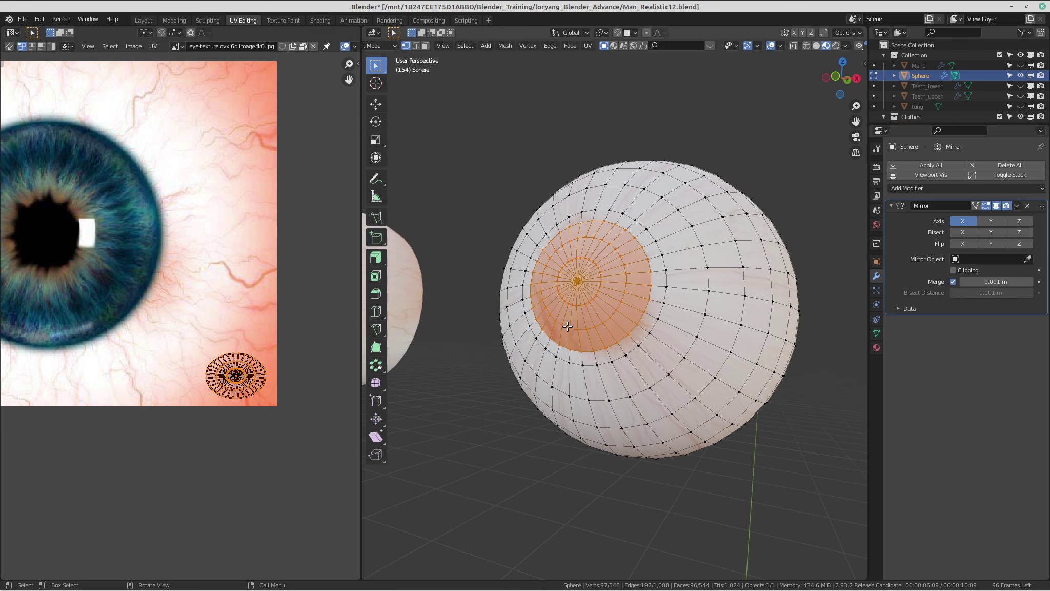
Add a second material slot to the eyeball object and create a new material in it.
{"action": "left_click", "coordinate": [876, 348]}
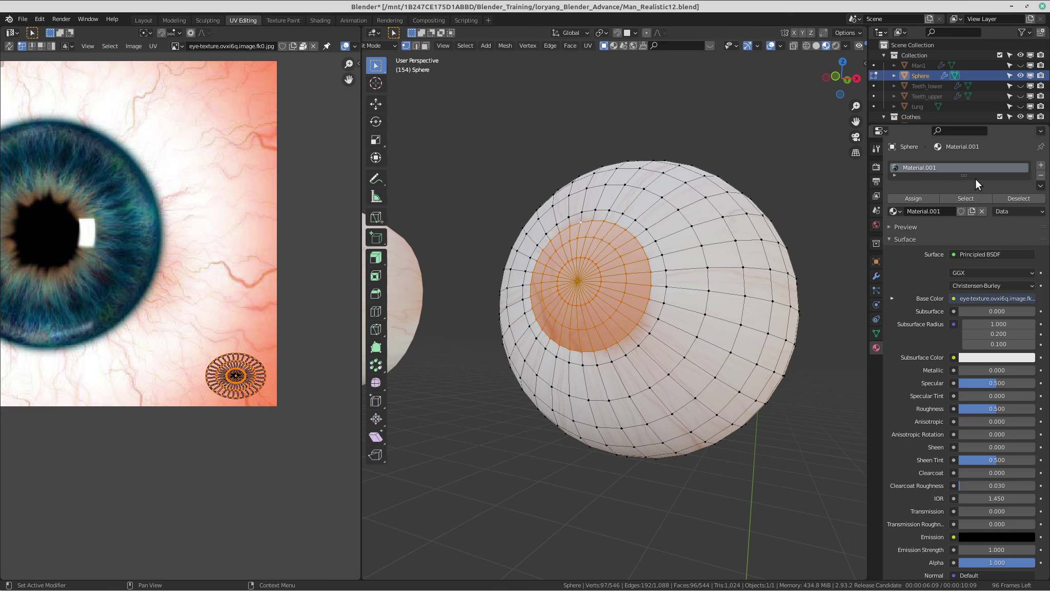
{"action": "left_click_drag", "start_coordinate": [961, 175], "coordinate": [921, 193]}
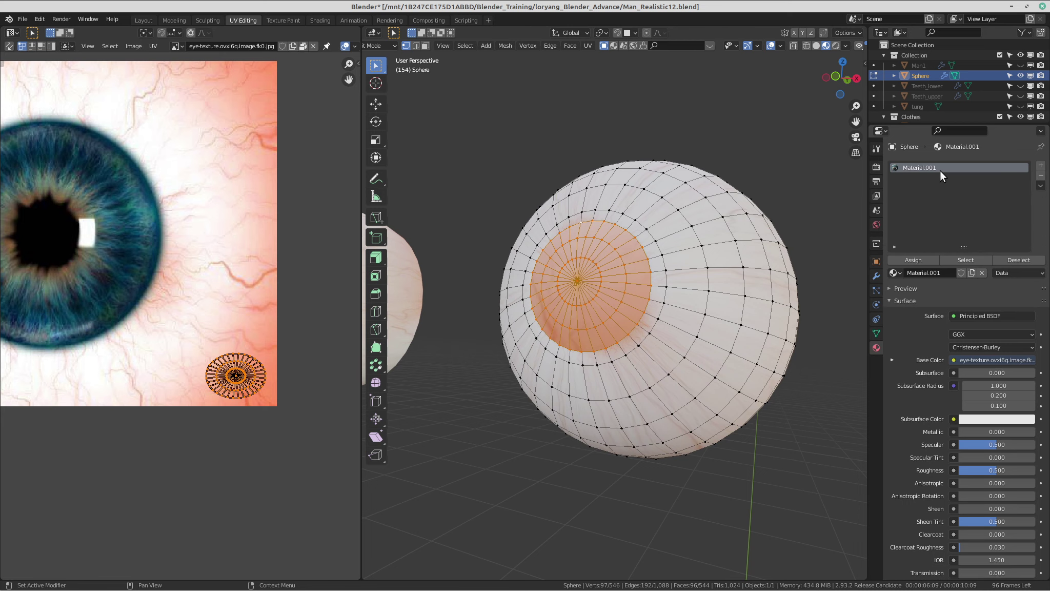
{"action": "left_click", "coordinate": [1041, 165]}
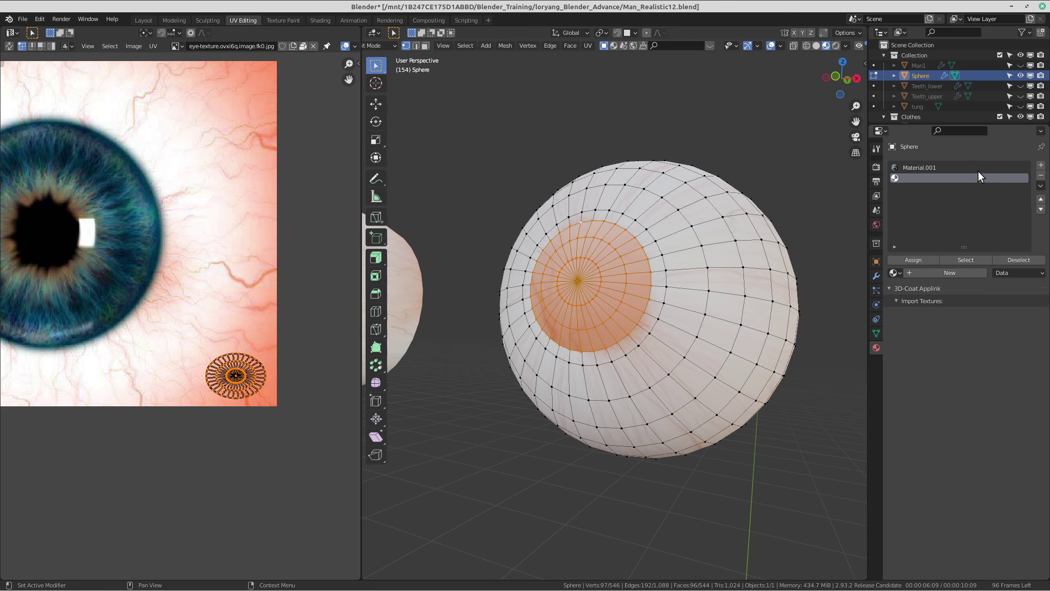
{"action": "left_click", "coordinate": [956, 270]}
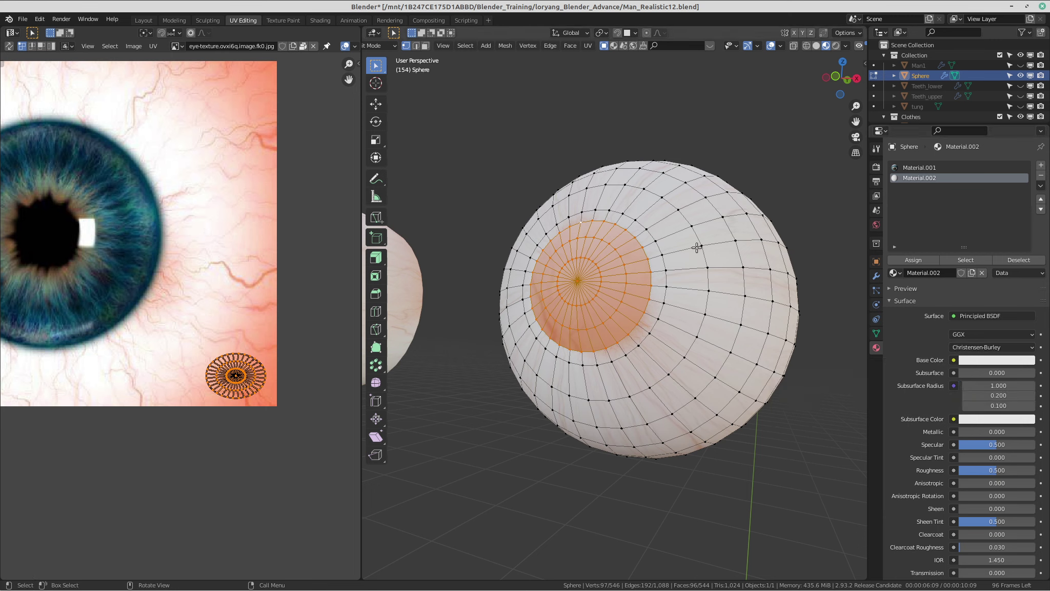
Select all linked geometry of the cornea disc again and assign Material.002 to it.
{"action": "left_click", "coordinate": [584, 281]}
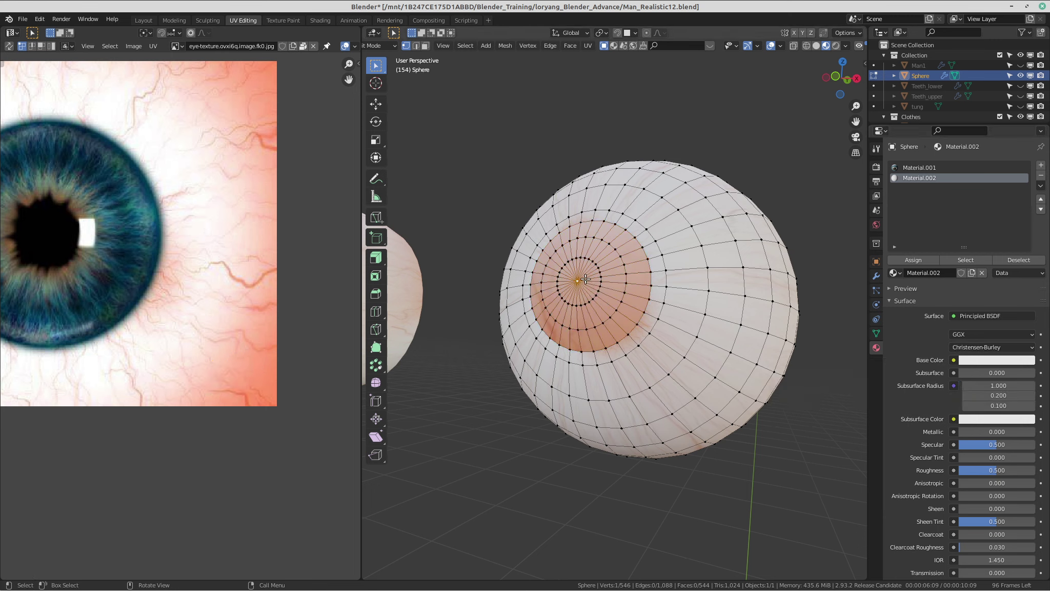
{"action": "middle_click_drag", "start_coordinate": [598, 267], "coordinate": [622, 252], "text": "ctrl"}
{"action": "left_click", "coordinate": [584, 257]}
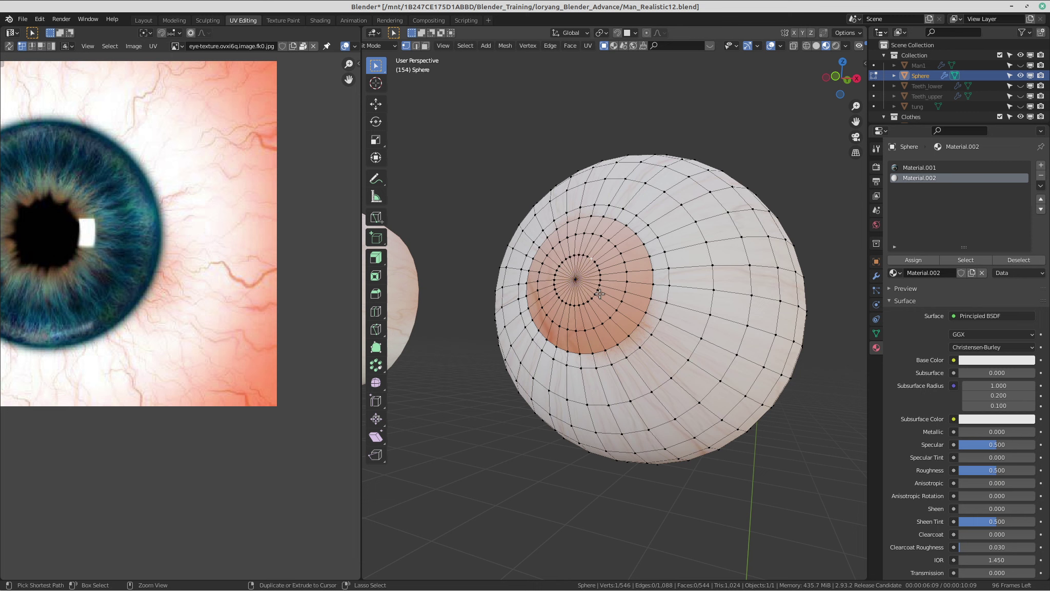
{"action": "key", "text": "ctrl+l"}
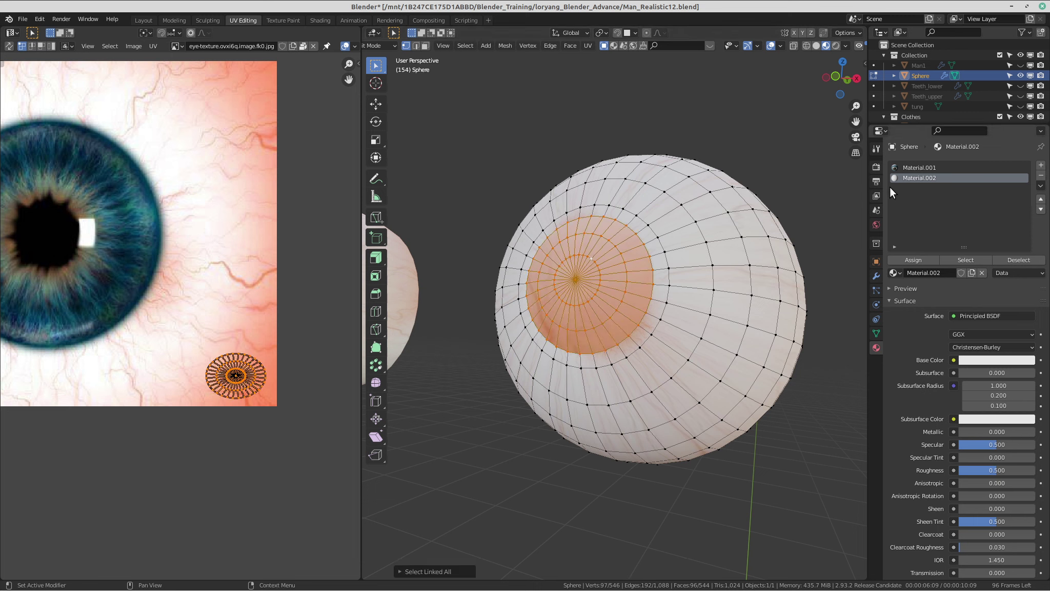
{"action": "left_click", "coordinate": [925, 262]}
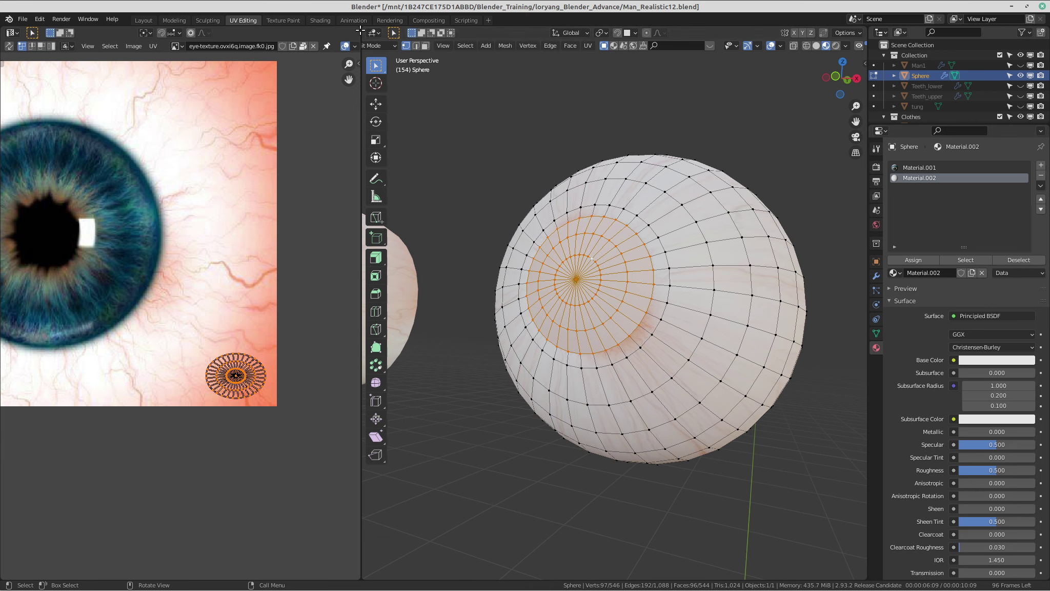
Return to Object Mode and inspect the new material on the cornea disc and its surface settings.
{"action": "middle_click_drag", "start_coordinate": [576, 175], "coordinate": [570, 177]}
{"action": "key", "text": "Tab"}
{"action": "middle_click_drag", "start_coordinate": [651, 222], "coordinate": [630, 245]}
{"action": "key", "text": "ctrl+Tab"}
{"action": "left_click", "coordinate": [569, 239]}
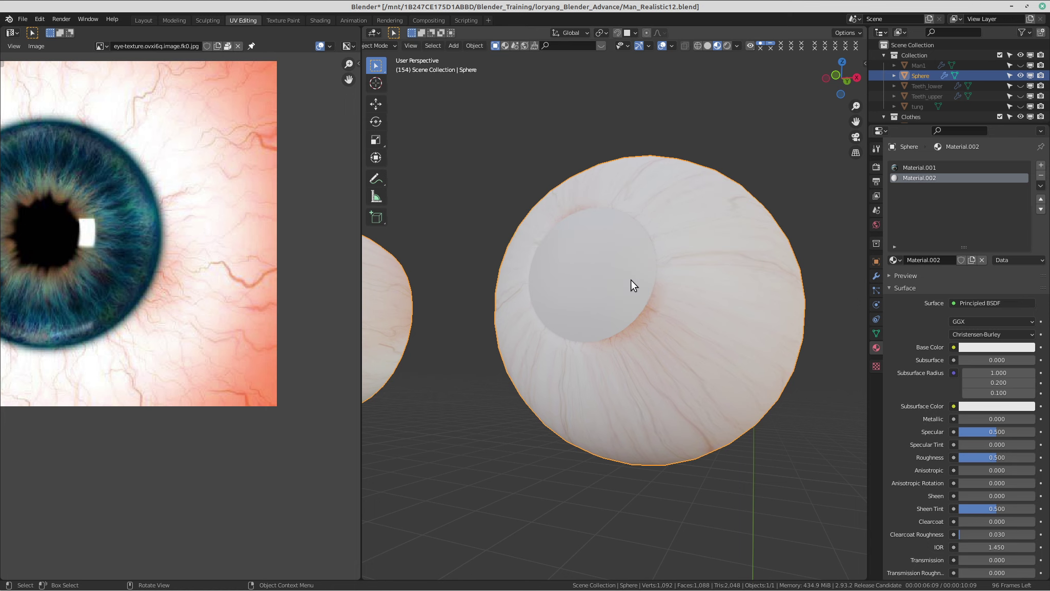
{"action": "scroll", "coordinate": [925, 346], "scroll_direction": "down", "scroll_amount": 8}
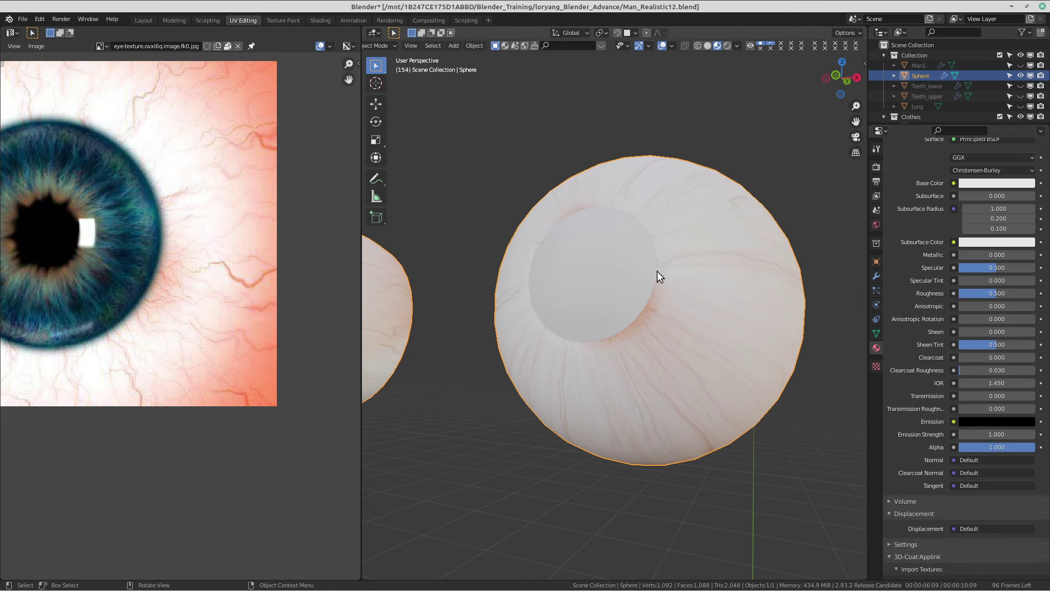
{"action": "middle_click_drag", "start_coordinate": [657, 271], "coordinate": [552, 258]}
{"action": "scroll", "coordinate": [227, 160], "scroll_direction": "down", "scroll_amount": 3}
{"action": "scroll", "coordinate": [187, 159], "scroll_direction": "up", "scroll_amount": 2}
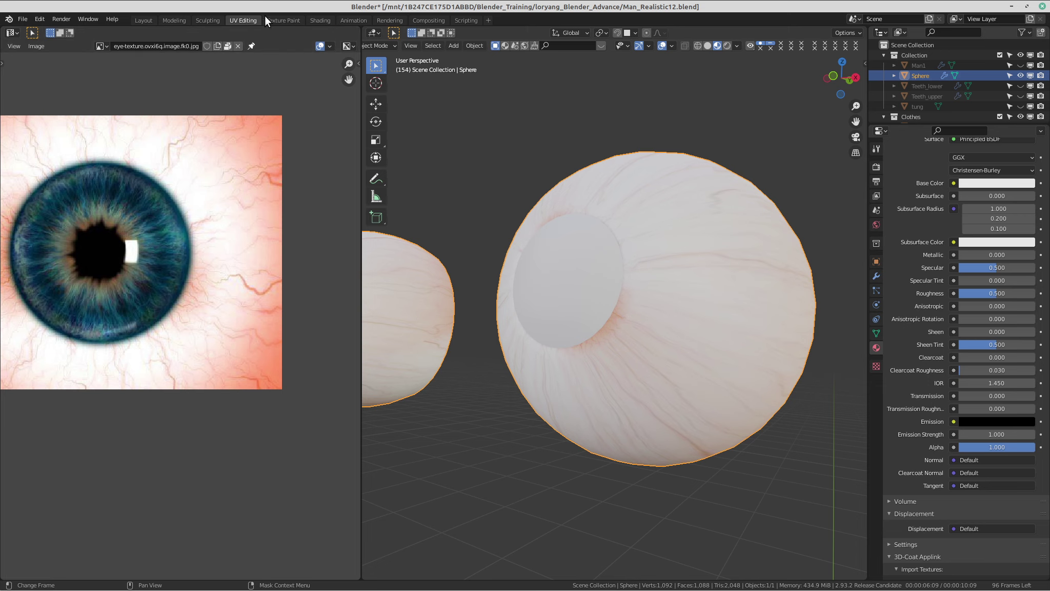
Open the Shading workspace and bring the Transmission and Alpha settings of Material.002's Principled BSDF node into view.
{"action": "left_click", "coordinate": [319, 20]}
{"action": "middle_click_drag", "start_coordinate": [549, 246], "coordinate": [520, 195]}
{"action": "scroll", "coordinate": [544, 389], "scroll_direction": "down", "scroll_amount": 1}
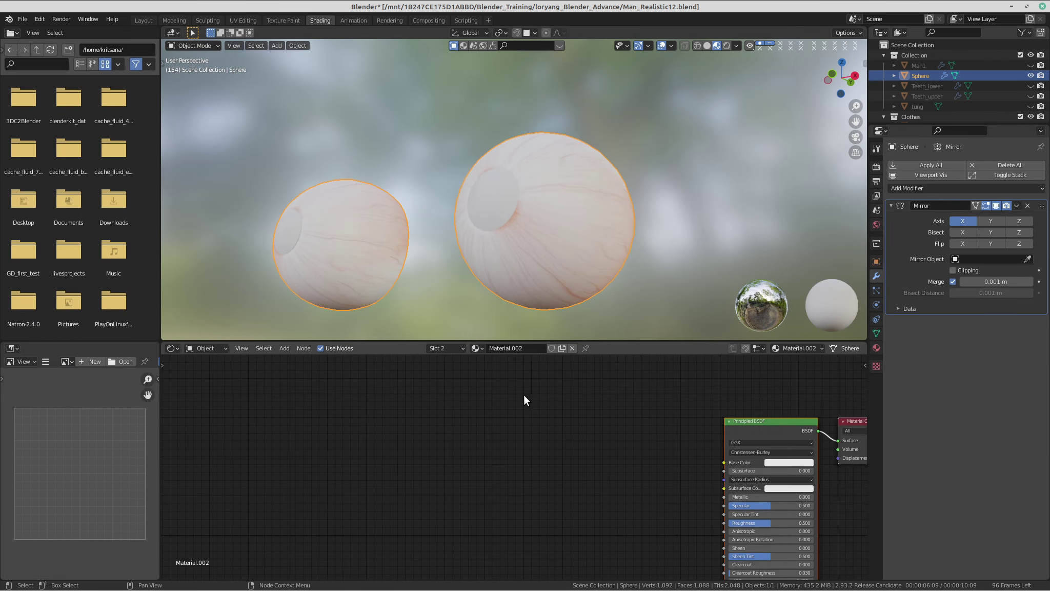
{"action": "middle_click_drag", "start_coordinate": [580, 480], "coordinate": [477, 439]}
{"action": "scroll", "coordinate": [524, 438], "scroll_direction": "down", "scroll_amount": 3}
{"action": "scroll", "coordinate": [533, 451], "scroll_direction": "up", "scroll_amount": 2}
{"action": "middle_click_drag", "start_coordinate": [555, 483], "coordinate": [495, 423]}
{"action": "scroll", "coordinate": [570, 452], "scroll_direction": "up", "scroll_amount": 5}
{"action": "scroll", "coordinate": [547, 455], "scroll_direction": "down", "scroll_amount": 2}
{"action": "middle_click_drag", "start_coordinate": [575, 505], "coordinate": [586, 512]}
{"action": "scroll", "coordinate": [596, 470], "scroll_direction": "up", "scroll_amount": 2}
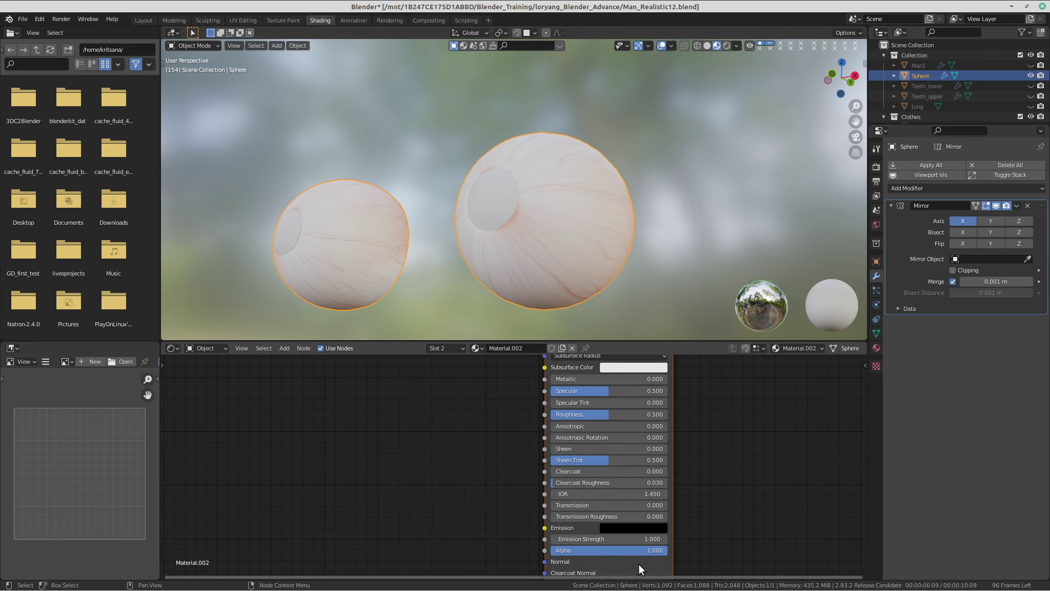
{"action": "mouse_move", "coordinate": [643, 550]}
{"action": "left_mouse_down"}
{"action": "mouse_move", "coordinate": [526, 550]}
{"action": "mouse_move", "coordinate": [648, 550]}
{"action": "left_mouse_up"}
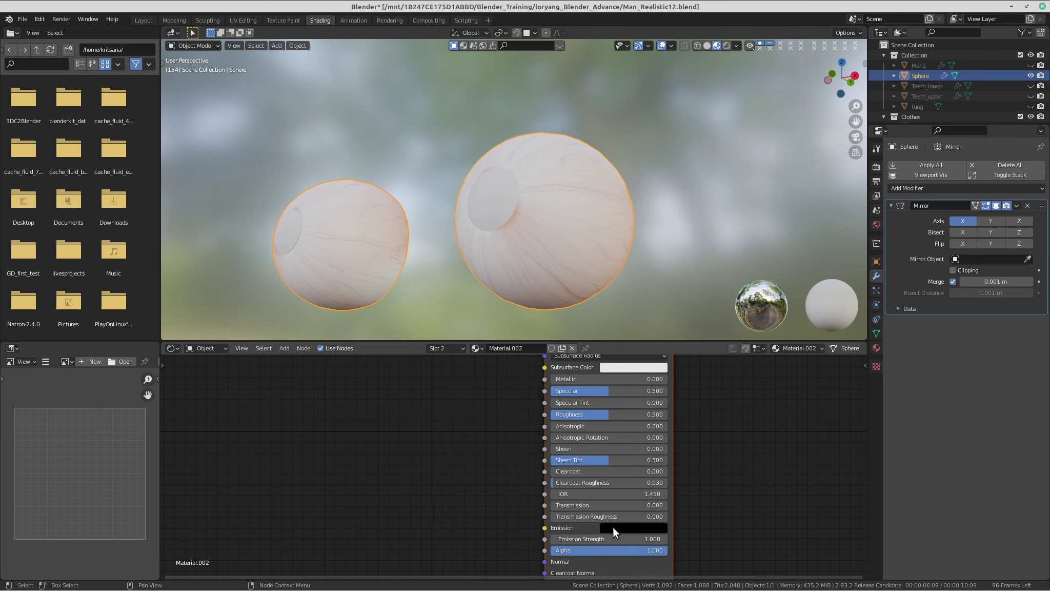
{"action": "mouse_move", "coordinate": [580, 502]}
{"action": "left_mouse_down"}
{"action": "mouse_move", "coordinate": [660, 502]}
{"action": "mouse_move", "coordinate": [577, 502]}
{"action": "left_mouse_up"}
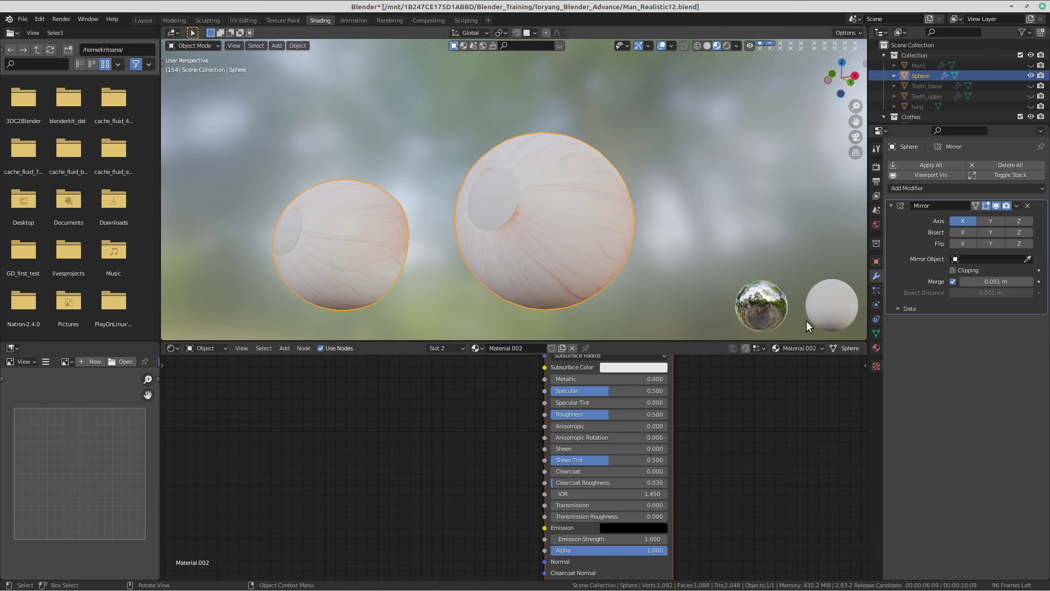
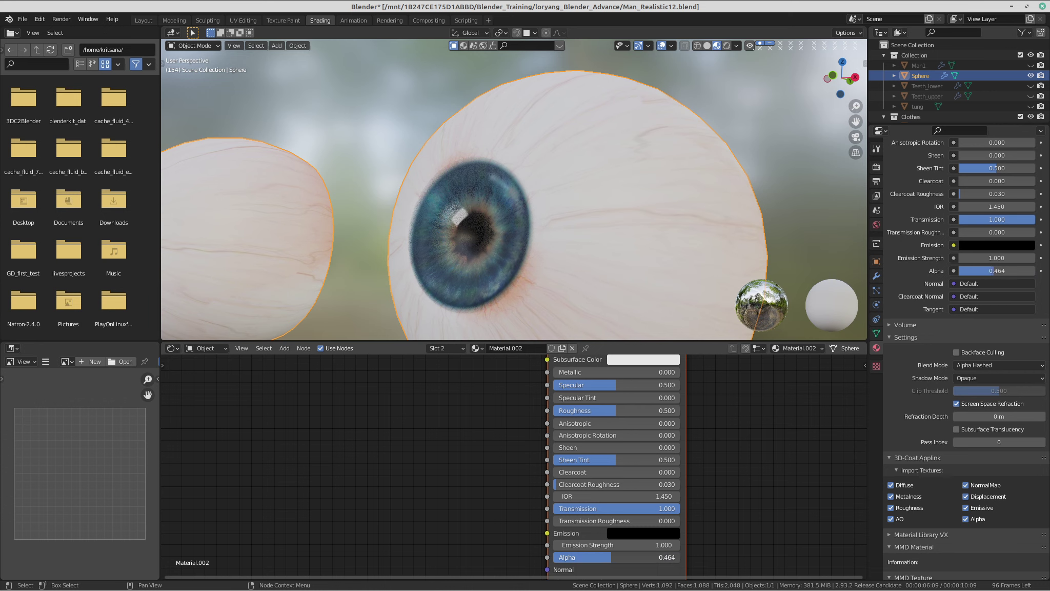
Switch Material.002's blend mode to Alpha Blend and set its Alpha to about 0.473.
{"action": "middle_click_drag", "start_coordinate": [510, 212], "coordinate": [547, 191]}
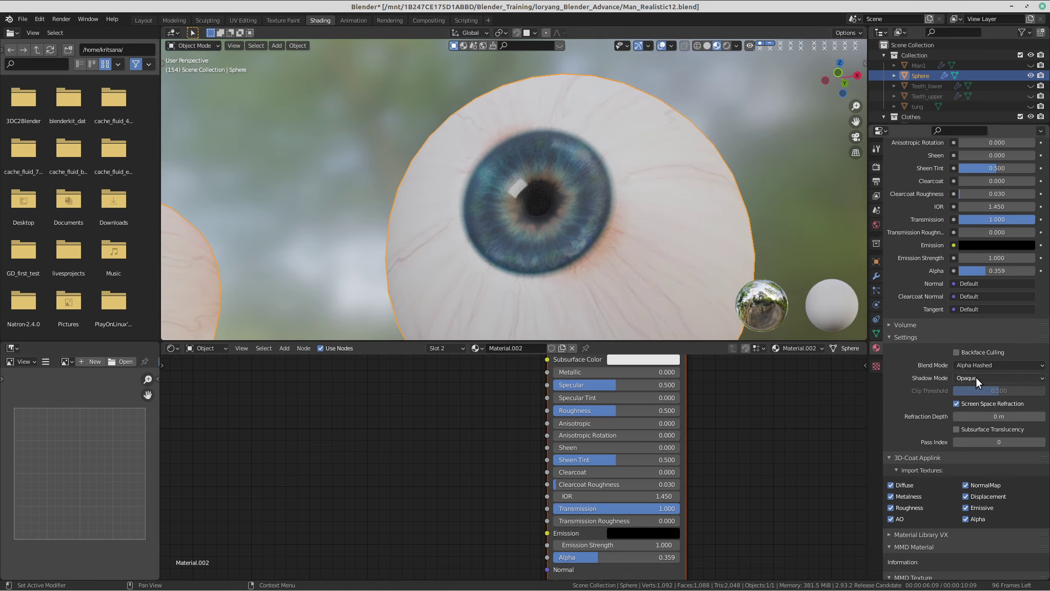
{"action": "left_click", "coordinate": [986, 365]}
{"action": "left_click", "coordinate": [984, 412]}
{"action": "middle_click_drag", "start_coordinate": [590, 169], "coordinate": [477, 150]}
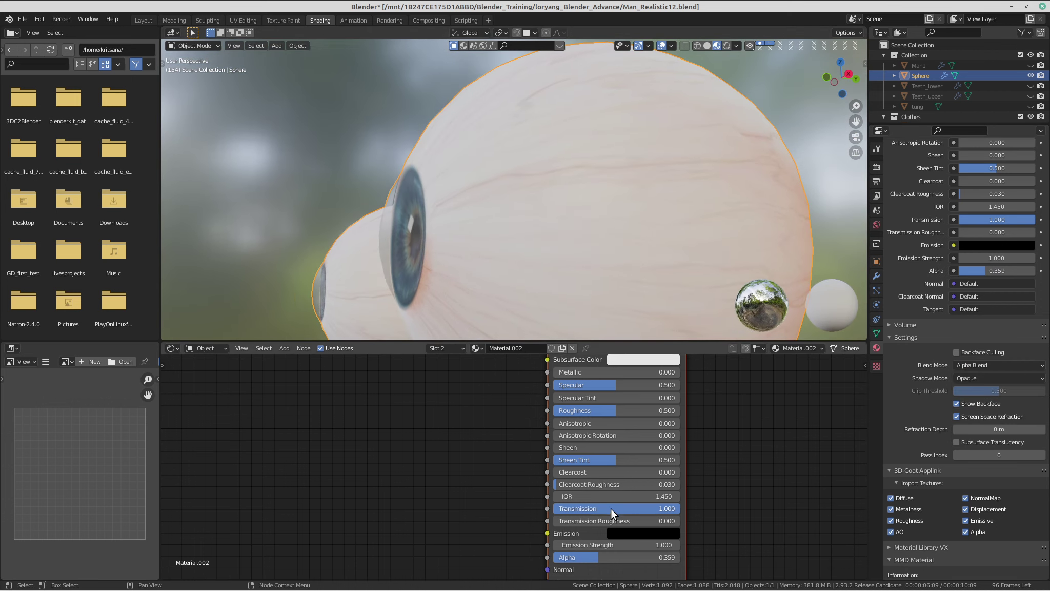
{"action": "left_click_drag", "start_coordinate": [613, 557], "coordinate": [613, 558]}
{"action": "middle_click_drag", "start_coordinate": [461, 205], "coordinate": [569, 182]}
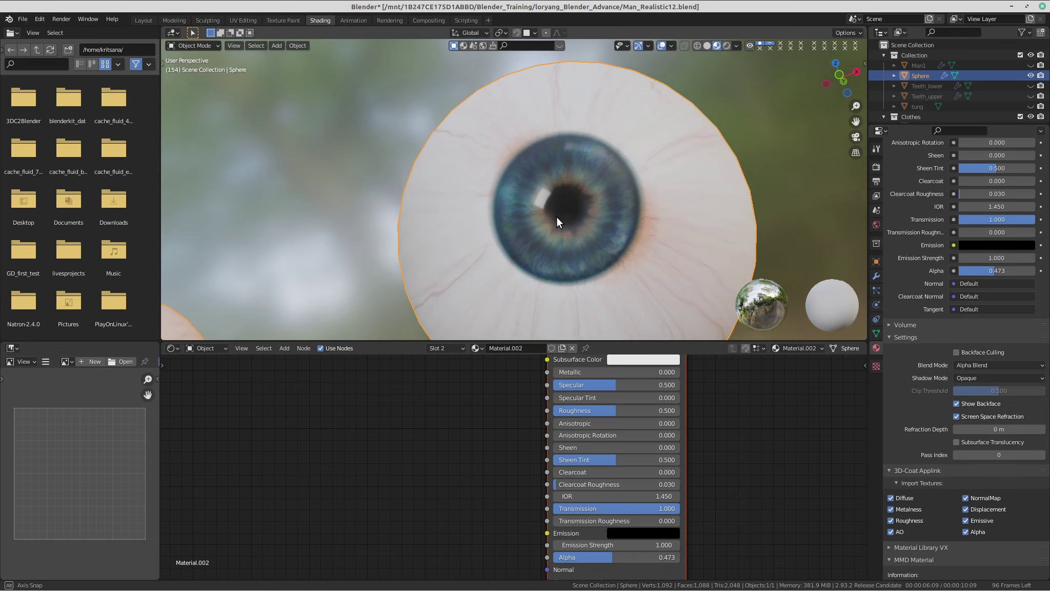
Test the cornea without Screen Space Refraction, set Alpha to 0.177, and enable Screen Space Refraction again.
{"action": "mouse_move", "coordinate": [630, 519]}
{"action": "left_mouse_down"}
{"action": "mouse_move", "coordinate": [663, 518]}
{"action": "mouse_move", "coordinate": [629, 519]}
{"action": "left_mouse_up"}
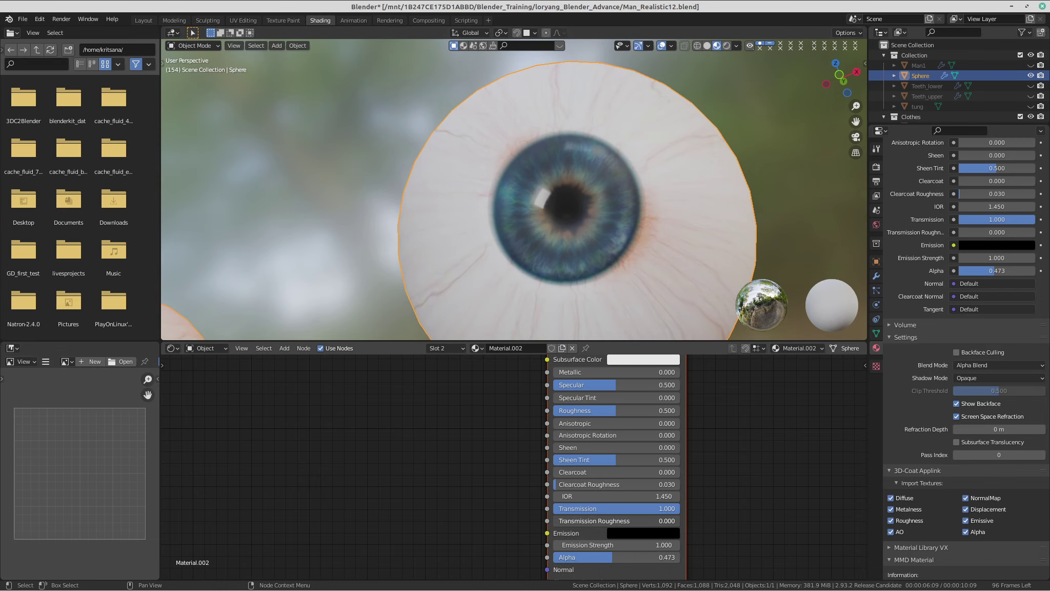
{"action": "left_click", "coordinate": [979, 414]}
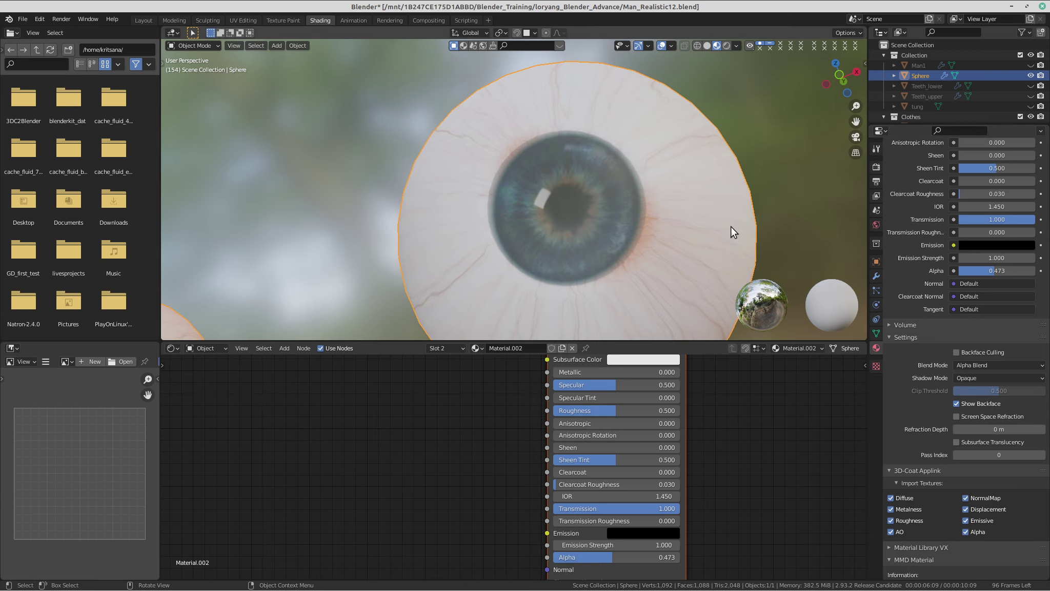
{"action": "middle_click_drag", "start_coordinate": [680, 211], "coordinate": [631, 211]}
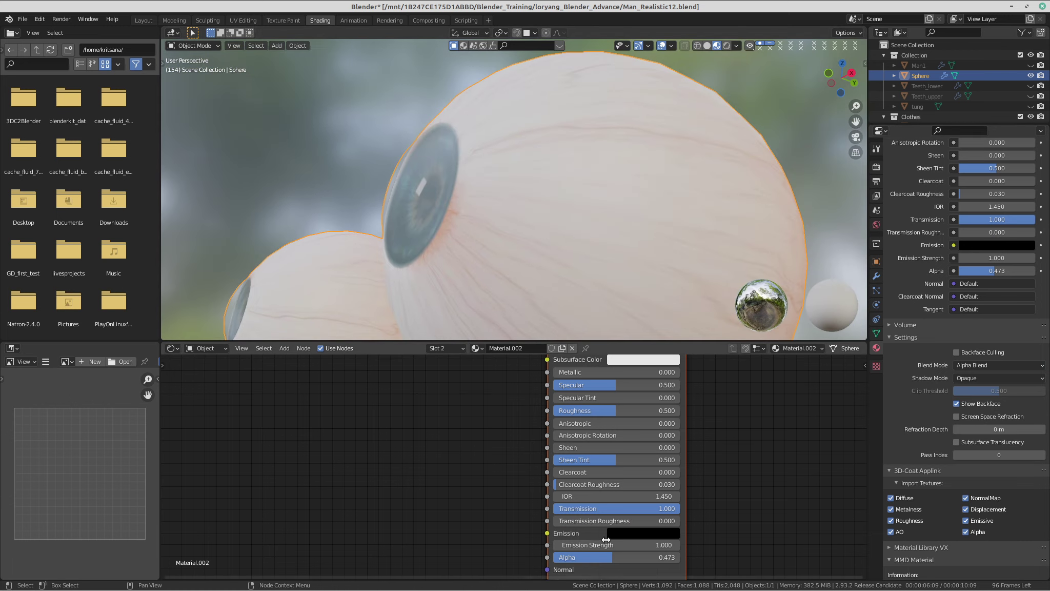
{"action": "left_click_drag", "start_coordinate": [615, 556], "coordinate": [576, 556]}
{"action": "middle_click_drag", "start_coordinate": [506, 261], "coordinate": [522, 269]}
{"action": "left_click", "coordinate": [985, 413]}
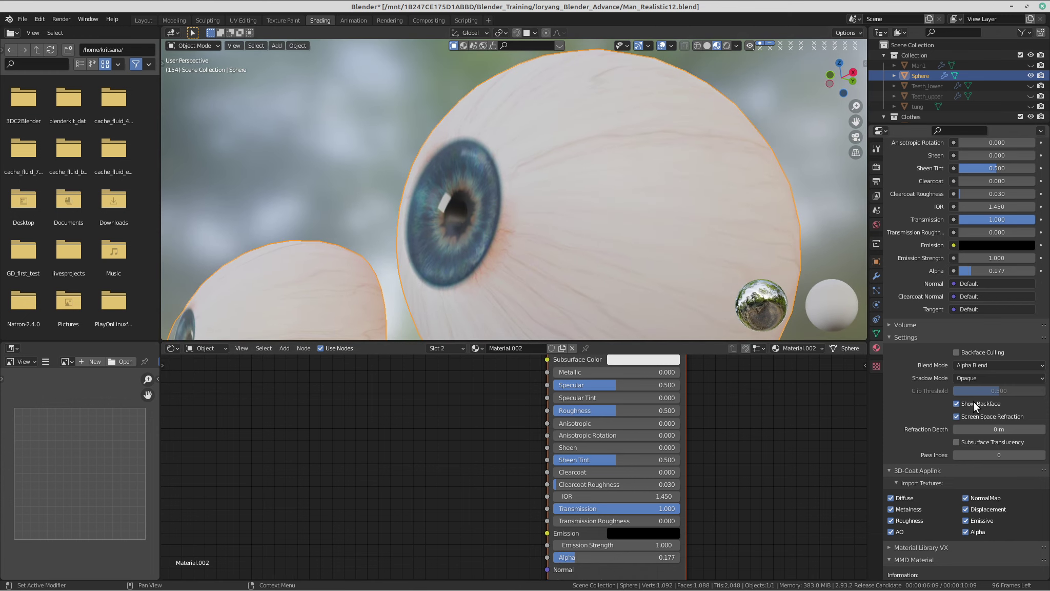
Try the Alpha Hashed and Opaque shadow modes on Material.002 and settle on None.
{"action": "left_click", "coordinate": [963, 377]}
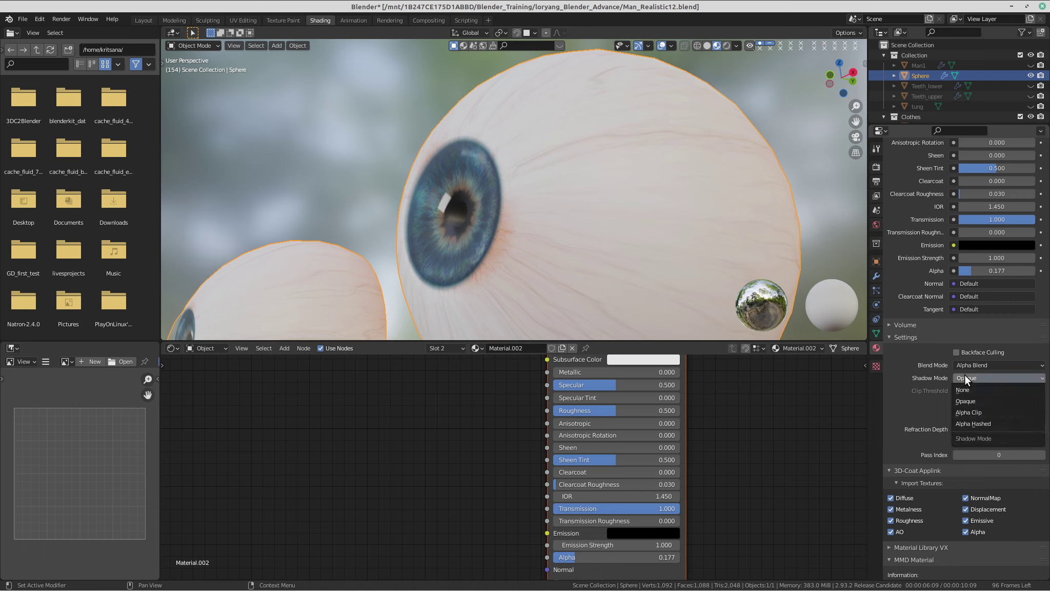
{"action": "left_click", "coordinate": [984, 423]}
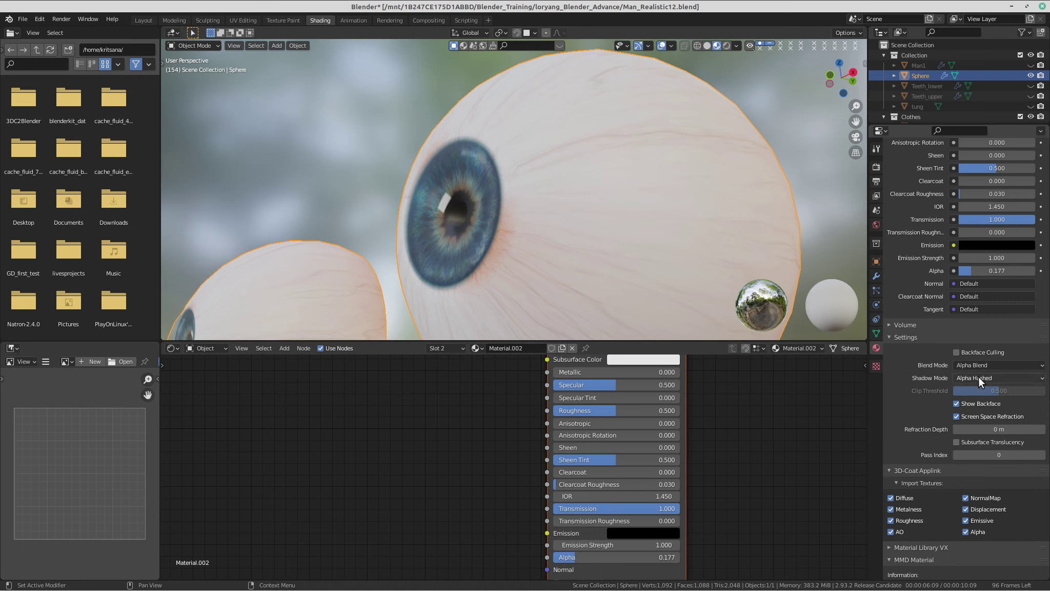
{"action": "left_click", "coordinate": [977, 377]}
{"action": "left_click", "coordinate": [977, 401]}
{"action": "left_click", "coordinate": [974, 377]}
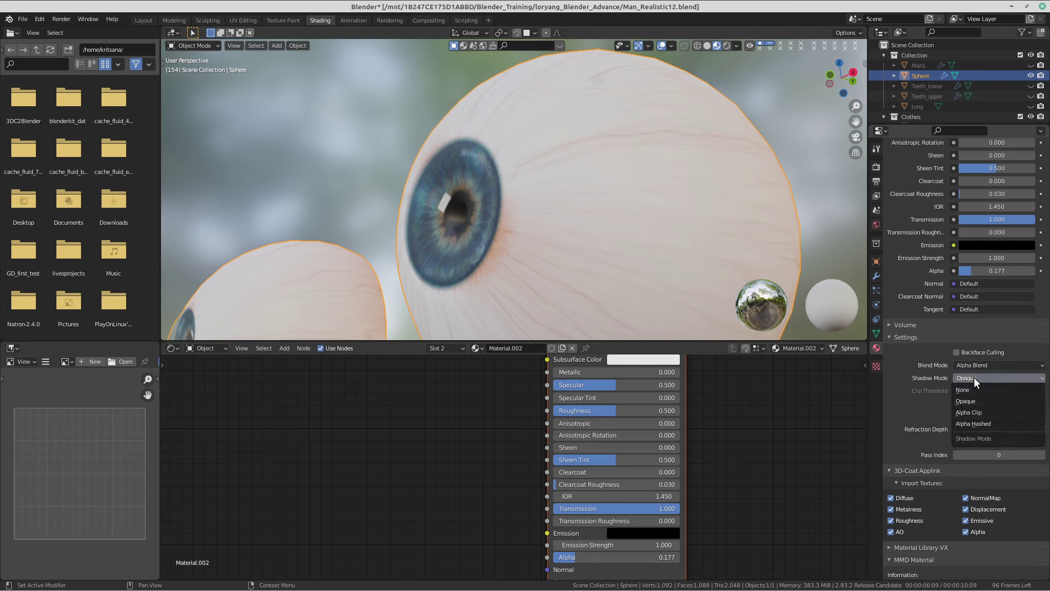
{"action": "left_click", "coordinate": [977, 406]}
{"action": "left_click", "coordinate": [975, 378]}
{"action": "left_click", "coordinate": [972, 389]}
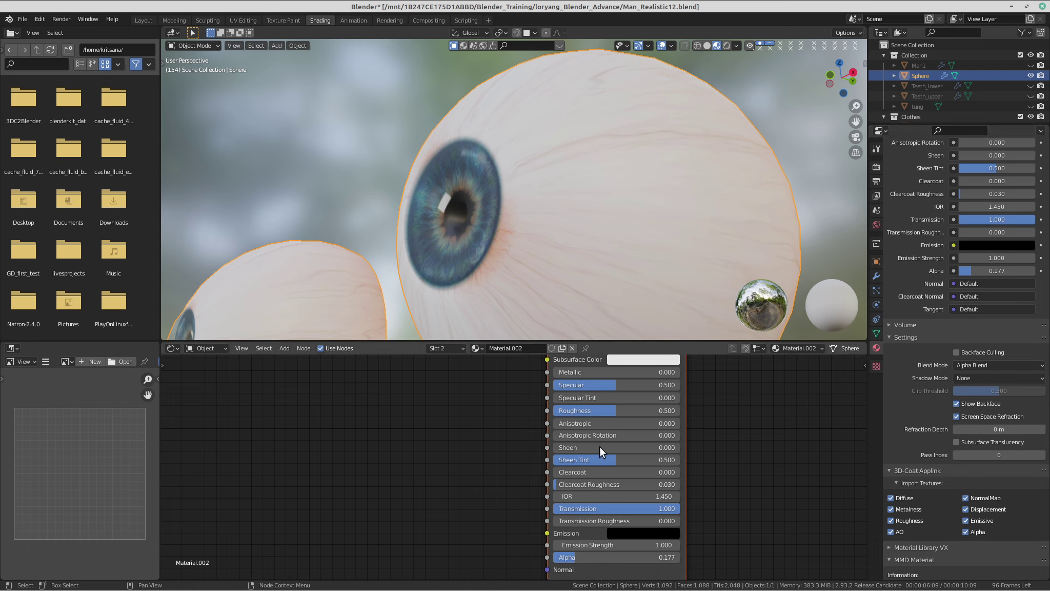
Try an IOR of 0.550 on the cornea material and restore it to 1.450.
{"action": "mouse_move", "coordinate": [571, 521]}
{"action": "left_mouse_down"}
{"action": "mouse_move", "coordinate": [589, 521]}
{"action": "mouse_move", "coordinate": [553, 521]}
{"action": "left_mouse_up"}
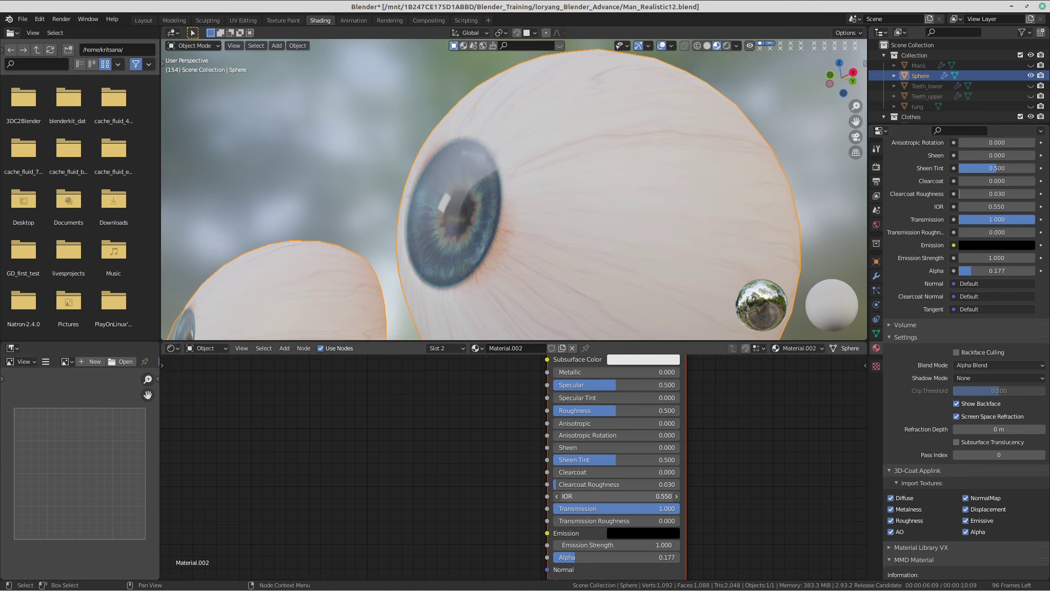
{"action": "middle_click_drag", "start_coordinate": [528, 216], "coordinate": [553, 206]}
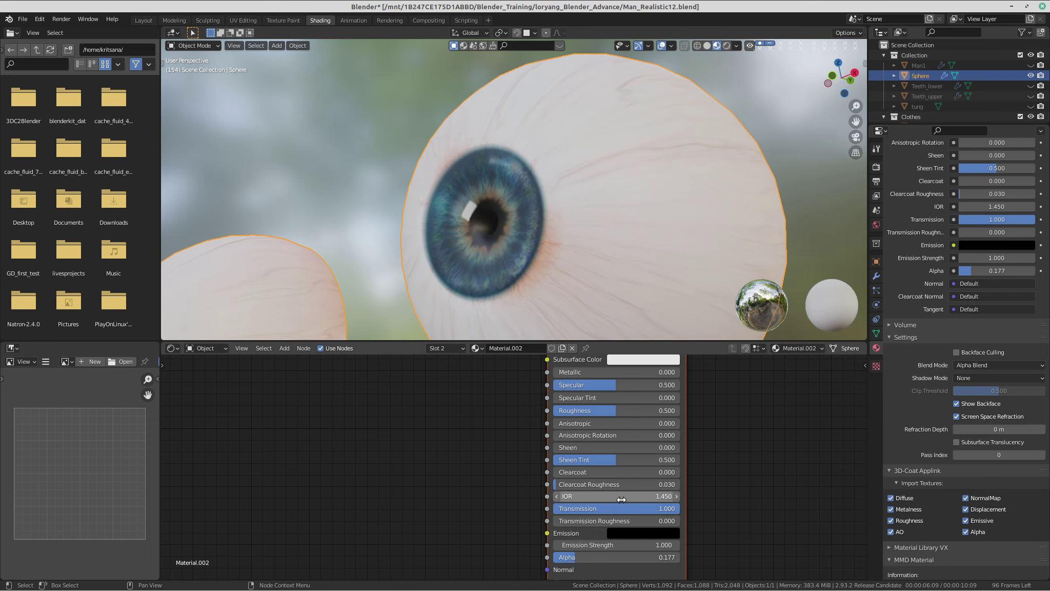
{"action": "middle_click_drag", "start_coordinate": [623, 258], "coordinate": [613, 254]}
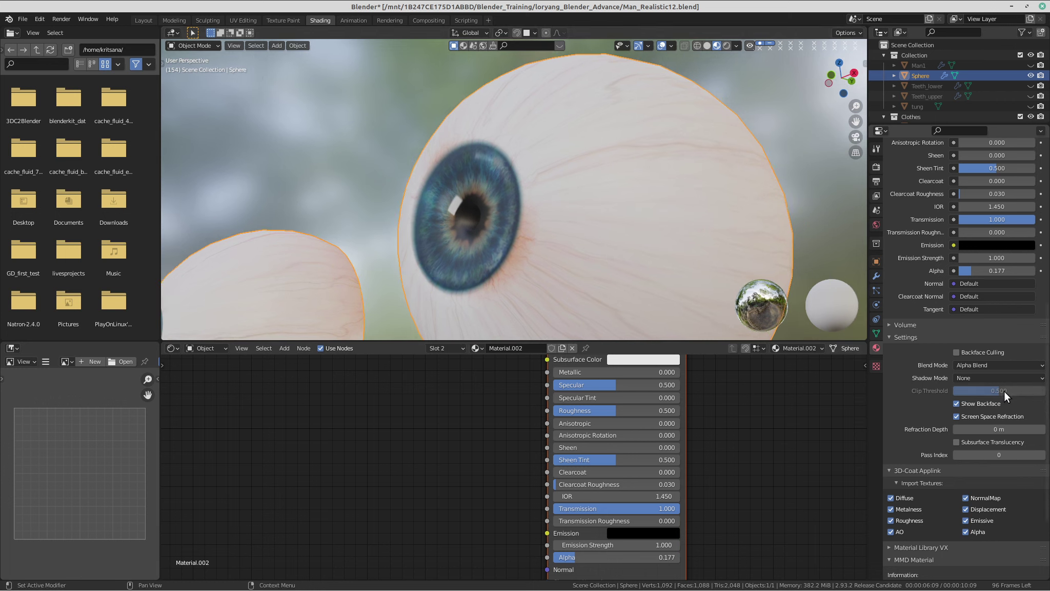
Try the Alpha Clip blend mode, set Clearcoat Roughness to 0.000, and return the blend mode to Alpha Blend.
{"action": "left_click", "coordinate": [991, 363]}
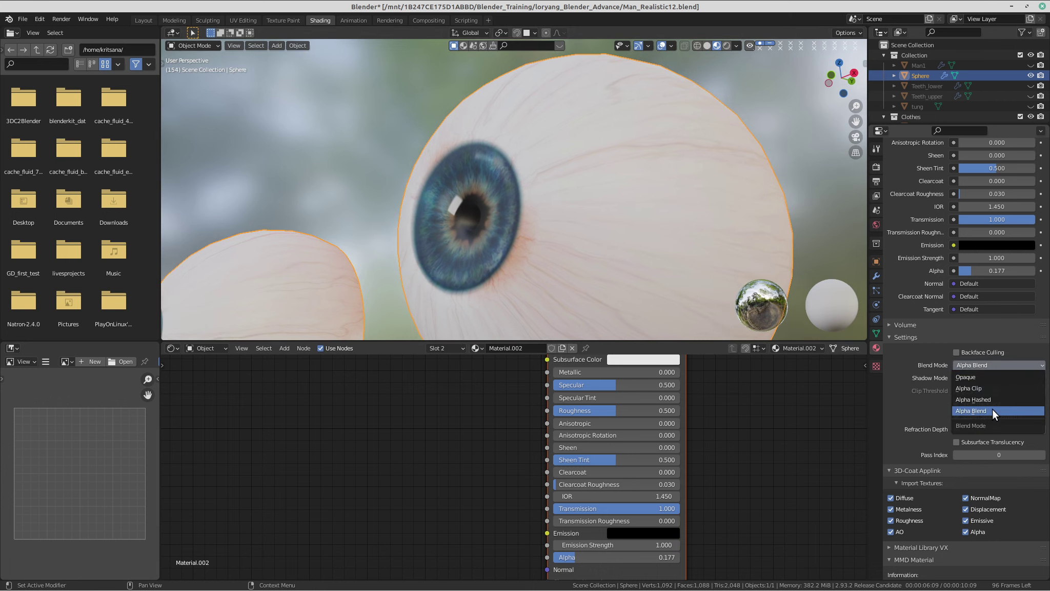
{"action": "left_click", "coordinate": [992, 408]}
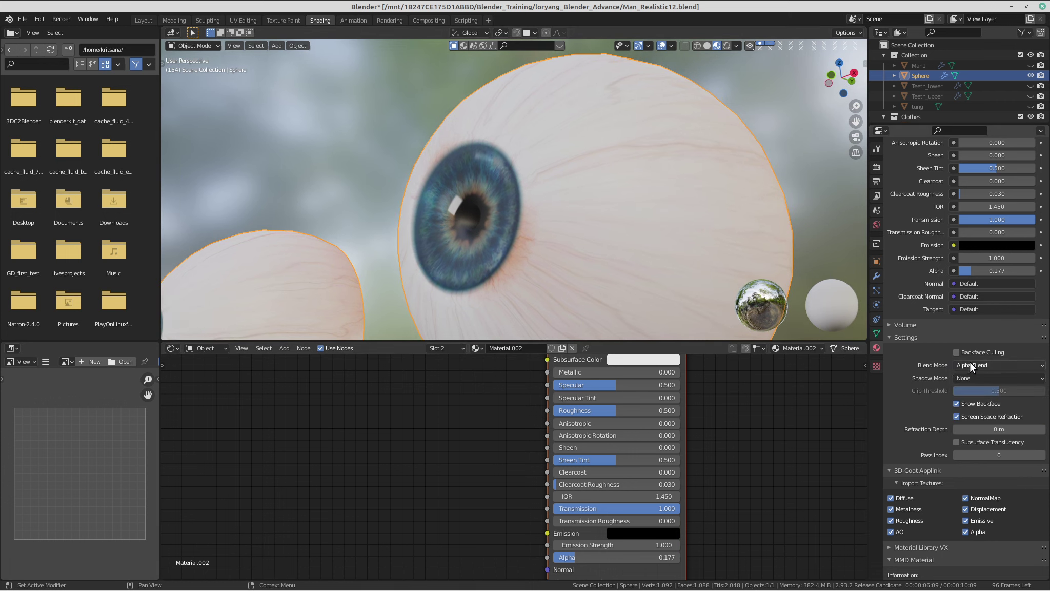
{"action": "left_click", "coordinate": [971, 364]}
{"action": "left_click", "coordinate": [985, 389]}
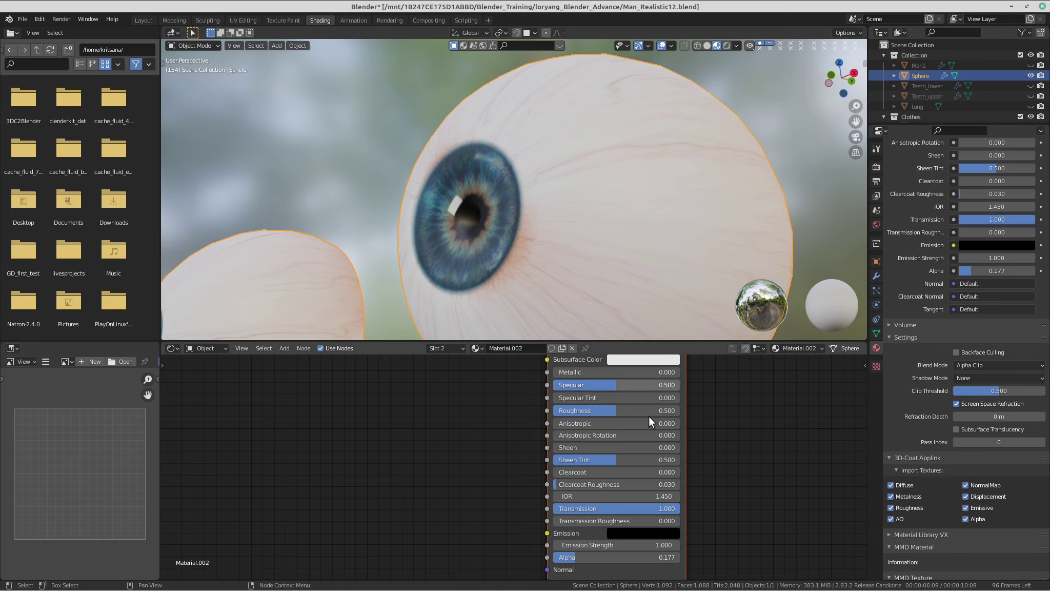
{"action": "left_click_drag", "start_coordinate": [587, 487], "coordinate": [594, 487]}
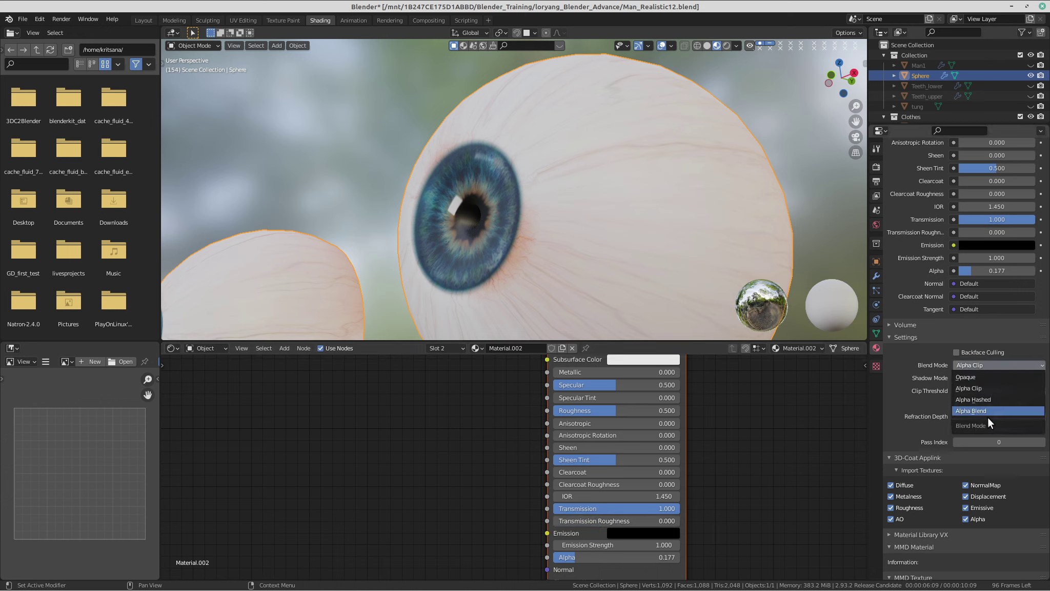
{"action": "left_click", "coordinate": [985, 411]}
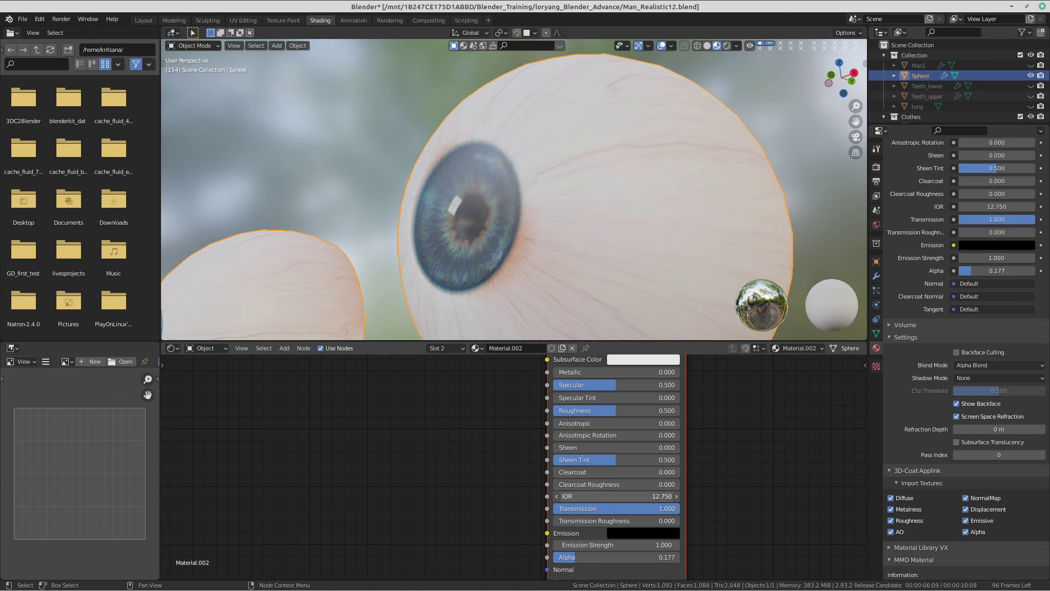
Test the cornea material's IOR and Transmission, restore them to 1.450 and 1.000, and raise Alpha to 1.000.
{"action": "left_click_drag", "start_coordinate": [606, 511], "coordinate": [662, 508]}
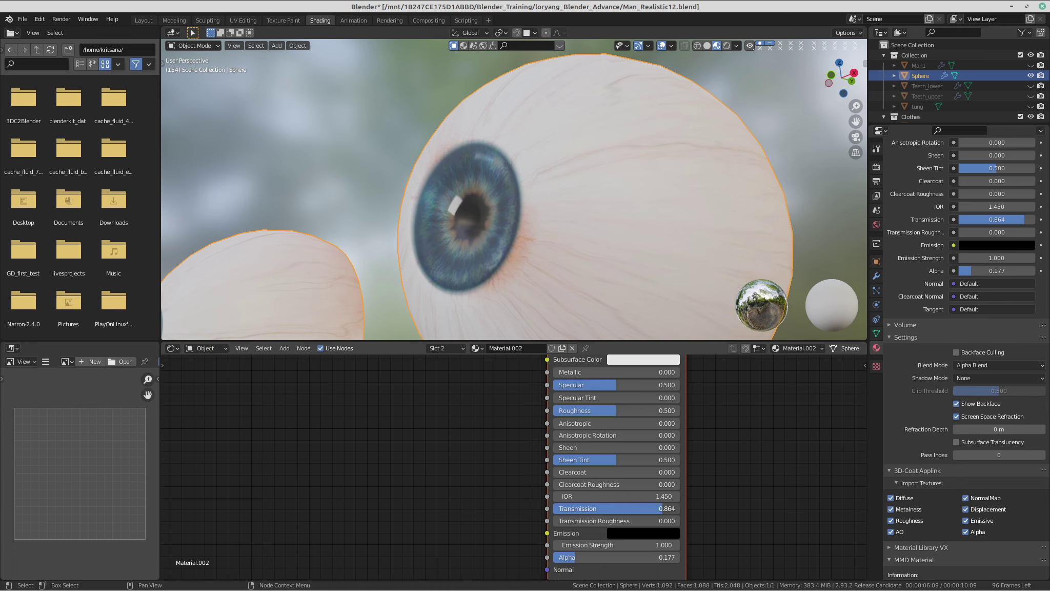
{"action": "middle_click_drag", "start_coordinate": [700, 510], "coordinate": [710, 463]}
{"action": "left_click_drag", "start_coordinate": [598, 512], "coordinate": [686, 512]}
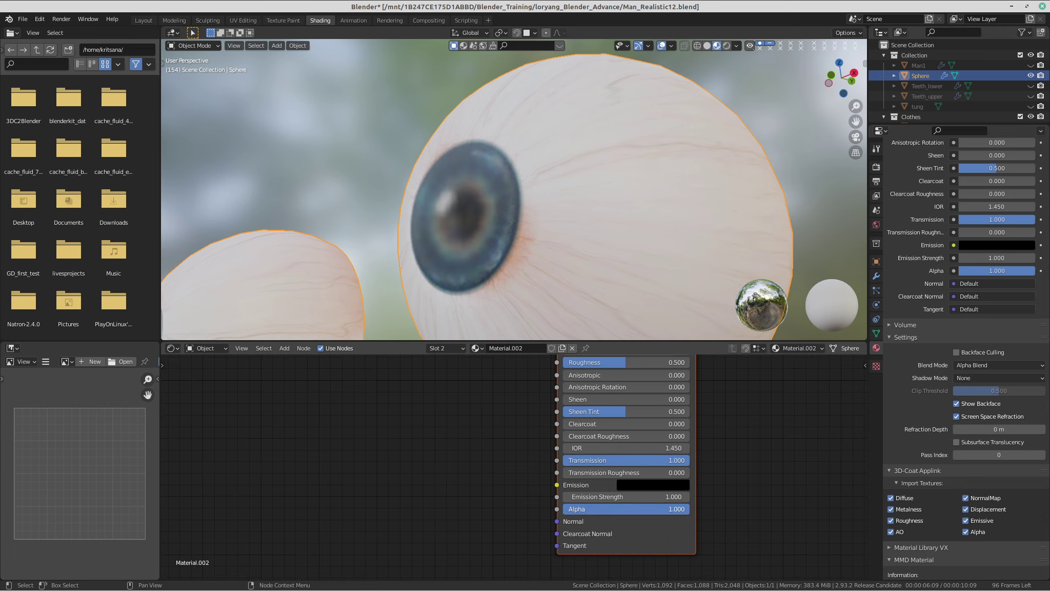
Lower the cornea material's IOR to 0.990 while checking the refraction from the front and sides of the eyeballs.
{"action": "left_click_drag", "start_coordinate": [615, 443], "coordinate": [538, 443]}
{"action": "middle_click_drag", "start_coordinate": [573, 207], "coordinate": [717, 195]}
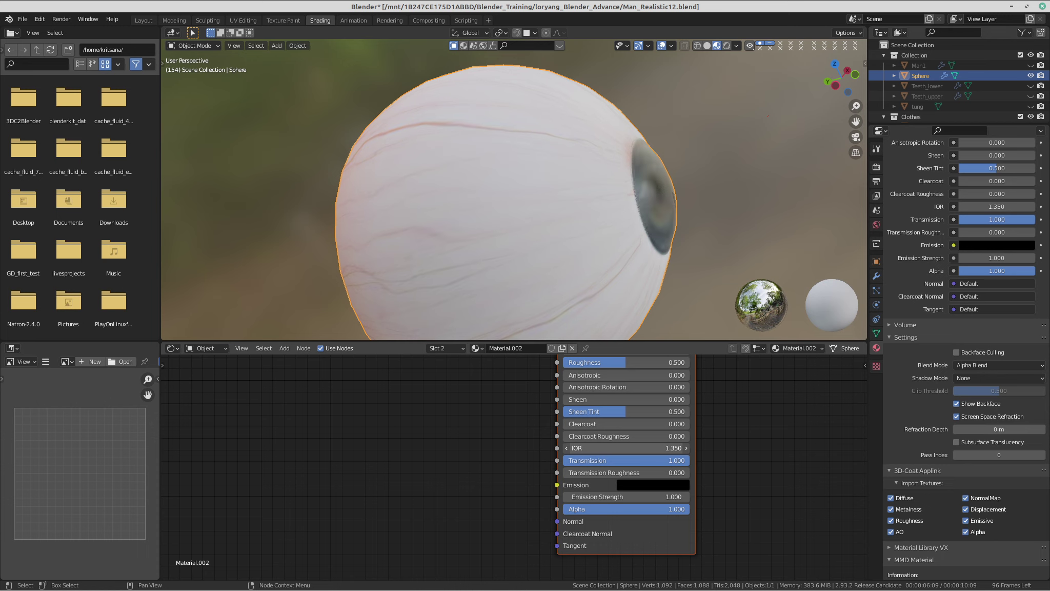
{"action": "middle_click_drag", "start_coordinate": [636, 245], "coordinate": [404, 209]}
{"action": "middle_click_drag", "start_coordinate": [407, 163], "coordinate": [563, 213]}
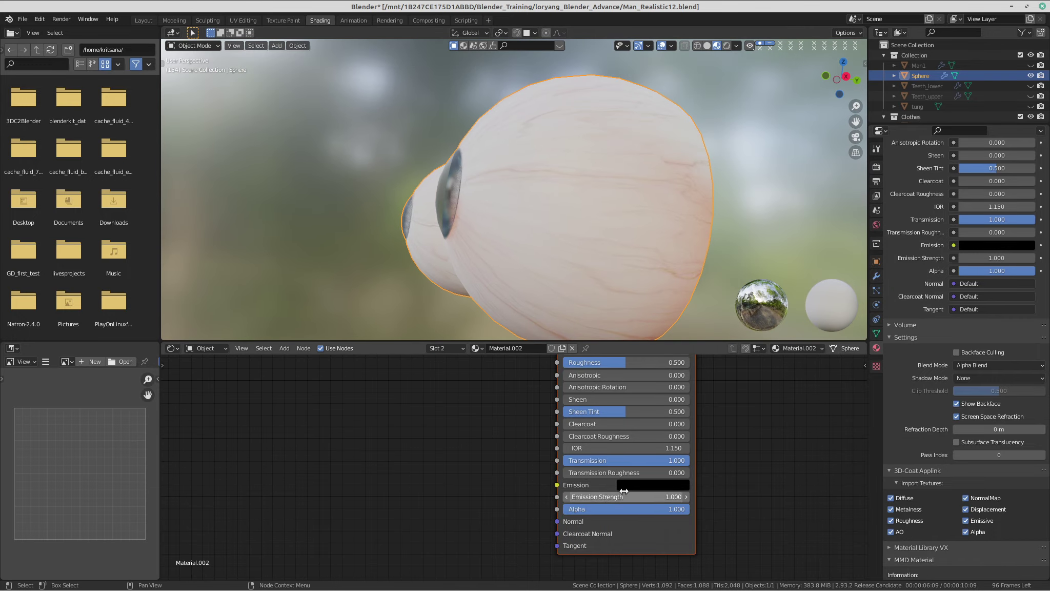
{"action": "left_click_drag", "start_coordinate": [626, 449], "coordinate": [661, 449]}
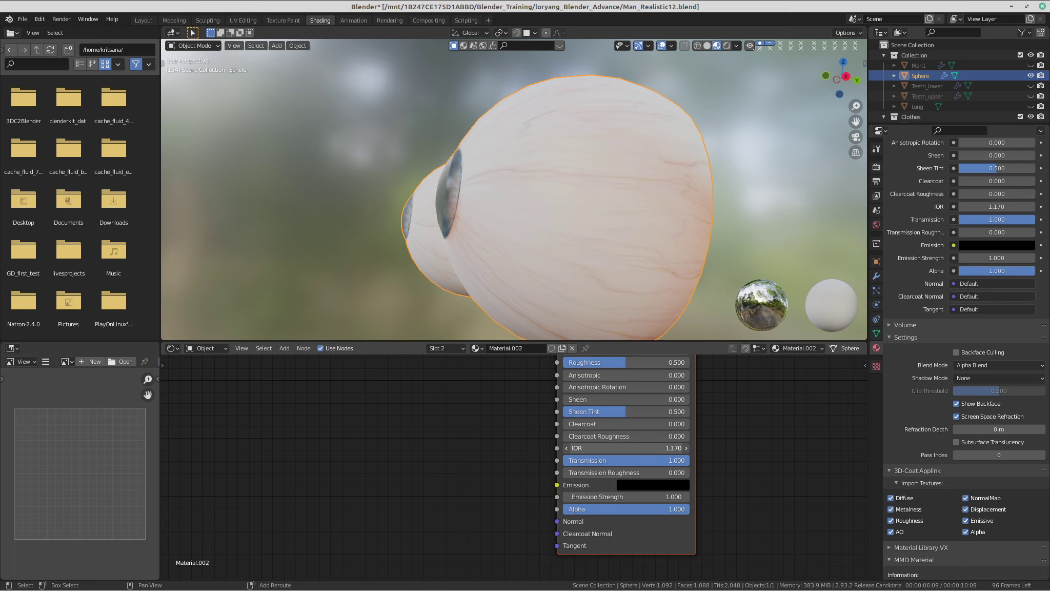
{"action": "middle_click_drag", "start_coordinate": [617, 188], "coordinate": [745, 251]}
Set Material.002's Metallic to 0.223 and its Roughness to 0.205 in the Principled BSDF node.
{"action": "scroll", "coordinate": [917, 318], "scroll_direction": "up", "scroll_amount": 10}
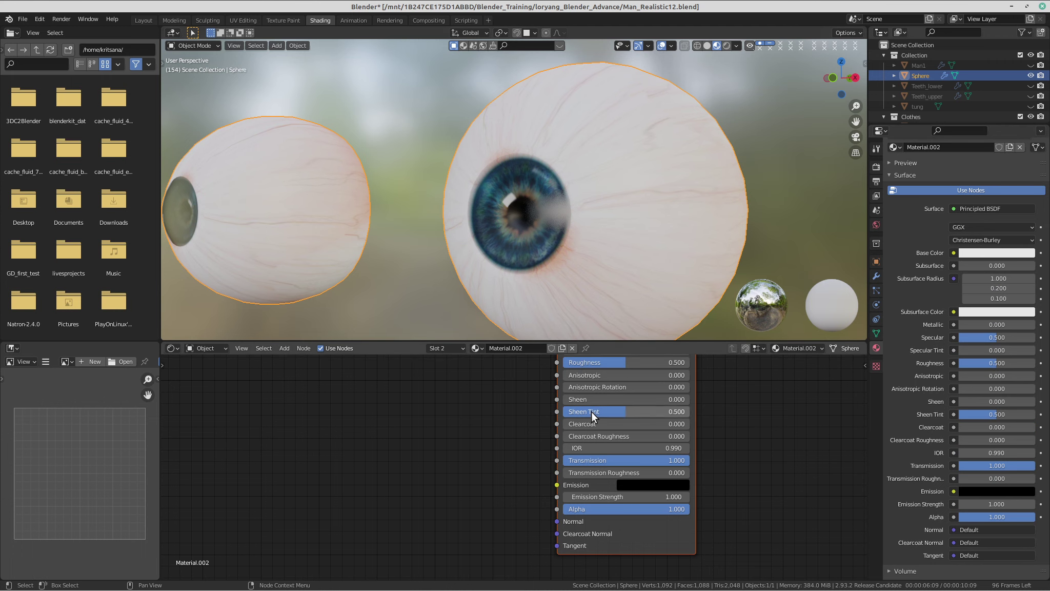
{"action": "scroll", "coordinate": [578, 415], "scroll_direction": "down", "scroll_amount": 2}
{"action": "middle_click_drag", "start_coordinate": [598, 410], "coordinate": [579, 486]}
{"action": "scroll", "coordinate": [580, 484], "scroll_direction": "up", "scroll_amount": 6}
{"action": "middle_click_drag", "start_coordinate": [588, 428], "coordinate": [582, 450]}
{"action": "left_click_drag", "start_coordinate": [583, 416], "coordinate": [620, 416]}
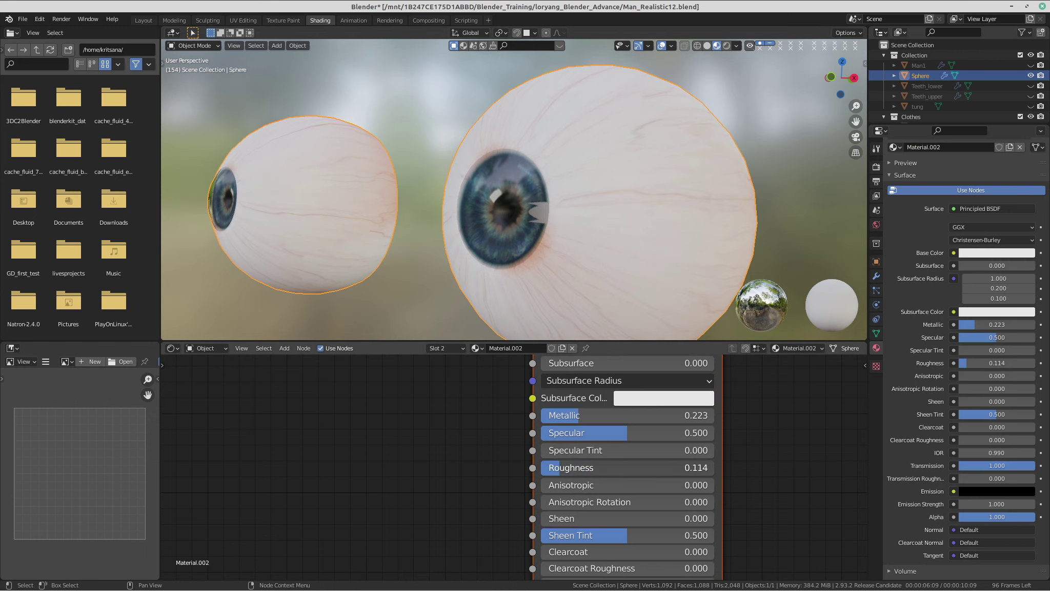
{"action": "middle_click_drag", "start_coordinate": [492, 174], "coordinate": [848, 287]}
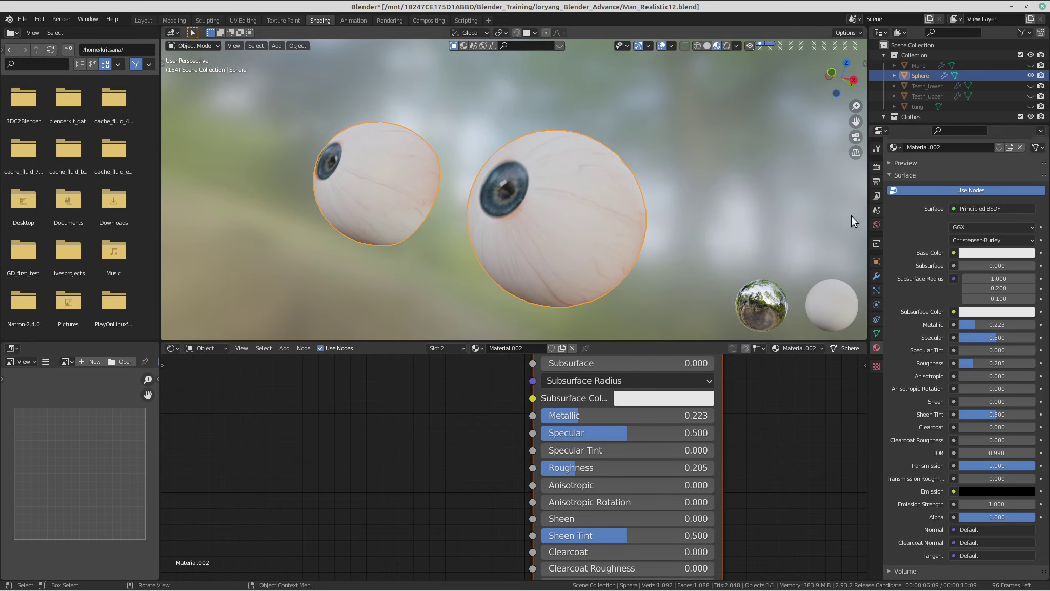
Select Material.001 of the eyeball and set its Metallic to 0.247 and Roughness to 0.227.
{"action": "scroll", "coordinate": [955, 296], "scroll_direction": "up", "scroll_amount": 2}
{"action": "scroll", "coordinate": [955, 295], "scroll_direction": "up", "scroll_amount": 2}
{"action": "left_click", "coordinate": [929, 167]}
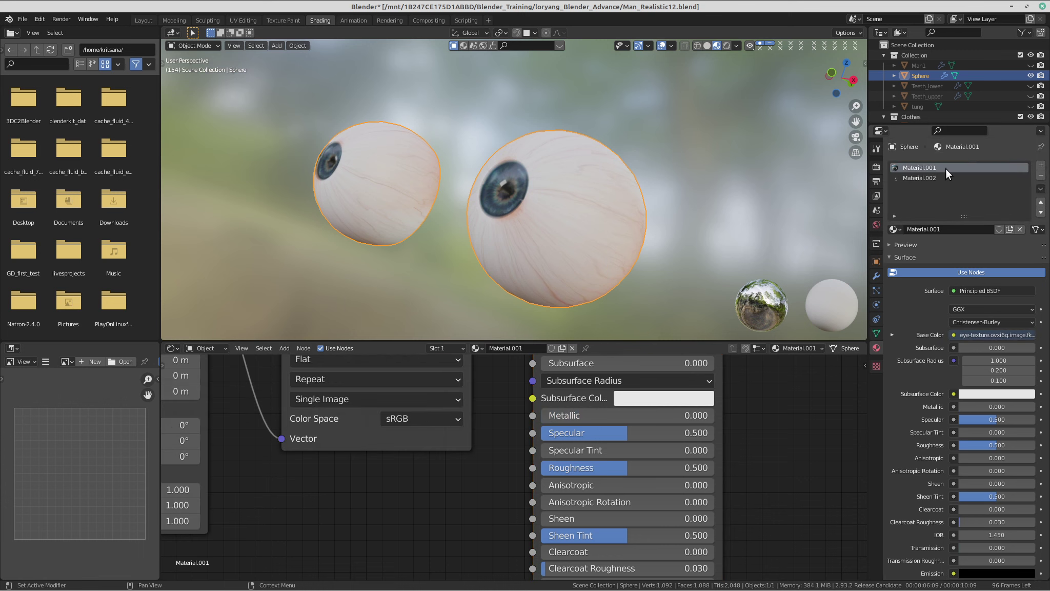
{"action": "scroll", "coordinate": [891, 391], "scroll_direction": "down", "scroll_amount": 3}
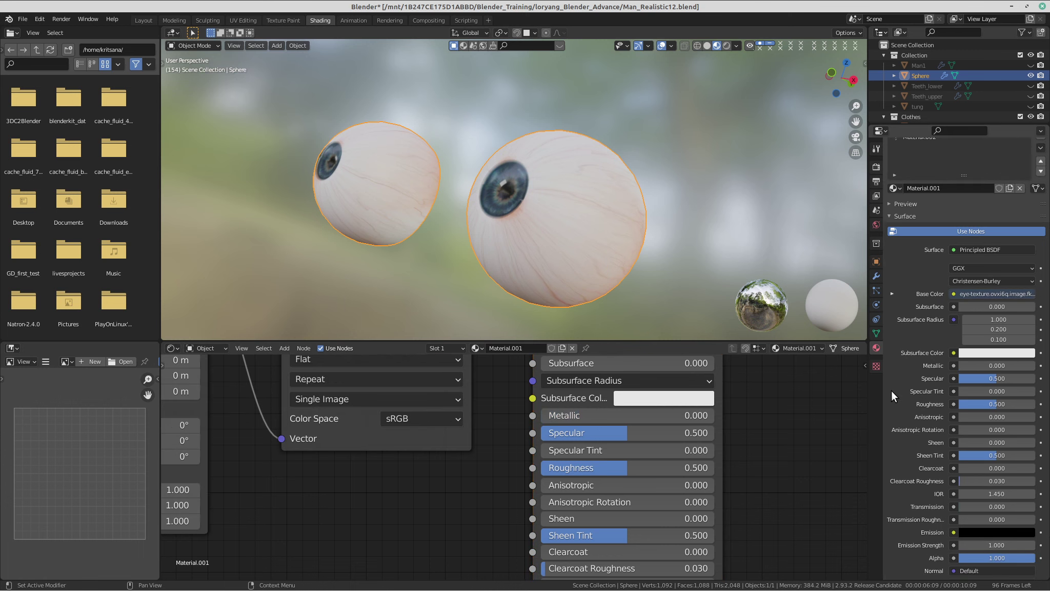
{"action": "mouse_move", "coordinate": [985, 344]}
{"action": "left_mouse_down"}
{"action": "mouse_move", "coordinate": [1015, 345]}
{"action": "mouse_move", "coordinate": [1003, 345]}
{"action": "left_mouse_up"}
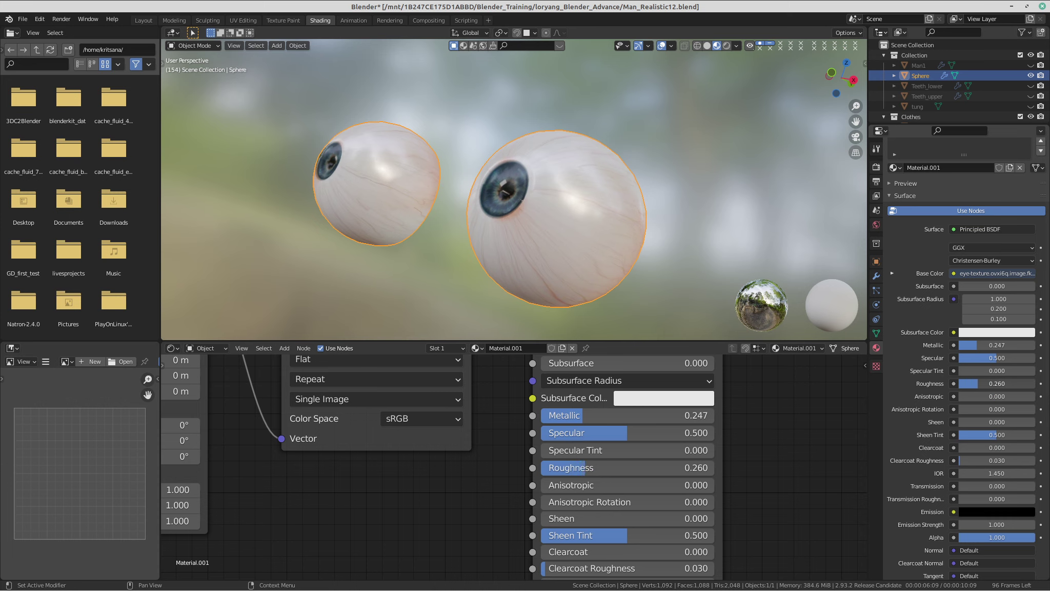
{"action": "middle_click_drag", "start_coordinate": [573, 249], "coordinate": [541, 241]}
Check the front of the eyeball in Rendered shading and return to Material Preview.
{"action": "left_click", "coordinate": [727, 47]}
{"action": "mouse_move", "coordinate": [666, 102]}
{"action": "middle_mouse_down"}
{"action": "mouse_move", "coordinate": [498, 179]}
{"action": "mouse_move", "coordinate": [598, 198]}
{"action": "mouse_move", "coordinate": [582, 151]}
{"action": "mouse_move", "coordinate": [595, 168]}
{"action": "middle_mouse_up"}
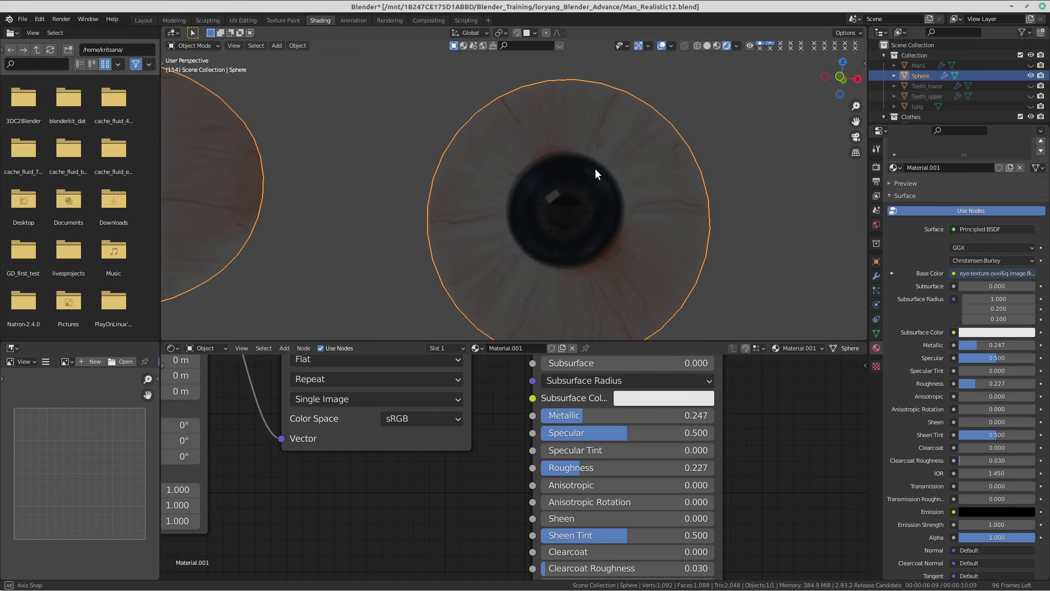
{"action": "left_click", "coordinate": [716, 46]}
Test Scene Lights and Scene World in the preview, switch both off again, and choose the city environment for lighting.
{"action": "left_click", "coordinate": [735, 47]}
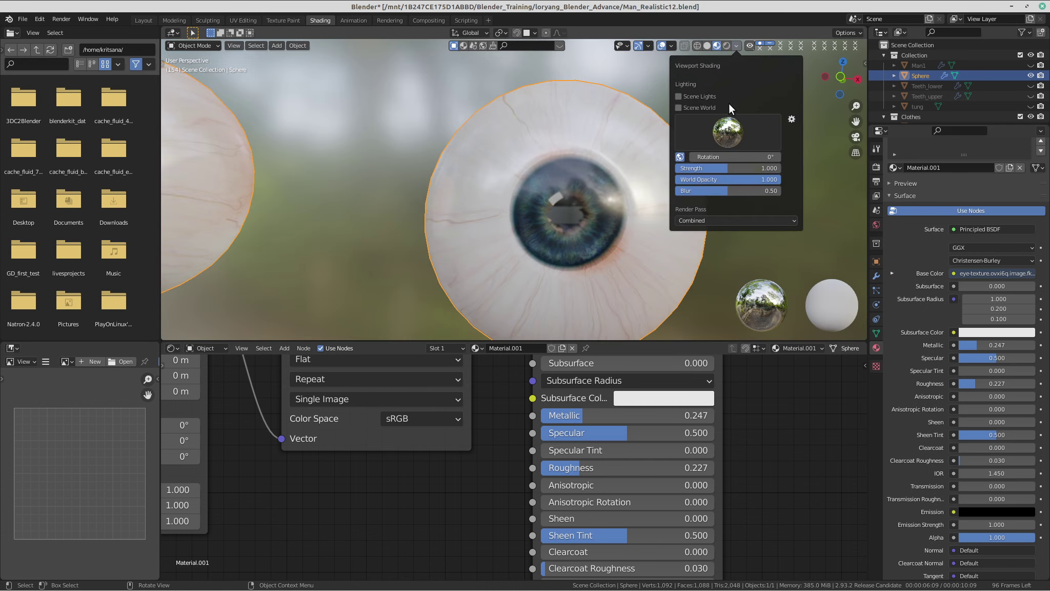
{"action": "left_click", "coordinate": [696, 95]}
{"action": "left_click", "coordinate": [695, 106]}
{"action": "left_click", "coordinate": [695, 107]}
{"action": "left_click", "coordinate": [696, 96]}
{"action": "left_click", "coordinate": [729, 133]}
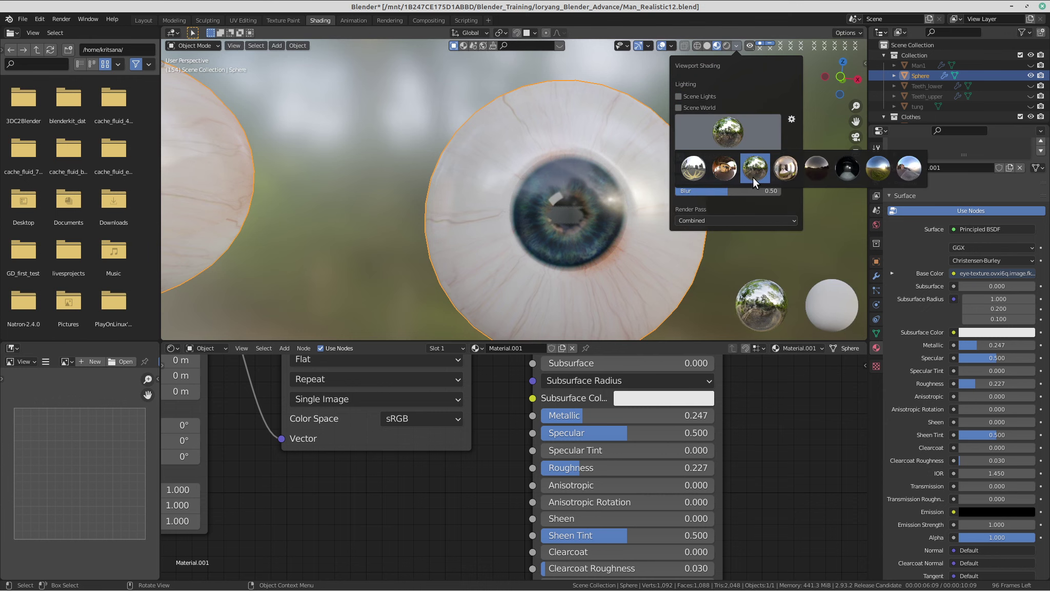
{"action": "left_click", "coordinate": [696, 174]}
{"action": "mouse_move", "coordinate": [575, 222]}
{"action": "middle_mouse_down"}
{"action": "mouse_move", "coordinate": [526, 223]}
{"action": "mouse_move", "coordinate": [563, 181]}
{"action": "mouse_move", "coordinate": [579, 191]}
{"action": "mouse_move", "coordinate": [569, 226]}
{"action": "middle_mouse_up"}
{"action": "scroll", "coordinate": [527, 221], "scroll_direction": "up", "scroll_amount": 2}
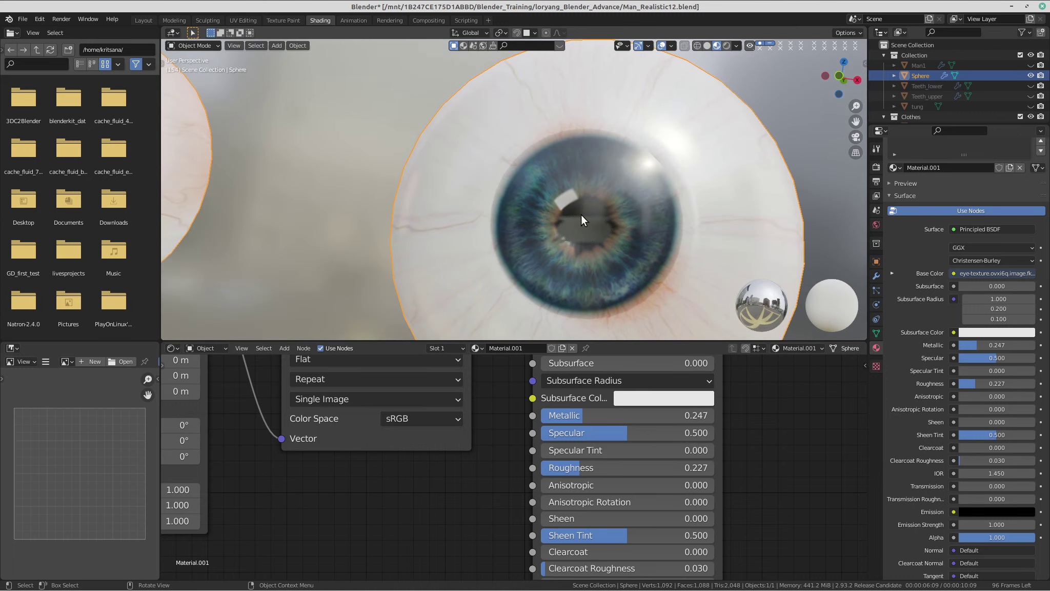
{"action": "key", "text": "Tab"}
{"action": "middle_click_drag", "start_coordinate": [656, 227], "coordinate": [571, 210]}
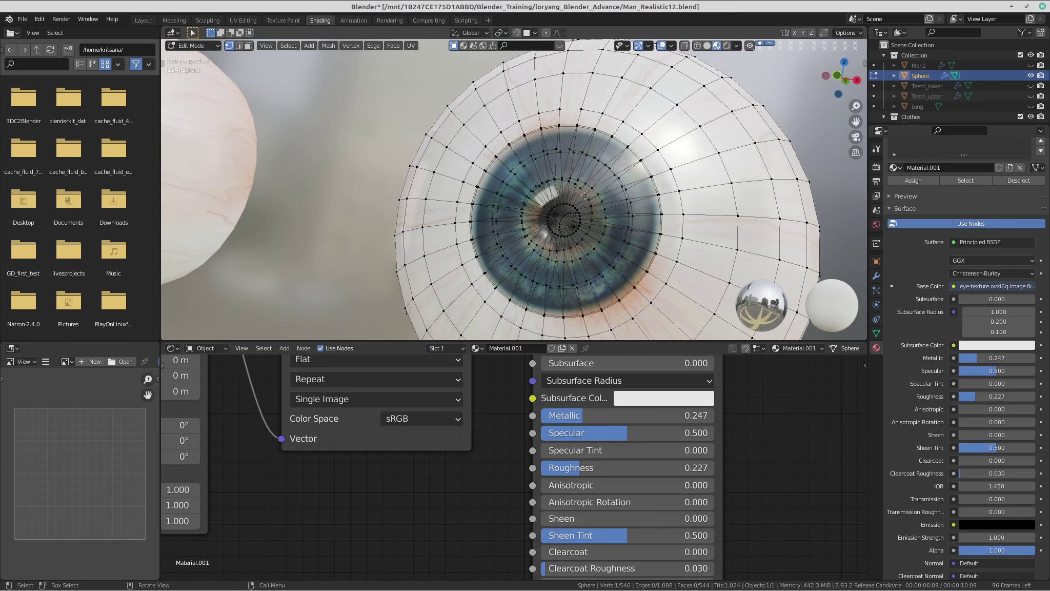
{"action": "key", "text": "ctrl+l"}
{"action": "middle_click_drag", "start_coordinate": [594, 150], "coordinate": [548, 164]}
{"action": "key", "text": "g"}
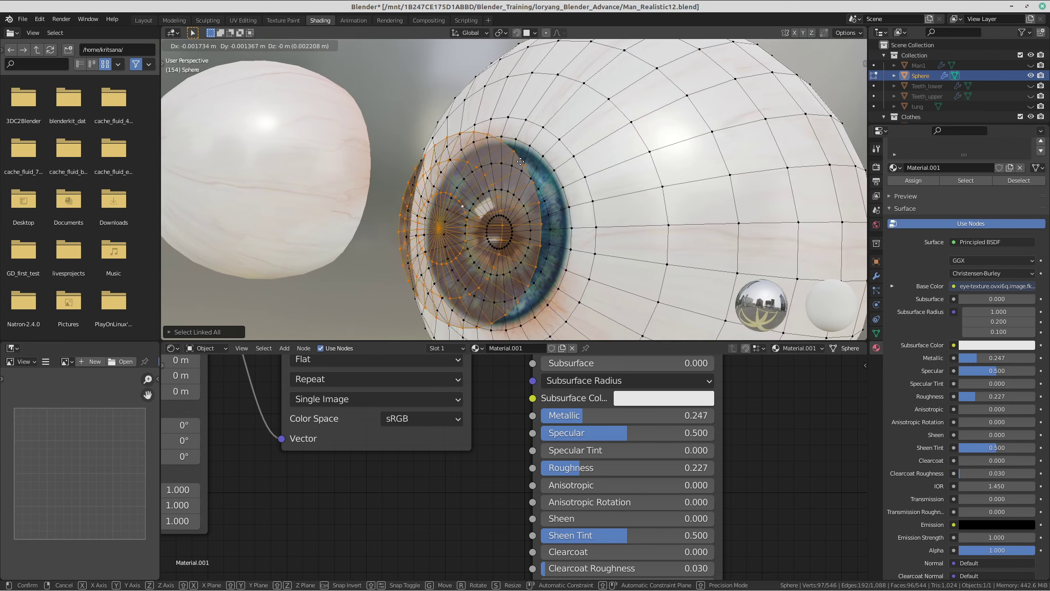
{"action": "right_click", "coordinate": [552, 171]}
{"action": "middle_click_drag", "start_coordinate": [551, 170], "coordinate": [659, 208]}
{"action": "key", "text": "Tab"}
{"action": "scroll", "coordinate": [580, 202], "scroll_direction": "down", "scroll_amount": 4}
{"action": "scroll", "coordinate": [637, 208], "scroll_direction": "up", "scroll_amount": 2}
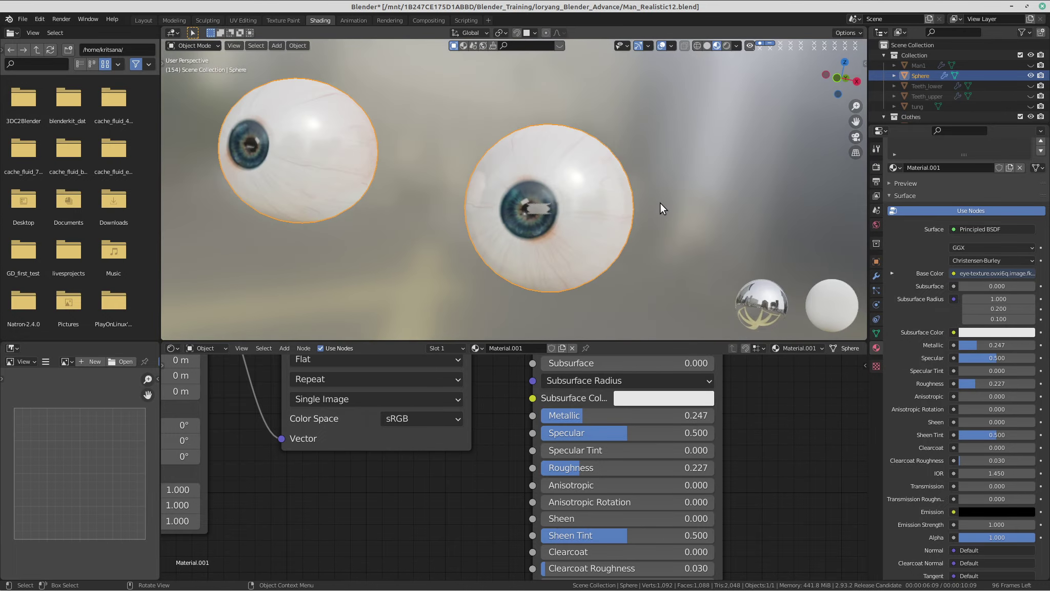
Leave the isolated view of the eyeballs to show the whole head, and deselect everything.
{"action": "key", "text": "KP_Divide"}
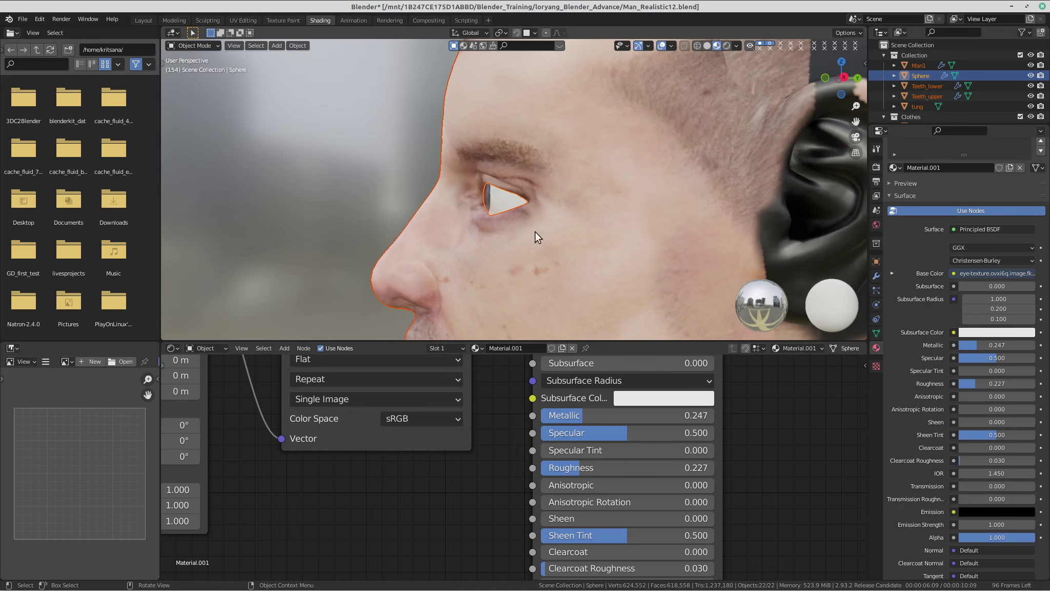
{"action": "middle_click_drag", "start_coordinate": [475, 226], "coordinate": [510, 197]}
{"action": "key", "text": "alt+a"}
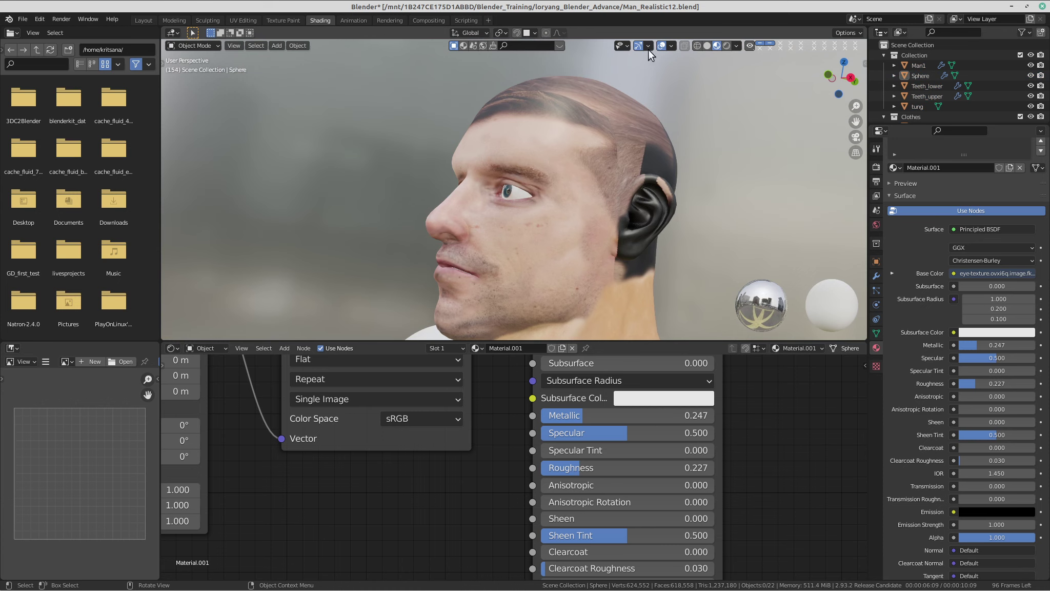
Compare the face in Rendered and Solid shading, then return to Material Preview and inspect the eye.
{"action": "left_click", "coordinate": [726, 45]}
{"action": "middle_click_drag", "start_coordinate": [677, 123], "coordinate": [635, 192]}
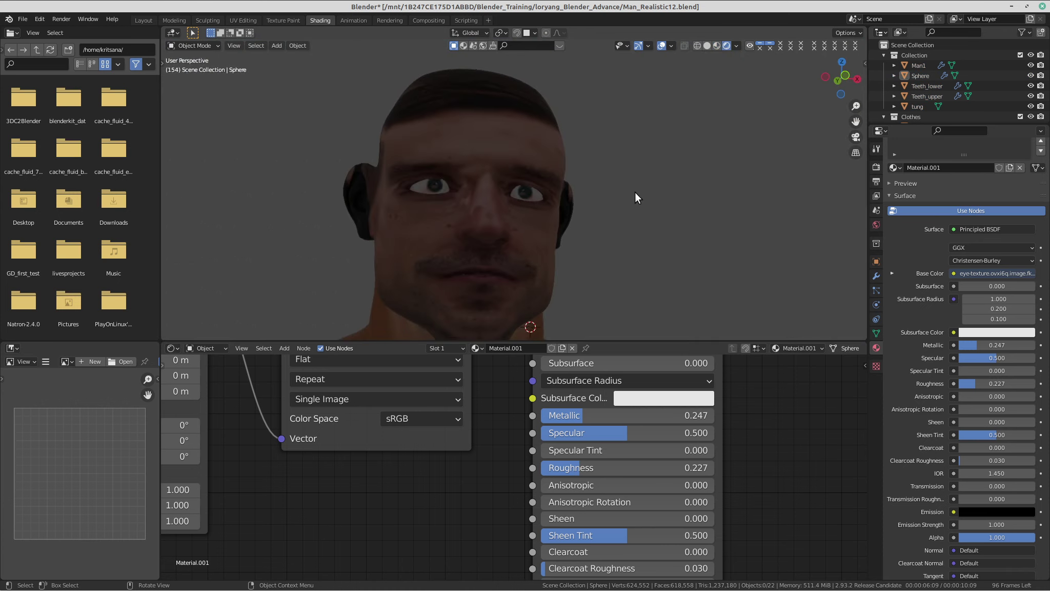
{"action": "scroll", "coordinate": [635, 191], "scroll_direction": "up", "scroll_amount": 3}
{"action": "left_click", "coordinate": [707, 45]}
{"action": "middle_click_drag", "start_coordinate": [623, 98], "coordinate": [526, 141]}
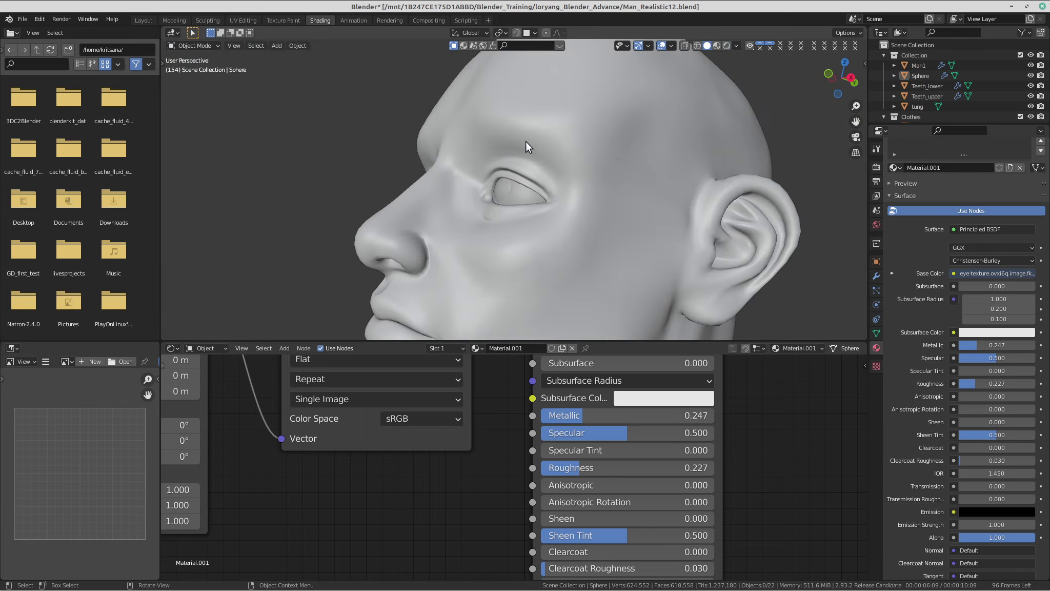
{"action": "left_click", "coordinate": [716, 46]}
{"action": "mouse_move", "coordinate": [667, 93]}
{"action": "middle_mouse_down"}
{"action": "mouse_move", "coordinate": [632, 109]}
{"action": "mouse_move", "coordinate": [638, 193]}
{"action": "mouse_move", "coordinate": [532, 139]}
{"action": "mouse_move", "coordinate": [489, 215]}
{"action": "middle_mouse_up"}
{"action": "scroll", "coordinate": [540, 166], "scroll_direction": "up", "scroll_amount": 6}
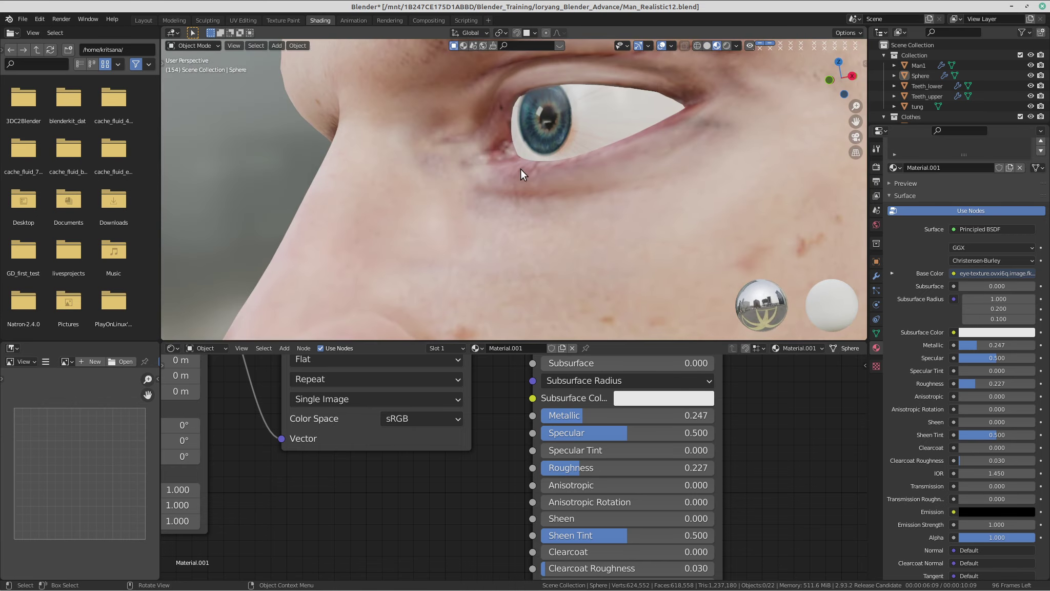
{"action": "middle_click_drag", "start_coordinate": [555, 147], "coordinate": [620, 171]}
Select the eyeball and enlarge the shader node editor to show the full Material.001 node tree.
{"action": "left_click", "coordinate": [617, 167]}
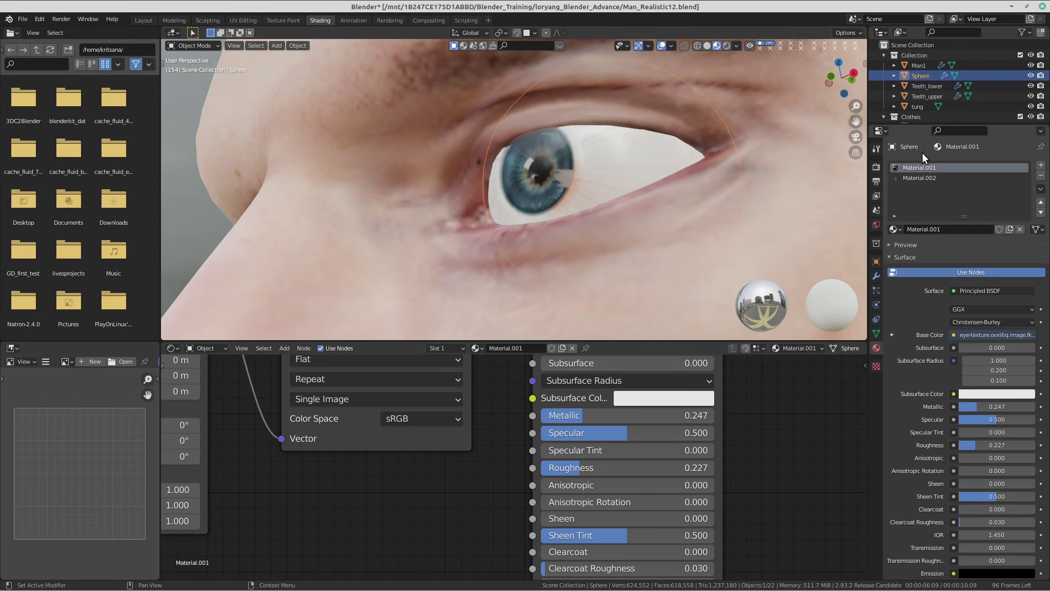
{"action": "scroll", "coordinate": [547, 445], "scroll_direction": "down", "scroll_amount": 3}
{"action": "scroll", "coordinate": [518, 427], "scroll_direction": "down", "scroll_amount": 3}
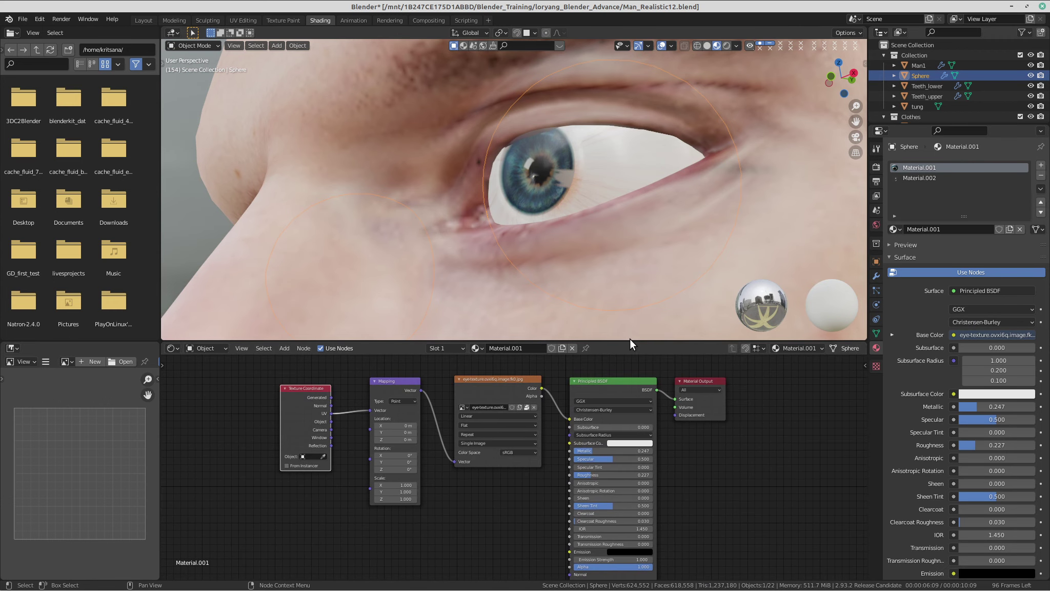
{"action": "left_click_drag", "start_coordinate": [630, 342], "coordinate": [629, 213]}
Examine the iris and the cornea reflections up close from several angles alongside the eyeball's material nodes.
{"action": "scroll", "coordinate": [618, 101], "scroll_direction": "up", "scroll_amount": 2}
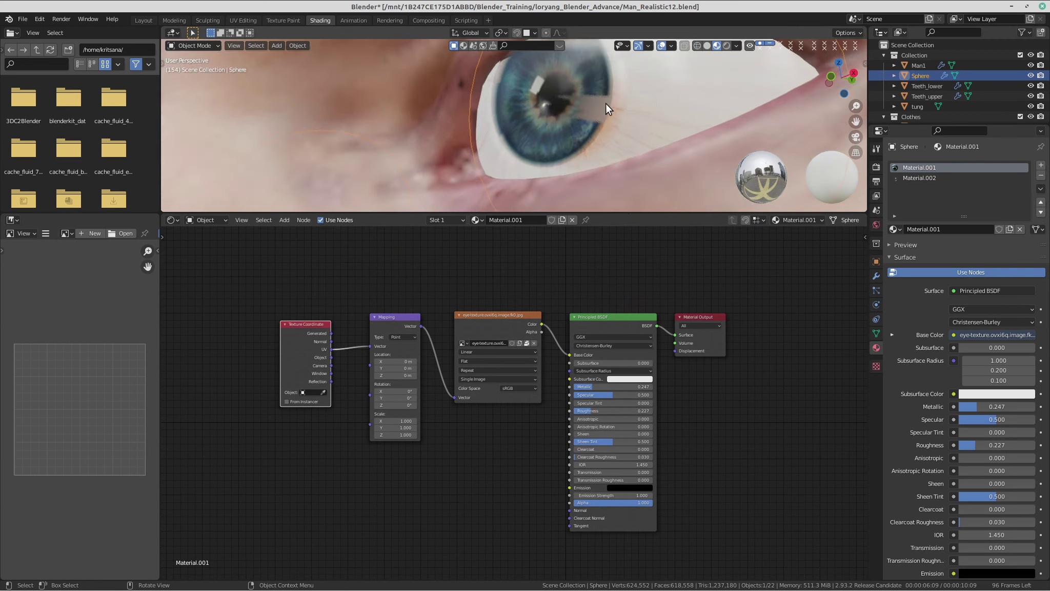
{"action": "scroll", "coordinate": [599, 106], "scroll_direction": "up", "scroll_amount": 2}
{"action": "scroll", "coordinate": [497, 384], "scroll_direction": "up", "scroll_amount": 1}
{"action": "scroll", "coordinate": [499, 325], "scroll_direction": "down", "scroll_amount": 1}
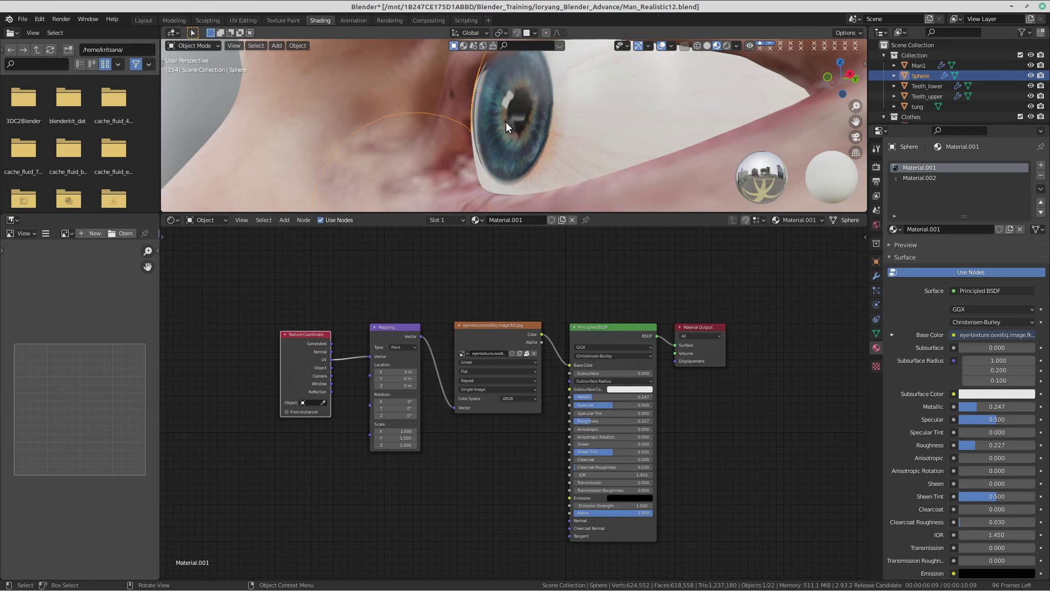
{"action": "scroll", "coordinate": [452, 409], "scroll_direction": "up", "scroll_amount": 1}
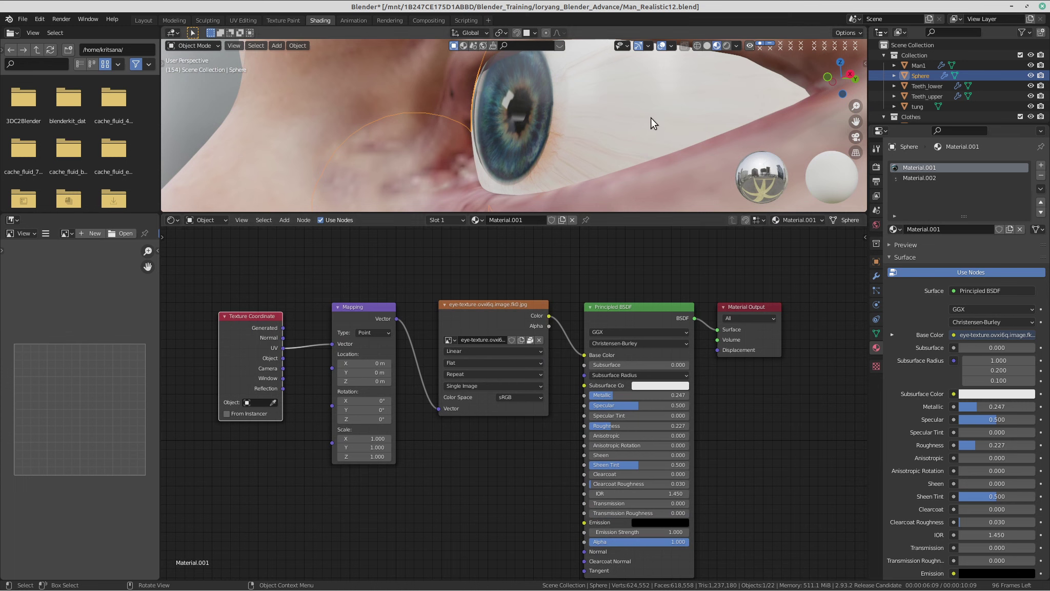
{"action": "scroll", "coordinate": [587, 110], "scroll_direction": "down", "scroll_amount": 1}
{"action": "middle_click_drag", "start_coordinate": [587, 110], "coordinate": [612, 119]}
{"action": "middle_click_drag", "start_coordinate": [612, 118], "coordinate": [620, 119]}
{"action": "scroll", "coordinate": [519, 392], "scroll_direction": "up", "scroll_amount": 1}
{"action": "middle_click_drag", "start_coordinate": [576, 453], "coordinate": [590, 392]}
{"action": "scroll", "coordinate": [516, 380], "scroll_direction": "down", "scroll_amount": 1}
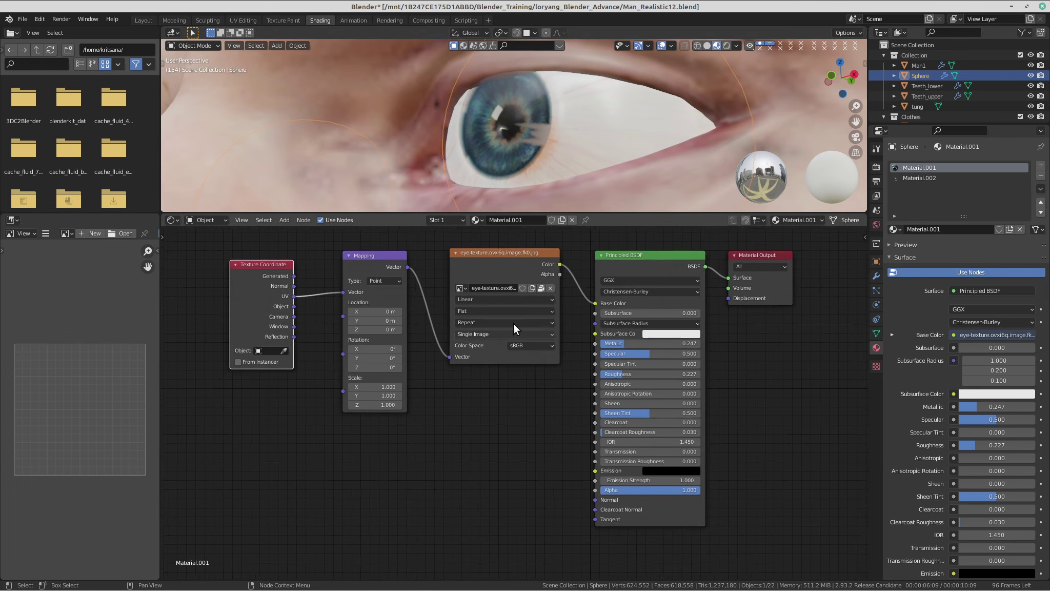
Move the Texture Coordinate, Mapping and eye image texture nodes away from the Principled BSDF to make room.
{"action": "middle_click_drag", "start_coordinate": [517, 339], "coordinate": [526, 385]}
{"action": "left_click_drag", "start_coordinate": [212, 274], "coordinate": [406, 425]}
{"action": "left_click", "coordinate": [557, 454]}
{"action": "scroll", "coordinate": [494, 435], "scroll_direction": "up", "scroll_amount": 3}
{"action": "middle_click_drag", "start_coordinate": [495, 434], "coordinate": [494, 339]}
{"action": "scroll", "coordinate": [479, 348], "scroll_direction": "down", "scroll_amount": 1}
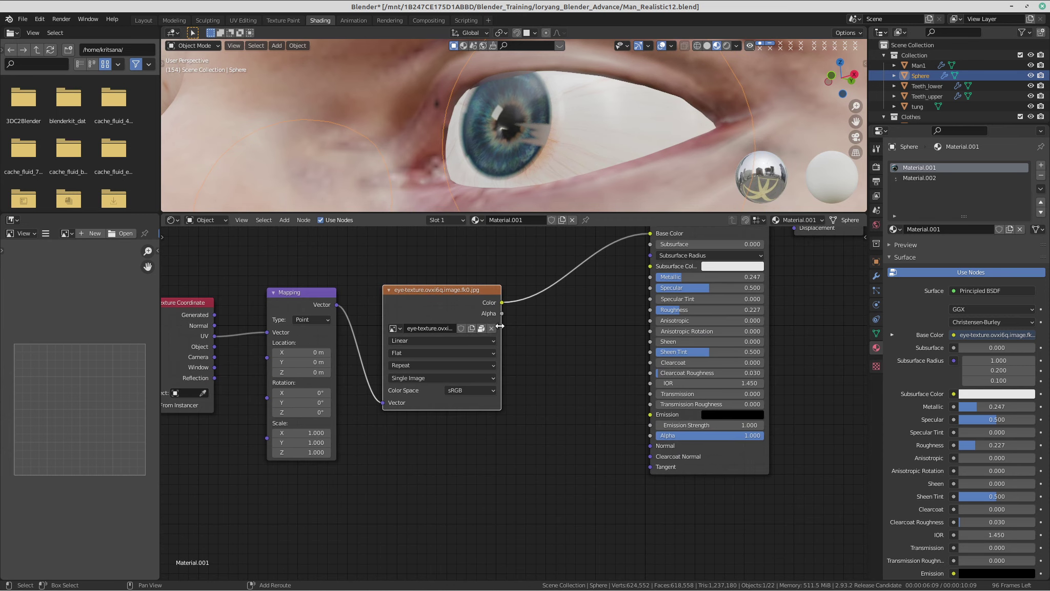
{"action": "left_click_drag", "start_coordinate": [546, 387], "coordinate": [546, 387]}
Add a Bump node between the eye image texture and the Principled BSDF.
{"action": "key", "text": "shift+a"}
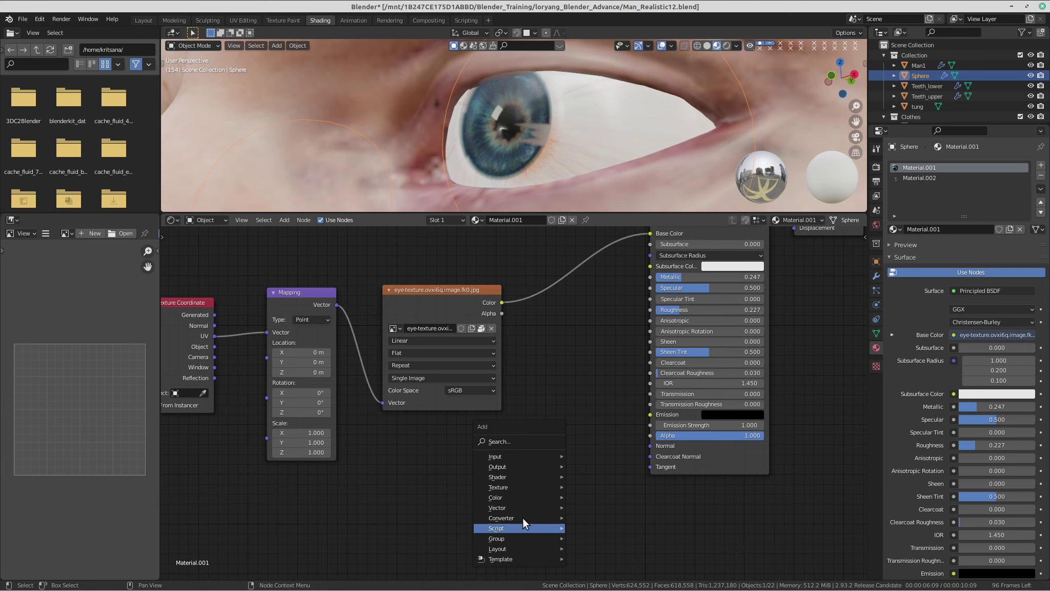
{"action": "mouse_move", "coordinate": [518, 508]}
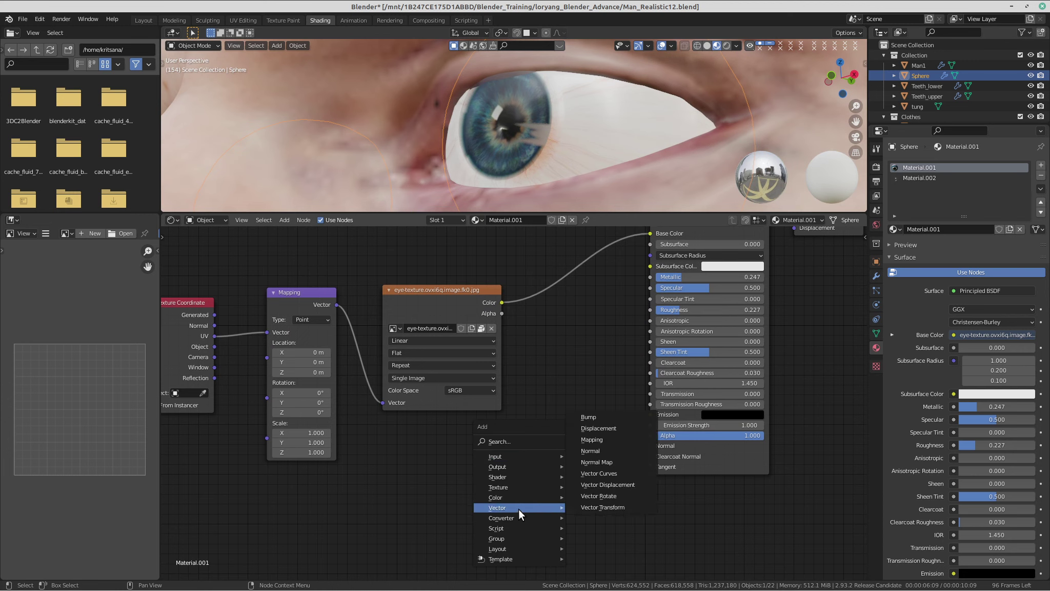
{"action": "left_click", "coordinate": [617, 417]}
{"action": "left_click", "coordinate": [540, 439]}
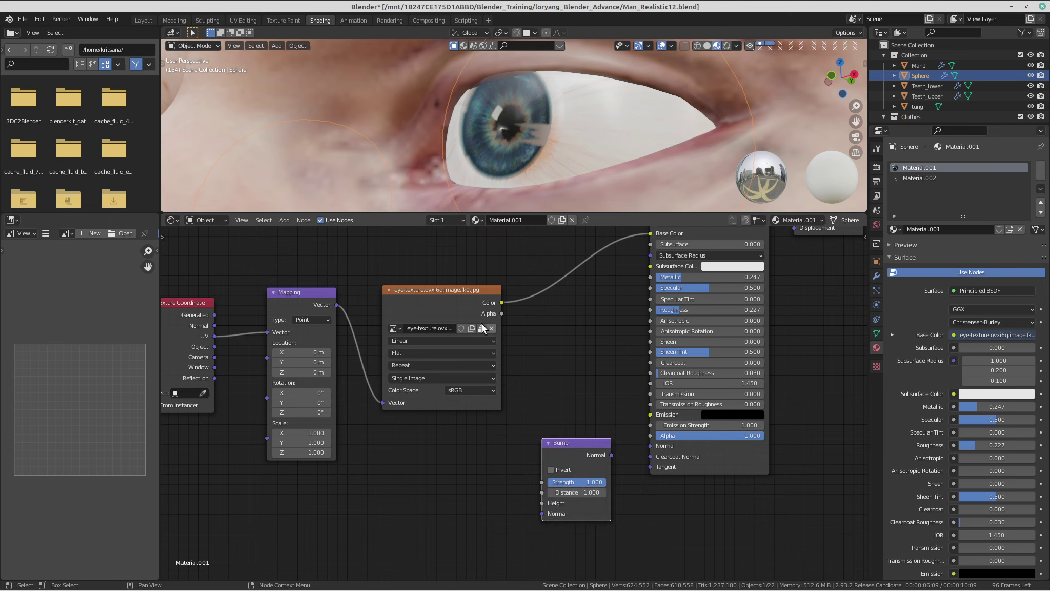
Space the texture nodes farther from the Bump node and shift the Bump node slightly toward them.
{"action": "scroll", "coordinate": [333, 280], "scroll_direction": "down", "scroll_amount": 2}
{"action": "middle_click_drag", "start_coordinate": [333, 281], "coordinate": [394, 307]}
{"action": "left_click_drag", "start_coordinate": [199, 259], "coordinate": [463, 347]}
{"action": "key", "text": "g"}
{"action": "left_click", "coordinate": [388, 377]}
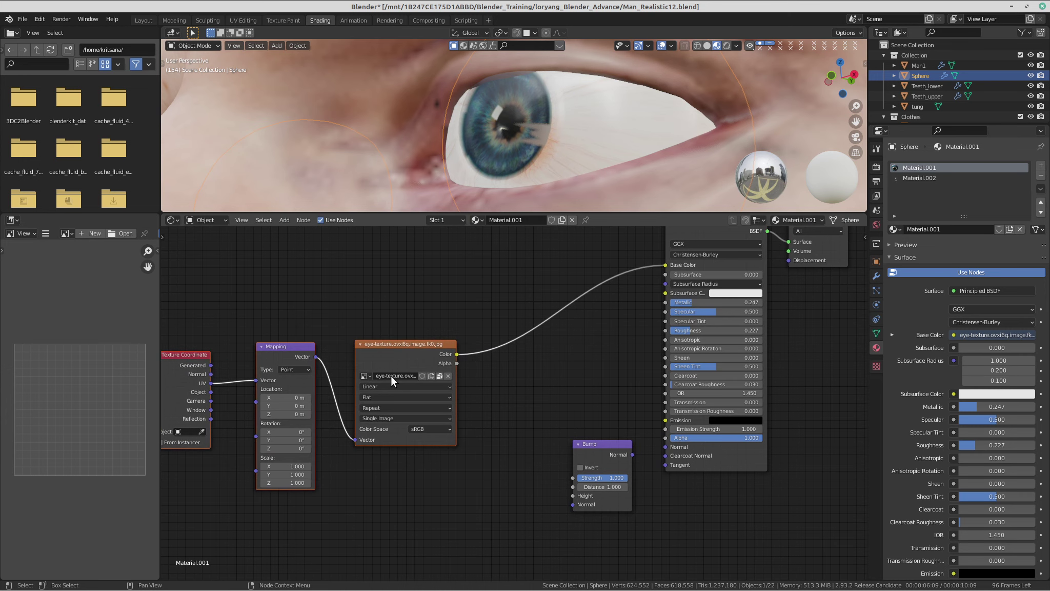
{"action": "scroll", "coordinate": [507, 417], "scroll_direction": "up", "scroll_amount": 4}
{"action": "middle_click_drag", "start_coordinate": [494, 444], "coordinate": [472, 401]}
{"action": "left_click_drag", "start_coordinate": [589, 424], "coordinate": [552, 435]}
Add a Displacement node and arrange it below the Bump node, beside the Principled BSDF.
{"action": "key", "text": "shift+a"}
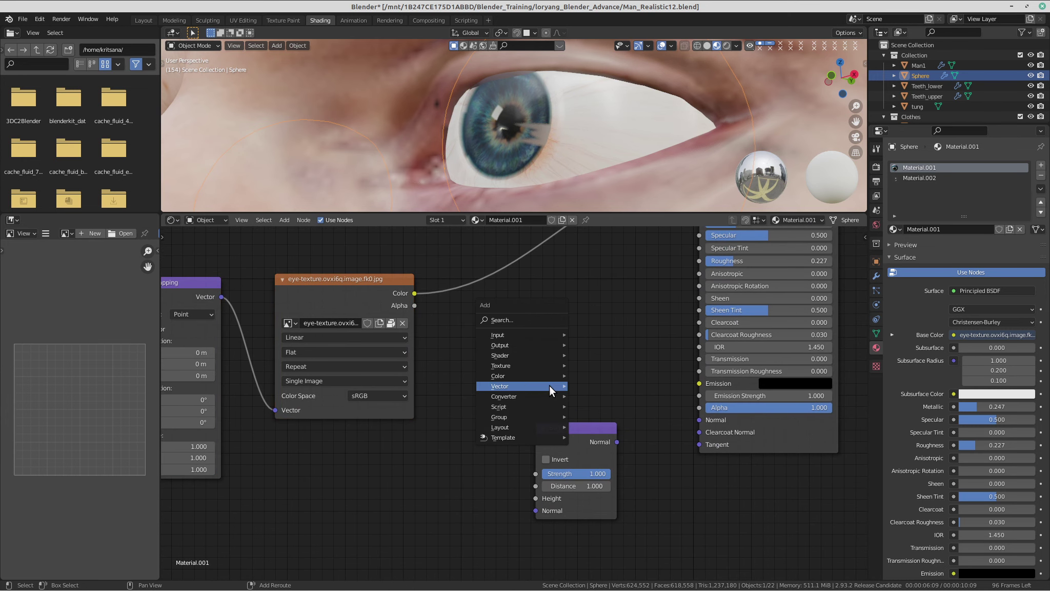
{"action": "mouse_move", "coordinate": [550, 385]}
{"action": "left_click", "coordinate": [601, 396]}
{"action": "left_click", "coordinate": [610, 349]}
{"action": "key", "text": "g"}
{"action": "left_click", "coordinate": [547, 347]}
{"action": "left_click_drag", "start_coordinate": [547, 450], "coordinate": [464, 467]}
{"action": "left_click_drag", "start_coordinate": [554, 327], "coordinate": [607, 525]}
{"action": "middle_click_drag", "start_coordinate": [608, 526], "coordinate": [641, 474]}
{"action": "left_click_drag", "start_coordinate": [505, 438], "coordinate": [590, 376]}
{"action": "key", "text": "shift+a"}
{"action": "mouse_move", "coordinate": [553, 428]}
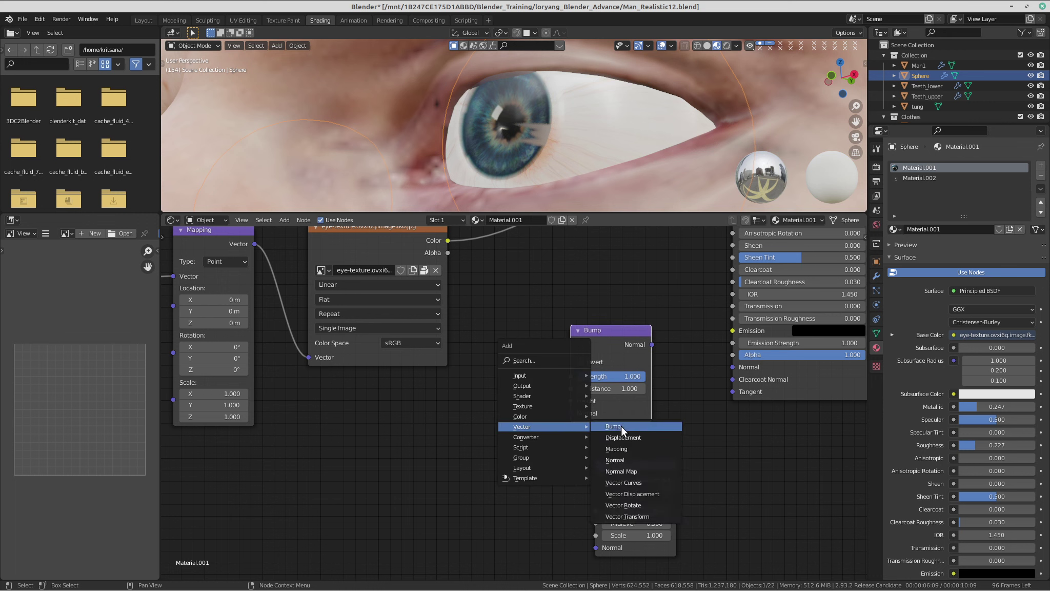
{"action": "left_click", "coordinate": [704, 405]}
Connect the eye texture's Color to the Bump node's Height and the Bump's Normal to the Principled BSDF's Normal.
{"action": "middle_click_drag", "start_coordinate": [436, 269], "coordinate": [430, 295]}
{"action": "left_click_drag", "start_coordinate": [442, 266], "coordinate": [567, 425]}
{"action": "scroll", "coordinate": [591, 413], "scroll_direction": "up", "scroll_amount": 1}
{"action": "left_click_drag", "start_coordinate": [617, 357], "coordinate": [718, 383]}
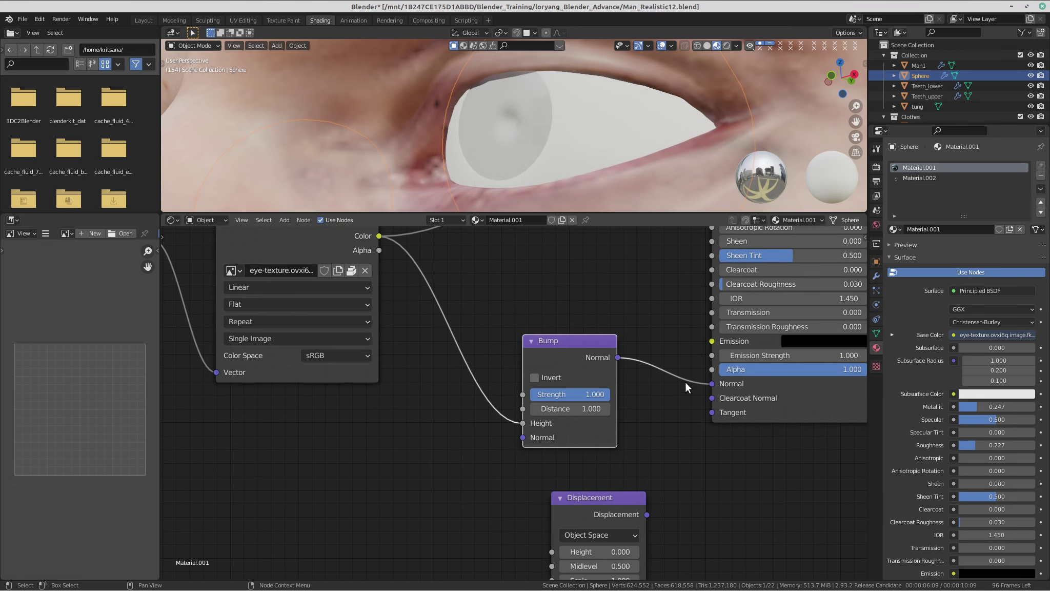
Lower the Bump node's Strength to 0.075, judging the relief on the iris and eye white.
{"action": "middle_click_drag", "start_coordinate": [637, 174], "coordinate": [568, 131]}
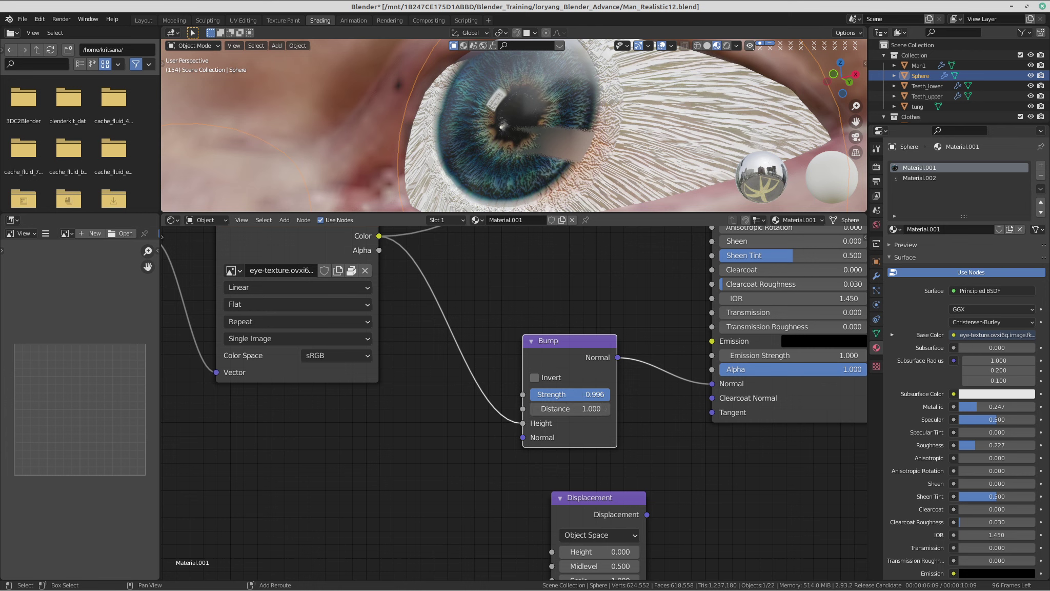
{"action": "left_click_drag", "start_coordinate": [589, 390], "coordinate": [513, 390]}
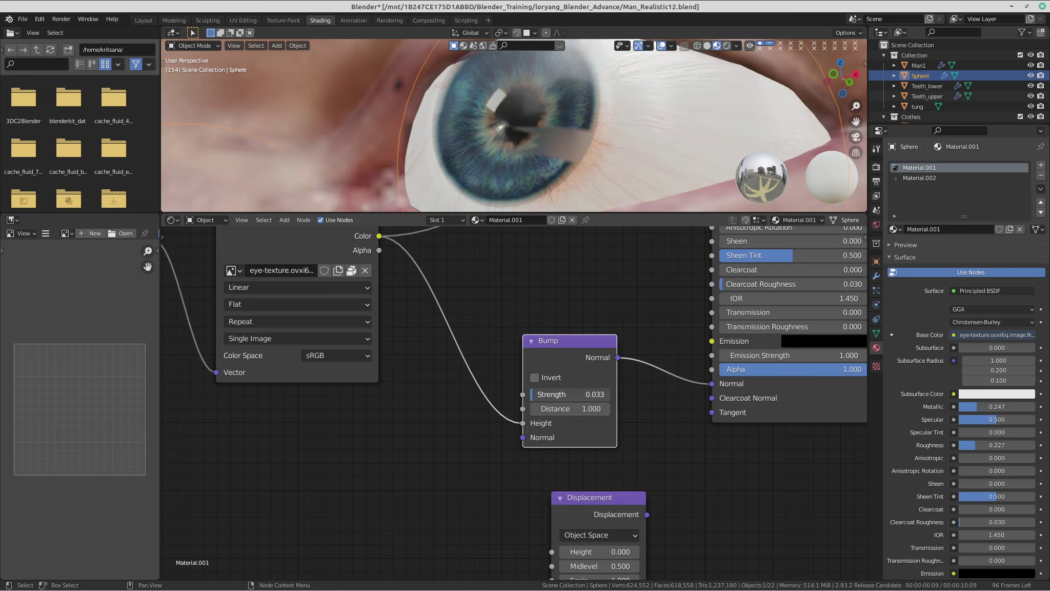
{"action": "scroll", "coordinate": [544, 131], "scroll_direction": "down", "scroll_amount": 2}
{"action": "middle_click_drag", "start_coordinate": [573, 144], "coordinate": [529, 116]}
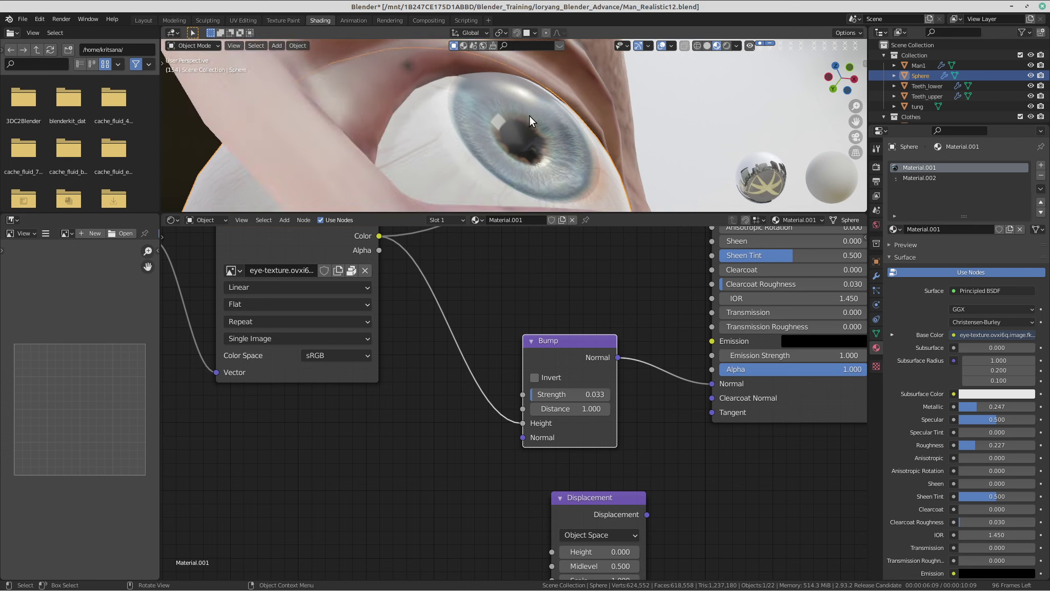
{"action": "scroll", "coordinate": [529, 116], "scroll_direction": "up", "scroll_amount": 2}
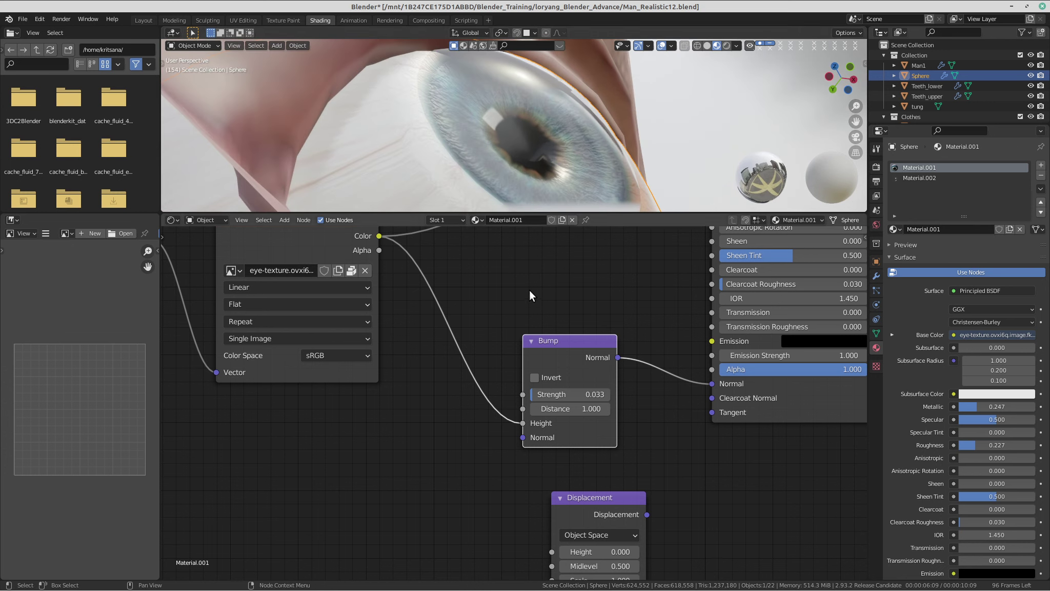
{"action": "left_click_drag", "start_coordinate": [562, 398], "coordinate": [590, 399]}
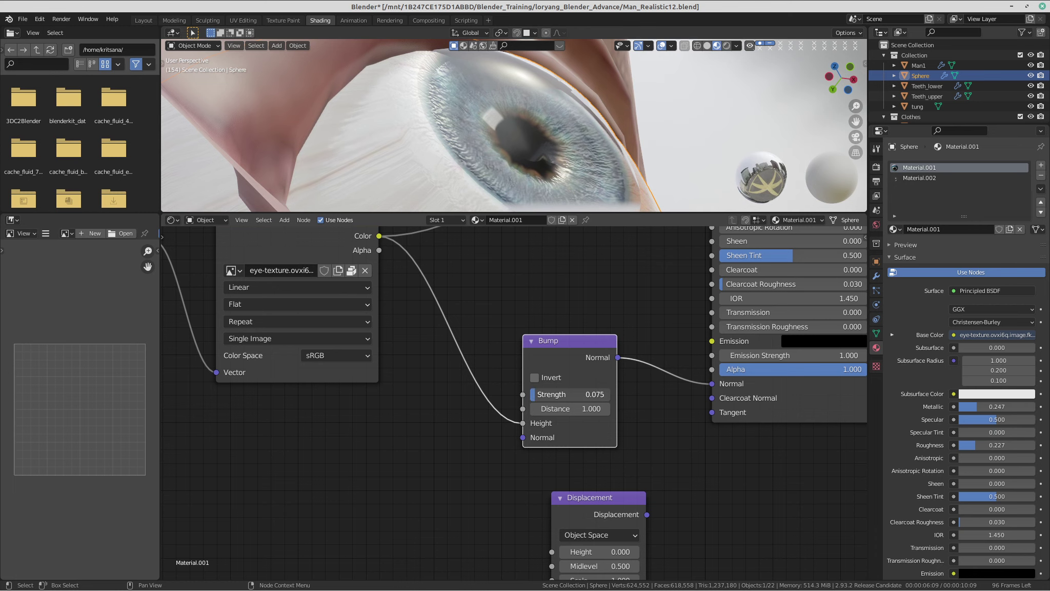
Deselect the eyeball and check both eyes within the face in Material Preview.
{"action": "middle_click_drag", "start_coordinate": [516, 157], "coordinate": [585, 125]}
{"action": "scroll", "coordinate": [554, 159], "scroll_direction": "down", "scroll_amount": 3}
{"action": "left_click", "coordinate": [651, 116]}
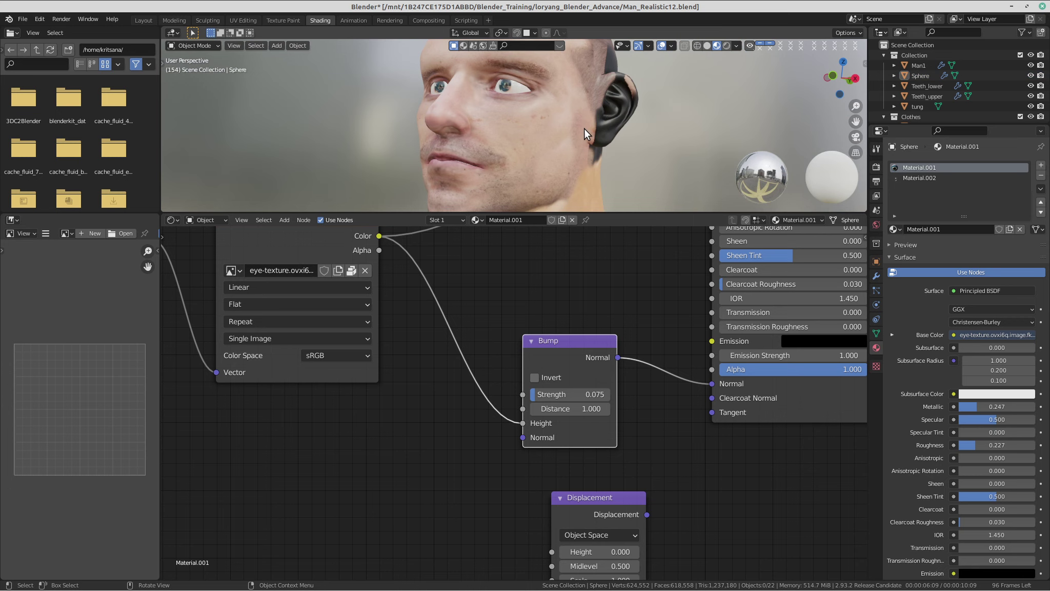
{"action": "middle_click_drag", "start_coordinate": [538, 92], "coordinate": [541, 131]}
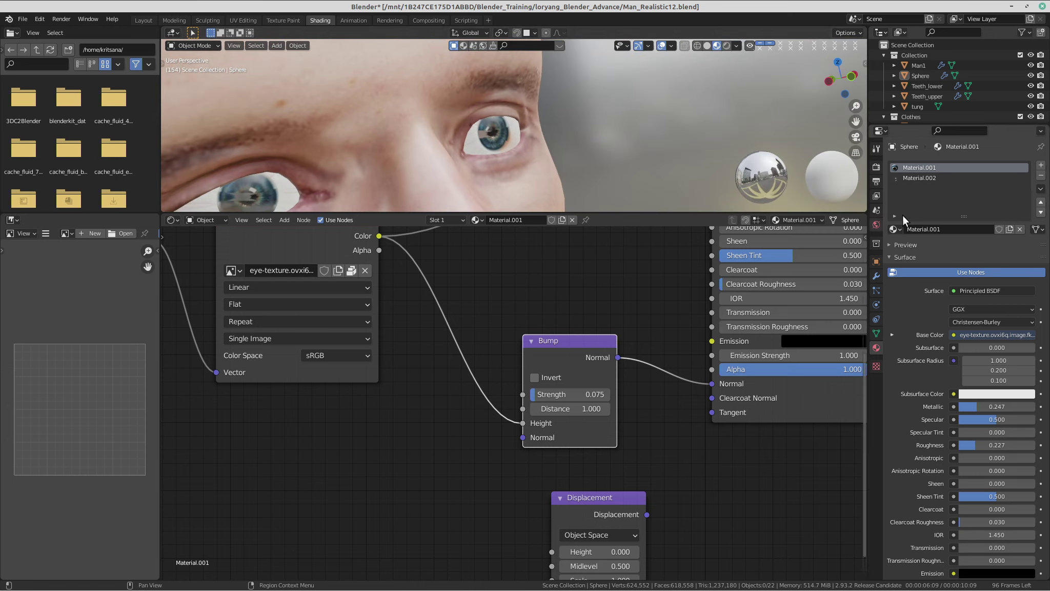
Set the render engine to Cycles and check the character in Rendered shading in an enlarged viewport.
{"action": "left_click", "coordinate": [877, 167]}
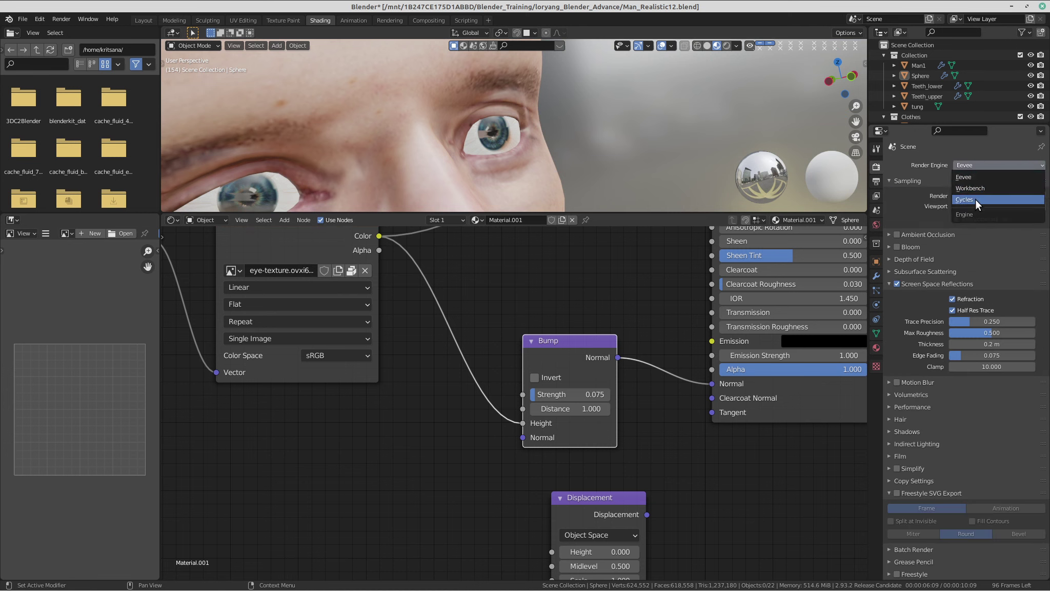
{"action": "left_click", "coordinate": [975, 198]}
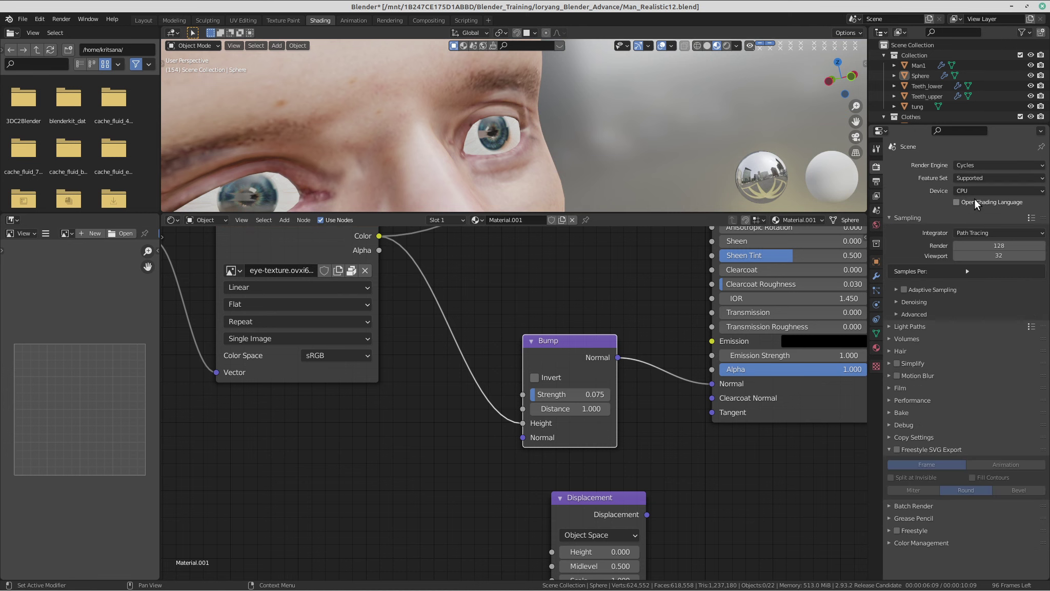
{"action": "left_click", "coordinate": [727, 46]}
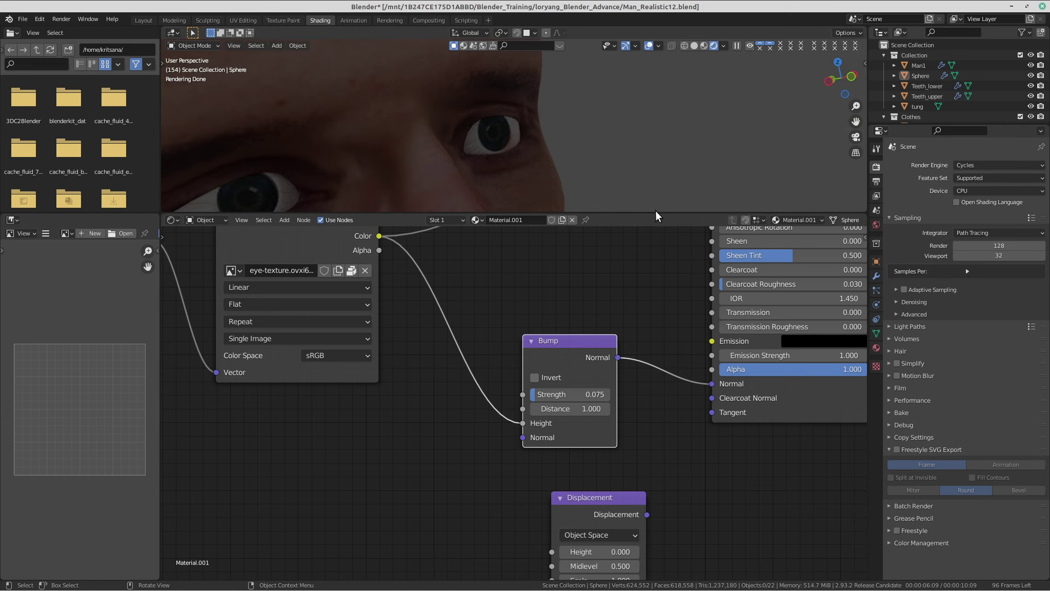
{"action": "left_click_drag", "start_coordinate": [656, 212], "coordinate": [615, 391]}
{"action": "middle_click_drag", "start_coordinate": [615, 391], "coordinate": [505, 213]}
{"action": "scroll", "coordinate": [505, 213], "scroll_direction": "down", "scroll_amount": 10}
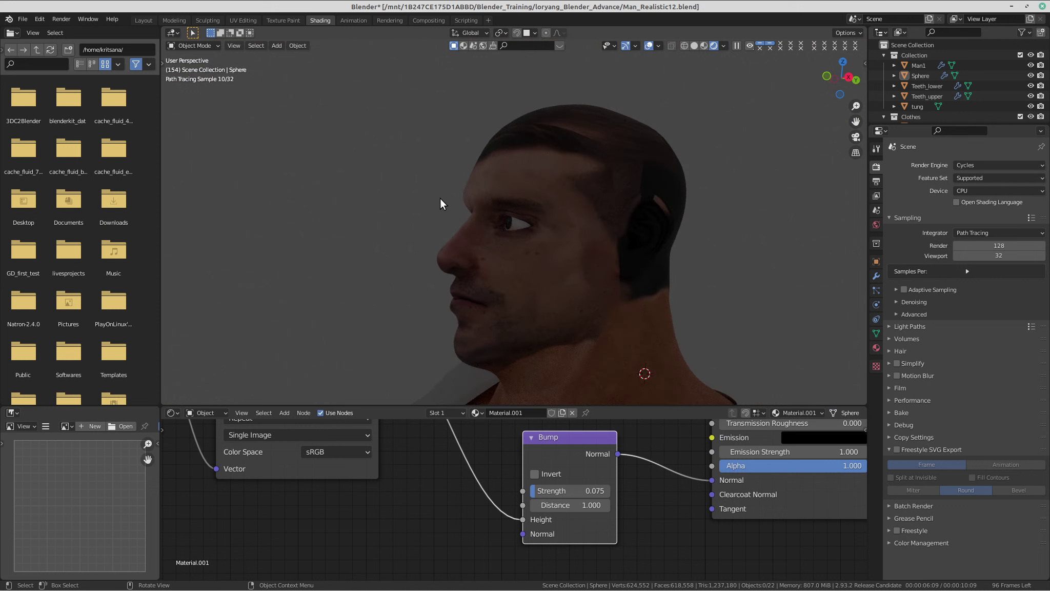
{"action": "middle_click_drag", "start_coordinate": [440, 204], "coordinate": [451, 233]}
{"action": "scroll", "coordinate": [427, 244], "scroll_direction": "down", "scroll_amount": 4}
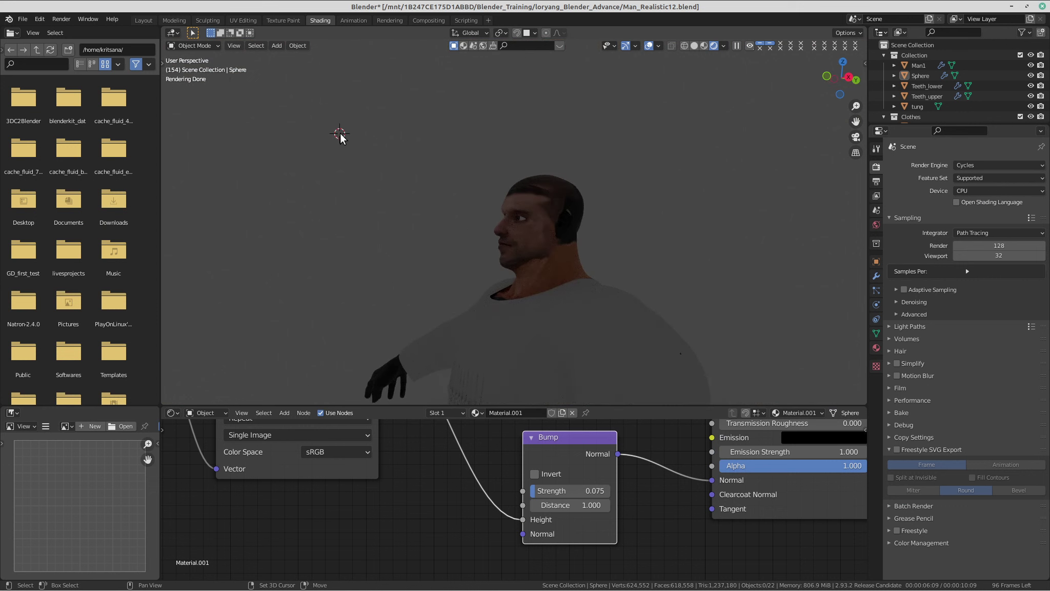
Switch the viewport to Solid shading and enlarge the node editor with the whole node tree framed.
{"action": "key", "text": "shift+a"}
{"action": "mouse_move", "coordinate": [241, 141]}
{"action": "left_click", "coordinate": [694, 46]}
{"action": "left_click_drag", "start_coordinate": [604, 406], "coordinate": [654, 184]}
{"action": "key", "text": "Home"}
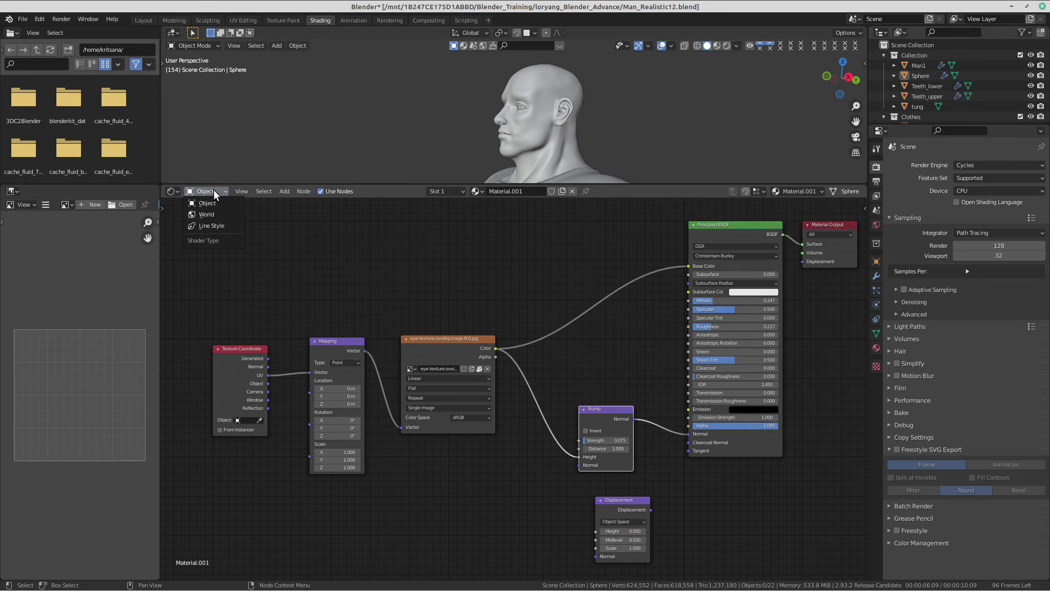
Show the World shader nodes and add an Environment Texture node beside the Background node.
{"action": "left_click", "coordinate": [207, 214]}
{"action": "key", "text": "Home"}
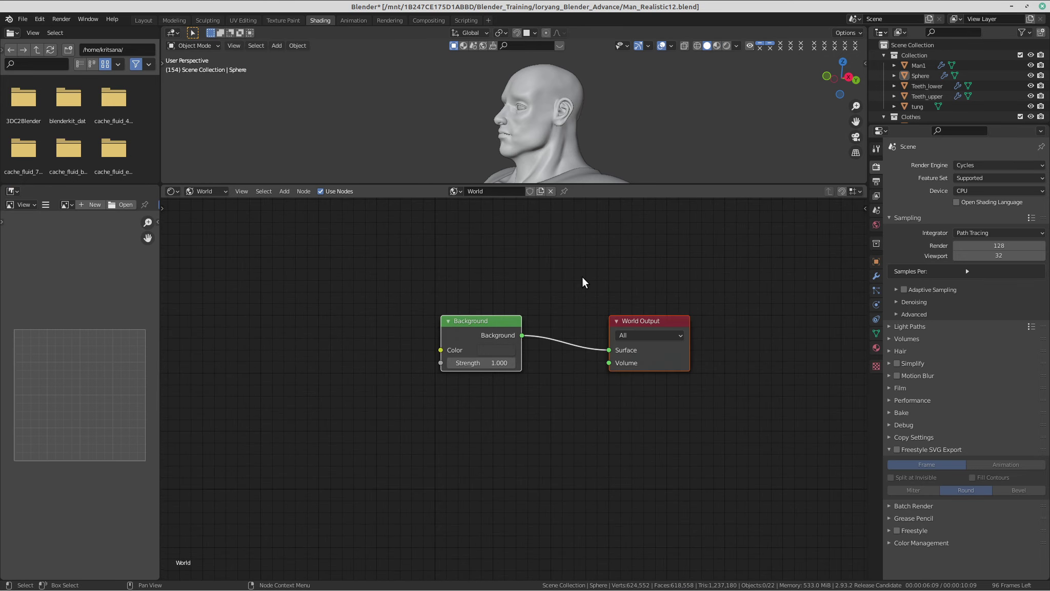
{"action": "key", "text": "shift+a"}
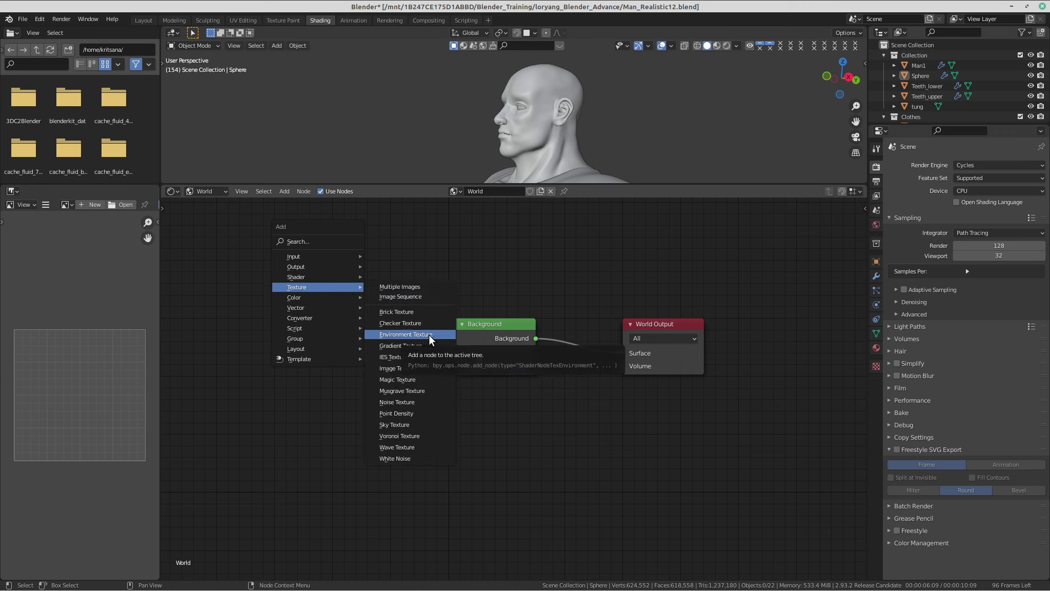
{"action": "left_click", "coordinate": [430, 338]}
{"action": "left_click", "coordinate": [379, 333]}
{"action": "scroll", "coordinate": [380, 333], "scroll_direction": "up", "scroll_amount": 2}
Load kloofendal_48d_partly_cloudy_4k.hdr from the HDRI folder into the Environment Texture and feed it to the Background Color.
{"action": "left_click", "coordinate": [324, 286]}
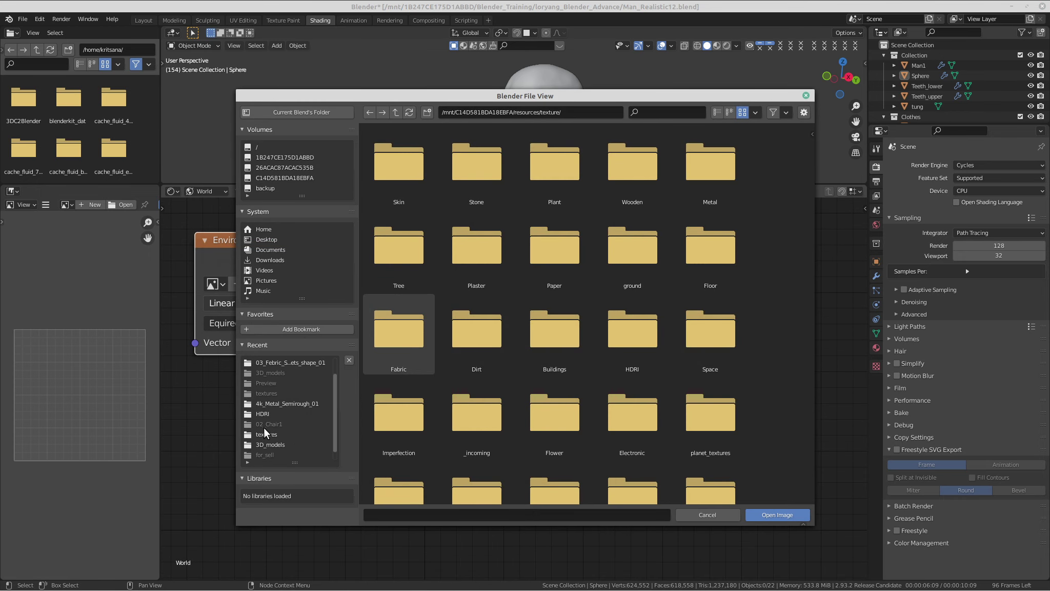
{"action": "left_click", "coordinate": [262, 413]}
{"action": "scroll", "coordinate": [605, 377], "scroll_direction": "down", "scroll_amount": 1}
{"action": "scroll", "coordinate": [605, 377], "scroll_direction": "up", "scroll_amount": 1}
{"action": "scroll", "coordinate": [604, 377], "scroll_direction": "down", "scroll_amount": 3}
{"action": "scroll", "coordinate": [604, 377], "scroll_direction": "down", "scroll_amount": 5}
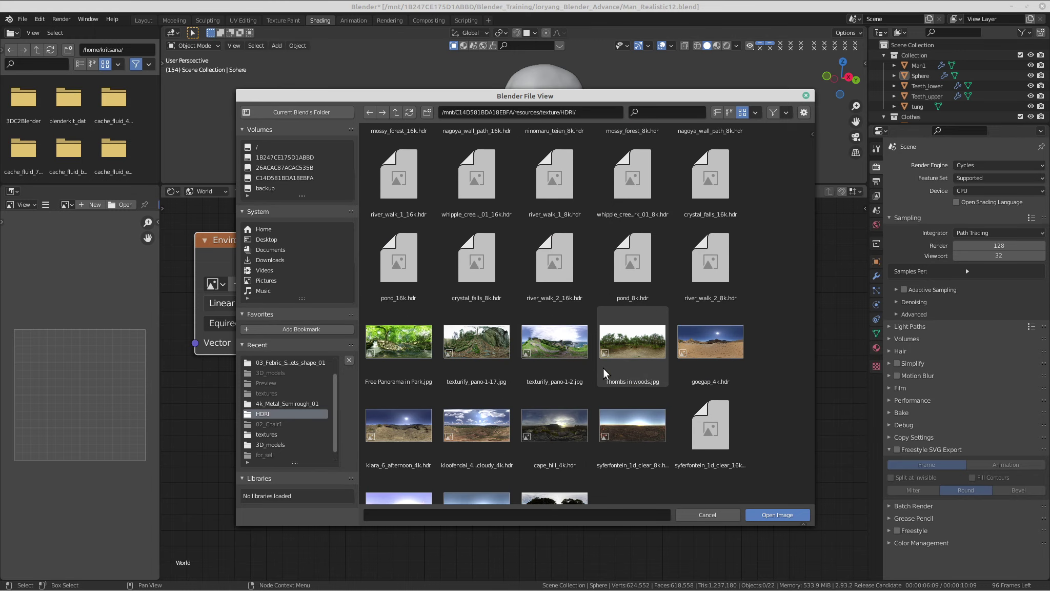
{"action": "scroll", "coordinate": [605, 376], "scroll_direction": "down", "scroll_amount": 2}
{"action": "left_click", "coordinate": [448, 361]}
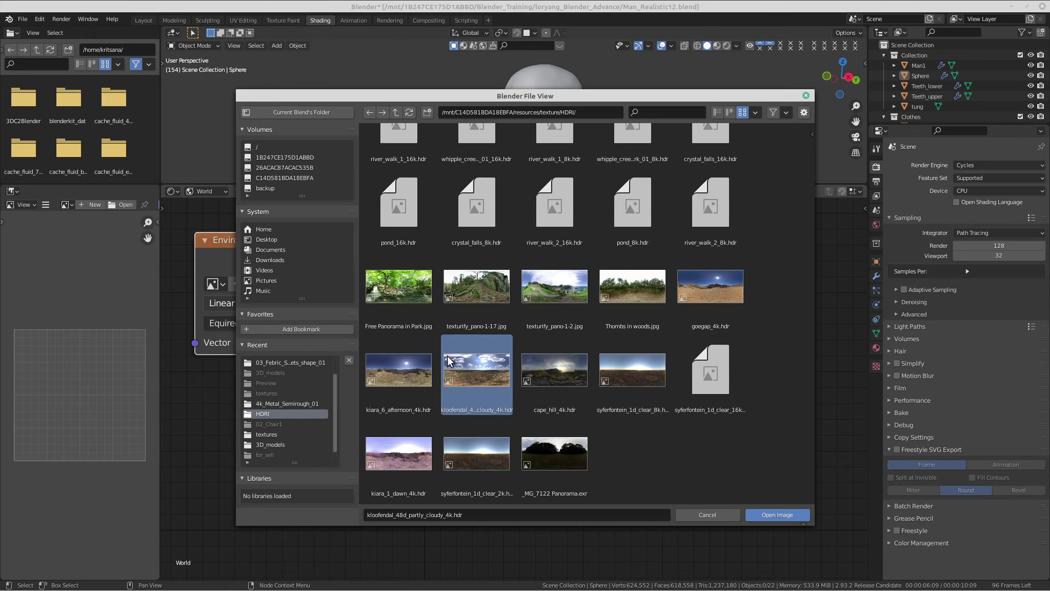
{"action": "left_click", "coordinate": [777, 515]}
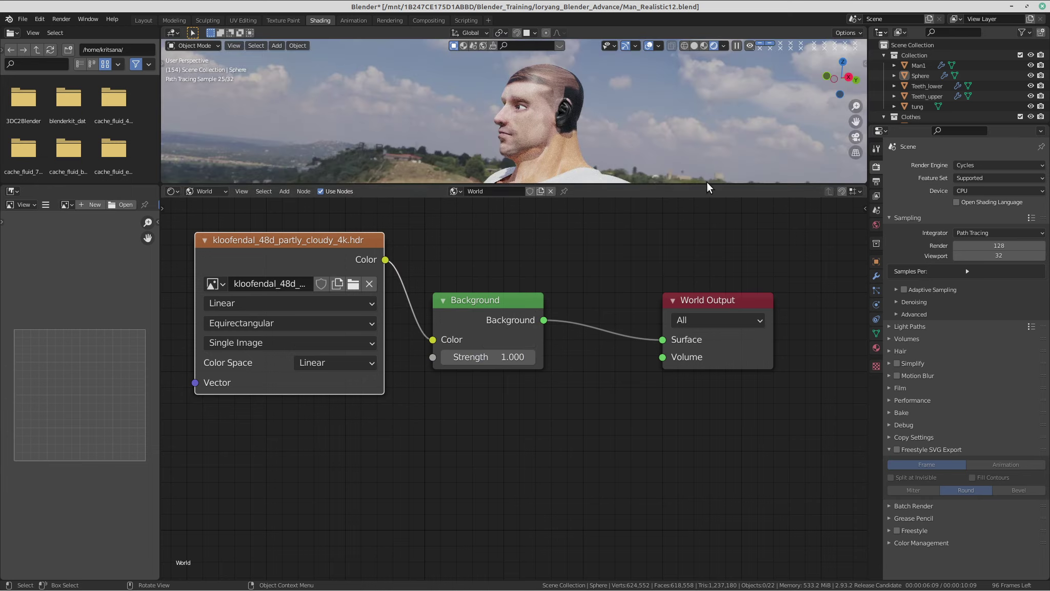
Enlarge the viewport and inspect the HDRI-lit face and the cornea close up from the side in Rendered shading.
{"action": "left_click_drag", "start_coordinate": [707, 183], "coordinate": [683, 356]}
{"action": "scroll", "coordinate": [553, 227], "scroll_direction": "up", "scroll_amount": 4}
{"action": "middle_click_drag", "start_coordinate": [554, 227], "coordinate": [611, 231]}
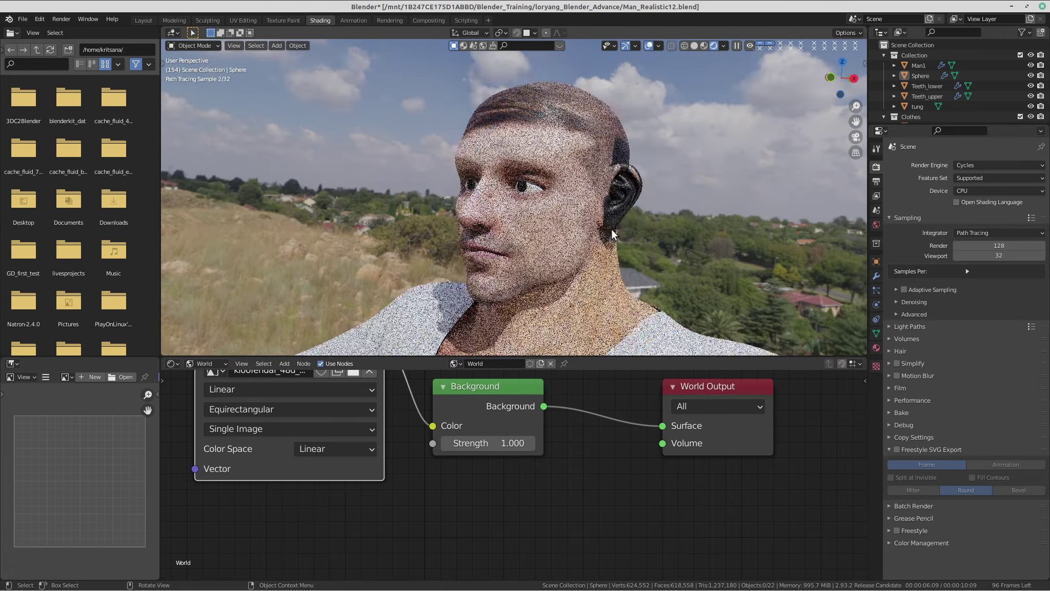
{"action": "middle_click_drag", "start_coordinate": [492, 187], "coordinate": [635, 195]}
{"action": "middle_click_drag", "start_coordinate": [675, 139], "coordinate": [451, 260]}
{"action": "scroll", "coordinate": [485, 213], "scroll_direction": "up", "scroll_amount": 3}
{"action": "scroll", "coordinate": [418, 205], "scroll_direction": "up", "scroll_amount": 2}
{"action": "scroll", "coordinate": [425, 173], "scroll_direction": "up", "scroll_amount": 2}
{"action": "middle_click_drag", "start_coordinate": [394, 237], "coordinate": [528, 231]}
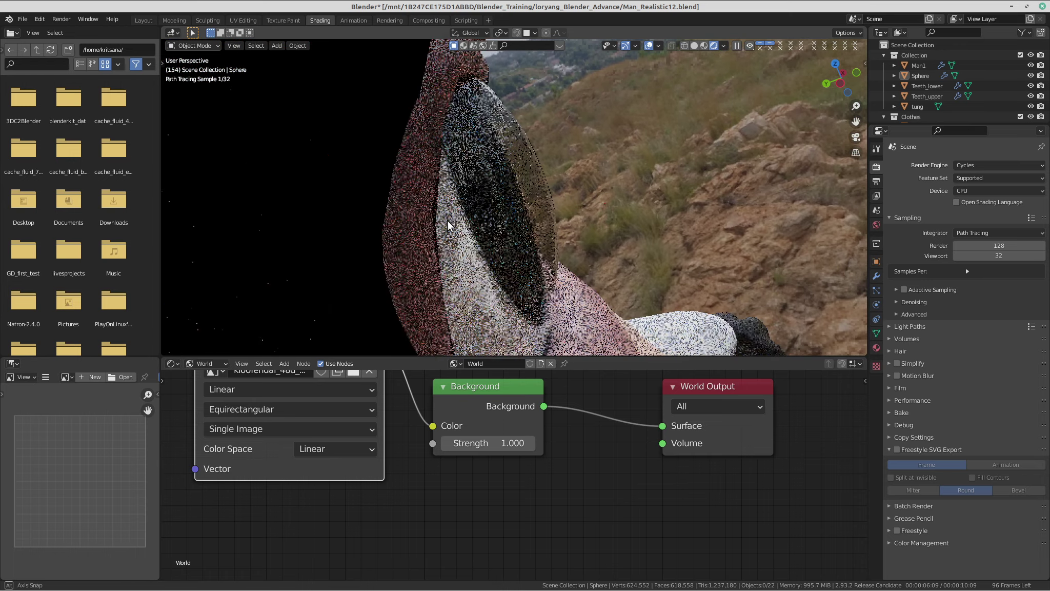
{"action": "scroll", "coordinate": [560, 433], "scroll_direction": "down", "scroll_amount": 3}
Return the node editor to the Object shader and select the eyeball with its Material.001 node tree shown.
{"action": "left_click", "coordinate": [204, 363]}
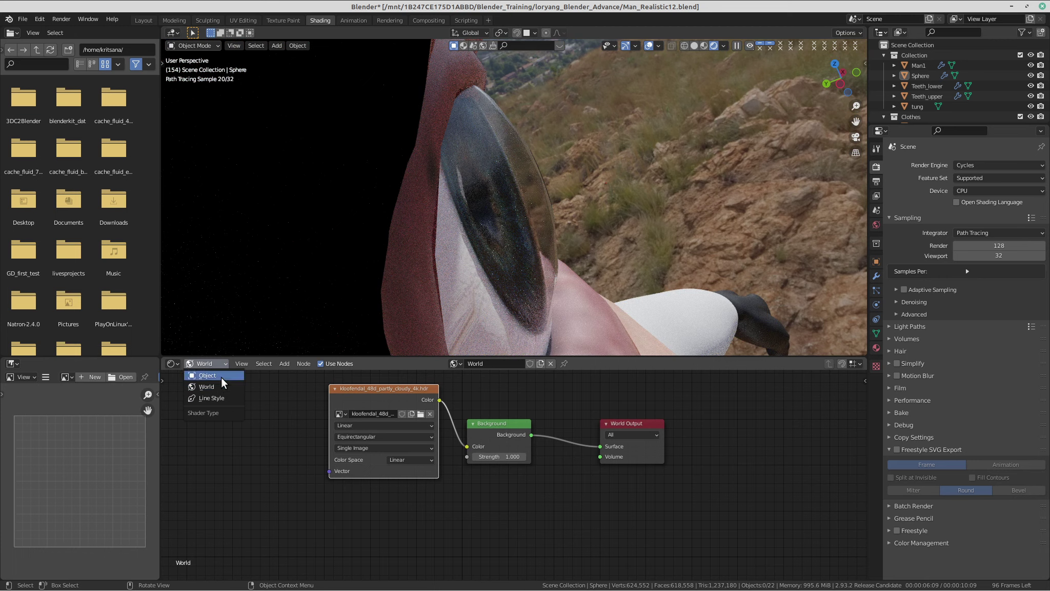
{"action": "left_click", "coordinate": [222, 377]}
{"action": "scroll", "coordinate": [331, 421], "scroll_direction": "down", "scroll_amount": 4}
{"action": "middle_click_drag", "start_coordinate": [339, 397], "coordinate": [415, 379]}
{"action": "middle_click_drag", "start_coordinate": [455, 452], "coordinate": [482, 411]}
{"action": "left_click", "coordinate": [509, 323]}
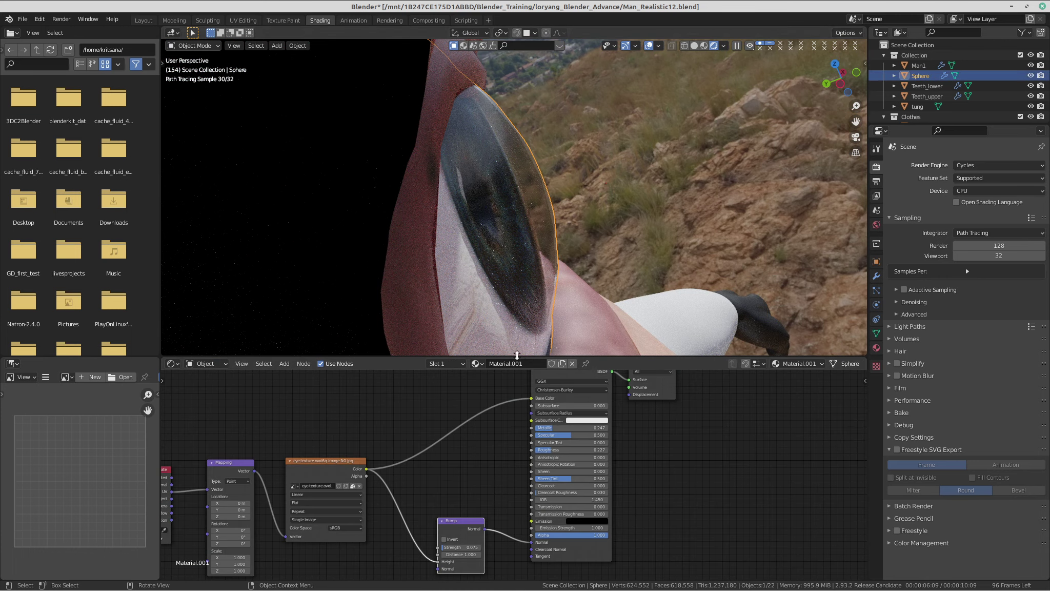
{"action": "scroll", "coordinate": [652, 392], "scroll_direction": "down", "scroll_amount": 2}
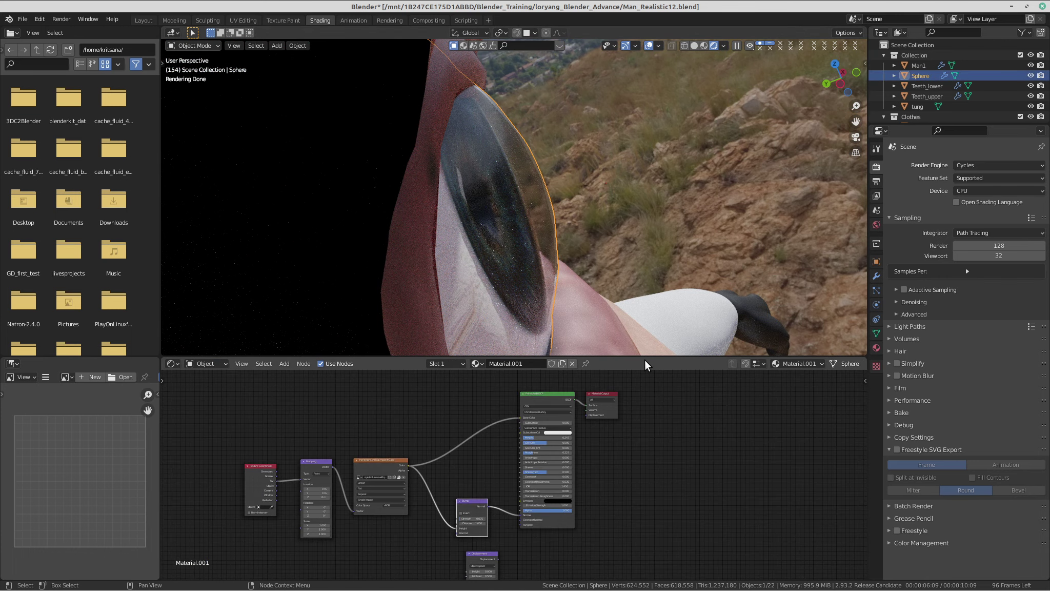
Raise the Principled BSDF's Transmission to 0.555 and IOR to 16.350 in the eyeball's Material.001.
{"action": "mouse_move", "coordinate": [683, 142]}
{"action": "middle_mouse_down"}
{"action": "mouse_move", "coordinate": [662, 143]}
{"action": "mouse_move", "coordinate": [654, 123]}
{"action": "middle_mouse_up"}
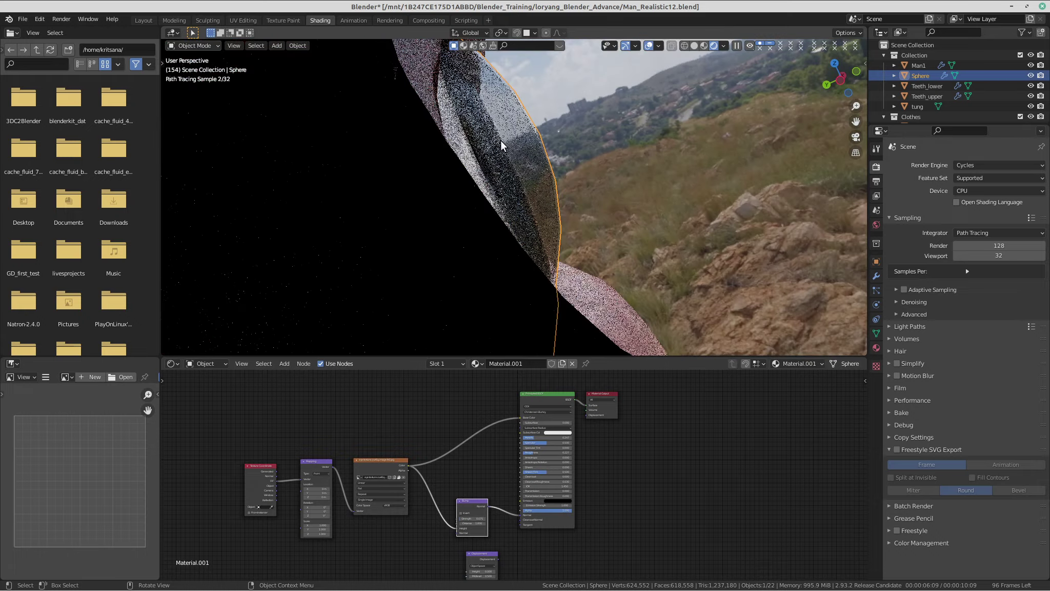
{"action": "middle_click_drag", "start_coordinate": [498, 145], "coordinate": [497, 149]}
{"action": "scroll", "coordinate": [551, 469], "scroll_direction": "up", "scroll_amount": 3}
{"action": "middle_click_drag", "start_coordinate": [538, 456], "coordinate": [598, 471]}
{"action": "scroll", "coordinate": [590, 469], "scroll_direction": "up", "scroll_amount": 2}
{"action": "middle_click_drag", "start_coordinate": [590, 537], "coordinate": [578, 474]}
{"action": "scroll", "coordinate": [579, 474], "scroll_direction": "up", "scroll_amount": 5}
{"action": "scroll", "coordinate": [574, 528], "scroll_direction": "down", "scroll_amount": 3}
{"action": "mouse_move", "coordinate": [589, 528]}
{"action": "middle_mouse_down"}
{"action": "mouse_move", "coordinate": [607, 507]}
{"action": "mouse_move", "coordinate": [582, 545]}
{"action": "mouse_move", "coordinate": [590, 514]}
{"action": "middle_mouse_up"}
{"action": "scroll", "coordinate": [608, 507], "scroll_direction": "up", "scroll_amount": 1}
{"action": "middle_click_drag", "start_coordinate": [591, 442], "coordinate": [580, 468]}
{"action": "scroll", "coordinate": [585, 530], "scroll_direction": "down", "scroll_amount": 1}
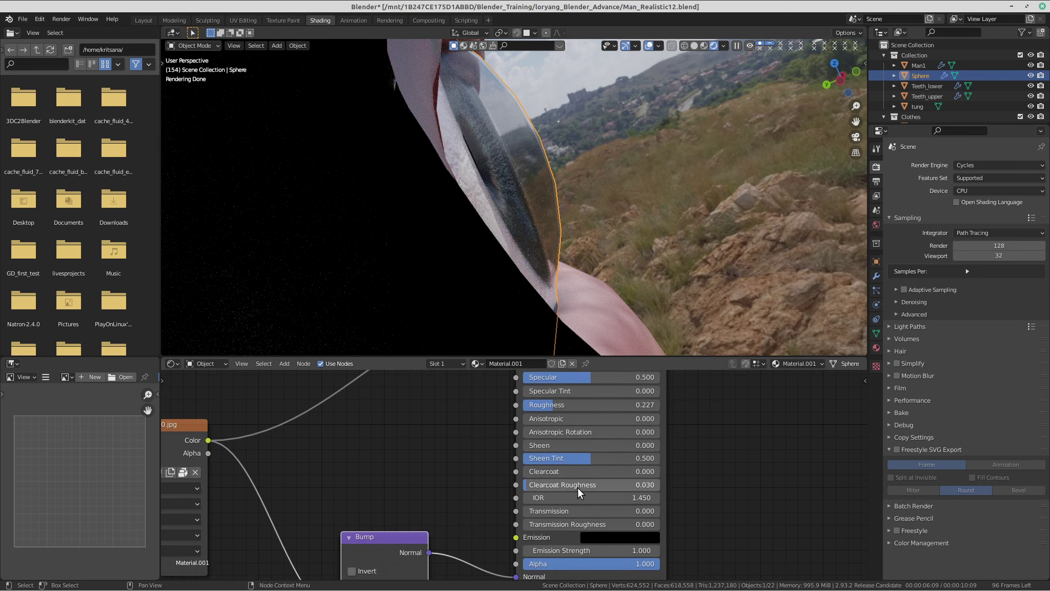
{"action": "scroll", "coordinate": [578, 492], "scroll_direction": "up", "scroll_amount": 1}
{"action": "left_click_drag", "start_coordinate": [579, 514], "coordinate": [585, 513]}
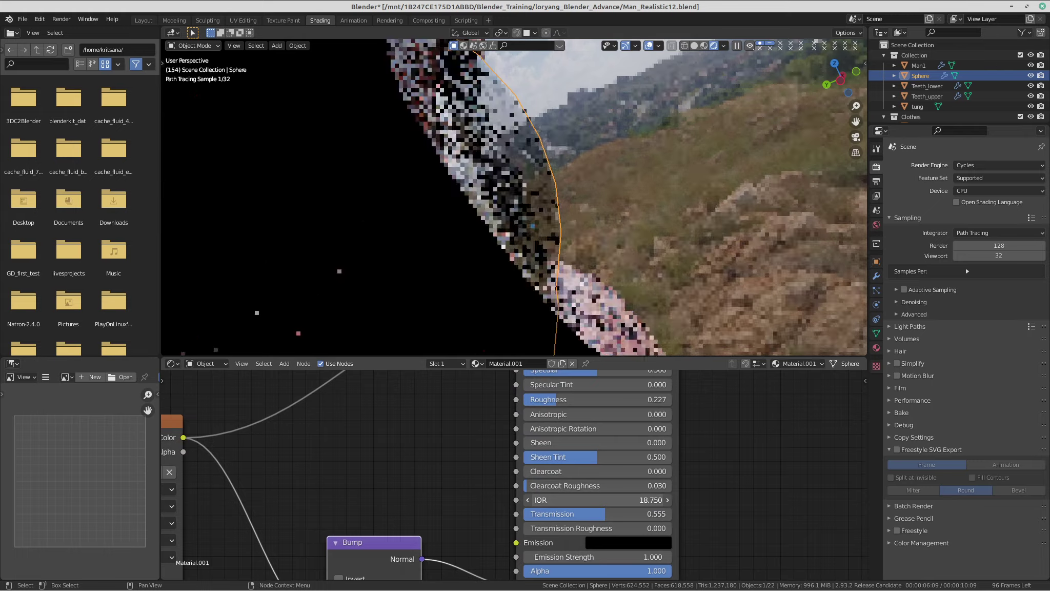
{"action": "middle_click_drag", "start_coordinate": [520, 394], "coordinate": [429, 257]}
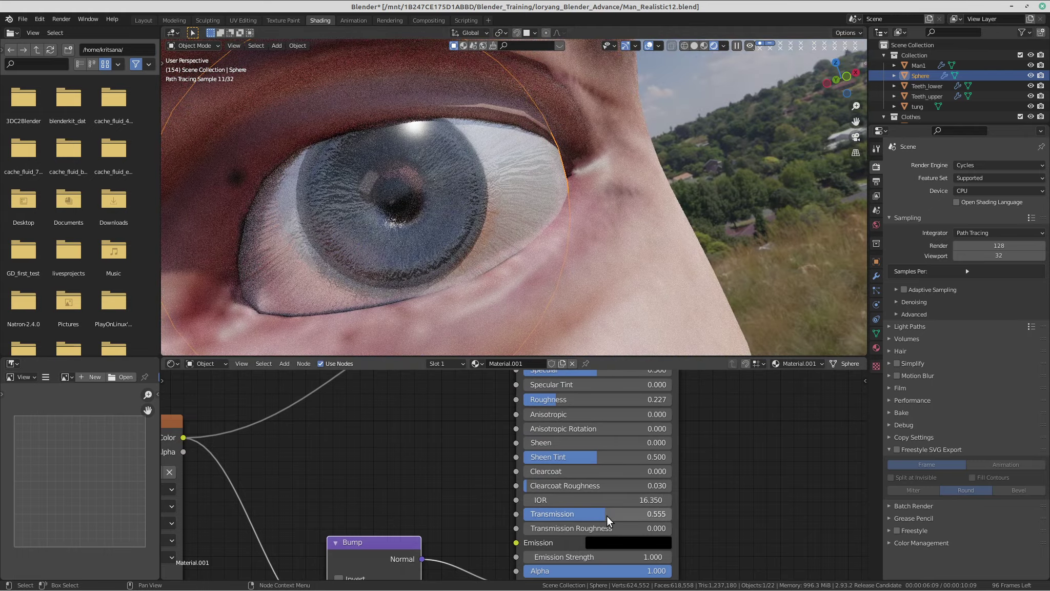
Try a Transmission of 0.391 on Material.001, then undo the Transmission changes.
{"action": "left_click_drag", "start_coordinate": [604, 513], "coordinate": [522, 500]}
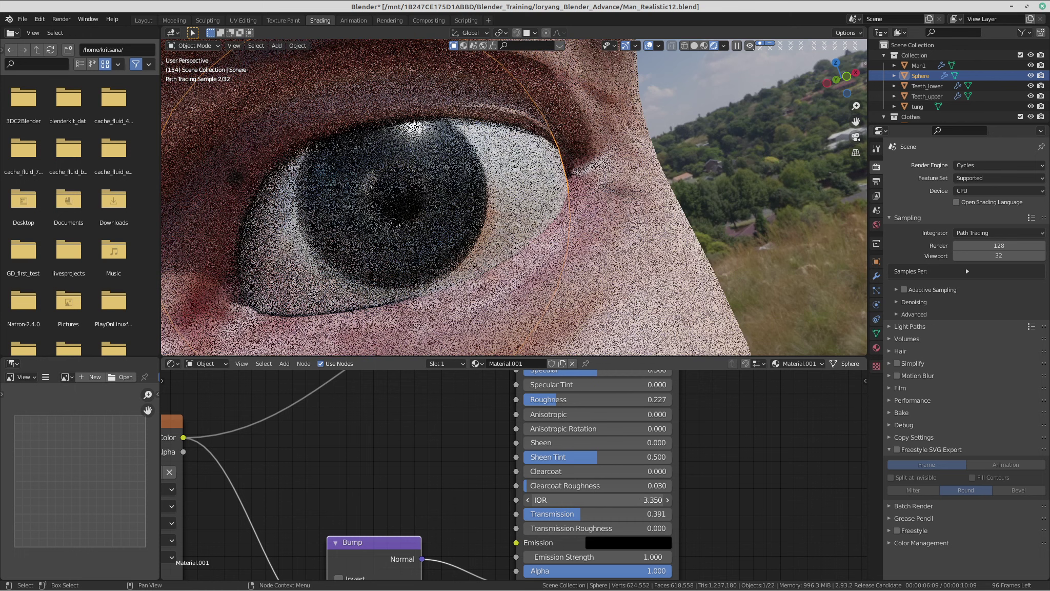
{"action": "right_click", "coordinate": [570, 498]}
{"action": "scroll", "coordinate": [573, 428], "scroll_direction": "down", "scroll_amount": 5}
{"action": "middle_click_drag", "start_coordinate": [554, 445], "coordinate": [565, 483]}
{"action": "scroll", "coordinate": [566, 479], "scroll_direction": "up", "scroll_amount": 2}
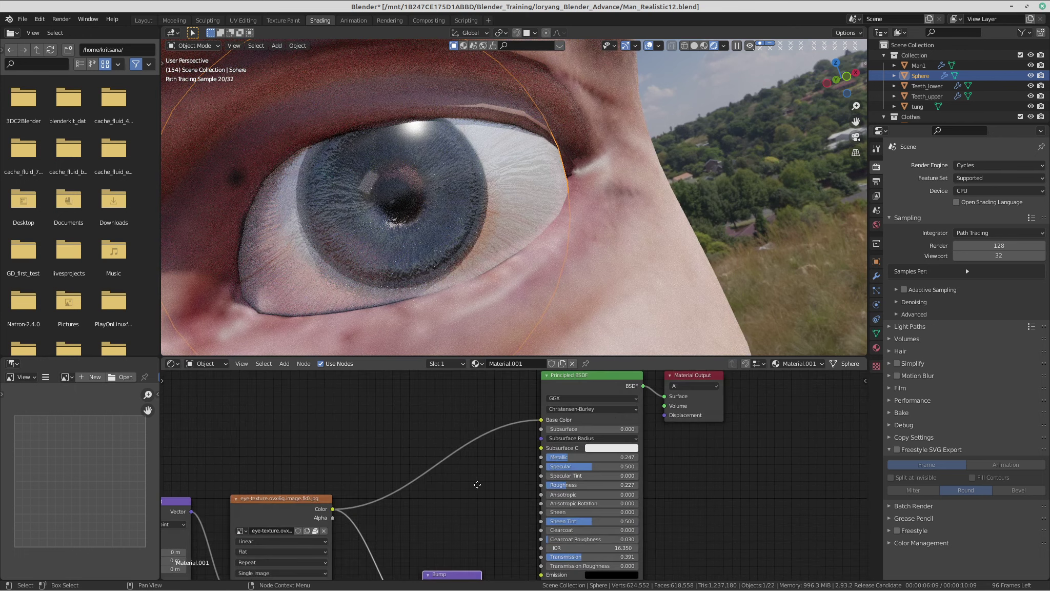
{"action": "scroll", "coordinate": [470, 491], "scroll_direction": "down", "scroll_amount": 2}
{"action": "scroll", "coordinate": [471, 491], "scroll_direction": "up", "scroll_amount": 4}
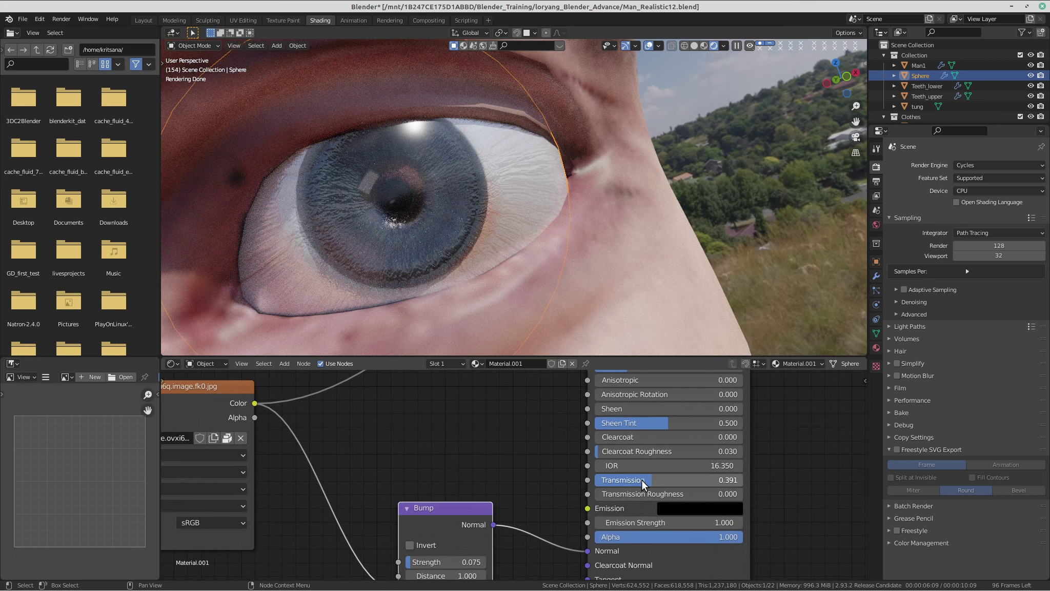
{"action": "key", "text": "ctrl+z"}
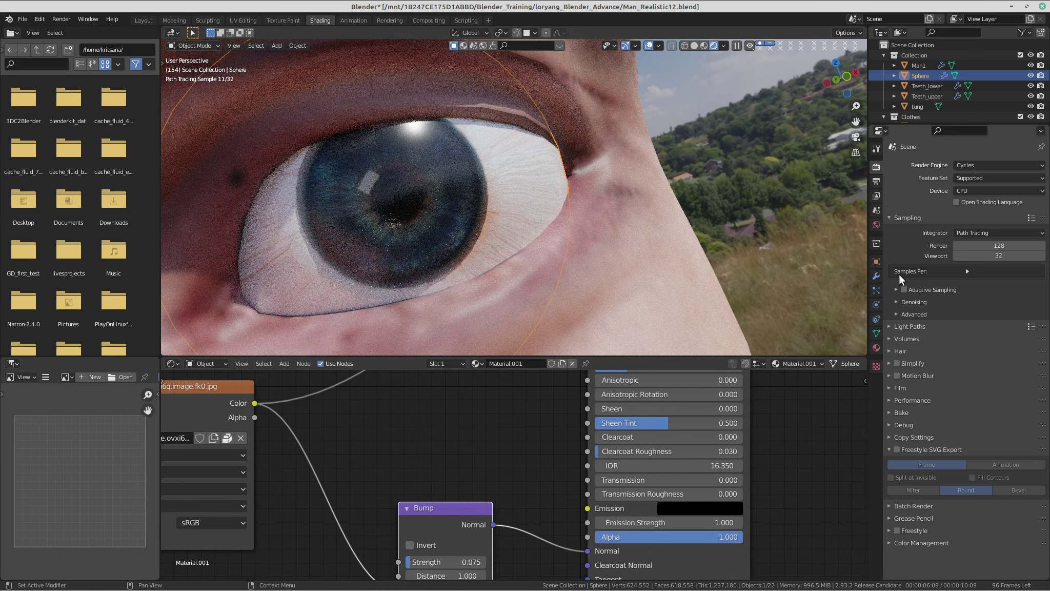
Select the cornea's Material.002 slot in the material properties and bring up its Principled BSDF transmission settings.
{"action": "left_click", "coordinate": [875, 348]}
{"action": "left_click", "coordinate": [922, 178]}
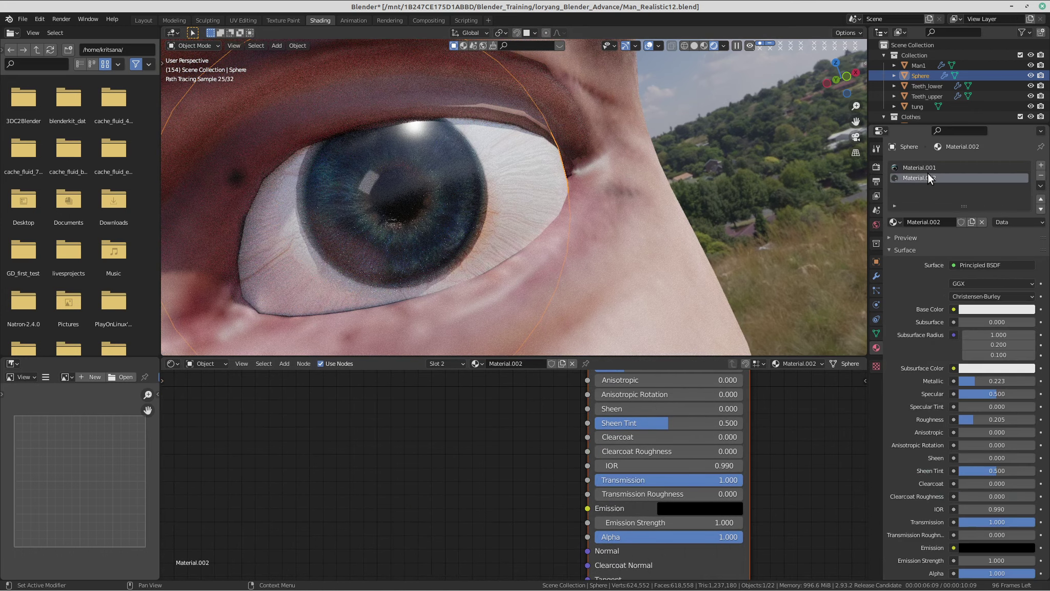
{"action": "scroll", "coordinate": [573, 487], "scroll_direction": "down", "scroll_amount": 2}
{"action": "scroll", "coordinate": [577, 482], "scroll_direction": "up", "scroll_amount": 3}
{"action": "scroll", "coordinate": [569, 533], "scroll_direction": "down", "scroll_amount": 2}
{"action": "middle_click_drag", "start_coordinate": [560, 568], "coordinate": [576, 407]}
{"action": "middle_click_drag", "start_coordinate": [581, 481], "coordinate": [598, 390]}
{"action": "scroll", "coordinate": [598, 391], "scroll_direction": "up", "scroll_amount": 3}
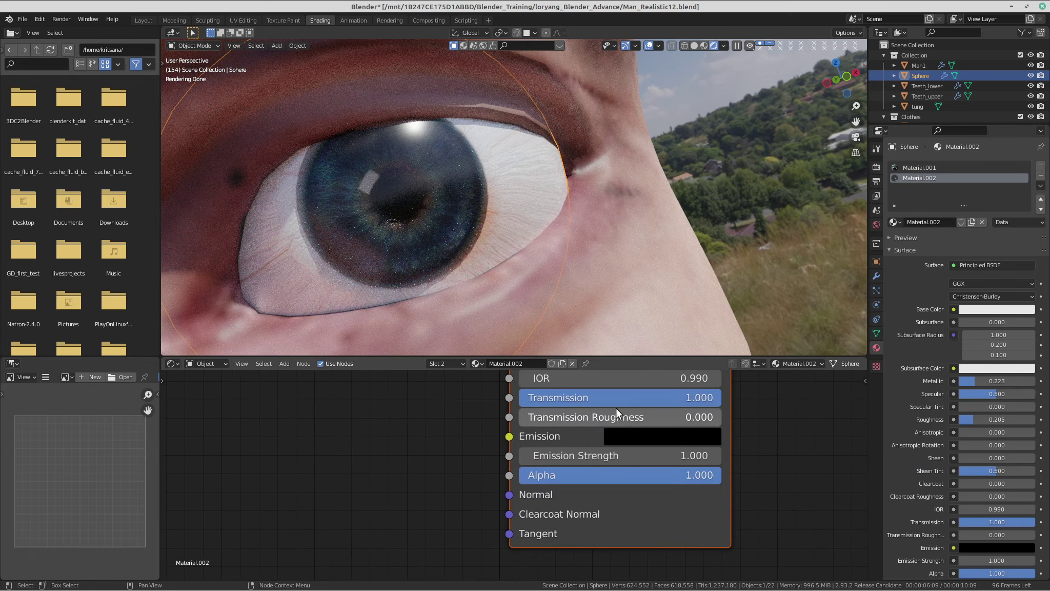
Try IOR values of 1.390 and 1.930 on Material.002 with Transmission at 1.000, comparing the cornea from the side and front.
{"action": "middle_click_drag", "start_coordinate": [657, 411], "coordinate": [654, 458]}
{"action": "mouse_move", "coordinate": [656, 446]}
{"action": "left_mouse_down"}
{"action": "mouse_move", "coordinate": [507, 446]}
{"action": "mouse_move", "coordinate": [658, 446]}
{"action": "left_mouse_up"}
{"action": "middle_click_drag", "start_coordinate": [485, 239], "coordinate": [499, 237]}
{"action": "left_click_drag", "start_coordinate": [627, 523], "coordinate": [717, 523]}
{"action": "middle_click_drag", "start_coordinate": [647, 413], "coordinate": [647, 467]}
{"action": "scroll", "coordinate": [590, 482], "scroll_direction": "up", "scroll_amount": 1}
{"action": "left_click_drag", "start_coordinate": [601, 482], "coordinate": [623, 480]}
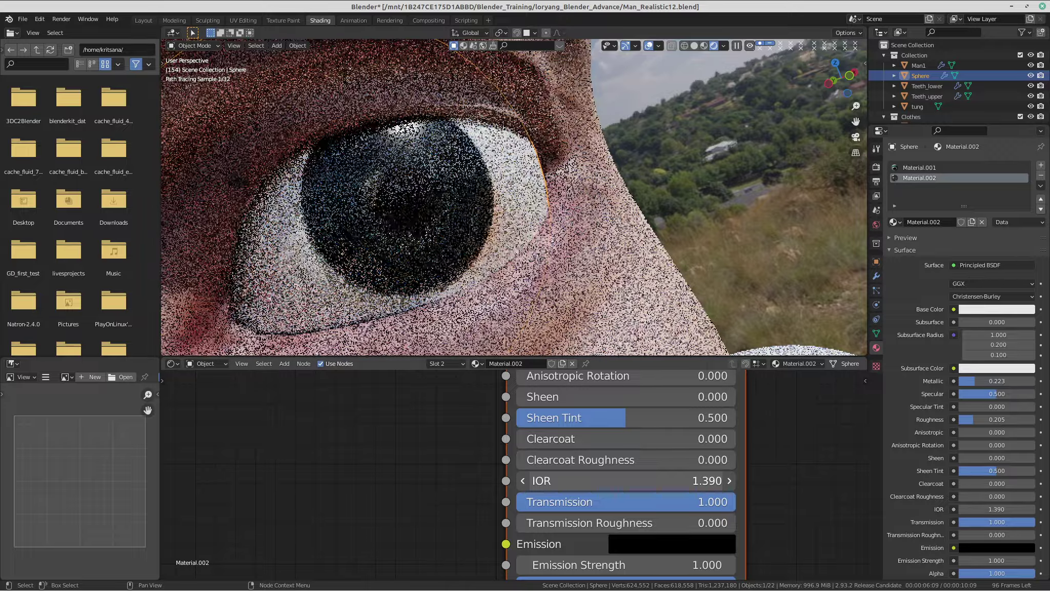
{"action": "middle_click_drag", "start_coordinate": [451, 185], "coordinate": [542, 252]}
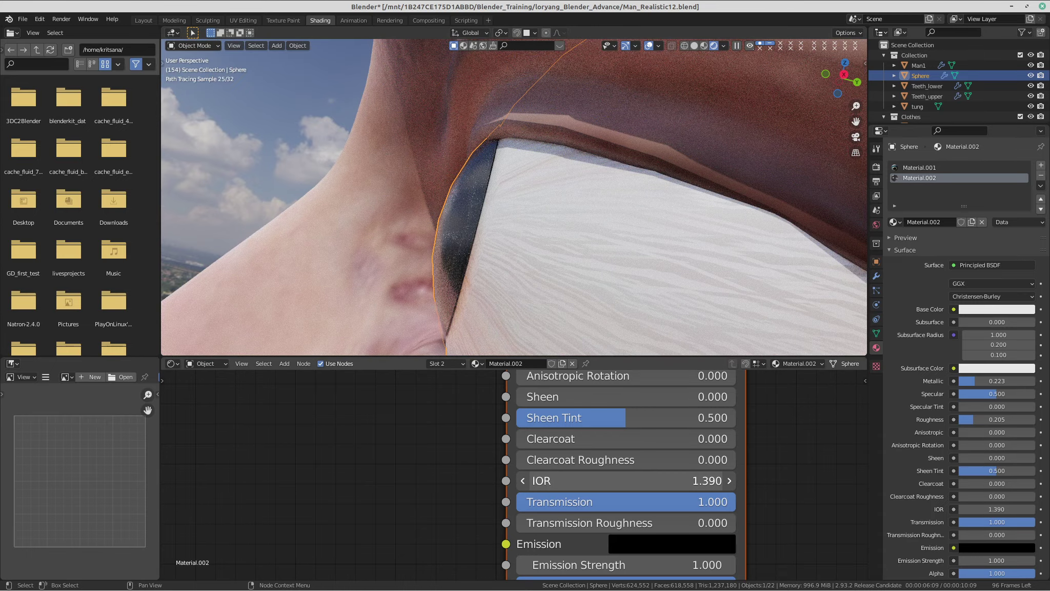
{"action": "left_click_drag", "start_coordinate": [615, 480], "coordinate": [698, 480]}
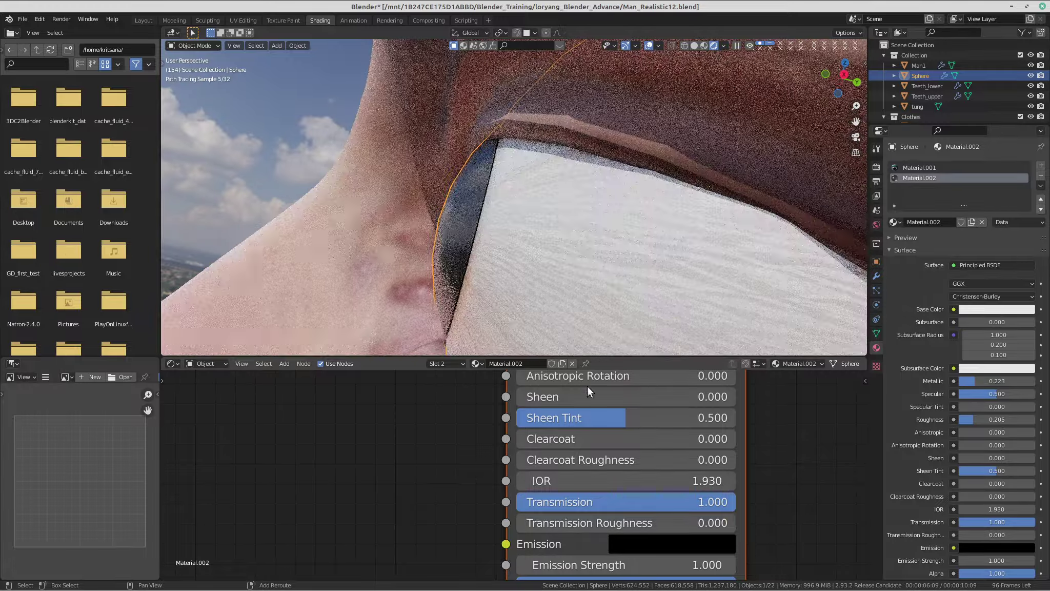
{"action": "mouse_move", "coordinate": [548, 219]}
{"action": "middle_mouse_down"}
{"action": "mouse_move", "coordinate": [615, 216]}
{"action": "mouse_move", "coordinate": [607, 219]}
{"action": "middle_mouse_up"}
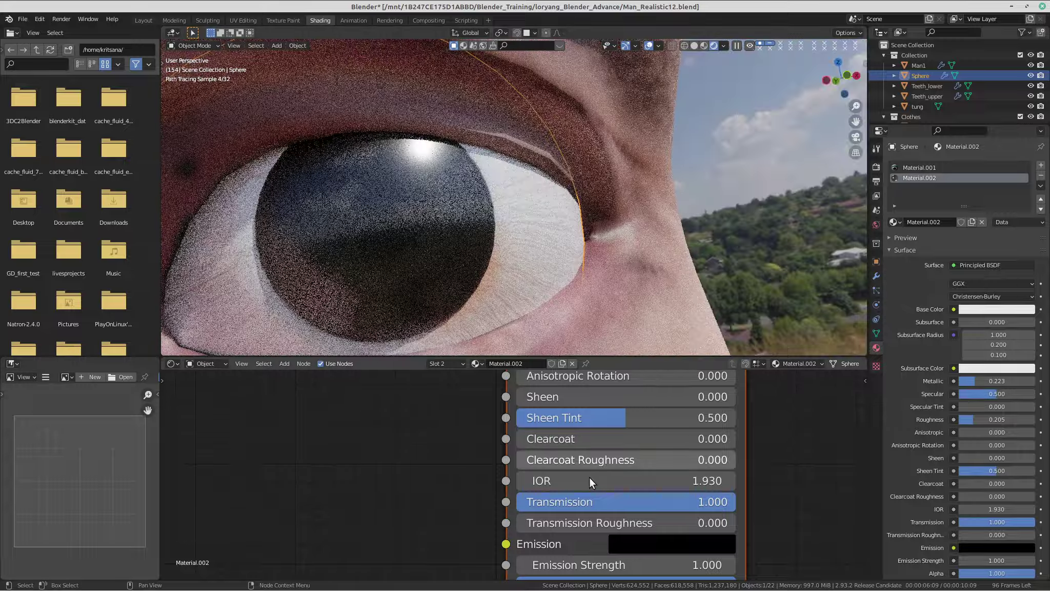
Set Material.002's IOR to 1.080 and check the eye close up and within the whole face.
{"action": "left_click_drag", "start_coordinate": [666, 481], "coordinate": [587, 480]}
{"action": "middle_click_drag", "start_coordinate": [544, 241], "coordinate": [581, 206]}
{"action": "scroll", "coordinate": [567, 194], "scroll_direction": "up", "scroll_amount": 4}
{"action": "scroll", "coordinate": [567, 194], "scroll_direction": "up", "scroll_amount": 2}
{"action": "scroll", "coordinate": [567, 193], "scroll_direction": "down", "scroll_amount": 7}
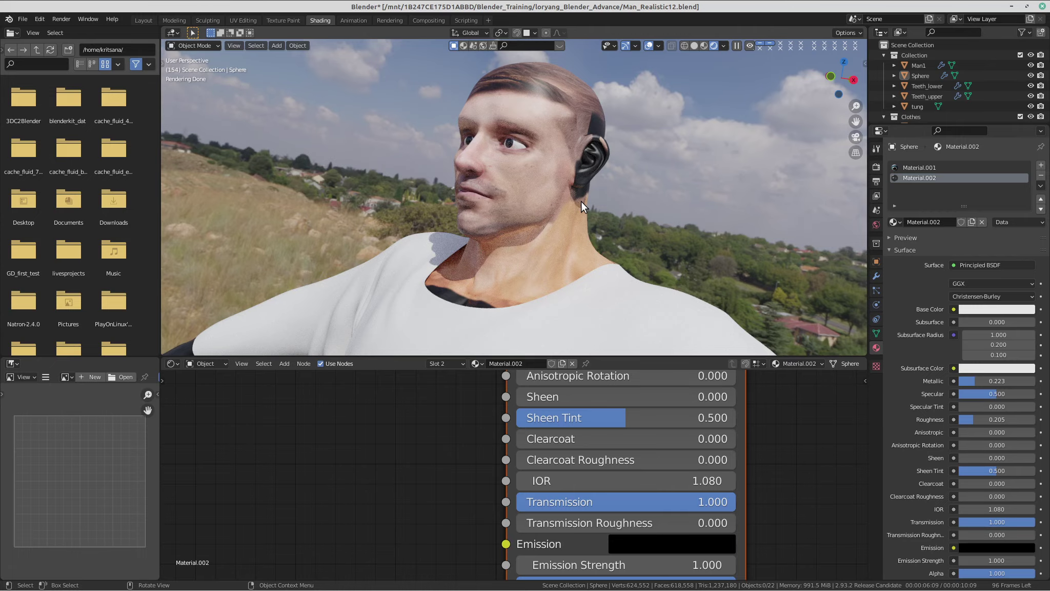
Select the character's shirt with the upper body in view.
{"action": "scroll", "coordinate": [658, 207], "scroll_direction": "down", "scroll_amount": 2}
{"action": "middle_click_drag", "start_coordinate": [599, 286], "coordinate": [556, 208], "text": "shift"}
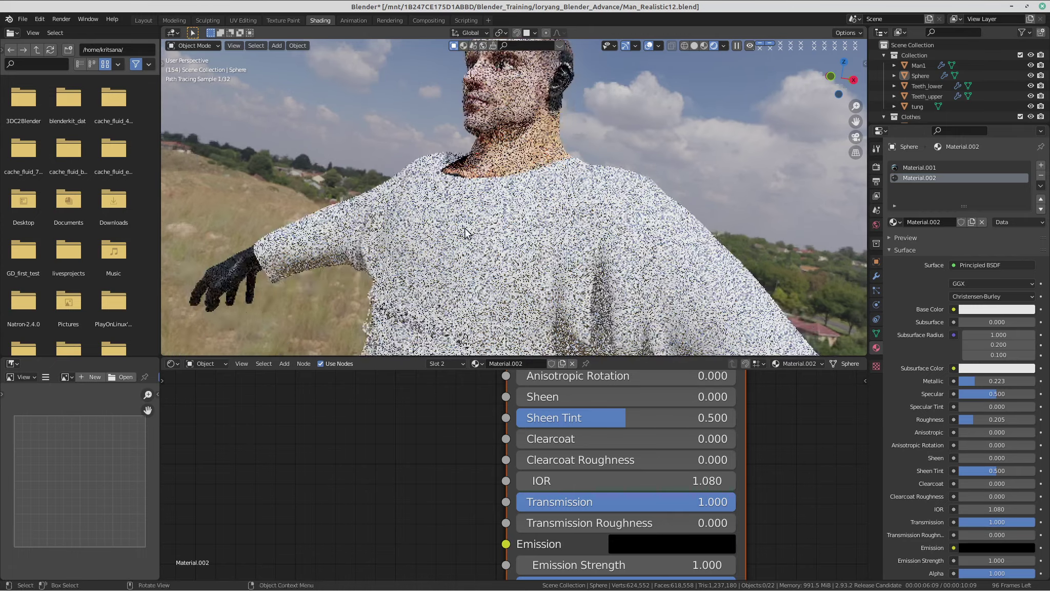
{"action": "middle_click_drag", "start_coordinate": [482, 246], "coordinate": [515, 260]}
{"action": "left_click", "coordinate": [517, 260]}
{"action": "scroll", "coordinate": [518, 260], "scroll_direction": "down", "scroll_amount": 2}
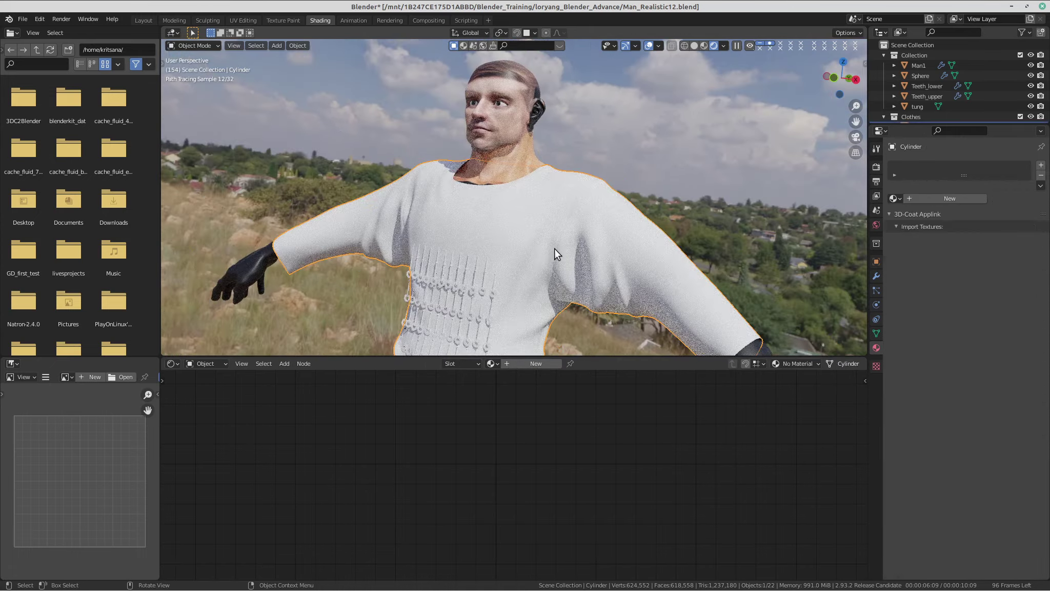
{"action": "key", "text": "g"}
{"action": "right_click", "coordinate": [534, 237]}
{"action": "key", "text": "g"}
{"action": "right_click", "coordinate": [557, 236]}
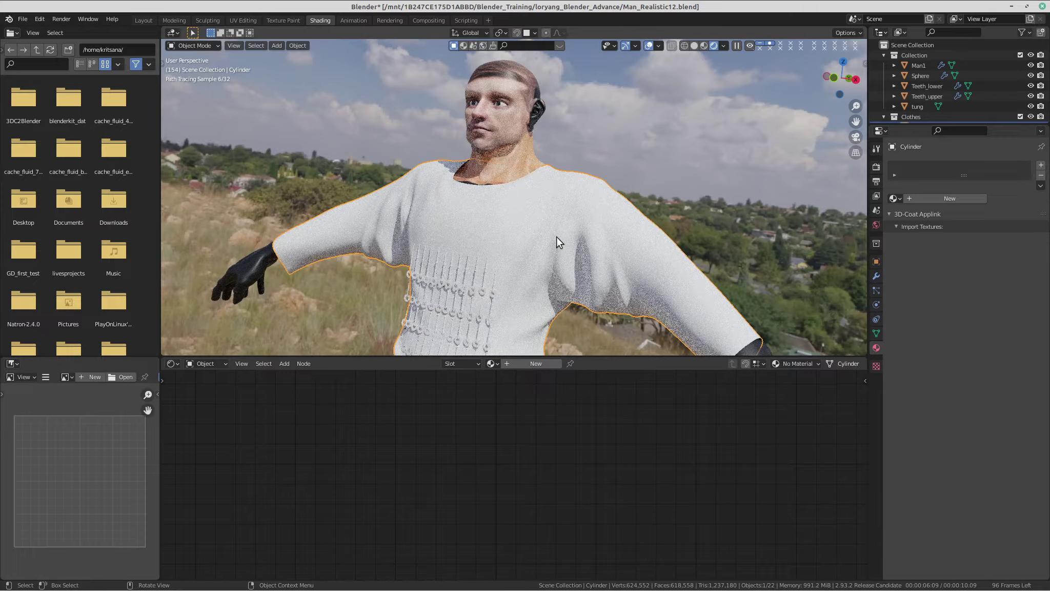
Return the viewport to Solid shading and switch to the Layout workspace.
{"action": "left_click", "coordinate": [694, 46]}
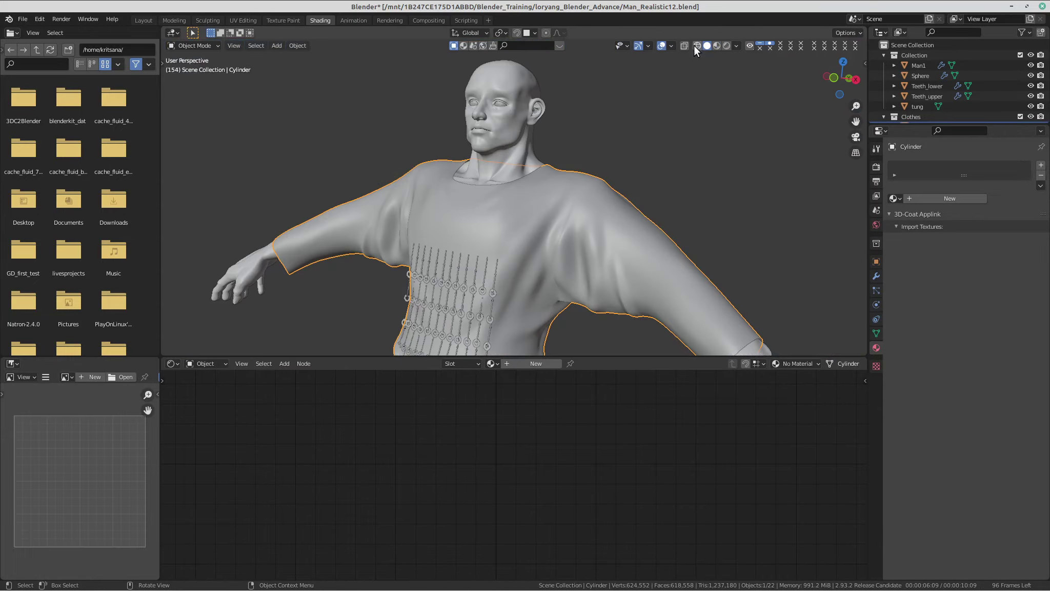
{"action": "left_click", "coordinate": [146, 20]}
{"action": "scroll", "coordinate": [510, 312], "scroll_direction": "down", "scroll_amount": 2}
{"action": "scroll", "coordinate": [551, 249], "scroll_direction": "up", "scroll_amount": 5}
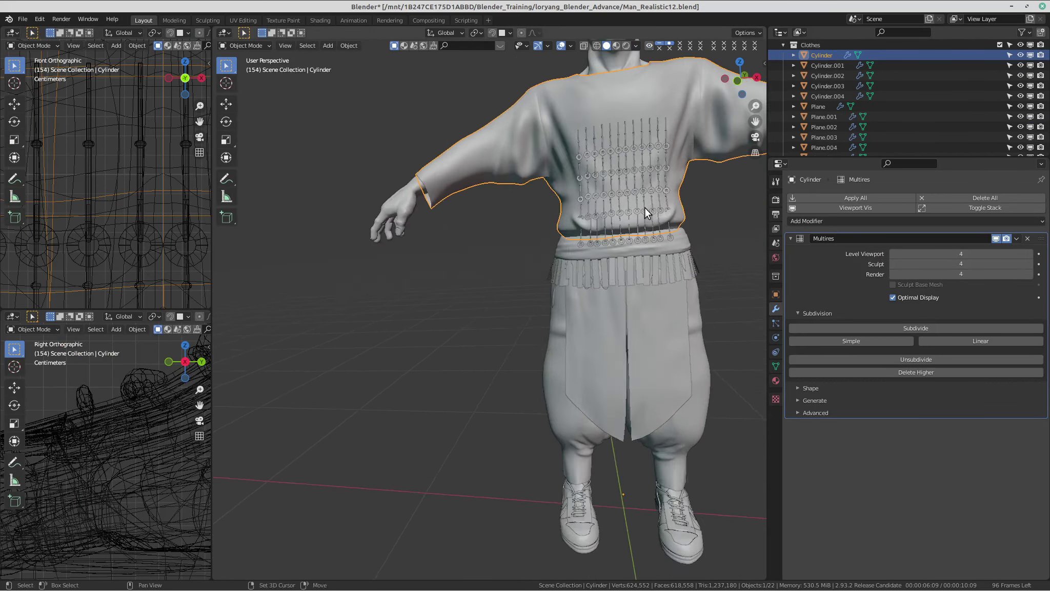
{"action": "middle_click_drag", "start_coordinate": [618, 224], "coordinate": [505, 338], "text": "shift"}
{"action": "left_click", "coordinate": [583, 238]}
{"action": "middle_click_drag", "start_coordinate": [583, 238], "coordinate": [552, 269]}
{"action": "scroll", "coordinate": [552, 269], "scroll_direction": "up", "scroll_amount": 3}
Enter Edit Mode on the shirt and return to Object Mode.
{"action": "left_click", "coordinate": [712, 234]}
{"action": "key", "text": "ctrl+Tab"}
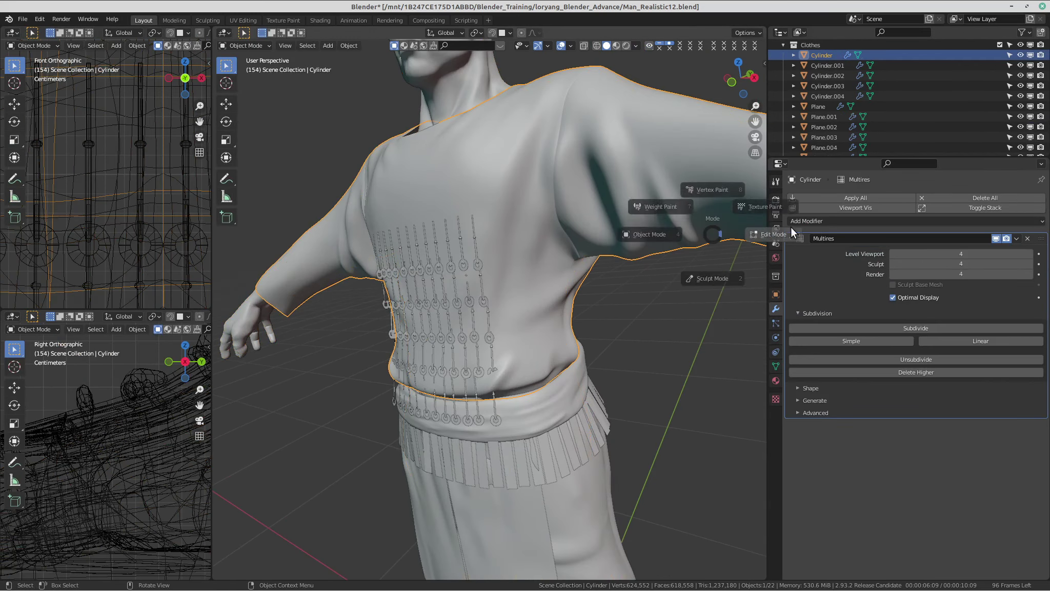
{"action": "left_click", "coordinate": [775, 234]}
{"action": "middle_click_drag", "start_coordinate": [512, 231], "coordinate": [553, 234]}
{"action": "key", "text": "ctrl+Tab"}
{"action": "left_click", "coordinate": [387, 225]}
Show the material properties for the selected shirt.
{"action": "middle_click_drag", "start_coordinate": [636, 288], "coordinate": [594, 268]}
{"action": "scroll", "coordinate": [600, 265], "scroll_direction": "down", "scroll_amount": 2}
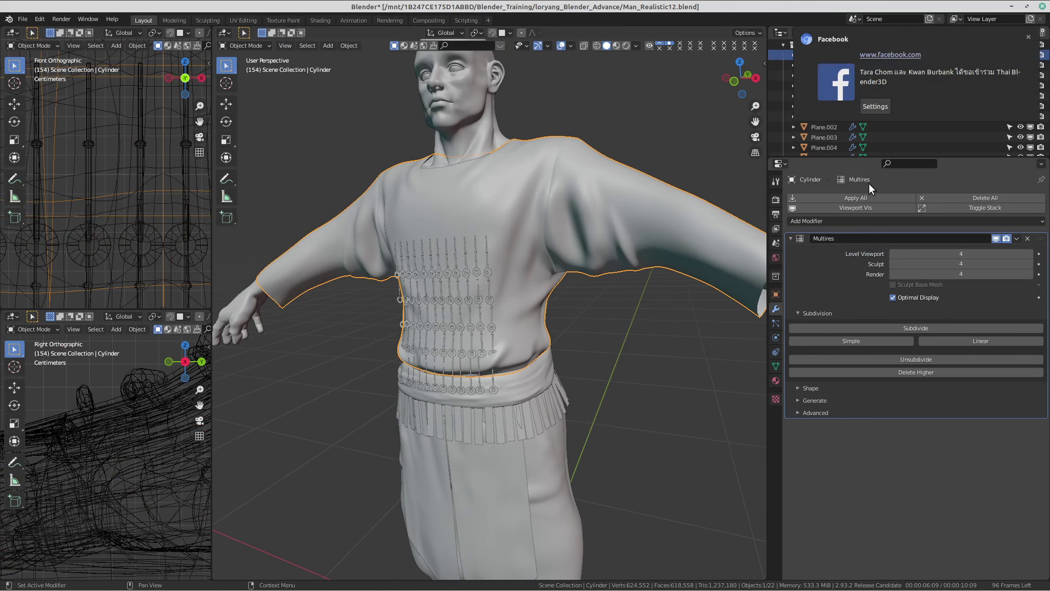
{"action": "left_click_drag", "start_coordinate": [858, 156], "coordinate": [863, 183]}
{"action": "left_click", "coordinate": [692, 247]}
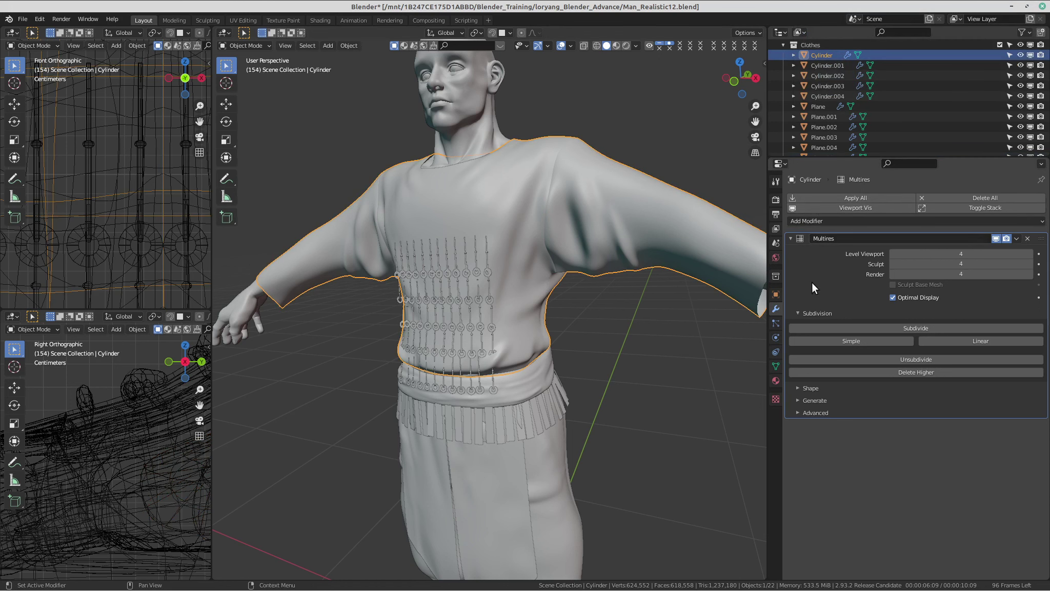
{"action": "left_click", "coordinate": [776, 381]}
{"action": "scroll", "coordinate": [622, 322], "scroll_direction": "down", "scroll_amount": 2}
{"action": "middle_click_drag", "start_coordinate": [569, 316], "coordinate": [576, 313]}
{"action": "scroll", "coordinate": [583, 285], "scroll_direction": "up", "scroll_amount": 2}
Select the character's body mesh and hide it, leaving the clothes in view.
{"action": "scroll", "coordinate": [499, 384], "scroll_direction": "down", "scroll_amount": 4}
{"action": "middle_click_drag", "start_coordinate": [539, 331], "coordinate": [347, 293]}
{"action": "scroll", "coordinate": [563, 328], "scroll_direction": "up", "scroll_amount": 4}
{"action": "middle_click_drag", "start_coordinate": [584, 329], "coordinate": [443, 258]}
{"action": "left_click", "coordinate": [493, 278]}
{"action": "scroll", "coordinate": [556, 309], "scroll_direction": "down", "scroll_amount": 2}
{"action": "scroll", "coordinate": [543, 319], "scroll_direction": "up", "scroll_amount": 1}
{"action": "mouse_move", "coordinate": [557, 309]}
{"action": "middle_mouse_down"}
{"action": "mouse_move", "coordinate": [543, 319]}
{"action": "mouse_move", "coordinate": [573, 268]}
{"action": "mouse_move", "coordinate": [381, 250]}
{"action": "mouse_move", "coordinate": [542, 305]}
{"action": "mouse_move", "coordinate": [425, 247]}
{"action": "mouse_move", "coordinate": [544, 307]}
{"action": "middle_mouse_up"}
{"action": "left_click", "coordinate": [483, 250]}
{"action": "middle_click_drag", "start_coordinate": [482, 250], "coordinate": [550, 286], "text": "shift"}
{"action": "key", "text": "h"}
Select the eyeballs and teeth floating above the collar and hide them.
{"action": "scroll", "coordinate": [592, 324], "scroll_direction": "down", "scroll_amount": 2}
{"action": "middle_click_drag", "start_coordinate": [592, 324], "coordinate": [454, 191]}
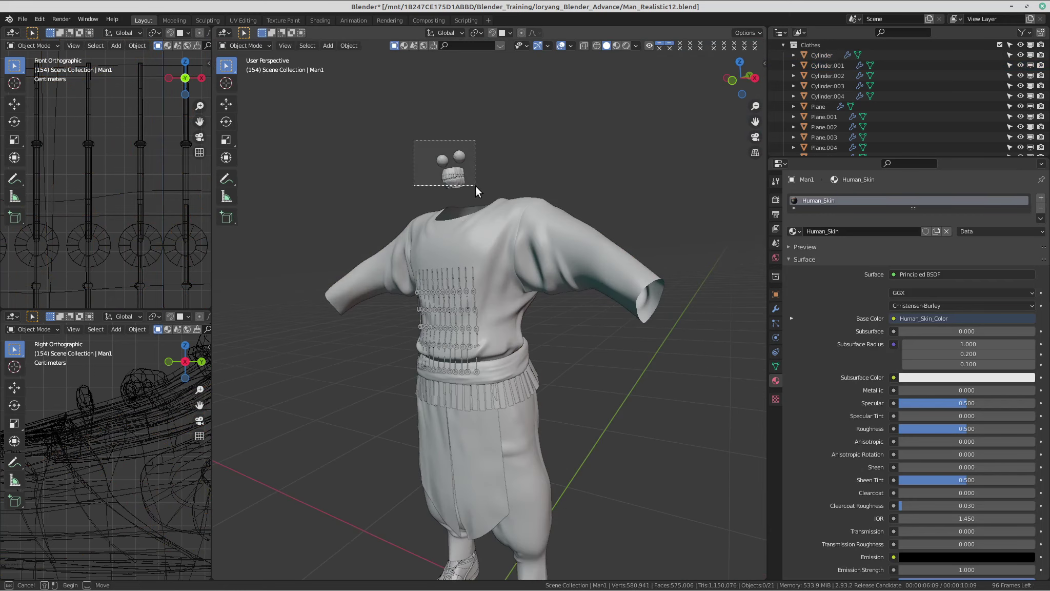
{"action": "key", "text": "h"}
Inspect the trousers, front cloth panels and shoes, selecting individual pieces to see how the outfit is divided.
{"action": "scroll", "coordinate": [466, 327], "scroll_direction": "up", "scroll_amount": 3}
{"action": "middle_click_drag", "start_coordinate": [466, 327], "coordinate": [488, 269]}
{"action": "scroll", "coordinate": [555, 328], "scroll_direction": "down", "scroll_amount": 2}
{"action": "scroll", "coordinate": [487, 326], "scroll_direction": "up", "scroll_amount": 4}
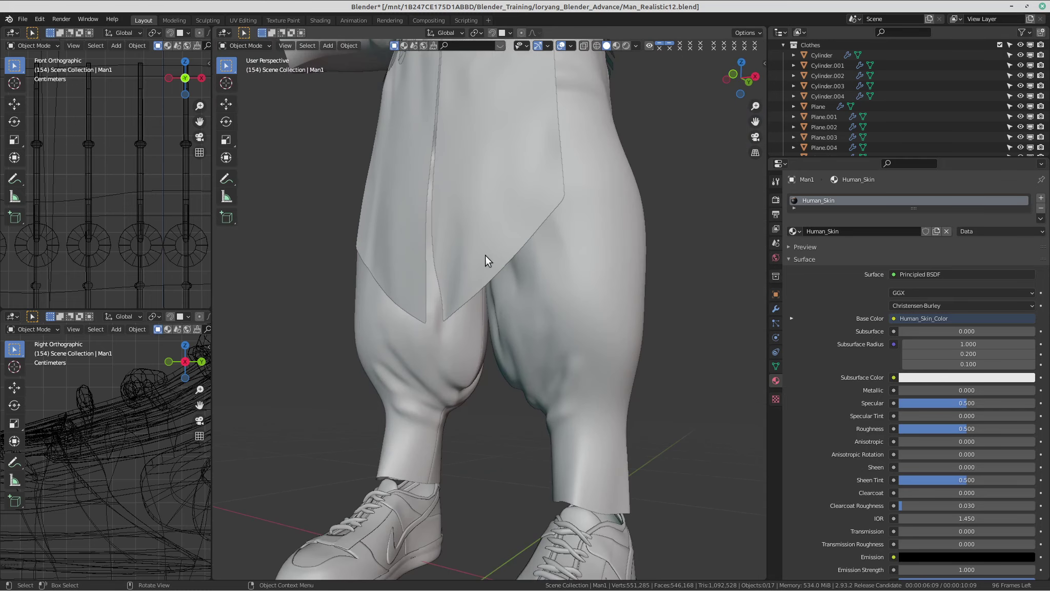
{"action": "left_click", "coordinate": [510, 253]}
{"action": "scroll", "coordinate": [573, 387], "scroll_direction": "down", "scroll_amount": 3}
{"action": "middle_click_drag", "start_coordinate": [573, 387], "coordinate": [495, 382]}
{"action": "left_click", "coordinate": [488, 426]}
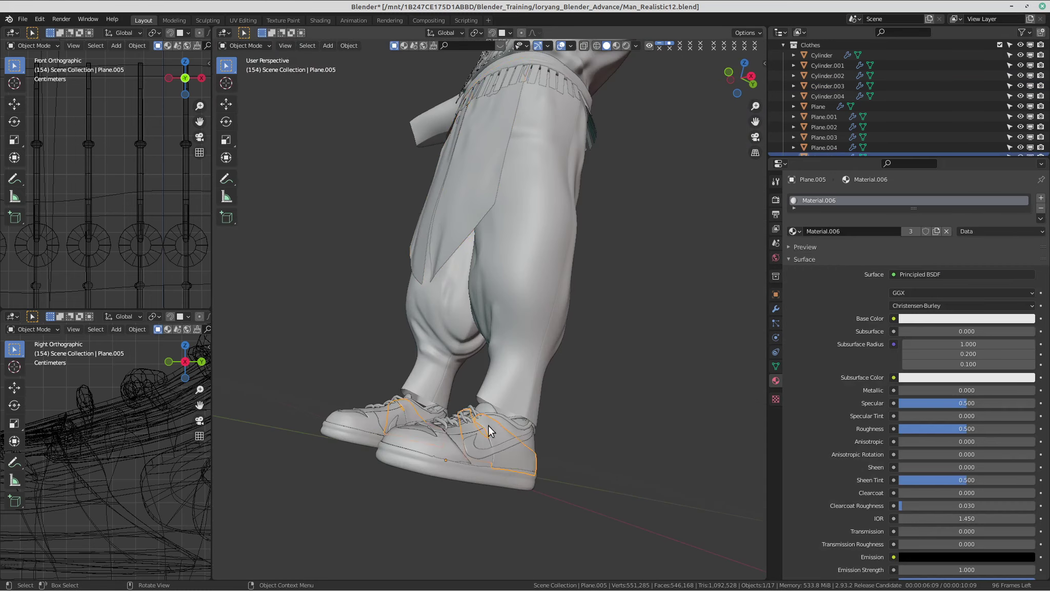
{"action": "middle_click_drag", "start_coordinate": [488, 426], "coordinate": [475, 396]}
{"action": "left_click", "coordinate": [499, 432]}
{"action": "middle_click_drag", "start_coordinate": [499, 432], "coordinate": [313, 334]}
{"action": "left_click", "coordinate": [453, 343]}
{"action": "key", "text": "g"}
{"action": "right_click", "coordinate": [515, 294]}
{"action": "middle_click_drag", "start_coordinate": [516, 294], "coordinate": [481, 328]}
{"action": "left_click", "coordinate": [439, 301]}
{"action": "key", "text": "g"}
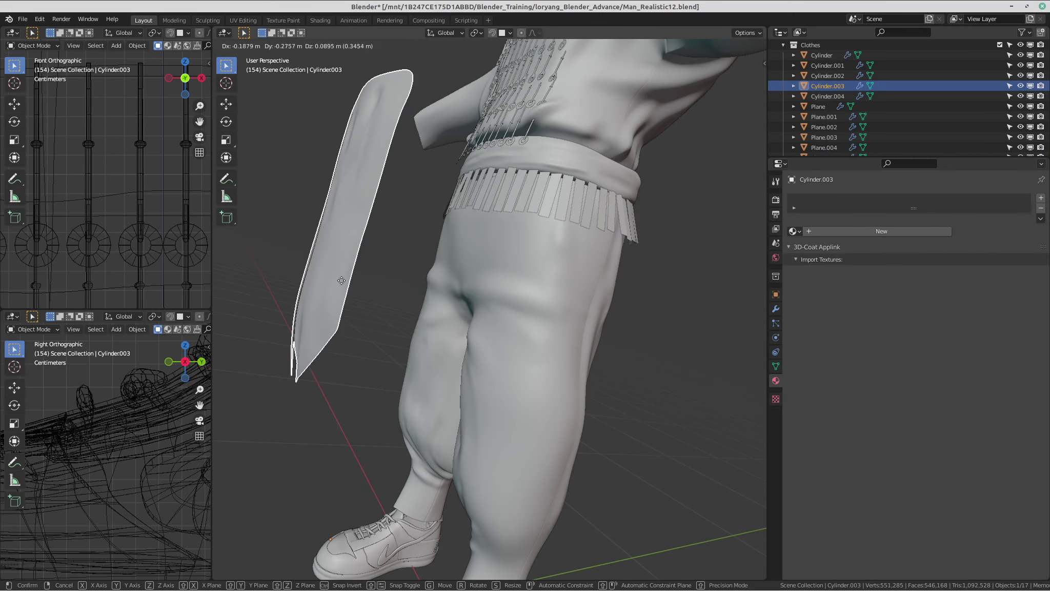
{"action": "right_click", "coordinate": [436, 277]}
Select the waist fringe and the belt in turn to examine them as separate pieces.
{"action": "middle_click_drag", "start_coordinate": [530, 268], "coordinate": [549, 256]}
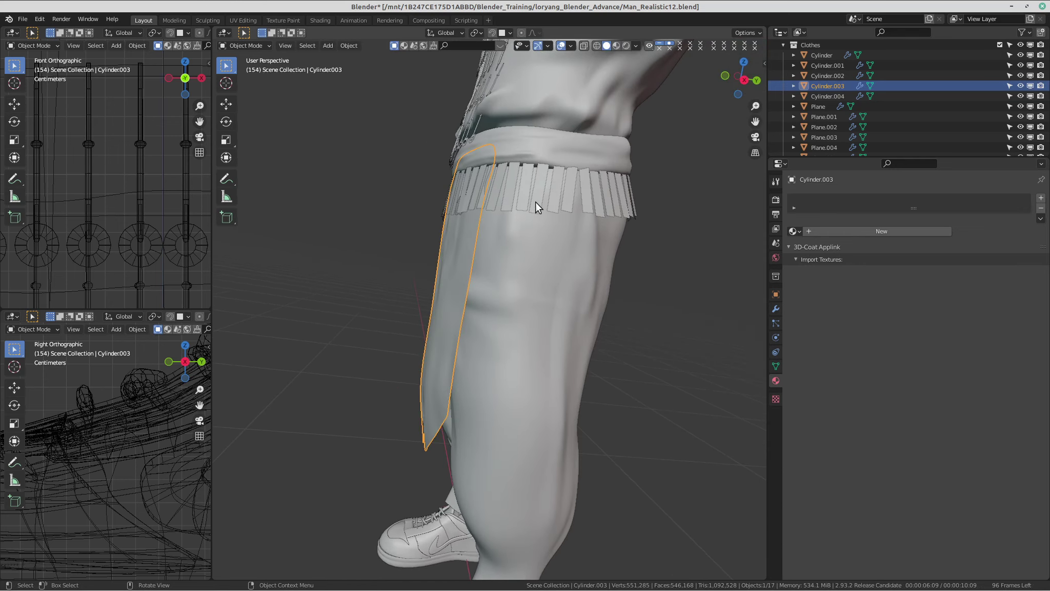
{"action": "left_click", "coordinate": [550, 197]}
{"action": "middle_click_drag", "start_coordinate": [551, 195], "coordinate": [599, 283]}
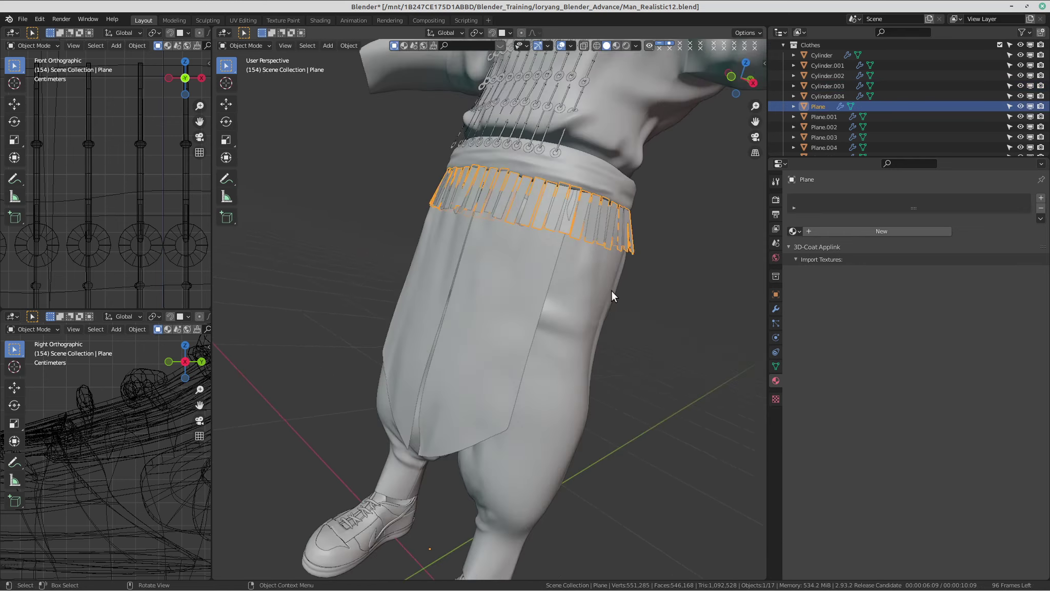
{"action": "scroll", "coordinate": [591, 204], "scroll_direction": "down", "scroll_amount": 1}
{"action": "left_click", "coordinate": [585, 194]}
{"action": "left_click", "coordinate": [586, 201]}
{"action": "middle_click_drag", "start_coordinate": [666, 221], "coordinate": [577, 246]}
{"action": "scroll", "coordinate": [577, 246], "scroll_direction": "up", "scroll_amount": 1}
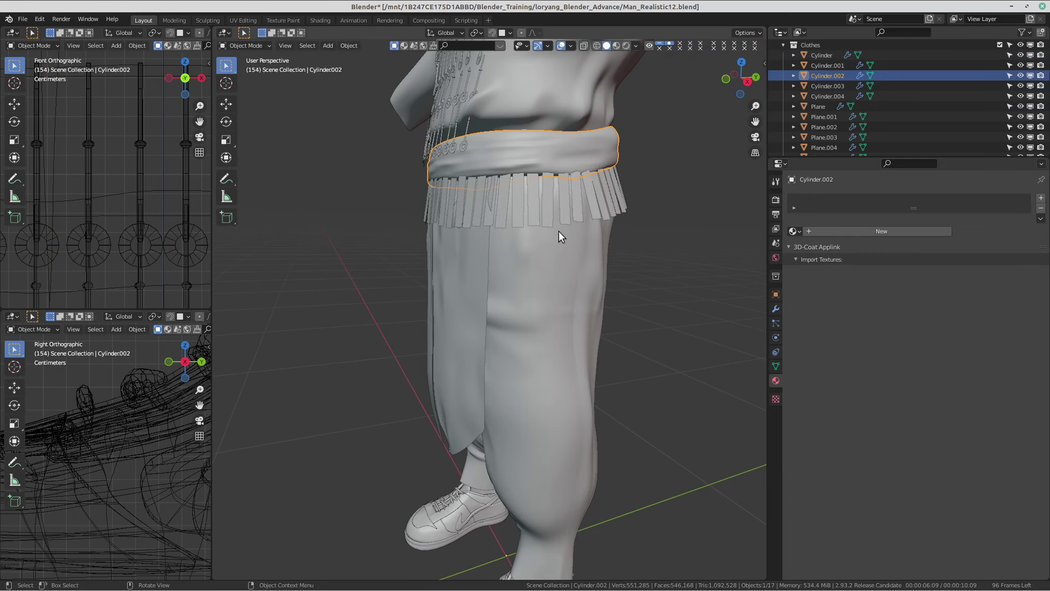
{"action": "middle_click_drag", "start_coordinate": [577, 185], "coordinate": [535, 248]}
Examine the shirt's base mesh in Edit Mode, return to Object Mode and view the whole outfit.
{"action": "left_click", "coordinate": [535, 248]}
{"action": "key", "text": "Tab"}
{"action": "scroll", "coordinate": [621, 286], "scroll_direction": "down", "scroll_amount": 1}
{"action": "middle_click_drag", "start_coordinate": [621, 287], "coordinate": [575, 349]}
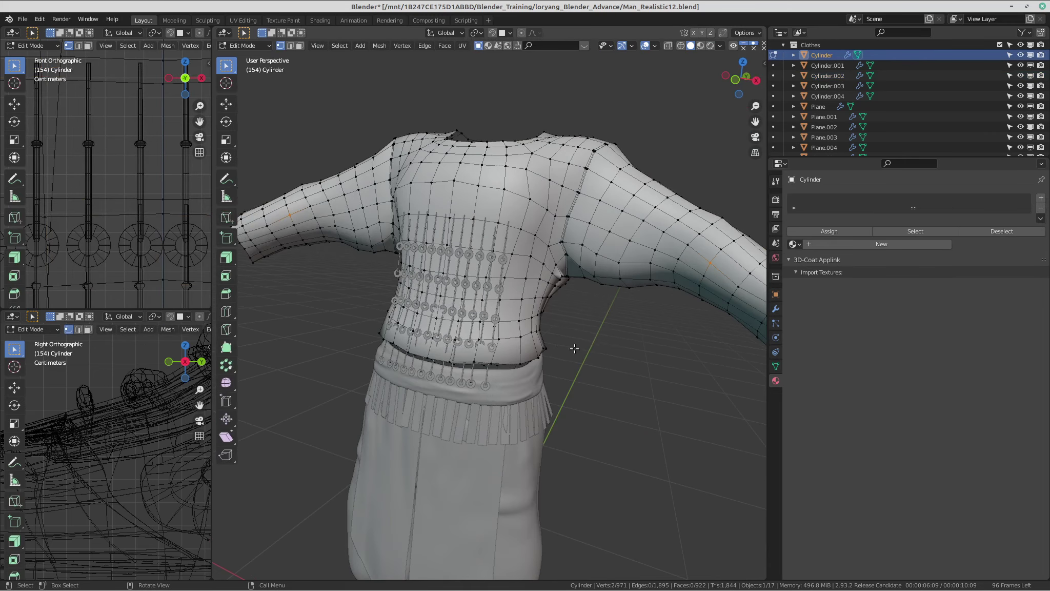
{"action": "key", "text": "Tab"}
{"action": "scroll", "coordinate": [574, 349], "scroll_direction": "down", "scroll_amount": 5}
{"action": "mouse_move", "coordinate": [519, 322]}
{"action": "middle_mouse_down"}
{"action": "mouse_move", "coordinate": [608, 376]}
{"action": "mouse_move", "coordinate": [415, 374]}
{"action": "mouse_move", "coordinate": [584, 392]}
{"action": "mouse_move", "coordinate": [563, 364]}
{"action": "mouse_move", "coordinate": [493, 346]}
{"action": "mouse_move", "coordinate": [518, 386]}
{"action": "mouse_move", "coordinate": [506, 319]}
{"action": "middle_mouse_up"}
{"action": "left_click", "coordinate": [586, 396]}
{"action": "scroll", "coordinate": [563, 364], "scroll_direction": "up", "scroll_amount": 3}
{"action": "scroll", "coordinate": [506, 318], "scroll_direction": "down", "scroll_amount": 2}
{"action": "middle_click_drag", "start_coordinate": [508, 323], "coordinate": [580, 307]}
{"action": "scroll", "coordinate": [531, 233], "scroll_direction": "up", "scroll_amount": 3}
{"action": "scroll", "coordinate": [440, 270], "scroll_direction": "up", "scroll_amount": 2}
Select the shirt, check its mesh briefly in Edit Mode and examine its front and sides in Object Mode.
{"action": "left_click", "coordinate": [446, 289]}
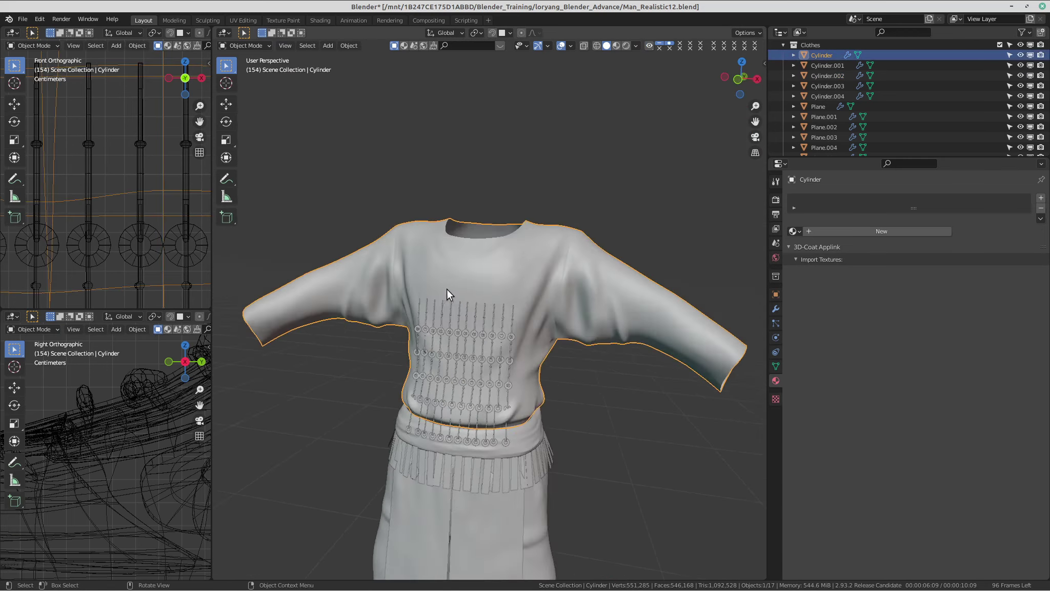
{"action": "key", "text": "Tab"}
{"action": "middle_click_drag", "start_coordinate": [677, 333], "coordinate": [600, 357]}
{"action": "key", "text": "Tab"}
{"action": "scroll", "coordinate": [495, 358], "scroll_direction": "up", "scroll_amount": 1}
{"action": "middle_click_drag", "start_coordinate": [341, 333], "coordinate": [481, 324]}
{"action": "scroll", "coordinate": [481, 324], "scroll_direction": "down", "scroll_amount": 1}
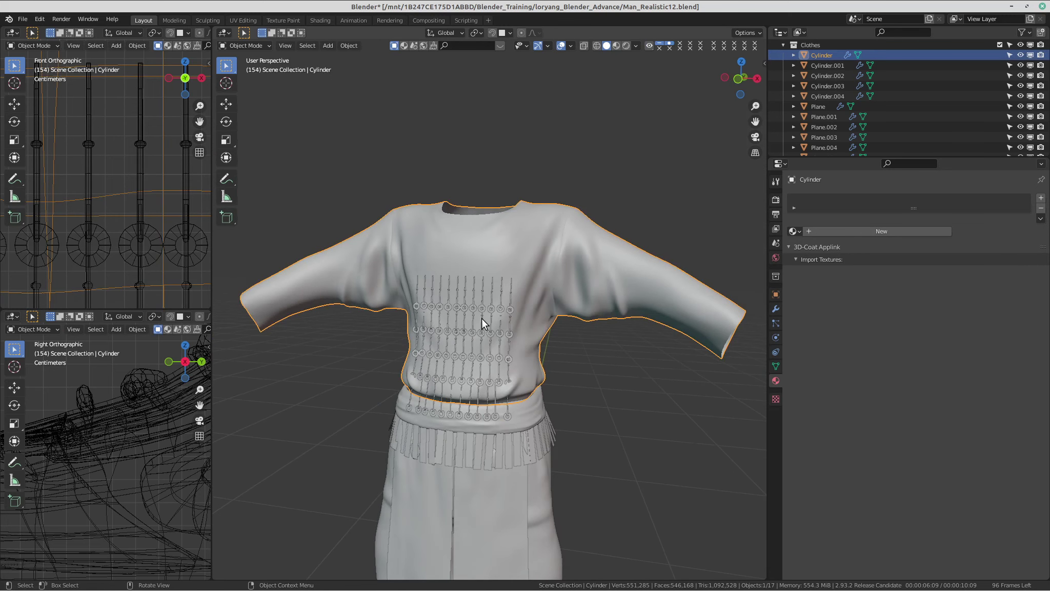
{"action": "middle_click_drag", "start_coordinate": [557, 343], "coordinate": [584, 319]}
{"action": "scroll", "coordinate": [628, 262], "scroll_direction": "up", "scroll_amount": 2}
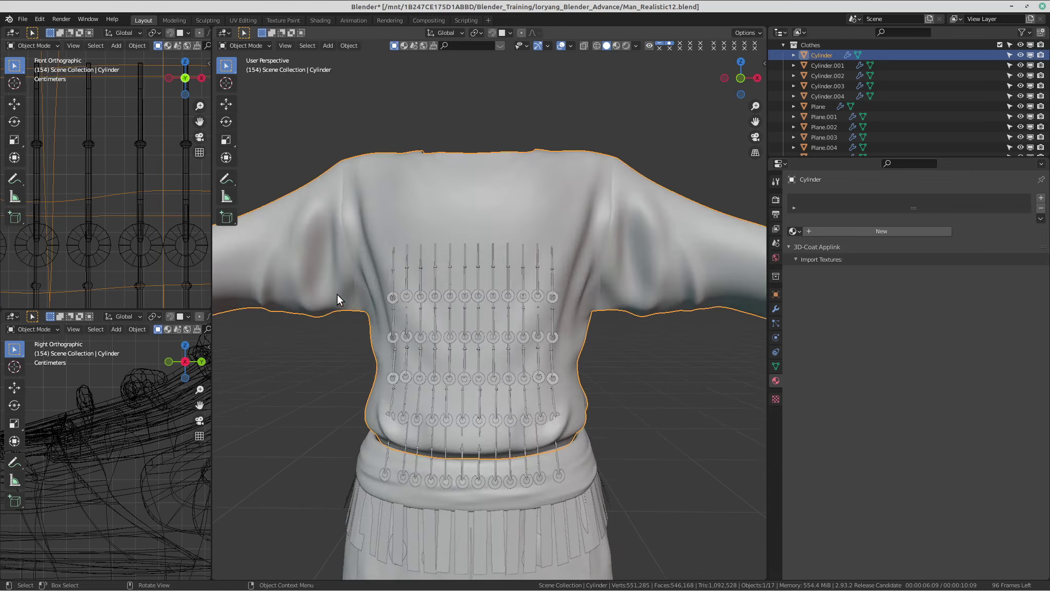
{"action": "middle_click_drag", "start_coordinate": [337, 293], "coordinate": [413, 218]}
{"action": "middle_click_drag", "start_coordinate": [358, 326], "coordinate": [447, 330]}
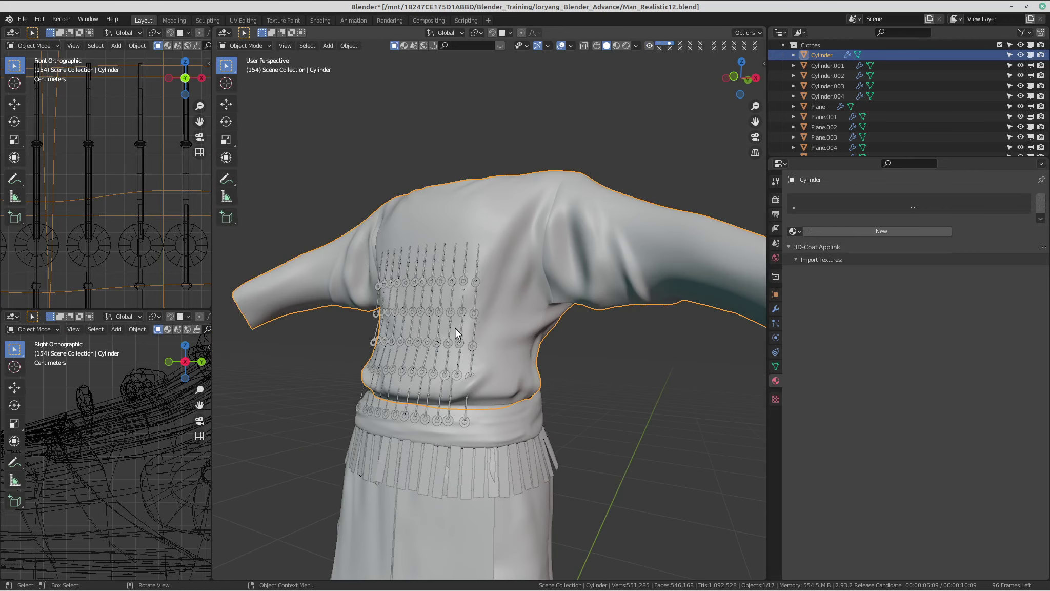
{"action": "middle_click_drag", "start_coordinate": [519, 362], "coordinate": [549, 318]}
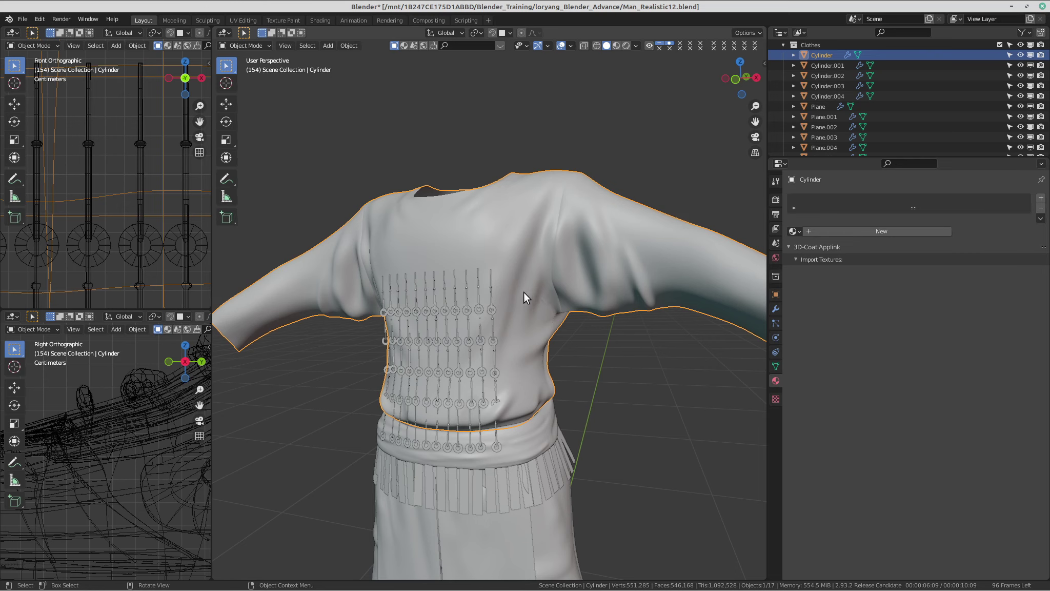
Switch the selected shirt to Edit Mode.
{"action": "middle_click_drag", "start_coordinate": [483, 288], "coordinate": [446, 315]}
{"action": "key", "text": "ctrl+Tab"}
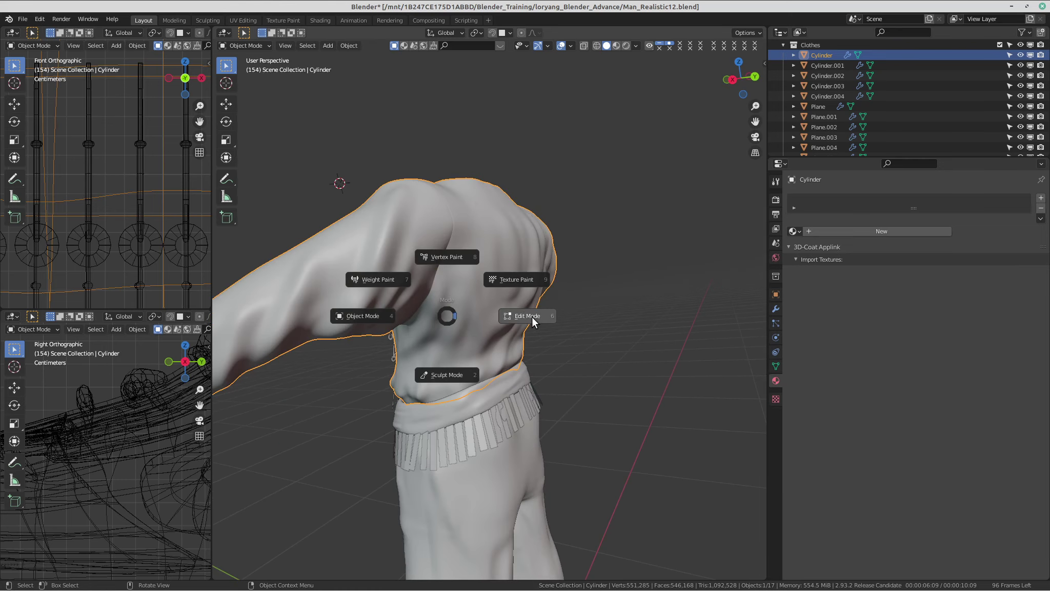
{"action": "left_click", "coordinate": [532, 316]}
Examine the shirt's edge loops around the armholes, back and neckline to plan the UV seams.
{"action": "middle_click_drag", "start_coordinate": [532, 316], "coordinate": [483, 349]}
{"action": "scroll", "coordinate": [372, 319], "scroll_direction": "up", "scroll_amount": 2}
{"action": "middle_click_drag", "start_coordinate": [371, 318], "coordinate": [497, 313], "text": "shift"}
{"action": "scroll", "coordinate": [509, 287], "scroll_direction": "up", "scroll_amount": 2}
{"action": "middle_click_drag", "start_coordinate": [553, 377], "coordinate": [563, 329]}
{"action": "middle_click_drag", "start_coordinate": [538, 302], "coordinate": [495, 269], "text": "shift"}
{"action": "scroll", "coordinate": [474, 217], "scroll_direction": "up", "scroll_amount": 3}
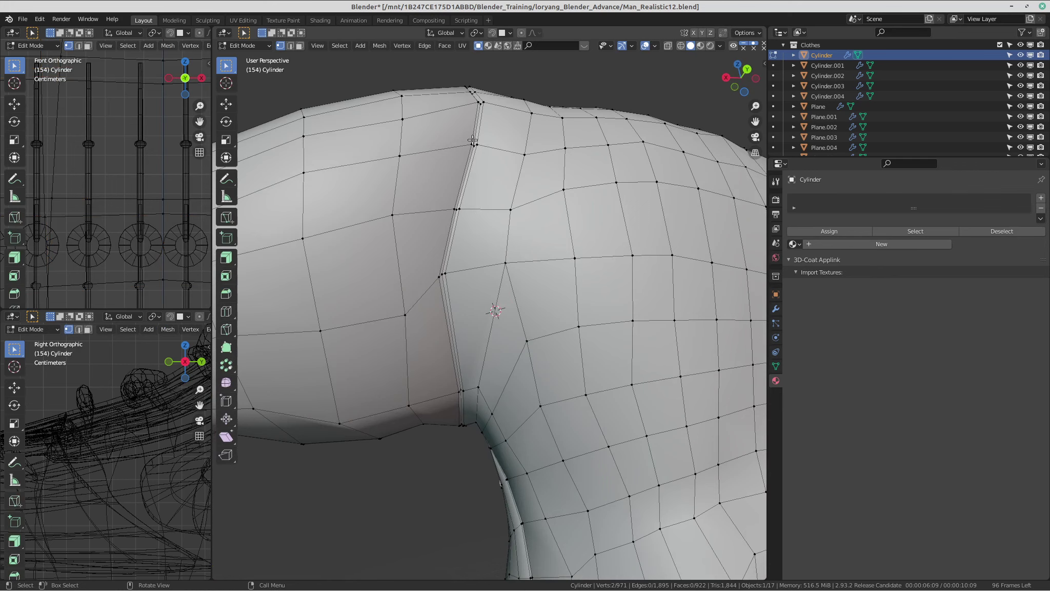
{"action": "scroll", "coordinate": [448, 295], "scroll_direction": "down", "scroll_amount": 5}
{"action": "middle_click_drag", "start_coordinate": [448, 295], "coordinate": [519, 330]}
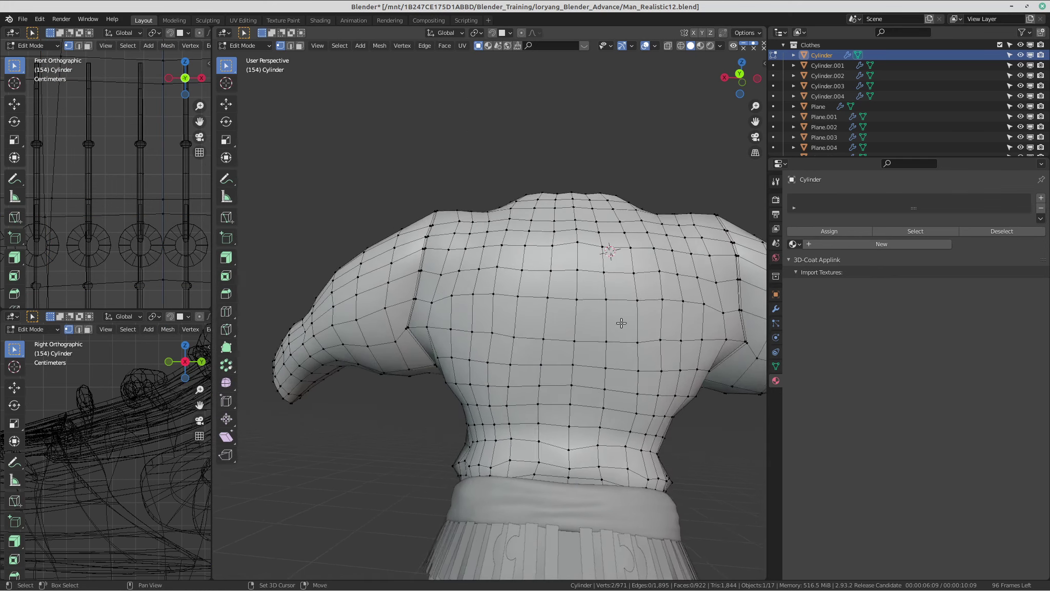
{"action": "scroll", "coordinate": [518, 331], "scroll_direction": "up", "scroll_amount": 2}
{"action": "scroll", "coordinate": [553, 307], "scroll_direction": "down", "scroll_amount": 1}
{"action": "middle_click_drag", "start_coordinate": [520, 261], "coordinate": [483, 324]}
{"action": "scroll", "coordinate": [483, 324], "scroll_direction": "up", "scroll_amount": 2}
{"action": "middle_click_drag", "start_coordinate": [479, 279], "coordinate": [528, 341]}
{"action": "scroll", "coordinate": [469, 281], "scroll_direction": "down", "scroll_amount": 1}
{"action": "scroll", "coordinate": [528, 341], "scroll_direction": "up", "scroll_amount": 5}
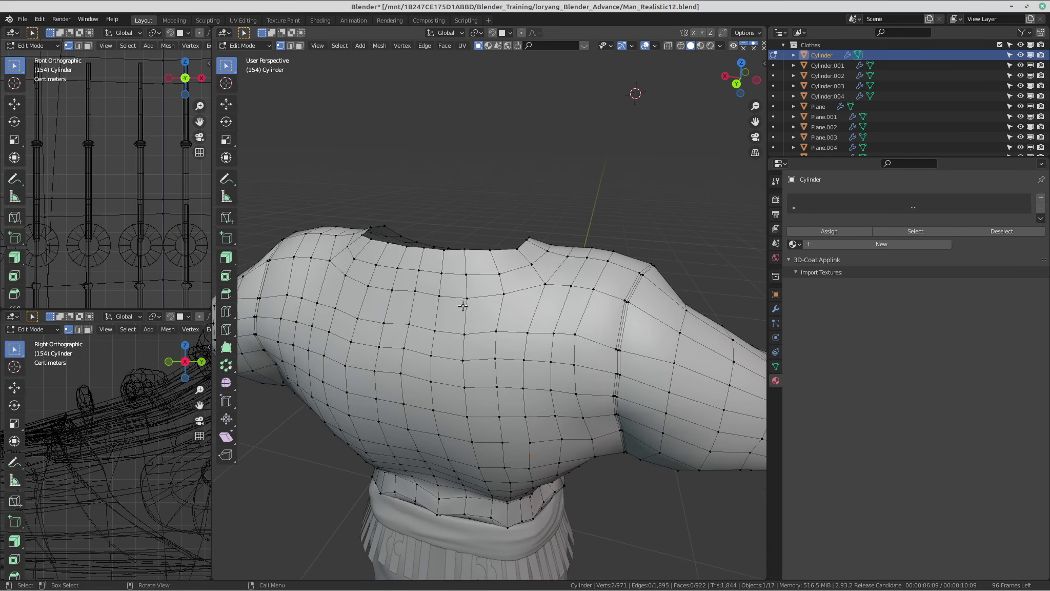
{"action": "scroll", "coordinate": [527, 340], "scroll_direction": "down", "scroll_amount": 6}
{"action": "middle_click_drag", "start_coordinate": [528, 340], "coordinate": [447, 232]}
{"action": "scroll", "coordinate": [579, 336], "scroll_direction": "up", "scroll_amount": 5}
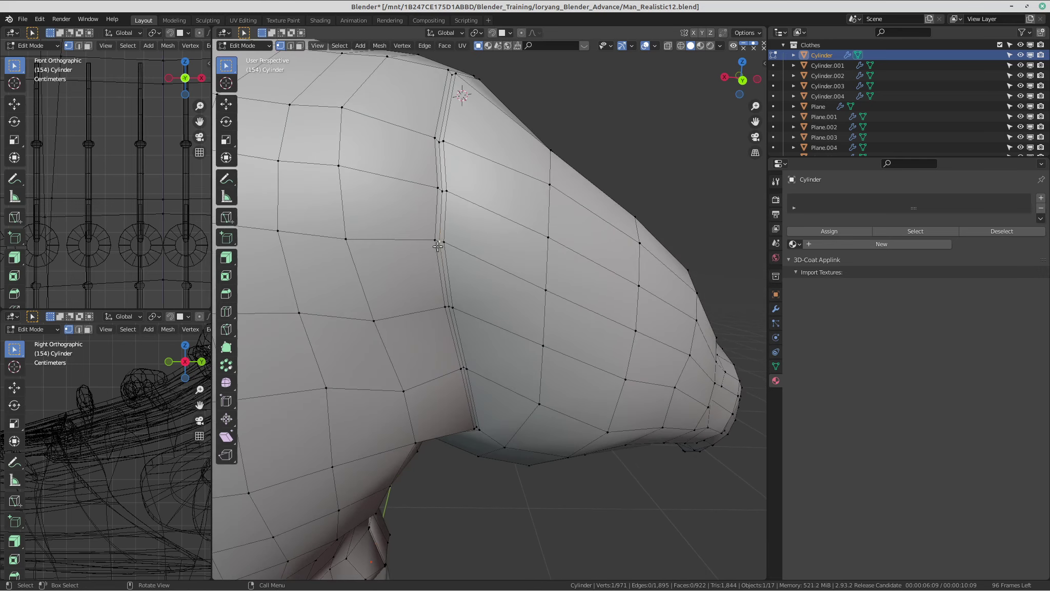
Select the middle edge loop where the sleeve meets the torso and mark it as a UV seam.
{"action": "left_click", "coordinate": [440, 228], "text": "alt"}
{"action": "scroll", "coordinate": [439, 228], "scroll_direction": "down", "scroll_amount": 4}
{"action": "scroll", "coordinate": [515, 256], "scroll_direction": "up", "scroll_amount": 5}
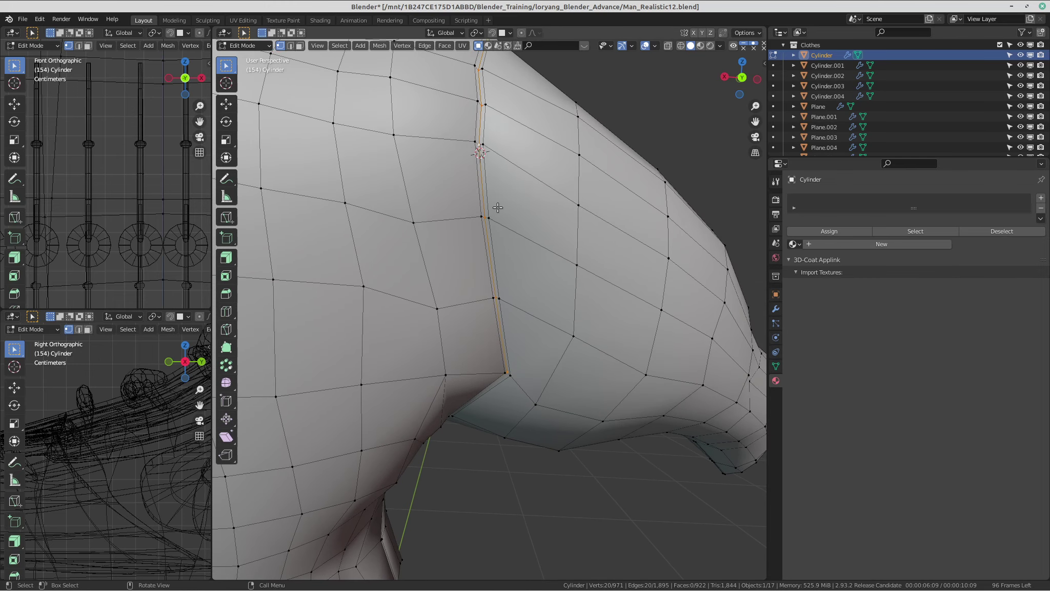
{"action": "scroll", "coordinate": [498, 326], "scroll_direction": "up", "scroll_amount": 5}
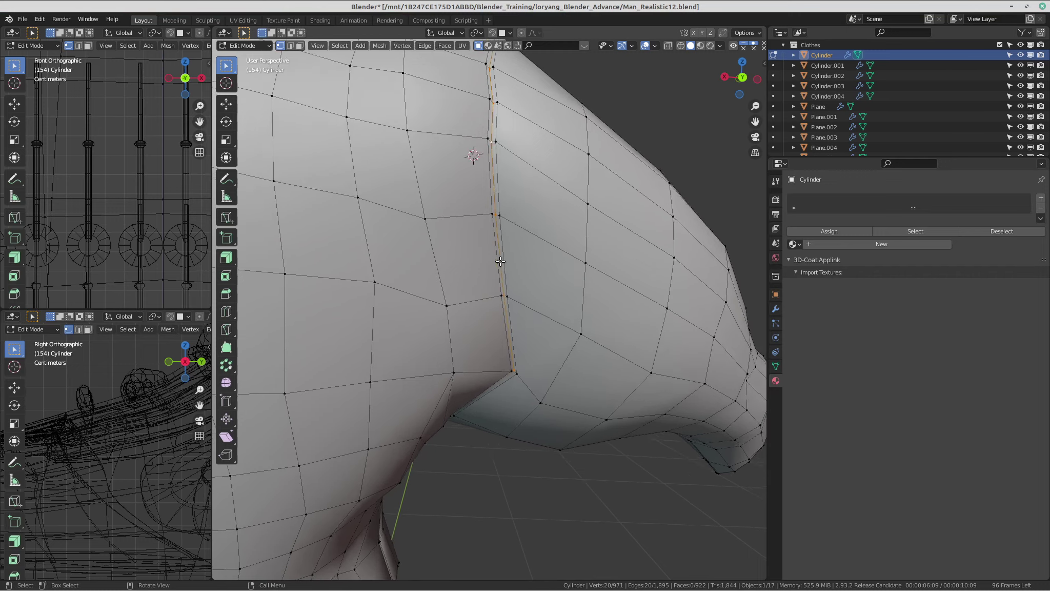
{"action": "key", "text": "u"}
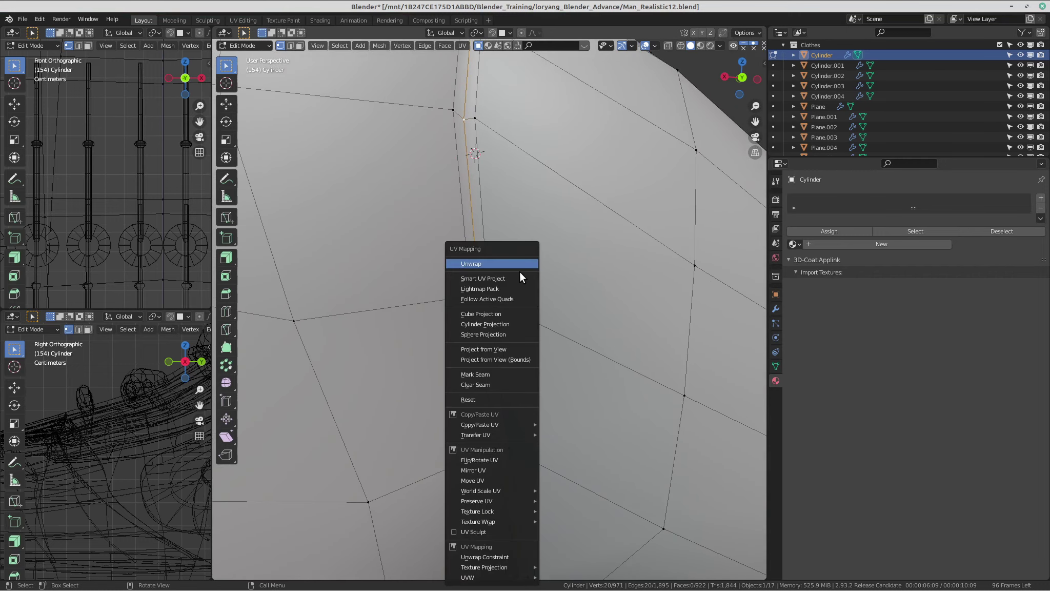
{"action": "left_click", "coordinate": [492, 374]}
{"action": "scroll", "coordinate": [452, 270], "scroll_direction": "down", "scroll_amount": 5}
{"action": "middle_click_drag", "start_coordinate": [451, 270], "coordinate": [447, 269]}
{"action": "left_click", "coordinate": [534, 229]}
{"action": "key", "text": "KP_Decimal"}
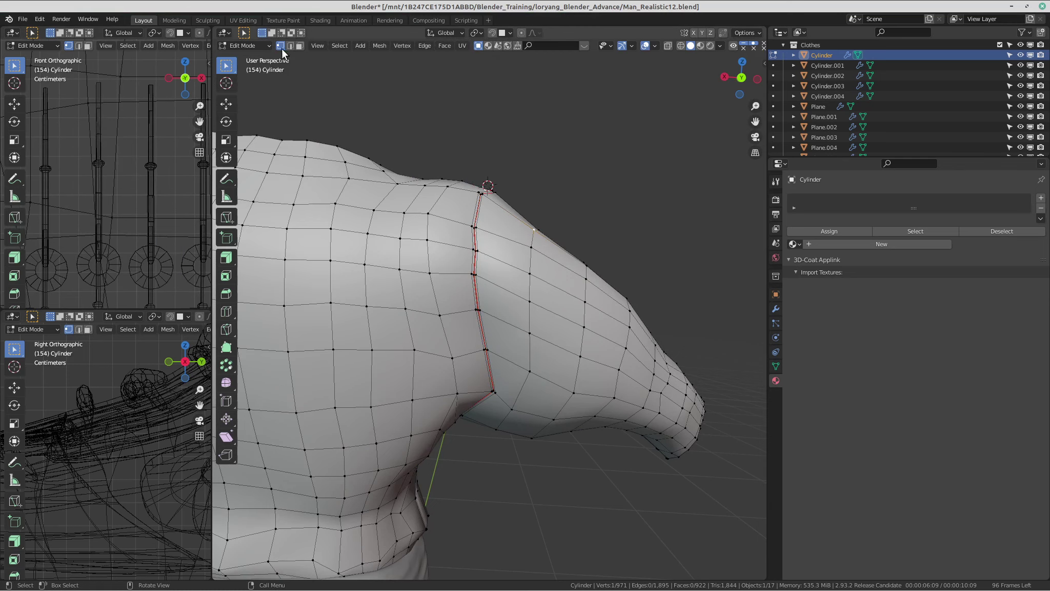
Mark a matching UV seam along the edge loop around the shirt's opposite armhole.
{"action": "scroll", "coordinate": [376, 279], "scroll_direction": "up", "scroll_amount": 4}
{"action": "middle_click_drag", "start_coordinate": [377, 280], "coordinate": [437, 258]}
{"action": "scroll", "coordinate": [491, 277], "scroll_direction": "down", "scroll_amount": 6}
{"action": "scroll", "coordinate": [524, 328], "scroll_direction": "up", "scroll_amount": 5}
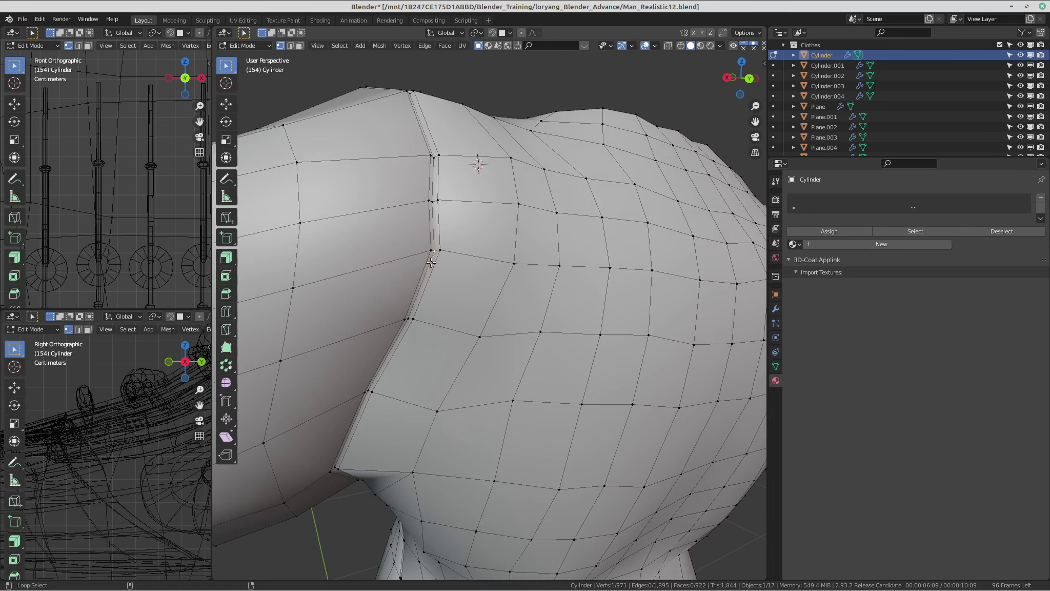
{"action": "middle_click_drag", "start_coordinate": [431, 262], "coordinate": [511, 375]}
{"action": "key", "text": "u"}
{"action": "left_click", "coordinate": [470, 253]}
Select the edges across the top of one shoulder, from armhole seam to neckline, and mark them as a seam.
{"action": "scroll", "coordinate": [471, 253], "scroll_direction": "down", "scroll_amount": 4}
{"action": "scroll", "coordinate": [485, 258], "scroll_direction": "up", "scroll_amount": 5}
{"action": "scroll", "coordinate": [502, 276], "scroll_direction": "down", "scroll_amount": 5}
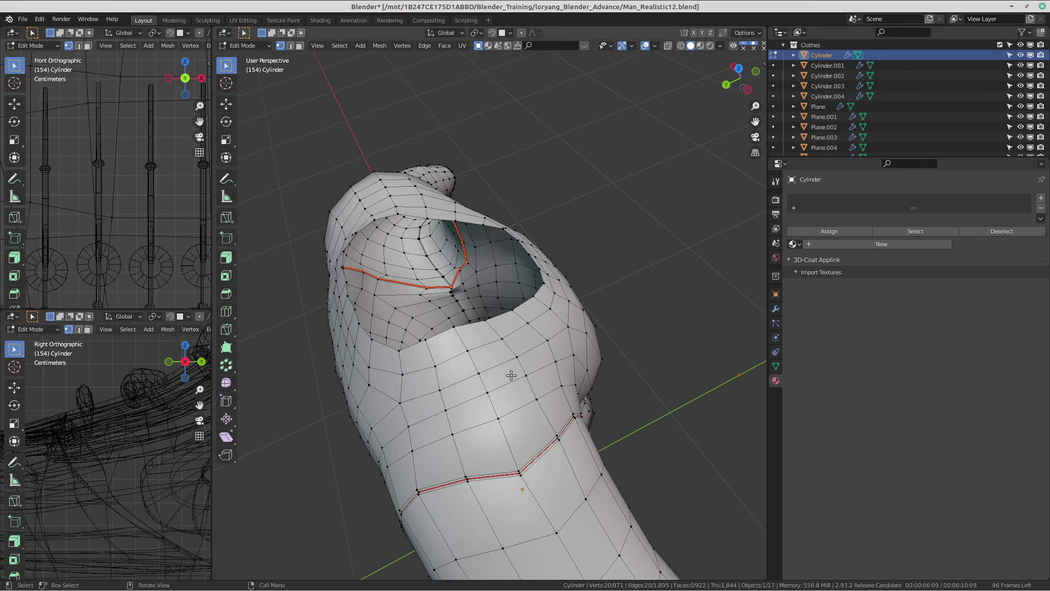
{"action": "middle_click_drag", "start_coordinate": [506, 446], "coordinate": [523, 423]}
{"action": "scroll", "coordinate": [678, 189], "scroll_direction": "down", "scroll_amount": 6}
{"action": "scroll", "coordinate": [509, 394], "scroll_direction": "up", "scroll_amount": 6}
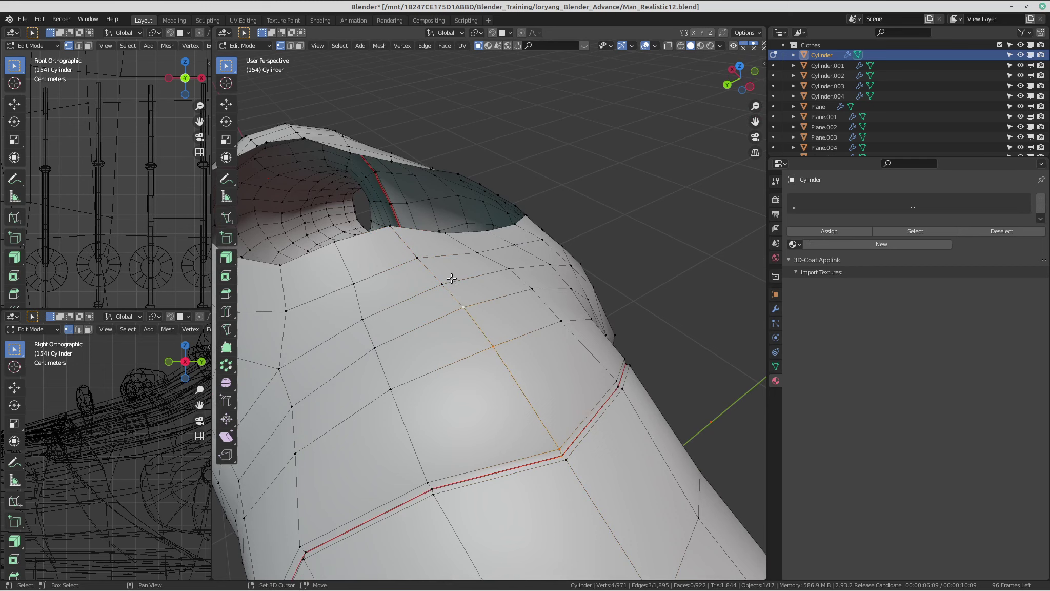
{"action": "left_click", "coordinate": [405, 266], "text": "shift"}
{"action": "middle_click_drag", "start_coordinate": [405, 267], "coordinate": [480, 387]}
{"action": "left_click", "coordinate": [505, 383], "text": "shift"}
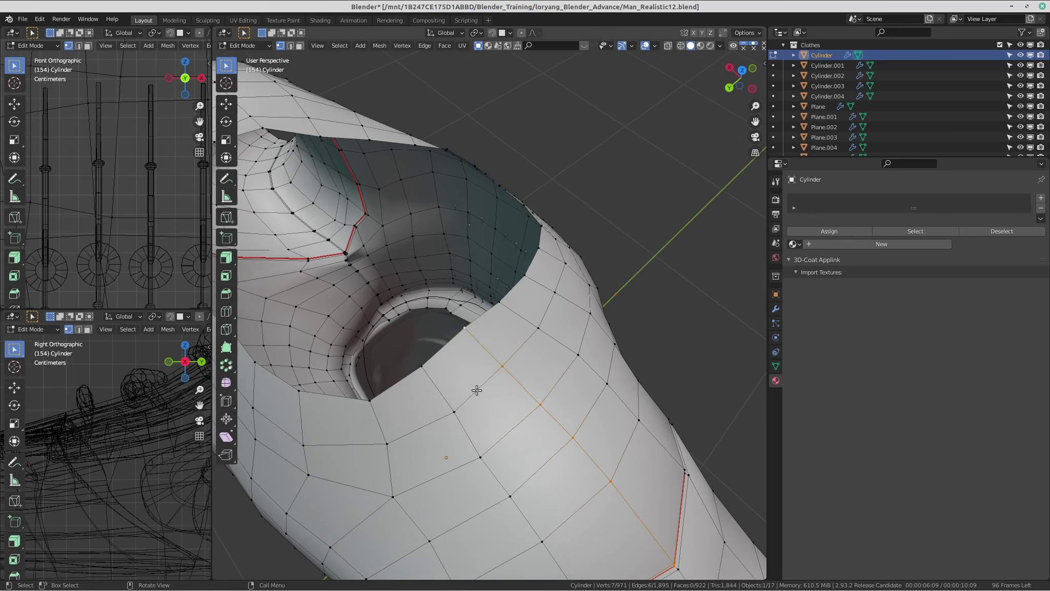
{"action": "key", "text": "u"}
{"action": "left_click", "coordinate": [474, 374]}
Select the lengthwise edge loop under one sleeve, check it in Wireframe shading and mark it as a seam.
{"action": "scroll", "coordinate": [472, 359], "scroll_direction": "down", "scroll_amount": 5}
{"action": "middle_click_drag", "start_coordinate": [471, 359], "coordinate": [445, 234]}
{"action": "scroll", "coordinate": [595, 319], "scroll_direction": "up", "scroll_amount": 2}
{"action": "scroll", "coordinate": [563, 256], "scroll_direction": "up", "scroll_amount": 2}
{"action": "scroll", "coordinate": [446, 235], "scroll_direction": "up", "scroll_amount": 3}
{"action": "middle_click_drag", "start_coordinate": [452, 164], "coordinate": [426, 355], "text": "shift"}
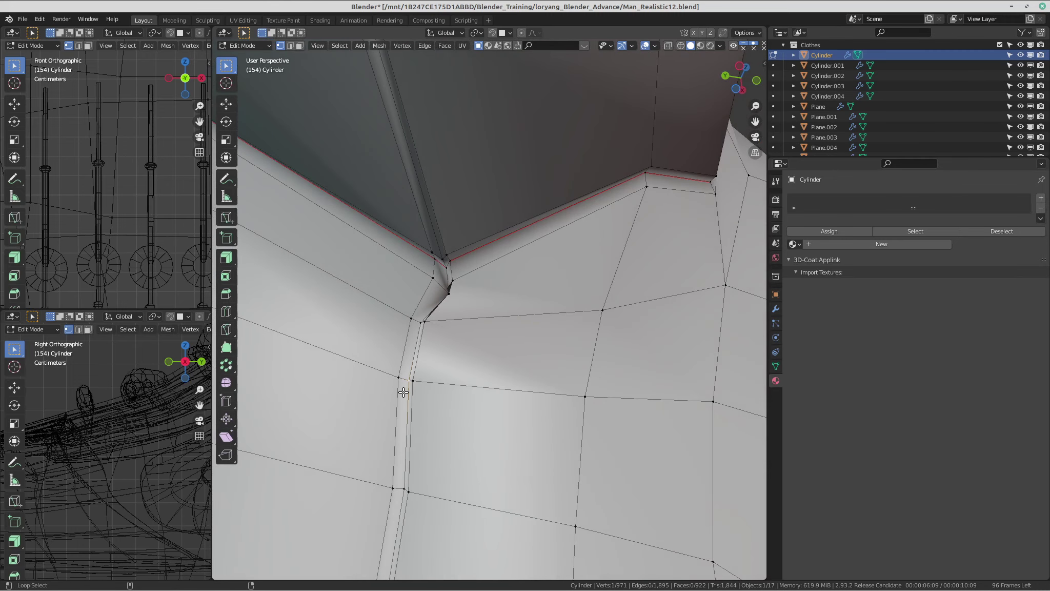
{"action": "scroll", "coordinate": [405, 385], "scroll_direction": "down", "scroll_amount": 5}
{"action": "key", "text": "z"}
{"action": "left_click", "coordinate": [301, 359]}
{"action": "scroll", "coordinate": [303, 357], "scroll_direction": "down", "scroll_amount": 4}
{"action": "mouse_move", "coordinate": [305, 354]}
{"action": "middle_mouse_down"}
{"action": "mouse_move", "coordinate": [408, 309]}
{"action": "mouse_move", "coordinate": [506, 315]}
{"action": "mouse_move", "coordinate": [569, 291]}
{"action": "mouse_move", "coordinate": [553, 290]}
{"action": "mouse_move", "coordinate": [574, 362]}
{"action": "mouse_move", "coordinate": [548, 347]}
{"action": "middle_mouse_up"}
{"action": "key", "text": "u"}
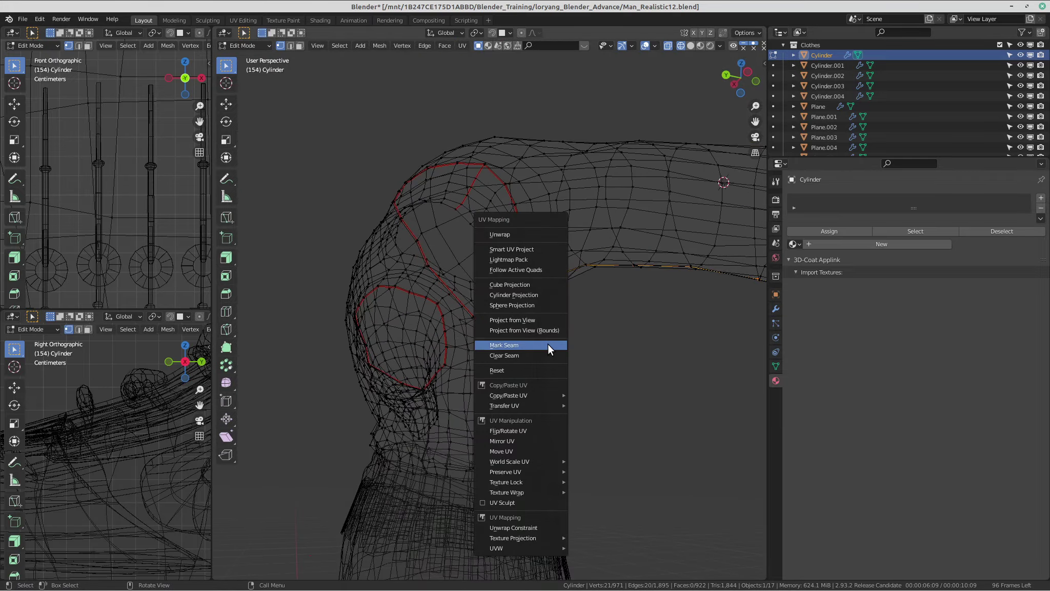
{"action": "left_click", "coordinate": [548, 345]}
Return to Solid shading and mark a seam along the underside of the opposite sleeve.
{"action": "key", "text": "shift+z"}
{"action": "scroll", "coordinate": [511, 306], "scroll_direction": "up", "scroll_amount": 4}
{"action": "mouse_move", "coordinate": [507, 307]}
{"action": "middle_mouse_down"}
{"action": "mouse_move", "coordinate": [513, 250]}
{"action": "mouse_move", "coordinate": [449, 337]}
{"action": "mouse_move", "coordinate": [352, 361]}
{"action": "mouse_move", "coordinate": [438, 290]}
{"action": "mouse_move", "coordinate": [487, 296]}
{"action": "mouse_move", "coordinate": [475, 295]}
{"action": "middle_mouse_up"}
{"action": "scroll", "coordinate": [506, 326], "scroll_direction": "up", "scroll_amount": 3}
{"action": "scroll", "coordinate": [505, 332], "scroll_direction": "down", "scroll_amount": 4}
{"action": "scroll", "coordinate": [513, 251], "scroll_direction": "down", "scroll_amount": 3}
{"action": "scroll", "coordinate": [448, 336], "scroll_direction": "up", "scroll_amount": 4}
{"action": "scroll", "coordinate": [449, 337], "scroll_direction": "up", "scroll_amount": 5}
{"action": "scroll", "coordinate": [438, 291], "scroll_direction": "up", "scroll_amount": 2}
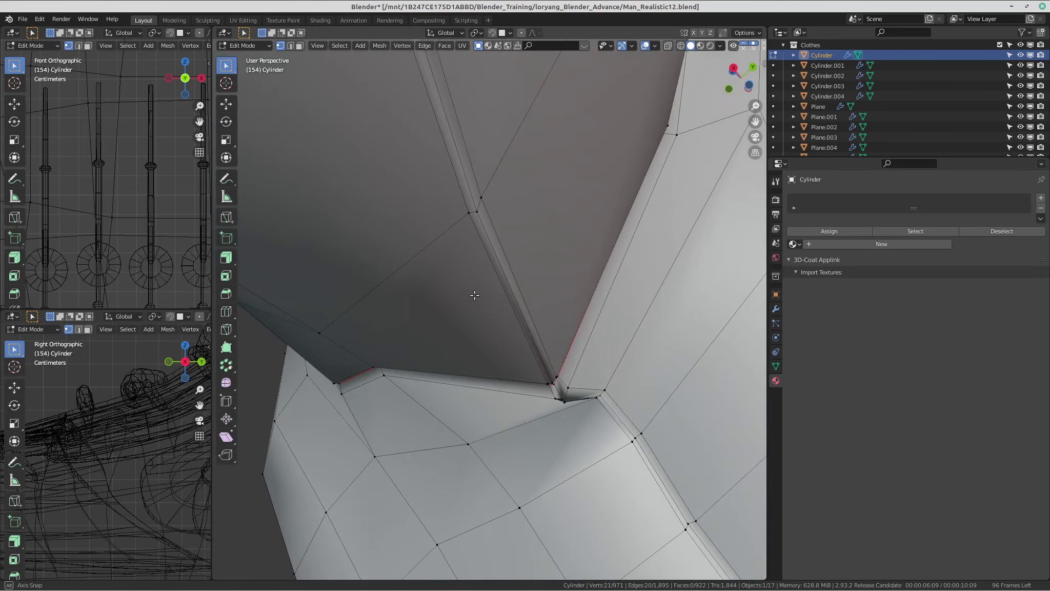
{"action": "scroll", "coordinate": [511, 234], "scroll_direction": "down", "scroll_amount": 8}
{"action": "middle_click_drag", "start_coordinate": [512, 234], "coordinate": [533, 328]}
{"action": "scroll", "coordinate": [553, 289], "scroll_direction": "down", "scroll_amount": 3}
{"action": "scroll", "coordinate": [553, 289], "scroll_direction": "up", "scroll_amount": 1}
{"action": "key", "text": "u"}
{"action": "left_click", "coordinate": [552, 283]}
Select the edges across the top of the other shoulder, from armhole seam to neckline, and mark them as a seam.
{"action": "left_click", "coordinate": [569, 306]}
{"action": "middle_click_drag", "start_coordinate": [577, 302], "coordinate": [530, 420]}
{"action": "scroll", "coordinate": [529, 421], "scroll_direction": "up", "scroll_amount": 3}
{"action": "middle_click_drag", "start_coordinate": [348, 352], "coordinate": [405, 377]}
{"action": "scroll", "coordinate": [405, 377], "scroll_direction": "up", "scroll_amount": 2}
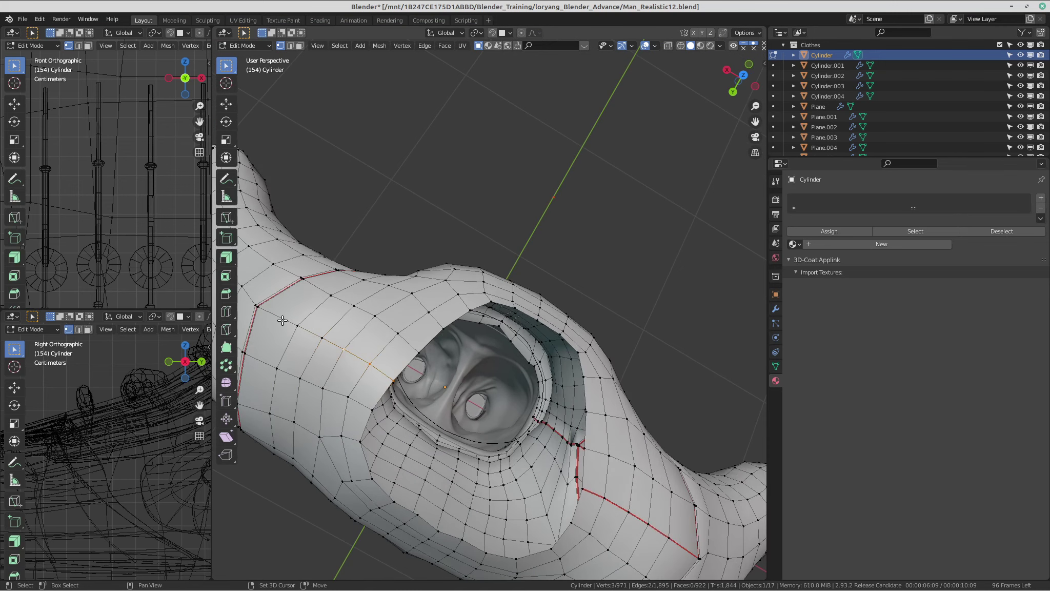
{"action": "middle_click_drag", "start_coordinate": [307, 353], "coordinate": [547, 417]}
{"action": "middle_click_drag", "start_coordinate": [469, 361], "coordinate": [541, 396], "text": "shift"}
{"action": "left_click", "coordinate": [443, 388], "text": "shift"}
{"action": "scroll", "coordinate": [443, 388], "scroll_direction": "down", "scroll_amount": 6}
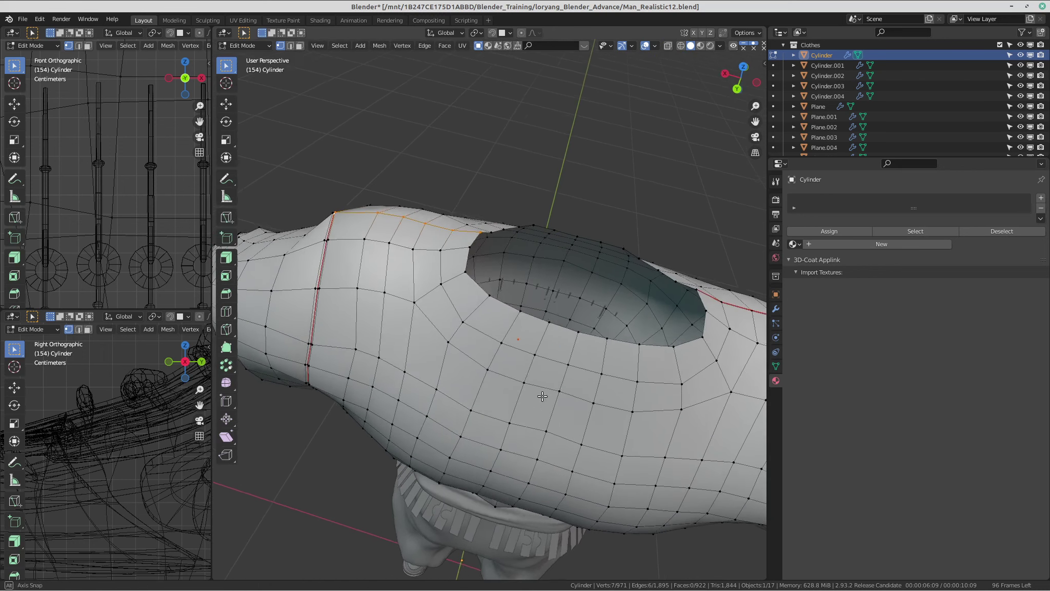
{"action": "key", "text": "u"}
{"action": "left_click", "coordinate": [514, 375]}
Select the whole shirt mesh and unwrap it along the marked seams.
{"action": "scroll", "coordinate": [515, 375], "scroll_direction": "down", "scroll_amount": 6}
{"action": "middle_click_drag", "start_coordinate": [584, 359], "coordinate": [480, 368]}
{"action": "key", "text": "Tab"}
{"action": "key", "text": "Tab"}
{"action": "scroll", "coordinate": [575, 341], "scroll_direction": "up", "scroll_amount": 3}
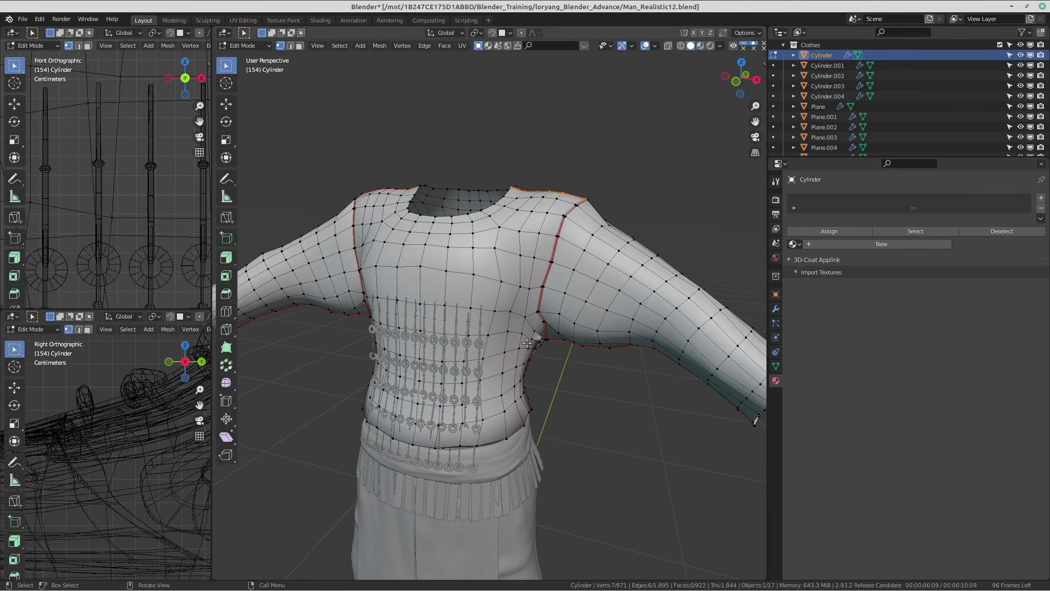
{"action": "key", "text": "a"}
{"action": "key", "text": "a"}
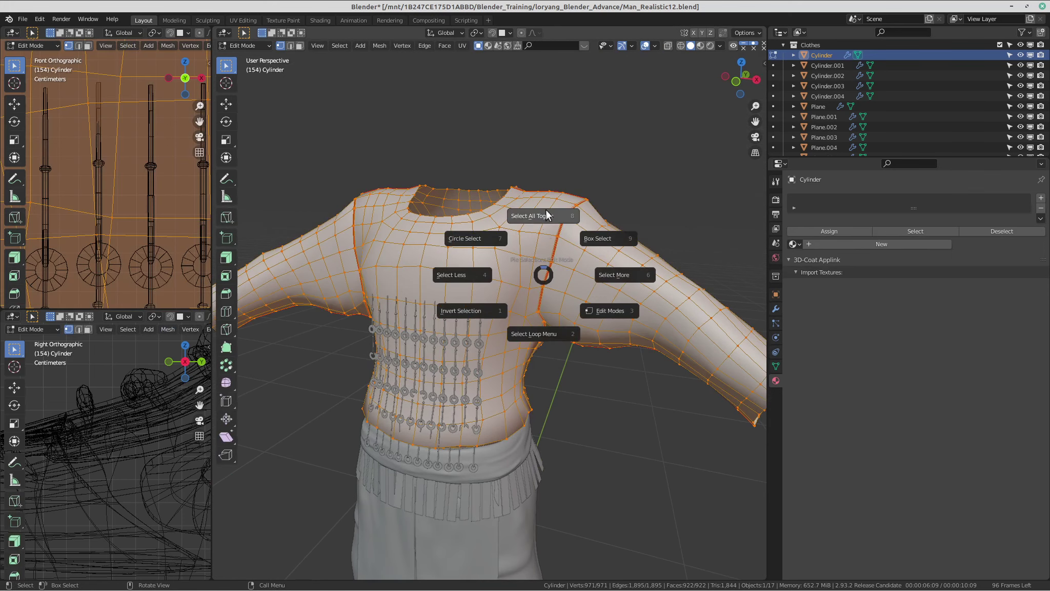
{"action": "left_click", "coordinate": [543, 218]}
{"action": "key", "text": "a"}
{"action": "scroll", "coordinate": [507, 240], "scroll_direction": "down", "scroll_amount": 3}
{"action": "scroll", "coordinate": [429, 309], "scroll_direction": "up", "scroll_amount": 2}
{"action": "middle_click_drag", "start_coordinate": [512, 275], "coordinate": [477, 328]}
{"action": "scroll", "coordinate": [419, 298], "scroll_direction": "down", "scroll_amount": 2}
{"action": "key", "text": "u"}
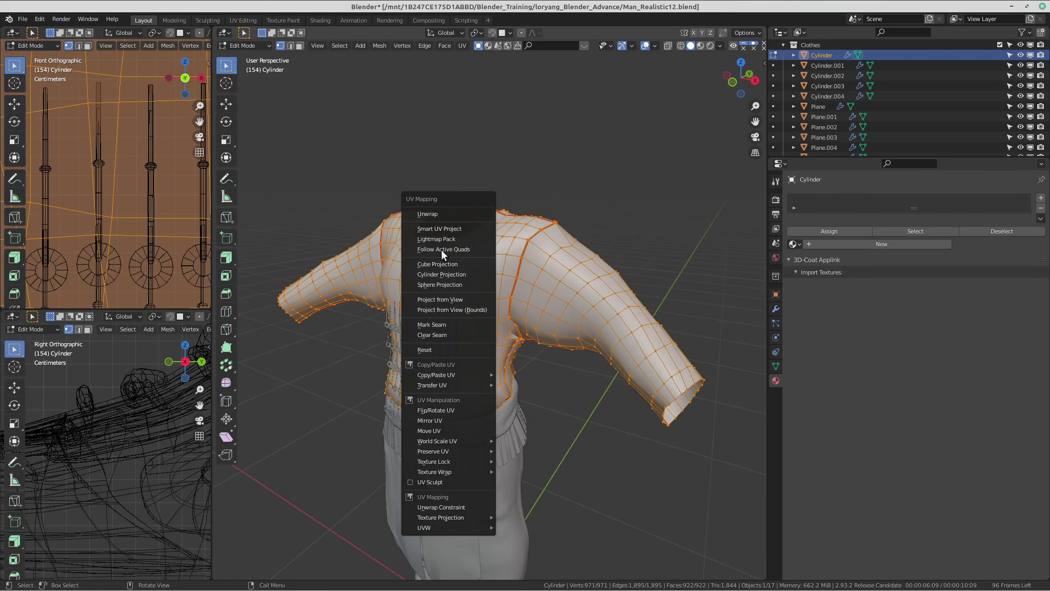
{"action": "left_click", "coordinate": [452, 214]}
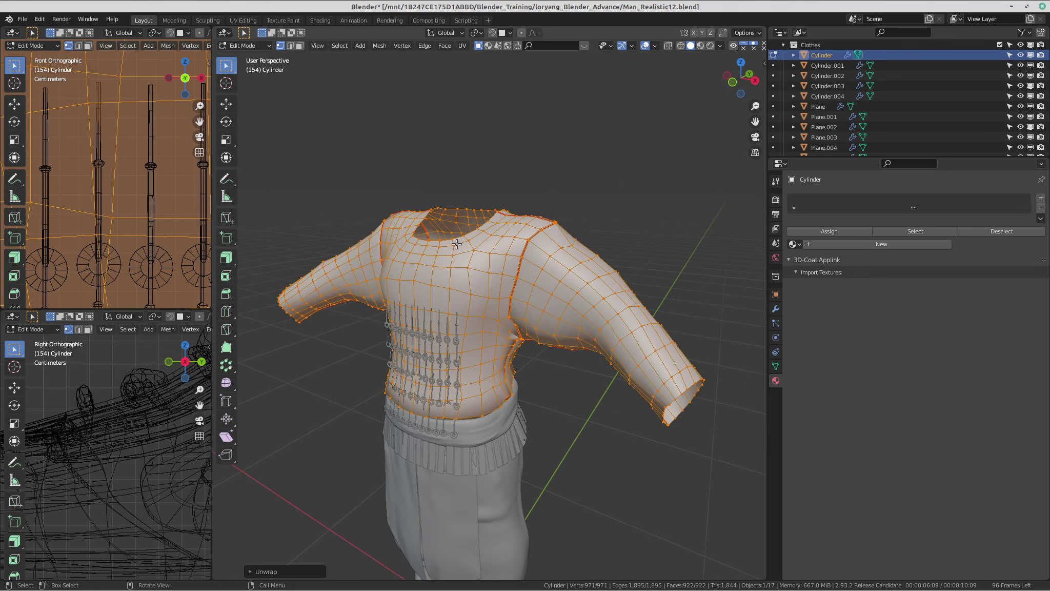
Switch to the UV Editing workspace and frame the whole shirt beside its UV layout.
{"action": "left_click", "coordinate": [237, 21]}
{"action": "scroll", "coordinate": [134, 192], "scroll_direction": "down", "scroll_amount": 1}
{"action": "scroll", "coordinate": [134, 192], "scroll_direction": "up", "scroll_amount": 2}
{"action": "scroll", "coordinate": [229, 87], "scroll_direction": "down", "scroll_amount": 1}
{"action": "left_click", "coordinate": [293, 46]}
{"action": "scroll", "coordinate": [200, 166], "scroll_direction": "up", "scroll_amount": 3}
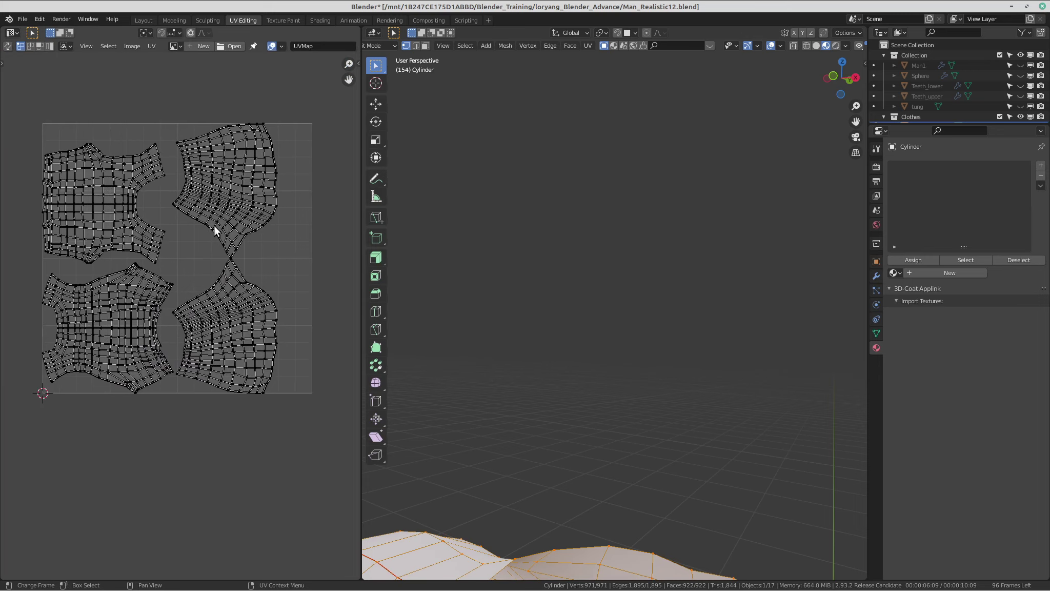
{"action": "scroll", "coordinate": [567, 426], "scroll_direction": "down", "scroll_amount": 1}
{"action": "middle_click_drag", "start_coordinate": [583, 466], "coordinate": [595, 368], "text": "shift"}
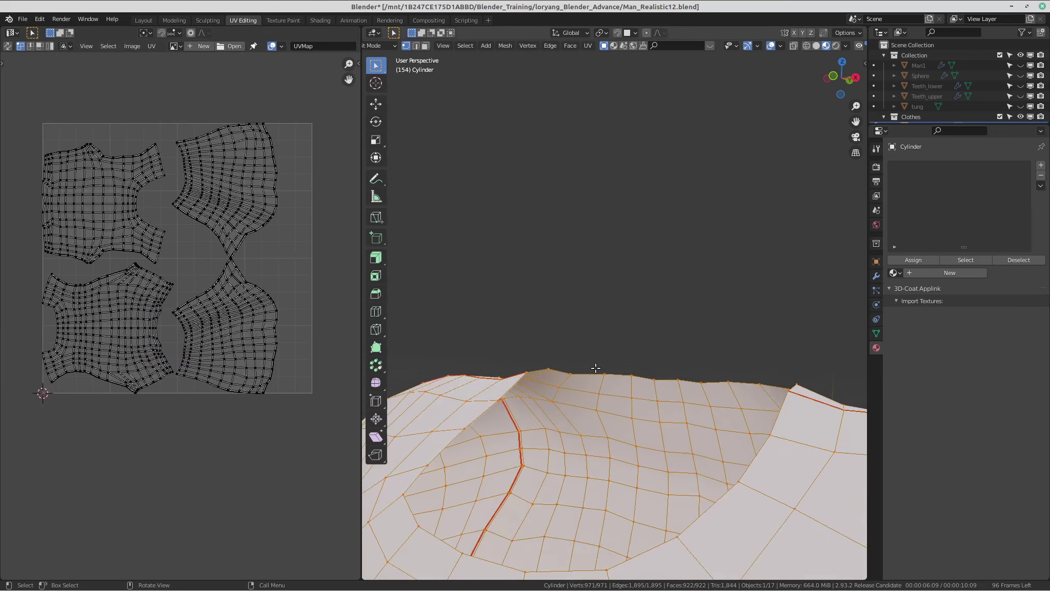
{"action": "scroll", "coordinate": [601, 493], "scroll_direction": "down", "scroll_amount": 4}
{"action": "scroll", "coordinate": [602, 493], "scroll_direction": "down", "scroll_amount": 4}
{"action": "middle_click_drag", "start_coordinate": [601, 493], "coordinate": [591, 395], "text": "shift"}
{"action": "middle_click_drag", "start_coordinate": [590, 411], "coordinate": [621, 482]}
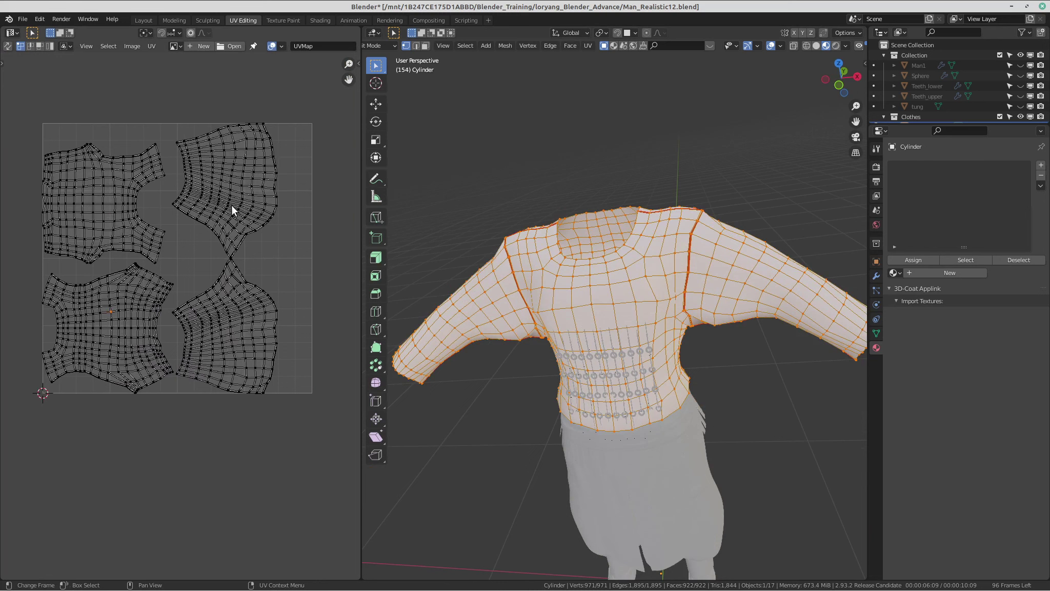
Select all of the shirt's UV islands, rotate them by -90° and clear the selection.
{"action": "left_click_drag", "start_coordinate": [28, 101], "coordinate": [361, 480]}
{"action": "key", "text": "r"}
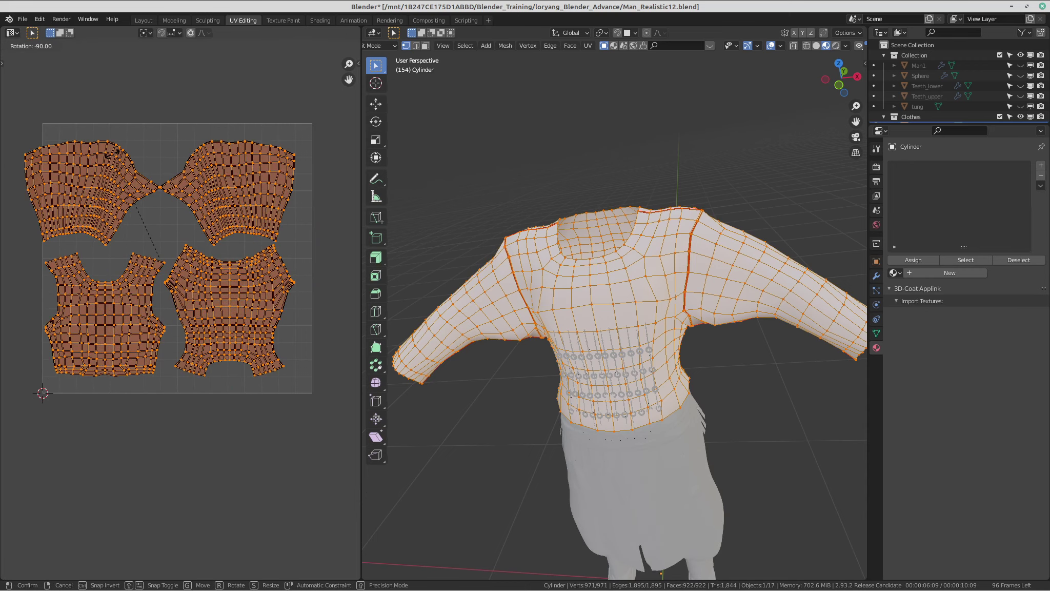
{"action": "left_click", "coordinate": [112, 166]}
{"action": "key", "text": "alt+a"}
Rotate the upside-down torso UV island 180° and move it down level with the other torso island.
{"action": "key", "text": "l"}
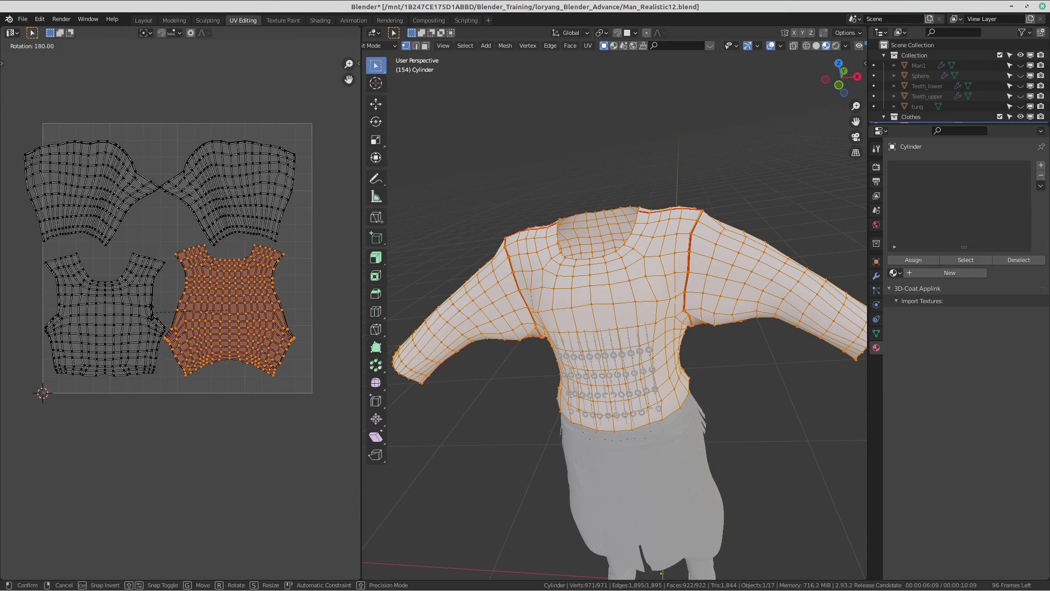
{"action": "left_click", "coordinate": [222, 316]}
{"action": "middle_click_drag", "start_coordinate": [218, 318], "coordinate": [209, 318]}
{"action": "key", "text": "g"}
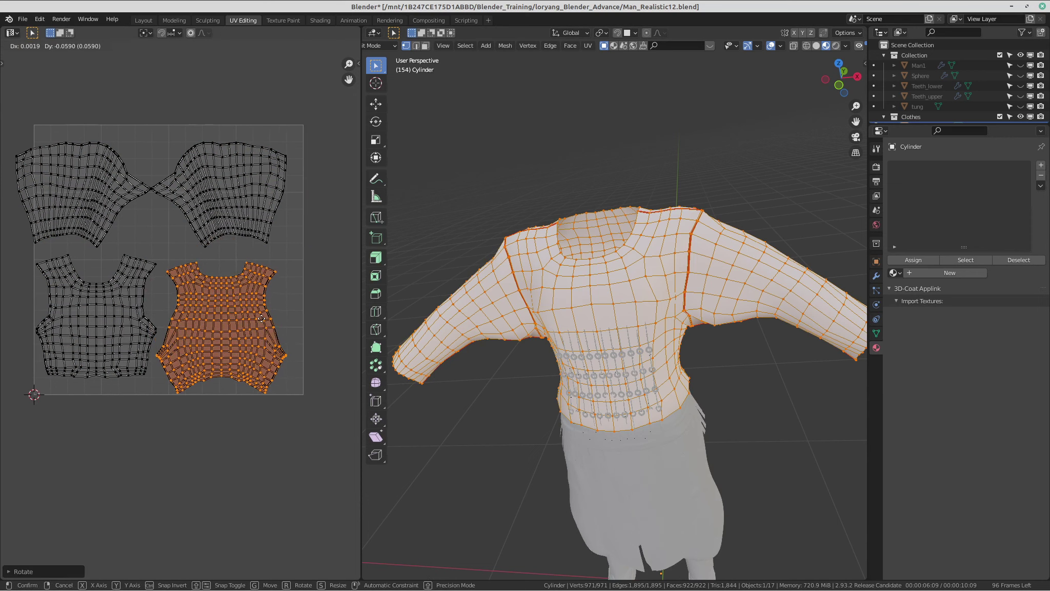
{"action": "left_click", "coordinate": [262, 313]}
{"action": "middle_click_drag", "start_coordinate": [574, 294], "coordinate": [377, 418]}
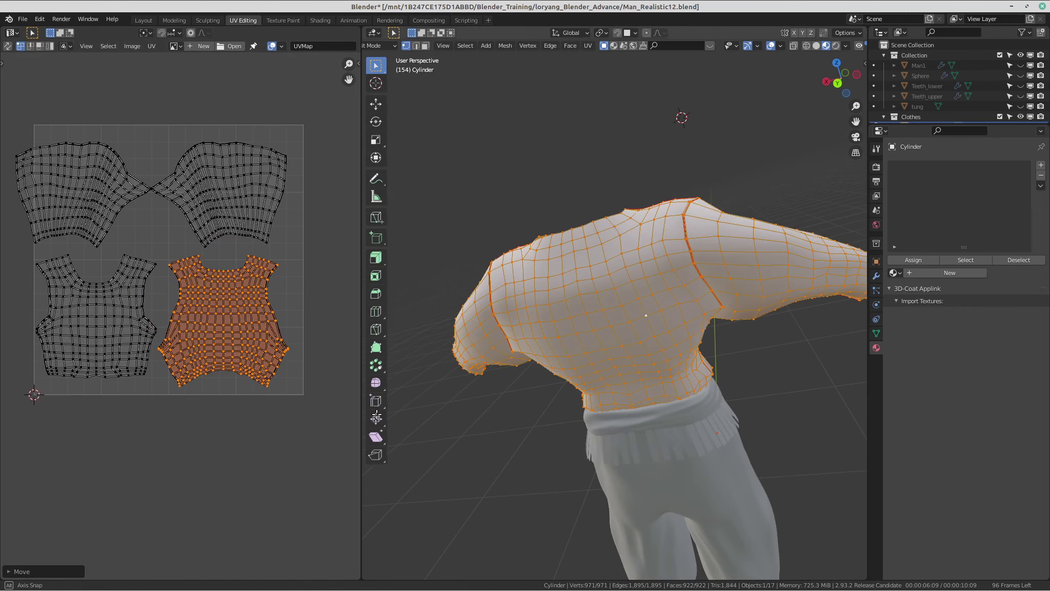
{"action": "scroll", "coordinate": [104, 323], "scroll_direction": "down", "scroll_amount": 1}
{"action": "middle_click_drag", "start_coordinate": [103, 321], "coordinate": [105, 344]}
{"action": "scroll", "coordinate": [130, 255], "scroll_direction": "up", "scroll_amount": 1}
{"action": "left_click", "coordinate": [102, 221]}
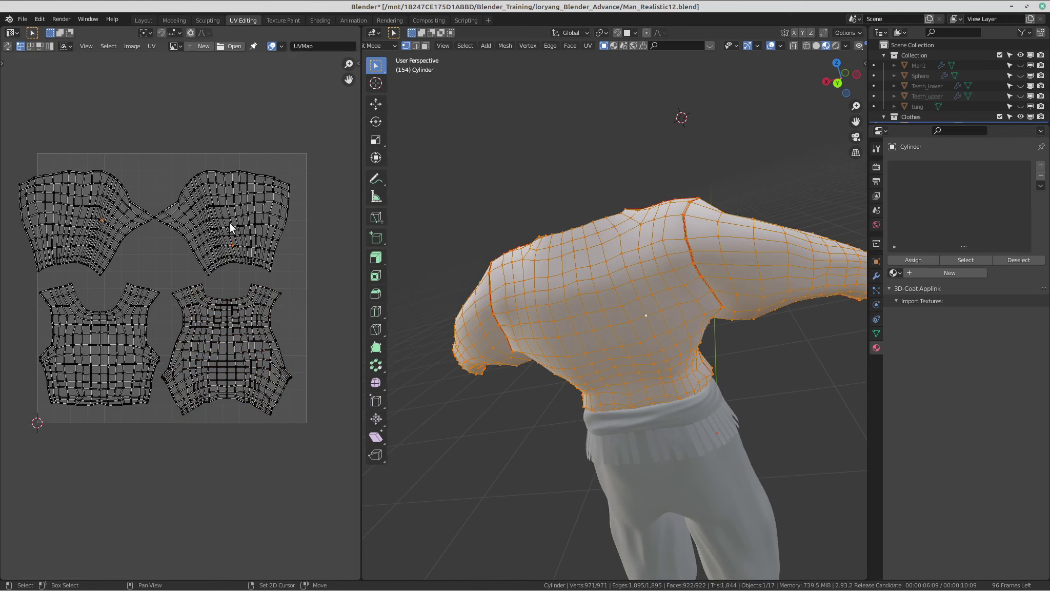
{"action": "key", "text": "ctrl+l"}
{"action": "middle_click_drag", "start_coordinate": [240, 178], "coordinate": [240, 175]}
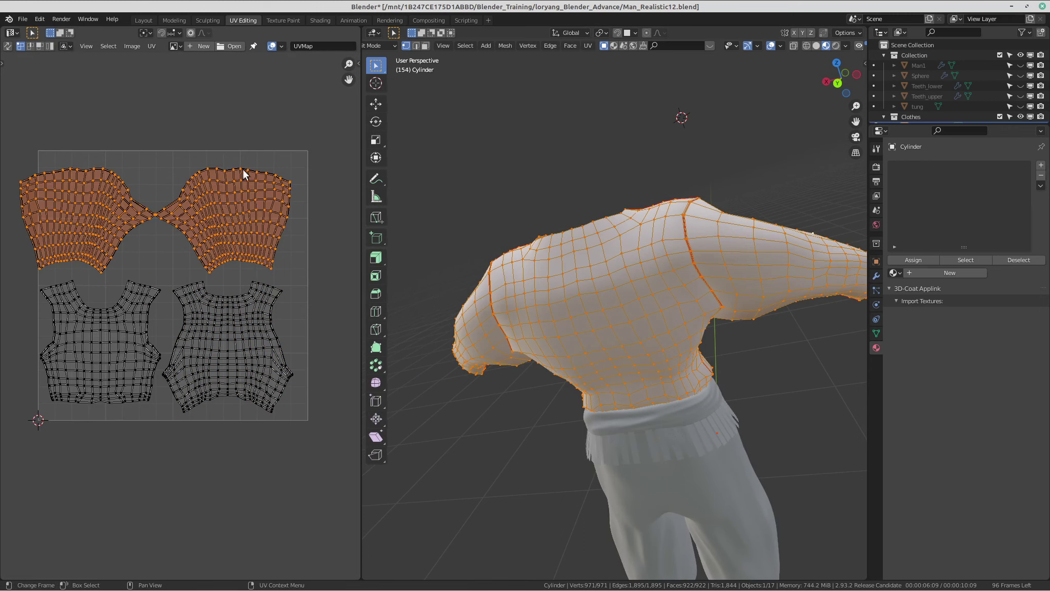
{"action": "key", "text": "r"}
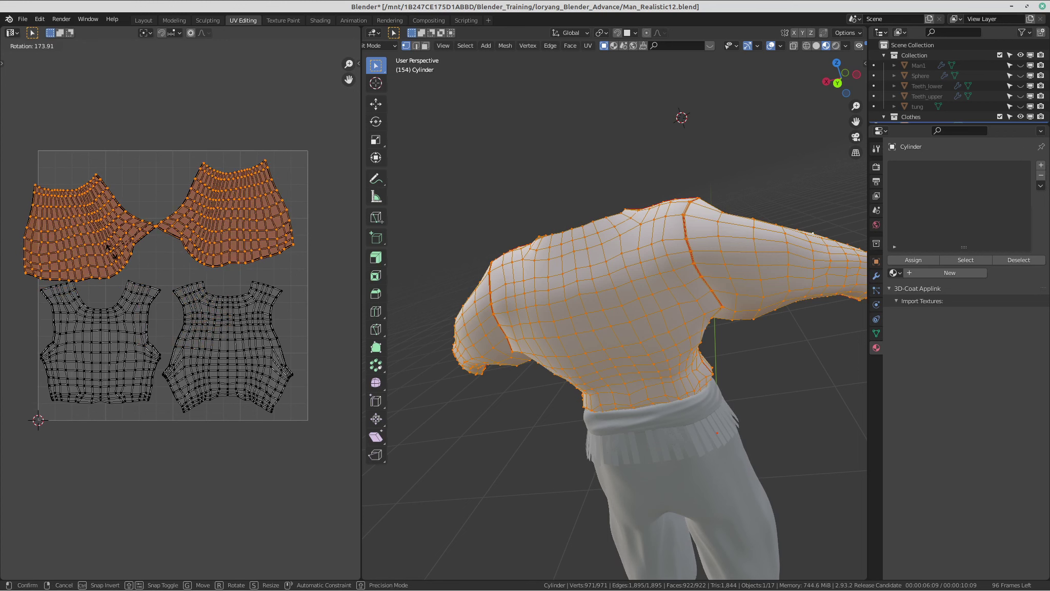
{"action": "right_click", "coordinate": [112, 250]}
Rotate the sleeve UV island above the flipped torso piece by about -68° and move it slightly clear of its neighbours.
{"action": "middle_click_drag", "start_coordinate": [195, 216], "coordinate": [181, 216]}
{"action": "key", "text": "alt+a"}
{"action": "key", "text": "l"}
{"action": "scroll", "coordinate": [224, 242], "scroll_direction": "down", "scroll_amount": 2, "text": "ctrl"}
{"action": "key", "text": "r"}
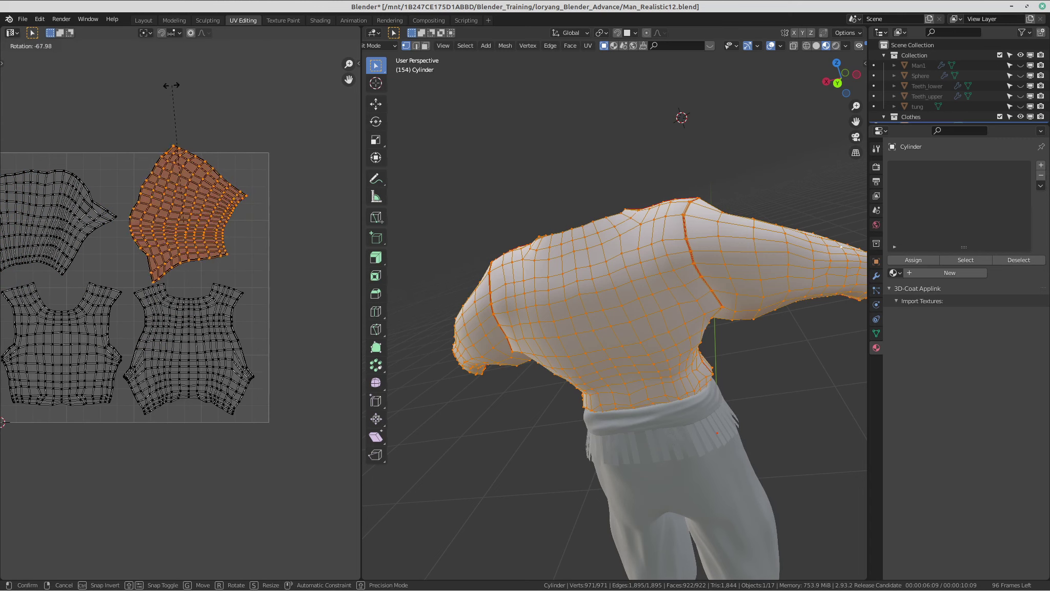
{"action": "left_click", "coordinate": [154, 180]}
{"action": "scroll", "coordinate": [155, 181], "scroll_direction": "up", "scroll_amount": 2, "text": "ctrl"}
{"action": "key", "text": "g"}
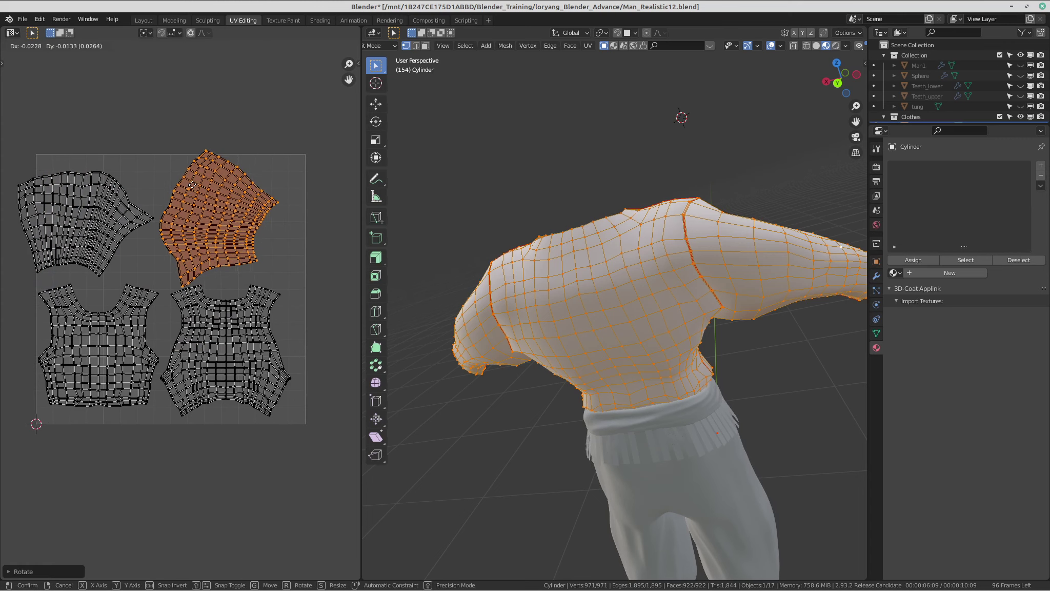
{"action": "left_click", "coordinate": [200, 190]}
{"action": "scroll", "coordinate": [159, 211], "scroll_direction": "up", "scroll_amount": 2, "text": "ctrl"}
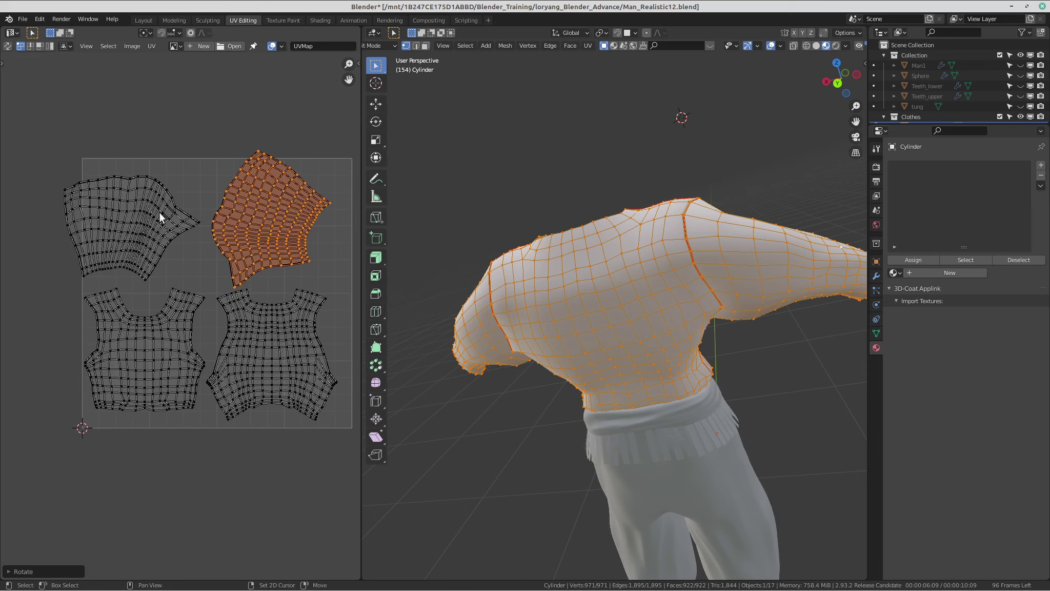
Select the other sleeve's UV island and rotate it so its pointed end faces the torso islands below.
{"action": "left_click", "coordinate": [163, 208]}
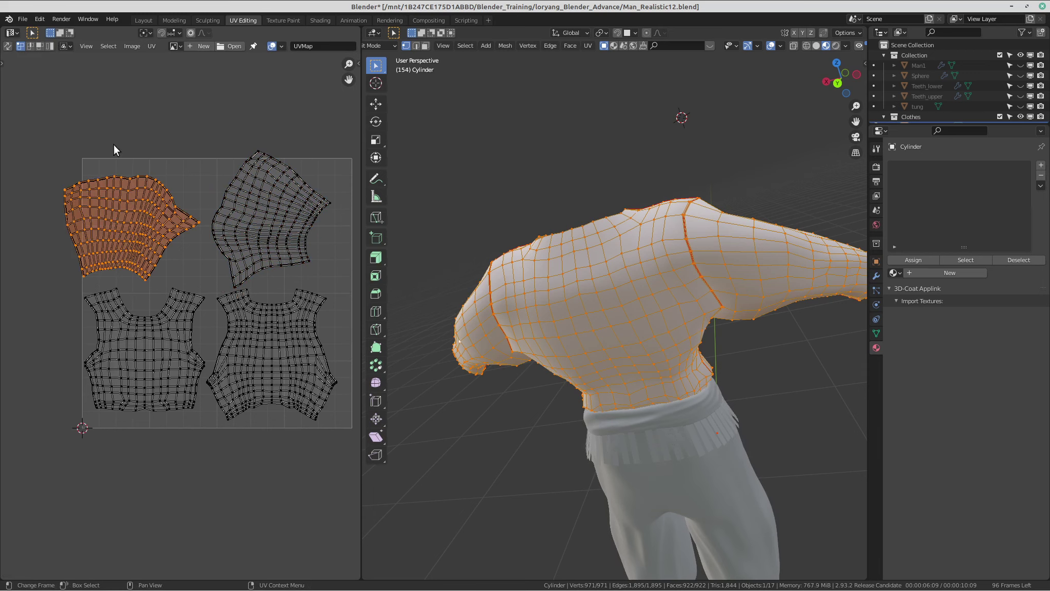
{"action": "key", "text": "r"}
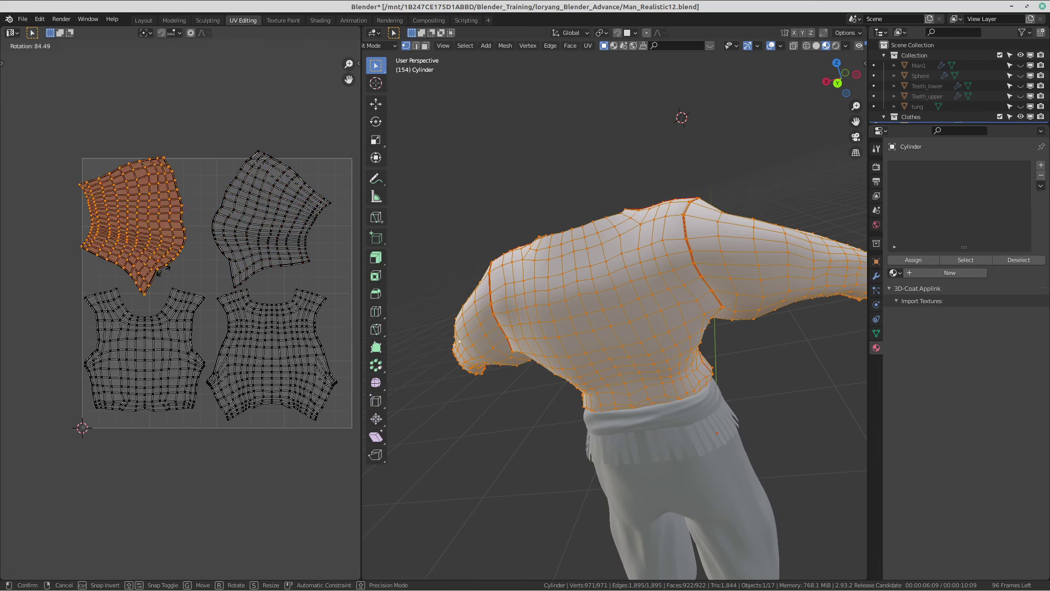
{"action": "left_click", "coordinate": [183, 260]}
Select all the shirt's UV islands, scale them to about 0.91 and move them inside the UV square.
{"action": "scroll", "coordinate": [174, 246], "scroll_direction": "down", "scroll_amount": 2}
{"action": "left_click_drag", "start_coordinate": [84, 157], "coordinate": [301, 428]}
{"action": "key", "text": "s"}
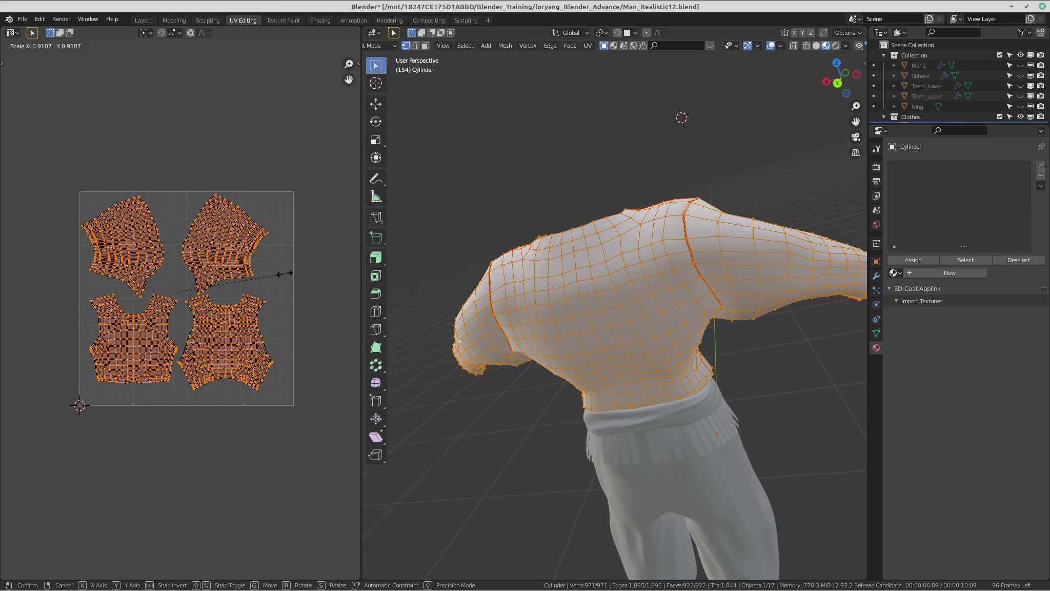
{"action": "left_click", "coordinate": [287, 275]}
{"action": "scroll", "coordinate": [240, 265], "scroll_direction": "up", "scroll_amount": 1}
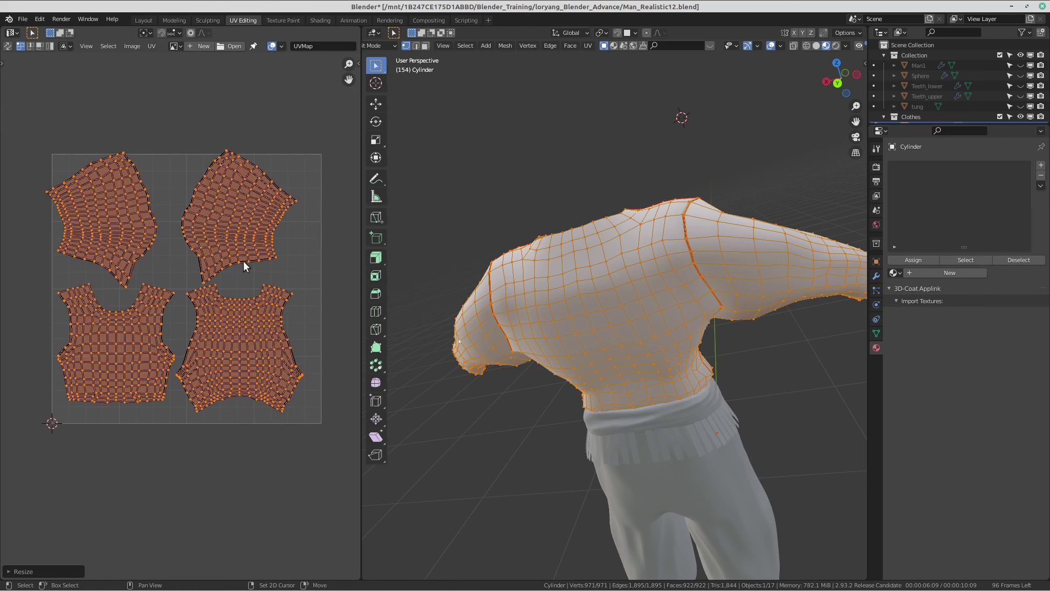
{"action": "key", "text": "g"}
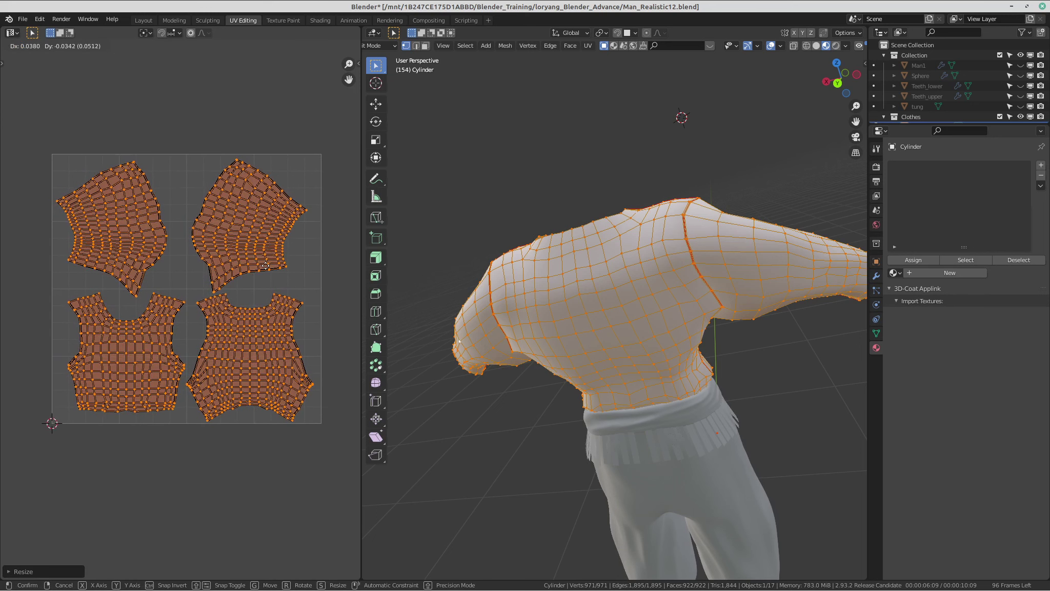
{"action": "left_click", "coordinate": [265, 266]}
{"action": "scroll", "coordinate": [249, 247], "scroll_direction": "up", "scroll_amount": 4}
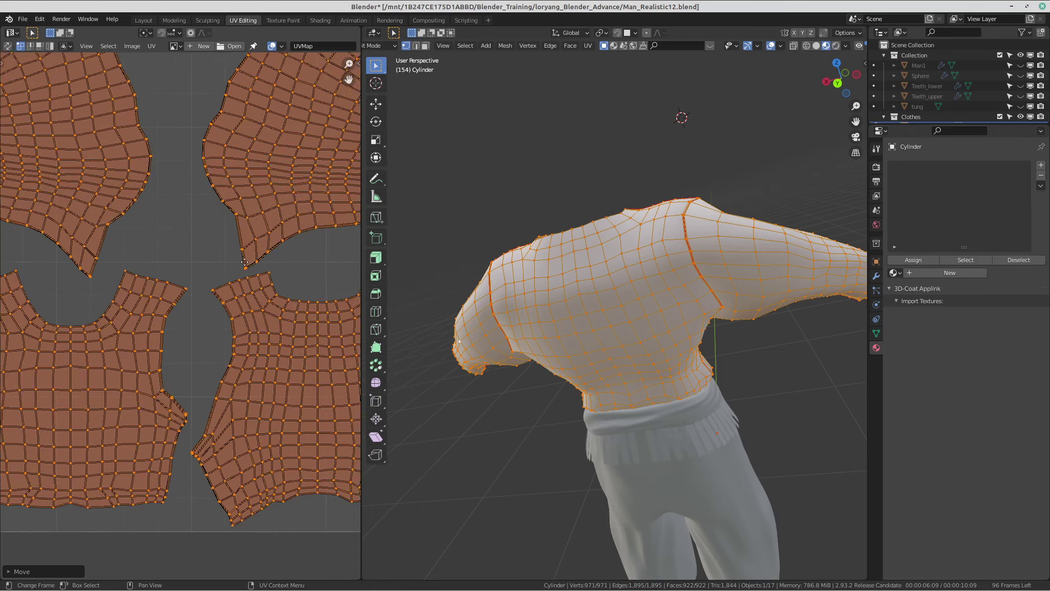
{"action": "scroll", "coordinate": [154, 221], "scroll_direction": "down", "scroll_amount": 3}
{"action": "scroll", "coordinate": [169, 236], "scroll_direction": "up", "scroll_amount": 2}
{"action": "scroll", "coordinate": [175, 245], "scroll_direction": "down", "scroll_amount": 1}
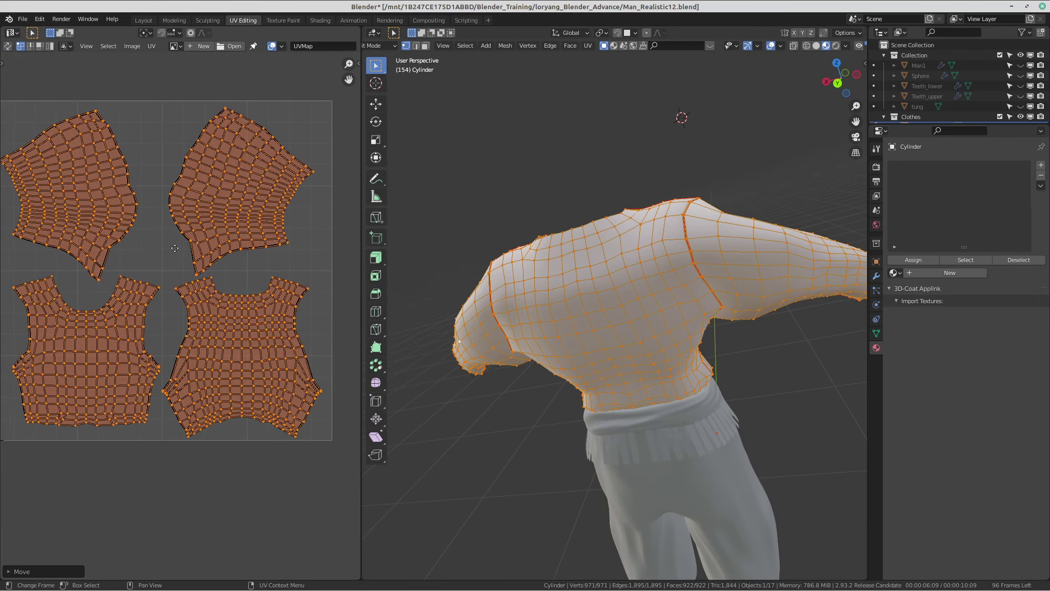
{"action": "middle_click_drag", "start_coordinate": [175, 244], "coordinate": [185, 250]}
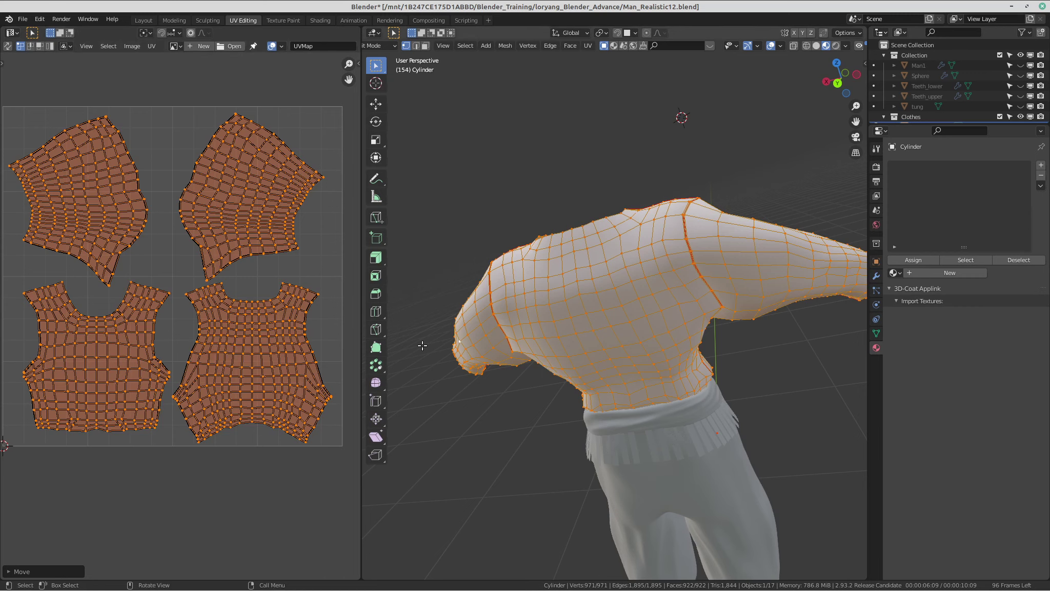
Leave the shirt, edit the belt mesh, and mark a seam on an edge loop crossing the belt's width at the back.
{"action": "key", "text": "ctrl+Tab"}
{"action": "left_click", "coordinate": [452, 289]}
{"action": "middle_click_drag", "start_coordinate": [452, 290], "coordinate": [764, 282]}
{"action": "left_click", "coordinate": [640, 313]}
{"action": "scroll", "coordinate": [635, 305], "scroll_direction": "up", "scroll_amount": 2}
{"action": "middle_click_drag", "start_coordinate": [538, 349], "coordinate": [517, 354]}
{"action": "key", "text": "Tab"}
{"action": "scroll", "coordinate": [667, 333], "scroll_direction": "up", "scroll_amount": 2}
{"action": "middle_click_drag", "start_coordinate": [744, 334], "coordinate": [566, 478]}
{"action": "left_click", "coordinate": [586, 324]}
{"action": "right_click", "coordinate": [599, 334]}
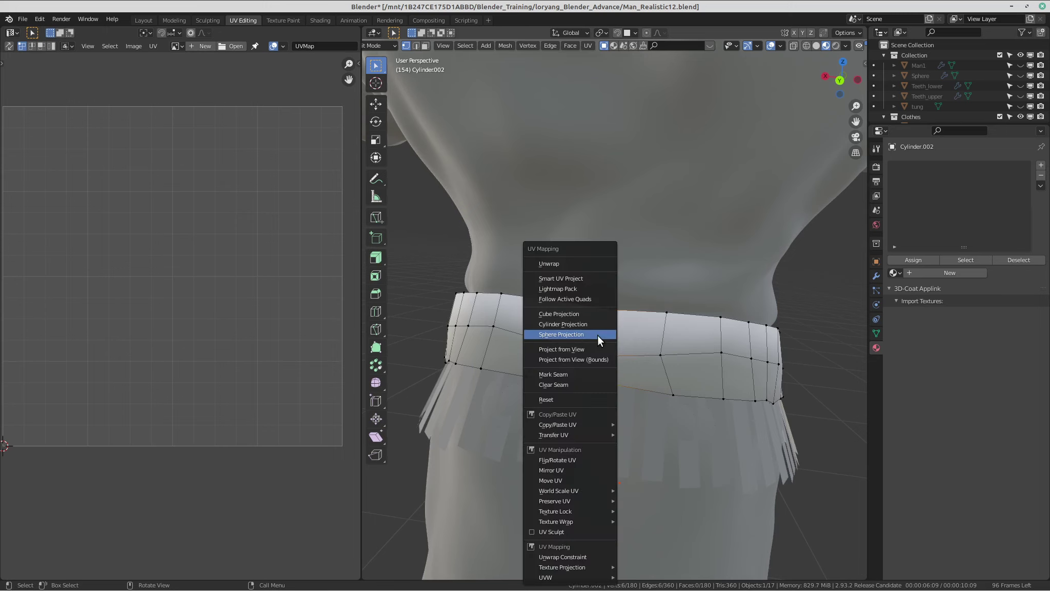
{"action": "left_click", "coordinate": [575, 381]}
Select the whole belt mesh, unwrap it and check the resulting UV layout.
{"action": "scroll", "coordinate": [532, 341], "scroll_direction": "down", "scroll_amount": 2}
{"action": "middle_click_drag", "start_coordinate": [532, 341], "coordinate": [657, 309]}
{"action": "key", "text": "a"}
{"action": "left_click", "coordinate": [655, 167]}
{"action": "middle_click_drag", "start_coordinate": [655, 246], "coordinate": [618, 348]}
{"action": "key", "text": "u"}
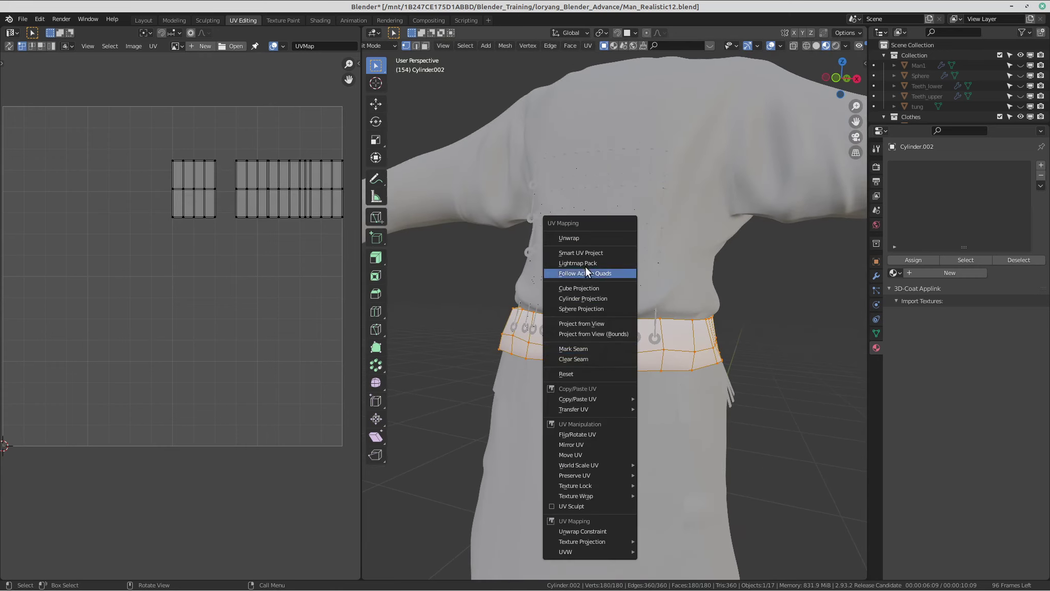
{"action": "left_click", "coordinate": [600, 235]}
{"action": "scroll", "coordinate": [302, 265], "scroll_direction": "down", "scroll_amount": 3}
{"action": "middle_click_drag", "start_coordinate": [211, 239], "coordinate": [272, 242]}
{"action": "scroll", "coordinate": [271, 242], "scroll_direction": "up", "scroll_amount": 3}
{"action": "scroll", "coordinate": [160, 266], "scroll_direction": "up", "scroll_amount": 3}
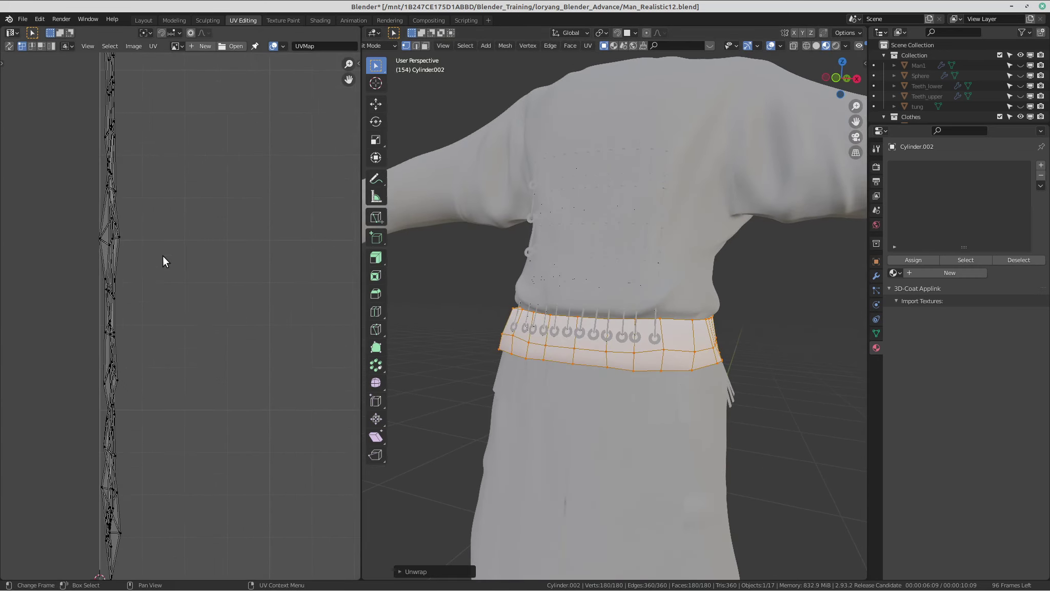
Switch the viewport to Wireframe shading and examine the belt's crosswise seam from above.
{"action": "middle_click_drag", "start_coordinate": [110, 348], "coordinate": [132, 346]}
{"action": "middle_click_drag", "start_coordinate": [572, 308], "coordinate": [461, 302]}
{"action": "scroll", "coordinate": [619, 282], "scroll_direction": "up", "scroll_amount": 2}
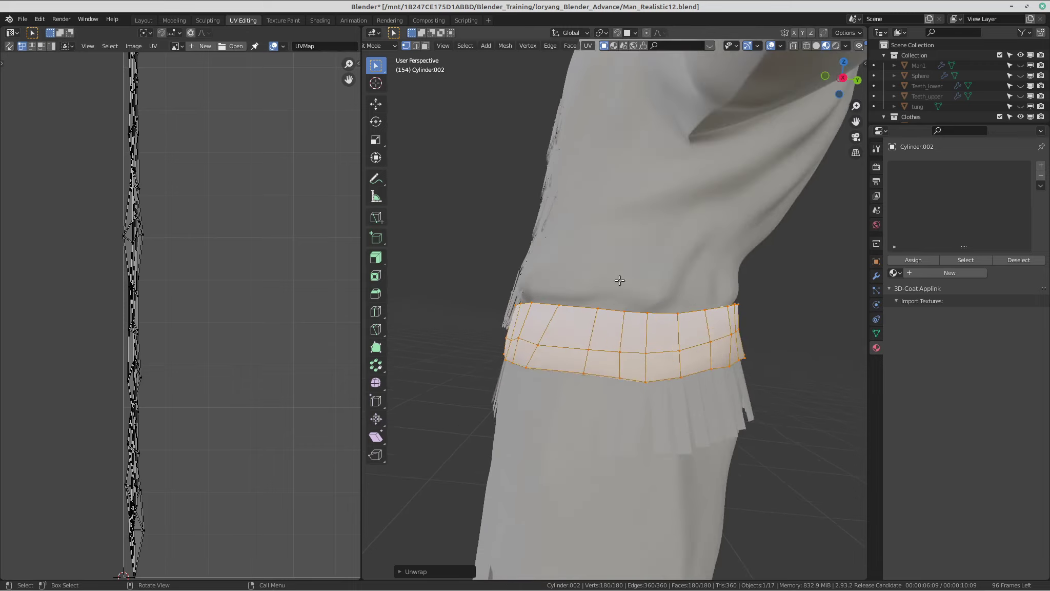
{"action": "middle_click_drag", "start_coordinate": [619, 281], "coordinate": [559, 272]}
{"action": "middle_click_drag", "start_coordinate": [626, 323], "coordinate": [602, 283]}
{"action": "scroll", "coordinate": [602, 282], "scroll_direction": "up", "scroll_amount": 2}
{"action": "key", "text": "z"}
{"action": "left_click", "coordinate": [428, 265]}
{"action": "mouse_move", "coordinate": [428, 265]}
{"action": "middle_mouse_down"}
{"action": "mouse_move", "coordinate": [546, 294]}
{"action": "mouse_move", "coordinate": [581, 328]}
{"action": "mouse_move", "coordinate": [552, 342]}
{"action": "mouse_move", "coordinate": [541, 318]}
{"action": "mouse_move", "coordinate": [516, 307]}
{"action": "mouse_move", "coordinate": [521, 378]}
{"action": "mouse_move", "coordinate": [572, 367]}
{"action": "middle_mouse_up"}
{"action": "middle_click_drag", "start_coordinate": [548, 292], "coordinate": [603, 434]}
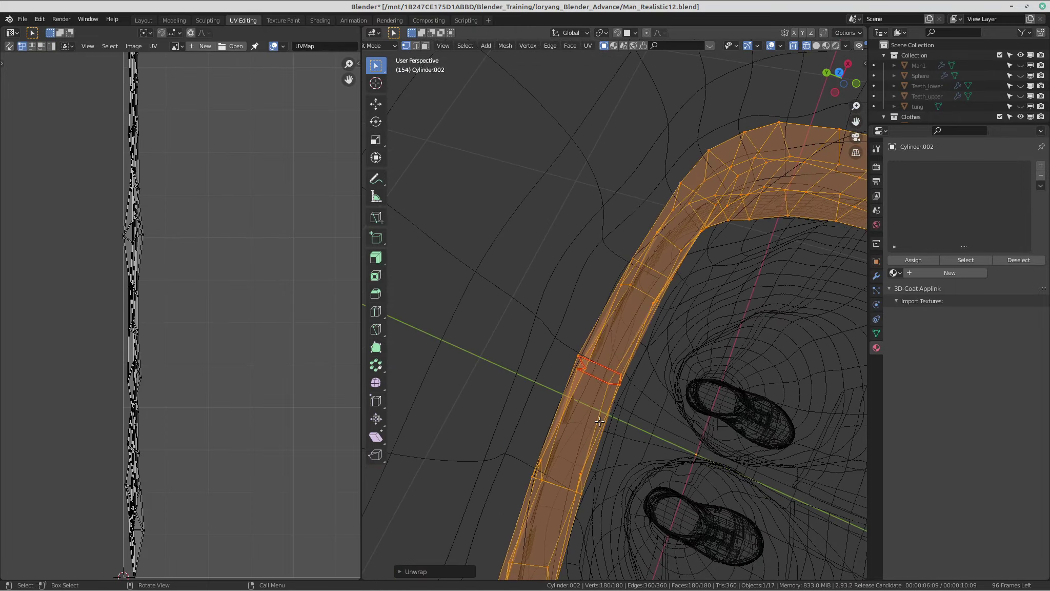
Select the edge loop running around the belt's inner side and mark it as a seam.
{"action": "scroll", "coordinate": [659, 273], "scroll_direction": "up", "scroll_amount": 2}
{"action": "middle_click_drag", "start_coordinate": [598, 381], "coordinate": [601, 320]}
{"action": "left_click", "coordinate": [570, 364]}
{"action": "left_click", "coordinate": [575, 351], "text": "alt"}
{"action": "scroll", "coordinate": [586, 393], "scroll_direction": "down", "scroll_amount": 4}
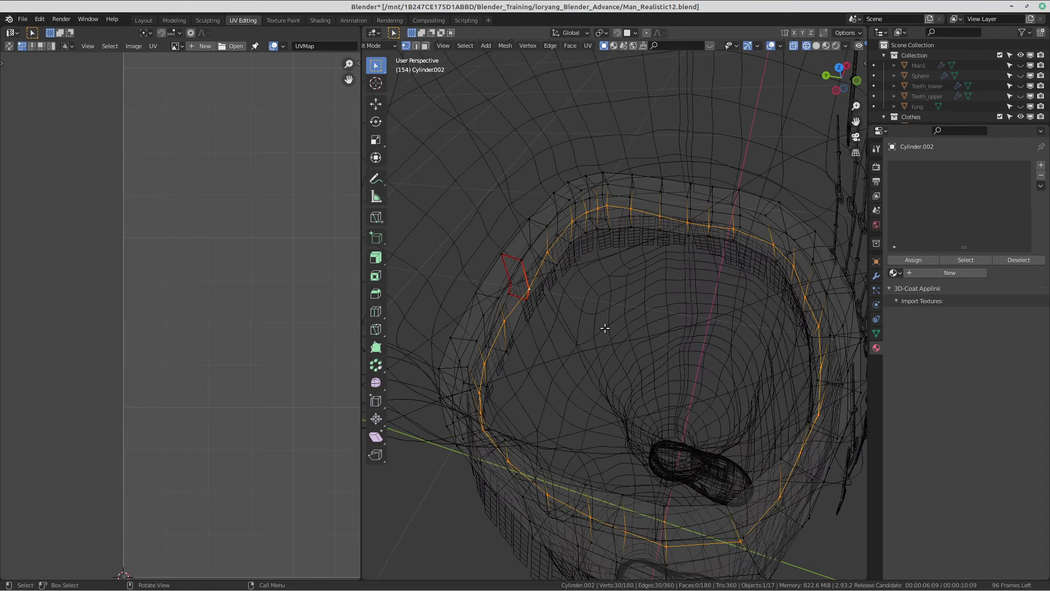
{"action": "key", "text": "u"}
{"action": "left_click", "coordinate": [571, 260]}
{"action": "scroll", "coordinate": [595, 328], "scroll_direction": "down", "scroll_amount": 4}
{"action": "middle_click_drag", "start_coordinate": [610, 364], "coordinate": [591, 321]}
{"action": "key", "text": "u"}
{"action": "left_click", "coordinate": [569, 371]}
{"action": "mouse_move", "coordinate": [569, 371]}
{"action": "middle_mouse_down"}
{"action": "mouse_move", "coordinate": [586, 297]}
{"action": "mouse_move", "coordinate": [613, 354]}
{"action": "mouse_move", "coordinate": [571, 355]}
{"action": "middle_mouse_up"}
Select the whole belt mesh again and unwrap it using both the crosswise and the inner seams.
{"action": "key", "text": "alt+a"}
{"action": "key", "text": "a"}
{"action": "key", "text": "u"}
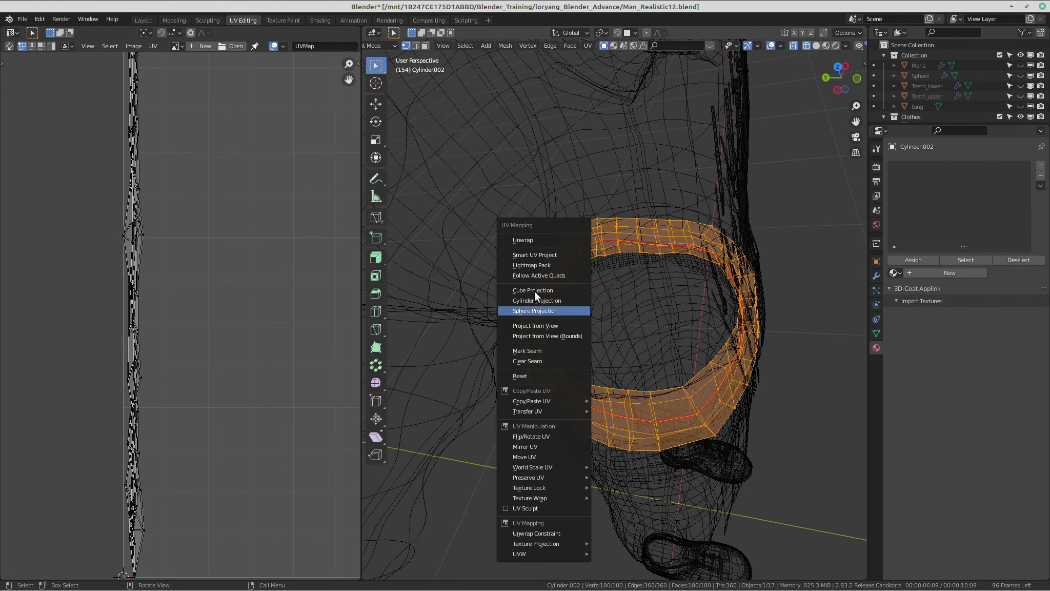
{"action": "left_click", "coordinate": [543, 240]}
{"action": "scroll", "coordinate": [144, 331], "scroll_direction": "down", "scroll_amount": 3}
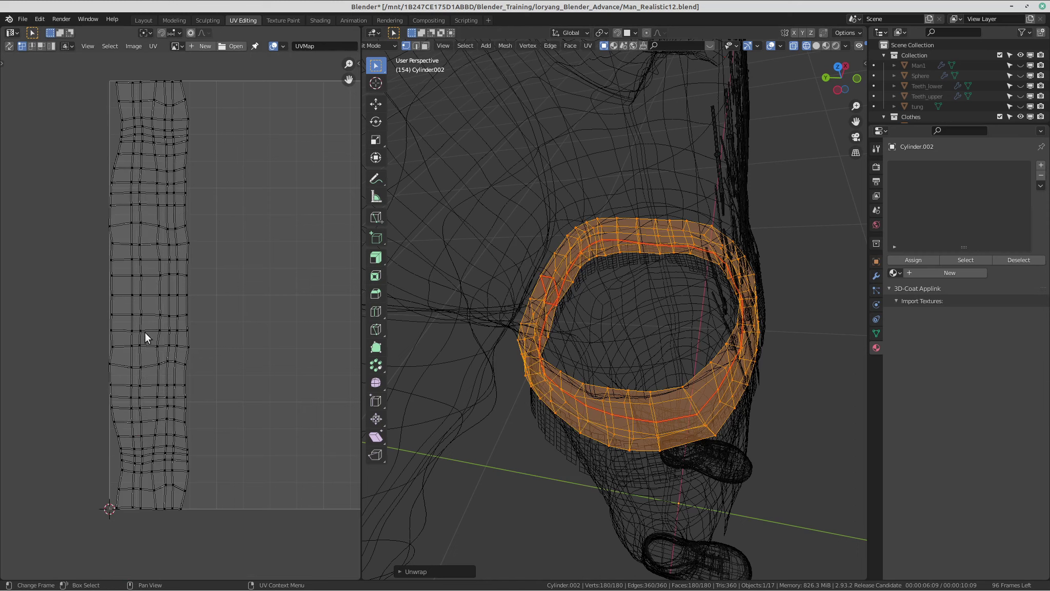
Select the belt's whole UV island and rotate it about 91° so the strip lies horizontally.
{"action": "left_click_drag", "start_coordinate": [47, 60], "coordinate": [231, 484]}
{"action": "scroll", "coordinate": [235, 350], "scroll_direction": "down", "scroll_amount": 2}
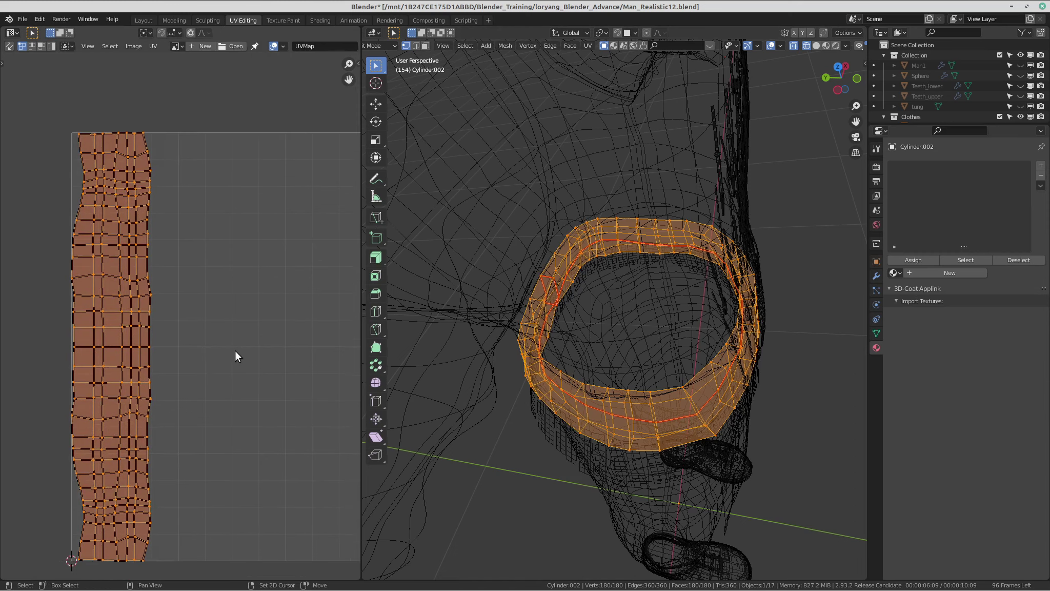
{"action": "key", "text": "r"}
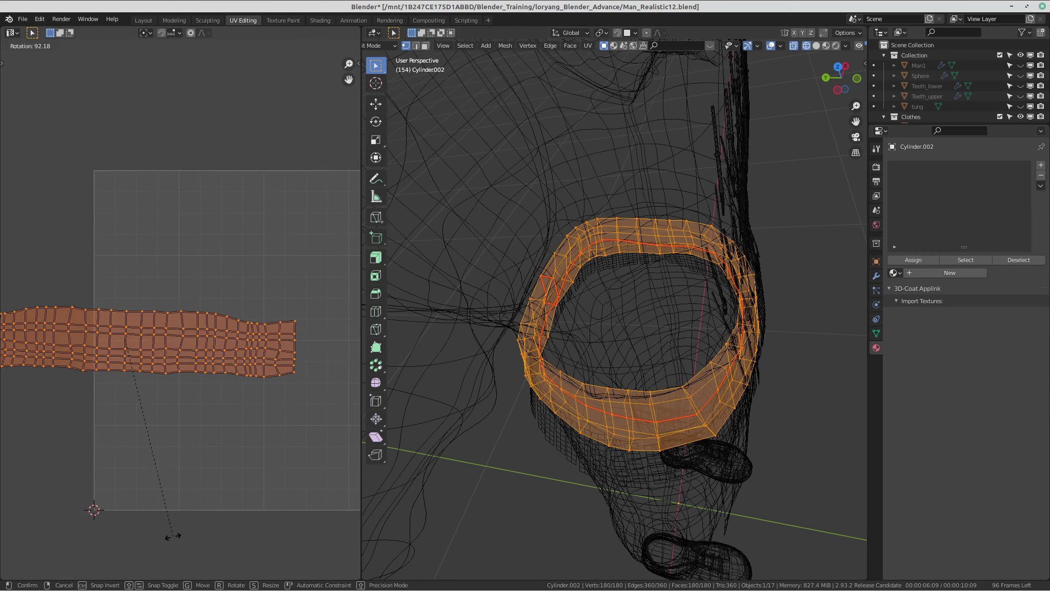
{"action": "left_click", "coordinate": [169, 534]}
{"action": "scroll", "coordinate": [202, 390], "scroll_direction": "down", "scroll_amount": 1}
{"action": "middle_click_drag", "start_coordinate": [202, 390], "coordinate": [200, 389]}
{"action": "key", "text": "r"}
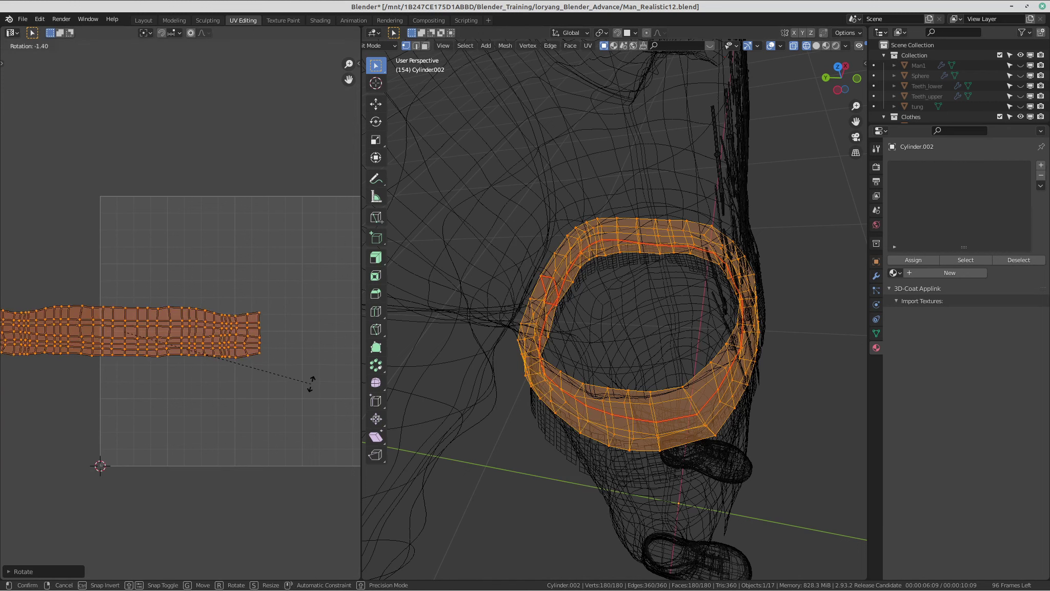
{"action": "left_click", "coordinate": [309, 384]}
Move and scale the belt's UV island to fit within the width of the UV square, and save the file.
{"action": "scroll", "coordinate": [273, 378], "scroll_direction": "down", "scroll_amount": 1}
{"action": "key", "text": "g"}
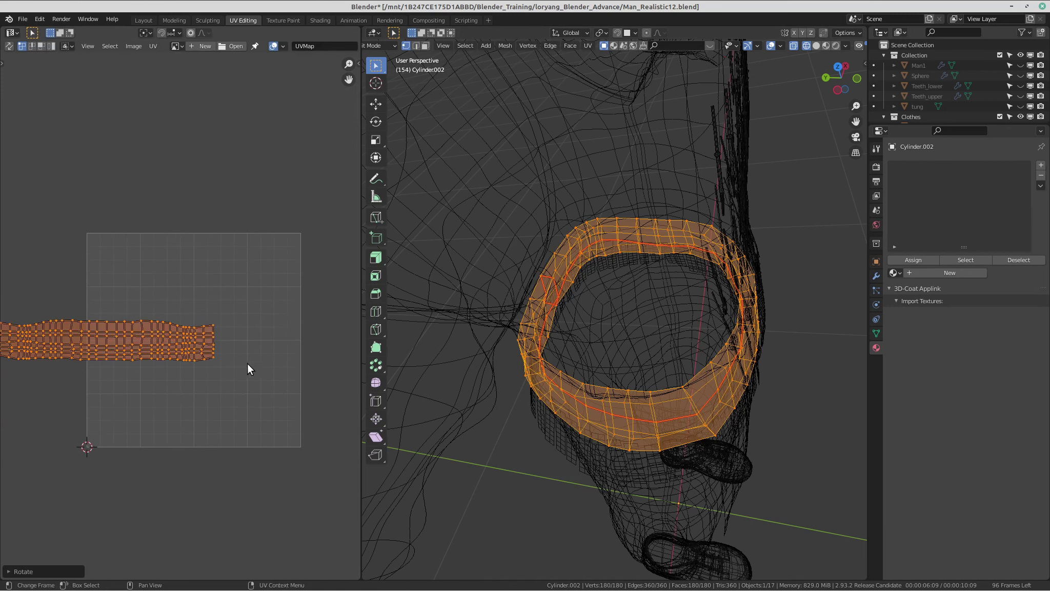
{"action": "left_click", "coordinate": [336, 365]}
{"action": "key", "text": "s"}
{"action": "left_click", "coordinate": [335, 426]}
{"action": "middle_click_drag", "start_coordinate": [295, 402], "coordinate": [290, 402]}
{"action": "key", "text": "g"}
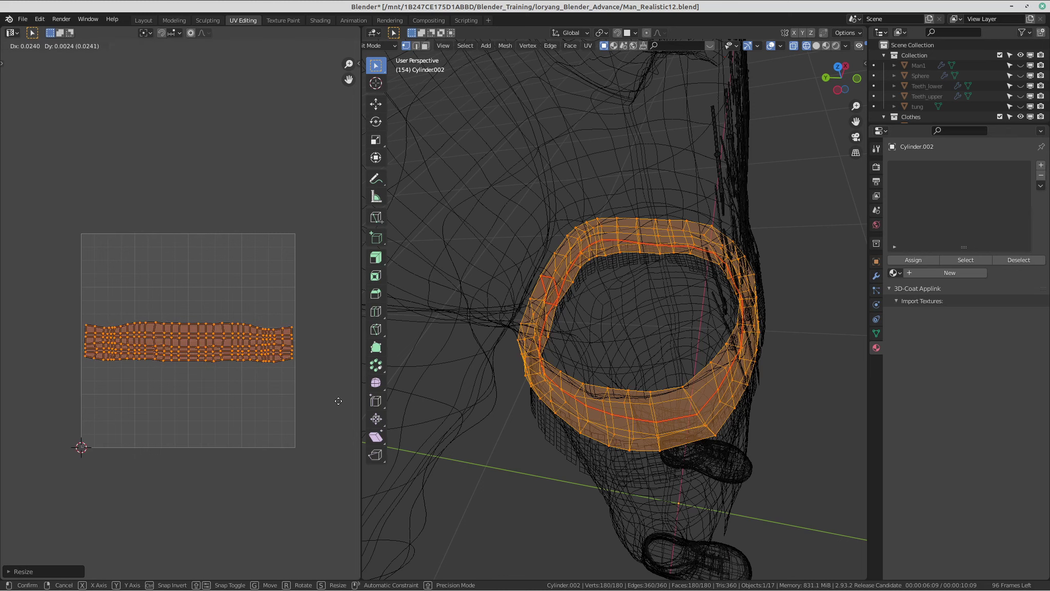
{"action": "left_click", "coordinate": [338, 401]}
{"action": "key", "text": "ctrl+s"}
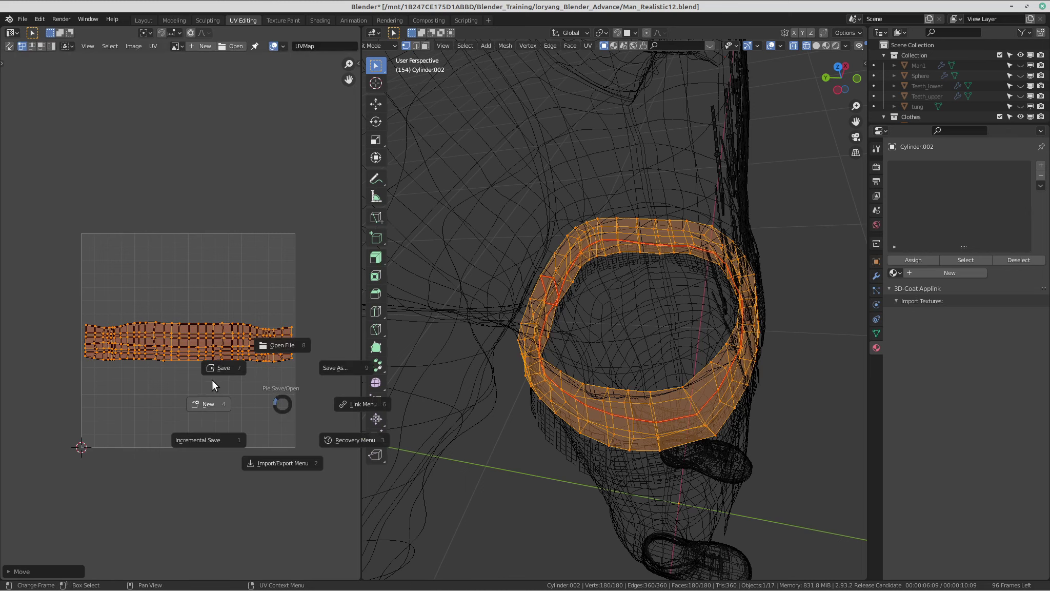
{"action": "left_click", "coordinate": [232, 365]}
Leave the belt's Edit Mode and open the trousers mesh for editing in Solid shading.
{"action": "middle_click_drag", "start_coordinate": [605, 436], "coordinate": [652, 418]}
{"action": "key", "text": "alt+a"}
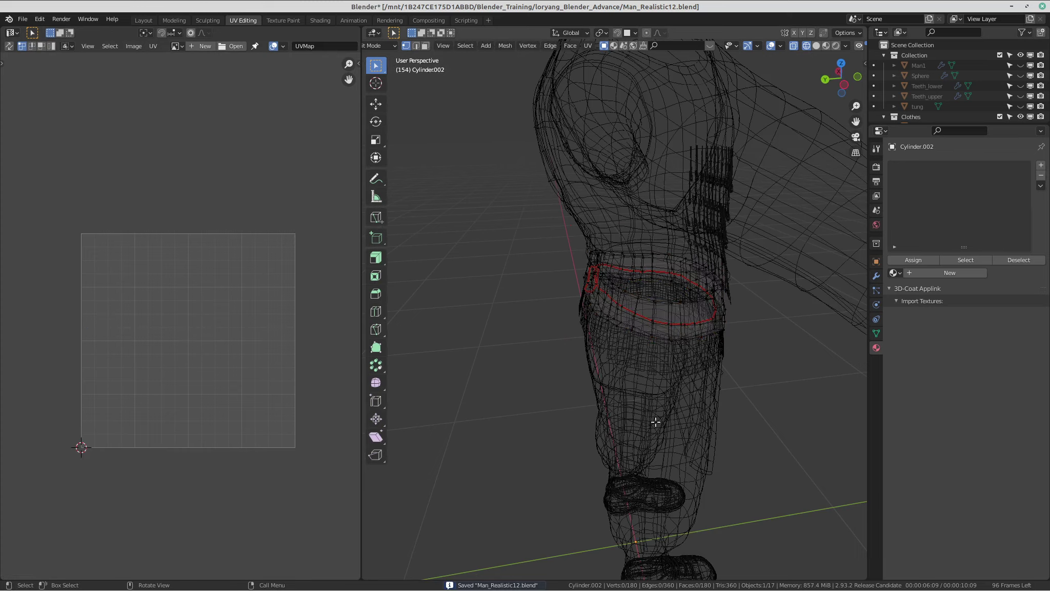
{"action": "key", "text": "Tab"}
{"action": "left_click", "coordinate": [643, 409]}
{"action": "middle_click_drag", "start_coordinate": [569, 411], "coordinate": [628, 367]}
{"action": "left_click", "coordinate": [736, 283]}
{"action": "middle_click_drag", "start_coordinate": [735, 282], "coordinate": [652, 332]}
{"action": "left_click", "coordinate": [641, 387]}
{"action": "key", "text": "Tab"}
{"action": "mouse_move", "coordinate": [423, 333]}
{"action": "middle_mouse_down"}
{"action": "mouse_move", "coordinate": [612, 322]}
{"action": "mouse_move", "coordinate": [659, 270]}
{"action": "mouse_move", "coordinate": [580, 264]}
{"action": "mouse_move", "coordinate": [549, 225]}
{"action": "mouse_move", "coordinate": [521, 223]}
{"action": "mouse_move", "coordinate": [548, 316]}
{"action": "middle_mouse_up"}
{"action": "key", "text": "shift+z"}
Select the lengthwise edge loops running along the side of the trouser leg.
{"action": "middle_click_drag", "start_coordinate": [643, 185], "coordinate": [417, 331], "text": "shift"}
{"action": "scroll", "coordinate": [655, 310], "scroll_direction": "down", "scroll_amount": 5}
{"action": "middle_click_drag", "start_coordinate": [615, 323], "coordinate": [590, 287]}
{"action": "scroll", "coordinate": [574, 335], "scroll_direction": "up", "scroll_amount": 4}
{"action": "middle_click_drag", "start_coordinate": [615, 308], "coordinate": [595, 344], "text": "shift"}
{"action": "left_click", "coordinate": [588, 363], "text": "alt"}
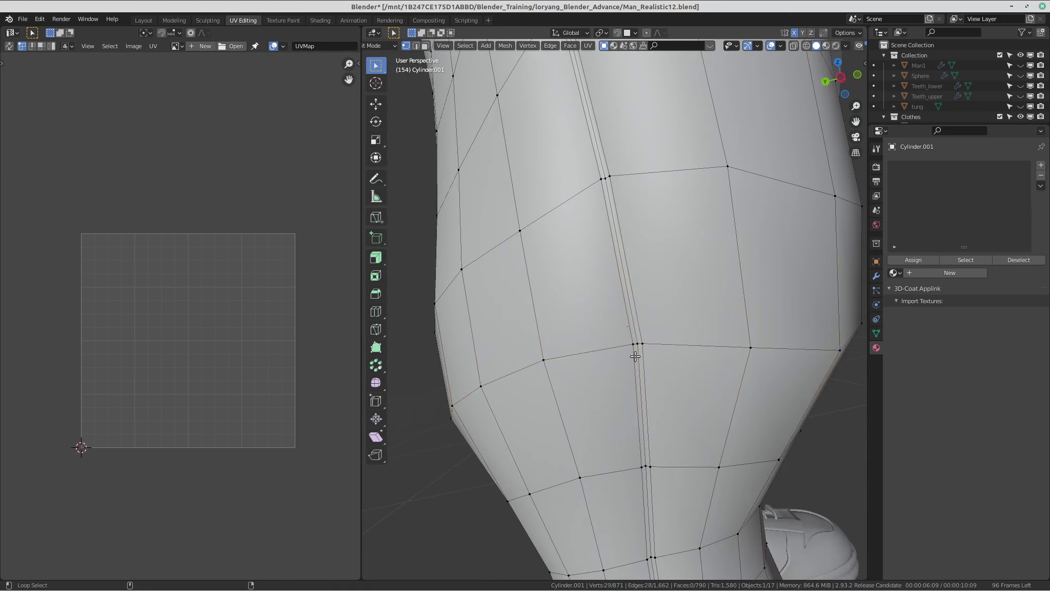
{"action": "scroll", "coordinate": [704, 316], "scroll_direction": "down", "scroll_amount": 8}
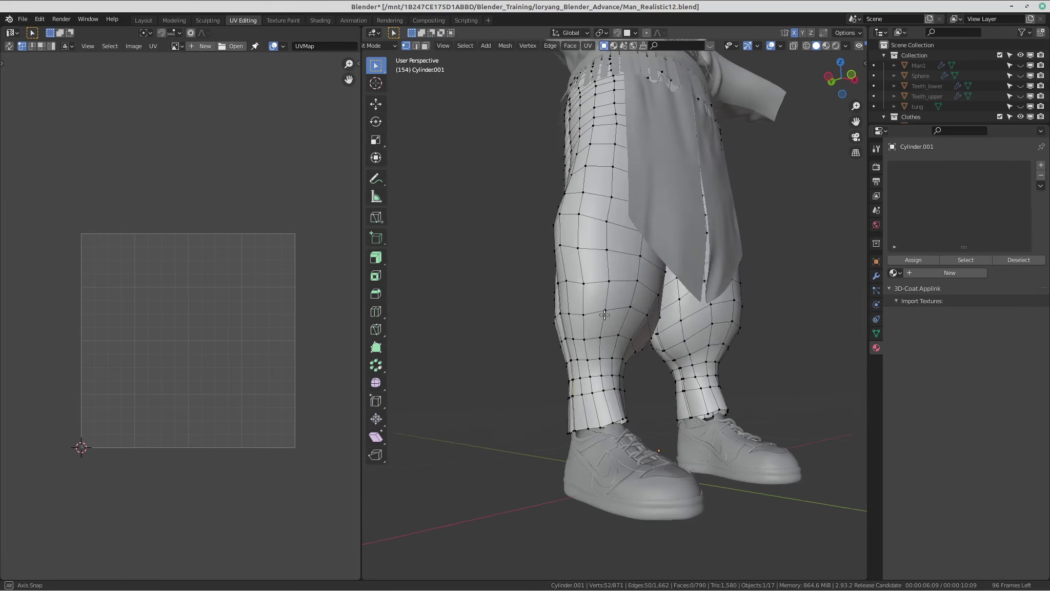
Use Wireframe shading to complete the selection of inner and outer leg edge loops, and mark them all as seams.
{"action": "key", "text": "z"}
{"action": "left_click", "coordinate": [468, 320]}
{"action": "mouse_move", "coordinate": [615, 310]}
{"action": "middle_mouse_down"}
{"action": "mouse_move", "coordinate": [509, 307]}
{"action": "mouse_move", "coordinate": [624, 297]}
{"action": "mouse_move", "coordinate": [508, 344]}
{"action": "middle_mouse_up"}
{"action": "scroll", "coordinate": [624, 298], "scroll_direction": "down", "scroll_amount": 2}
{"action": "scroll", "coordinate": [641, 338], "scroll_direction": "up", "scroll_amount": 3}
{"action": "scroll", "coordinate": [641, 338], "scroll_direction": "up", "scroll_amount": 5}
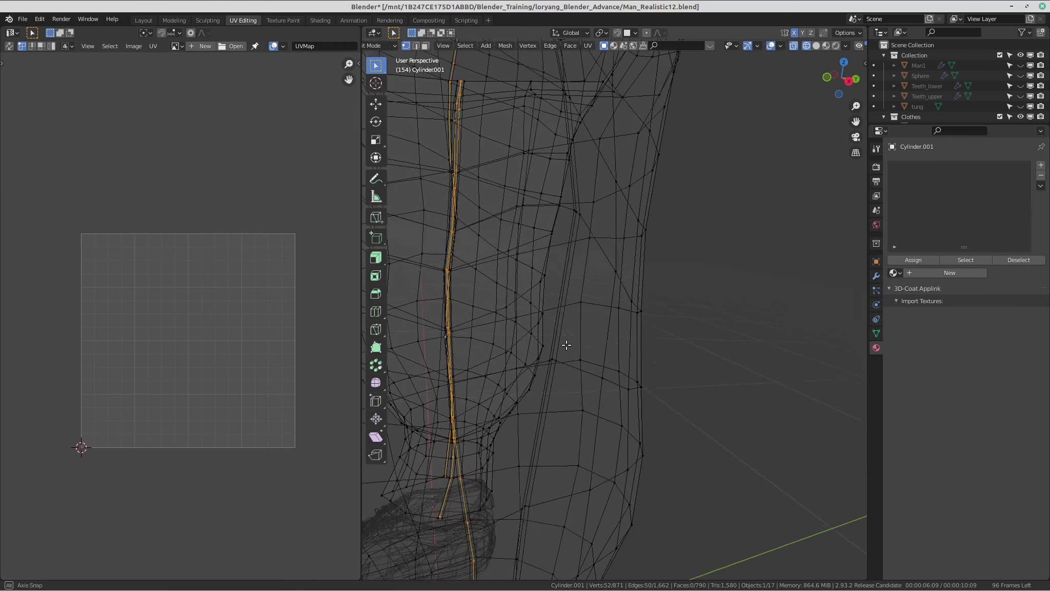
{"action": "scroll", "coordinate": [562, 274], "scroll_direction": "down", "scroll_amount": 7}
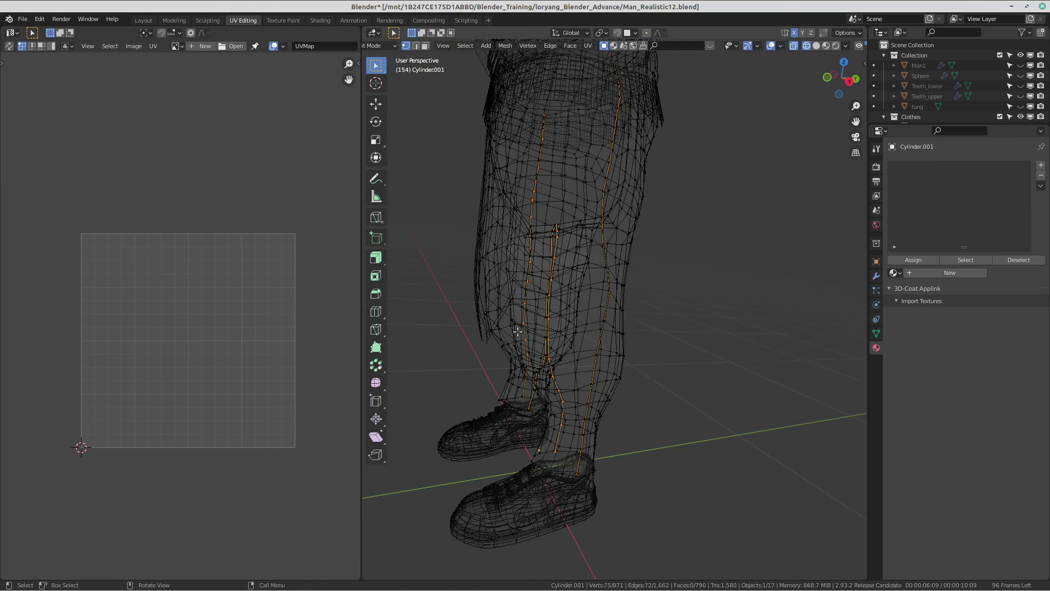
{"action": "right_click", "coordinate": [608, 389]}
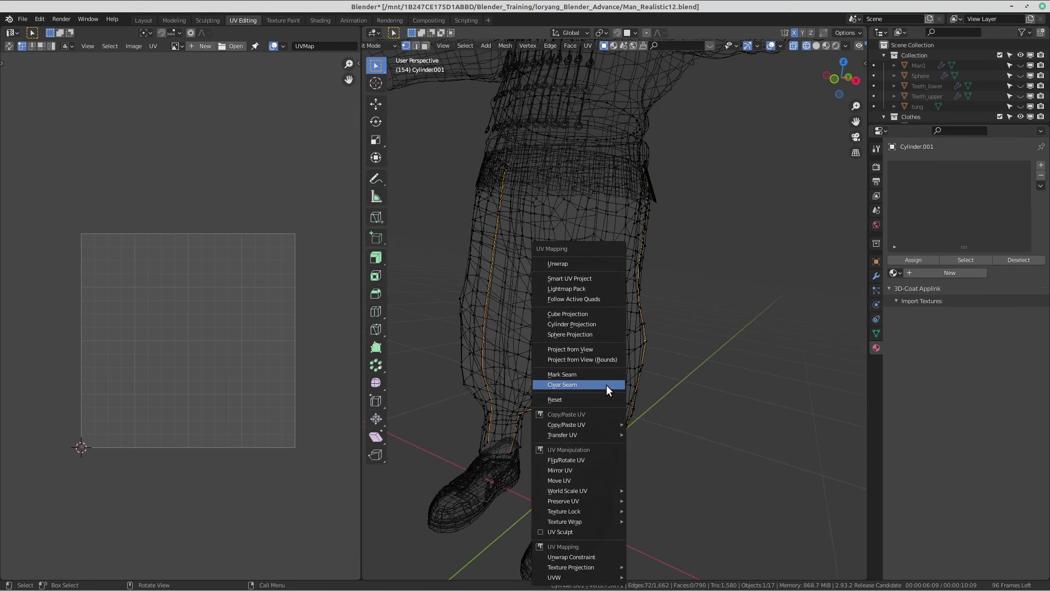
{"action": "left_click", "coordinate": [592, 374]}
{"action": "scroll", "coordinate": [558, 290], "scroll_direction": "down", "scroll_amount": 1}
{"action": "middle_click_drag", "start_coordinate": [558, 290], "coordinate": [619, 293]}
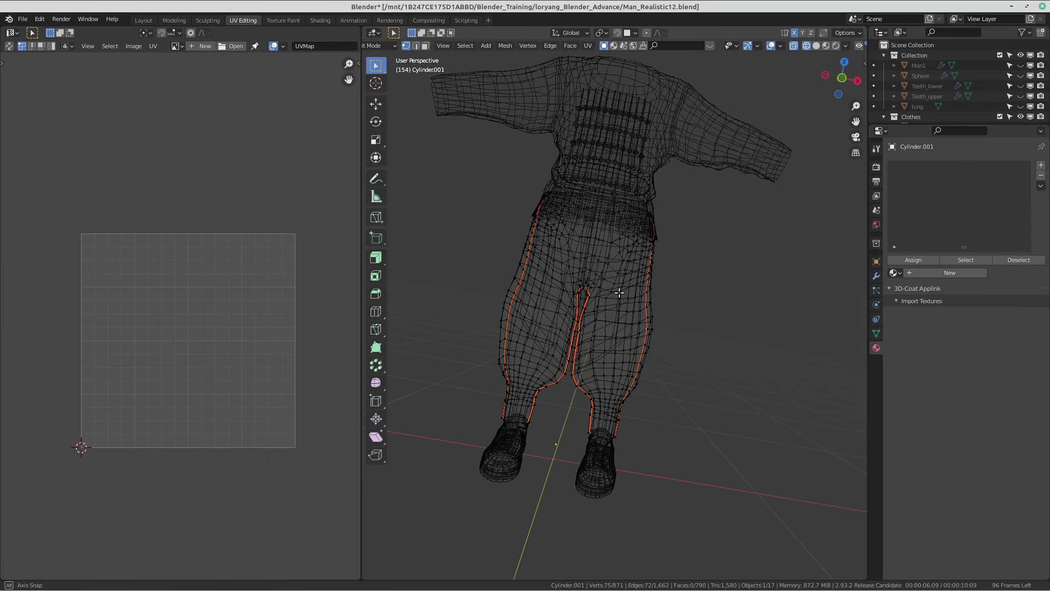
Select the whole trousers mesh, try to unwrap it and check the UV layout.
{"action": "scroll", "coordinate": [606, 300], "scroll_direction": "up", "scroll_amount": 3}
{"action": "middle_click_drag", "start_coordinate": [606, 300], "coordinate": [654, 356]}
{"action": "key", "text": "a"}
{"action": "key", "text": "u"}
{"action": "left_click", "coordinate": [653, 351]}
{"action": "scroll", "coordinate": [645, 324], "scroll_direction": "up", "scroll_amount": 4}
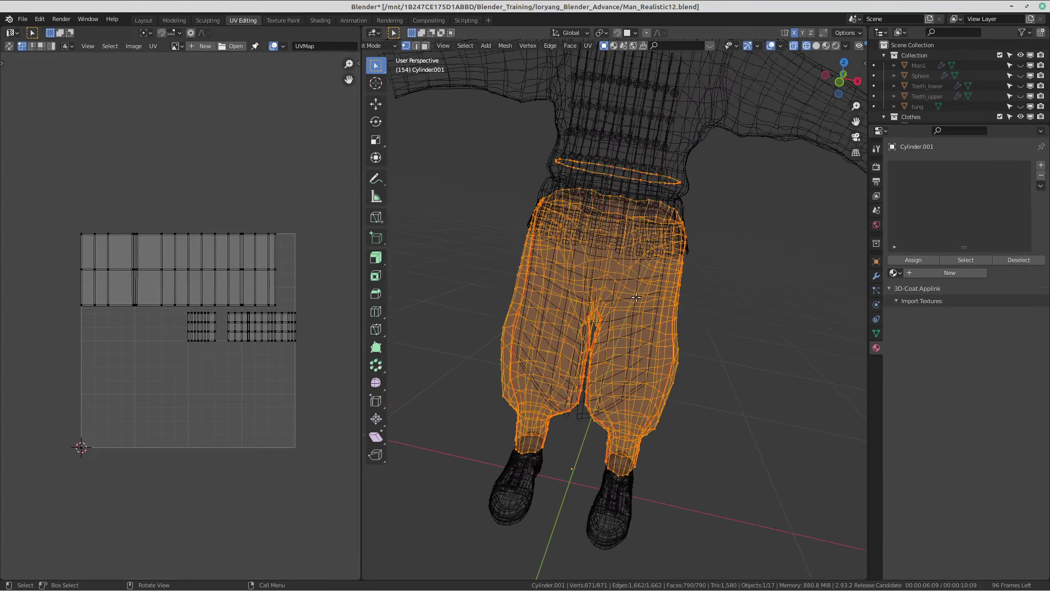
{"action": "scroll", "coordinate": [644, 323], "scroll_direction": "down", "scroll_amount": 4}
Select the stray edge ring above the trousers' waist, check with trial moves whether it is detached, and delete it.
{"action": "mouse_move", "coordinate": [645, 323]}
{"action": "middle_mouse_down"}
{"action": "mouse_move", "coordinate": [635, 261]}
{"action": "mouse_move", "coordinate": [618, 321]}
{"action": "mouse_move", "coordinate": [596, 324]}
{"action": "mouse_move", "coordinate": [672, 339]}
{"action": "mouse_move", "coordinate": [651, 313]}
{"action": "middle_mouse_up"}
{"action": "left_click", "coordinate": [635, 259], "text": "alt"}
{"action": "left_click", "coordinate": [636, 250], "text": "alt"}
{"action": "scroll", "coordinate": [645, 272], "scroll_direction": "down", "scroll_amount": 4}
{"action": "scroll", "coordinate": [596, 324], "scroll_direction": "up", "scroll_amount": 2}
{"action": "scroll", "coordinate": [671, 339], "scroll_direction": "up", "scroll_amount": 1}
{"action": "scroll", "coordinate": [672, 338], "scroll_direction": "down", "scroll_amount": 2}
{"action": "key", "text": "g"}
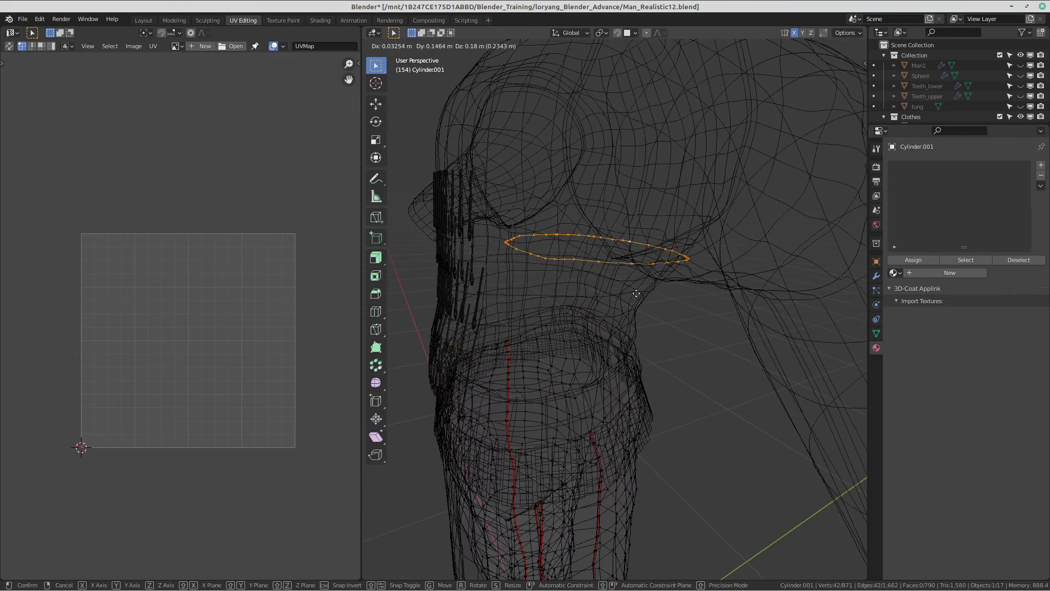
{"action": "right_click", "coordinate": [516, 363]}
{"action": "scroll", "coordinate": [516, 362], "scroll_direction": "down", "scroll_amount": 2}
{"action": "middle_click_drag", "start_coordinate": [517, 362], "coordinate": [681, 343]}
{"action": "key", "text": "g"}
{"action": "right_click", "coordinate": [616, 271]}
{"action": "middle_click_drag", "start_coordinate": [624, 305], "coordinate": [630, 301]}
{"action": "key", "text": "x"}
{"action": "left_click", "coordinate": [633, 301]}
Examine the character's waist area in Object Mode with Solid shading, and return to editing the trousers.
{"action": "key", "text": "Tab"}
{"action": "key", "text": "shift+z"}
{"action": "middle_click_drag", "start_coordinate": [683, 323], "coordinate": [672, 317]}
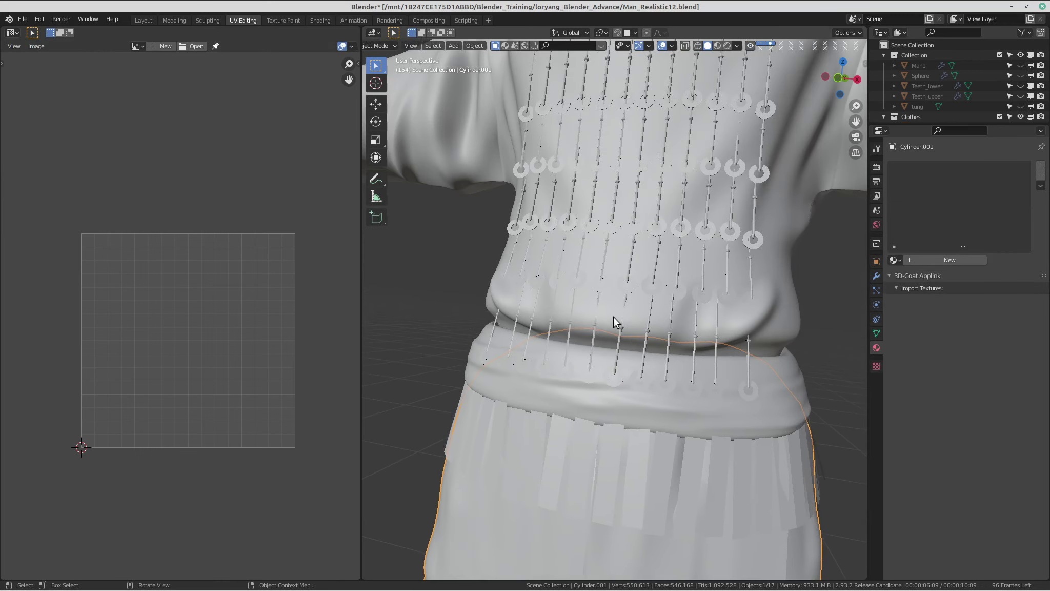
{"action": "scroll", "coordinate": [614, 320], "scroll_direction": "down", "scroll_amount": 2}
{"action": "scroll", "coordinate": [612, 338], "scroll_direction": "down", "scroll_amount": 5}
{"action": "scroll", "coordinate": [611, 338], "scroll_direction": "up", "scroll_amount": 3}
{"action": "key", "text": "Tab"}
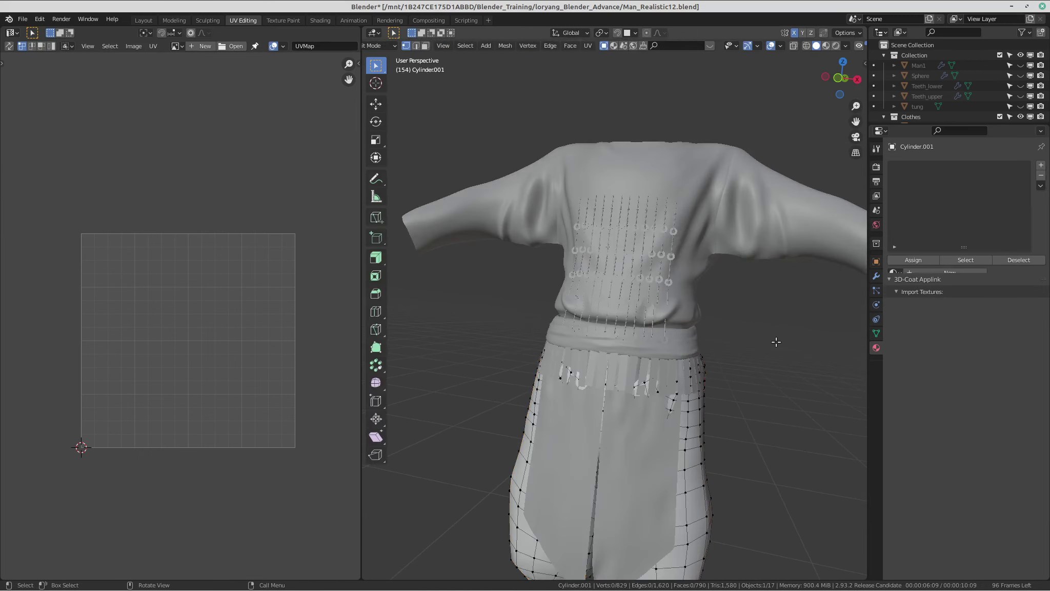
Select the whole trouser mesh and unwrap it along its marked seams.
{"action": "middle_click_drag", "start_coordinate": [783, 342], "coordinate": [720, 333]}
{"action": "scroll", "coordinate": [720, 333], "scroll_direction": "up", "scroll_amount": 2}
{"action": "middle_click_drag", "start_coordinate": [602, 375], "coordinate": [636, 307], "text": "shift"}
{"action": "key", "text": "a"}
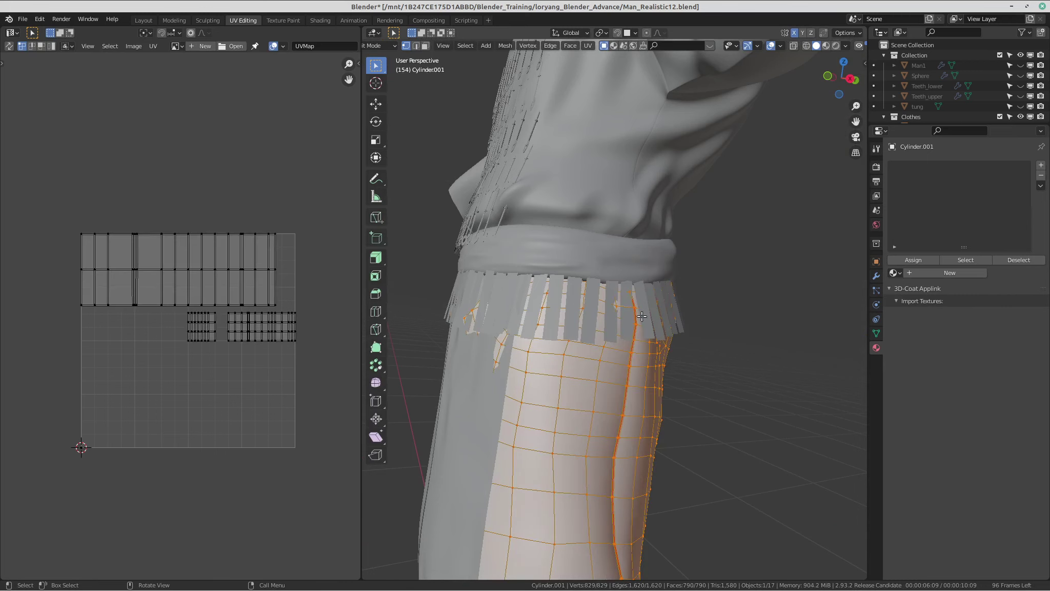
{"action": "scroll", "coordinate": [640, 278], "scroll_direction": "down", "scroll_amount": 3}
{"action": "key", "text": "u"}
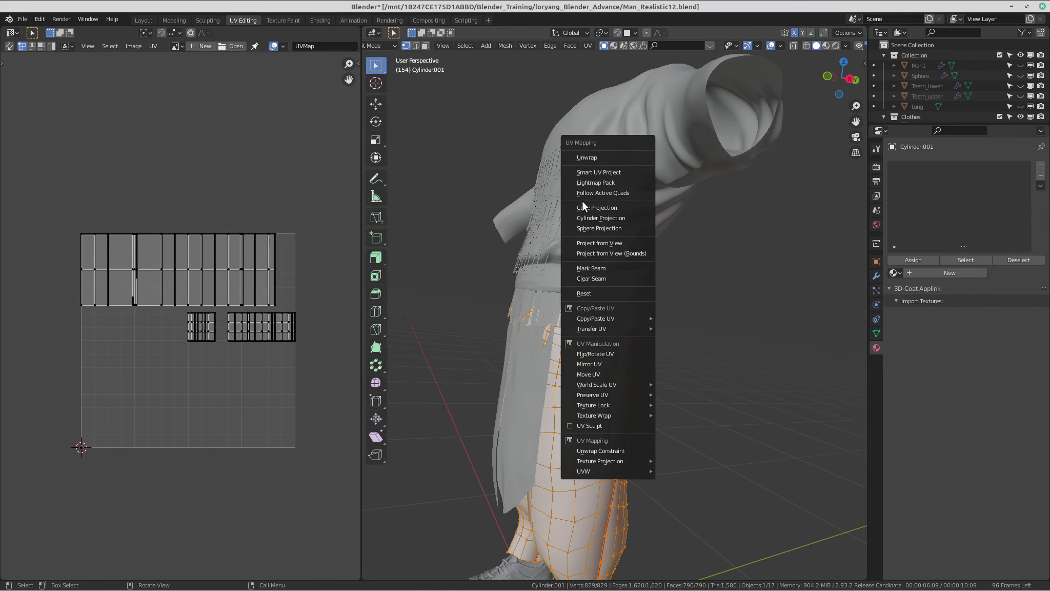
{"action": "left_click", "coordinate": [591, 157]}
Select all the trouser UV islands and rotate them 90 degrees so the waist edges face up.
{"action": "middle_click_drag", "start_coordinate": [150, 336], "coordinate": [144, 303]}
{"action": "left_click_drag", "start_coordinate": [57, 241], "coordinate": [313, 490]}
{"action": "middle_click_drag", "start_coordinate": [211, 315], "coordinate": [192, 339]}
{"action": "key", "text": "r"}
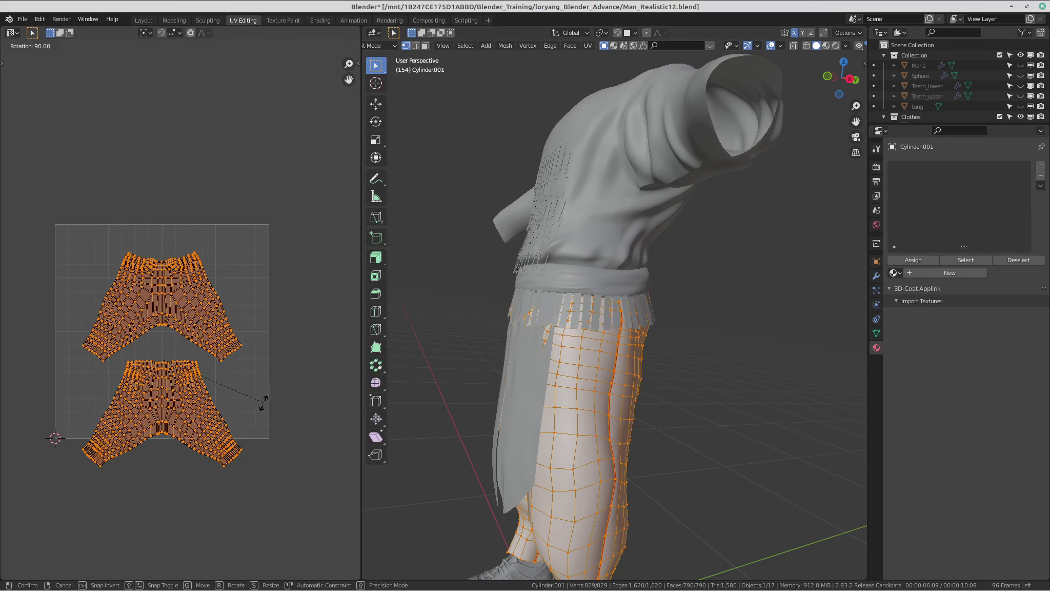
{"action": "left_click", "coordinate": [262, 405]}
{"action": "middle_click_drag", "start_coordinate": [222, 373], "coordinate": [229, 365]}
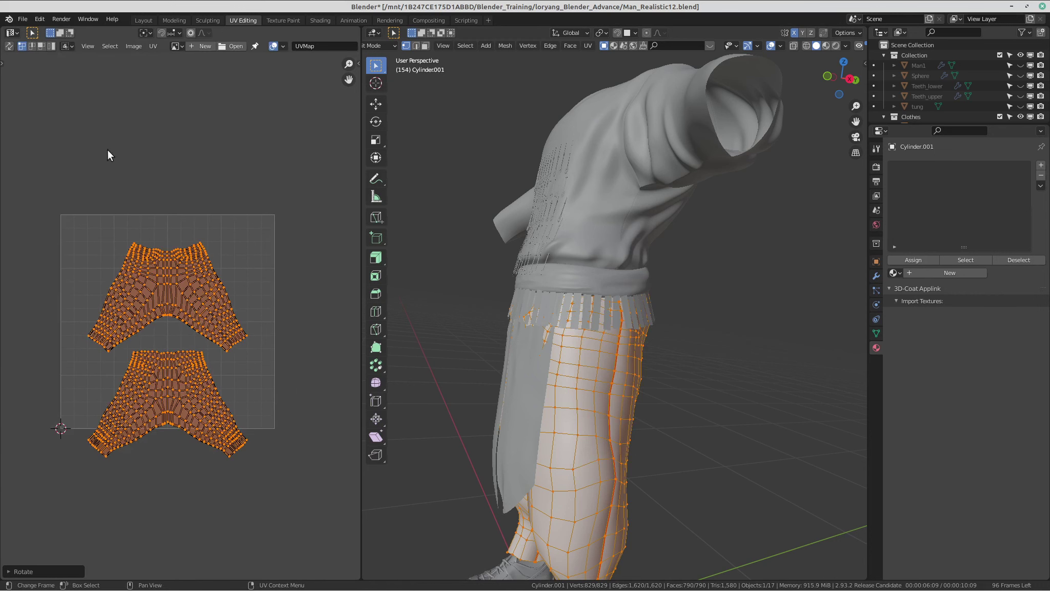
{"action": "left_click", "coordinate": [156, 270]}
{"action": "key", "text": "c"}
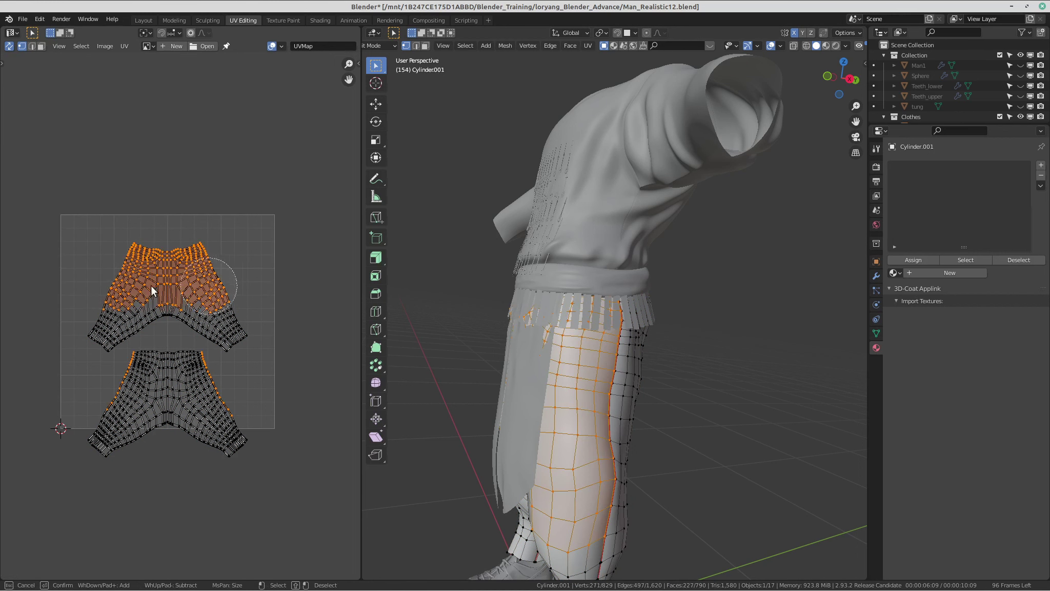
{"action": "key", "text": "Escape"}
{"action": "middle_click_drag", "start_coordinate": [600, 392], "coordinate": [586, 241]}
{"action": "scroll", "coordinate": [227, 279], "scroll_direction": "down", "scroll_amount": 1}
{"action": "scroll", "coordinate": [227, 279], "scroll_direction": "up", "scroll_amount": 1}
{"action": "key", "text": "alt+a"}
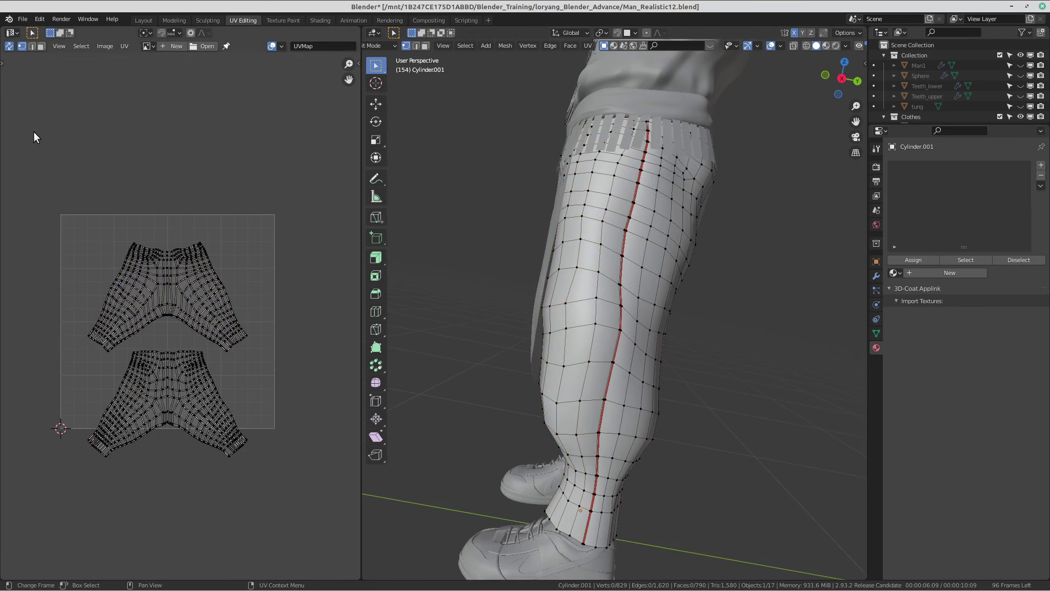
{"action": "left_click", "coordinate": [9, 45]}
{"action": "key", "text": "a"}
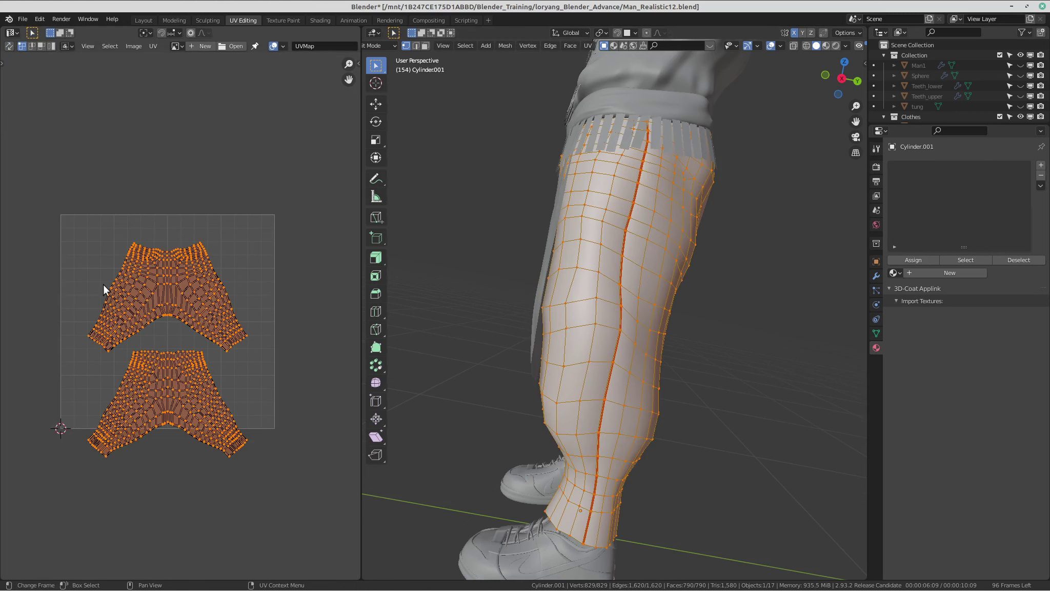
Select both trouser UV islands and move them up by about 0.11 in the UV tile.
{"action": "left_click_drag", "start_coordinate": [263, 331], "coordinate": [263, 331]}
{"action": "left_click_drag", "start_coordinate": [55, 196], "coordinate": [272, 508]}
{"action": "scroll", "coordinate": [226, 367], "scroll_direction": "up", "scroll_amount": 2}
{"action": "middle_click_drag", "start_coordinate": [225, 366], "coordinate": [223, 371]}
{"action": "scroll", "coordinate": [223, 371], "scroll_direction": "down", "scroll_amount": 1}
{"action": "key", "text": "g"}
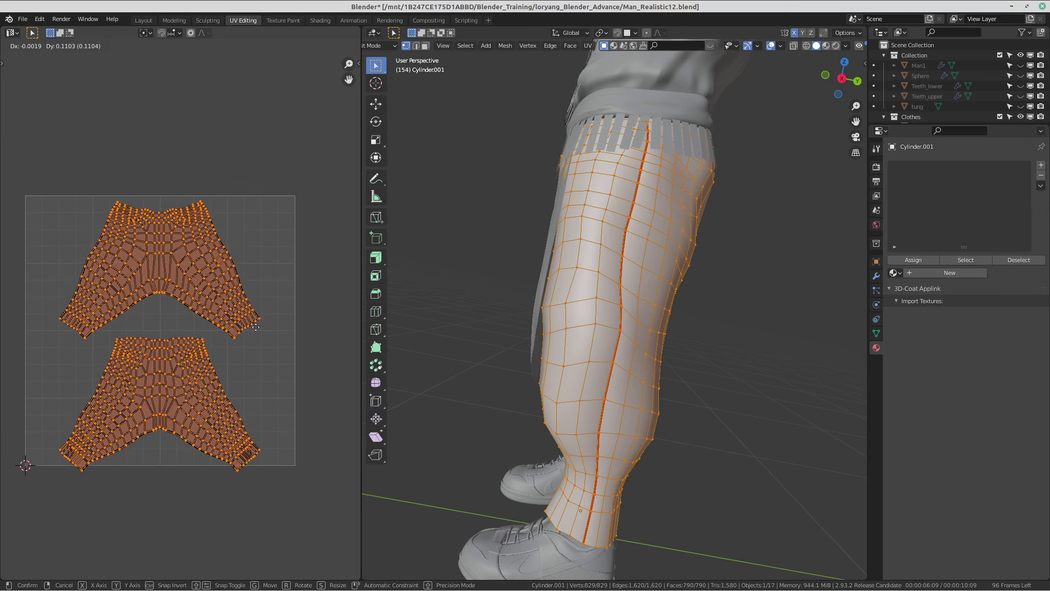
{"action": "left_click", "coordinate": [256, 327]}
Select only the lower trouser UV island and move it up about 0.046, closer to the upper island.
{"action": "key", "text": "alt+a"}
{"action": "key", "text": "l"}
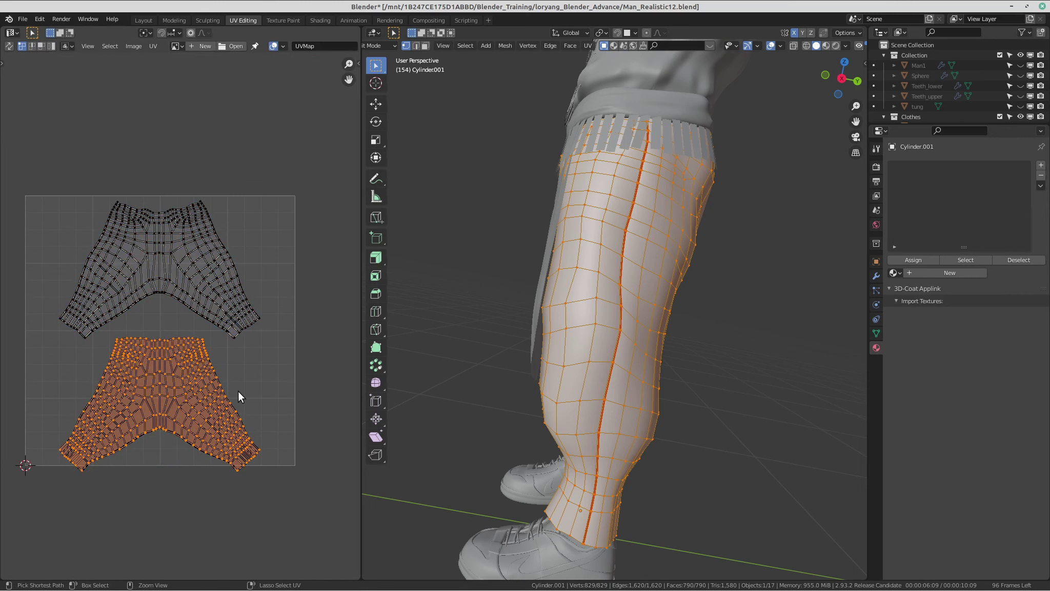
{"action": "key", "text": "g"}
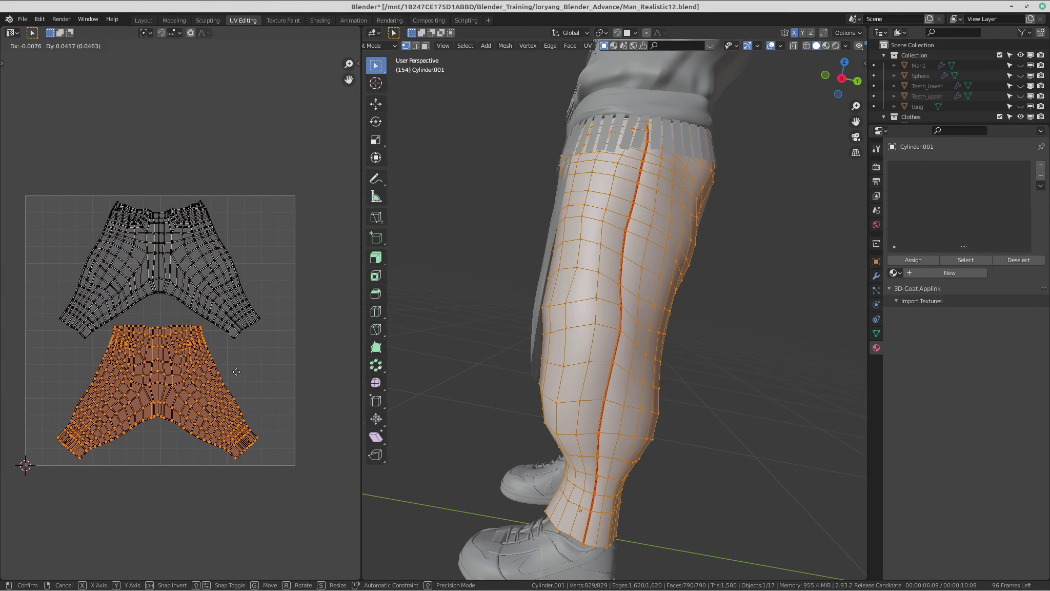
{"action": "left_click", "coordinate": [236, 371]}
Select both trouser UV islands, enlarge them slightly and shift them to fit inside the UV tile.
{"action": "left_click_drag", "start_coordinate": [27, 167], "coordinate": [310, 561]}
{"action": "middle_click_drag", "start_coordinate": [314, 416], "coordinate": [305, 411]}
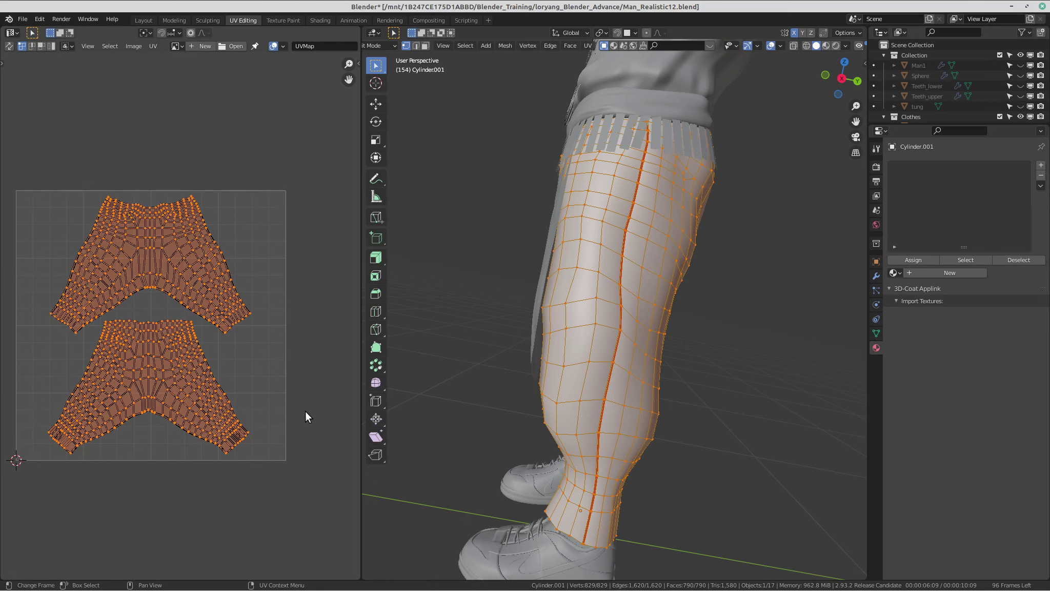
{"action": "key", "text": "s"}
{"action": "left_click", "coordinate": [300, 403]}
{"action": "key", "text": "g"}
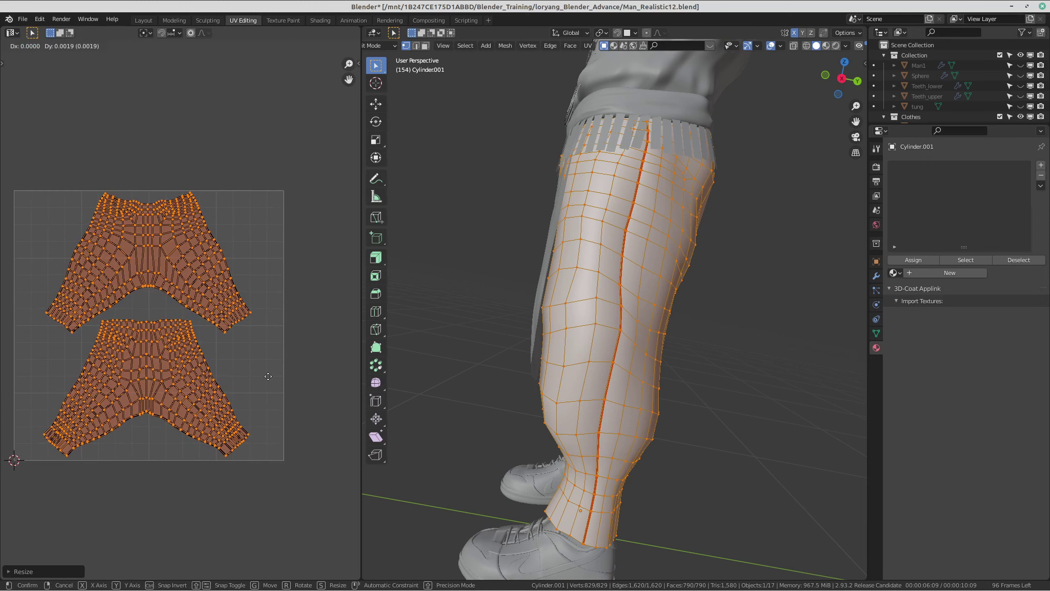
{"action": "left_click", "coordinate": [268, 389]}
Finish editing the trousers and open the split cloth panels hanging in front for mesh editing.
{"action": "middle_click_drag", "start_coordinate": [646, 405], "coordinate": [670, 375]}
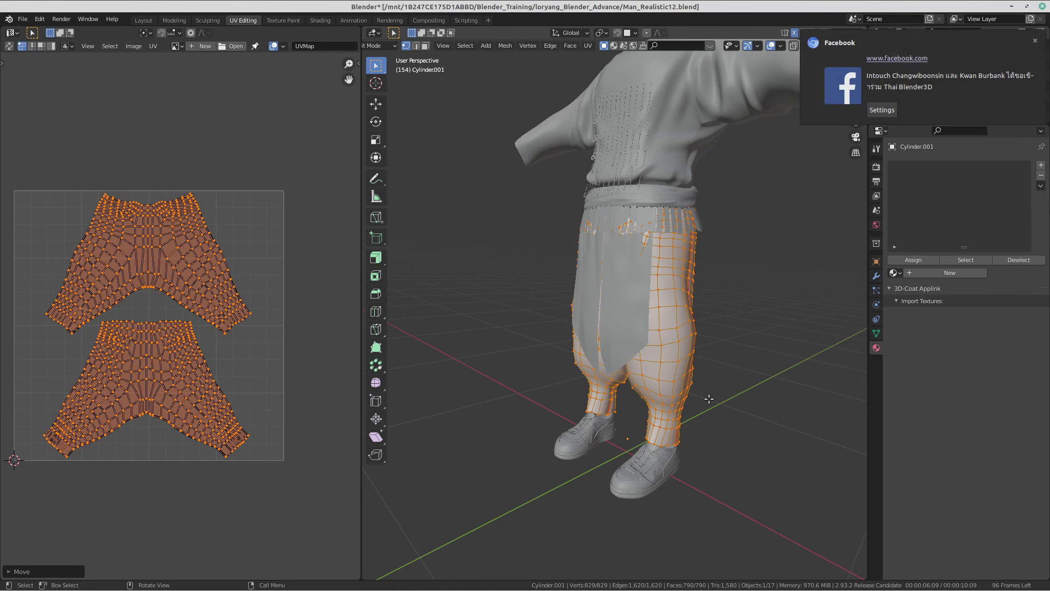
{"action": "left_click", "coordinate": [597, 321]}
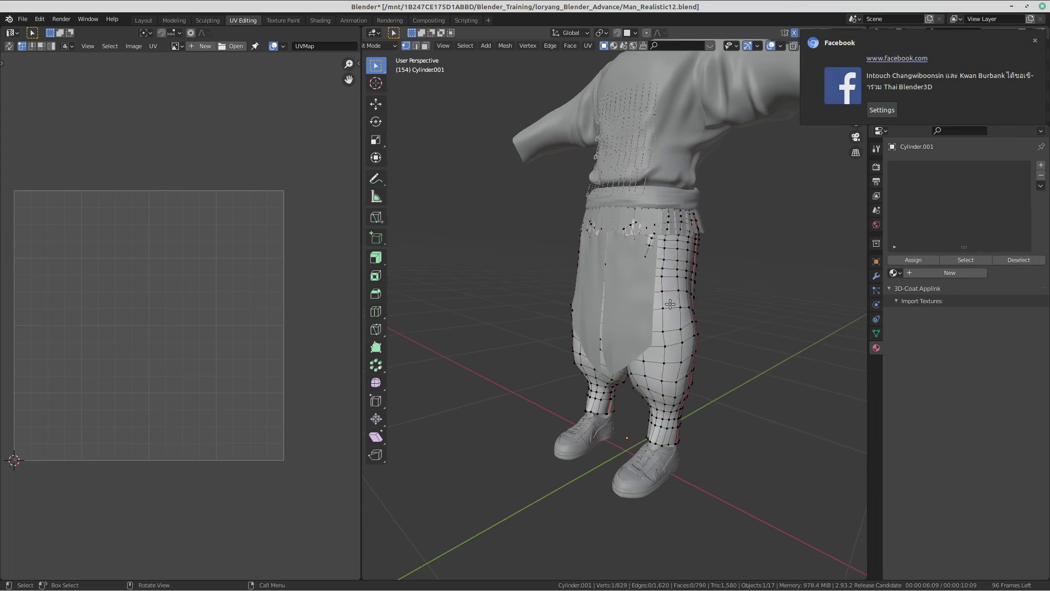
{"action": "key", "text": "Tab"}
{"action": "scroll", "coordinate": [606, 238], "scroll_direction": "up", "scroll_amount": 4}
{"action": "mouse_move", "coordinate": [633, 267]}
{"action": "middle_mouse_down"}
{"action": "mouse_move", "coordinate": [608, 307]}
{"action": "mouse_move", "coordinate": [682, 267]}
{"action": "mouse_move", "coordinate": [684, 336]}
{"action": "mouse_move", "coordinate": [648, 272]}
{"action": "middle_mouse_up"}
{"action": "scroll", "coordinate": [548, 286], "scroll_direction": "down", "scroll_amount": 2}
{"action": "key", "text": "Tab"}
{"action": "middle_click_drag", "start_coordinate": [548, 285], "coordinate": [664, 308]}
Select the entire mesh of the two front cloth panels and unwrap it.
{"action": "scroll", "coordinate": [569, 296], "scroll_direction": "up", "scroll_amount": 2}
{"action": "key", "text": "a"}
{"action": "left_click", "coordinate": [677, 175]}
{"action": "middle_click_drag", "start_coordinate": [677, 175], "coordinate": [599, 277]}
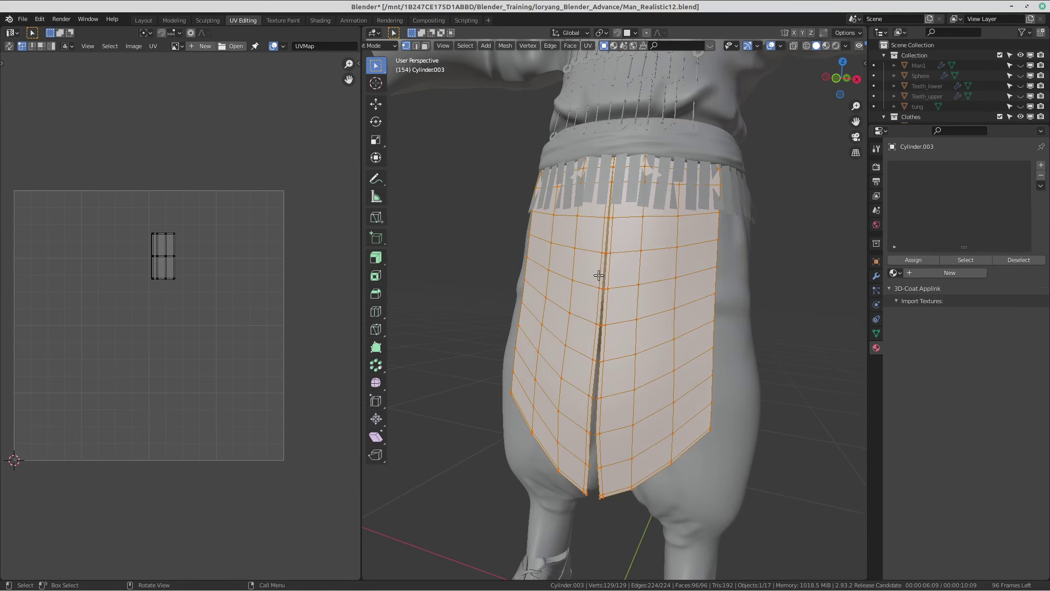
{"action": "key", "text": "u"}
{"action": "left_click", "coordinate": [598, 273]}
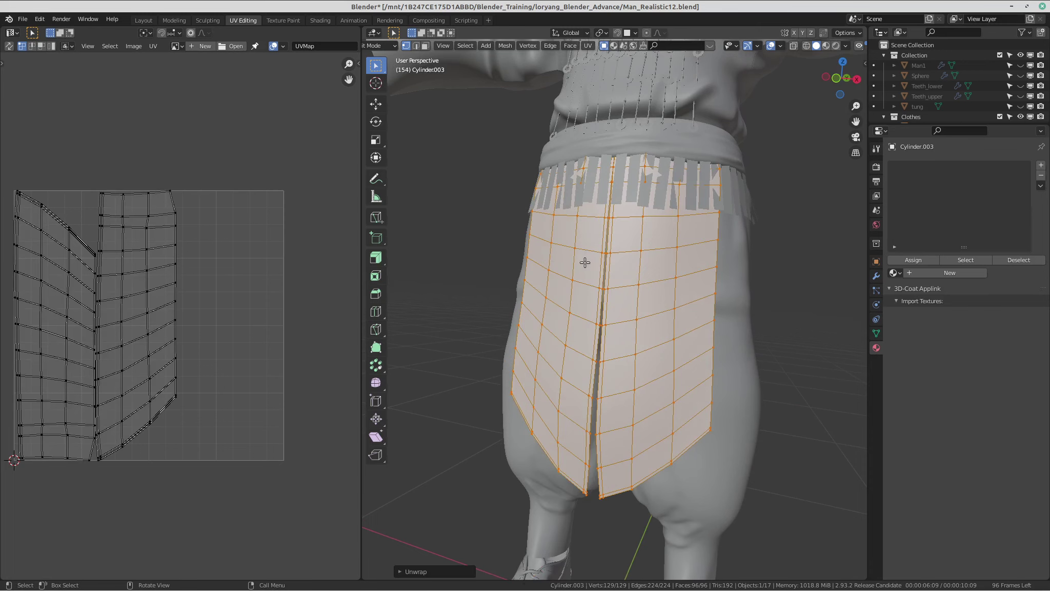
{"action": "scroll", "coordinate": [111, 246], "scroll_direction": "down", "scroll_amount": 1}
Rotate the upside-down cloth panel UV island 180 degrees so both pointed ends face down.
{"action": "middle_click_drag", "start_coordinate": [110, 246], "coordinate": [169, 256]}
{"action": "scroll", "coordinate": [207, 212], "scroll_direction": "up", "scroll_amount": 2}
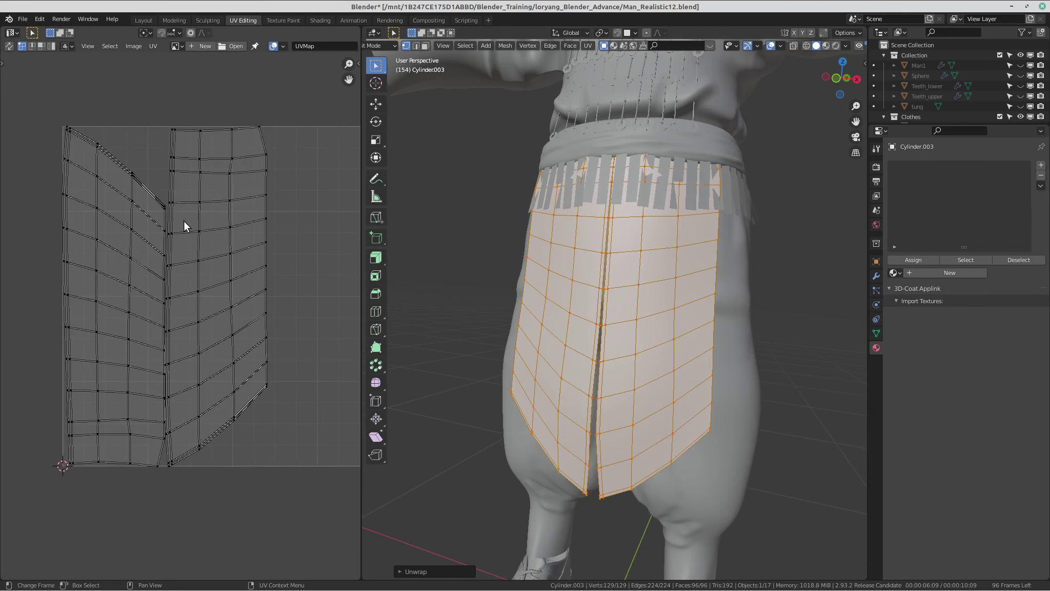
{"action": "key", "text": "l"}
{"action": "key", "text": "r"}
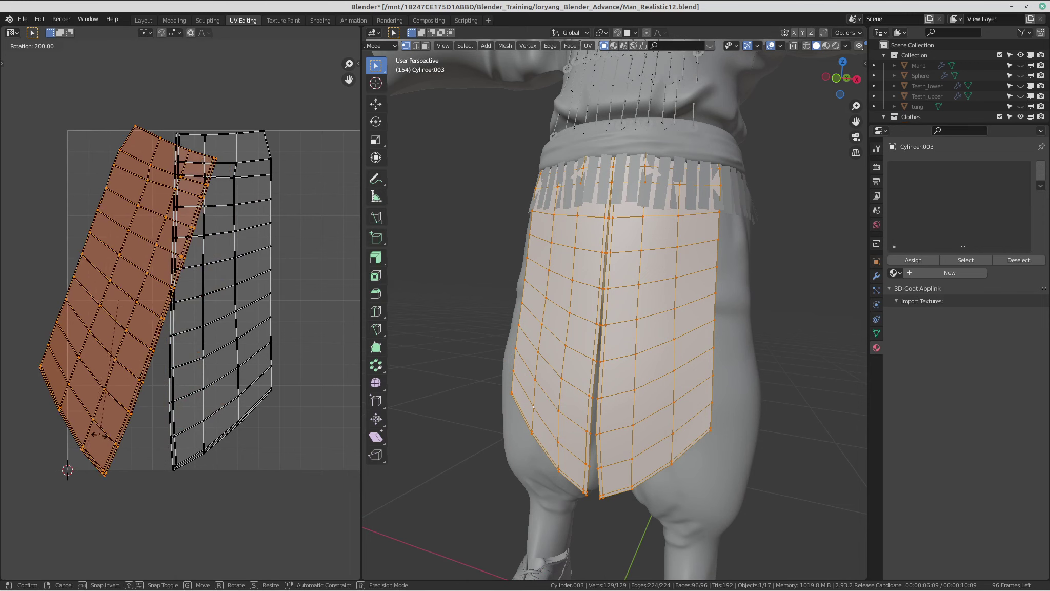
{"action": "mouse_move", "coordinate": [135, 409]}
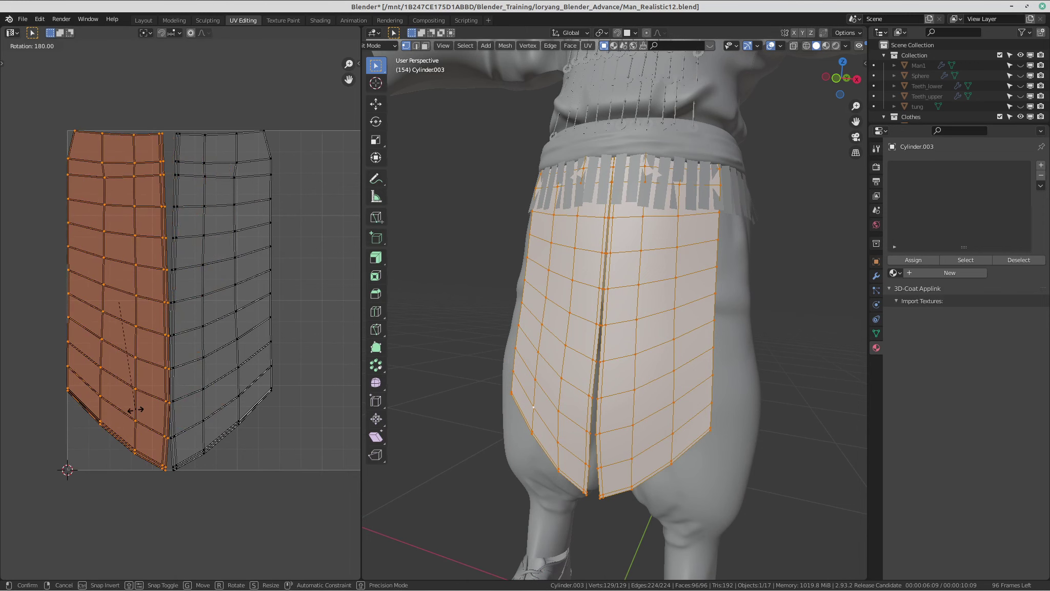
{"action": "left_click", "coordinate": [136, 409]}
Select both cloth panel UV islands and scale them to about 0.99.
{"action": "scroll", "coordinate": [101, 392], "scroll_direction": "down", "scroll_amount": 2}
{"action": "left_click_drag", "start_coordinate": [44, 168], "coordinate": [200, 430], "text": "ctrl"}
{"action": "left_click_drag", "start_coordinate": [100, 187], "coordinate": [286, 391]}
{"action": "scroll", "coordinate": [285, 391], "scroll_direction": "up", "scroll_amount": 2}
{"action": "key", "text": "s"}
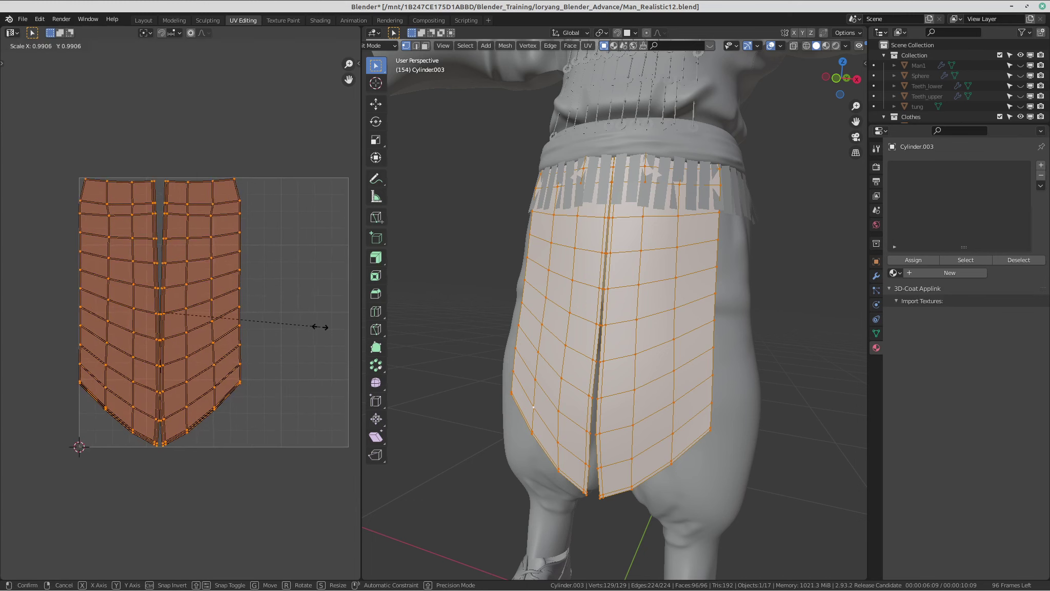
{"action": "left_click", "coordinate": [321, 327]}
Move both cloth panel islands about 0.17 sideways to centre them in the UV tile and leave Edit Mode.
{"action": "middle_click_drag", "start_coordinate": [283, 333], "coordinate": [251, 330]}
{"action": "key", "text": "g"}
{"action": "mouse_move", "coordinate": [325, 329]}
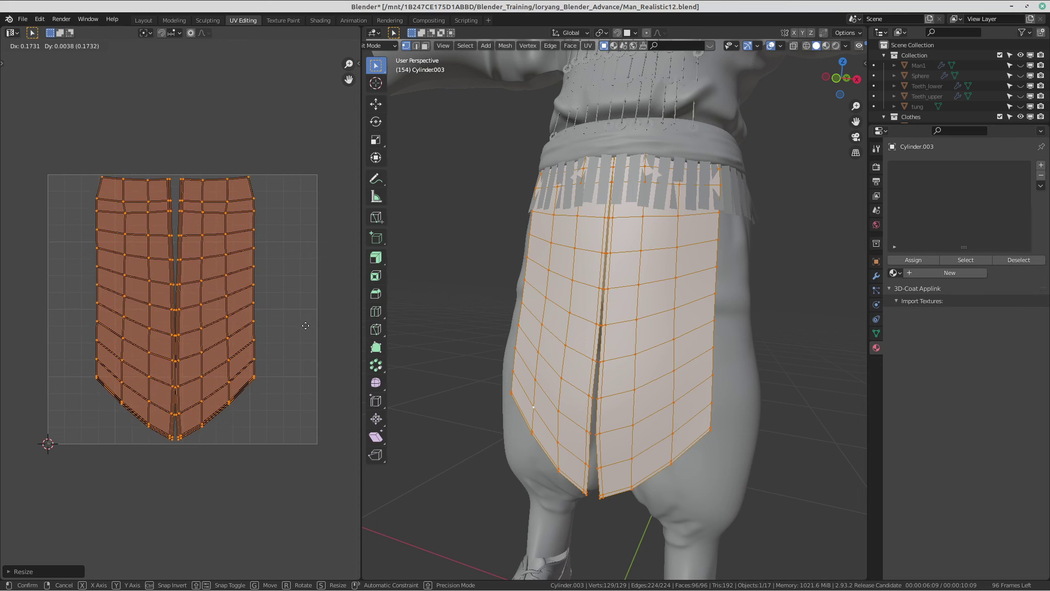
{"action": "left_click", "coordinate": [306, 326]}
{"action": "scroll", "coordinate": [808, 387], "scroll_direction": "down", "scroll_amount": 1}
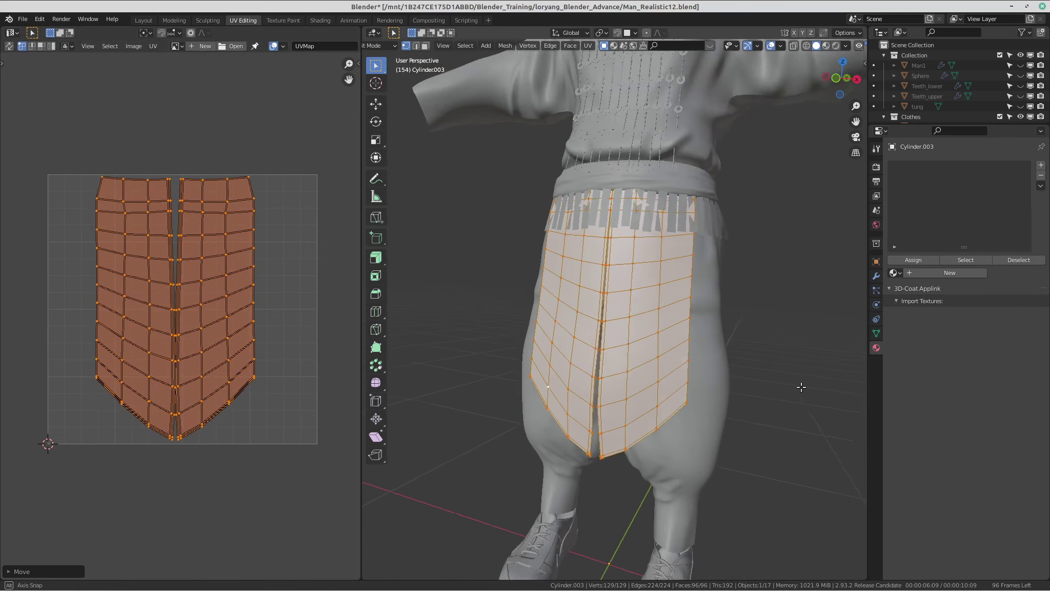
{"action": "middle_click_drag", "start_coordinate": [809, 387], "coordinate": [790, 386]}
{"action": "scroll", "coordinate": [226, 297], "scroll_direction": "up", "scroll_amount": 1}
{"action": "scroll", "coordinate": [229, 264], "scroll_direction": "down", "scroll_amount": 3}
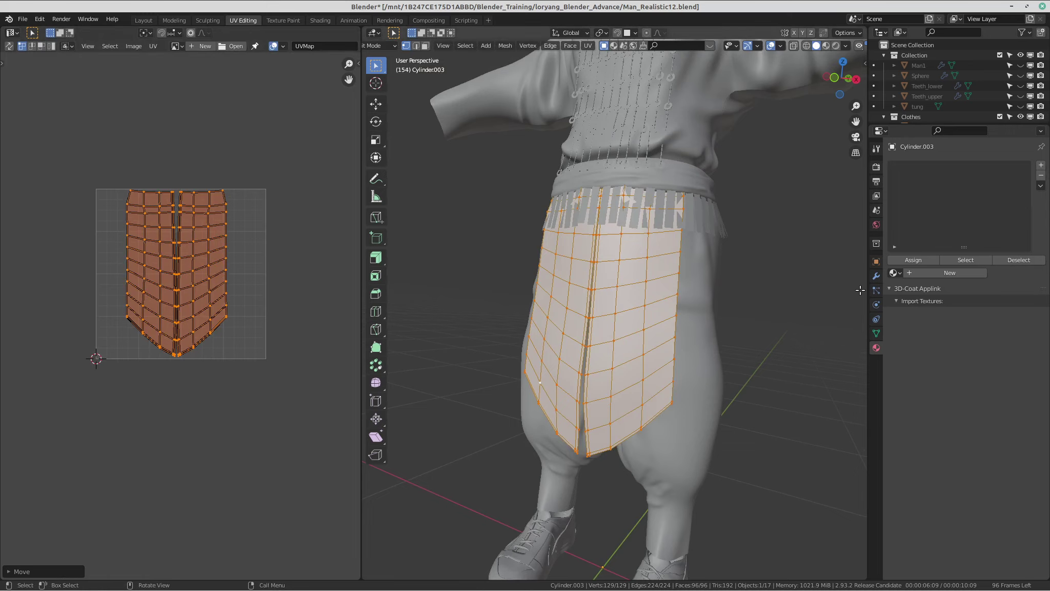
{"action": "key", "text": "Tab"}
Examine the shoes, their laces and the trouser cuffs from several angles.
{"action": "middle_click_drag", "start_coordinate": [583, 367], "coordinate": [576, 277], "text": "shift"}
{"action": "middle_click_drag", "start_coordinate": [620, 534], "coordinate": [615, 477], "text": "shift"}
{"action": "left_click", "coordinate": [615, 476]}
{"action": "middle_click_drag", "start_coordinate": [610, 405], "coordinate": [605, 400]}
{"action": "middle_click_drag", "start_coordinate": [606, 400], "coordinate": [585, 241], "text": "shift"}
{"action": "scroll", "coordinate": [610, 264], "scroll_direction": "up", "scroll_amount": 2}
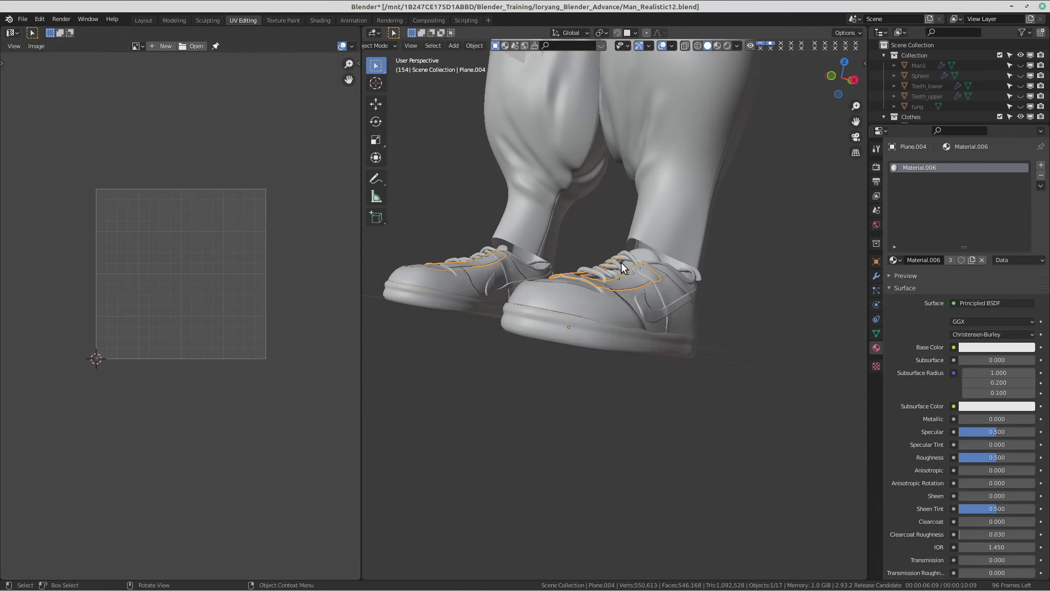
{"action": "left_click", "coordinate": [618, 332]}
{"action": "middle_click_drag", "start_coordinate": [605, 210], "coordinate": [473, 314]}
{"action": "scroll", "coordinate": [546, 228], "scroll_direction": "down", "scroll_amount": 1}
{"action": "scroll", "coordinate": [513, 267], "scroll_direction": "down", "scroll_amount": 3}
{"action": "middle_click_drag", "start_coordinate": [531, 205], "coordinate": [621, 400], "text": "shift"}
Open the fringe of strips below the waistband for mesh editing and select all of its geometry.
{"action": "left_click", "coordinate": [630, 205]}
{"action": "scroll", "coordinate": [647, 256], "scroll_direction": "up", "scroll_amount": 3}
{"action": "middle_click_drag", "start_coordinate": [665, 312], "coordinate": [582, 249], "text": "shift"}
{"action": "scroll", "coordinate": [585, 410], "scroll_direction": "up", "scroll_amount": 4}
{"action": "mouse_move", "coordinate": [602, 461]}
{"action": "middle_mouse_down", "text": "shift"}
{"action": "mouse_move", "coordinate": [625, 355]}
{"action": "mouse_move", "coordinate": [579, 343]}
{"action": "mouse_move", "coordinate": [636, 333]}
{"action": "mouse_move", "coordinate": [501, 318]}
{"action": "mouse_move", "coordinate": [676, 347]}
{"action": "mouse_move", "coordinate": [558, 349]}
{"action": "mouse_move", "coordinate": [574, 361]}
{"action": "middle_mouse_up", "text": "shift"}
{"action": "scroll", "coordinate": [580, 343], "scroll_direction": "down", "scroll_amount": 2}
{"action": "scroll", "coordinate": [637, 333], "scroll_direction": "down", "scroll_amount": 3}
{"action": "scroll", "coordinate": [505, 320], "scroll_direction": "up", "scroll_amount": 3}
{"action": "key", "text": "ctrl+Tab"}
{"action": "left_click", "coordinate": [662, 358]}
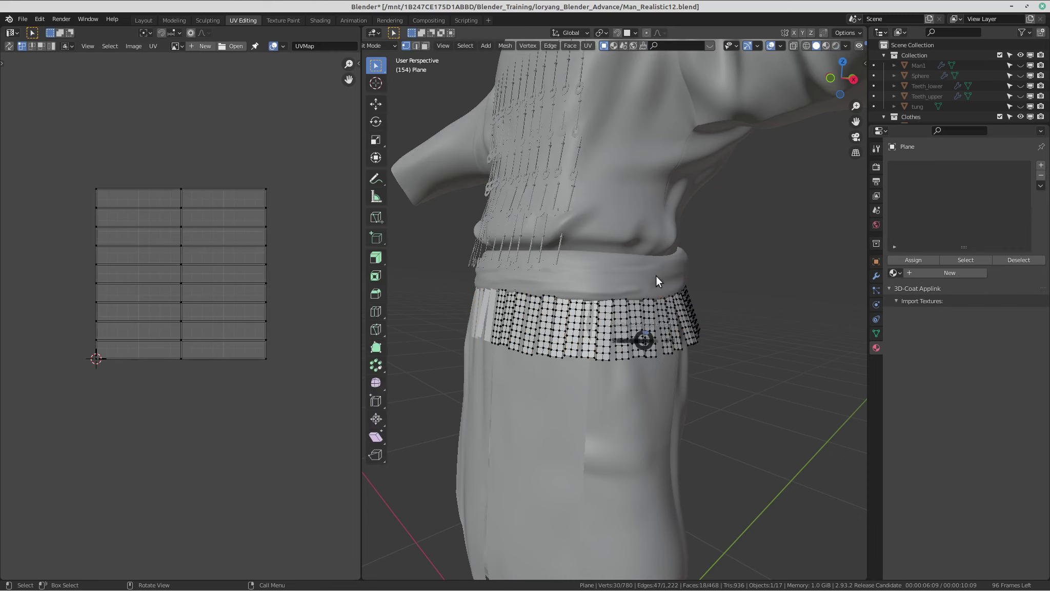
{"action": "middle_click_drag", "start_coordinate": [667, 210], "coordinate": [631, 258]}
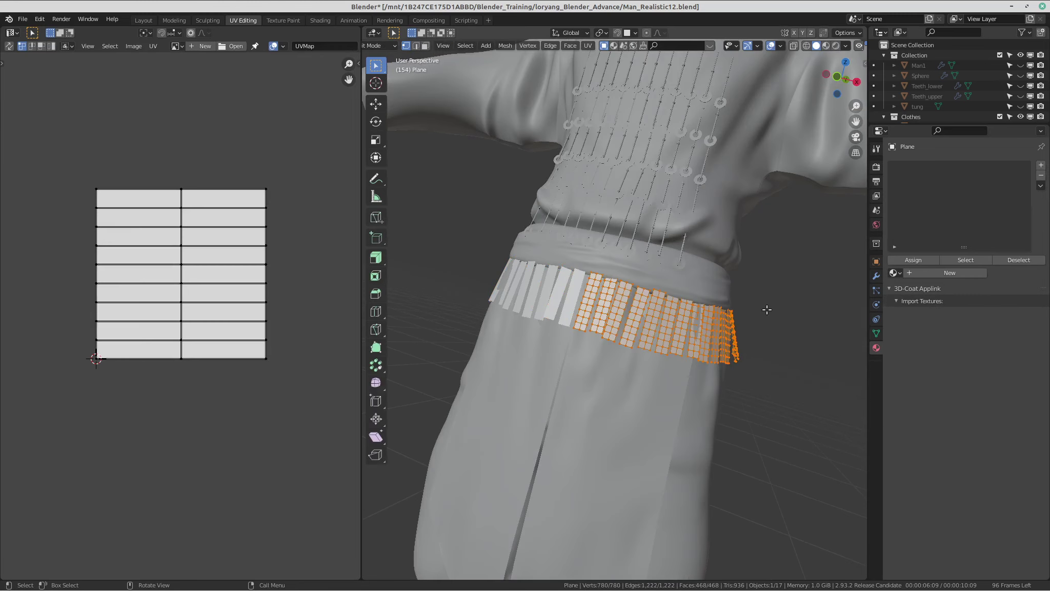
{"action": "middle_click_drag", "start_coordinate": [631, 258], "coordinate": [712, 296]}
Unwrap all the fringe strips hanging below the waistband.
{"action": "scroll", "coordinate": [712, 296], "scroll_direction": "up", "scroll_amount": 2}
{"action": "middle_click_drag", "start_coordinate": [404, 243], "coordinate": [597, 302]}
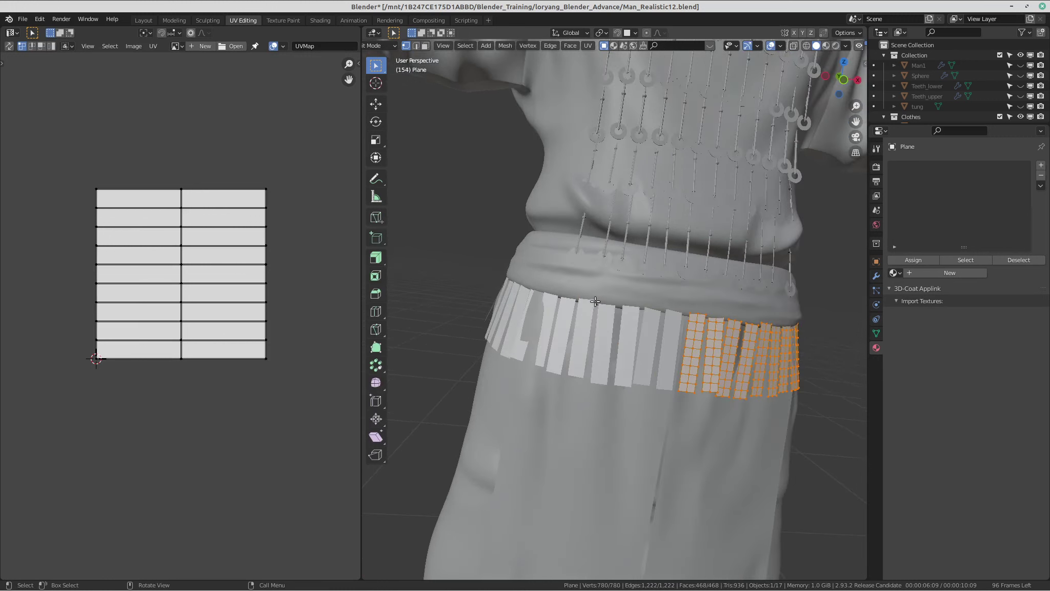
{"action": "scroll", "coordinate": [609, 276], "scroll_direction": "up", "scroll_amount": 4}
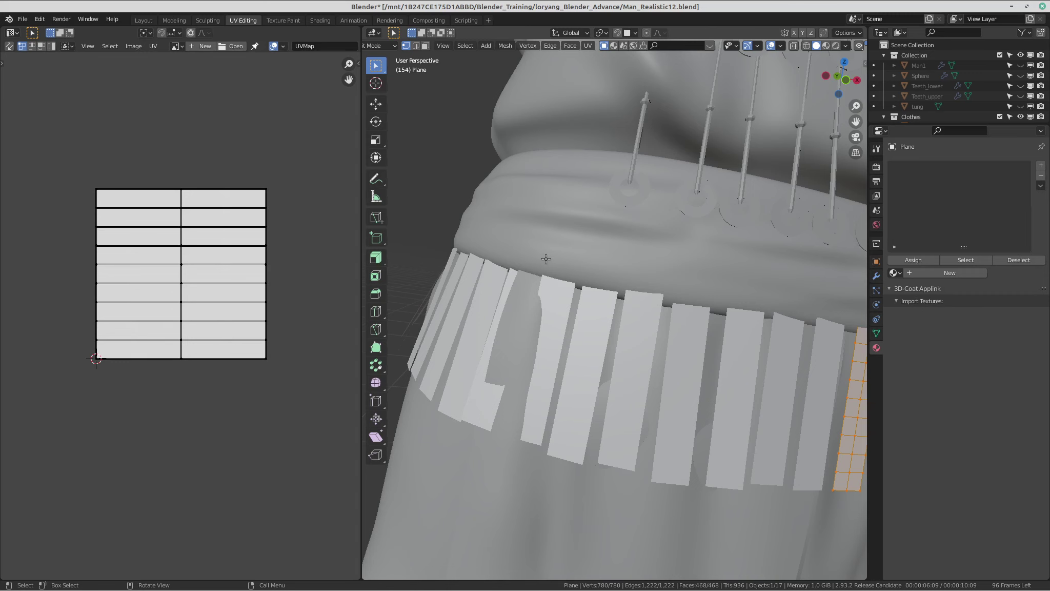
{"action": "scroll", "coordinate": [546, 259], "scroll_direction": "down", "scroll_amount": 7}
{"action": "scroll", "coordinate": [568, 307], "scroll_direction": "up", "scroll_amount": 2}
{"action": "middle_click_drag", "start_coordinate": [599, 277], "coordinate": [676, 374]}
{"action": "scroll", "coordinate": [546, 305], "scroll_direction": "up", "scroll_amount": 4}
{"action": "scroll", "coordinate": [565, 354], "scroll_direction": "down", "scroll_amount": 3}
{"action": "key", "text": "u"}
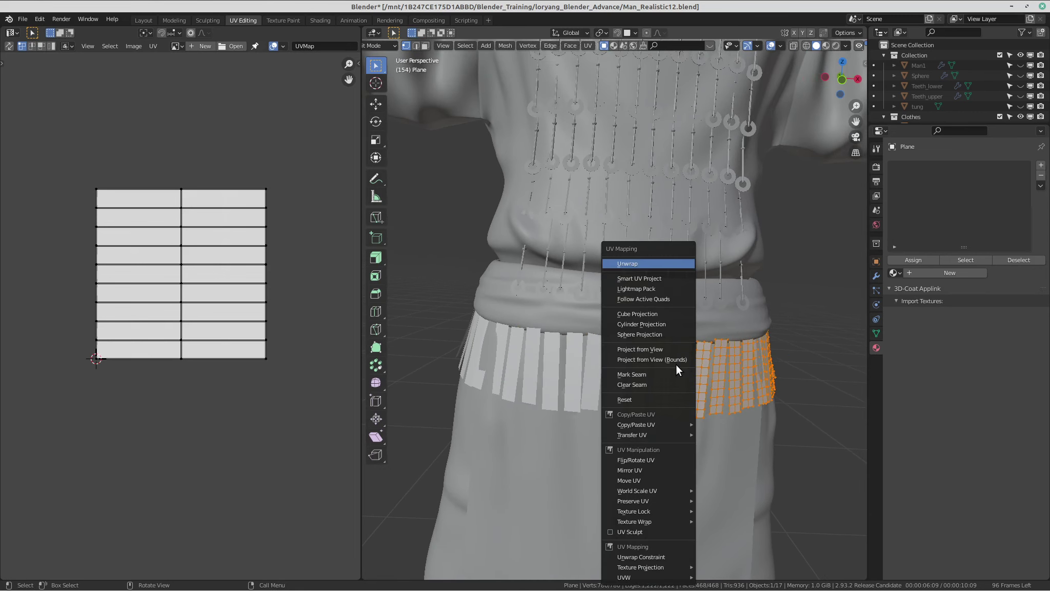
{"action": "left_click", "coordinate": [672, 260]}
{"action": "scroll", "coordinate": [169, 250], "scroll_direction": "up", "scroll_amount": 3}
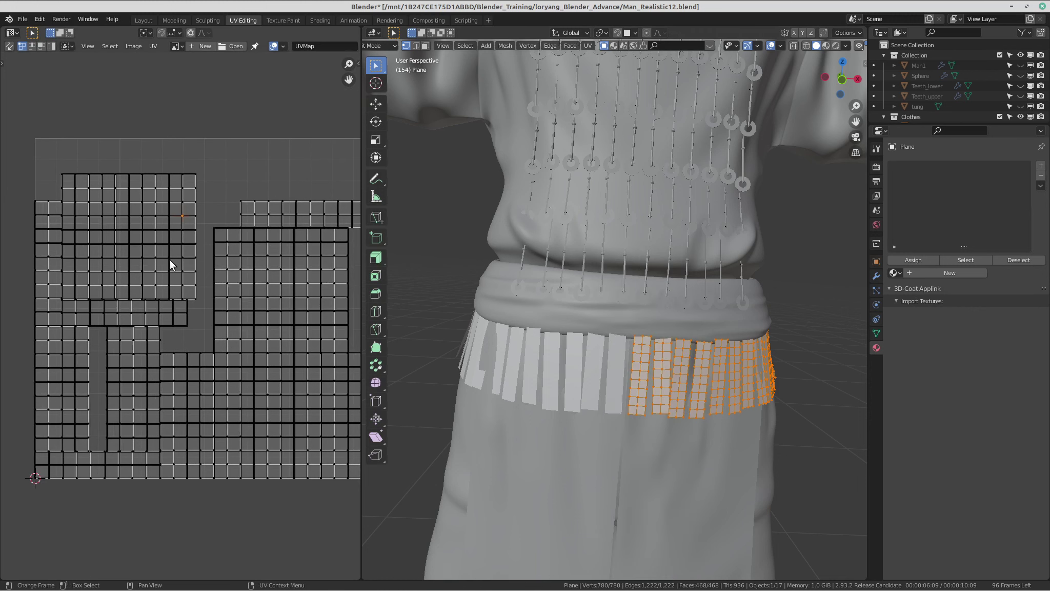
{"action": "key", "text": "u"}
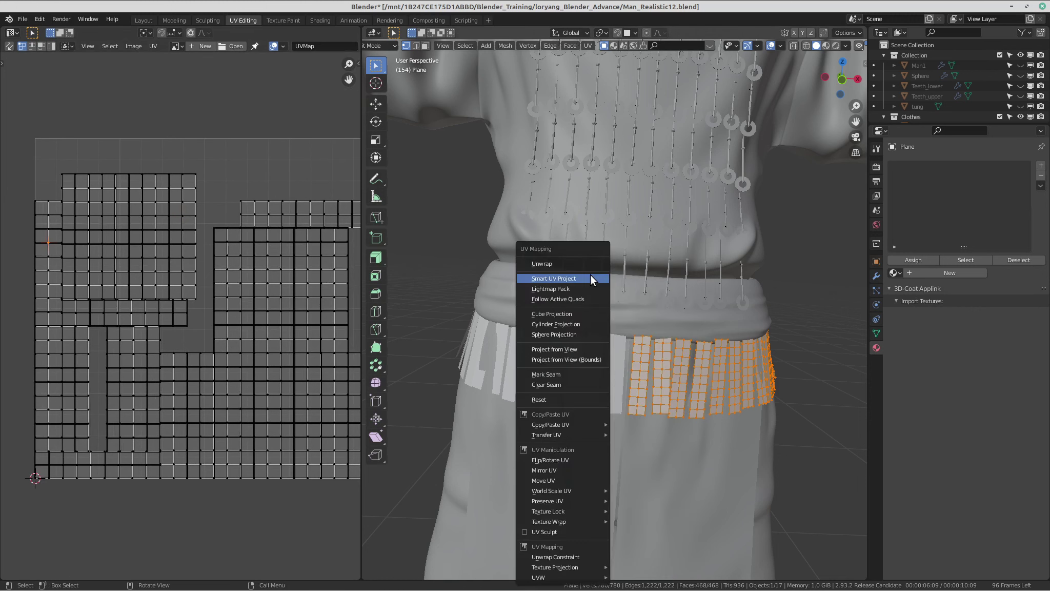
{"action": "left_click", "coordinate": [576, 259]}
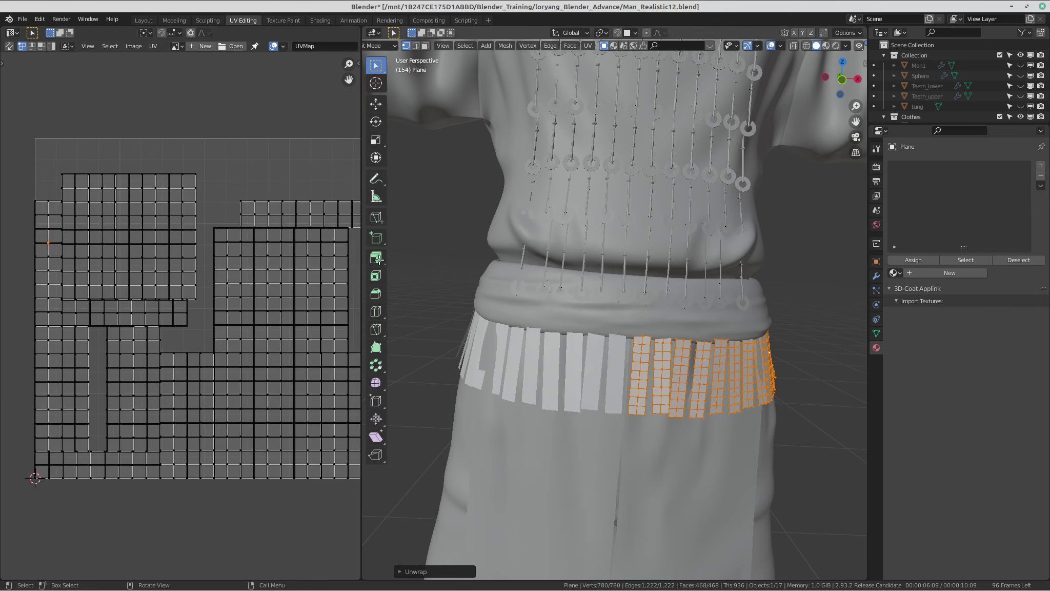
Select one linked fringe strip in the UV layout and move it up past the tile's upper edge.
{"action": "scroll", "coordinate": [234, 292], "scroll_direction": "down", "scroll_amount": 1}
{"action": "middle_click_drag", "start_coordinate": [235, 292], "coordinate": [209, 301]}
{"action": "scroll", "coordinate": [227, 243], "scroll_direction": "up", "scroll_amount": 1}
{"action": "key", "text": "ctrl+l"}
{"action": "key", "text": "r"}
{"action": "right_click", "coordinate": [226, 212]}
{"action": "middle_click_drag", "start_coordinate": [166, 241], "coordinate": [168, 247], "text": "shift"}
{"action": "key", "text": "g"}
{"action": "left_click", "coordinate": [191, 118]}
Select a second linked fringe strip and place it upright beside the first one above the packed islands.
{"action": "key", "text": "ctrl+l"}
{"action": "middle_click_drag", "start_coordinate": [136, 203], "coordinate": [130, 222]}
{"action": "key", "text": "g"}
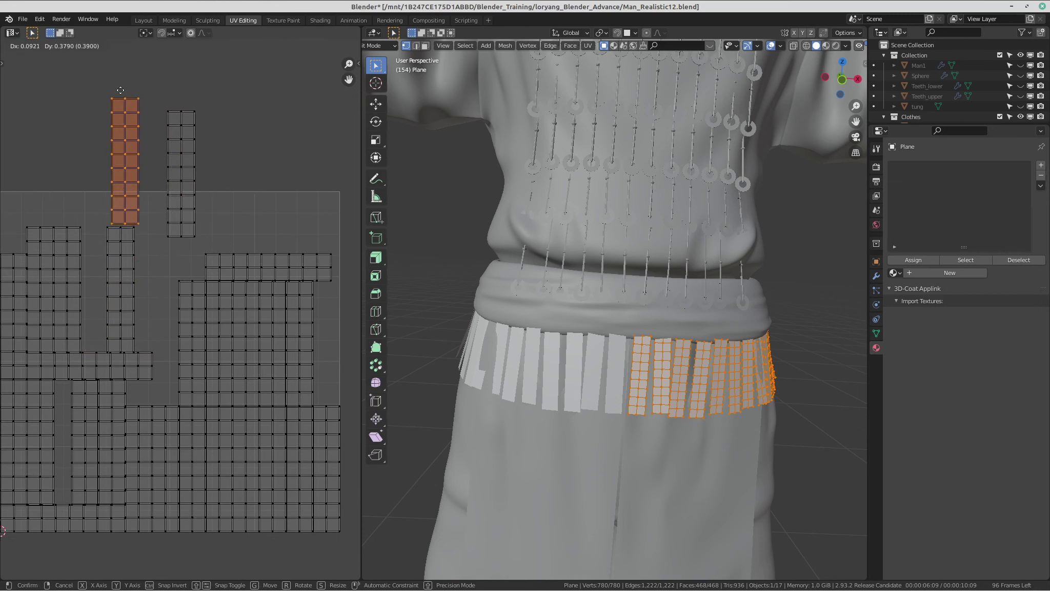
{"action": "left_click", "coordinate": [214, 103]}
{"action": "scroll", "coordinate": [227, 201], "scroll_direction": "down", "scroll_amount": 1}
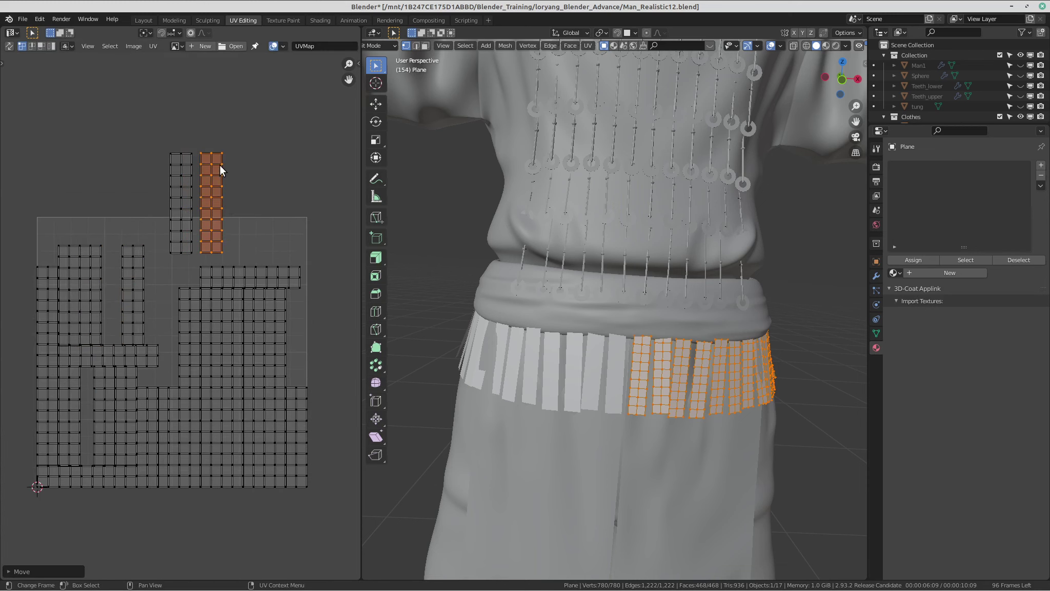
Select all the fringe UV islands and move them up and clear of the UV tile.
{"action": "scroll", "coordinate": [220, 165], "scroll_direction": "down", "scroll_amount": 1}
{"action": "middle_click_drag", "start_coordinate": [212, 199], "coordinate": [209, 214]}
{"action": "left_click_drag", "start_coordinate": [81, 252], "coordinate": [358, 549]}
{"action": "scroll", "coordinate": [299, 441], "scroll_direction": "down", "scroll_amount": 2}
{"action": "key", "text": "g"}
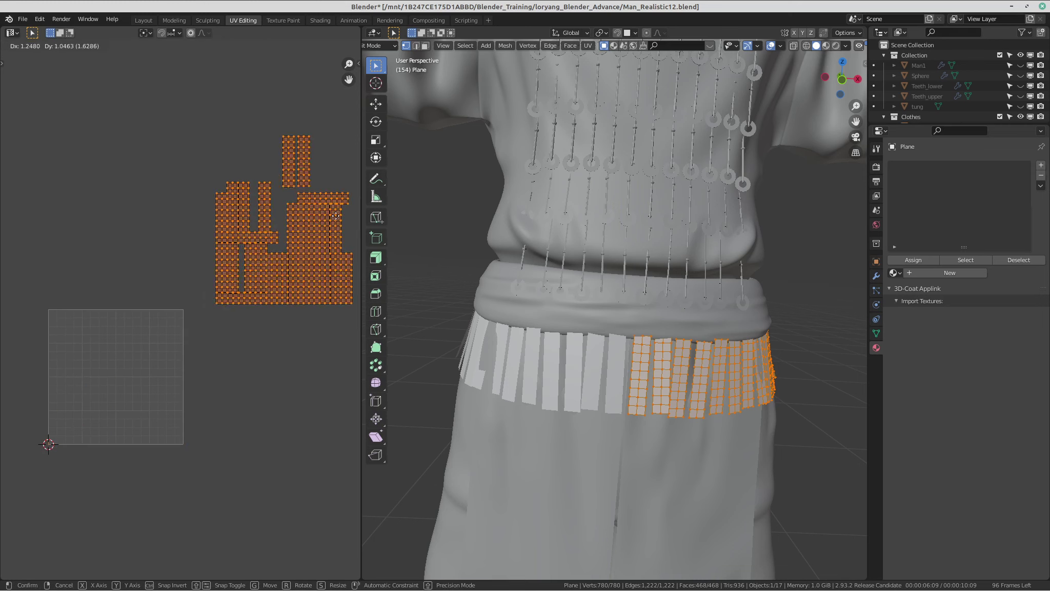
{"action": "left_click", "coordinate": [290, 189]}
Select the first linked strip above the packed islands and place it upright near the middle of the UV tile.
{"action": "scroll", "coordinate": [195, 210], "scroll_direction": "up", "scroll_amount": 3}
{"action": "scroll", "coordinate": [123, 338], "scroll_direction": "down", "scroll_amount": 2}
{"action": "middle_click_drag", "start_coordinate": [225, 80], "coordinate": [223, 89]}
{"action": "left_click", "coordinate": [233, 163]}
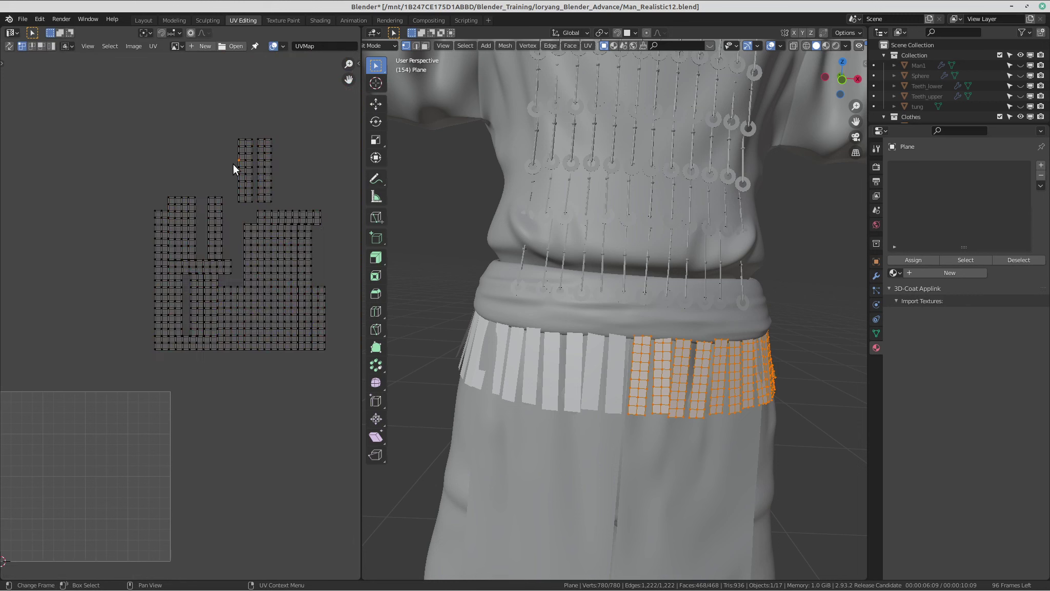
{"action": "key", "text": "ctrl+l"}
{"action": "middle_click_drag", "start_coordinate": [119, 363], "coordinate": [168, 296]}
{"action": "key", "text": "g"}
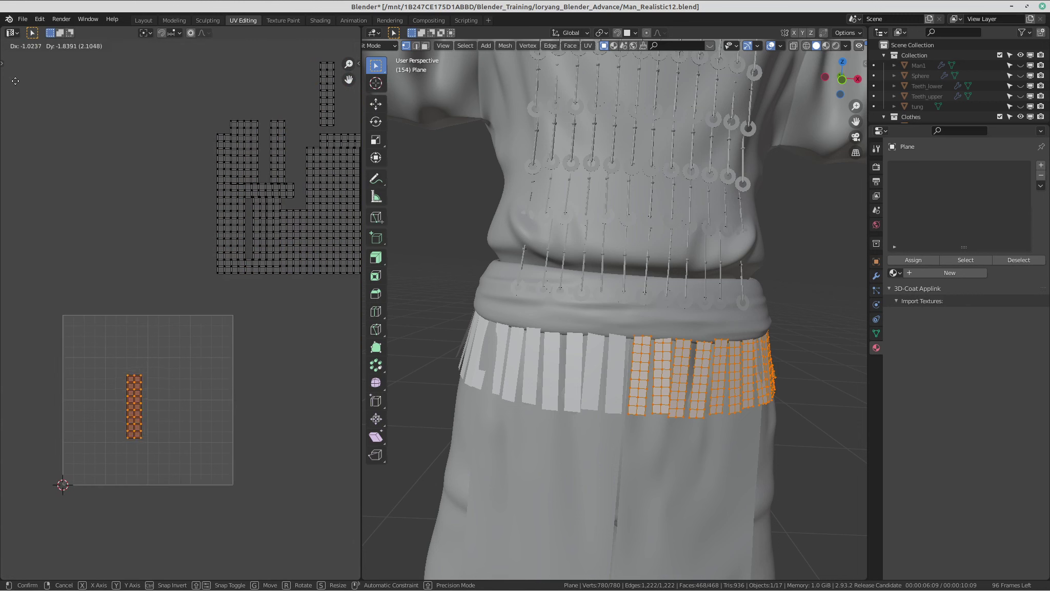
{"action": "left_click", "coordinate": [31, 73]}
{"action": "scroll", "coordinate": [227, 358], "scroll_direction": "up", "scroll_amount": 3}
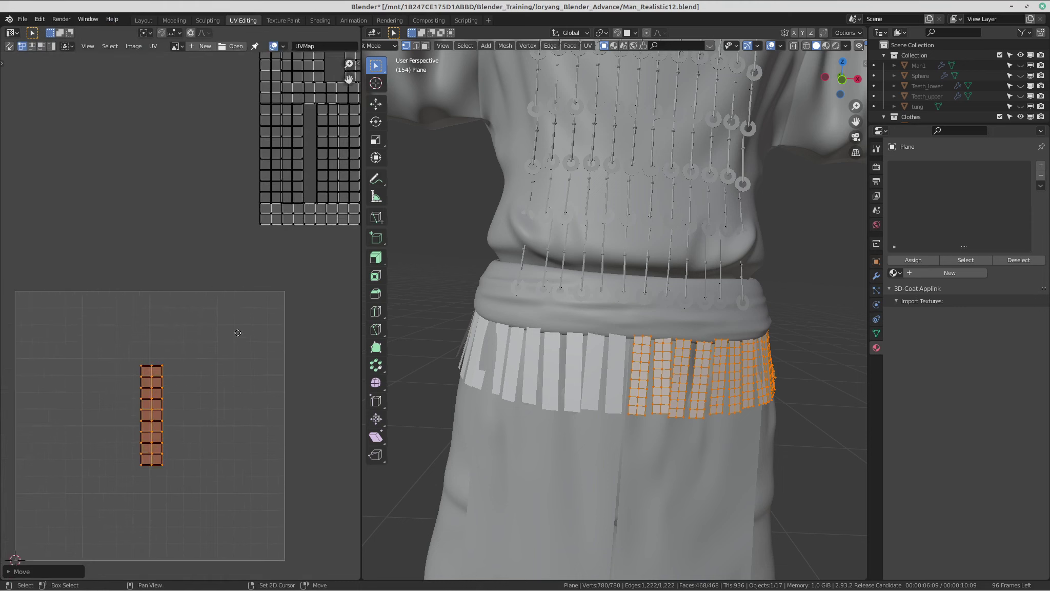
{"action": "scroll", "coordinate": [227, 357], "scroll_direction": "down", "scroll_amount": 3}
{"action": "key", "text": "s"}
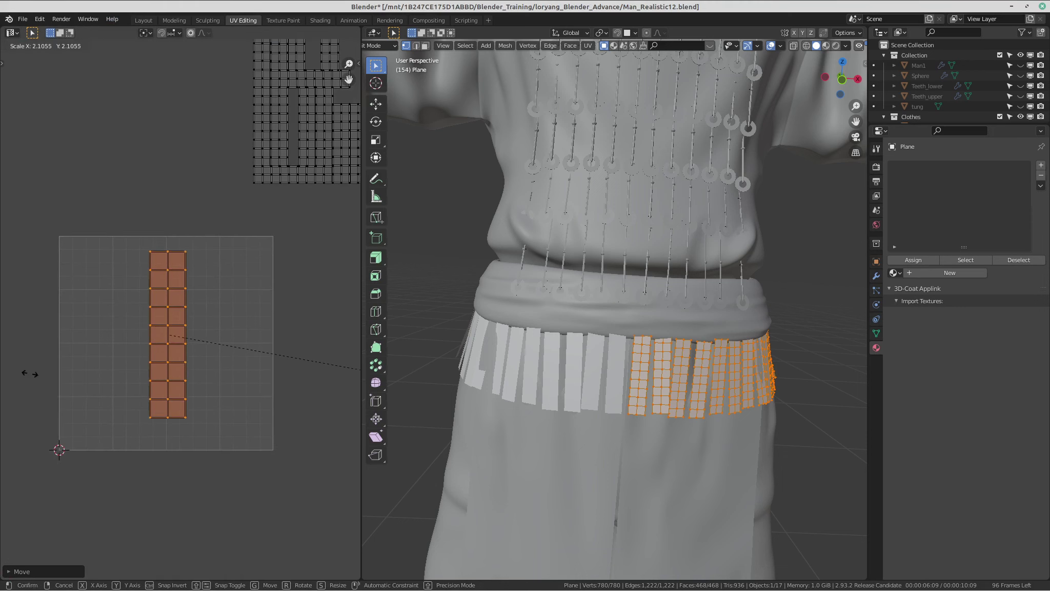
{"action": "key", "text": "Escape"}
{"action": "scroll", "coordinate": [220, 245], "scroll_direction": "down", "scroll_amount": 3}
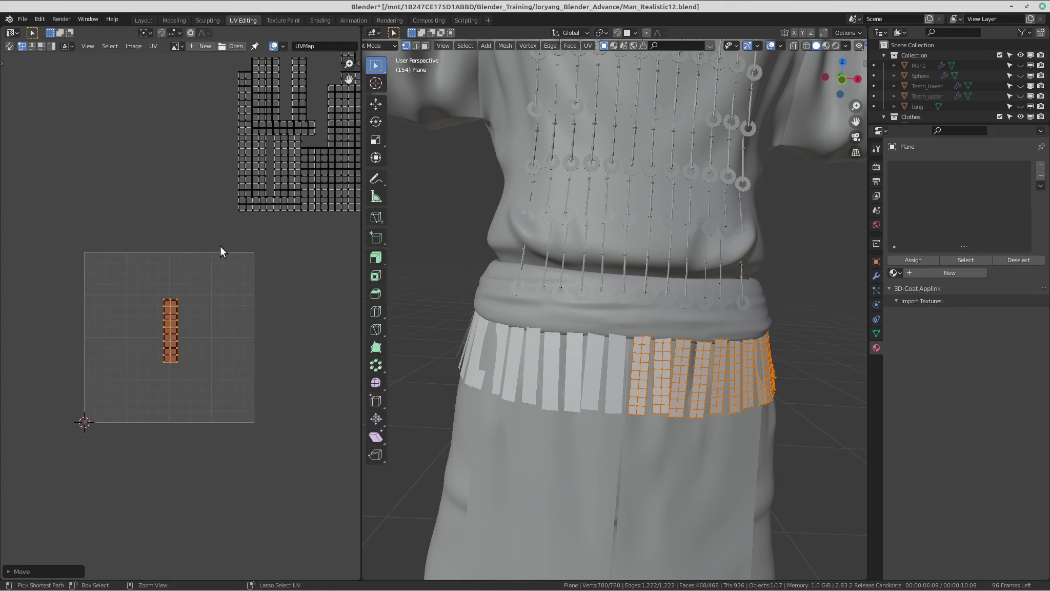
{"action": "scroll", "coordinate": [209, 252], "scroll_direction": "up", "scroll_amount": 2}
{"action": "scroll", "coordinate": [174, 308], "scroll_direction": "down", "scroll_amount": 1}
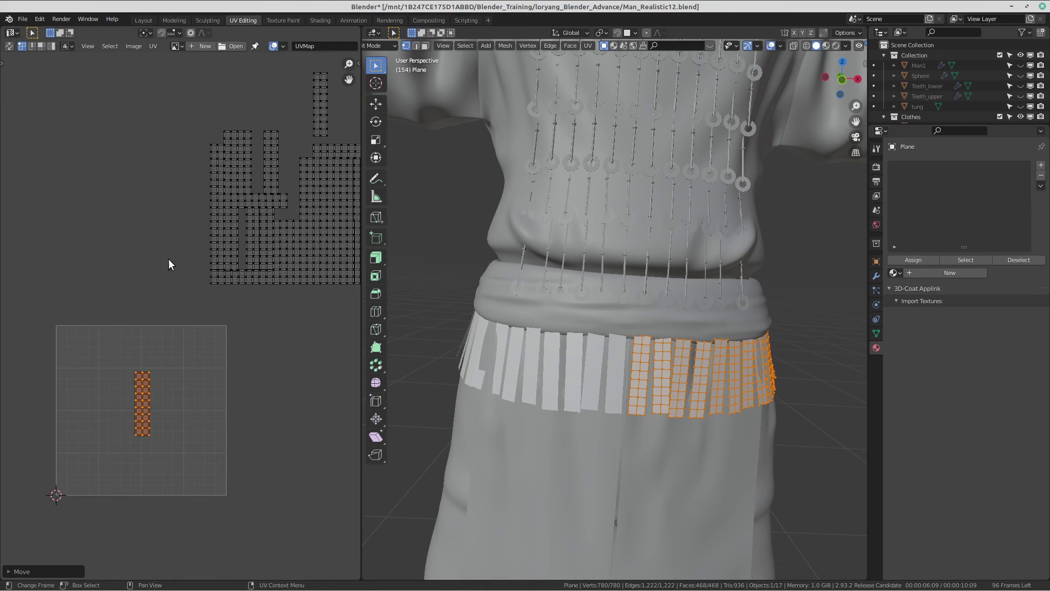
Scale all the islands up together so the isolated strip spans nearly the tile's full height, and position that strip inside the tile.
{"action": "left_click_drag", "start_coordinate": [52, 84], "coordinate": [400, 532]}
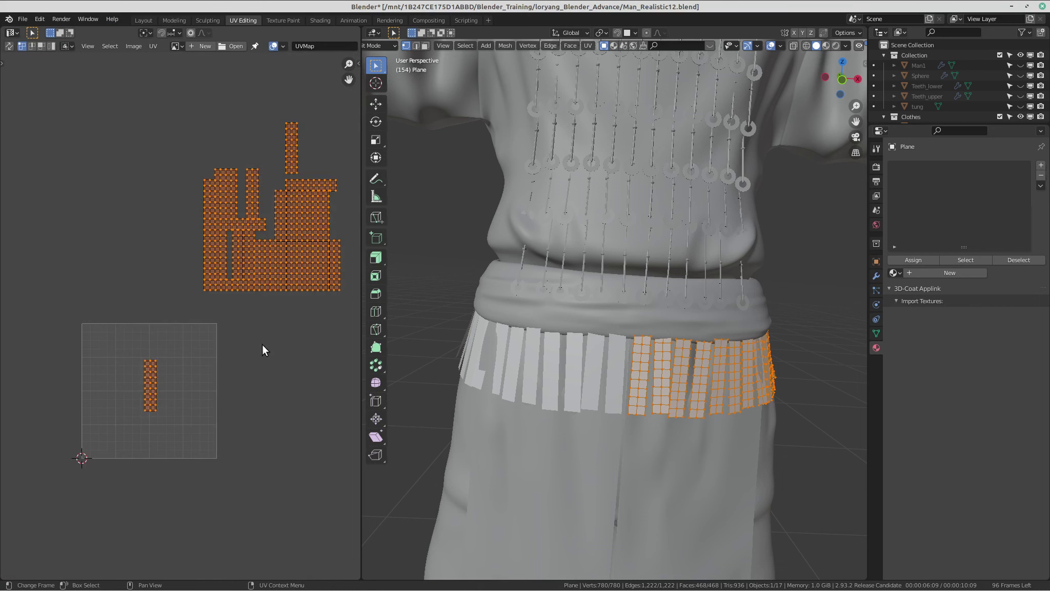
{"action": "key", "text": "s"}
{"action": "left_click", "coordinate": [116, 256]}
{"action": "middle_click_drag", "start_coordinate": [173, 343], "coordinate": [171, 341]}
{"action": "key", "text": "g"}
{"action": "left_click", "coordinate": [282, 220]}
{"action": "key", "text": "s"}
{"action": "left_click", "coordinate": [205, 470]}
{"action": "key", "text": "g"}
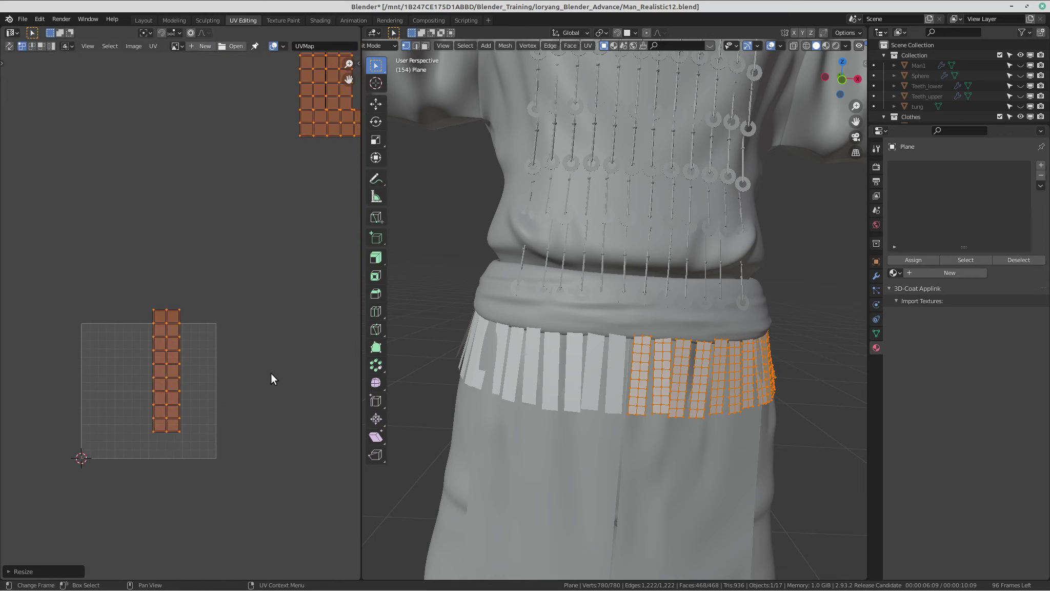
{"action": "left_click", "coordinate": [254, 393]}
Rotate the lowest horizontal strip of the packed islands upright and place it over the strip in the tile.
{"action": "middle_click_drag", "start_coordinate": [251, 197], "coordinate": [202, 296]}
{"action": "left_click", "coordinate": [235, 255]}
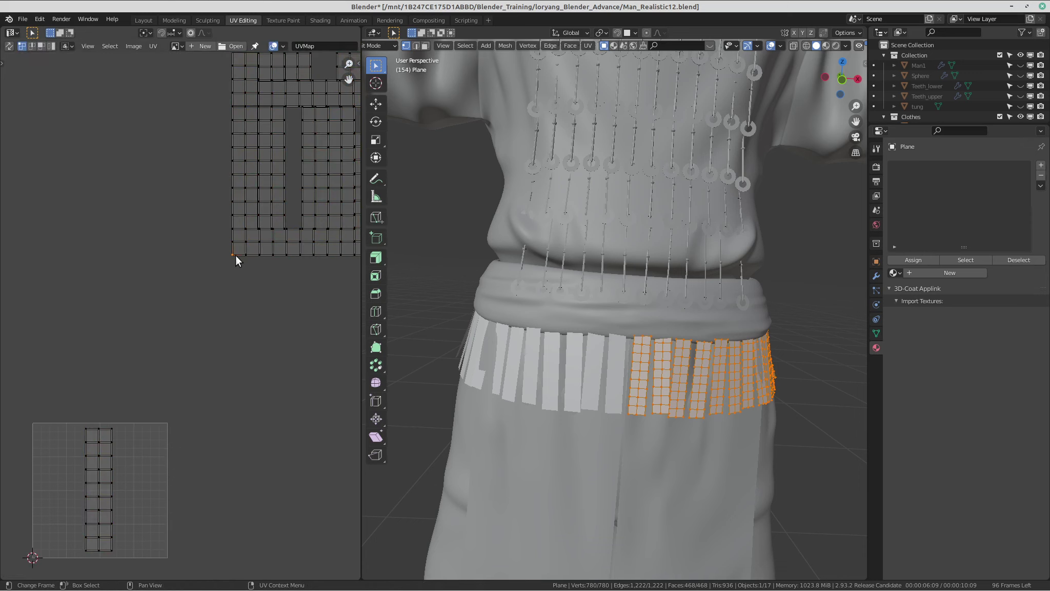
{"action": "key", "text": "ctrl+l"}
{"action": "key", "text": "r"}
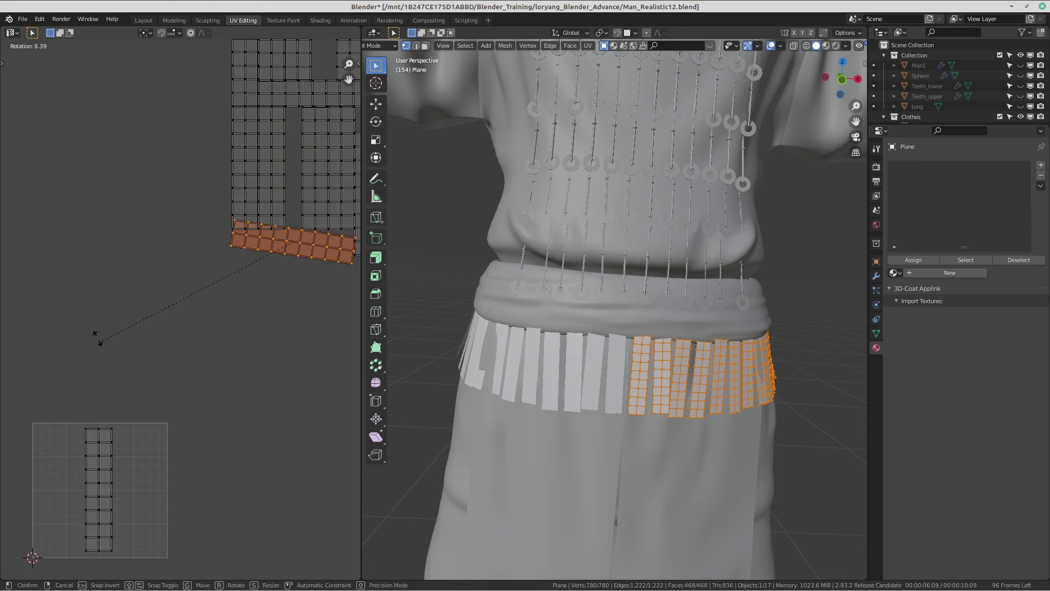
{"action": "left_click", "coordinate": [198, 116]}
{"action": "middle_click_drag", "start_coordinate": [231, 286], "coordinate": [239, 289]}
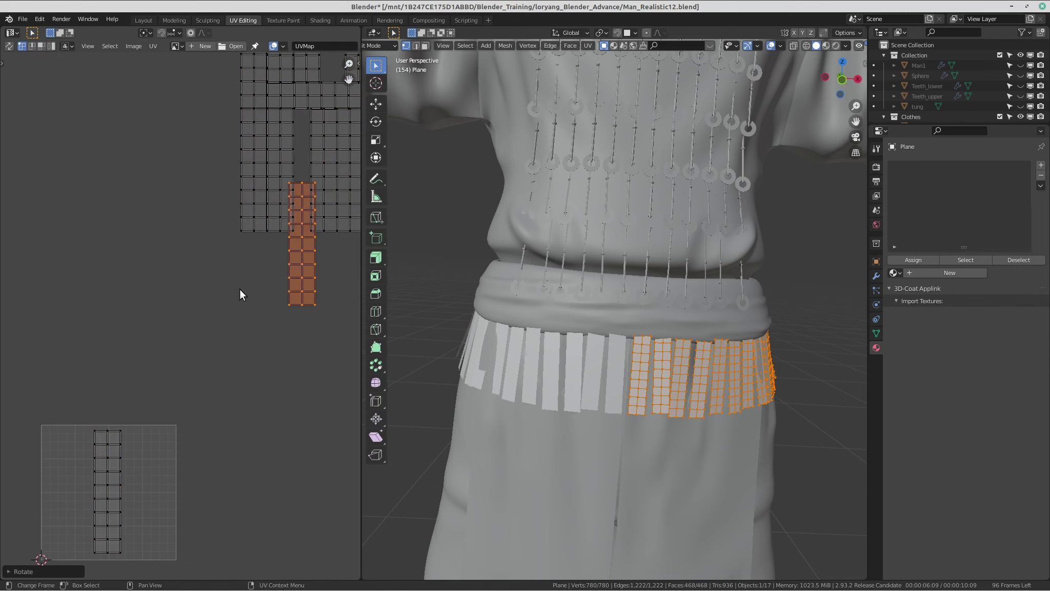
{"action": "key", "text": "g"}
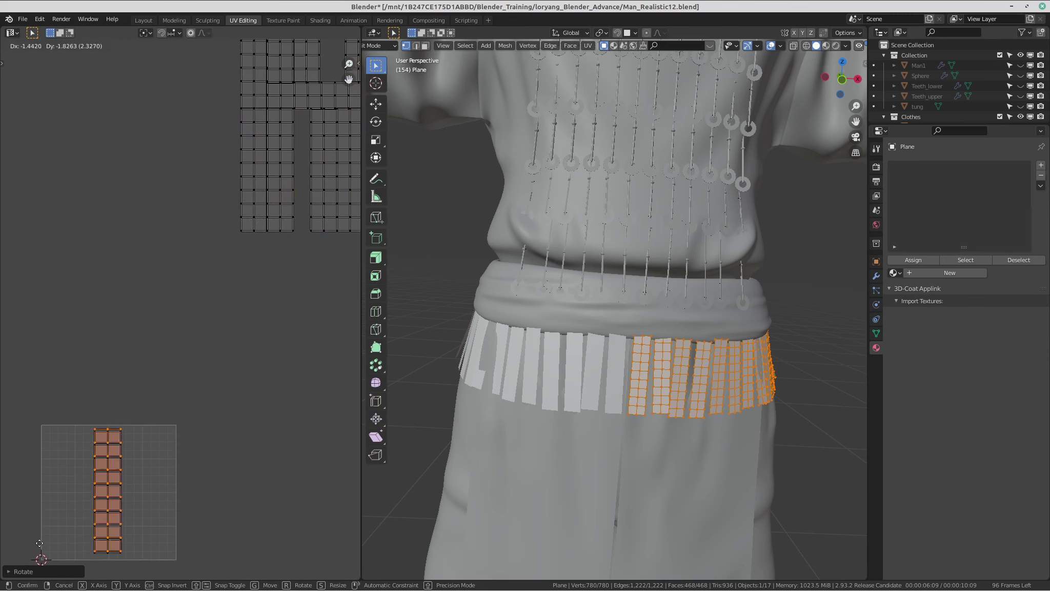
{"action": "left_click", "coordinate": [39, 543]}
Move the upright linked strip from the outer edge of the packed islands onto the stacked strips in the tile.
{"action": "scroll", "coordinate": [185, 193], "scroll_direction": "down", "scroll_amount": 2}
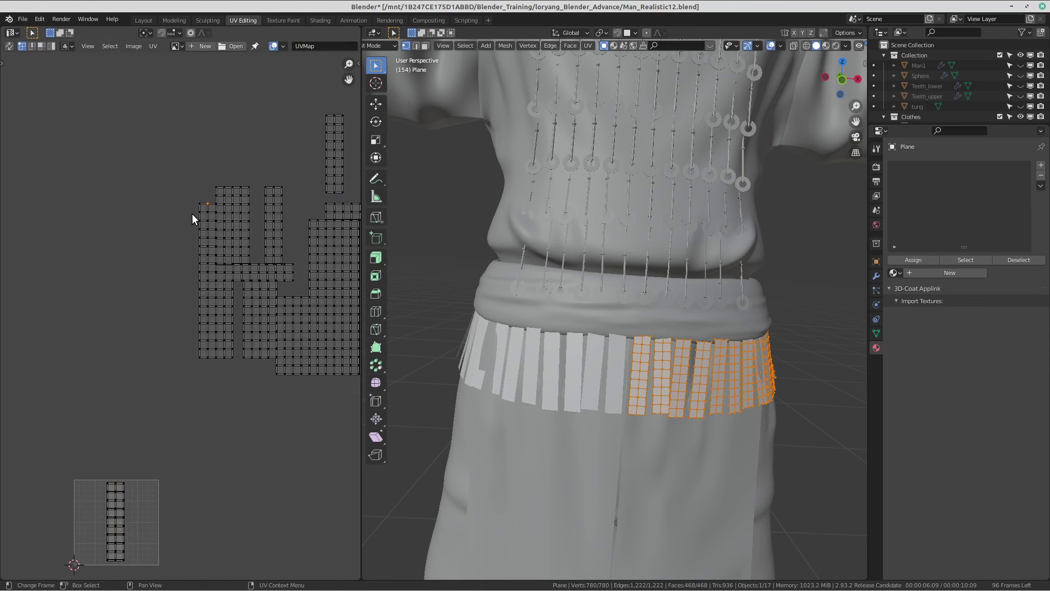
{"action": "key", "text": "l"}
{"action": "key", "text": "g"}
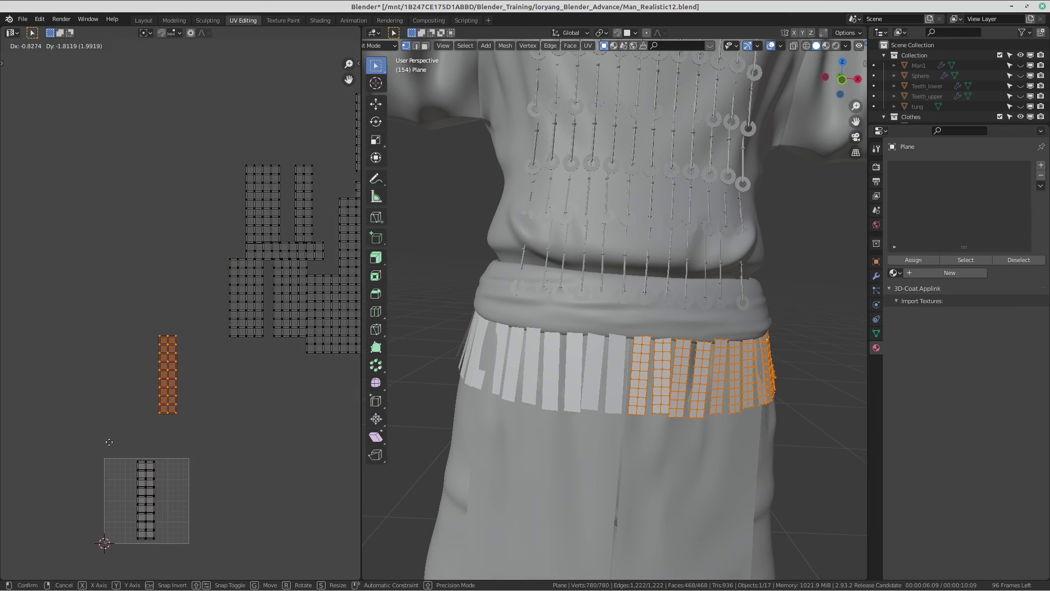
{"action": "left_click", "coordinate": [96, 538]}
Maximize the UV editor and nudge the selected strip into alignment with the stack beneath it.
{"action": "key", "text": "ctrl+space"}
{"action": "scroll", "coordinate": [604, 224], "scroll_direction": "up", "scroll_amount": 2}
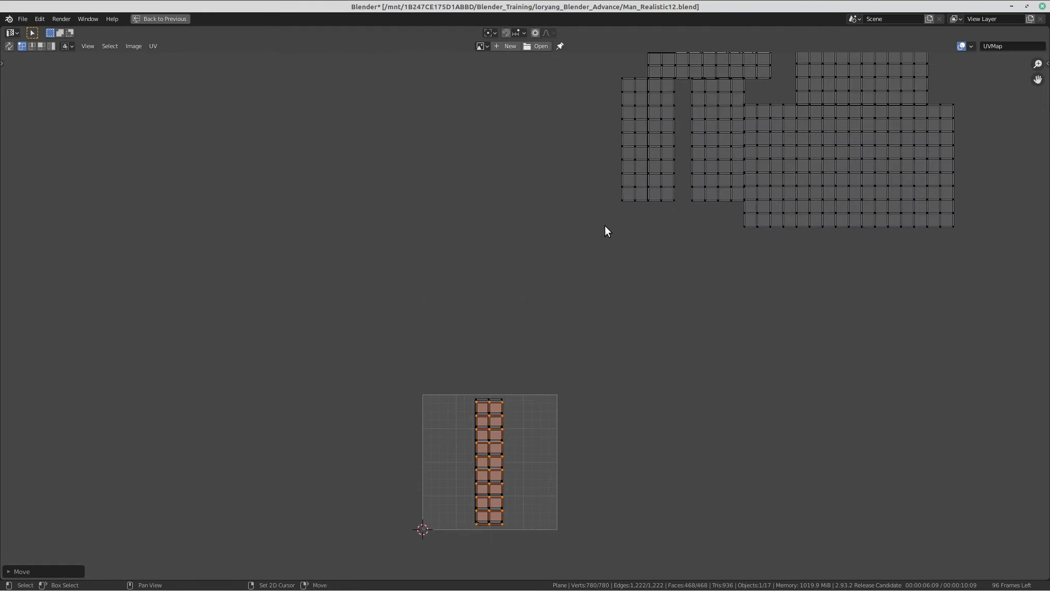
{"action": "scroll", "coordinate": [571, 248], "scroll_direction": "down", "scroll_amount": 3}
{"action": "scroll", "coordinate": [463, 464], "scroll_direction": "up", "scroll_amount": 7}
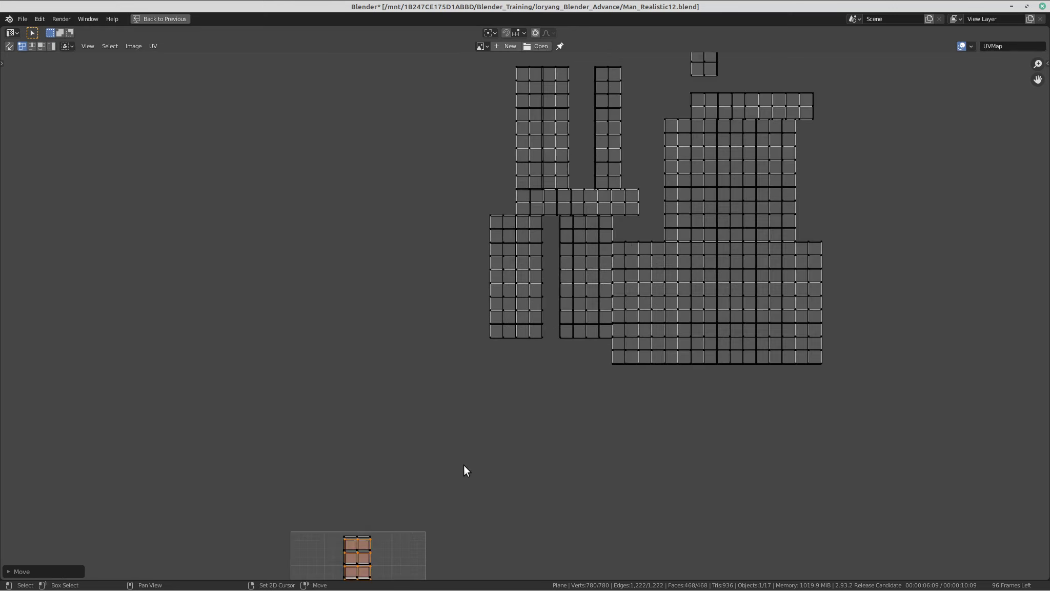
{"action": "middle_click_drag", "start_coordinate": [513, 345], "coordinate": [496, 337]}
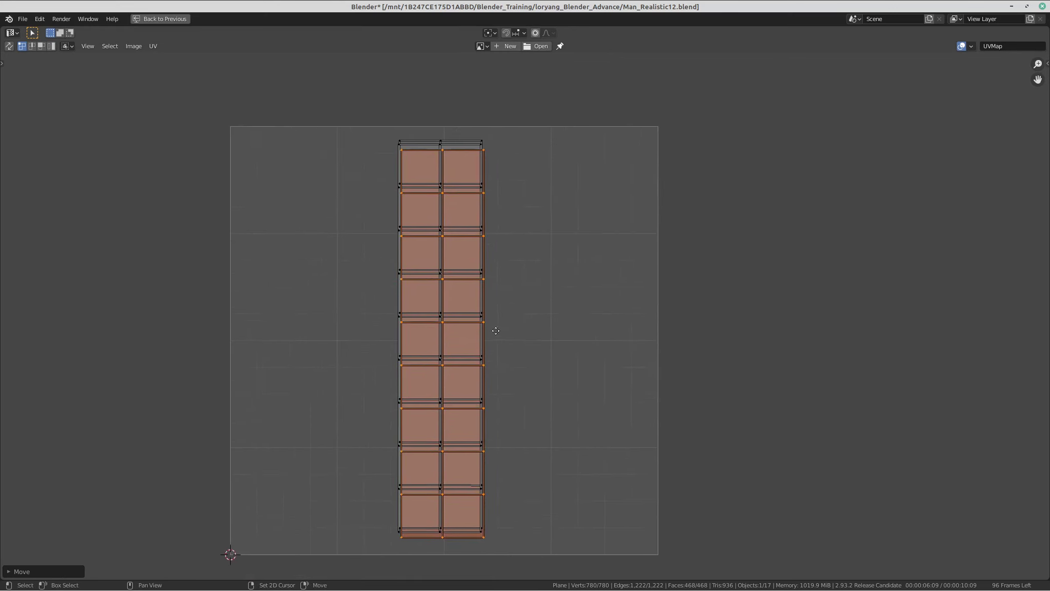
{"action": "key", "text": "g"}
{"action": "left_click", "coordinate": [501, 319]}
Select the lone linked strip above the packed islands and bring it down beside the stack in the tile.
{"action": "scroll", "coordinate": [523, 257], "scroll_direction": "down", "scroll_amount": 4}
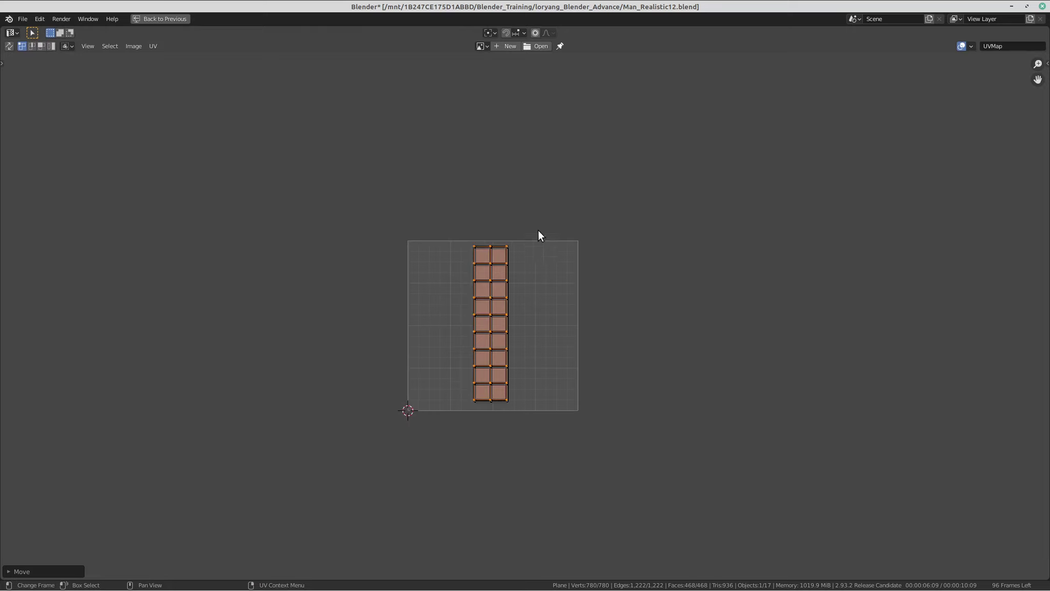
{"action": "middle_click_drag", "start_coordinate": [530, 235], "coordinate": [420, 354]}
{"action": "scroll", "coordinate": [475, 266], "scroll_direction": "down", "scroll_amount": 2}
{"action": "middle_click_drag", "start_coordinate": [477, 255], "coordinate": [358, 385]}
{"action": "scroll", "coordinate": [384, 154], "scroll_direction": "down", "scroll_amount": 1}
{"action": "middle_click_drag", "start_coordinate": [366, 60], "coordinate": [357, 81]}
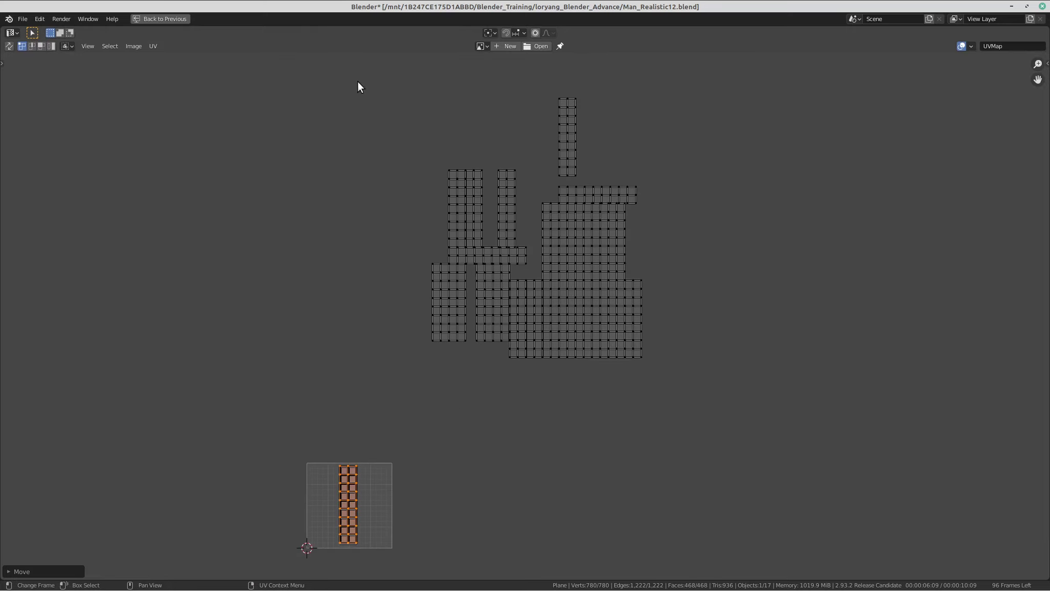
{"action": "left_click", "coordinate": [574, 116]}
{"action": "key", "text": "ctrl+l"}
{"action": "key", "text": "g"}
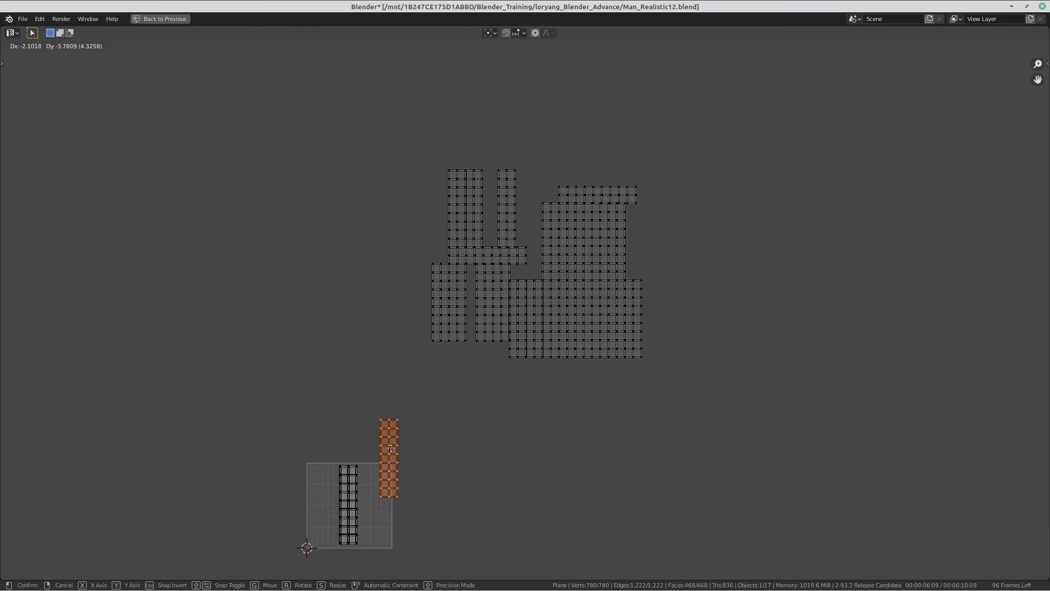
{"action": "left_click", "coordinate": [386, 473]}
Align the selected strip precisely over the stacked strips in the tile.
{"action": "middle_click_drag", "start_coordinate": [399, 488], "coordinate": [517, 349]}
{"action": "scroll", "coordinate": [510, 351], "scroll_direction": "up", "scroll_amount": 6}
{"action": "scroll", "coordinate": [476, 363], "scroll_direction": "up", "scroll_amount": 3}
{"action": "middle_click_drag", "start_coordinate": [448, 377], "coordinate": [708, 200]}
{"action": "middle_click_drag", "start_coordinate": [658, 326], "coordinate": [687, 269]}
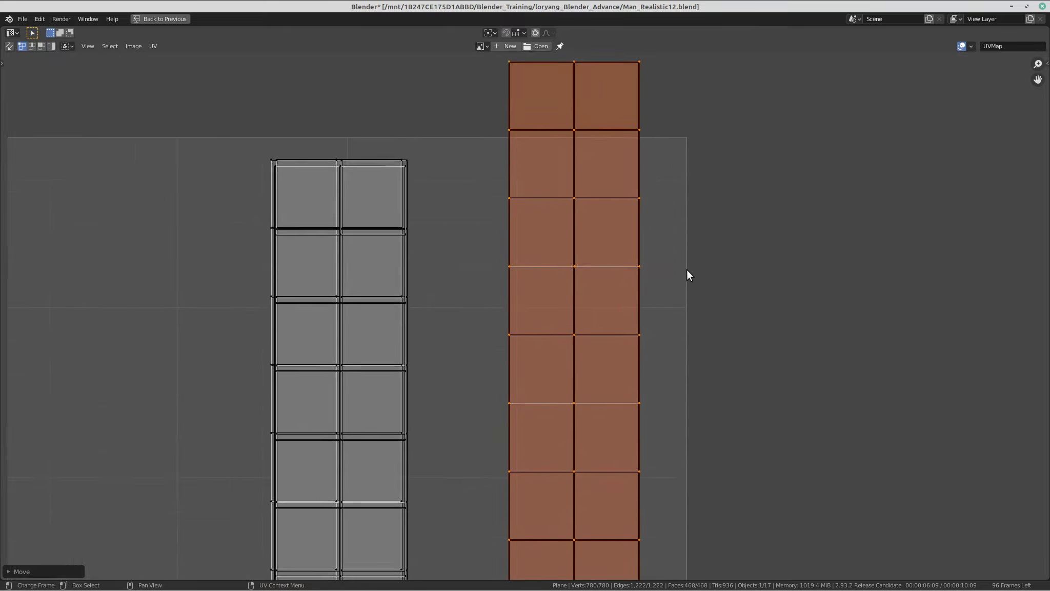
{"action": "scroll", "coordinate": [672, 294], "scroll_direction": "down", "scroll_amount": 2}
{"action": "middle_click_drag", "start_coordinate": [655, 320], "coordinate": [672, 265]}
{"action": "key", "text": "g"}
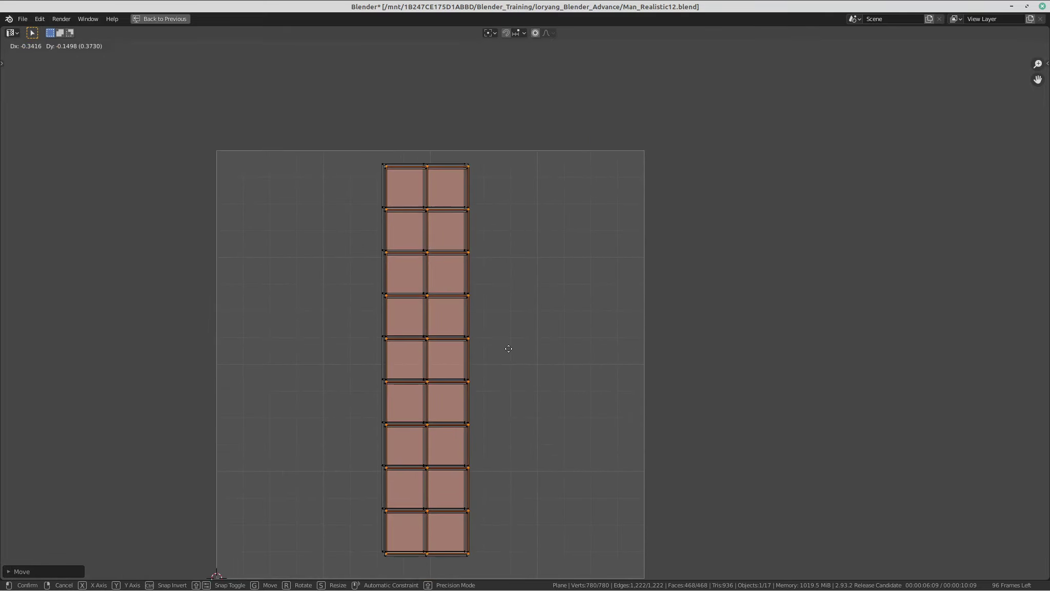
{"action": "left_click", "coordinate": [507, 348]}
Select all the remaining packed islands and move them close to the UV tile.
{"action": "scroll", "coordinate": [524, 316], "scroll_direction": "down", "scroll_amount": 7}
{"action": "middle_click_drag", "start_coordinate": [672, 256], "coordinate": [460, 406]}
{"action": "left_click_drag", "start_coordinate": [361, 105], "coordinate": [637, 380]}
{"action": "key", "text": "g"}
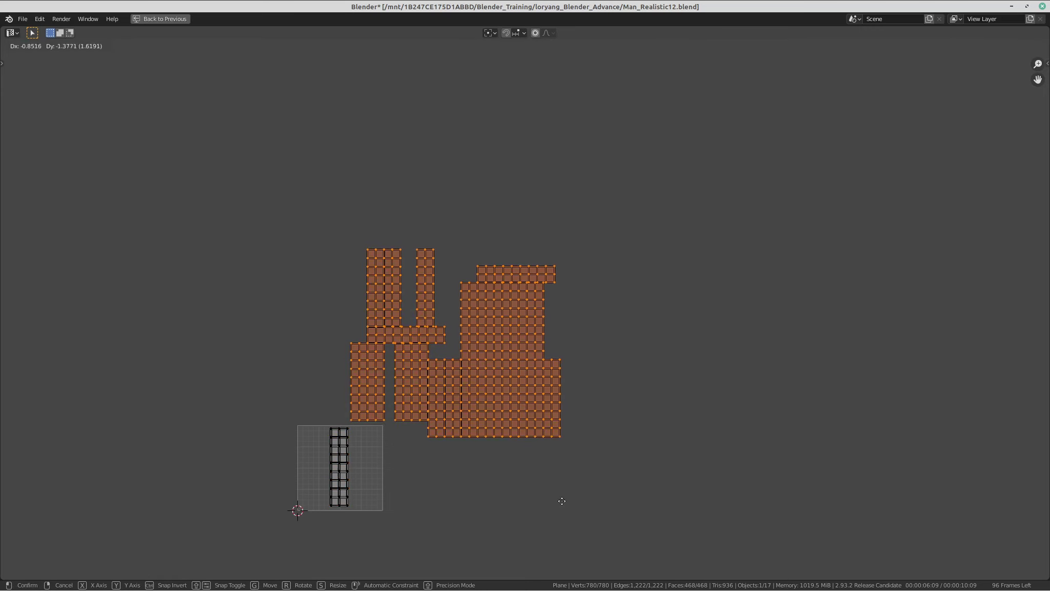
{"action": "left_click", "coordinate": [412, 499]}
Select the single upright strip standing above the horizontal one and stack it over the strips in the tile.
{"action": "scroll", "coordinate": [389, 457], "scroll_direction": "up", "scroll_amount": 4}
{"action": "scroll", "coordinate": [458, 400], "scroll_direction": "up", "scroll_amount": 1}
{"action": "scroll", "coordinate": [429, 276], "scroll_direction": "down", "scroll_amount": 2}
{"action": "left_click", "coordinate": [432, 273]}
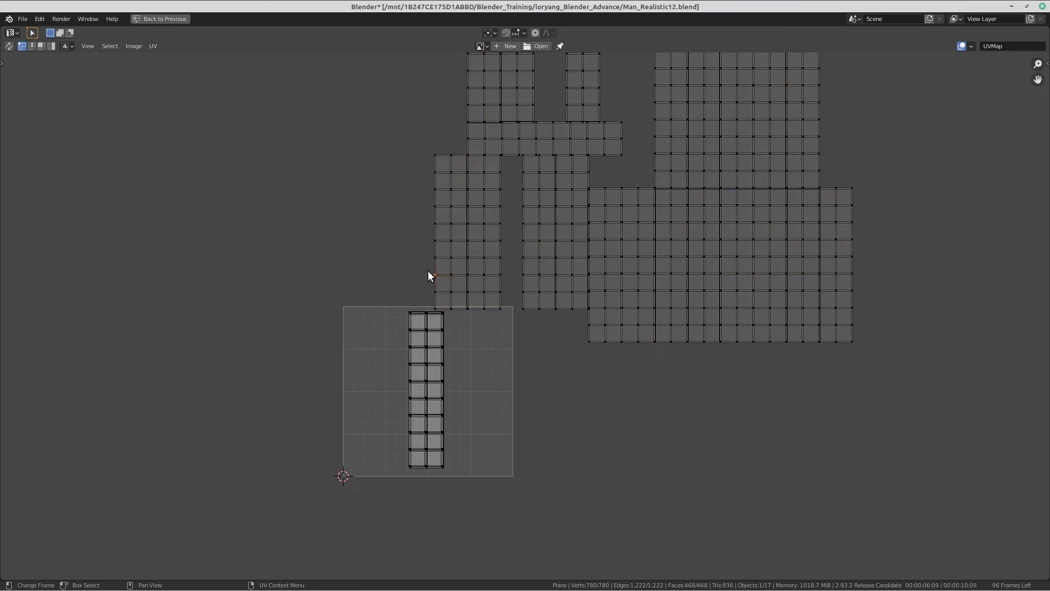
{"action": "middle_click_drag", "start_coordinate": [506, 260], "coordinate": [465, 331]}
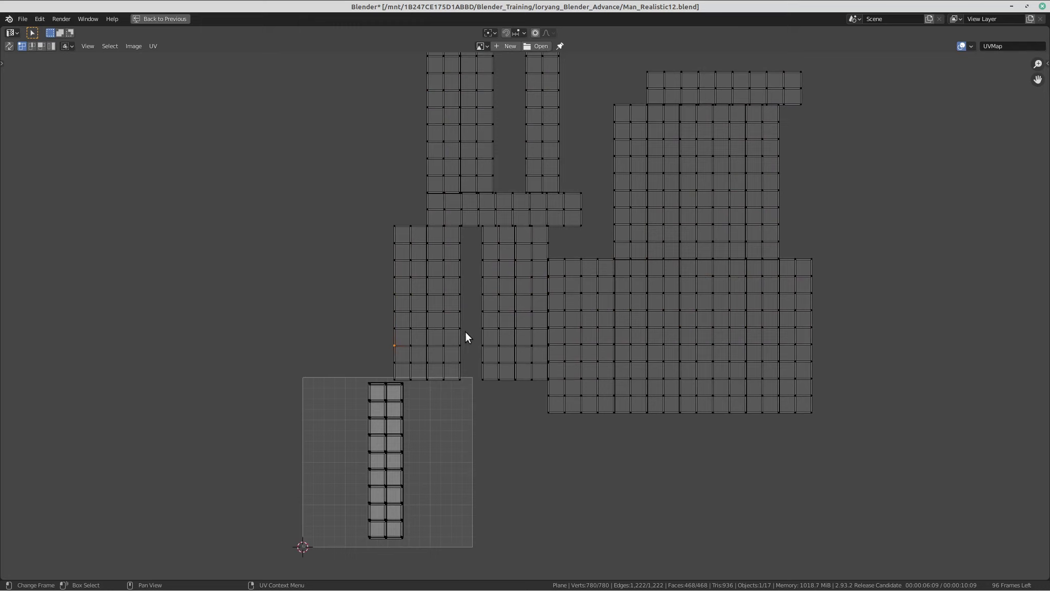
{"action": "scroll", "coordinate": [467, 331], "scroll_direction": "up", "scroll_amount": 1}
{"action": "middle_click_drag", "start_coordinate": [568, 311], "coordinate": [510, 392]}
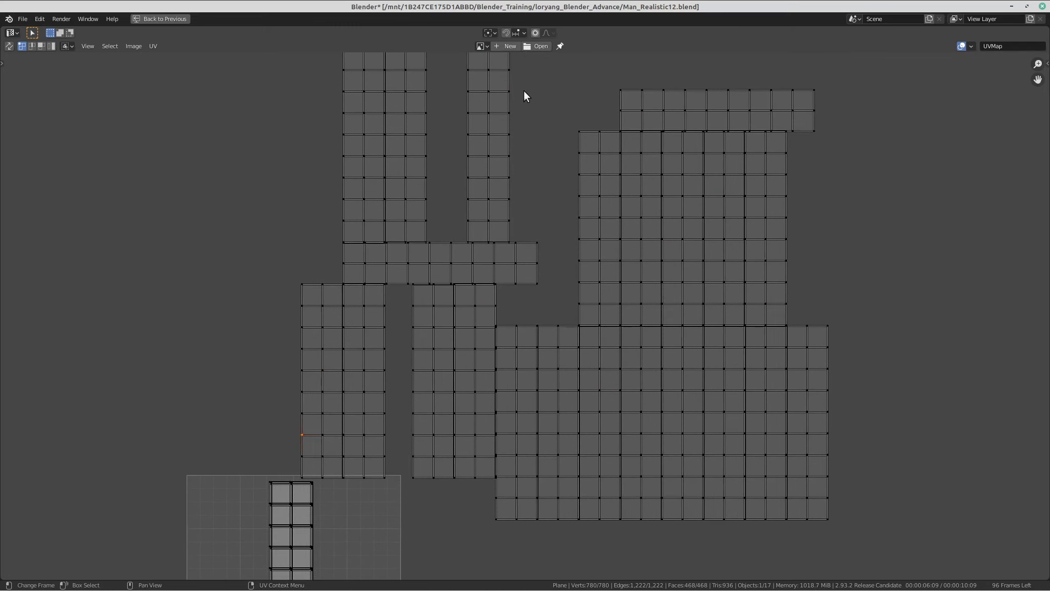
{"action": "key", "text": "ctrl+l"}
{"action": "middle_click_drag", "start_coordinate": [353, 323], "coordinate": [432, 198]}
{"action": "key", "text": "g"}
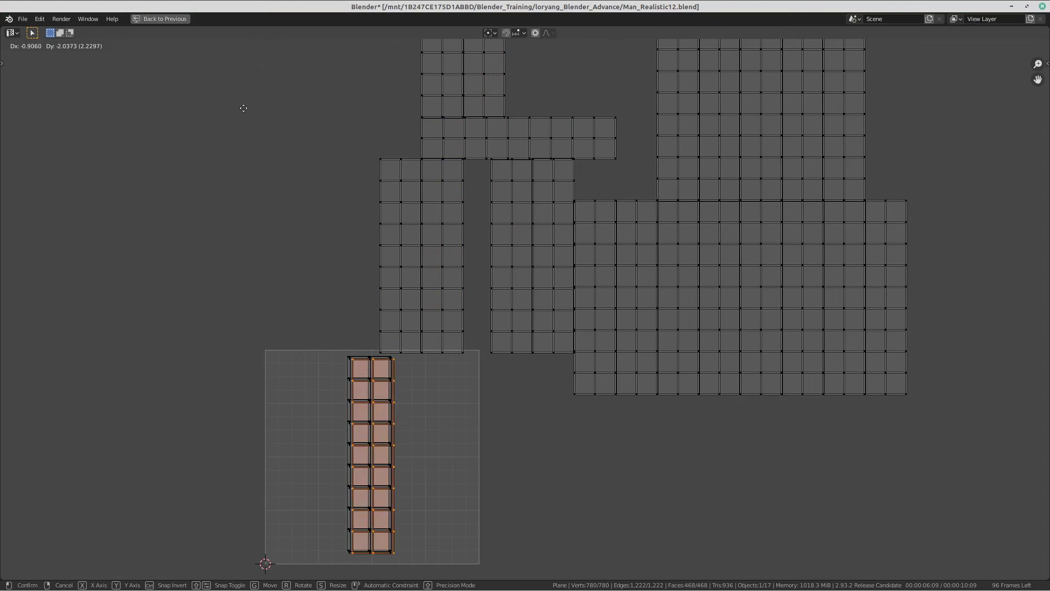
{"action": "left_click", "coordinate": [239, 106]}
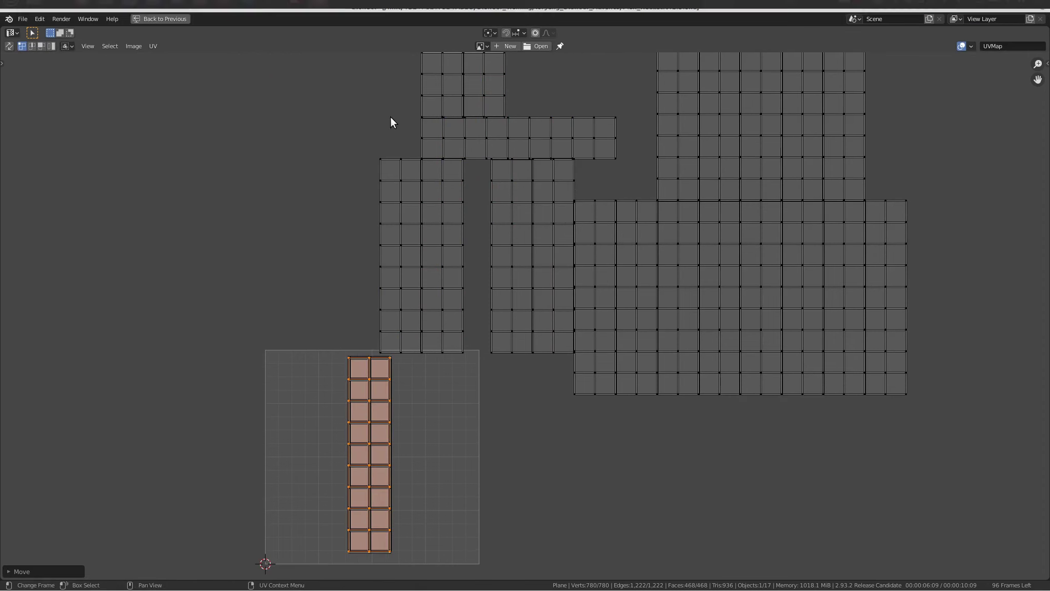
Move the right-hand strip of the upper upright pair onto the stack and align it with the others.
{"action": "scroll", "coordinate": [410, 169], "scroll_direction": "up", "scroll_amount": 5}
{"action": "key", "text": "ctrl+l"}
{"action": "scroll", "coordinate": [487, 173], "scroll_direction": "down", "scroll_amount": 3}
{"action": "scroll", "coordinate": [486, 173], "scroll_direction": "left", "scroll_amount": 2}
{"action": "key", "text": "g"}
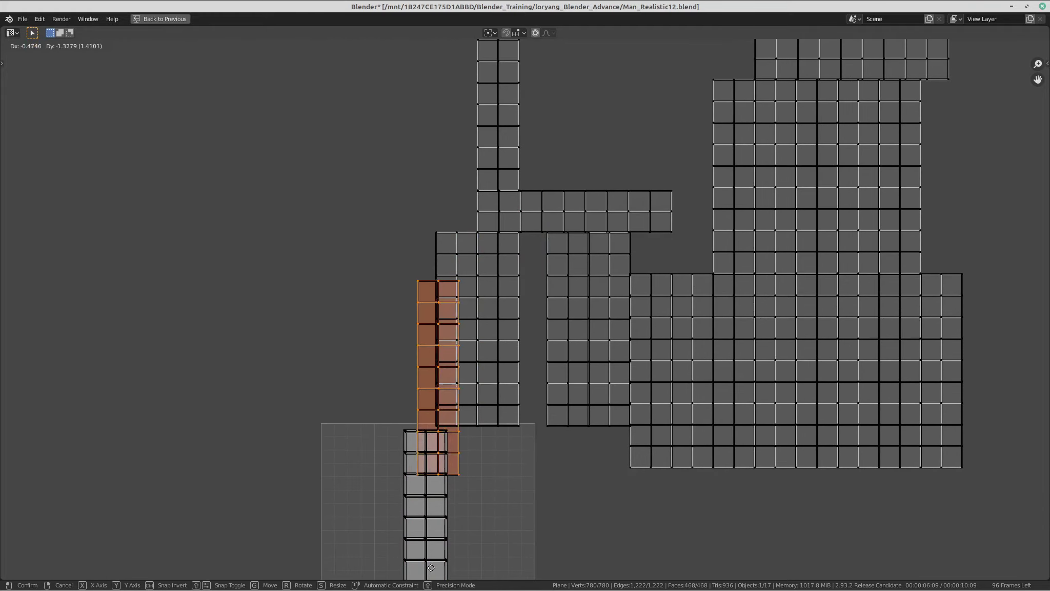
{"action": "left_click", "coordinate": [425, 96]}
{"action": "scroll", "coordinate": [491, 324], "scroll_direction": "down", "scroll_amount": 5}
{"action": "scroll", "coordinate": [491, 324], "scroll_direction": "left", "scroll_amount": 1}
{"action": "key", "text": "g"}
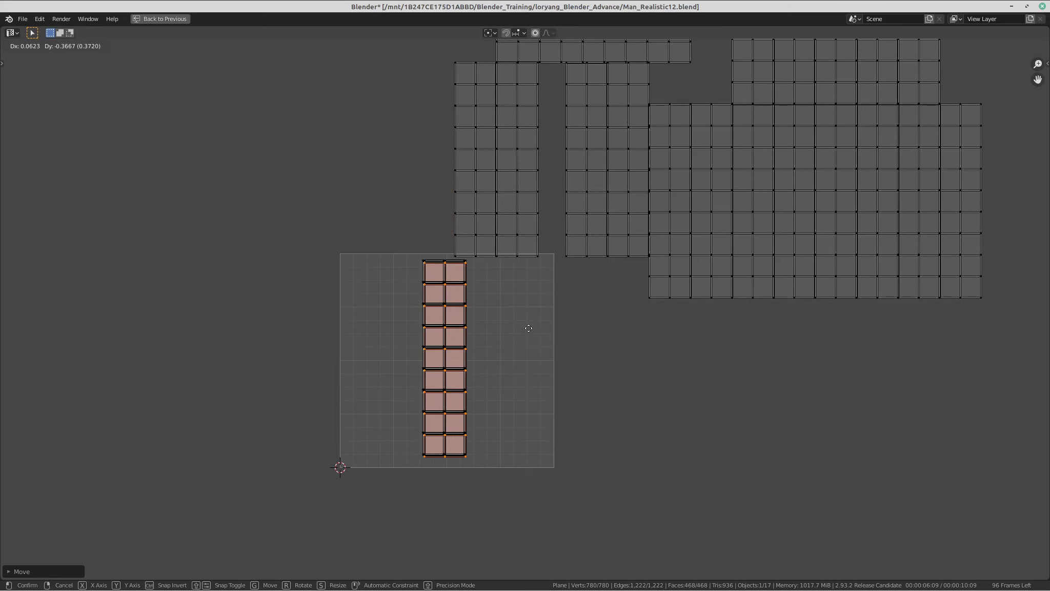
{"action": "left_click", "coordinate": [528, 328]}
Move the remaining upright strip above the horizontal one onto the stack in the tile.
{"action": "scroll", "coordinate": [531, 316], "scroll_direction": "up", "scroll_amount": 7}
{"action": "scroll", "coordinate": [532, 316], "scroll_direction": "right", "scroll_amount": 2}
{"action": "key", "text": "l"}
{"action": "scroll", "coordinate": [446, 184], "scroll_direction": "down", "scroll_amount": 4}
{"action": "scroll", "coordinate": [446, 183], "scroll_direction": "left", "scroll_amount": 2}
{"action": "key", "text": "g"}
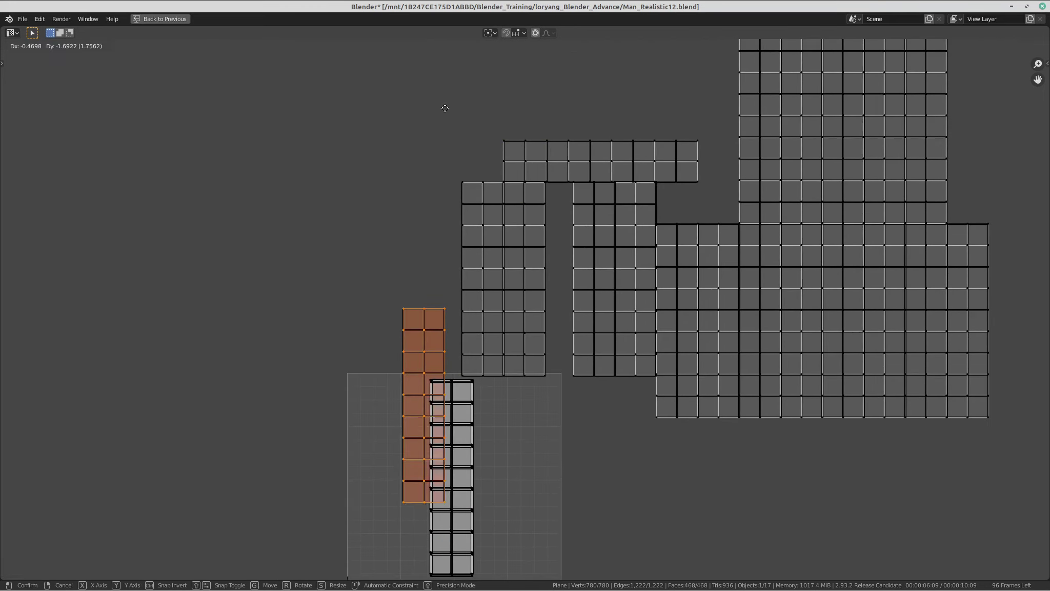
{"action": "left_click", "coordinate": [468, 164]}
Select the horizontal linked strip above the large block of islands and rotate it upright.
{"action": "middle_click_drag", "start_coordinate": [673, 118], "coordinate": [444, 264]}
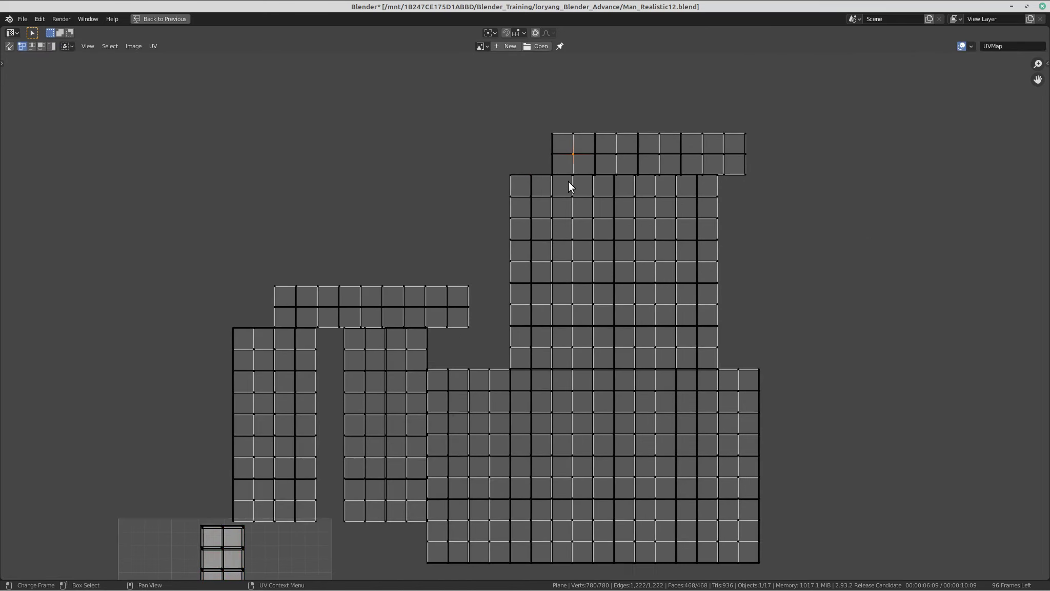
{"action": "key", "text": "l"}
{"action": "key", "text": "r"}
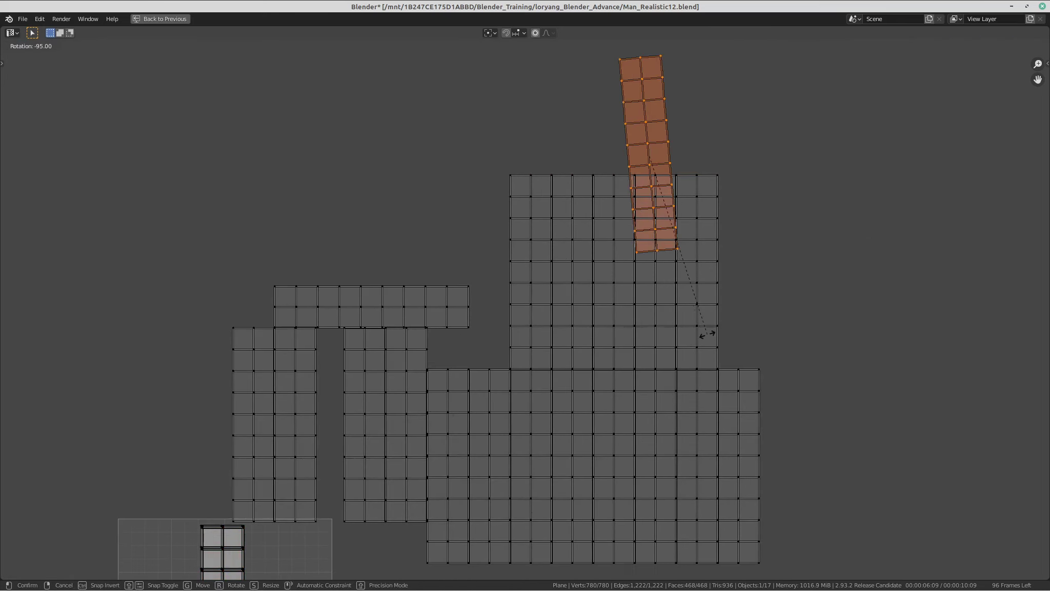
{"action": "left_click", "coordinate": [697, 336]}
Move the rotated strip onto the stack of strips inside the tile and align it with them.
{"action": "scroll", "coordinate": [654, 331], "scroll_direction": "down", "scroll_amount": 2}
{"action": "middle_click_drag", "start_coordinate": [633, 290], "coordinate": [707, 189]}
{"action": "key", "text": "g"}
{"action": "left_click", "coordinate": [432, 474]}
{"action": "scroll", "coordinate": [454, 405], "scroll_direction": "up", "scroll_amount": 4}
{"action": "middle_click_drag", "start_coordinate": [456, 397], "coordinate": [627, 175]}
{"action": "key", "text": "g"}
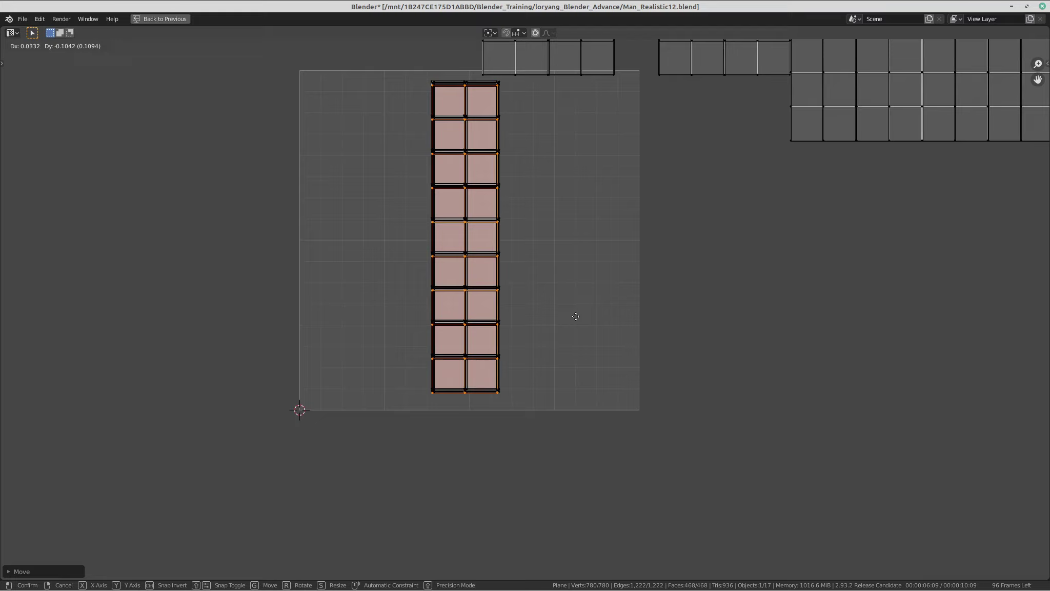
{"action": "left_click", "coordinate": [576, 315]}
Select a vertex on the leftmost upright strip in the upper block of islands.
{"action": "scroll", "coordinate": [717, 205], "scroll_direction": "down", "scroll_amount": 2}
{"action": "middle_click_drag", "start_coordinate": [737, 173], "coordinate": [604, 338]}
{"action": "scroll", "coordinate": [680, 210], "scroll_direction": "down", "scroll_amount": 1}
{"action": "middle_click_drag", "start_coordinate": [686, 203], "coordinate": [580, 334]}
{"action": "scroll", "coordinate": [564, 330], "scroll_direction": "up", "scroll_amount": 1}
{"action": "left_click", "coordinate": [650, 166]}
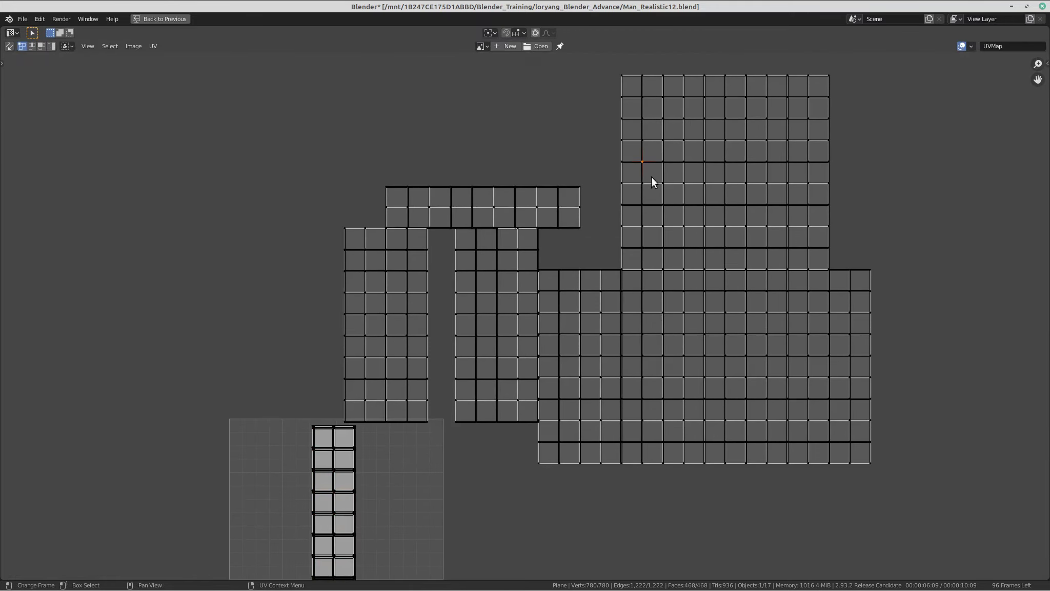
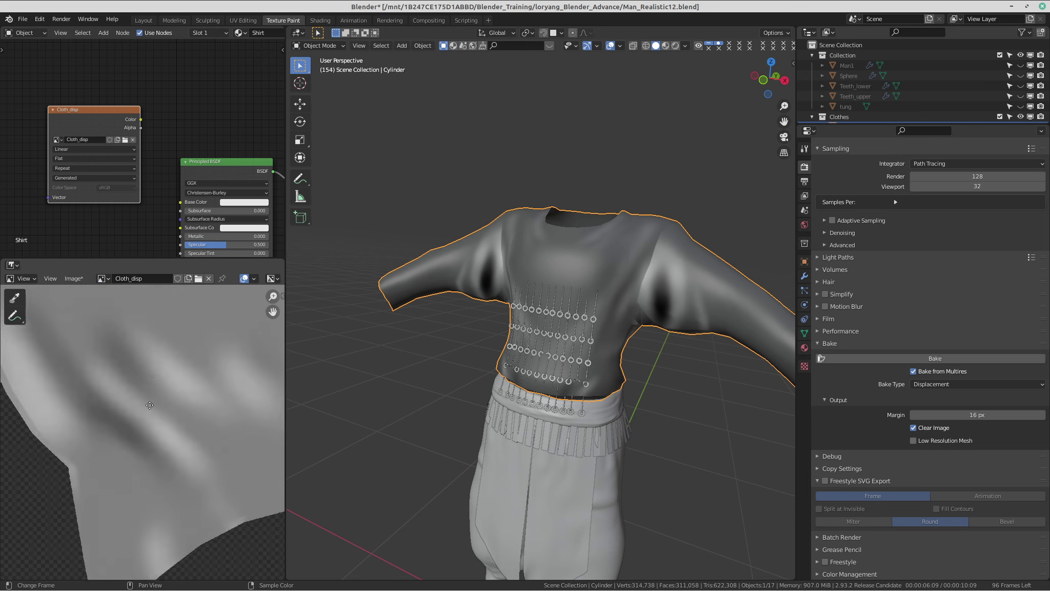
Examine the baked Cloth_disp displacement image across the sleeve and torso pieces, close up and as a whole.
{"action": "scroll", "coordinate": [117, 502], "scroll_direction": "down", "scroll_amount": 5}
{"action": "middle_click_drag", "start_coordinate": [79, 413], "coordinate": [218, 354]}
{"action": "scroll", "coordinate": [181, 435], "scroll_direction": "down", "scroll_amount": 3}
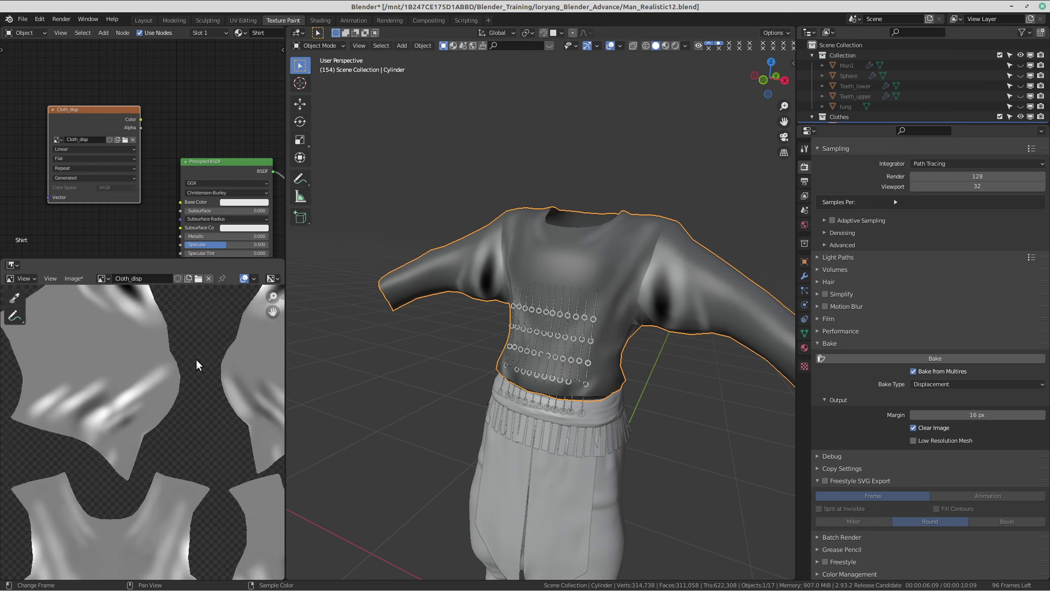
{"action": "scroll", "coordinate": [181, 435], "scroll_direction": "up", "scroll_amount": 4}
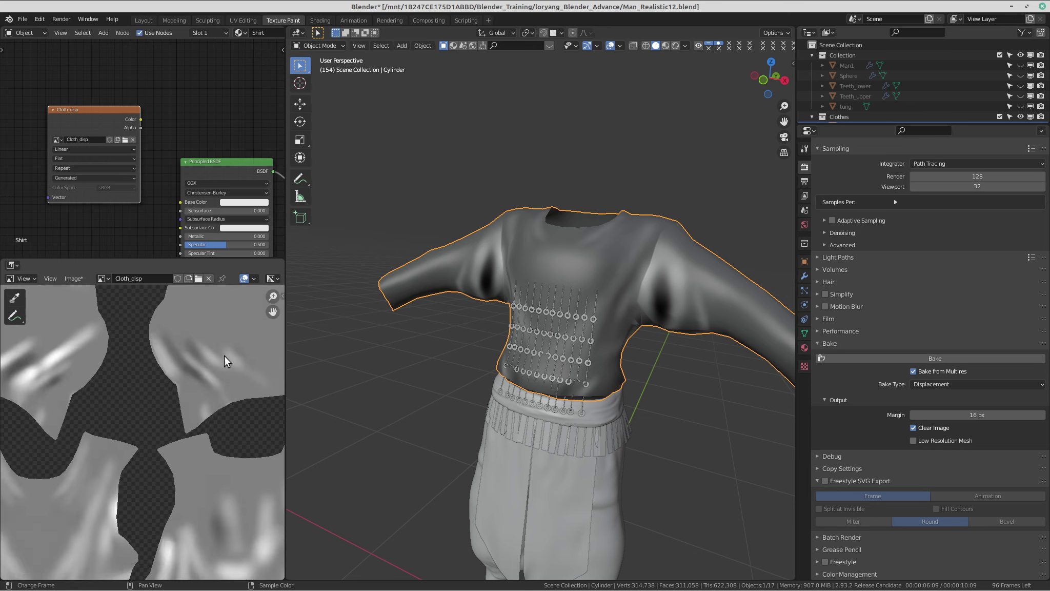
{"action": "scroll", "coordinate": [171, 448], "scroll_direction": "up", "scroll_amount": 1}
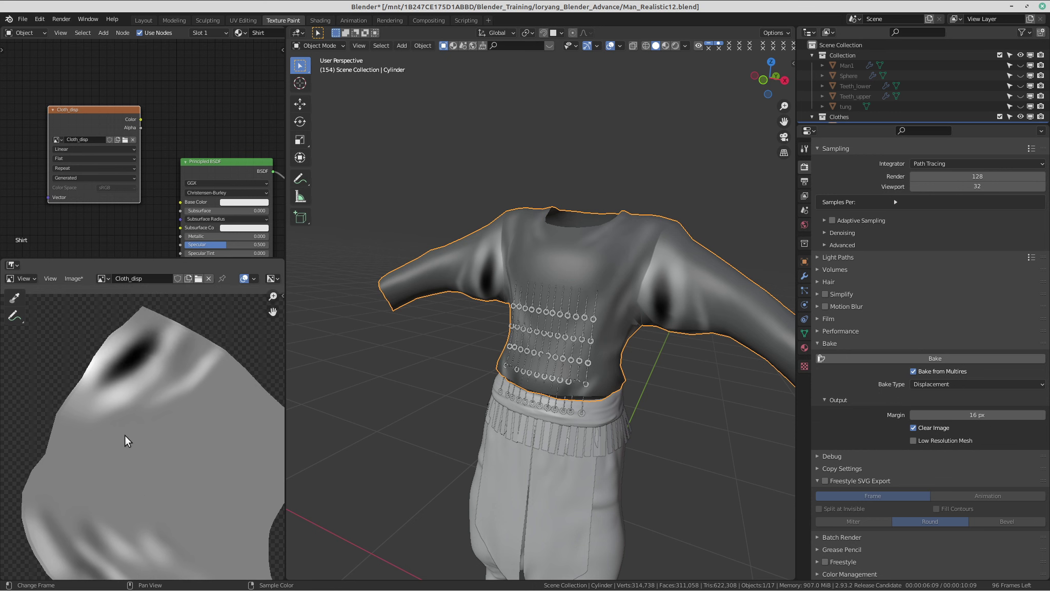
{"action": "middle_click_drag", "start_coordinate": [83, 409], "coordinate": [114, 446]}
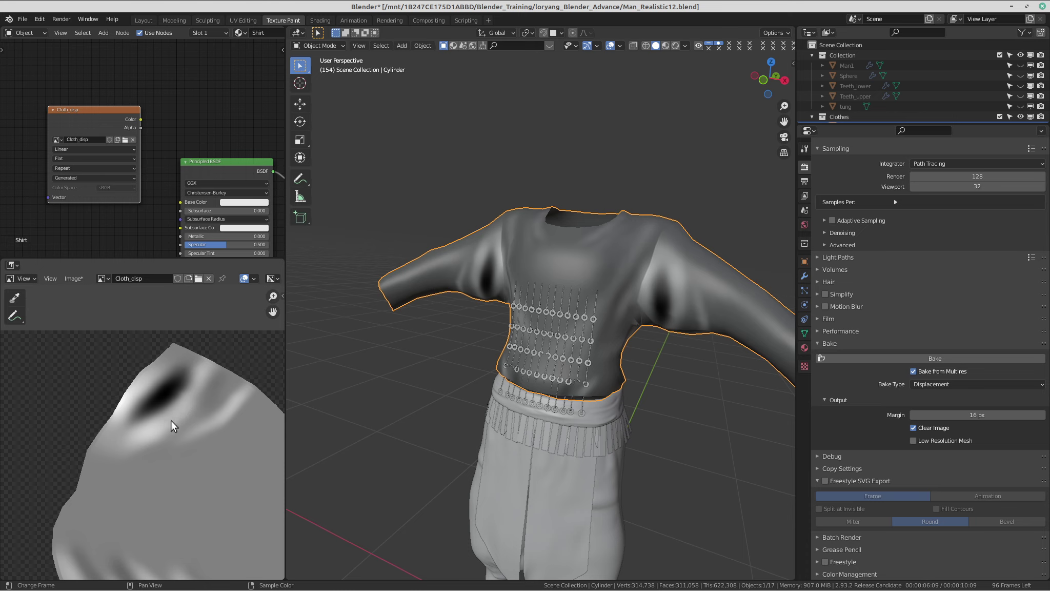
{"action": "scroll", "coordinate": [174, 414], "scroll_direction": "down", "scroll_amount": 3}
{"action": "scroll", "coordinate": [157, 446], "scroll_direction": "up", "scroll_amount": 3}
{"action": "middle_click_drag", "start_coordinate": [157, 446], "coordinate": [179, 379]}
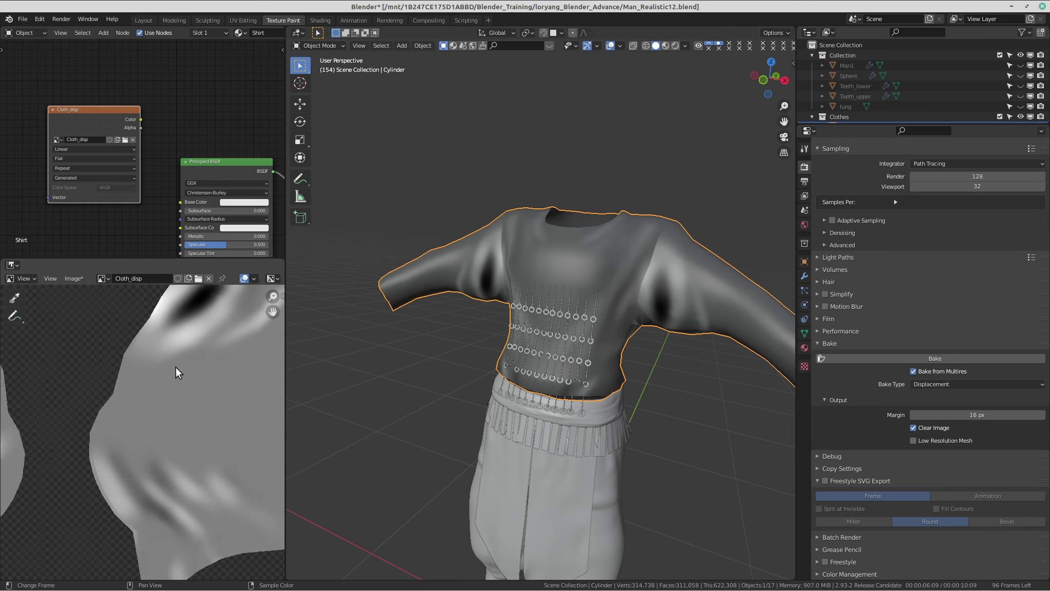
{"action": "scroll", "coordinate": [174, 372], "scroll_direction": "down", "scroll_amount": 5}
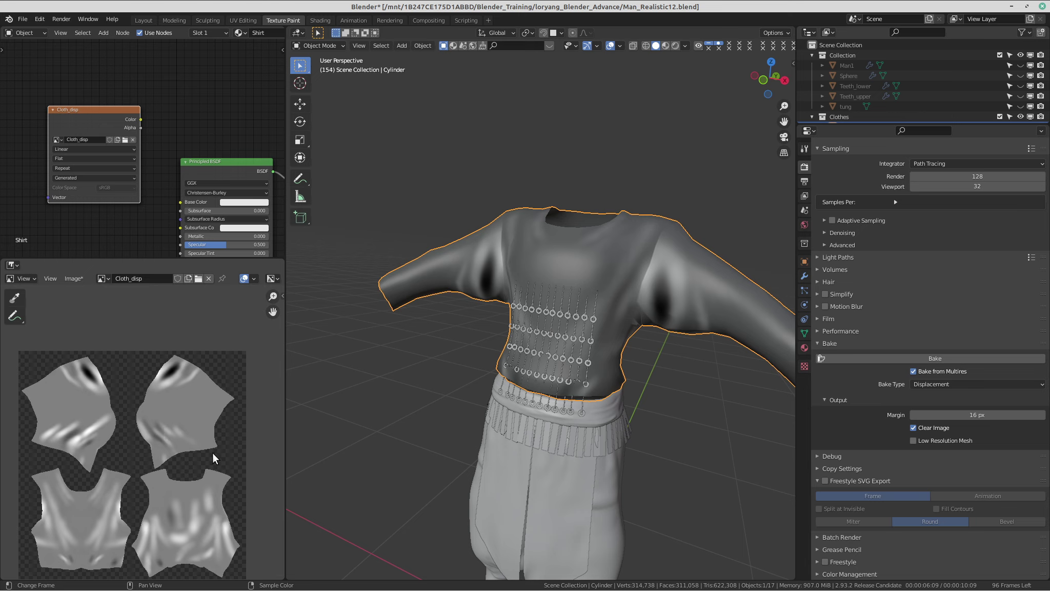
Save the baked displacement image as Cloth_disp.png in the project folder.
{"action": "left_click", "coordinate": [80, 278]}
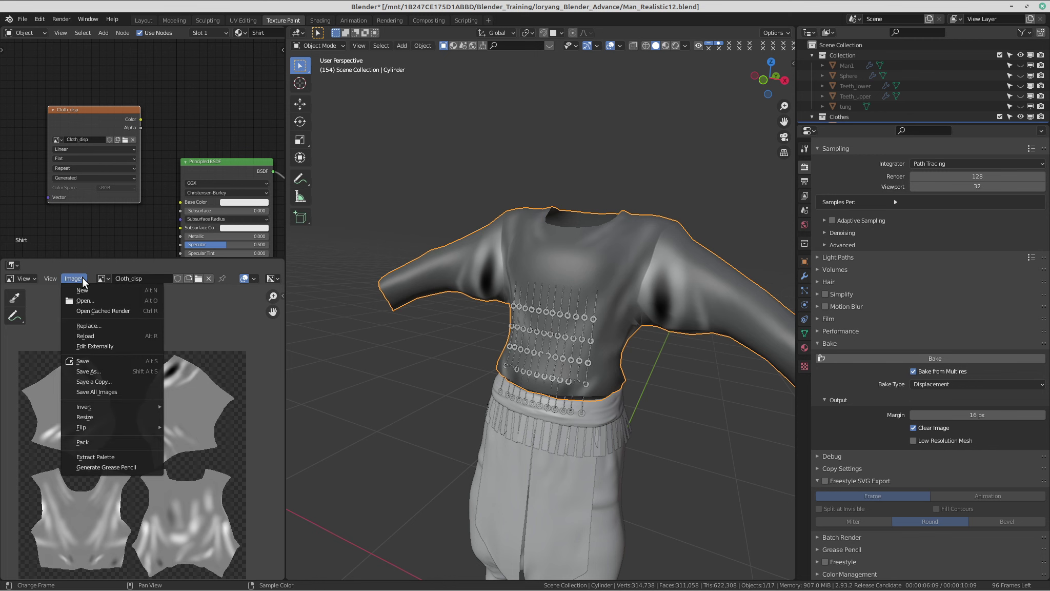
{"action": "mouse_move", "coordinate": [92, 425]}
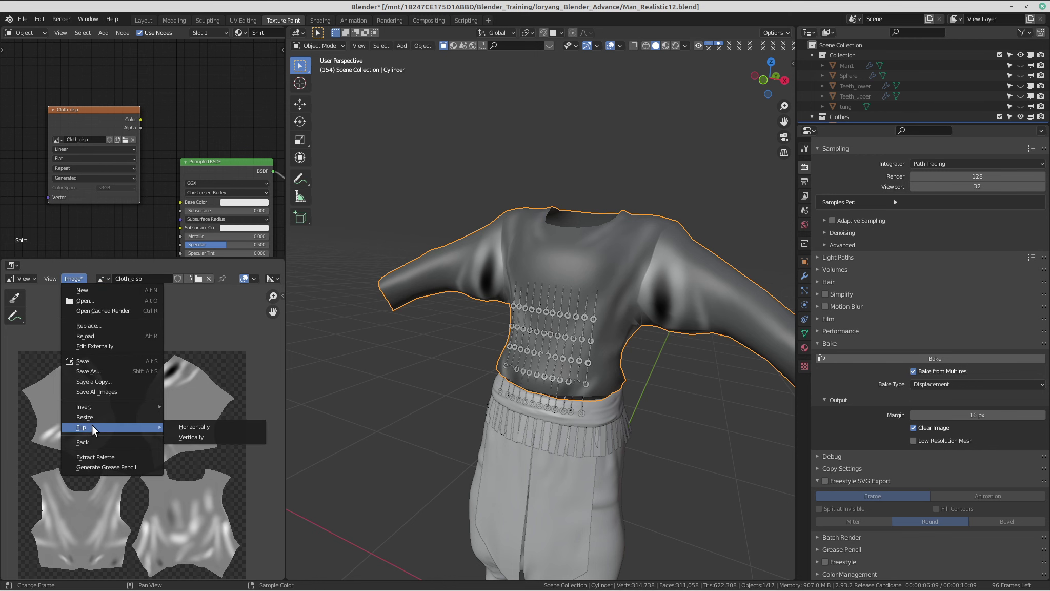
{"action": "left_click", "coordinate": [111, 372]}
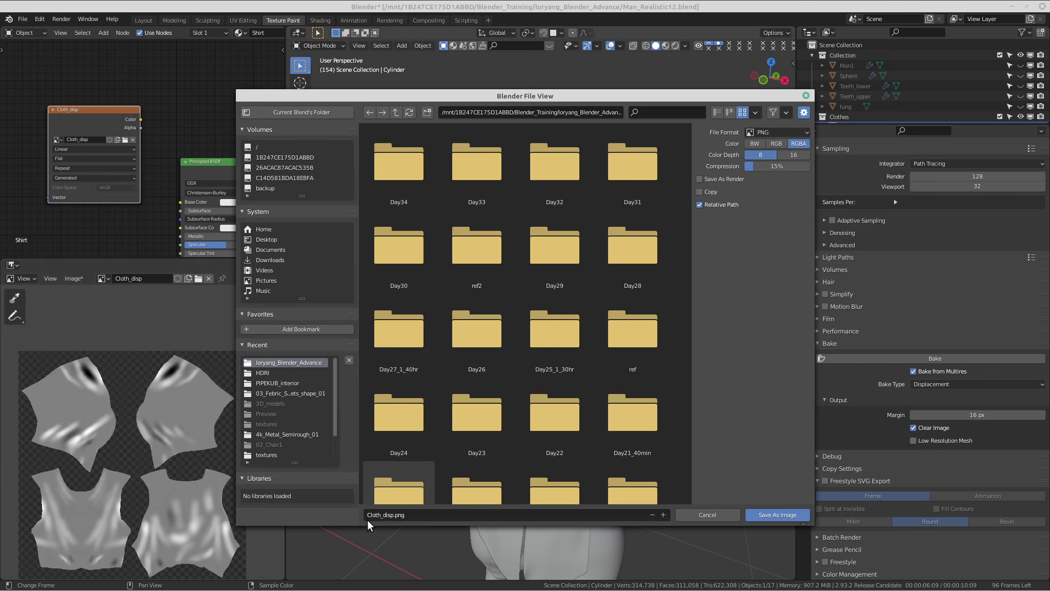
{"action": "left_click", "coordinate": [756, 514]}
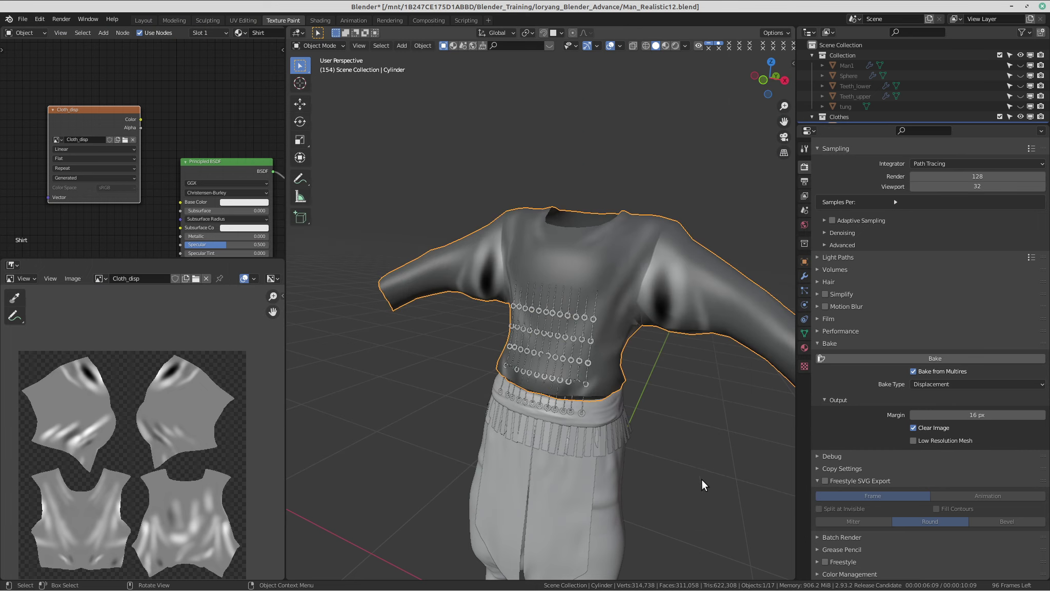
Delete the Cloth_disp texture node from the Shirt material and unlink its image from the image editor.
{"action": "middle_click_drag", "start_coordinate": [552, 372], "coordinate": [539, 392]}
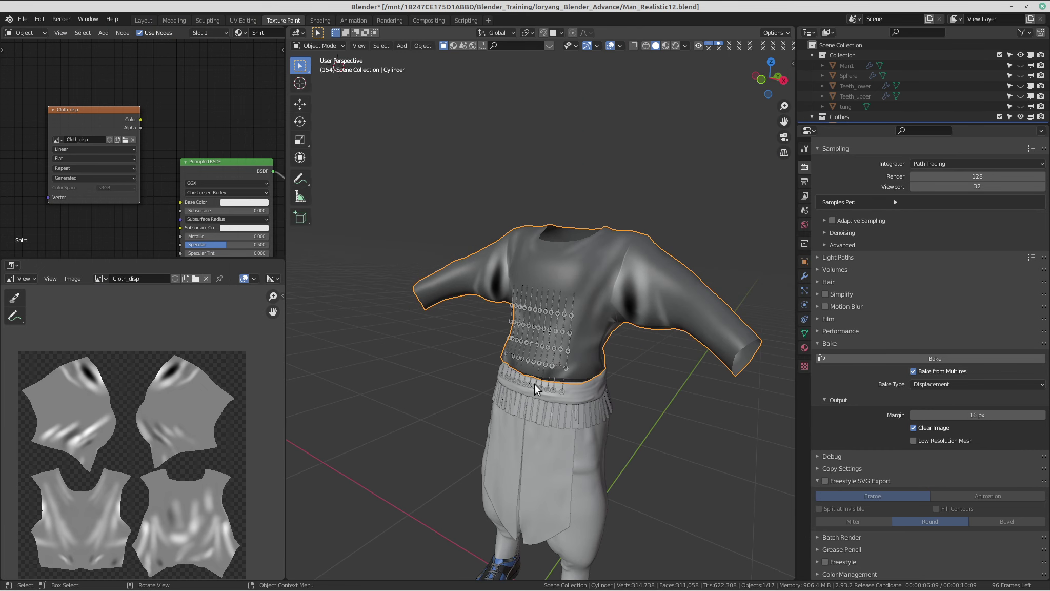
{"action": "middle_click_drag", "start_coordinate": [529, 330], "coordinate": [588, 281]}
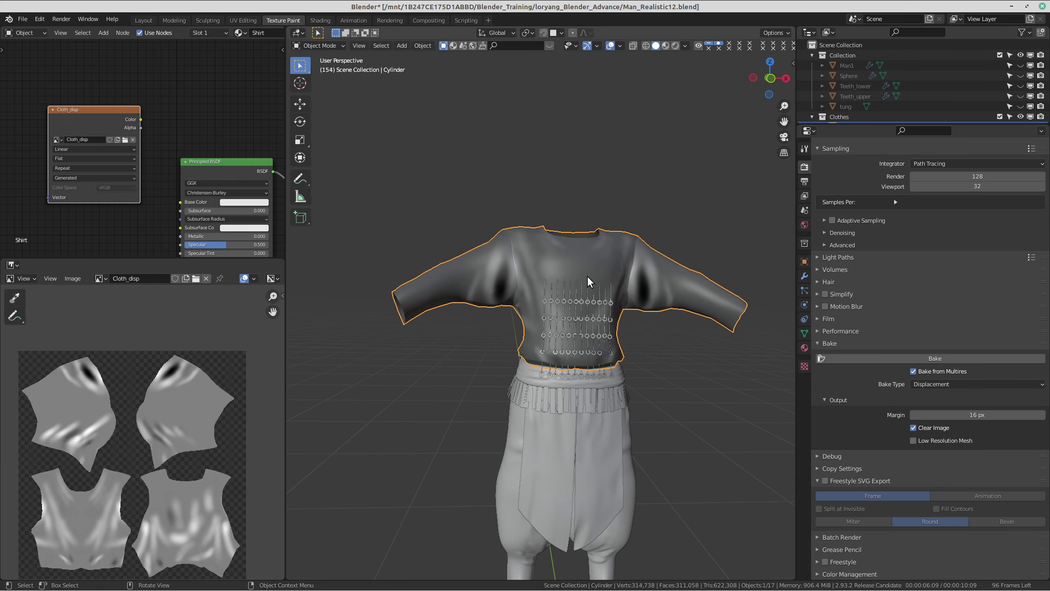
{"action": "scroll", "coordinate": [142, 148], "scroll_direction": "down", "scroll_amount": 2}
{"action": "key", "text": "x"}
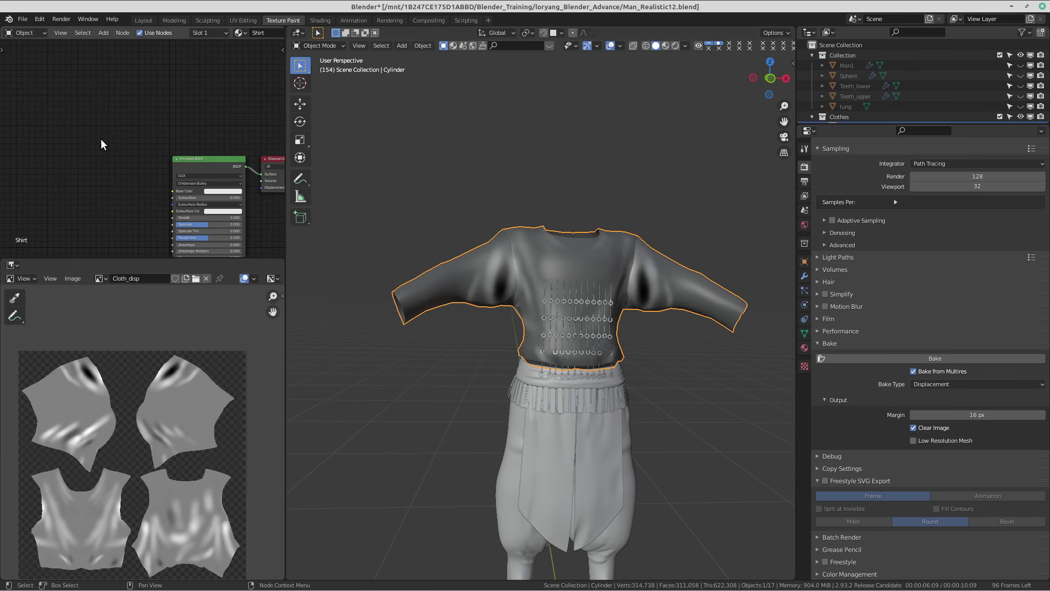
{"action": "left_click", "coordinate": [206, 279]}
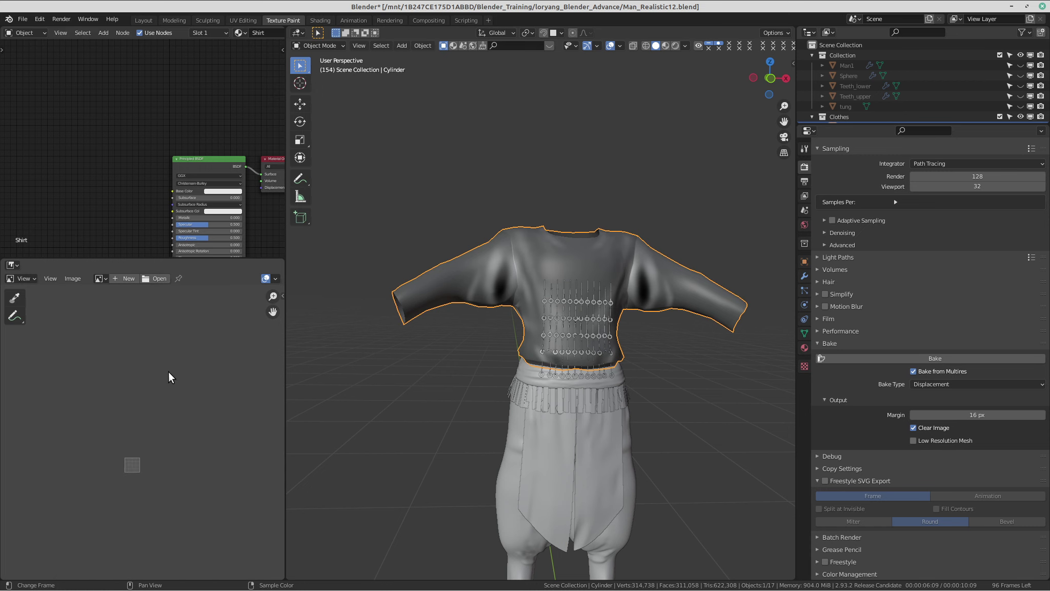
Switch to the Shading workspace and display the shirt in Material Preview shading.
{"action": "scroll", "coordinate": [168, 183], "scroll_direction": "down", "scroll_amount": 1}
{"action": "mouse_move", "coordinate": [167, 179]}
{"action": "middle_mouse_down"}
{"action": "mouse_move", "coordinate": [110, 184]}
{"action": "mouse_move", "coordinate": [153, 94]}
{"action": "mouse_move", "coordinate": [141, 96]}
{"action": "mouse_move", "coordinate": [159, 167]}
{"action": "middle_mouse_up"}
{"action": "scroll", "coordinate": [122, 198], "scroll_direction": "down", "scroll_amount": 2}
{"action": "scroll", "coordinate": [142, 102], "scroll_direction": "up", "scroll_amount": 3}
{"action": "scroll", "coordinate": [148, 157], "scroll_direction": "down", "scroll_amount": 1}
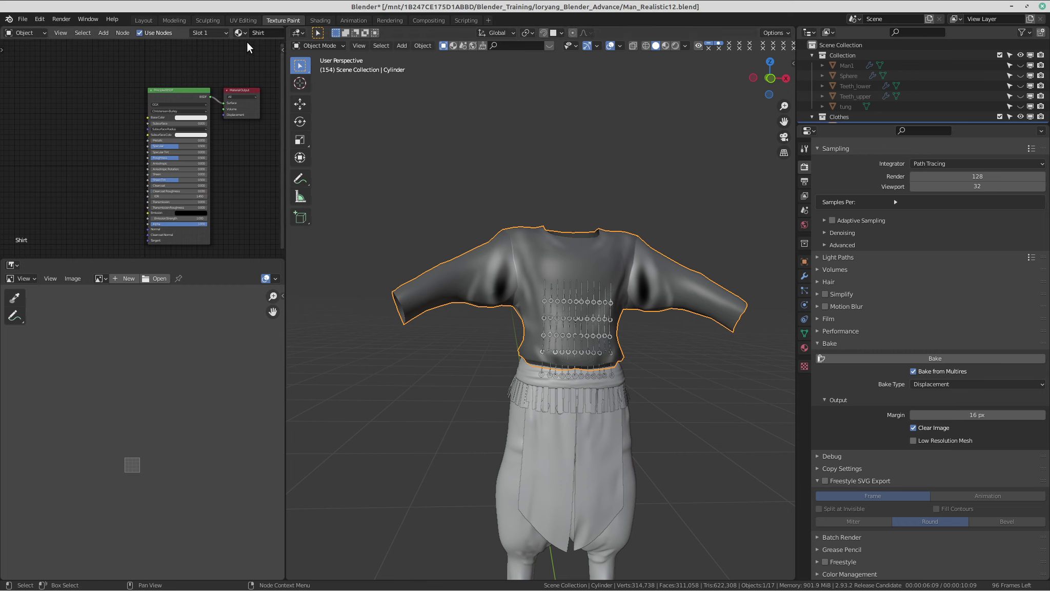
{"action": "left_click", "coordinate": [318, 20]}
{"action": "mouse_move", "coordinate": [487, 138]}
{"action": "middle_mouse_down"}
{"action": "mouse_move", "coordinate": [520, 172]}
{"action": "mouse_move", "coordinate": [548, 170]}
{"action": "middle_mouse_up"}
{"action": "left_click", "coordinate": [717, 45]}
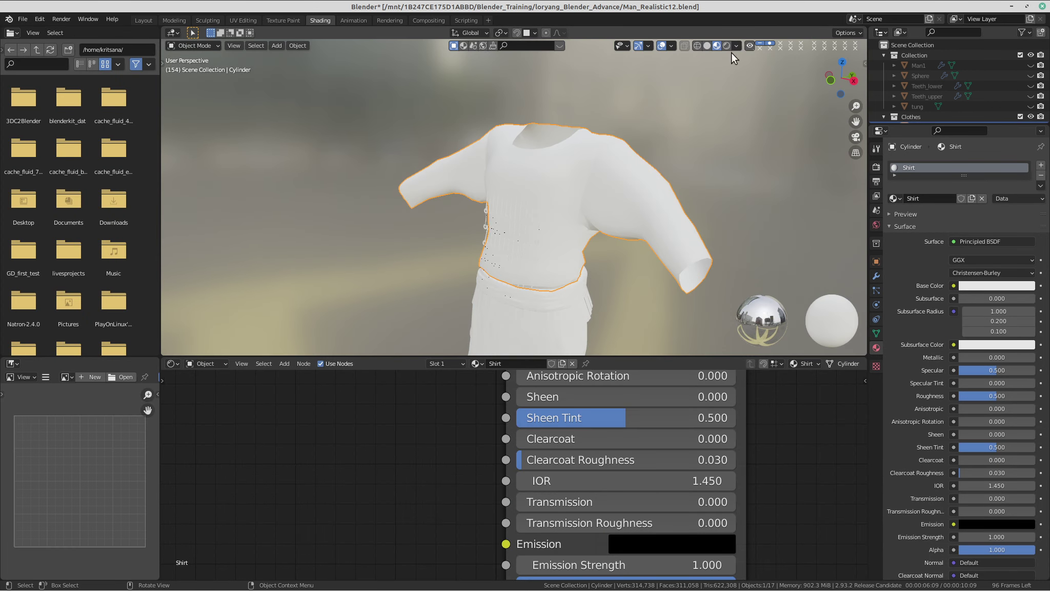
{"action": "scroll", "coordinate": [646, 208], "scroll_direction": "up", "scroll_amount": 1}
{"action": "middle_click_drag", "start_coordinate": [557, 237], "coordinate": [630, 199]}
{"action": "scroll", "coordinate": [627, 211], "scroll_direction": "up", "scroll_amount": 1}
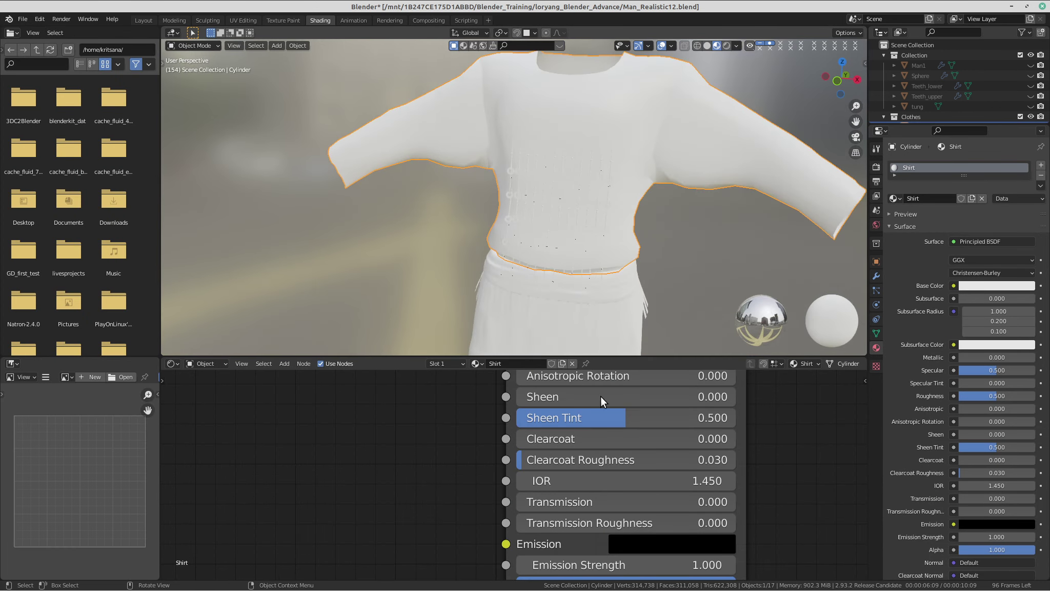
Open the system file manager and go to the project folder inside Blender_Training that holds the saved Cloth_nor.png map.
{"action": "scroll", "coordinate": [609, 528], "scroll_direction": "down", "scroll_amount": 2}
{"action": "middle_click_drag", "start_coordinate": [609, 531], "coordinate": [619, 537]}
{"action": "scroll", "coordinate": [619, 536], "scroll_direction": "down", "scroll_amount": 4}
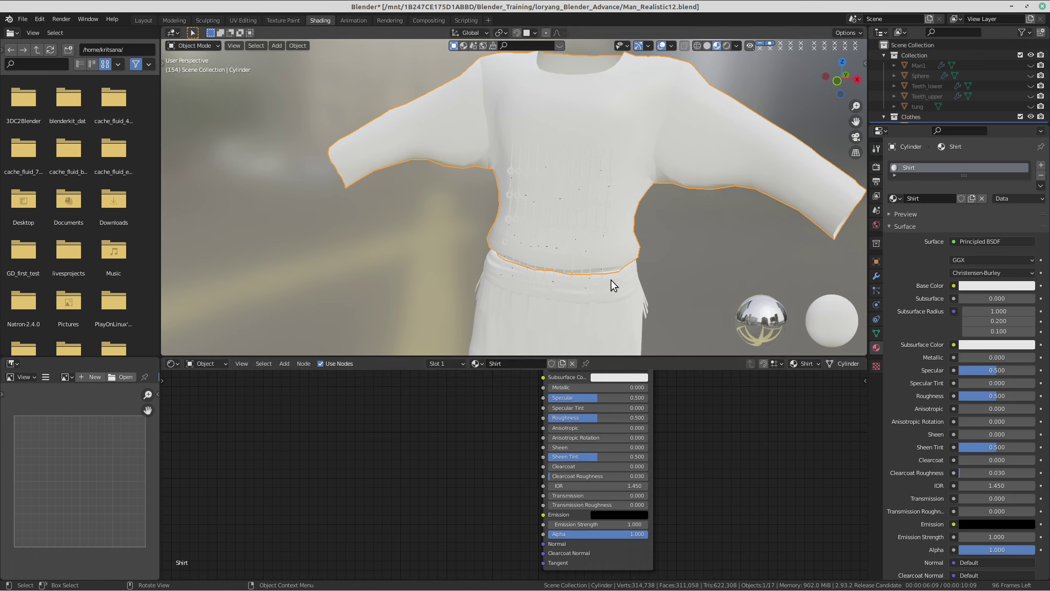
{"action": "scroll", "coordinate": [644, 454], "scroll_direction": "up", "scroll_amount": 1}
{"action": "middle_click_drag", "start_coordinate": [606, 431], "coordinate": [671, 505]}
{"action": "scroll", "coordinate": [672, 506], "scroll_direction": "up", "scroll_amount": 2}
{"action": "mouse_move", "coordinate": [318, 2]}
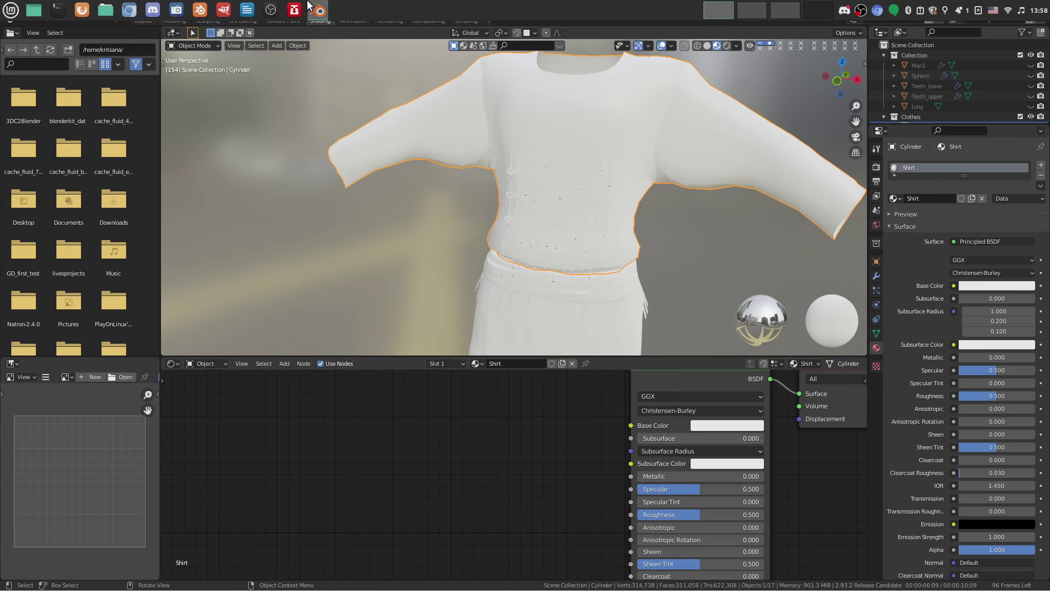
{"action": "left_click", "coordinate": [113, 14]}
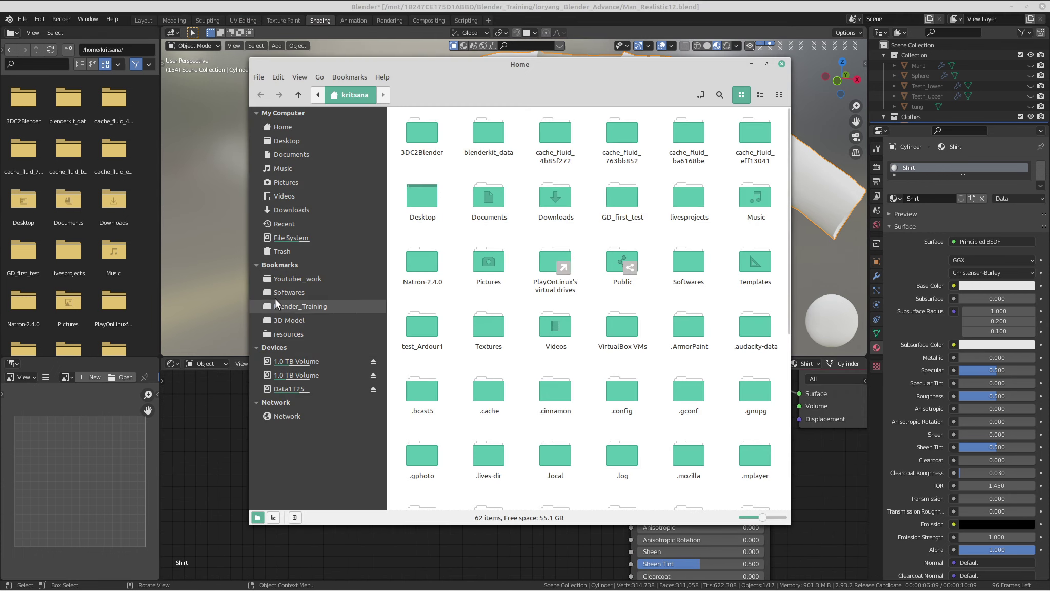
{"action": "left_click", "coordinate": [296, 306]}
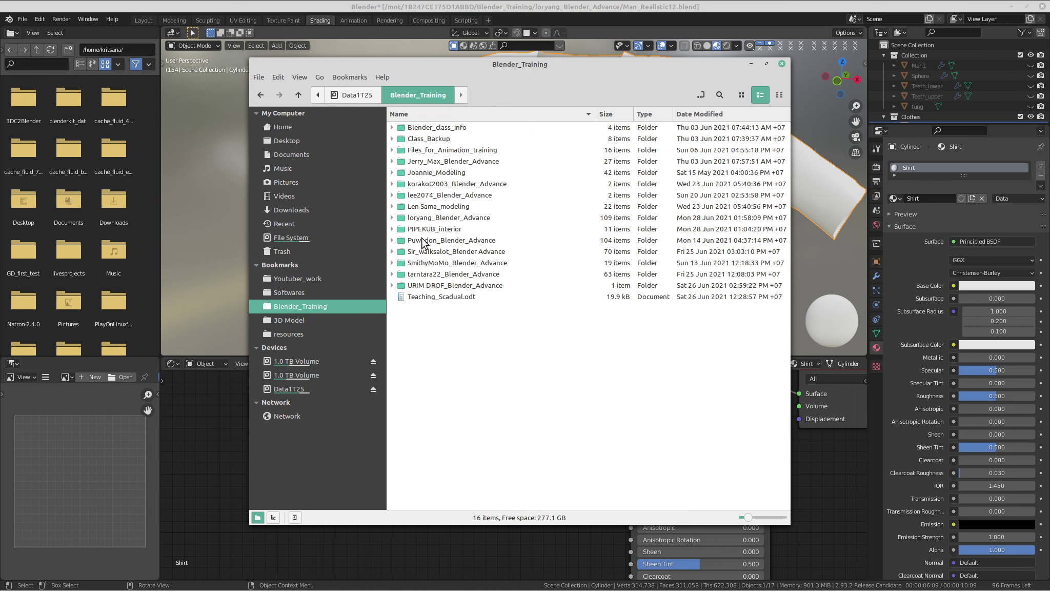
{"action": "double_click", "coordinate": [421, 218]}
{"action": "scroll", "coordinate": [515, 318], "scroll_direction": "down", "scroll_amount": 5}
{"action": "scroll", "coordinate": [513, 322], "scroll_direction": "down", "scroll_amount": 4}
{"action": "scroll", "coordinate": [512, 314], "scroll_direction": "down", "scroll_amount": 1, "text": "ctrl"}
{"action": "scroll", "coordinate": [512, 314], "scroll_direction": "down", "scroll_amount": 10}
{"action": "scroll", "coordinate": [510, 310], "scroll_direction": "down", "scroll_amount": 7}
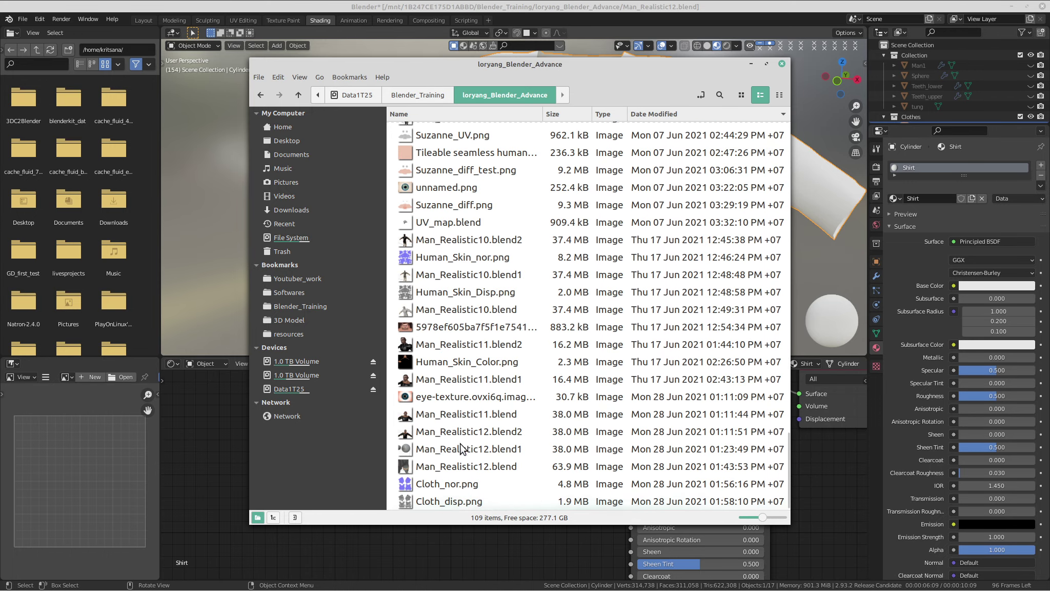
Bring Cloth_nor.png from the file manager into the Shirt material as an image texture node, left of the Principled BSDF.
{"action": "left_click", "coordinate": [468, 484]}
{"action": "left_click_drag", "start_coordinate": [549, 68], "coordinate": [836, 36]}
{"action": "left_click_drag", "start_coordinate": [723, 450], "coordinate": [313, 451]}
{"action": "left_click", "coordinate": [408, 426]}
{"action": "left_click_drag", "start_coordinate": [404, 455], "coordinate": [486, 412]}
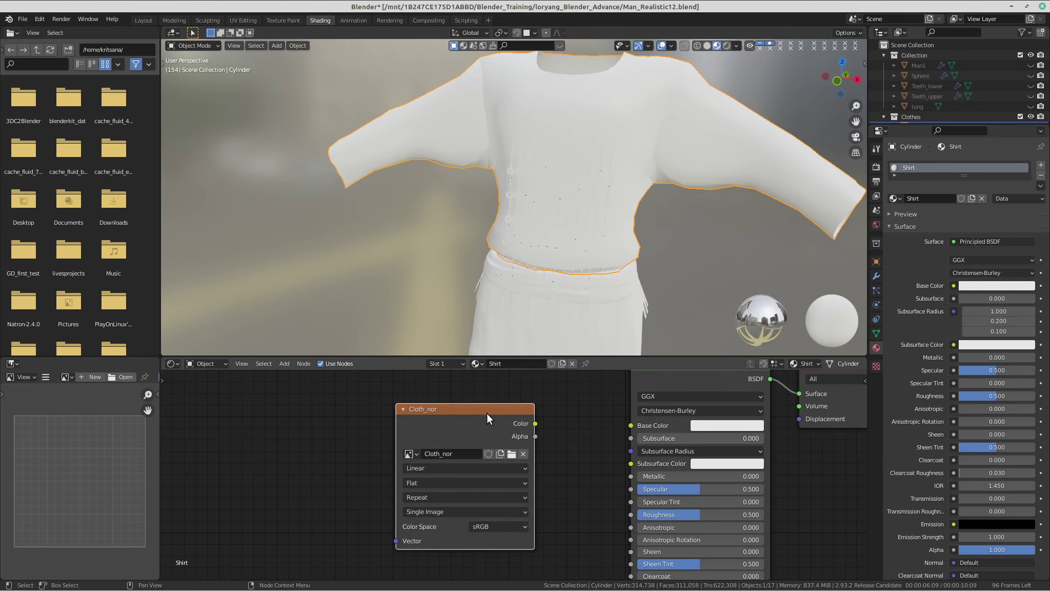
Place the Cloth_nor node beside the Principled BSDF's lower inputs and set its color space to XYZ.
{"action": "scroll", "coordinate": [493, 451], "scroll_direction": "down", "scroll_amount": 2}
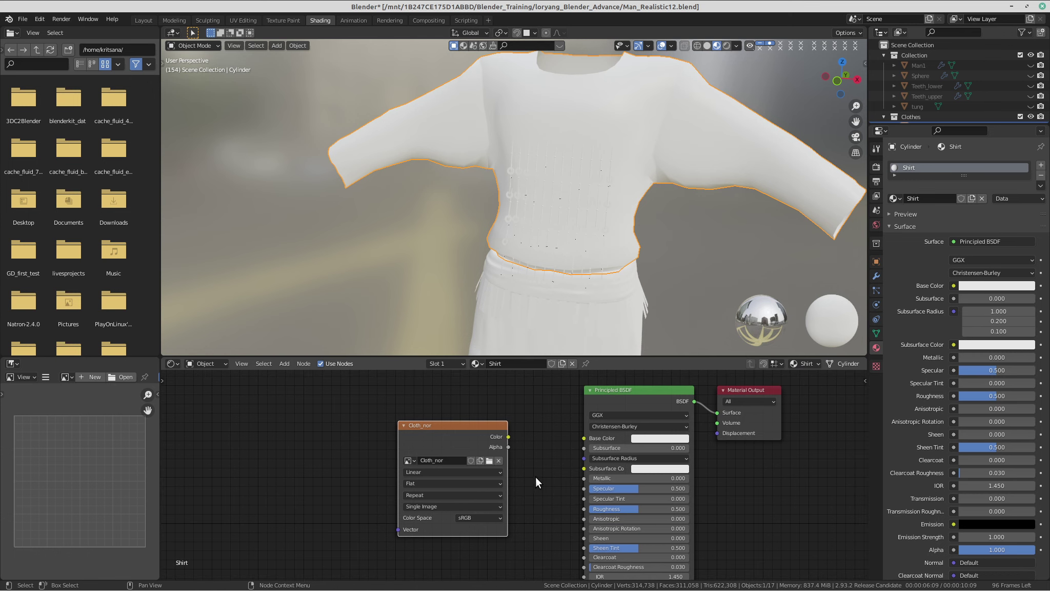
{"action": "middle_click_drag", "start_coordinate": [518, 480], "coordinate": [528, 448]}
{"action": "left_click_drag", "start_coordinate": [476, 420], "coordinate": [415, 549]}
{"action": "middle_click_drag", "start_coordinate": [549, 505], "coordinate": [566, 401]}
{"action": "scroll", "coordinate": [543, 418], "scroll_direction": "up", "scroll_amount": 2}
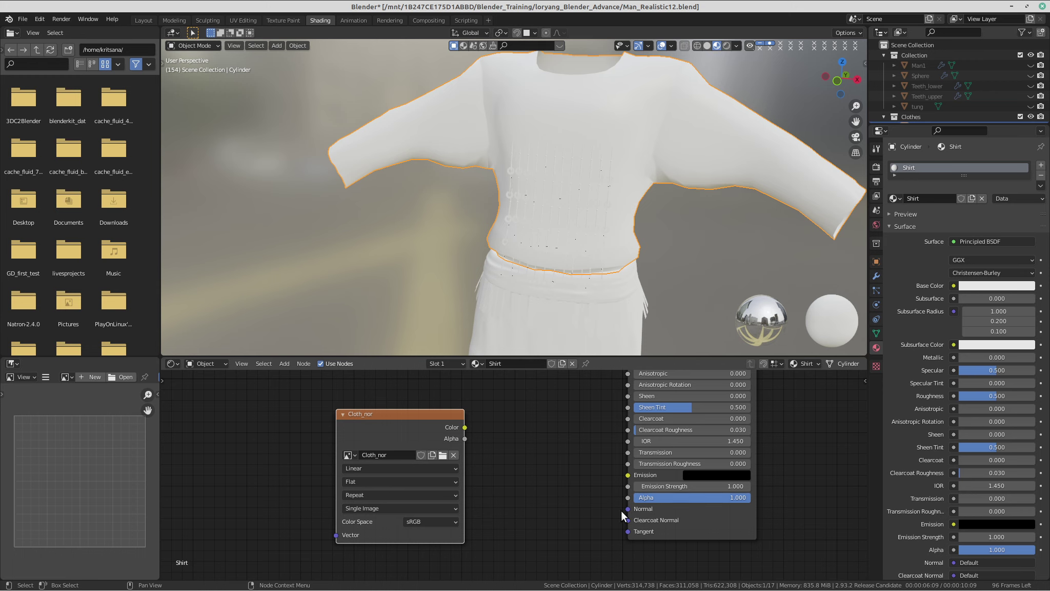
{"action": "left_click_drag", "start_coordinate": [389, 429], "coordinate": [379, 438]}
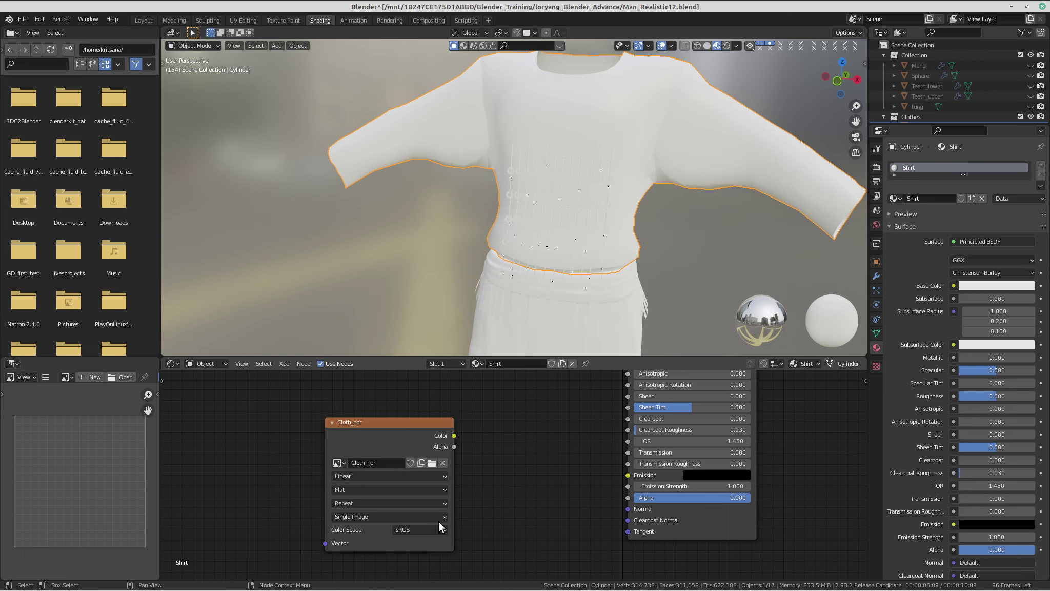
{"action": "left_click", "coordinate": [425, 530]}
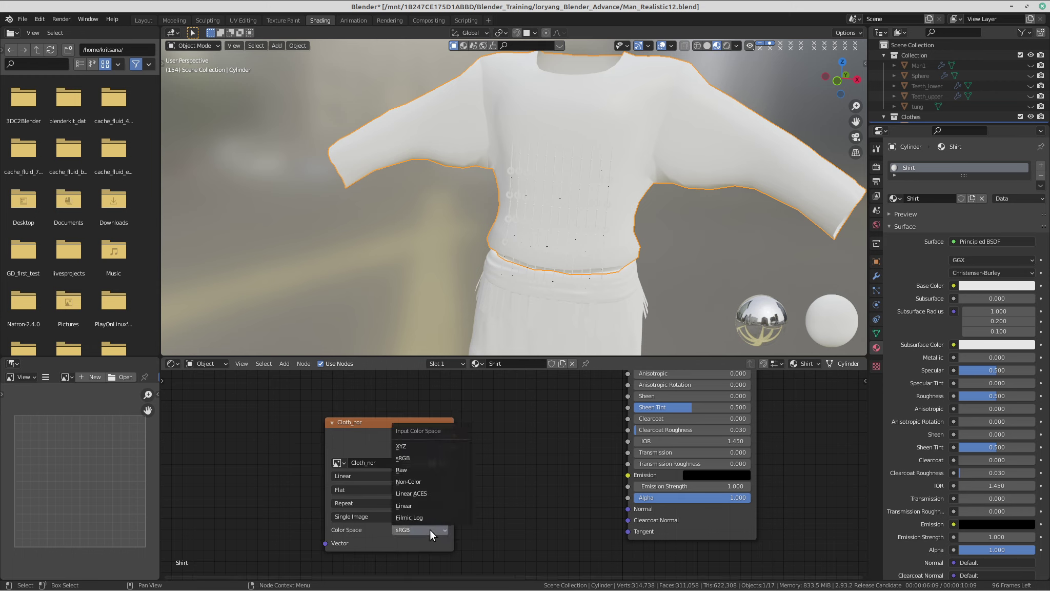
{"action": "left_click", "coordinate": [427, 447]}
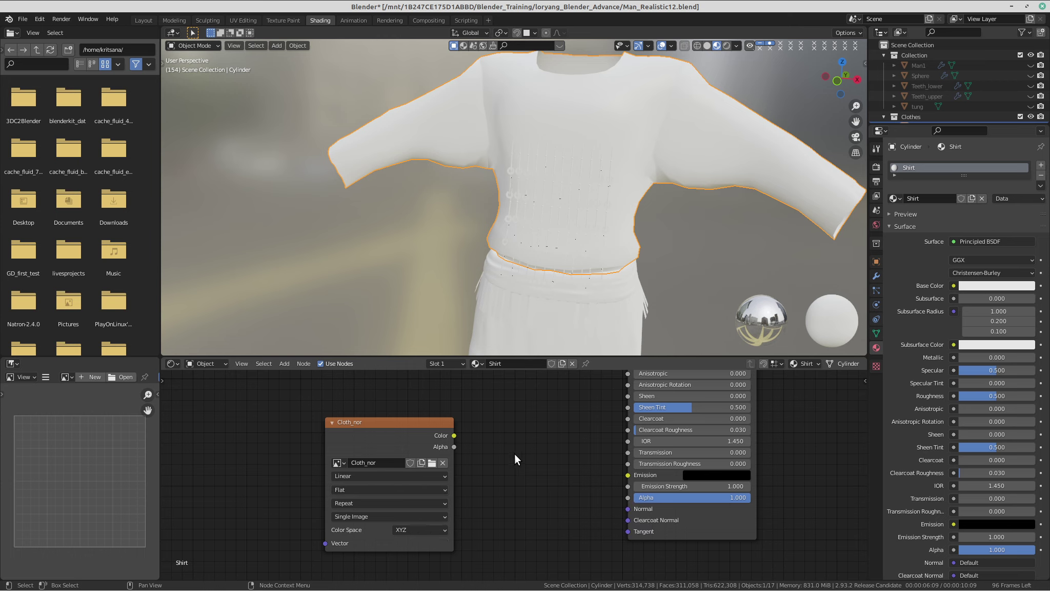
Add a Normal Map node and route Cloth_nor's Color through it into the Principled BSDF's Normal input.
{"action": "middle_click_drag", "start_coordinate": [501, 453], "coordinate": [473, 455]}
{"action": "key", "text": "shift+a"}
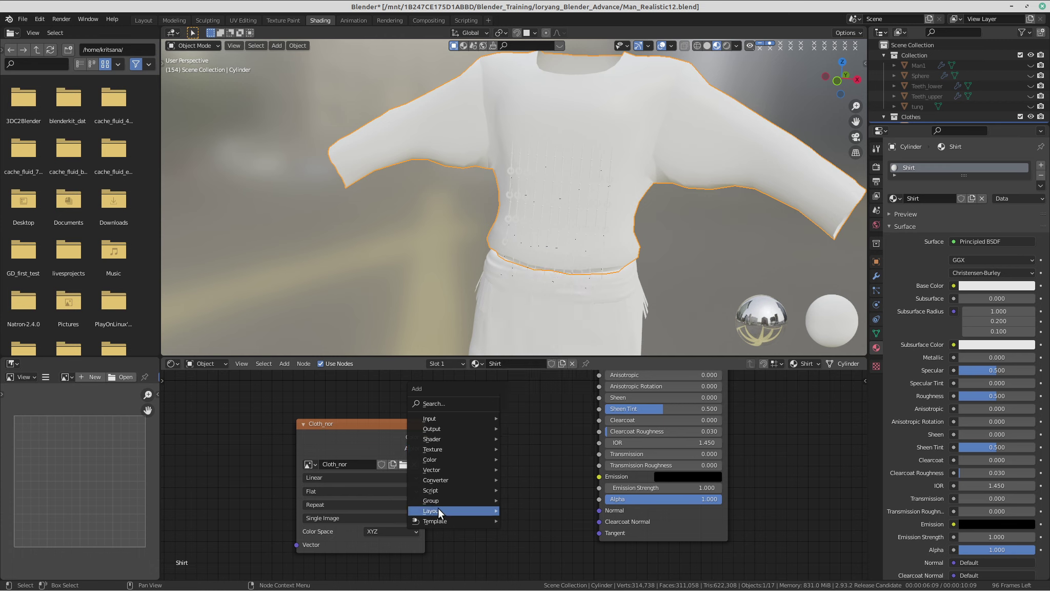
{"action": "mouse_move", "coordinate": [450, 468]}
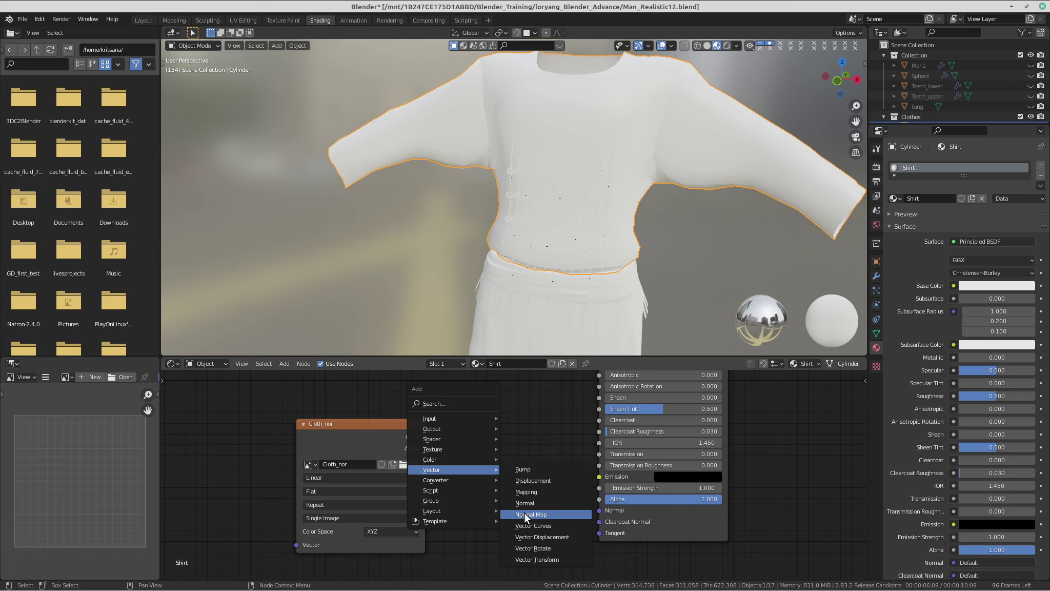
{"action": "left_click", "coordinate": [528, 514]}
{"action": "left_click", "coordinate": [464, 451]}
{"action": "left_click_drag", "start_coordinate": [433, 436], "coordinate": [458, 517]}
{"action": "left_click_drag", "start_coordinate": [542, 463], "coordinate": [599, 510]}
Set the Normal Map node's strength to 1.330, judging the folds on the shirt's sleeve and side.
{"action": "middle_click_drag", "start_coordinate": [641, 187], "coordinate": [438, 174]}
{"action": "scroll", "coordinate": [437, 173], "scroll_direction": "up", "scroll_amount": 4}
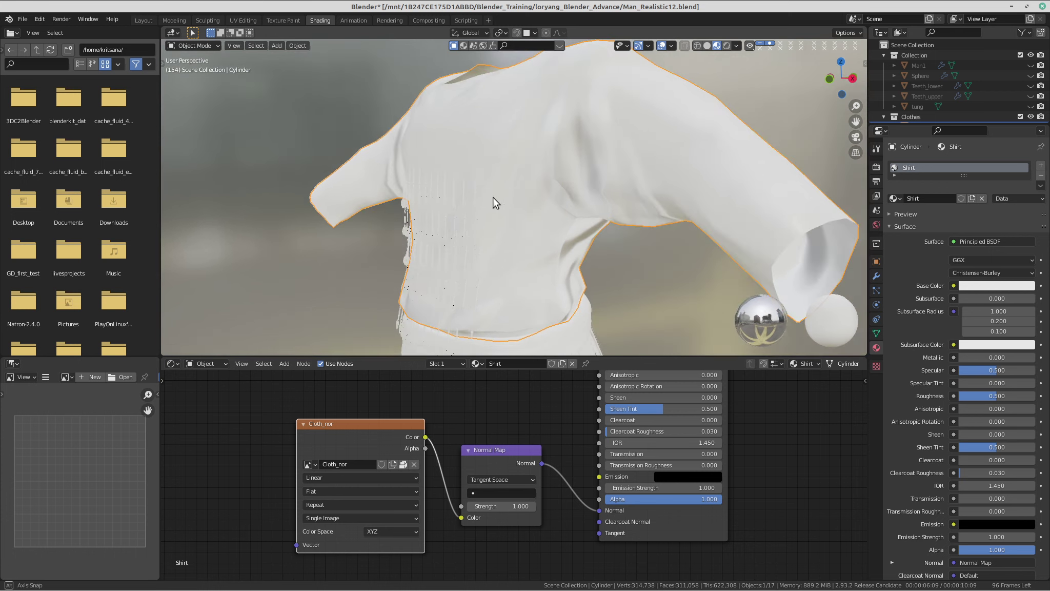
{"action": "mouse_move", "coordinate": [505, 506]}
{"action": "left_mouse_down"}
{"action": "mouse_move", "coordinate": [523, 506]}
{"action": "mouse_move", "coordinate": [482, 506]}
{"action": "mouse_move", "coordinate": [533, 506]}
{"action": "left_mouse_up"}
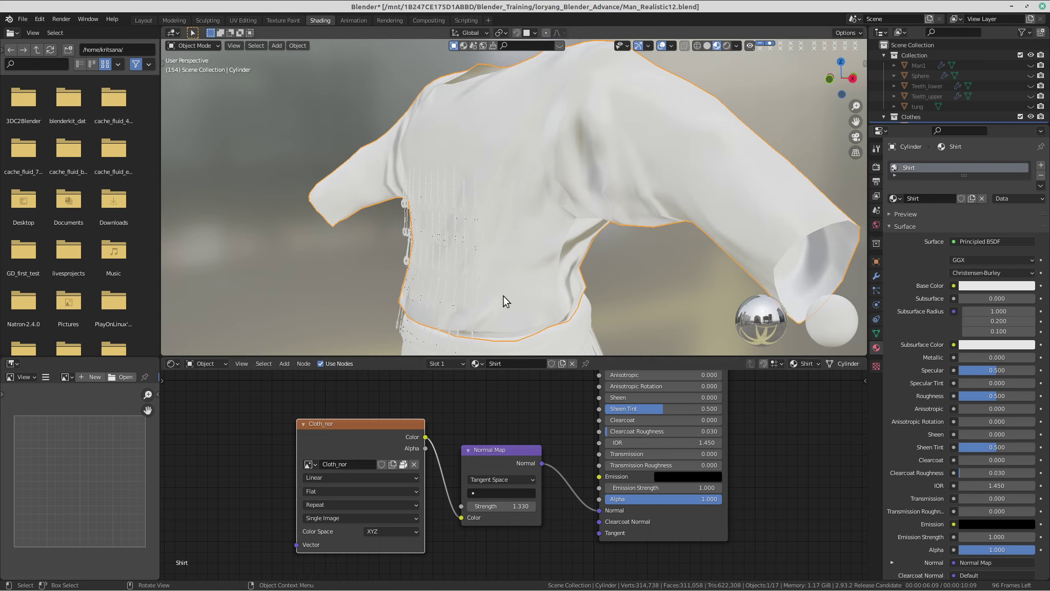
Set the Normal Map node's strength to 0.990, judging the shirt's folds from the front and side.
{"action": "scroll", "coordinate": [570, 191], "scroll_direction": "down", "scroll_amount": 4}
{"action": "middle_click_drag", "start_coordinate": [569, 192], "coordinate": [436, 348]}
{"action": "left_click_drag", "start_coordinate": [518, 508], "coordinate": [501, 508]}
{"action": "middle_click_drag", "start_coordinate": [584, 258], "coordinate": [621, 227]}
Remove the Multires modifier from the shirt, leaving the base mesh with its normal map.
{"action": "key", "text": "Tab"}
{"action": "key", "text": "Tab"}
{"action": "scroll", "coordinate": [620, 226], "scroll_direction": "down", "scroll_amount": 2}
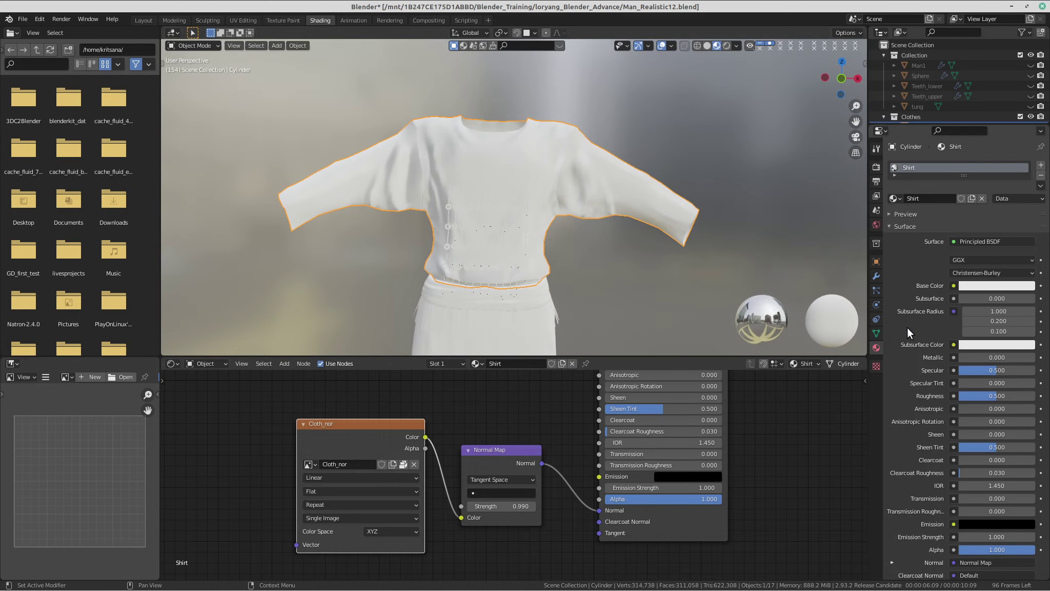
{"action": "left_click", "coordinate": [877, 277]}
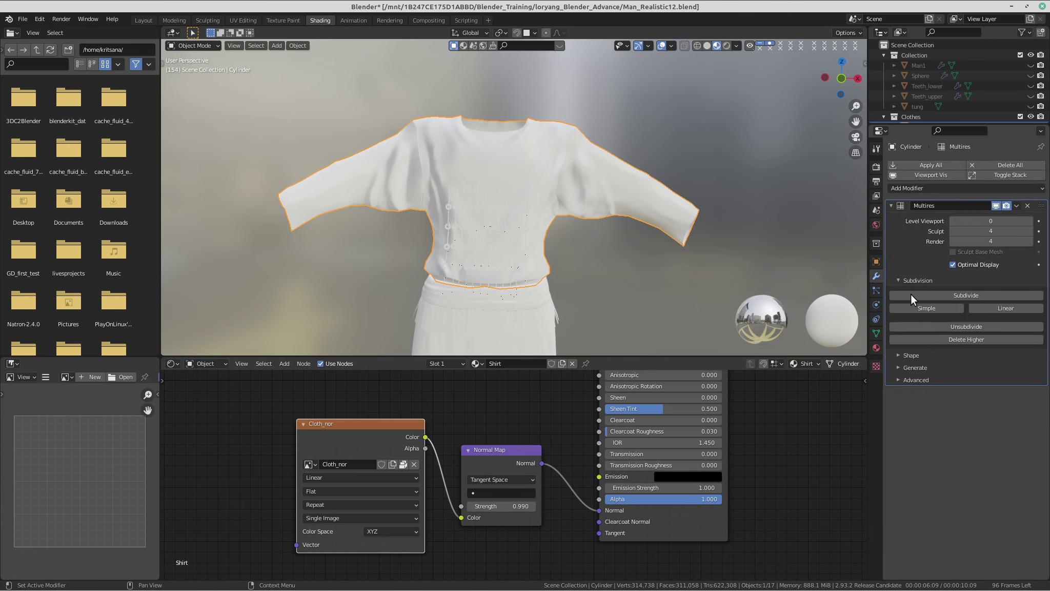
{"action": "left_click", "coordinate": [1027, 205]}
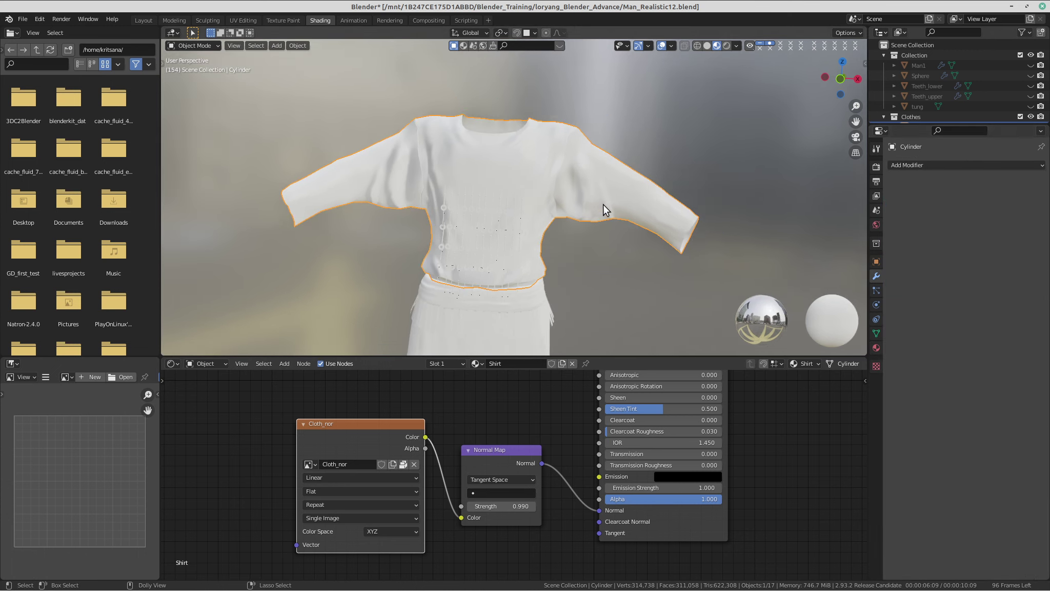
Save the scene as a new file named Man_Realistic13.blend.
{"action": "key", "text": "ctrl+shift+s"}
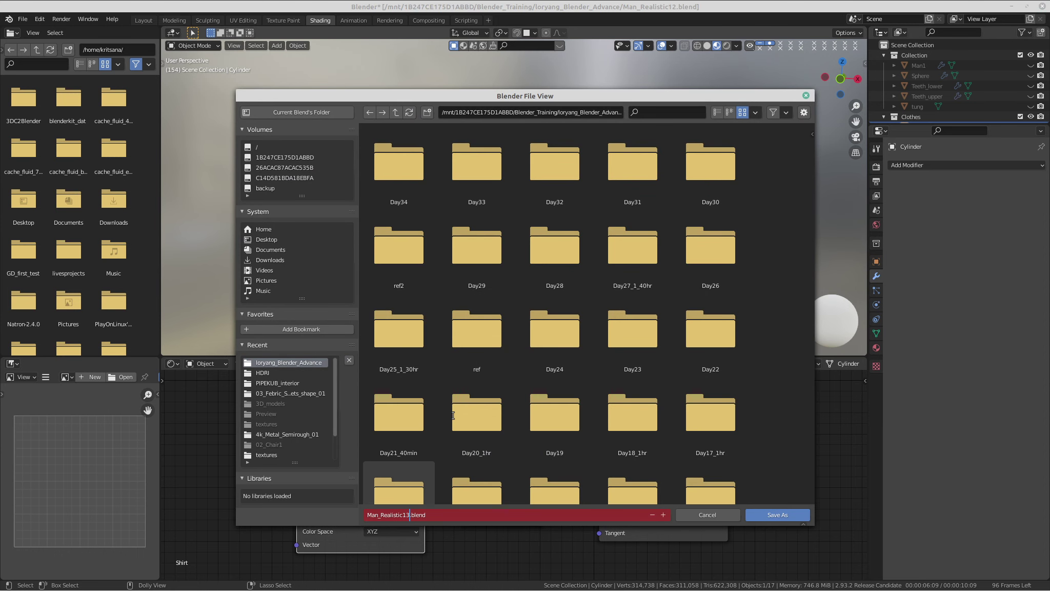
{"action": "key", "text": "Return"}
{"action": "left_click", "coordinate": [763, 518]}
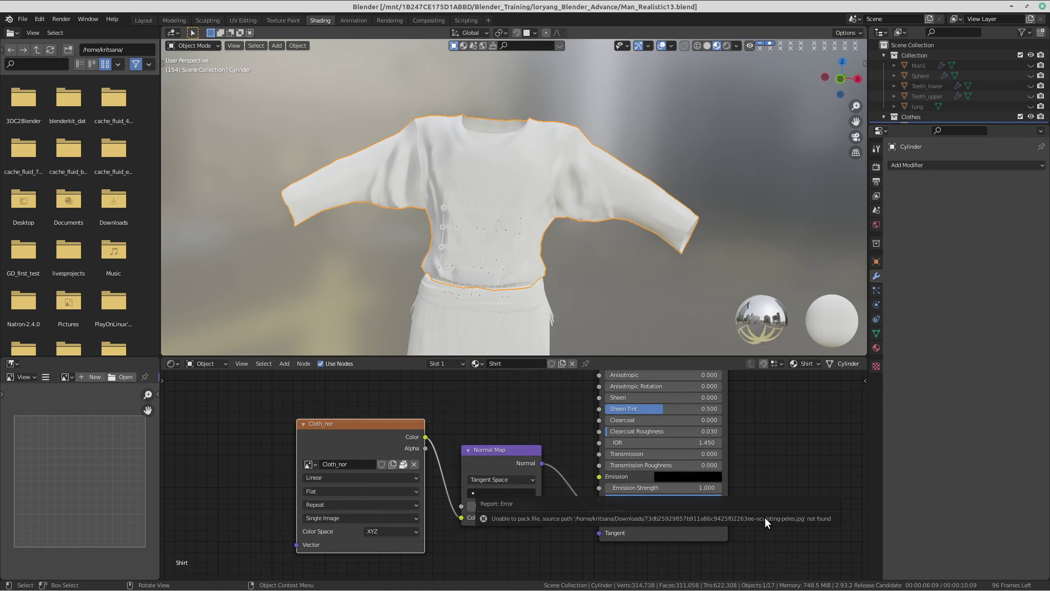
Examine the normal-mapped folds on the shirt's sleeve, side and front.
{"action": "middle_click_drag", "start_coordinate": [540, 174], "coordinate": [524, 183]}
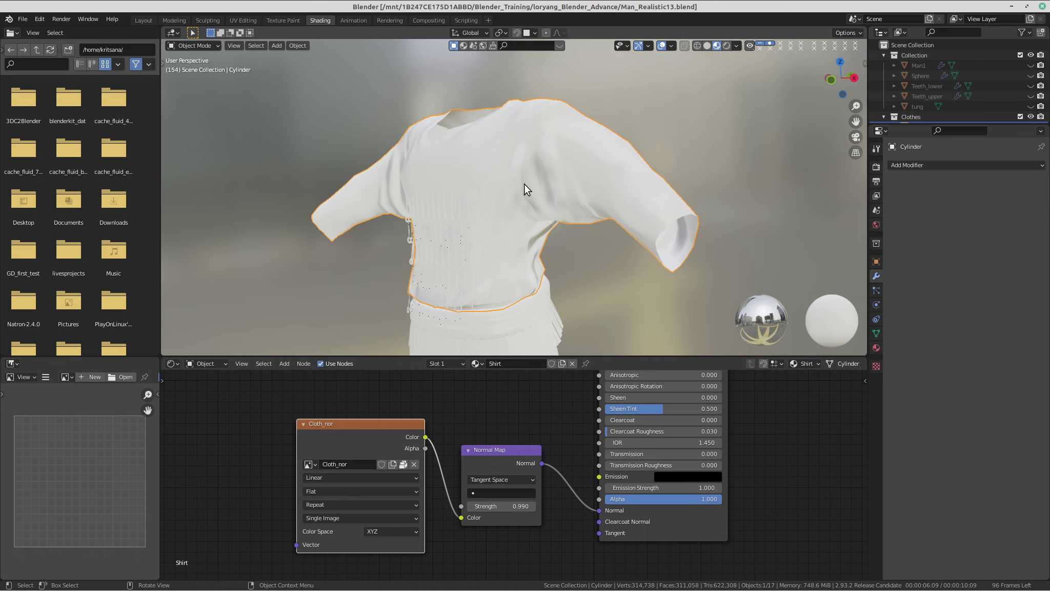
{"action": "middle_click_drag", "start_coordinate": [438, 213], "coordinate": [480, 221]}
{"action": "scroll", "coordinate": [612, 255], "scroll_direction": "down", "scroll_amount": 1}
{"action": "middle_click_drag", "start_coordinate": [612, 255], "coordinate": [579, 226]}
{"action": "scroll", "coordinate": [425, 201], "scroll_direction": "up", "scroll_amount": 1}
{"action": "scroll", "coordinate": [479, 198], "scroll_direction": "down", "scroll_amount": 2}
{"action": "scroll", "coordinate": [574, 411], "scroll_direction": "down", "scroll_amount": 1}
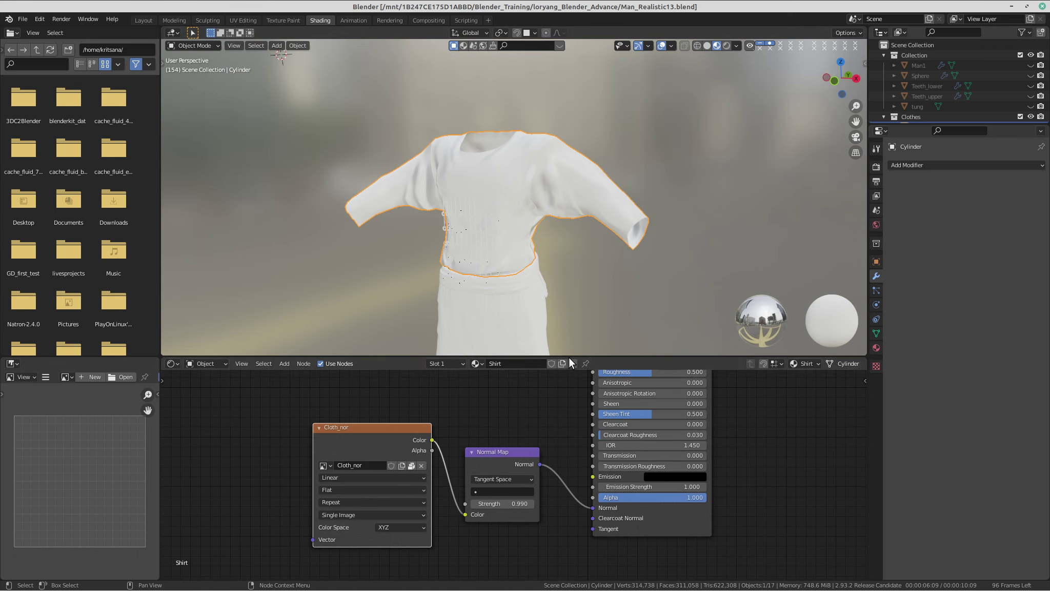
Add a Displacement node to the Shirt material and place it below the Principled BSDF.
{"action": "scroll", "coordinate": [614, 487], "scroll_direction": "down", "scroll_amount": 3}
{"action": "middle_click_drag", "start_coordinate": [613, 487], "coordinate": [506, 483]}
{"action": "scroll", "coordinate": [507, 453], "scroll_direction": "down", "scroll_amount": 3}
{"action": "scroll", "coordinate": [407, 483], "scroll_direction": "down", "scroll_amount": 2}
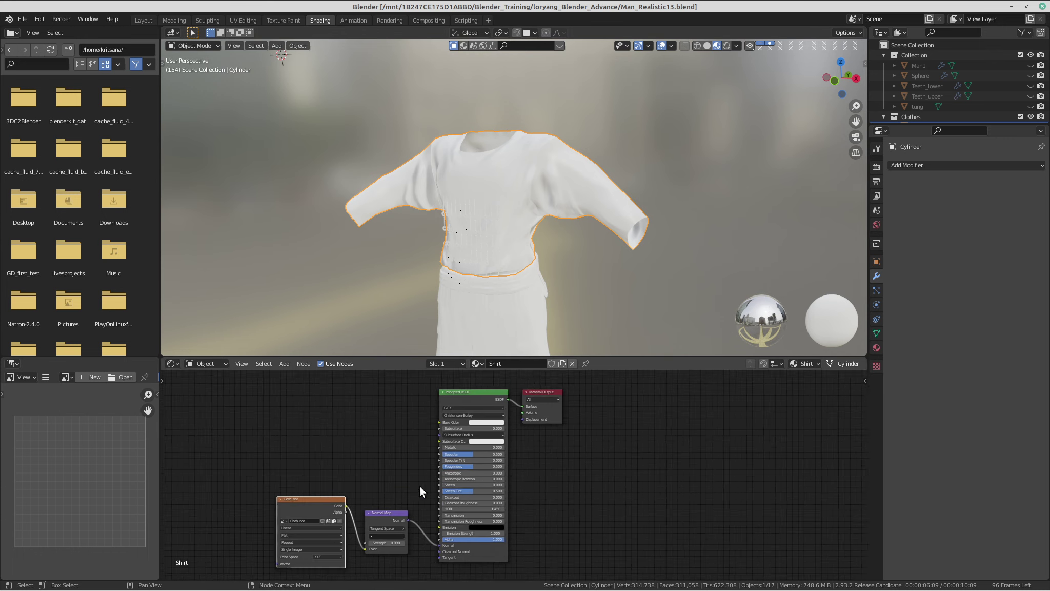
{"action": "key", "text": "shift+a"}
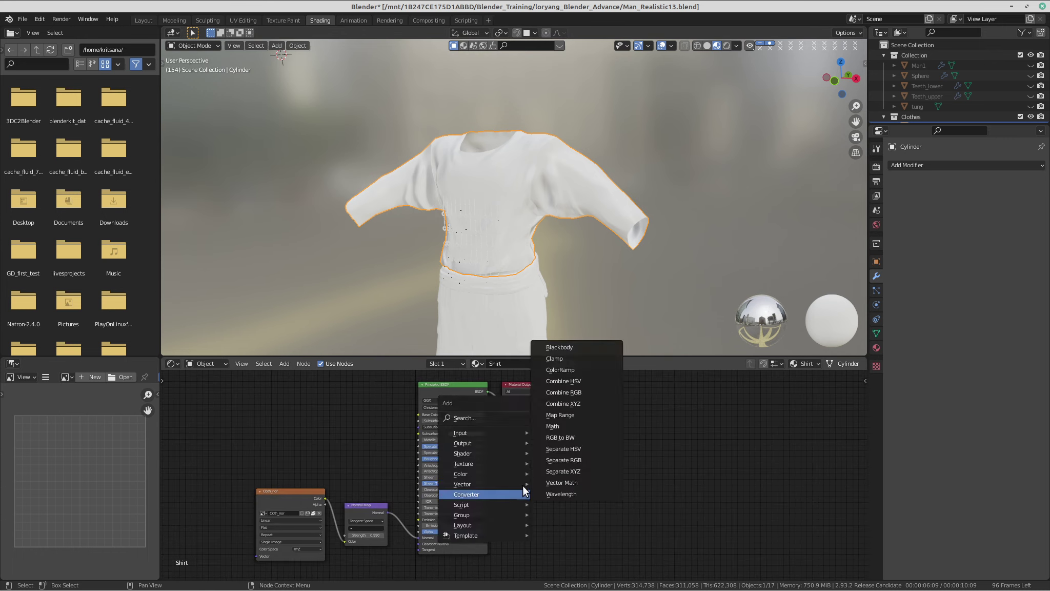
{"action": "mouse_move", "coordinate": [505, 481]}
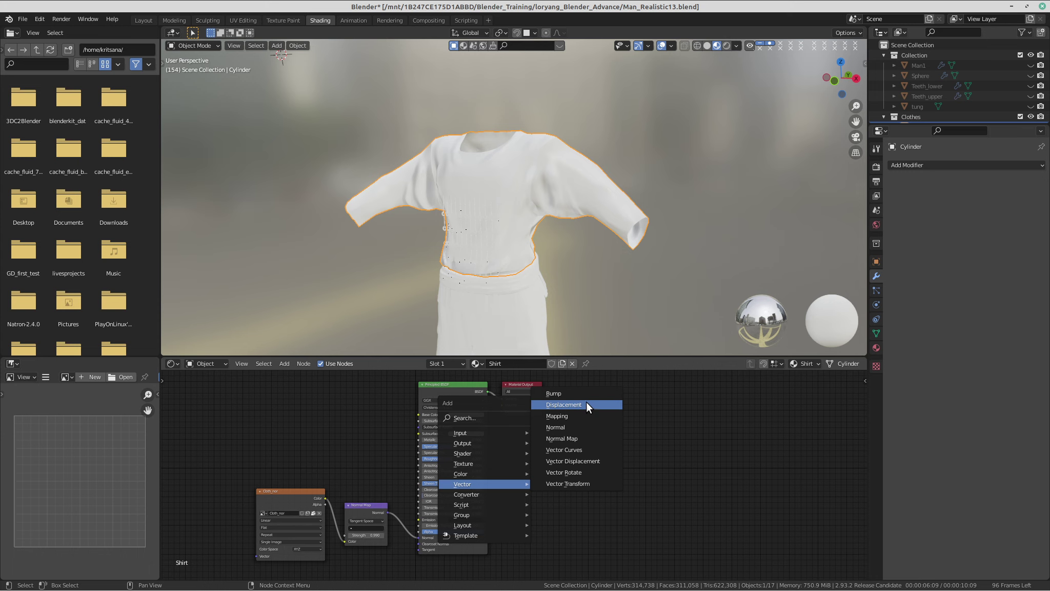
{"action": "left_click", "coordinate": [563, 404]}
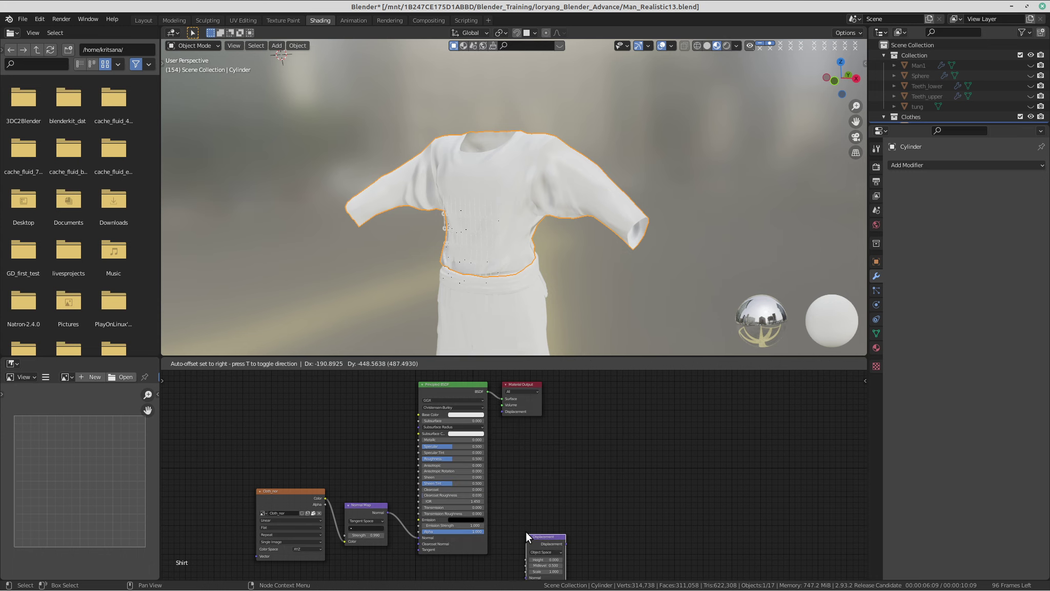
{"action": "scroll", "coordinate": [612, 439], "scroll_direction": "up", "scroll_amount": 2}
{"action": "left_click_drag", "start_coordinate": [616, 401], "coordinate": [495, 501]}
{"action": "scroll", "coordinate": [487, 507], "scroll_direction": "up", "scroll_amount": 4}
{"action": "middle_click_drag", "start_coordinate": [473, 522], "coordinate": [484, 468]}
{"action": "left_click", "coordinate": [480, 493]}
{"action": "left_click", "coordinate": [490, 450]}
{"action": "left_click_drag", "start_coordinate": [490, 450], "coordinate": [463, 439]}
{"action": "scroll", "coordinate": [503, 446], "scroll_direction": "up", "scroll_amount": 3}
{"action": "middle_click_drag", "start_coordinate": [463, 442], "coordinate": [499, 429]}
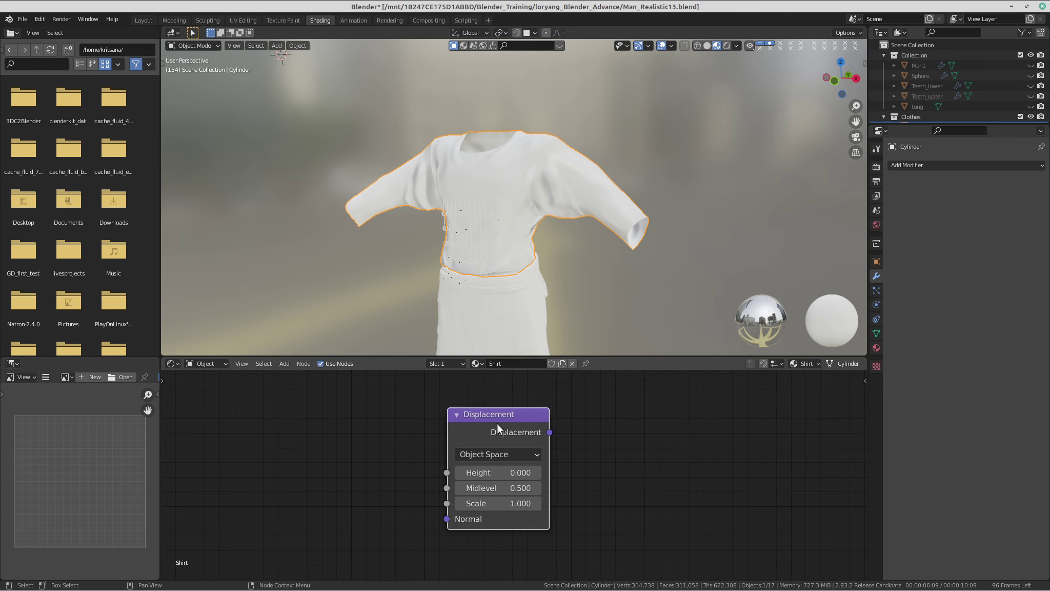
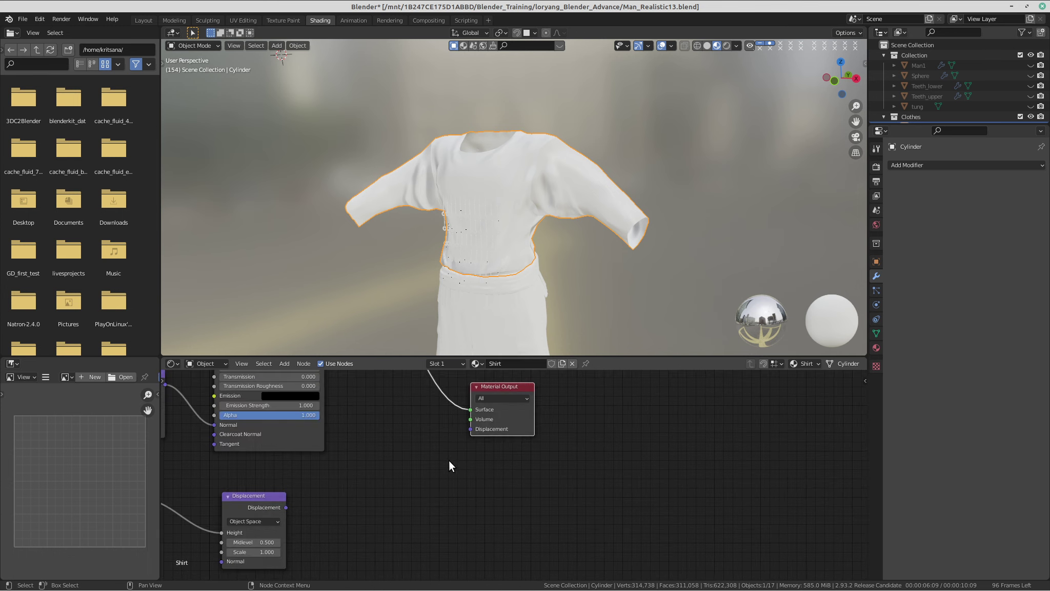
Connect the Displacement node to the Material Output's Displacement input and preview the shirt in Rendered viewport shading.
{"action": "middle_click_drag", "start_coordinate": [395, 507], "coordinate": [409, 471]}
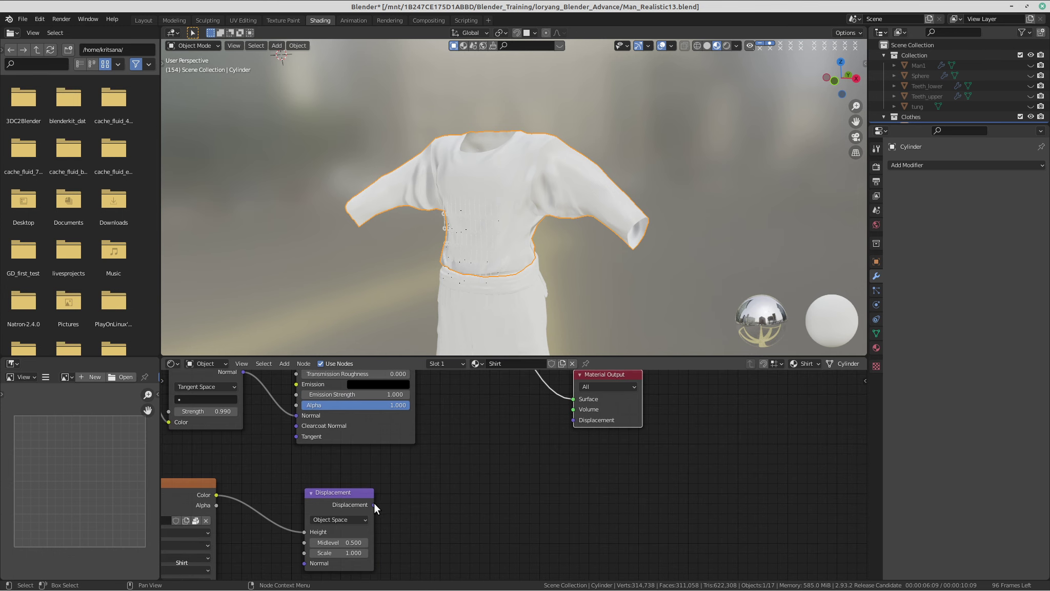
{"action": "scroll", "coordinate": [488, 223], "scroll_direction": "up", "scroll_amount": 2}
{"action": "middle_click_drag", "start_coordinate": [528, 236], "coordinate": [504, 212]}
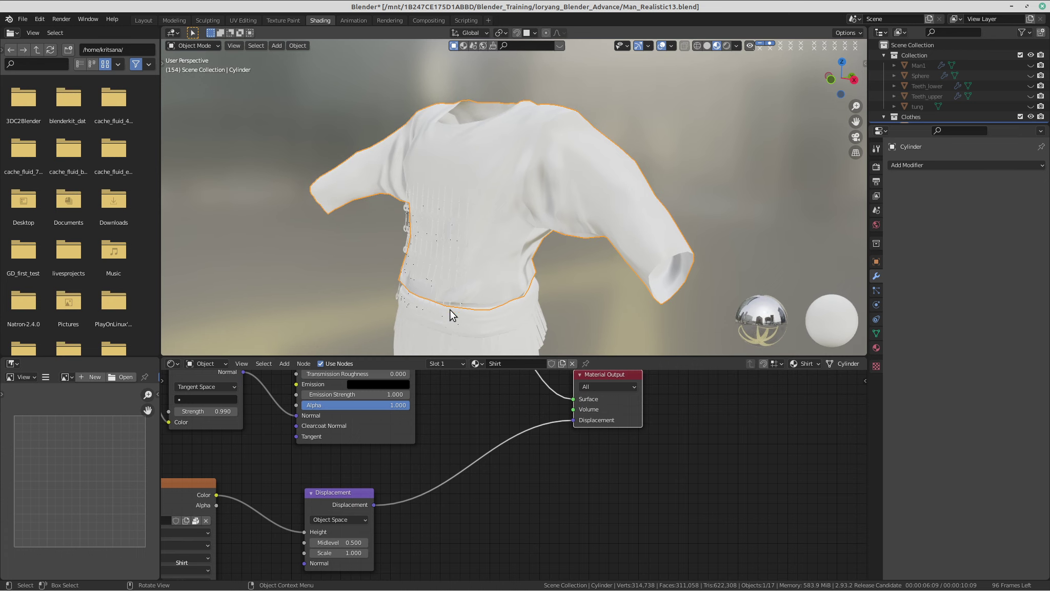
{"action": "left_click", "coordinate": [725, 43]}
{"action": "scroll", "coordinate": [490, 205], "scroll_direction": "up", "scroll_amount": 1}
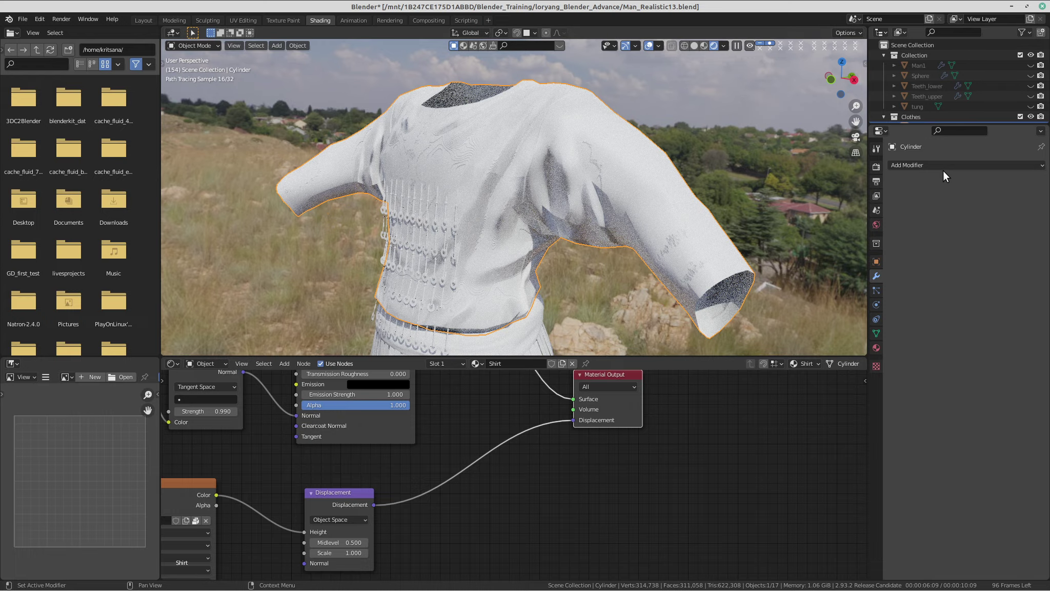
Disconnect the Normal Map node from the Principled BSDF's Normal input.
{"action": "scroll", "coordinate": [625, 492], "scroll_direction": "down", "scroll_amount": 4}
{"action": "middle_click_drag", "start_coordinate": [451, 513], "coordinate": [514, 529]}
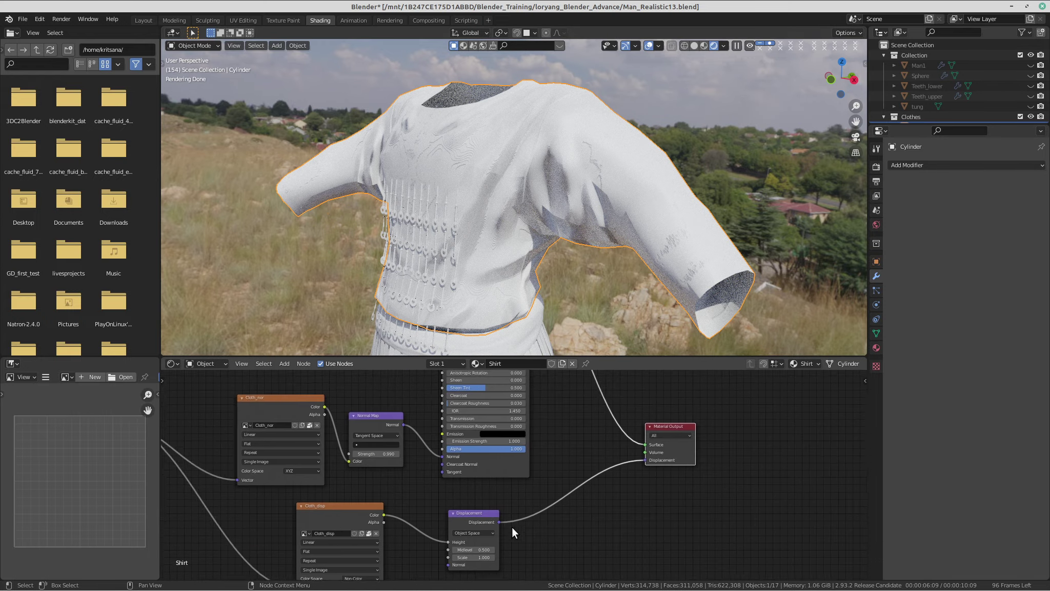
{"action": "scroll", "coordinate": [492, 487], "scroll_direction": "up", "scroll_amount": 3}
{"action": "left_click_drag", "start_coordinate": [425, 449], "coordinate": [395, 458]}
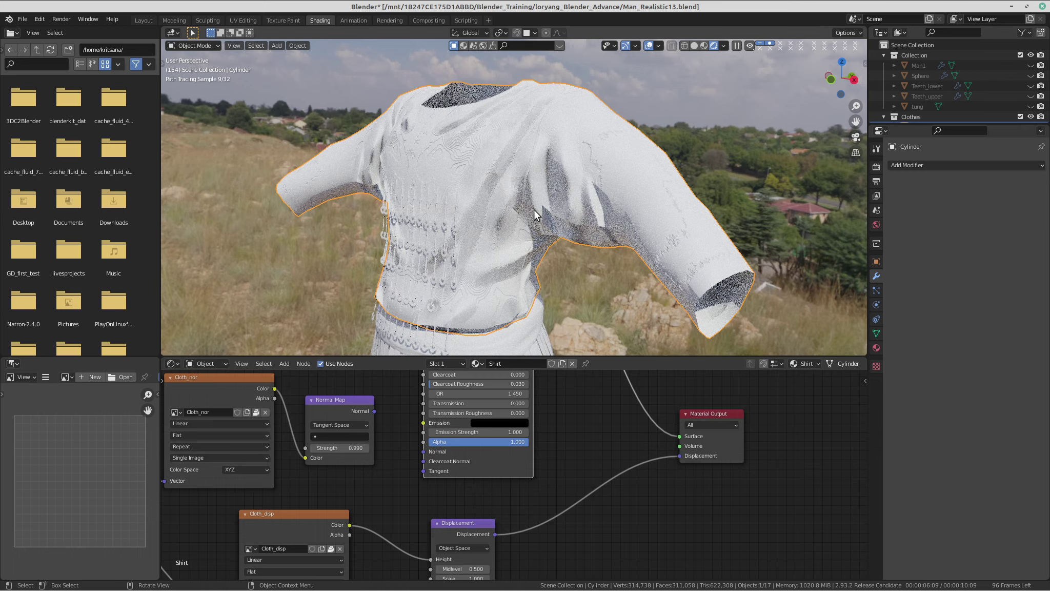
Unlink and relink Cloth_disp's Color and the Displacement node's Height, comparing the relief on the shirt's front and sleeves.
{"action": "scroll", "coordinate": [390, 474], "scroll_direction": "down", "scroll_amount": 3}
{"action": "middle_click_drag", "start_coordinate": [390, 475], "coordinate": [444, 488]}
{"action": "scroll", "coordinate": [444, 487], "scroll_direction": "up", "scroll_amount": 3}
{"action": "left_click_drag", "start_coordinate": [469, 486], "coordinate": [444, 501]}
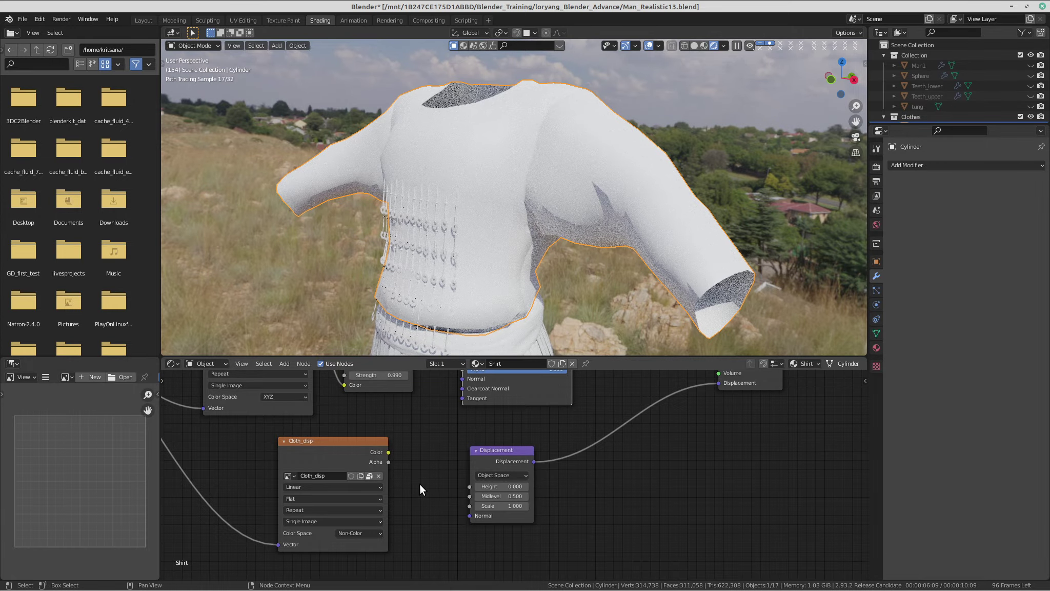
{"action": "left_click_drag", "start_coordinate": [387, 451], "coordinate": [468, 487]}
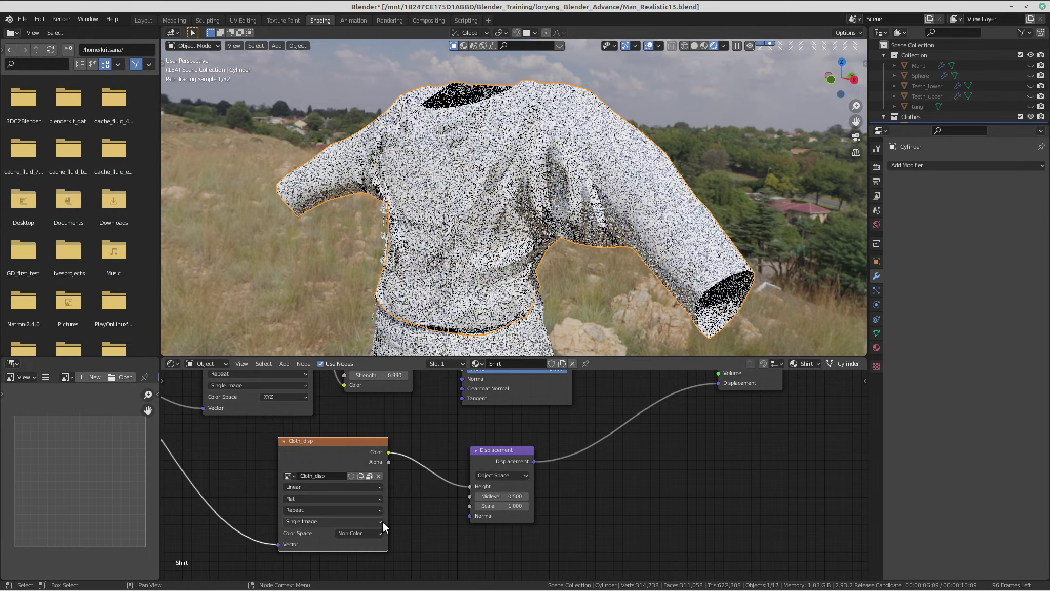
{"action": "middle_click_drag", "start_coordinate": [444, 254], "coordinate": [508, 252]}
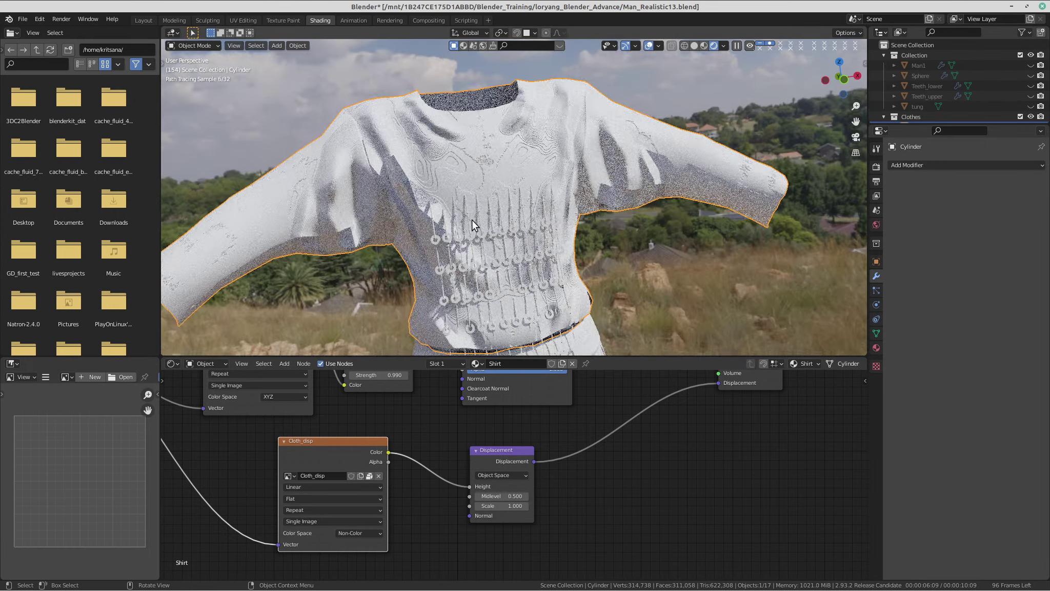
{"action": "middle_click_drag", "start_coordinate": [469, 220], "coordinate": [621, 196]}
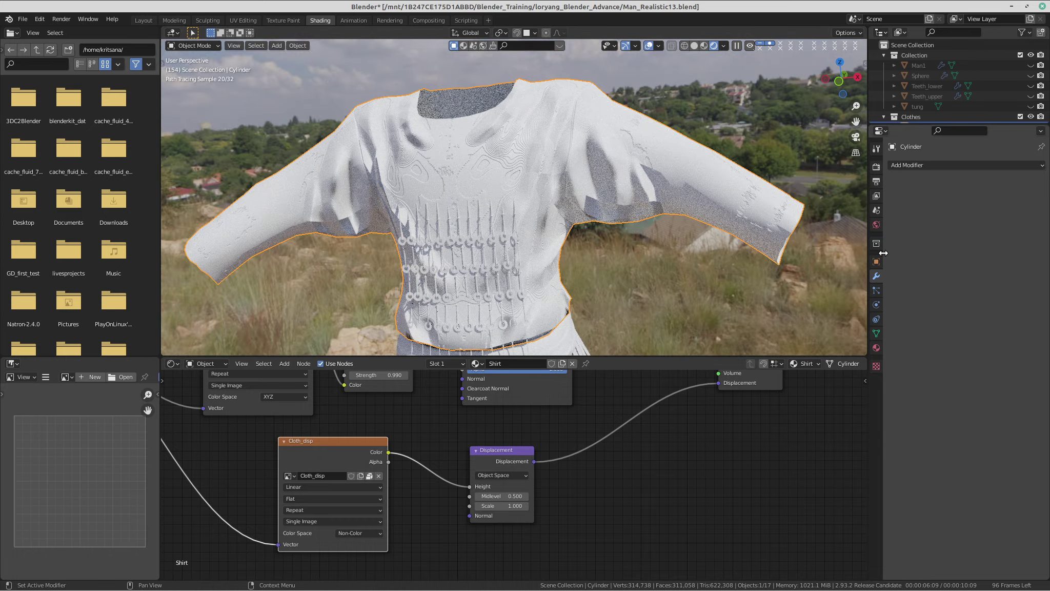
Add a Subdivision Surface modifier to the shirt and set its viewport levels to 2.
{"action": "left_click", "coordinate": [934, 165]}
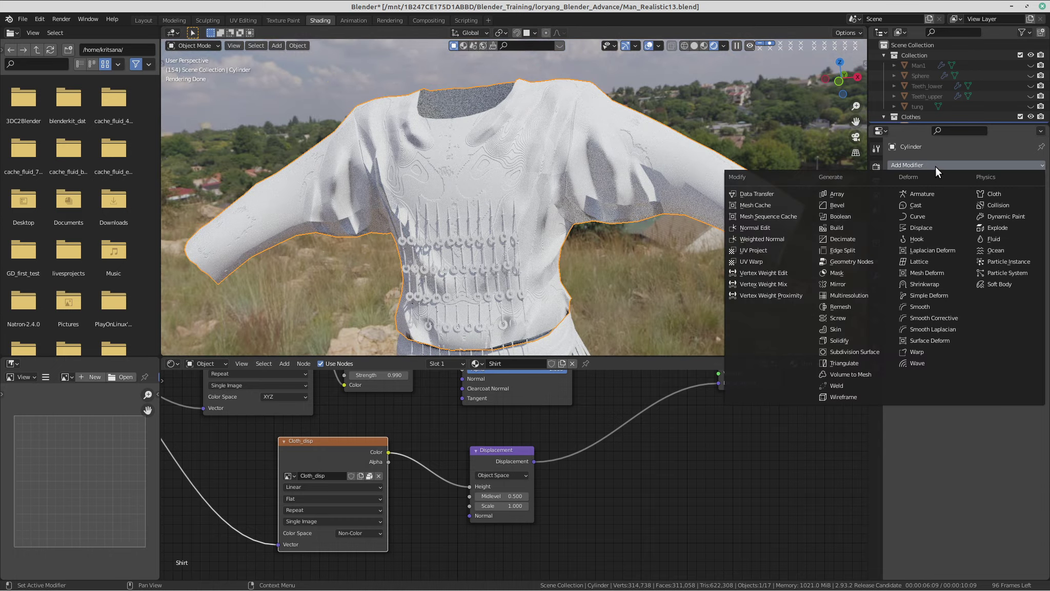
{"action": "left_click", "coordinate": [866, 351]}
{"action": "scroll", "coordinate": [612, 218], "scroll_direction": "up", "scroll_amount": 3}
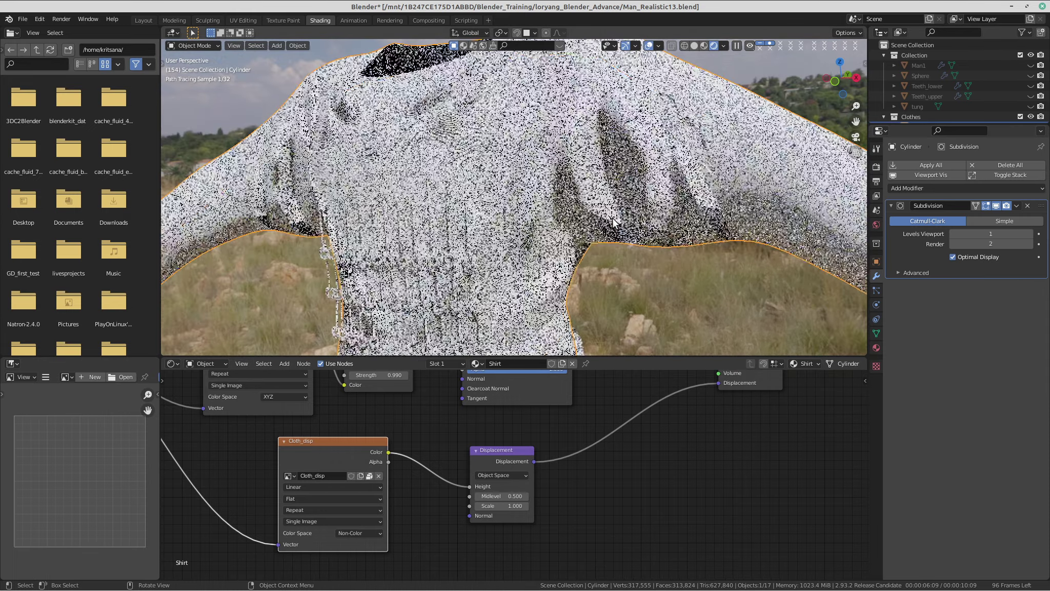
{"action": "scroll", "coordinate": [820, 220], "scroll_direction": "down", "scroll_amount": 3}
{"action": "left_click", "coordinate": [1029, 233]}
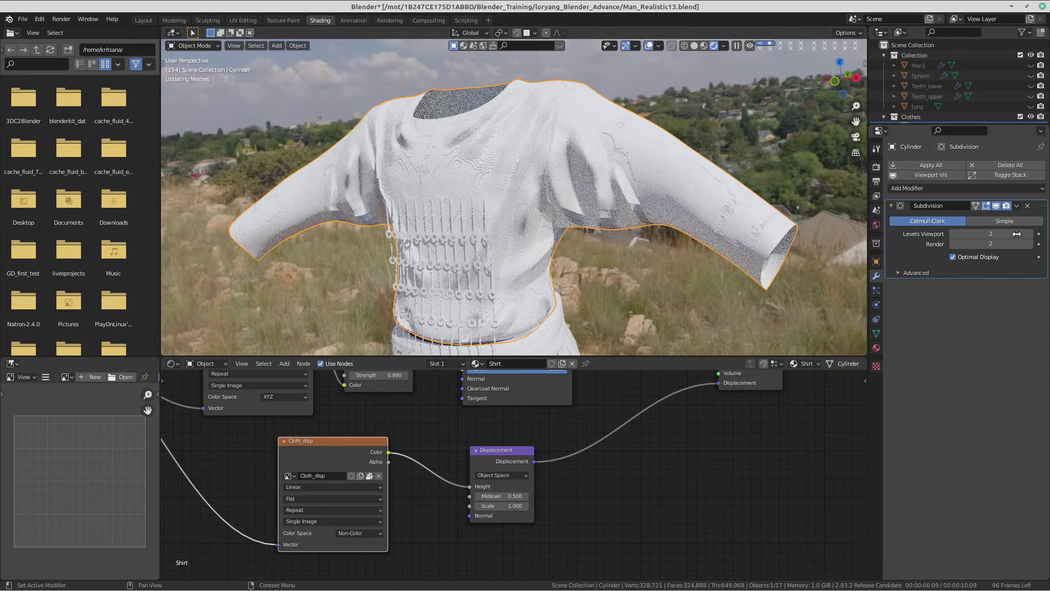
{"action": "scroll", "coordinate": [699, 247], "scroll_direction": "up", "scroll_amount": 4}
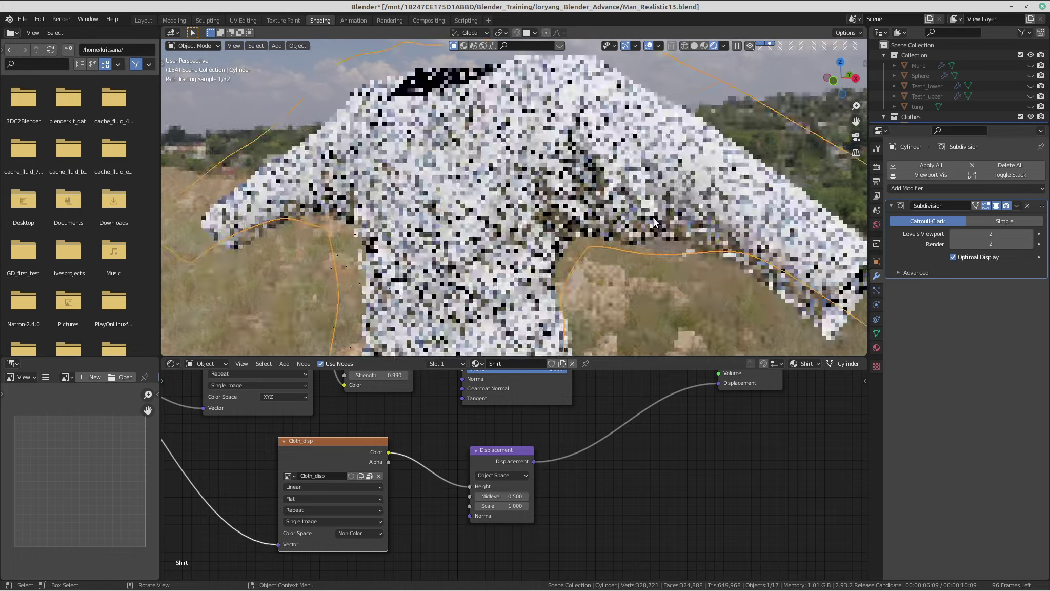
{"action": "middle_click_drag", "start_coordinate": [649, 156], "coordinate": [646, 200]}
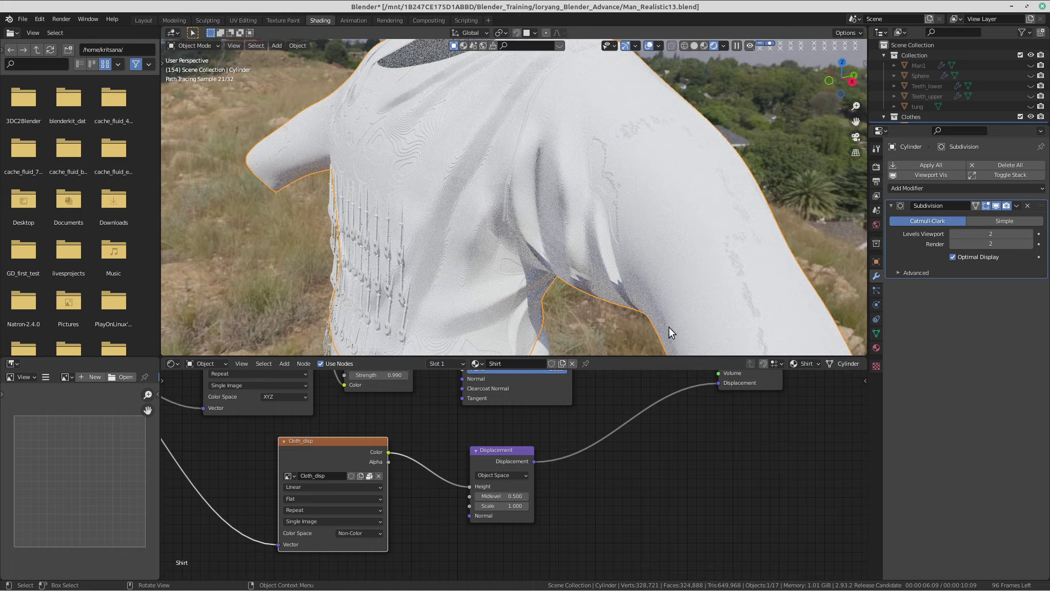
Set the Shirt material's surface displacement method to Displacement and Bump.
{"action": "left_click", "coordinate": [876, 348]}
{"action": "scroll", "coordinate": [929, 338], "scroll_direction": "down", "scroll_amount": 8}
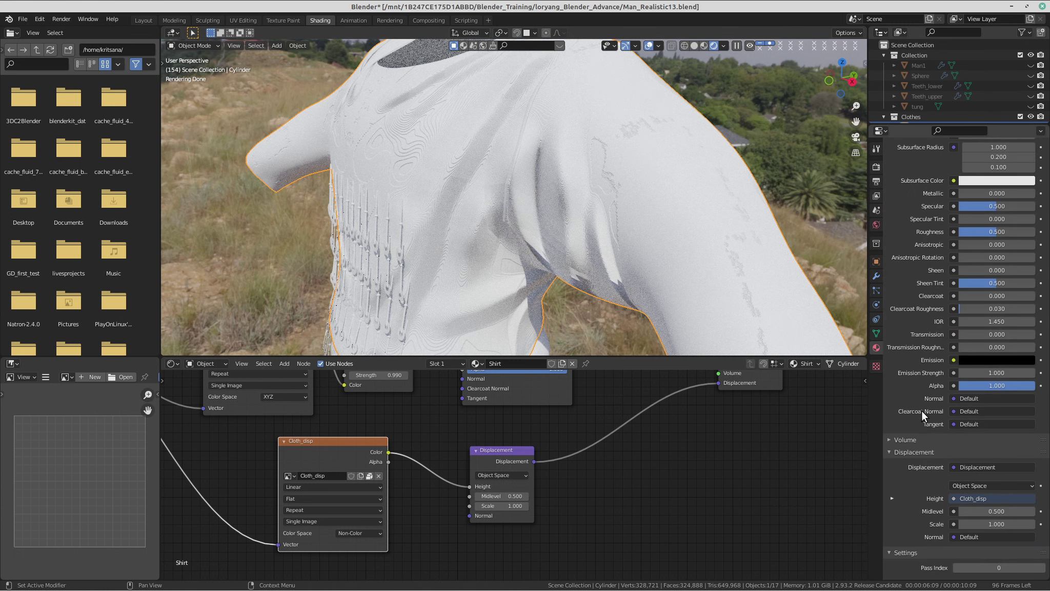
{"action": "scroll", "coordinate": [918, 401], "scroll_direction": "down", "scroll_amount": 11}
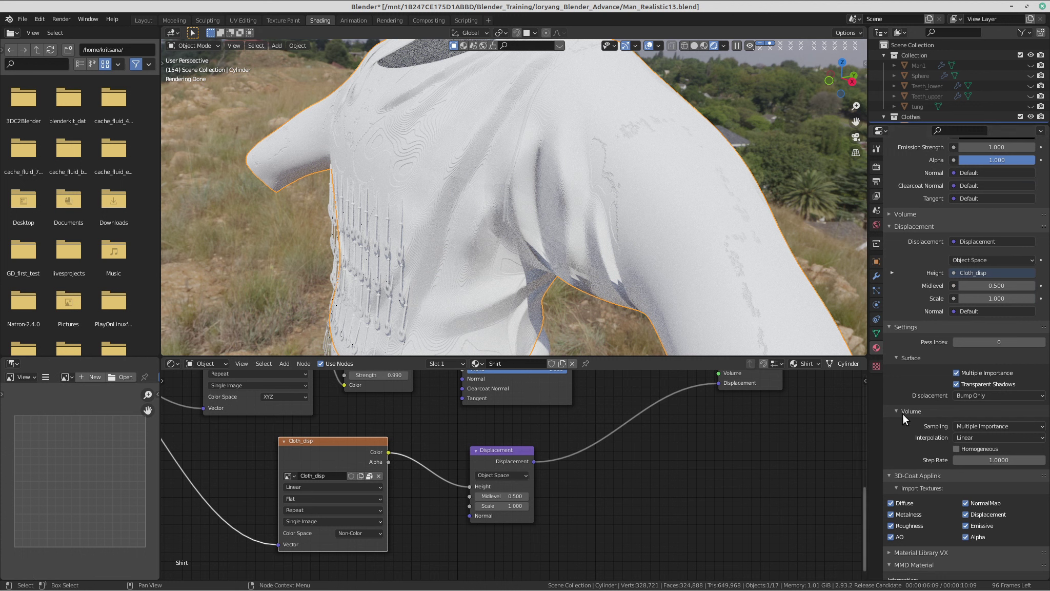
{"action": "scroll", "coordinate": [903, 417], "scroll_direction": "up", "scroll_amount": 10}
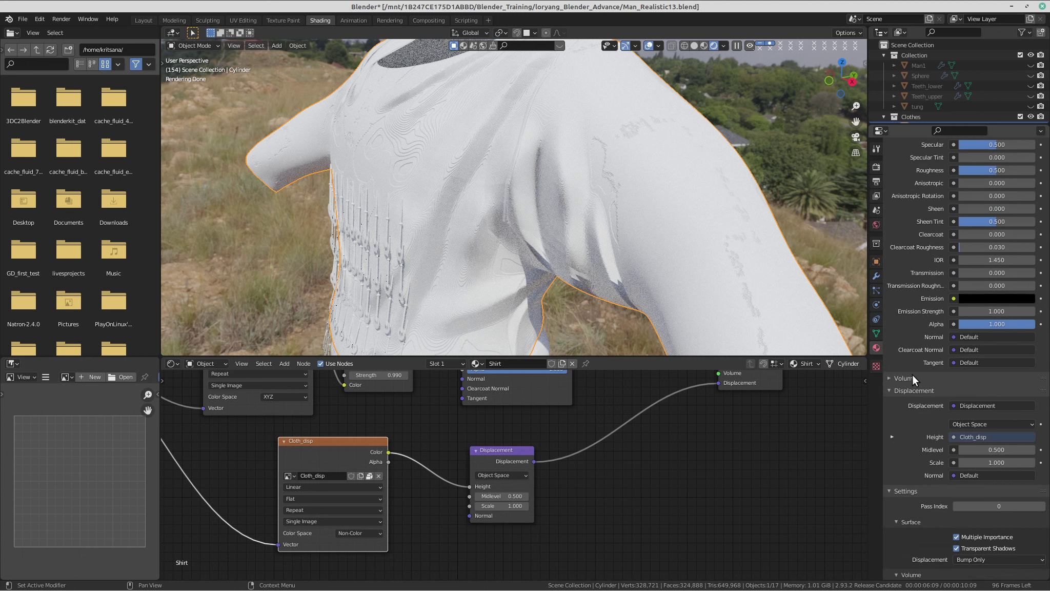
{"action": "scroll", "coordinate": [917, 372], "scroll_direction": "down", "scroll_amount": 11}
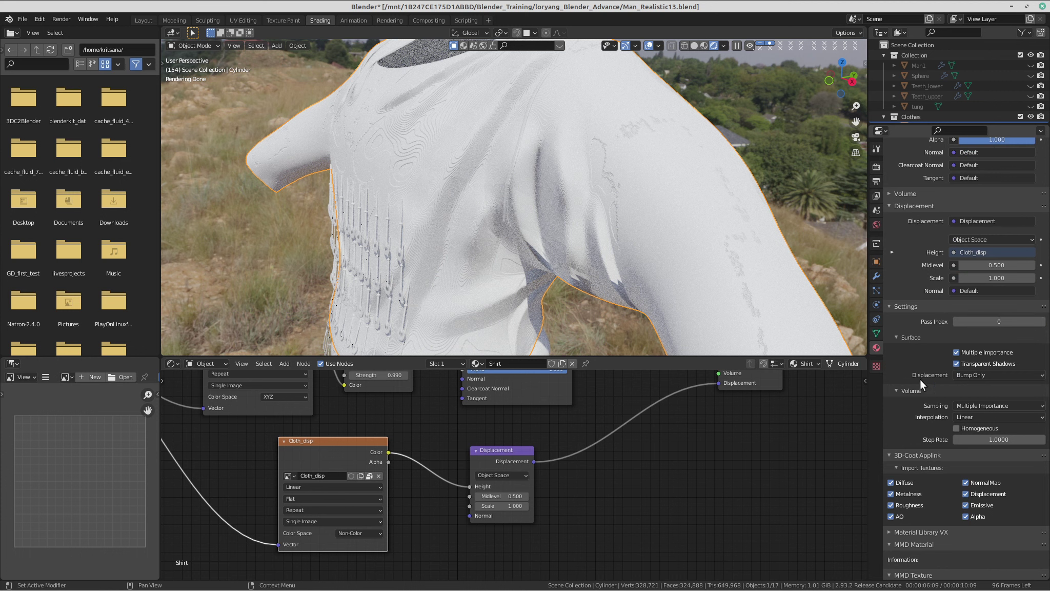
{"action": "left_click", "coordinate": [980, 374]}
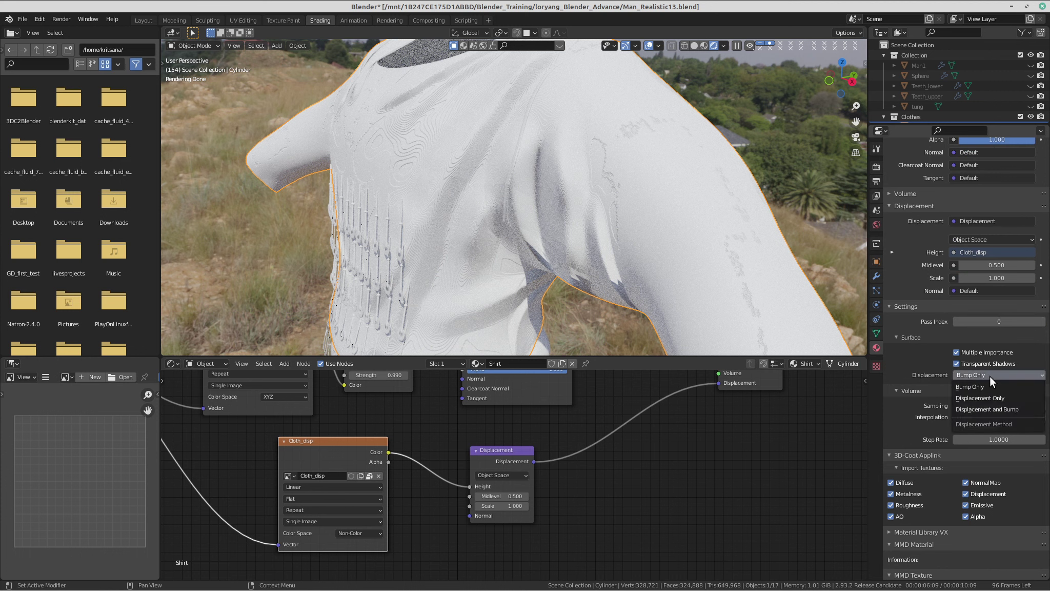
{"action": "left_click", "coordinate": [991, 410]}
Set the Displacement node's scale to 0.110, judging the rendered shirt from the sleeve side.
{"action": "middle_click_drag", "start_coordinate": [680, 280], "coordinate": [625, 277]}
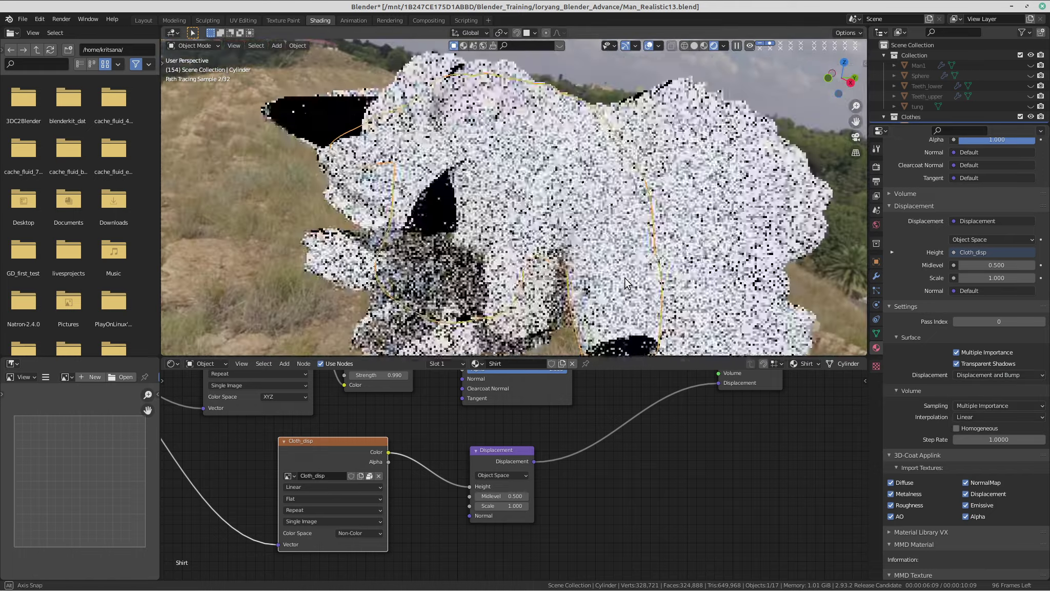
{"action": "scroll", "coordinate": [515, 491], "scroll_direction": "up", "scroll_amount": 3}
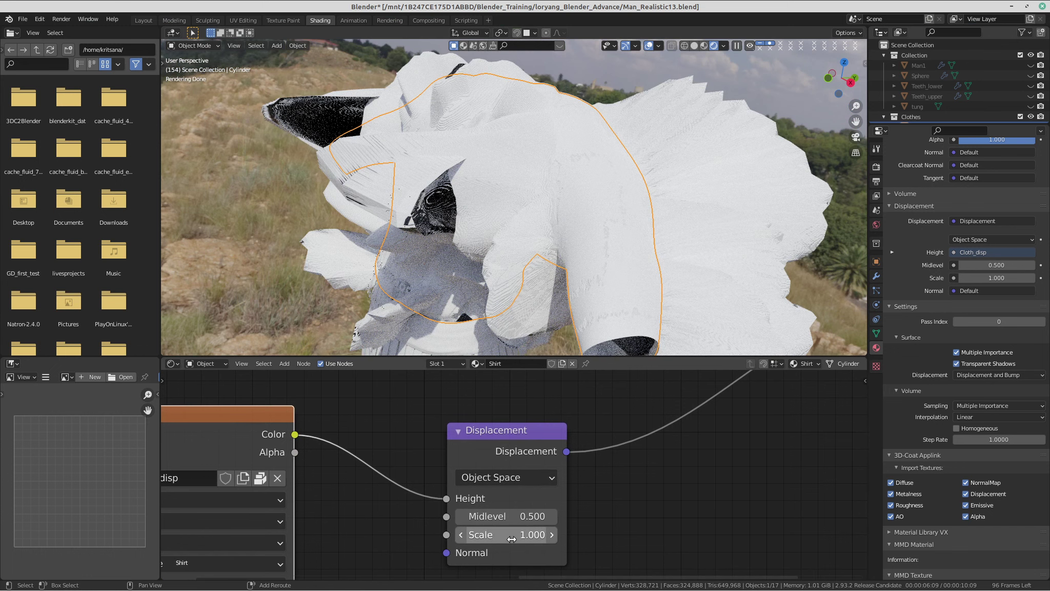
{"action": "left_click_drag", "start_coordinate": [506, 535], "coordinate": [498, 534]}
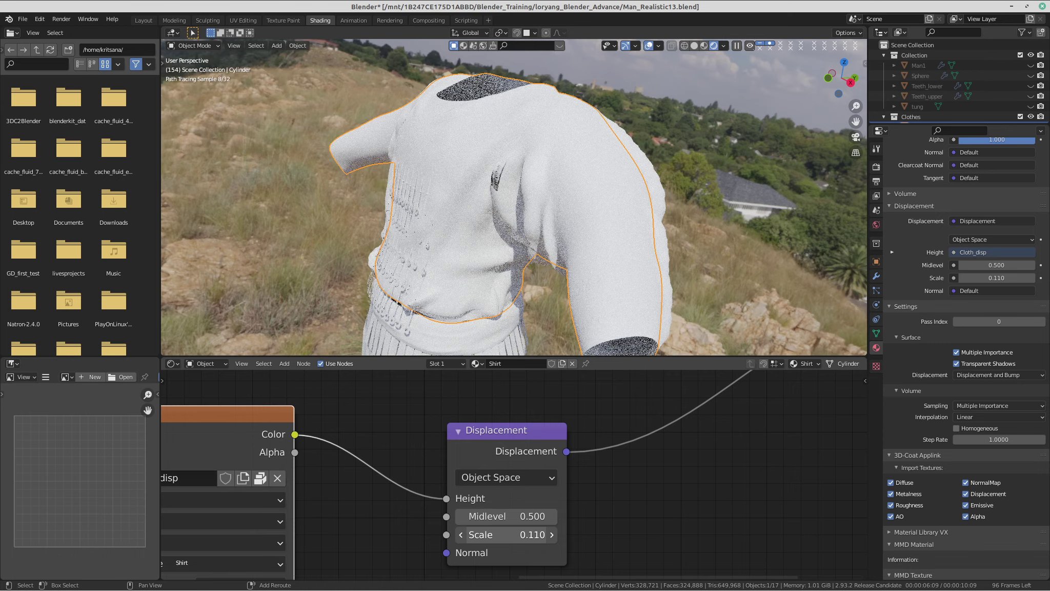
Try Displacement node scales of 0.020 and 0.040, judging the rendered shirt from beneath the sleeve.
{"action": "left_click_drag", "start_coordinate": [507, 534], "coordinate": [500, 535]}
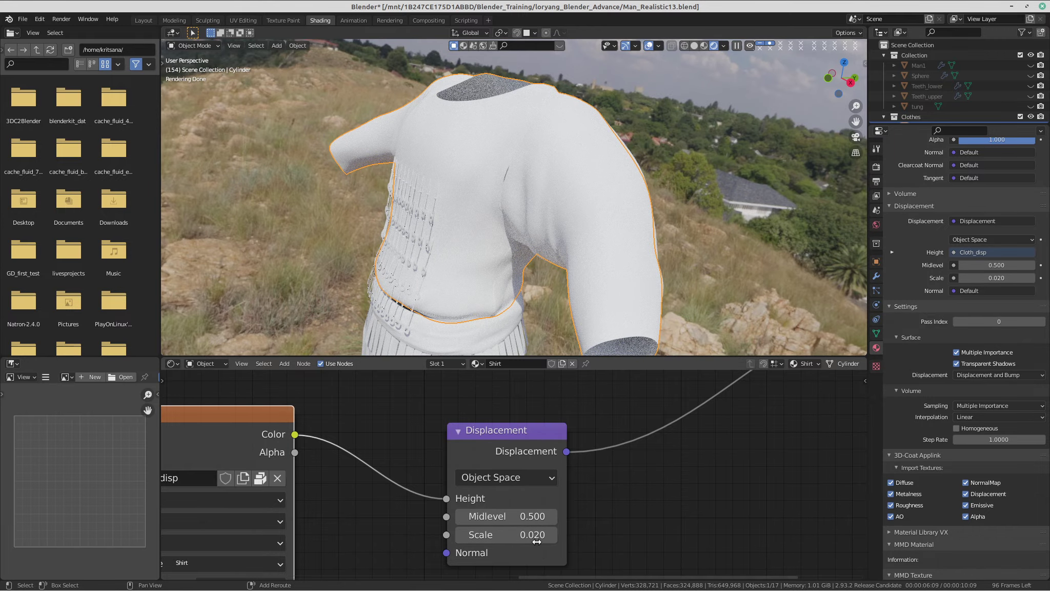
{"action": "mouse_move", "coordinate": [479, 306]}
{"action": "middle_mouse_down"}
{"action": "mouse_move", "coordinate": [663, 175]}
{"action": "mouse_move", "coordinate": [436, 198]}
{"action": "mouse_move", "coordinate": [619, 179]}
{"action": "mouse_move", "coordinate": [593, 159]}
{"action": "mouse_move", "coordinate": [617, 158]}
{"action": "mouse_move", "coordinate": [453, 243]}
{"action": "mouse_move", "coordinate": [452, 179]}
{"action": "mouse_move", "coordinate": [600, 261]}
{"action": "mouse_move", "coordinate": [556, 206]}
{"action": "middle_mouse_up"}
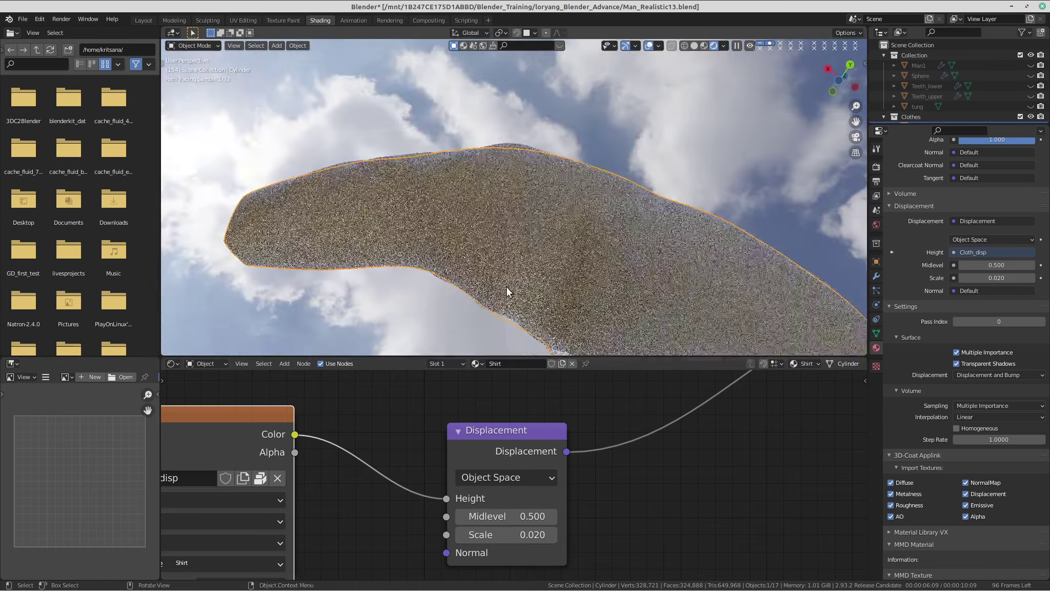
{"action": "left_click", "coordinate": [531, 535]}
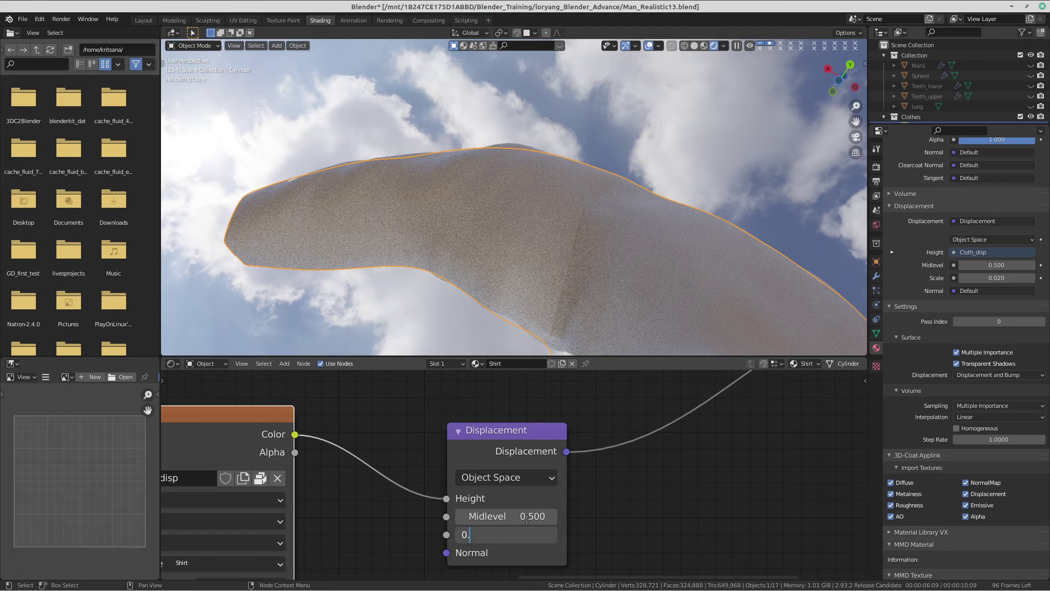
{"action": "type", "text": "0.04"}
{"action": "key", "text": "Return"}
{"action": "middle_click_drag", "start_coordinate": [610, 231], "coordinate": [405, 134]}
{"action": "left_click", "coordinate": [459, 156]}
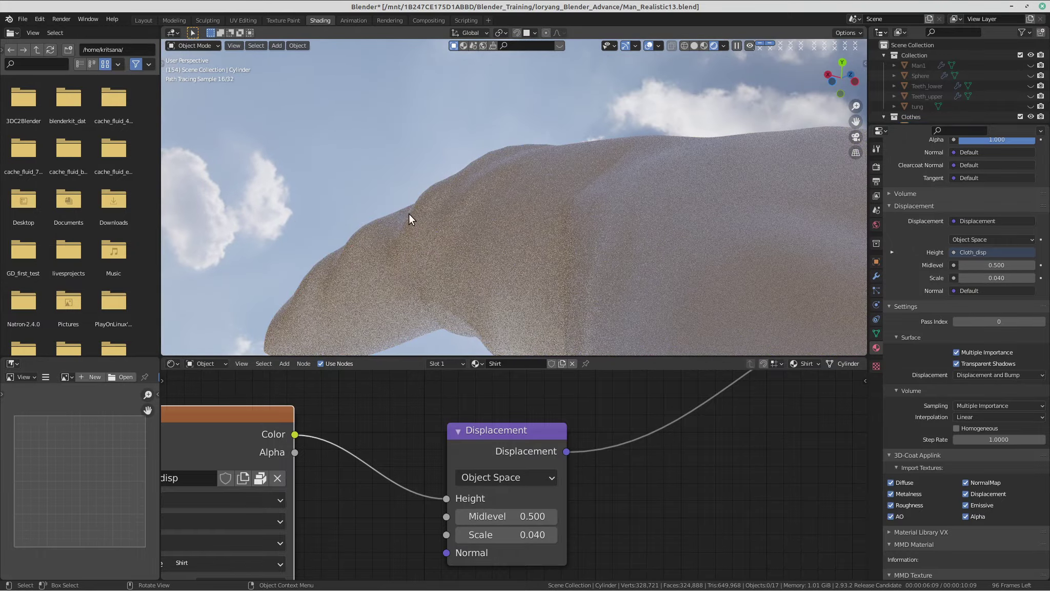
{"action": "middle_click_drag", "start_coordinate": [359, 231], "coordinate": [340, 212]}
{"action": "scroll", "coordinate": [511, 220], "scroll_direction": "up", "scroll_amount": 5}
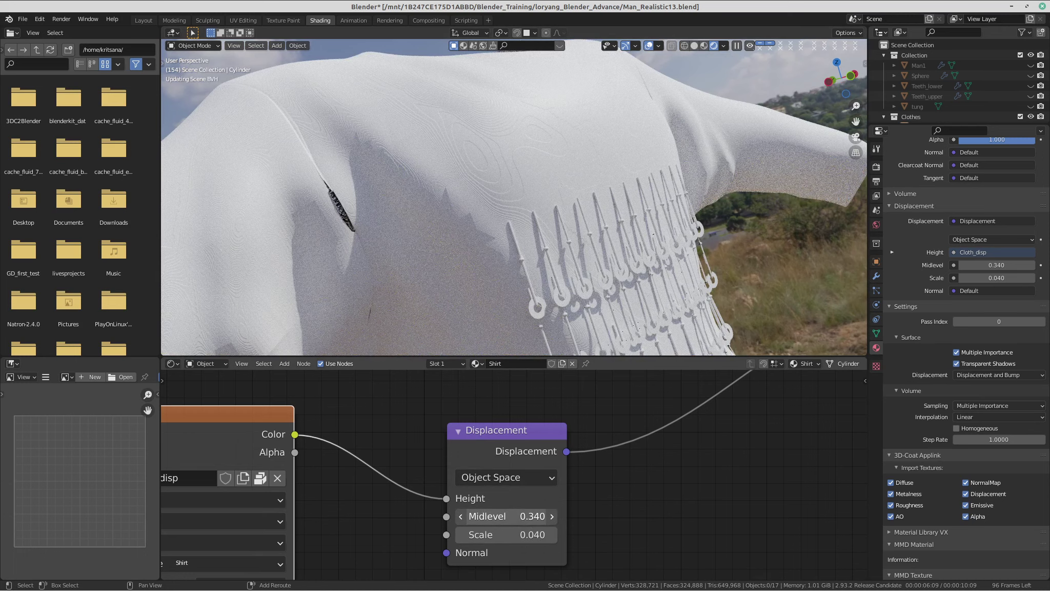
Try a midlevel of 0.300 and a scale of 0.880 on the Displacement node, and undo both changes.
{"action": "left_click_drag", "start_coordinate": [515, 516], "coordinate": [513, 516]}
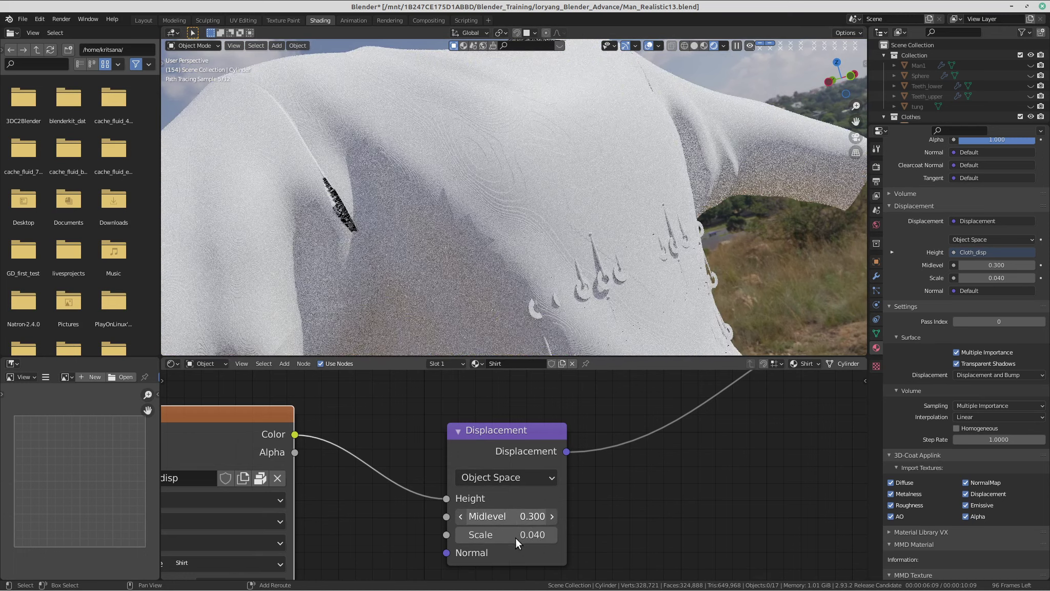
{"action": "key", "text": "ctrl+z"}
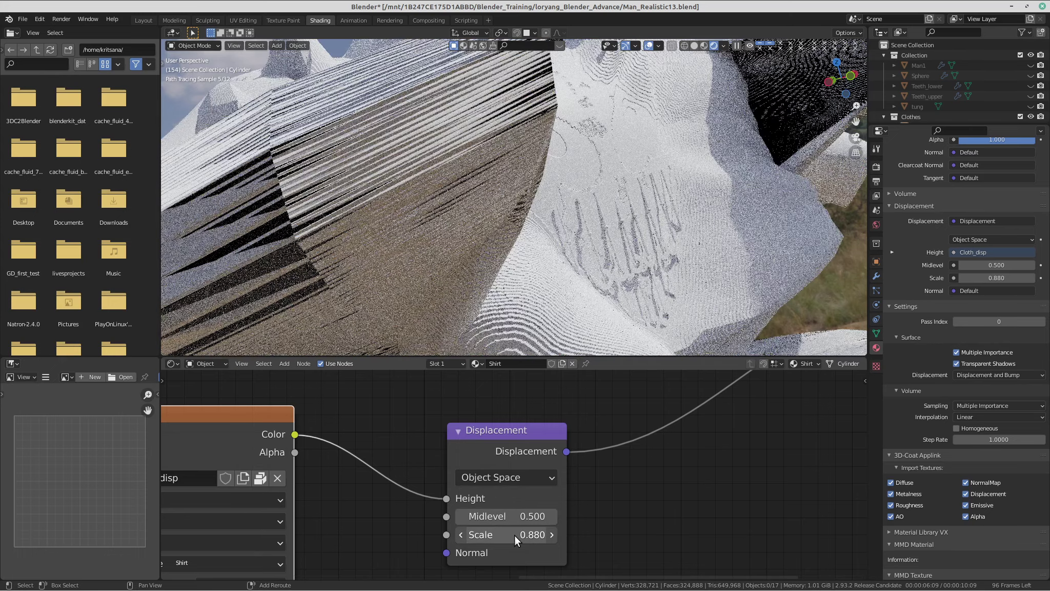
{"action": "key", "text": "ctrl+z"}
{"action": "scroll", "coordinate": [481, 288], "scroll_direction": "down", "scroll_amount": 6}
{"action": "middle_click_drag", "start_coordinate": [504, 206], "coordinate": [463, 209]}
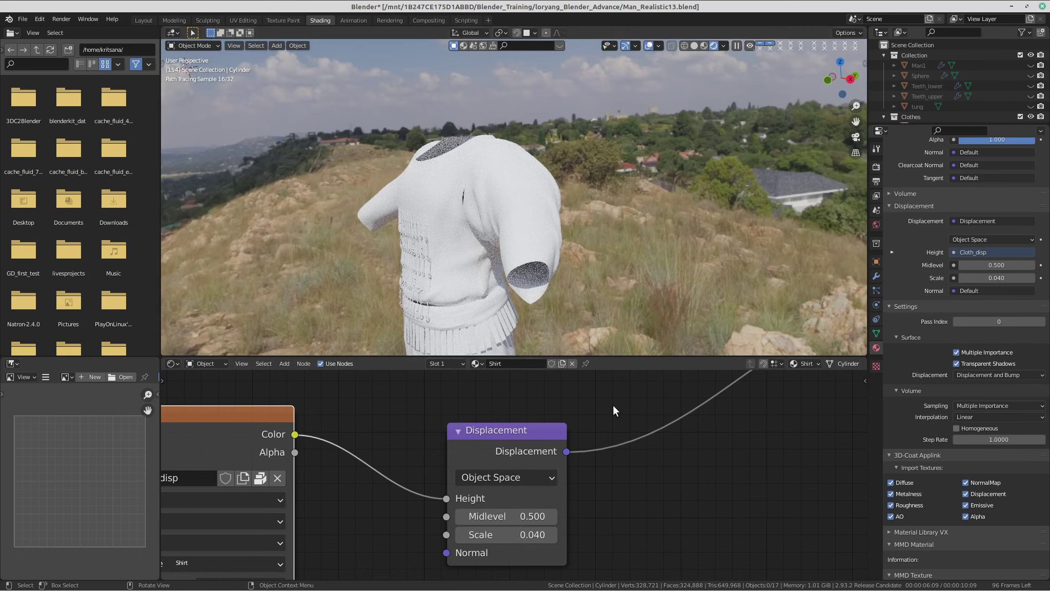
Compare the shirt in solid shading against the rendered view from the sleeve side.
{"action": "scroll", "coordinate": [614, 465], "scroll_direction": "down", "scroll_amount": 5}
{"action": "middle_click_drag", "start_coordinate": [536, 470], "coordinate": [532, 476]}
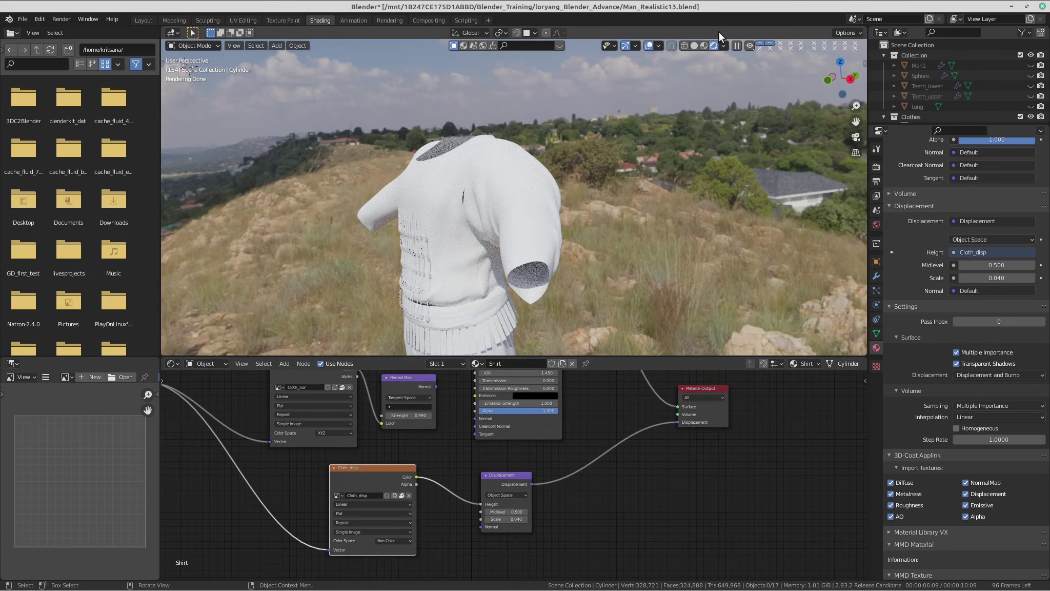
{"action": "left_click", "coordinate": [696, 44]}
{"action": "scroll", "coordinate": [443, 194], "scroll_direction": "down", "scroll_amount": 2}
{"action": "scroll", "coordinate": [575, 206], "scroll_direction": "up", "scroll_amount": 3}
{"action": "mouse_move", "coordinate": [443, 194]}
{"action": "middle_mouse_down"}
{"action": "mouse_move", "coordinate": [575, 207]}
{"action": "mouse_move", "coordinate": [468, 231]}
{"action": "mouse_move", "coordinate": [518, 166]}
{"action": "mouse_move", "coordinate": [472, 170]}
{"action": "middle_mouse_up"}
{"action": "scroll", "coordinate": [468, 231], "scroll_direction": "up", "scroll_amount": 2}
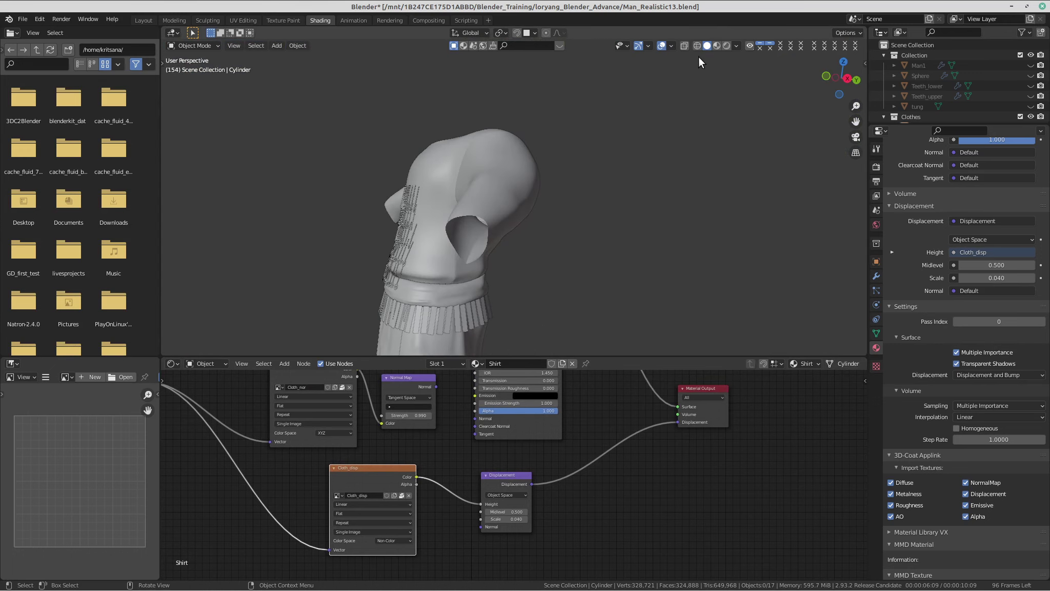
{"action": "left_click", "coordinate": [725, 46]}
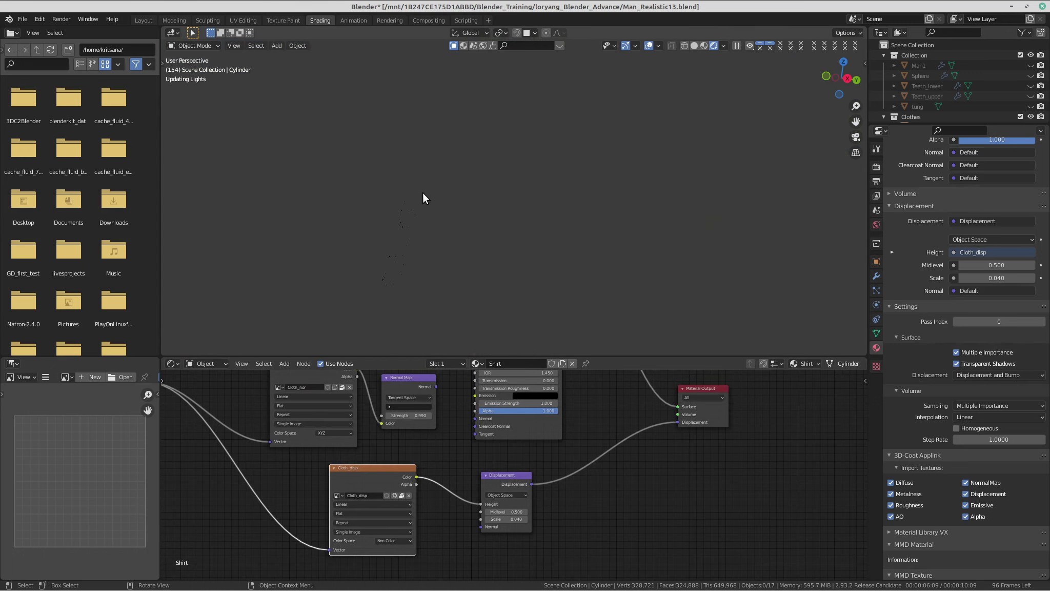
Link the Cloth_nor Normal Map node's Normal output to the Principled BSDF's Normal input and check the shirt's front.
{"action": "scroll", "coordinate": [489, 435], "scroll_direction": "up", "scroll_amount": 3}
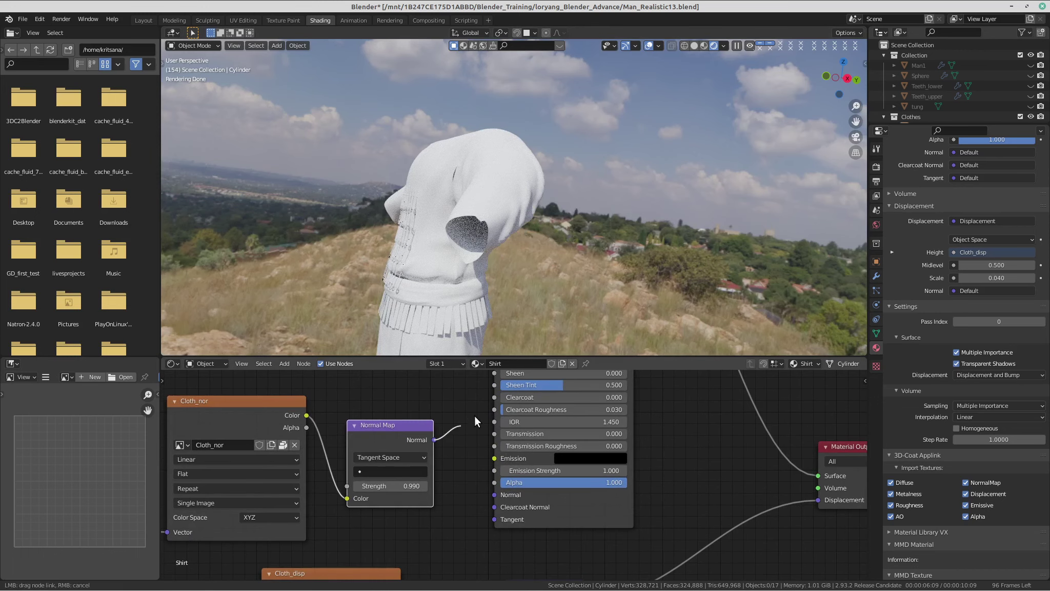
{"action": "left_click_drag", "start_coordinate": [492, 491], "coordinate": [493, 494]}
{"action": "middle_click_drag", "start_coordinate": [507, 233], "coordinate": [533, 247]}
{"action": "scroll", "coordinate": [533, 248], "scroll_direction": "up", "scroll_amount": 3}
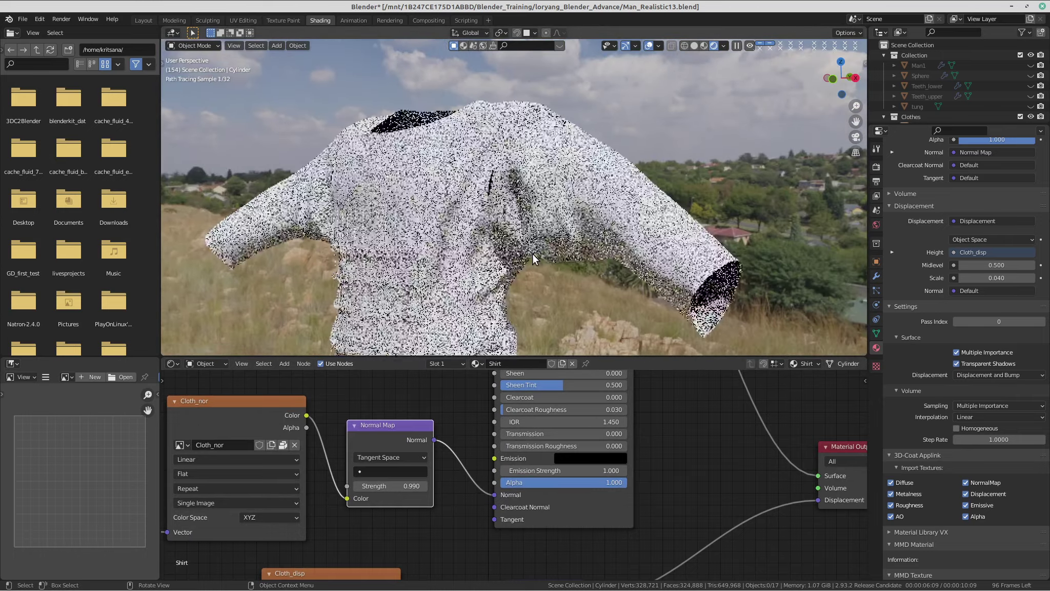
{"action": "middle_click_drag", "start_coordinate": [477, 275], "coordinate": [397, 157]}
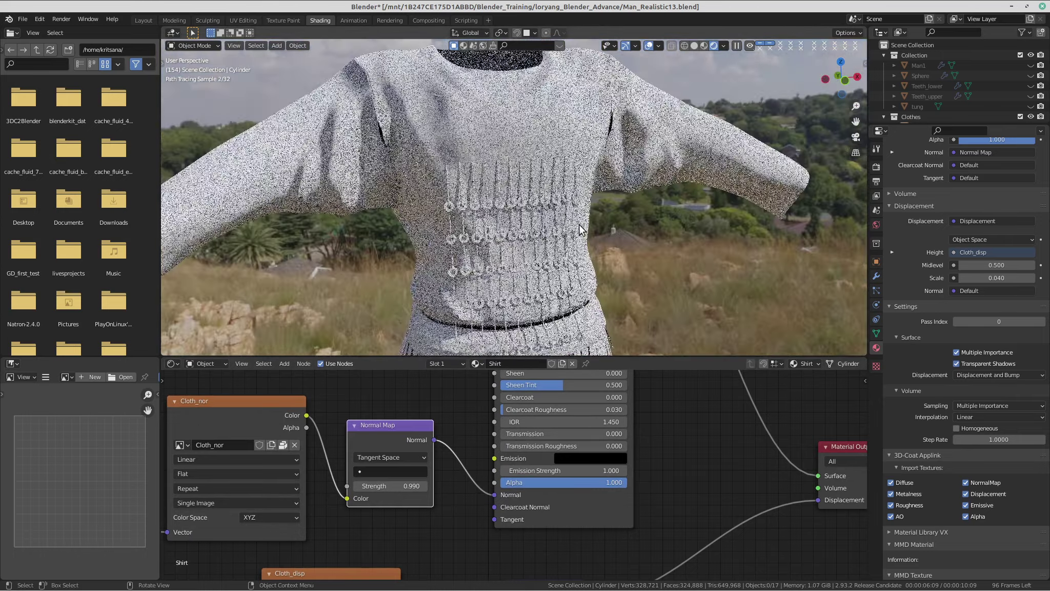
{"action": "middle_click_drag", "start_coordinate": [618, 162], "coordinate": [643, 200], "text": "shift"}
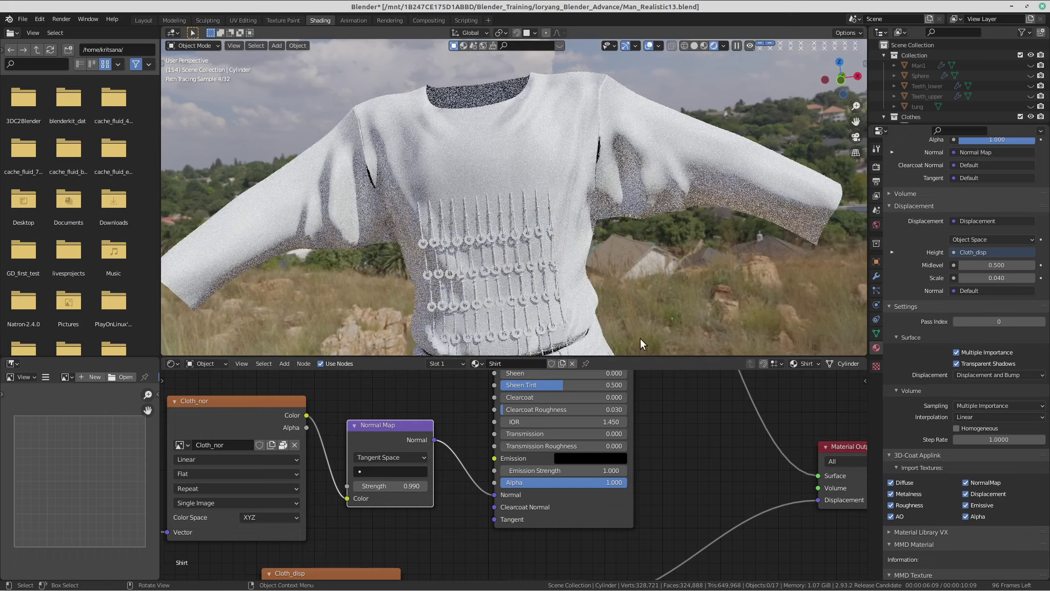
Set the Displacement node's scale to 0.010 and check the sleeve folds from below.
{"action": "scroll", "coordinate": [638, 446], "scroll_direction": "down", "scroll_amount": 3}
{"action": "middle_click_drag", "start_coordinate": [641, 482], "coordinate": [629, 366]}
{"action": "scroll", "coordinate": [574, 513], "scroll_direction": "up", "scroll_amount": 9}
{"action": "left_click", "coordinate": [613, 494]}
{"action": "left_click", "coordinate": [617, 515]}
{"action": "left_click", "coordinate": [617, 515]}
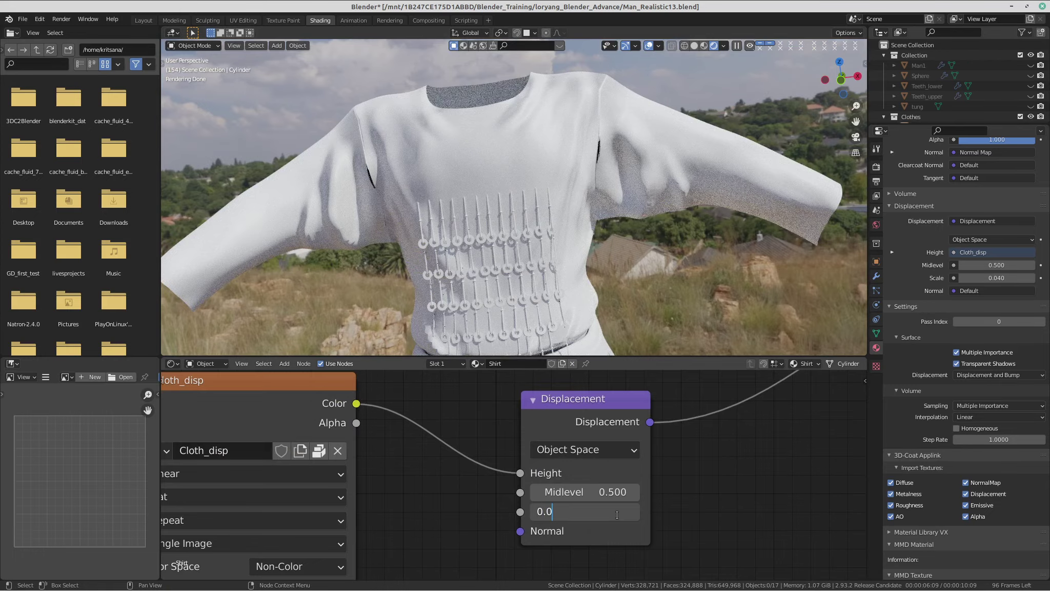
{"action": "type", "text": "1"}
{"action": "key", "text": "Return"}
{"action": "middle_click_drag", "start_coordinate": [483, 158], "coordinate": [292, 163]}
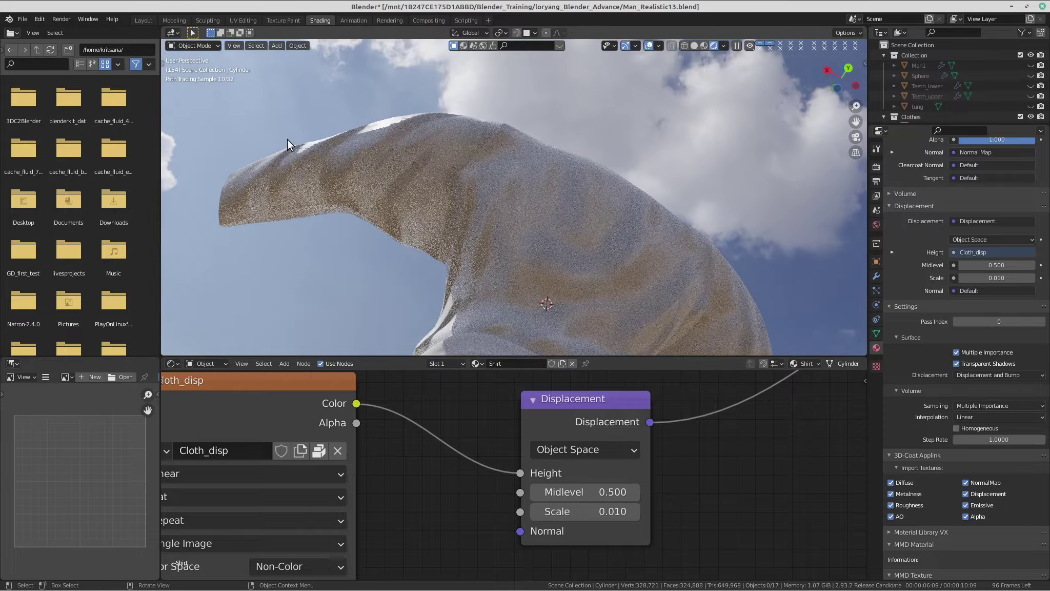
Set the Displacement node's scale to 0.015 and check the shirt from below and the front.
{"action": "left_click", "coordinate": [600, 511]}
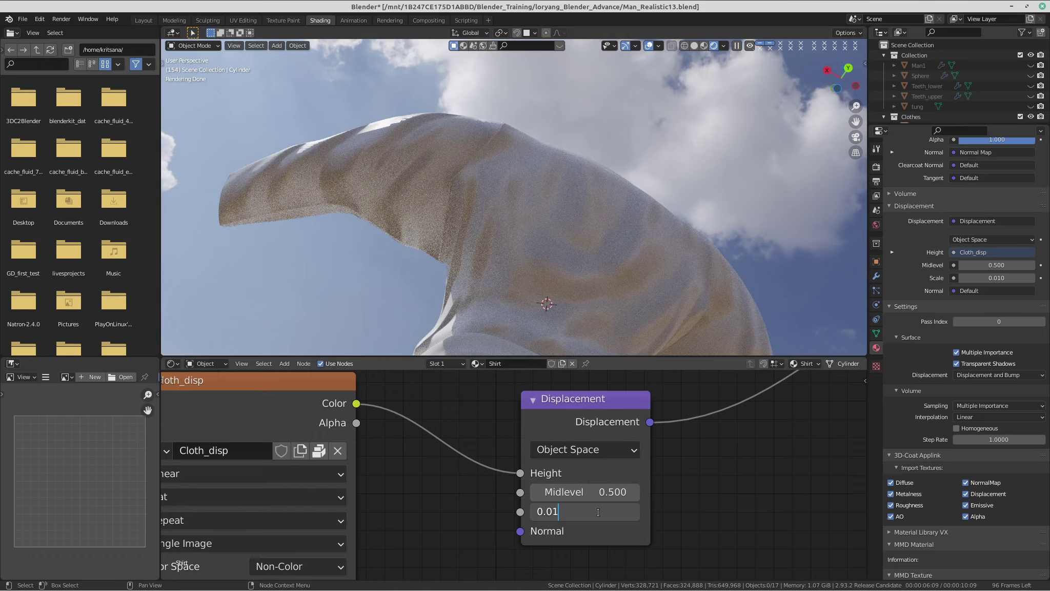
{"action": "type", "text": "5"}
{"action": "key", "text": "Return"}
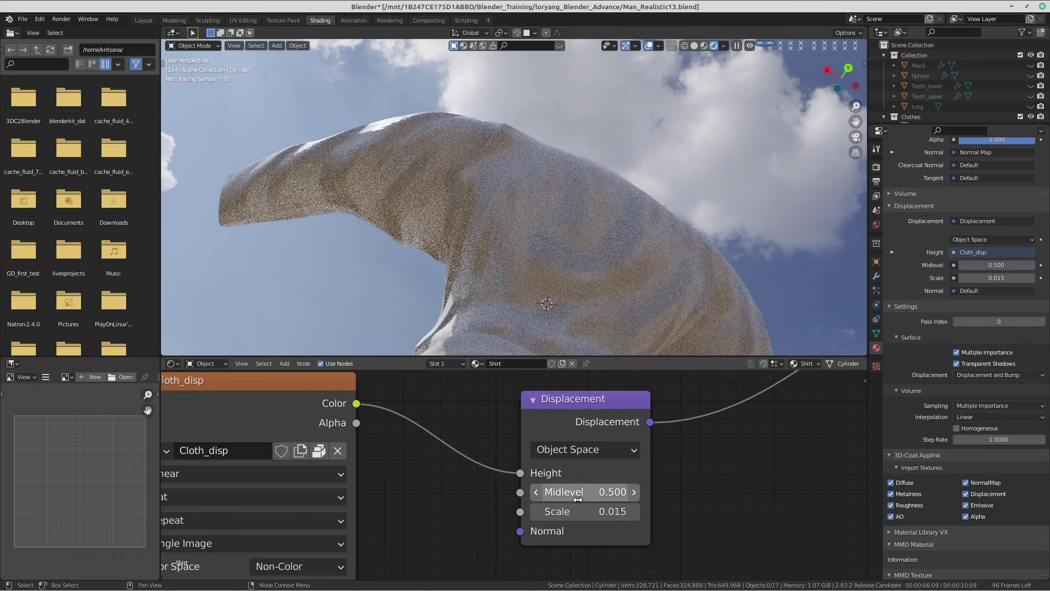
{"action": "middle_click_drag", "start_coordinate": [512, 228], "coordinate": [566, 198]}
{"action": "mouse_move", "coordinate": [442, 202]}
{"action": "middle_mouse_down"}
{"action": "mouse_move", "coordinate": [575, 185]}
{"action": "mouse_move", "coordinate": [554, 215]}
{"action": "mouse_move", "coordinate": [542, 204]}
{"action": "middle_mouse_up"}
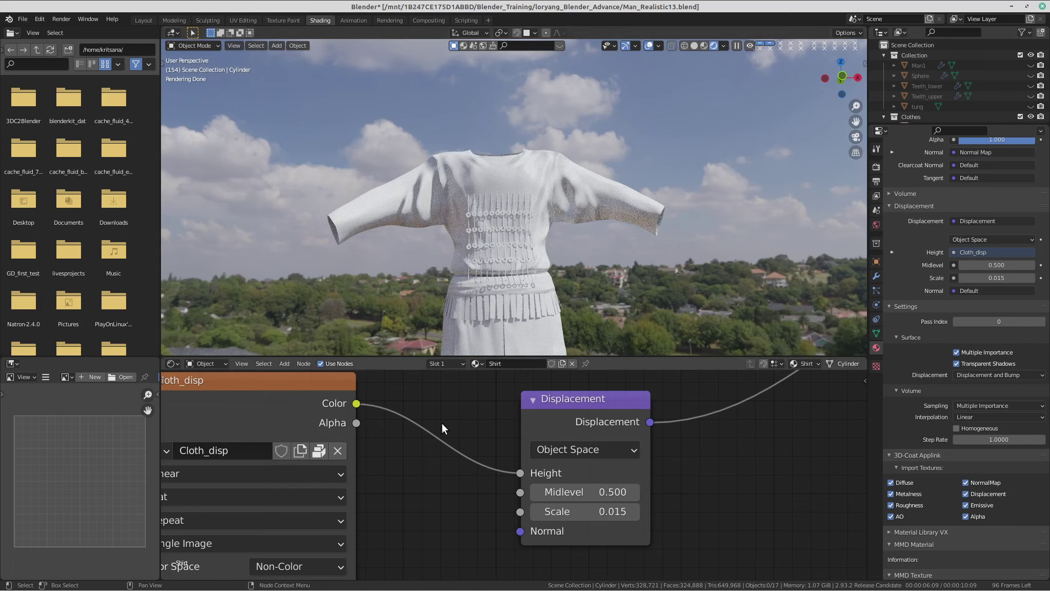
Review the whole Shirt node tree and examine the rendered folds on the shirt's chest, shoulders and sleeves.
{"action": "scroll", "coordinate": [436, 444], "scroll_direction": "down", "scroll_amount": 15}
{"action": "middle_click_drag", "start_coordinate": [536, 371], "coordinate": [574, 457]}
{"action": "scroll", "coordinate": [569, 448], "scroll_direction": "down", "scroll_amount": 1}
{"action": "middle_click_drag", "start_coordinate": [533, 218], "coordinate": [514, 215]}
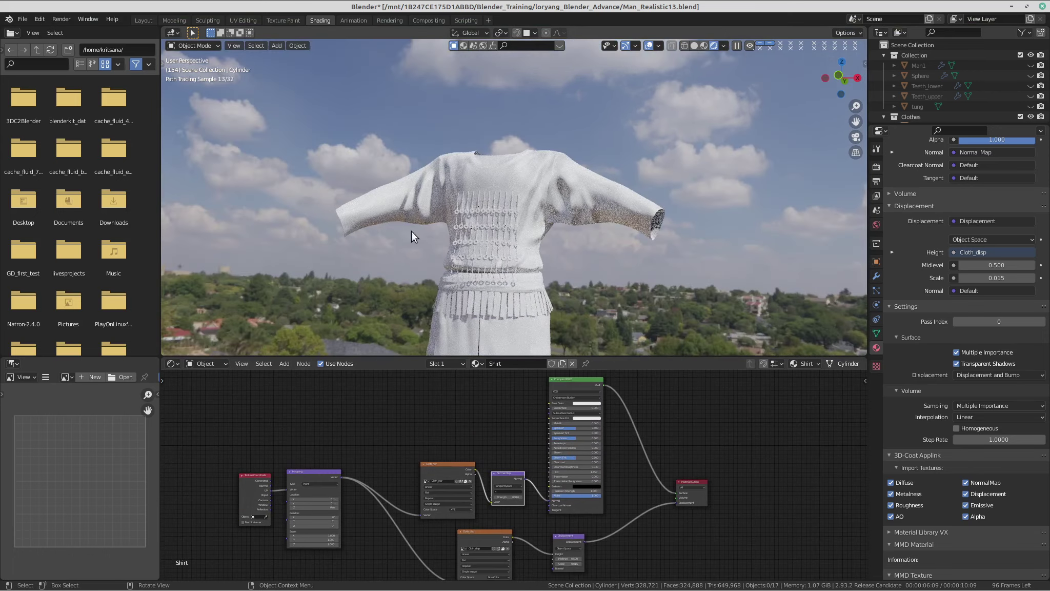
{"action": "scroll", "coordinate": [485, 506], "scroll_direction": "up", "scroll_amount": 1}
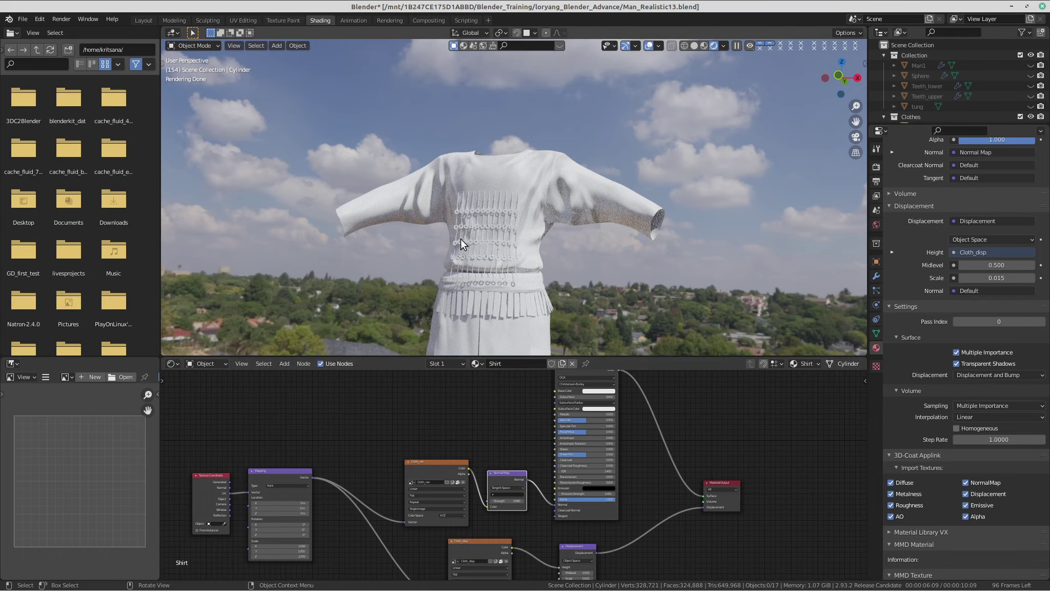
{"action": "scroll", "coordinate": [465, 256], "scroll_direction": "up", "scroll_amount": 1}
{"action": "scroll", "coordinate": [465, 135], "scroll_direction": "up", "scroll_amount": 3}
{"action": "middle_click_drag", "start_coordinate": [507, 145], "coordinate": [485, 157]}
{"action": "scroll", "coordinate": [487, 157], "scroll_direction": "down", "scroll_amount": 1}
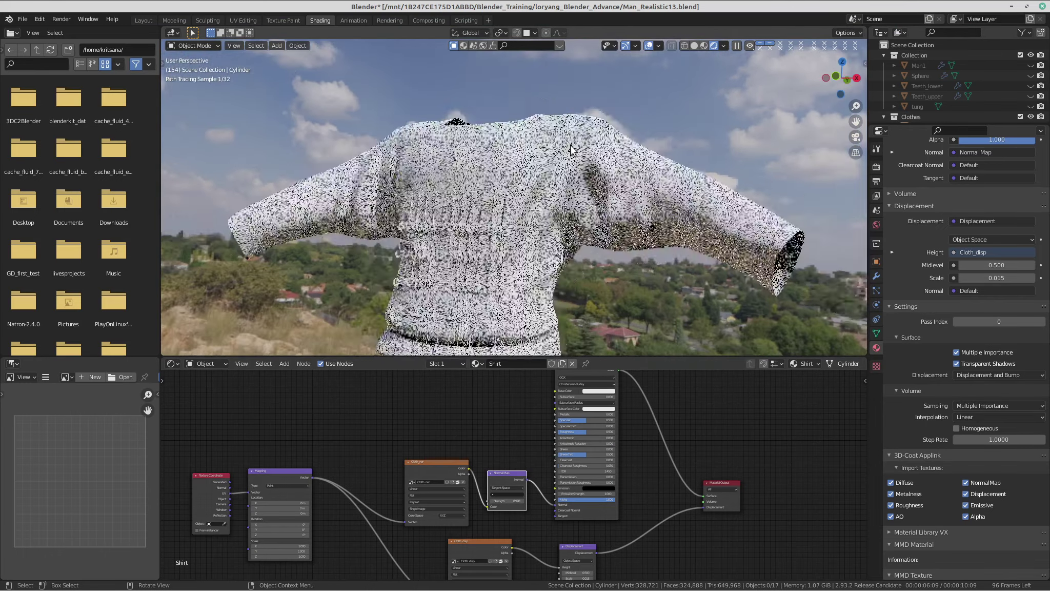
{"action": "middle_click_drag", "start_coordinate": [553, 157], "coordinate": [552, 179]}
{"action": "mouse_move", "coordinate": [709, 235]}
{"action": "middle_mouse_down"}
{"action": "mouse_move", "coordinate": [508, 252]}
{"action": "mouse_move", "coordinate": [458, 194]}
{"action": "mouse_move", "coordinate": [411, 207]}
{"action": "mouse_move", "coordinate": [421, 204]}
{"action": "middle_mouse_up"}
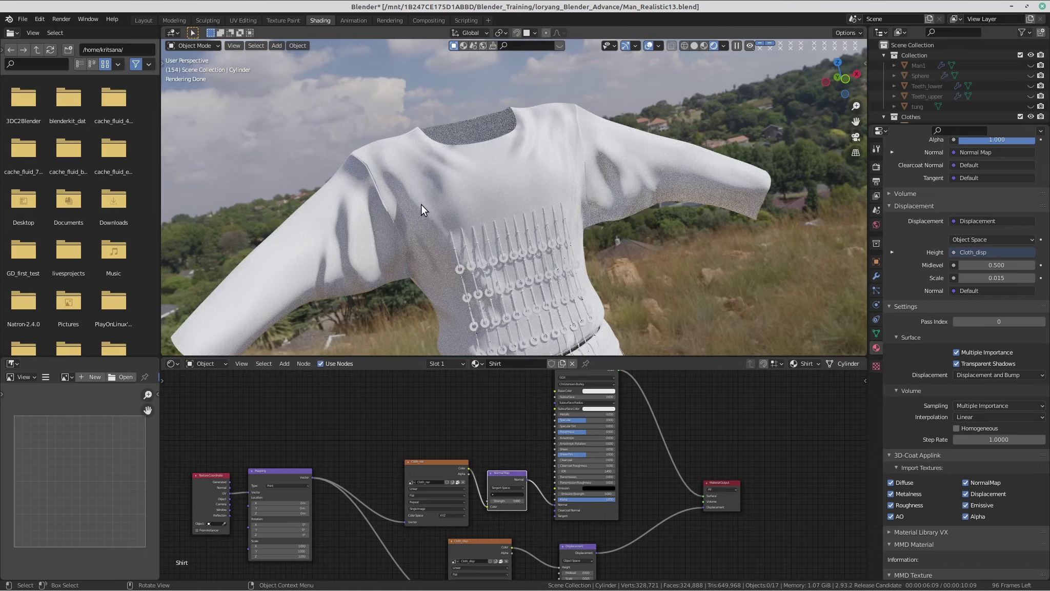
{"action": "mouse_move", "coordinate": [421, 204]}
{"action": "middle_mouse_down"}
{"action": "mouse_move", "coordinate": [551, 184]}
{"action": "mouse_move", "coordinate": [503, 183]}
{"action": "mouse_move", "coordinate": [477, 226]}
{"action": "mouse_move", "coordinate": [456, 185]}
{"action": "mouse_move", "coordinate": [509, 237]}
{"action": "mouse_move", "coordinate": [450, 222]}
{"action": "mouse_move", "coordinate": [586, 283]}
{"action": "mouse_move", "coordinate": [559, 204]}
{"action": "middle_mouse_up"}
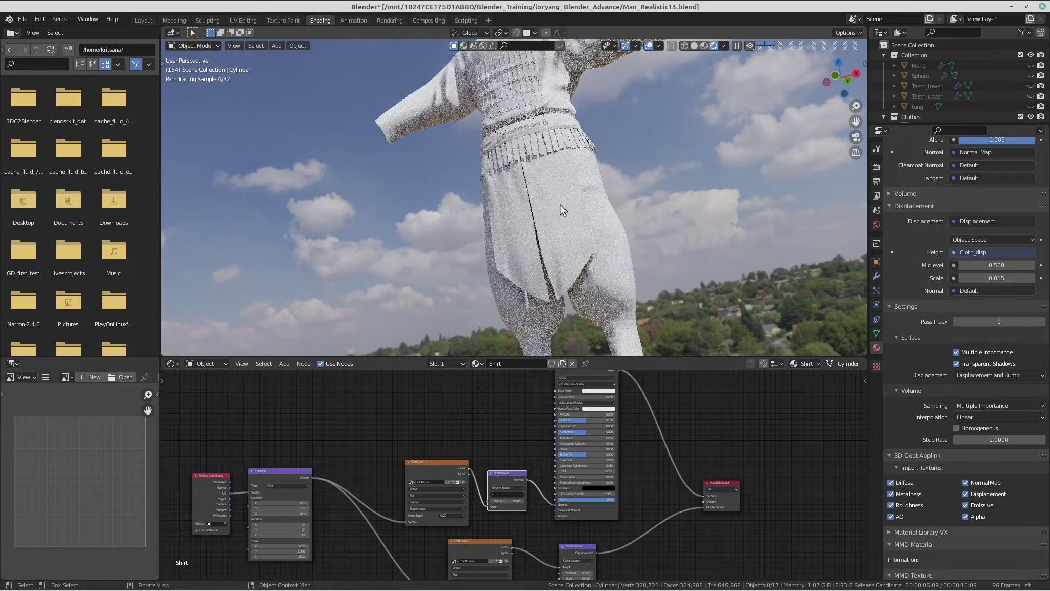
Select the hanging cloth panels at the front of the waist and view them together with the shirt.
{"action": "left_click", "coordinate": [560, 204]}
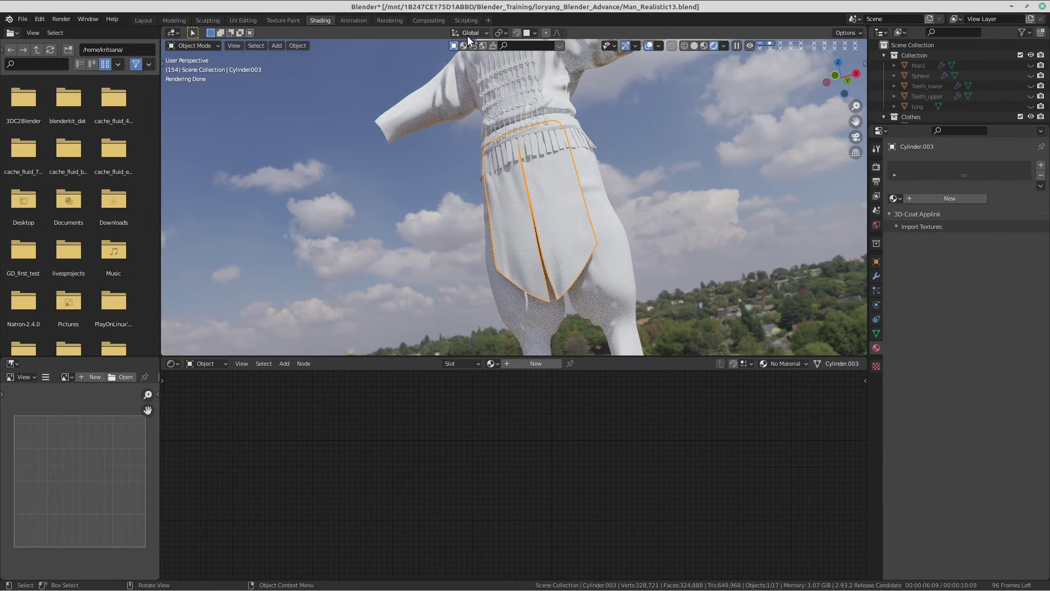
{"action": "middle_click_drag", "start_coordinate": [466, 35], "coordinate": [564, 243]}
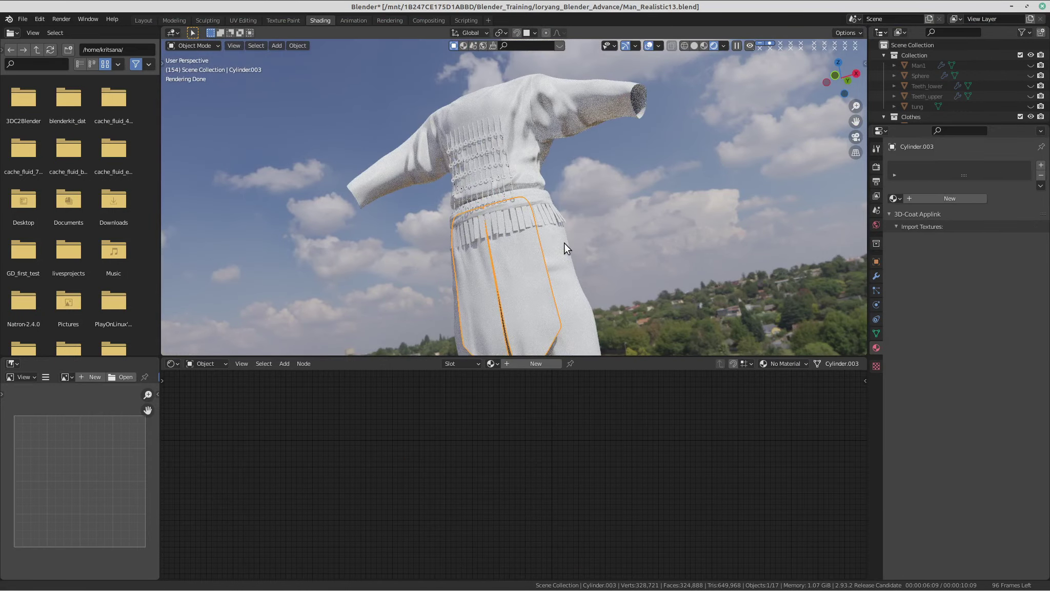
{"action": "mouse_move", "coordinate": [577, 4]}
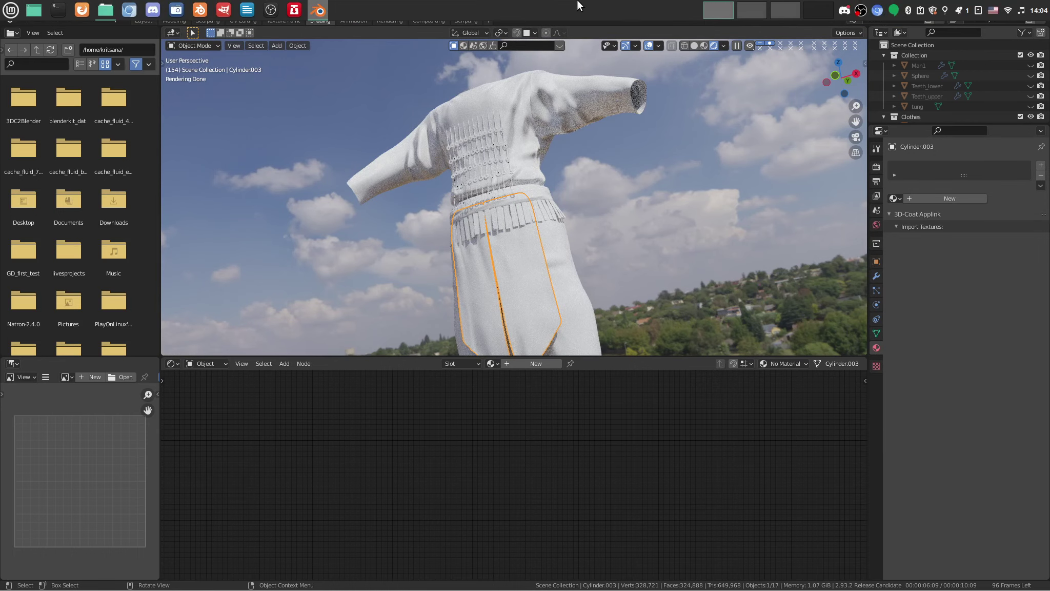
{"action": "mouse_move", "coordinate": [542, 122]}
{"action": "middle_mouse_down"}
{"action": "mouse_move", "coordinate": [610, 168]}
{"action": "mouse_move", "coordinate": [565, 208]}
{"action": "mouse_move", "coordinate": [574, 197]}
{"action": "middle_mouse_up"}
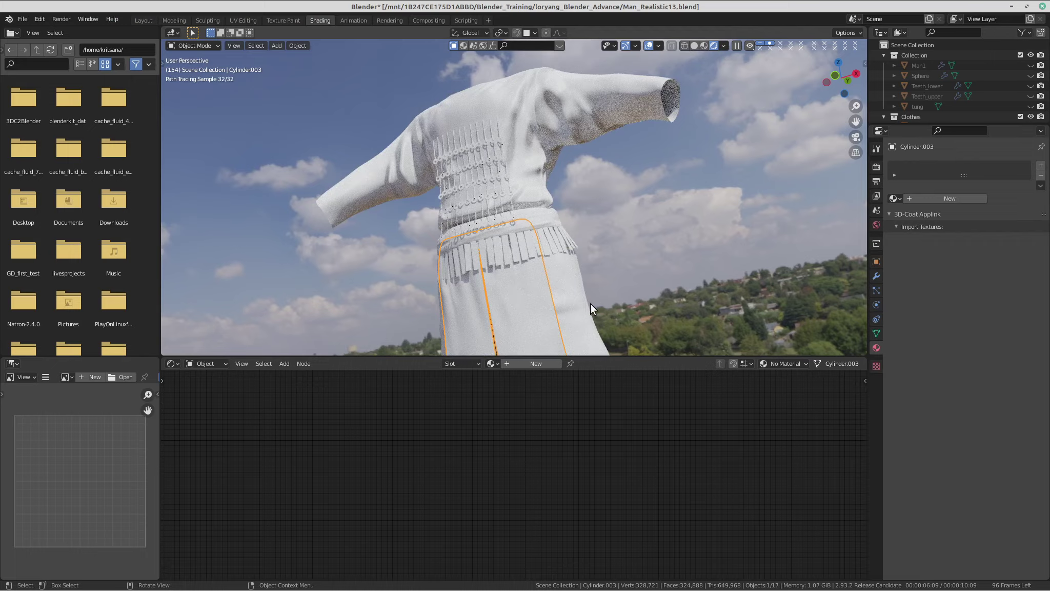
Select the shirt and examine its rendered folds and chest ornaments close up around the waist, chest and shoulder.
{"action": "left_click", "coordinate": [577, 124]}
{"action": "middle_click_drag", "start_coordinate": [671, 146], "coordinate": [604, 257]}
{"action": "scroll", "coordinate": [677, 213], "scroll_direction": "up", "scroll_amount": 5}
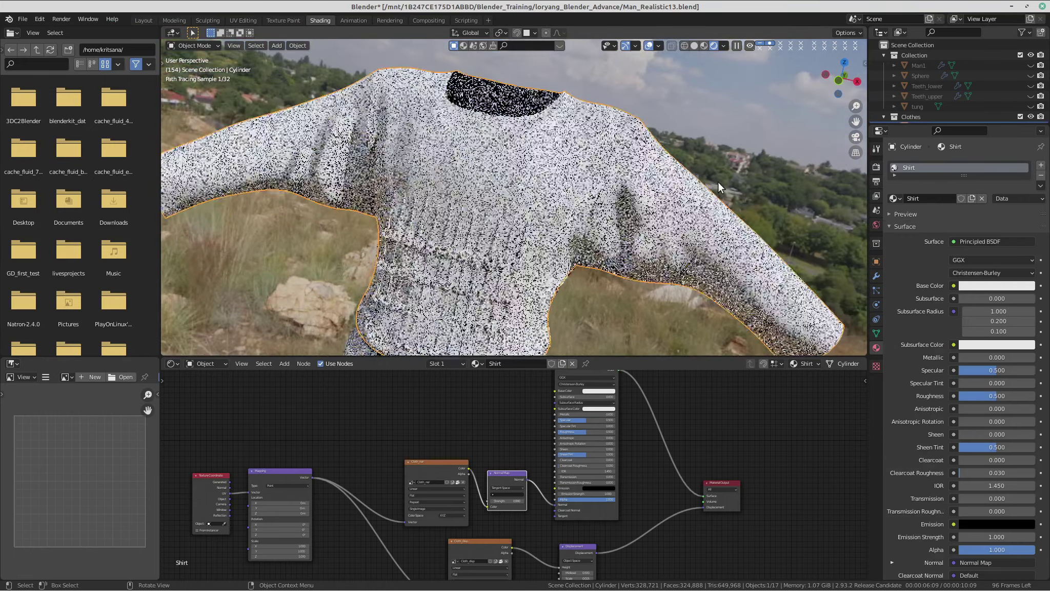
{"action": "middle_click_drag", "start_coordinate": [540, 253], "coordinate": [557, 179], "text": "shift"}
{"action": "scroll", "coordinate": [556, 308], "scroll_direction": "down", "scroll_amount": 1}
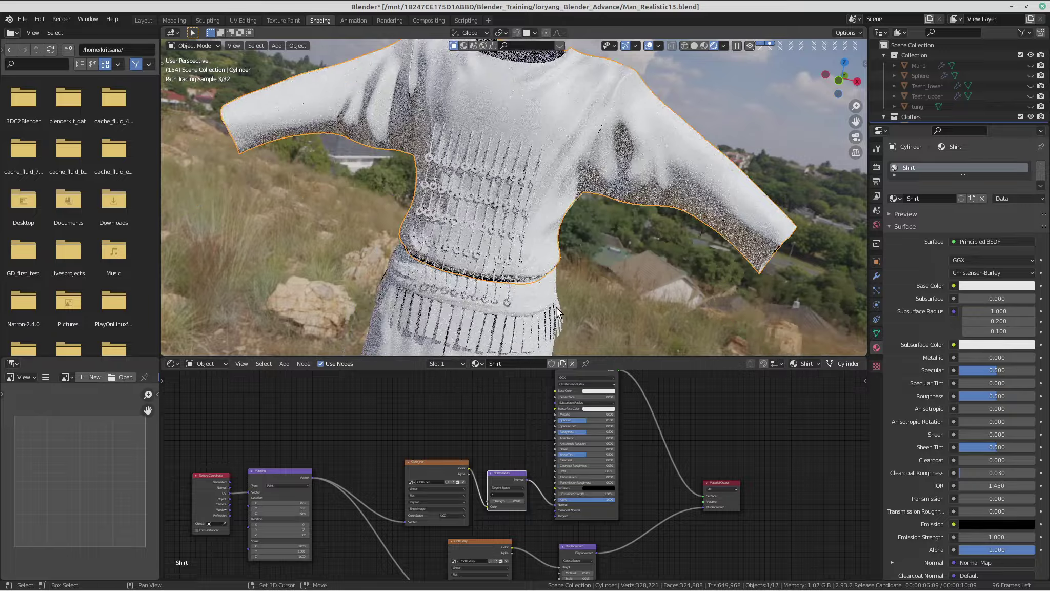
{"action": "scroll", "coordinate": [556, 309], "scroll_direction": "up", "scroll_amount": 2}
{"action": "middle_click_drag", "start_coordinate": [556, 309], "coordinate": [538, 263]}
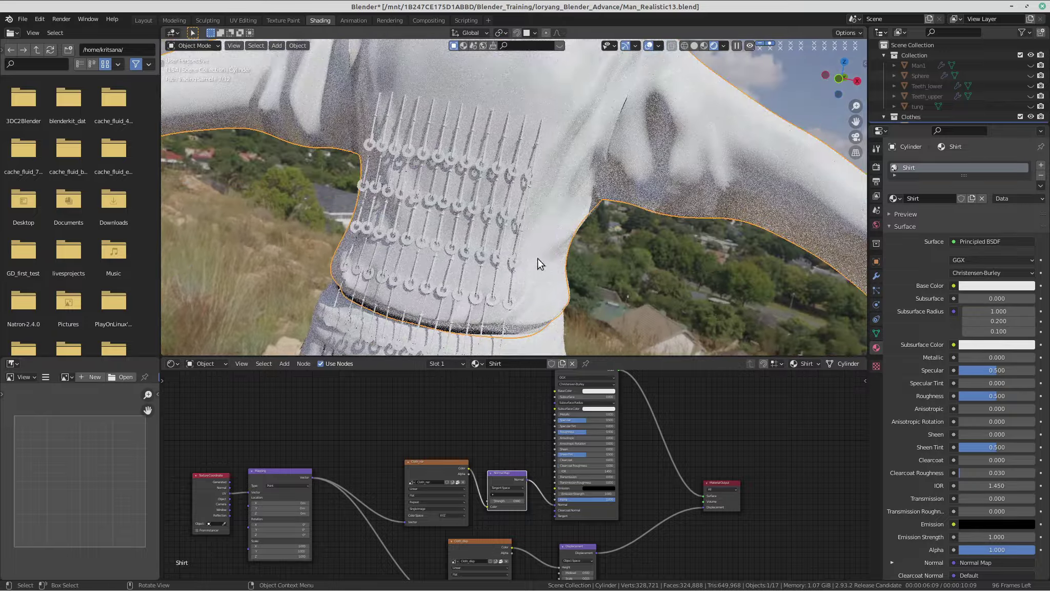
{"action": "scroll", "coordinate": [557, 197], "scroll_direction": "down", "scroll_amount": 2}
{"action": "scroll", "coordinate": [556, 196], "scroll_direction": "up", "scroll_amount": 3}
{"action": "middle_click_drag", "start_coordinate": [569, 123], "coordinate": [528, 212], "text": "shift"}
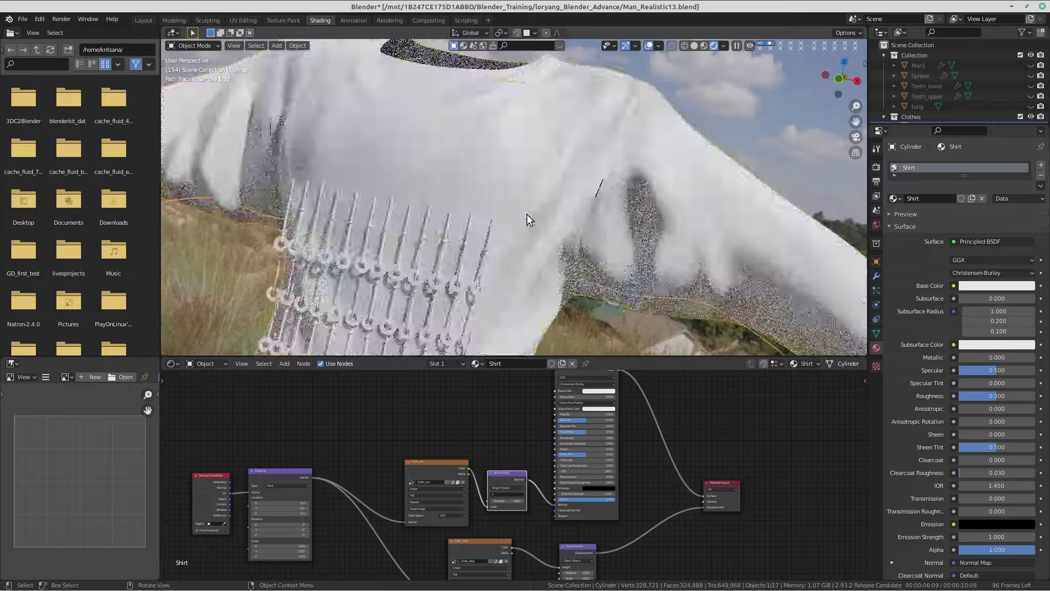
{"action": "scroll", "coordinate": [528, 212], "scroll_direction": "down", "scroll_amount": 3}
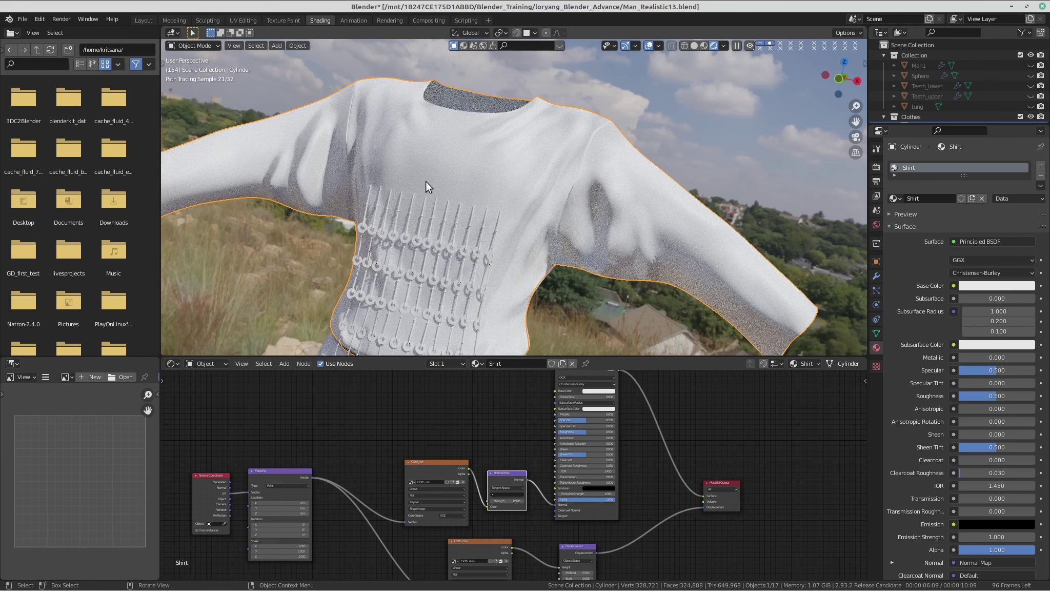
Select the rows of ring ornaments on the shirt's chest and bring them into view.
{"action": "left_click", "coordinate": [448, 248]}
{"action": "middle_click_drag", "start_coordinate": [446, 264], "coordinate": [452, 186]}
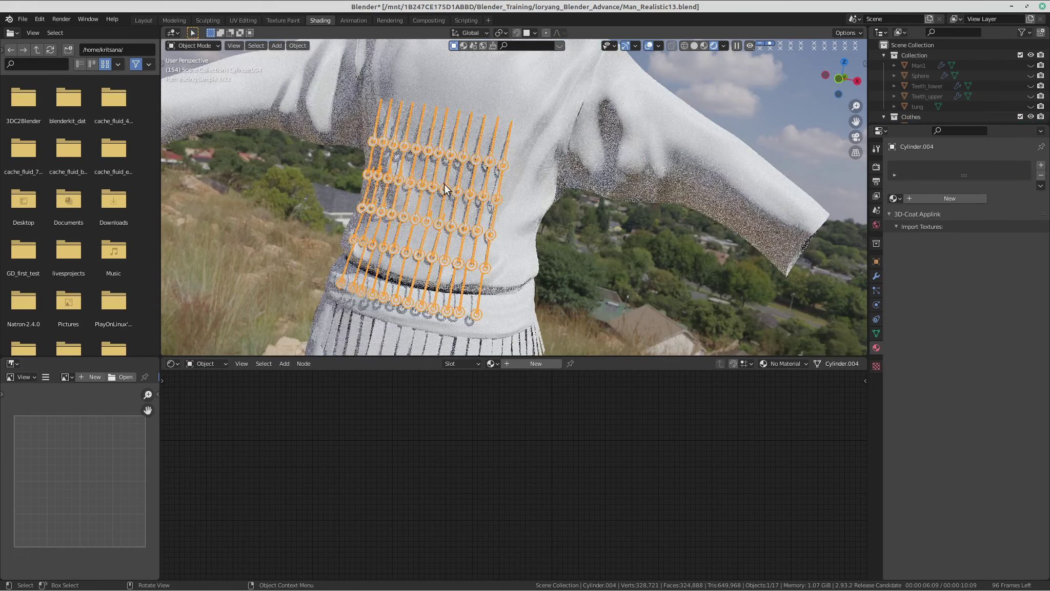
Hide the ring ornaments, select the shirt, and set the viewport shading to Solid.
{"action": "key", "text": "h"}
{"action": "left_click", "coordinate": [491, 141]}
{"action": "middle_click_drag", "start_coordinate": [521, 89], "coordinate": [507, 163], "text": "shift"}
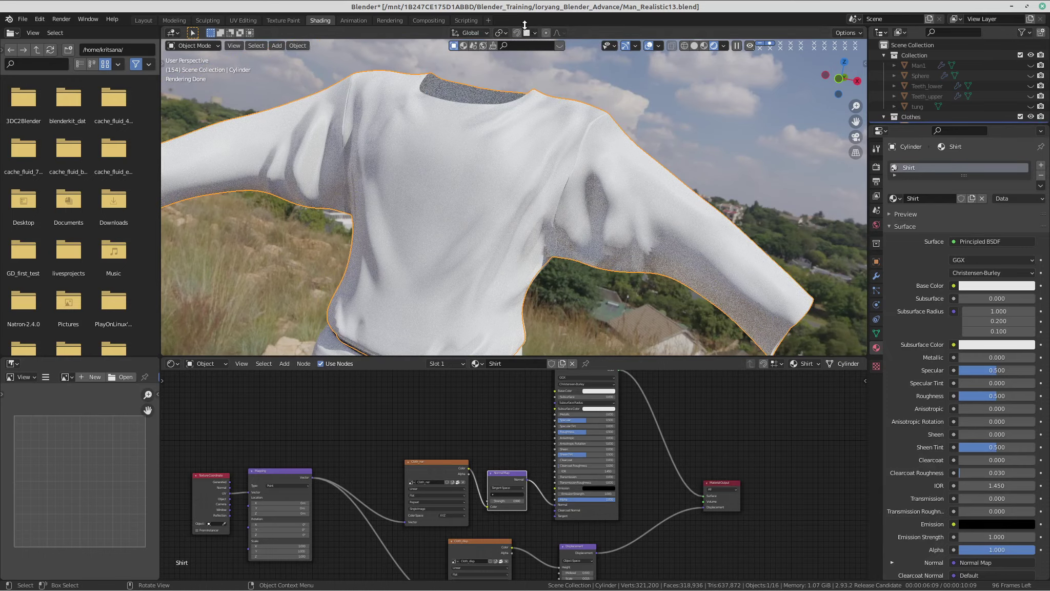
{"action": "left_click", "coordinate": [694, 45]}
{"action": "scroll", "coordinate": [686, 58], "scroll_direction": "down", "scroll_amount": 4}
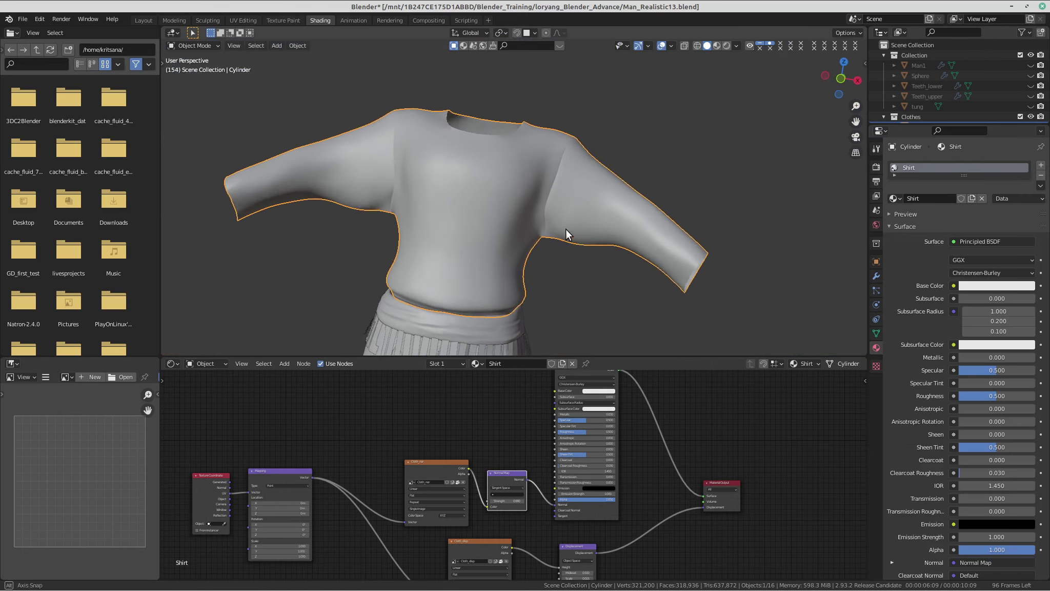
Return to the Layout workspace with the whole outfit in view and save the Blender file.
{"action": "left_click", "coordinate": [152, 21]}
{"action": "scroll", "coordinate": [540, 305], "scroll_direction": "down", "scroll_amount": 3}
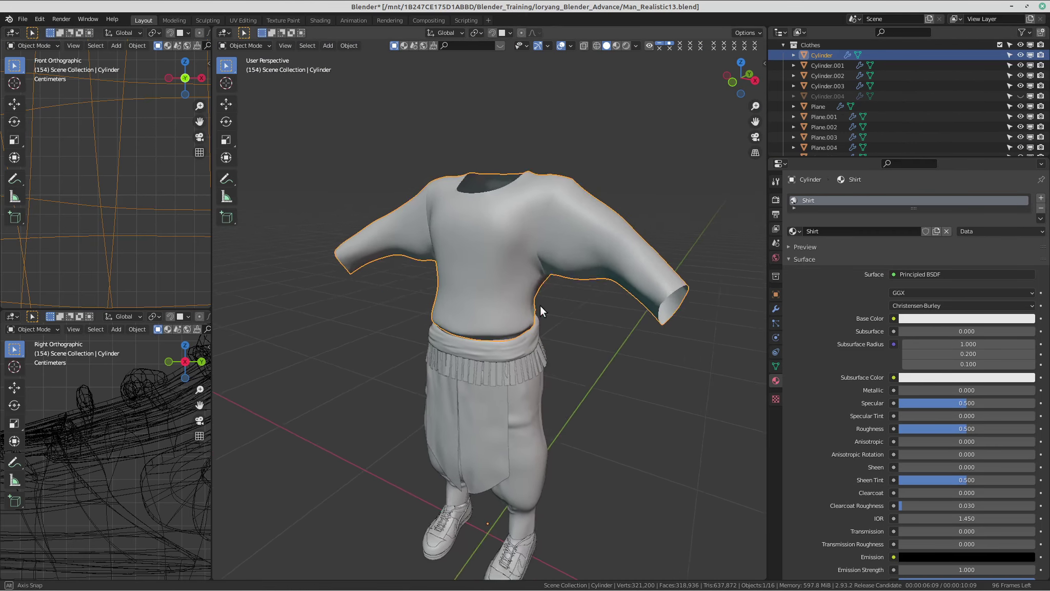
{"action": "key", "text": "ctrl+s"}
{"action": "left_click", "coordinate": [497, 265]}
Switch to Chromium, close the Google Drive and eye texture image tabs, and open a new tab ready for searching.
{"action": "key", "text": "ctrl+alt+Right"}
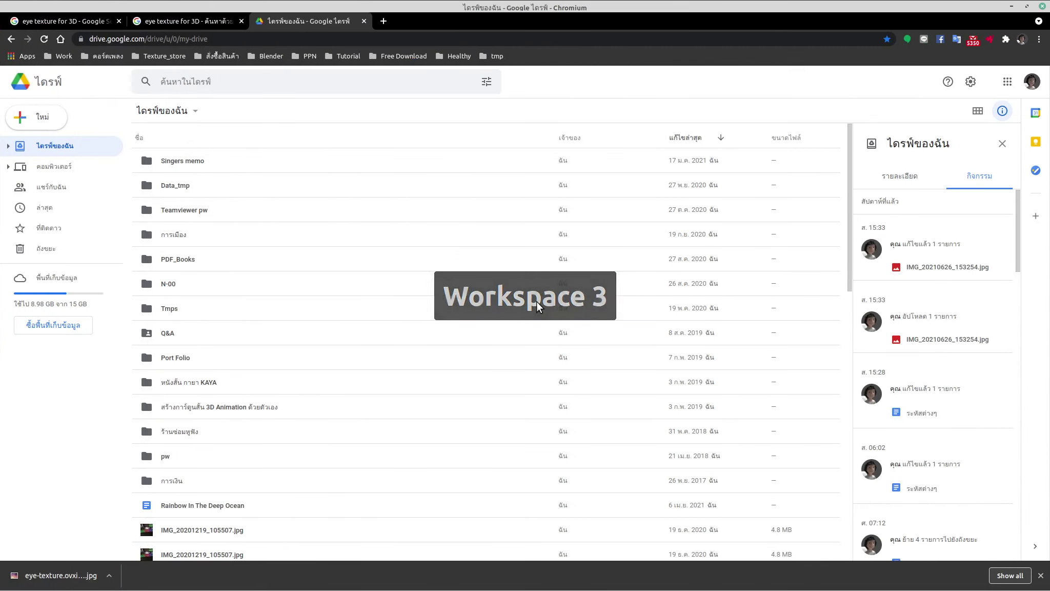
{"action": "middle_click", "coordinate": [350, 23]}
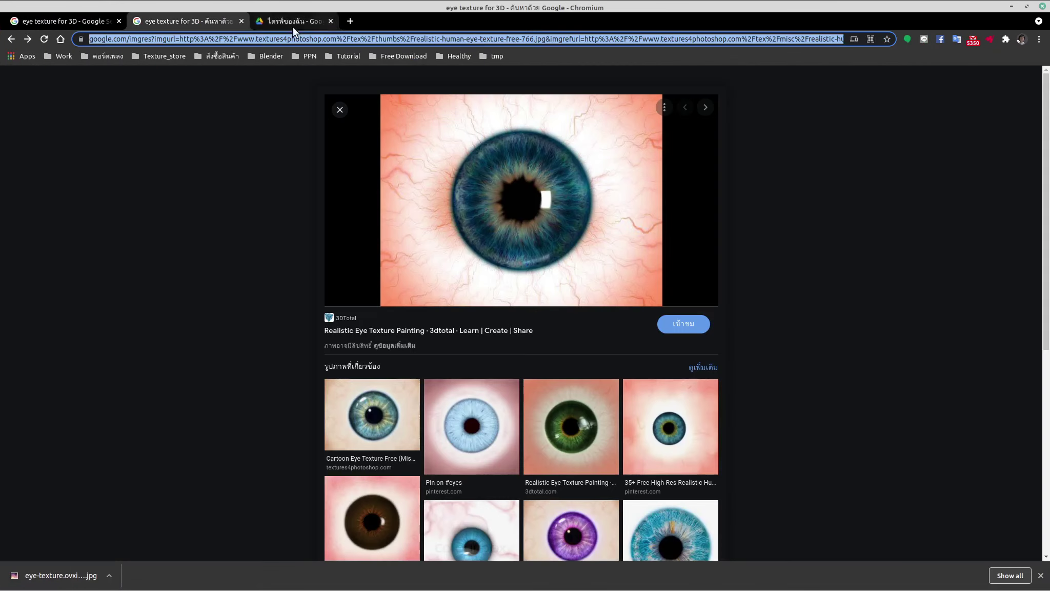
{"action": "left_click", "coordinate": [262, 22]}
{"action": "middle_click", "coordinate": [191, 22]}
{"action": "left_click", "coordinate": [507, 226]}
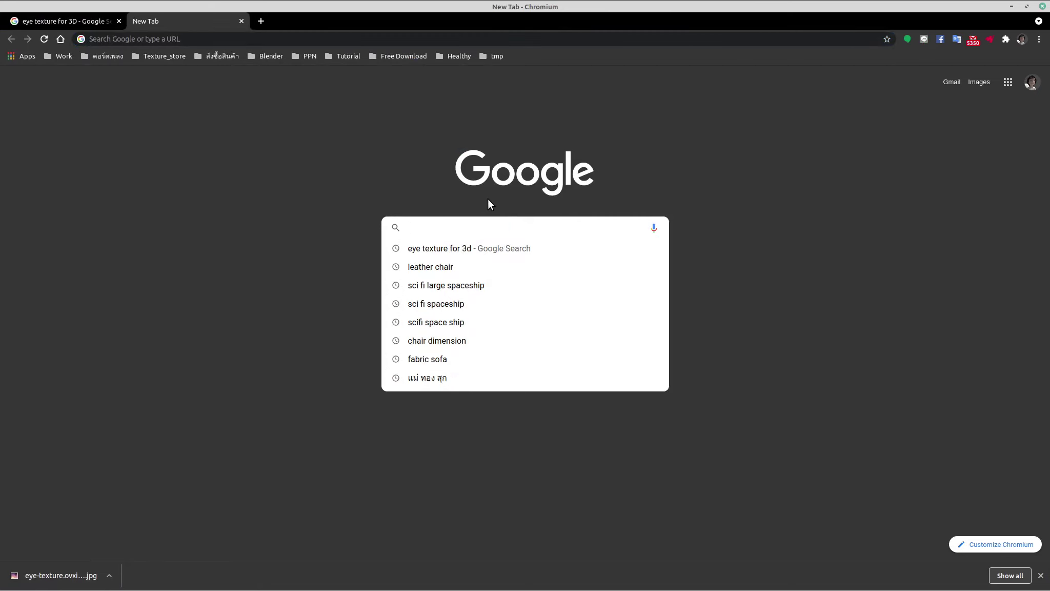
Search Google for "ผ้าเผ่าม้ง" and show the image results.
{"action": "type", "text": "cr"}
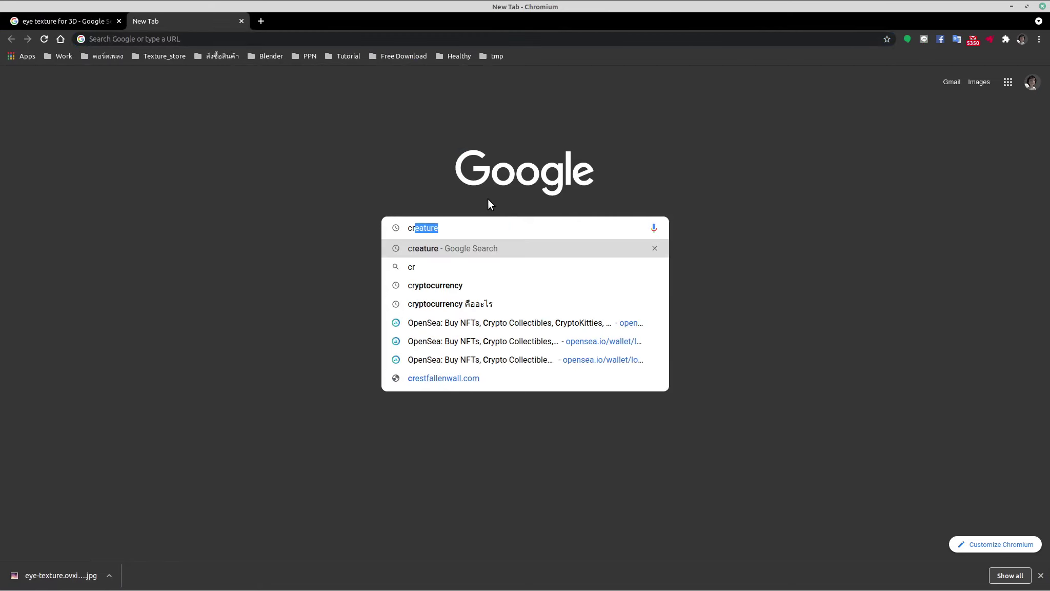
{"action": "key", "text": "BackSpace"}
{"action": "key", "text": "BackSpace"}
{"action": "type", "text": "zh"}
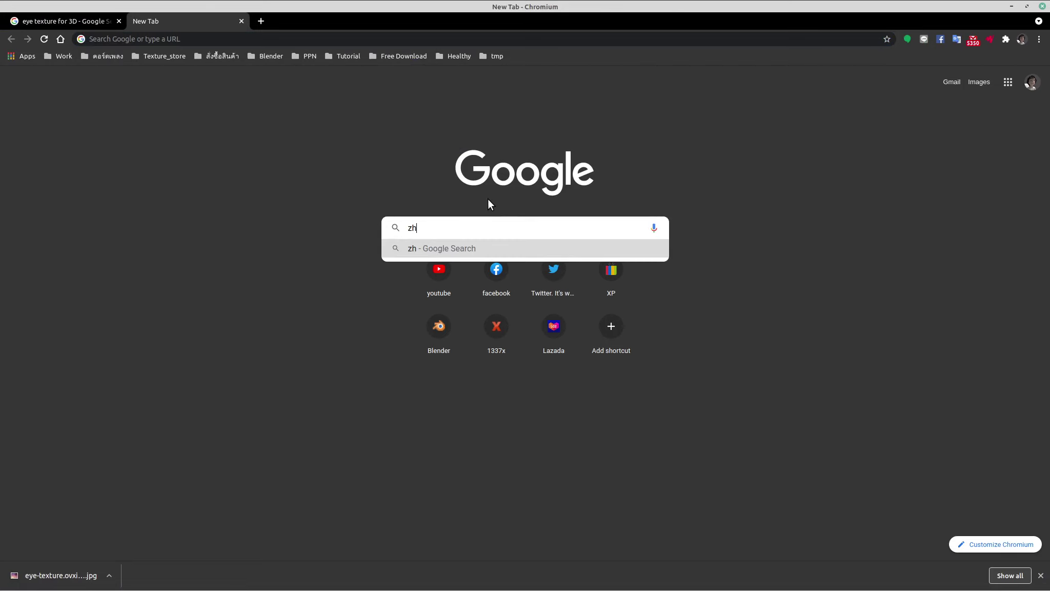
{"action": "key", "text": "BackSpace"}
{"action": "key", "text": "BackSpace"}
{"action": "type", "text": "ผ้า"}
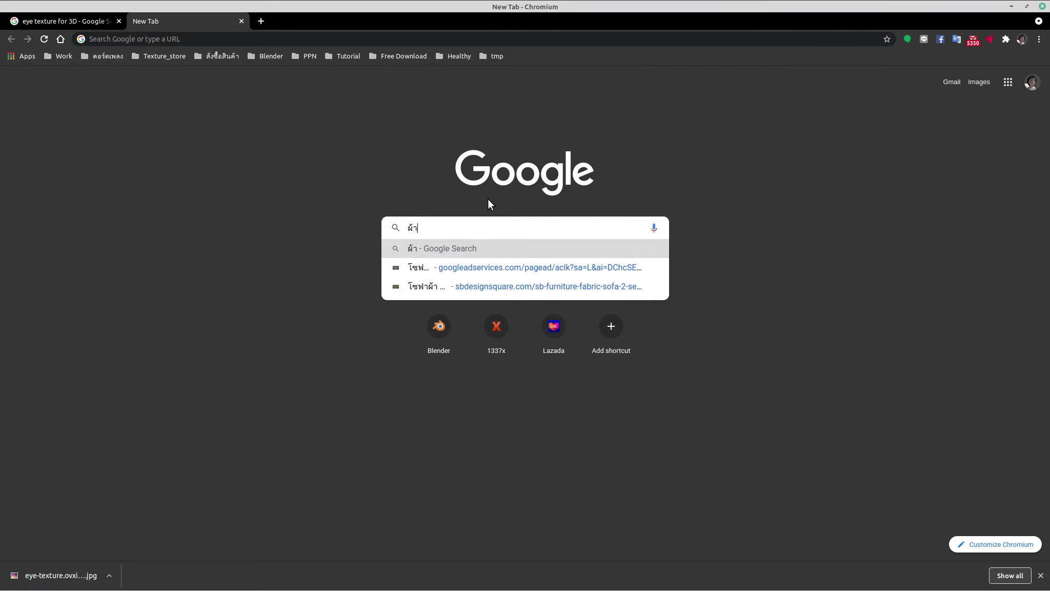
{"action": "type", "text": "เผ่ามัง"}
{"action": "key", "text": "Return"}
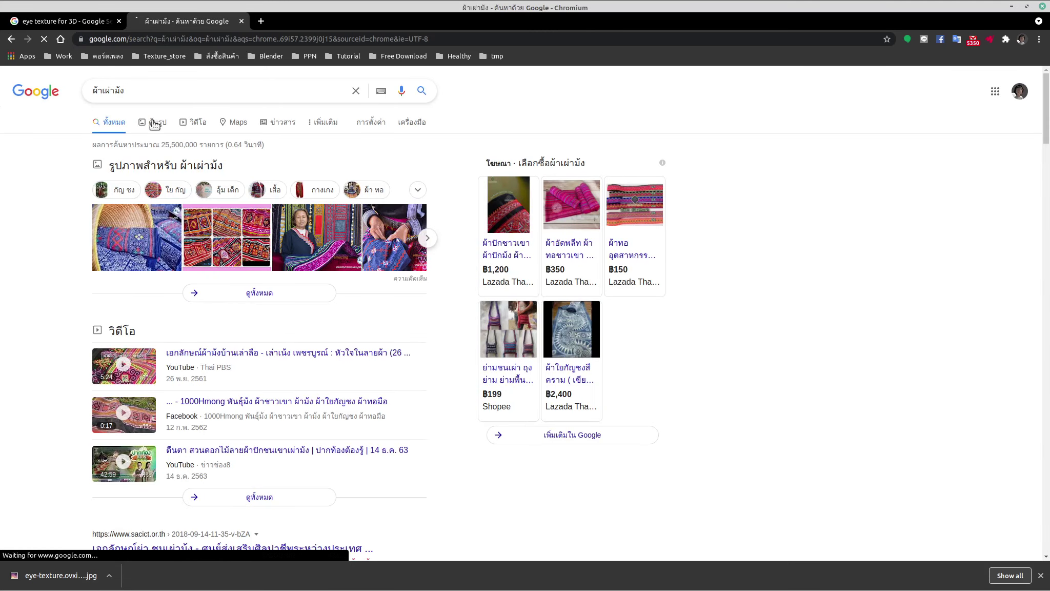
{"action": "left_click", "coordinate": [153, 120]}
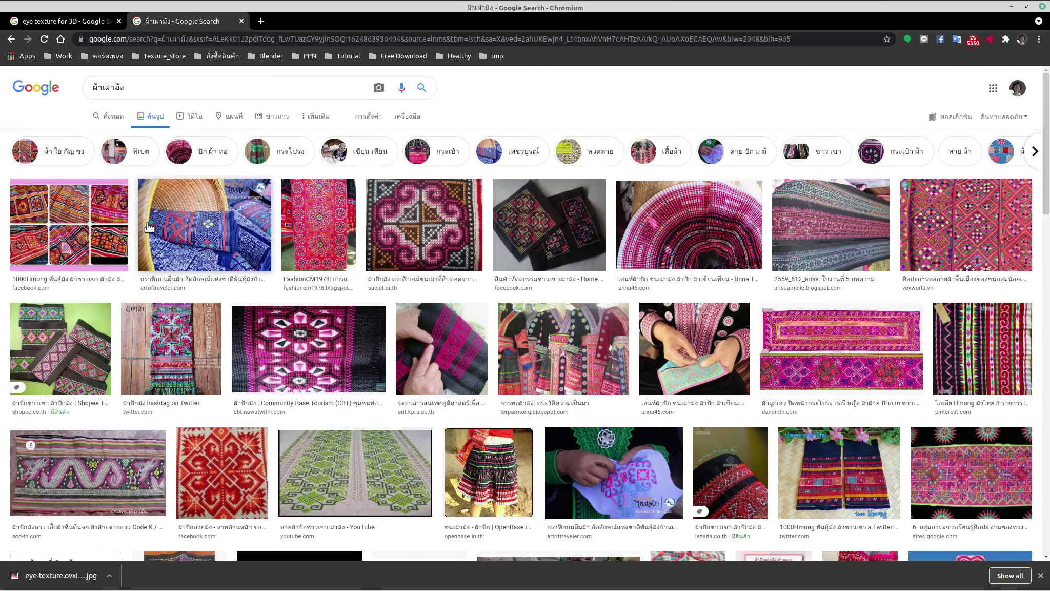
Browse the Hmong fabric image results and open the pink diamond-patterned textile from vovworld.vn in a separate tab.
{"action": "scroll", "coordinate": [146, 234], "scroll_direction": "down", "scroll_amount": 2}
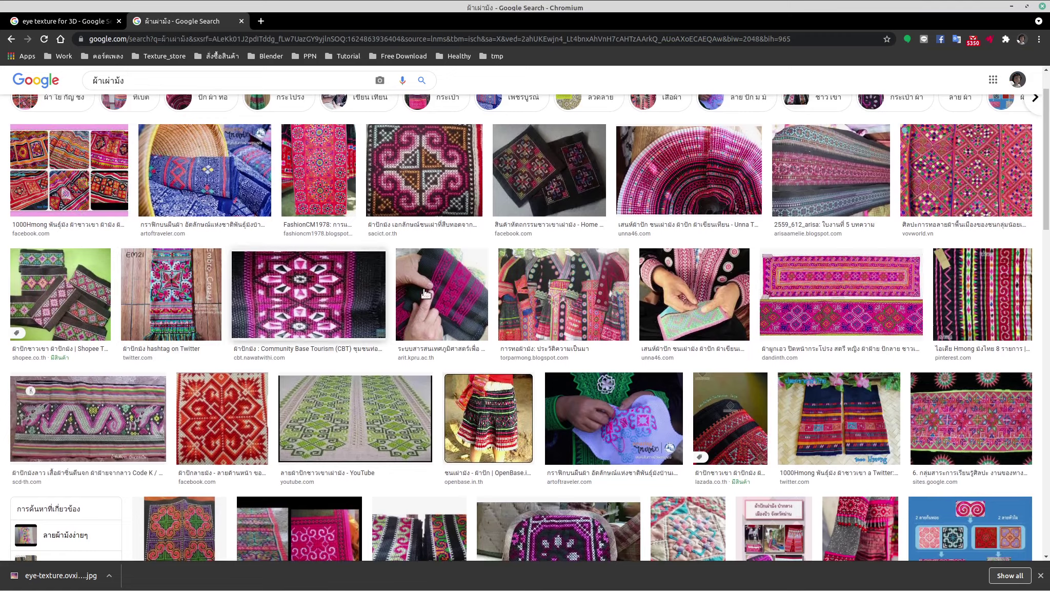
{"action": "middle_click", "coordinate": [949, 197]}
{"action": "scroll", "coordinate": [473, 212], "scroll_direction": "down", "scroll_amount": 15}
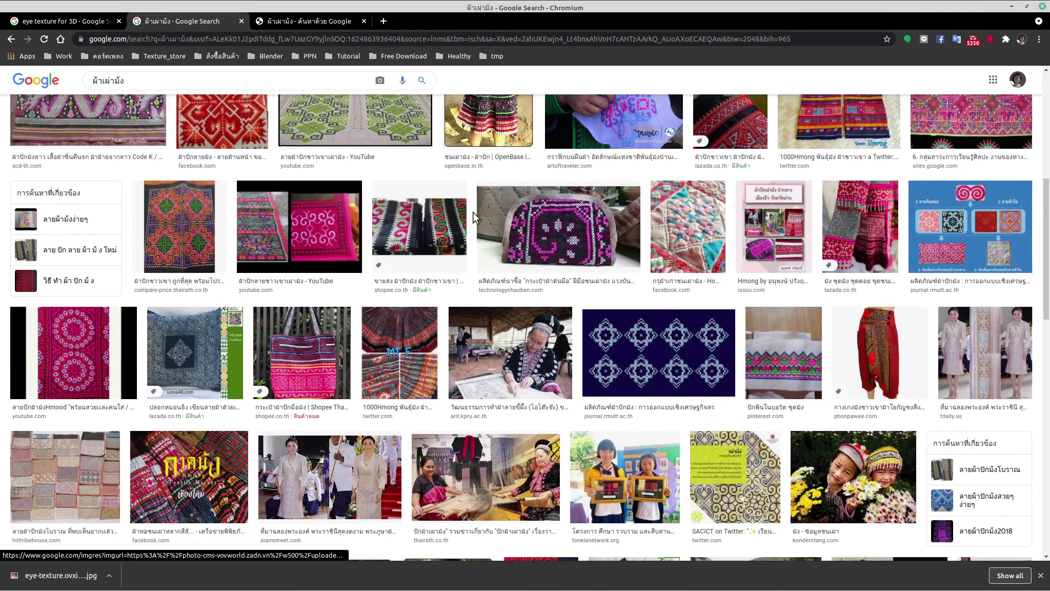
{"action": "scroll", "coordinate": [455, 210], "scroll_direction": "down", "scroll_amount": 5}
{"action": "scroll", "coordinate": [454, 208], "scroll_direction": "down", "scroll_amount": 3}
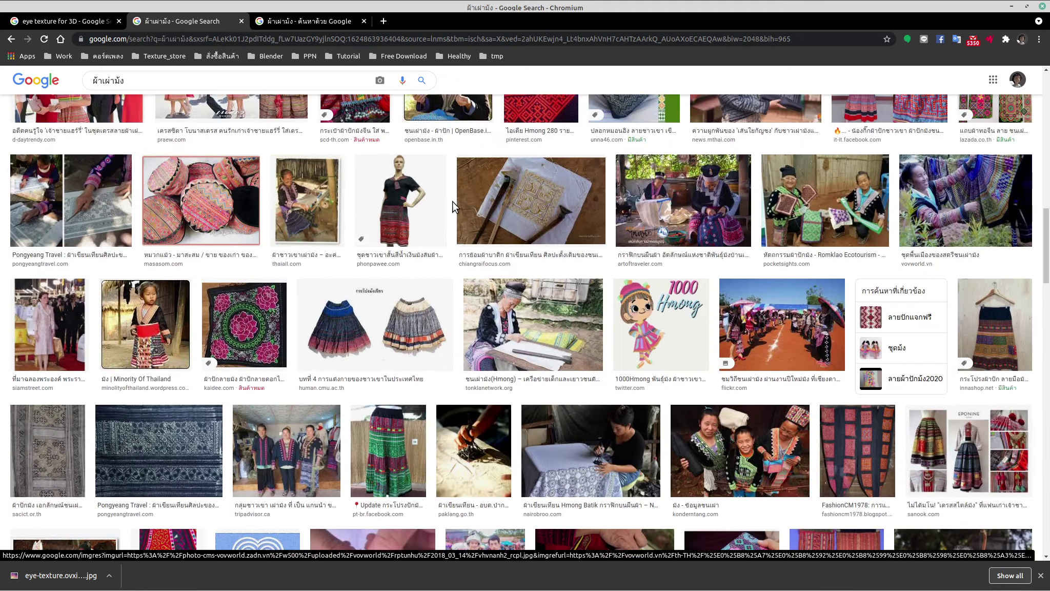
{"action": "scroll", "coordinate": [452, 204], "scroll_direction": "down", "scroll_amount": 6}
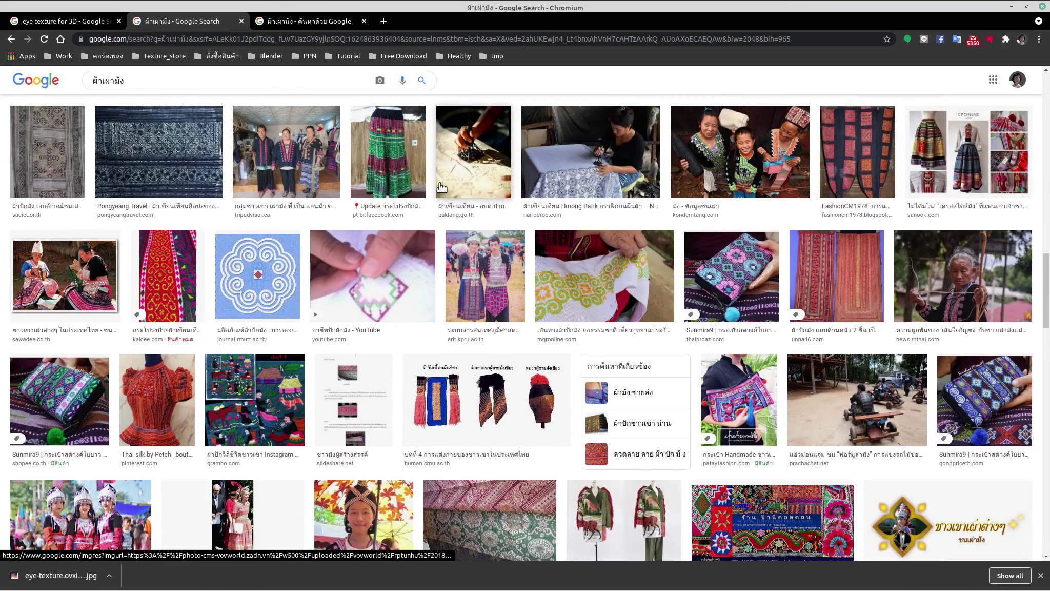
{"action": "scroll", "coordinate": [440, 183], "scroll_direction": "down", "scroll_amount": 10}
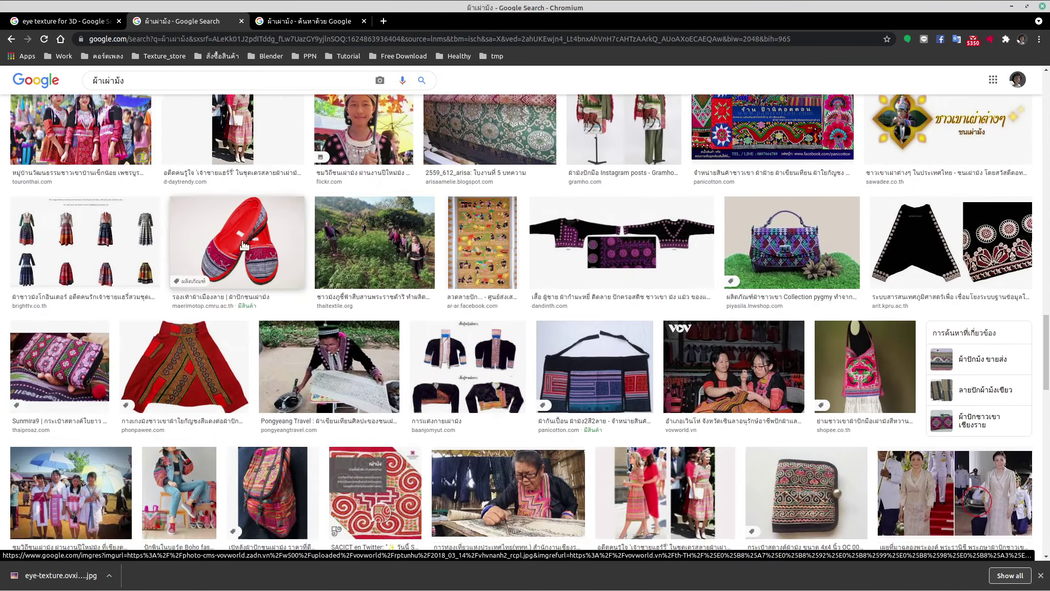
{"action": "scroll", "coordinate": [220, 249], "scroll_direction": "down", "scroll_amount": 6}
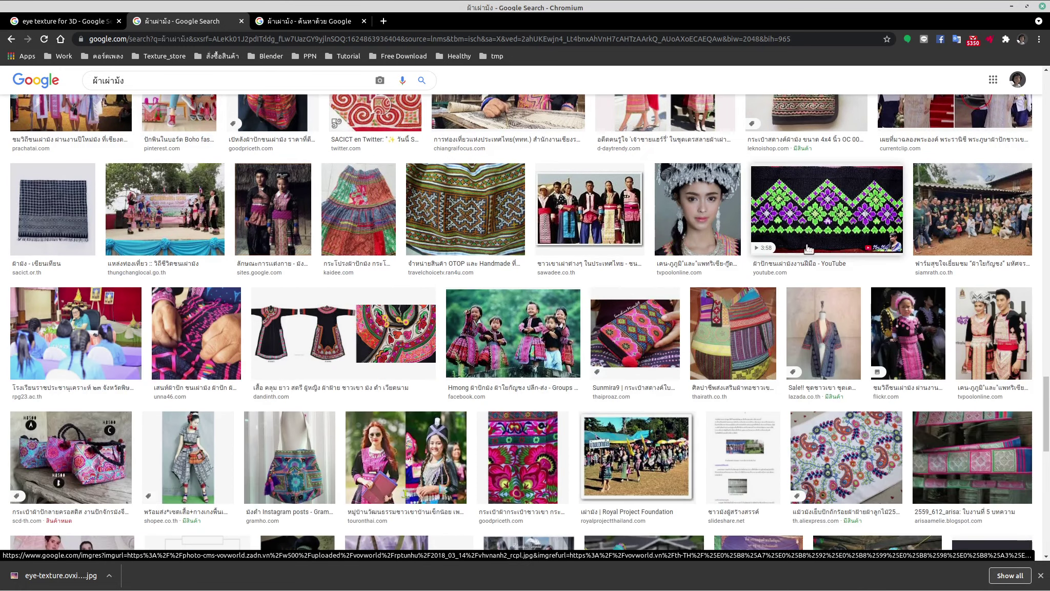
{"action": "scroll", "coordinate": [794, 248], "scroll_direction": "down", "scroll_amount": 3}
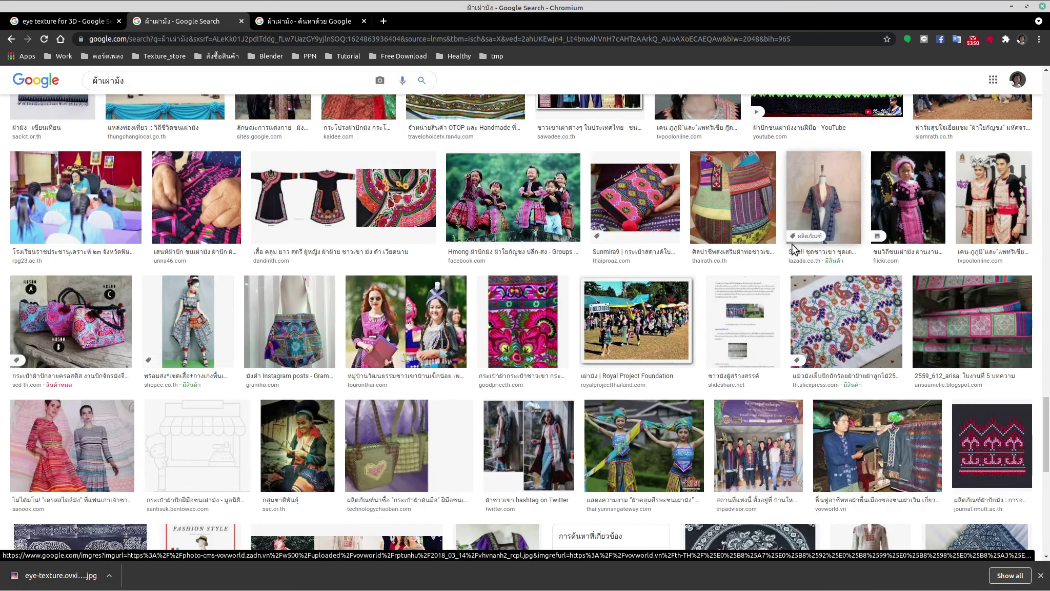
Examine the vovworld.vn textile and its related images, opening the red woven pattern from youtube.com in a separate tab.
{"action": "left_click", "coordinate": [313, 21]}
{"action": "scroll", "coordinate": [251, 292], "scroll_direction": "down", "scroll_amount": 2}
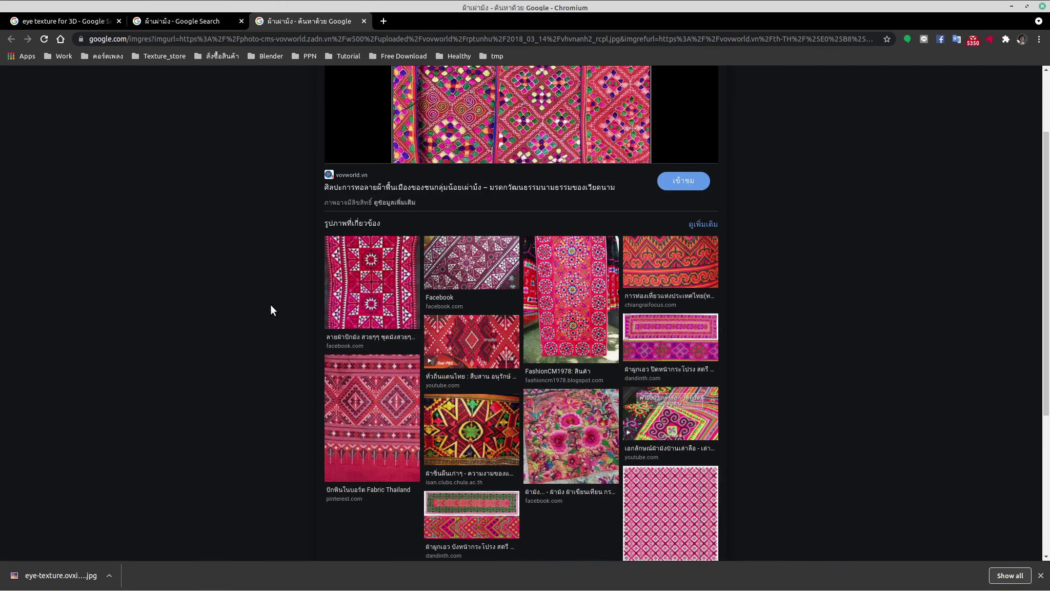
{"action": "scroll", "coordinate": [271, 308], "scroll_direction": "up", "scroll_amount": 2}
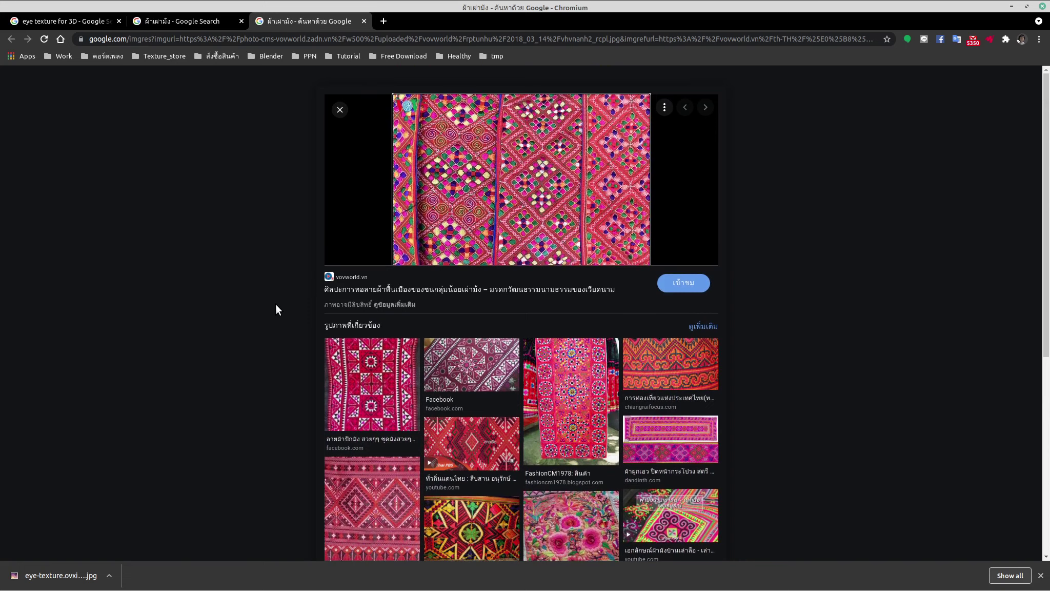
{"action": "scroll", "coordinate": [276, 306], "scroll_direction": "down", "scroll_amount": 2}
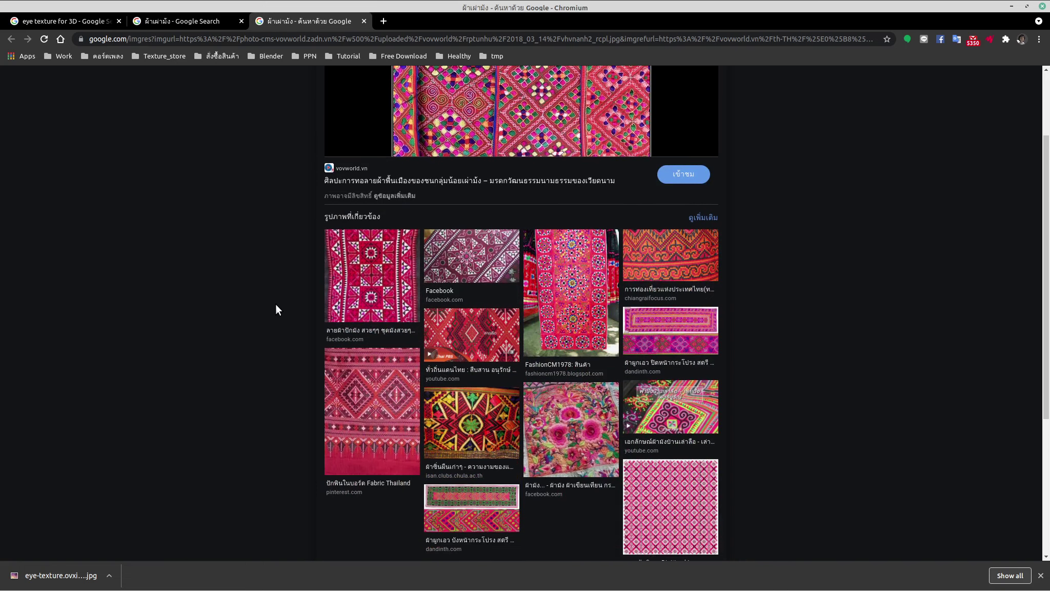
{"action": "middle_click", "coordinate": [482, 344]}
{"action": "scroll", "coordinate": [171, 317], "scroll_direction": "down", "scroll_amount": 2}
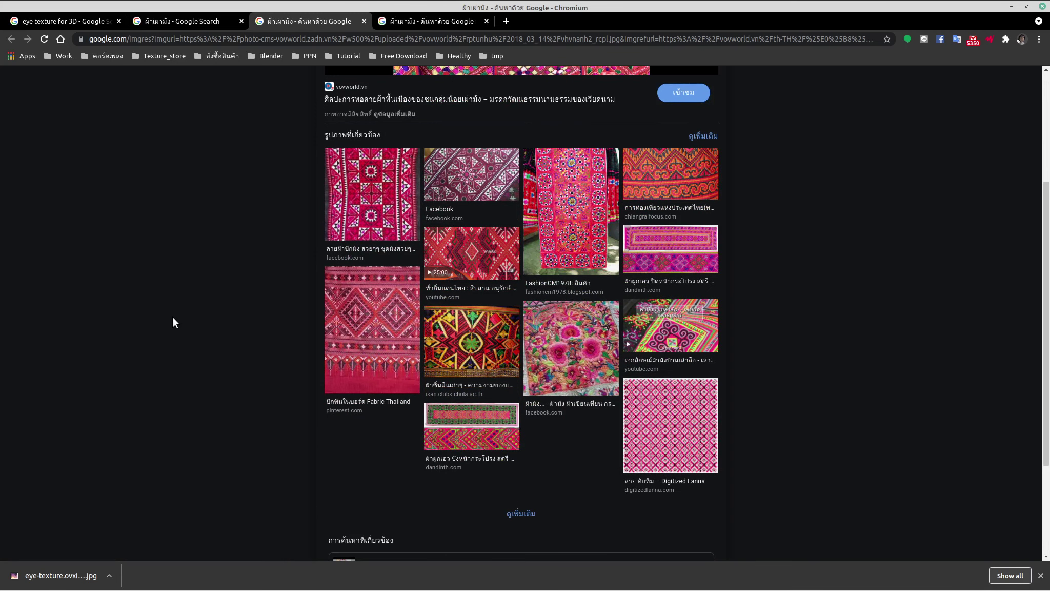
{"action": "scroll", "coordinate": [172, 316], "scroll_direction": "up", "scroll_amount": 3}
{"action": "scroll", "coordinate": [176, 315], "scroll_direction": "up", "scroll_amount": 1}
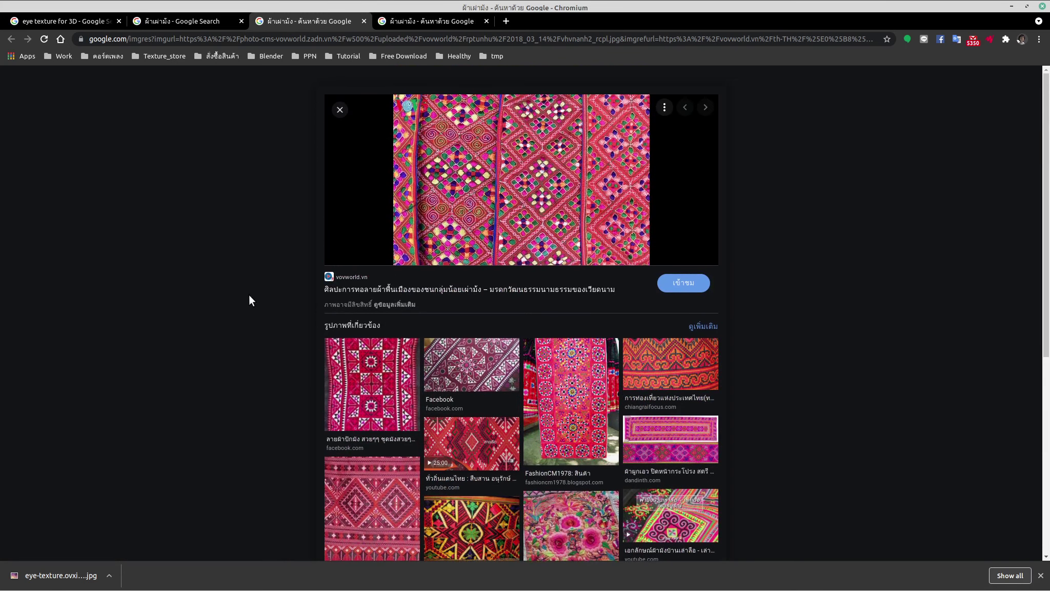
{"action": "scroll", "coordinate": [323, 396], "scroll_direction": "down", "scroll_amount": 3}
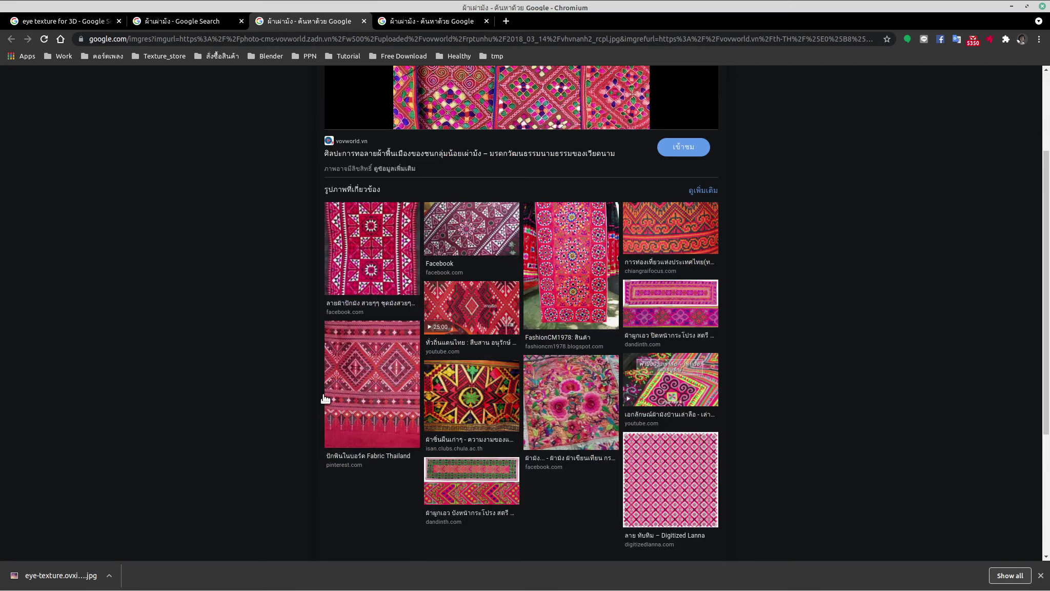
{"action": "scroll", "coordinate": [326, 398], "scroll_direction": "up", "scroll_amount": 3}
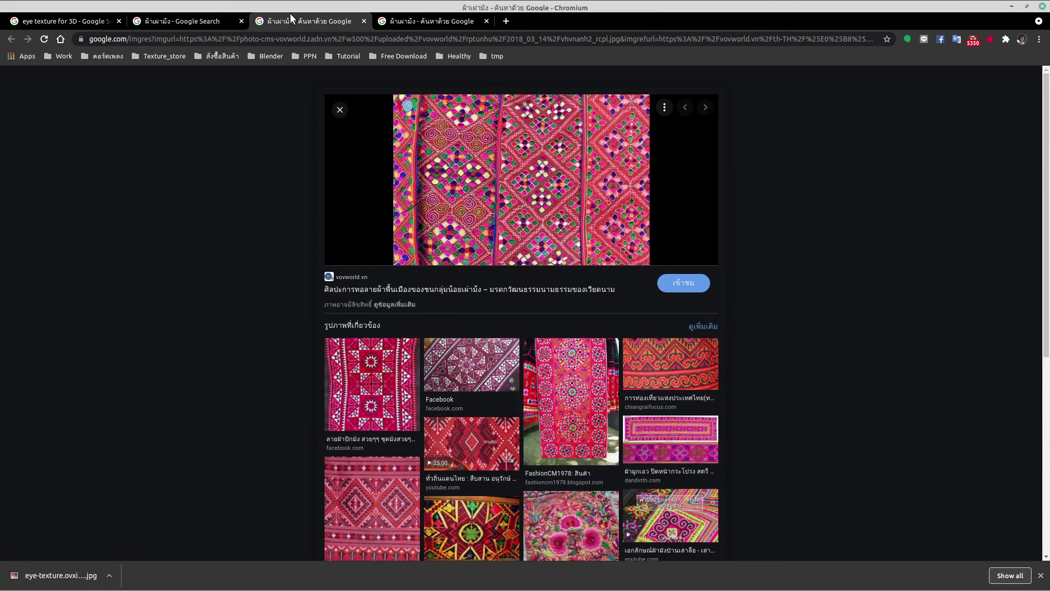
Return to the image results and open the first costume reference photo from a subfolder of loryang_Blender_Advance in the file manager.
{"action": "left_click", "coordinate": [215, 20]}
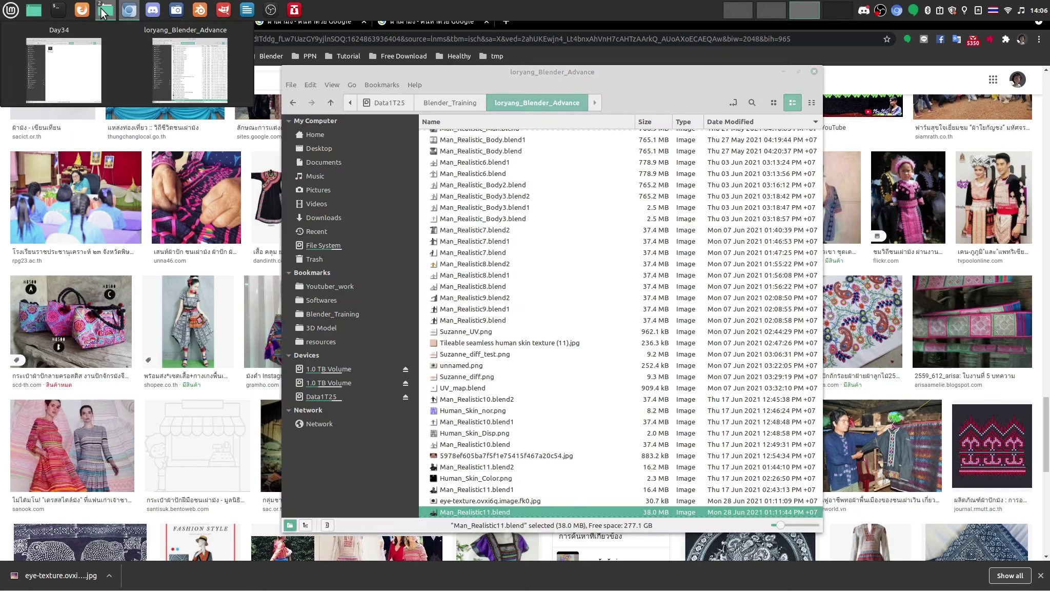
{"action": "left_click", "coordinate": [105, 10]}
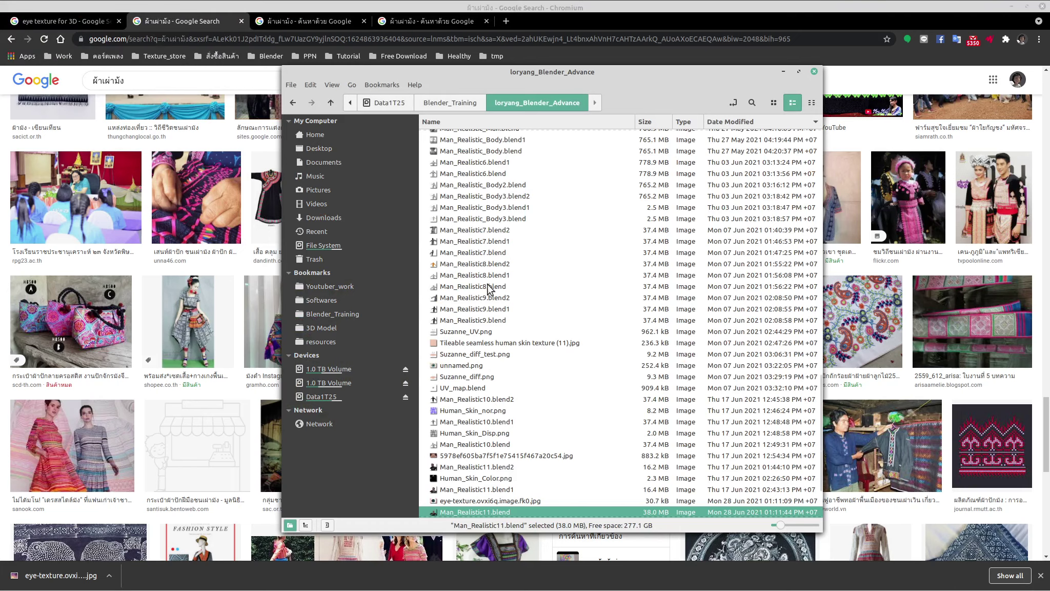
{"action": "scroll", "coordinate": [488, 291], "scroll_direction": "up", "scroll_amount": 15}
{"action": "double_click", "coordinate": [456, 307]}
{"action": "double_click", "coordinate": [449, 169]}
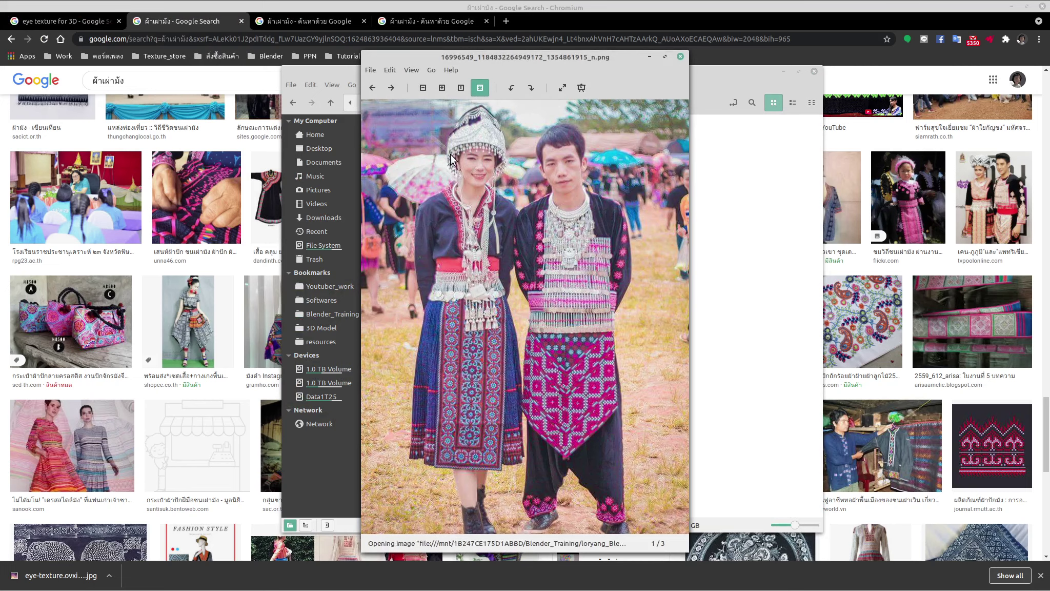
Compare the fabric patterns and ornaments in the three costume reference photos, and dismiss the image viewer.
{"action": "key", "text": "Right"}
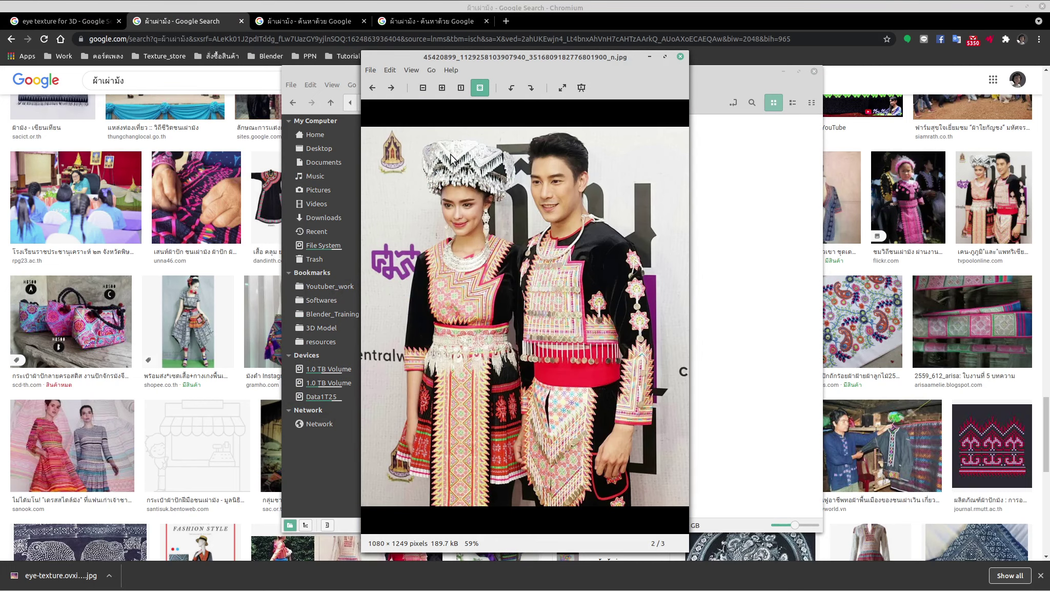
{"action": "key", "text": "Right"}
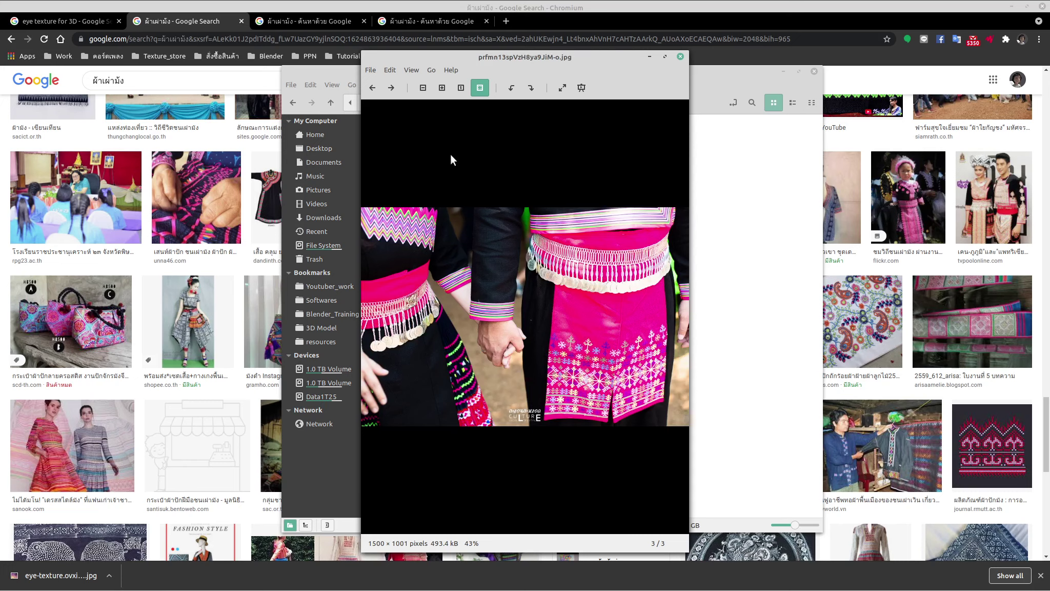
{"action": "key", "text": "Left"}
{"action": "key", "text": "Right"}
{"action": "key", "text": "Right"}
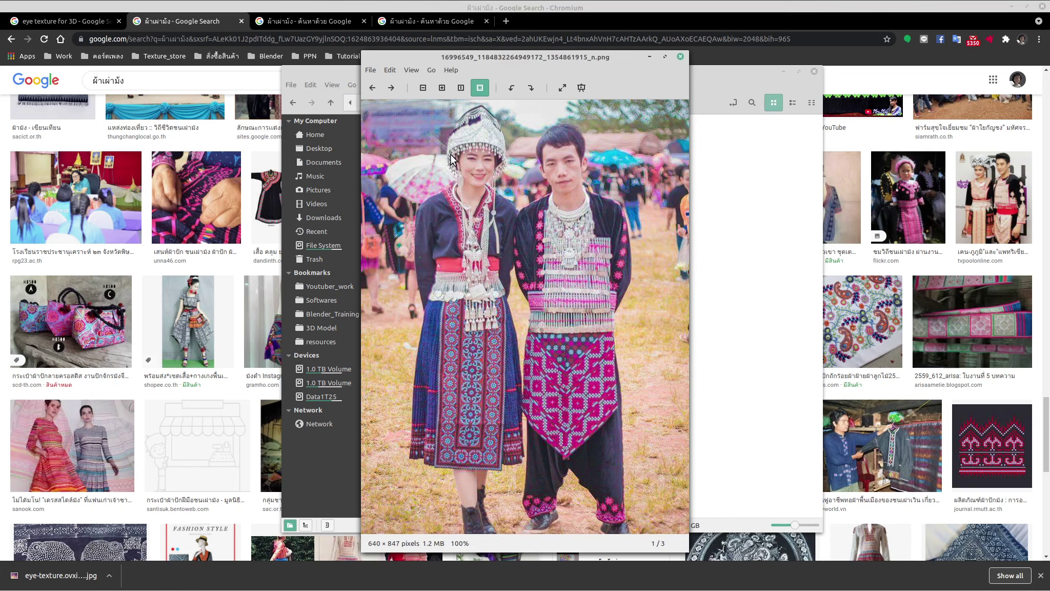
{"action": "key", "text": "Right"}
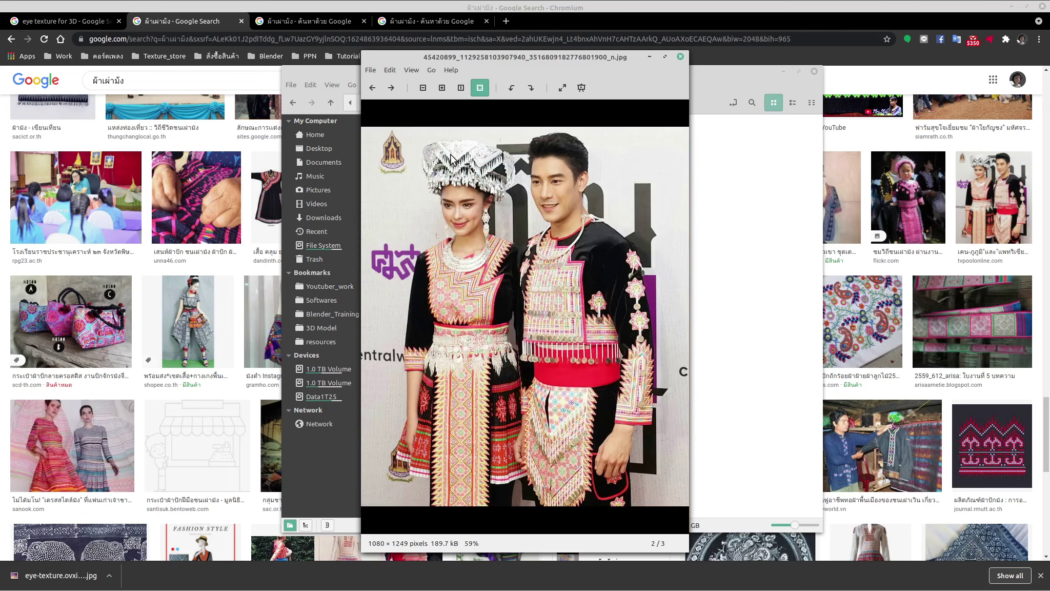
{"action": "key", "text": "Right"}
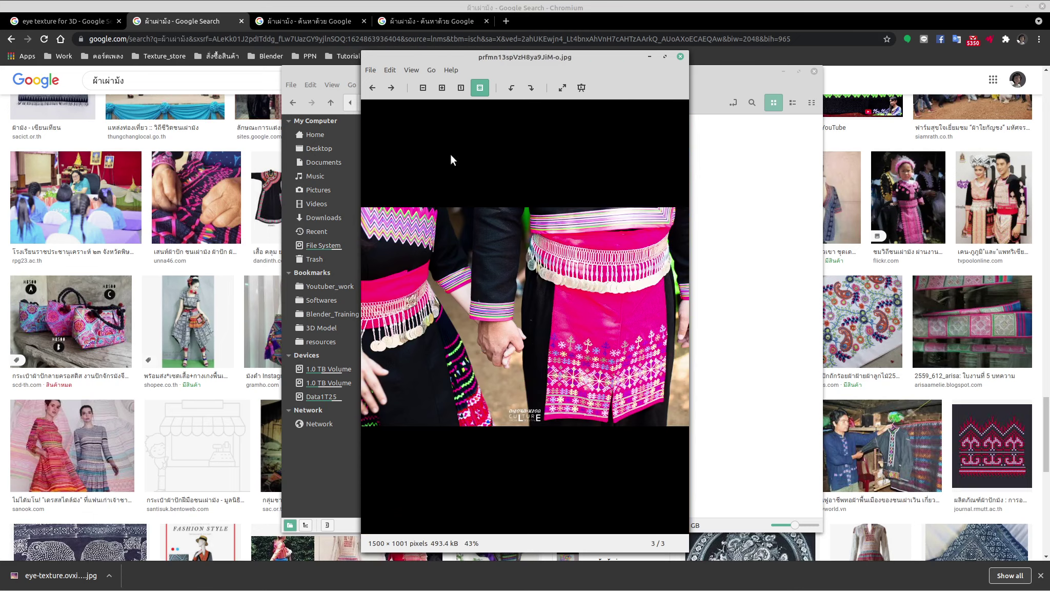
{"action": "key", "text": "Left"}
{"action": "key", "text": "Left"}
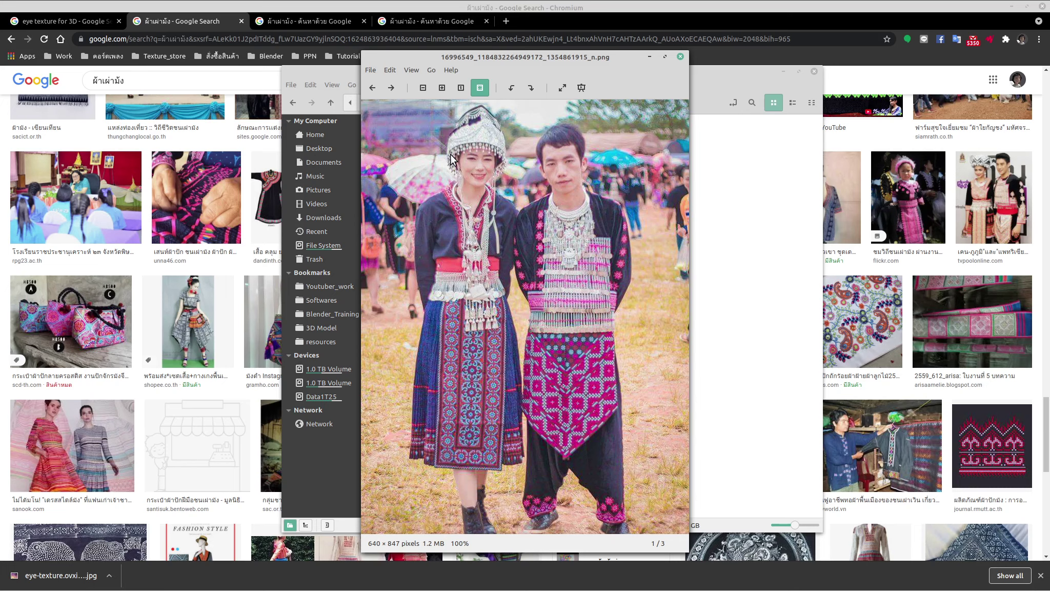
{"action": "left_click", "coordinate": [581, 29]}
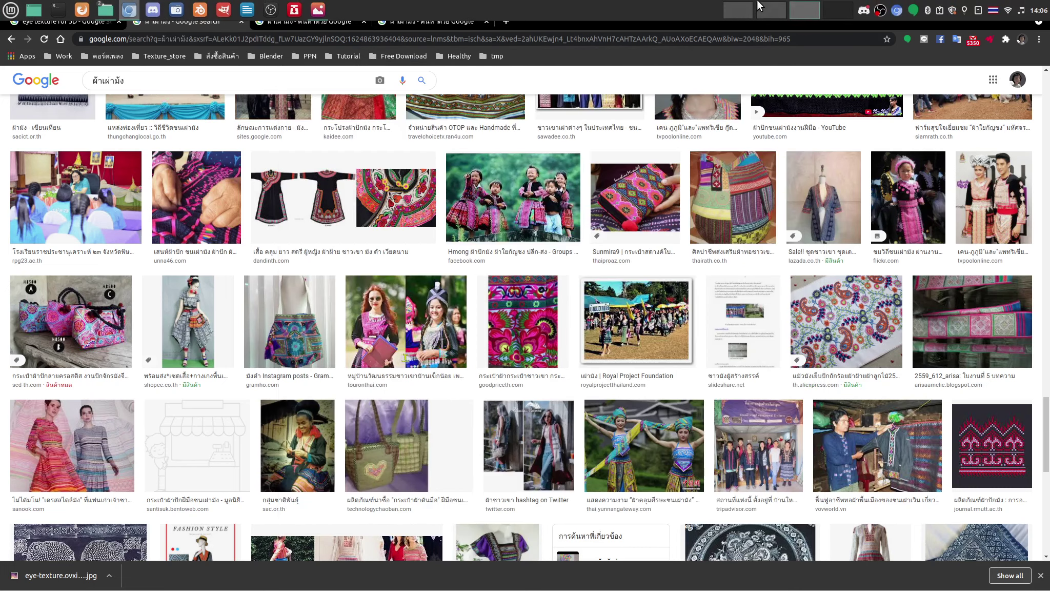
Look back through the Hmong fabric image results and open the black embroidered trousers from arit.kpru.ac.th in a separate tab.
{"action": "scroll", "coordinate": [366, 241], "scroll_direction": "up", "scroll_amount": 18}
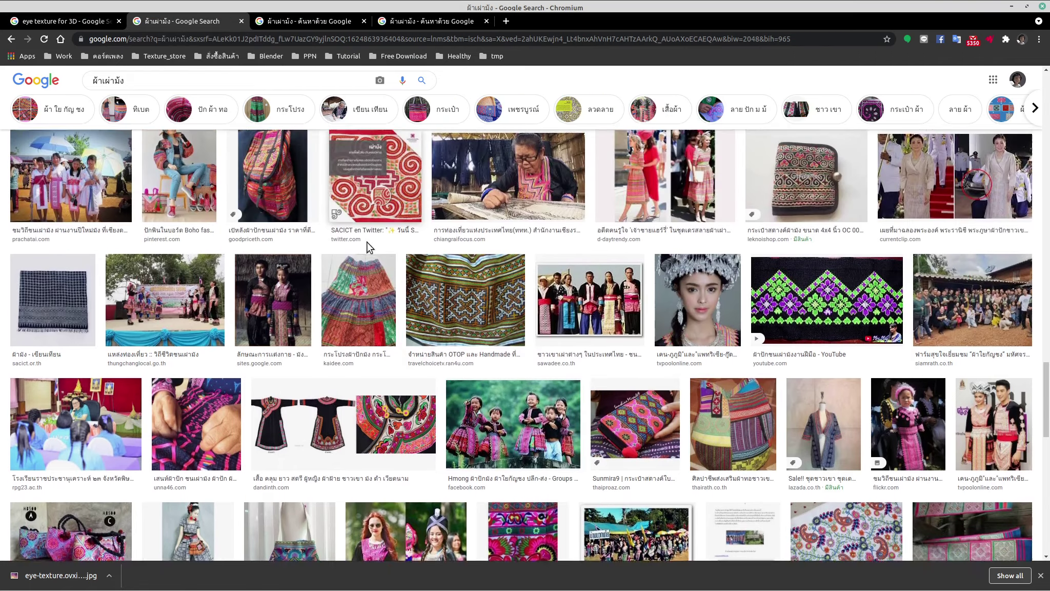
{"action": "scroll", "coordinate": [348, 235], "scroll_direction": "up", "scroll_amount": 4}
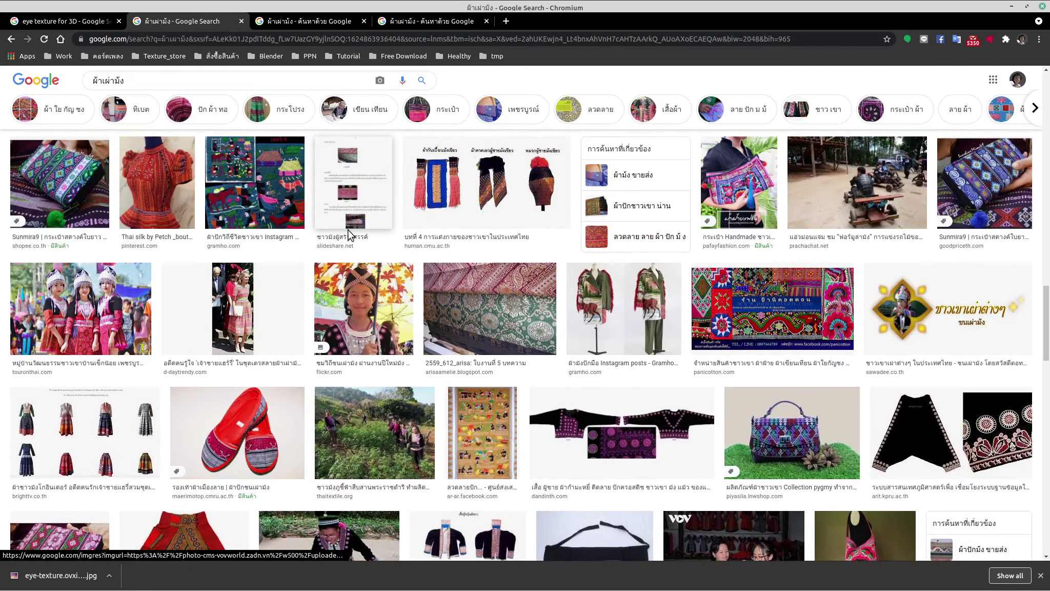
{"action": "scroll", "coordinate": [348, 229], "scroll_direction": "up", "scroll_amount": 1}
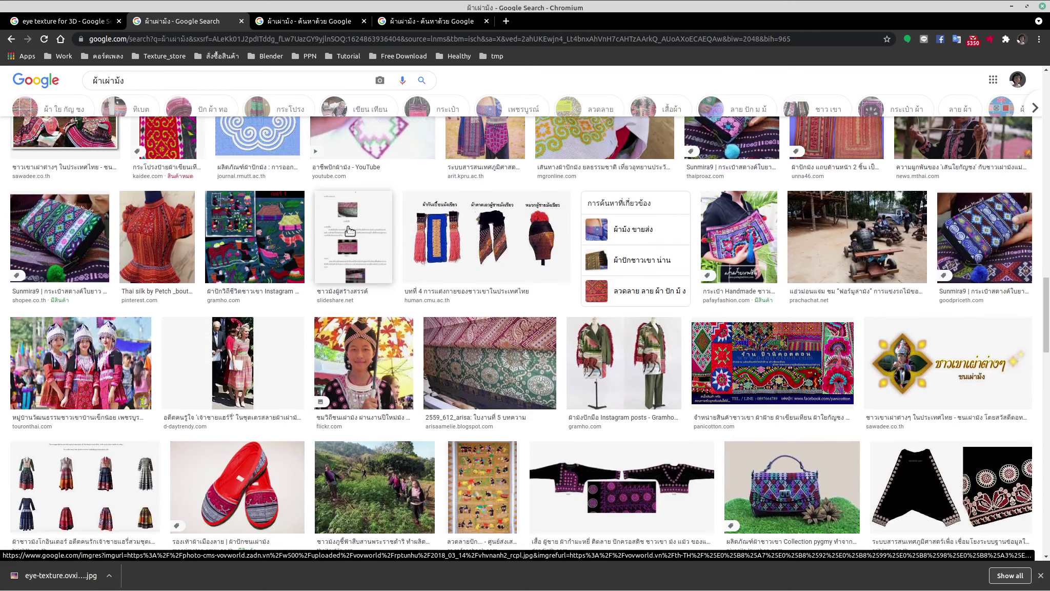
{"action": "middle_click", "coordinate": [939, 497]}
Examine the Hmong fabric image results from the first rows down through the later ones for further pattern references.
{"action": "scroll", "coordinate": [336, 254], "scroll_direction": "up", "scroll_amount": 10}
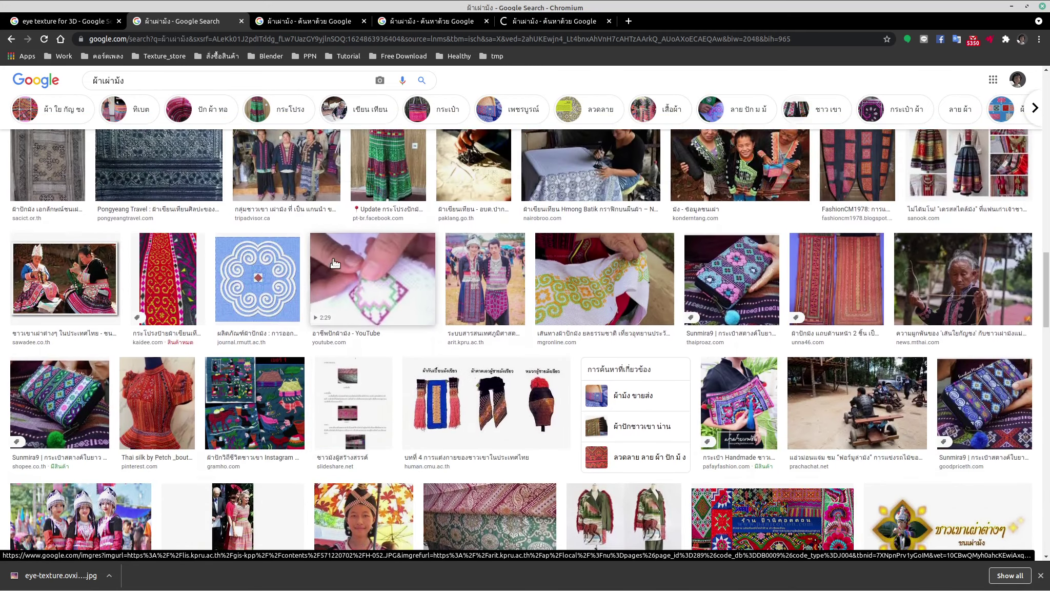
{"action": "scroll", "coordinate": [335, 255], "scroll_direction": "up", "scroll_amount": 10}
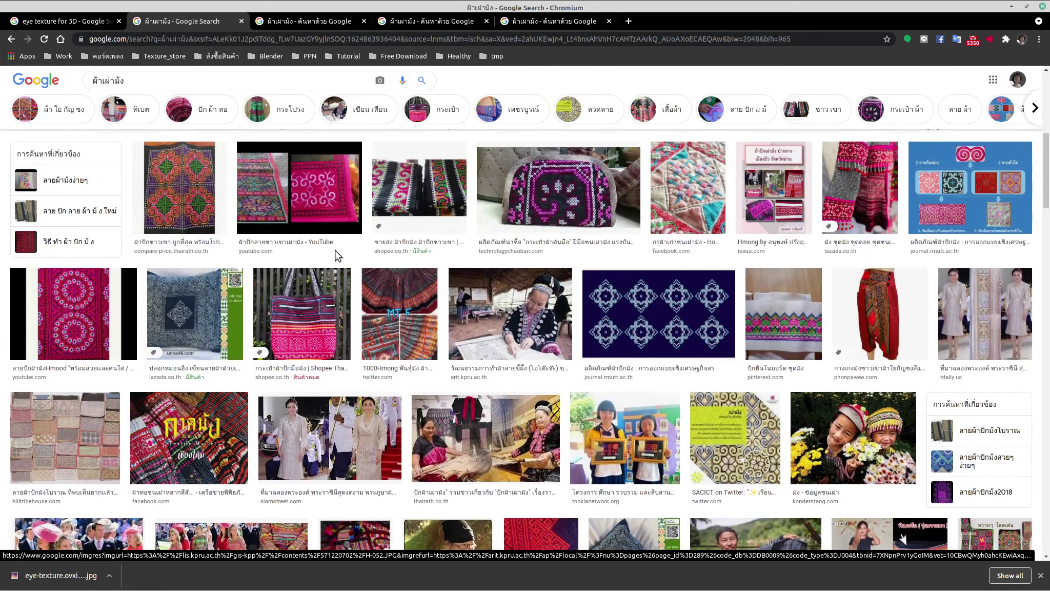
{"action": "scroll", "coordinate": [336, 251], "scroll_direction": "up", "scroll_amount": 4}
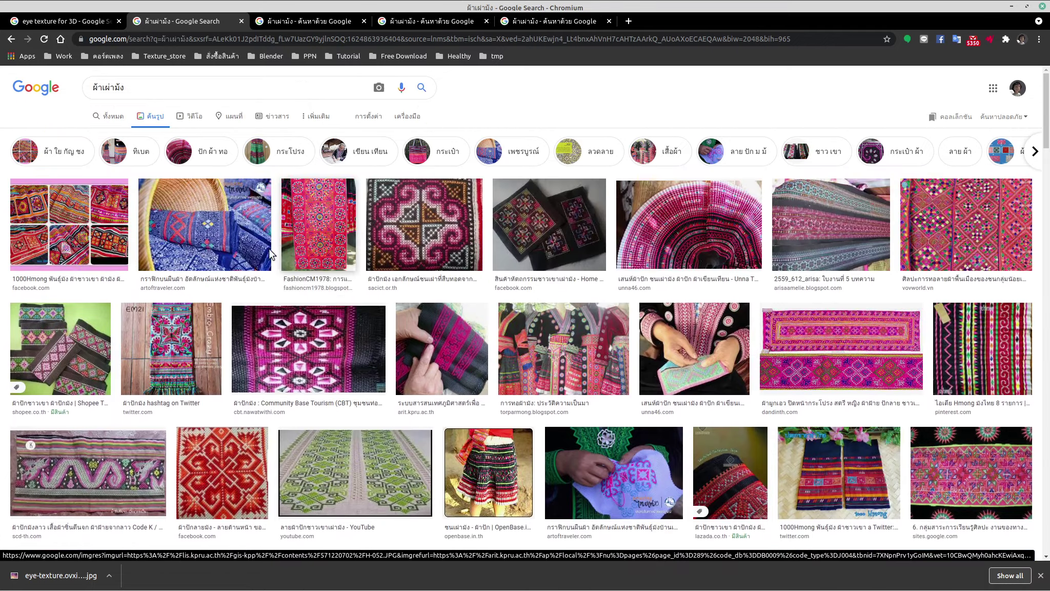
{"action": "scroll", "coordinate": [410, 199], "scroll_direction": "down", "scroll_amount": 7}
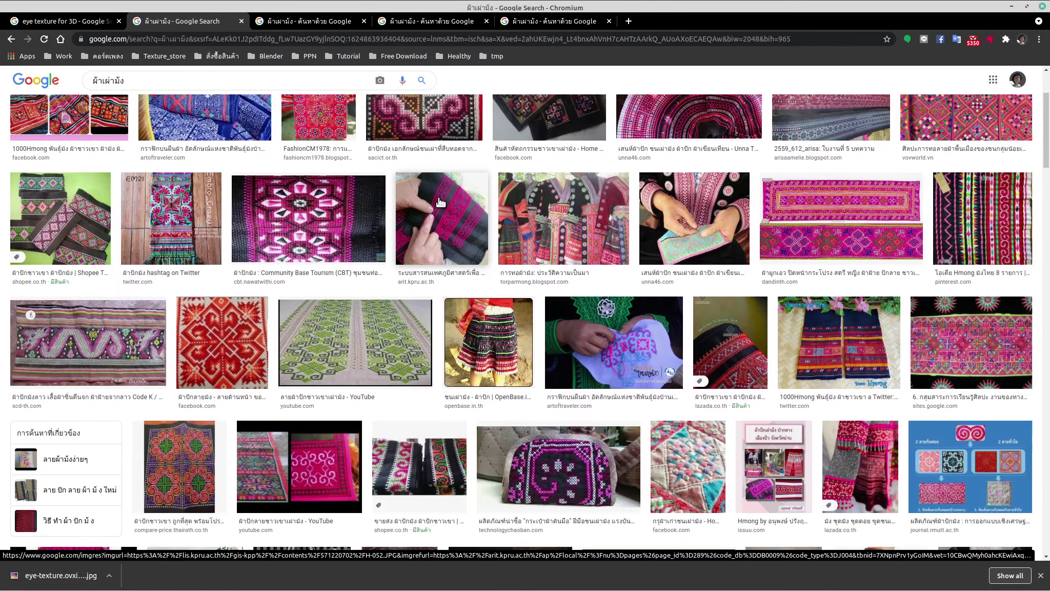
{"action": "scroll", "coordinate": [410, 199], "scroll_direction": "down", "scroll_amount": 10}
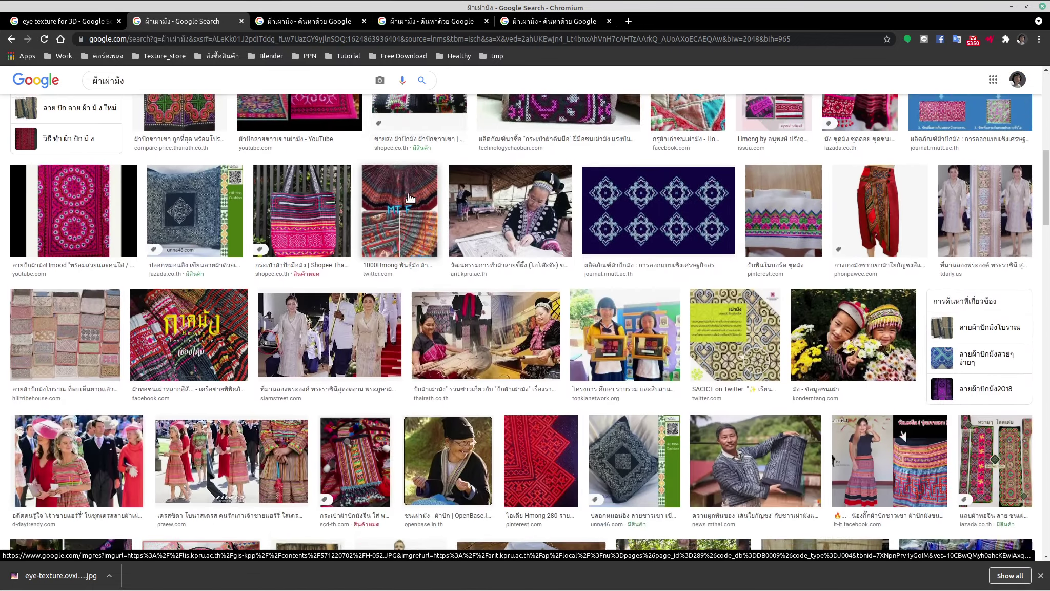
{"action": "scroll", "coordinate": [409, 195], "scroll_direction": "down", "scroll_amount": 10}
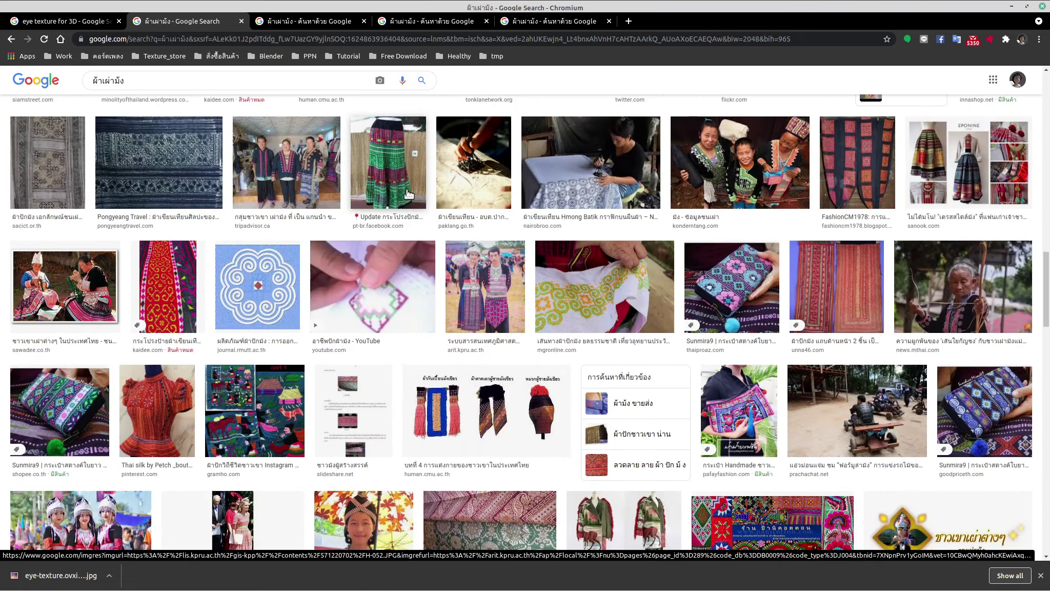
{"action": "scroll", "coordinate": [383, 226], "scroll_direction": "down", "scroll_amount": 10}
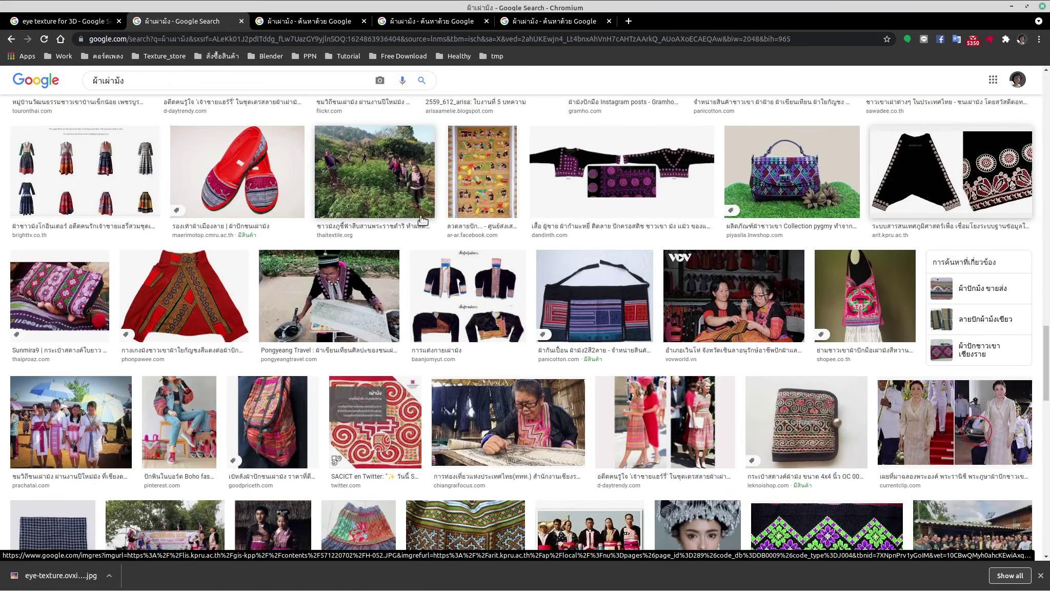
{"action": "scroll", "coordinate": [402, 267], "scroll_direction": "down", "scroll_amount": 10}
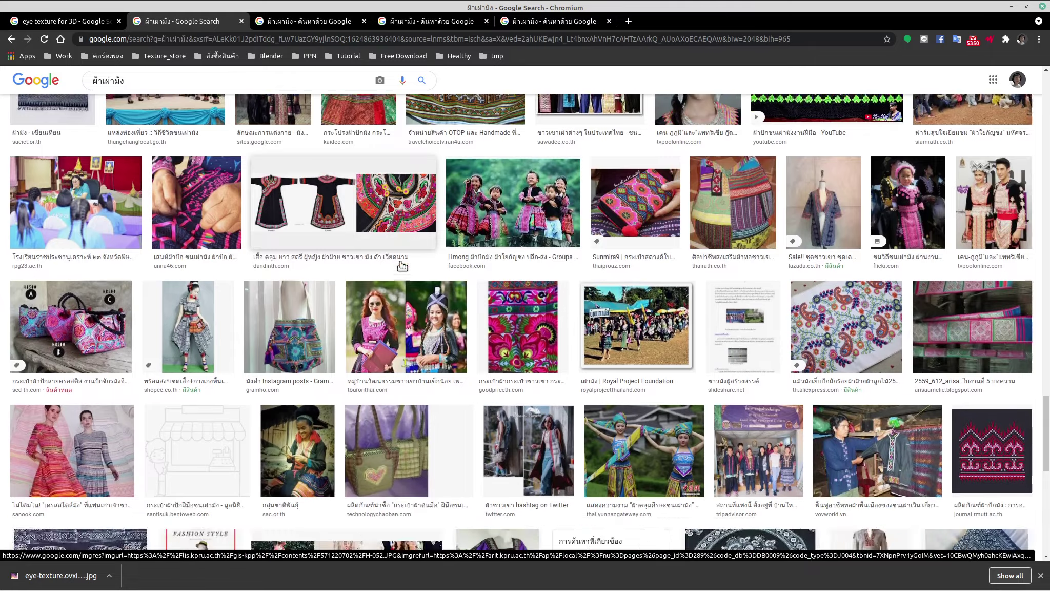
{"action": "scroll", "coordinate": [401, 265], "scroll_direction": "down", "scroll_amount": 10}
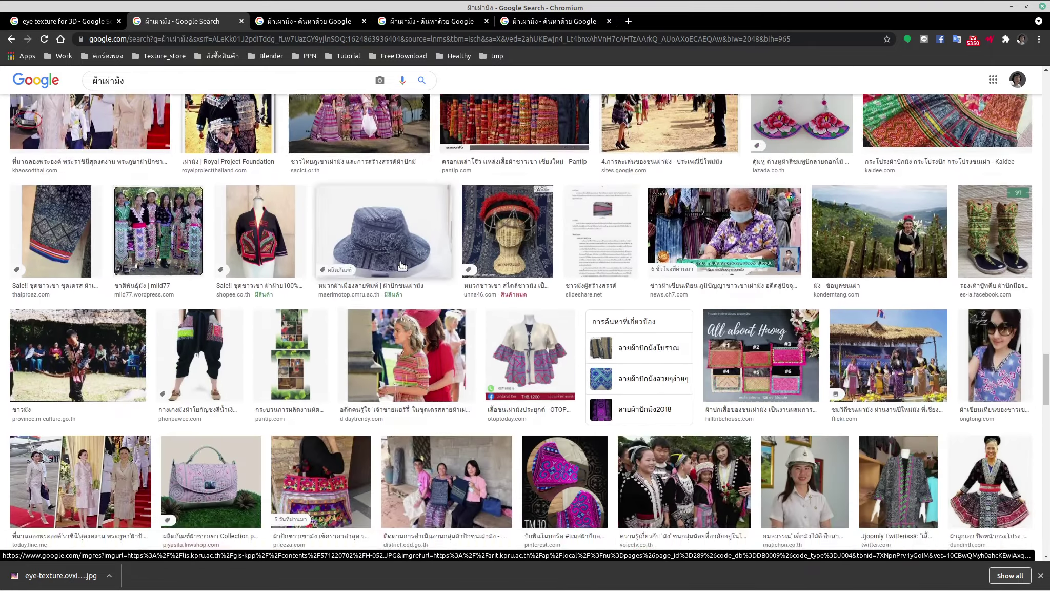
{"action": "scroll", "coordinate": [402, 265], "scroll_direction": "down", "scroll_amount": 10}
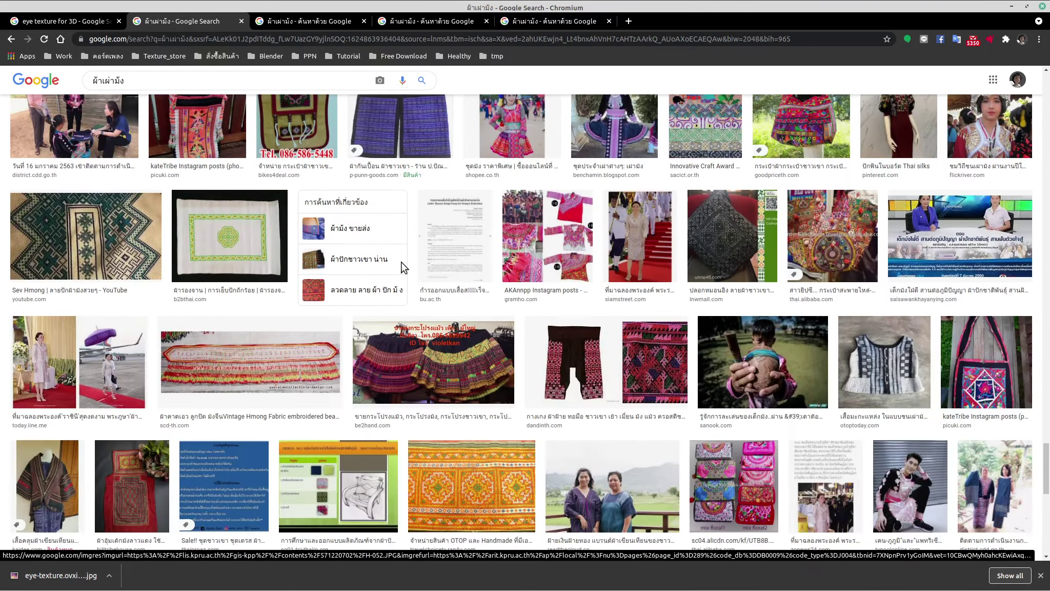
{"action": "scroll", "coordinate": [401, 262], "scroll_direction": "down", "scroll_amount": 10}
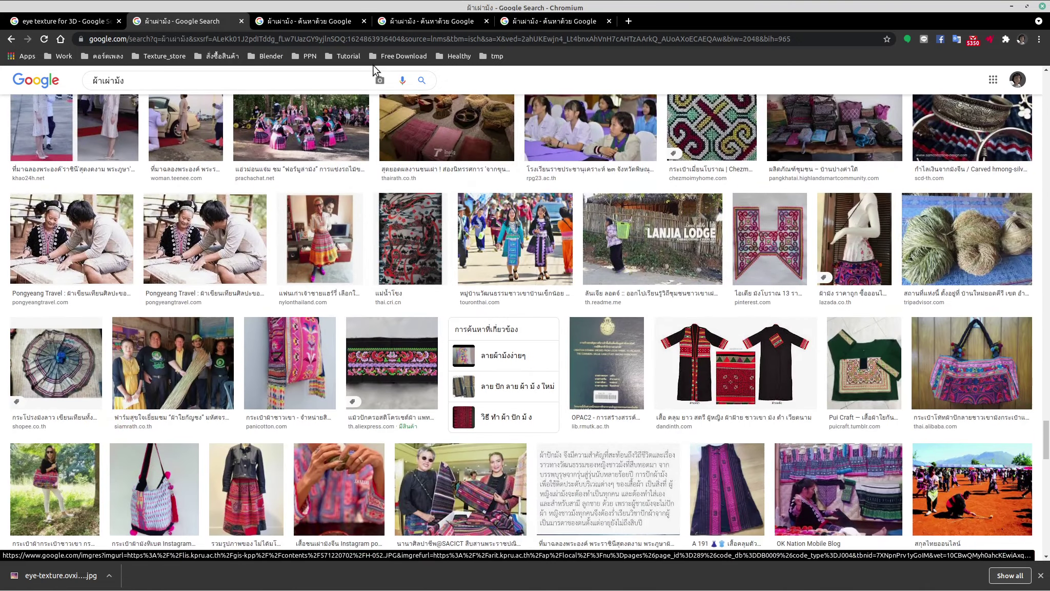
Examine the red woven textile from youtube.com and open its related Fabric Thailand image from pinterest.com in a separate tab.
{"action": "left_click", "coordinate": [404, 18]}
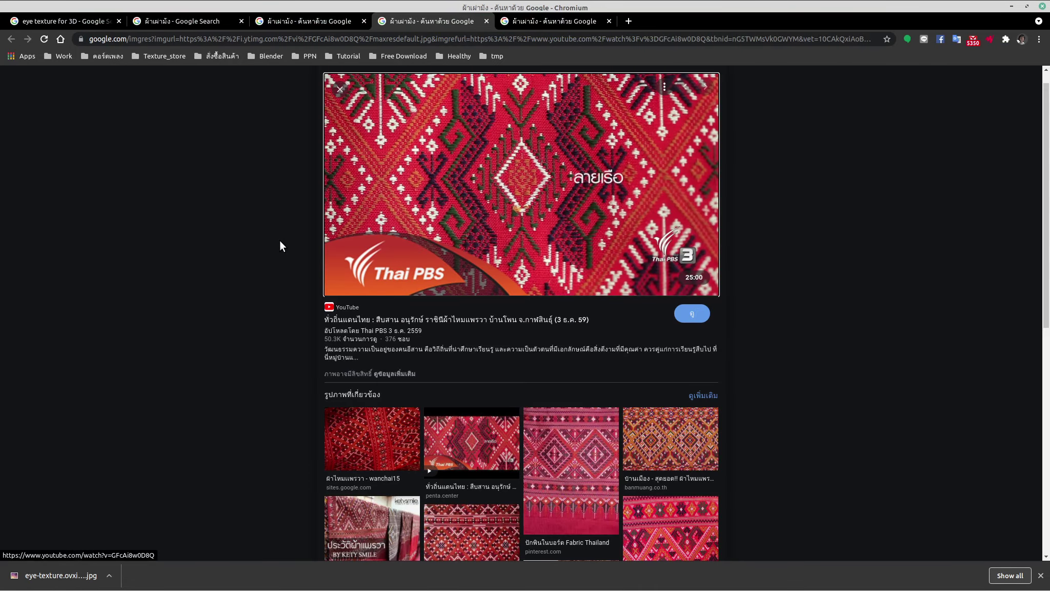
{"action": "scroll", "coordinate": [407, 307], "scroll_direction": "down", "scroll_amount": 3}
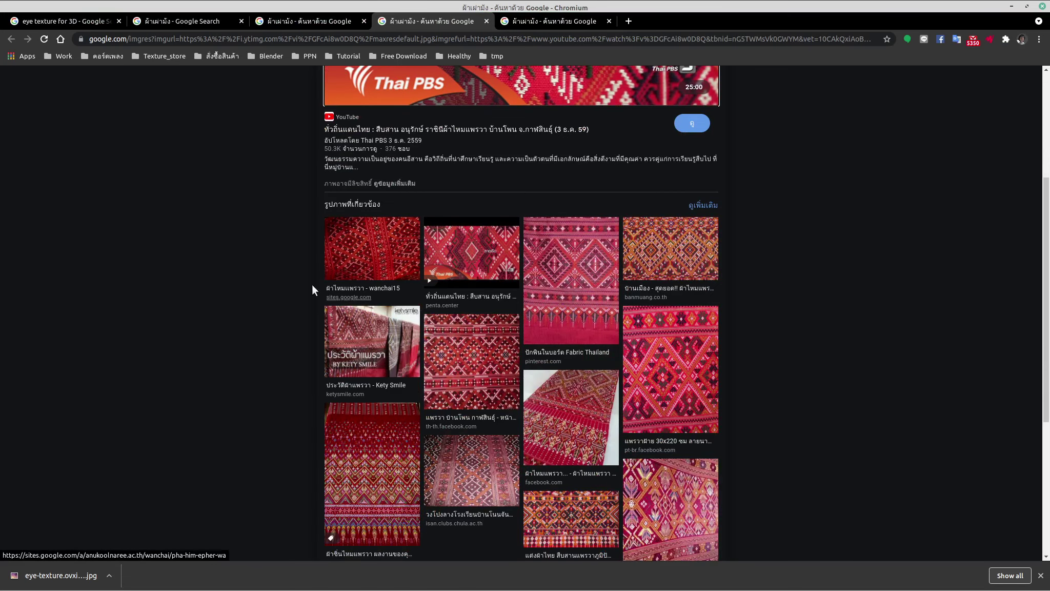
{"action": "middle_click", "coordinate": [598, 290]}
{"action": "scroll", "coordinate": [70, 255], "scroll_direction": "down", "scroll_amount": 3}
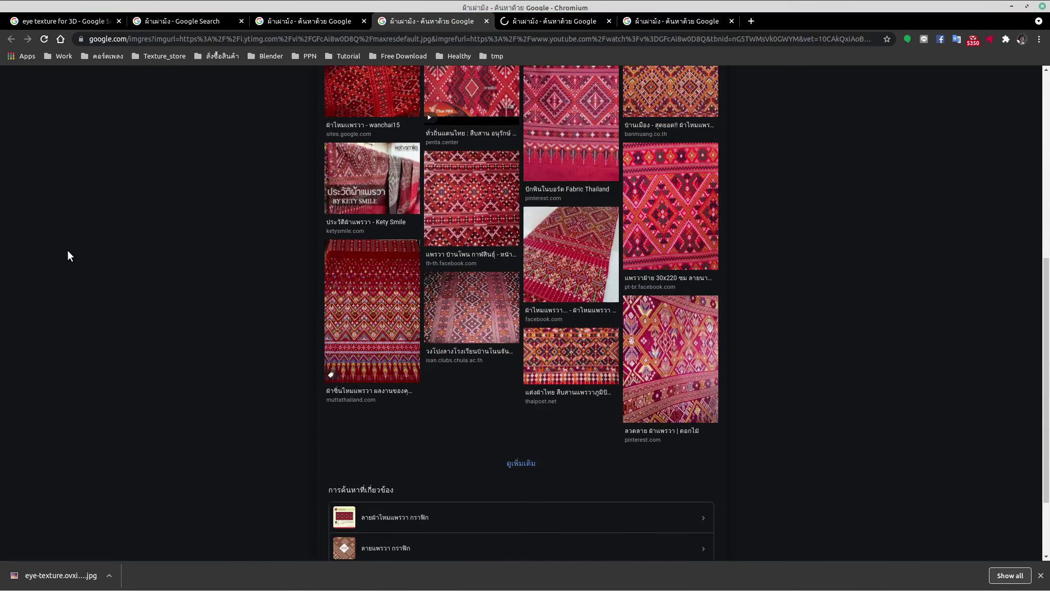
Open the pink diamond pattern from digitizedlanna.com related to the vovworld.vn textile in a separate tab, and close the vovworld.vn tab.
{"action": "left_click", "coordinate": [317, 21]}
{"action": "scroll", "coordinate": [254, 194], "scroll_direction": "down", "scroll_amount": 3}
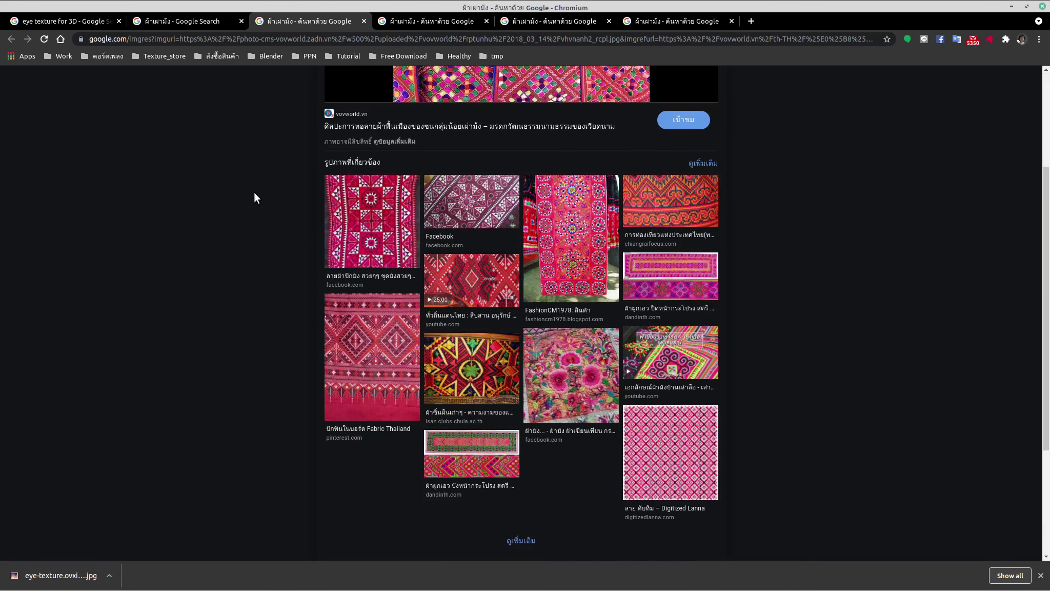
{"action": "middle_click", "coordinate": [687, 444]}
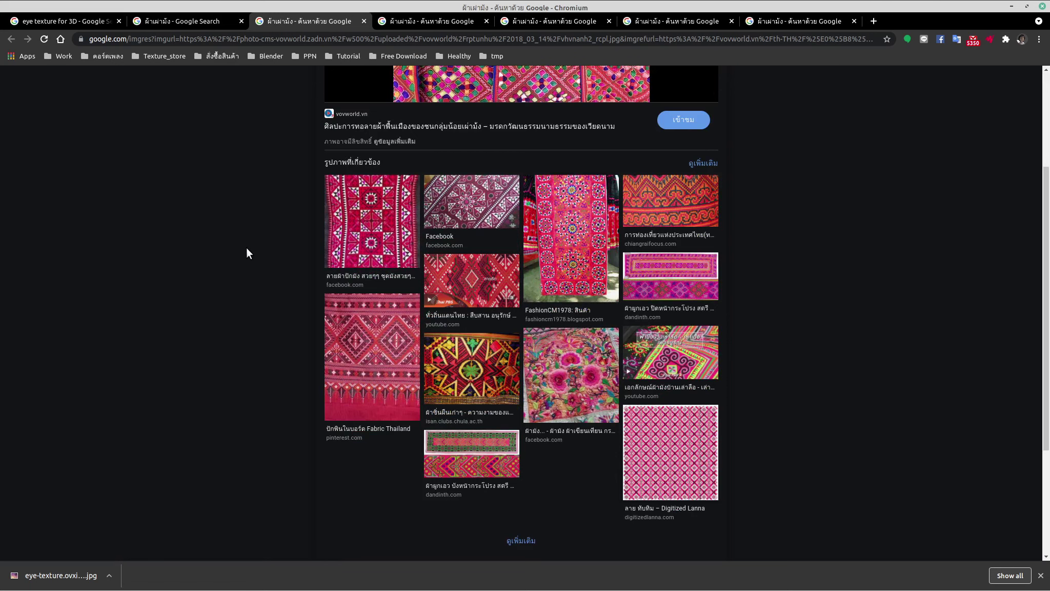
{"action": "middle_click", "coordinate": [327, 17]}
{"action": "scroll", "coordinate": [297, 181], "scroll_direction": "down", "scroll_amount": 3}
{"action": "scroll", "coordinate": [296, 181], "scroll_direction": "up", "scroll_amount": 3}
Review the red woven youtube.com textile and its related images, close its tab, and view the pinterest.com Fabric Thailand textile.
{"action": "left_click", "coordinate": [403, 23]}
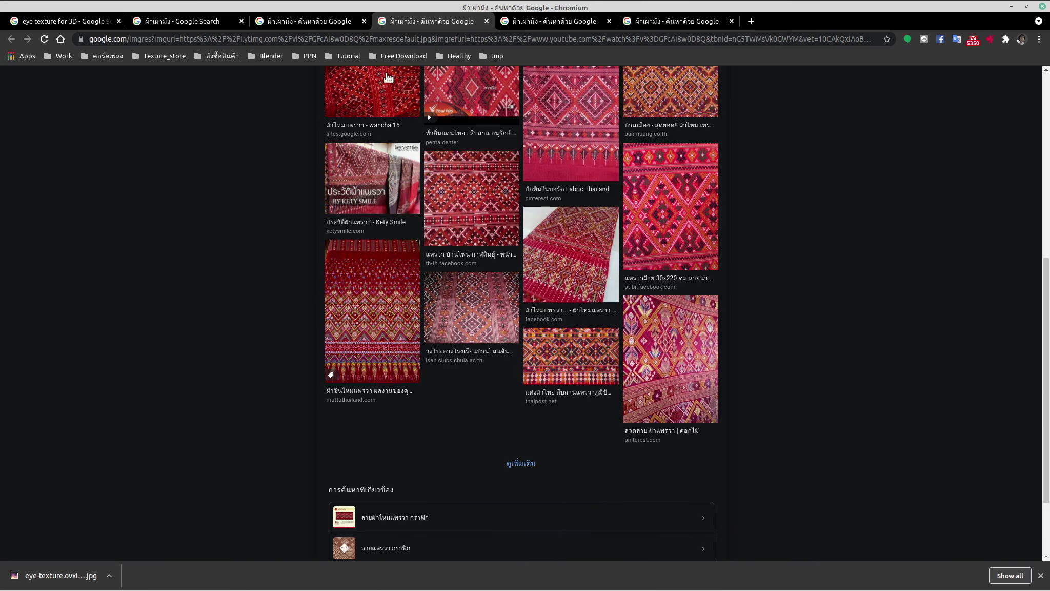
{"action": "scroll", "coordinate": [263, 187], "scroll_direction": "up", "scroll_amount": 6}
{"action": "scroll", "coordinate": [263, 183], "scroll_direction": "up", "scroll_amount": 3}
{"action": "scroll", "coordinate": [263, 181], "scroll_direction": "down", "scroll_amount": 6}
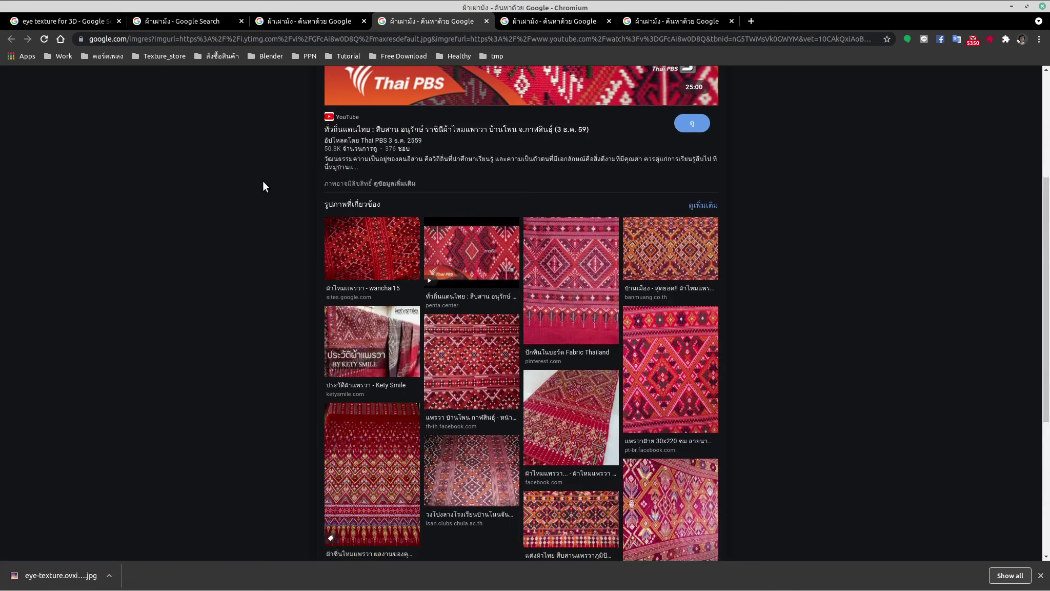
{"action": "key", "text": "ctrl+Tab"}
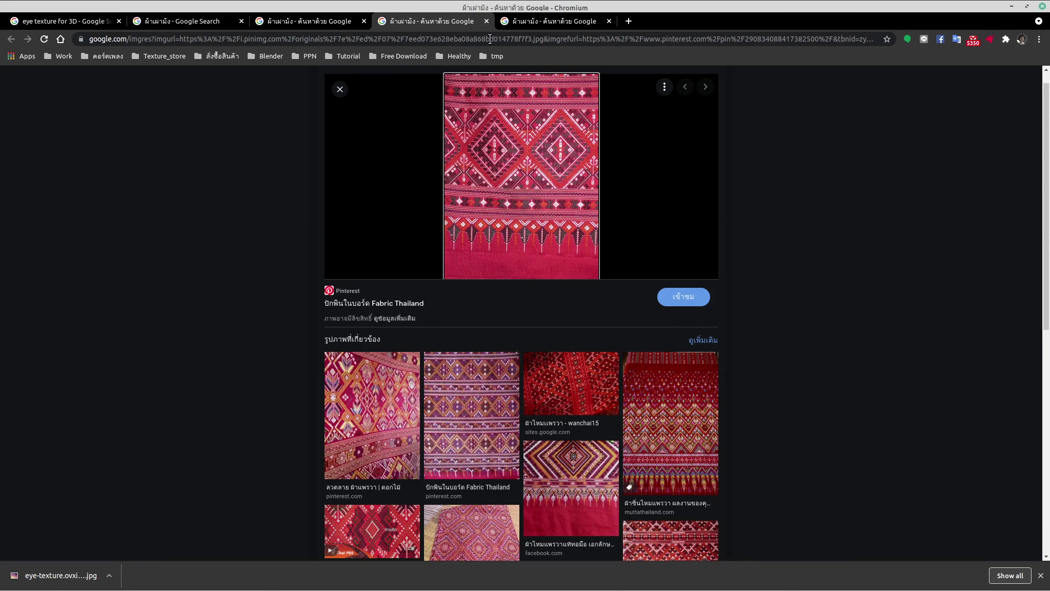
{"action": "key", "text": "ctrl+w"}
Open the related black trousers with pink circle embroidery from dandinth.com in a separate tab and switch to them.
{"action": "scroll", "coordinate": [261, 176], "scroll_direction": "down", "scroll_amount": 2}
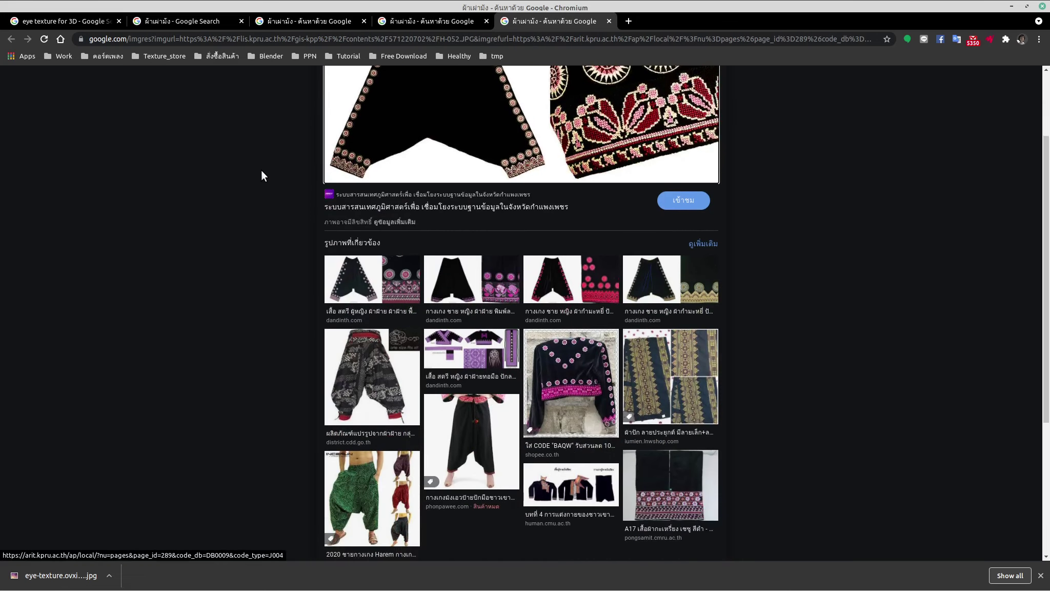
{"action": "middle_click", "coordinate": [578, 274]}
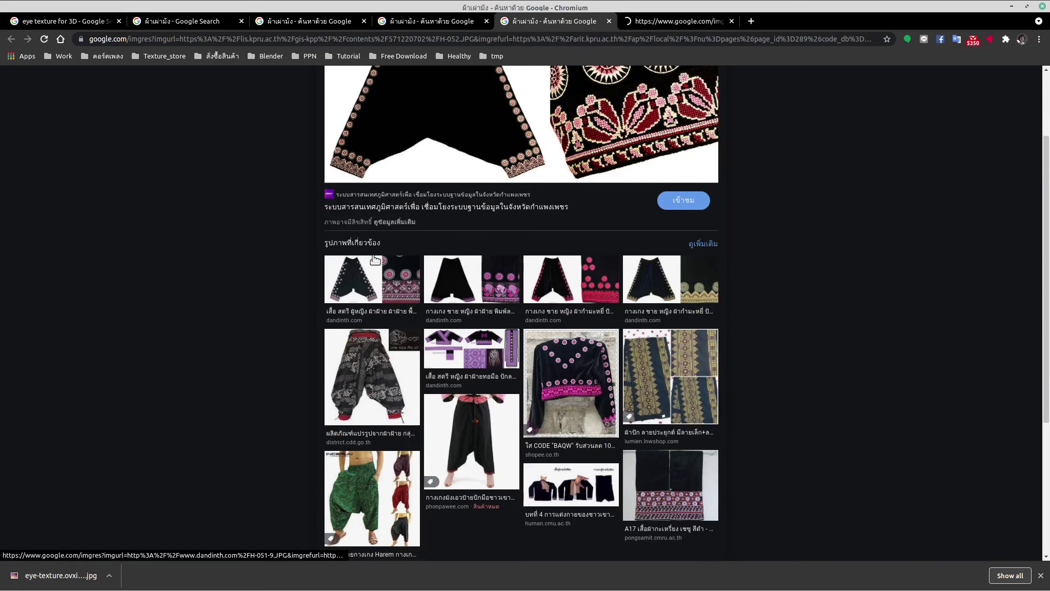
{"action": "scroll", "coordinate": [578, 274], "scroll_direction": "up", "scroll_amount": 2}
{"action": "left_click", "coordinate": [674, 21]}
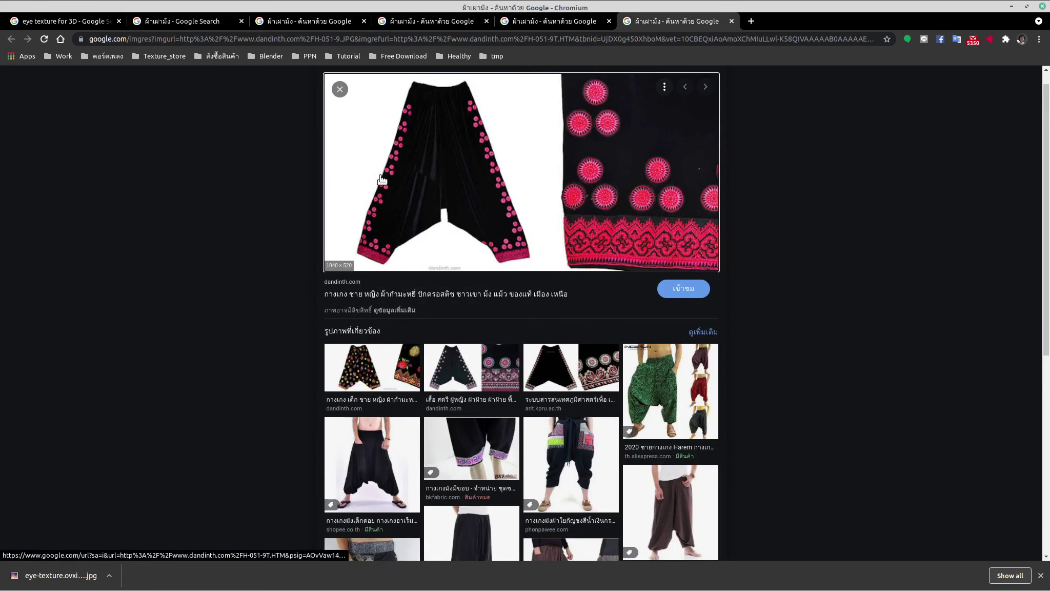
Compare the dandinth.com trousers with the arit.kpru.ac.th trousers and the pink digitizedlanna.com pattern.
{"action": "scroll", "coordinate": [309, 203], "scroll_direction": "down", "scroll_amount": 3}
{"action": "scroll", "coordinate": [309, 203], "scroll_direction": "up", "scroll_amount": 3}
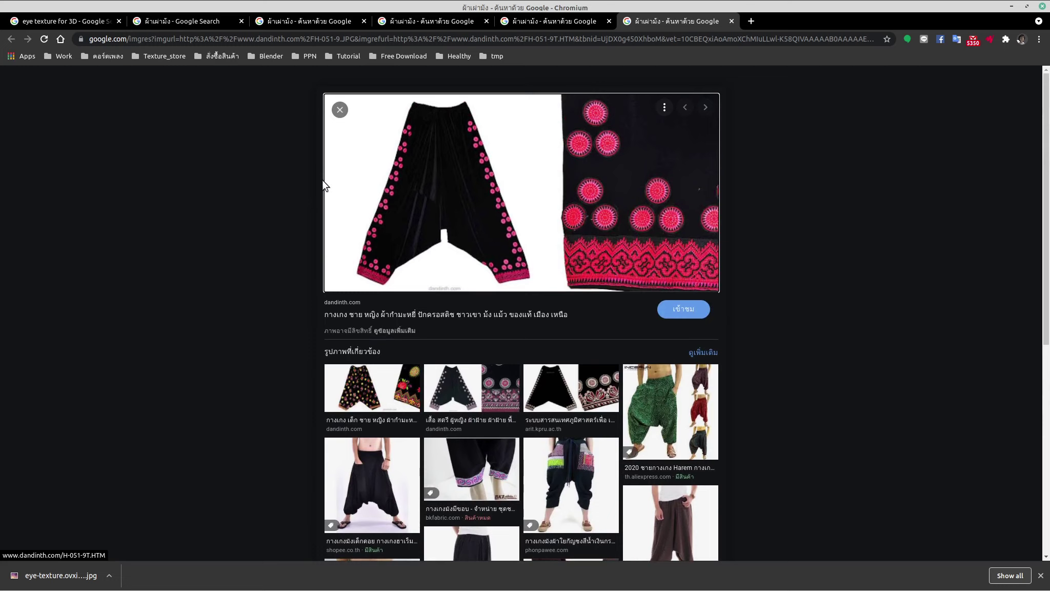
{"action": "scroll", "coordinate": [405, 332], "scroll_direction": "down", "scroll_amount": 3}
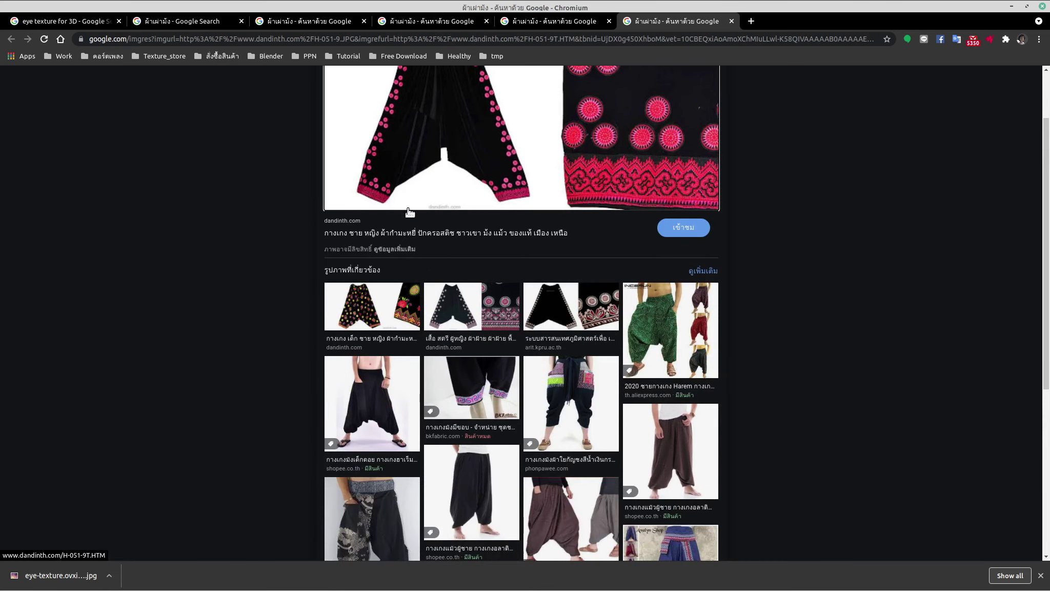
{"action": "left_click", "coordinate": [526, 22]}
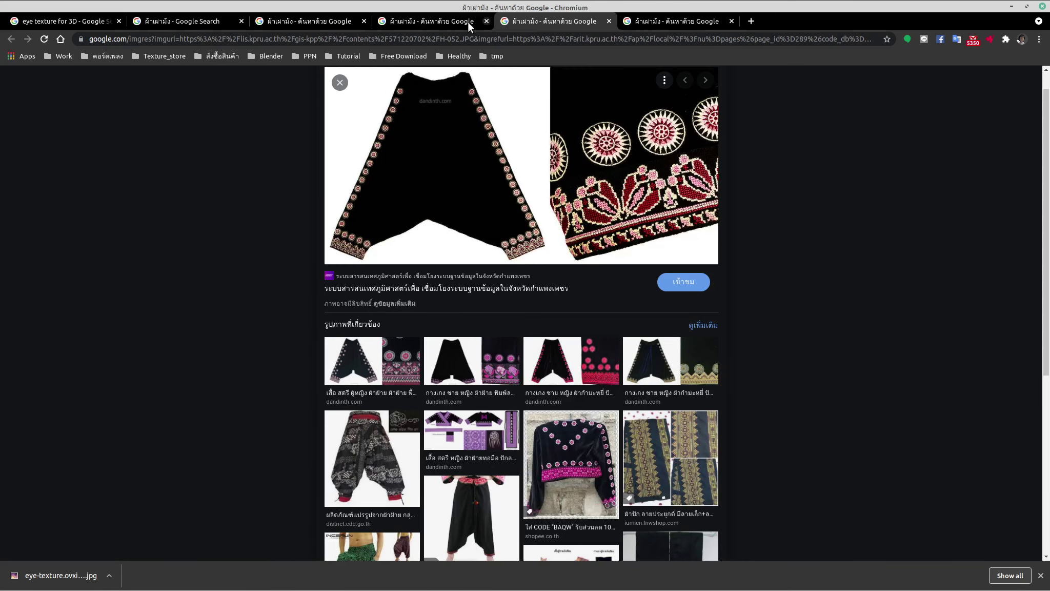
{"action": "left_click", "coordinate": [324, 23]}
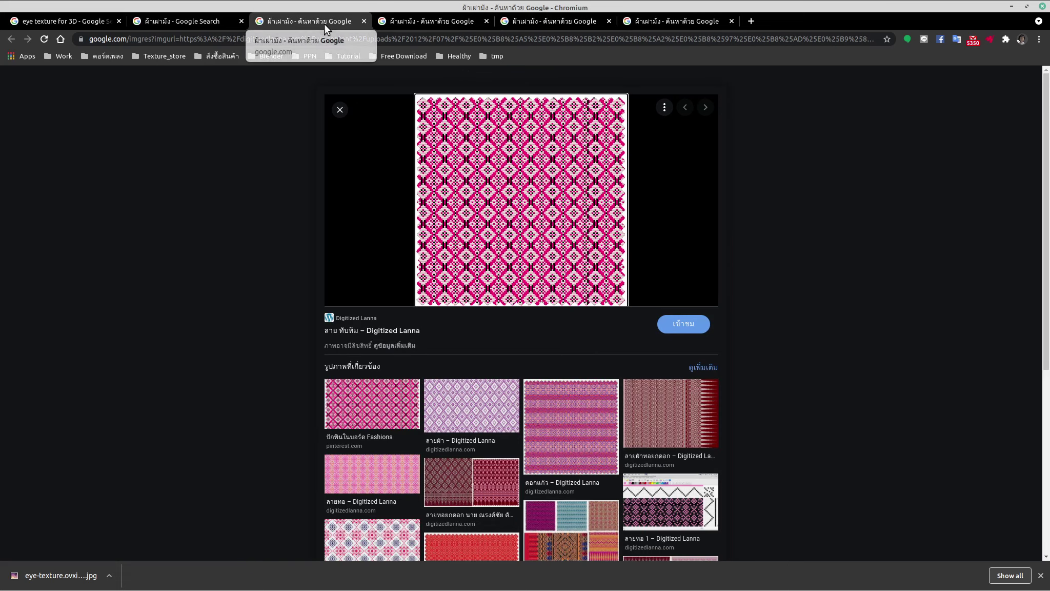
Return to the Hmong fabric image results, check them to the end of the page, and examine them again from the beginning.
{"action": "left_click", "coordinate": [204, 22]}
{"action": "scroll", "coordinate": [202, 134], "scroll_direction": "down", "scroll_amount": 15}
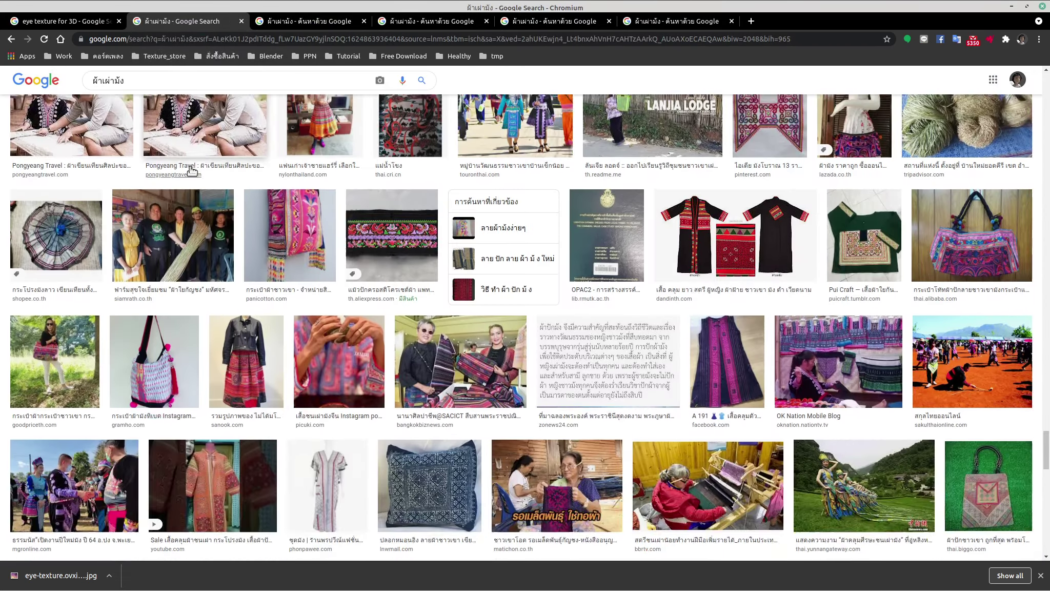
{"action": "scroll", "coordinate": [177, 156], "scroll_direction": "down", "scroll_amount": 3}
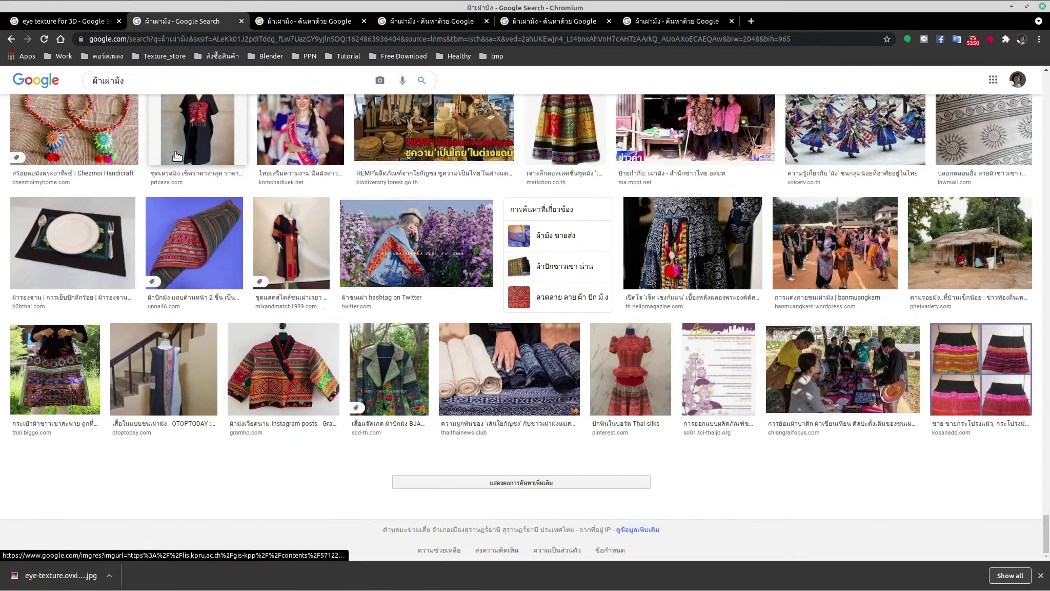
{"action": "left_click", "coordinate": [1046, 110]}
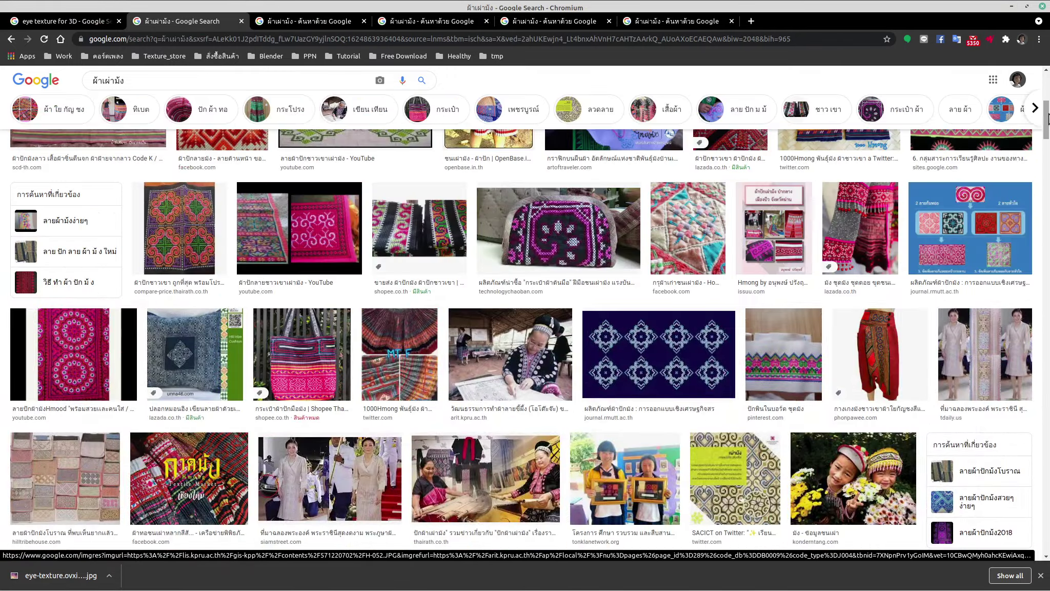
{"action": "left_click_drag", "start_coordinate": [1046, 110], "coordinate": [1046, 81]}
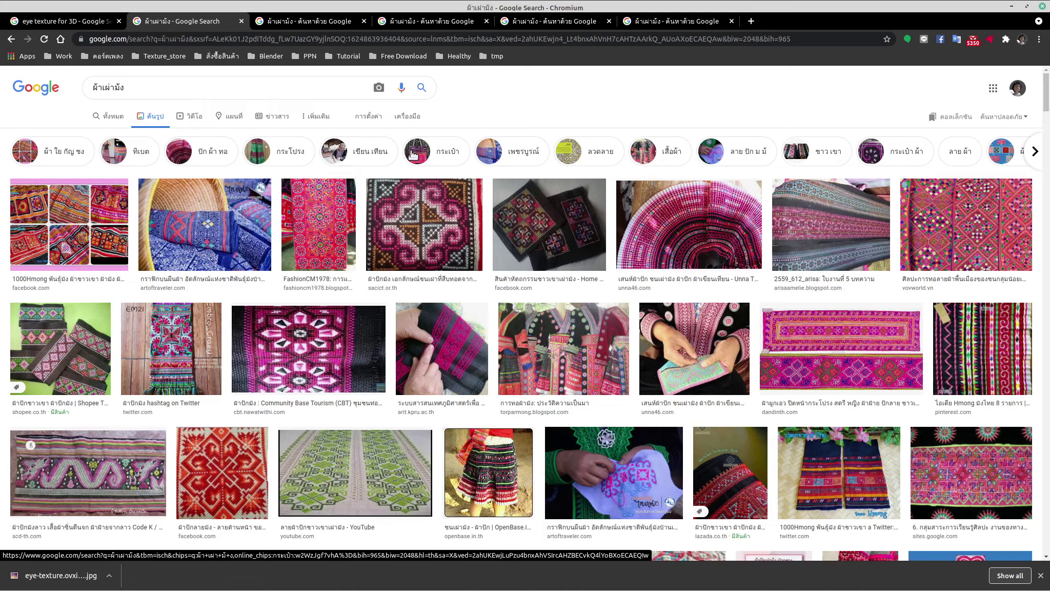
{"action": "scroll", "coordinate": [405, 157], "scroll_direction": "down", "scroll_amount": 3}
{"action": "scroll", "coordinate": [400, 158], "scroll_direction": "down", "scroll_amount": 5}
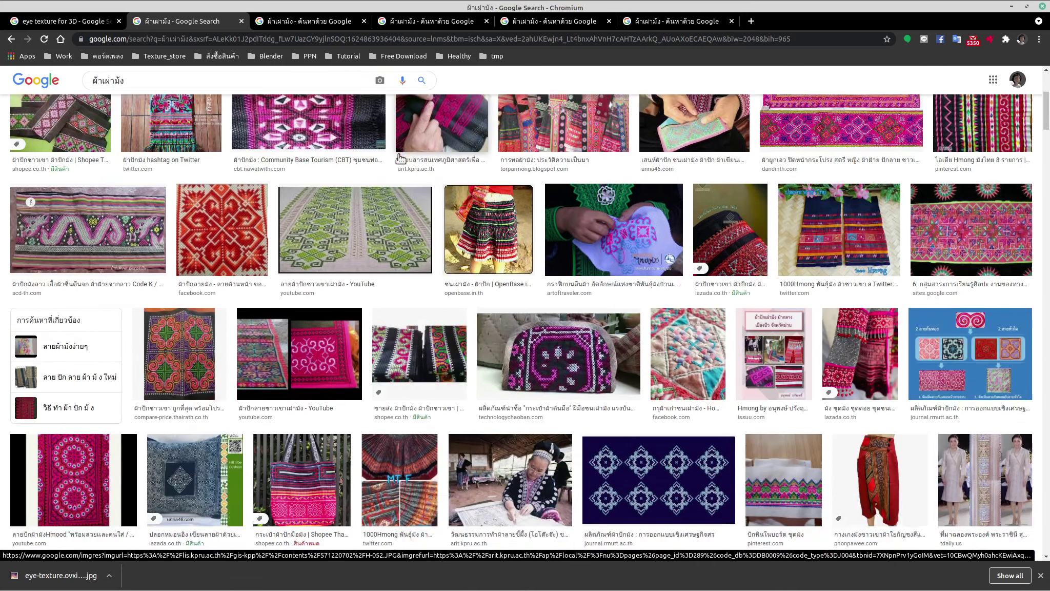
{"action": "scroll", "coordinate": [399, 155], "scroll_direction": "down", "scroll_amount": 4}
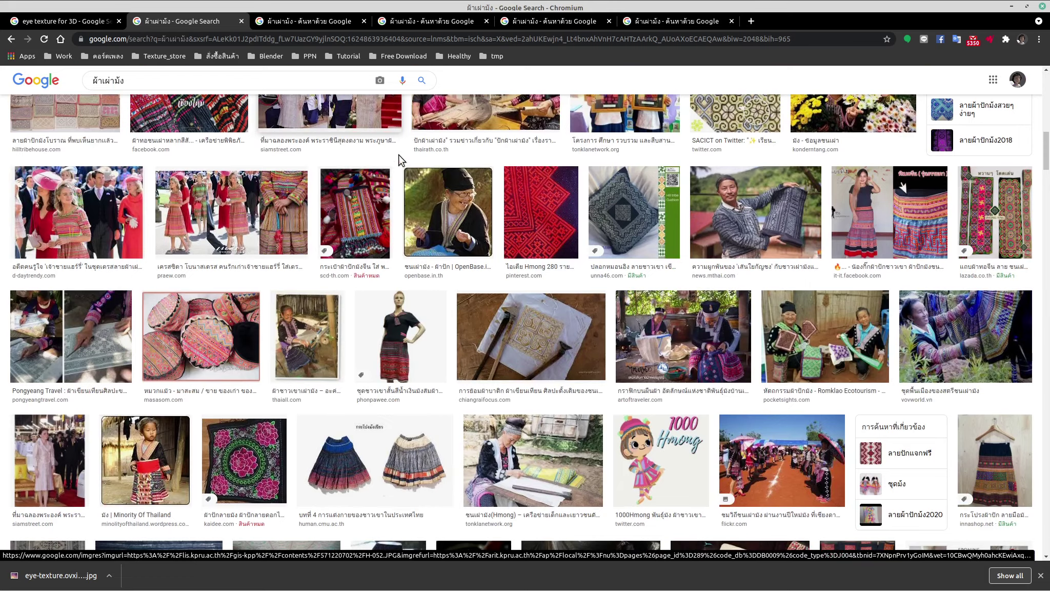
Browse further through the Hmong fabric results and open the th.aliexpress.com black floral embroidered band in a separate tab.
{"action": "scroll", "coordinate": [399, 156], "scroll_direction": "down", "scroll_amount": 7}
{"action": "scroll", "coordinate": [397, 160], "scroll_direction": "down", "scroll_amount": 8}
{"action": "scroll", "coordinate": [398, 160], "scroll_direction": "down", "scroll_amount": 8}
{"action": "scroll", "coordinate": [395, 161], "scroll_direction": "down", "scroll_amount": 10}
{"action": "scroll", "coordinate": [394, 163], "scroll_direction": "down", "scroll_amount": 10}
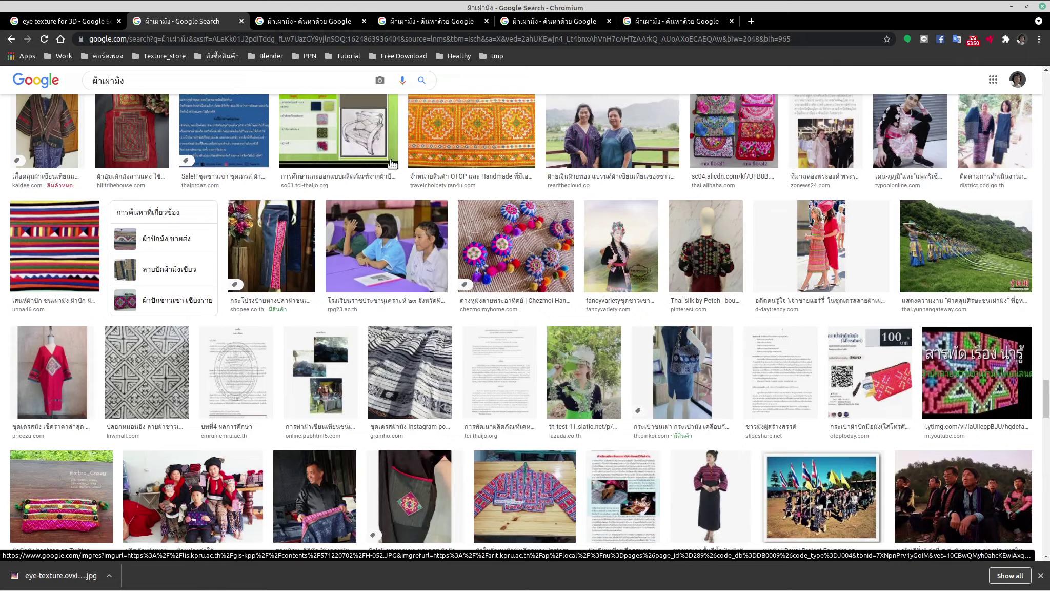
{"action": "scroll", "coordinate": [392, 163], "scroll_direction": "down", "scroll_amount": 10}
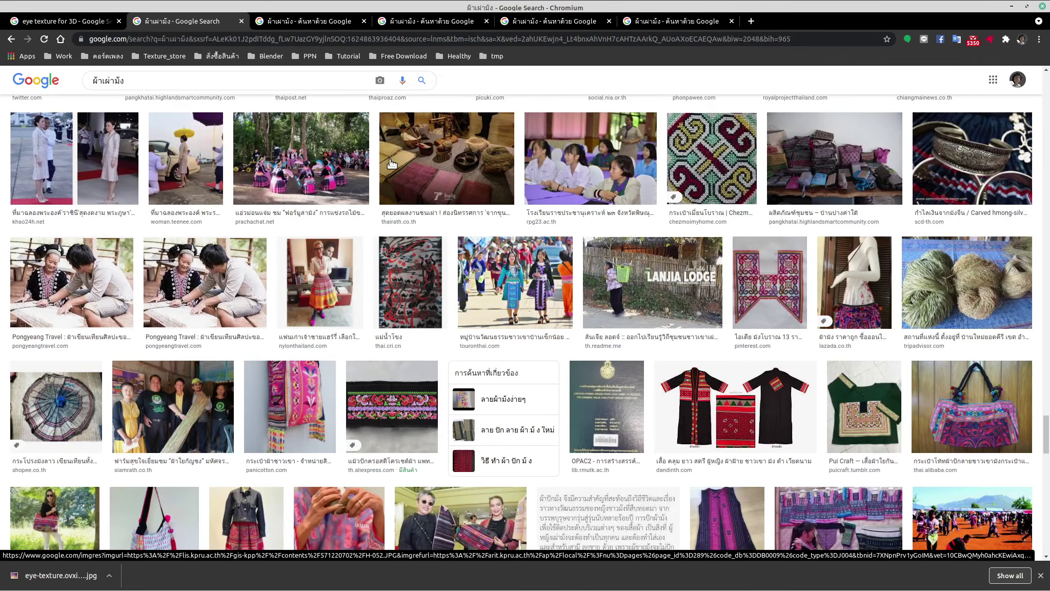
{"action": "scroll", "coordinate": [391, 163], "scroll_direction": "down", "scroll_amount": 4}
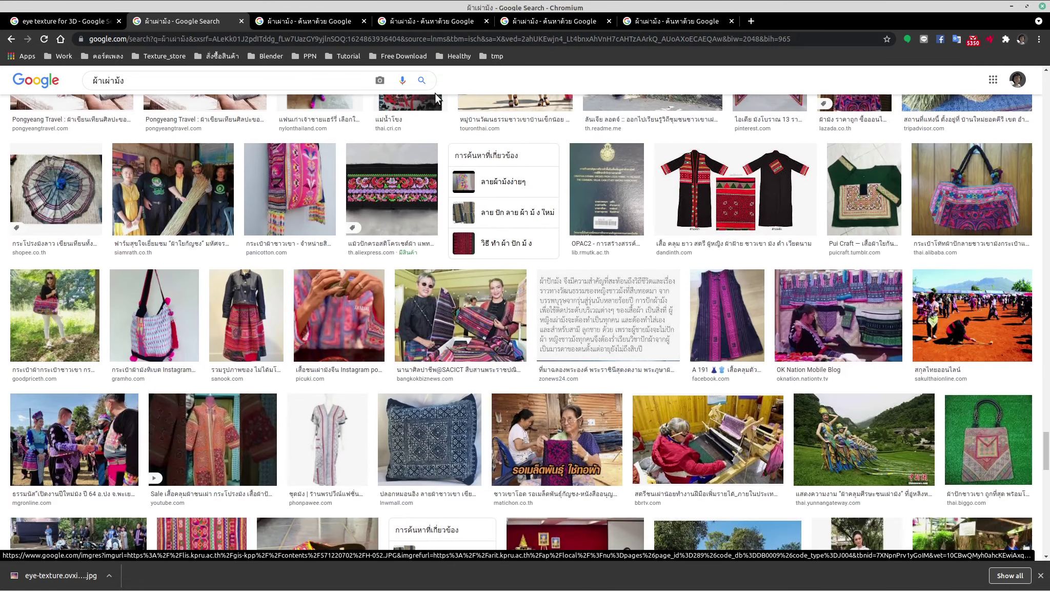
{"action": "scroll", "coordinate": [390, 161], "scroll_direction": "down", "scroll_amount": 1}
{"action": "middle_click", "coordinate": [390, 159]}
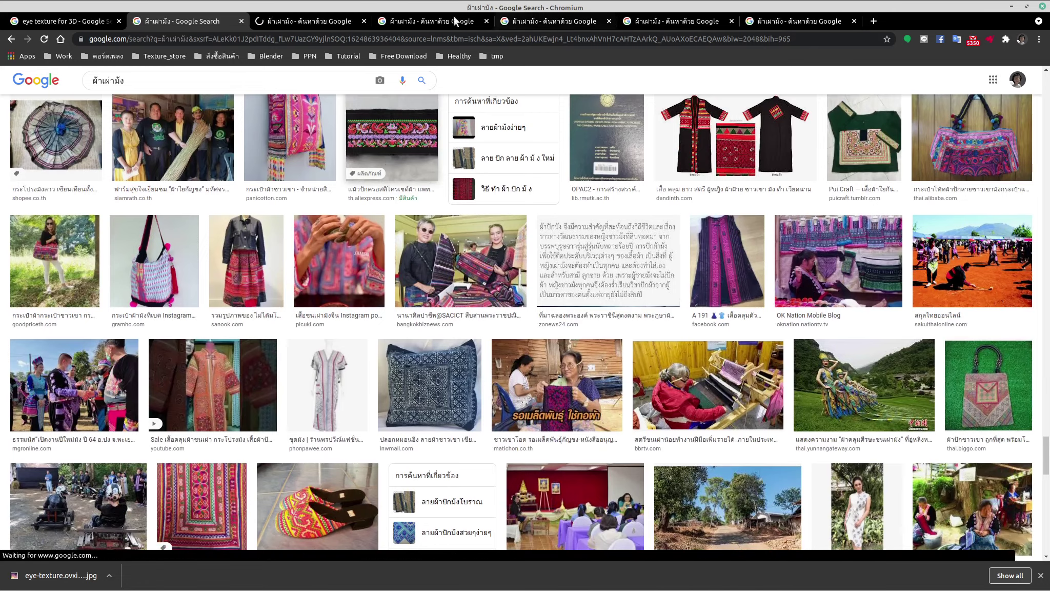
{"action": "left_click", "coordinate": [336, 18]}
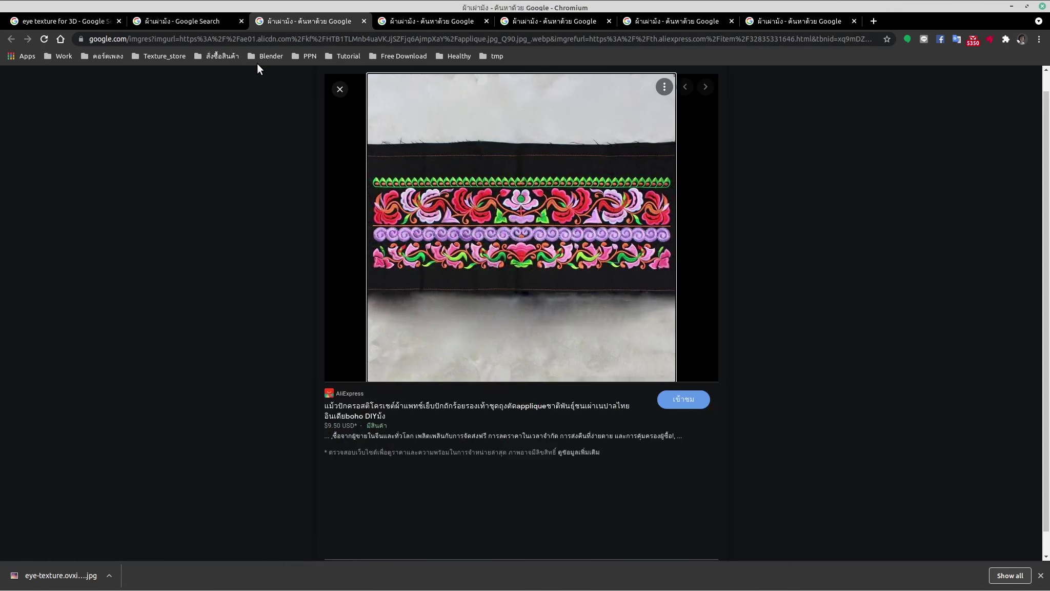
Save the floral embroidered band image in a new Cloth_texture folder beside the Day folders and close its tab.
{"action": "right_click", "coordinate": [422, 194]}
{"action": "left_click", "coordinate": [461, 323]}
{"action": "scroll", "coordinate": [412, 299], "scroll_direction": "down", "scroll_amount": 4}
{"action": "scroll", "coordinate": [415, 282], "scroll_direction": "up", "scroll_amount": 4}
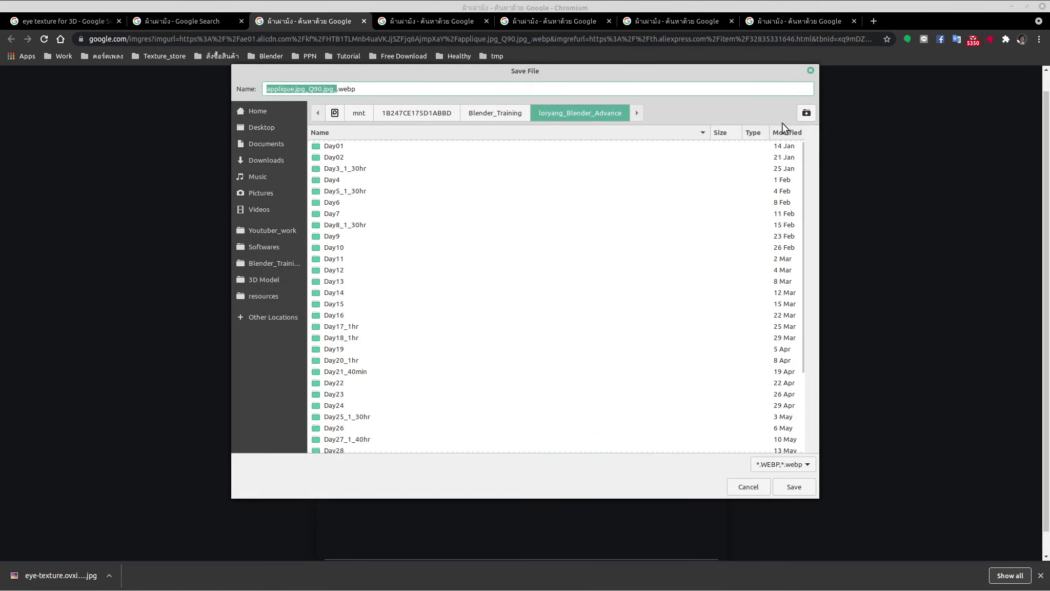
{"action": "left_click", "coordinate": [801, 118]}
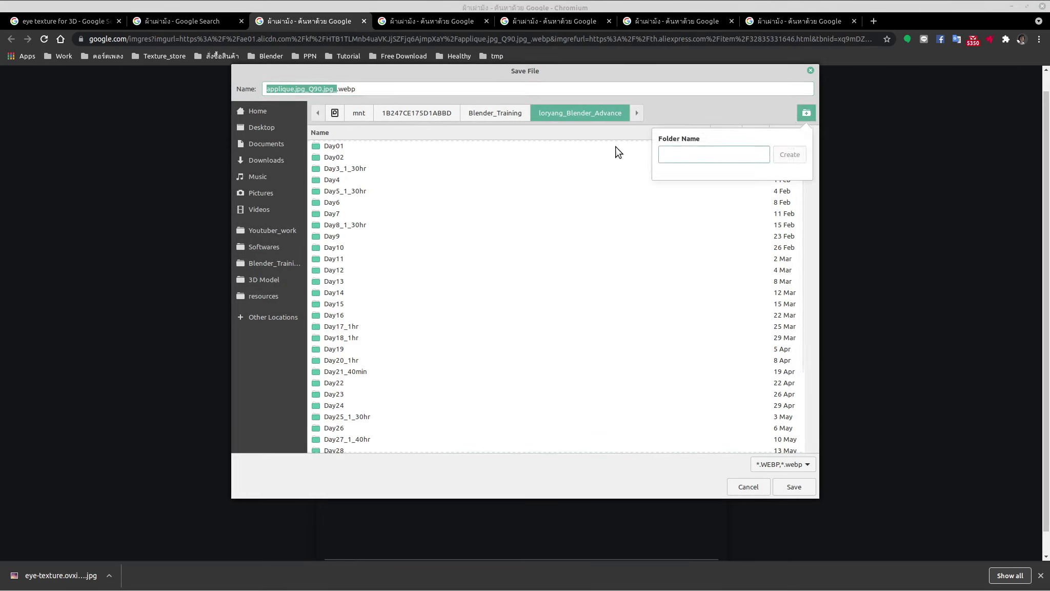
{"action": "type", "text": "ฉสนำ"}
{"action": "key", "text": "BackSpace"}
{"action": "key", "text": "BackSpace"}
{"action": "key", "text": "BackSpace"}
{"action": "key", "text": "BackSpace"}
{"action": "type", "text": "Cloet_"}
{"action": "key", "text": "BackSpace"}
{"action": "key", "text": "BackSpace"}
{"action": "key", "text": "BackSpace"}
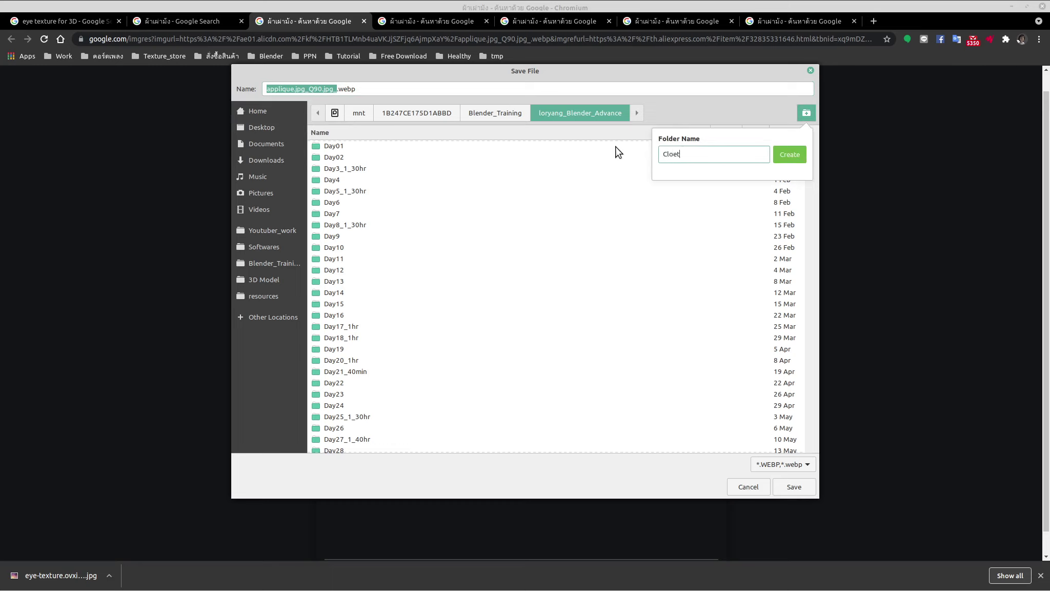
{"action": "type", "text": "th_texture"}
{"action": "key", "text": "Return"}
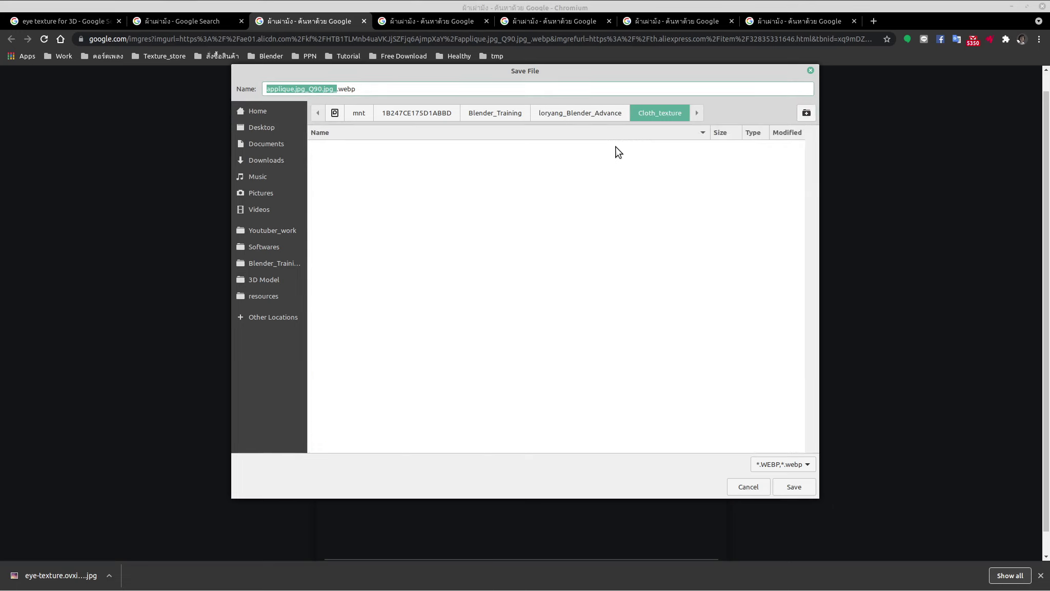
{"action": "left_click", "coordinate": [783, 487]}
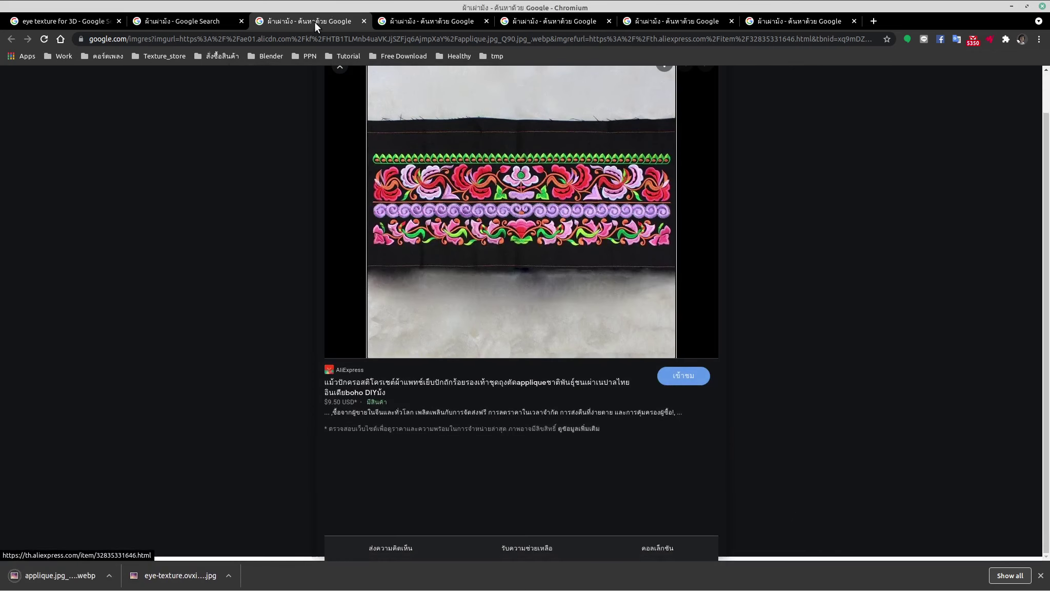
{"action": "key", "text": "ctrl+w"}
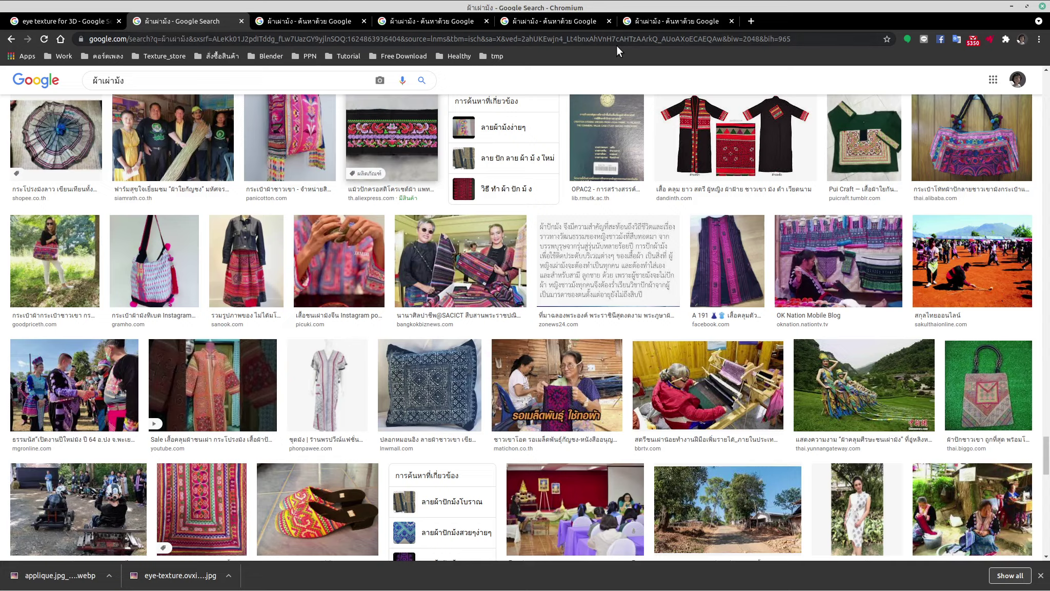
Open the related arit.kpru.ac.th trousers from the dandinth.com page in a separate tab and save their image as H-052.jpeg in Cloth_texture.
{"action": "left_click", "coordinate": [645, 29]}
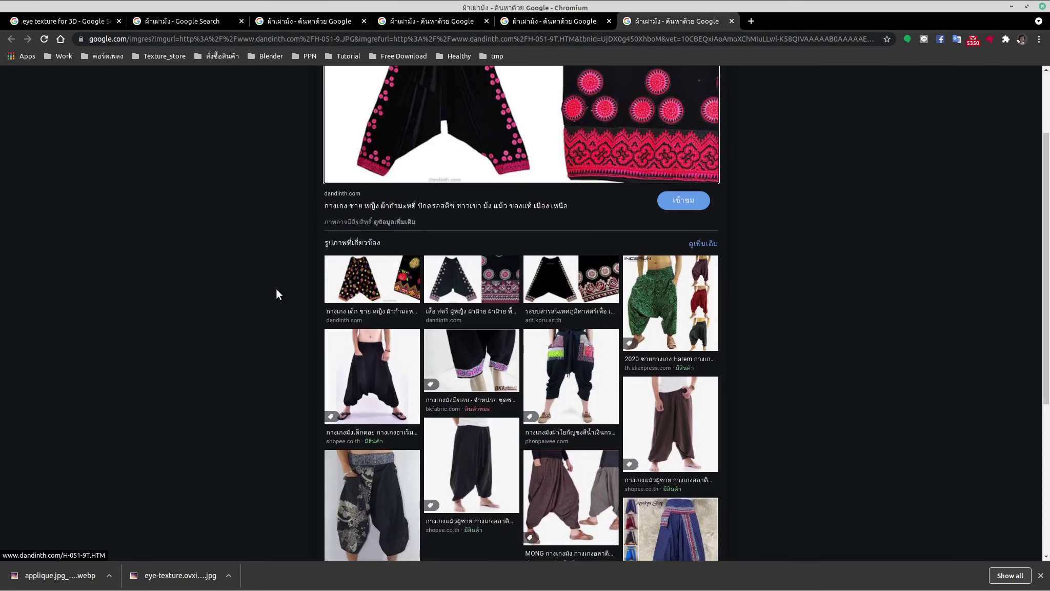
{"action": "middle_click", "coordinate": [604, 328]}
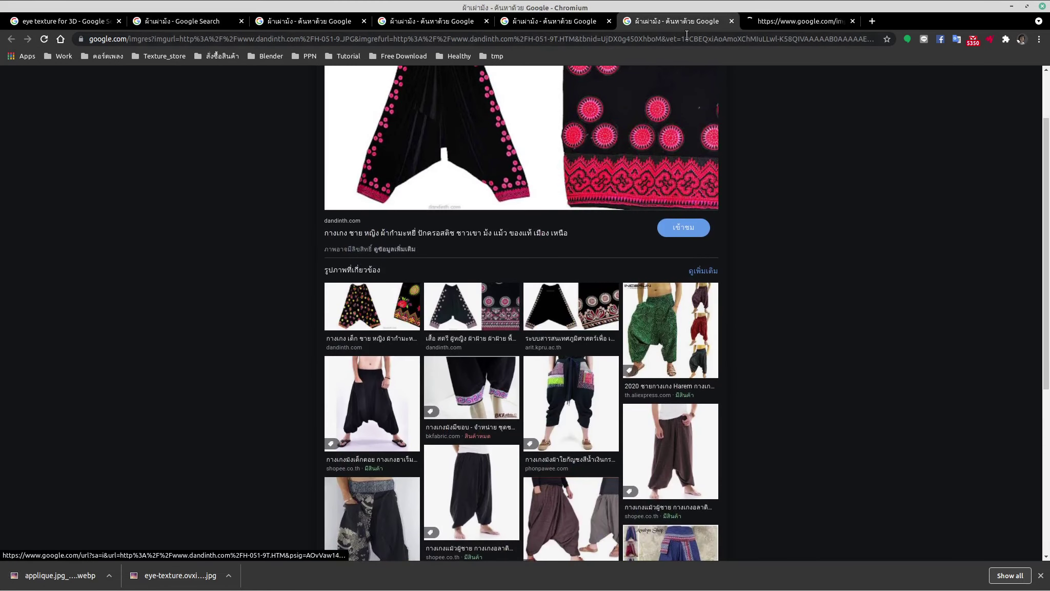
{"action": "left_click", "coordinate": [793, 23]}
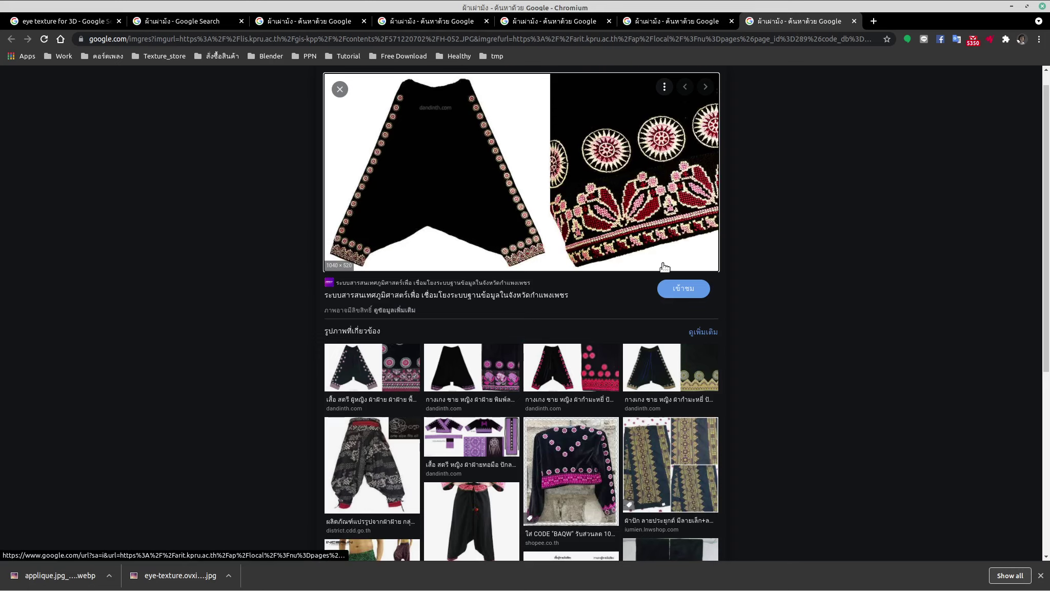
{"action": "right_click", "coordinate": [612, 155]}
{"action": "left_click", "coordinate": [687, 279]}
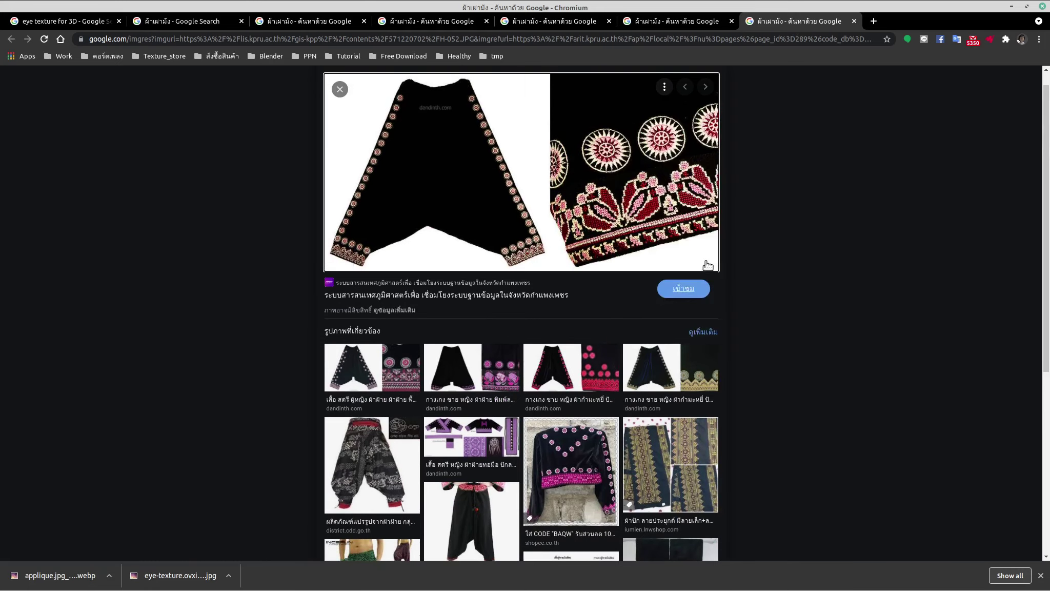
{"action": "left_click", "coordinate": [792, 487]}
Compare the dandinth.com pink circle trousers with the arit.kpru.ac.th trousers and their related images.
{"action": "left_click", "coordinate": [681, 23]}
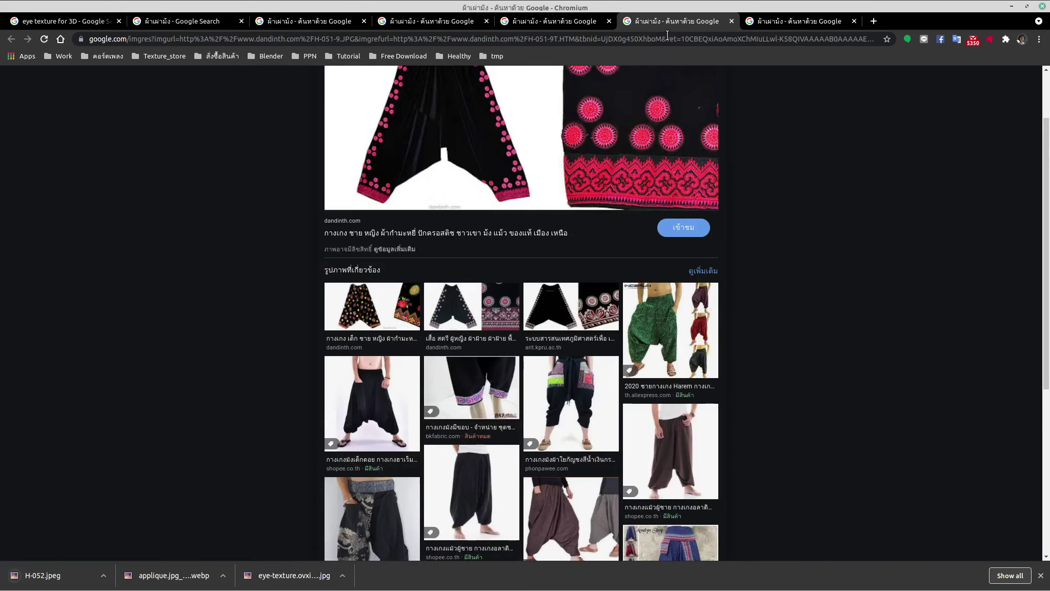
{"action": "scroll", "coordinate": [333, 216], "scroll_direction": "up", "scroll_amount": 2}
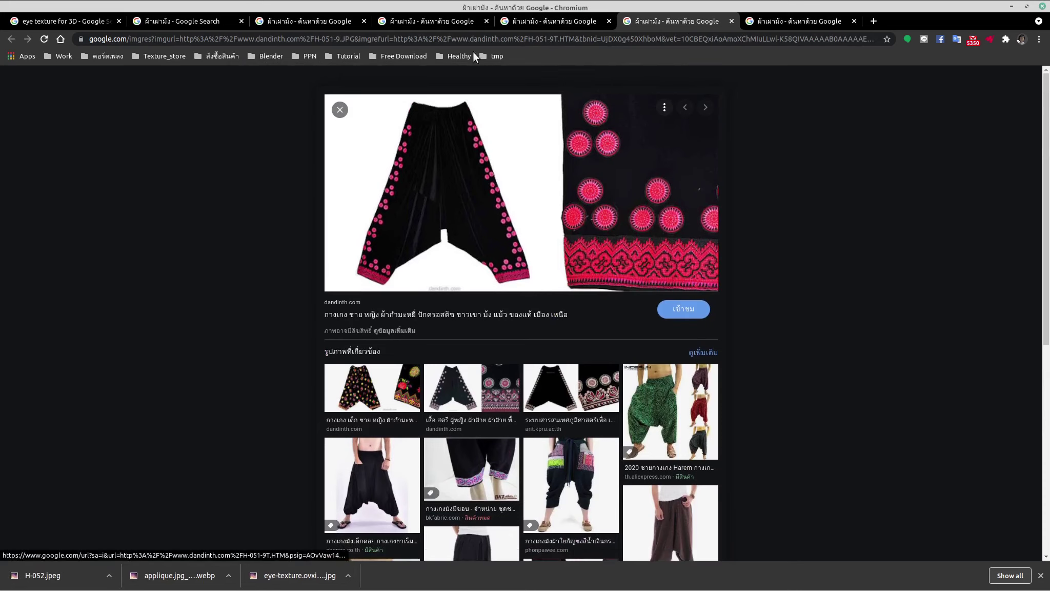
{"action": "left_click", "coordinate": [534, 20]}
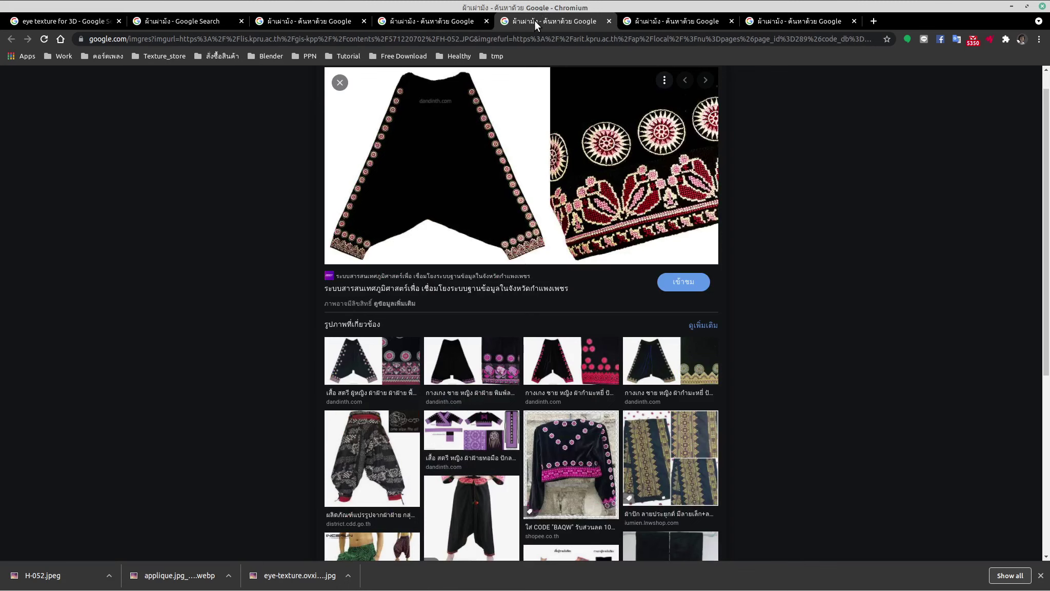
{"action": "scroll", "coordinate": [350, 203], "scroll_direction": "up", "scroll_amount": 1}
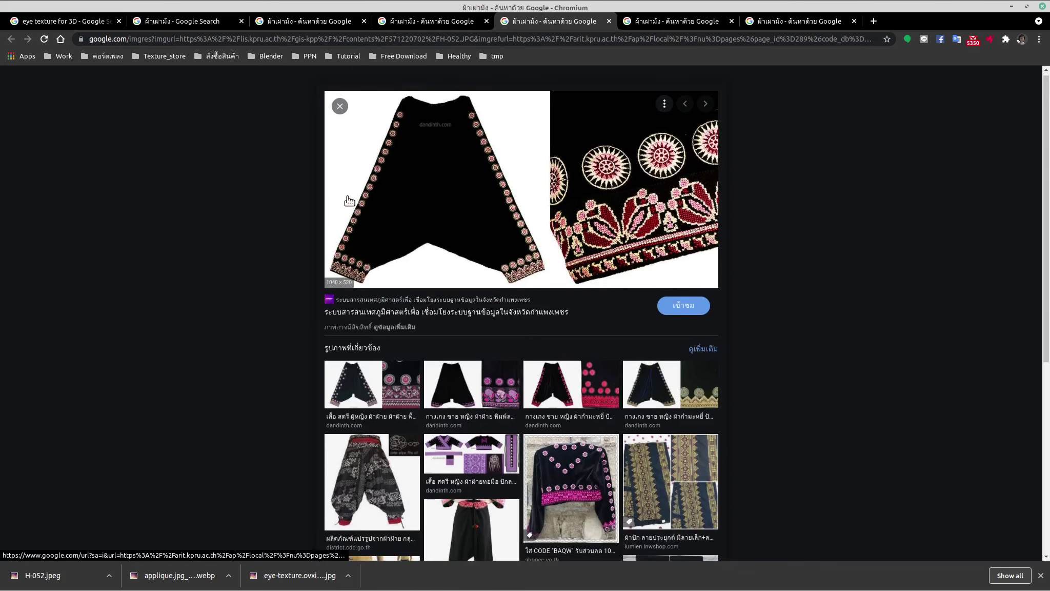
{"action": "scroll", "coordinate": [351, 203], "scroll_direction": "down", "scroll_amount": 3}
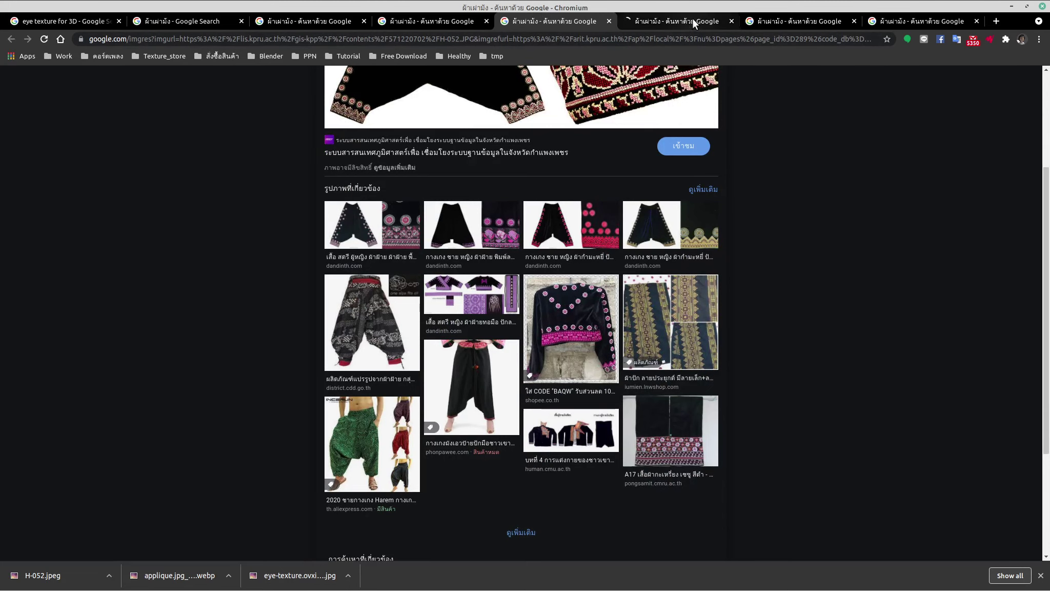
{"action": "left_click", "coordinate": [663, 22]}
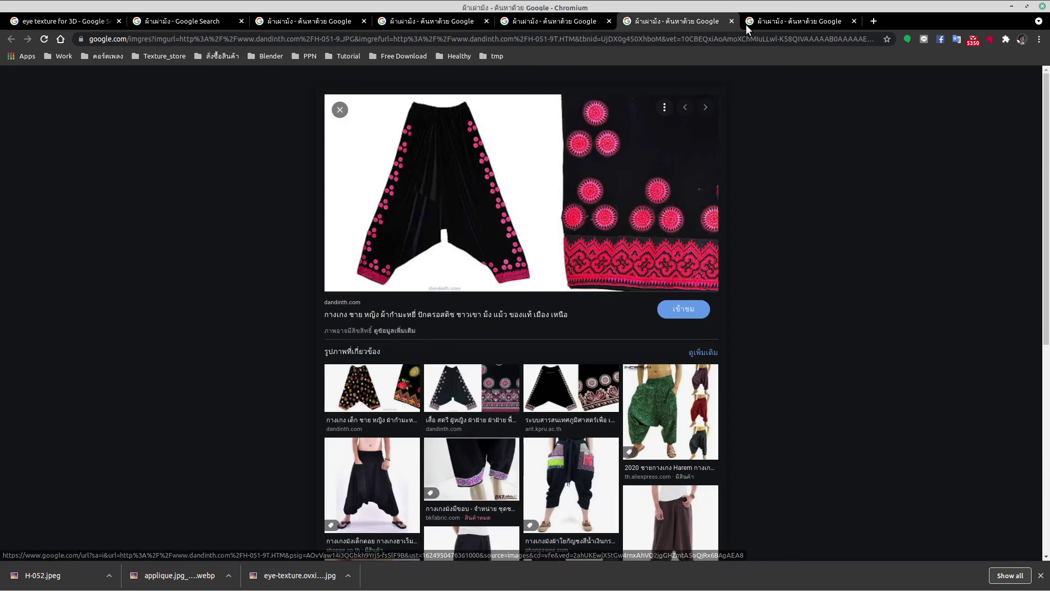
{"action": "left_click", "coordinate": [784, 21]}
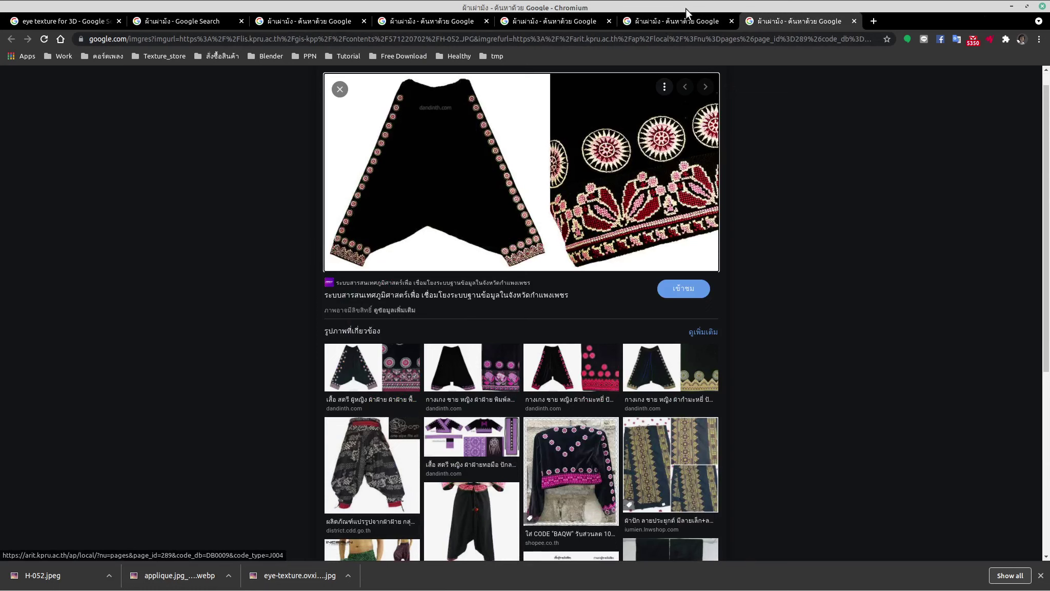
Save the dandinth.com pink circle trousers image as unnamed.jpg in the Cloth_texture folder.
{"action": "key", "text": "ctrl+Page_Up"}
{"action": "right_click", "coordinate": [650, 263]}
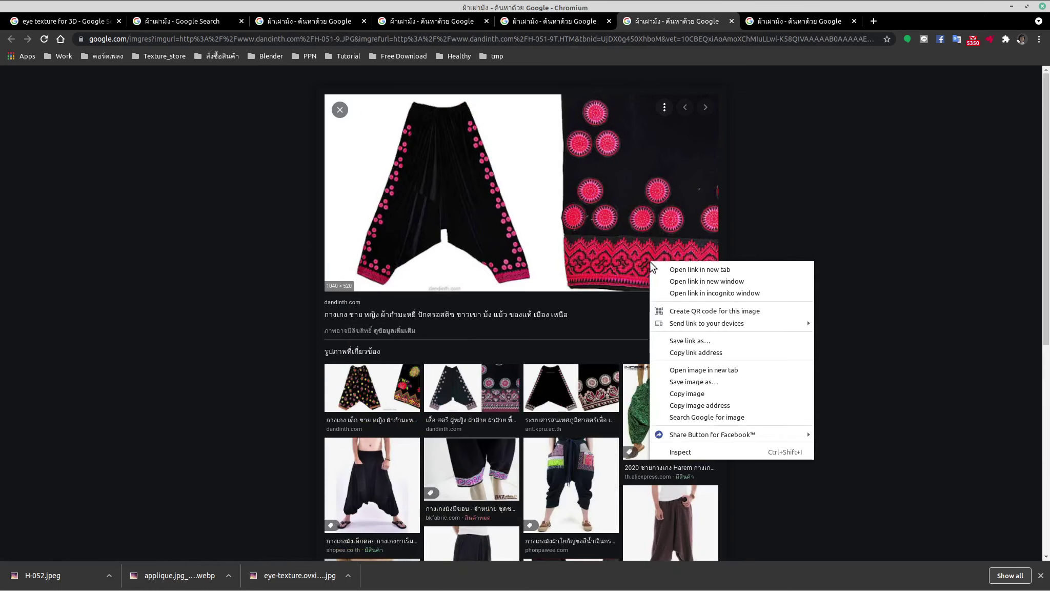
{"action": "left_click", "coordinate": [700, 381]}
{"action": "left_click", "coordinate": [779, 489]}
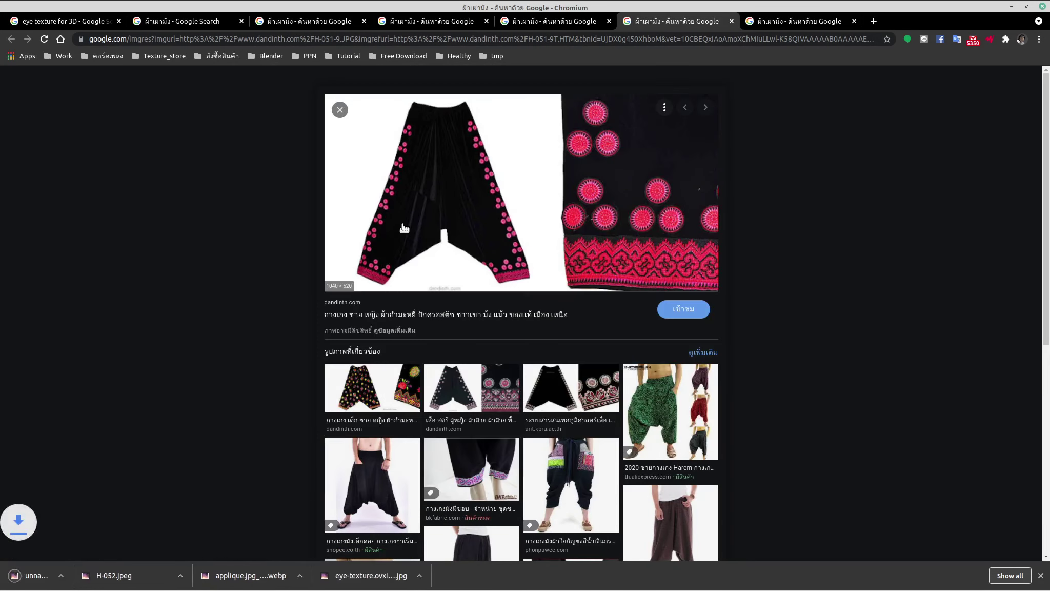
{"action": "right_click", "coordinate": [505, 116]}
{"action": "left_click", "coordinate": [542, 236]}
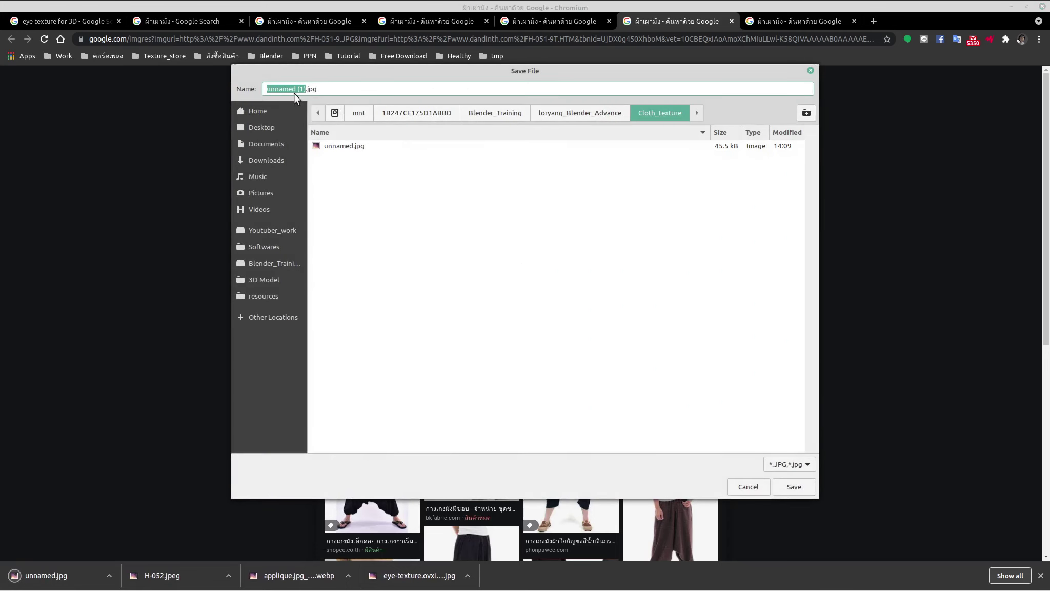
{"action": "left_click", "coordinate": [809, 71]}
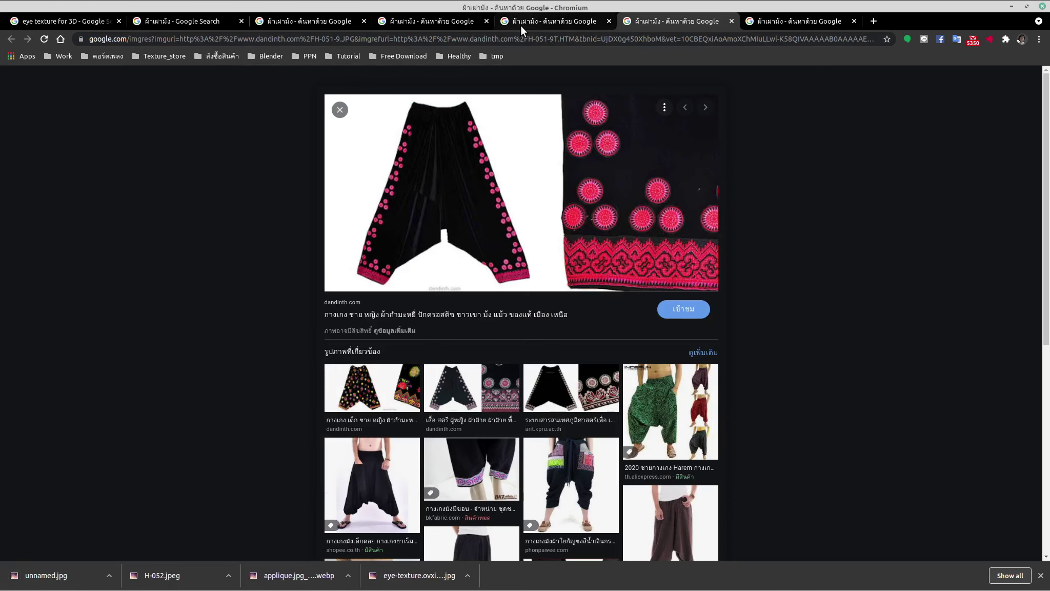
Review the related images of the pinterest.com Fabric Thailand textile and of the arit.kpru.ac.th trousers.
{"action": "left_click", "coordinate": [469, 19]}
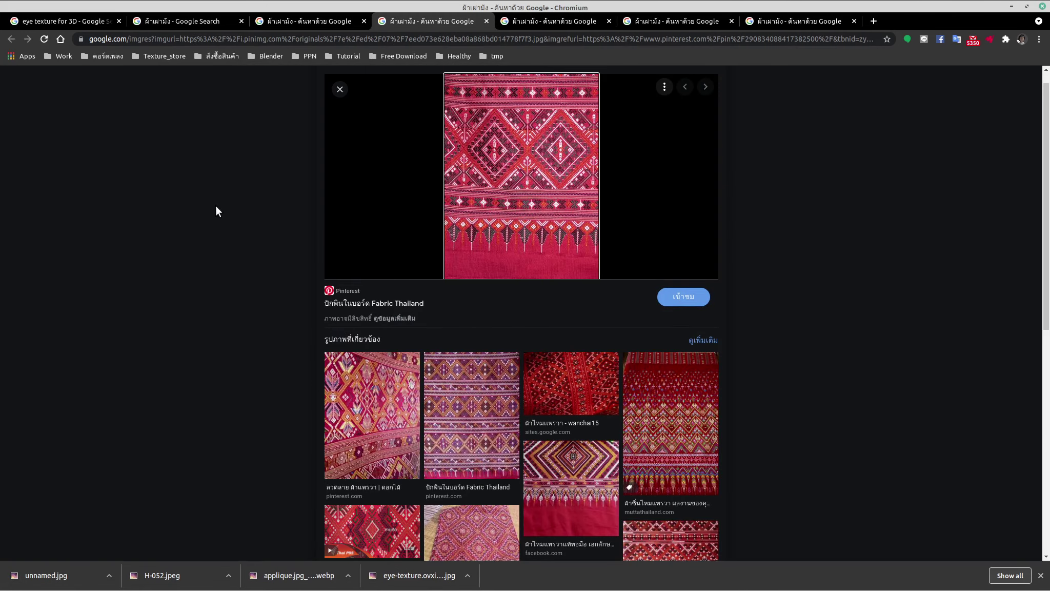
{"action": "scroll", "coordinate": [215, 204], "scroll_direction": "down", "scroll_amount": 4}
{"action": "scroll", "coordinate": [215, 202], "scroll_direction": "up", "scroll_amount": 3}
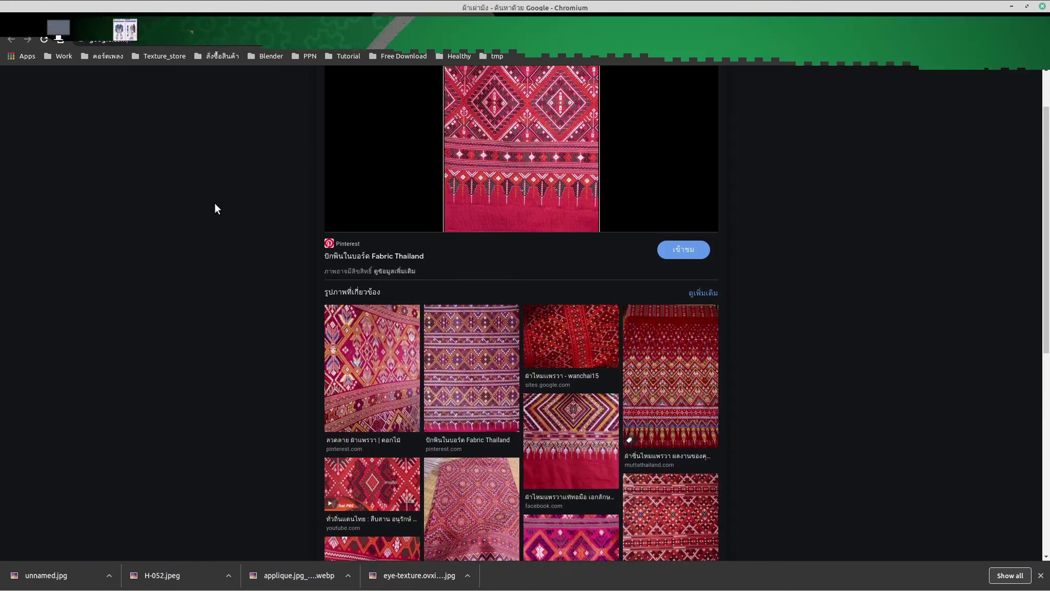
{"action": "scroll", "coordinate": [265, 145], "scroll_direction": "down", "scroll_amount": 7}
{"action": "left_click", "coordinate": [528, 21]}
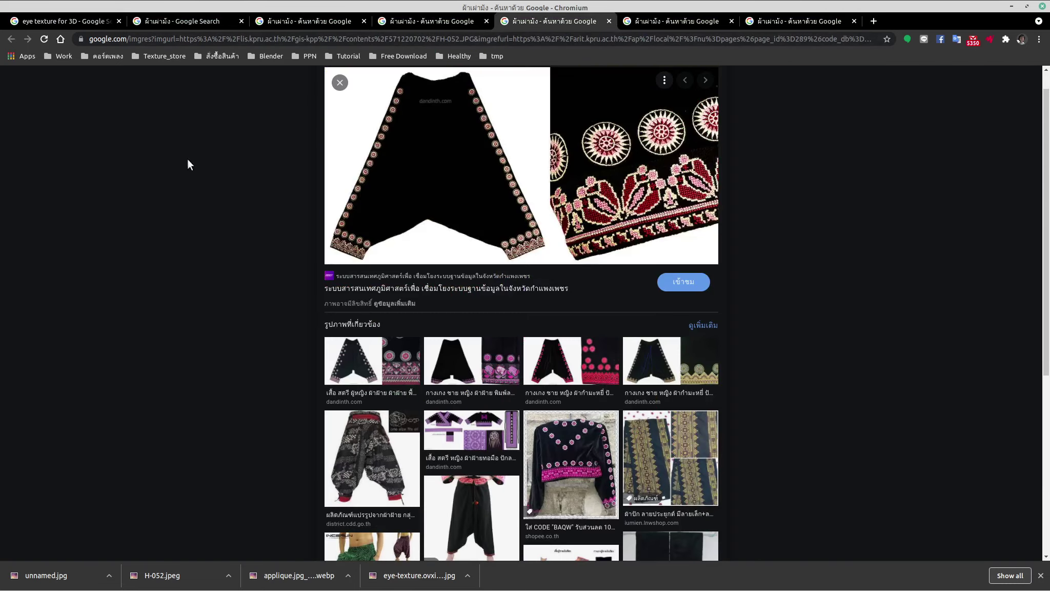
{"action": "scroll", "coordinate": [186, 158], "scroll_direction": "down", "scroll_amount": 4}
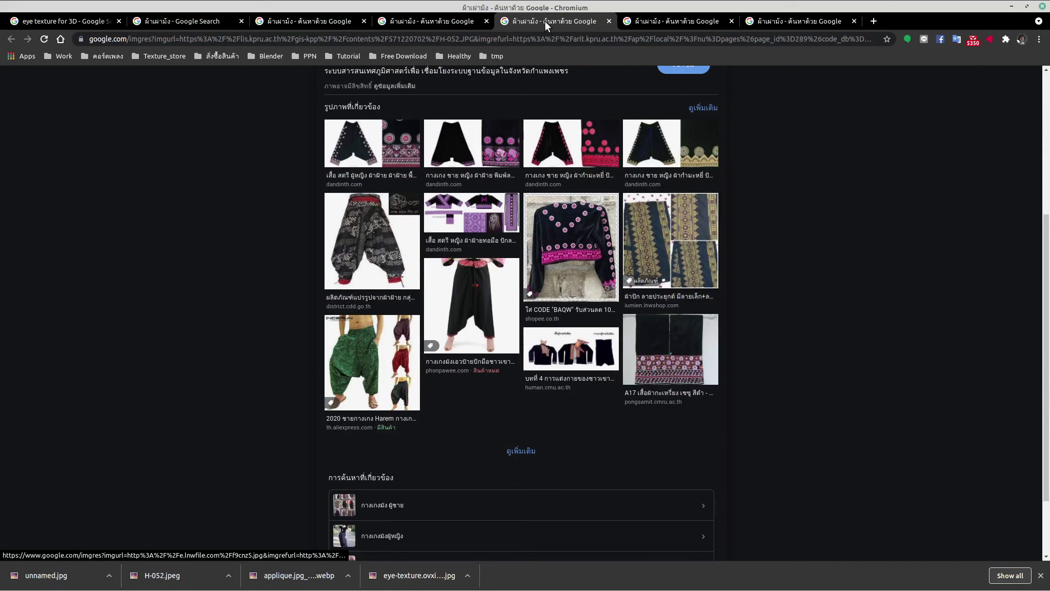
Close the remaining arit.kpru.ac.th and dandinth.com trouser tabs.
{"action": "middle_click", "coordinate": [544, 20]}
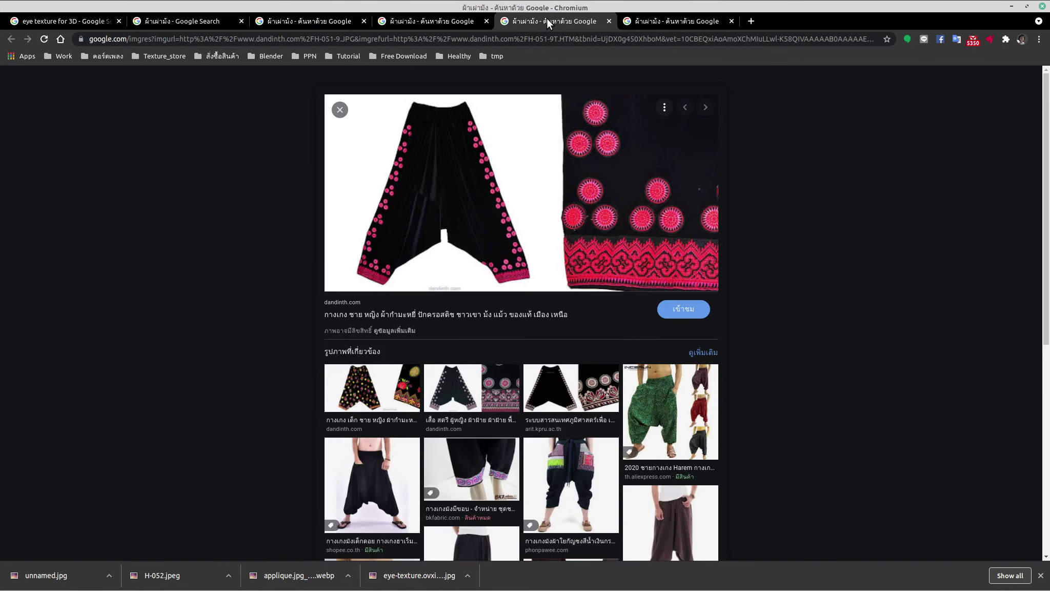
{"action": "left_click", "coordinate": [608, 21]}
{"action": "left_click", "coordinate": [609, 21]}
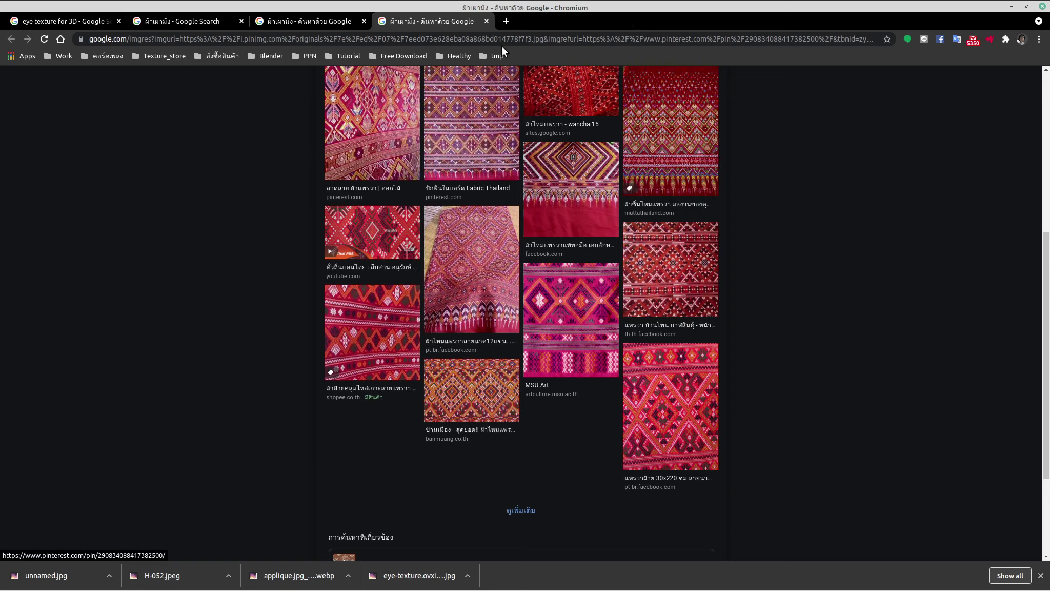
Search Google for "free pbr materials" in a new browser tab.
{"action": "left_click", "coordinate": [506, 21]}
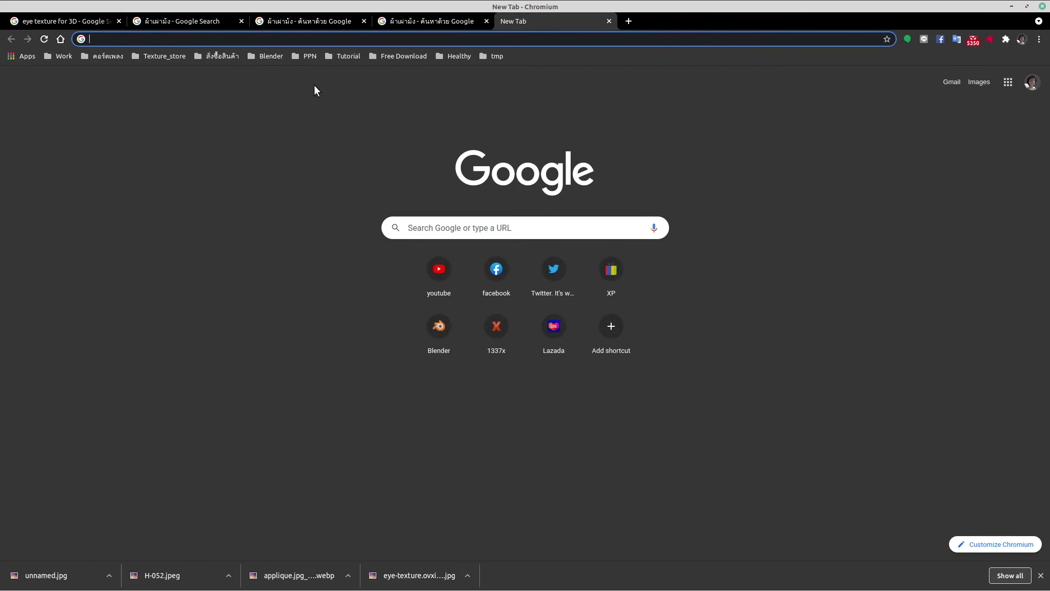
{"action": "left_click", "coordinate": [454, 227]}
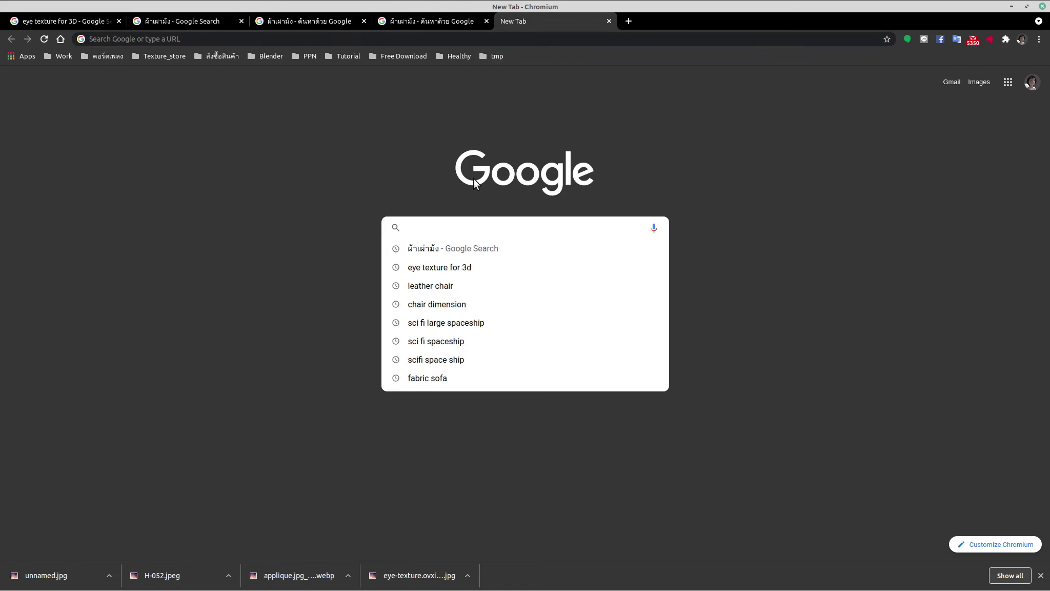
{"action": "type", "text": "free pbr materials"}
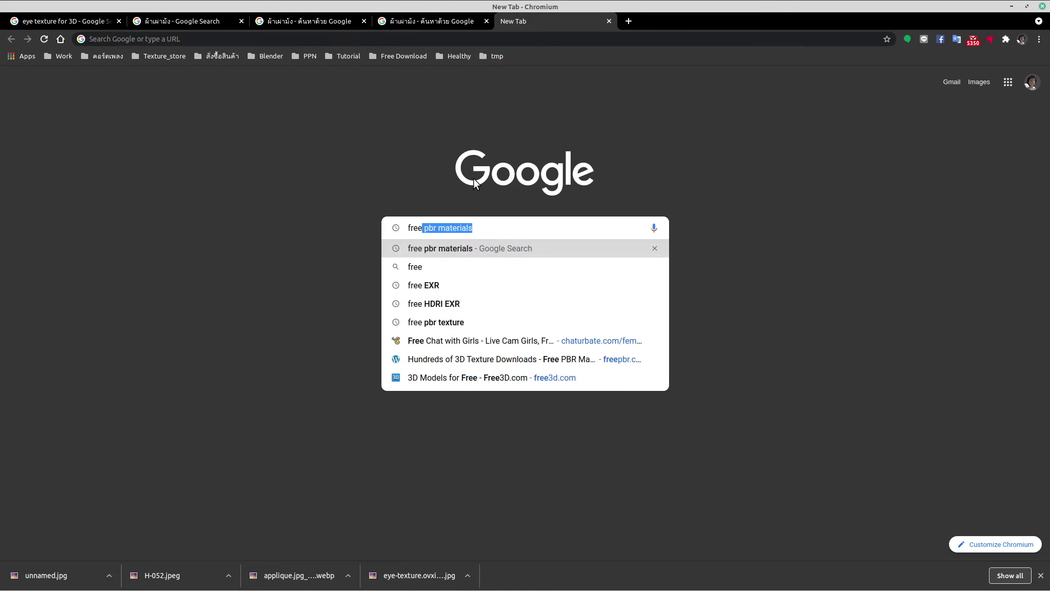
{"action": "key", "text": "Return"}
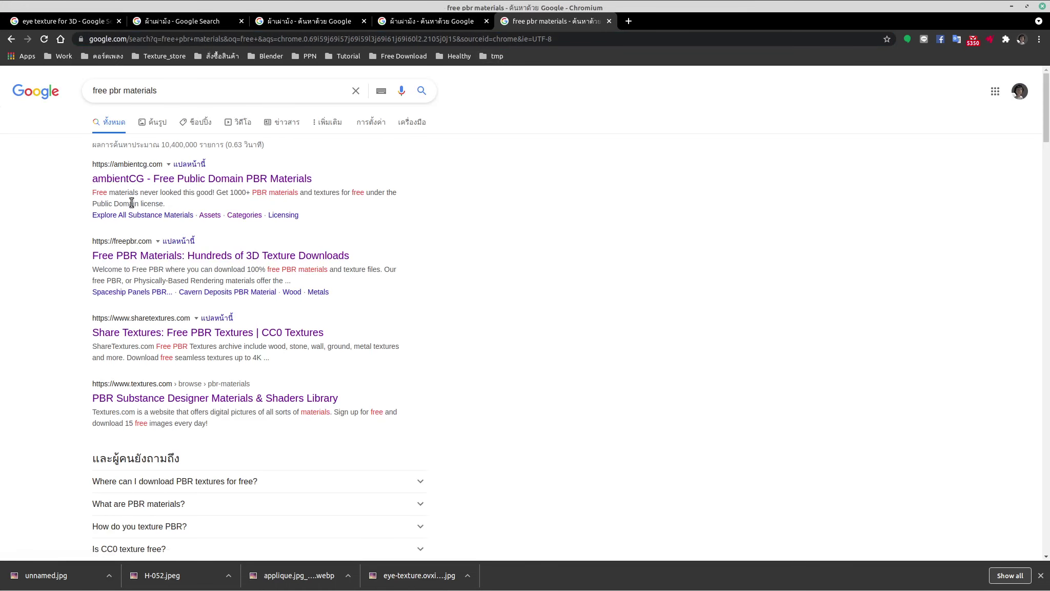
Open the freepbr.com, ambientCG, Share Textures and textures.com search results in separate background tabs.
{"action": "middle_click", "coordinate": [142, 256]}
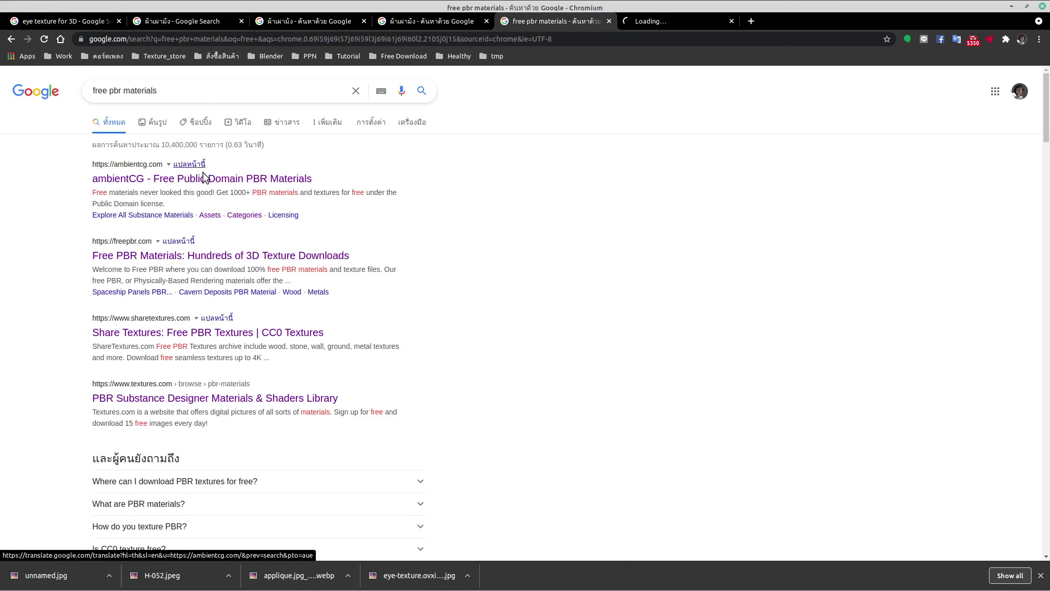
{"action": "middle_click", "coordinate": [202, 179]}
{"action": "scroll", "coordinate": [202, 205], "scroll_direction": "down", "scroll_amount": 2}
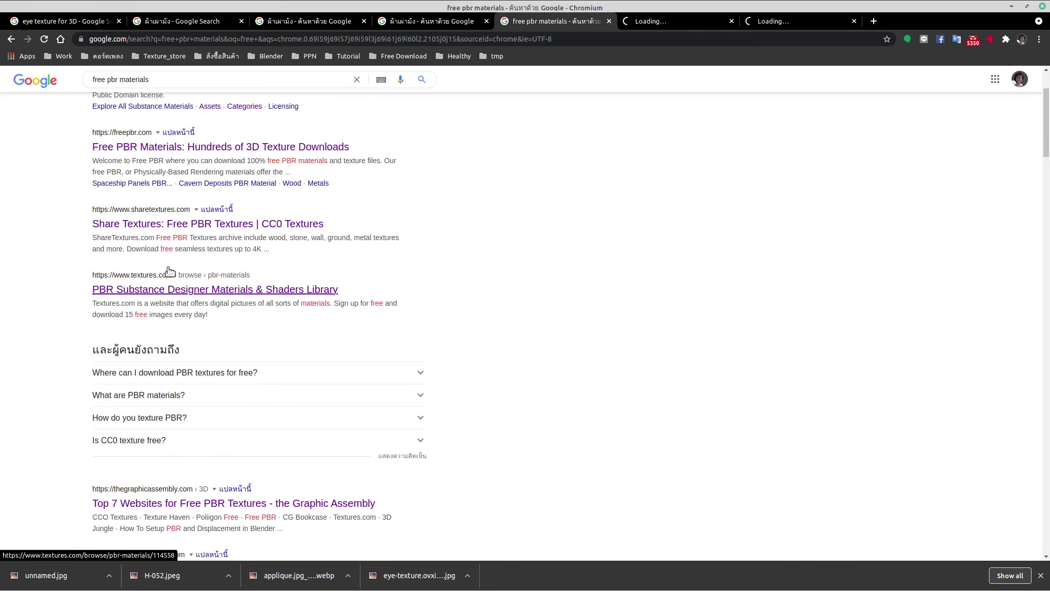
{"action": "middle_click", "coordinate": [177, 225]}
{"action": "scroll", "coordinate": [177, 225], "scroll_direction": "down", "scroll_amount": 2}
{"action": "middle_click", "coordinate": [225, 186]}
Look through the remaining free PBR material results and open Texture Haven in a background tab.
{"action": "scroll", "coordinate": [147, 229], "scroll_direction": "down", "scroll_amount": 3}
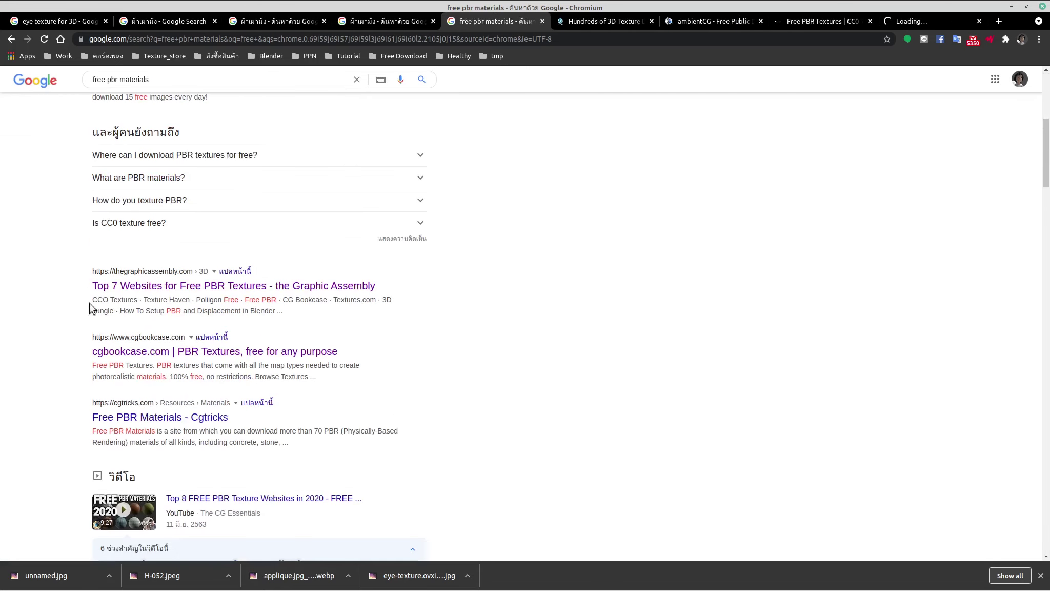
{"action": "scroll", "coordinate": [110, 316], "scroll_direction": "down", "scroll_amount": 1}
{"action": "scroll", "coordinate": [42, 341], "scroll_direction": "down", "scroll_amount": 9}
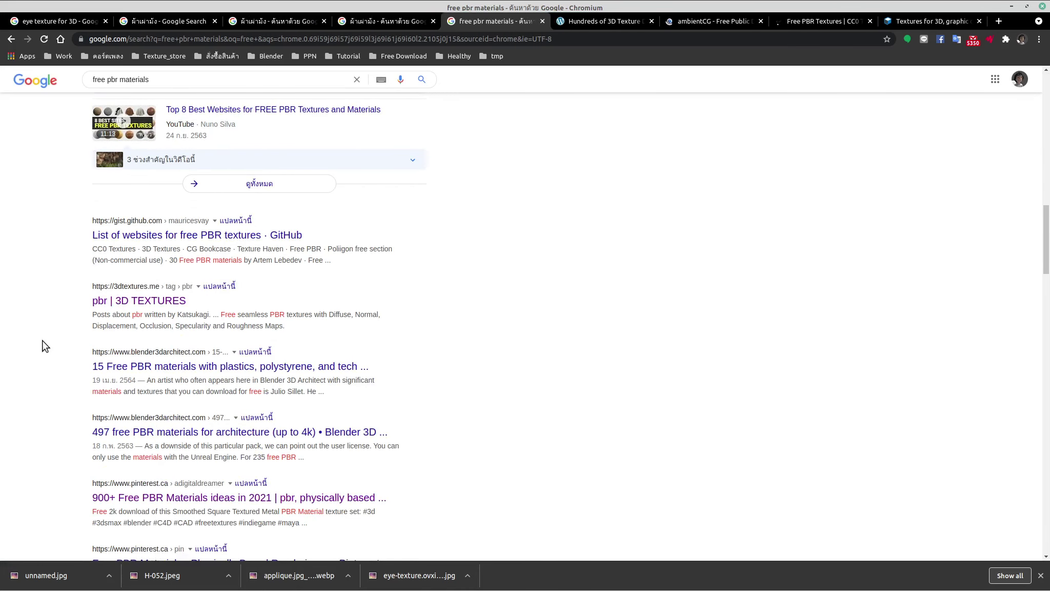
{"action": "scroll", "coordinate": [72, 320], "scroll_direction": "down", "scroll_amount": 1}
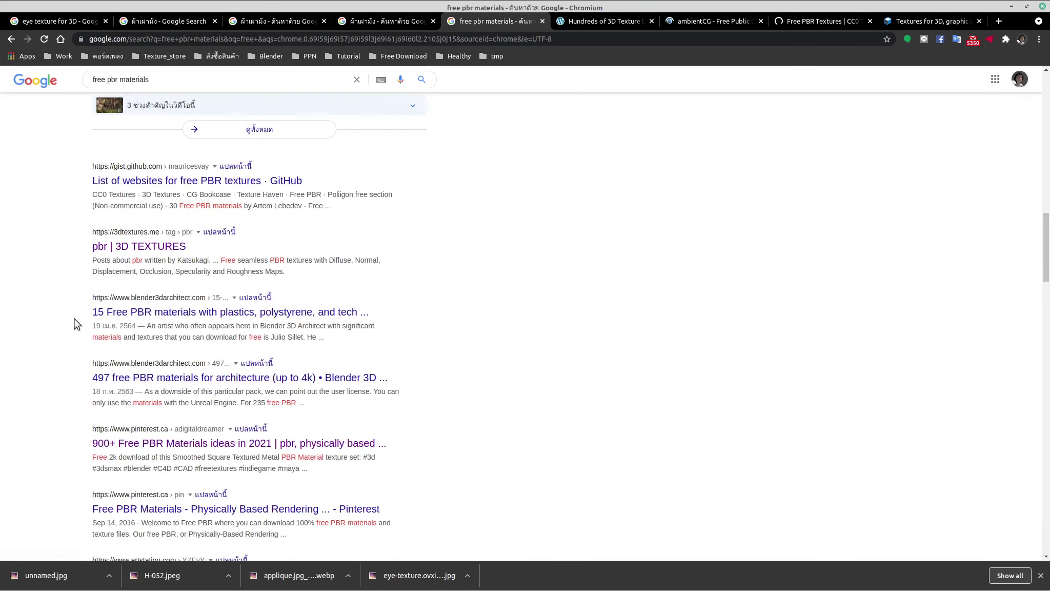
{"action": "scroll", "coordinate": [76, 323], "scroll_direction": "down", "scroll_amount": 3}
{"action": "scroll", "coordinate": [76, 323], "scroll_direction": "down", "scroll_amount": 5}
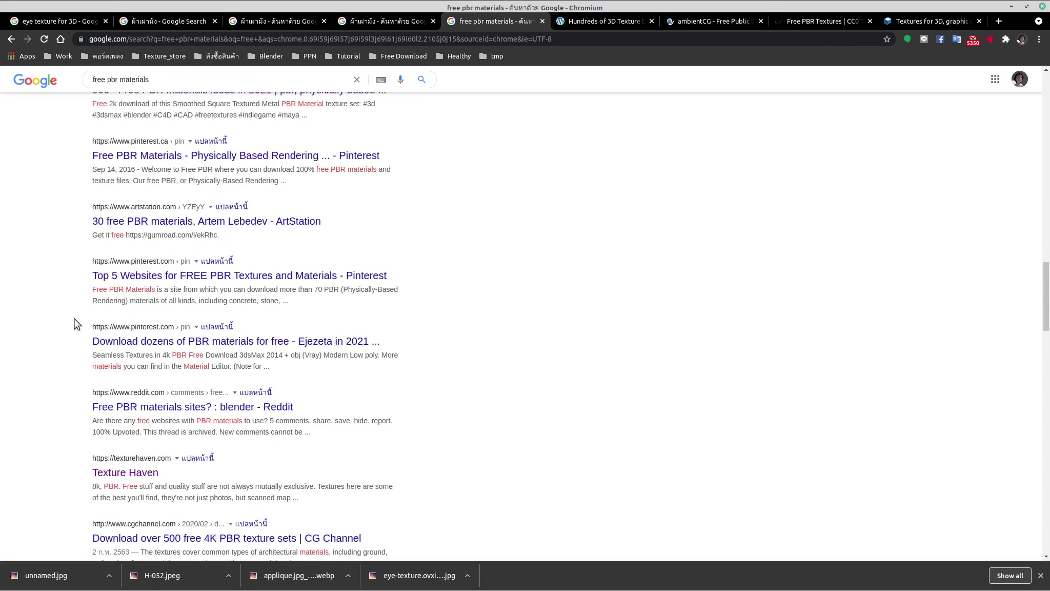
{"action": "middle_click", "coordinate": [97, 336]}
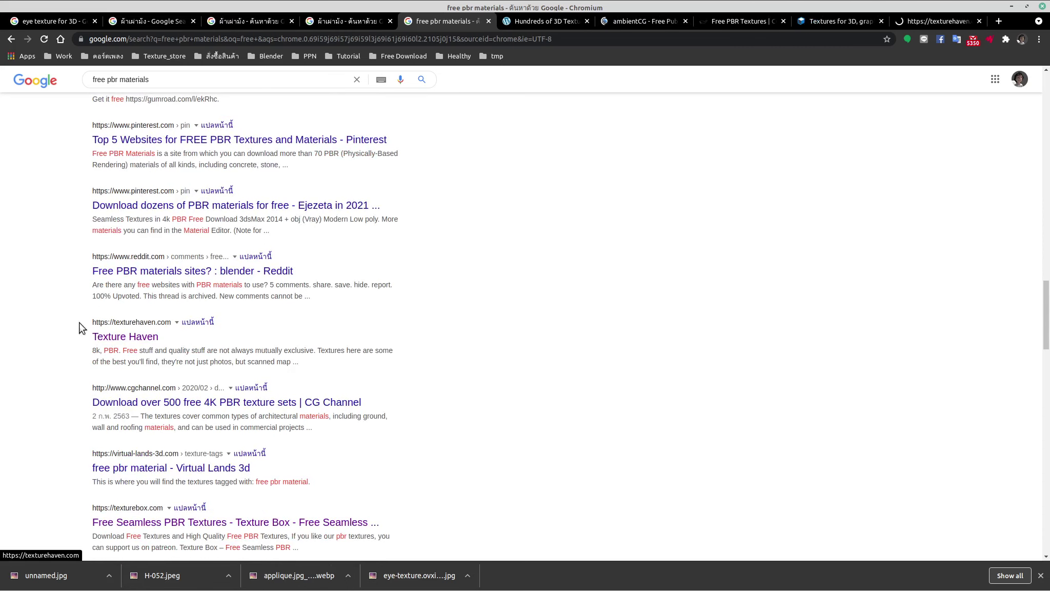
Look over the freepbr.com home page and close its tab.
{"action": "left_click", "coordinate": [542, 21]}
{"action": "scroll", "coordinate": [234, 223], "scroll_direction": "down", "scroll_amount": 3}
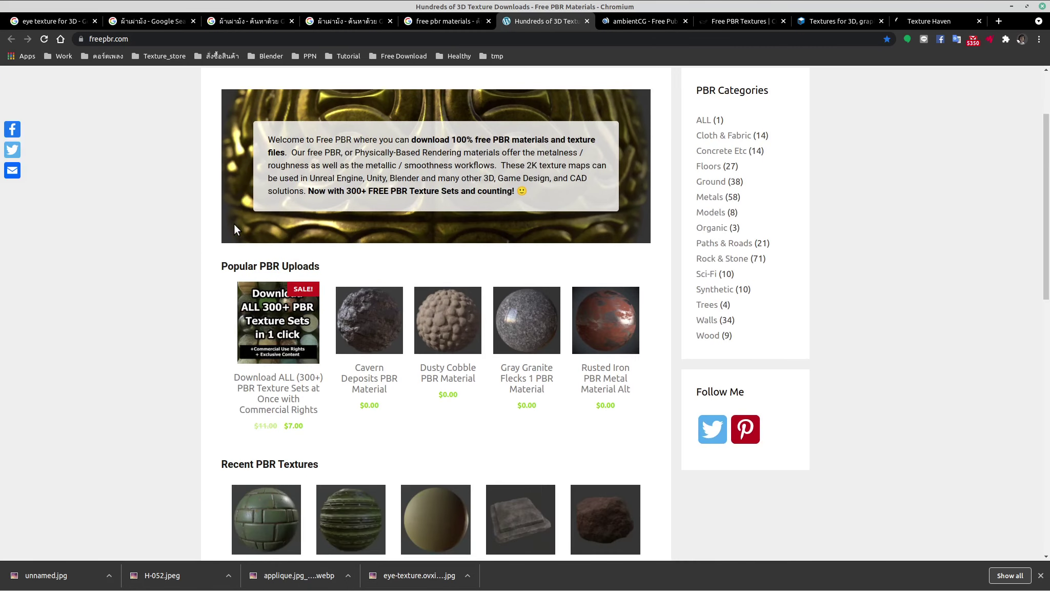
{"action": "middle_click", "coordinate": [551, 15]}
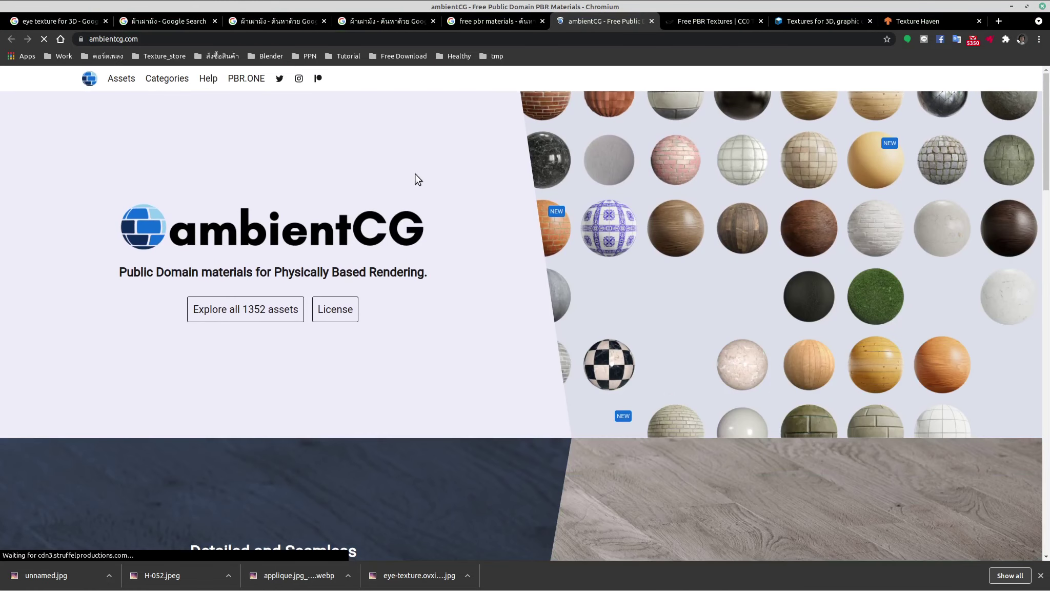
Look over the ambientCG home page and open the Fabric category of its materials.
{"action": "scroll", "coordinate": [407, 193], "scroll_direction": "down", "scroll_amount": 7}
{"action": "scroll", "coordinate": [403, 195], "scroll_direction": "up", "scroll_amount": 7}
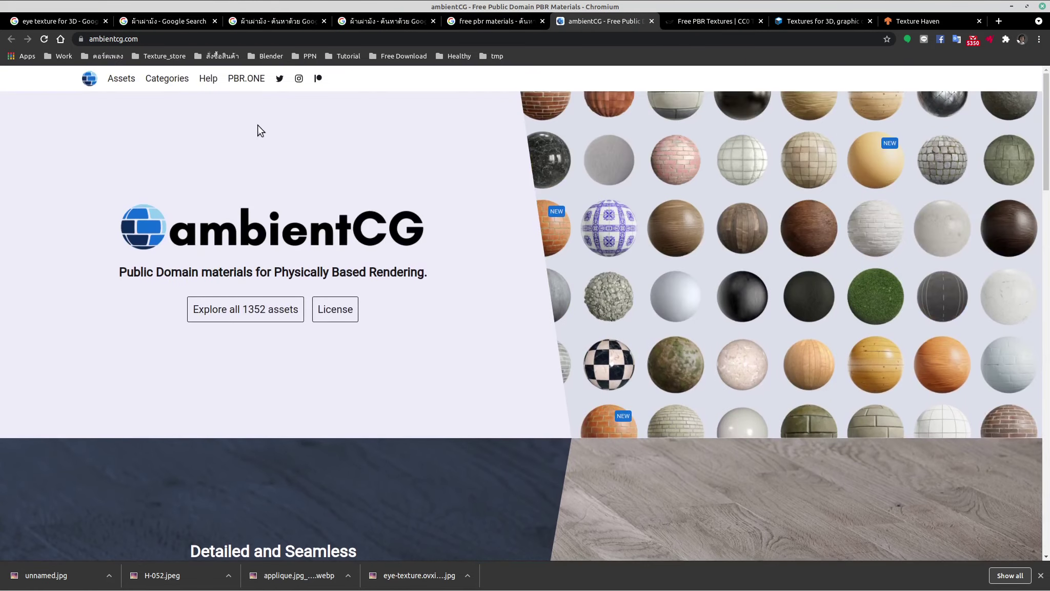
{"action": "left_click", "coordinate": [150, 80]}
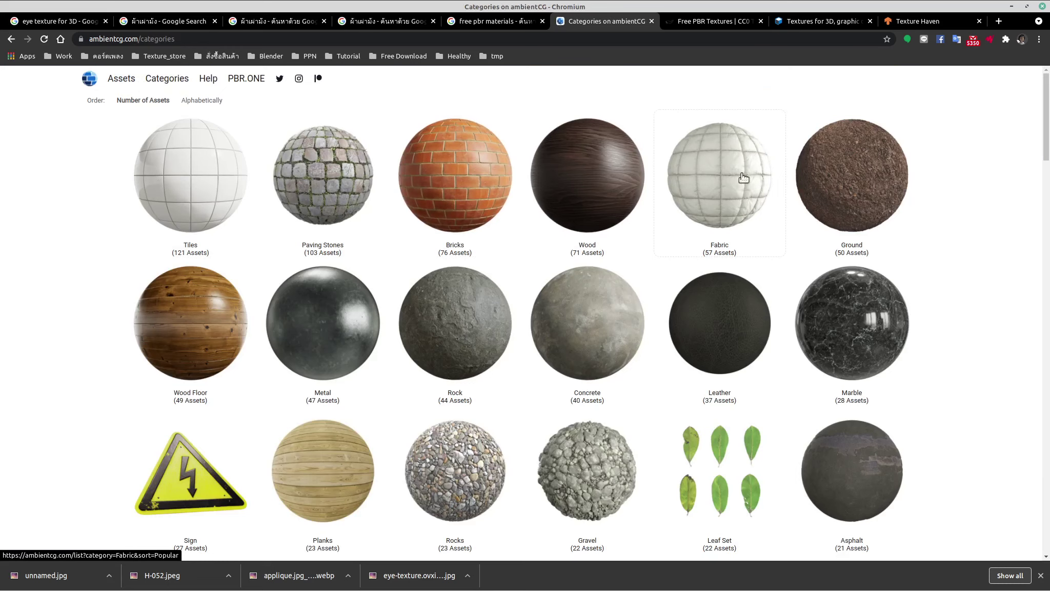
{"action": "left_click", "coordinate": [716, 187]}
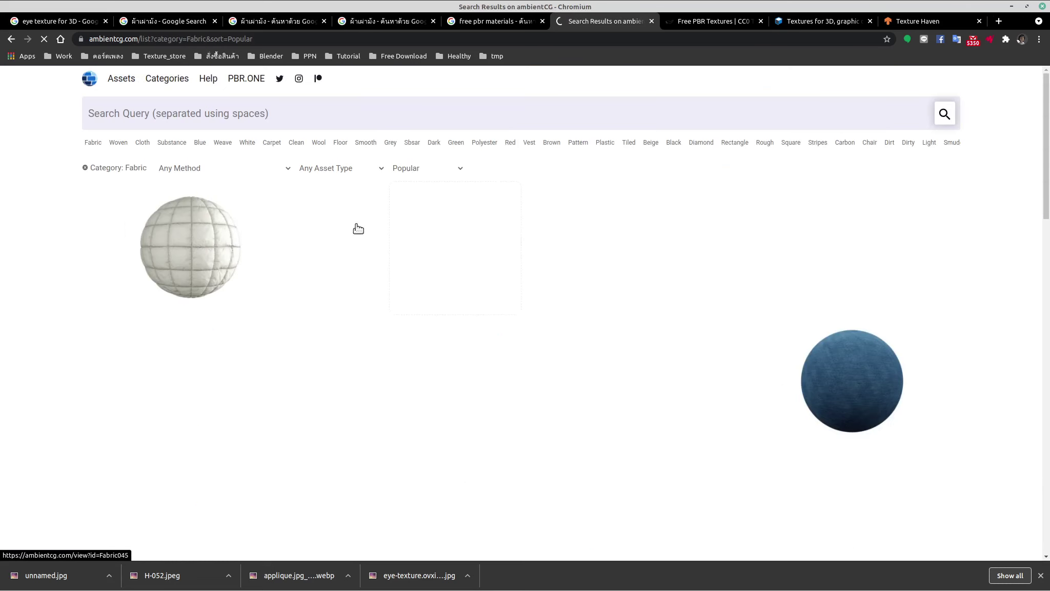
Browse the whole list of ambientCG Fabric materials for ones suited to the character's clothes.
{"action": "scroll", "coordinate": [146, 181], "scroll_direction": "down", "scroll_amount": 4}
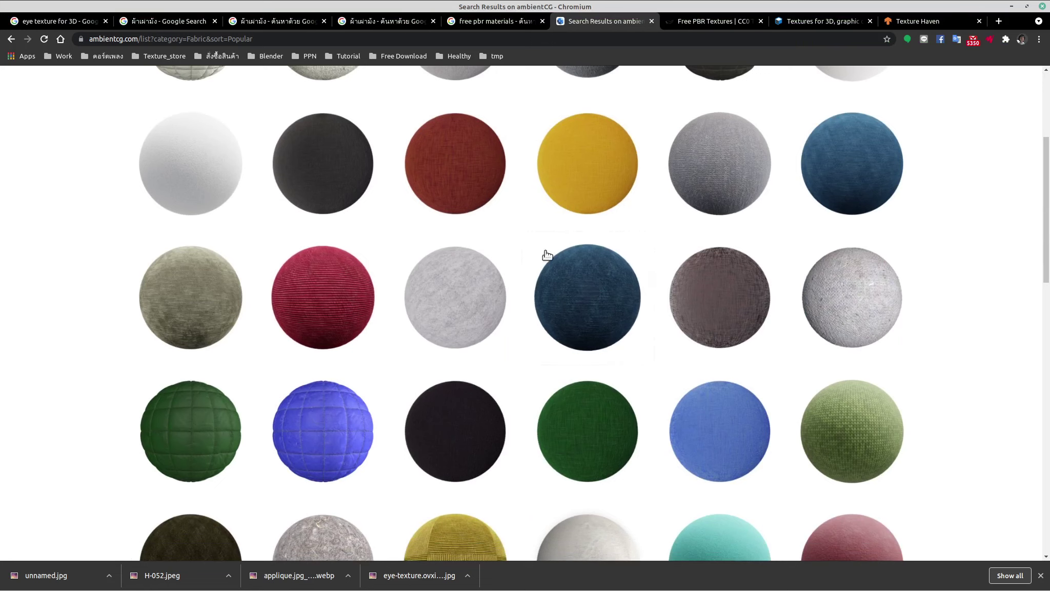
{"action": "scroll", "coordinate": [263, 238], "scroll_direction": "down", "scroll_amount": 7}
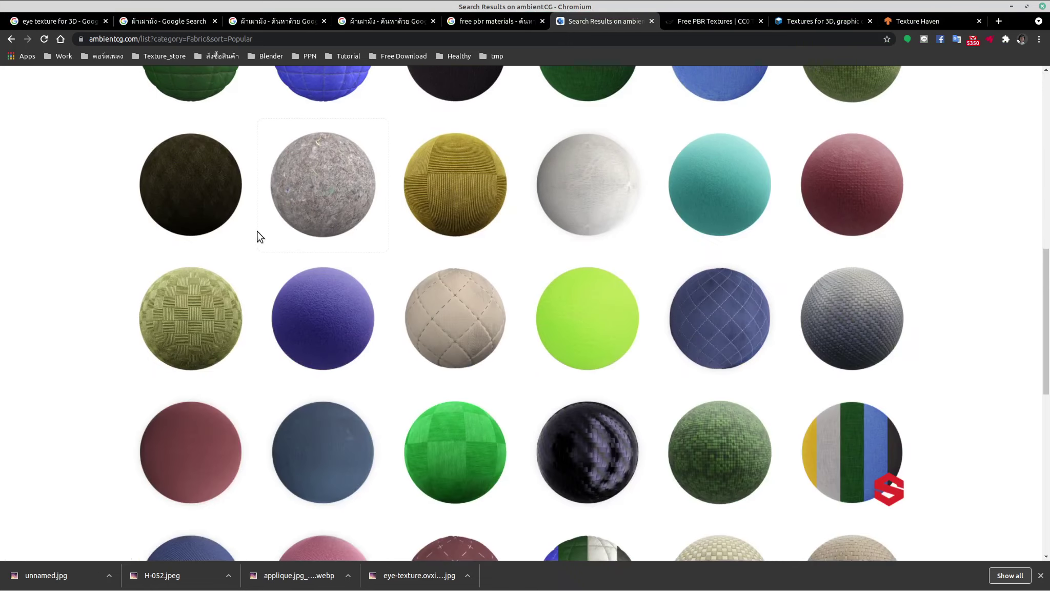
{"action": "scroll", "coordinate": [257, 232], "scroll_direction": "down", "scroll_amount": 5}
{"action": "scroll", "coordinate": [249, 234], "scroll_direction": "down", "scroll_amount": 3}
{"action": "scroll", "coordinate": [246, 235], "scroll_direction": "up", "scroll_amount": 15}
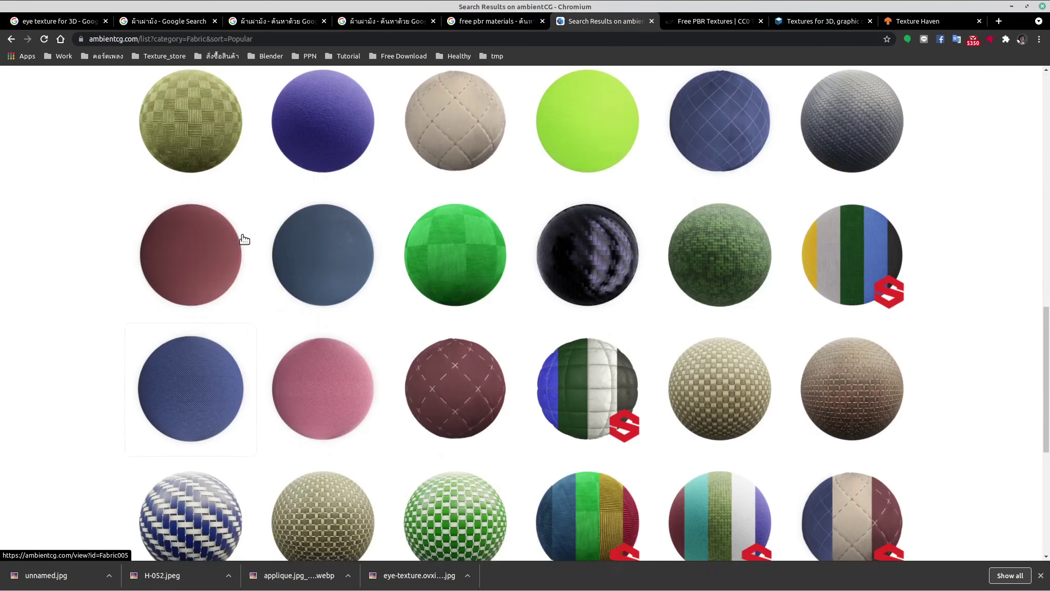
{"action": "scroll", "coordinate": [193, 268], "scroll_direction": "down", "scroll_amount": 4}
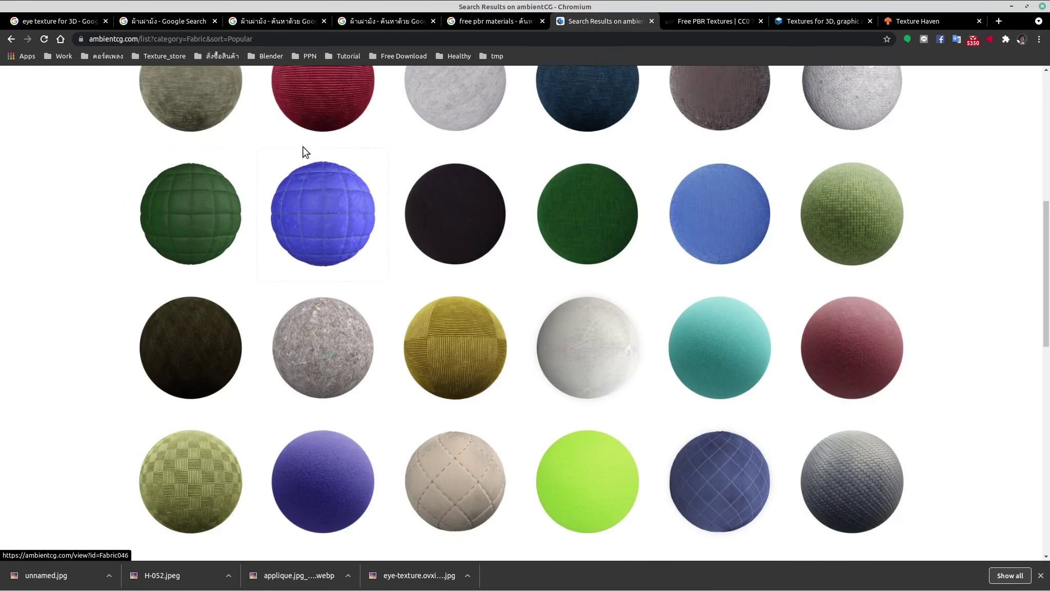
{"action": "scroll", "coordinate": [264, 292], "scroll_direction": "down", "scroll_amount": 10}
{"action": "scroll", "coordinate": [258, 281], "scroll_direction": "down", "scroll_amount": 2}
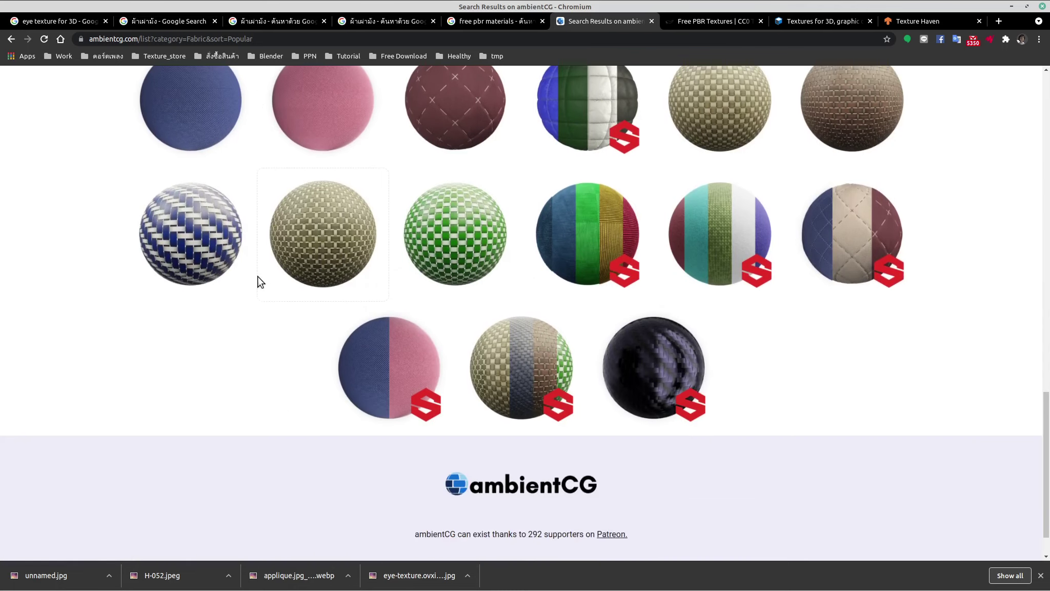
{"action": "scroll", "coordinate": [256, 282], "scroll_direction": "up", "scroll_amount": 7}
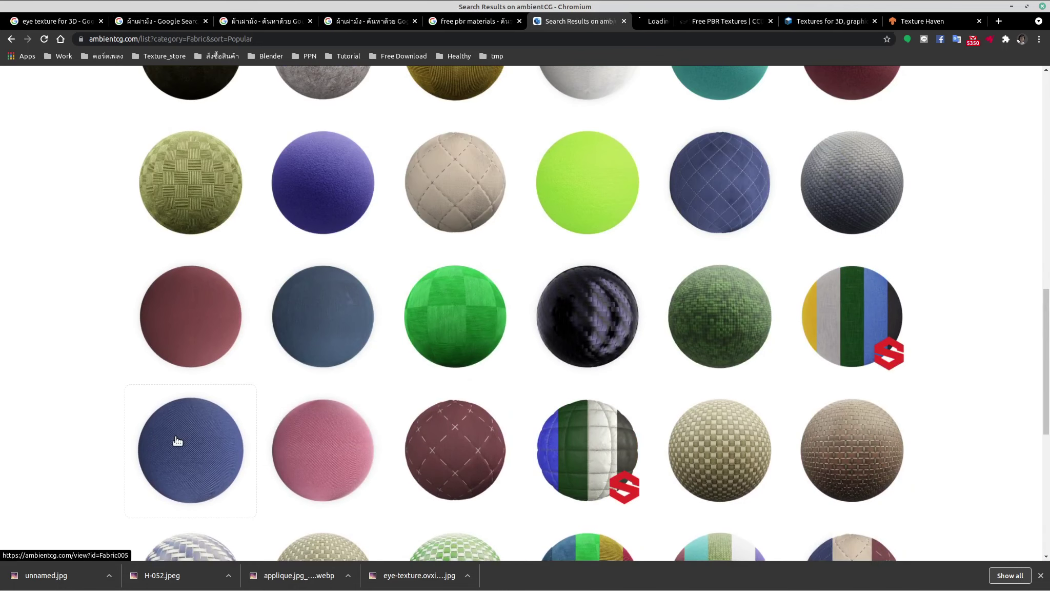
Open the Fabric 005, Fabric 003, Fabric 038, Fabric 039 and Fabric 035 materials in separate background tabs.
{"action": "middle_click", "coordinate": [169, 438]}
{"action": "scroll", "coordinate": [226, 395], "scroll_direction": "up", "scroll_amount": 1}
{"action": "middle_click", "coordinate": [316, 356]}
{"action": "scroll", "coordinate": [718, 308], "scroll_direction": "up", "scroll_amount": 5}
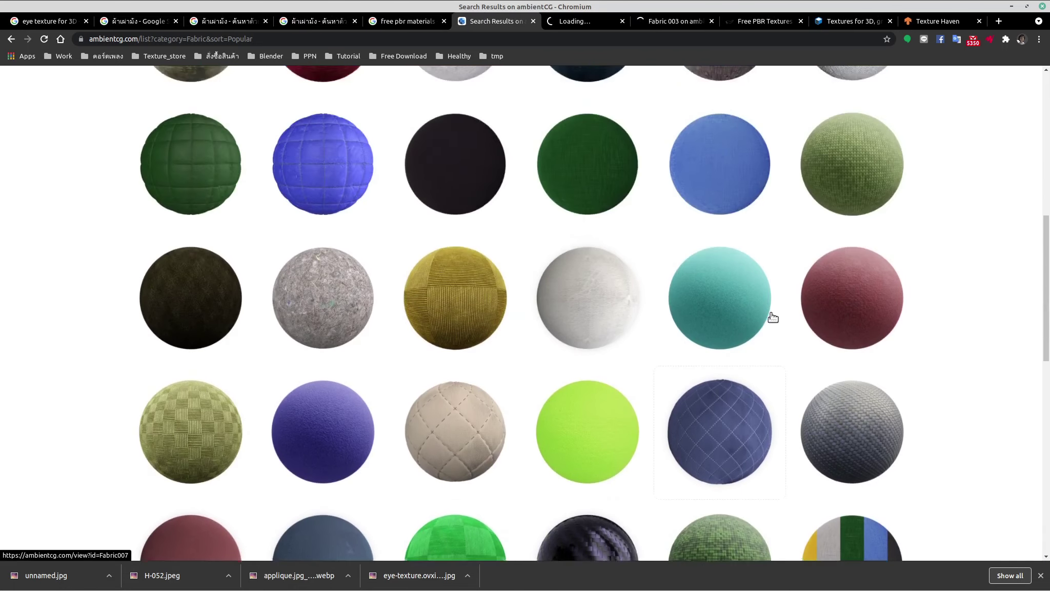
{"action": "middle_click", "coordinate": [730, 273]}
{"action": "scroll", "coordinate": [359, 308], "scroll_direction": "up", "scroll_amount": 3}
{"action": "scroll", "coordinate": [303, 309], "scroll_direction": "up", "scroll_amount": 4}
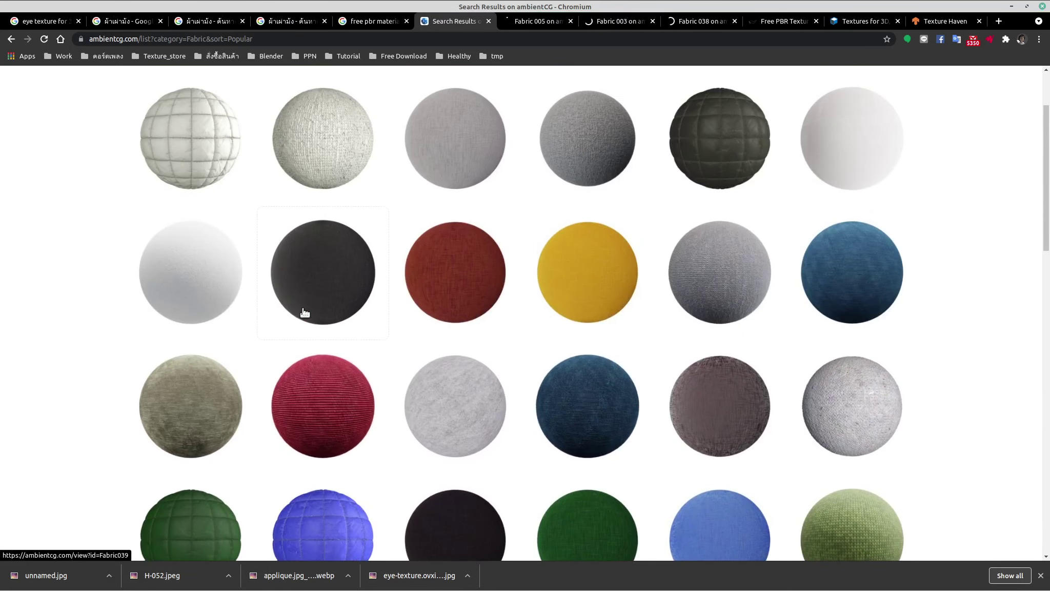
{"action": "scroll", "coordinate": [117, 296], "scroll_direction": "up", "scroll_amount": 1}
{"action": "middle_click", "coordinate": [324, 332]}
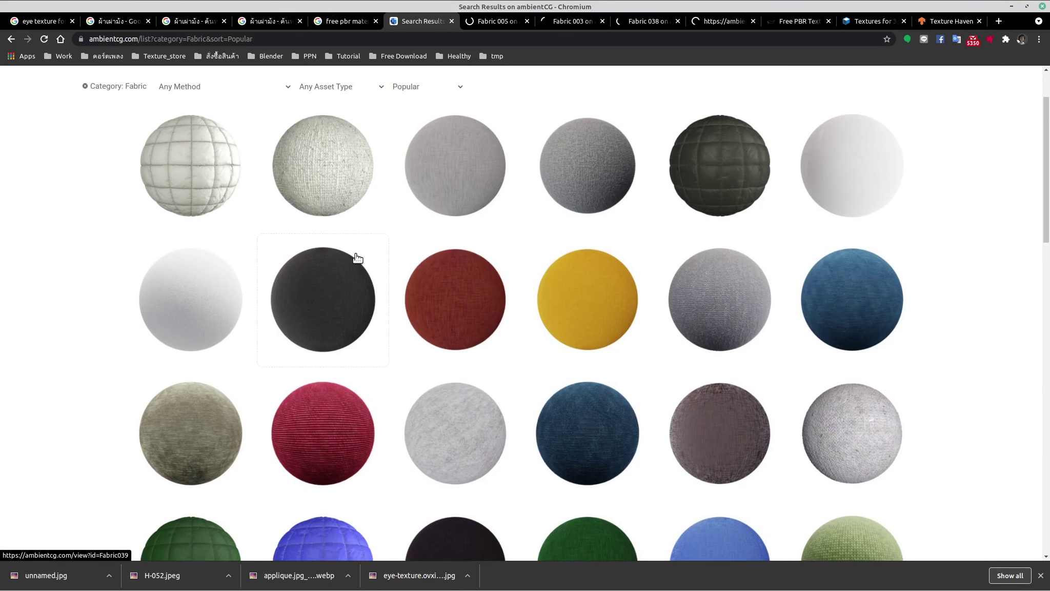
{"action": "middle_click", "coordinate": [616, 317]}
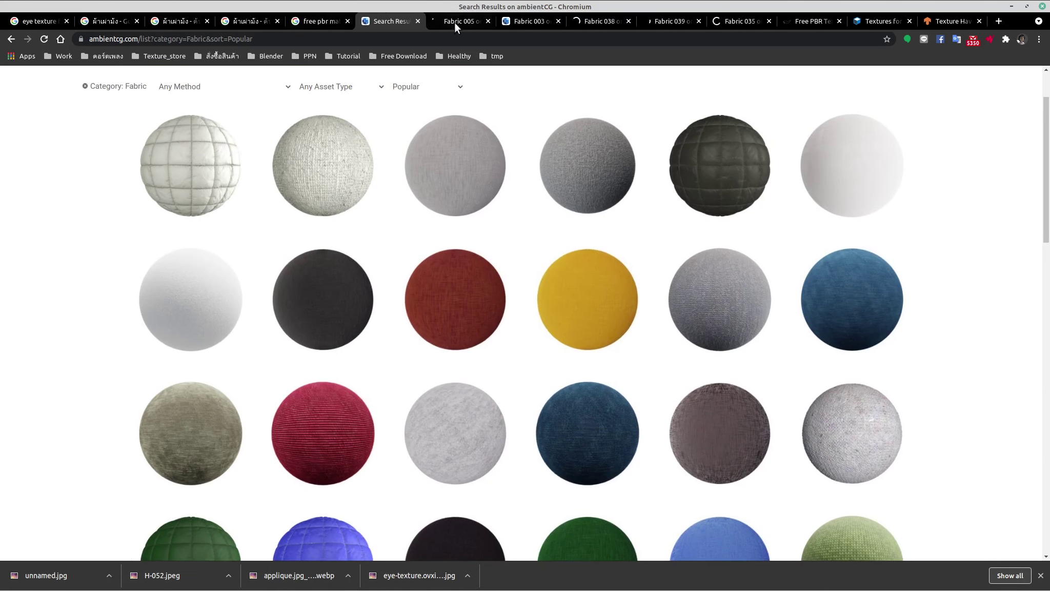
Compare the weave previews of the five opened ambientCG fabrics and close all their tabs.
{"action": "left_click", "coordinate": [449, 23]}
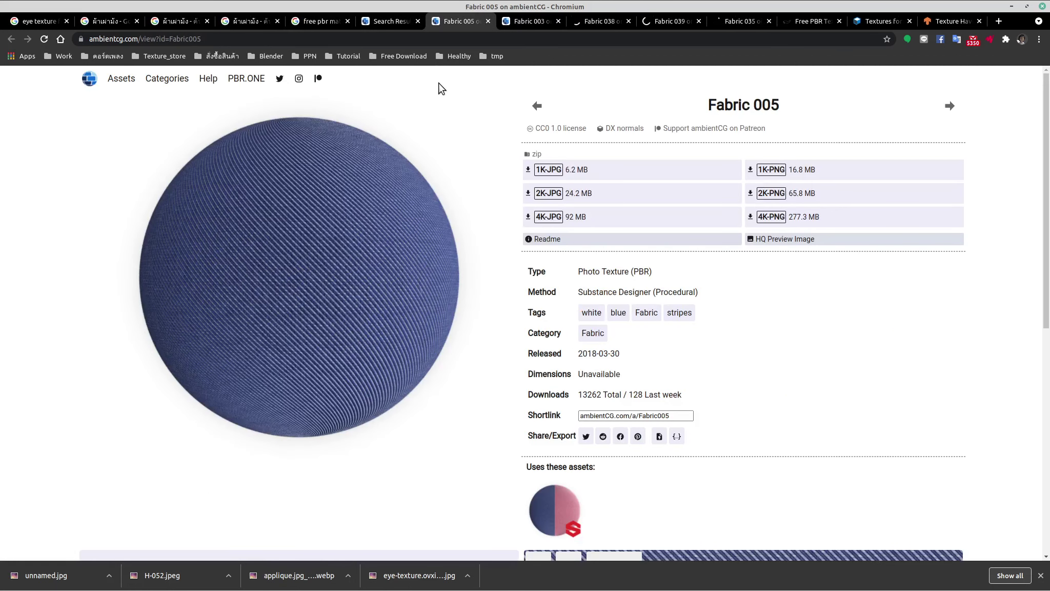
{"action": "left_click", "coordinate": [529, 18]}
{"action": "middle_click", "coordinate": [528, 25]}
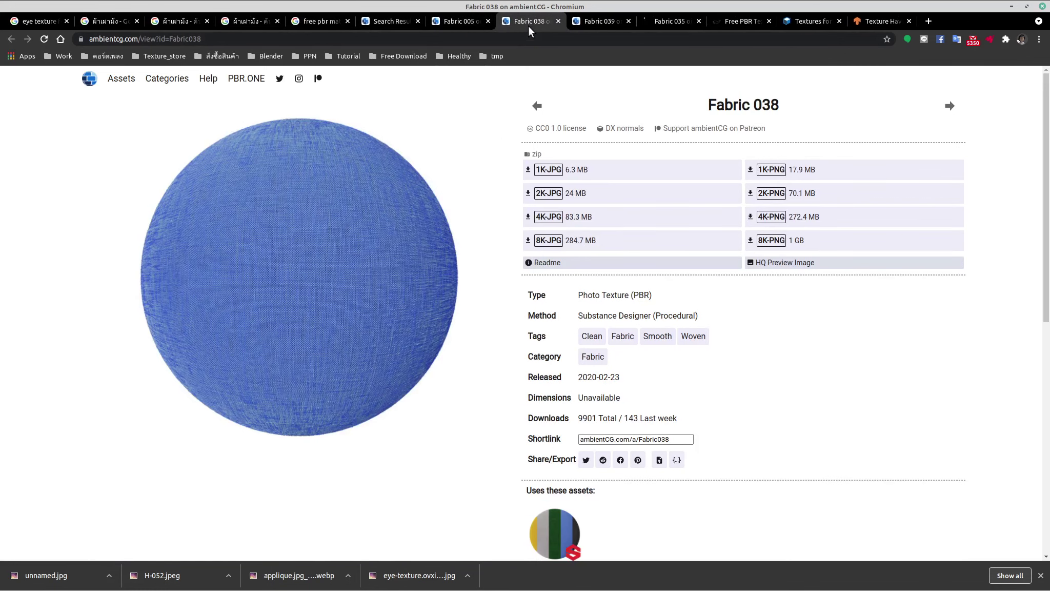
{"action": "middle_click", "coordinate": [529, 23]}
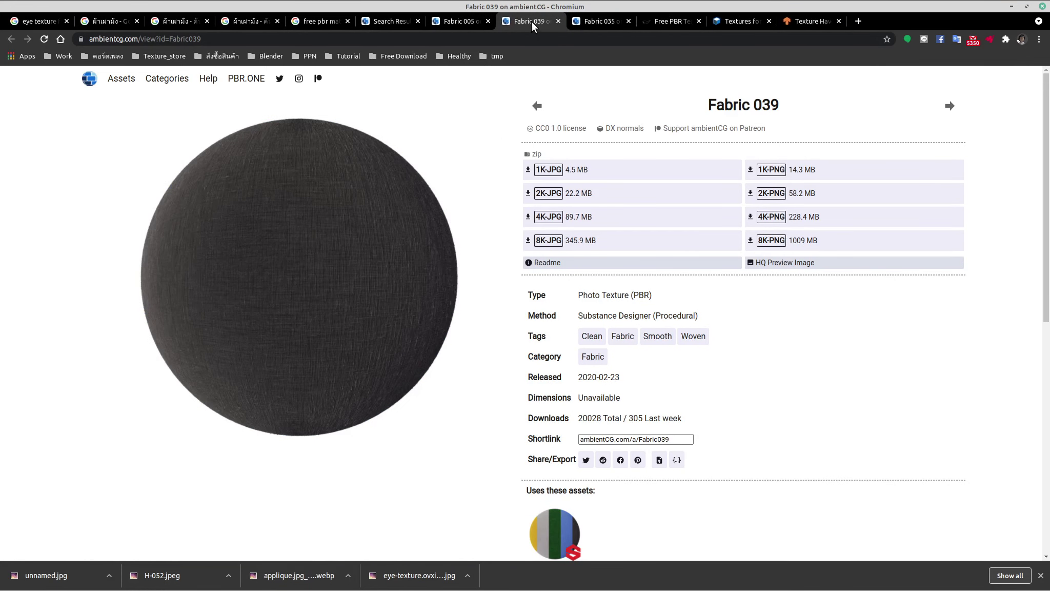
{"action": "middle_click", "coordinate": [532, 22]}
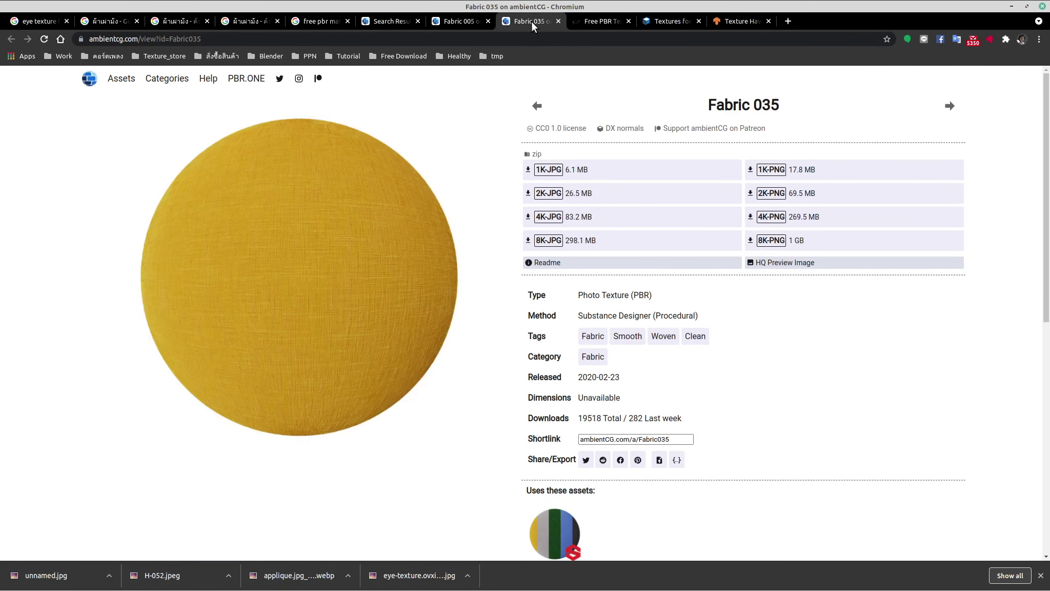
{"action": "middle_click", "coordinate": [532, 22]}
{"action": "left_click", "coordinate": [484, 21]}
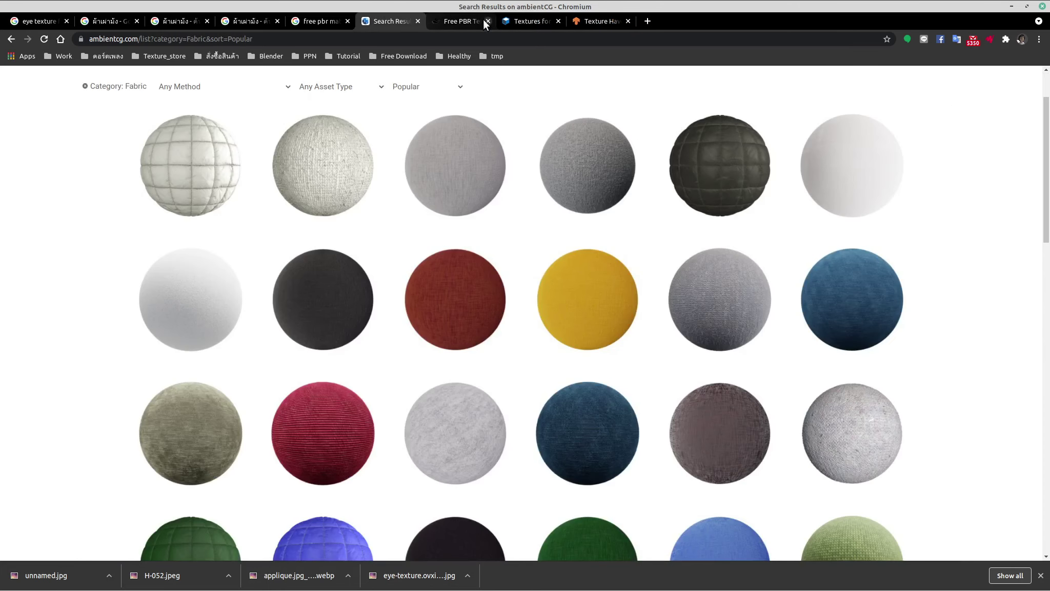
Examine the Fabric 032 material's preview and weave in its own tab, keep it open and return to the fabric list.
{"action": "middle_click", "coordinate": [860, 183]}
{"action": "left_click", "coordinate": [636, 21]}
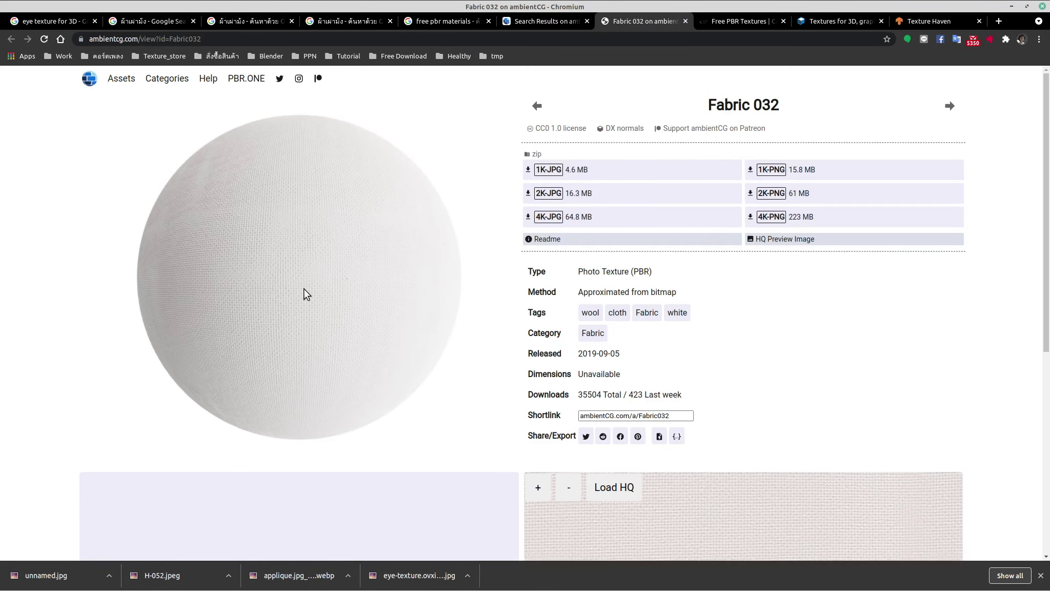
{"action": "scroll", "coordinate": [304, 288], "scroll_direction": "down", "scroll_amount": 5}
{"action": "scroll", "coordinate": [302, 266], "scroll_direction": "up", "scroll_amount": 3}
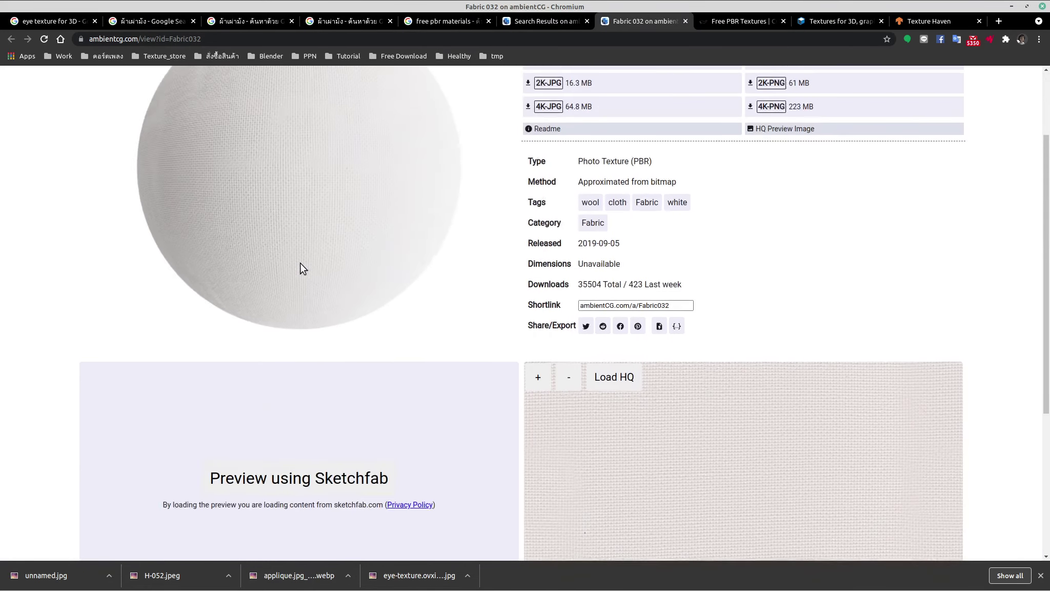
{"action": "scroll", "coordinate": [298, 263], "scroll_direction": "down", "scroll_amount": 2}
{"action": "scroll", "coordinate": [628, 326], "scroll_direction": "up", "scroll_amount": 3}
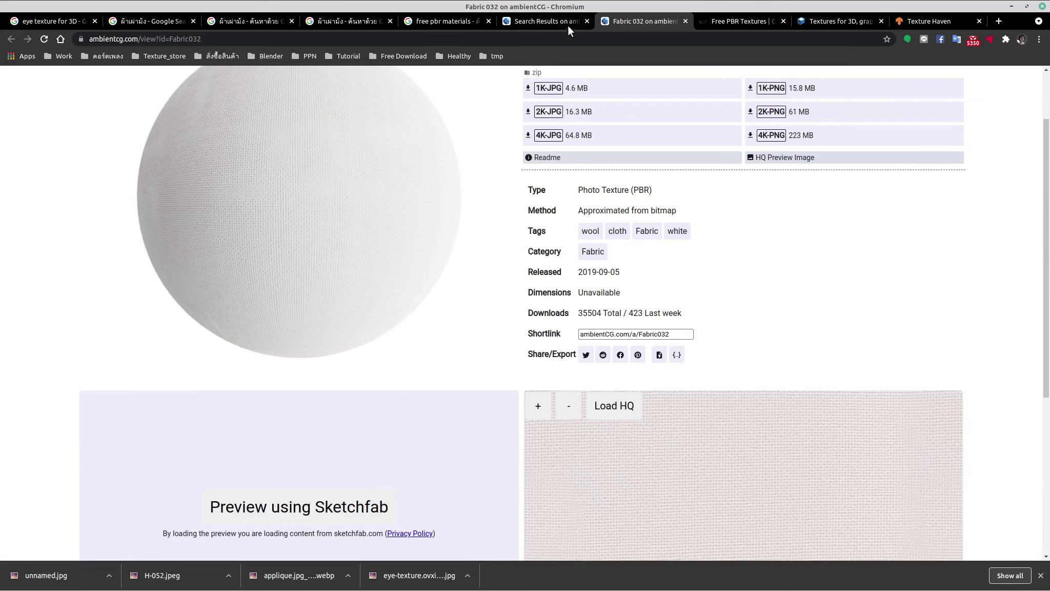
{"action": "left_click", "coordinate": [550, 21]}
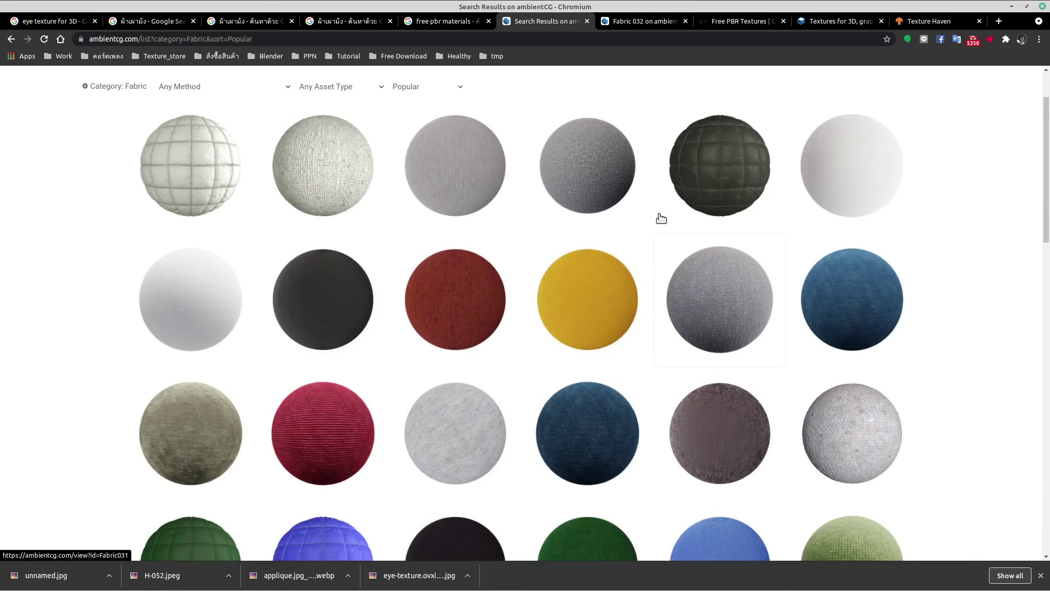
Examine the remaining ambientCG fabrics, open Fabric 017 in its own tab and compare its weave with Fabric 032.
{"action": "scroll", "coordinate": [222, 293], "scroll_direction": "down", "scroll_amount": 3}
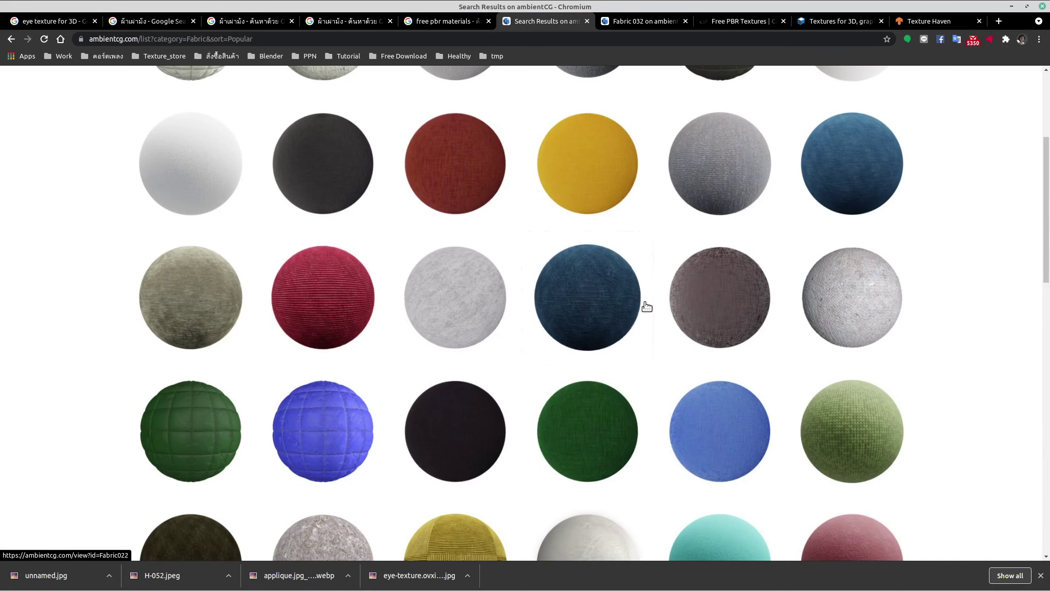
{"action": "scroll", "coordinate": [808, 326], "scroll_direction": "down", "scroll_amount": 3}
{"action": "scroll", "coordinate": [805, 328], "scroll_direction": "down", "scroll_amount": 3}
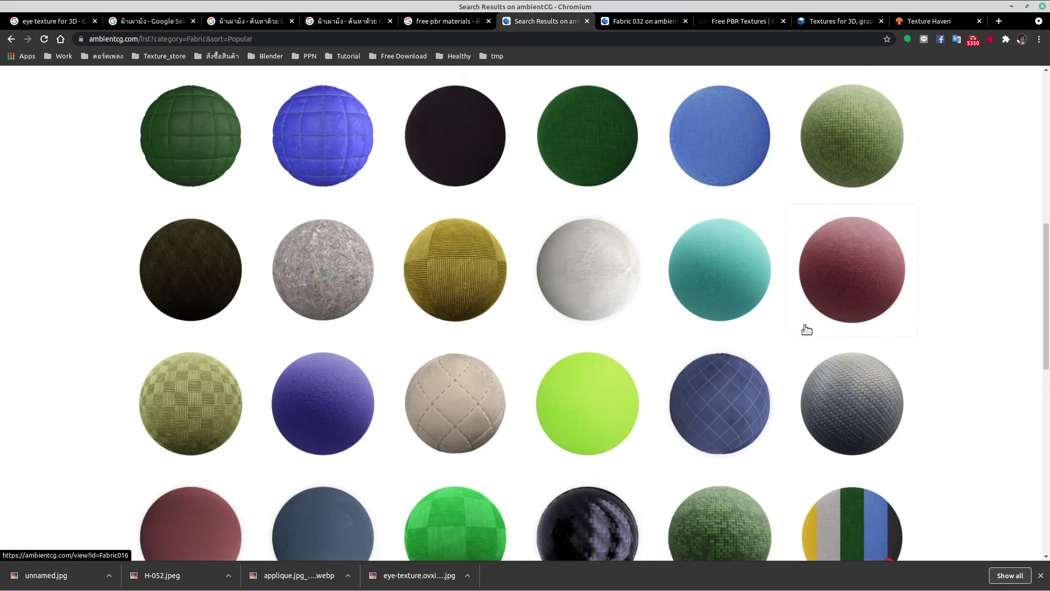
{"action": "middle_click", "coordinate": [750, 300]}
{"action": "left_click", "coordinate": [651, 18]}
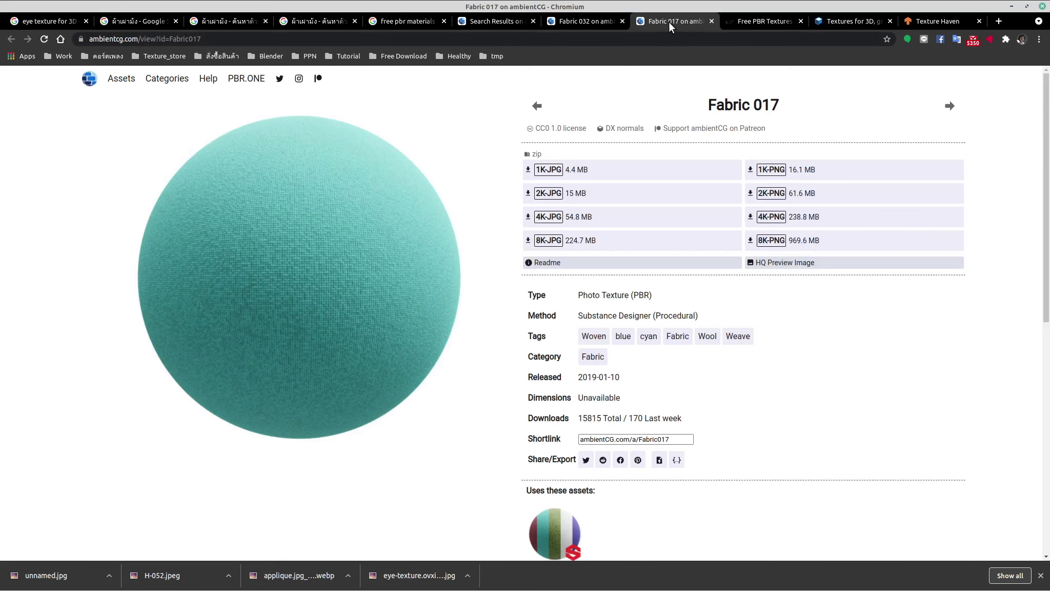
{"action": "left_click", "coordinate": [590, 24]}
{"action": "scroll", "coordinate": [398, 210], "scroll_direction": "up", "scroll_amount": 3}
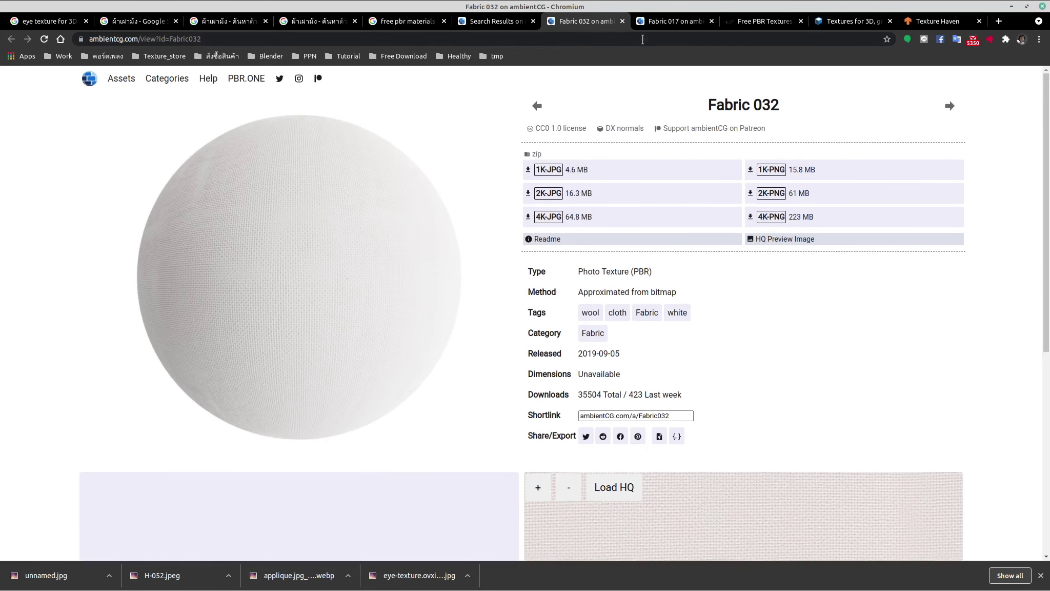
Close the Fabric 017 tab and the other texture-site tabs, and download Fabric 032 as 4K-PNG.
{"action": "left_click", "coordinate": [679, 22]}
{"action": "middle_click", "coordinate": [679, 22]}
{"action": "left_click", "coordinate": [662, 20]}
{"action": "middle_click", "coordinate": [662, 20]}
{"action": "middle_click", "coordinate": [662, 20]}
{"action": "middle_click", "coordinate": [661, 21]}
{"action": "left_click", "coordinate": [778, 25]}
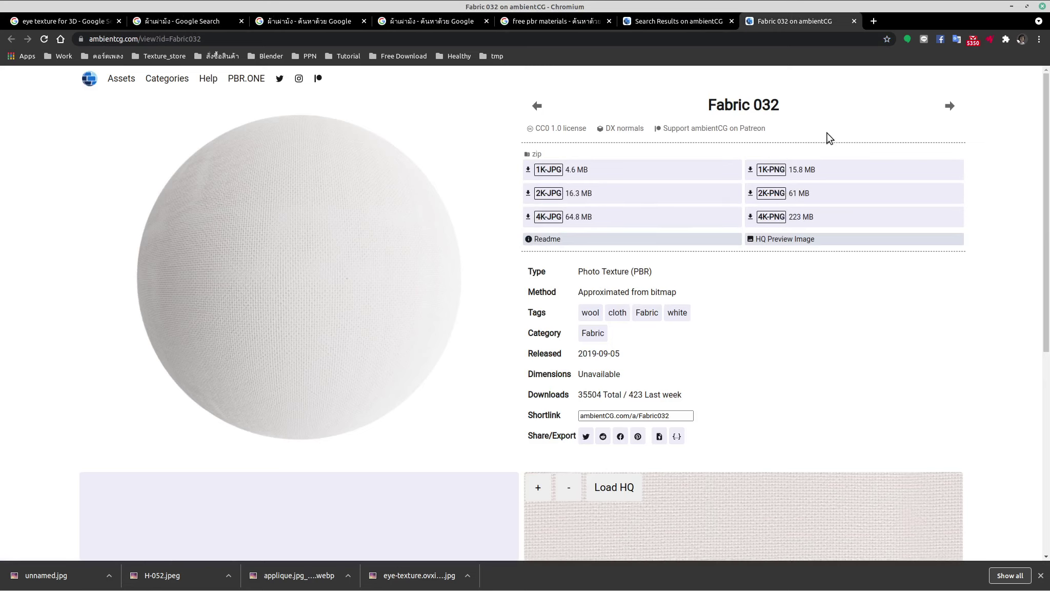
{"action": "left_click", "coordinate": [776, 216]}
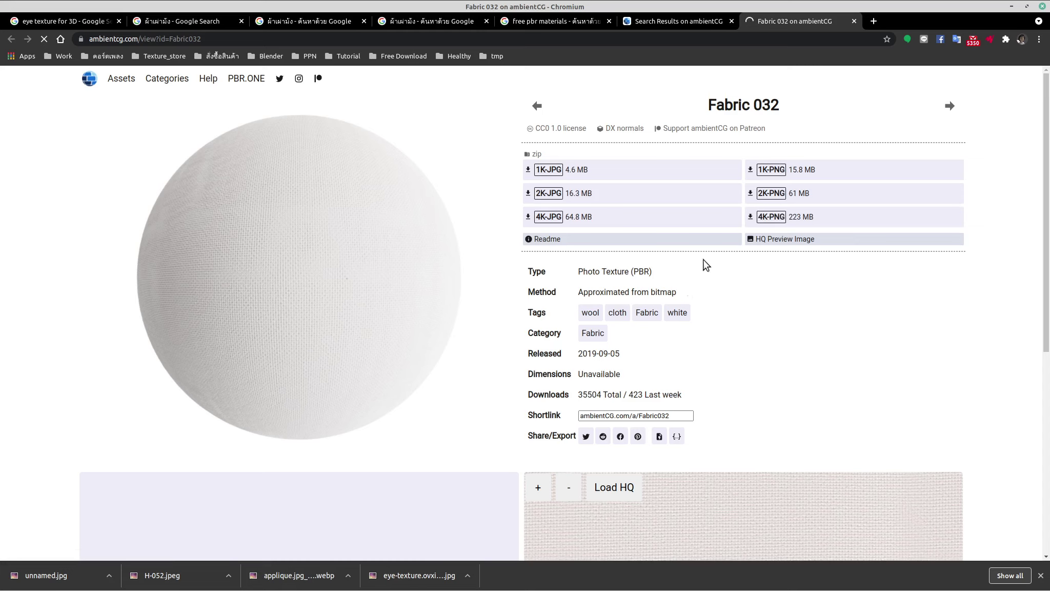
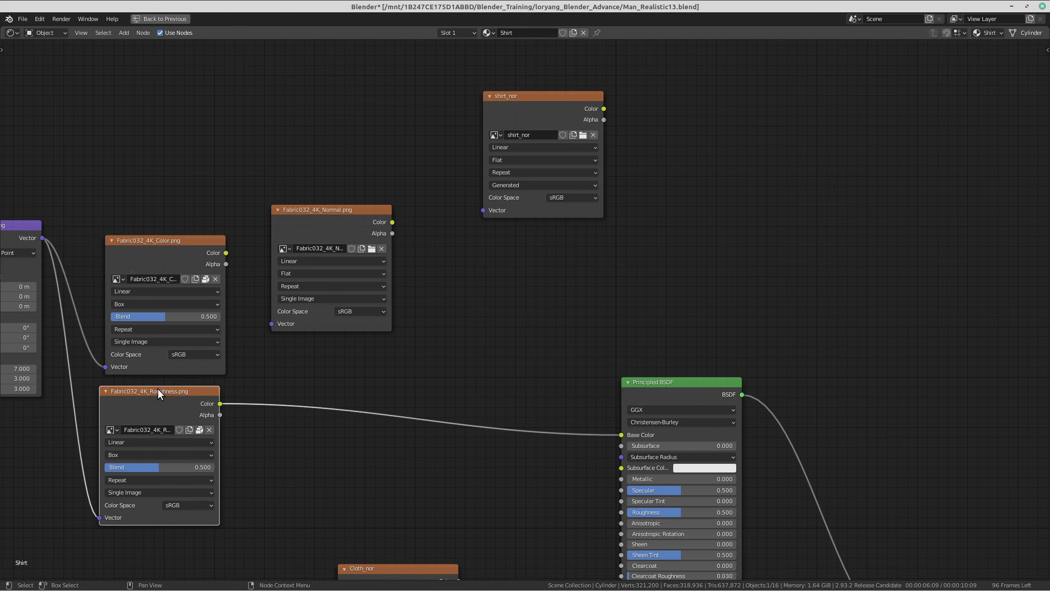
Feed the Mapping vector into the Fabric032_4K_Normal texture, connect its color to the shirt's Base Color and check it on the model.
{"action": "left_click_drag", "start_coordinate": [41, 237], "coordinate": [271, 323]}
{"action": "middle_click_drag", "start_coordinate": [174, 333], "coordinate": [193, 316]}
{"action": "scroll", "coordinate": [286, 281], "scroll_direction": "up", "scroll_amount": 1}
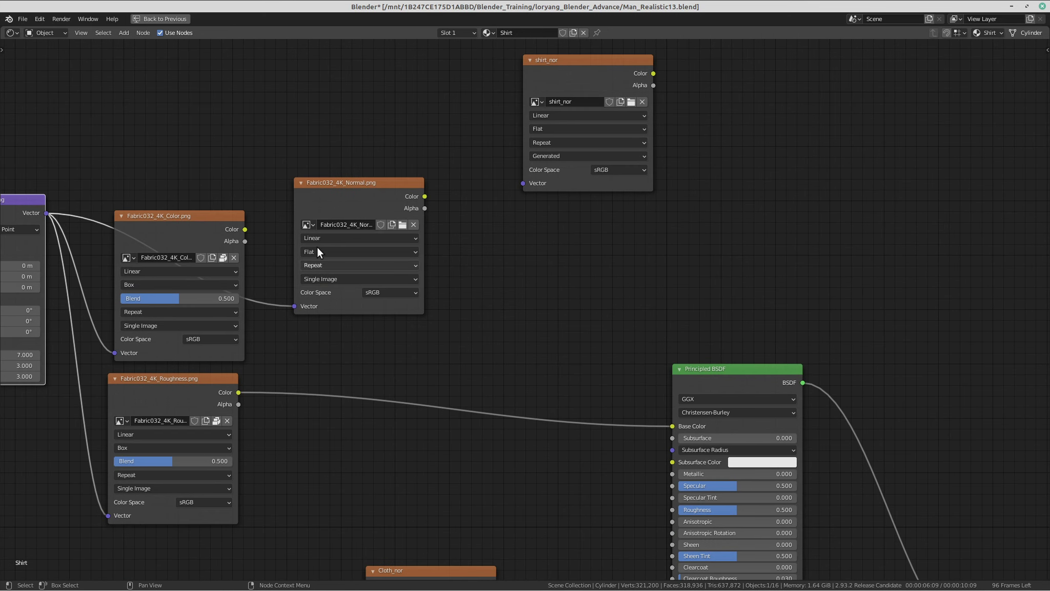
{"action": "mouse_move", "coordinate": [424, 196]}
{"action": "left_mouse_down"}
{"action": "mouse_move", "coordinate": [552, 369]}
{"action": "mouse_move", "coordinate": [679, 429]}
{"action": "left_mouse_up"}
{"action": "key", "text": "ctrl+space"}
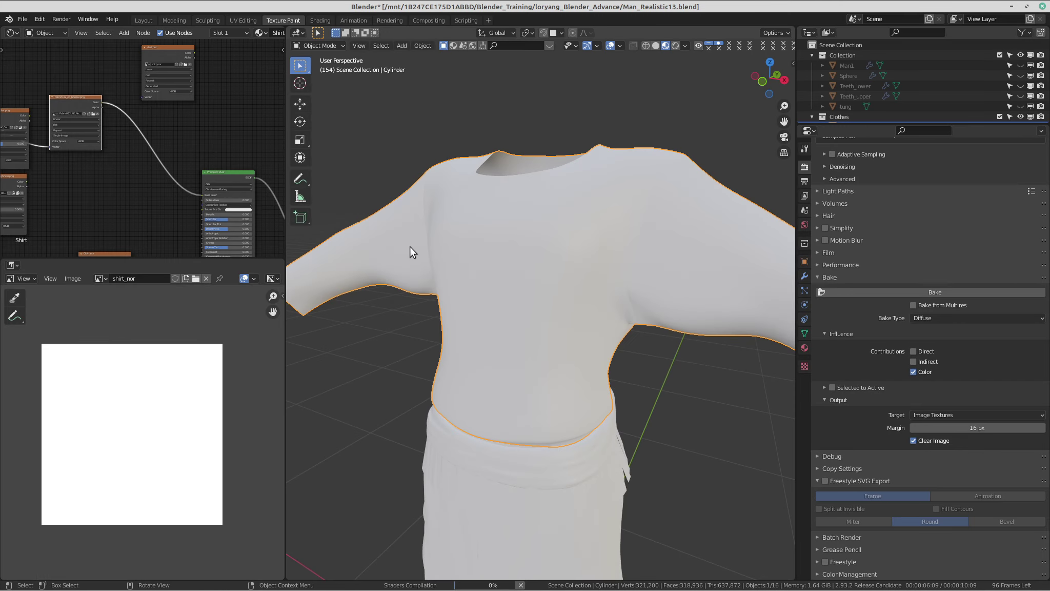
{"action": "scroll", "coordinate": [580, 282], "scroll_direction": "up", "scroll_amount": 3}
{"action": "middle_click_drag", "start_coordinate": [505, 250], "coordinate": [643, 323]}
{"action": "scroll", "coordinate": [598, 266], "scroll_direction": "up", "scroll_amount": 4}
{"action": "scroll", "coordinate": [599, 266], "scroll_direction": "down", "scroll_amount": 4}
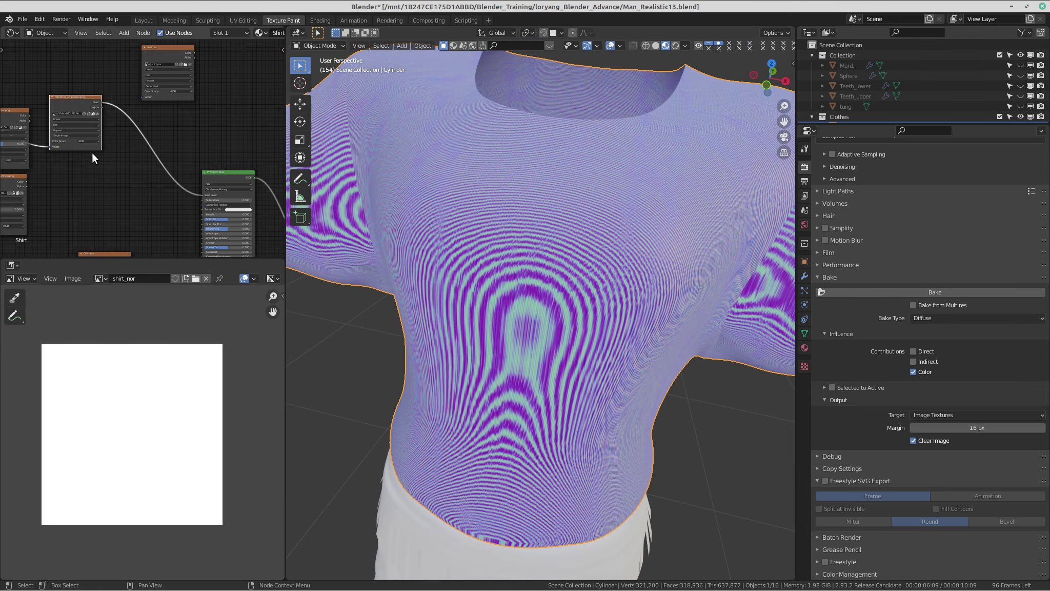
Switch the Fabric032_4K_Normal texture to Box projection with a blend of 0.5 and check the weave on the shirt.
{"action": "scroll", "coordinate": [185, 178], "scroll_direction": "up", "scroll_amount": 4}
{"action": "scroll", "coordinate": [191, 178], "scroll_direction": "up", "scroll_amount": 1}
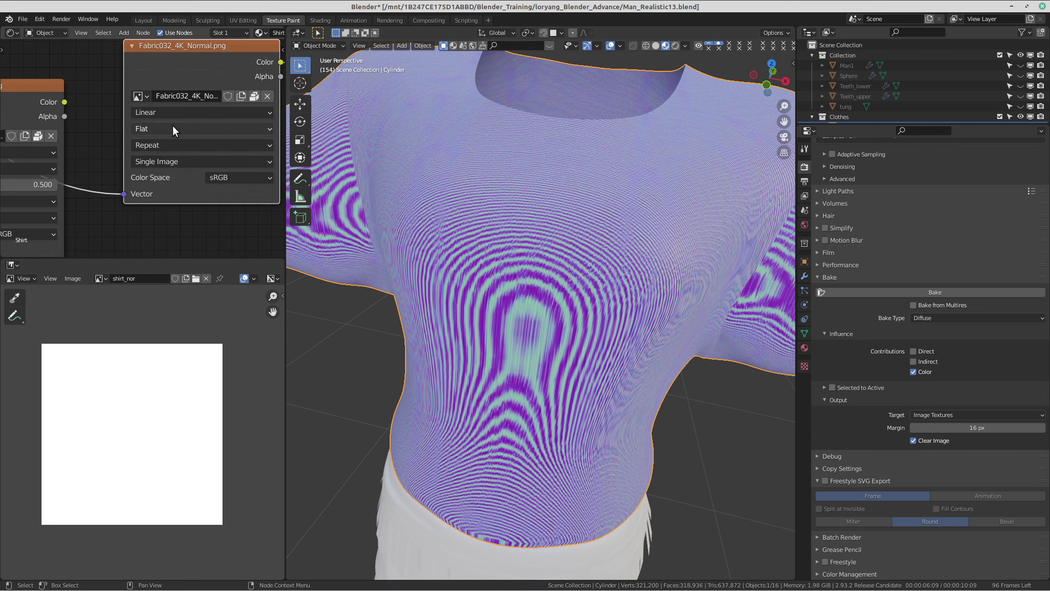
{"action": "left_click", "coordinate": [171, 125]}
{"action": "left_click", "coordinate": [164, 149]}
{"action": "left_click", "coordinate": [207, 144]}
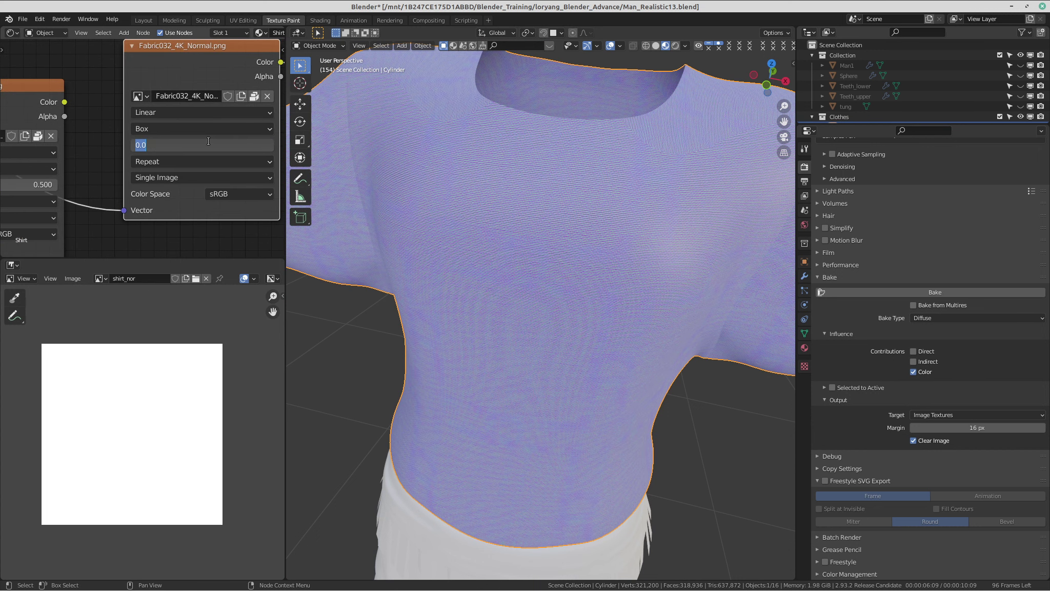
{"action": "type", "text": "0.5"}
{"action": "key", "text": "Return"}
{"action": "scroll", "coordinate": [474, 217], "scroll_direction": "up", "scroll_amount": 8}
{"action": "scroll", "coordinate": [523, 241], "scroll_direction": "down", "scroll_amount": 10}
{"action": "middle_click_drag", "start_coordinate": [533, 277], "coordinate": [493, 291]}
{"action": "scroll", "coordinate": [493, 291], "scroll_direction": "up", "scroll_amount": 3}
{"action": "scroll", "coordinate": [148, 177], "scroll_direction": "down", "scroll_amount": 6}
Make the shirt_nor image node the bake target and bake the shirt's fabric normal colors into it as Diffuse.
{"action": "middle_click_drag", "start_coordinate": [164, 187], "coordinate": [68, 185]}
{"action": "scroll", "coordinate": [68, 184], "scroll_direction": "down", "scroll_amount": 4}
{"action": "middle_click_drag", "start_coordinate": [69, 185], "coordinate": [89, 178]}
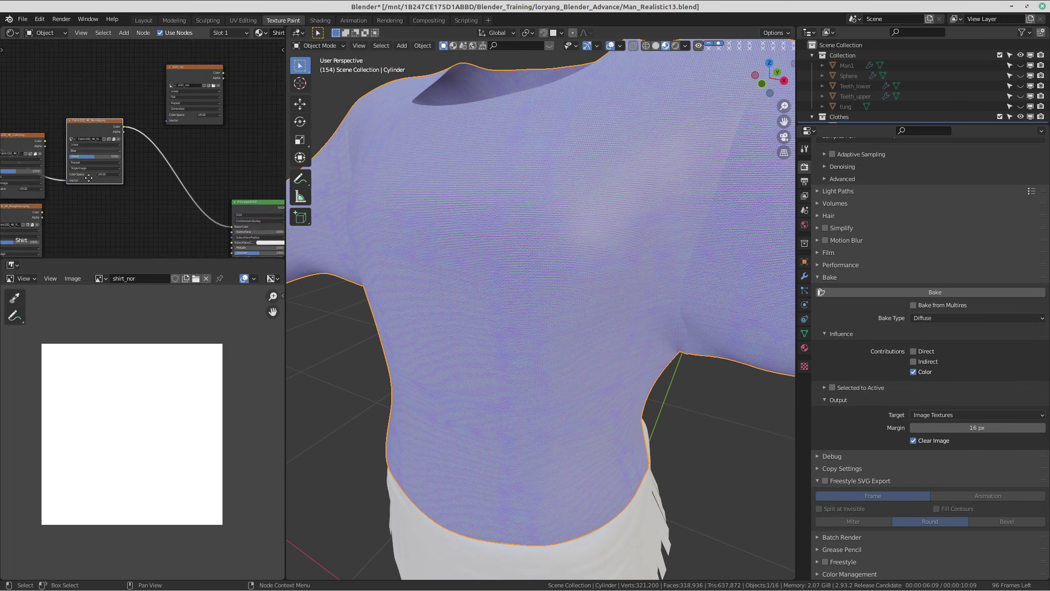
{"action": "middle_click_drag", "start_coordinate": [158, 98], "coordinate": [103, 146]}
{"action": "scroll", "coordinate": [103, 147], "scroll_direction": "up", "scroll_amount": 6}
{"action": "left_click", "coordinate": [149, 183]}
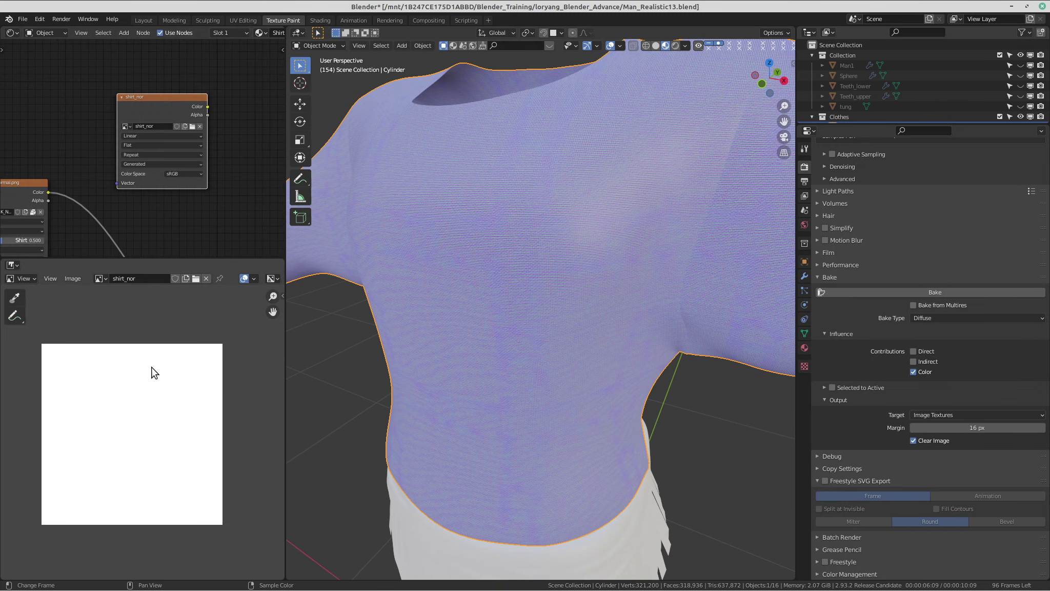
{"action": "left_click", "coordinate": [925, 290]}
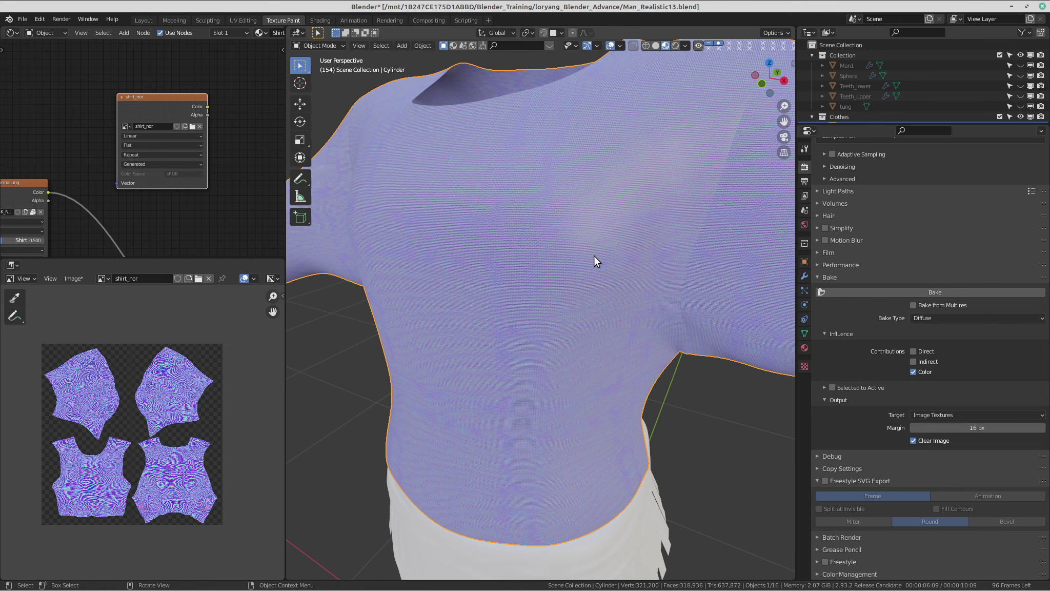
Check the baked shirt_nor image and save it as shirt_nor.png in the Cloth_texture folder.
{"action": "scroll", "coordinate": [589, 266], "scroll_direction": "up", "scroll_amount": 3}
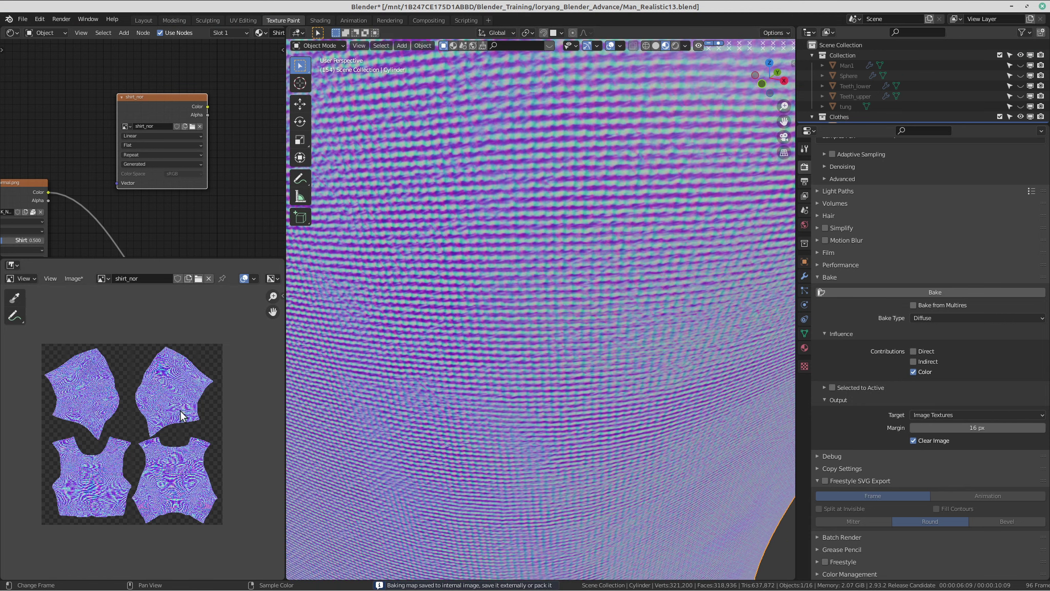
{"action": "scroll", "coordinate": [403, 368], "scroll_direction": "down", "scroll_amount": 2}
{"action": "scroll", "coordinate": [139, 430], "scroll_direction": "up", "scroll_amount": 6}
{"action": "scroll", "coordinate": [141, 407], "scroll_direction": "down", "scroll_amount": 2}
{"action": "middle_click_drag", "start_coordinate": [142, 393], "coordinate": [169, 411]}
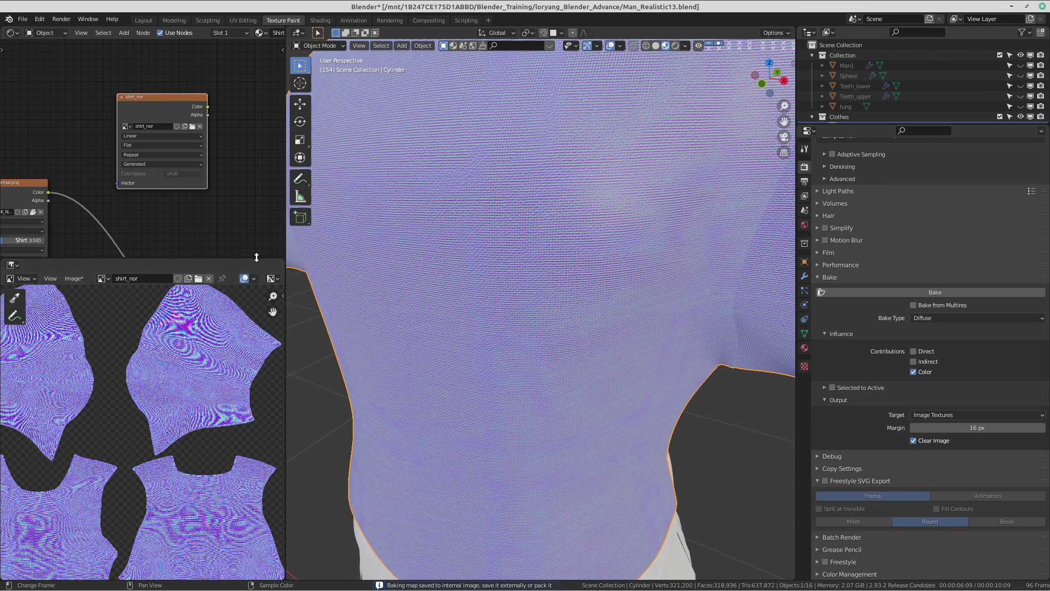
{"action": "scroll", "coordinate": [140, 363], "scroll_direction": "down", "scroll_amount": 2}
{"action": "scroll", "coordinate": [68, 322], "scroll_direction": "up", "scroll_amount": 2}
{"action": "left_click", "coordinate": [74, 279]}
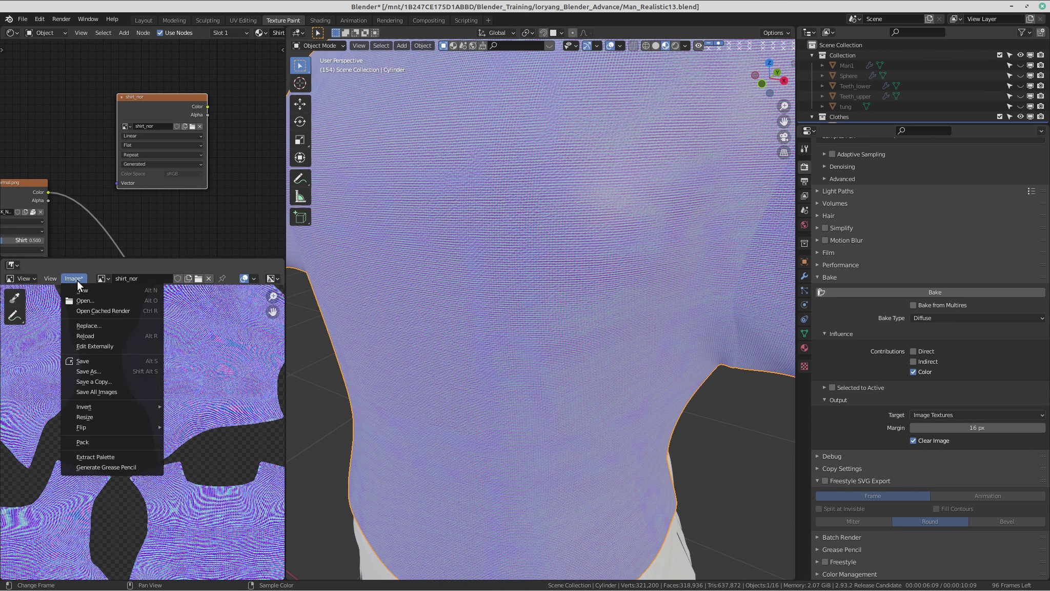
{"action": "left_click", "coordinate": [94, 367]}
{"action": "left_click", "coordinate": [707, 514]}
{"action": "key", "text": "alt+s"}
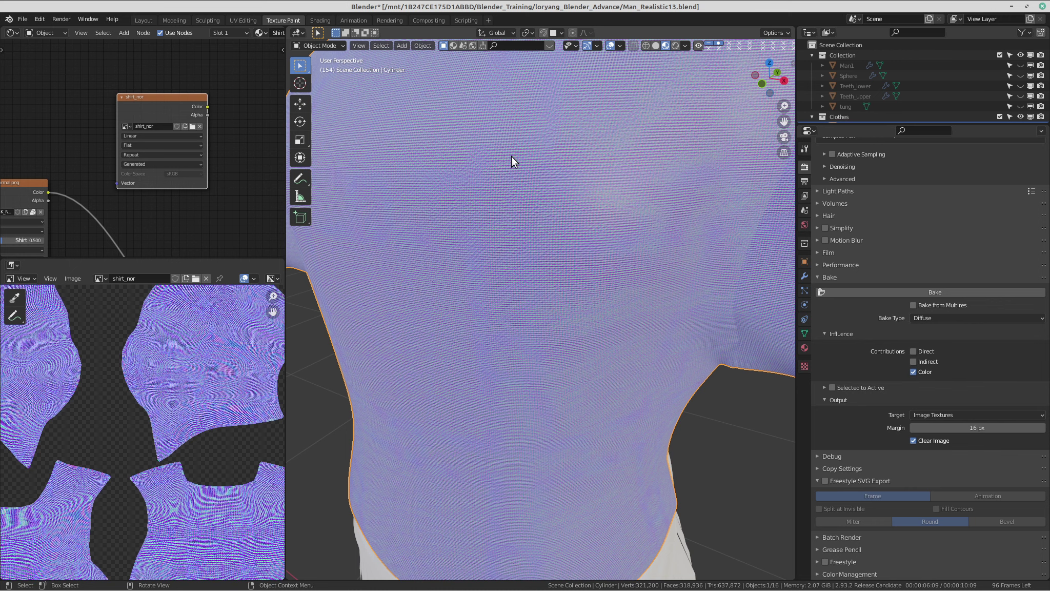
Switch to GIMP, start opening an image and go to the Data1T25 drive.
{"action": "mouse_move", "coordinate": [452, 2]}
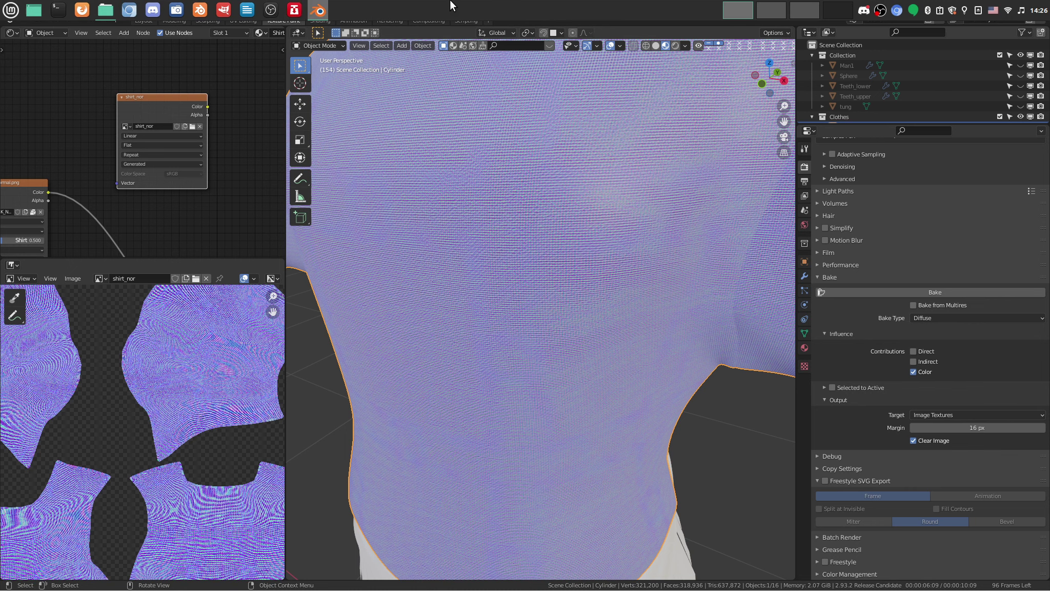
{"action": "left_click", "coordinate": [222, 10]}
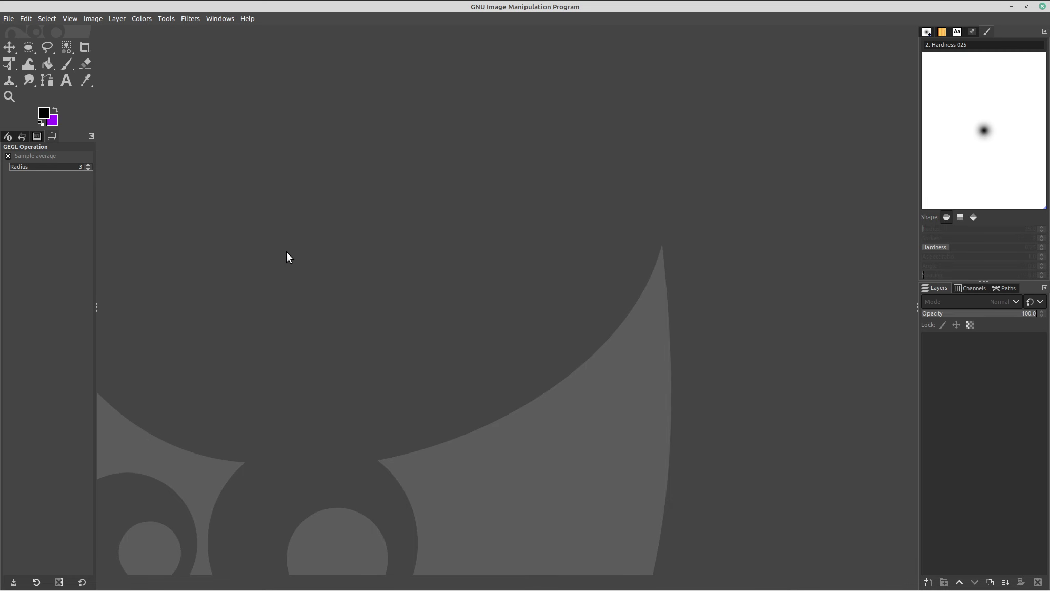
{"action": "left_click", "coordinate": [8, 19]}
{"action": "left_click", "coordinate": [15, 57]}
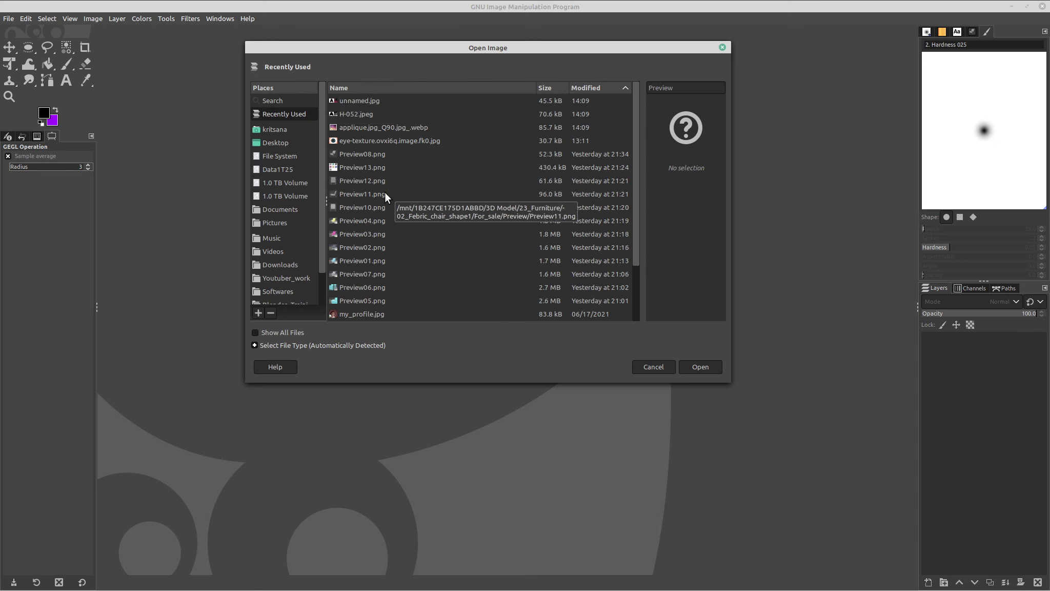
{"action": "scroll", "coordinate": [286, 233], "scroll_direction": "down", "scroll_amount": 1}
{"action": "scroll", "coordinate": [285, 254], "scroll_direction": "down", "scroll_amount": 1}
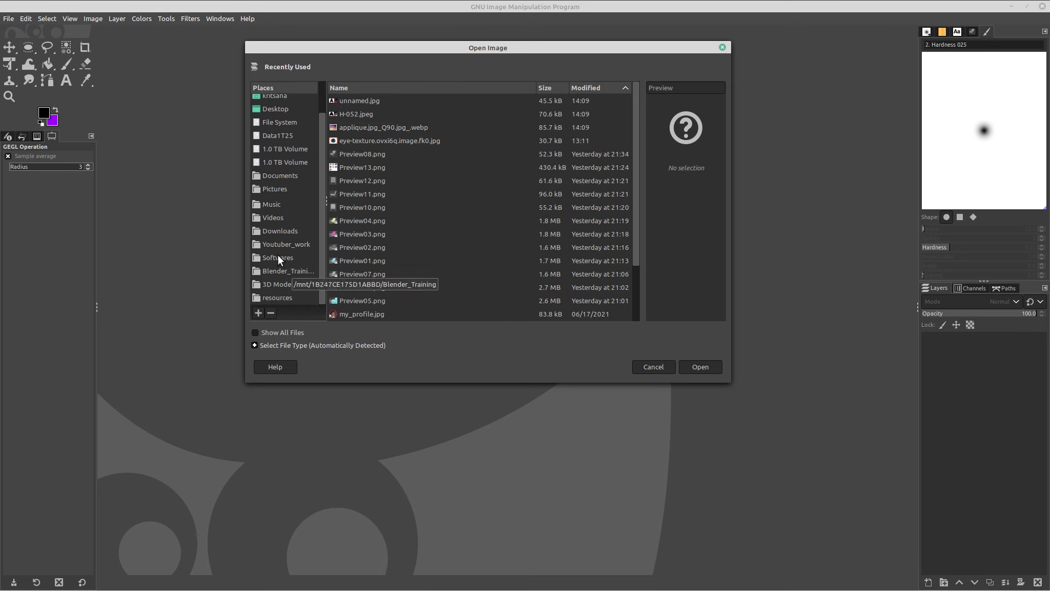
{"action": "scroll", "coordinate": [275, 220], "scroll_direction": "up", "scroll_amount": 2}
{"action": "left_click", "coordinate": [274, 174]}
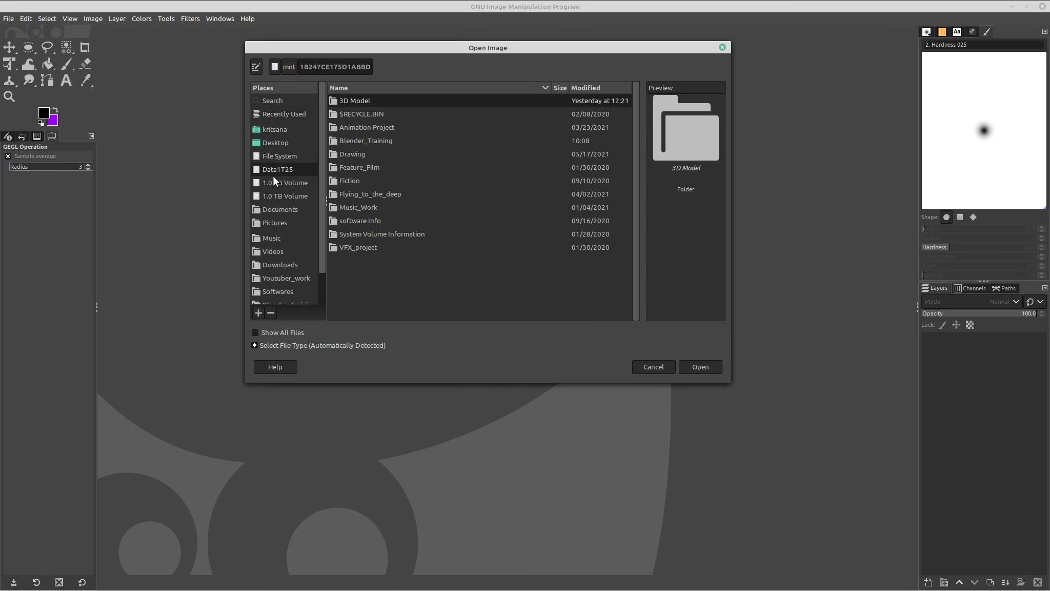
{"action": "left_click", "coordinate": [273, 183]}
{"action": "left_click", "coordinate": [276, 174]}
Open shirt_color.png from the Cloth_texture folder of the current project inside Blender_Training.
{"action": "double_click", "coordinate": [370, 140]}
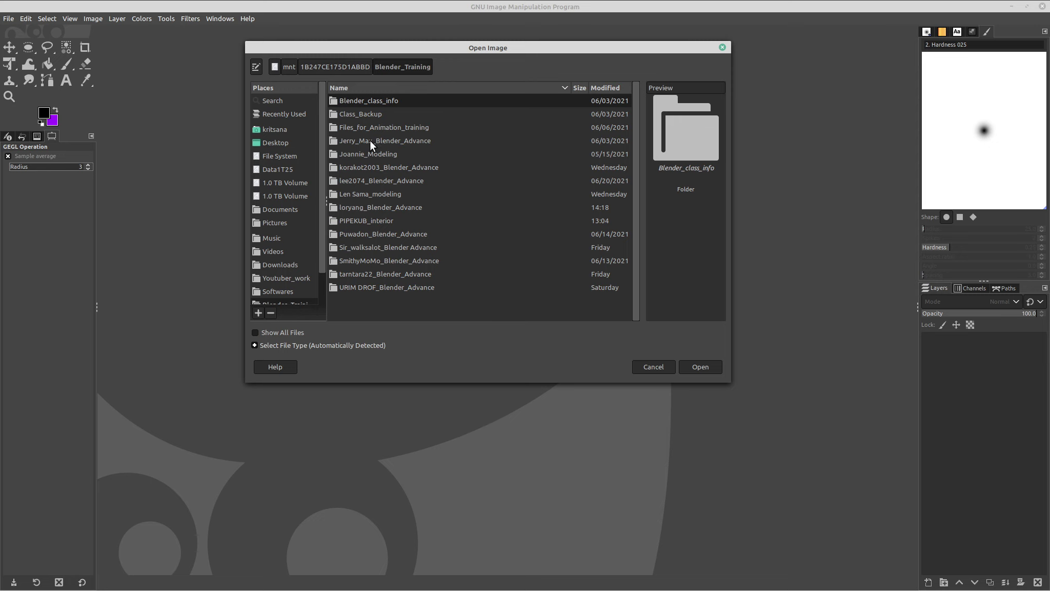
{"action": "double_click", "coordinate": [360, 207]}
{"action": "scroll", "coordinate": [360, 207], "scroll_direction": "down", "scroll_amount": 10}
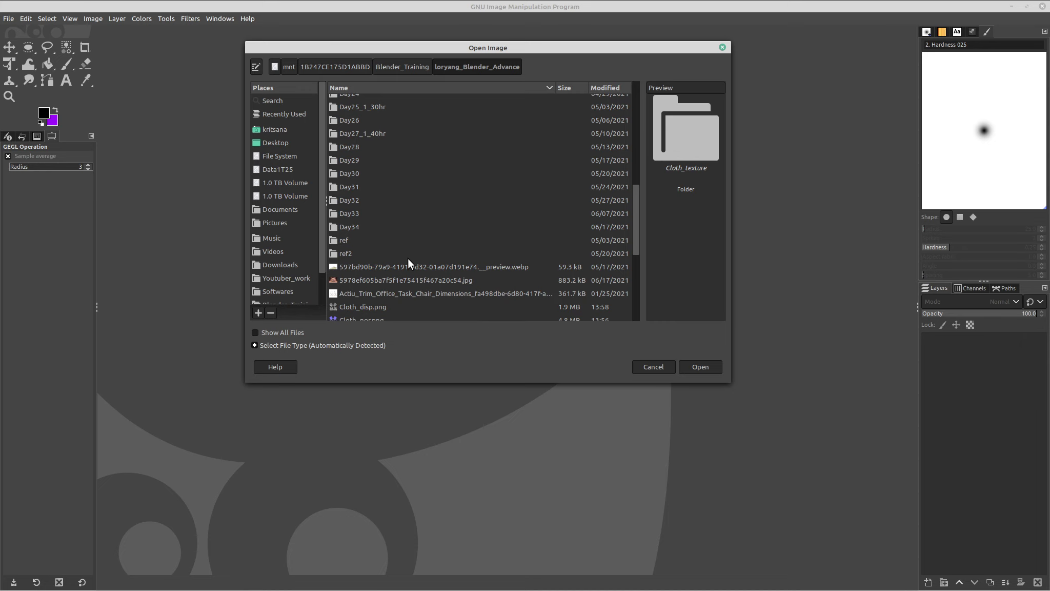
{"action": "scroll", "coordinate": [372, 266], "scroll_direction": "up", "scroll_amount": 10}
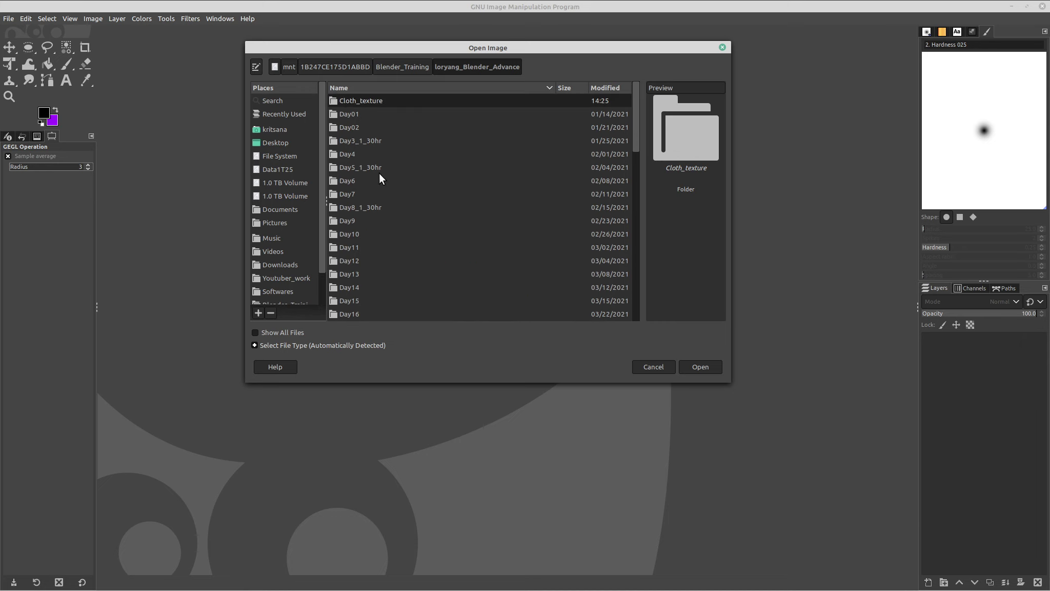
{"action": "double_click", "coordinate": [380, 101]}
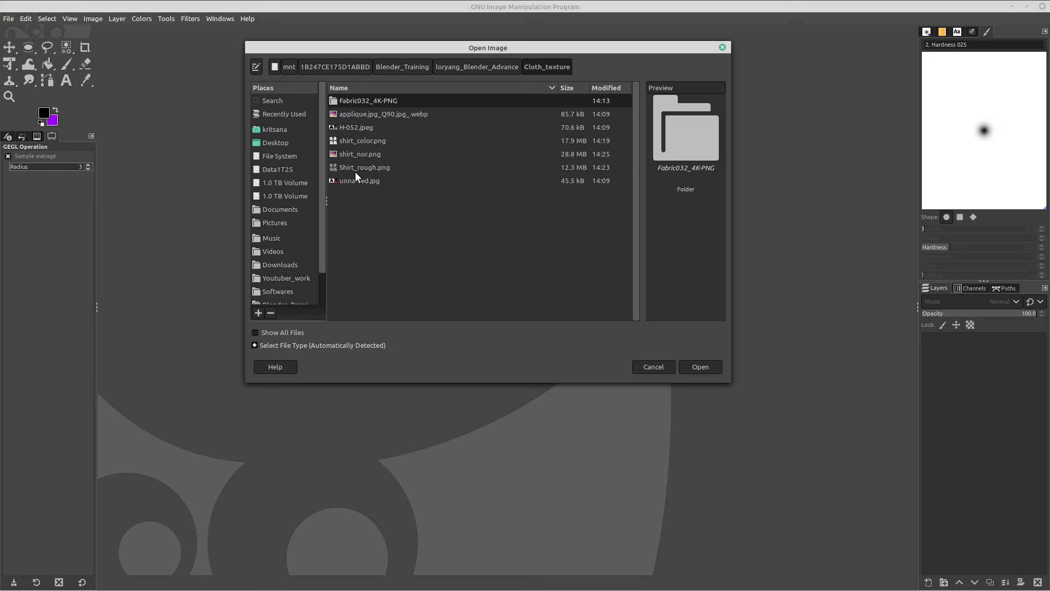
{"action": "left_click", "coordinate": [360, 144]}
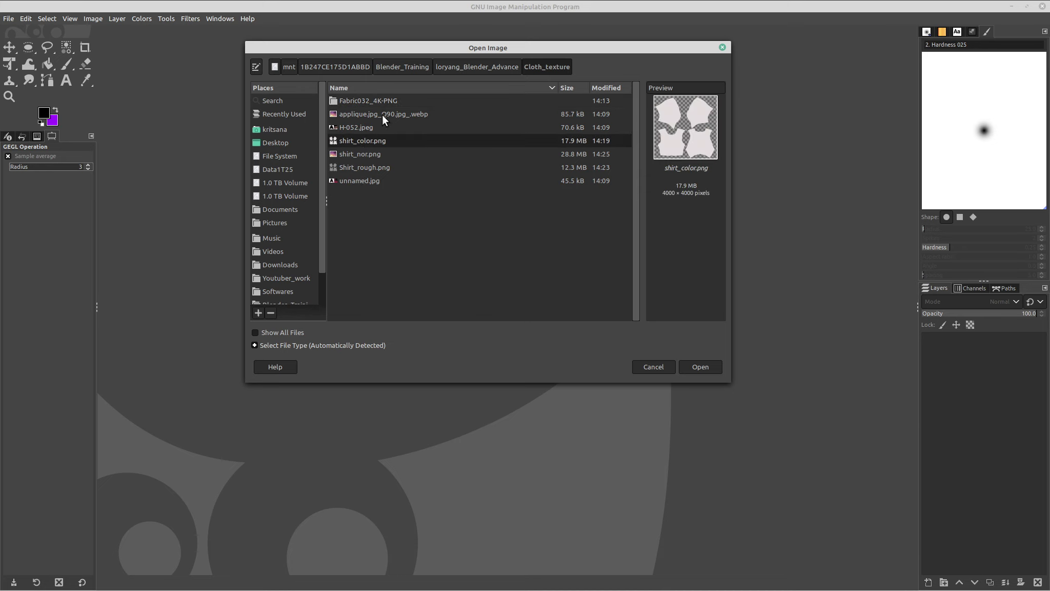
{"action": "left_click", "coordinate": [701, 367]}
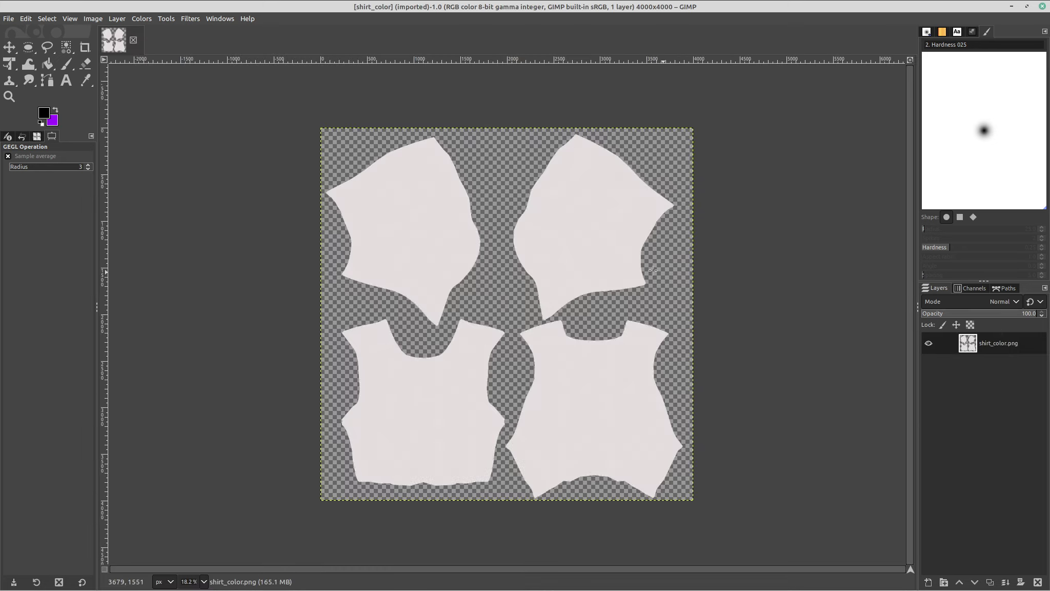
Start a Hue-Saturation adjustment on the shirt color texture and lower the lightness to -82.
{"action": "scroll", "coordinate": [590, 239], "scroll_direction": "up", "scroll_amount": 8, "text": "ctrl"}
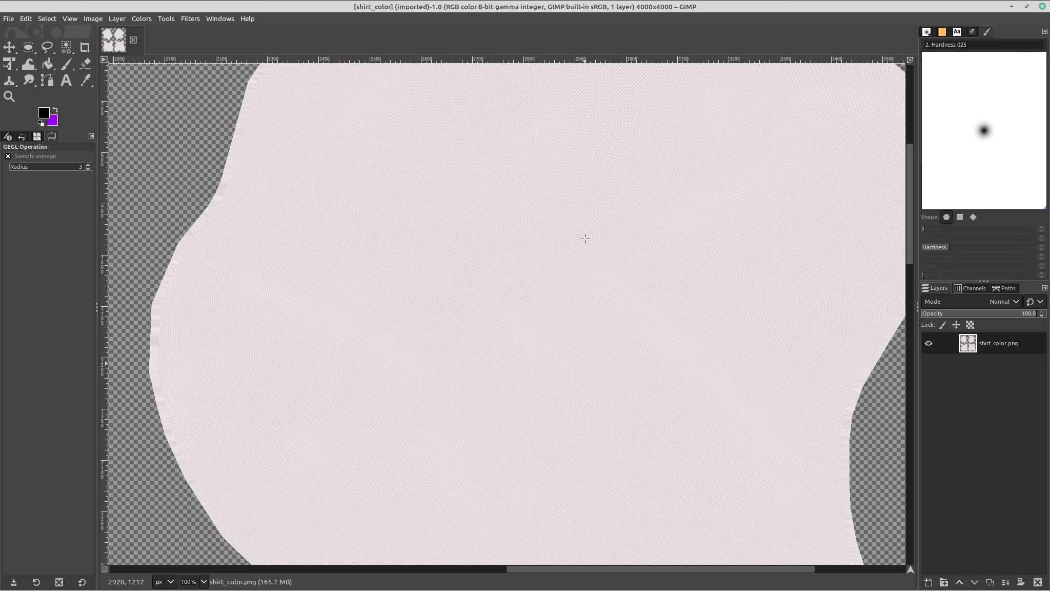
{"action": "scroll", "coordinate": [585, 235], "scroll_direction": "down", "scroll_amount": 7, "text": "ctrl"}
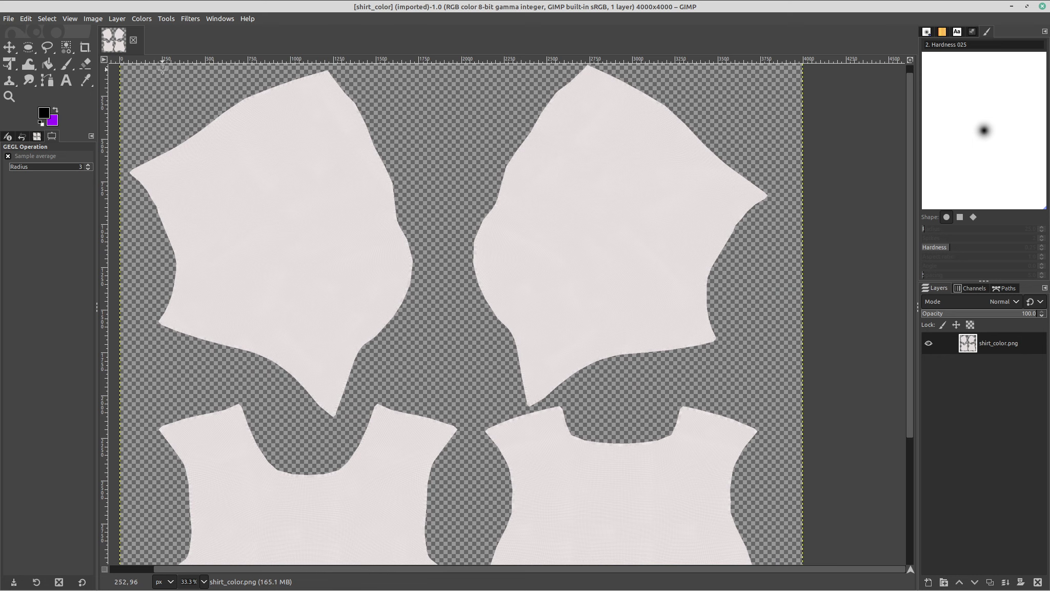
{"action": "left_click", "coordinate": [145, 20]}
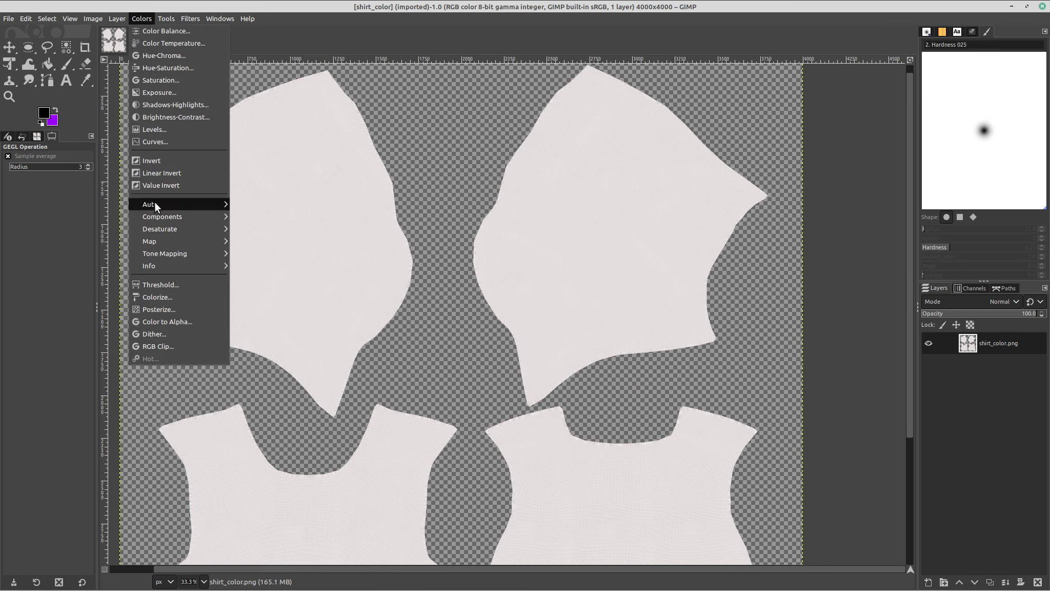
{"action": "mouse_move", "coordinate": [155, 204]}
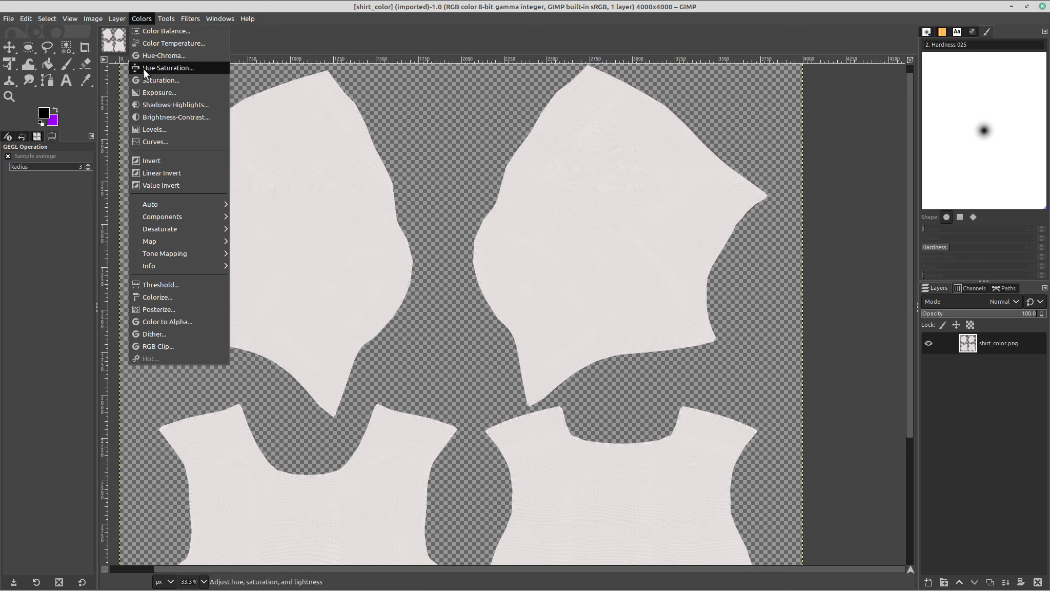
{"action": "left_click", "coordinate": [176, 67]}
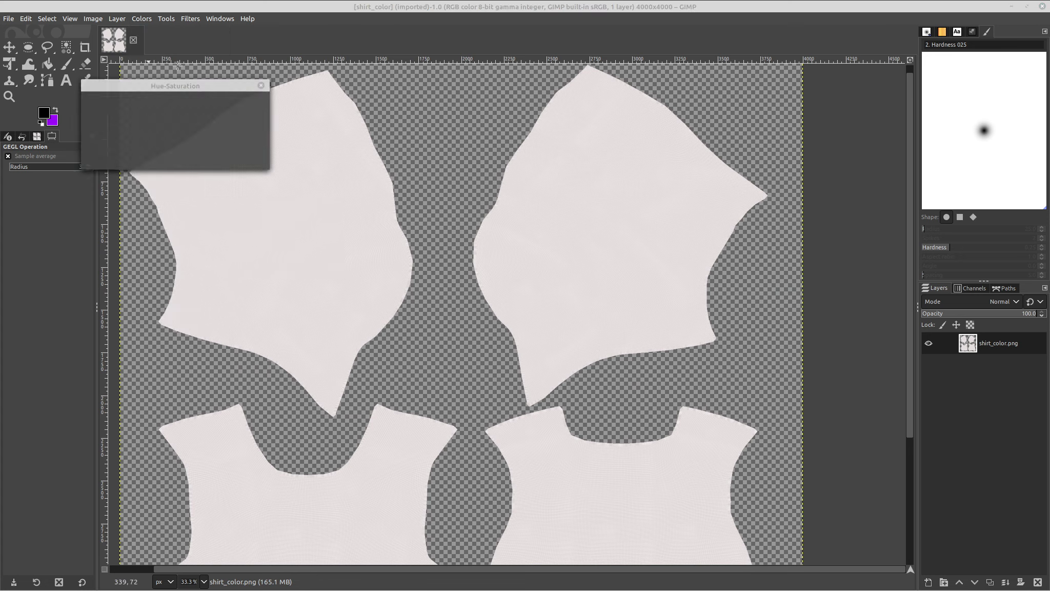
{"action": "left_click_drag", "start_coordinate": [177, 87], "coordinate": [420, 87]}
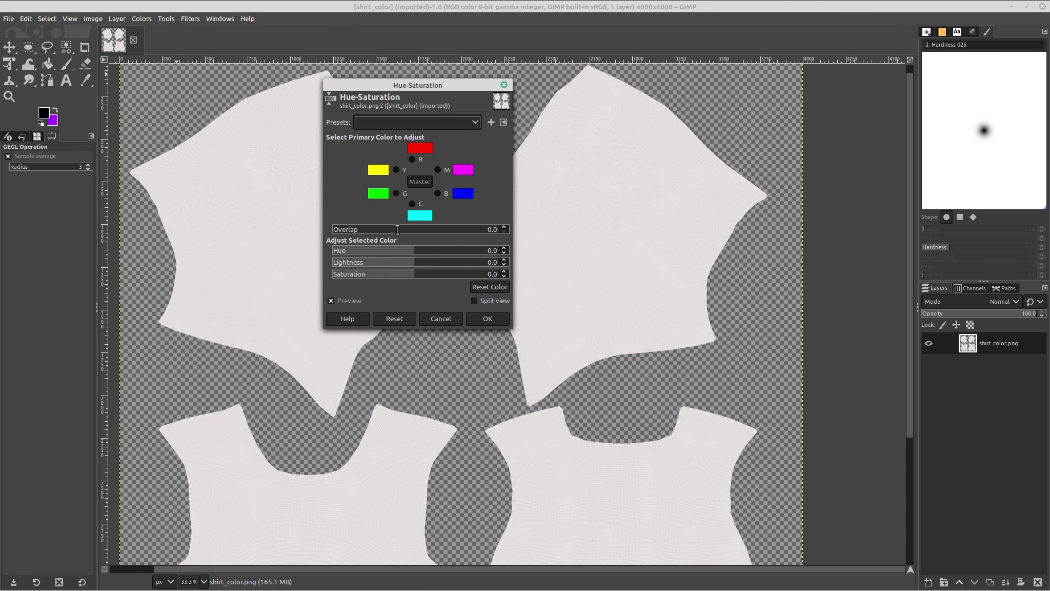
{"action": "scroll", "coordinate": [658, 262], "scroll_direction": "up", "scroll_amount": 6, "text": "ctrl"}
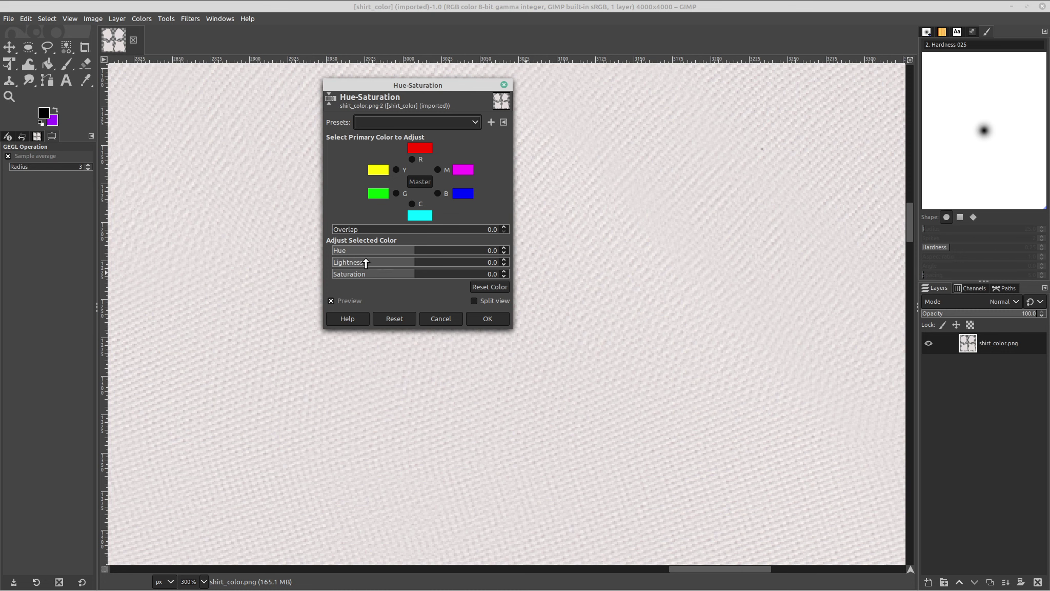
{"action": "left_click_drag", "start_coordinate": [405, 262], "coordinate": [346, 262]}
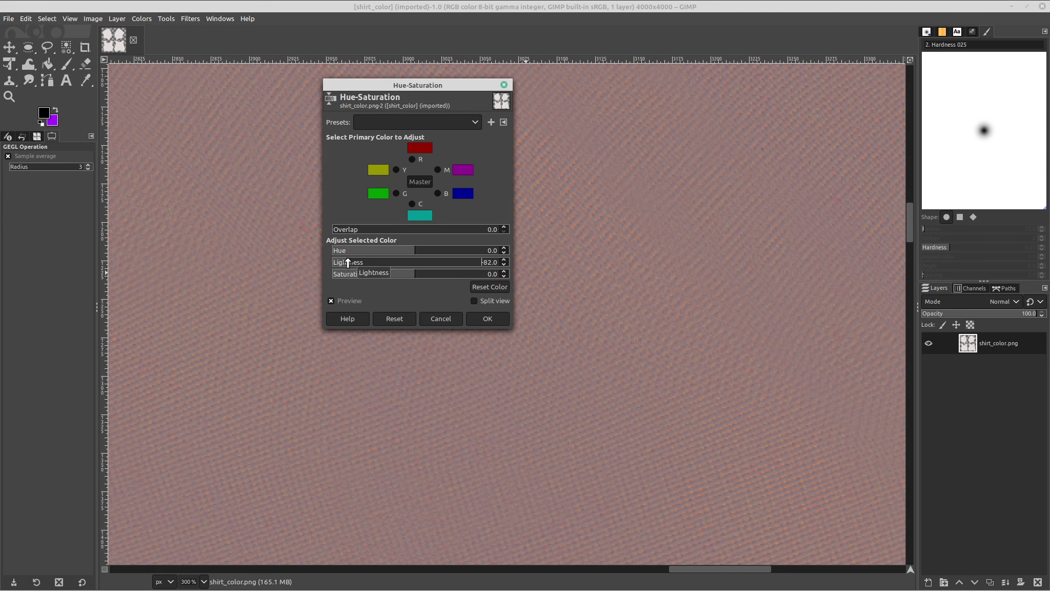
Set the shirt texture's saturation to -100 and lightness to about -88, and apply the Hue-Saturation adjustment.
{"action": "left_click", "coordinate": [349, 262]}
{"action": "left_click_drag", "start_coordinate": [350, 259], "coordinate": [350, 259]}
{"action": "left_click_drag", "start_coordinate": [410, 271], "coordinate": [265, 264]}
{"action": "mouse_move", "coordinate": [349, 264]}
{"action": "left_mouse_down"}
{"action": "mouse_move", "coordinate": [318, 265]}
{"action": "mouse_move", "coordinate": [334, 263]}
{"action": "left_mouse_up"}
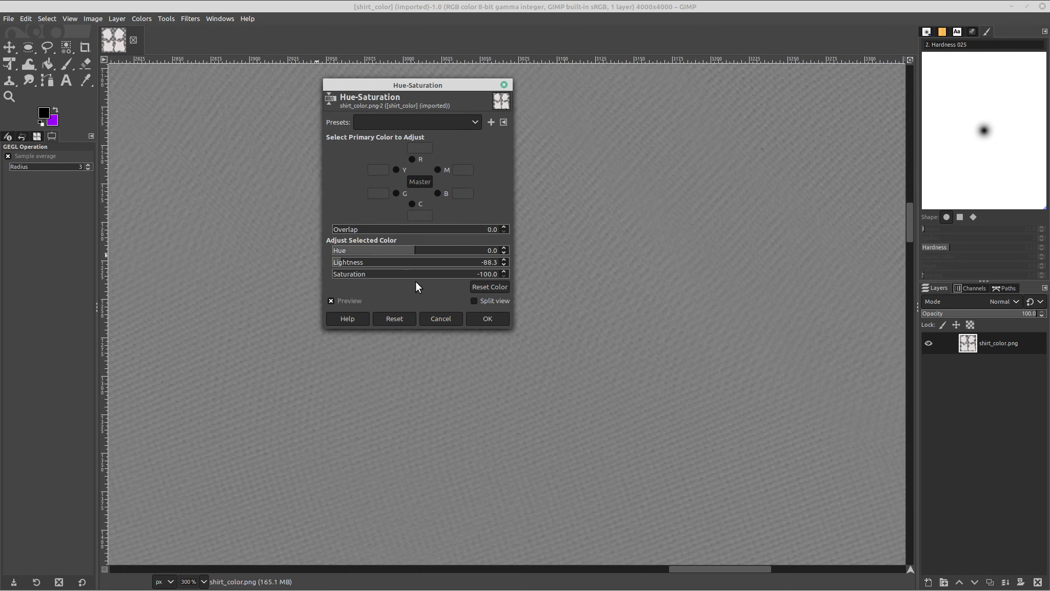
{"action": "left_click", "coordinate": [342, 265]}
{"action": "left_click", "coordinate": [486, 317]}
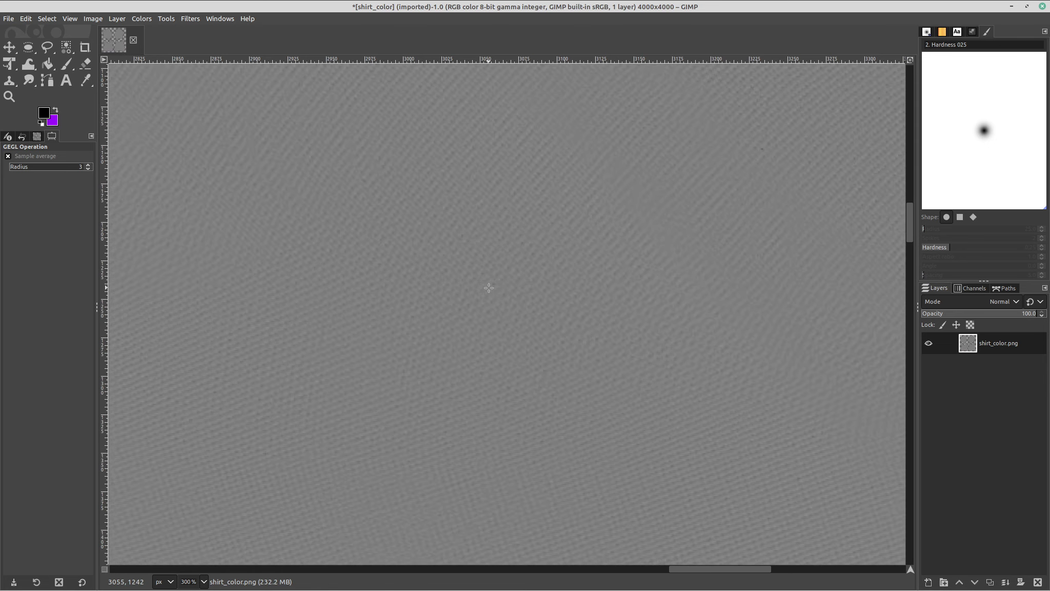
Darken the gray shirt texture with a Brightness-Contrast adjustment, using brightness -91 and contrast 54.
{"action": "scroll", "coordinate": [488, 287], "scroll_direction": "down", "scroll_amount": 1, "text": "ctrl"}
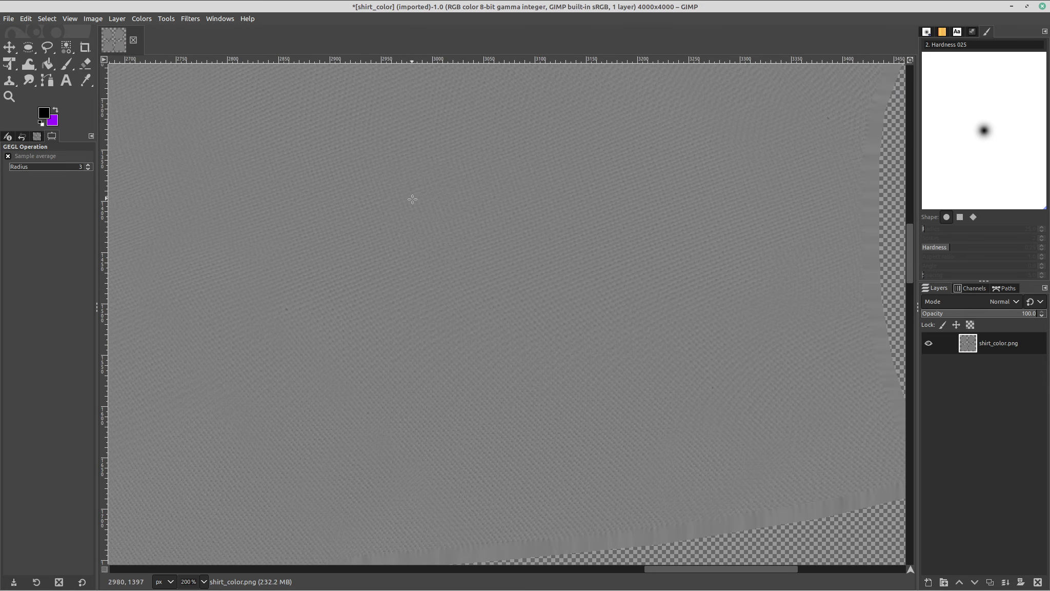
{"action": "scroll", "coordinate": [413, 199], "scroll_direction": "up", "scroll_amount": 1, "text": "ctrl"}
{"action": "left_click", "coordinate": [138, 19]}
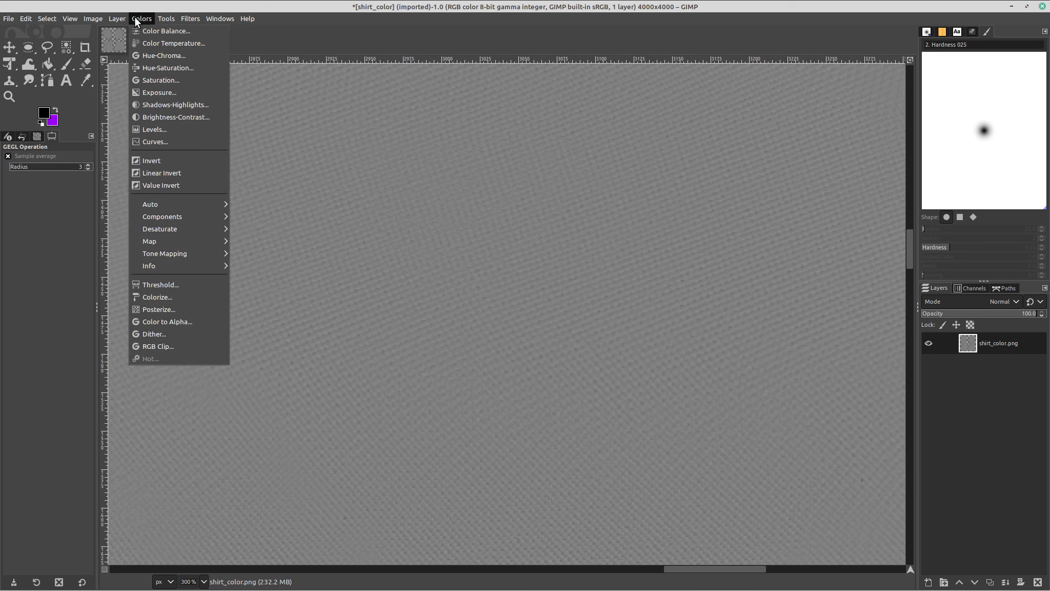
{"action": "left_click", "coordinate": [173, 117]}
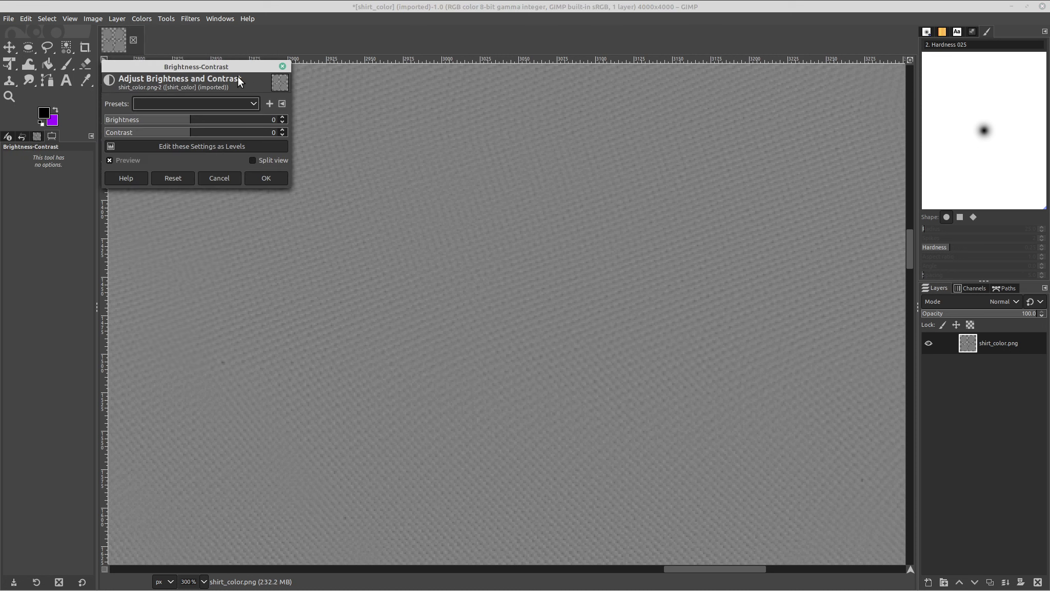
{"action": "left_click_drag", "start_coordinate": [249, 67], "coordinate": [817, 99]}
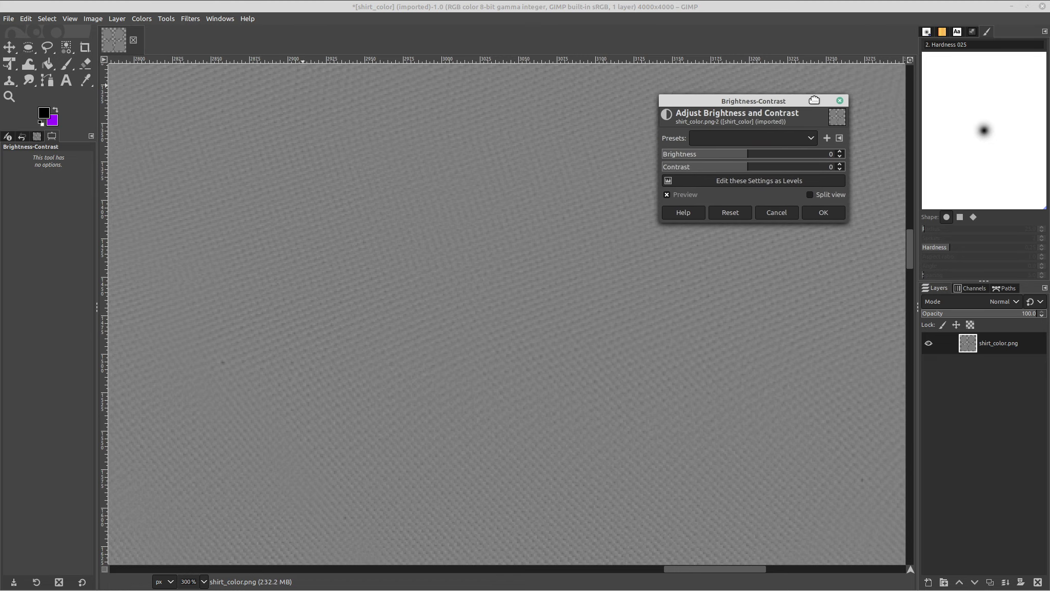
{"action": "left_click_drag", "start_coordinate": [778, 166], "coordinate": [711, 159]}
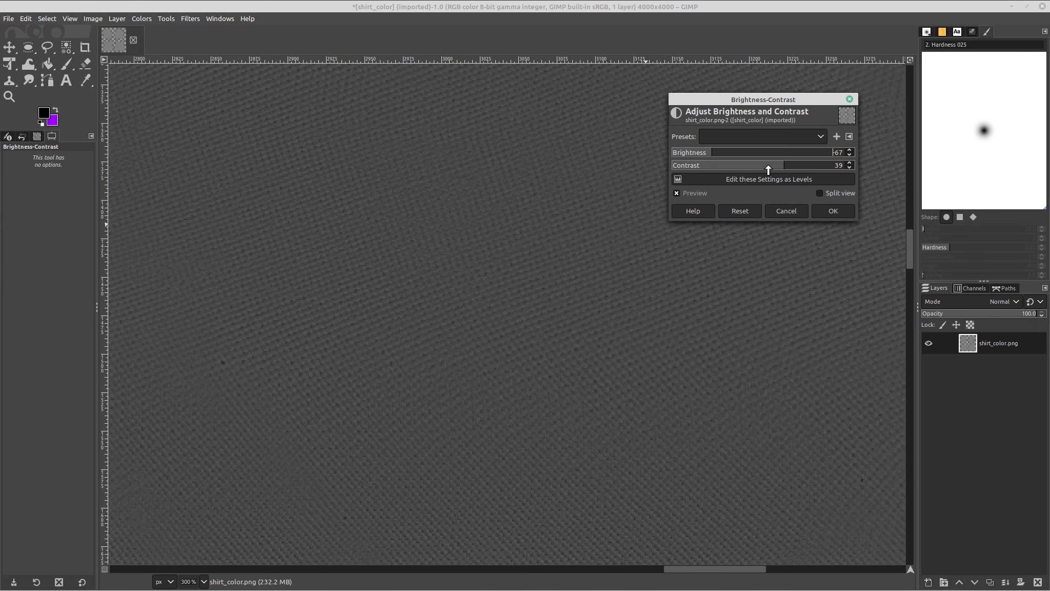
{"action": "left_click_drag", "start_coordinate": [785, 167], "coordinate": [791, 166]}
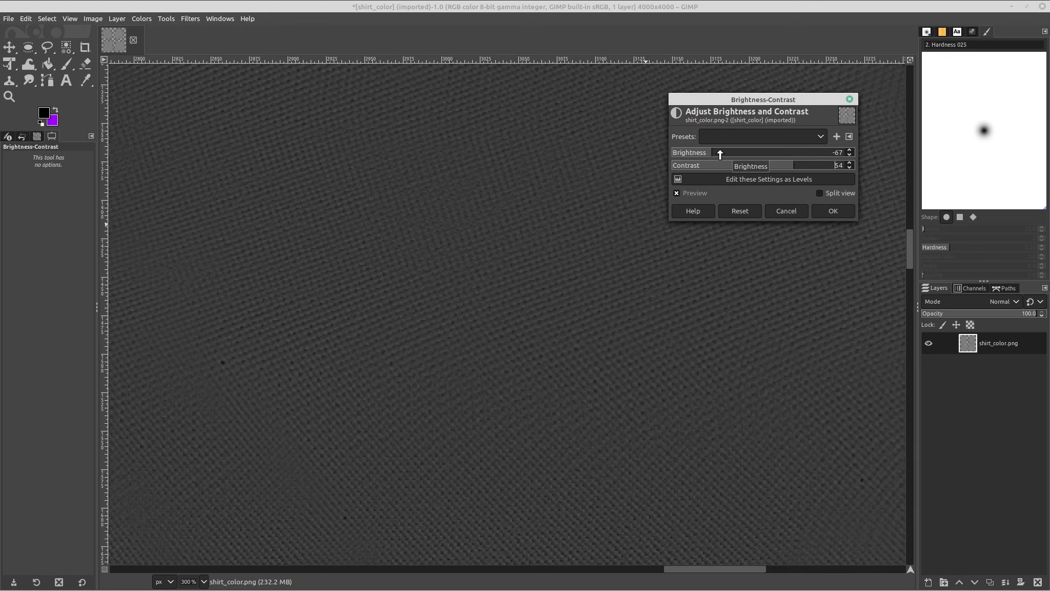
{"action": "left_click_drag", "start_coordinate": [713, 154], "coordinate": [695, 153]}
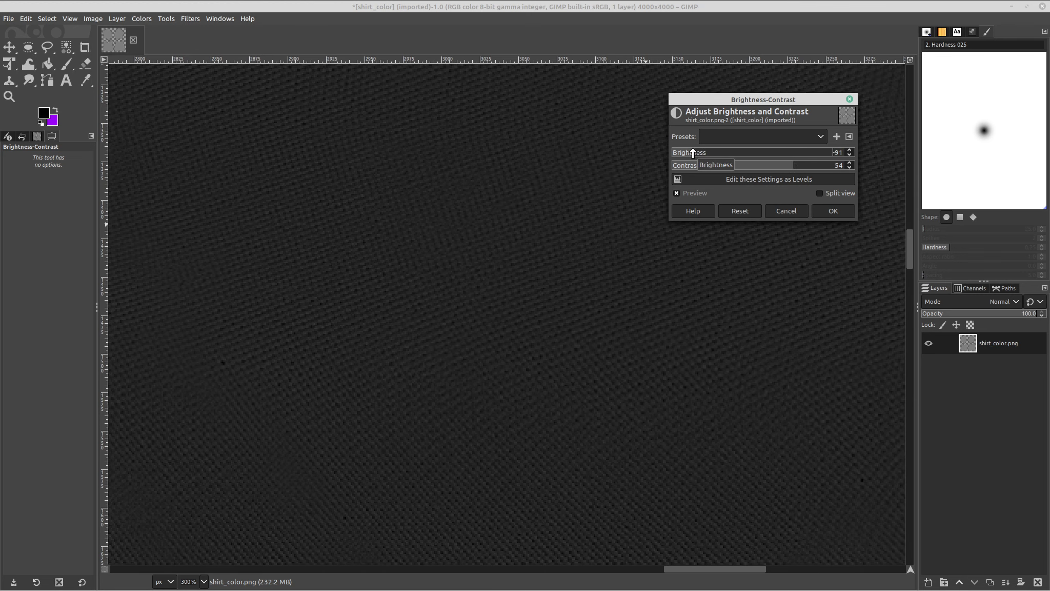
Darken the shirt_color.png layer by applying Brightness-Contrast with brightness -103 and contrast 56.
{"action": "left_click_drag", "start_coordinate": [792, 166], "coordinate": [794, 167]}
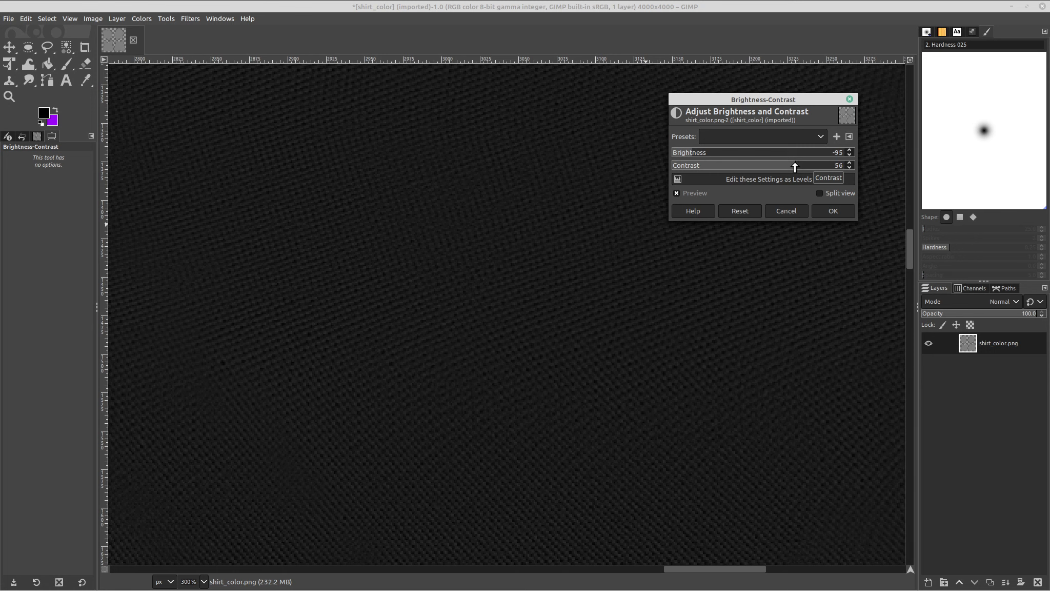
{"action": "left_click_drag", "start_coordinate": [694, 153], "coordinate": [690, 154]}
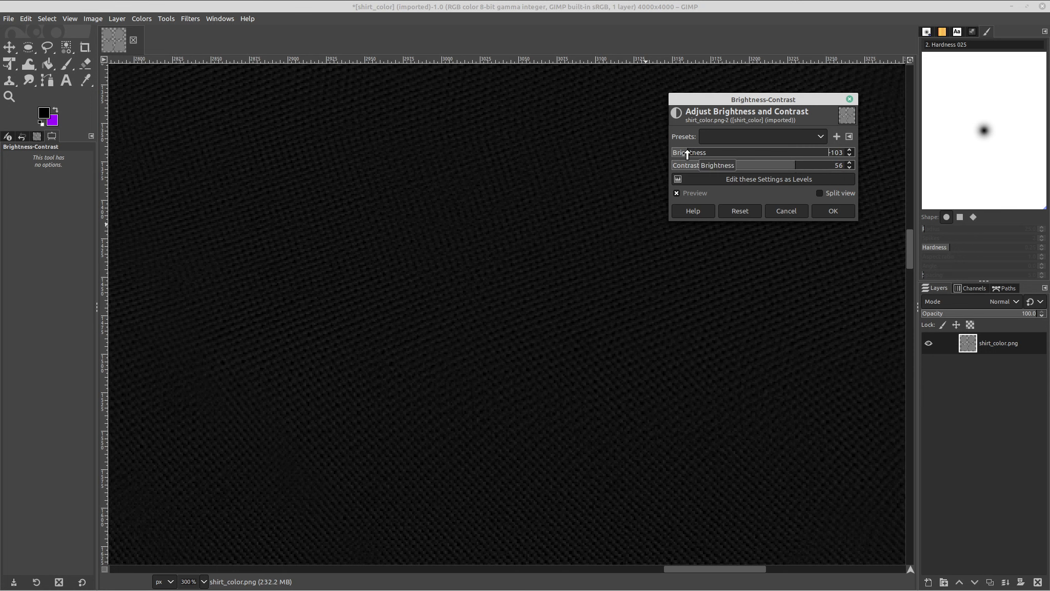
{"action": "left_click", "coordinate": [831, 211]}
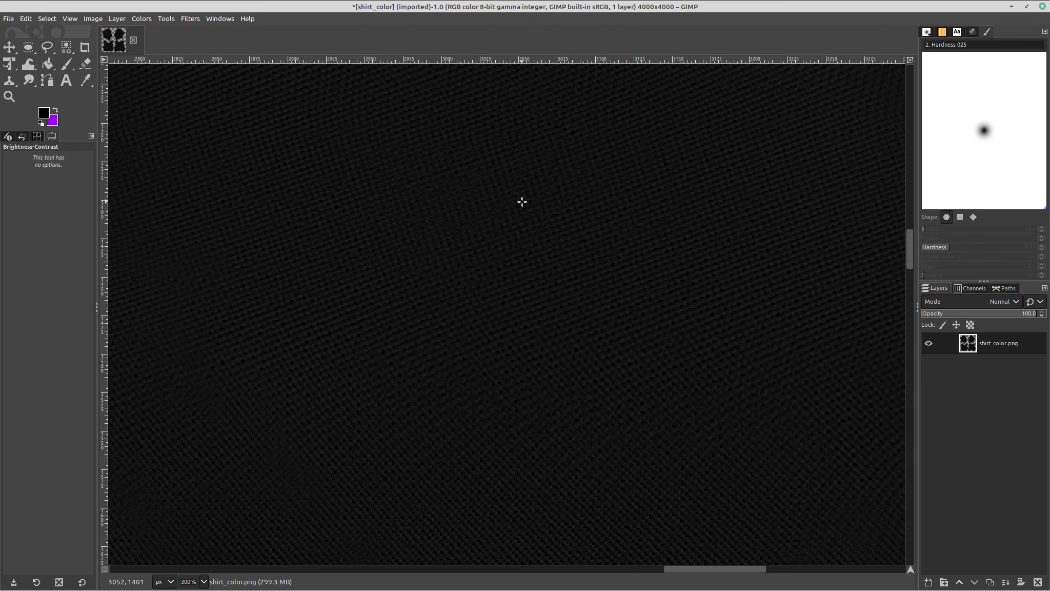
Examine the darkened fabric weave up close and across all four shirt pattern pieces.
{"action": "scroll", "coordinate": [522, 201], "scroll_direction": "down", "scroll_amount": 5, "text": "ctrl"}
{"action": "scroll", "coordinate": [519, 205], "scroll_direction": "up", "scroll_amount": 4, "text": "ctrl"}
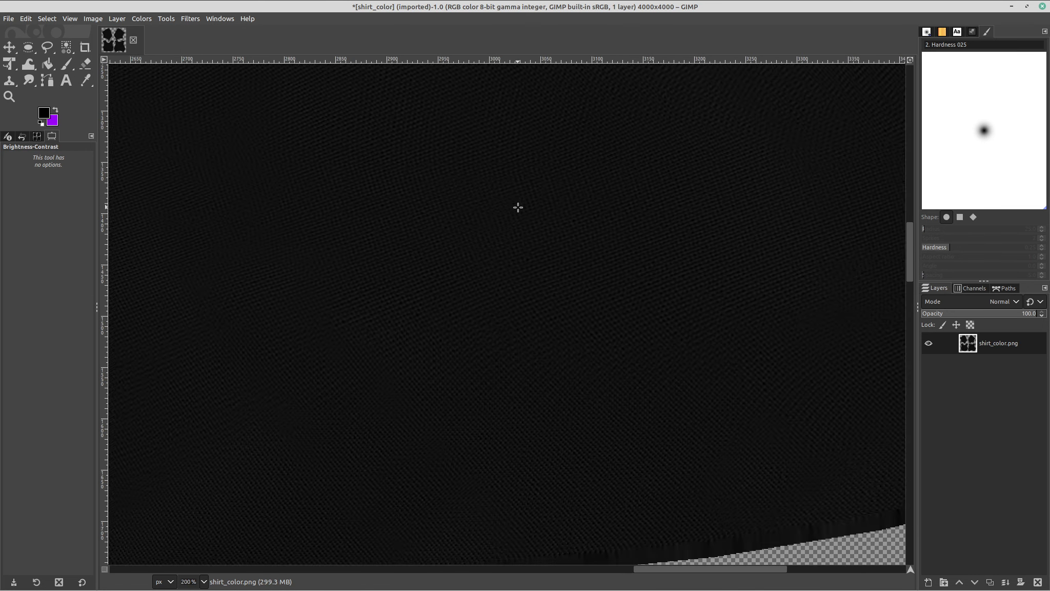
{"action": "scroll", "coordinate": [516, 207], "scroll_direction": "down", "scroll_amount": 3, "text": "ctrl"}
{"action": "scroll", "coordinate": [421, 234], "scroll_direction": "down", "scroll_amount": 1, "text": "ctrl"}
{"action": "scroll", "coordinate": [405, 243], "scroll_direction": "up", "scroll_amount": 6, "text": "ctrl"}
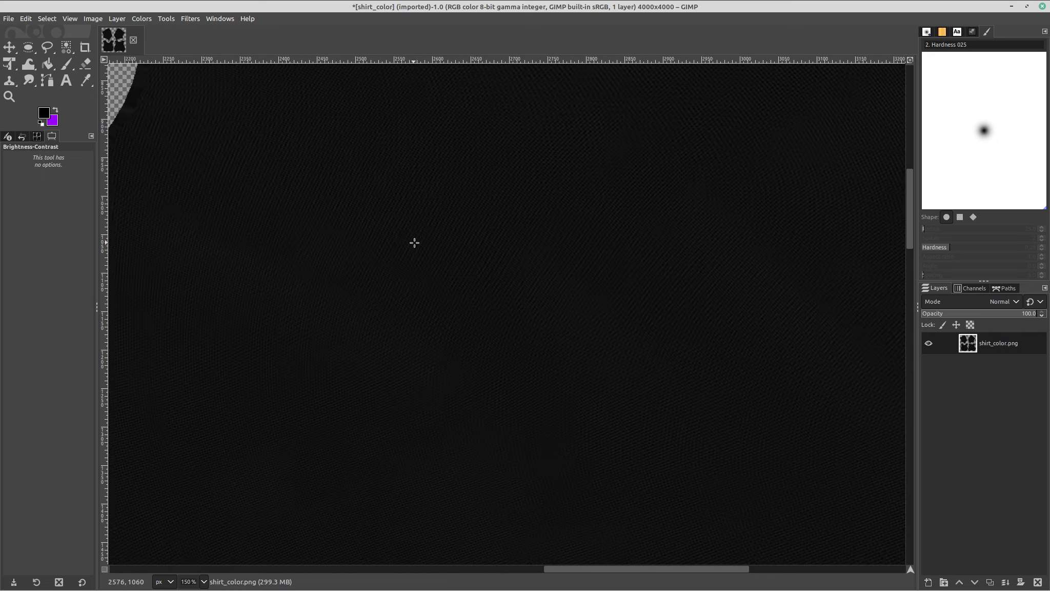
{"action": "scroll", "coordinate": [417, 241], "scroll_direction": "down", "scroll_amount": 3, "text": "ctrl"}
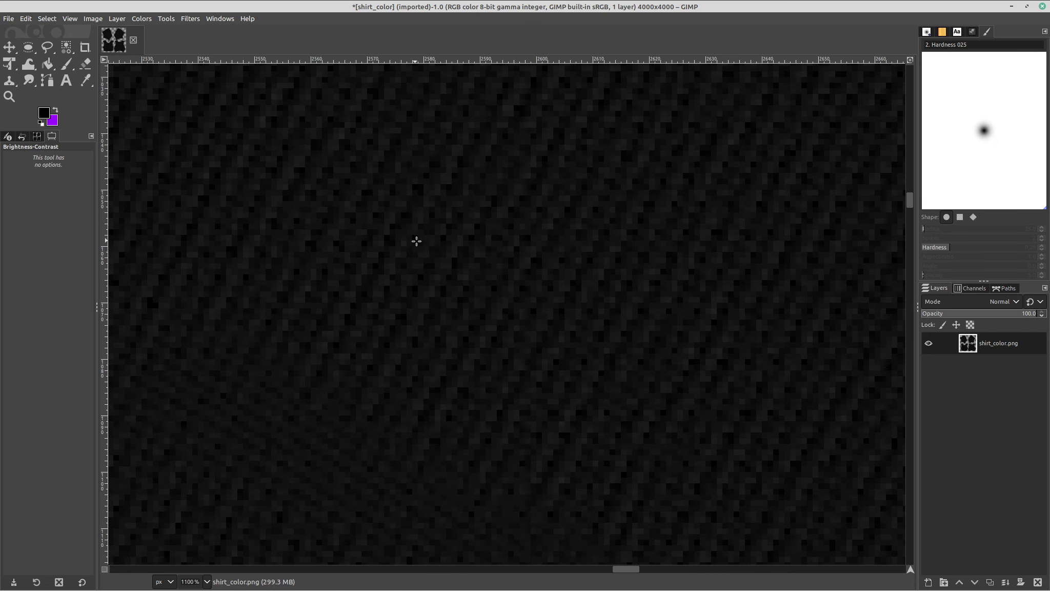
{"action": "scroll", "coordinate": [416, 240], "scroll_direction": "down", "scroll_amount": 5, "text": "ctrl"}
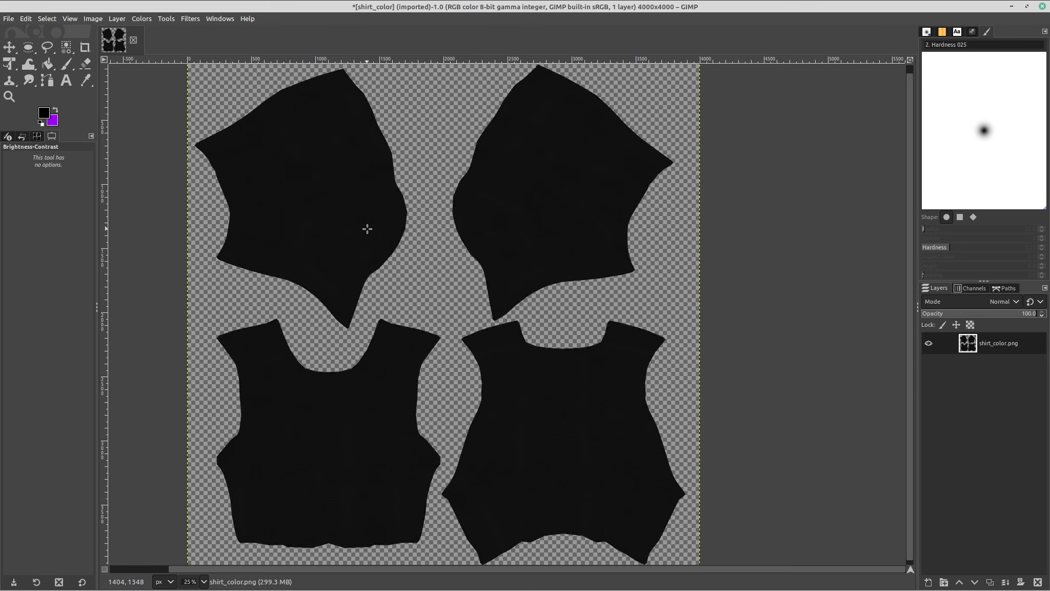
{"action": "middle_click_drag", "start_coordinate": [428, 347], "coordinate": [512, 358]}
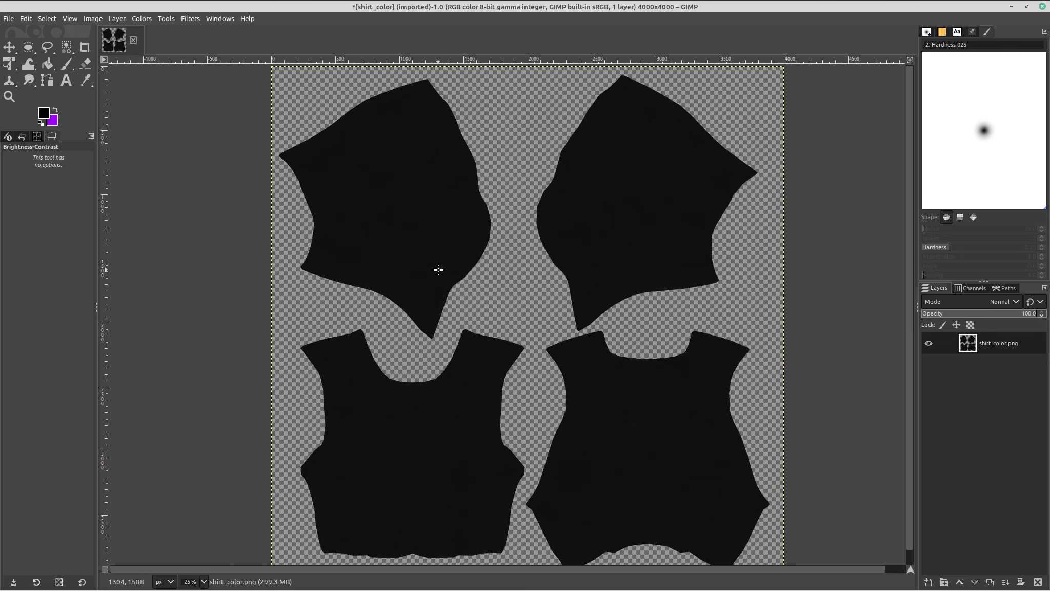
{"action": "scroll", "coordinate": [509, 265], "scroll_direction": "up", "scroll_amount": 2}
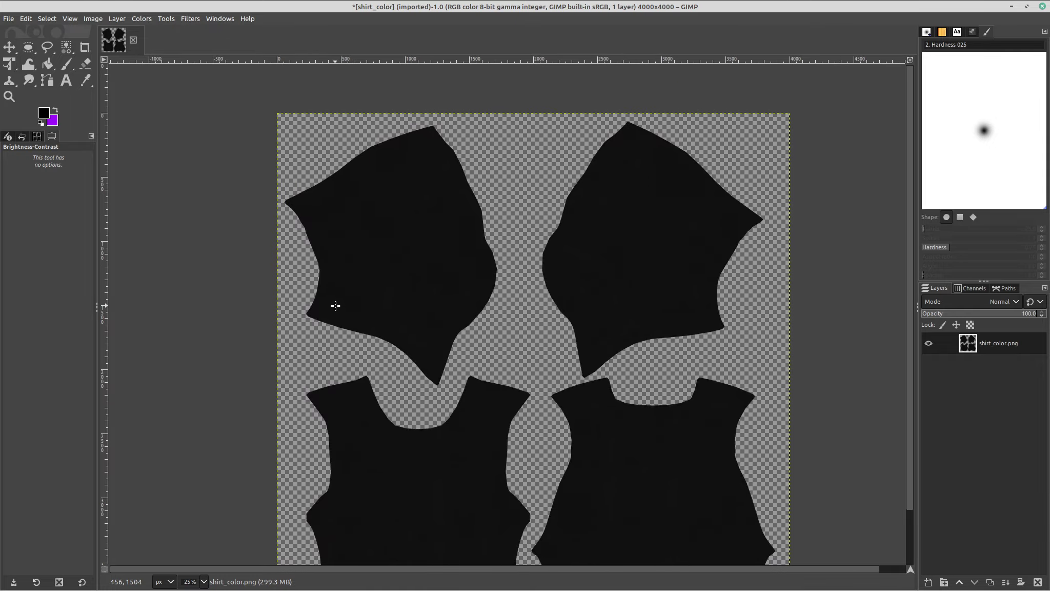
{"action": "scroll", "coordinate": [590, 340], "scroll_direction": "down", "scroll_amount": 6}
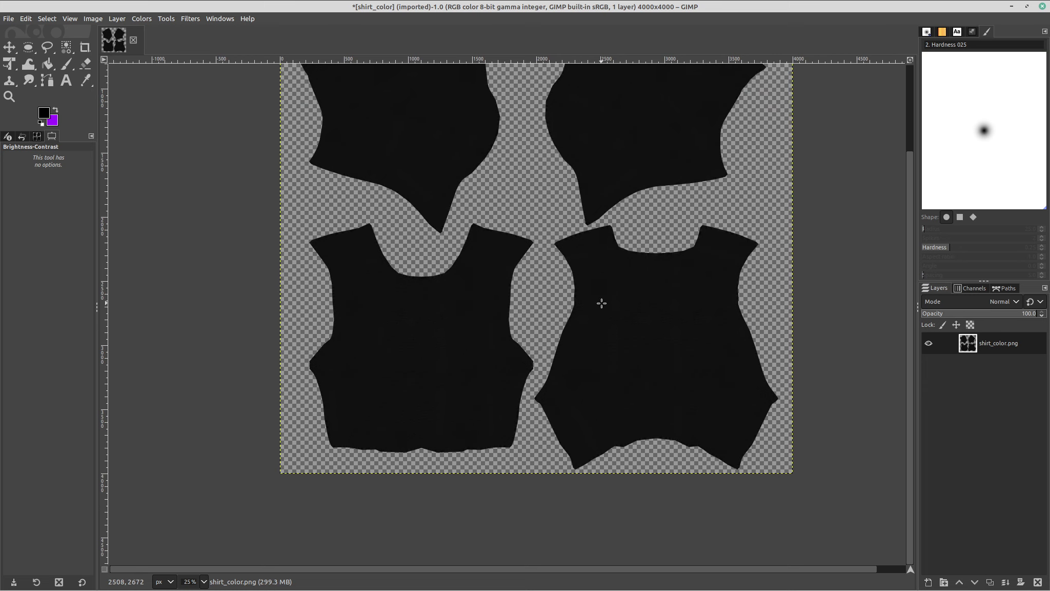
Preview H-052.jpeg from the Cloth_texture folder in the file manager.
{"action": "mouse_move", "coordinate": [357, 6]}
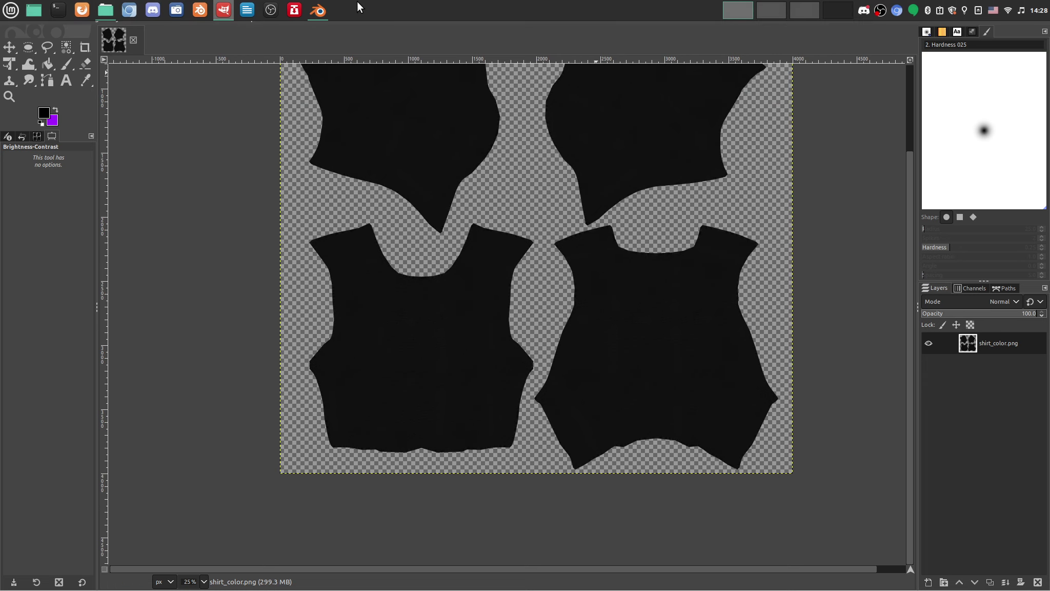
{"action": "left_click", "coordinate": [103, 18]}
{"action": "left_click", "coordinate": [666, 88]}
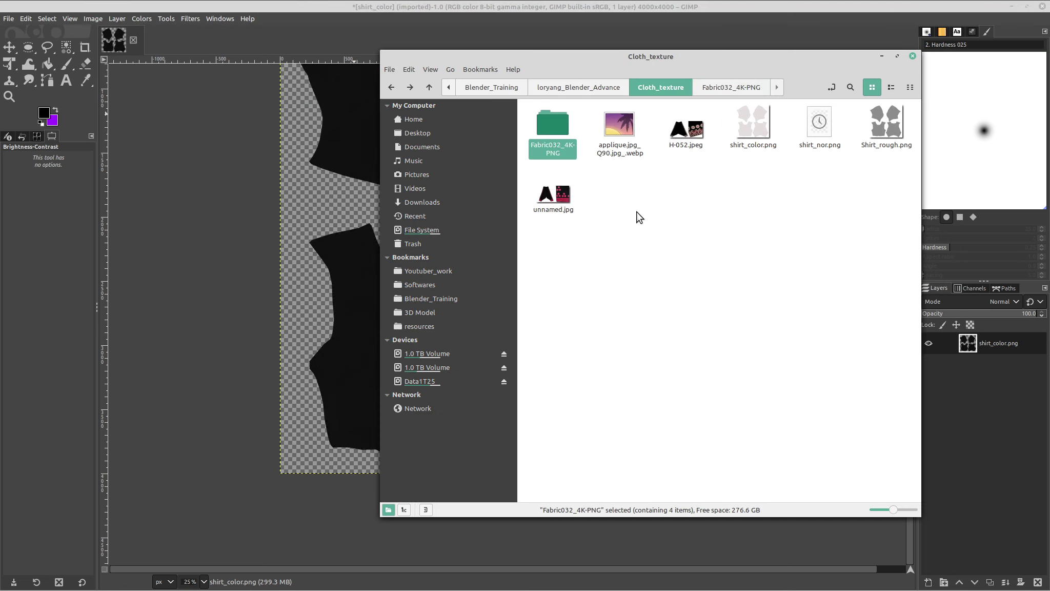
{"action": "left_click", "coordinate": [637, 212]}
{"action": "double_click", "coordinate": [680, 138]}
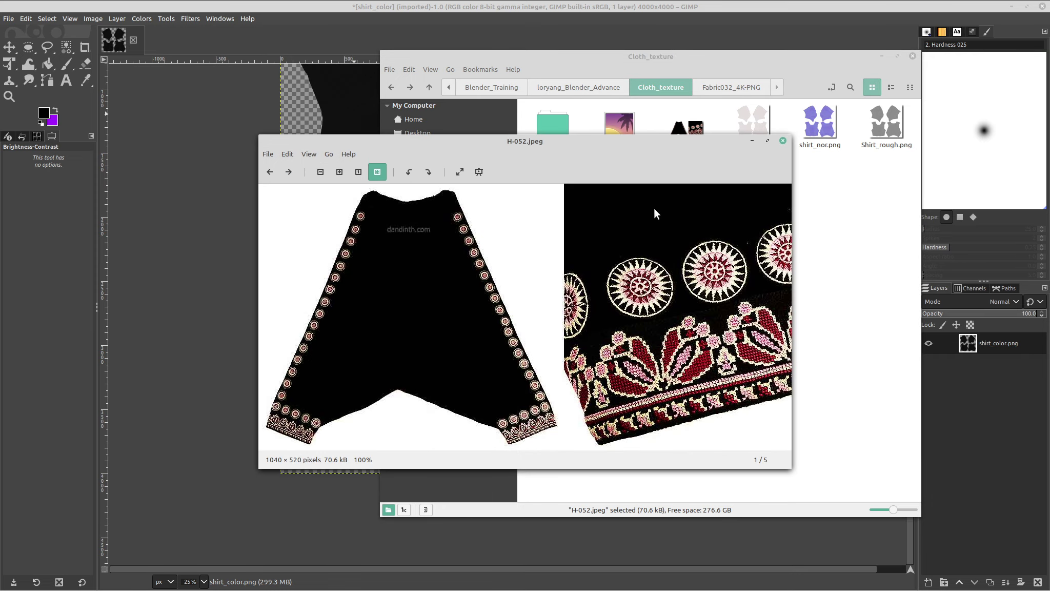
{"action": "left_click", "coordinate": [779, 145]}
Open applique.jpg_Q90.jpg_.webp, H-052.jpeg and unnamed.jpg from Cloth_texture as separate images, converting H-052.jpeg to the built-in sRGB profile.
{"action": "left_click_drag", "start_coordinate": [686, 66], "coordinate": [871, 97]}
{"action": "left_click_drag", "start_coordinate": [870, 156], "coordinate": [226, 56]}
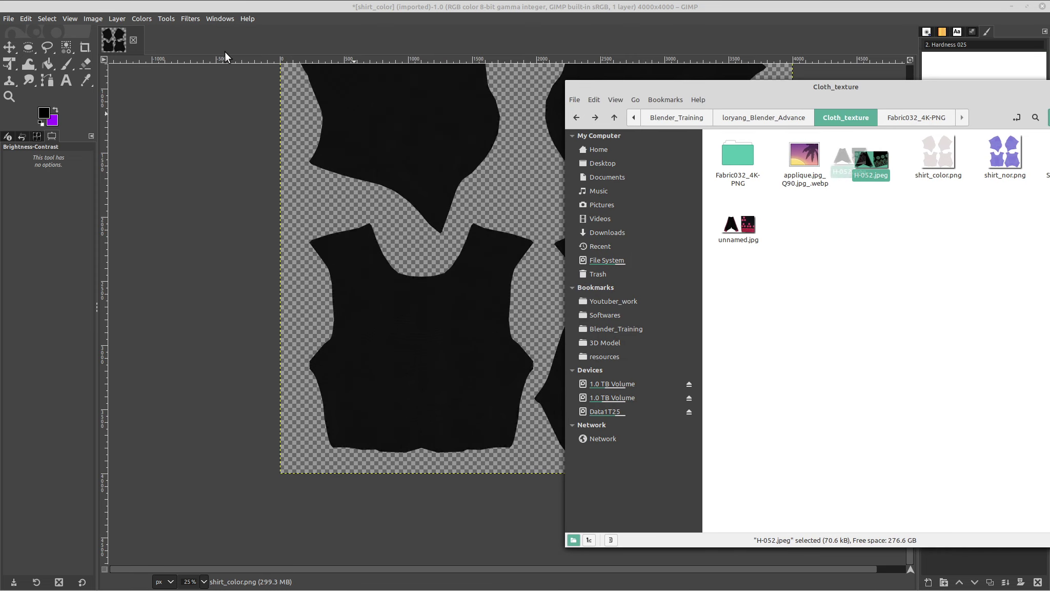
{"action": "left_click", "coordinate": [9, 19]}
{"action": "left_click", "coordinate": [27, 55]}
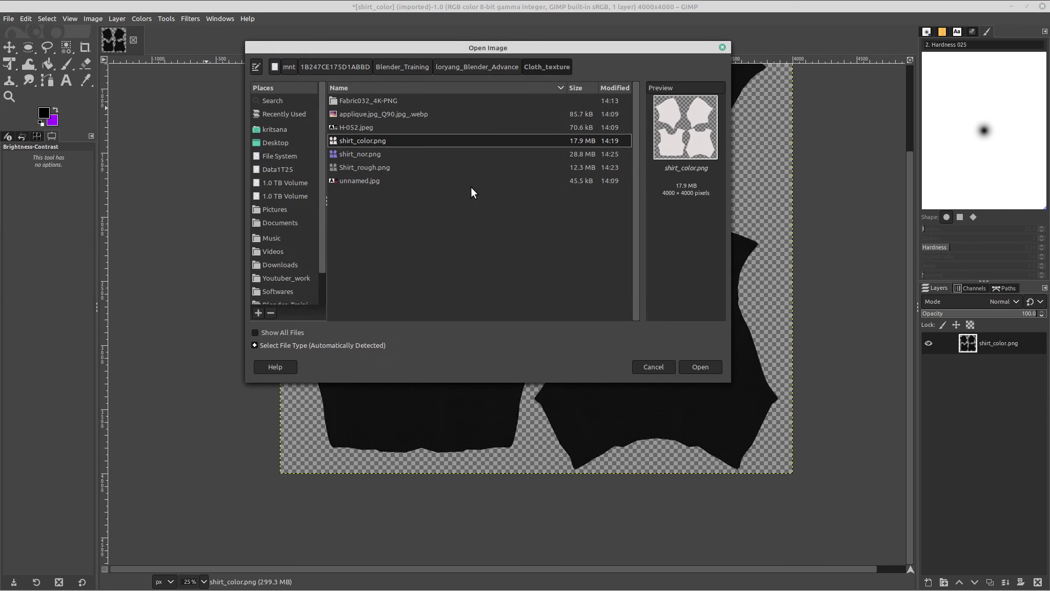
{"action": "left_click", "coordinate": [360, 115]}
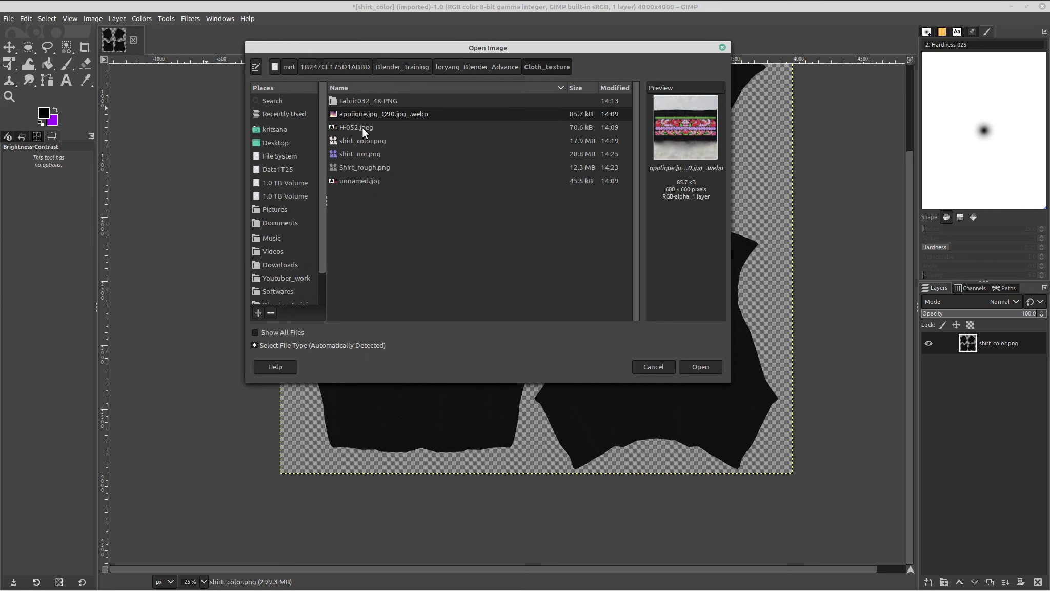
{"action": "left_click", "coordinate": [362, 127]}
{"action": "left_click", "coordinate": [361, 180]}
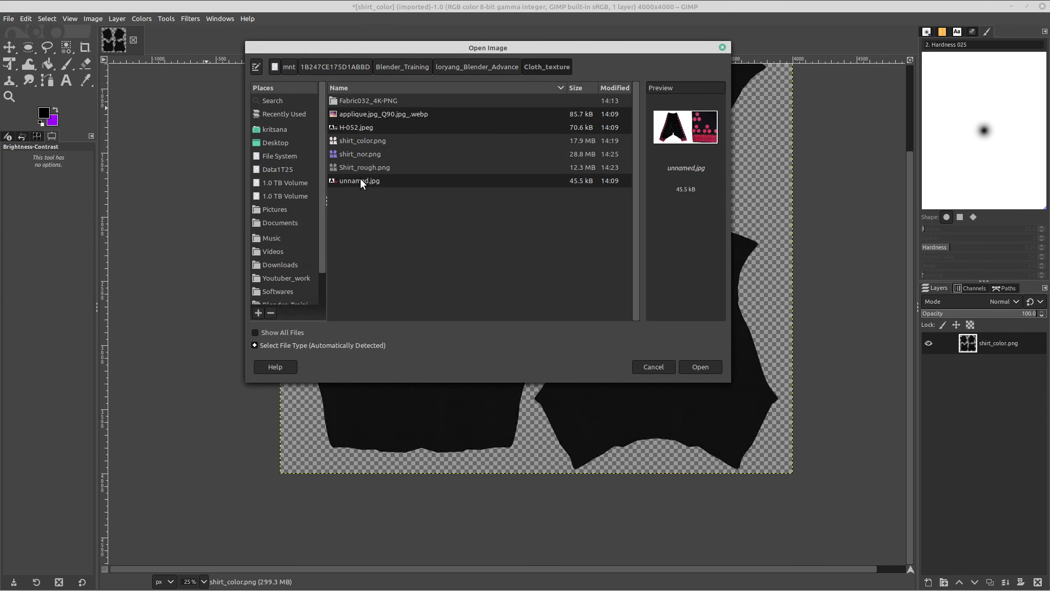
{"action": "left_click", "coordinate": [708, 365]}
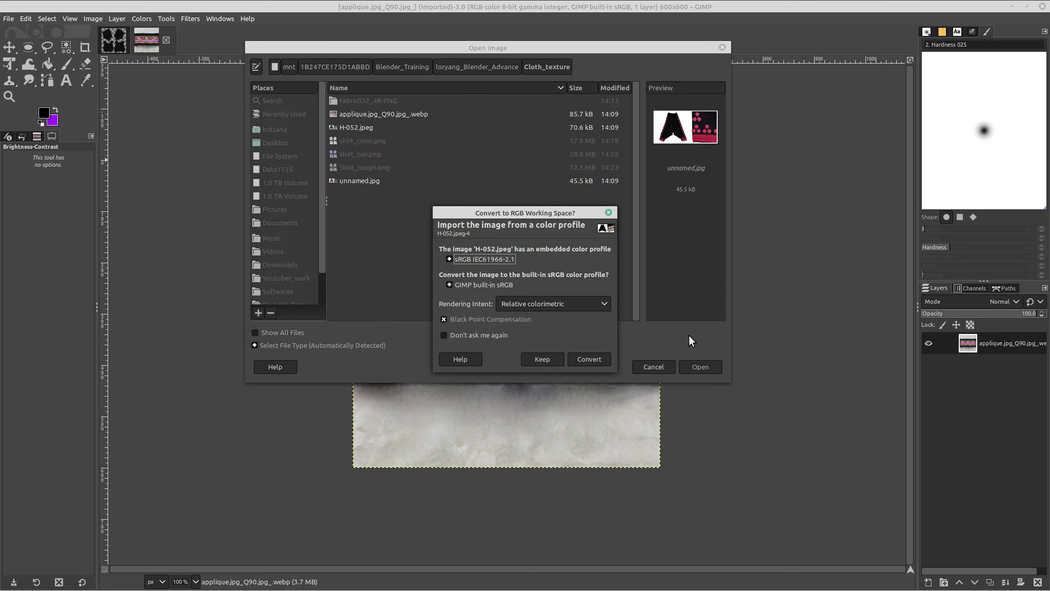
{"action": "left_click", "coordinate": [587, 360]}
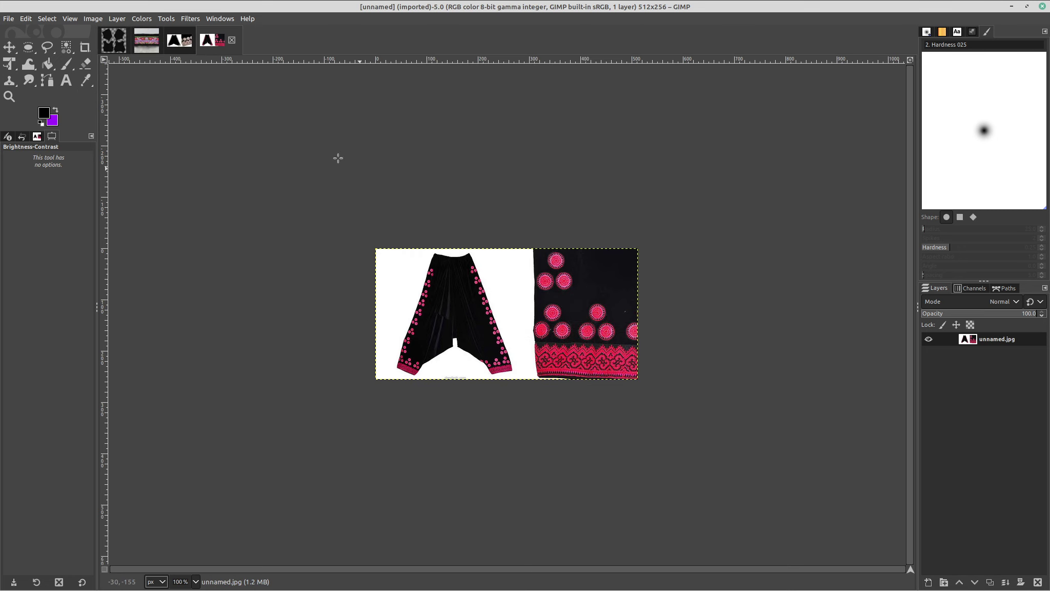
Look through the opened embroidery images and return to the shirt_color pattern pieces.
{"action": "left_click", "coordinate": [113, 38]}
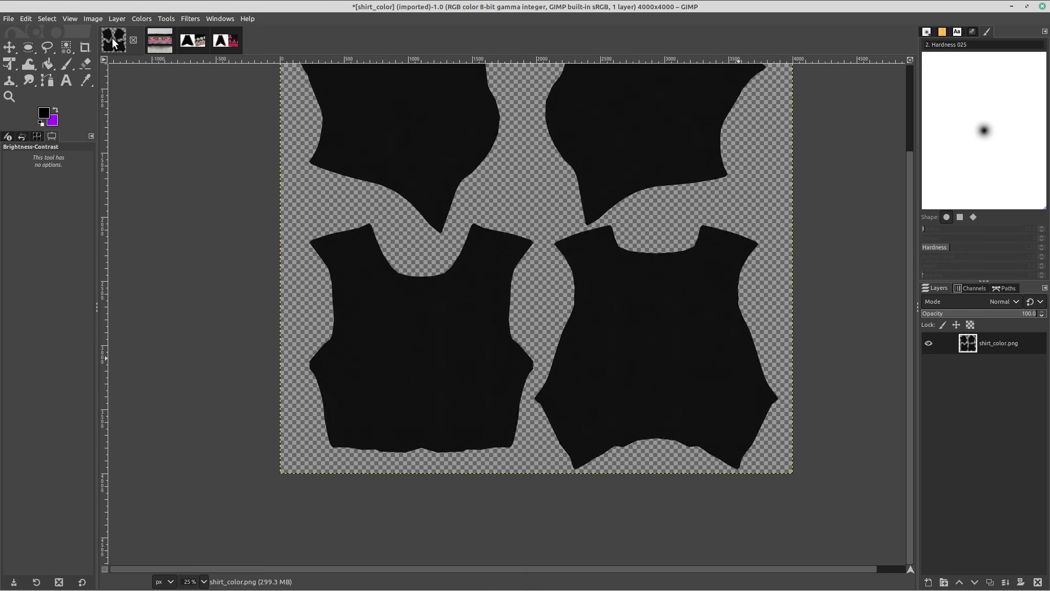
{"action": "left_click", "coordinate": [166, 43]}
{"action": "left_click", "coordinate": [218, 39]}
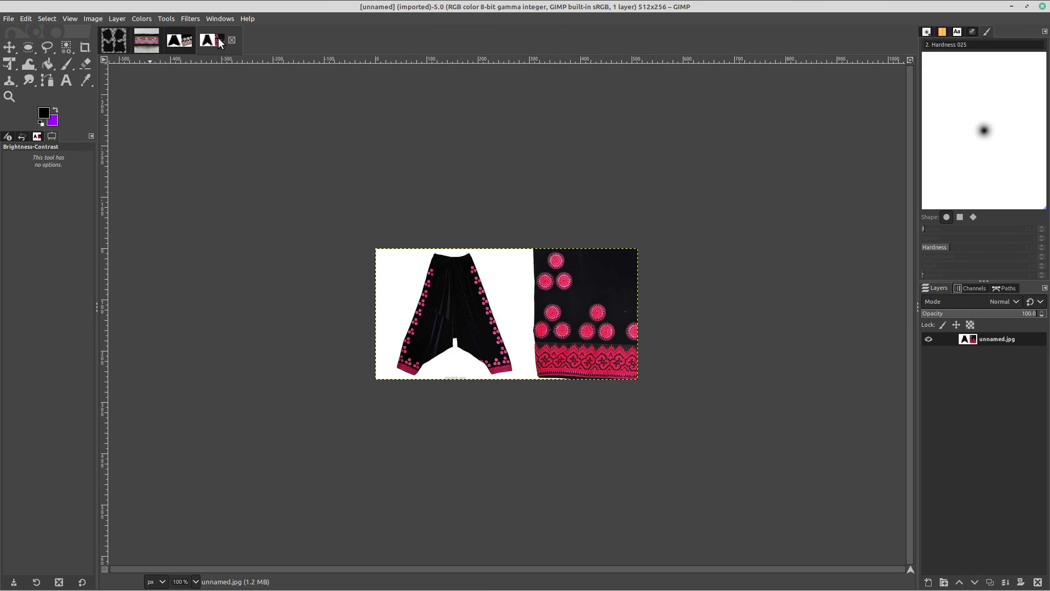
{"action": "left_click", "coordinate": [175, 40]}
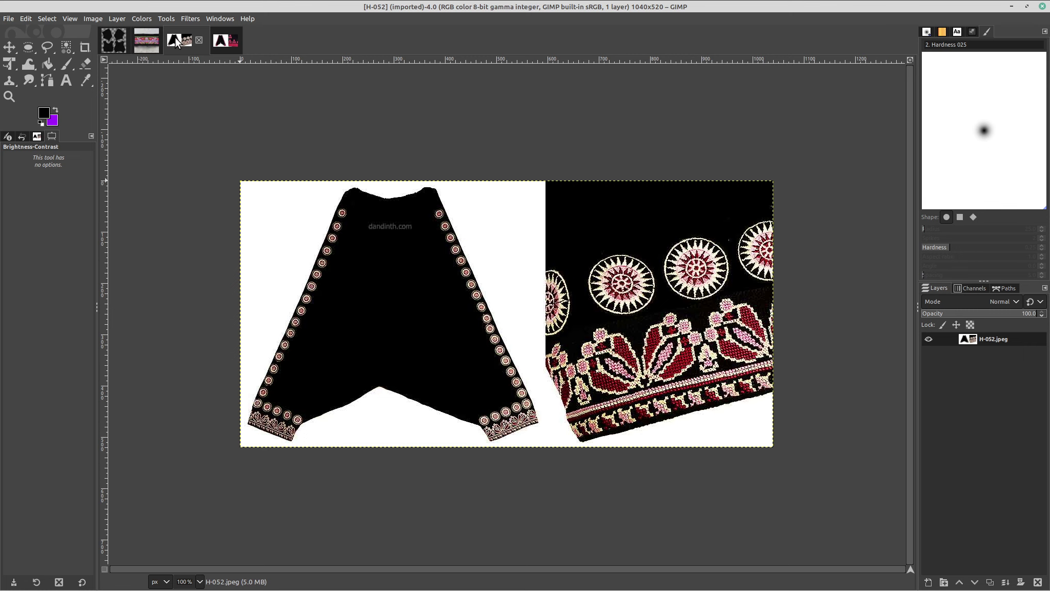
{"action": "left_click", "coordinate": [110, 47]}
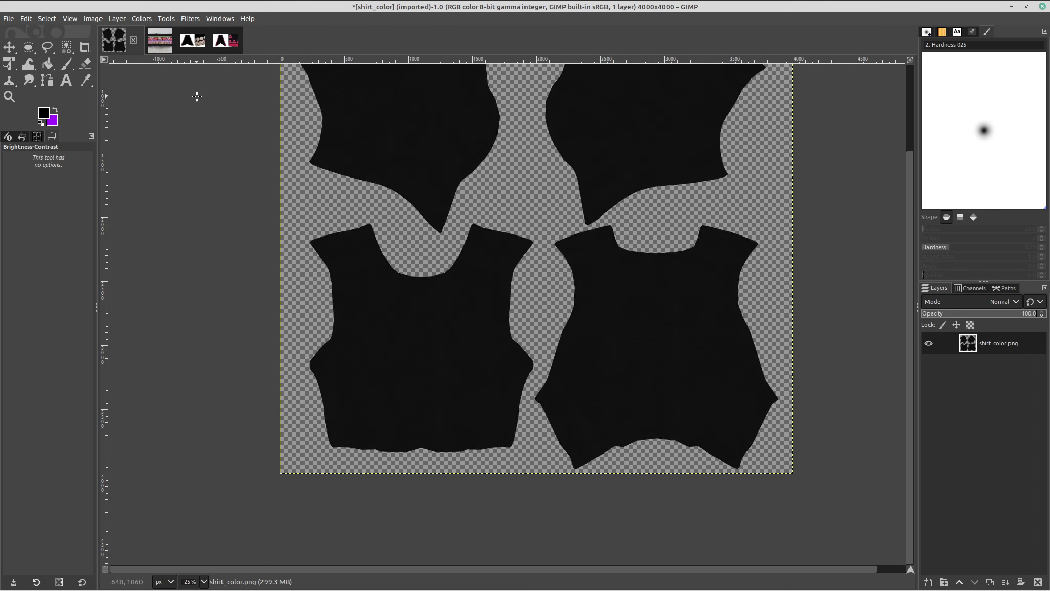
{"action": "scroll", "coordinate": [454, 173], "scroll_direction": "up", "scroll_amount": 2}
{"action": "middle_click_drag", "start_coordinate": [586, 177], "coordinate": [569, 197]}
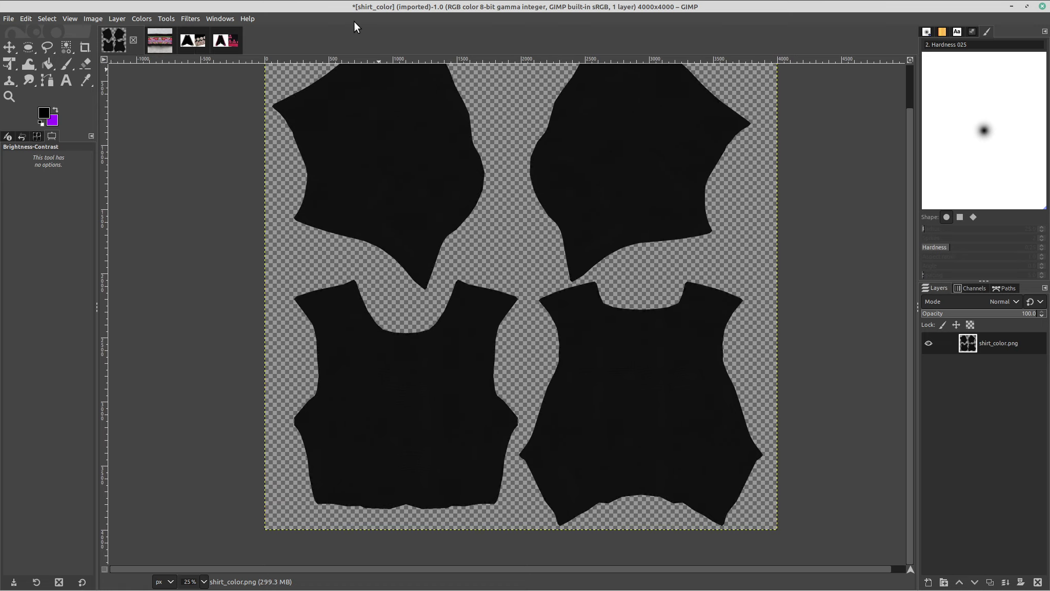
{"action": "mouse_move", "coordinate": [489, 5]}
{"action": "left_click", "coordinate": [776, 9]}
{"action": "left_click", "coordinate": [802, 14]}
{"action": "left_click", "coordinate": [773, 11]}
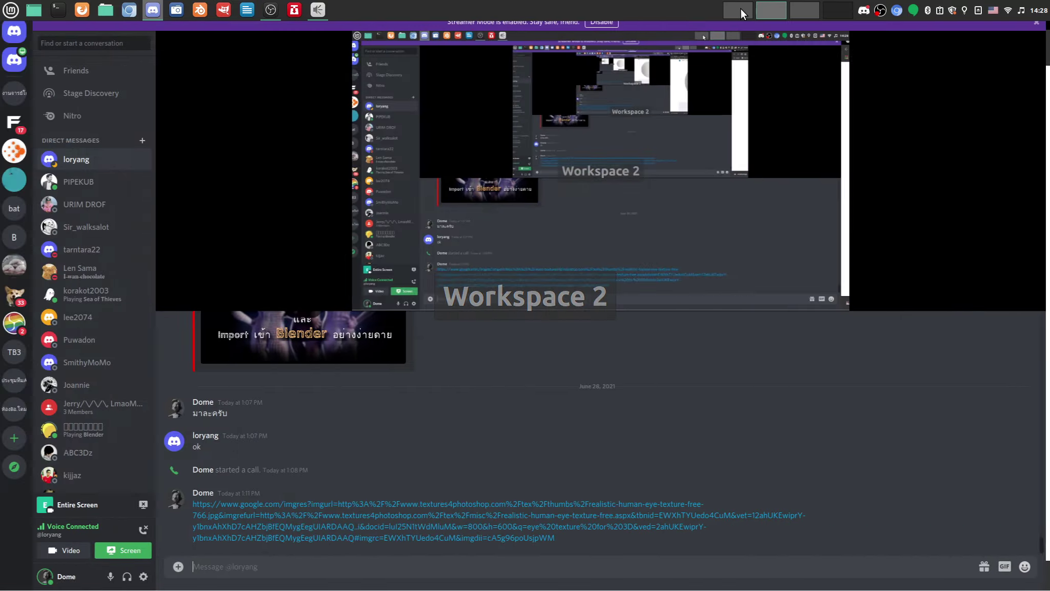
{"action": "left_click", "coordinate": [740, 8]}
In the file manager, browse to the ref folder under loryang_Blender_Advance and view the photo of the couple in traditional costume.
{"action": "left_click", "coordinate": [126, 13]}
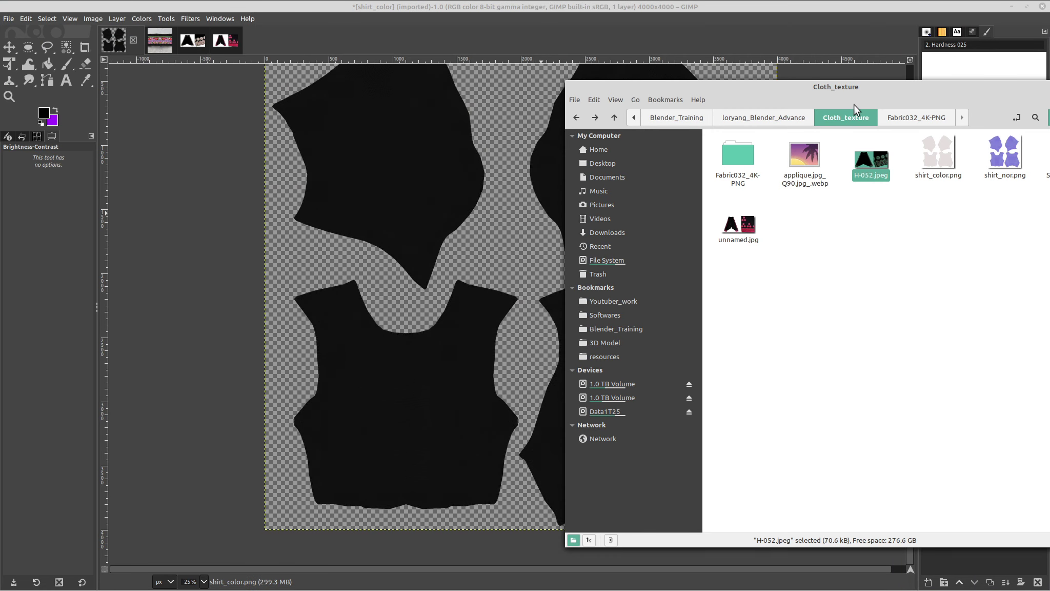
{"action": "left_click_drag", "start_coordinate": [854, 104], "coordinate": [708, 102]}
{"action": "left_click", "coordinate": [616, 116]}
{"action": "scroll", "coordinate": [589, 318], "scroll_direction": "up", "scroll_amount": 3}
{"action": "double_click", "coordinate": [590, 280]}
{"action": "left_click", "coordinate": [592, 157]}
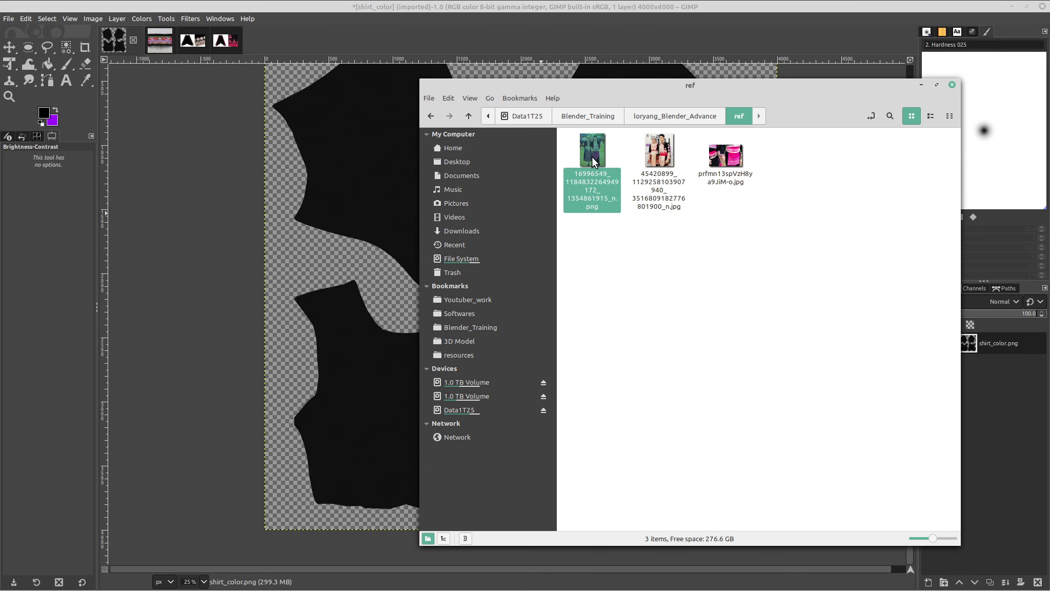
{"action": "double_click", "coordinate": [592, 157]}
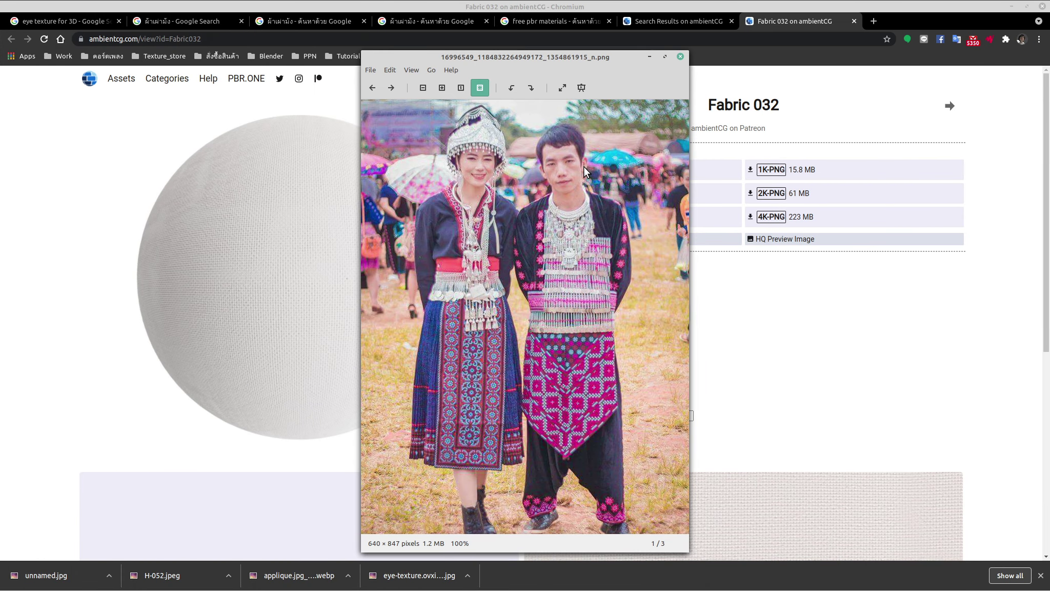
Move the reference photo's window to the first workspace, view it there, and return to the shirt_color image.
{"action": "right_click", "coordinate": [552, 52]}
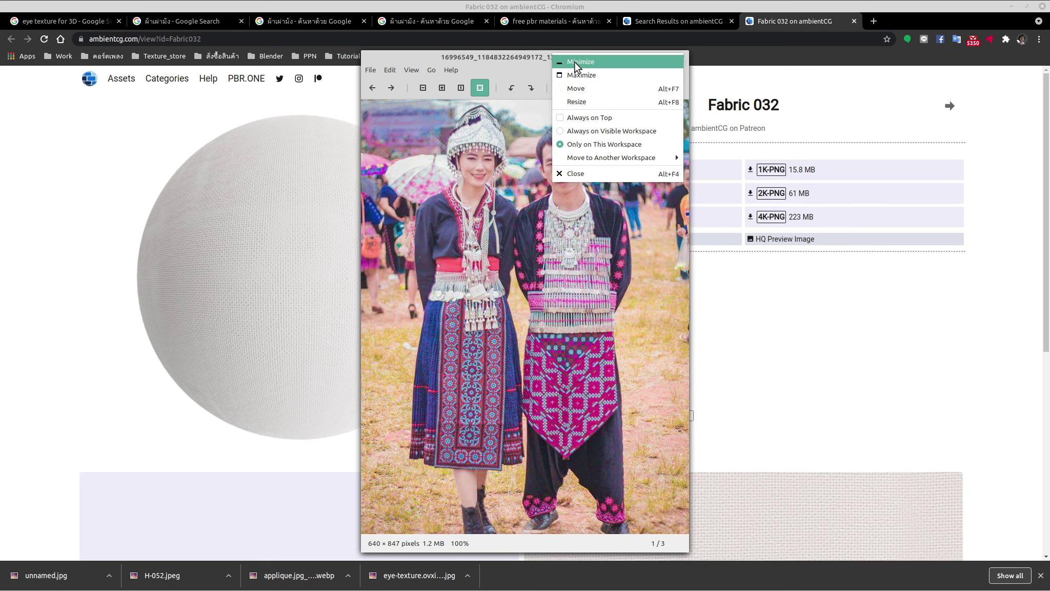
{"action": "mouse_move", "coordinate": [641, 157]}
{"action": "left_click", "coordinate": [723, 171]}
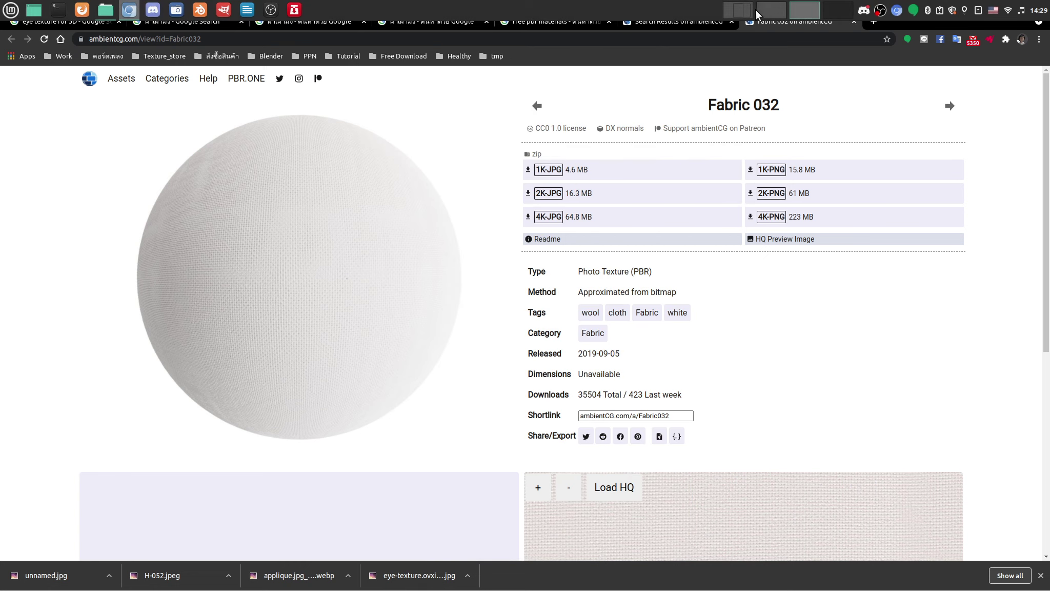
{"action": "key", "text": "ctrl+alt+Left"}
{"action": "key", "text": "ctrl+alt+Left"}
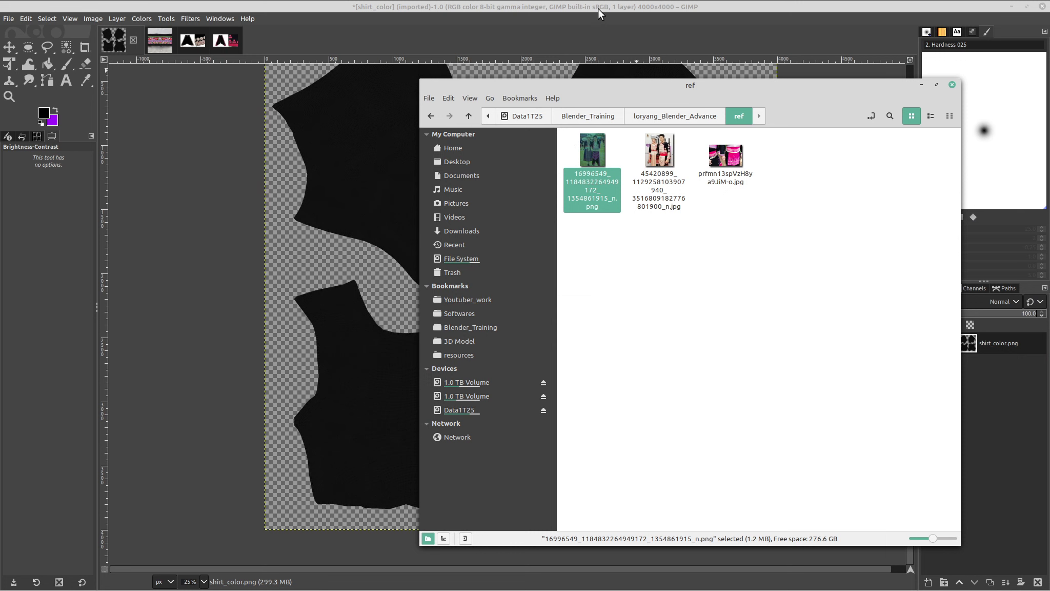
{"action": "left_click", "coordinate": [318, 9]}
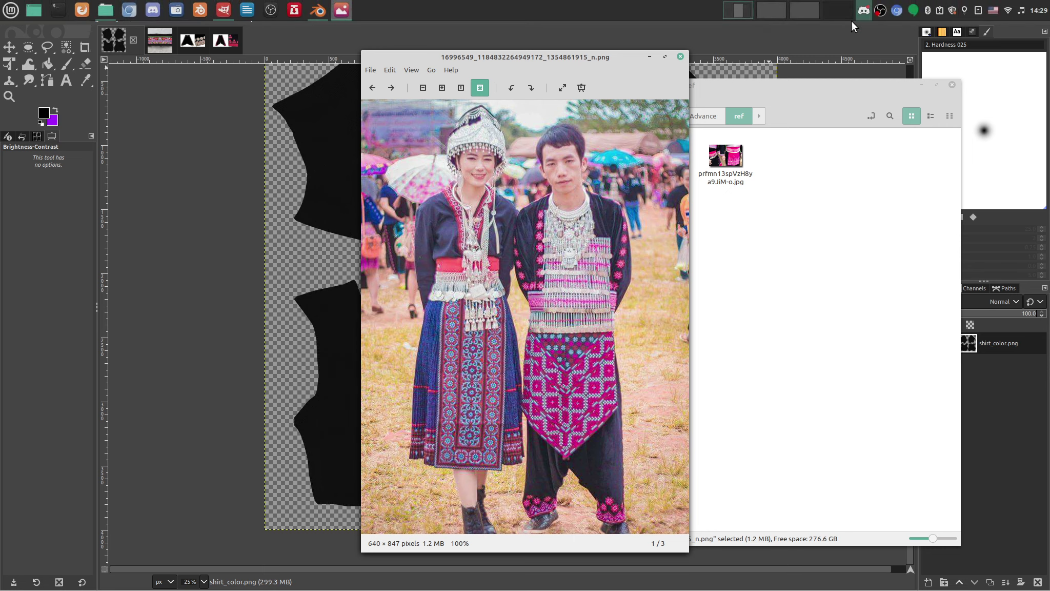
{"action": "left_click", "coordinate": [712, 30]}
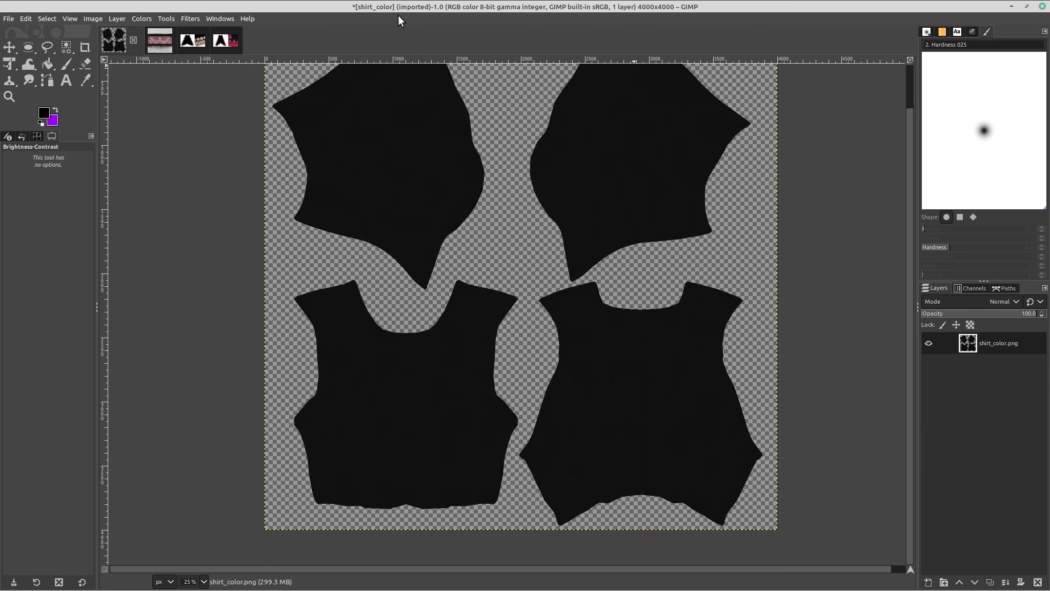
In H-052.jpeg, make an elliptical selection of about 132 × 125 px around the complete round motif nearest the image's right edge.
{"action": "left_click", "coordinate": [183, 47]}
{"action": "scroll", "coordinate": [622, 264], "scroll_direction": "up", "scroll_amount": 3, "text": "ctrl"}
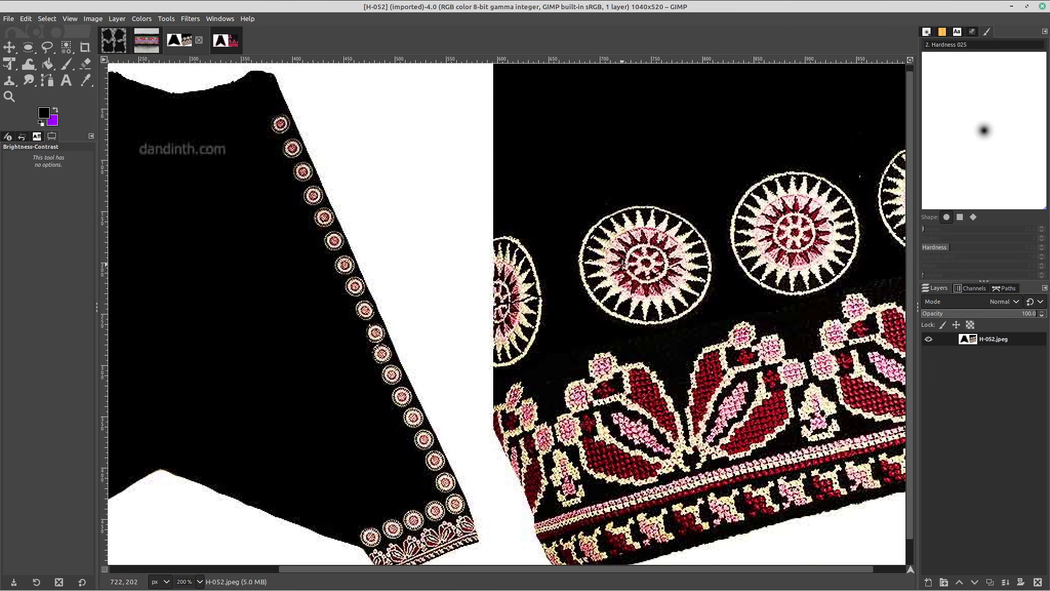
{"action": "middle_click_drag", "start_coordinate": [622, 264], "coordinate": [556, 275]}
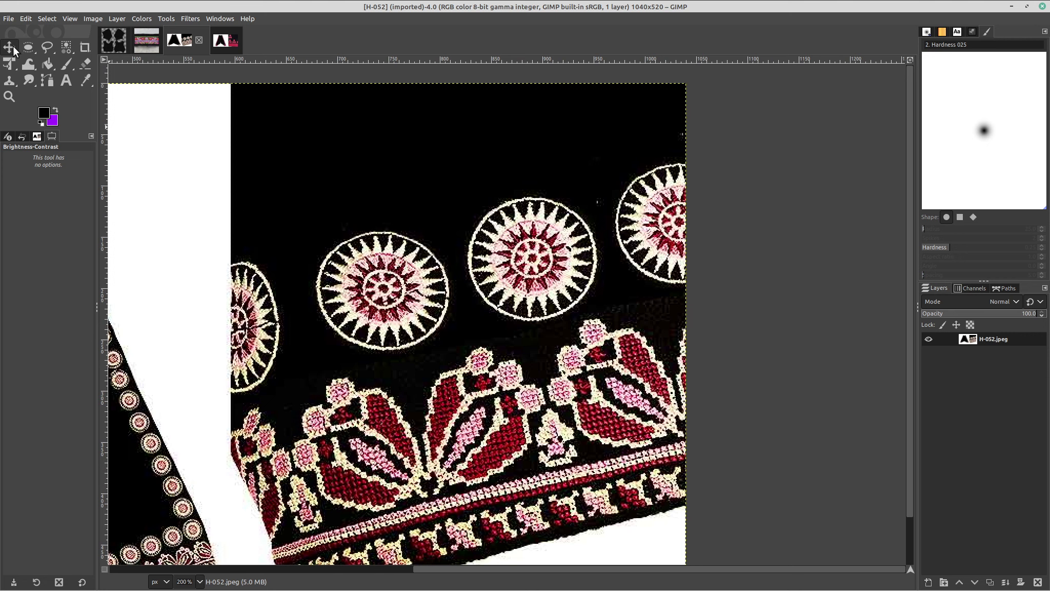
{"action": "left_click", "coordinate": [28, 48]}
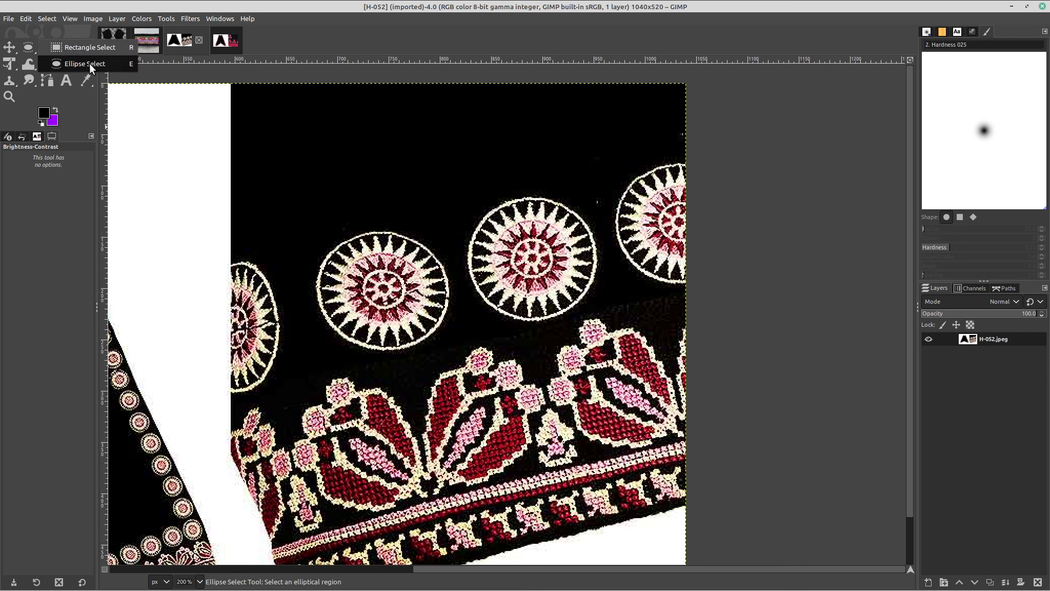
{"action": "left_click_drag", "start_coordinate": [476, 158], "coordinate": [613, 280]}
{"action": "mouse_move", "coordinate": [547, 198]}
{"action": "left_mouse_down"}
{"action": "mouse_move", "coordinate": [530, 244]}
{"action": "mouse_move", "coordinate": [540, 189]}
{"action": "left_mouse_up"}
{"action": "left_click_drag", "start_coordinate": [481, 266], "coordinate": [479, 266]}
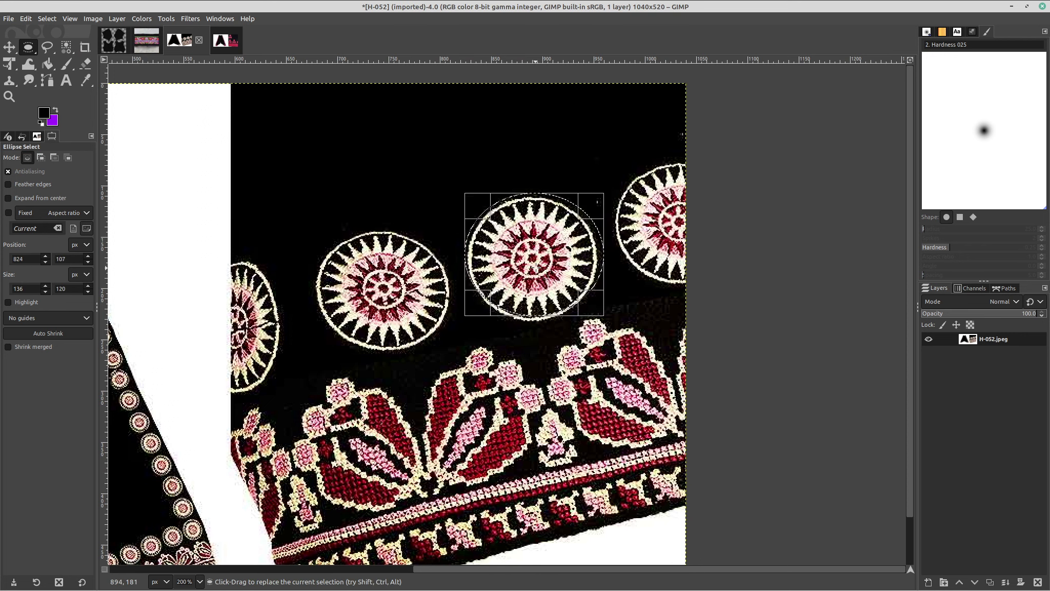
{"action": "left_click_drag", "start_coordinate": [539, 307], "coordinate": [539, 315]}
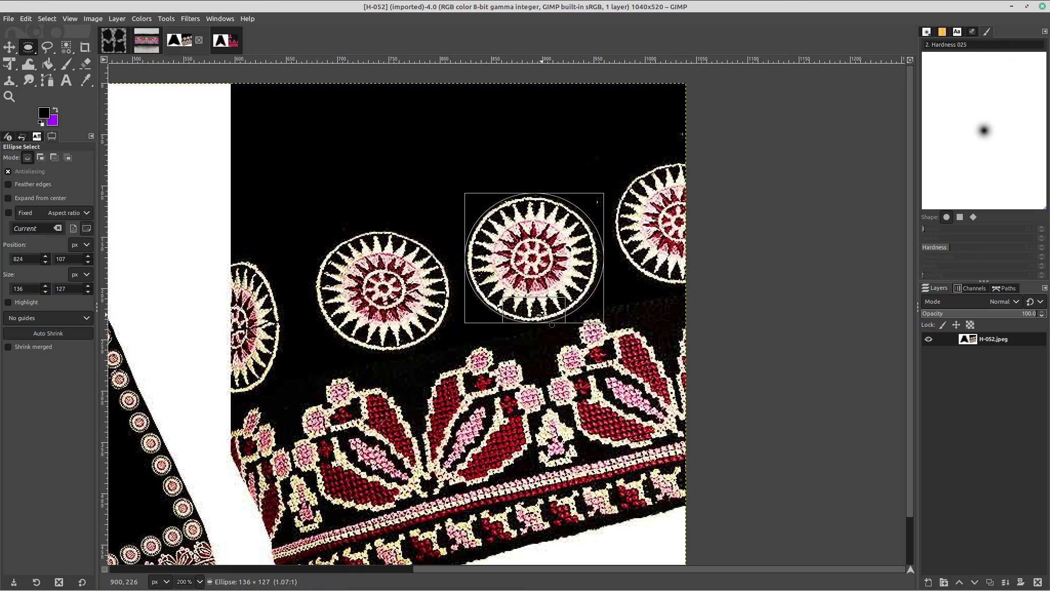
{"action": "left_click_drag", "start_coordinate": [601, 270], "coordinate": [597, 270]}
{"action": "left_click_drag", "start_coordinate": [550, 197], "coordinate": [551, 200]}
Copy the selected round motif into the shirt_color image and turn the pasted floating selection into a new layer.
{"action": "key", "text": "ctrl+c"}
{"action": "left_click", "coordinate": [122, 45]}
{"action": "key", "text": "ctrl+v"}
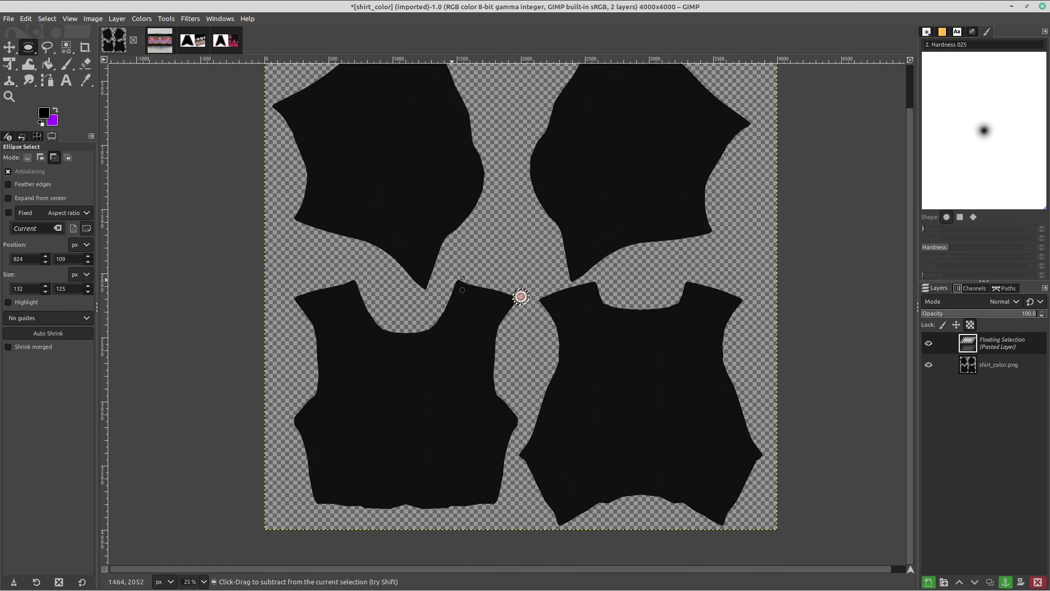
{"action": "right_click", "coordinate": [1010, 365]}
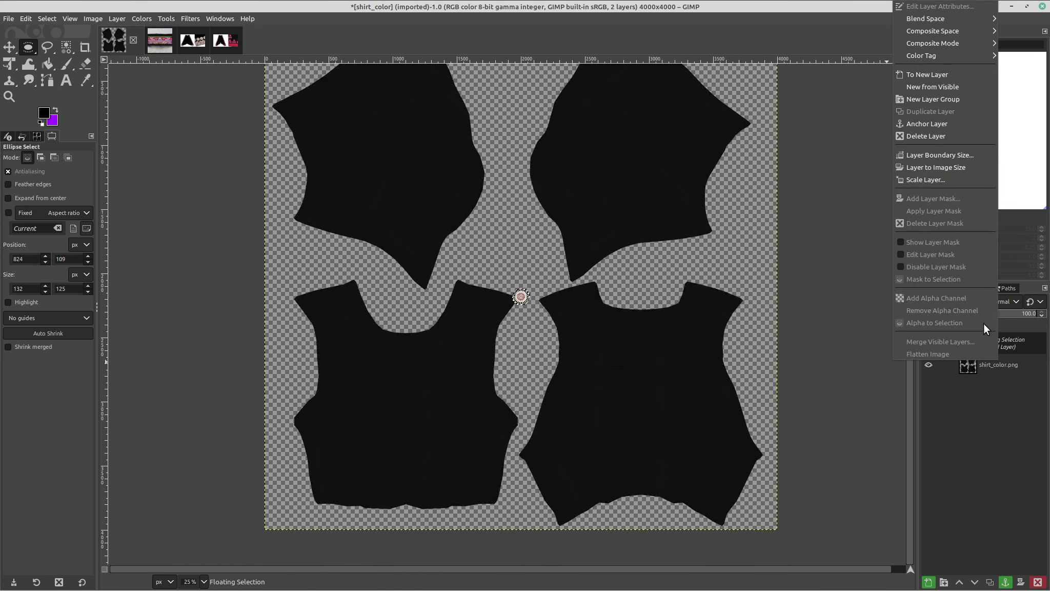
{"action": "left_click", "coordinate": [946, 74]}
Move the pasted motif onto the lower-left shirt piece, just left of the base of its neckline.
{"action": "scroll", "coordinate": [493, 310], "scroll_direction": "up", "scroll_amount": 2, "text": "ctrl"}
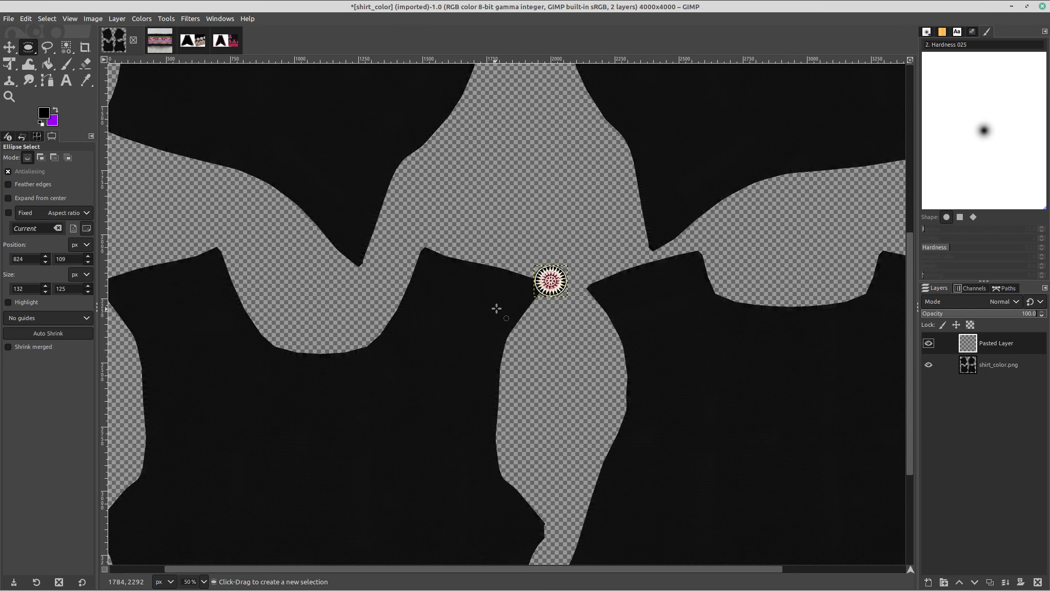
{"action": "scroll", "coordinate": [610, 236], "scroll_direction": "up", "scroll_amount": 3}
{"action": "scroll", "coordinate": [606, 302], "scroll_direction": "down", "scroll_amount": 1, "text": "ctrl"}
{"action": "middle_click_drag", "start_coordinate": [593, 280], "coordinate": [630, 349]}
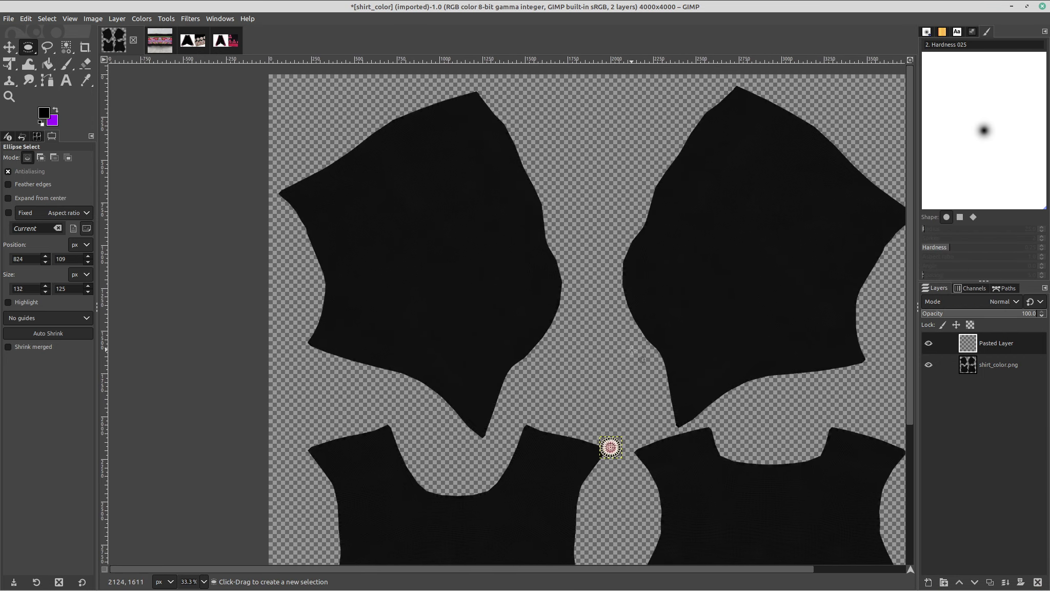
{"action": "key", "text": "m"}
{"action": "left_click_drag", "start_coordinate": [623, 453], "coordinate": [597, 406]}
{"action": "scroll", "coordinate": [629, 192], "scroll_direction": "down", "scroll_amount": 5}
{"action": "middle_click_drag", "start_coordinate": [629, 191], "coordinate": [573, 135]}
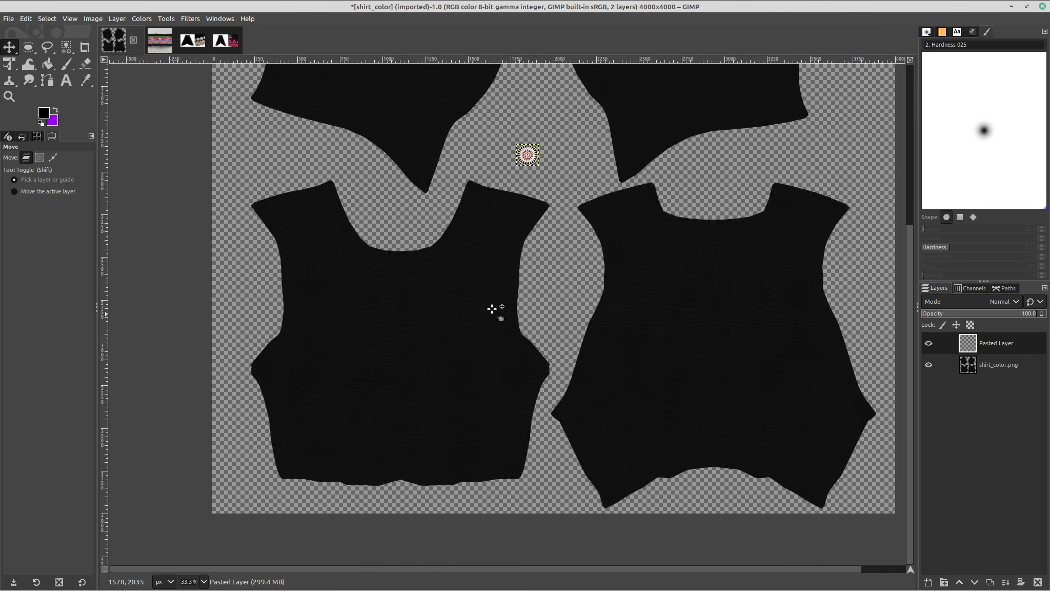
{"action": "left_click_drag", "start_coordinate": [505, 162], "coordinate": [326, 267]}
{"action": "middle_click_drag", "start_coordinate": [475, 296], "coordinate": [536, 277]}
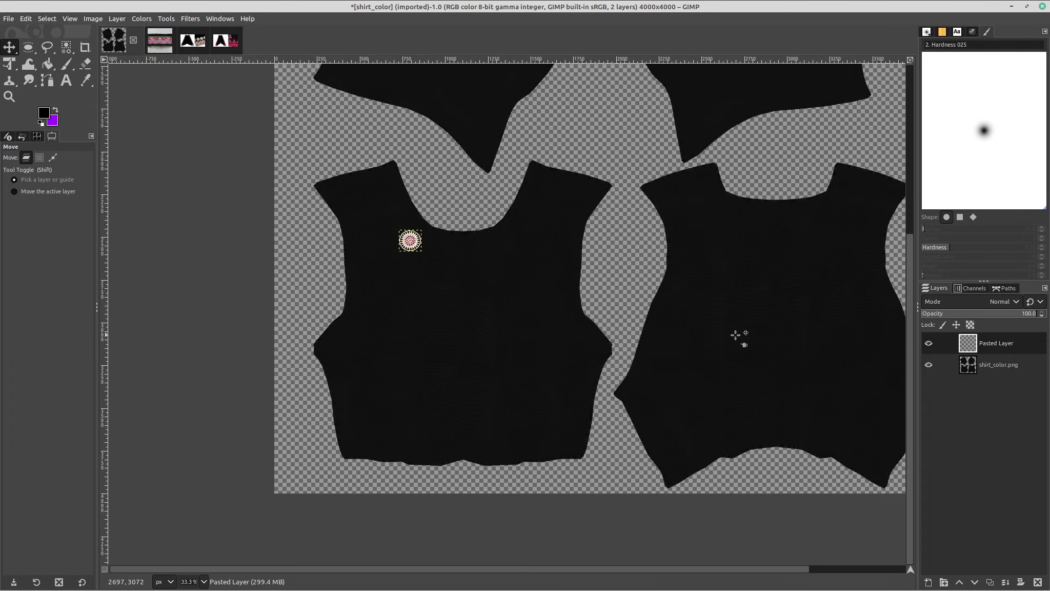
Duplicate the motif layer three times, placing each copy directly below the previous one to start a vertical column on the shirt piece.
{"action": "right_click", "coordinate": [987, 349]}
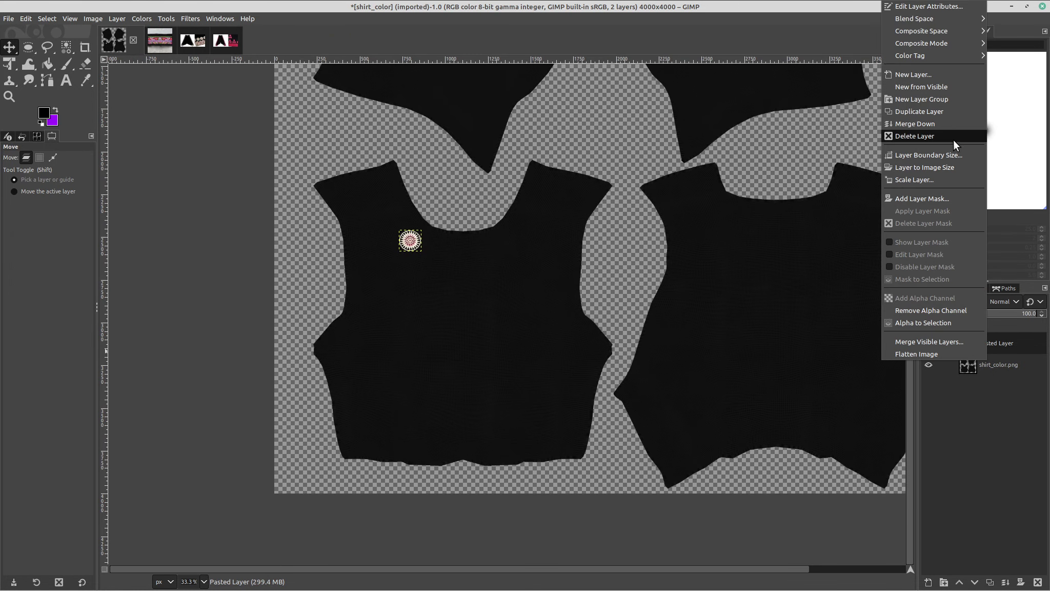
{"action": "left_click", "coordinate": [955, 114]}
{"action": "left_click_drag", "start_coordinate": [416, 247], "coordinate": [414, 277]}
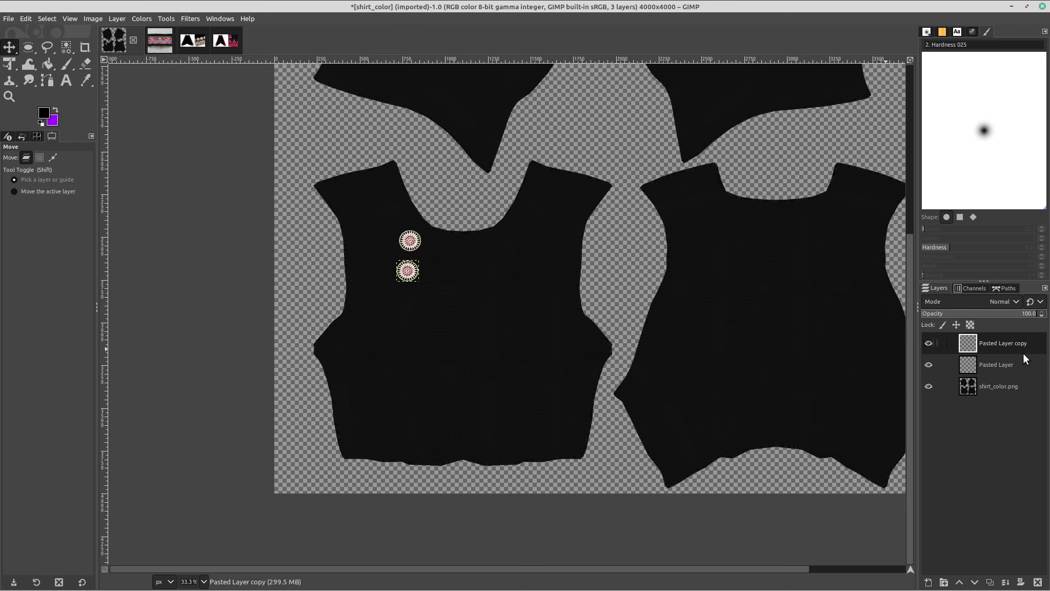
{"action": "right_click", "coordinate": [1000, 343]}
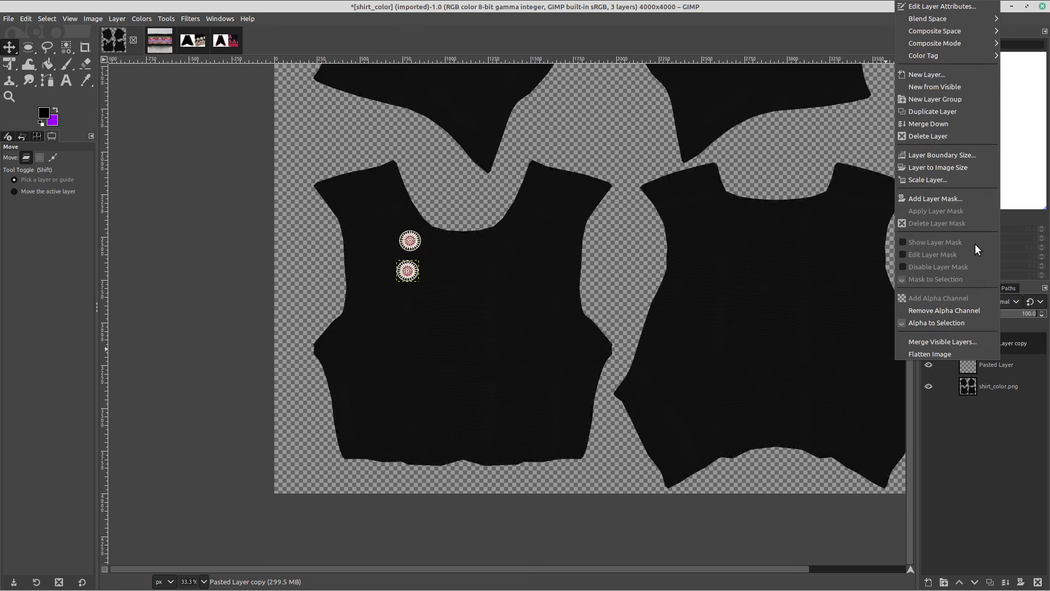
{"action": "left_click", "coordinate": [937, 118]}
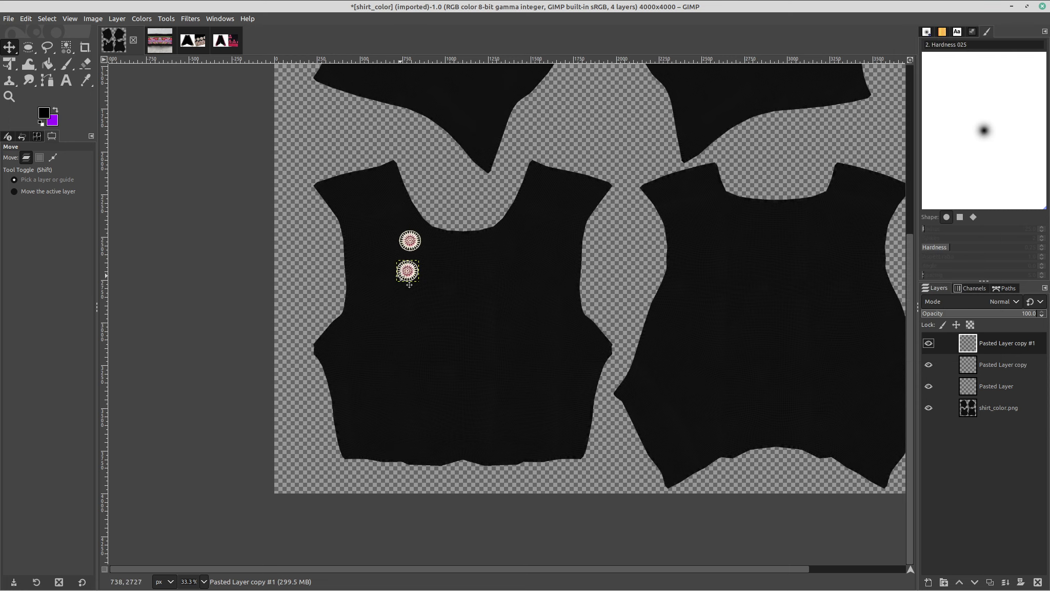
{"action": "left_click_drag", "start_coordinate": [415, 280], "coordinate": [415, 309]}
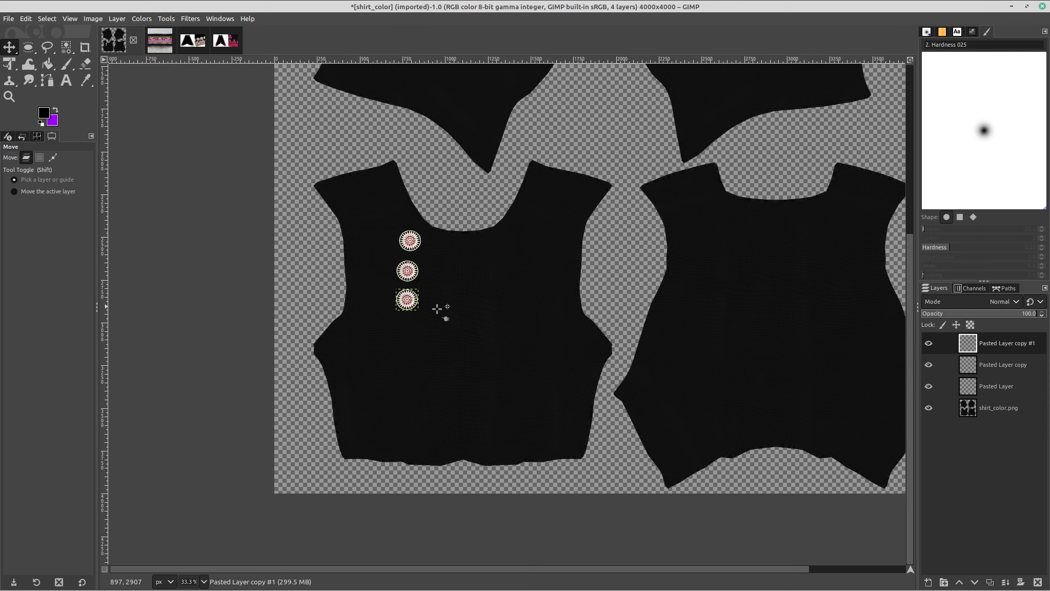
{"action": "right_click", "coordinate": [997, 343]}
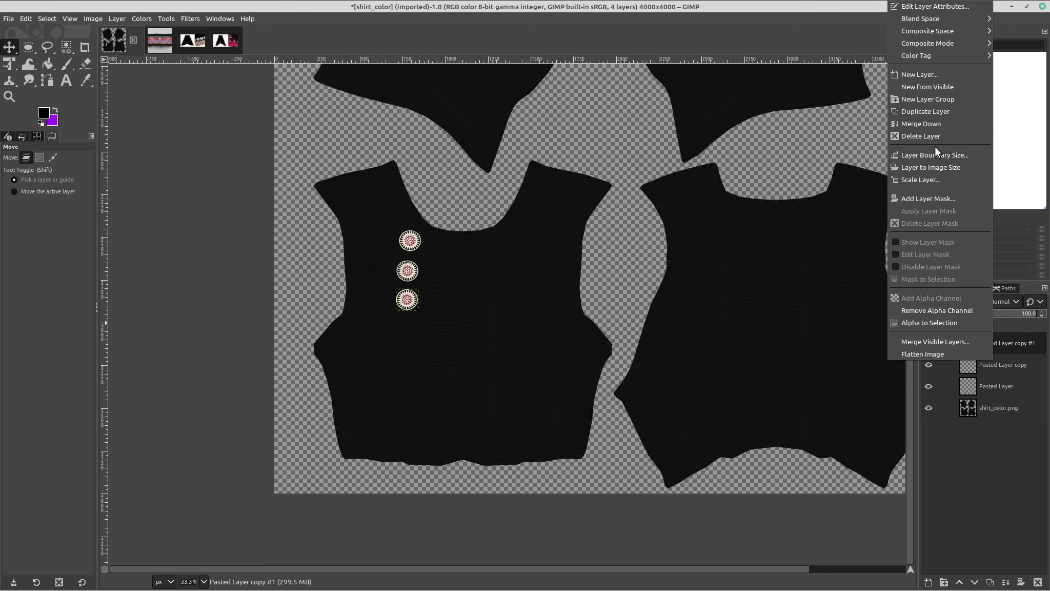
{"action": "left_click", "coordinate": [930, 112]}
{"action": "left_click_drag", "start_coordinate": [410, 308], "coordinate": [410, 340]}
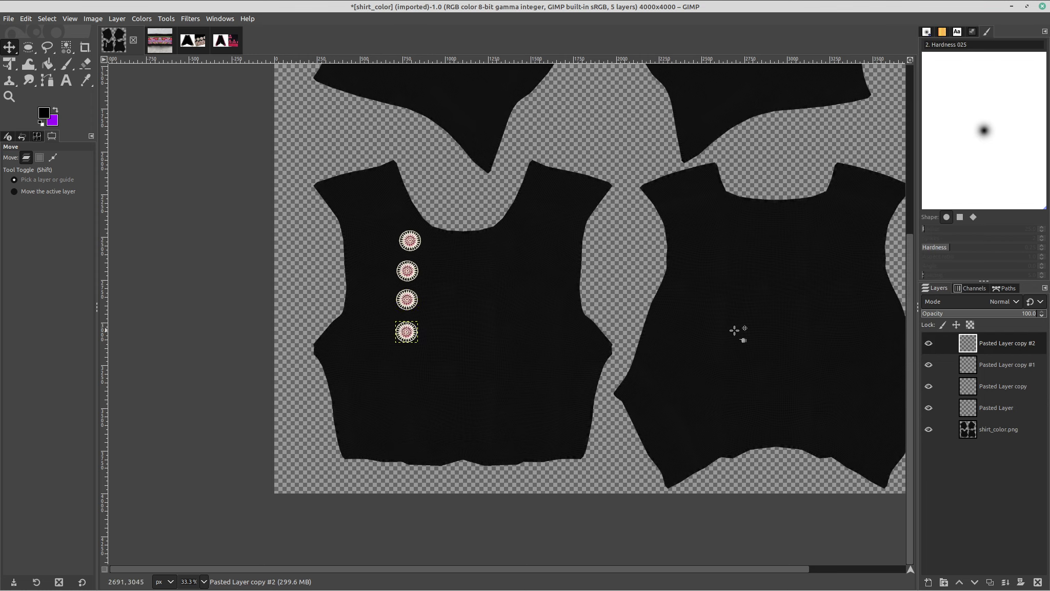
Add three more duplicates of the motif beneath the fourth one, extending the evenly spaced column down to near the shirt piece's hem.
{"action": "right_click", "coordinate": [1005, 345]}
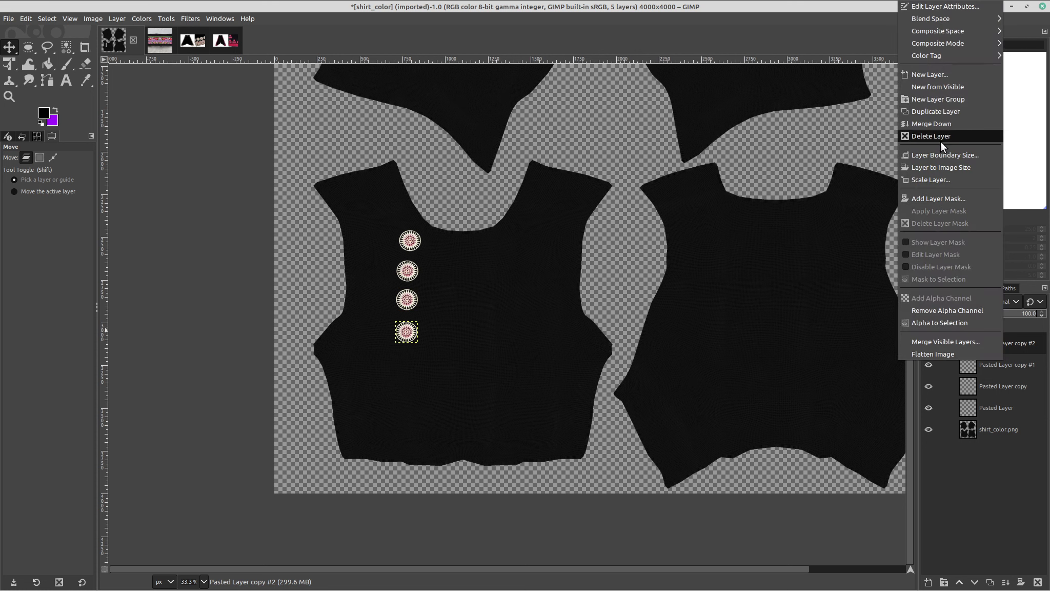
{"action": "left_click", "coordinate": [949, 116]}
{"action": "left_click_drag", "start_coordinate": [410, 340], "coordinate": [410, 373]}
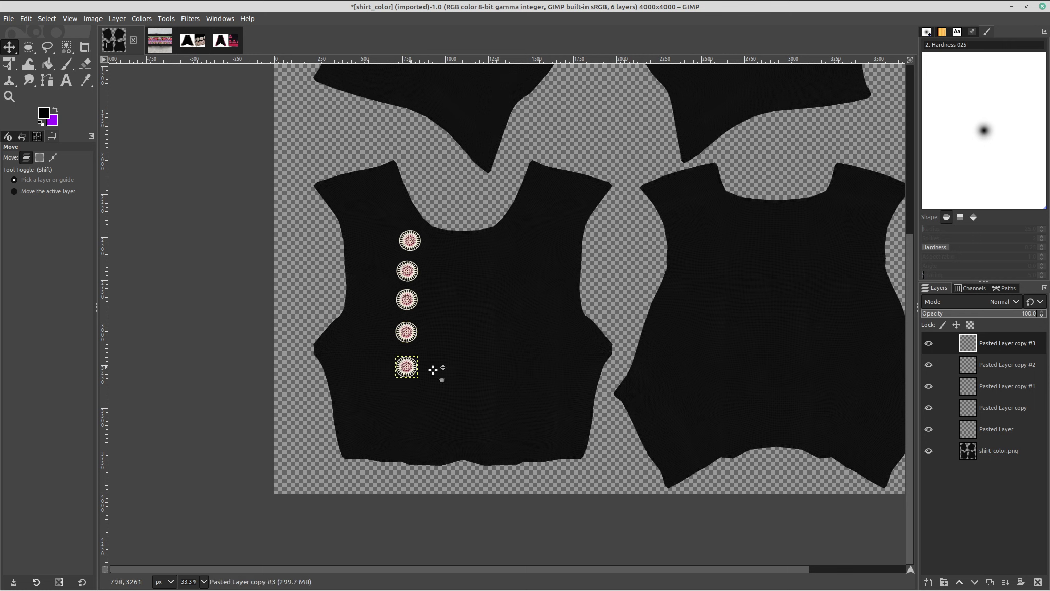
{"action": "right_click", "coordinate": [992, 342]}
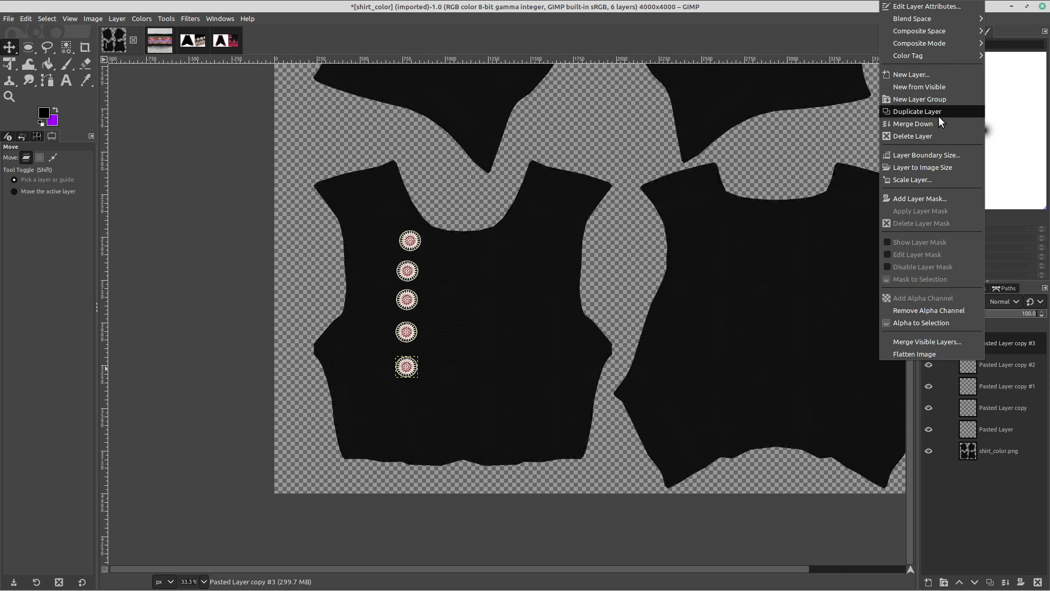
{"action": "left_click", "coordinate": [941, 120]}
{"action": "left_click_drag", "start_coordinate": [408, 380], "coordinate": [410, 414]}
{"action": "right_click", "coordinate": [988, 342]}
{"action": "left_click", "coordinate": [916, 111]}
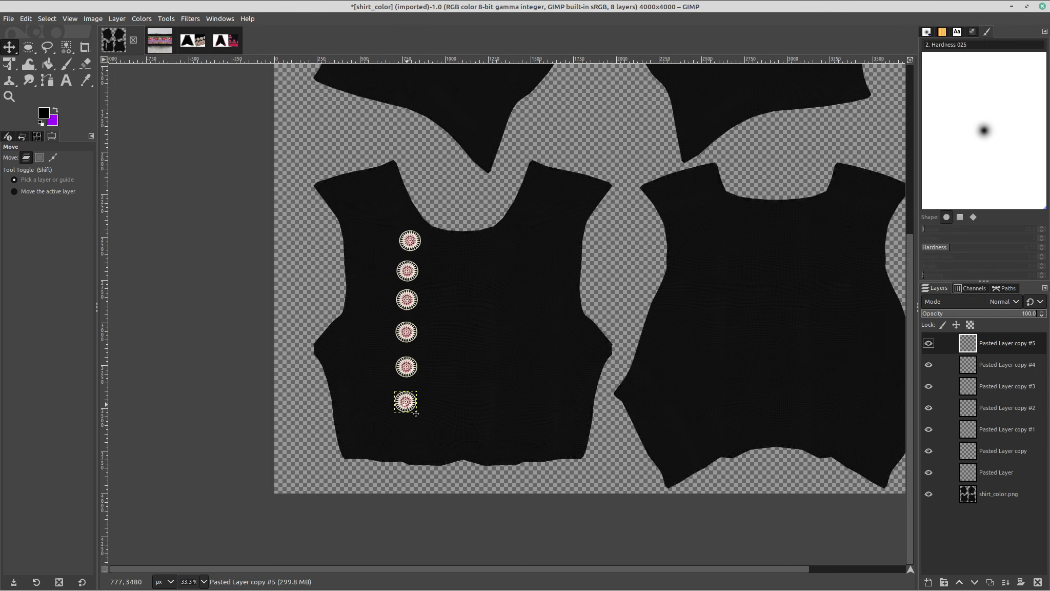
{"action": "left_click_drag", "start_coordinate": [415, 413], "coordinate": [415, 447]}
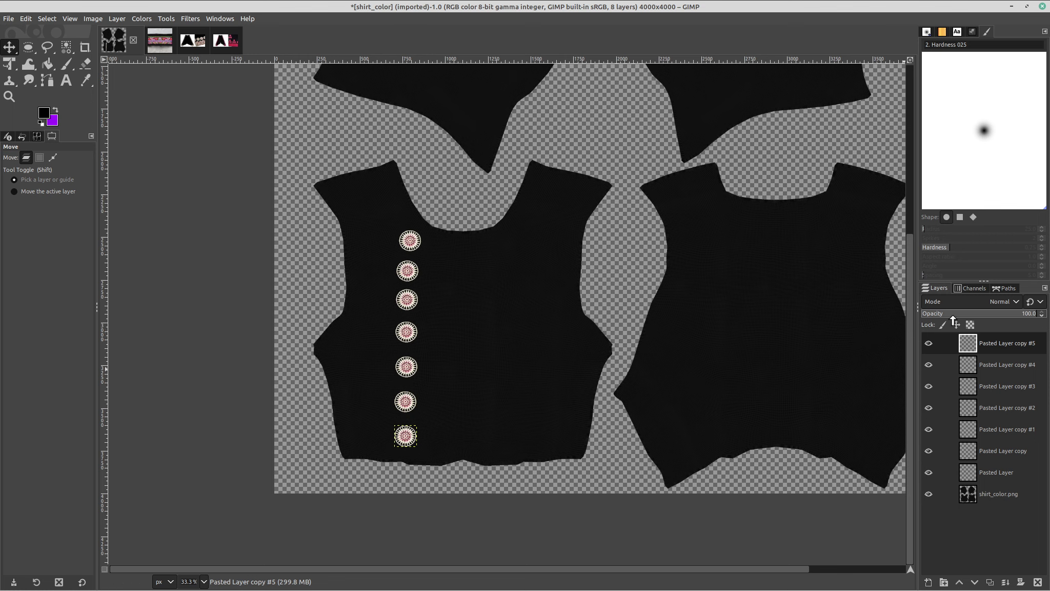
Merge the six motif copies down one after another into Pasted Layer so the whole column is a single layer.
{"action": "right_click", "coordinate": [983, 352]}
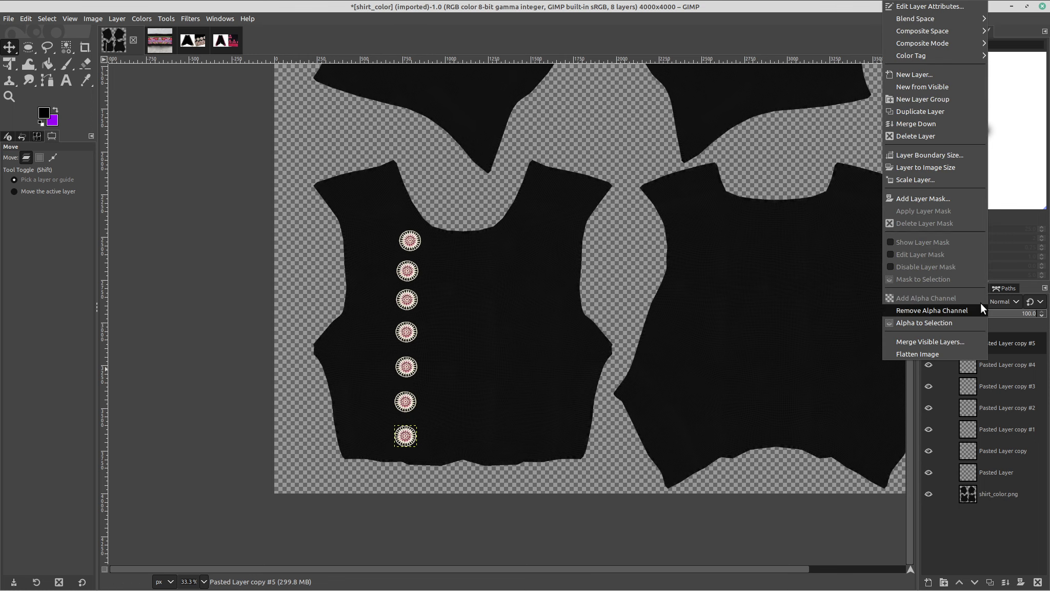
{"action": "left_click", "coordinate": [937, 122]}
{"action": "right_click", "coordinate": [999, 343]}
{"action": "left_click", "coordinate": [952, 123]}
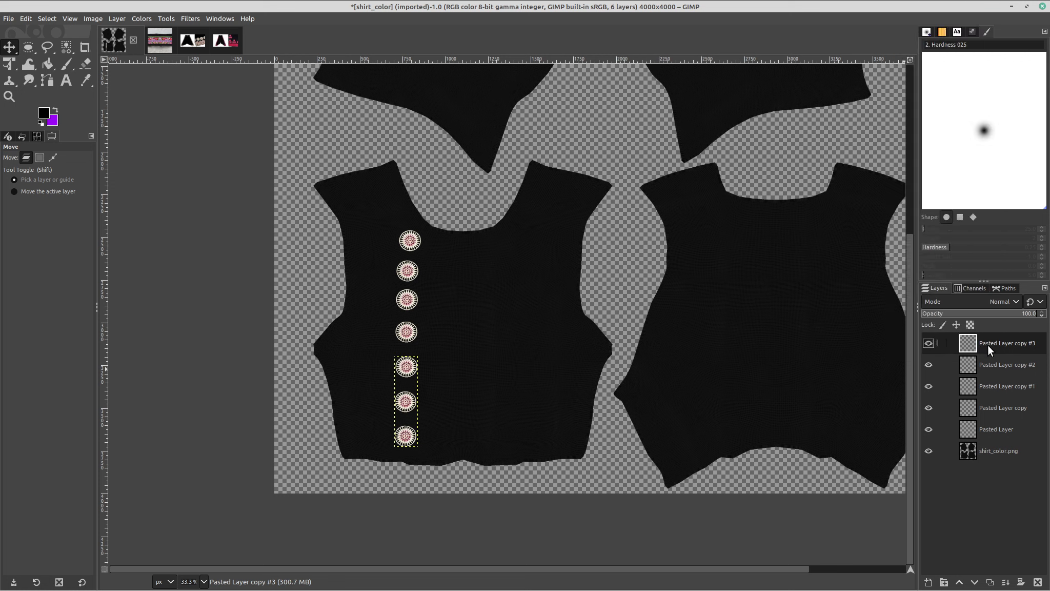
{"action": "right_click", "coordinate": [988, 345]}
{"action": "left_click", "coordinate": [941, 123]}
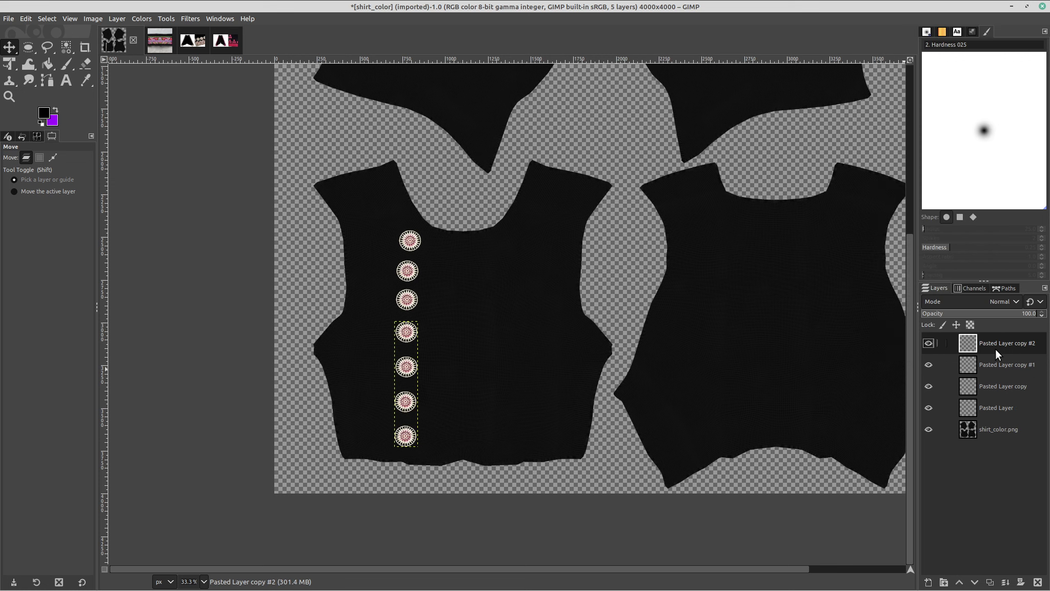
{"action": "right_click", "coordinate": [995, 348]}
{"action": "left_click", "coordinate": [925, 123]}
{"action": "right_click", "coordinate": [983, 344]}
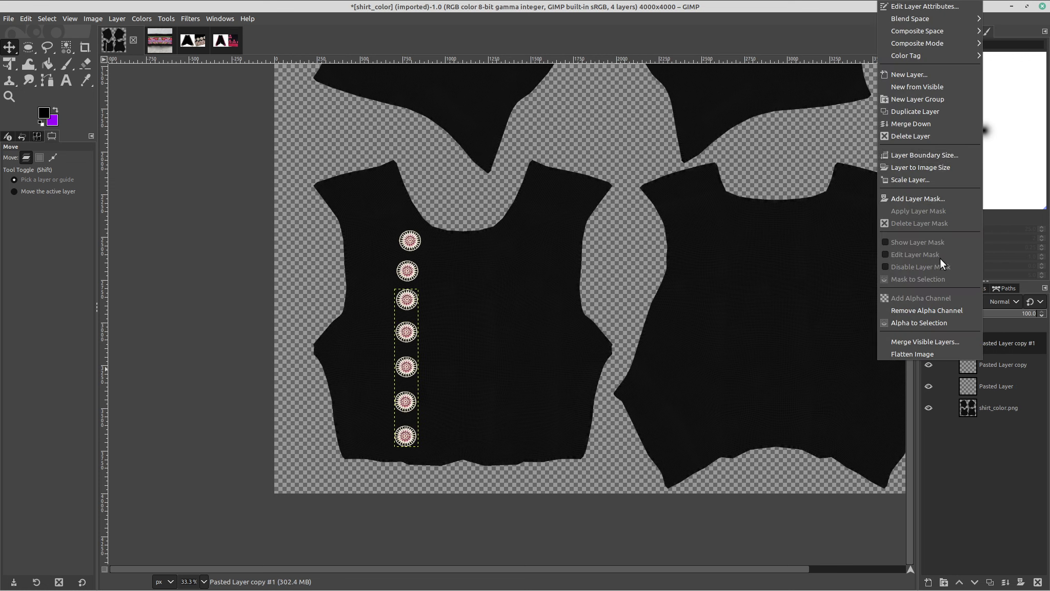
{"action": "left_click", "coordinate": [943, 126]}
{"action": "right_click", "coordinate": [993, 357]}
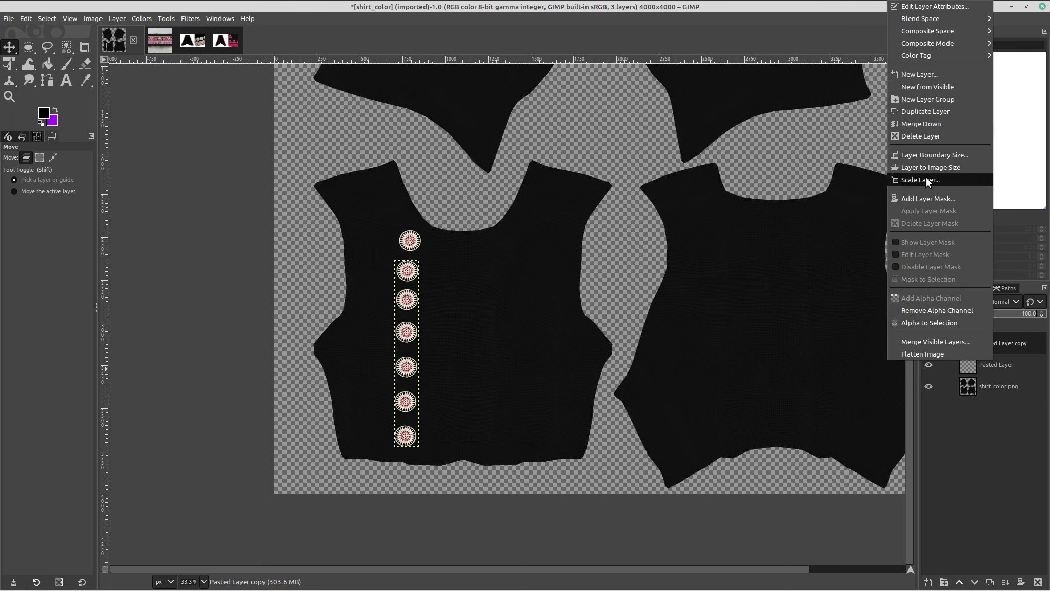
{"action": "left_click", "coordinate": [938, 124]}
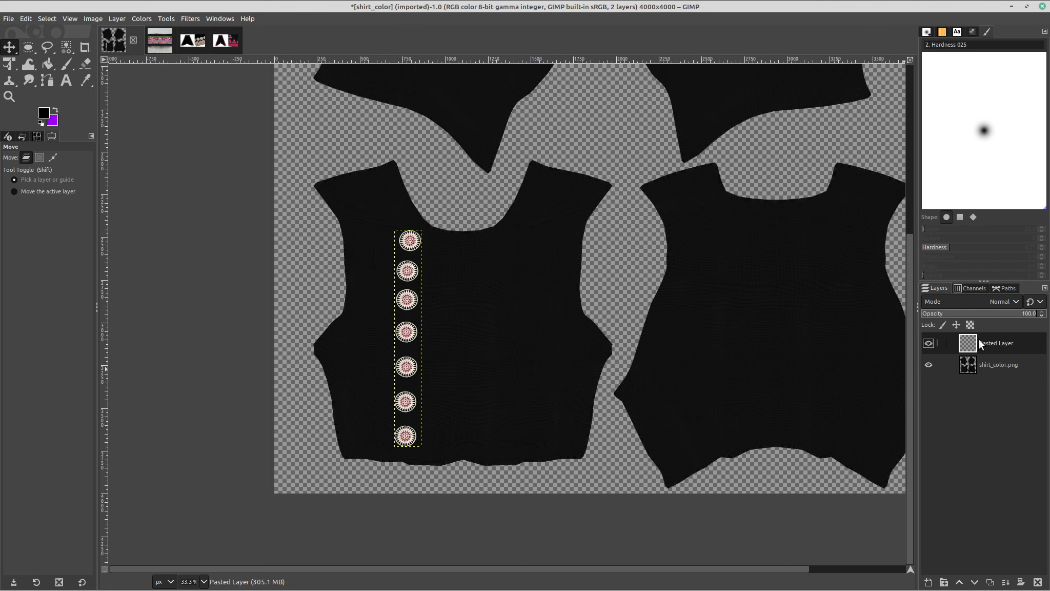
Duplicate the merged motif column and place the copy on the right half of the same shirt piece, parallel to the first column.
{"action": "right_click", "coordinate": [1008, 346]}
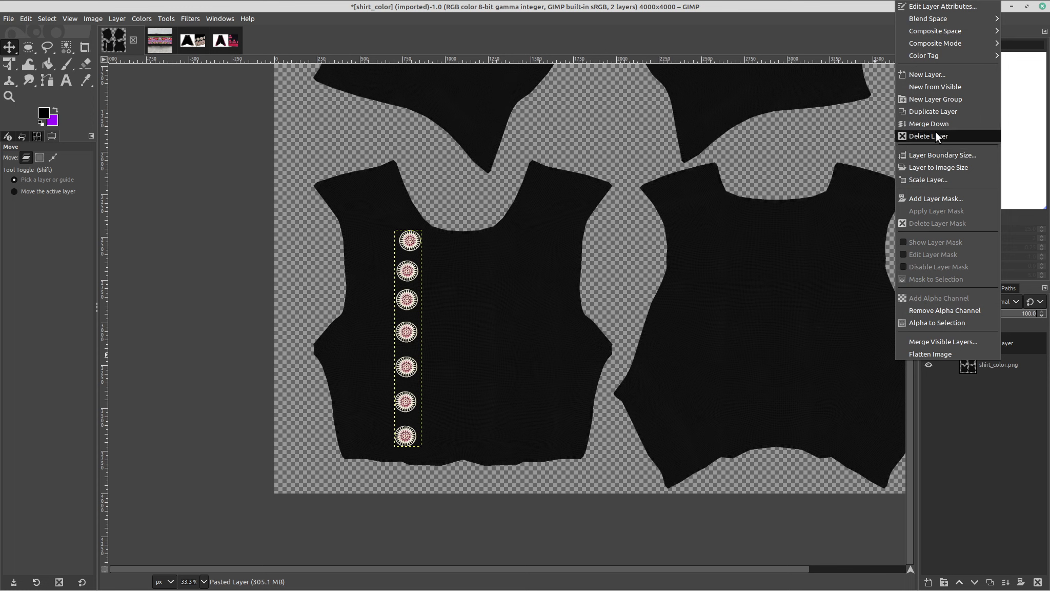
{"action": "left_click", "coordinate": [948, 112]}
{"action": "left_click_drag", "start_coordinate": [416, 310], "coordinate": [516, 310]}
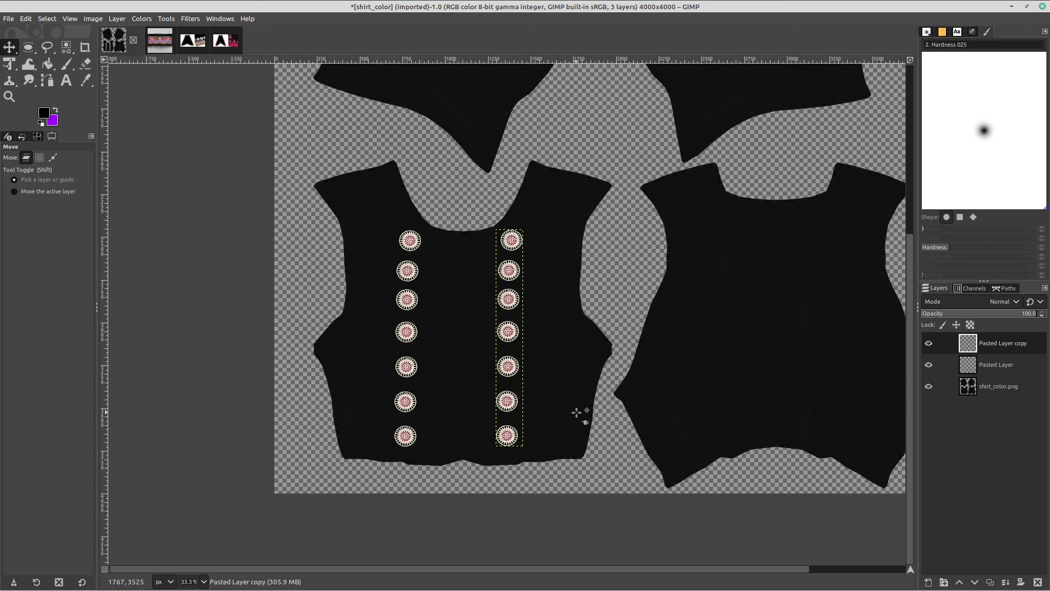
{"action": "left_click_drag", "start_coordinate": [518, 376], "coordinate": [526, 380]}
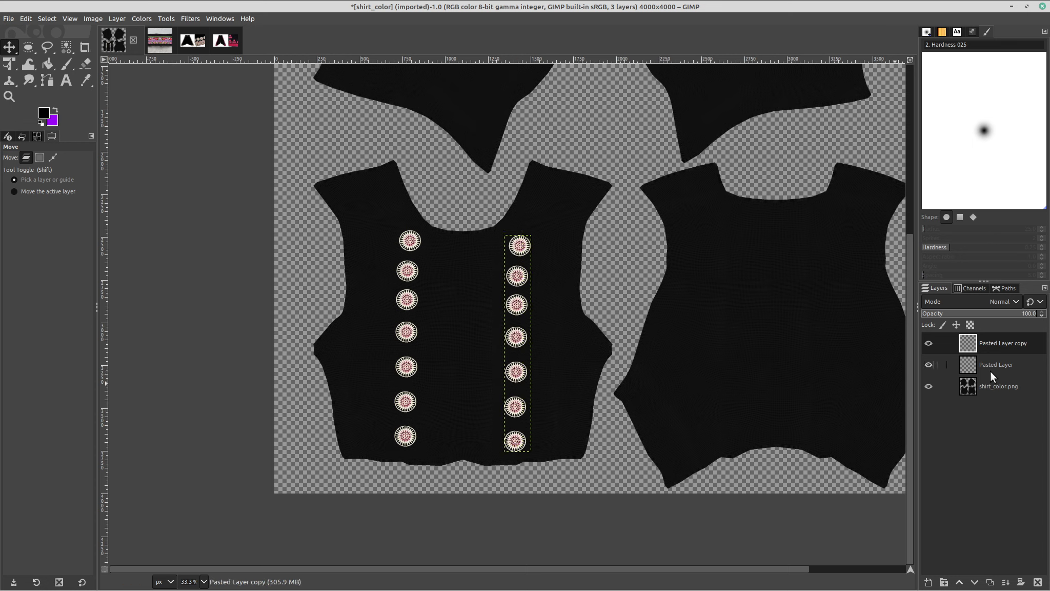
Make the shirt_color.png layer active, compare the motif columns with the couple's costume photo, and return to view all shirt pieces.
{"action": "left_click", "coordinate": [994, 392]}
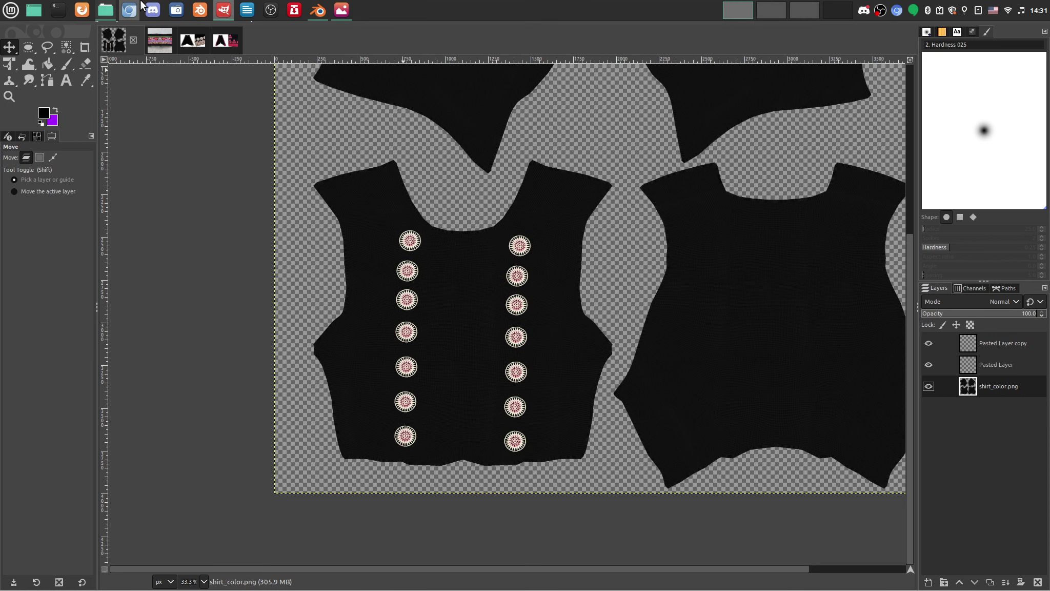
{"action": "left_click", "coordinate": [341, 9]}
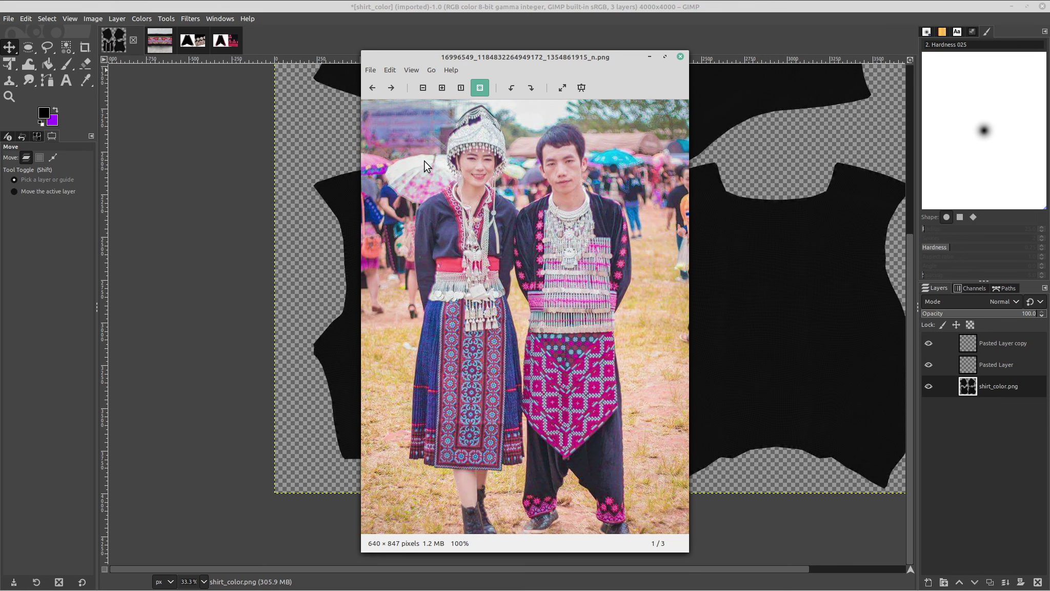
{"action": "left_click", "coordinate": [591, 33]}
{"action": "middle_click_drag", "start_coordinate": [418, 168], "coordinate": [503, 304]}
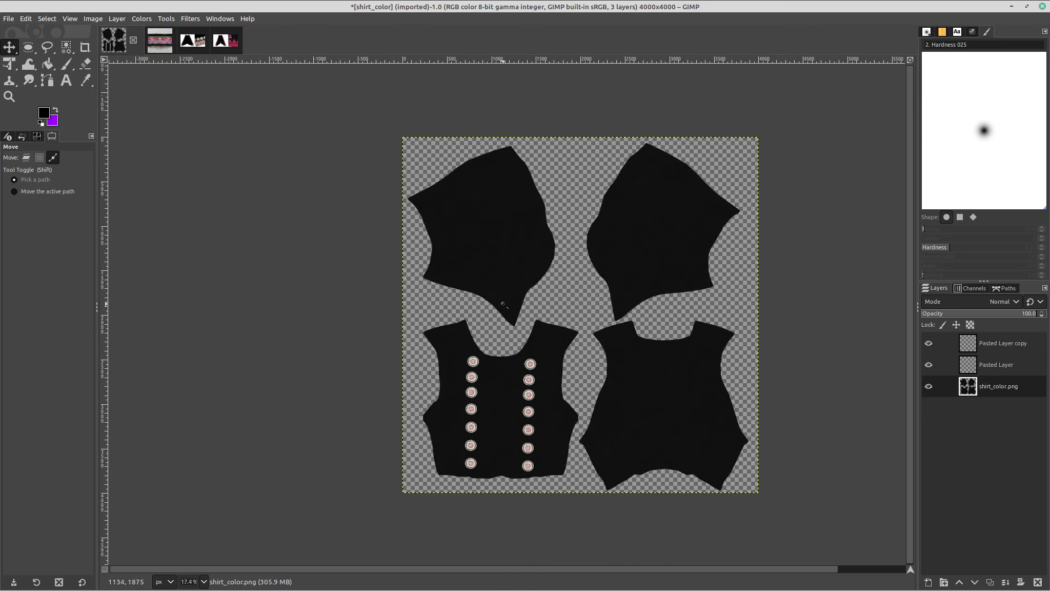
Duplicate the Pasted Layer copy motif column and move the duplicate onto the upper-left sleeve piece.
{"action": "scroll", "coordinate": [504, 305], "scroll_direction": "up", "scroll_amount": 1, "text": "ctrl"}
{"action": "left_click", "coordinate": [998, 349]}
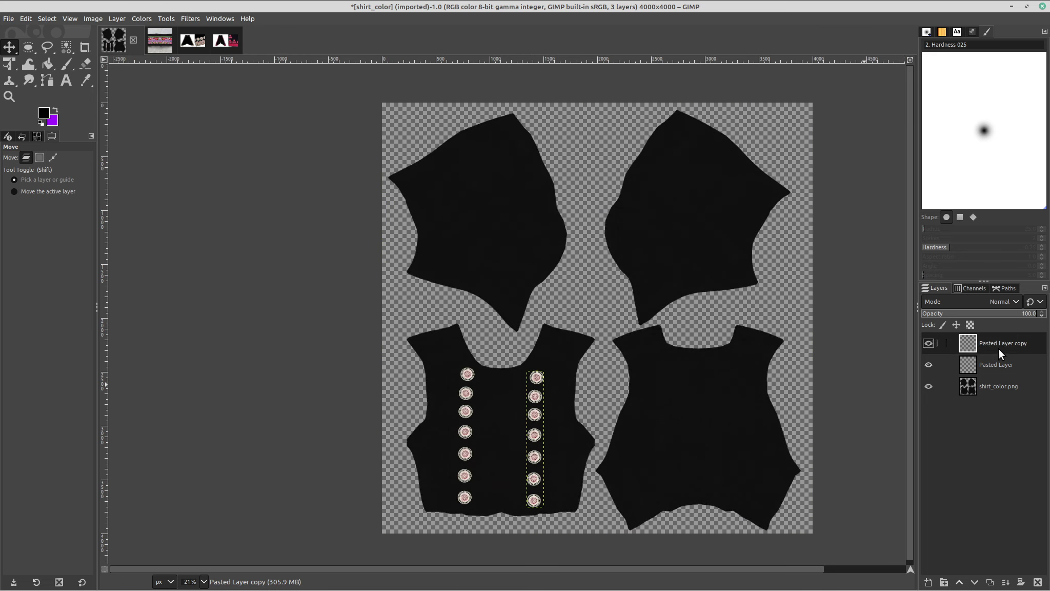
{"action": "right_click", "coordinate": [998, 348]}
{"action": "left_click", "coordinate": [944, 113]}
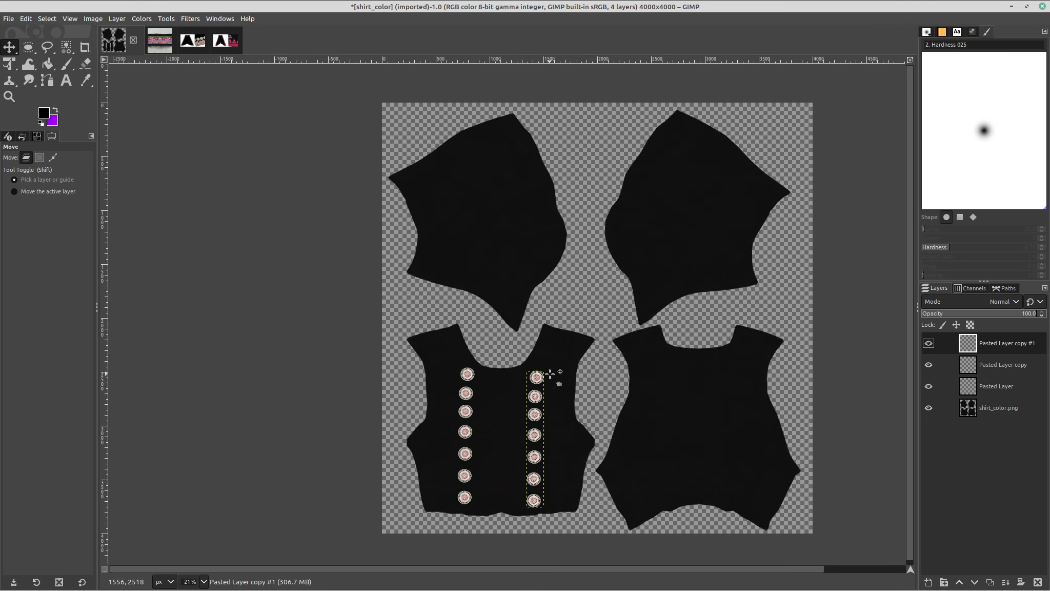
{"action": "left_click_drag", "start_coordinate": [538, 387], "coordinate": [490, 168]}
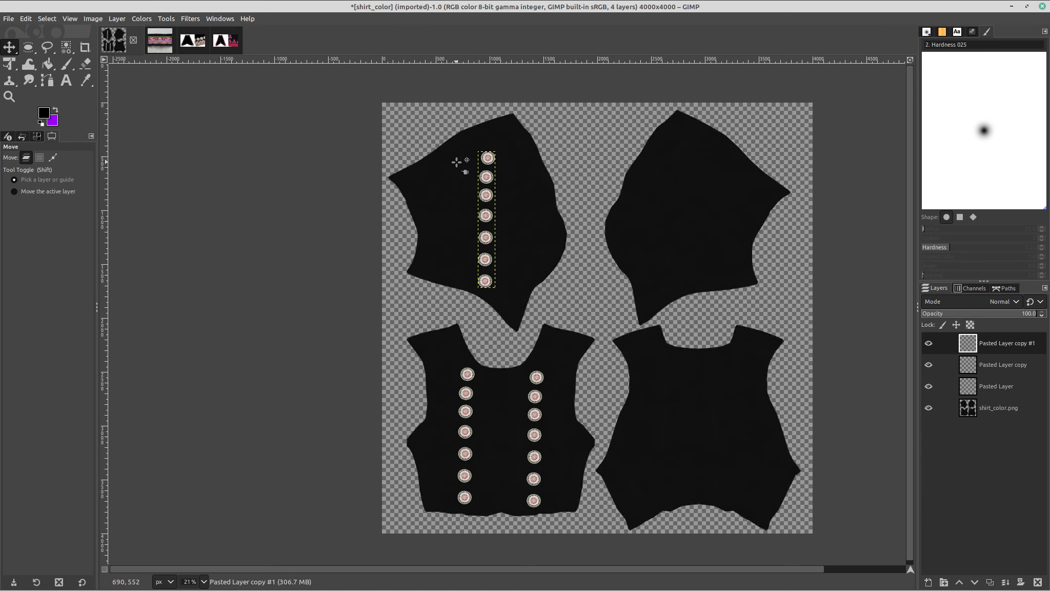
Rotate the duplicated motif column by about -96.87 degrees and position it as a row across the lower part of the sleeve piece.
{"action": "scroll", "coordinate": [456, 162], "scroll_direction": "up", "scroll_amount": 1, "text": "ctrl"}
{"action": "left_click", "coordinate": [14, 69]}
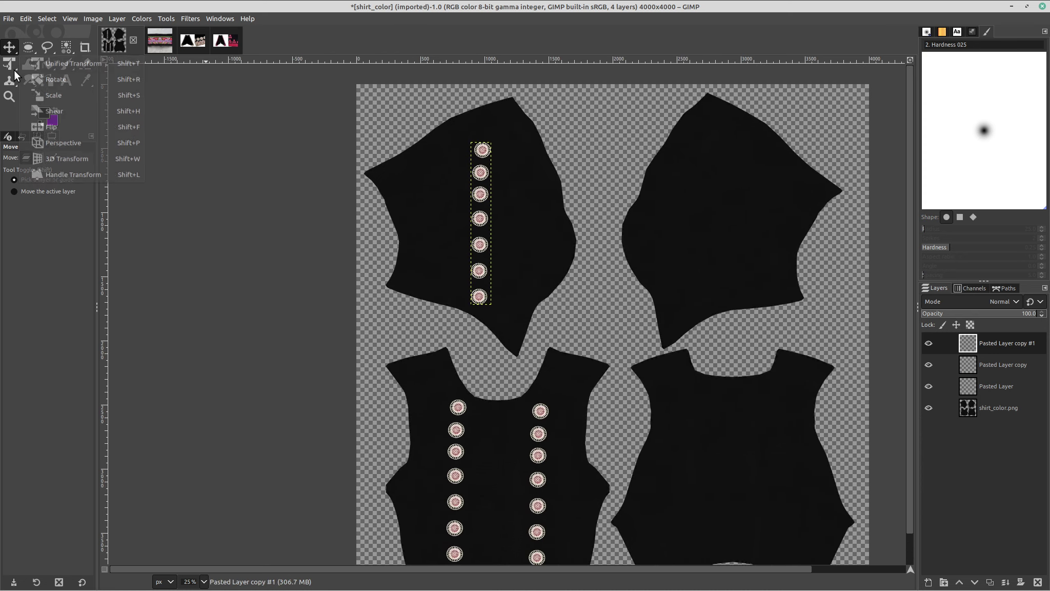
{"action": "left_click", "coordinate": [85, 83]}
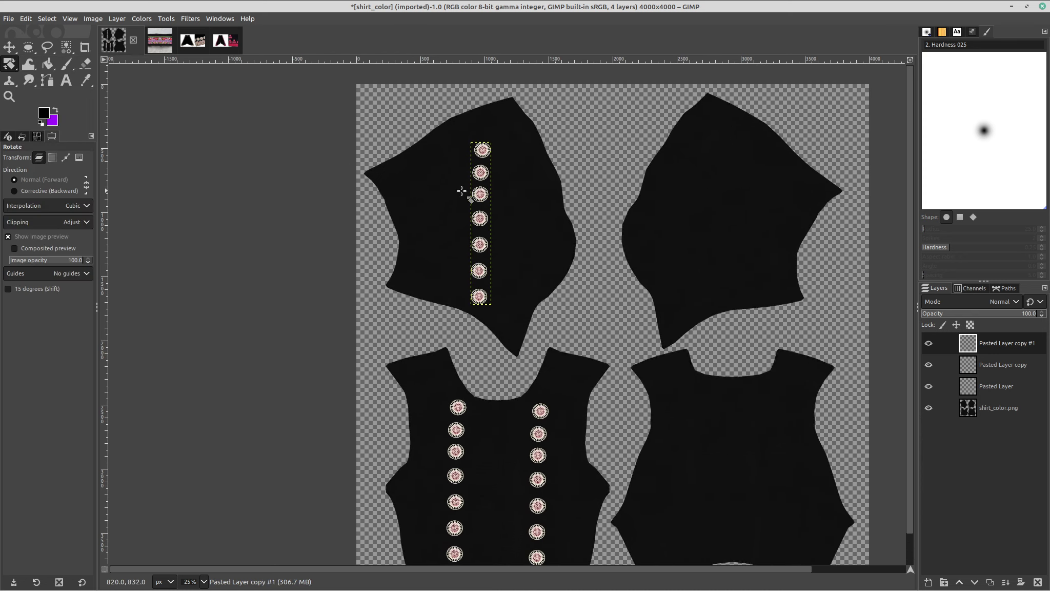
{"action": "left_click_drag", "start_coordinate": [488, 157], "coordinate": [369, 234]}
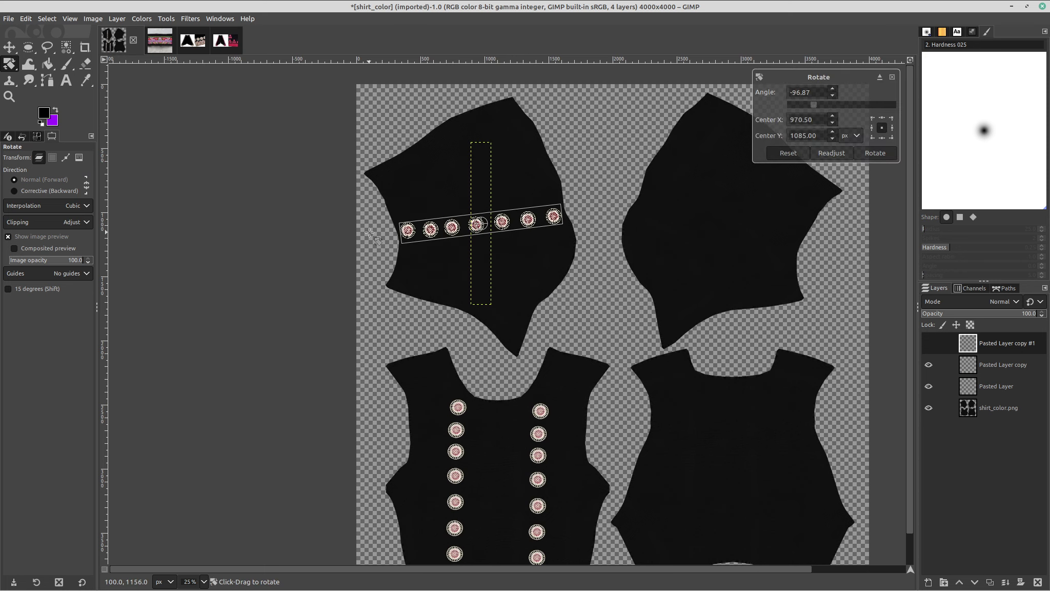
{"action": "key", "text": "m"}
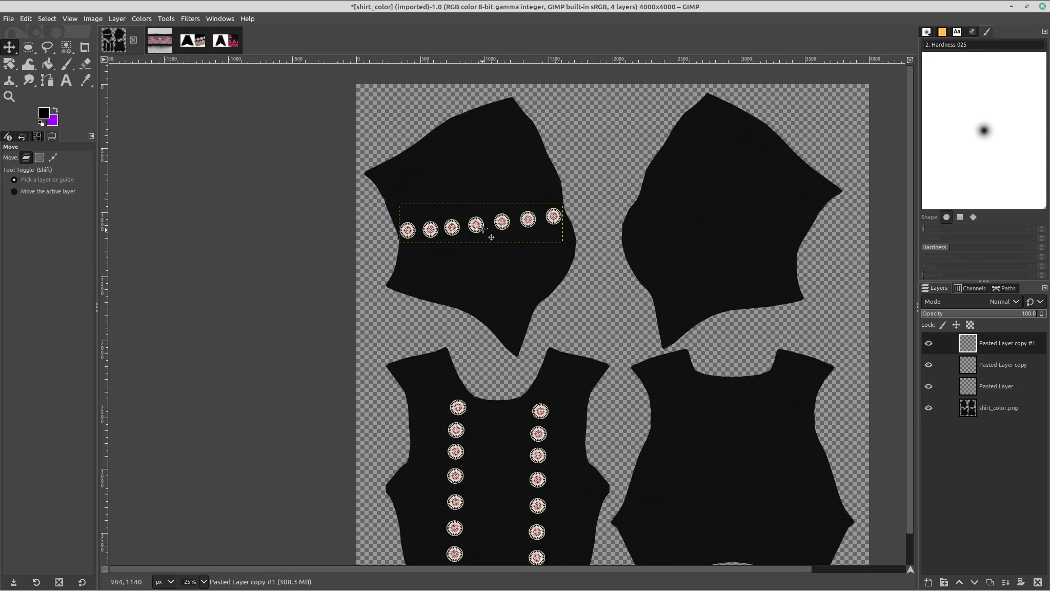
{"action": "left_click_drag", "start_coordinate": [506, 228], "coordinate": [508, 261]}
Duplicate the sleeve's motif row onto the other sleeve piece and rotate it to slope the opposite way, mirroring the first row.
{"action": "middle_click_drag", "start_coordinate": [587, 270], "coordinate": [540, 276]}
{"action": "right_click", "coordinate": [987, 346]}
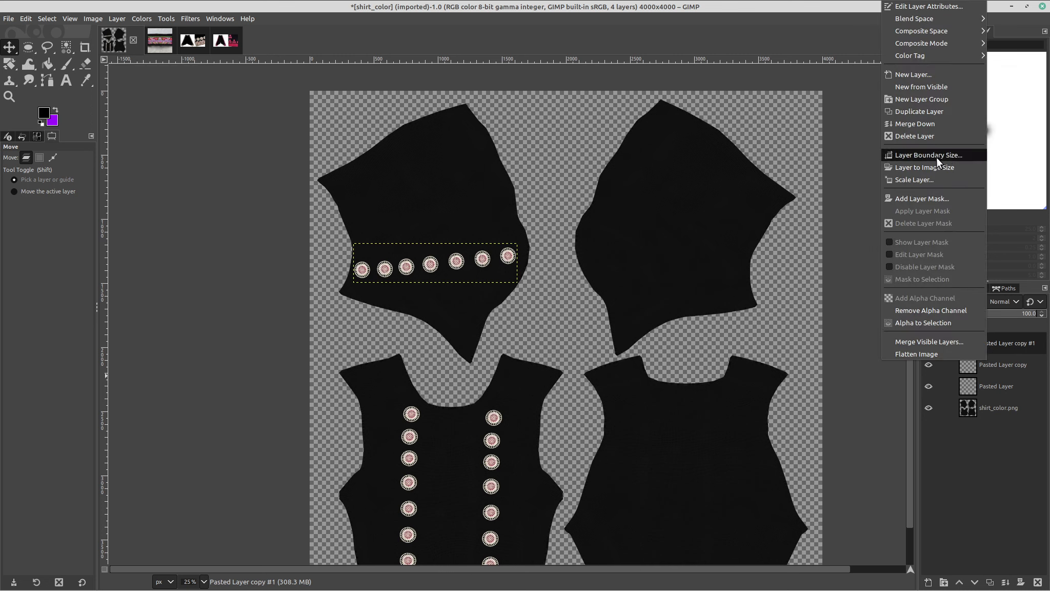
{"action": "left_click", "coordinate": [923, 111]}
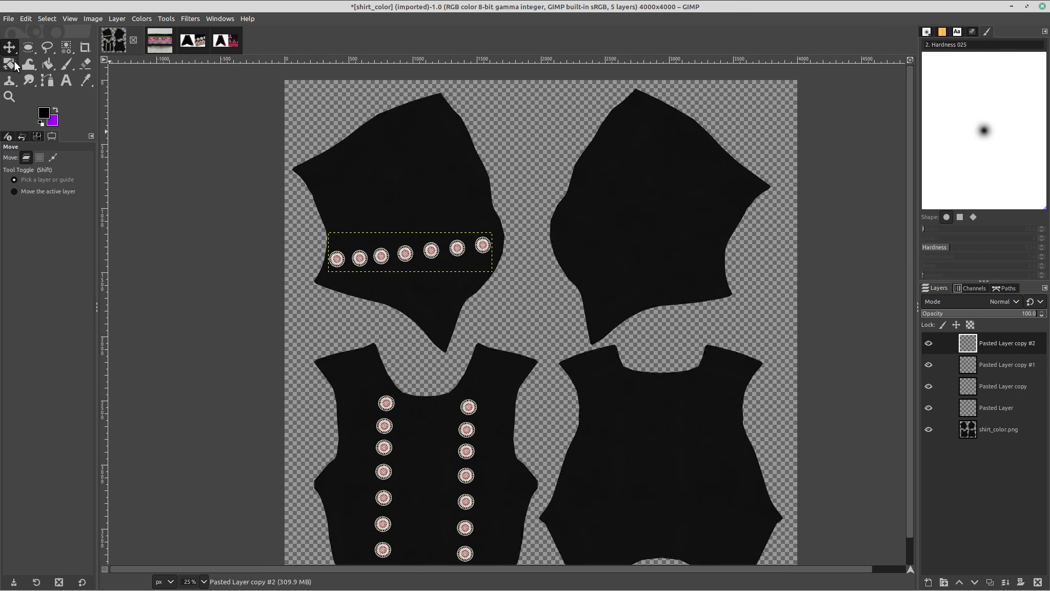
{"action": "left_click_drag", "start_coordinate": [415, 261], "coordinate": [652, 275]}
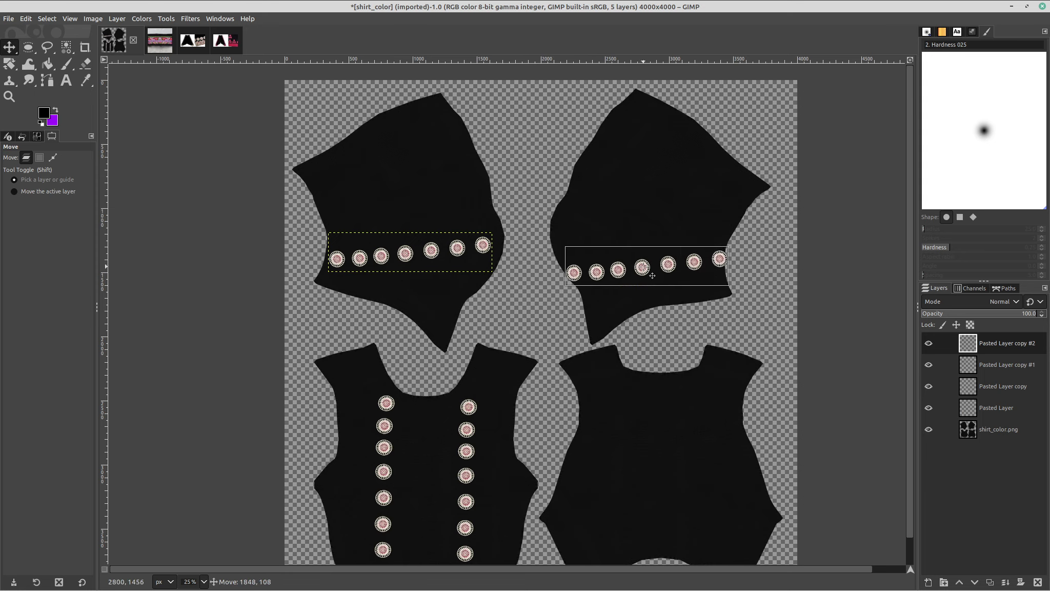
{"action": "key", "text": "shift+r"}
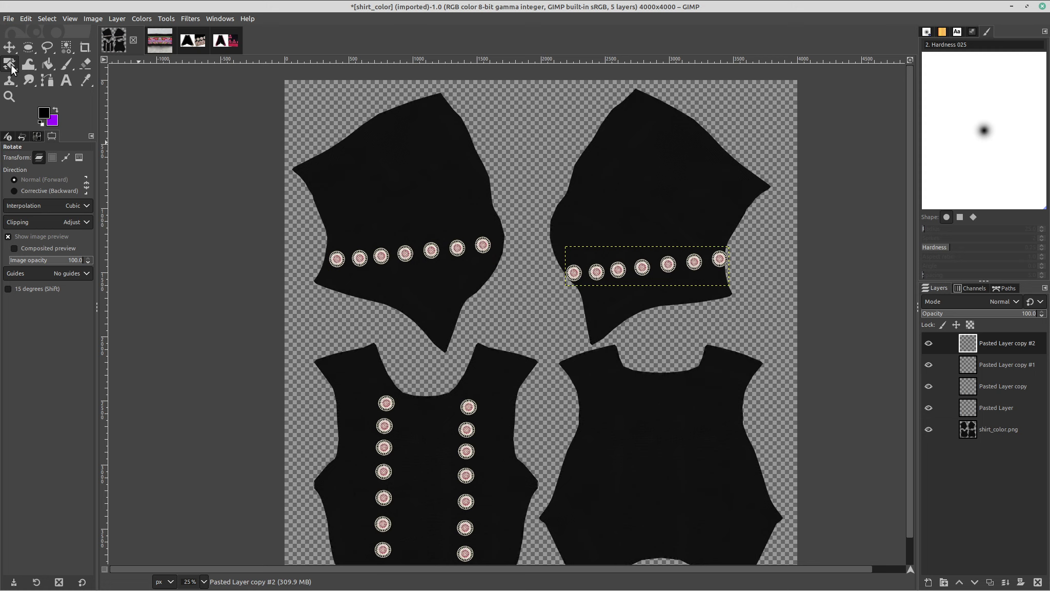
{"action": "left_click_drag", "start_coordinate": [730, 261], "coordinate": [735, 285]}
{"action": "left_click", "coordinate": [9, 47]}
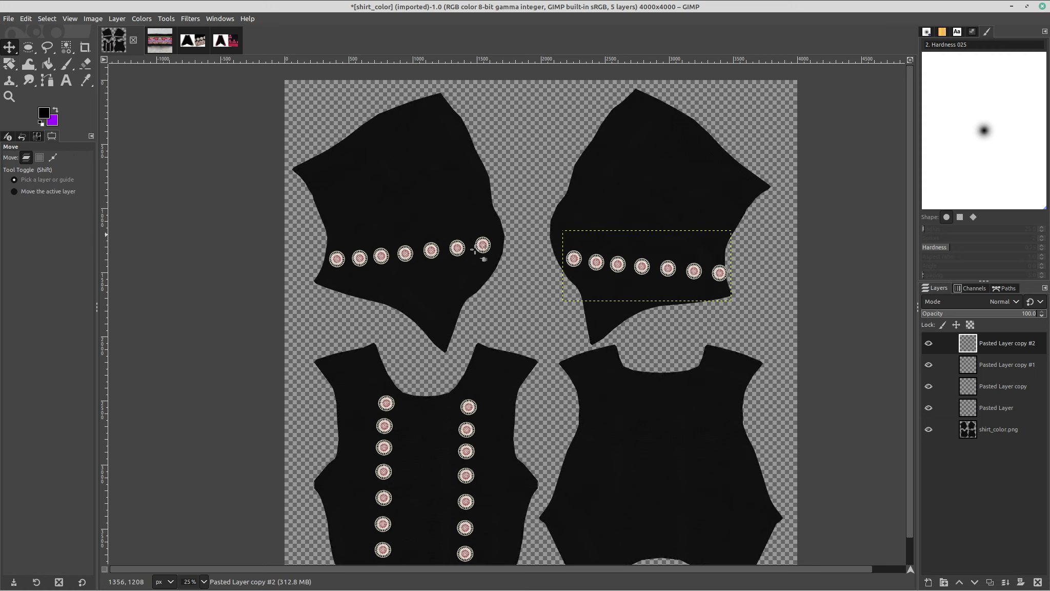
{"action": "left_click_drag", "start_coordinate": [625, 272], "coordinate": [620, 264]}
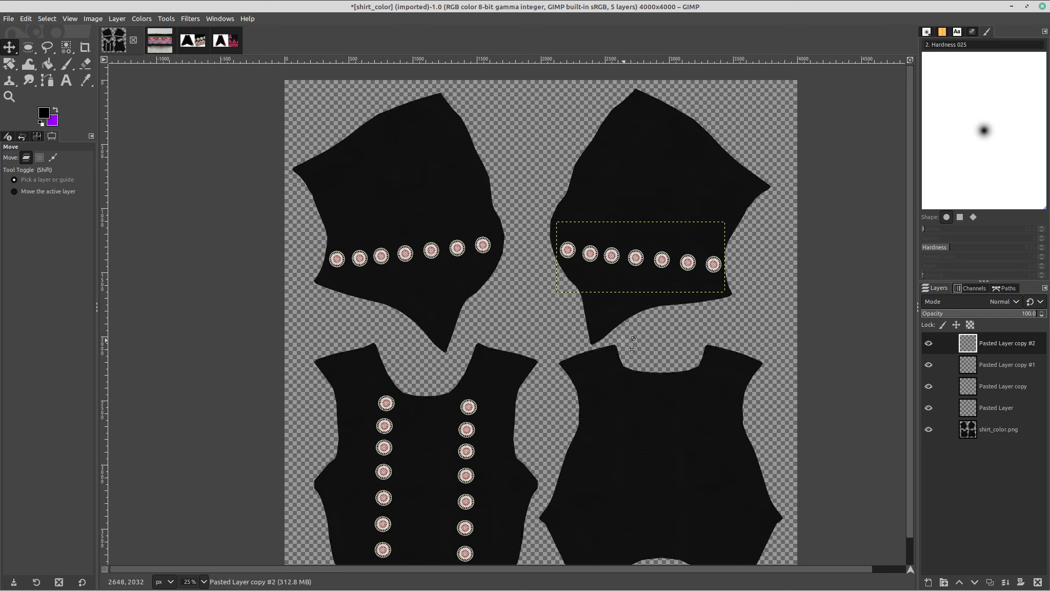
Paste the copied single motif above the Pasted Layer copy layer and turn the floating selection into a new layer.
{"action": "middle_click_drag", "start_coordinate": [596, 330], "coordinate": [560, 311]}
{"action": "middle_click_drag", "start_coordinate": [560, 312], "coordinate": [513, 264], "text": "ctrl"}
{"action": "middle_click_drag", "start_coordinate": [514, 264], "coordinate": [518, 264], "text": "ctrl"}
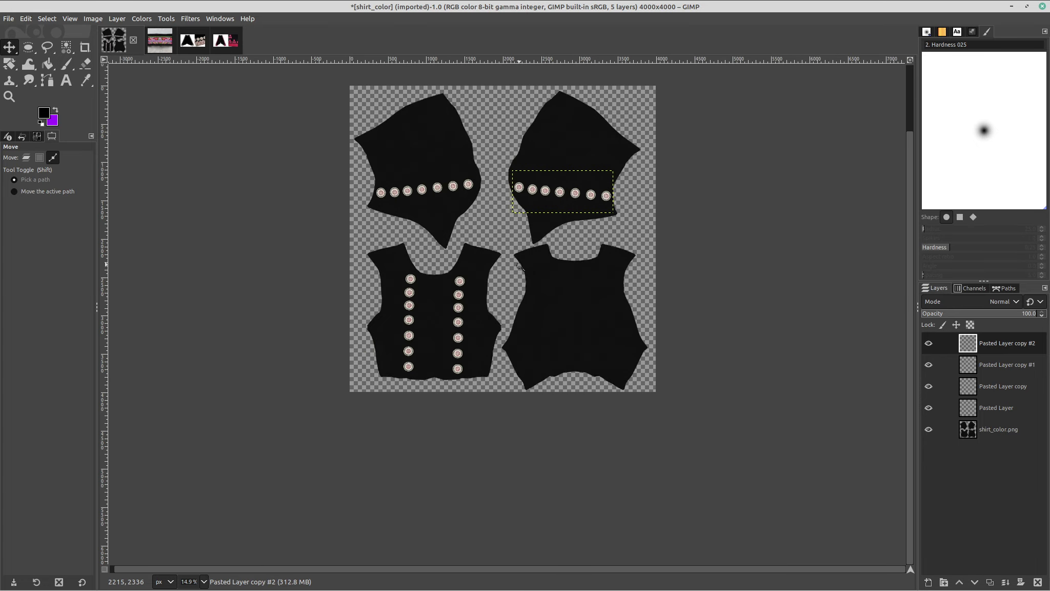
{"action": "scroll", "coordinate": [521, 267], "scroll_direction": "up", "scroll_amount": 6, "text": "ctrl"}
{"action": "scroll", "coordinate": [605, 253], "scroll_direction": "down", "scroll_amount": 2, "text": "ctrl"}
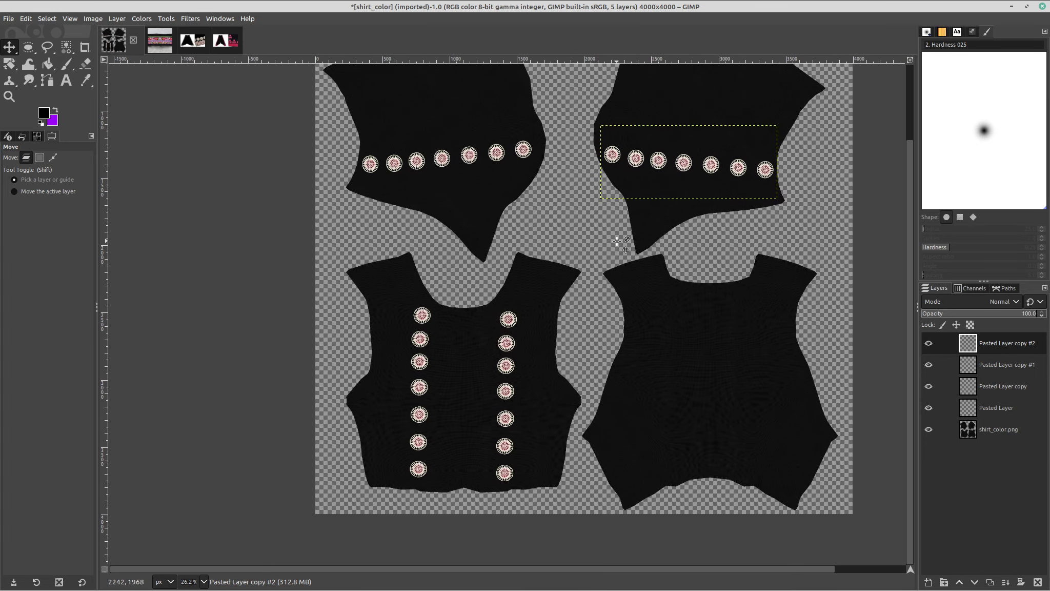
{"action": "left_click", "coordinate": [988, 386]}
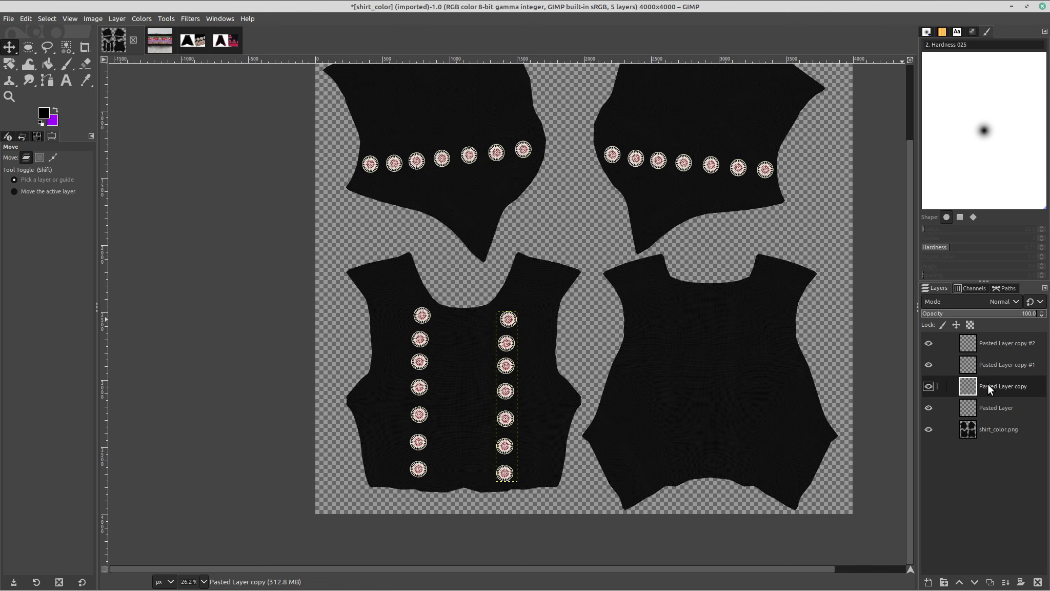
{"action": "key", "text": "ctrl+v"}
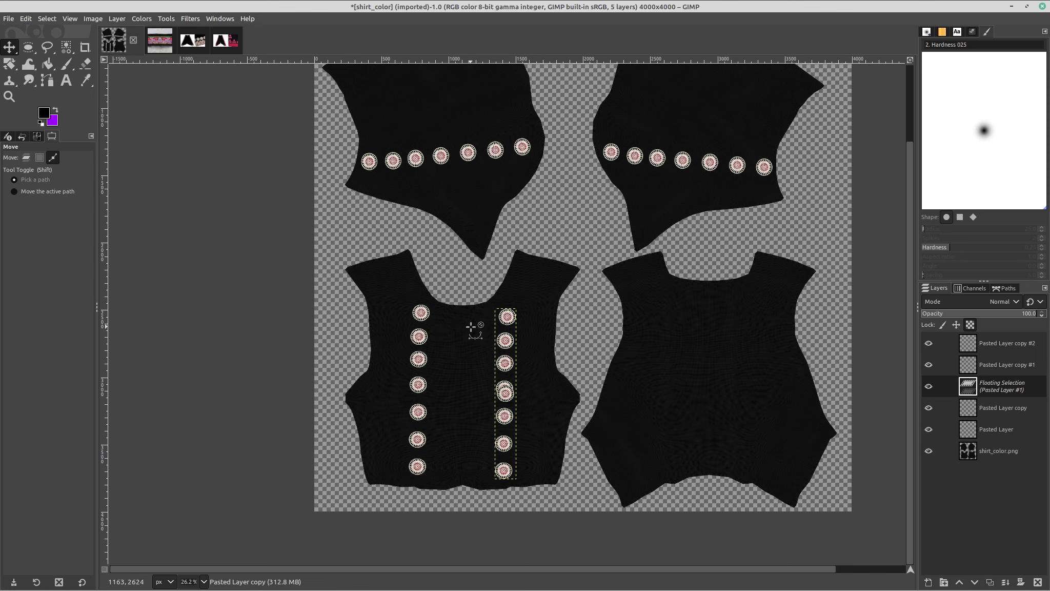
{"action": "right_click", "coordinate": [970, 385]}
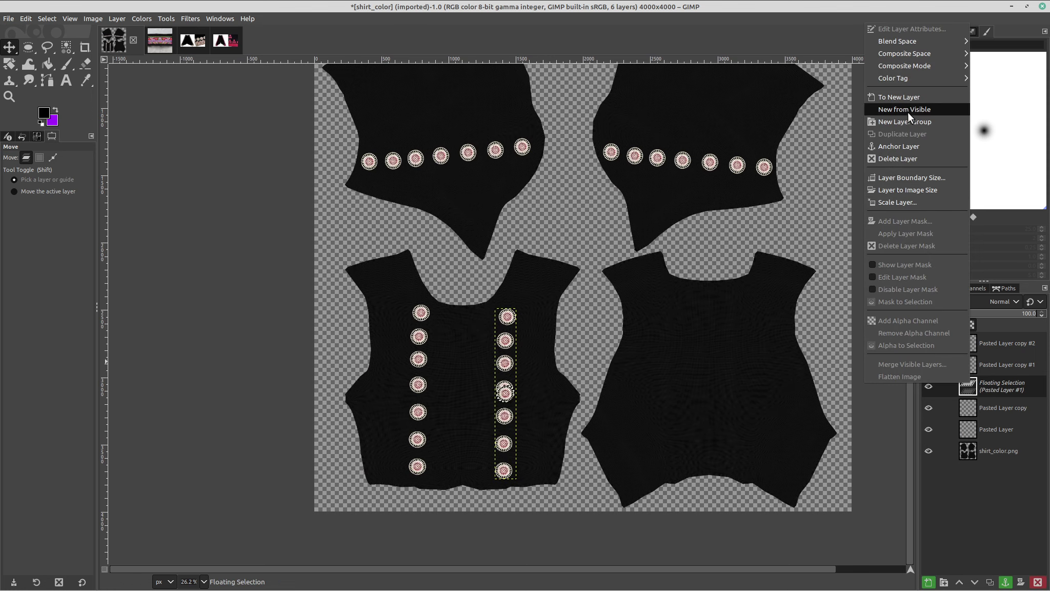
{"action": "left_click", "coordinate": [914, 100]}
Place the pasted motif beside the left column's bottom motif and move its layer to the top of the layer stack.
{"action": "left_click_drag", "start_coordinate": [569, 354], "coordinate": [499, 420]}
{"action": "middle_click_drag", "start_coordinate": [518, 385], "coordinate": [478, 339]}
{"action": "scroll", "coordinate": [534, 353], "scroll_direction": "up", "scroll_amount": 2, "text": "ctrl"}
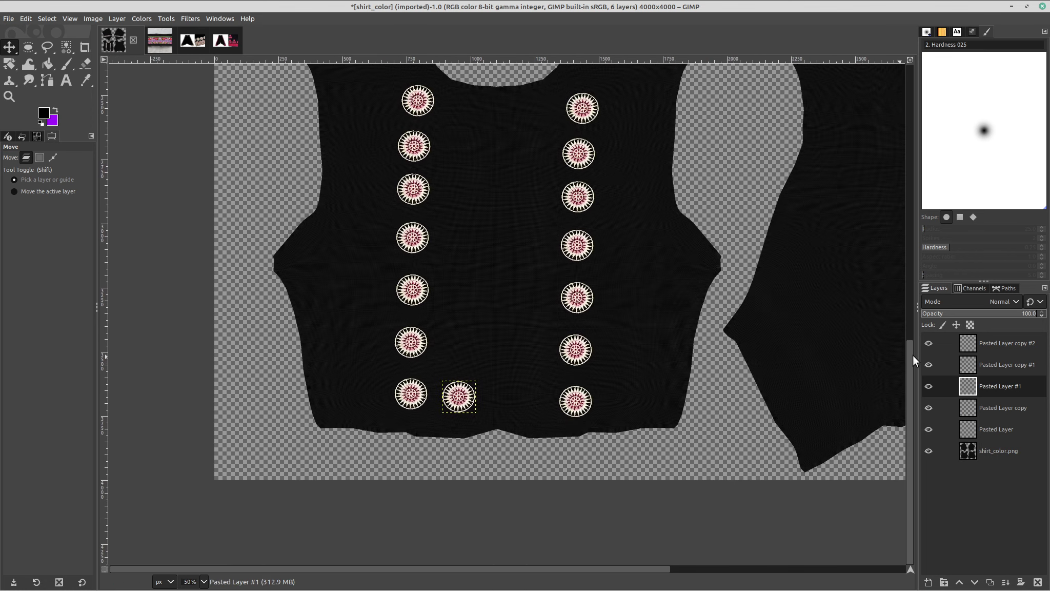
{"action": "left_click_drag", "start_coordinate": [979, 383], "coordinate": [980, 342]}
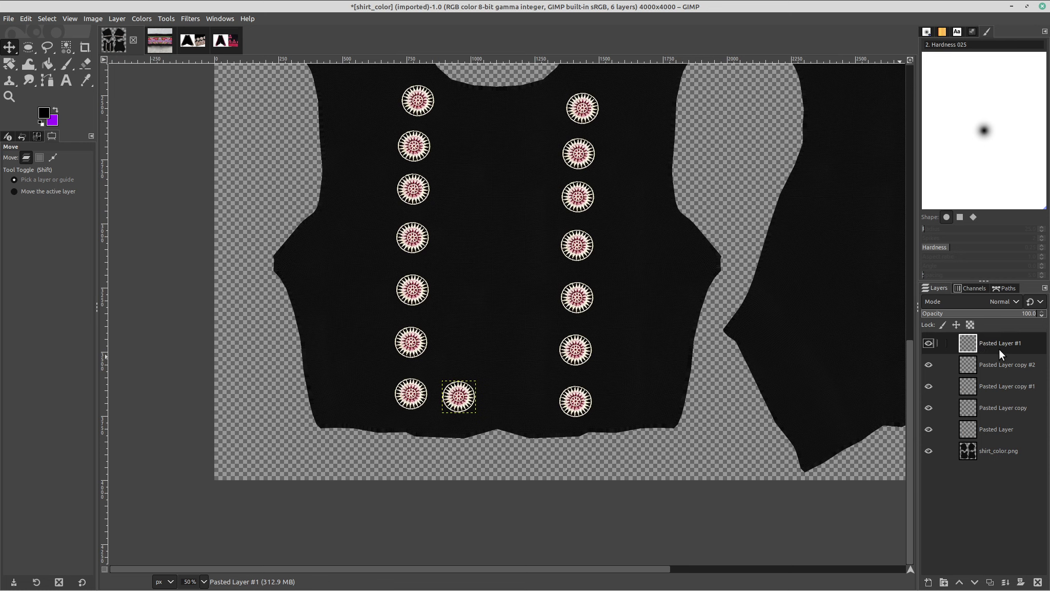
{"action": "right_click", "coordinate": [1001, 354]}
{"action": "left_click", "coordinate": [944, 137]}
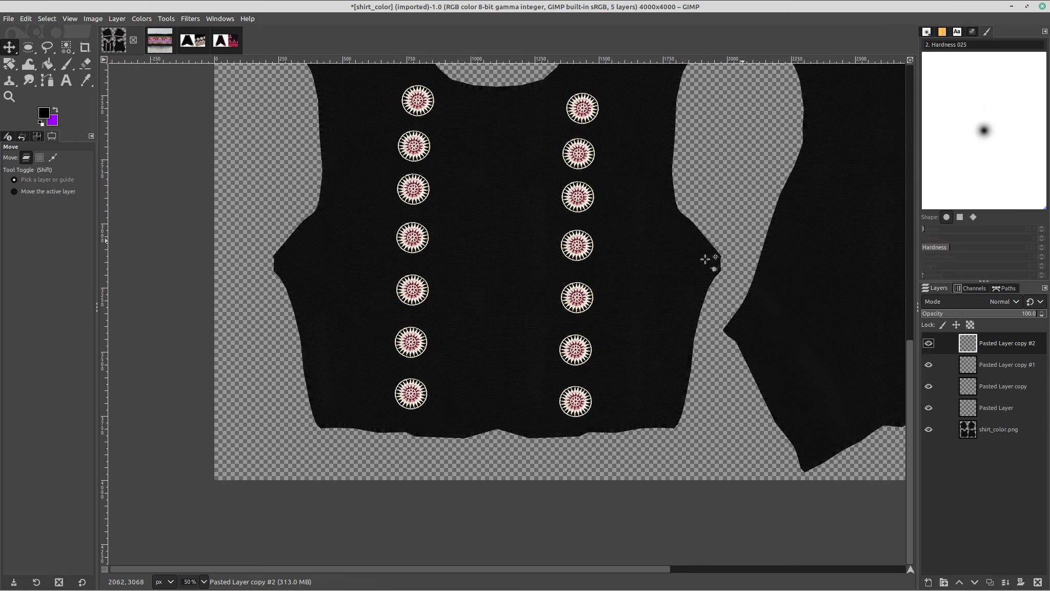
{"action": "key", "text": "ctrl+z"}
Duplicate the single hem motif twice, spacing the motifs evenly between the bottom motifs of the two columns.
{"action": "right_click", "coordinate": [1003, 354]}
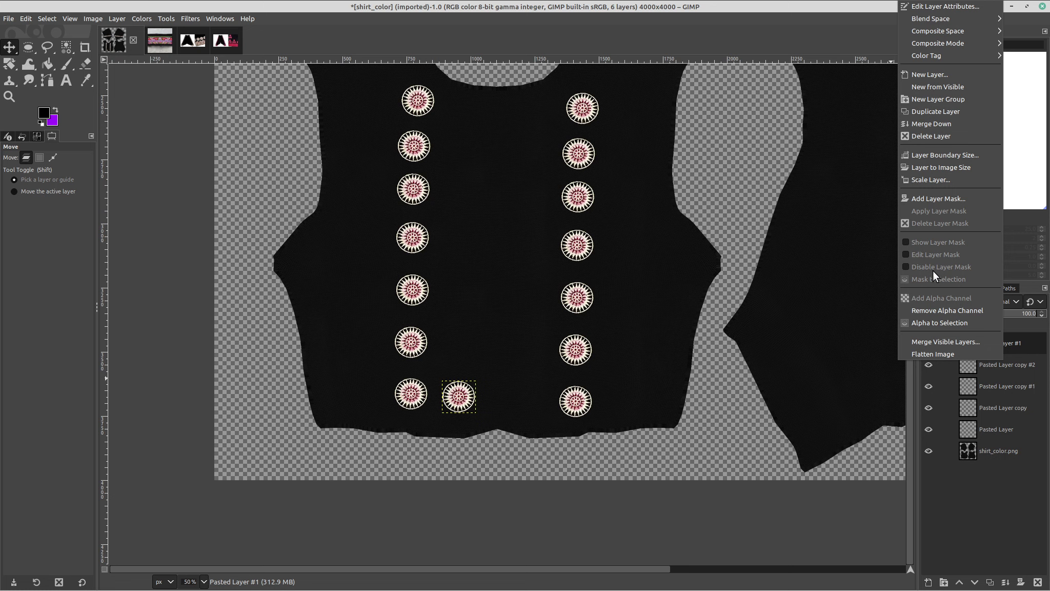
{"action": "left_click", "coordinate": [948, 111]}
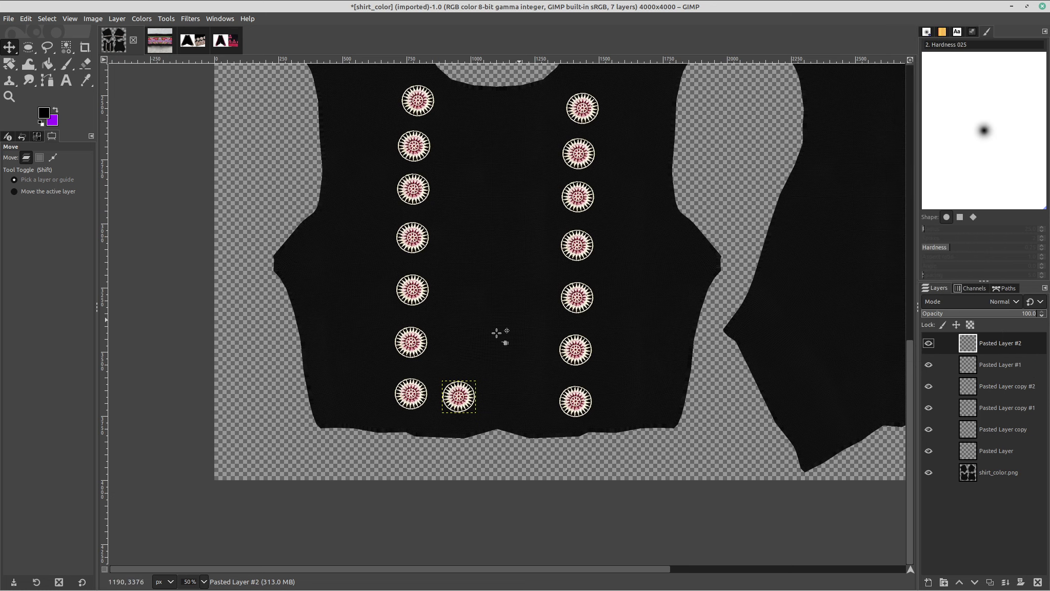
{"action": "mouse_move", "coordinate": [456, 400]}
{"action": "left_mouse_down"}
{"action": "mouse_move", "coordinate": [499, 400]}
{"action": "mouse_move", "coordinate": [462, 403]}
{"action": "left_mouse_up"}
{"action": "left_click_drag", "start_coordinate": [511, 398], "coordinate": [514, 404]}
{"action": "right_click", "coordinate": [999, 342]}
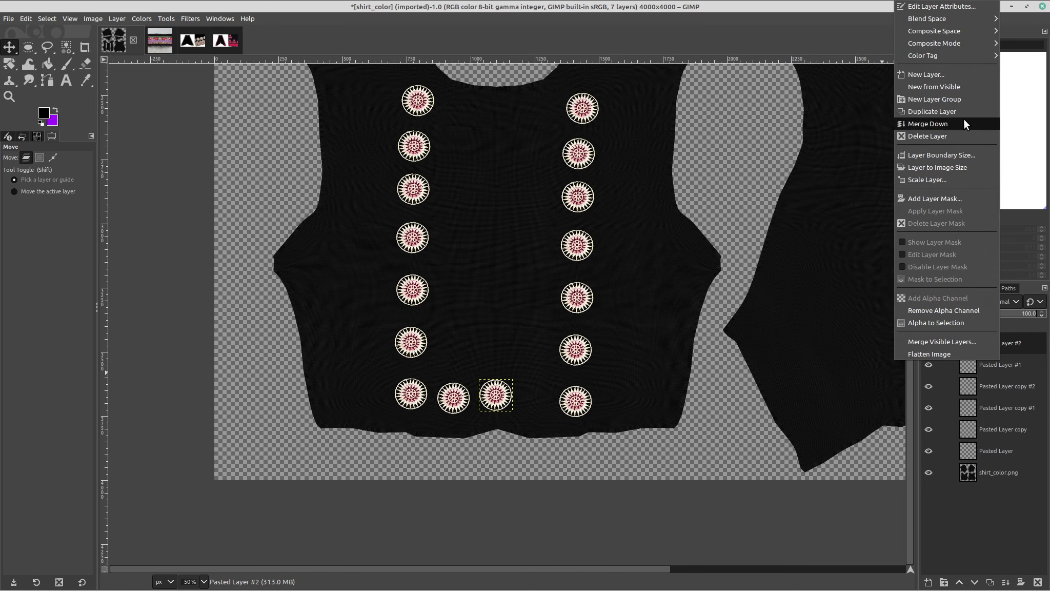
{"action": "left_click", "coordinate": [954, 111]}
{"action": "left_click_drag", "start_coordinate": [494, 401], "coordinate": [534, 405]}
{"action": "scroll", "coordinate": [660, 306], "scroll_direction": "down", "scroll_amount": 3}
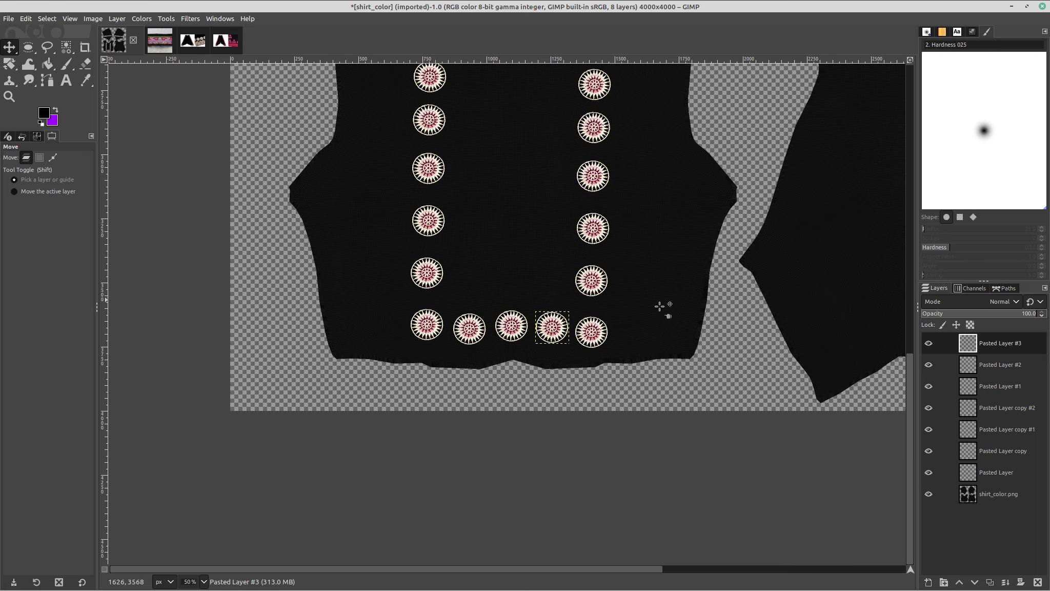
Duplicate the latest hem motif and place the copy just outside the left column's bottom motif.
{"action": "right_click", "coordinate": [985, 337]}
{"action": "left_click", "coordinate": [953, 110]}
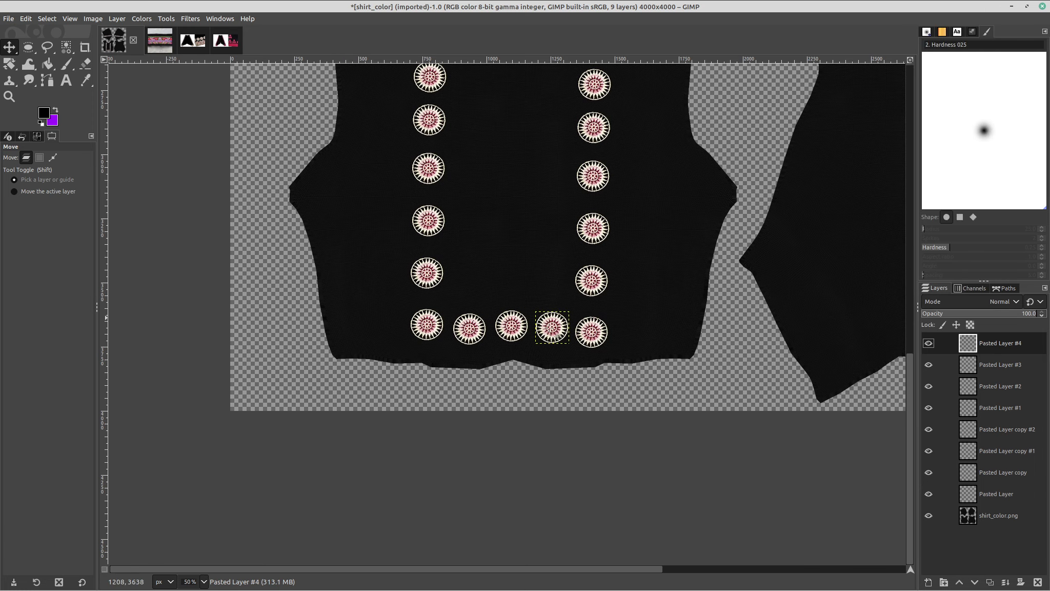
{"action": "left_click_drag", "start_coordinate": [563, 341], "coordinate": [397, 344]}
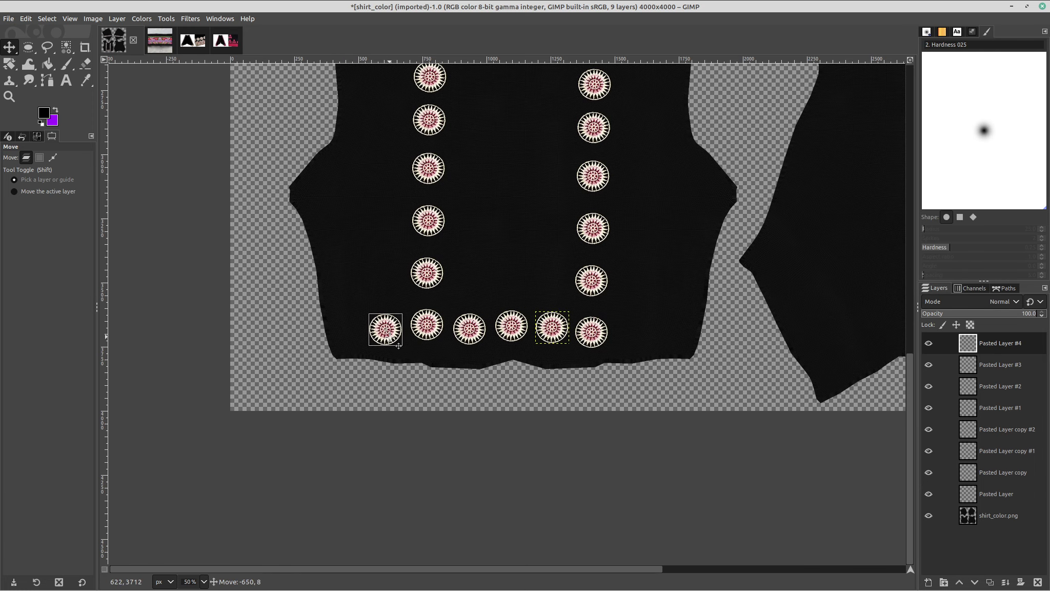
{"action": "right_click", "coordinate": [978, 342]}
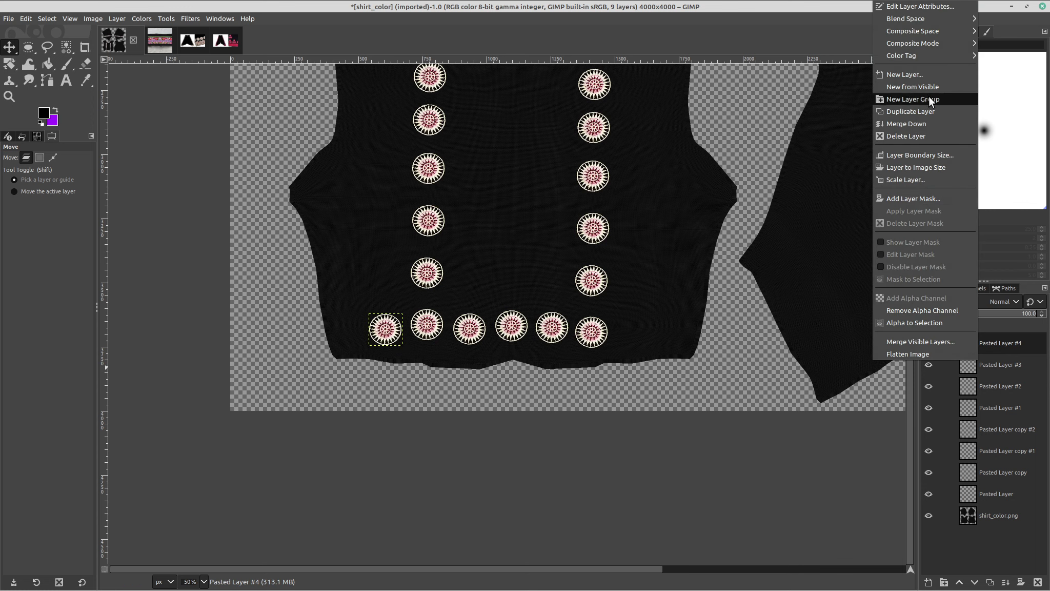
{"action": "left_click", "coordinate": [930, 111]}
{"action": "left_click_drag", "start_coordinate": [404, 340], "coordinate": [365, 346]}
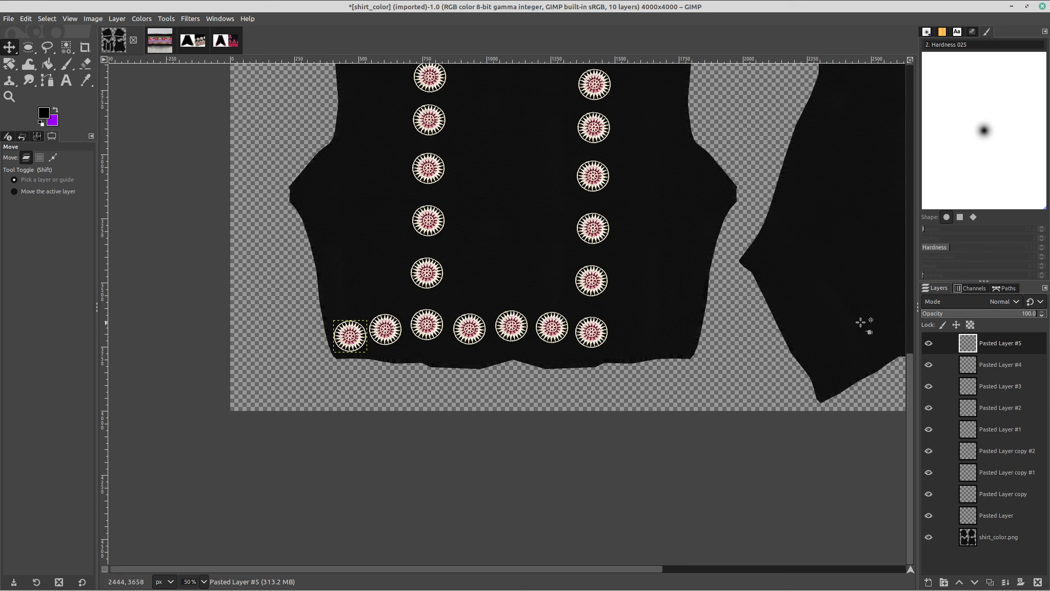
{"action": "right_click", "coordinate": [978, 343]}
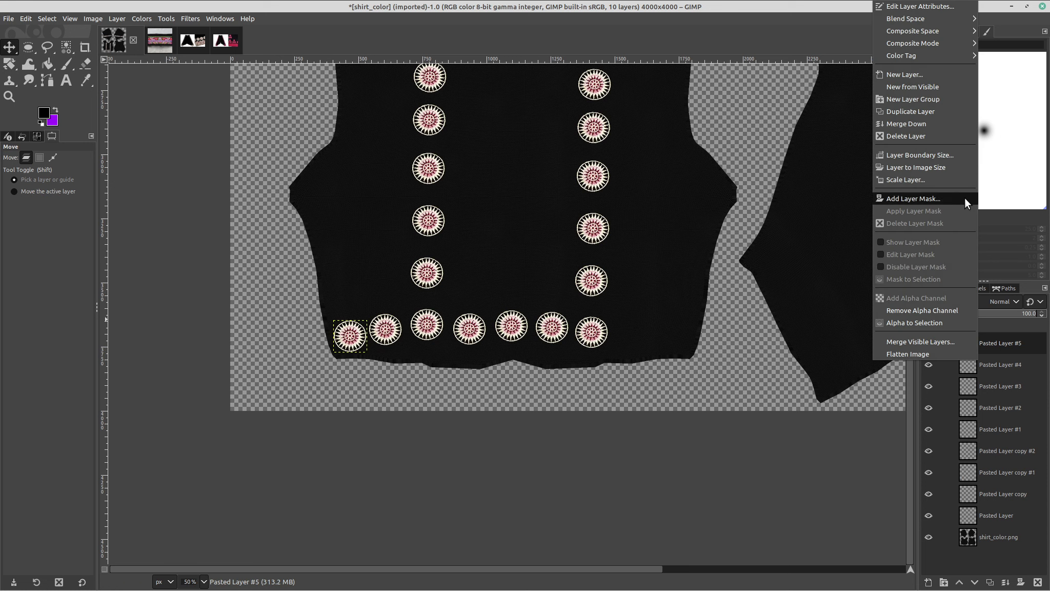
{"action": "left_click", "coordinate": [945, 139]}
Duplicate the outermost hem motif and place the copy slightly lower, at the hem's left corner.
{"action": "right_click", "coordinate": [991, 343]}
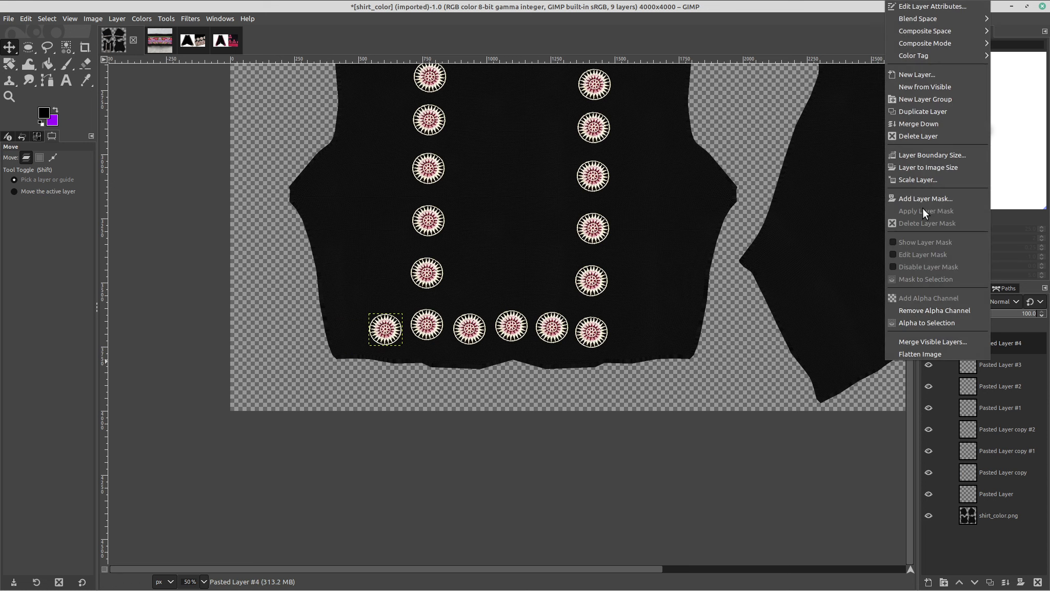
{"action": "left_click", "coordinate": [948, 110]}
{"action": "left_click_drag", "start_coordinate": [371, 334], "coordinate": [336, 342]}
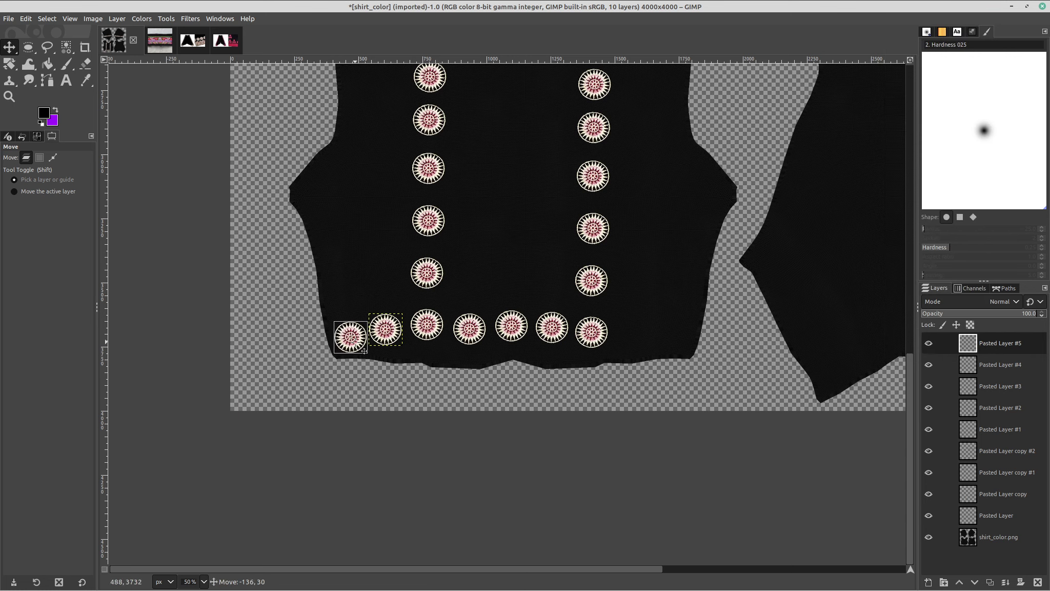
Duplicate the corner motif, place the copy just outside the right column's bottom motif, and nudge the right column slightly upward.
{"action": "right_click", "coordinate": [975, 343]}
{"action": "left_click", "coordinate": [940, 113]}
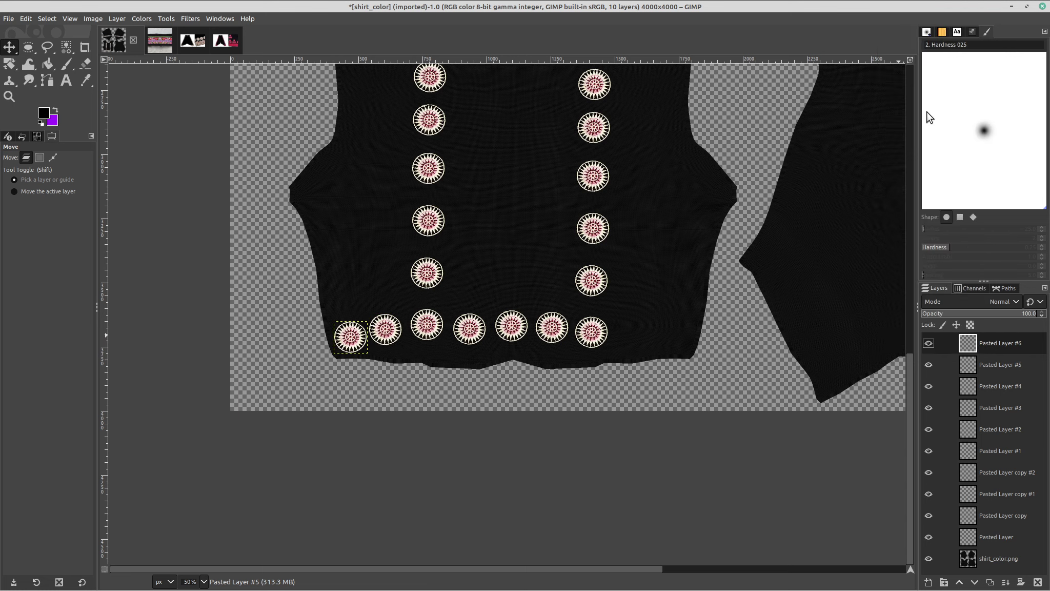
{"action": "left_click_drag", "start_coordinate": [331, 338], "coordinate": [579, 329]}
{"action": "key", "text": "ctrl+z"}
{"action": "key", "text": "m"}
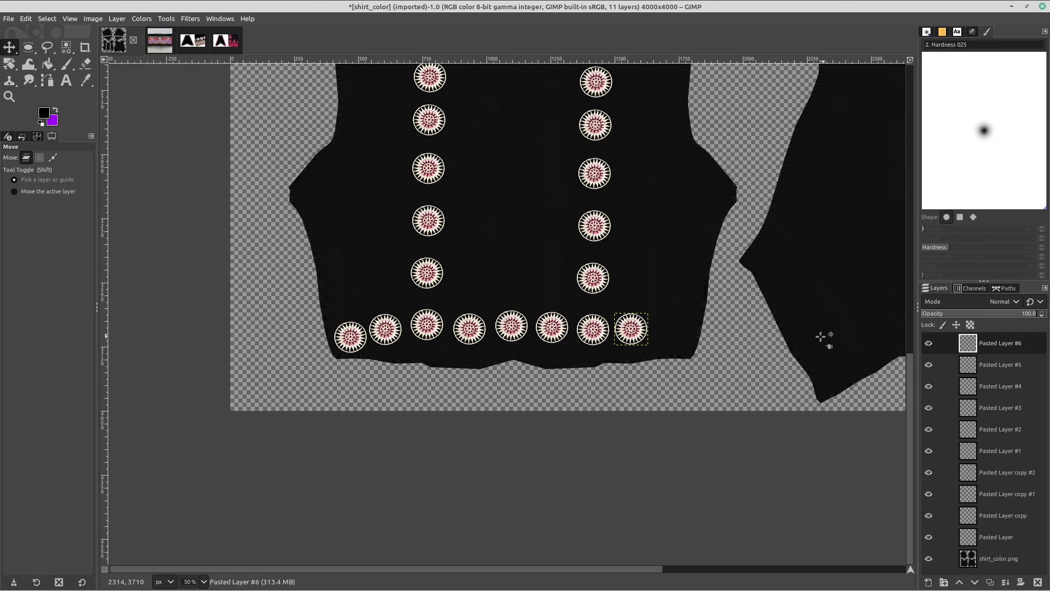
Duplicate the rightmost hem motif and place the copy at the hem's right corner.
{"action": "right_click", "coordinate": [939, 340]}
{"action": "left_click", "coordinate": [932, 116]}
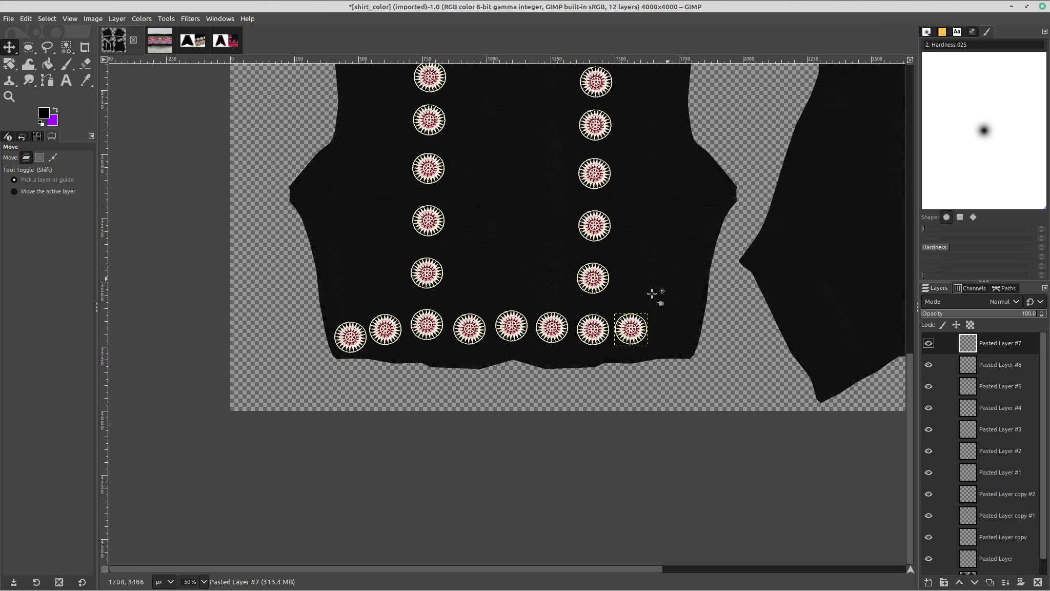
{"action": "left_click_drag", "start_coordinate": [640, 328], "coordinate": [682, 332]}
{"action": "scroll", "coordinate": [612, 233], "scroll_direction": "up", "scroll_amount": 1}
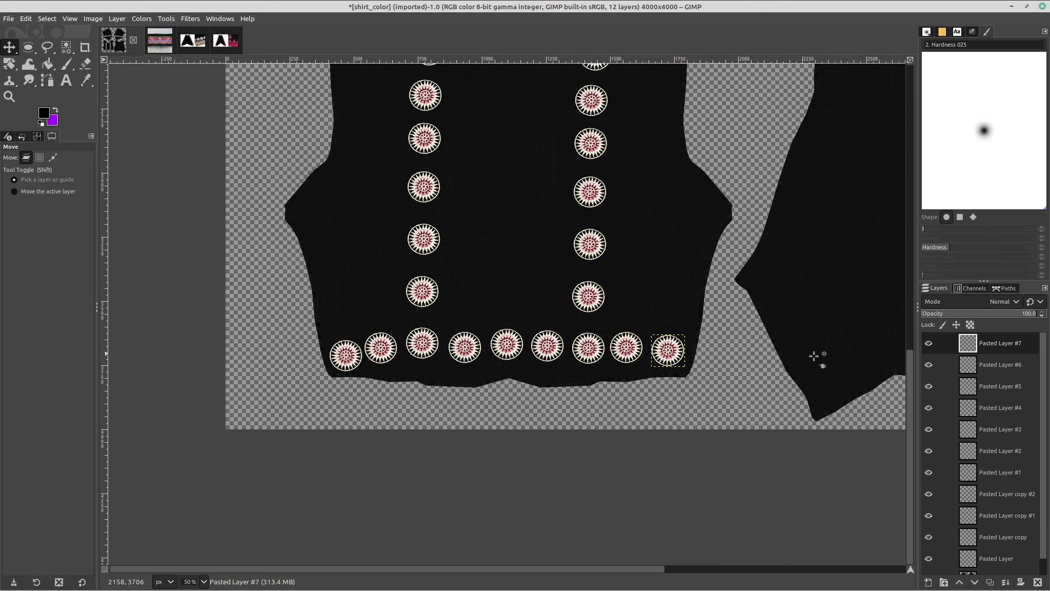
Duplicate the right corner motif and place the copy above the hem row, between the right column and the side edge.
{"action": "right_click", "coordinate": [975, 341]}
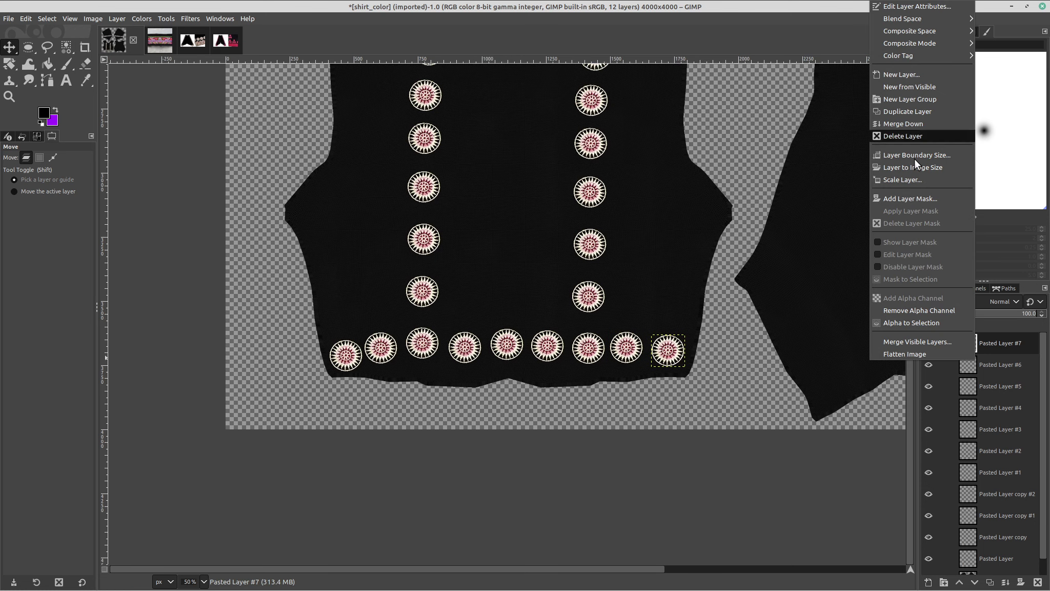
{"action": "left_click", "coordinate": [962, 362]}
{"action": "right_click", "coordinate": [970, 345]}
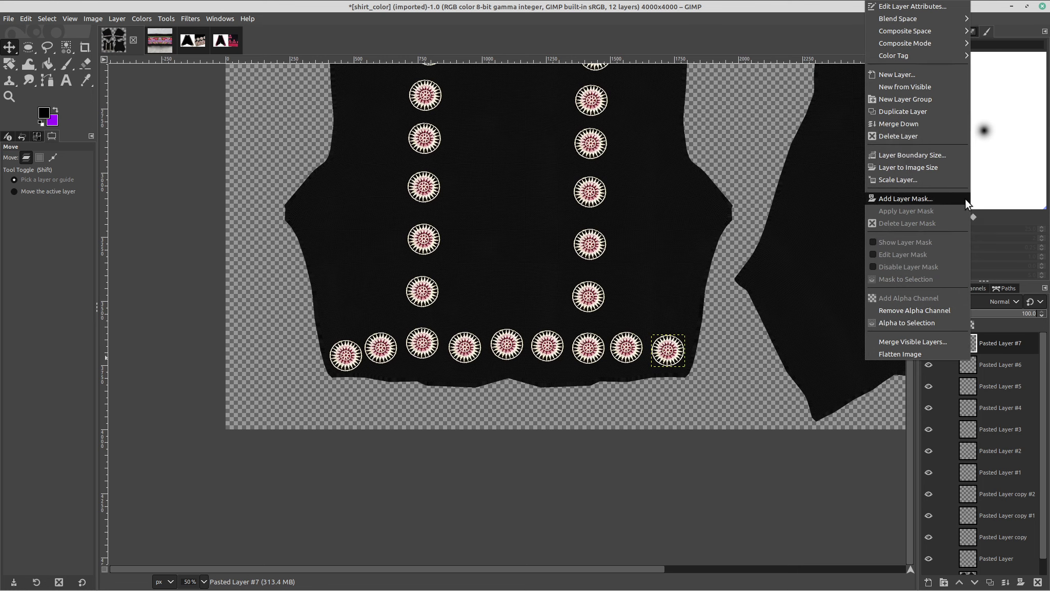
{"action": "left_click", "coordinate": [902, 111]}
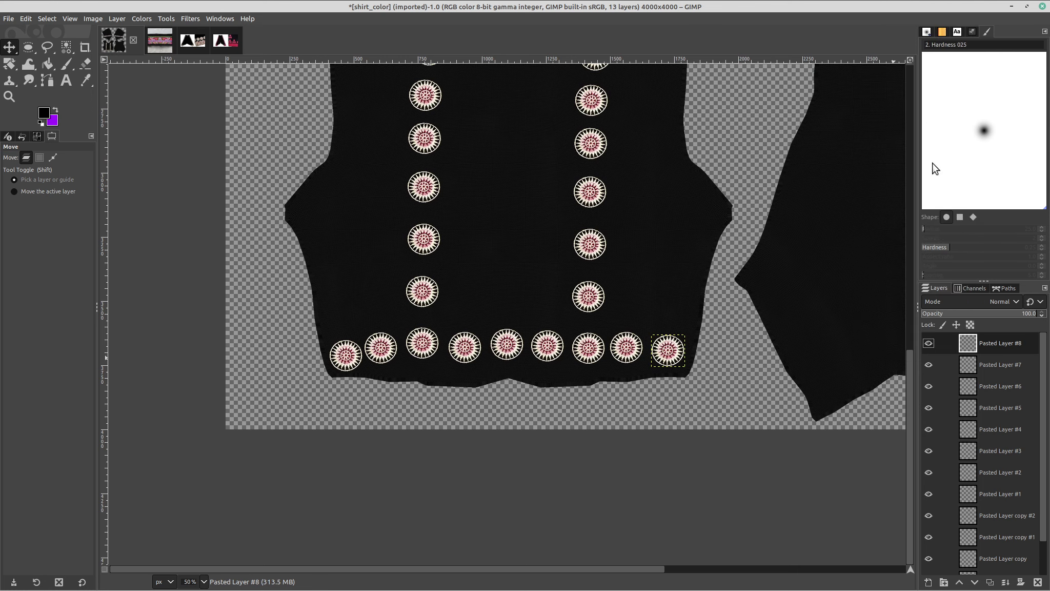
{"action": "left_click_drag", "start_coordinate": [661, 355], "coordinate": [650, 309]}
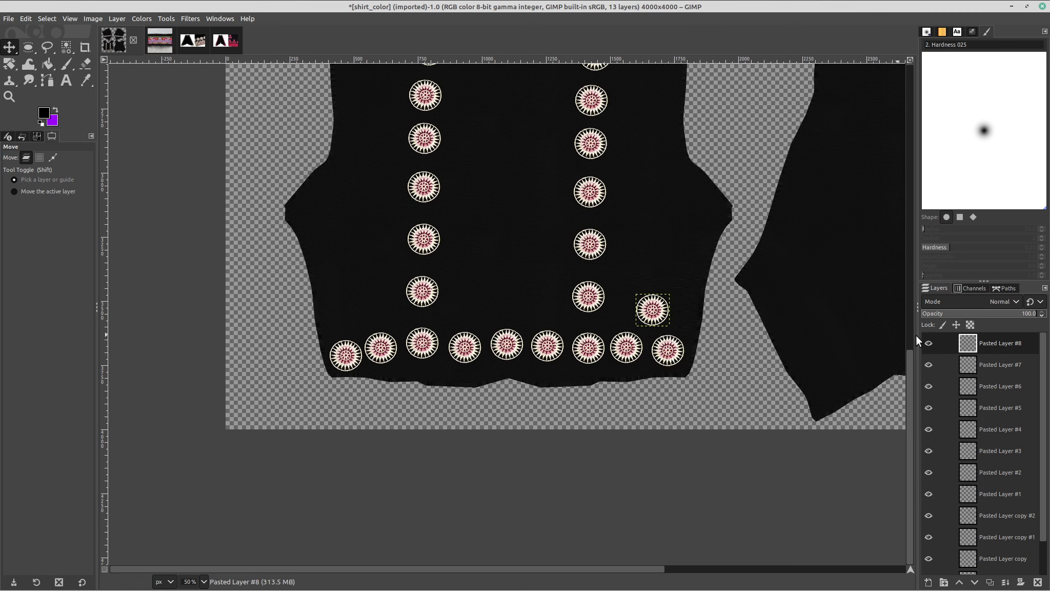
Duplicate the raised motif twice, placing the copies side by side above the hem row, between the two columns.
{"action": "right_click", "coordinate": [983, 338]}
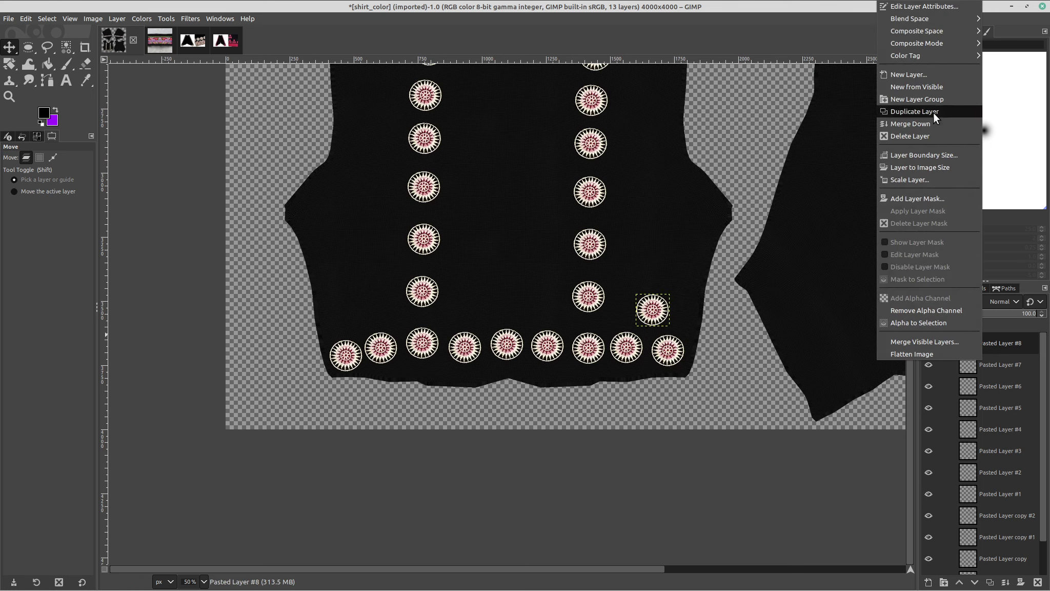
{"action": "left_click", "coordinate": [934, 112]}
{"action": "left_click_drag", "start_coordinate": [647, 313], "coordinate": [518, 305]}
{"action": "right_click", "coordinate": [977, 348]}
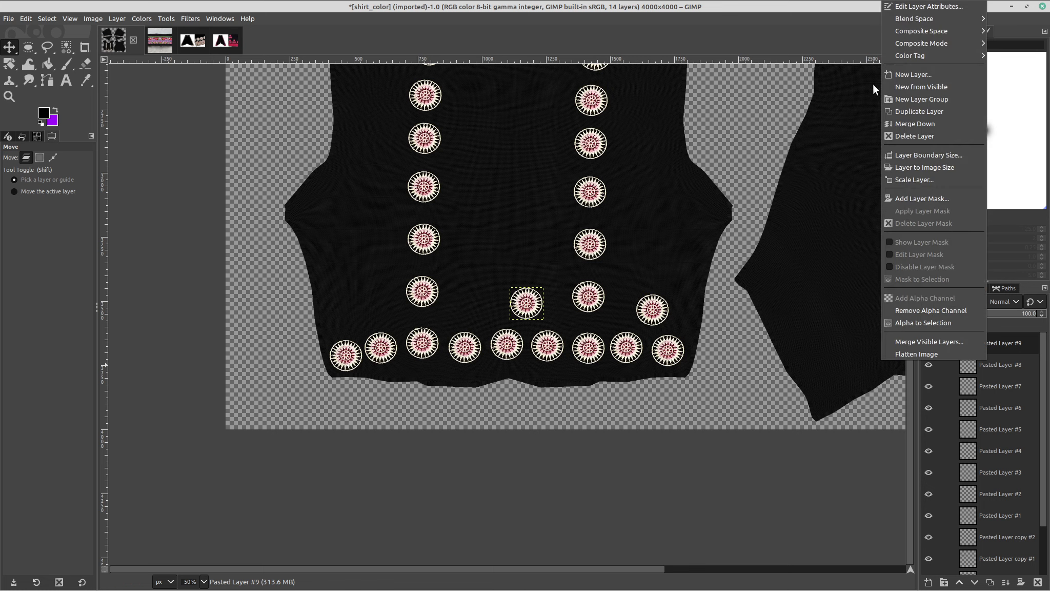
{"action": "left_click", "coordinate": [933, 111]}
{"action": "left_click_drag", "start_coordinate": [511, 296], "coordinate": [468, 296]}
Duplicate the latest motif and place the copy above the hem's left corner motif, outside the left column.
{"action": "right_click", "coordinate": [978, 343]}
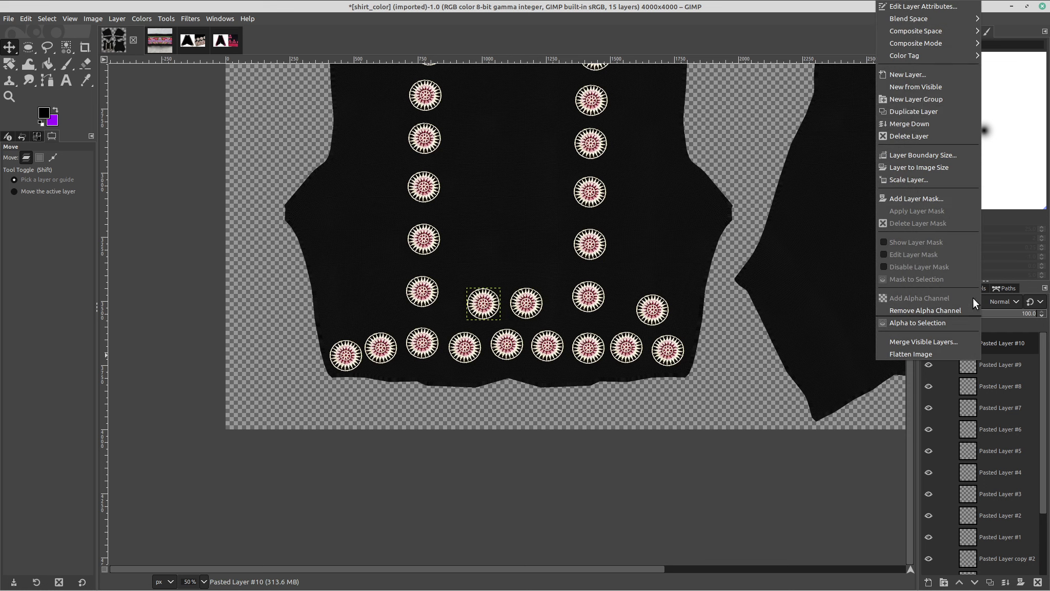
{"action": "left_click", "coordinate": [949, 114]}
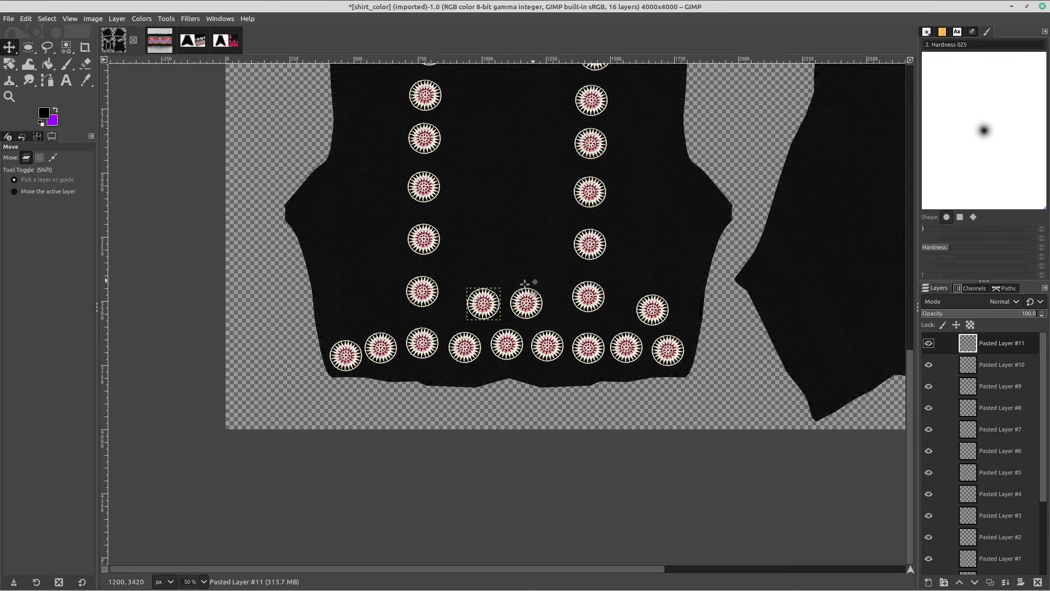
{"action": "left_click_drag", "start_coordinate": [482, 302], "coordinate": [356, 310]}
{"action": "scroll", "coordinate": [357, 311], "scroll_direction": "down", "scroll_amount": 3, "text": "ctrl"}
{"action": "left_click", "coordinate": [966, 384]}
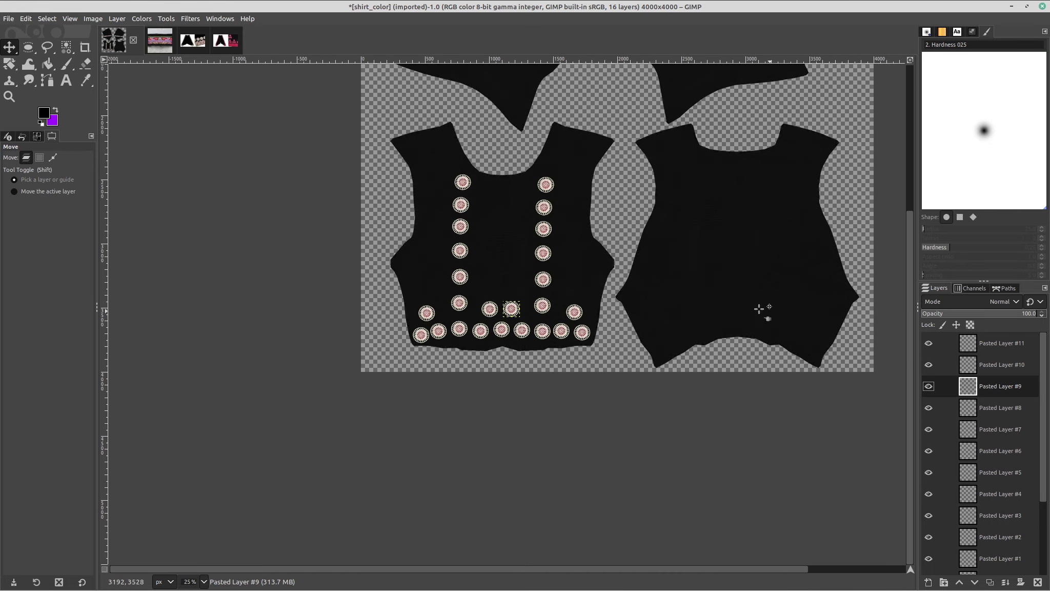
{"action": "scroll", "coordinate": [998, 346], "scroll_direction": "down", "scroll_amount": 4}
{"action": "scroll", "coordinate": [577, 276], "scroll_direction": "up", "scroll_amount": 5}
{"action": "scroll", "coordinate": [576, 277], "scroll_direction": "right", "scroll_amount": 2}
{"action": "scroll", "coordinate": [595, 246], "scroll_direction": "down", "scroll_amount": 1, "text": "ctrl"}
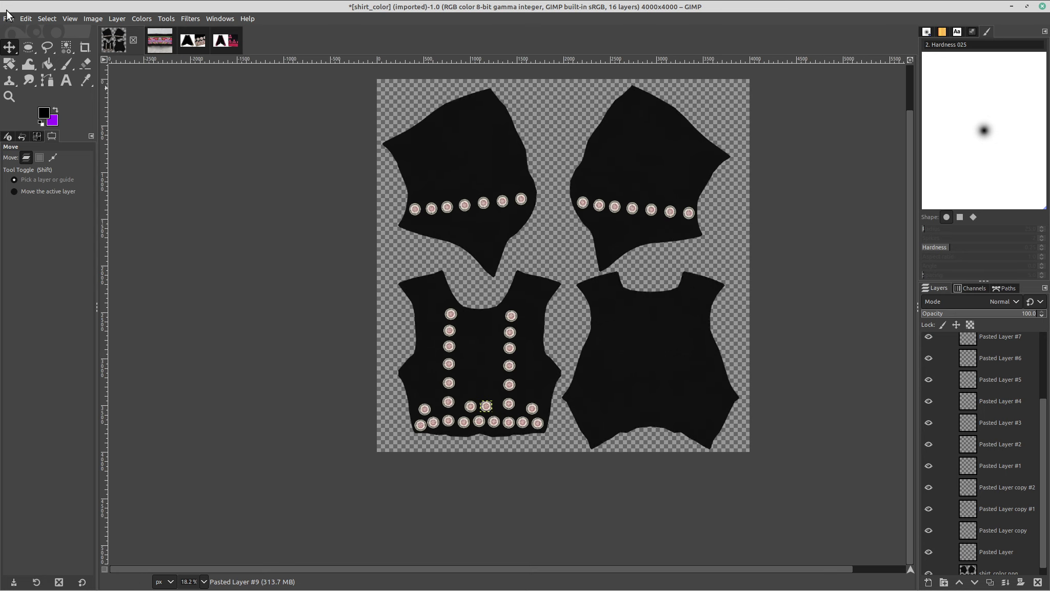
{"action": "key", "text": "ctrl+shift"}
{"action": "key", "text": "ctrl+shift"}
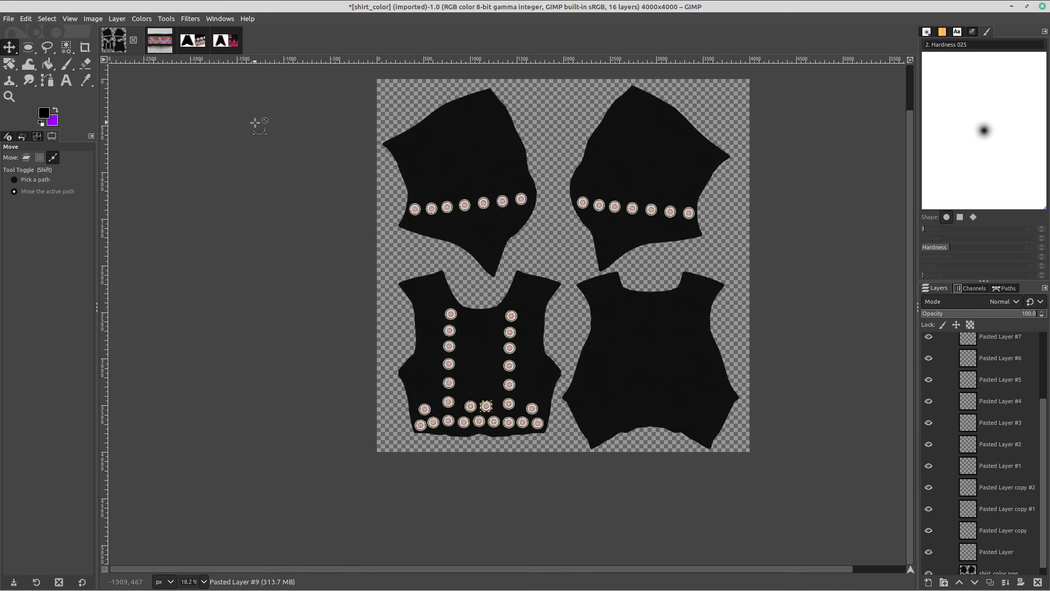
{"action": "key", "text": "ctrl+shift+e"}
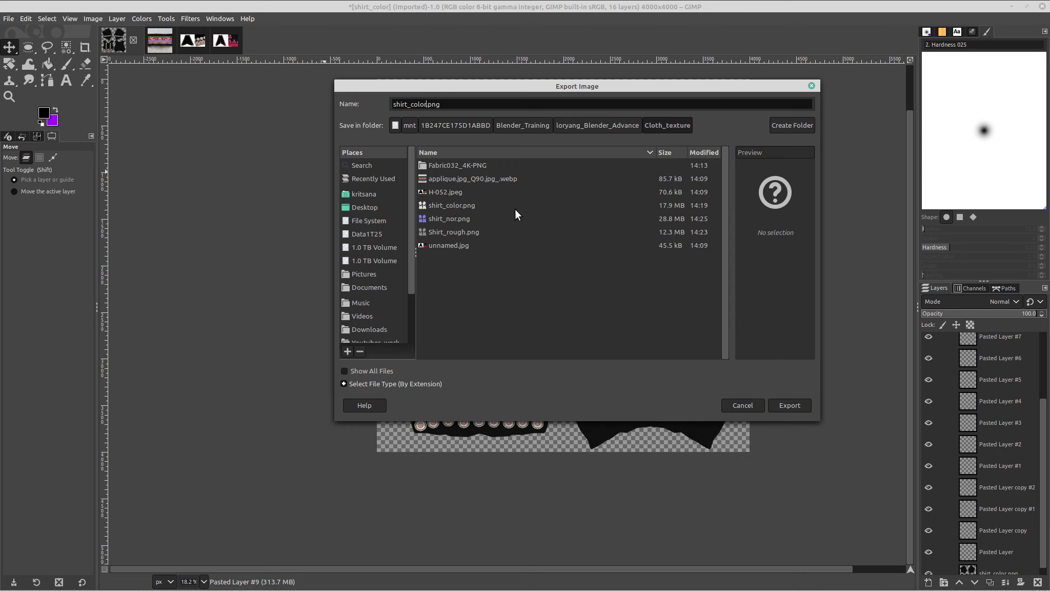
{"action": "type", "text": "_"}
{"action": "type", "text": "gl"}
{"action": "key", "text": "BackSpace"}
{"action": "key", "text": "BackSpace"}
{"action": "type", "text": "illus"}
{"action": "left_click", "coordinate": [649, 383]}
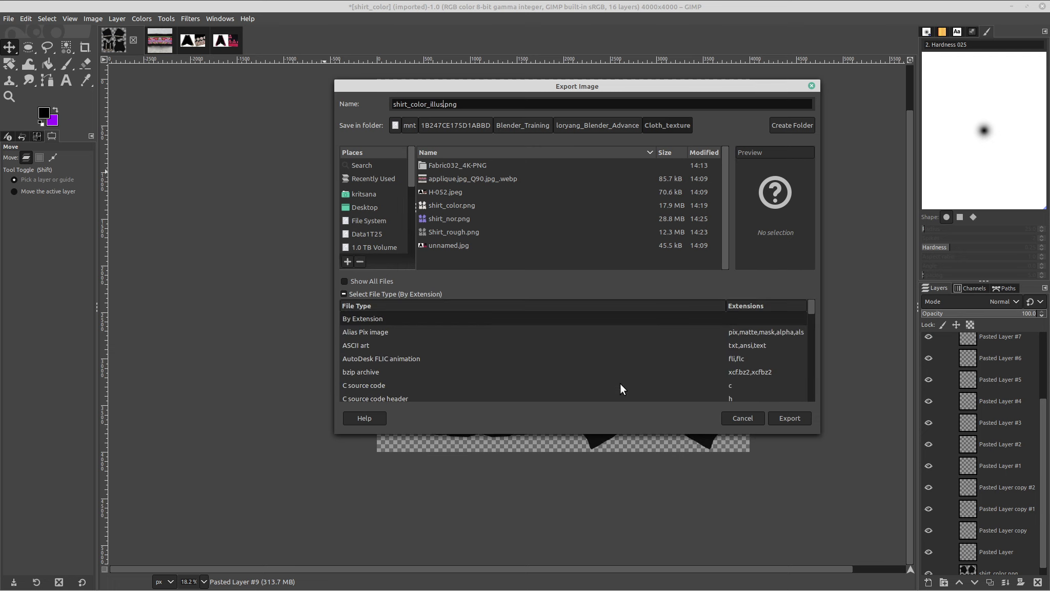
{"action": "left_click", "coordinate": [743, 418]}
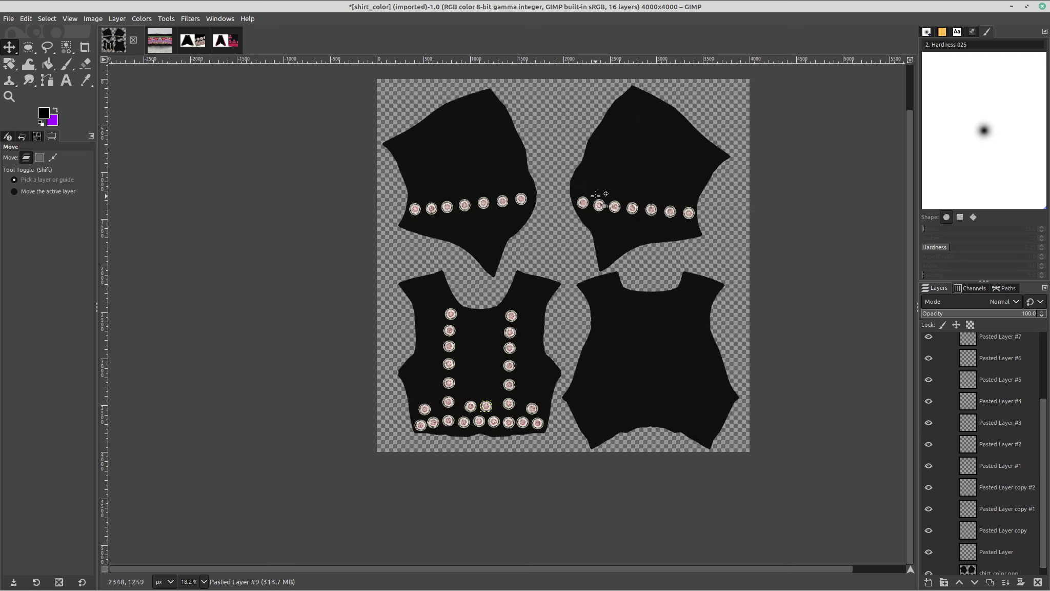
Export the decorated texture as shirt_color_illusion.png into the Cloth_texture folder, keeping the offered PNG options.
{"action": "left_click", "coordinate": [8, 18]}
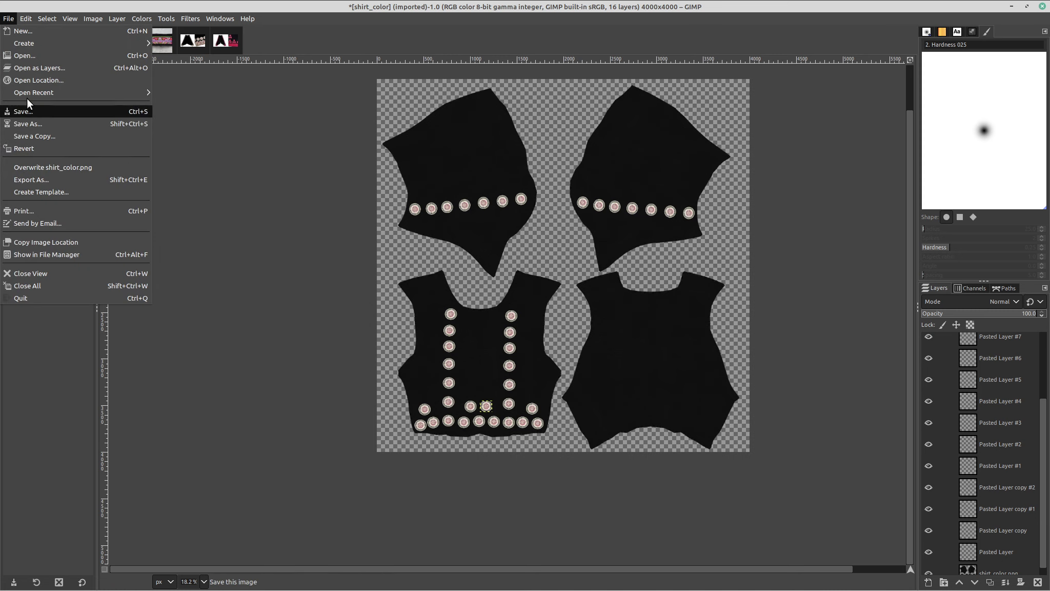
{"action": "left_click", "coordinate": [40, 180]}
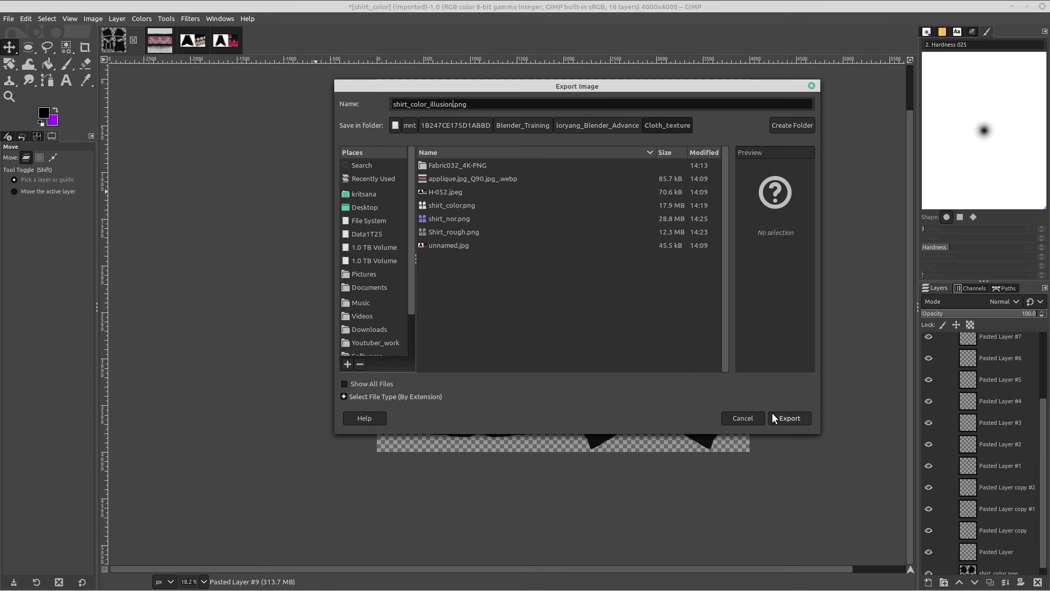
{"action": "left_click", "coordinate": [786, 418]}
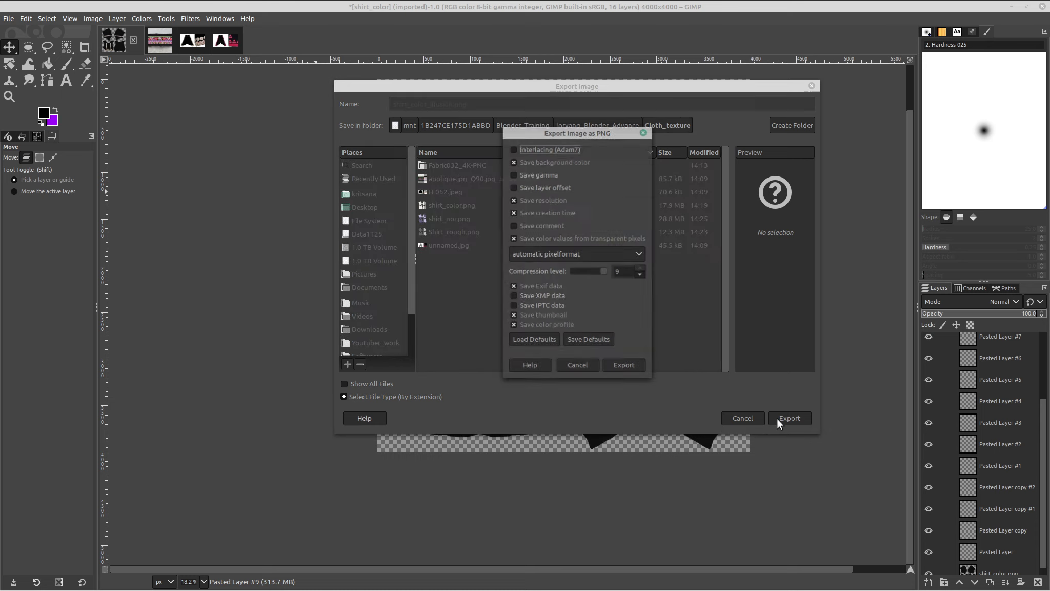
{"action": "left_click", "coordinate": [621, 366]}
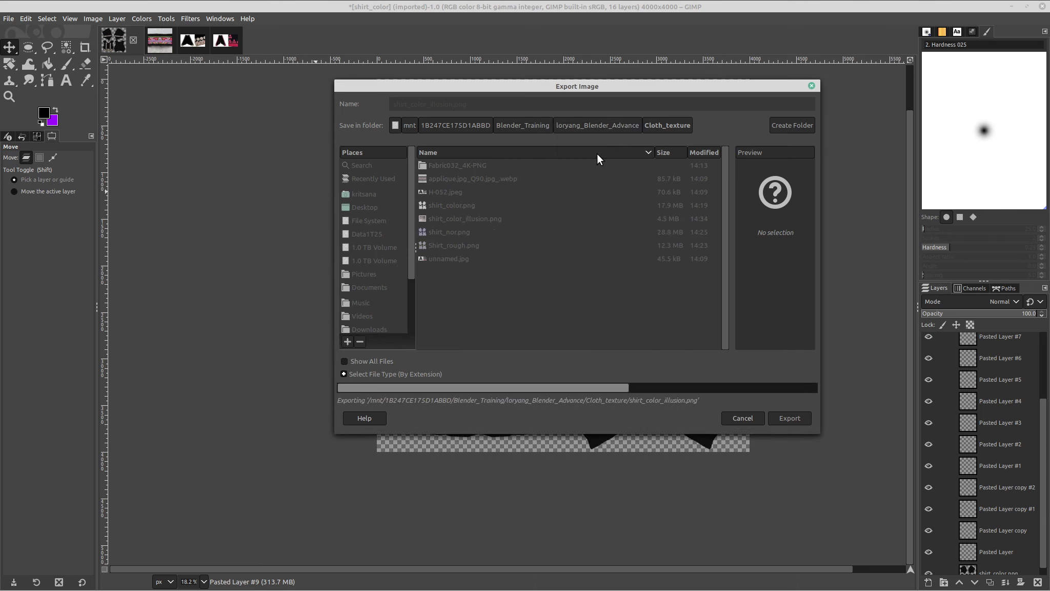
Switch to Blender, where the shirt model is open, once the texture export has finished.
{"action": "mouse_move", "coordinate": [639, 5]}
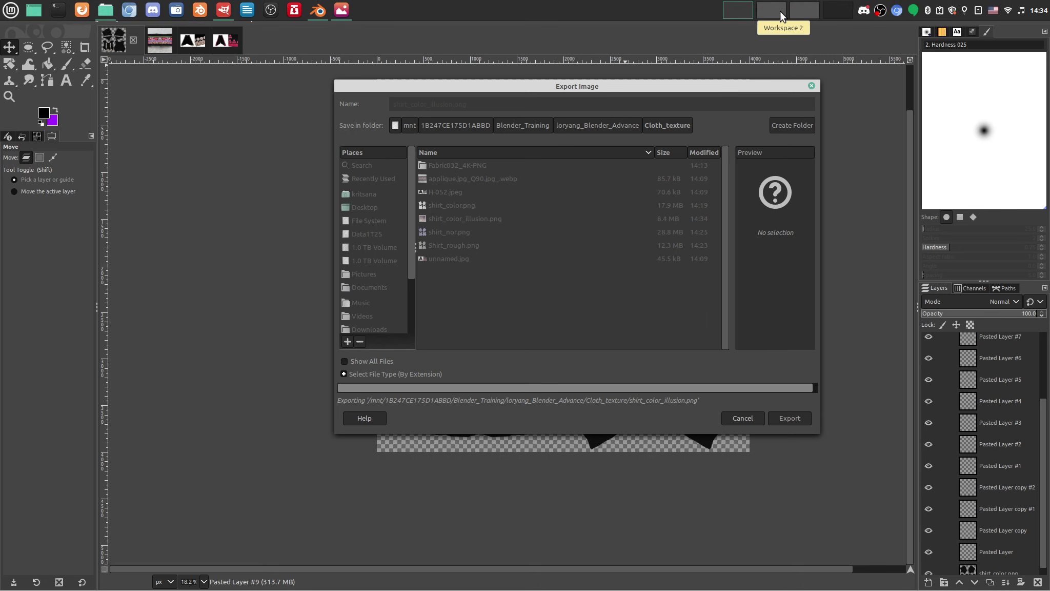
{"action": "left_click", "coordinate": [780, 10]}
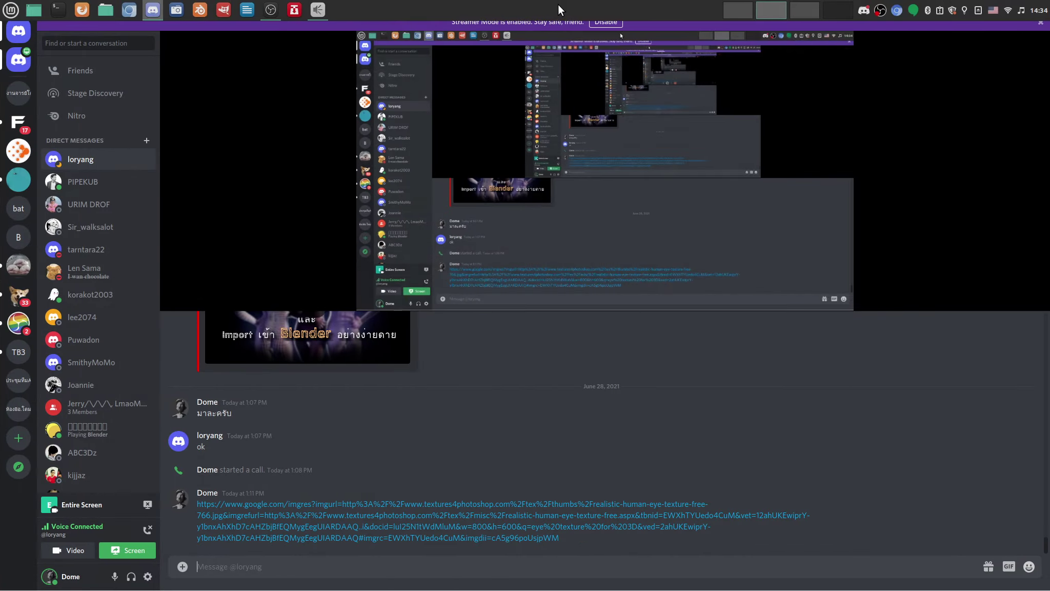
{"action": "left_click", "coordinate": [738, 8]}
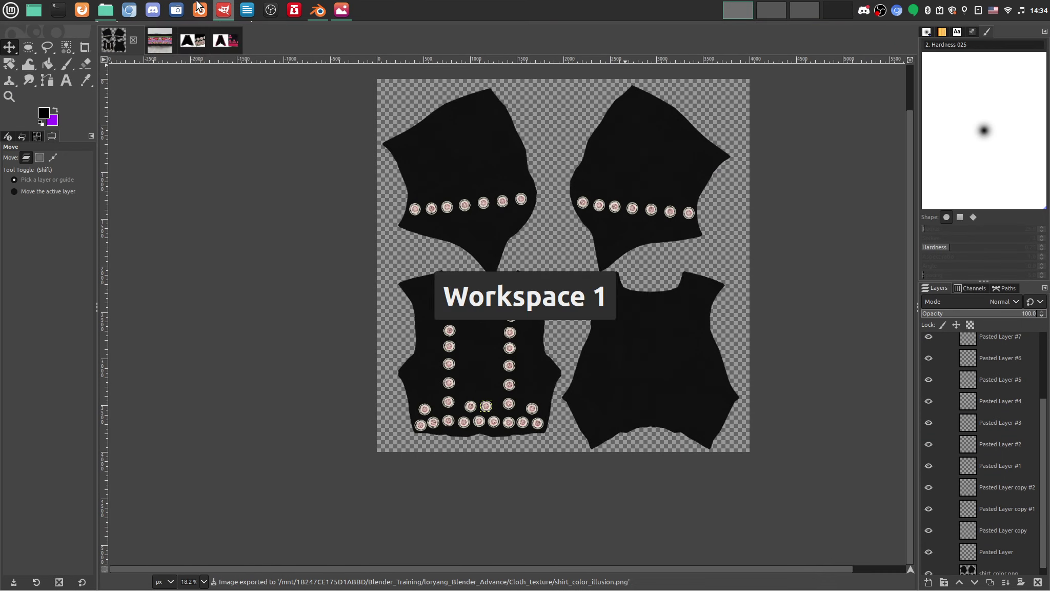
{"action": "left_click", "coordinate": [318, 8]}
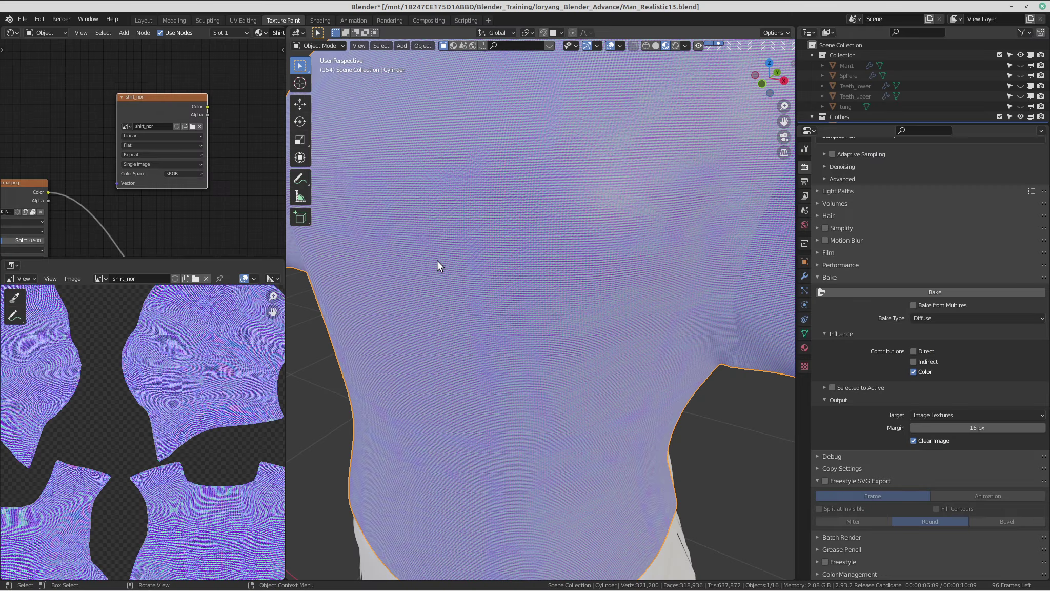
{"action": "scroll", "coordinate": [456, 266], "scroll_direction": "down", "scroll_amount": 4}
{"action": "scroll", "coordinate": [149, 359], "scroll_direction": "down", "scroll_amount": 5}
{"action": "scroll", "coordinate": [196, 372], "scroll_direction": "up", "scroll_amount": 2}
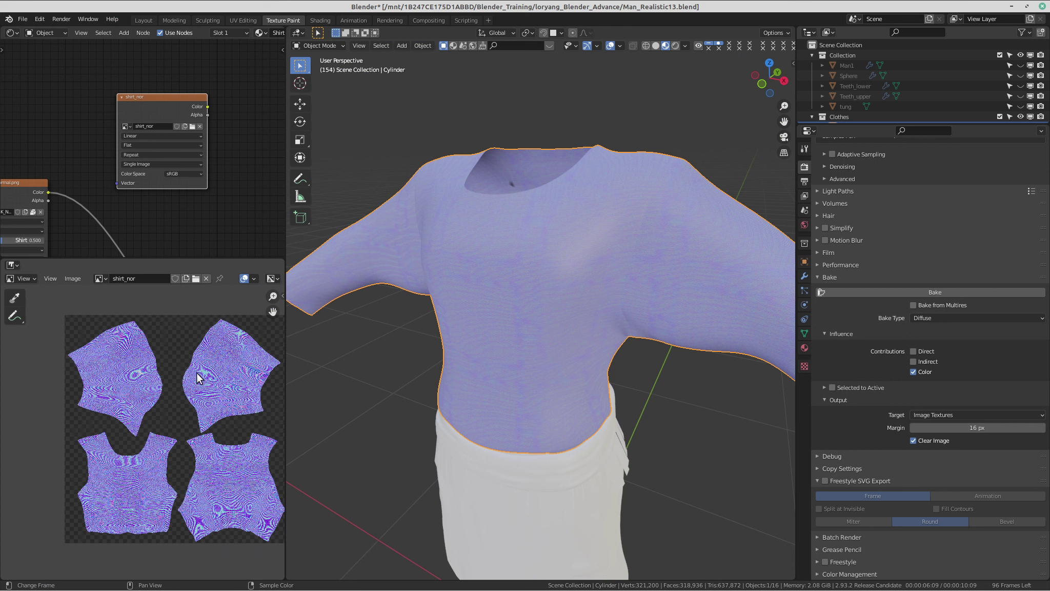
Unlink the shirt_nor image from the image editor and open the Shading workspace.
{"action": "left_click", "coordinate": [205, 278]}
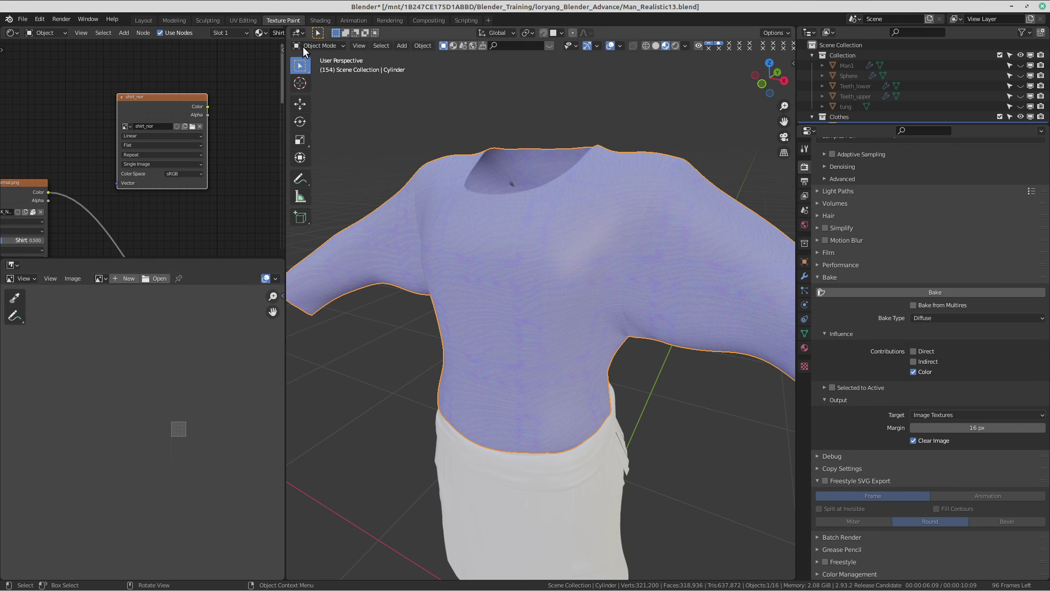
{"action": "left_click", "coordinate": [320, 21]}
{"action": "scroll", "coordinate": [575, 159], "scroll_direction": "down", "scroll_amount": 4}
{"action": "middle_click_drag", "start_coordinate": [576, 160], "coordinate": [544, 163]}
{"action": "middle_click_drag", "start_coordinate": [488, 335], "coordinate": [491, 335]}
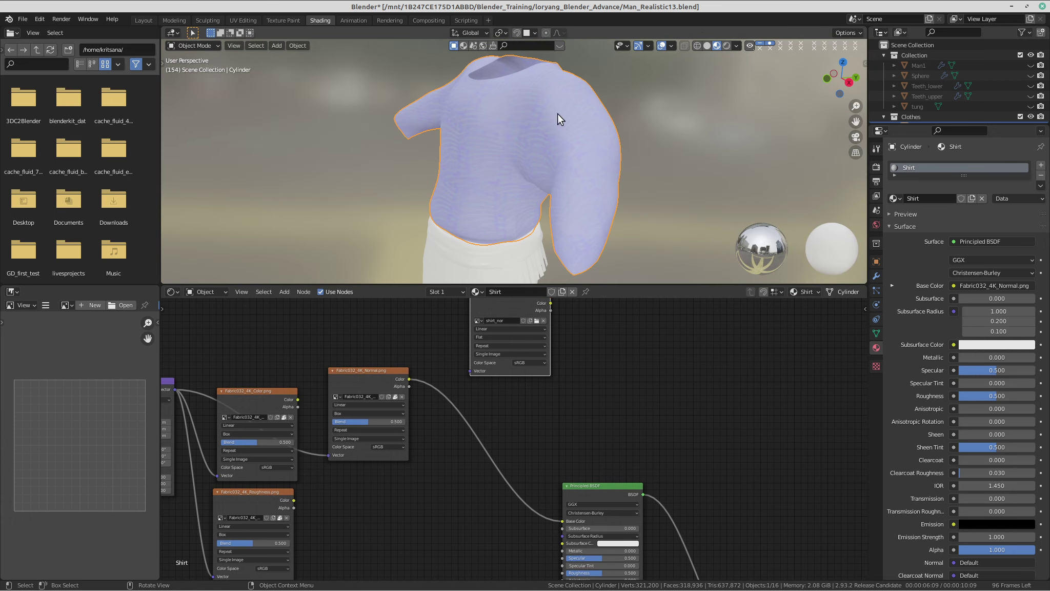
Connect the Texture Coordinate node's UV output to the Mapping node's Vector input in the Shirt material.
{"action": "scroll", "coordinate": [555, 399], "scroll_direction": "down", "scroll_amount": 3}
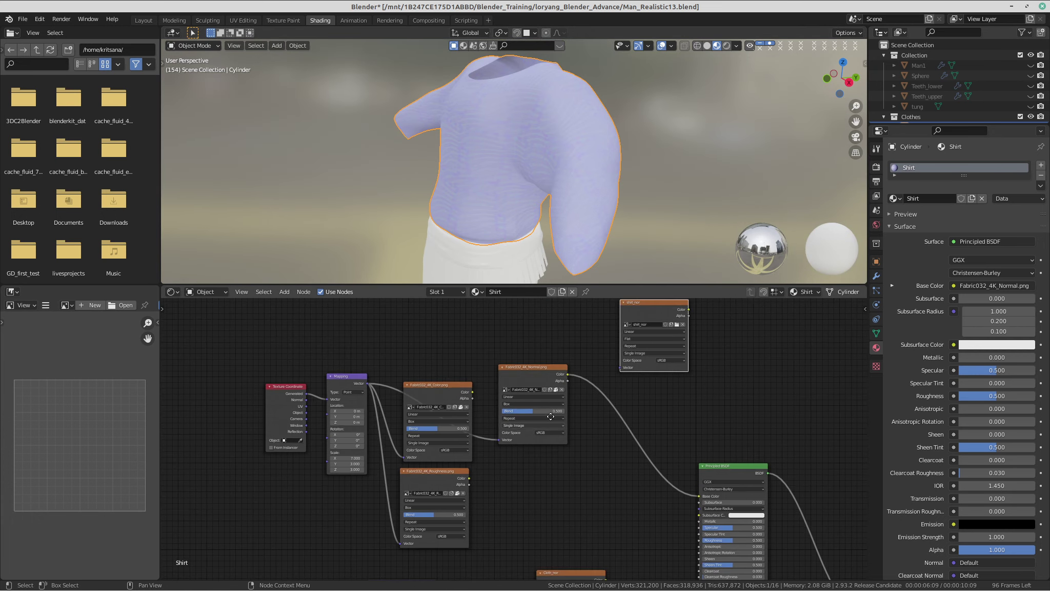
{"action": "scroll", "coordinate": [496, 410], "scroll_direction": "up", "scroll_amount": 4}
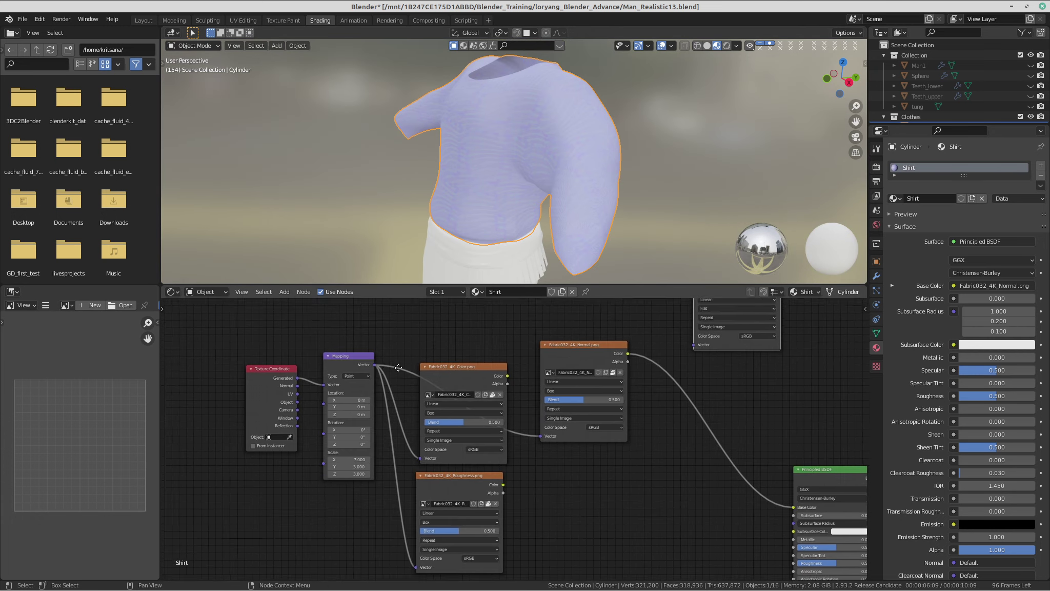
{"action": "middle_click_drag", "start_coordinate": [281, 391], "coordinate": [458, 388]}
{"action": "scroll", "coordinate": [456, 396], "scroll_direction": "up", "scroll_amount": 3}
{"action": "left_click_drag", "start_coordinate": [402, 371], "coordinate": [446, 355]}
Unpack Fabric032_4K_Color.png using the file from the current directory, and load shirt_color_illusion.png from Cloth_texture into its image node instead.
{"action": "middle_click_drag", "start_coordinate": [619, 383], "coordinate": [436, 418]}
{"action": "scroll", "coordinate": [436, 418], "scroll_direction": "up", "scroll_amount": 3}
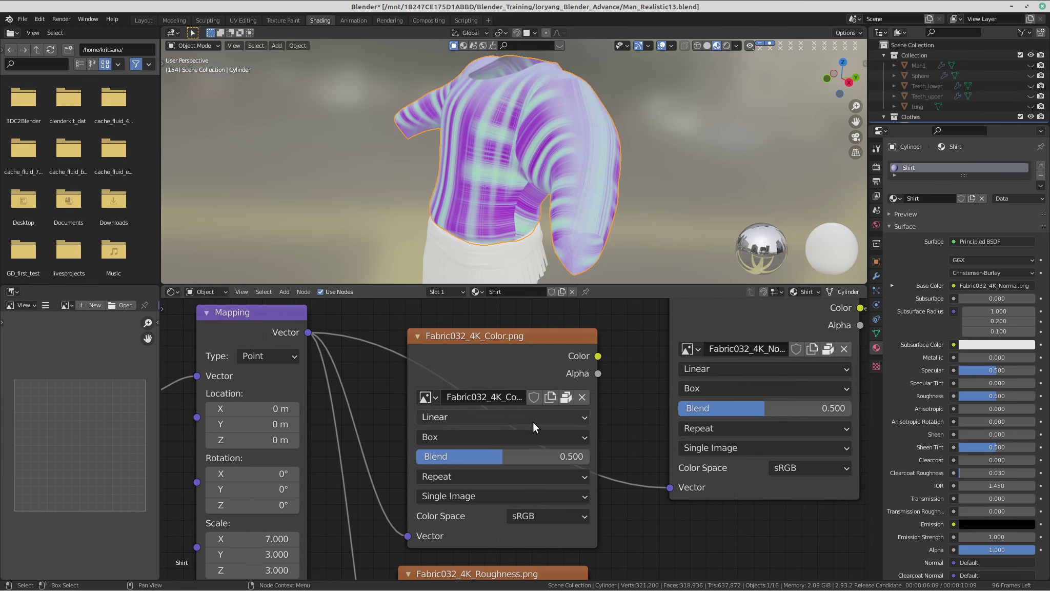
{"action": "middle_click_drag", "start_coordinate": [649, 435], "coordinate": [522, 416]}
{"action": "scroll", "coordinate": [521, 416], "scroll_direction": "down", "scroll_amount": 3}
{"action": "middle_click_drag", "start_coordinate": [563, 377], "coordinate": [532, 405]}
{"action": "left_click", "coordinate": [380, 379]}
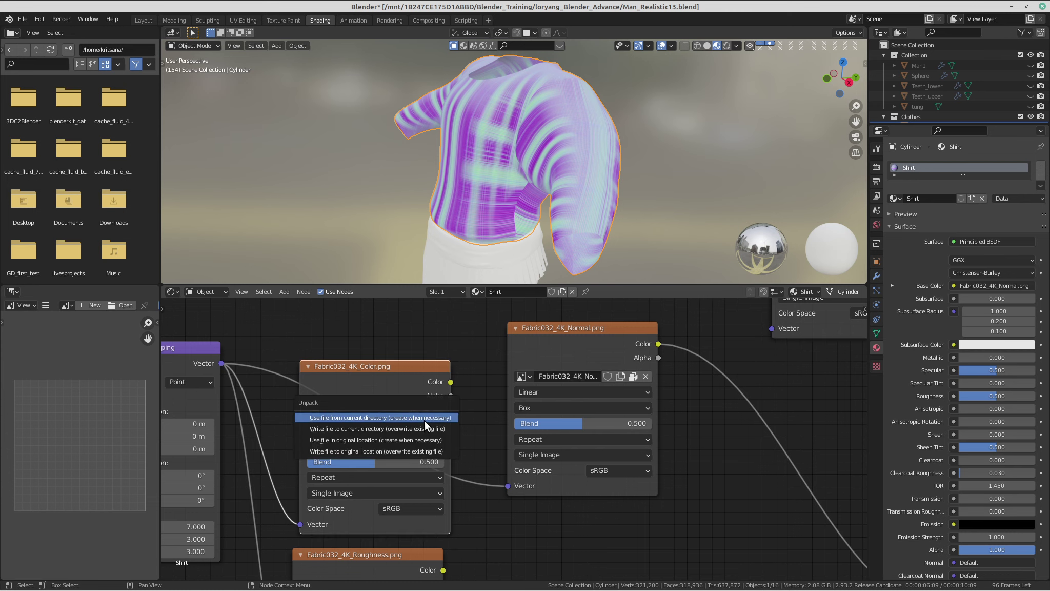
{"action": "left_click", "coordinate": [424, 417]}
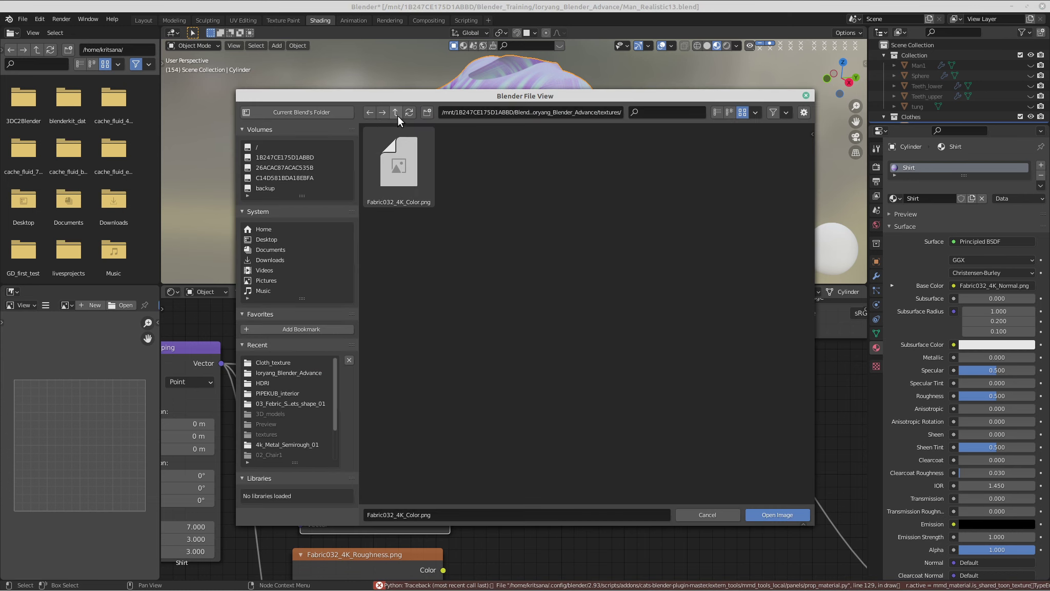
{"action": "left_click", "coordinate": [280, 363]}
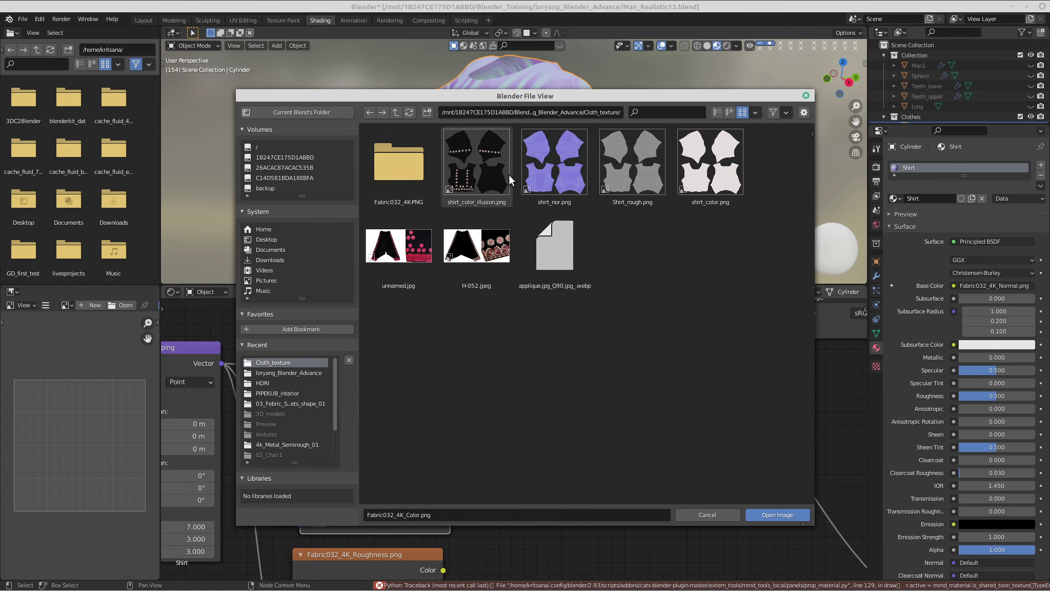
{"action": "double_click", "coordinate": [473, 171]}
Move the Fabric032_4K_Normal.png node out of the way, above the shirt_color_illusion.png node.
{"action": "scroll", "coordinate": [518, 327], "scroll_direction": "down", "scroll_amount": 2}
{"action": "scroll", "coordinate": [518, 328], "scroll_direction": "down", "scroll_amount": 1}
{"action": "middle_click_drag", "start_coordinate": [517, 328], "coordinate": [536, 397]}
{"action": "left_click_drag", "start_coordinate": [552, 403], "coordinate": [403, 331]}
{"action": "left_click", "coordinate": [558, 411]}
{"action": "left_click_drag", "start_coordinate": [559, 411], "coordinate": [416, 312]}
{"action": "middle_click_drag", "start_coordinate": [481, 456], "coordinate": [432, 370]}
Connect the shirt_color_illusion.png node's Color output to the Principled BSDF's Base Color and check the motifs on the shirt.
{"action": "left_click_drag", "start_coordinate": [421, 359], "coordinate": [756, 513]}
{"action": "middle_click_drag", "start_coordinate": [545, 409], "coordinate": [531, 397]}
{"action": "scroll", "coordinate": [485, 144], "scroll_direction": "up", "scroll_amount": 1}
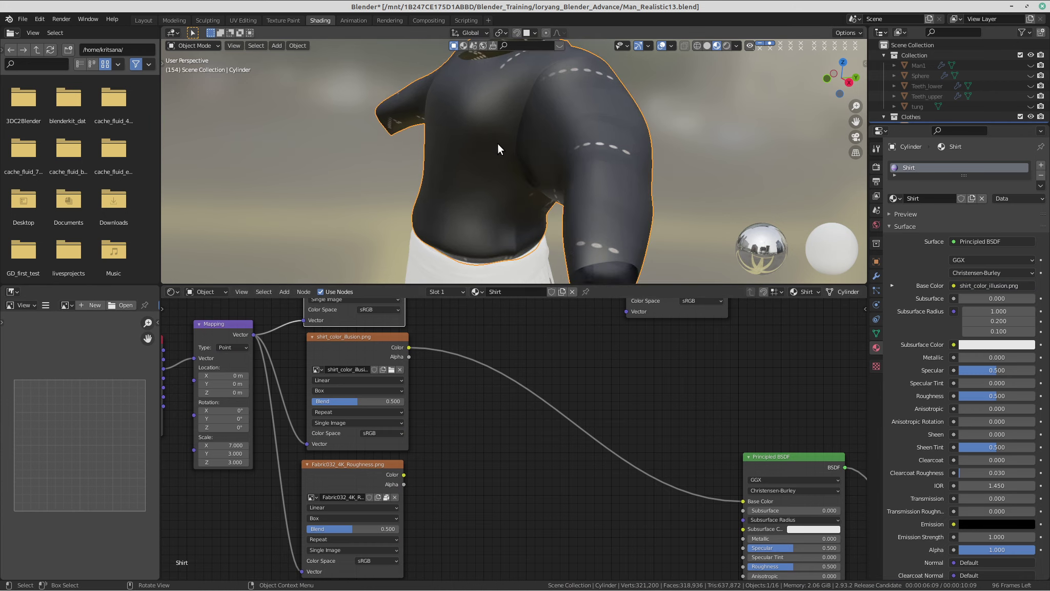
{"action": "middle_click_drag", "start_coordinate": [485, 143], "coordinate": [555, 118]}
{"action": "scroll", "coordinate": [475, 435], "scroll_direction": "down", "scroll_amount": 1}
{"action": "middle_click_drag", "start_coordinate": [476, 435], "coordinate": [644, 428]}
{"action": "scroll", "coordinate": [536, 414], "scroll_direction": "up", "scroll_amount": 2}
{"action": "scroll", "coordinate": [536, 414], "scroll_direction": "up", "scroll_amount": 1}
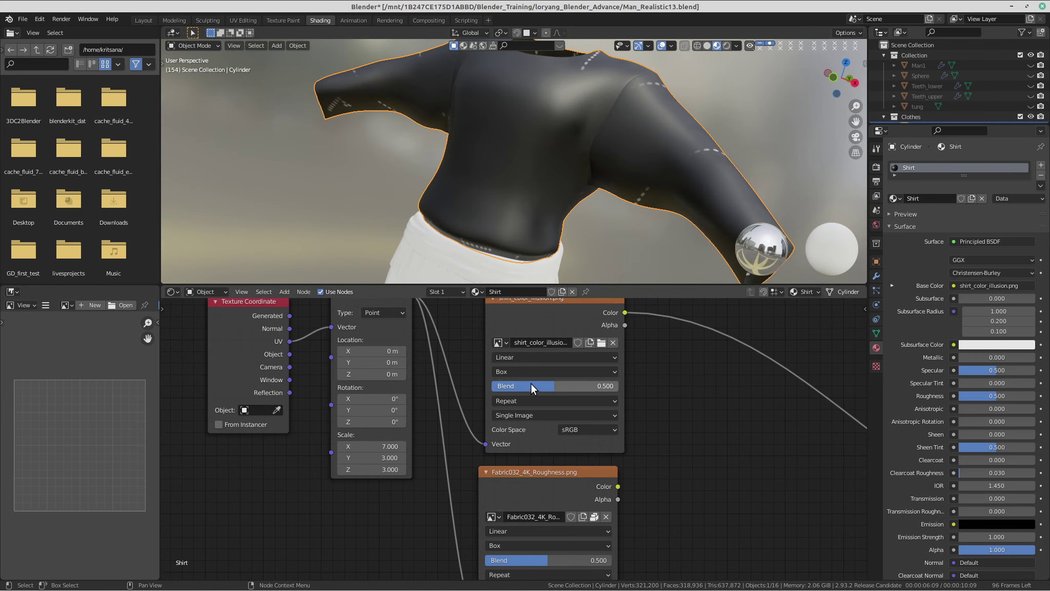
Set the projection of the shirt_color_illusion.png image node to Flat and check the motifs on the shirt.
{"action": "left_click", "coordinate": [537, 373]}
{"action": "left_click", "coordinate": [530, 385]}
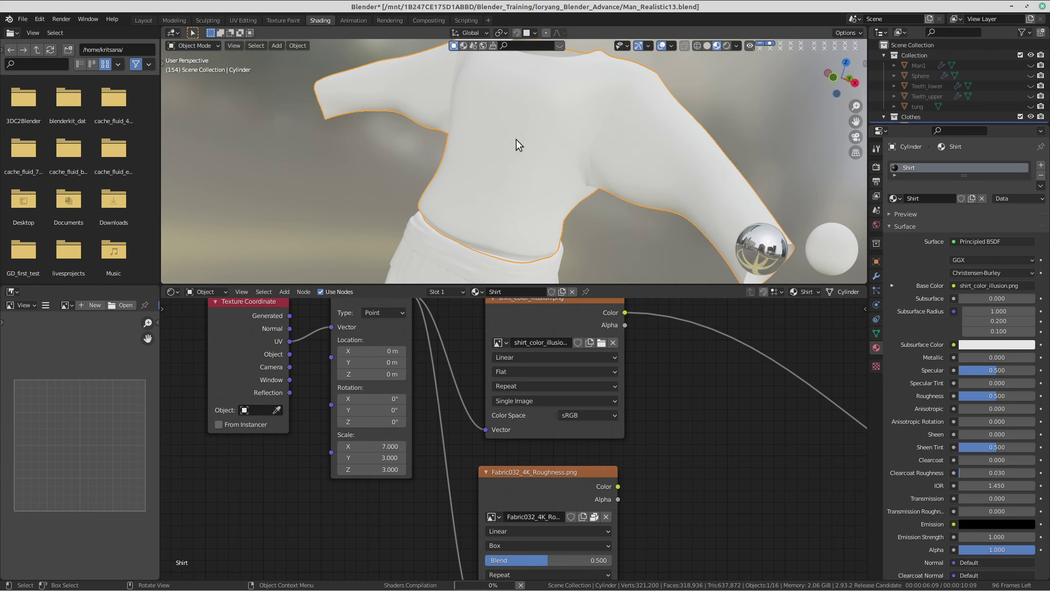
{"action": "scroll", "coordinate": [519, 156], "scroll_direction": "down", "scroll_amount": 2}
{"action": "scroll", "coordinate": [425, 440], "scroll_direction": "up", "scroll_amount": 3}
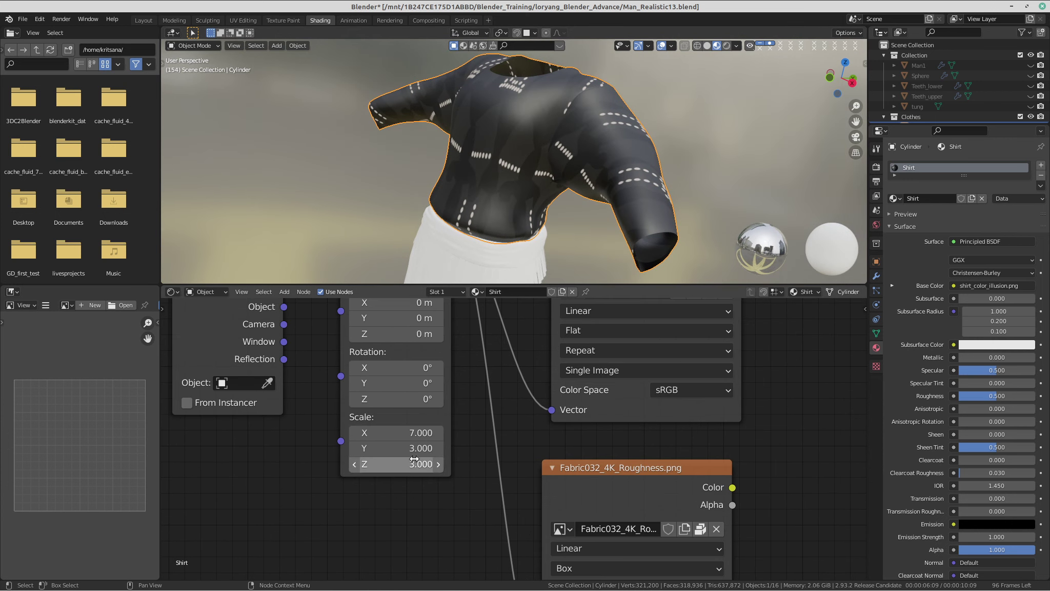
Set the Mapping node's X, Y and Z scale to 1 and inspect the motif placement on the shirt's sleeve.
{"action": "left_click", "coordinate": [390, 432]}
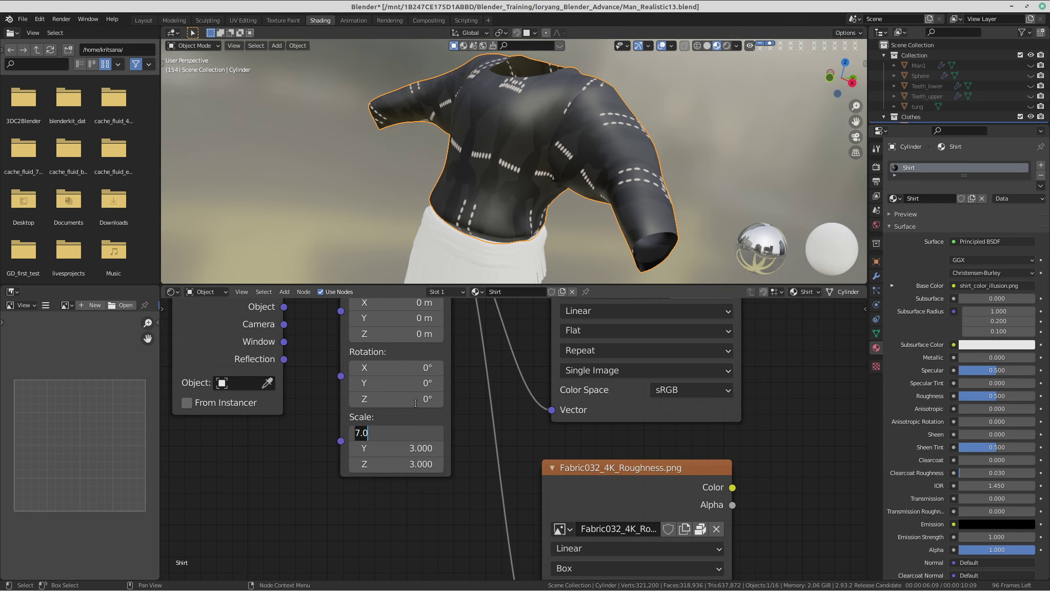
{"action": "type", "text": "1"}
{"action": "key", "text": "Return"}
{"action": "left_click", "coordinate": [407, 441]}
{"action": "type", "text": "1"}
{"action": "key", "text": "Return"}
{"action": "left_click", "coordinate": [418, 460]}
{"action": "type", "text": "1"}
{"action": "key", "text": "Return"}
{"action": "middle_click_drag", "start_coordinate": [513, 256], "coordinate": [473, 72]}
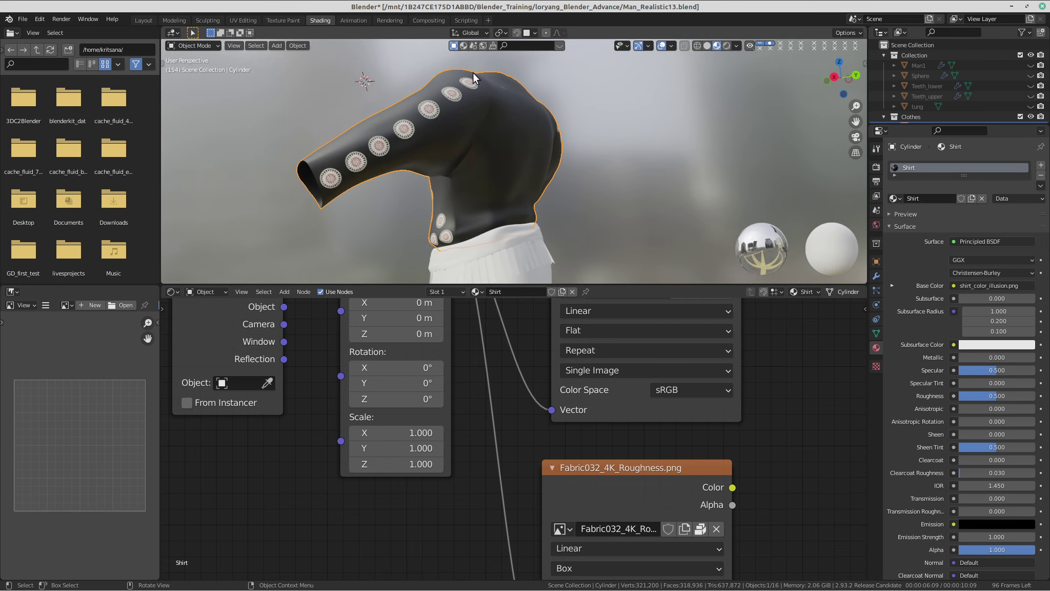
Look at the reference photo of the traditional costume, and switch to the shirt_color_illusion image in GIMP.
{"action": "left_click", "coordinate": [772, 11]}
{"action": "left_click", "coordinate": [801, 10]}
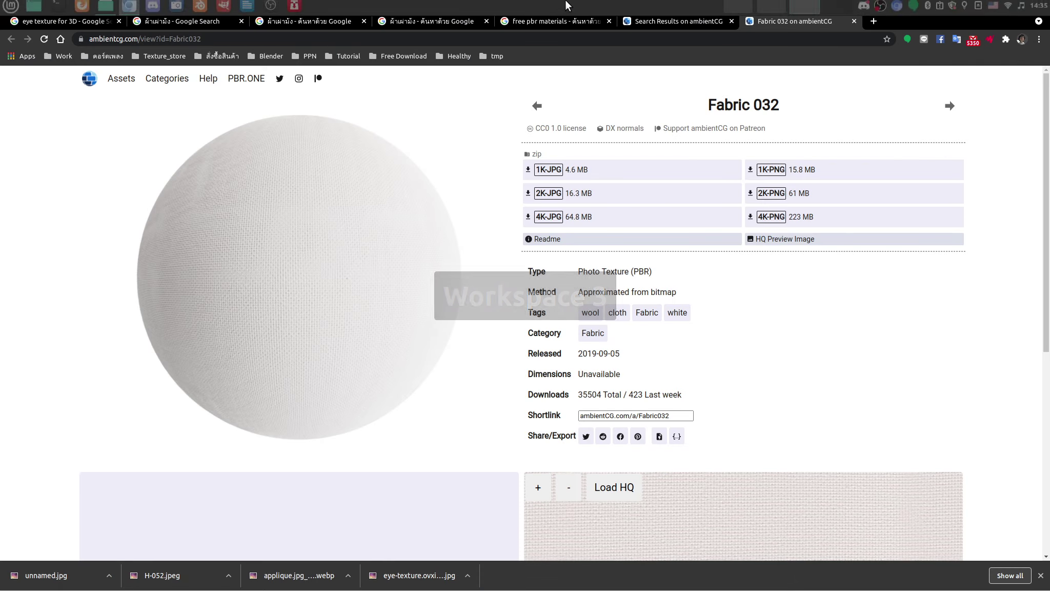
{"action": "left_click", "coordinate": [743, 9]}
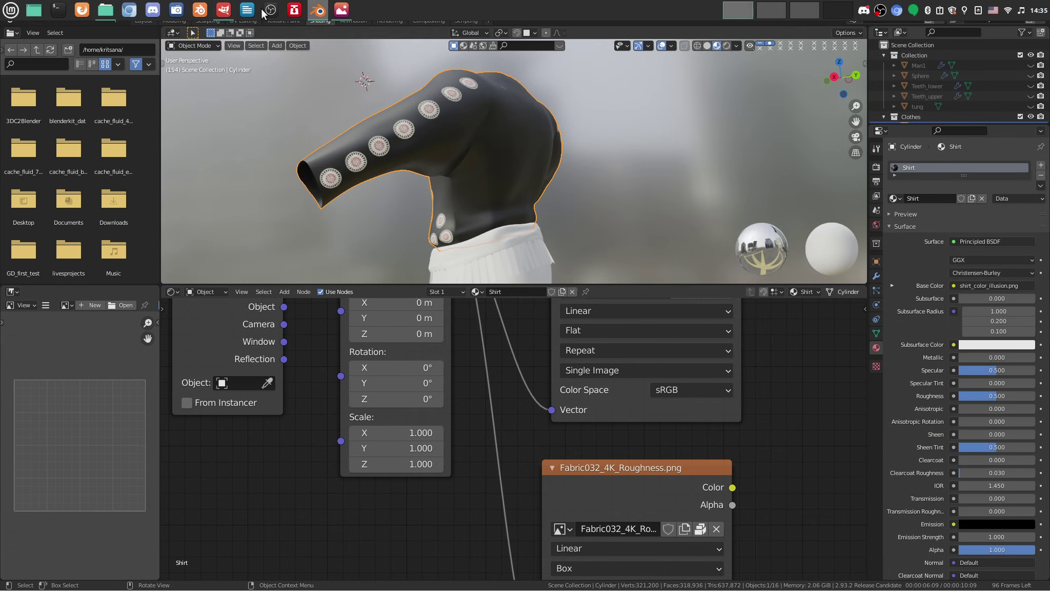
{"action": "left_click", "coordinate": [350, 71]}
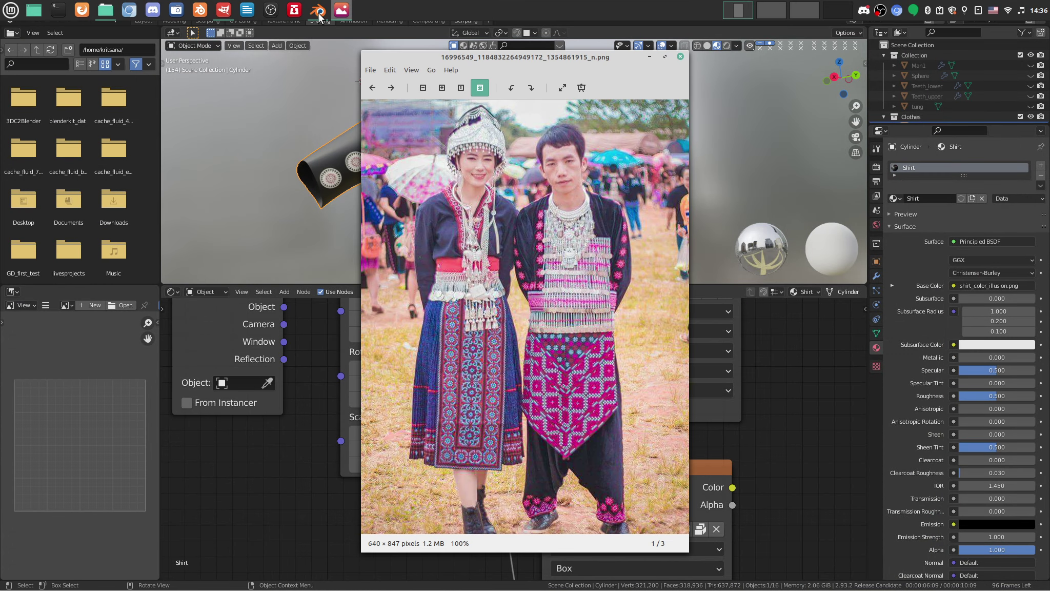
{"action": "left_click", "coordinate": [221, 11]}
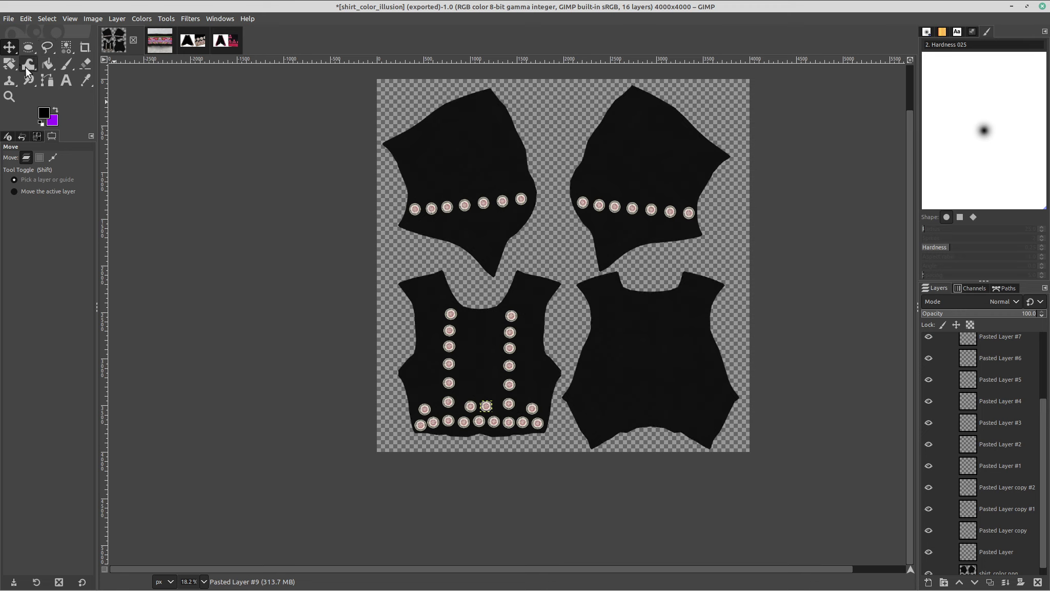
Try to move the motif row higher on the upper-left sleeve piece and undo the move.
{"action": "left_click", "coordinate": [483, 205]}
{"action": "left_click_drag", "start_coordinate": [483, 205], "coordinate": [478, 148]}
{"action": "key", "text": "ctrl+z"}
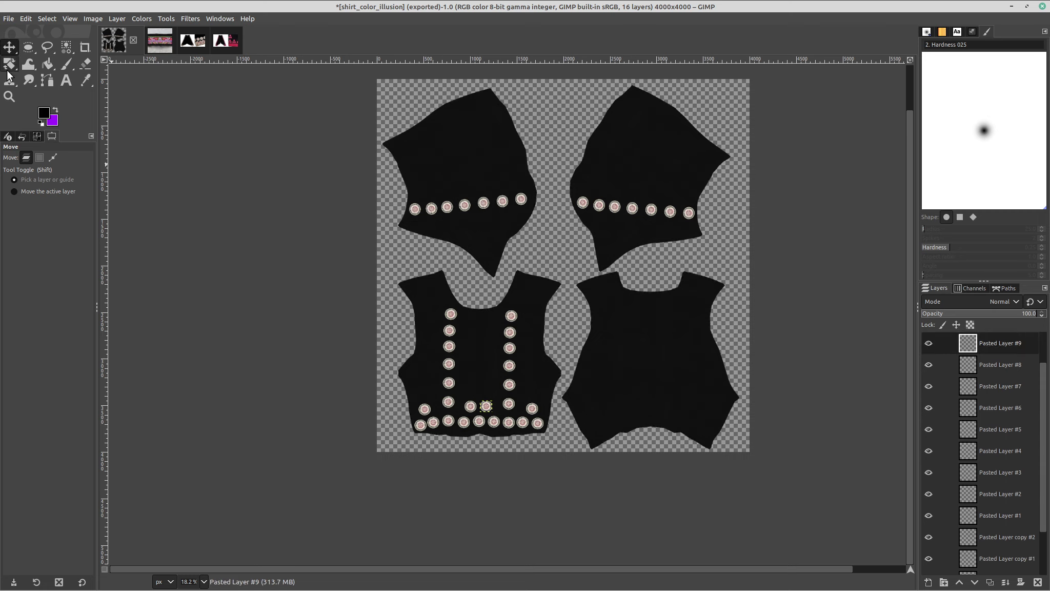
Flip the upper-left sleeve's motif row, layer Pasted Layer copy #1, horizontally.
{"action": "right_click", "coordinate": [15, 63]}
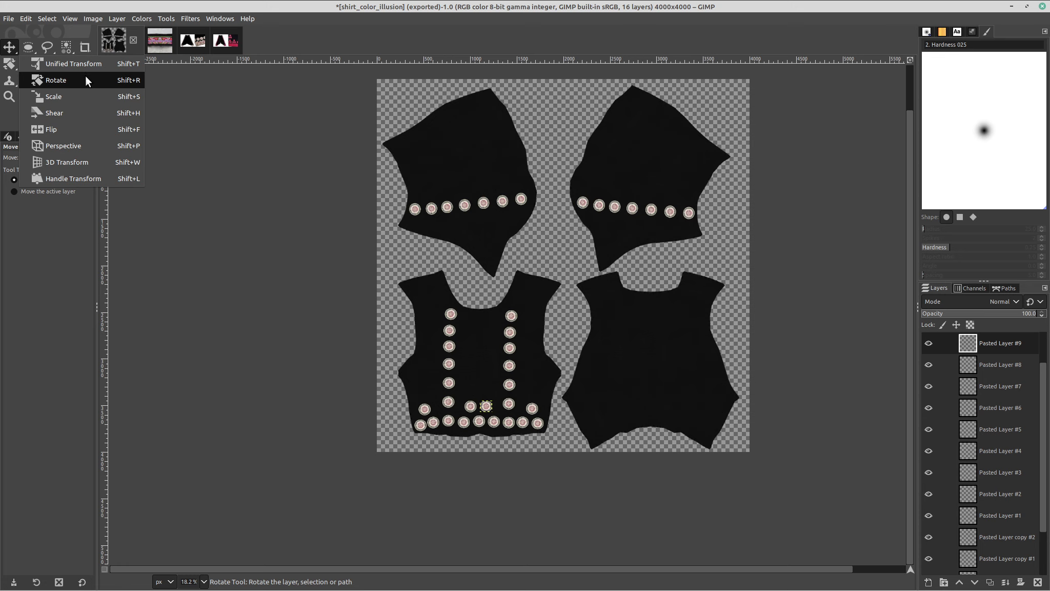
{"action": "left_click", "coordinate": [89, 129]}
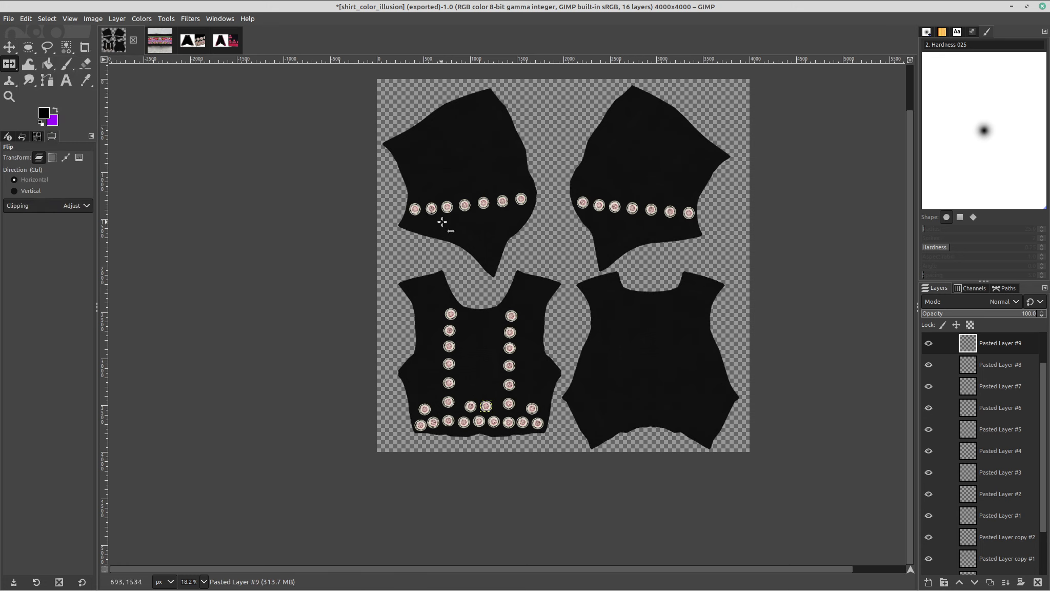
{"action": "scroll", "coordinate": [1035, 394], "scroll_direction": "down", "scroll_amount": 3}
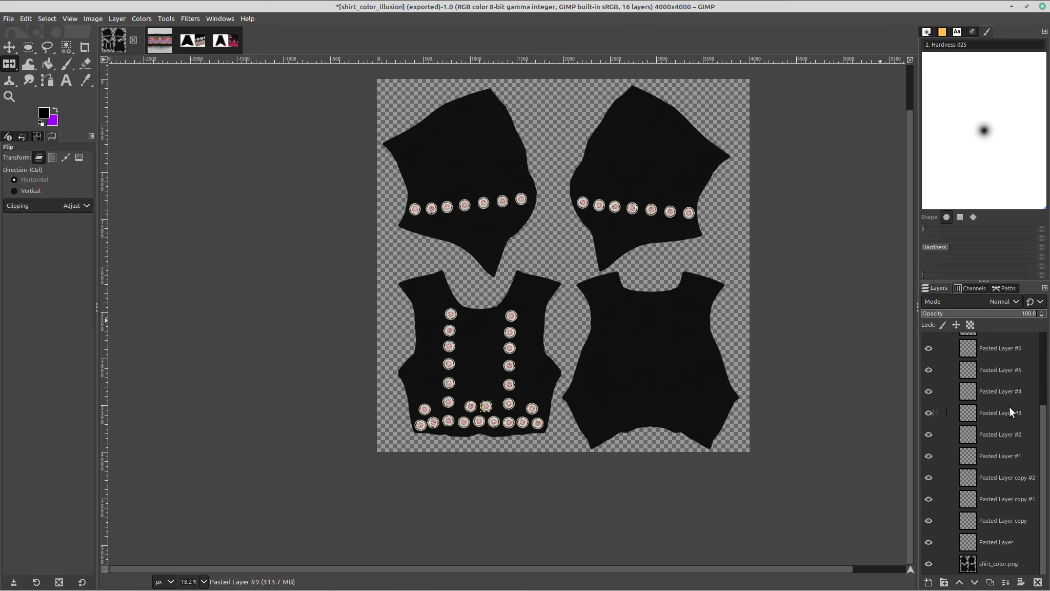
{"action": "left_click", "coordinate": [927, 520]}
{"action": "left_click", "coordinate": [926, 519]}
{"action": "double_click", "coordinate": [933, 499]}
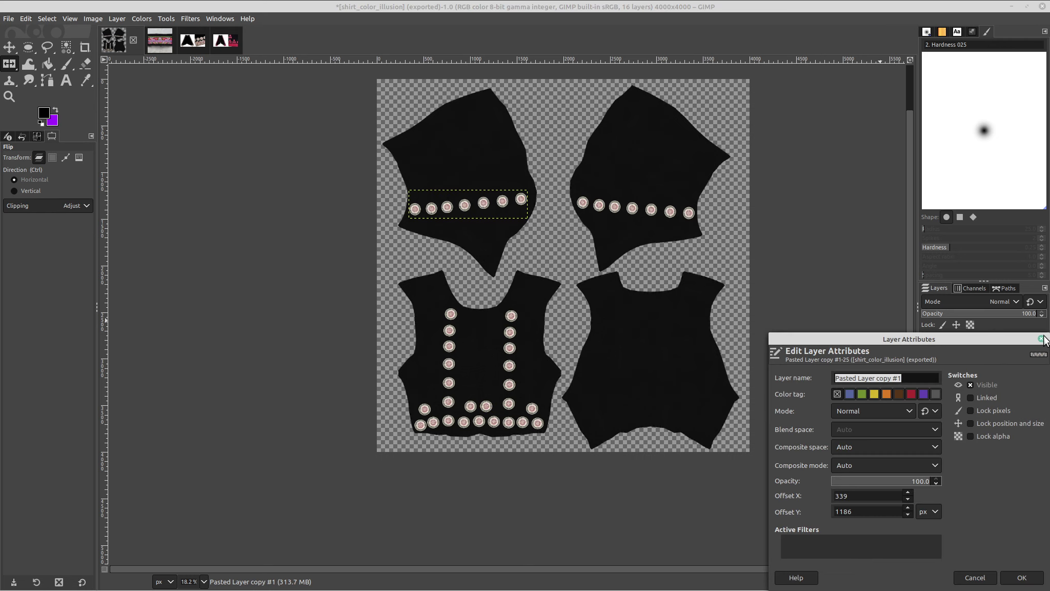
{"action": "left_click", "coordinate": [1041, 339]}
{"action": "left_click", "coordinate": [927, 496]}
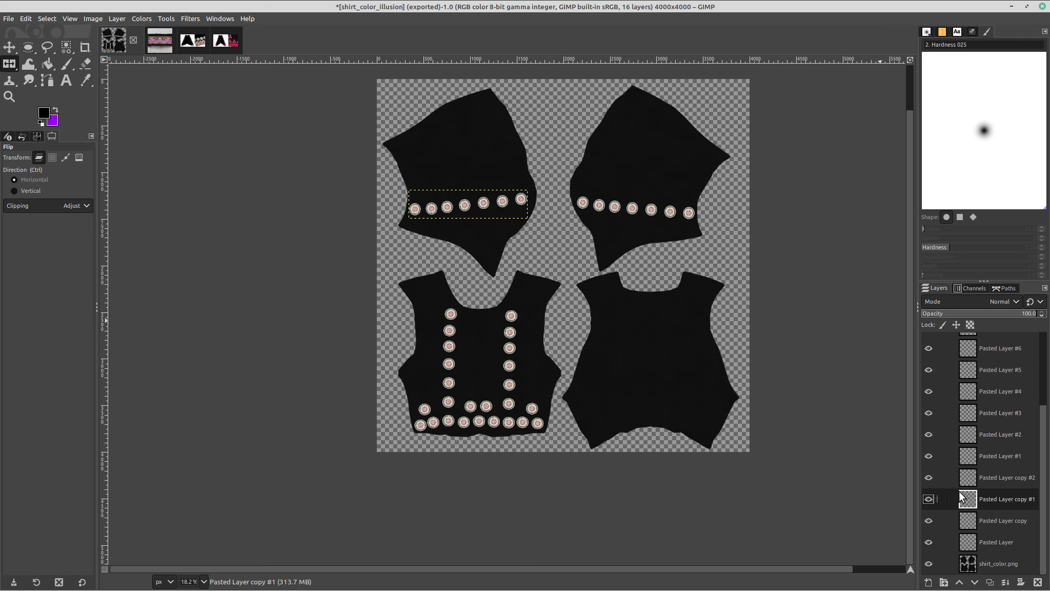
{"action": "left_click", "coordinate": [442, 203]}
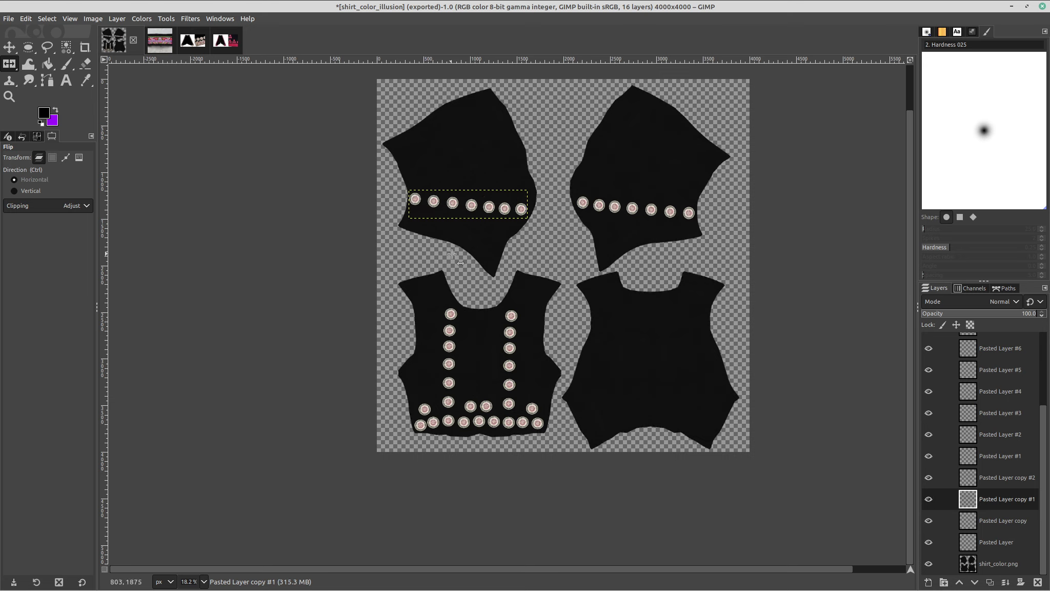
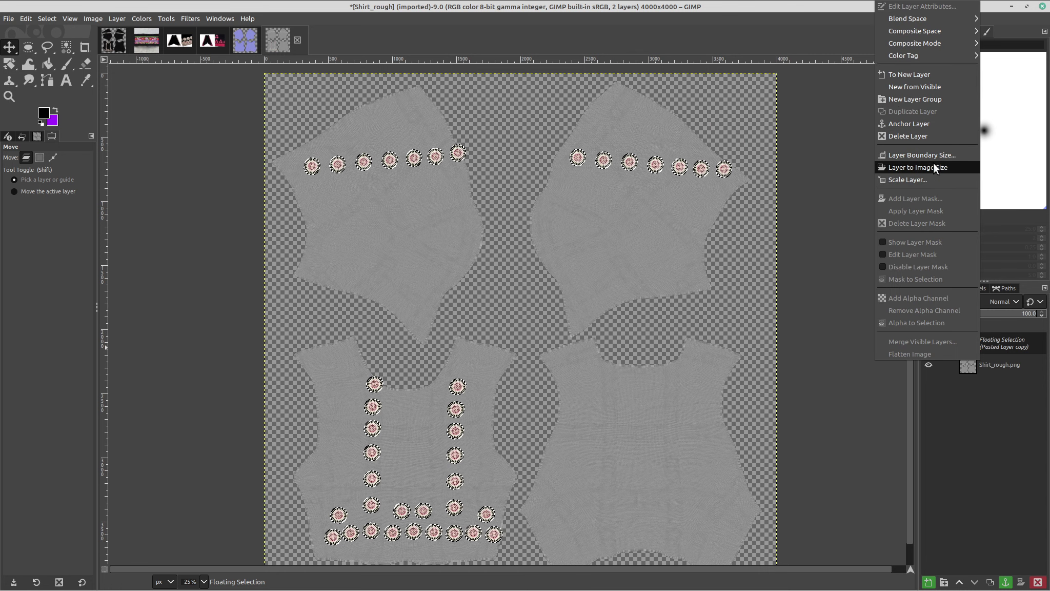
Turn the floating motif selection in the Shirt_rough image into a new layer and inspect its placement.
{"action": "left_click", "coordinate": [917, 75]}
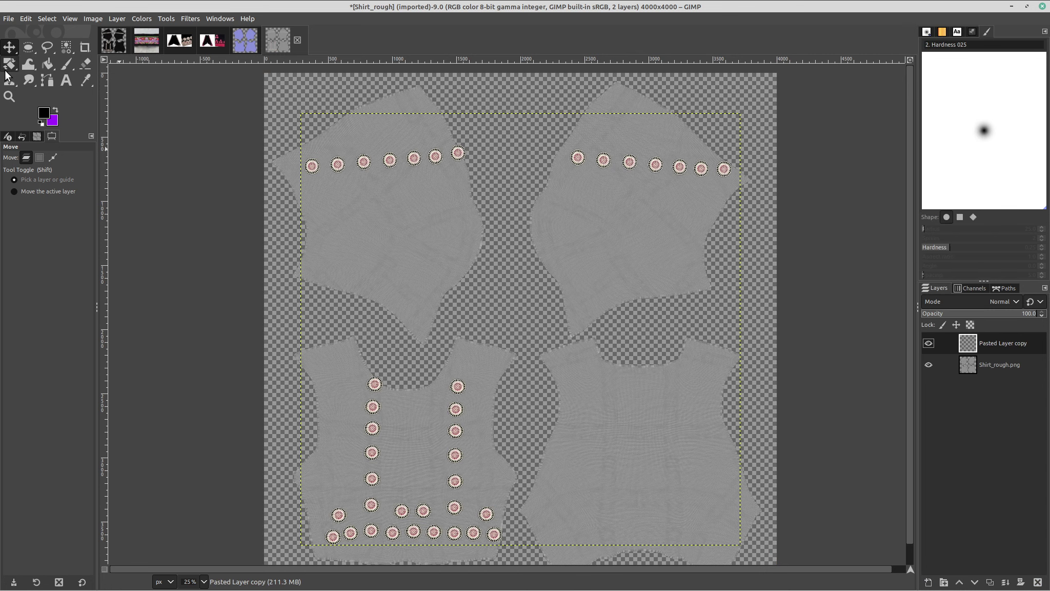
{"action": "scroll", "coordinate": [391, 230], "scroll_direction": "up", "scroll_amount": 2, "text": "ctrl"}
{"action": "middle_click_drag", "start_coordinate": [451, 134], "coordinate": [464, 195]}
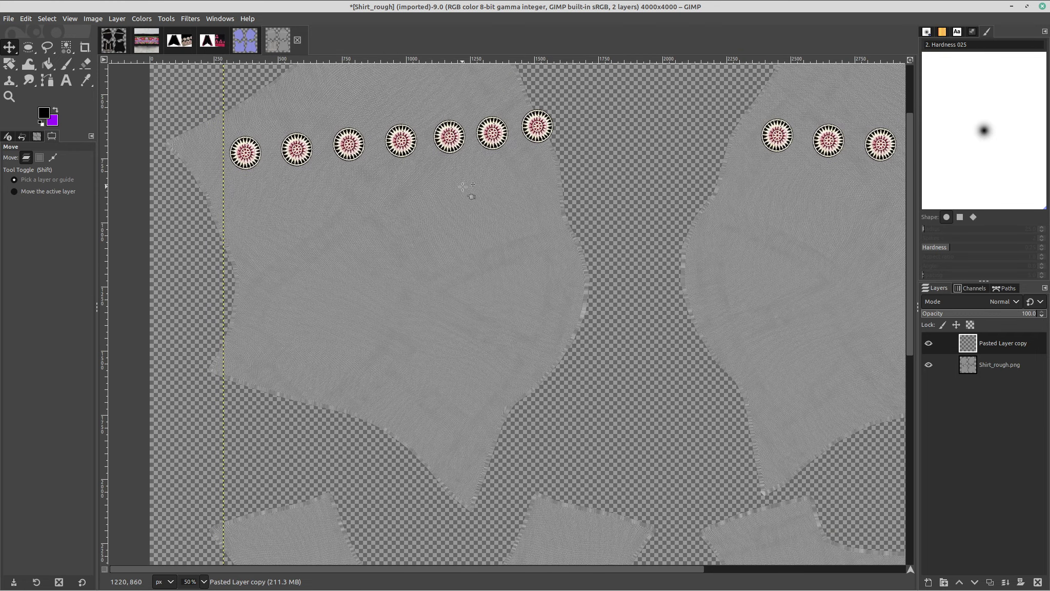
{"action": "scroll", "coordinate": [476, 211], "scroll_direction": "down", "scroll_amount": 1, "text": "ctrl"}
{"action": "scroll", "coordinate": [558, 255], "scroll_direction": "down", "scroll_amount": 1, "text": "ctrl"}
{"action": "middle_click_drag", "start_coordinate": [558, 255], "coordinate": [535, 194]}
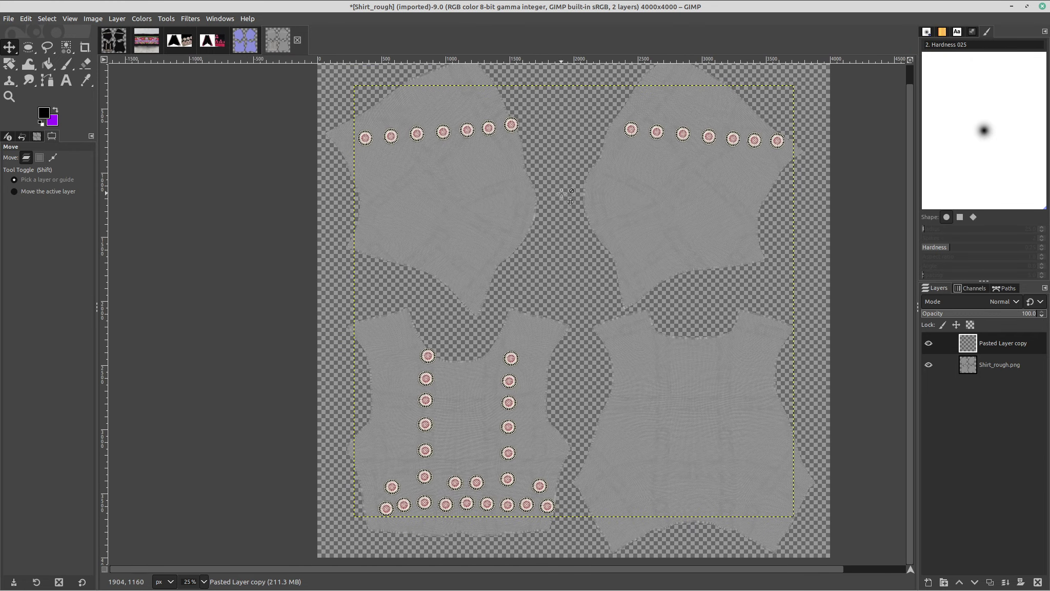
Undo the conversion of the pasted motifs into a separate layer in Shirt_rough.
{"action": "left_click", "coordinate": [53, 157]}
{"action": "key", "text": "ctrl+z"}
{"action": "key", "text": "ctrl+z"}
{"action": "key", "text": "ctrl+z"}
{"action": "key", "text": "ctrl+z"}
{"action": "key", "text": "ctrl+z"}
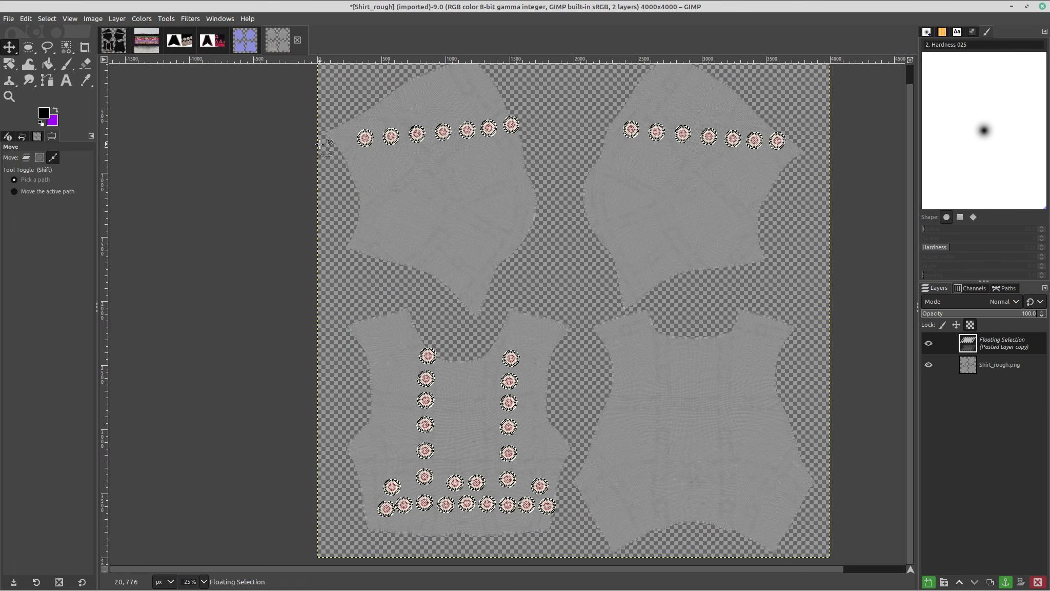
Expand the motif layer in shirt_color_illusion.xcf to the image size and save the file.
{"action": "left_click", "coordinate": [107, 48]}
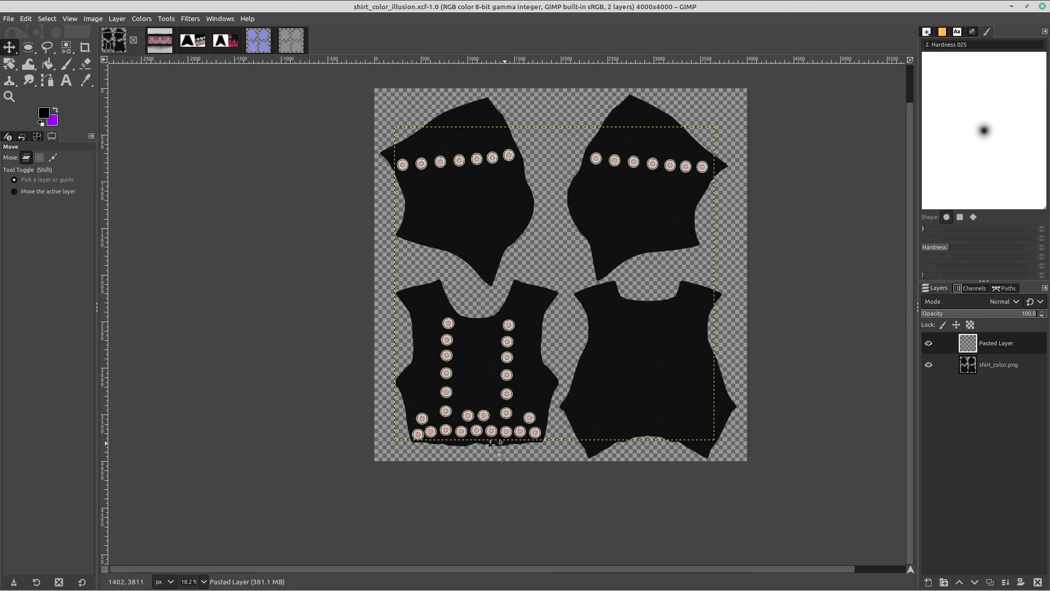
{"action": "right_click", "coordinate": [982, 342]}
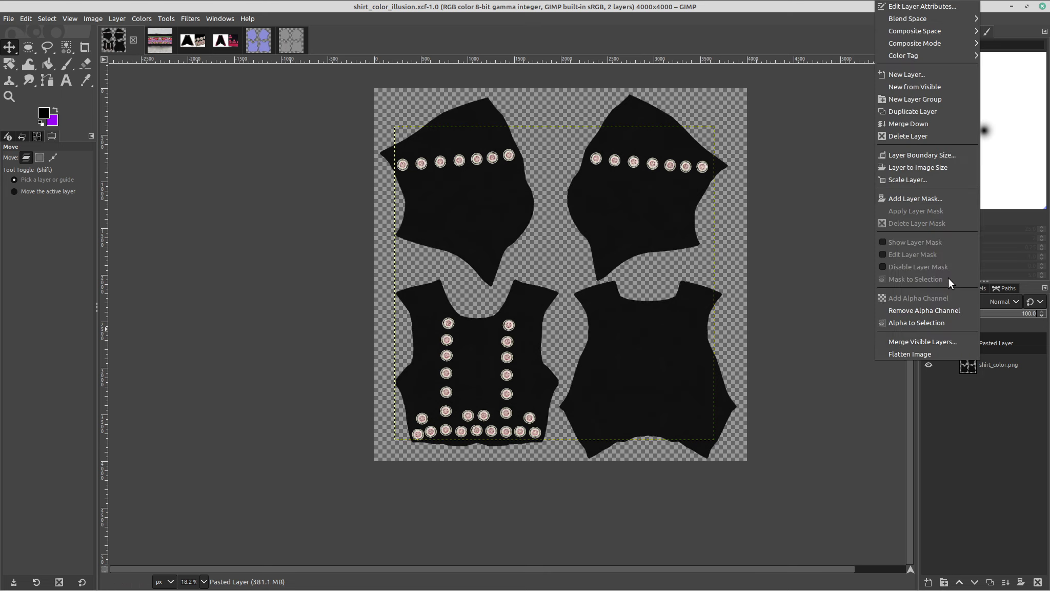
{"action": "left_click", "coordinate": [924, 168]}
{"action": "middle_click_drag", "start_coordinate": [630, 188], "coordinate": [618, 198]}
{"action": "key", "text": "ctrl+s"}
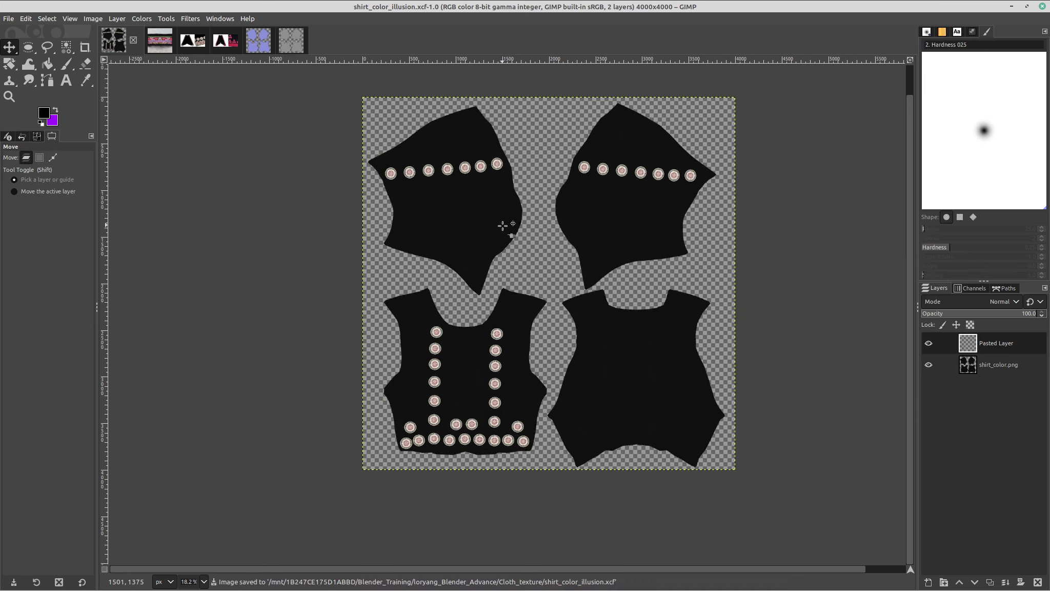
Copy the full-size motif layer into the Shirt_rough image and convert the floating selection to a new layer.
{"action": "key", "text": "ctrl+c"}
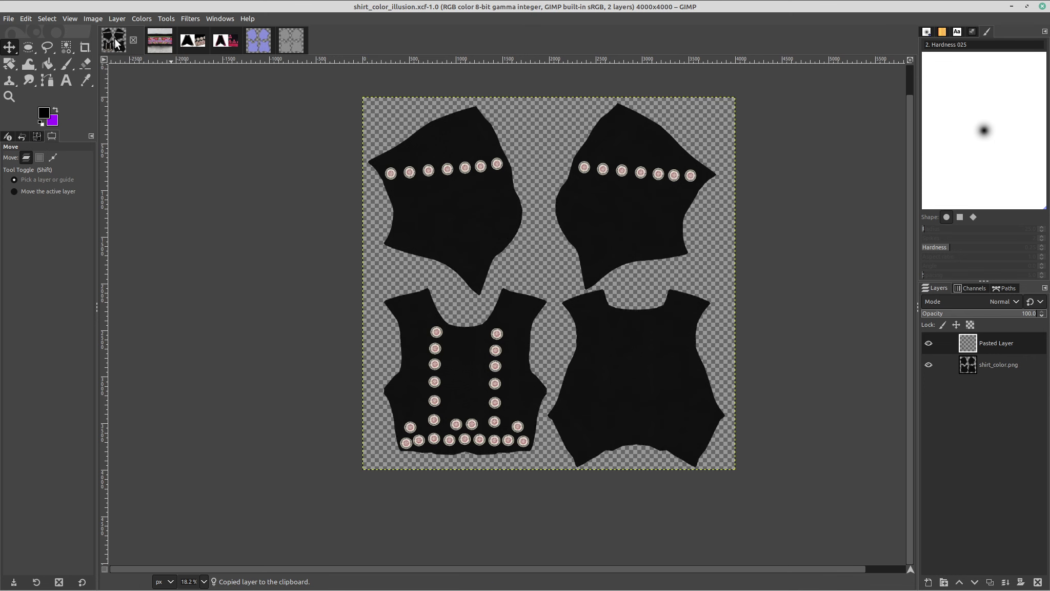
{"action": "left_click", "coordinate": [290, 40]}
{"action": "key", "text": "ctrl+v"}
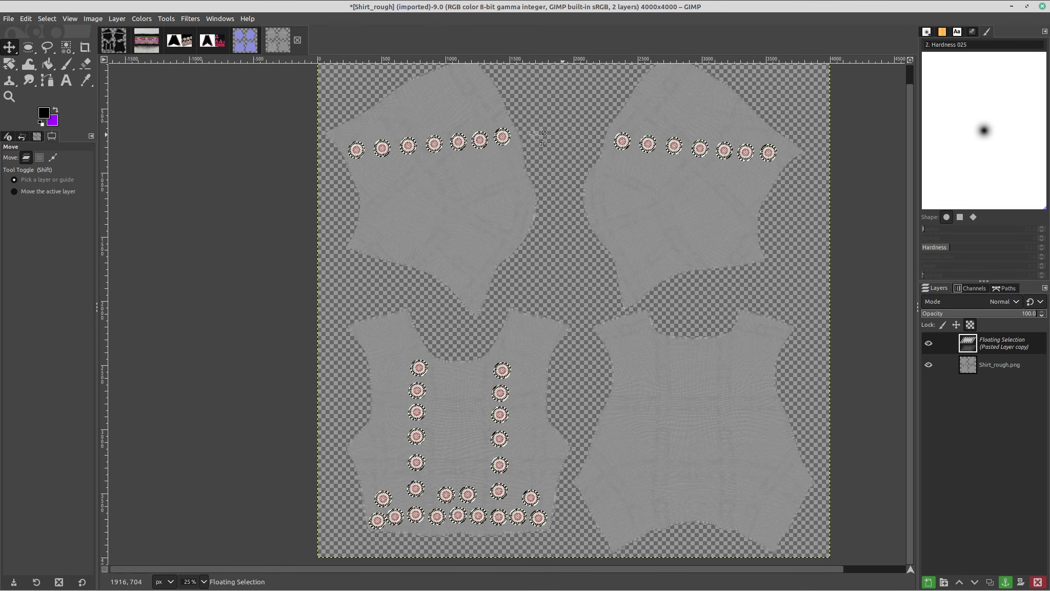
{"action": "right_click", "coordinate": [962, 347]}
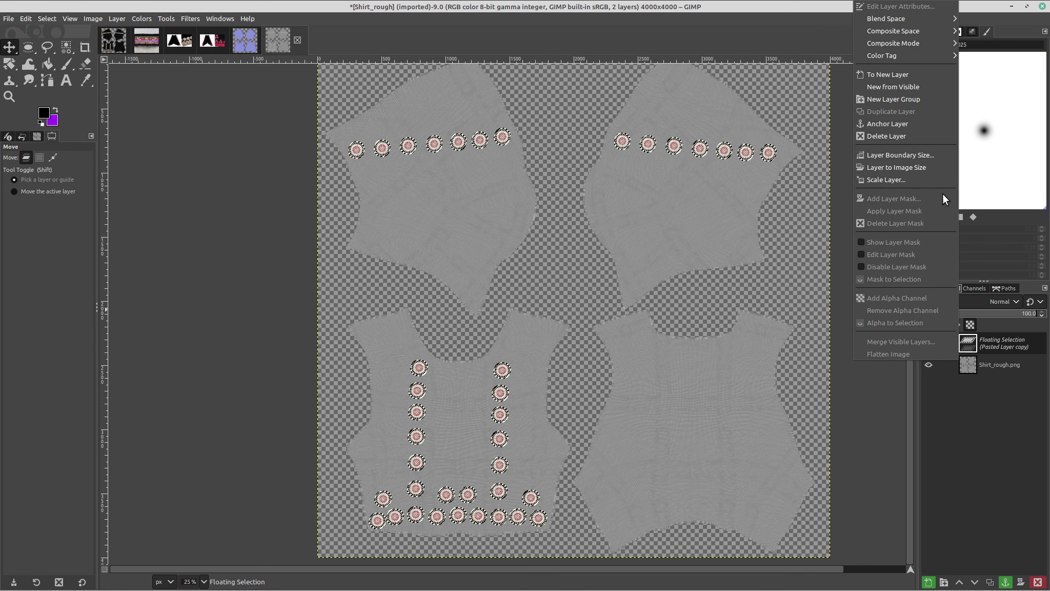
{"action": "left_click", "coordinate": [925, 75]}
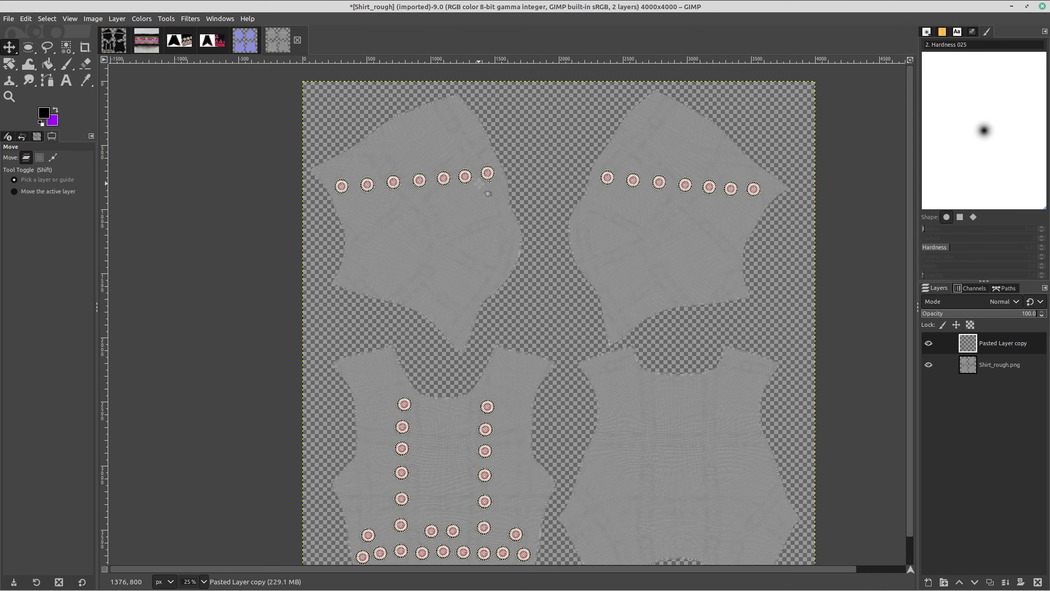
Apply Hue-Saturation to the pasted motif layer in Shirt_rough with saturation -100 and lightness -100.
{"action": "scroll", "coordinate": [459, 175], "scroll_direction": "up", "scroll_amount": 4, "text": "ctrl"}
{"action": "middle_click_drag", "start_coordinate": [351, 199], "coordinate": [446, 190]}
{"action": "left_click", "coordinate": [93, 21]}
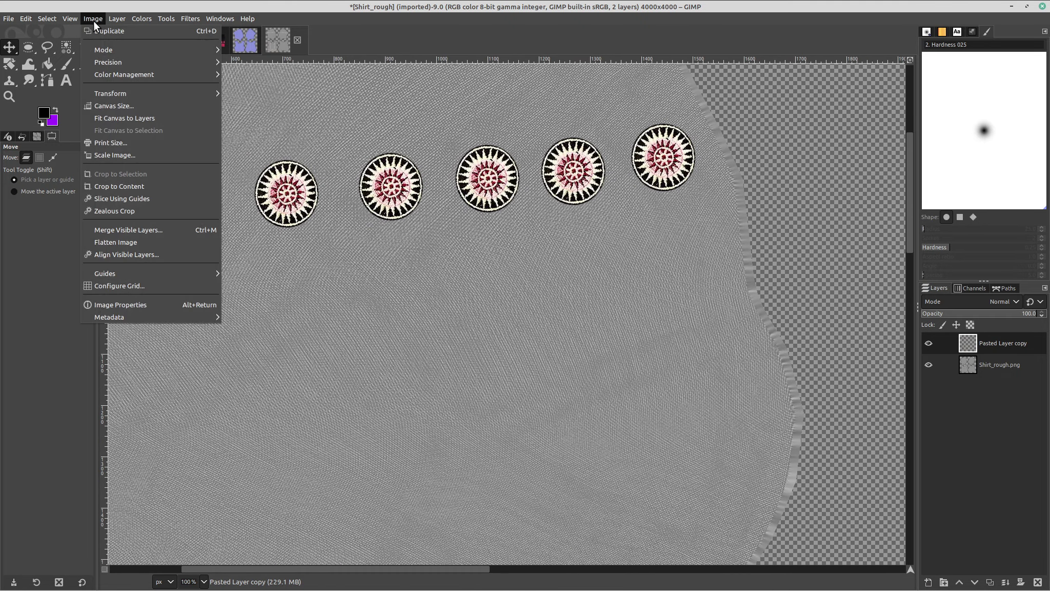
{"action": "left_click", "coordinate": [142, 19]}
{"action": "left_click", "coordinate": [137, 21]}
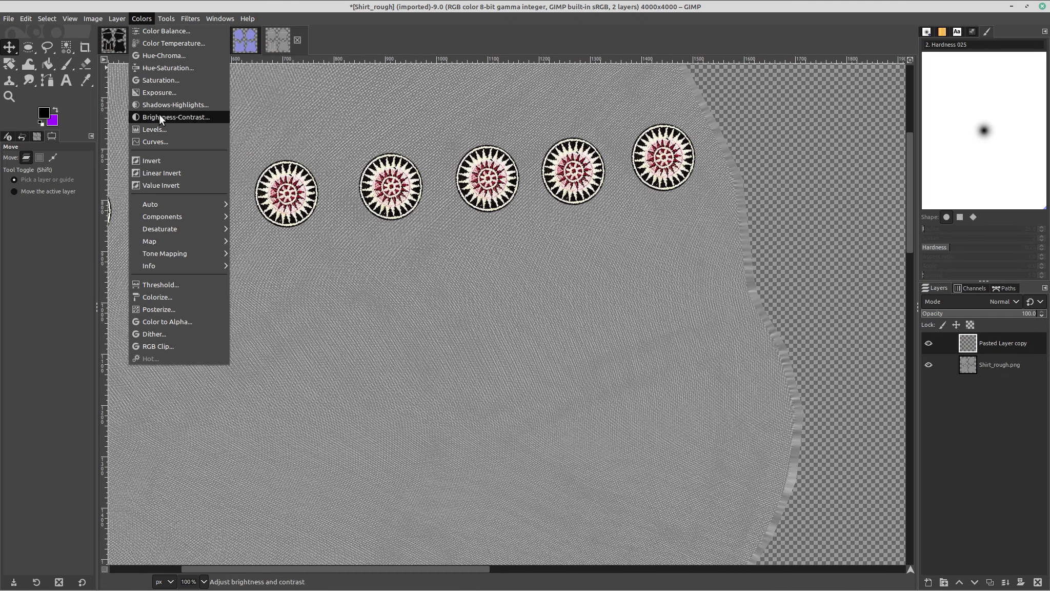
{"action": "left_click", "coordinate": [168, 68]}
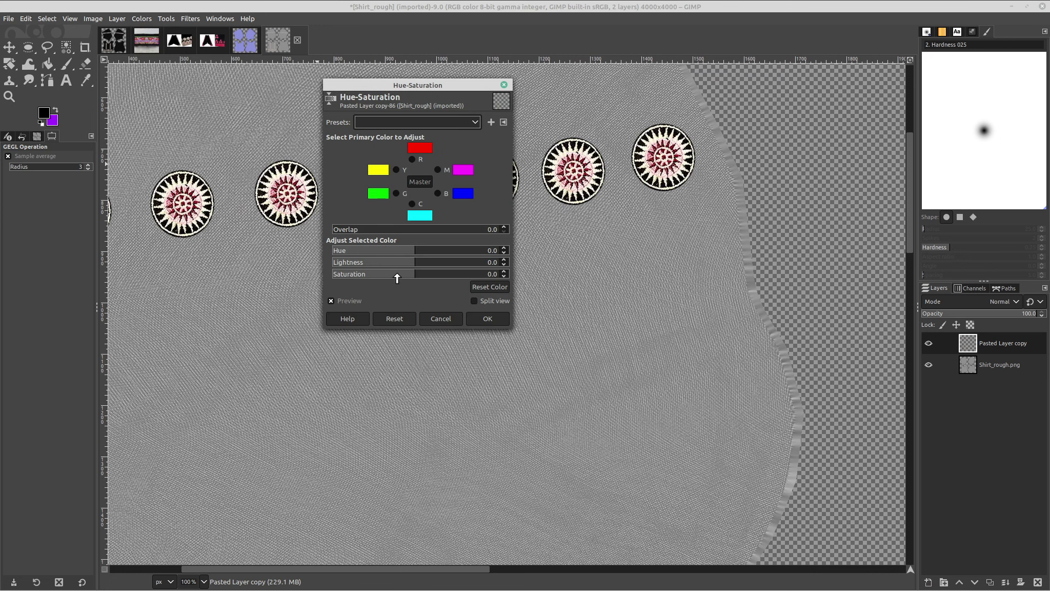
{"action": "left_click_drag", "start_coordinate": [403, 274], "coordinate": [333, 275]}
{"action": "left_click_drag", "start_coordinate": [388, 86], "coordinate": [828, 121]}
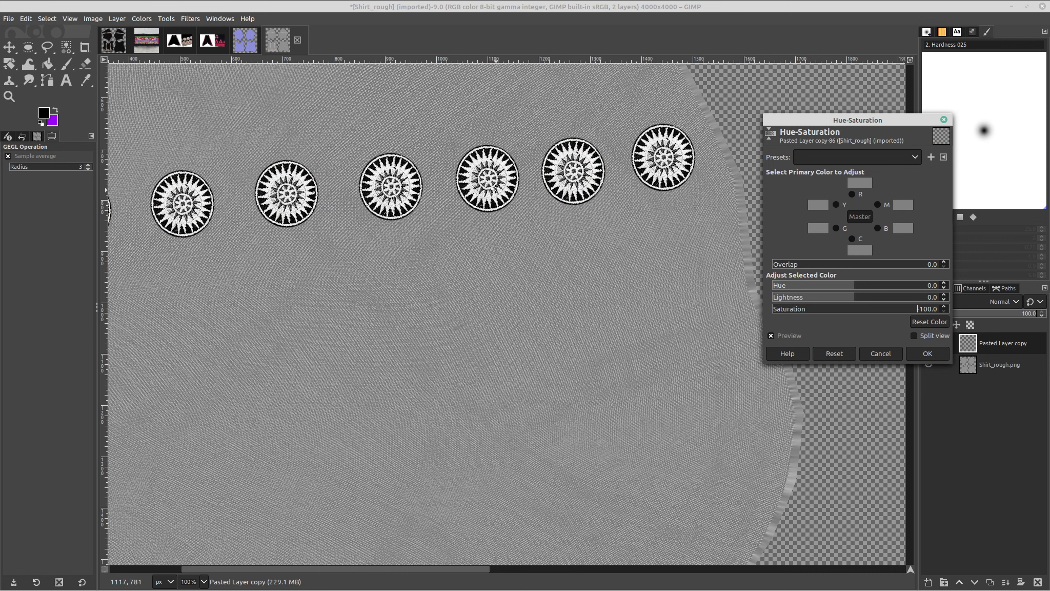
{"action": "left_click_drag", "start_coordinate": [854, 298], "coordinate": [752, 299]}
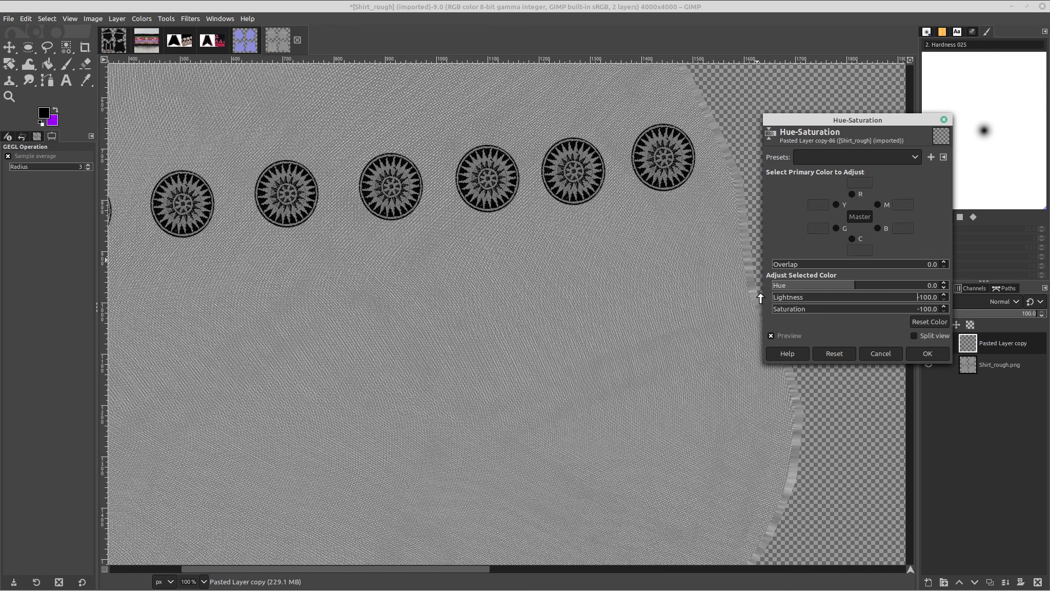
{"action": "left_click", "coordinate": [912, 349]}
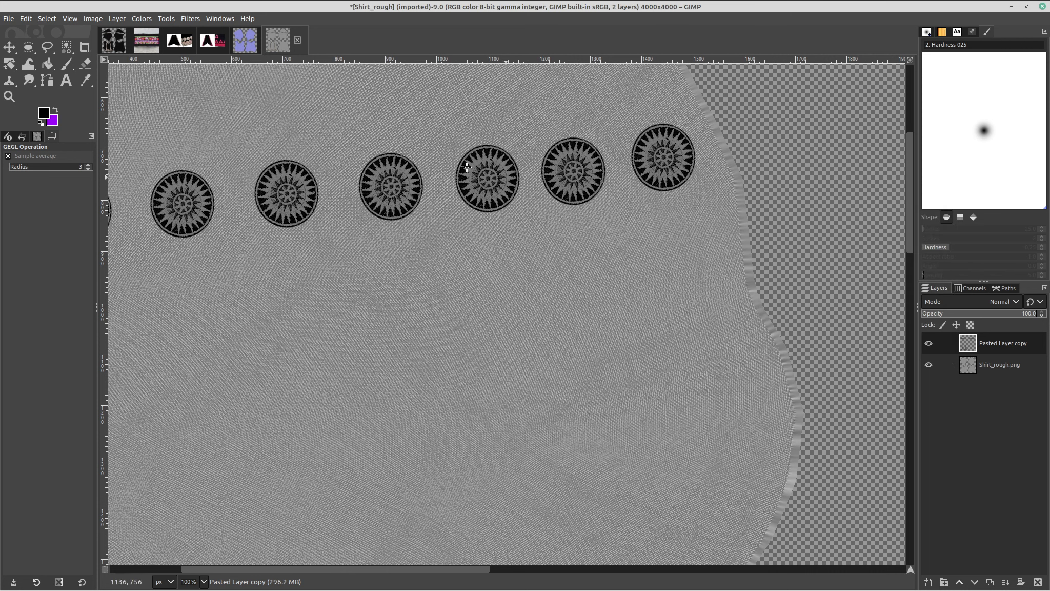
Apply Brightness-Contrast to the pasted motif layer in Shirt_rough with brightness 116 and contrast 31.
{"action": "left_click", "coordinate": [142, 20]}
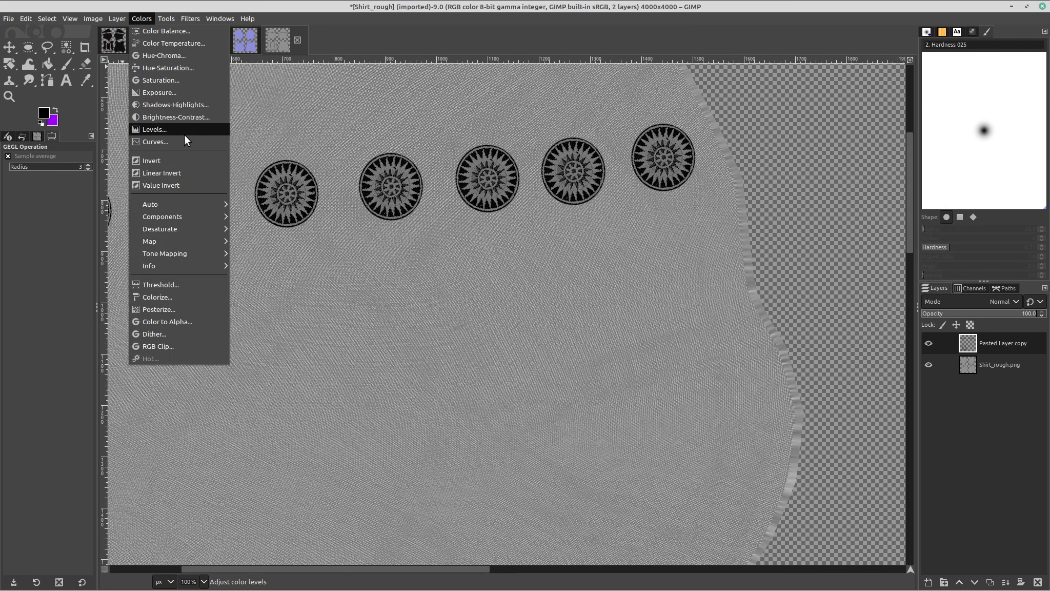
{"action": "left_click", "coordinate": [186, 119]}
{"action": "left_click_drag", "start_coordinate": [758, 153], "coordinate": [825, 161]}
{"action": "mouse_move", "coordinate": [762, 164]}
{"action": "left_mouse_down"}
{"action": "mouse_move", "coordinate": [778, 168]}
{"action": "mouse_move", "coordinate": [767, 170]}
{"action": "left_mouse_up"}
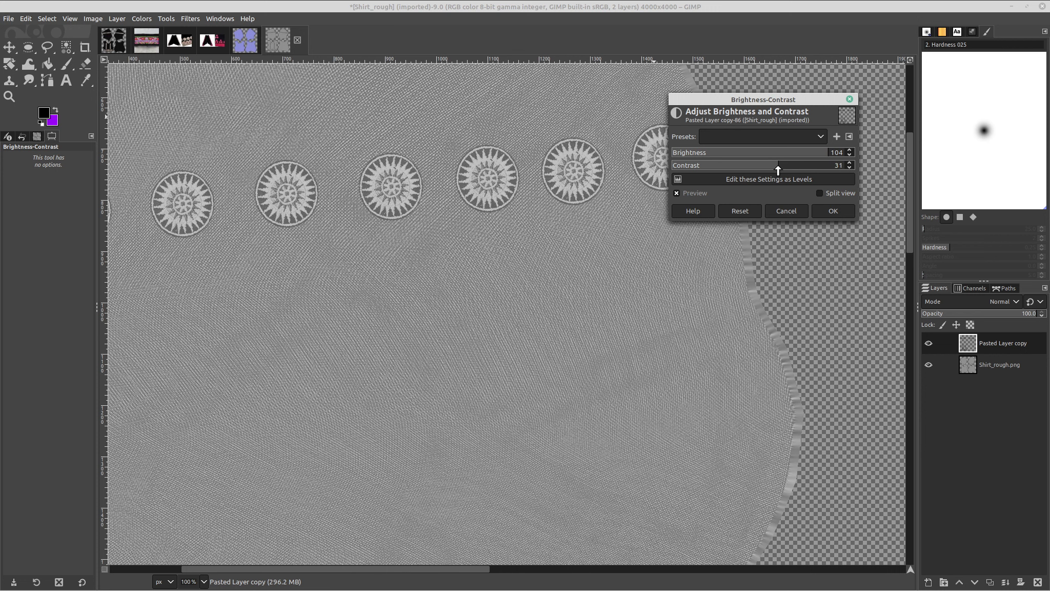
{"action": "left_click_drag", "start_coordinate": [825, 152], "coordinate": [833, 155]}
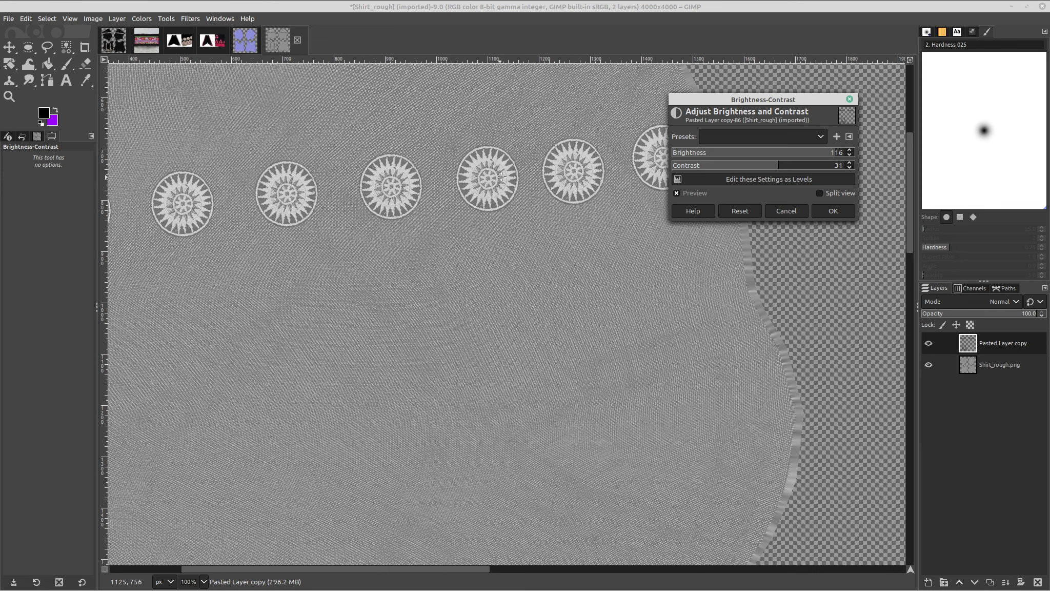
{"action": "left_click", "coordinate": [832, 208]}
Save the roughness image as Shirt_rough.xcf in the loryang_Blender_Advance project's Cloth_texture folder.
{"action": "middle_click_drag", "start_coordinate": [449, 251], "coordinate": [464, 242]}
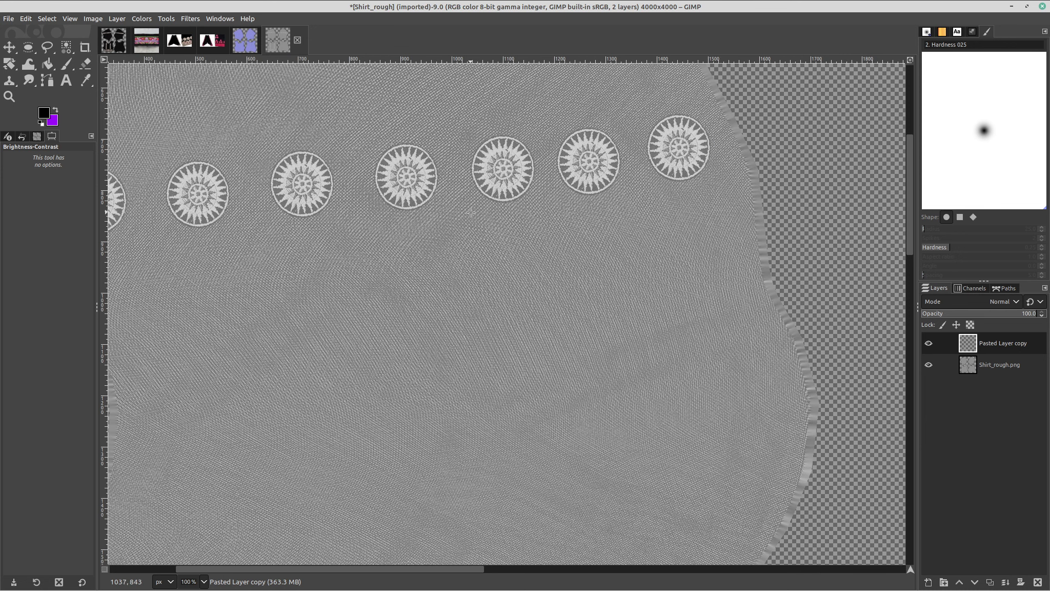
{"action": "scroll", "coordinate": [515, 247], "scroll_direction": "down", "scroll_amount": 4, "text": "ctrl"}
{"action": "middle_click_drag", "start_coordinate": [601, 301], "coordinate": [510, 234]}
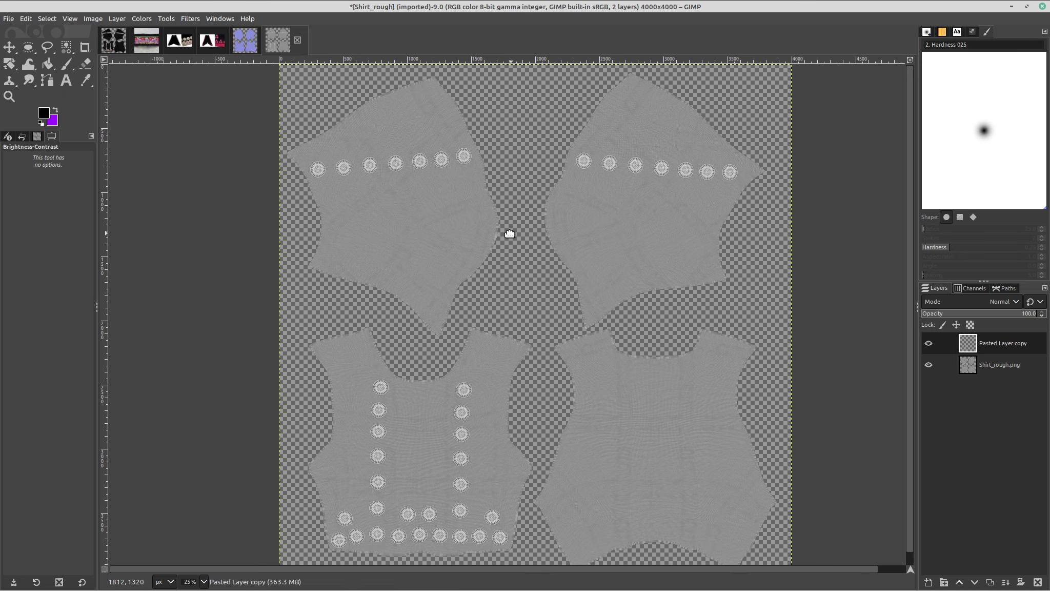
{"action": "key", "text": "ctrl+s"}
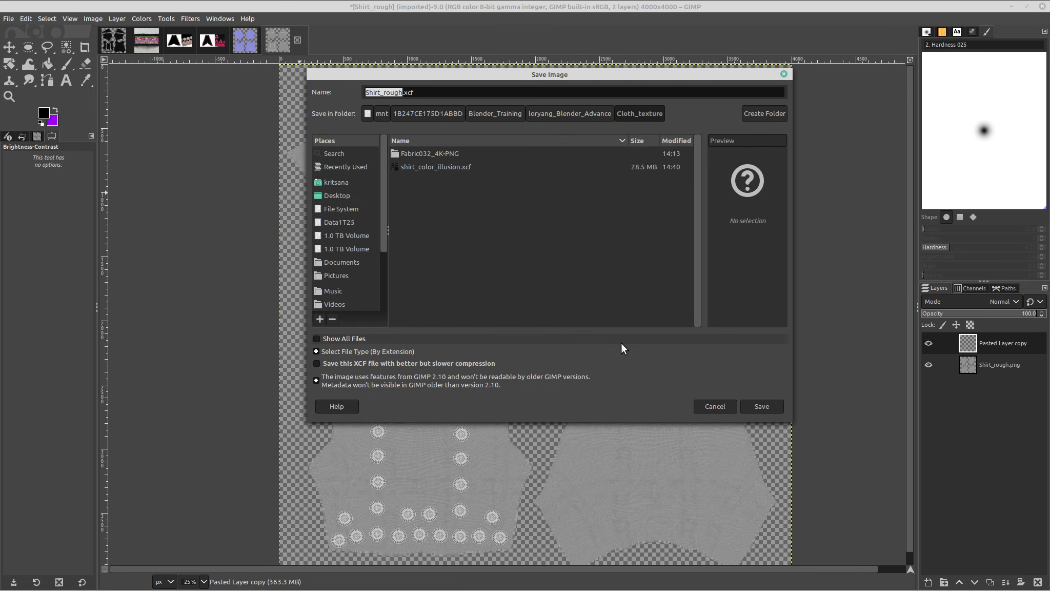
{"action": "scroll", "coordinate": [331, 270], "scroll_direction": "down", "scroll_amount": 3}
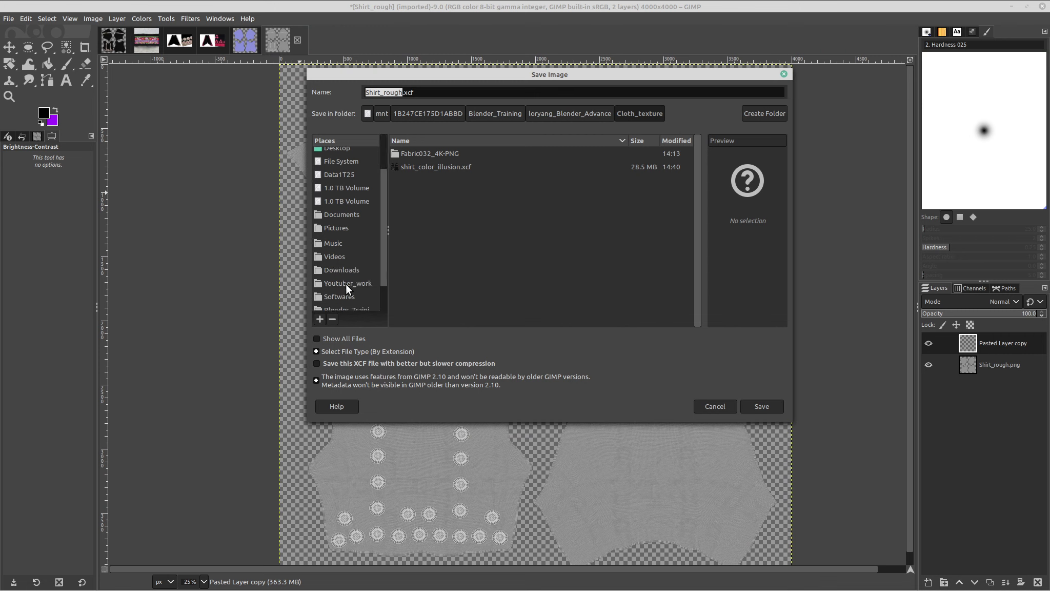
{"action": "left_click", "coordinate": [346, 278]}
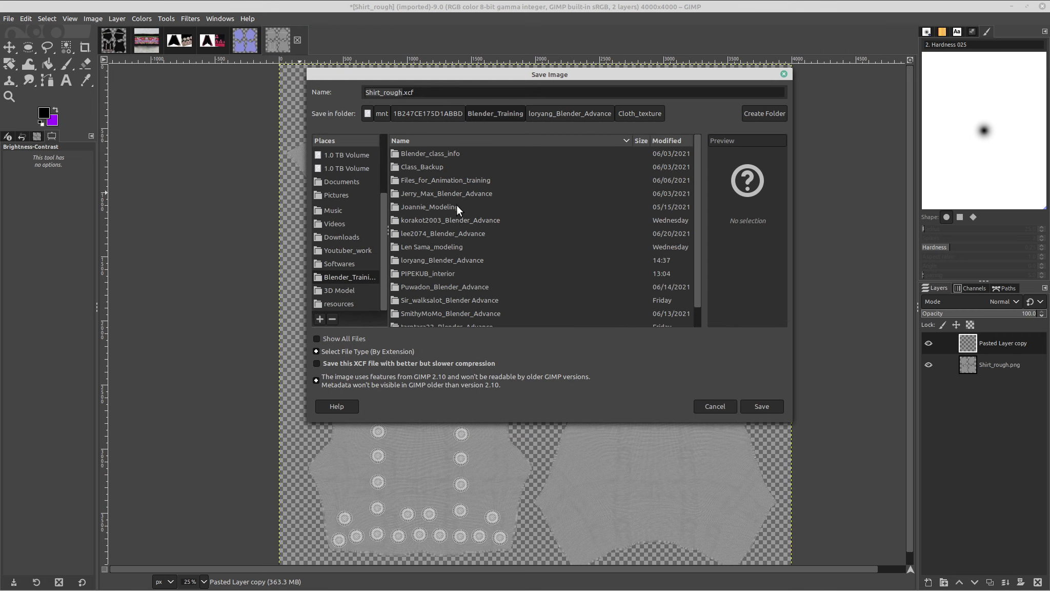
{"action": "double_click", "coordinate": [425, 261]}
{"action": "left_click", "coordinate": [411, 152]}
{"action": "double_click", "coordinate": [411, 149]}
{"action": "left_click", "coordinate": [756, 406]}
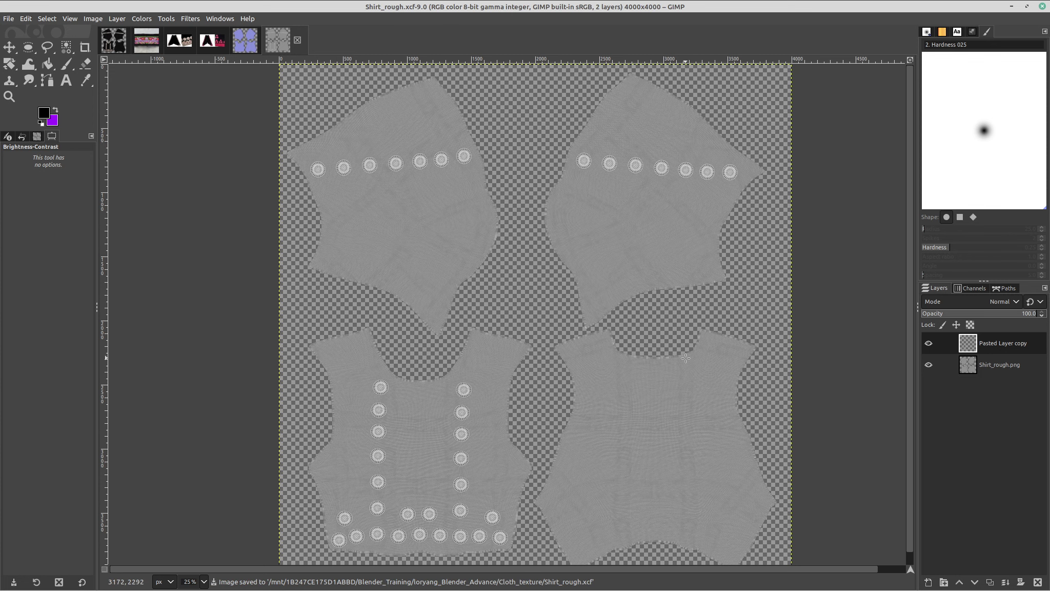
Export the roughness image with its motifs as Shirt_rough_illusion.png to the Cloth_texture folder with the preset PNG options.
{"action": "middle_click_drag", "start_coordinate": [506, 212], "coordinate": [501, 217]}
{"action": "middle_click_drag", "start_coordinate": [520, 171], "coordinate": [520, 177]}
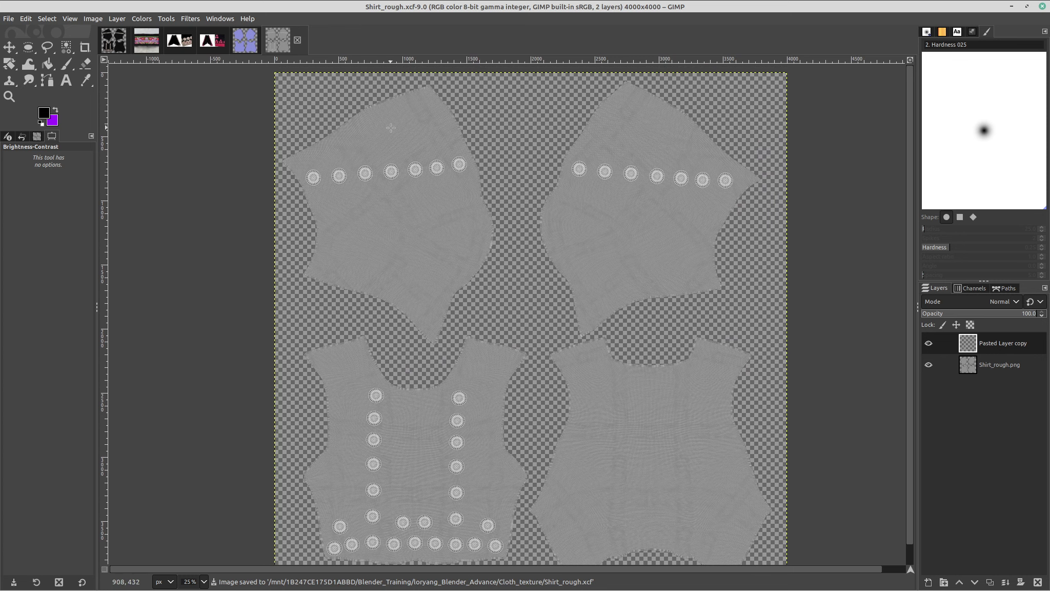
{"action": "left_click", "coordinate": [8, 19]}
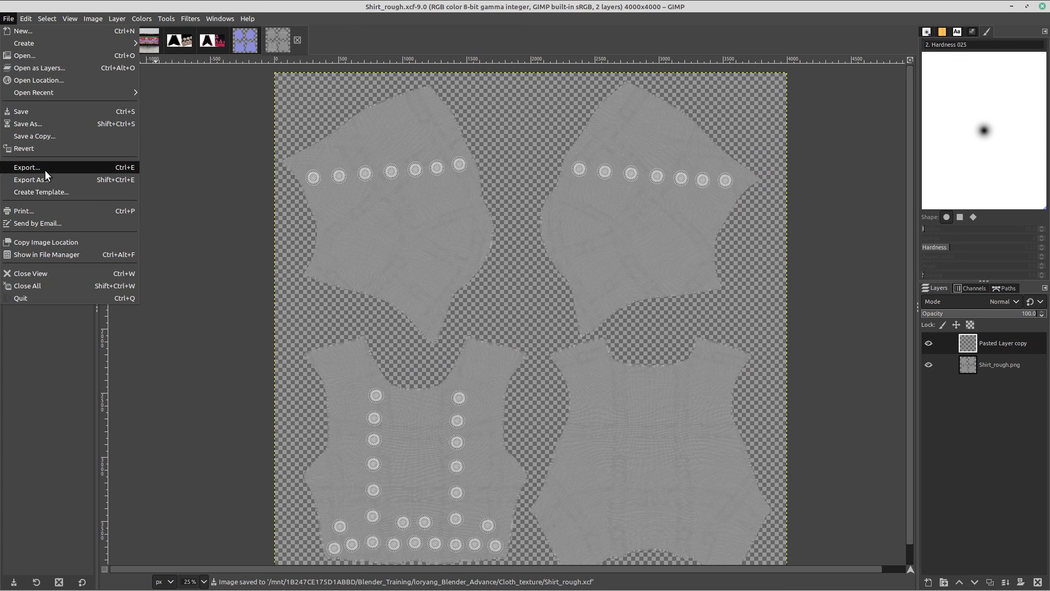
{"action": "left_click", "coordinate": [45, 173]}
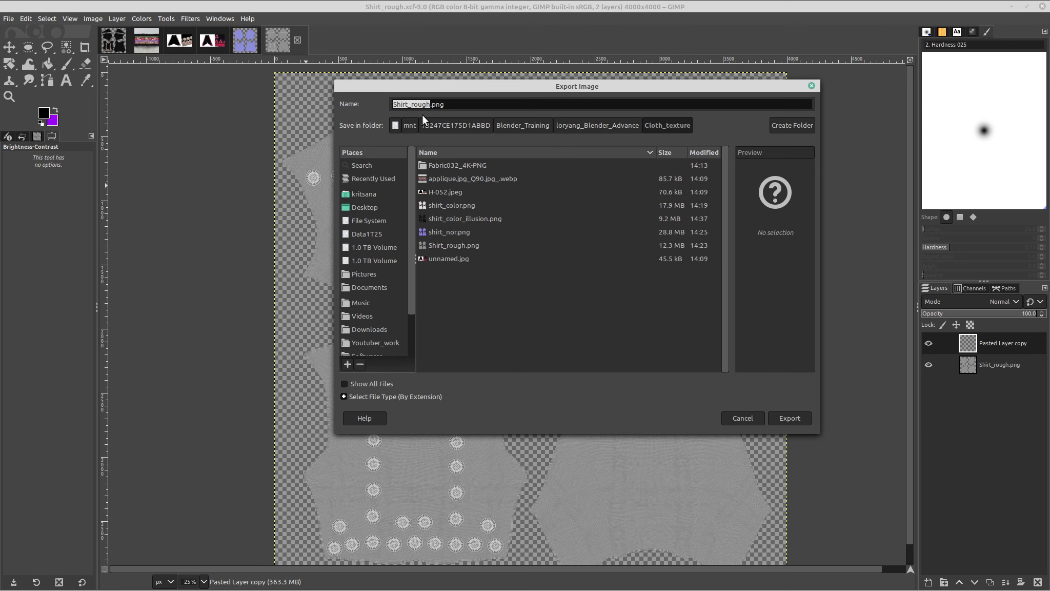
{"action": "left_click", "coordinate": [445, 104]}
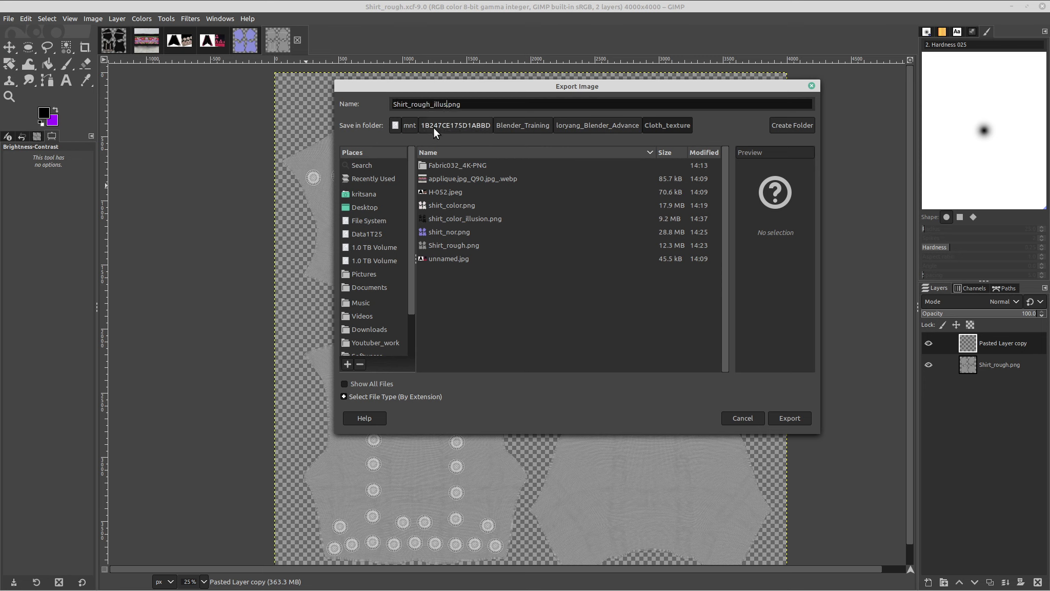
{"action": "type", "text": "_illusion"}
{"action": "left_click", "coordinate": [792, 420]}
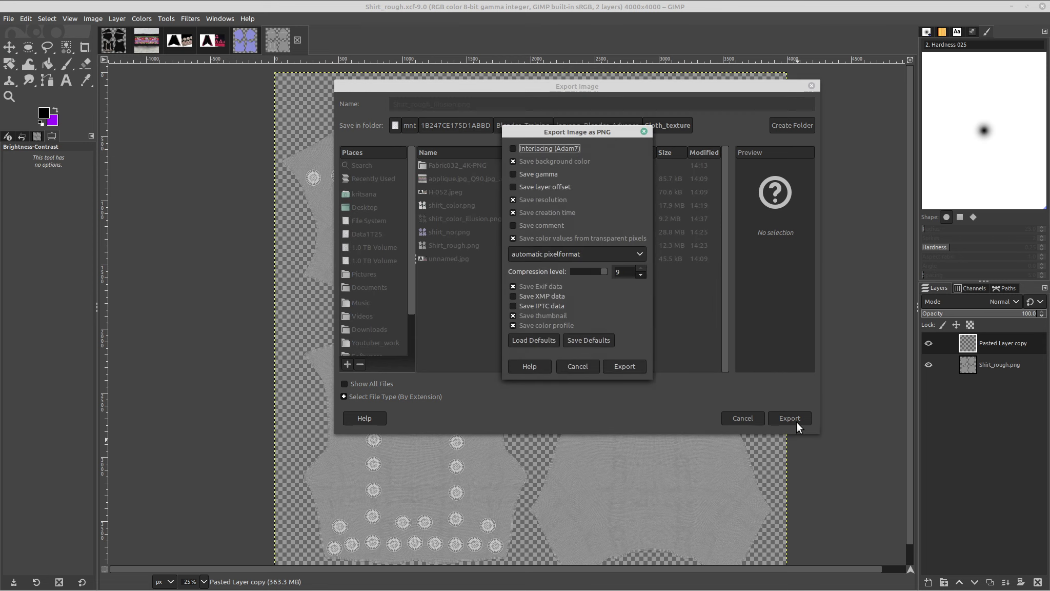
{"action": "left_click", "coordinate": [607, 365]}
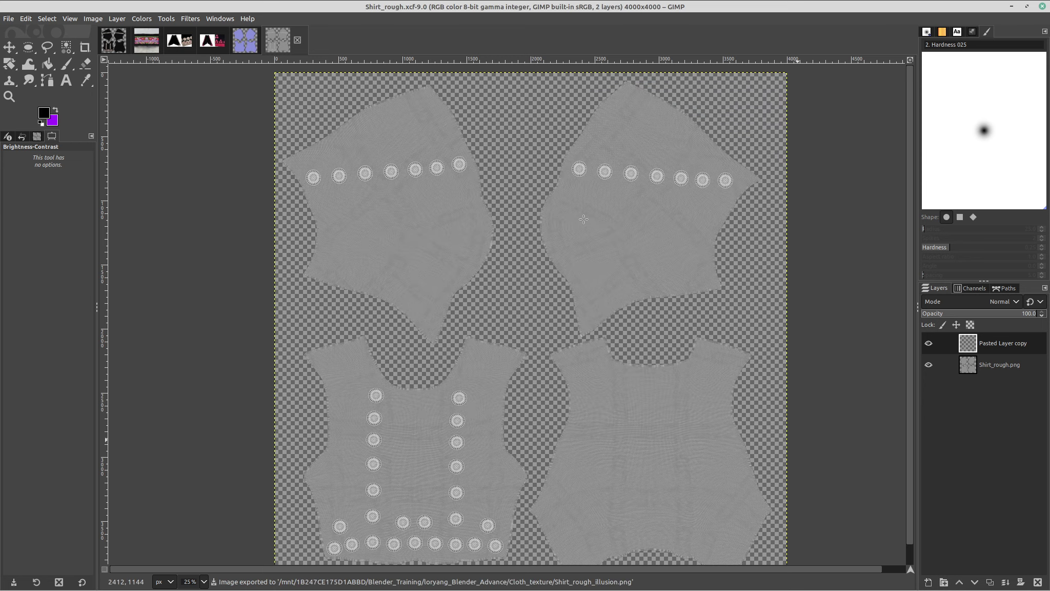
Switch to Blender and locate the shirt_color_illusion.png texture node in the Shirt material's node tree.
{"action": "key", "text": "ctrl+alt+Right"}
{"action": "key", "text": "ctrl+alt+Left"}
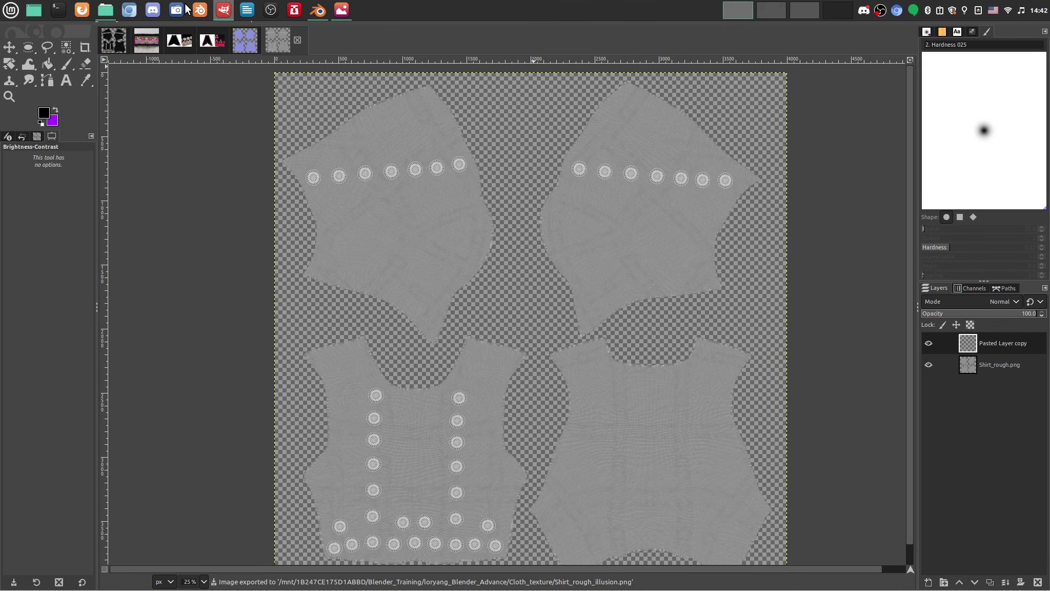
{"action": "left_click", "coordinate": [318, 10]}
{"action": "scroll", "coordinate": [556, 463], "scroll_direction": "down", "scroll_amount": 5}
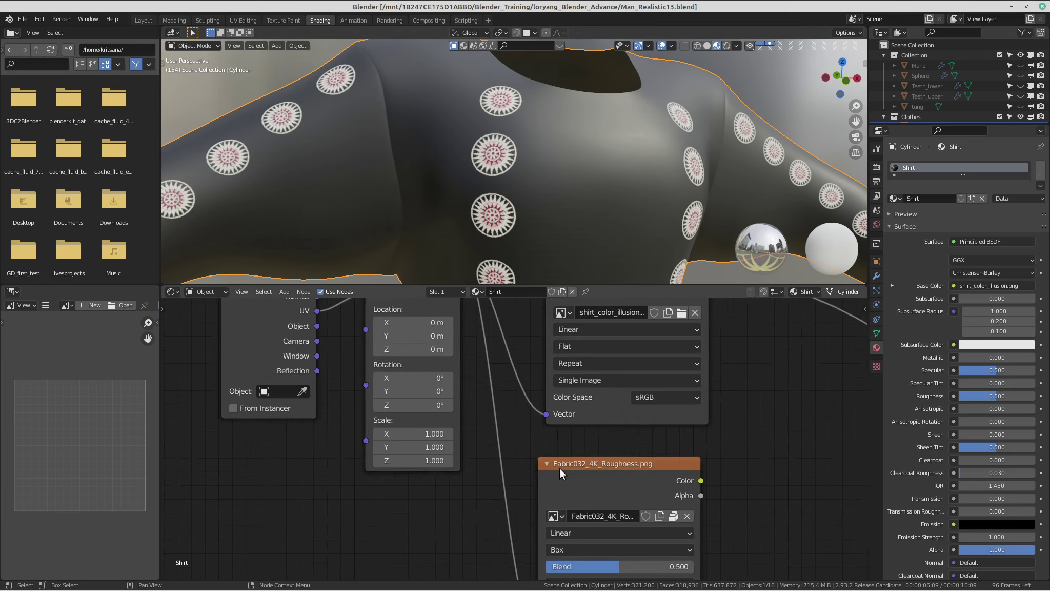
{"action": "middle_click_drag", "start_coordinate": [522, 382], "coordinate": [497, 476]}
{"action": "scroll", "coordinate": [497, 476], "scroll_direction": "down", "scroll_amount": 6}
{"action": "middle_click_drag", "start_coordinate": [422, 432], "coordinate": [362, 431]}
{"action": "scroll", "coordinate": [485, 384], "scroll_direction": "up", "scroll_amount": 4}
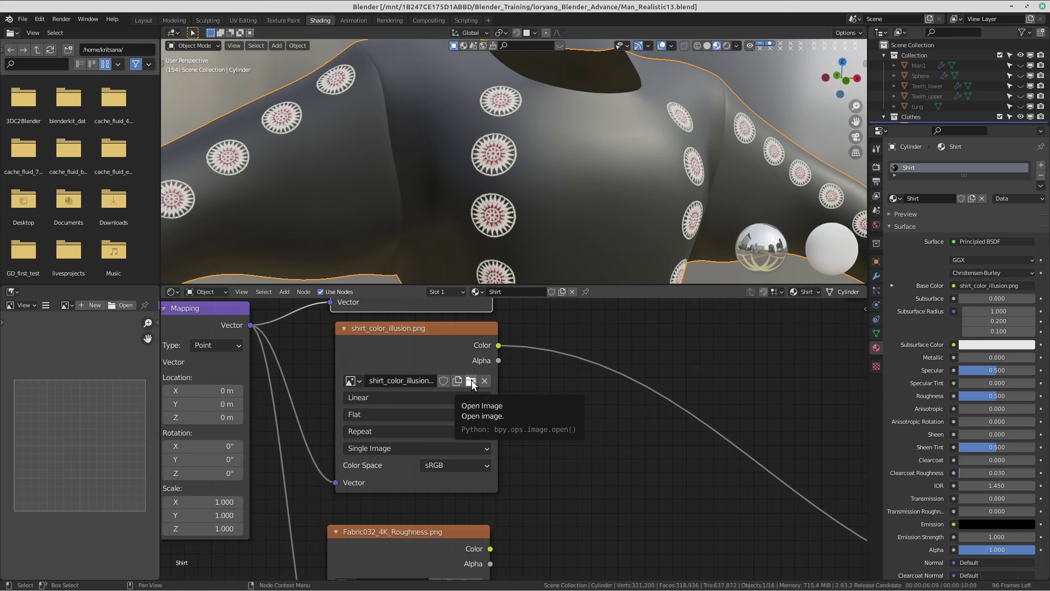
Load Shirt_rough_illusion.png from the Cloth_texture folder into the image texture node that feeds Base Color.
{"action": "left_click", "coordinate": [471, 380]}
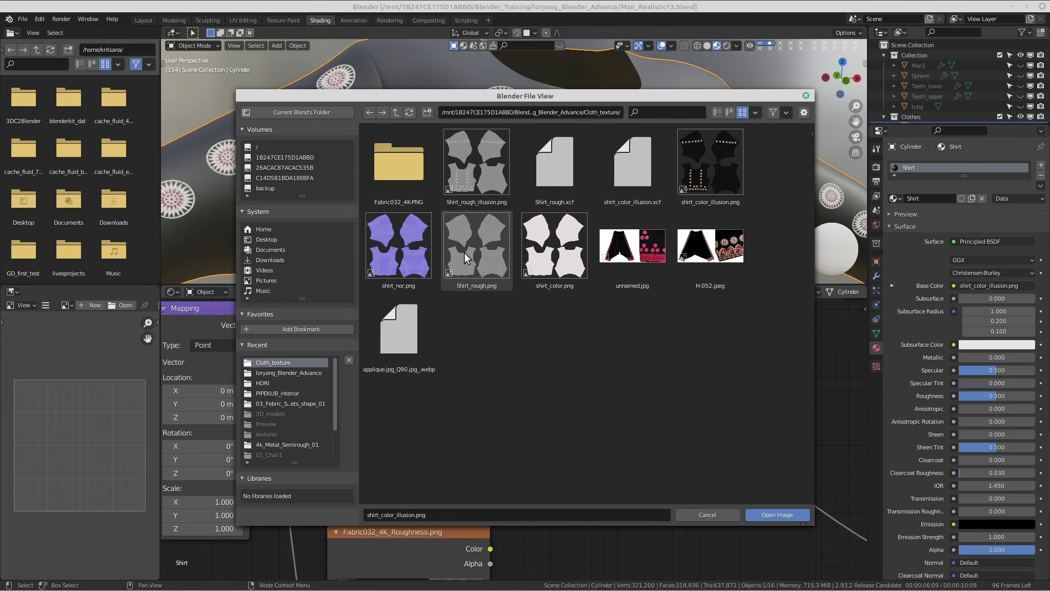
{"action": "left_click", "coordinate": [467, 148]}
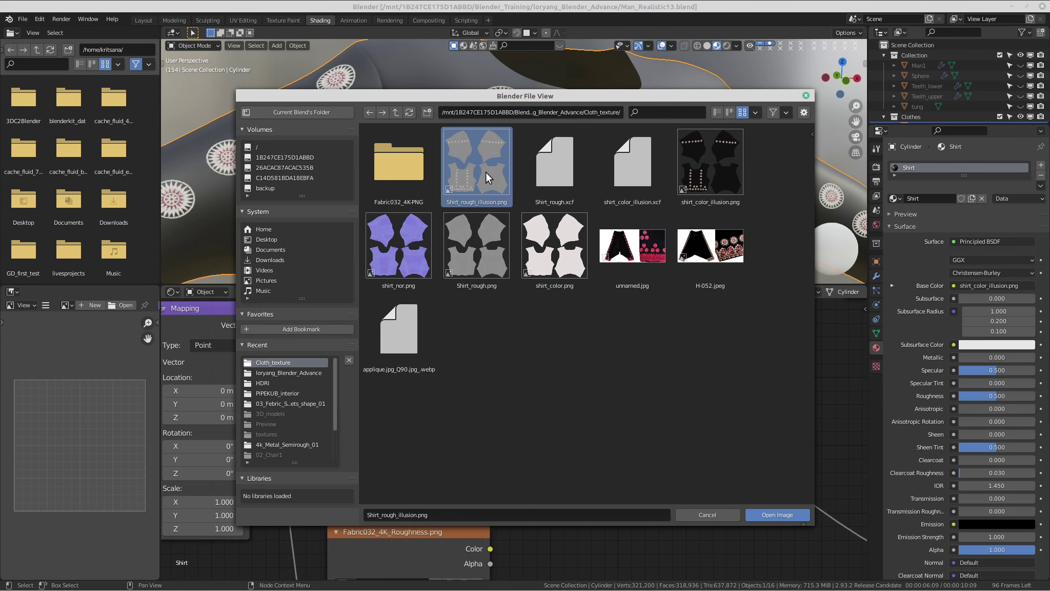
{"action": "left_click", "coordinate": [789, 514]}
Delete the unconnected shirt_nor image texture node from the Shirt material.
{"action": "scroll", "coordinate": [535, 382], "scroll_direction": "down", "scroll_amount": 6}
{"action": "middle_click_drag", "start_coordinate": [654, 389], "coordinate": [499, 375]}
{"action": "scroll", "coordinate": [605, 392], "scroll_direction": "down", "scroll_amount": 2}
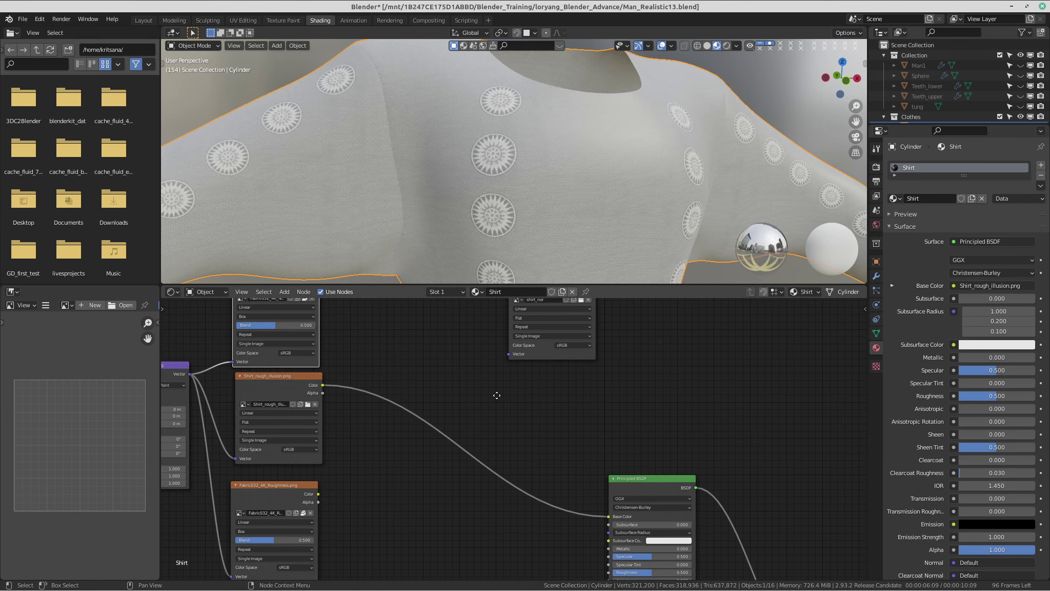
{"action": "middle_click_drag", "start_coordinate": [497, 395], "coordinate": [496, 395]}
{"action": "left_click_drag", "start_coordinate": [495, 376], "coordinate": [520, 372]}
{"action": "key", "text": "x"}
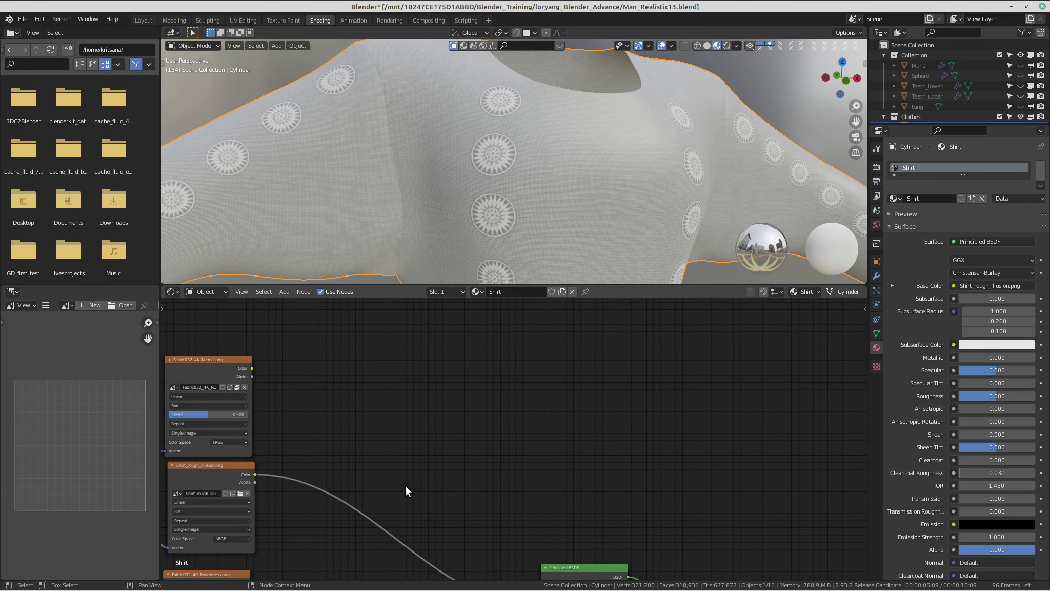
Move the Principled BSDF node slightly farther from the image texture nodes.
{"action": "middle_click_drag", "start_coordinate": [441, 515], "coordinate": [472, 368]}
{"action": "scroll", "coordinate": [513, 428], "scroll_direction": "down", "scroll_amount": 2}
{"action": "middle_click_drag", "start_coordinate": [593, 439], "coordinate": [588, 421]}
{"action": "left_click_drag", "start_coordinate": [589, 406], "coordinate": [613, 395]}
Examine which images the Shirt material's texture nodes use and how they connect to the Principled BSDF.
{"action": "mouse_move", "coordinate": [1036, 11]}
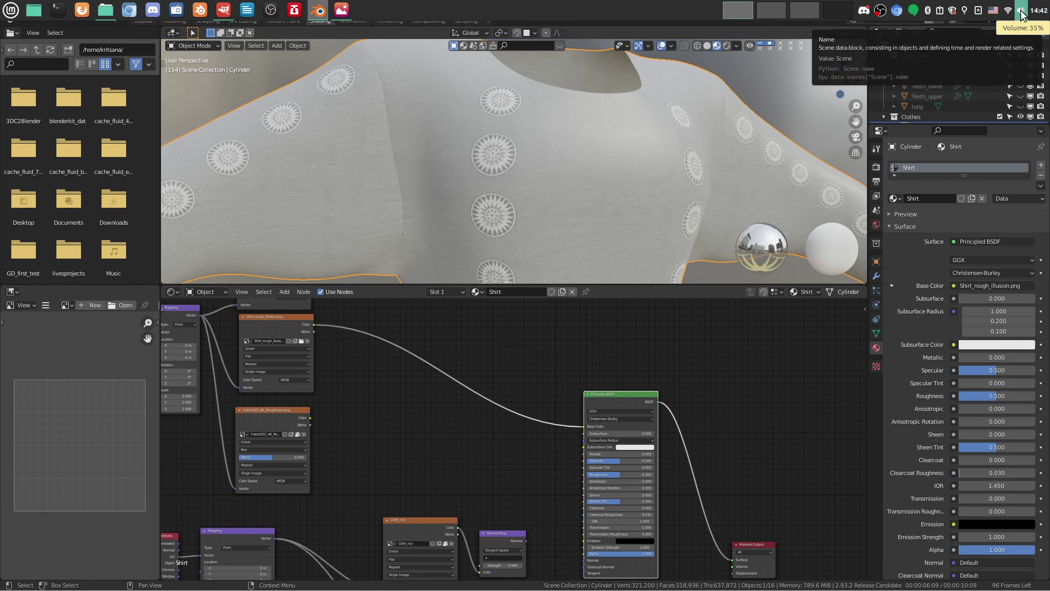
{"action": "middle_click_drag", "start_coordinate": [391, 420], "coordinate": [429, 390]}
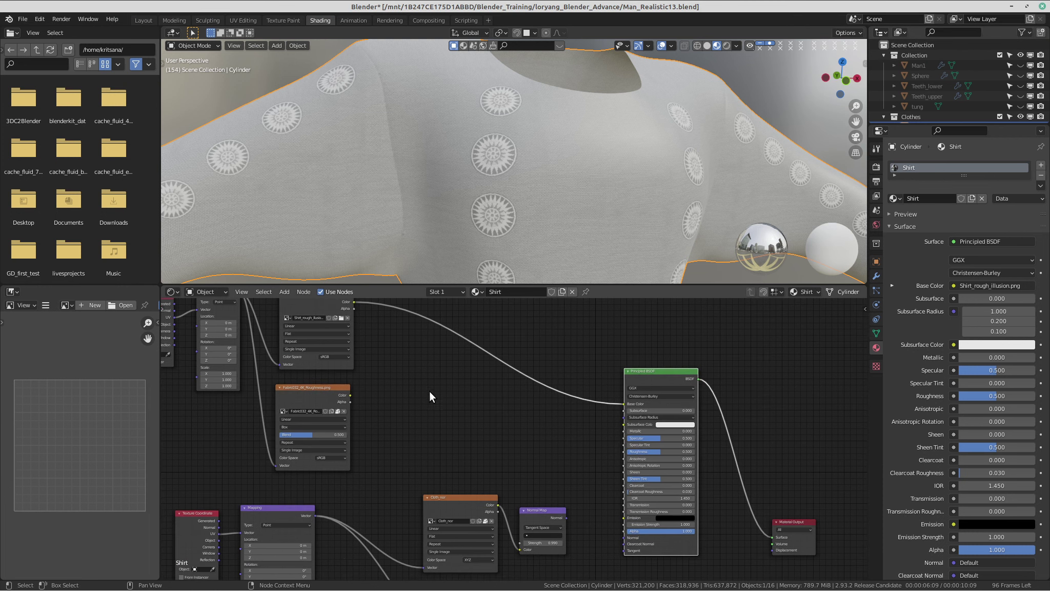
{"action": "middle_click_drag", "start_coordinate": [395, 332], "coordinate": [367, 421]}
{"action": "scroll", "coordinate": [305, 421], "scroll_direction": "up", "scroll_amount": 2}
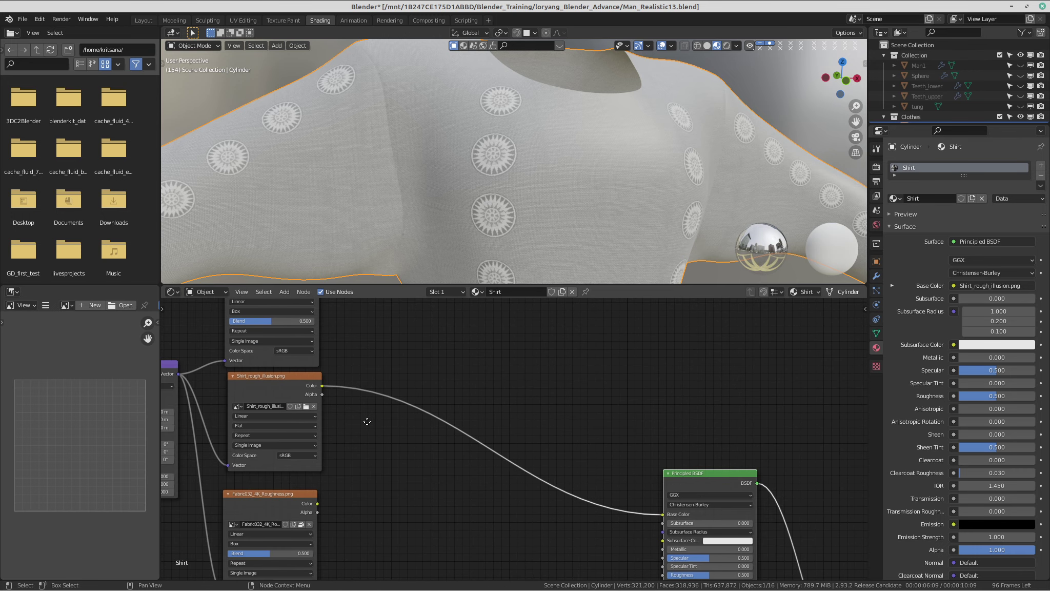
{"action": "scroll", "coordinate": [341, 374], "scroll_direction": "down", "scroll_amount": 1}
{"action": "scroll", "coordinate": [377, 427], "scroll_direction": "up", "scroll_amount": 4}
{"action": "middle_click_drag", "start_coordinate": [340, 374], "coordinate": [522, 454]}
{"action": "scroll", "coordinate": [388, 378], "scroll_direction": "up", "scroll_amount": 4}
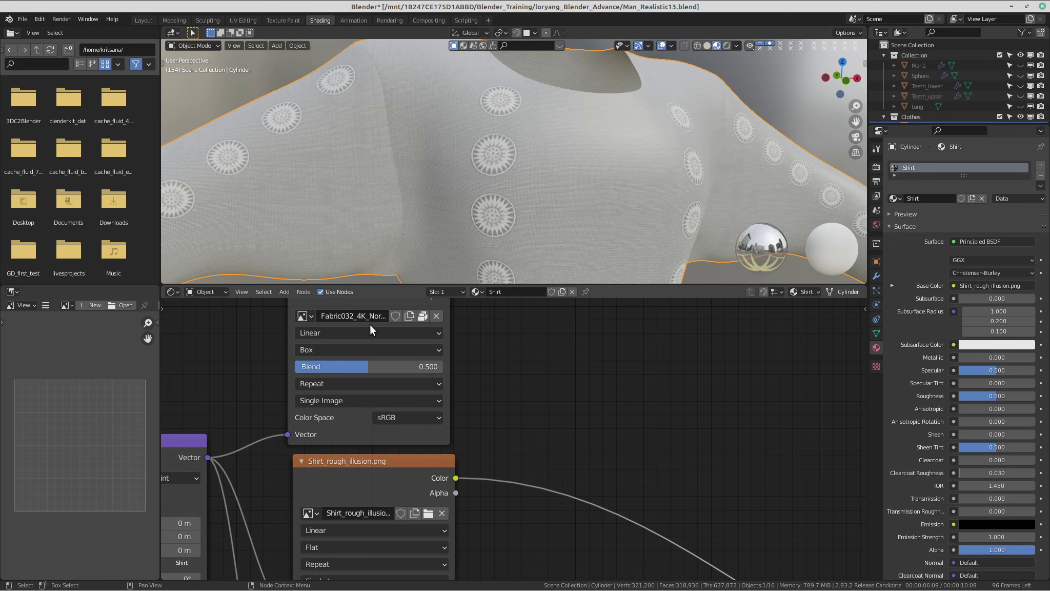
{"action": "scroll", "coordinate": [370, 324], "scroll_direction": "down", "scroll_amount": 4}
{"action": "scroll", "coordinate": [384, 458], "scroll_direction": "down", "scroll_amount": 5}
{"action": "middle_click_drag", "start_coordinate": [421, 492], "coordinate": [442, 407]}
{"action": "scroll", "coordinate": [403, 462], "scroll_direction": "up", "scroll_amount": 5}
{"action": "scroll", "coordinate": [665, 499], "scroll_direction": "down", "scroll_amount": 3}
{"action": "scroll", "coordinate": [358, 394], "scroll_direction": "up", "scroll_amount": 2}
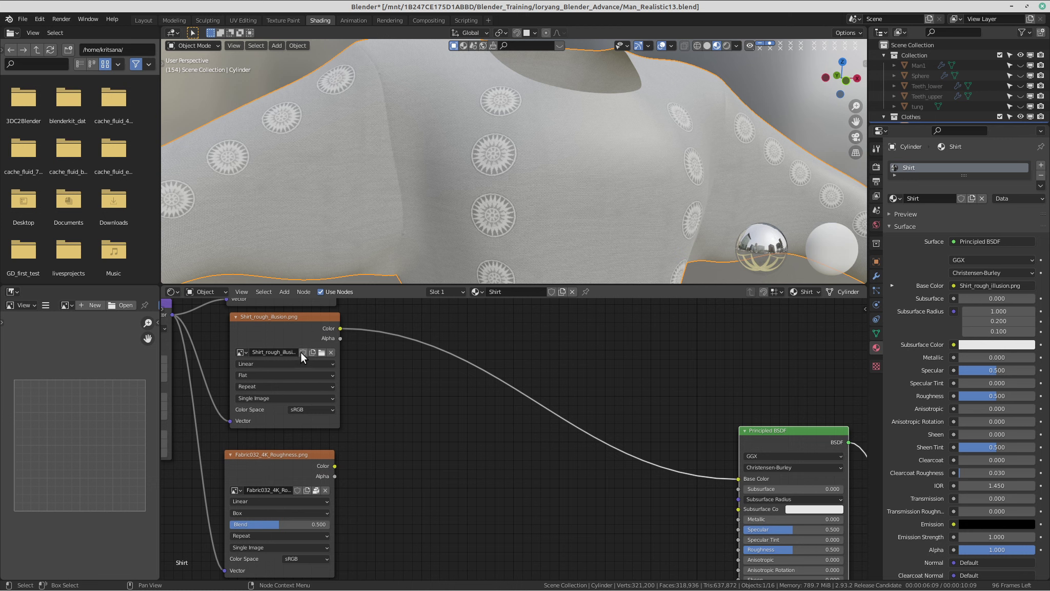
Assign the existing shirt_color_illusion.png image to the texture node connected to Base Color.
{"action": "right_click", "coordinate": [243, 350]}
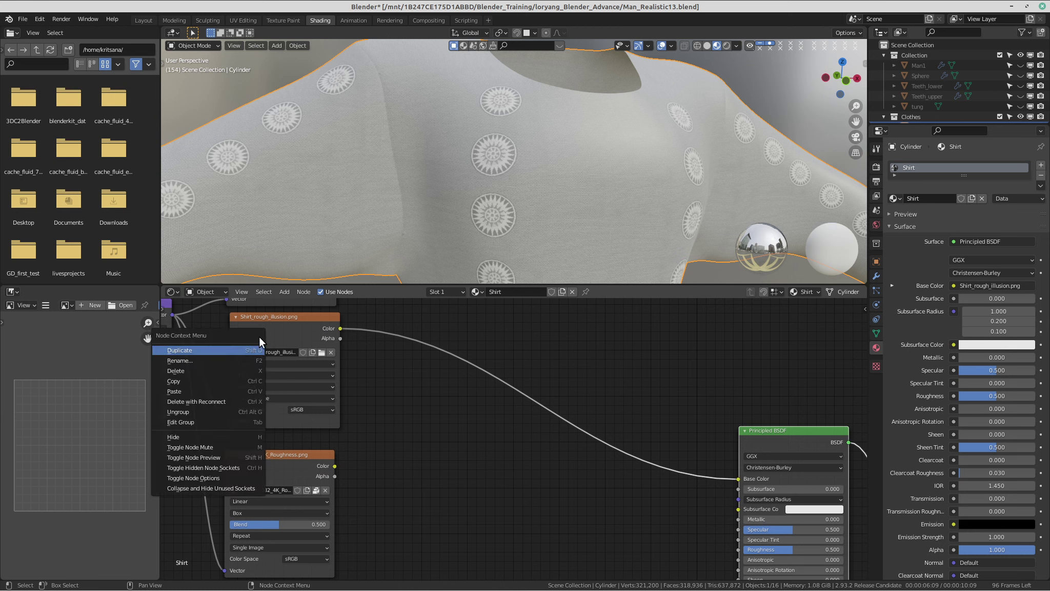
{"action": "left_click", "coordinate": [241, 347]}
{"action": "left_click", "coordinate": [243, 353]}
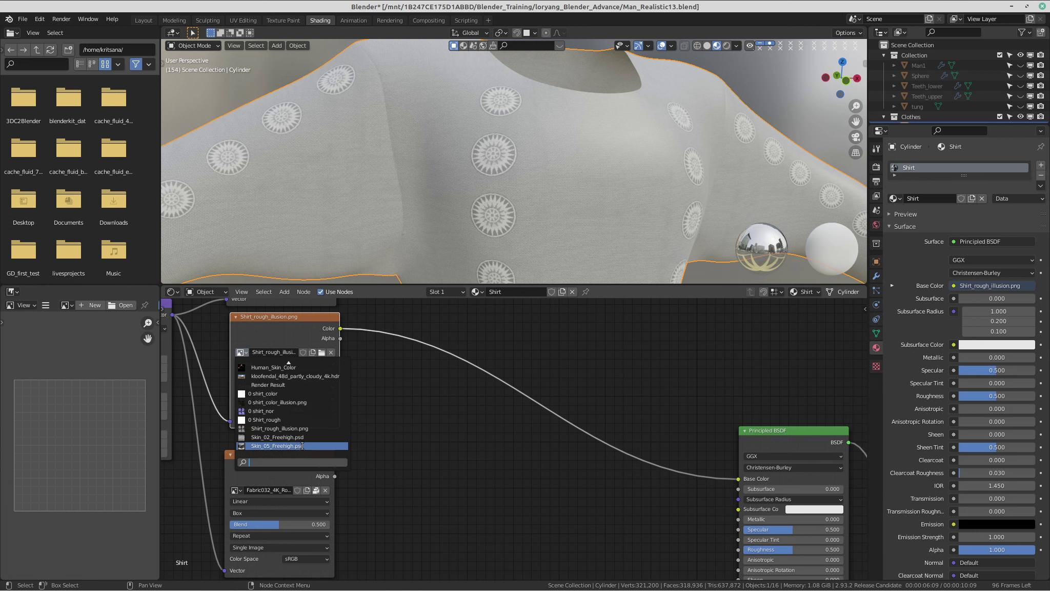
{"action": "left_click", "coordinate": [303, 402]}
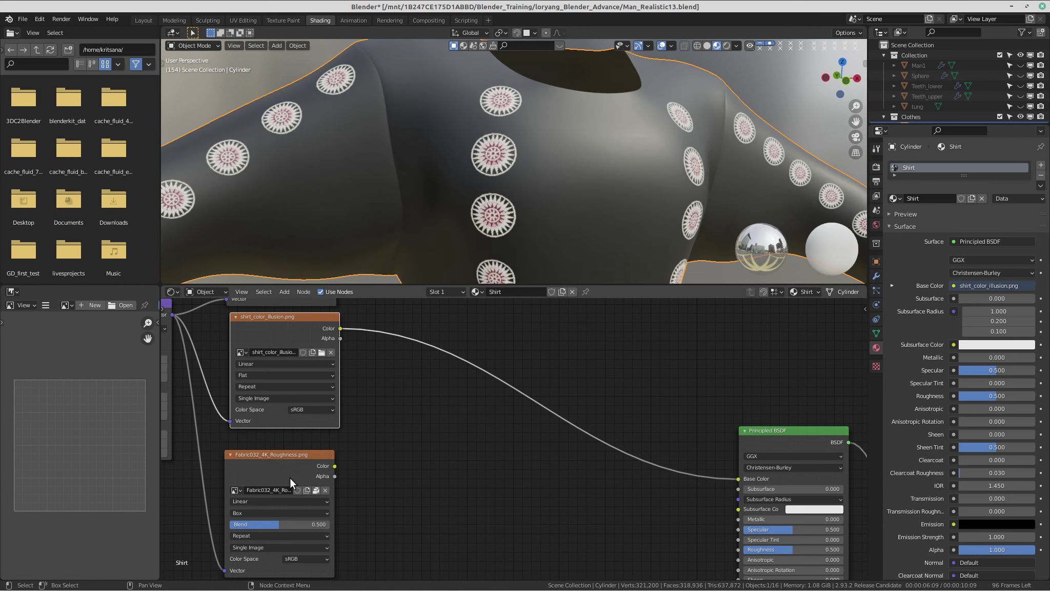
Widen the Fabric032_4K_Roughness.png texture node and unpack its image to a file in the textures folder.
{"action": "middle_click_drag", "start_coordinate": [283, 499], "coordinate": [336, 448]}
{"action": "scroll", "coordinate": [337, 448], "scroll_direction": "up", "scroll_amount": 2}
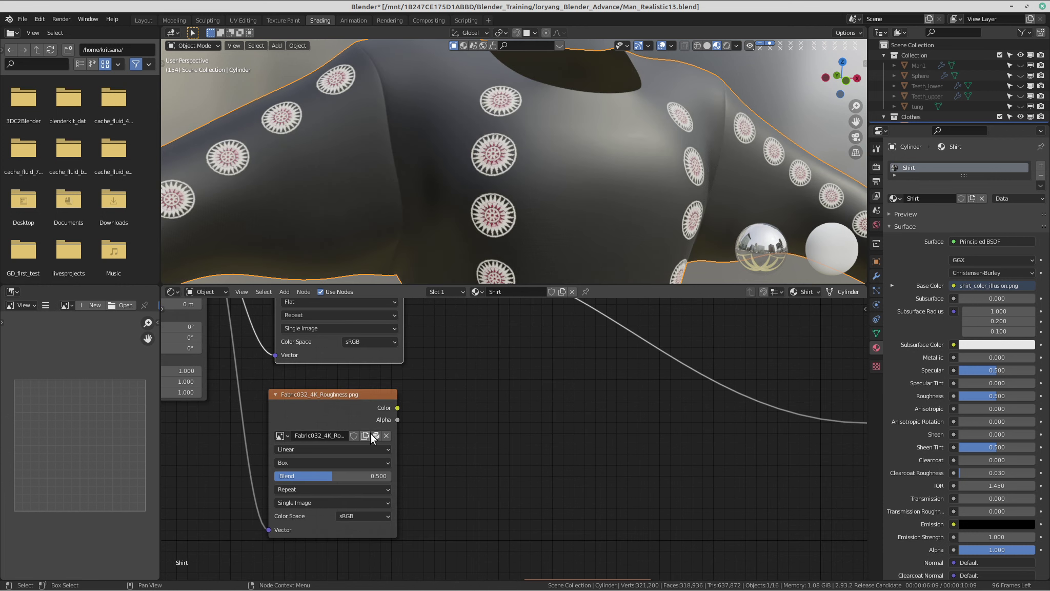
{"action": "left_click_drag", "start_coordinate": [396, 430], "coordinate": [468, 427]}
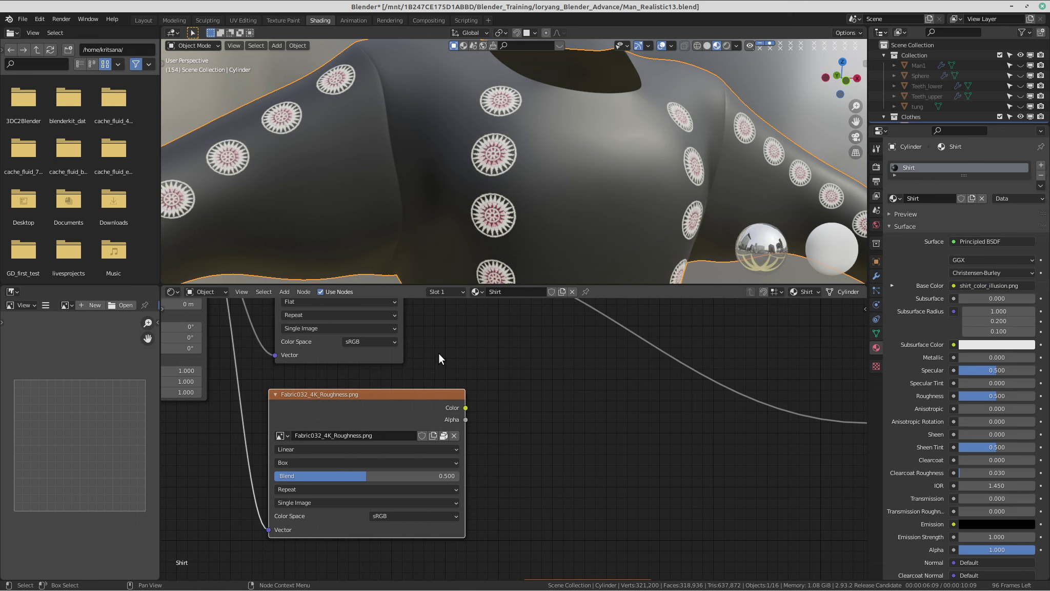
{"action": "middle_click_drag", "start_coordinate": [438, 354], "coordinate": [492, 361]}
{"action": "left_click", "coordinate": [496, 442]}
{"action": "left_click", "coordinate": [491, 455]}
Load Shirt_rough_illusion.png from the Cloth_texture folder into the roughness image texture node.
{"action": "left_click", "coordinate": [496, 443]}
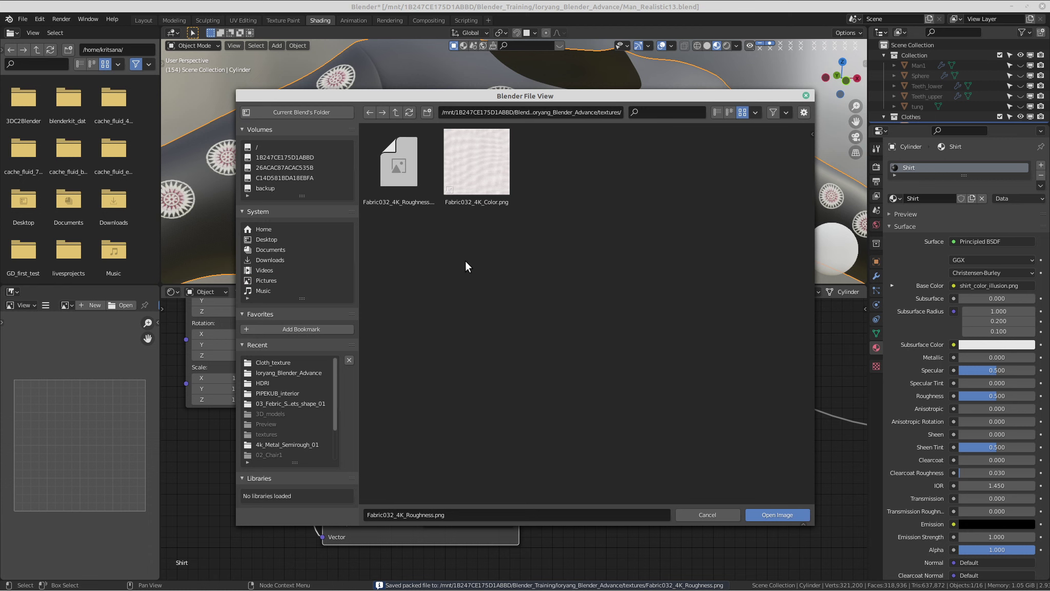
{"action": "left_click", "coordinate": [397, 114]}
{"action": "left_click", "coordinate": [290, 362]}
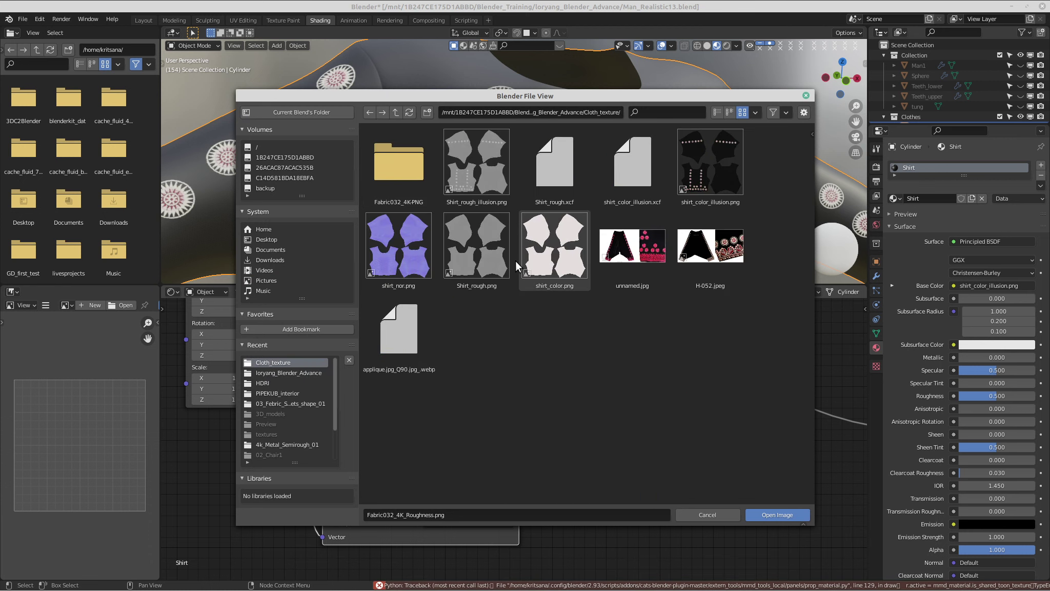
{"action": "left_click", "coordinate": [447, 176]}
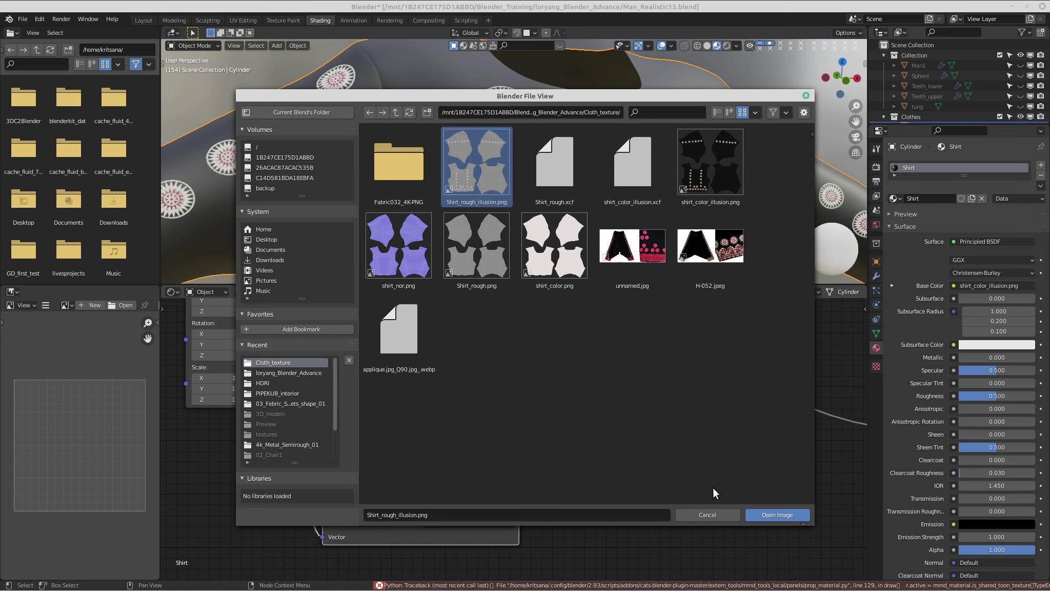
{"action": "left_click", "coordinate": [762, 516]}
Move the Cloth_nor, Normal Map and displacement nodes farther down, away from the roughness texture node.
{"action": "scroll", "coordinate": [451, 396], "scroll_direction": "down", "scroll_amount": 3}
{"action": "middle_click_drag", "start_coordinate": [551, 436], "coordinate": [389, 370]}
{"action": "scroll", "coordinate": [389, 370], "scroll_direction": "up", "scroll_amount": 1}
{"action": "scroll", "coordinate": [416, 368], "scroll_direction": "down", "scroll_amount": 3}
{"action": "middle_click_drag", "start_coordinate": [498, 411], "coordinate": [385, 358]}
{"action": "scroll", "coordinate": [449, 455], "scroll_direction": "down", "scroll_amount": 2}
{"action": "left_click_drag", "start_coordinate": [387, 420], "coordinate": [476, 473]}
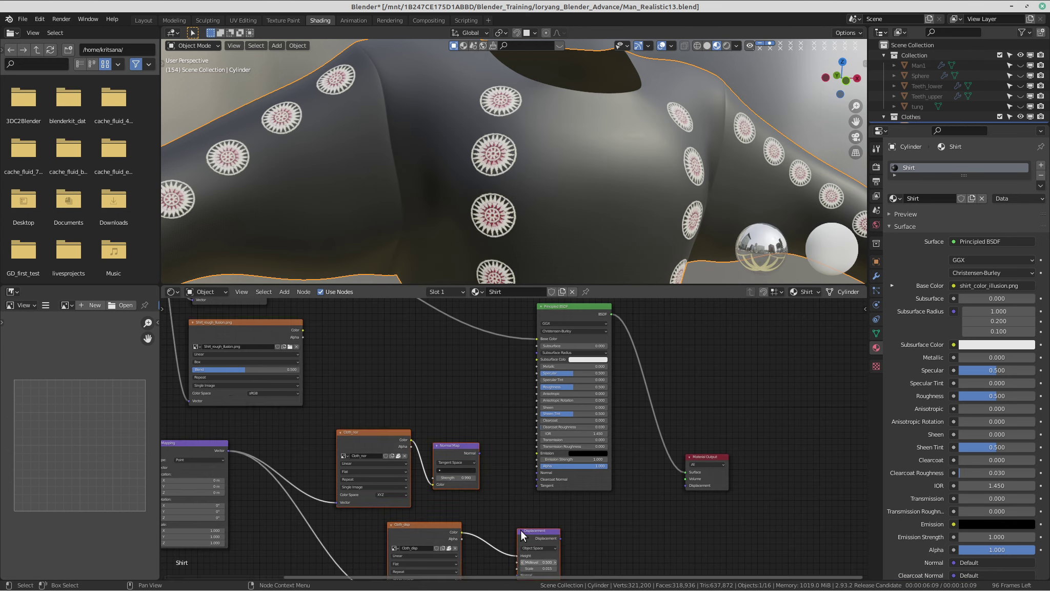
{"action": "middle_click_drag", "start_coordinate": [463, 490], "coordinate": [460, 391]}
{"action": "left_click_drag", "start_coordinate": [388, 333], "coordinate": [357, 387]}
Move the Shirt_rough_illusion.png texture node closer to the Principled BSDF and connect its Color output to Roughness.
{"action": "middle_click_drag", "start_coordinate": [391, 378], "coordinate": [466, 506]}
{"action": "left_click_drag", "start_coordinate": [351, 362], "coordinate": [491, 401]}
{"action": "scroll", "coordinate": [524, 426], "scroll_direction": "up", "scroll_amount": 3}
{"action": "scroll", "coordinate": [524, 427], "scroll_direction": "up", "scroll_amount": 2}
{"action": "left_click_drag", "start_coordinate": [418, 421], "coordinate": [581, 451]}
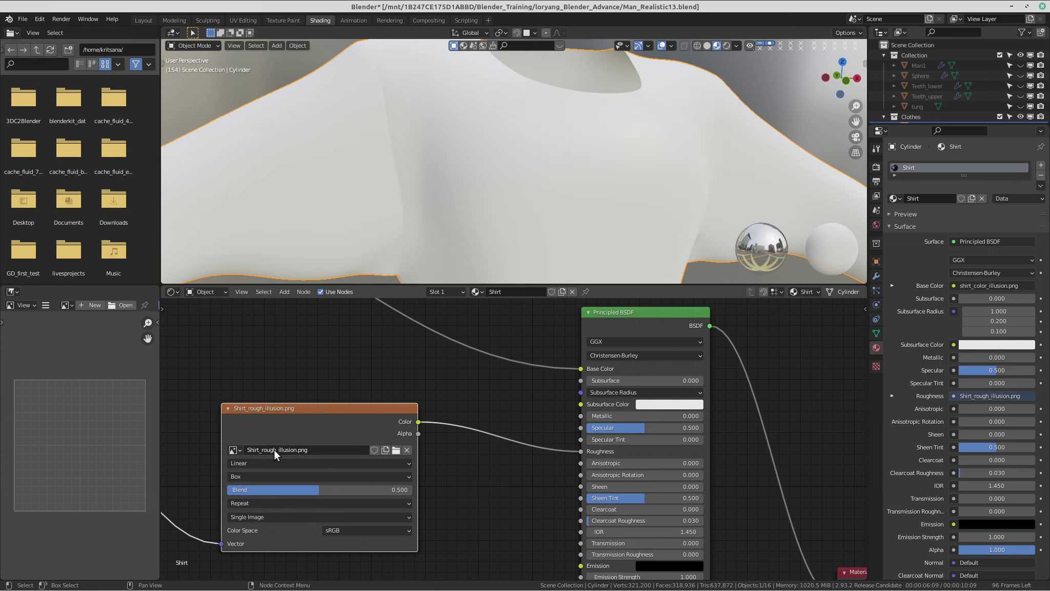
Examine the shirt's surface reflections around the motifs and trace the roughness texture's node connections.
{"action": "middle_click_drag", "start_coordinate": [499, 241], "coordinate": [509, 191]}
{"action": "scroll", "coordinate": [480, 401], "scroll_direction": "down", "scroll_amount": 2}
{"action": "middle_click_drag", "start_coordinate": [379, 332], "coordinate": [541, 444]}
{"action": "middle_click_drag", "start_coordinate": [532, 444], "coordinate": [505, 410]}
{"action": "scroll", "coordinate": [697, 143], "scroll_direction": "up", "scroll_amount": 2}
{"action": "middle_click_drag", "start_coordinate": [696, 142], "coordinate": [623, 157]}
{"action": "scroll", "coordinate": [646, 138], "scroll_direction": "down", "scroll_amount": 2}
{"action": "scroll", "coordinate": [462, 382], "scroll_direction": "down", "scroll_amount": 3}
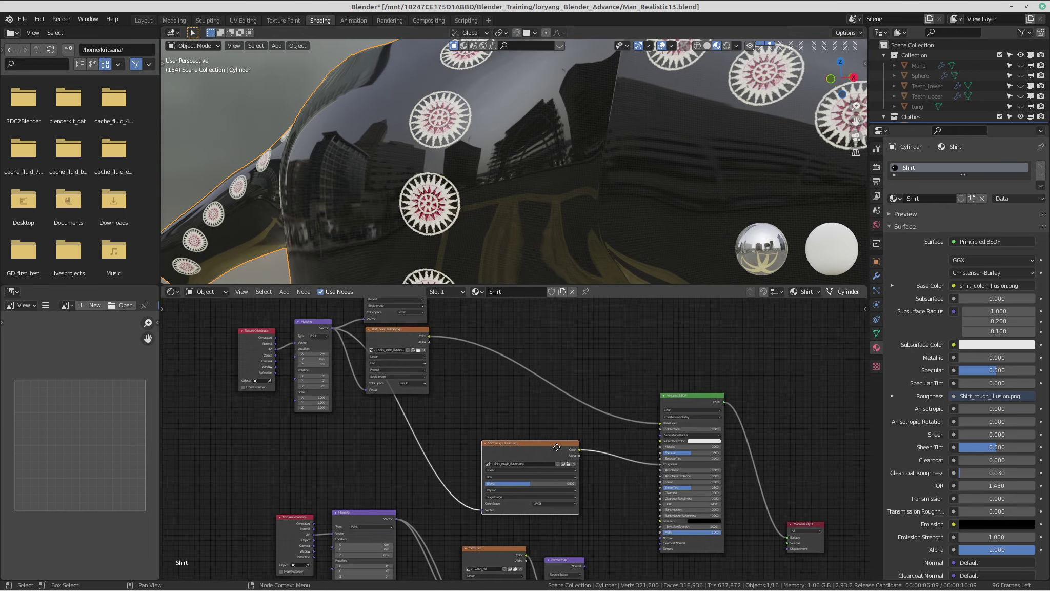
{"action": "middle_click_drag", "start_coordinate": [461, 382], "coordinate": [441, 359]}
{"action": "scroll", "coordinate": [503, 169], "scroll_direction": "up", "scroll_amount": 2}
{"action": "scroll", "coordinate": [511, 179], "scroll_direction": "down", "scroll_amount": 2}
{"action": "middle_click_drag", "start_coordinate": [503, 168], "coordinate": [507, 178]}
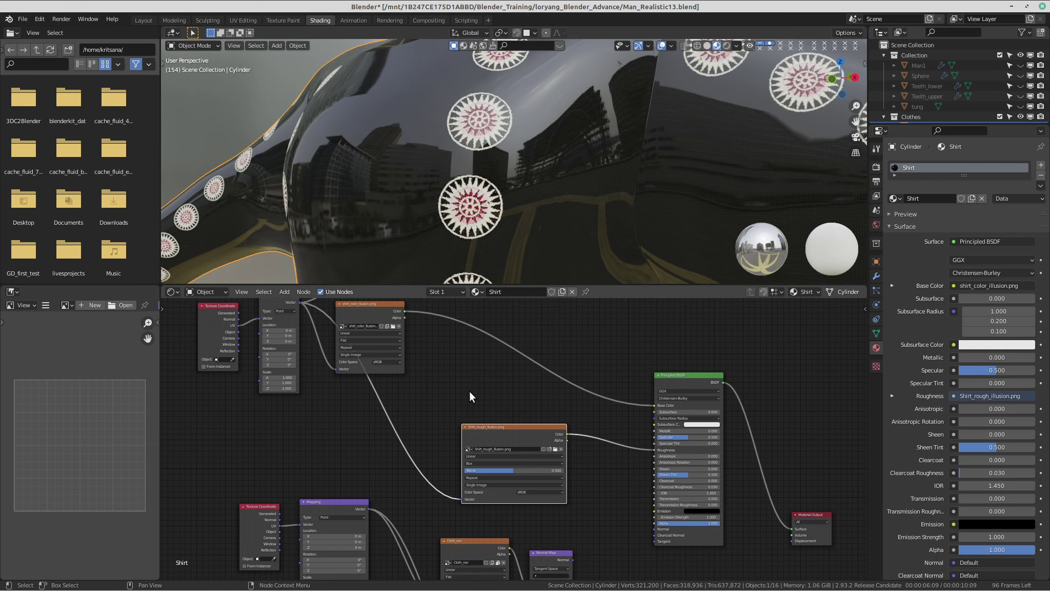
Shift the roughness texture node away and insert a Math node set to Add between its Color output and the Roughness input.
{"action": "left_click_drag", "start_coordinate": [489, 426], "coordinate": [430, 394]}
{"action": "key", "text": "shift+a"}
{"action": "mouse_move", "coordinate": [551, 449]}
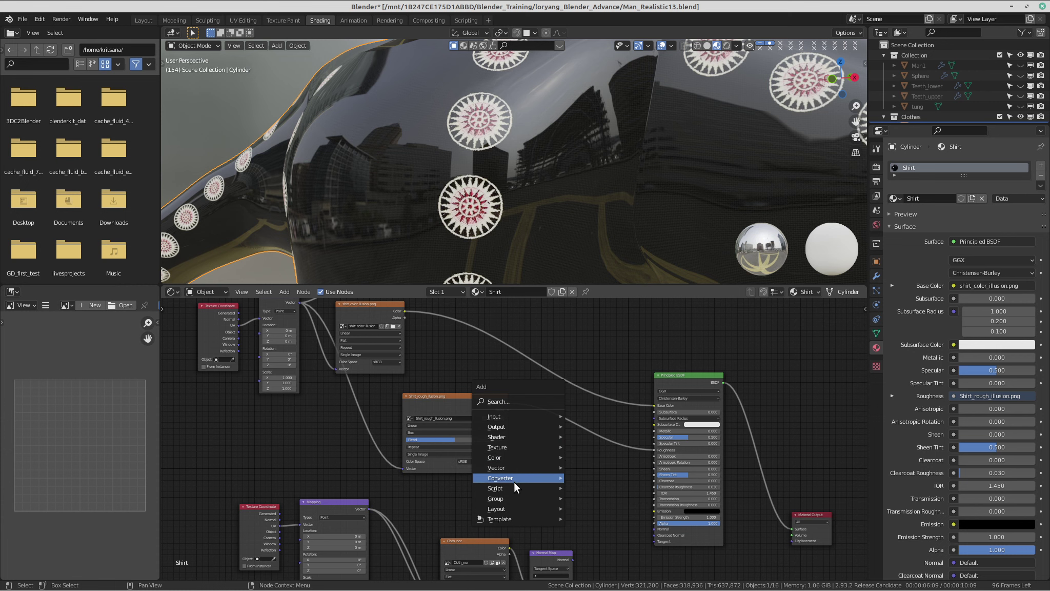
{"action": "mouse_move", "coordinate": [513, 479]}
{"action": "left_click", "coordinate": [588, 409]}
{"action": "left_click", "coordinate": [559, 425]}
{"action": "scroll", "coordinate": [517, 439], "scroll_direction": "up", "scroll_amount": 2}
{"action": "scroll", "coordinate": [578, 446], "scroll_direction": "up", "scroll_amount": 2}
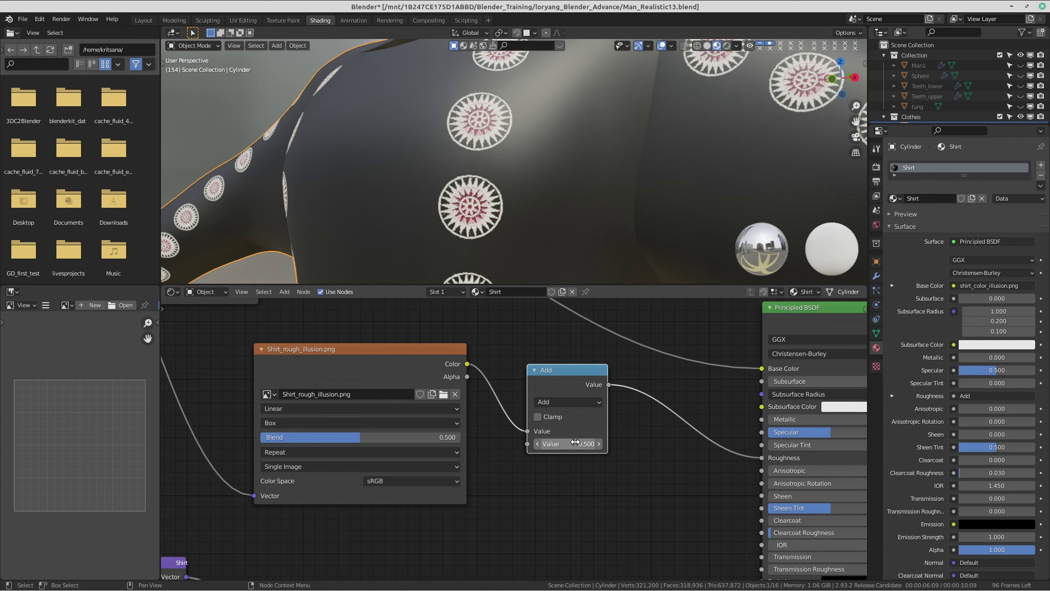
Change the Shirt_rough_illusion.png texture node's projection to Flat.
{"action": "scroll", "coordinate": [309, 389], "scroll_direction": "down", "scroll_amount": 4}
{"action": "middle_click_drag", "start_coordinate": [310, 388], "coordinate": [517, 475]}
{"action": "scroll", "coordinate": [453, 398], "scroll_direction": "down", "scroll_amount": 1}
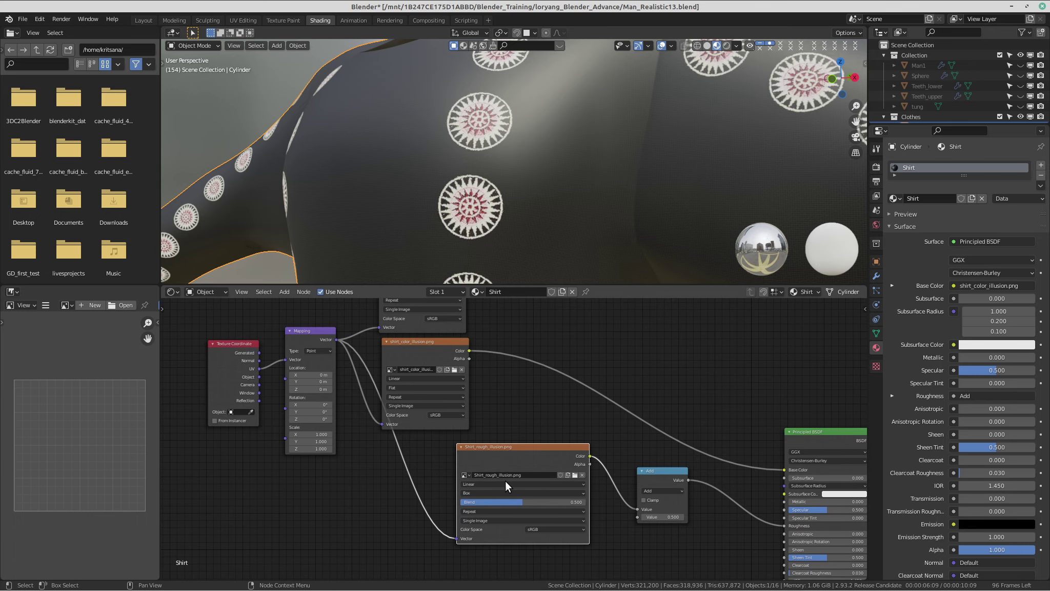
{"action": "scroll", "coordinate": [505, 471], "scroll_direction": "up", "scroll_amount": 2}
{"action": "middle_click_drag", "start_coordinate": [371, 423], "coordinate": [388, 381]}
{"action": "scroll", "coordinate": [430, 390], "scroll_direction": "up", "scroll_amount": 1}
{"action": "left_click", "coordinate": [466, 401]}
{"action": "left_click", "coordinate": [464, 420]}
{"action": "middle_click_drag", "start_coordinate": [640, 393], "coordinate": [578, 427]}
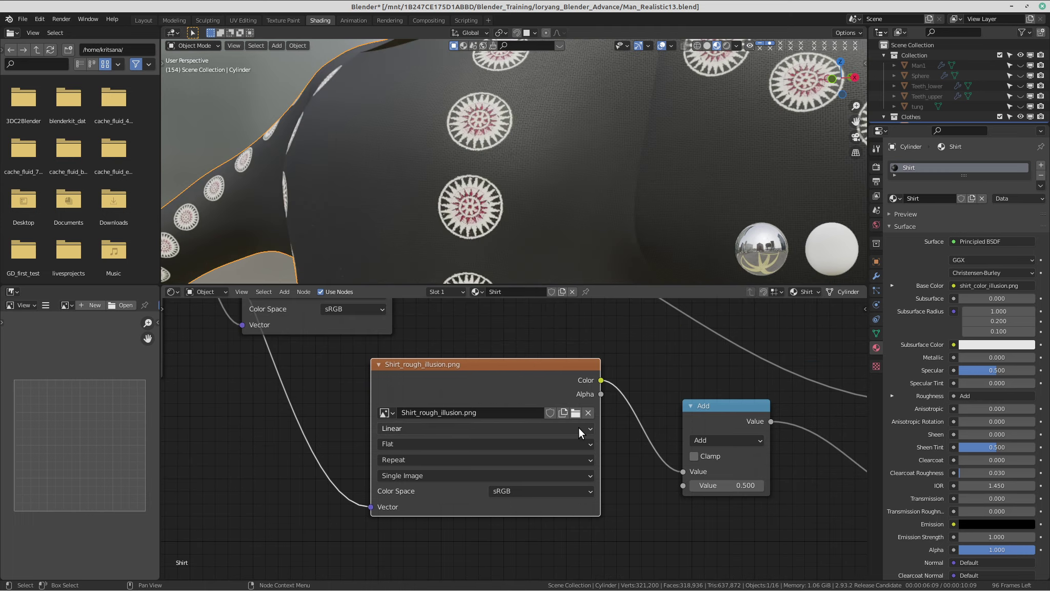
Examine the fabric weave and embroidery motifs on the shirt from close up and from a distance.
{"action": "scroll", "coordinate": [628, 174], "scroll_direction": "up", "scroll_amount": 5}
{"action": "scroll", "coordinate": [625, 173], "scroll_direction": "down", "scroll_amount": 3}
{"action": "middle_click_drag", "start_coordinate": [567, 154], "coordinate": [595, 188]}
{"action": "scroll", "coordinate": [624, 183], "scroll_direction": "up", "scroll_amount": 2}
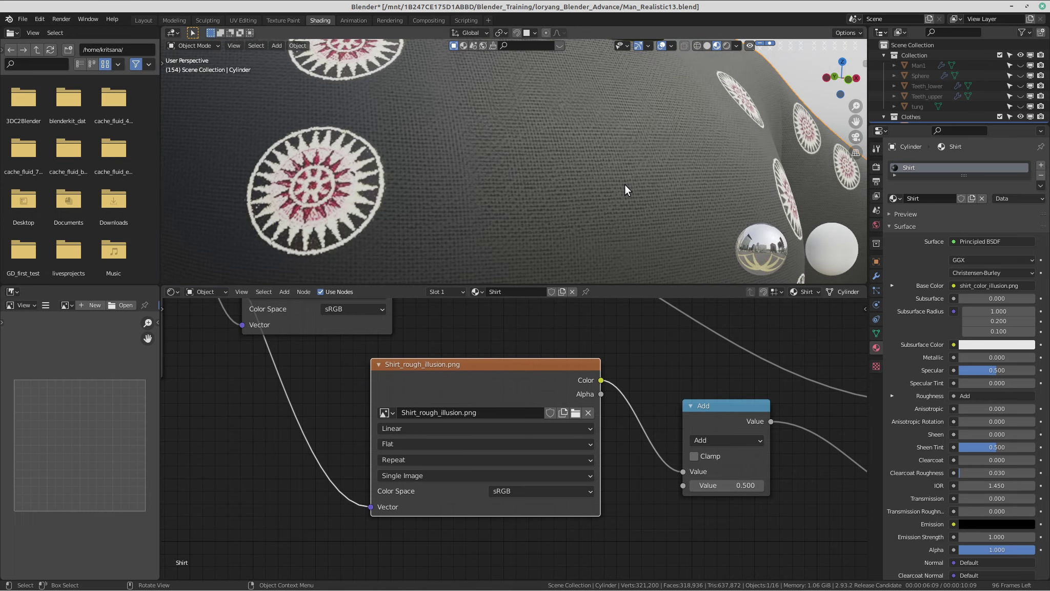
{"action": "scroll", "coordinate": [639, 438], "scroll_direction": "up", "scroll_amount": 3}
{"action": "middle_click_drag", "start_coordinate": [639, 438], "coordinate": [544, 416]}
{"action": "scroll", "coordinate": [636, 179], "scroll_direction": "down", "scroll_amount": 4}
{"action": "middle_click_drag", "start_coordinate": [634, 175], "coordinate": [656, 175]}
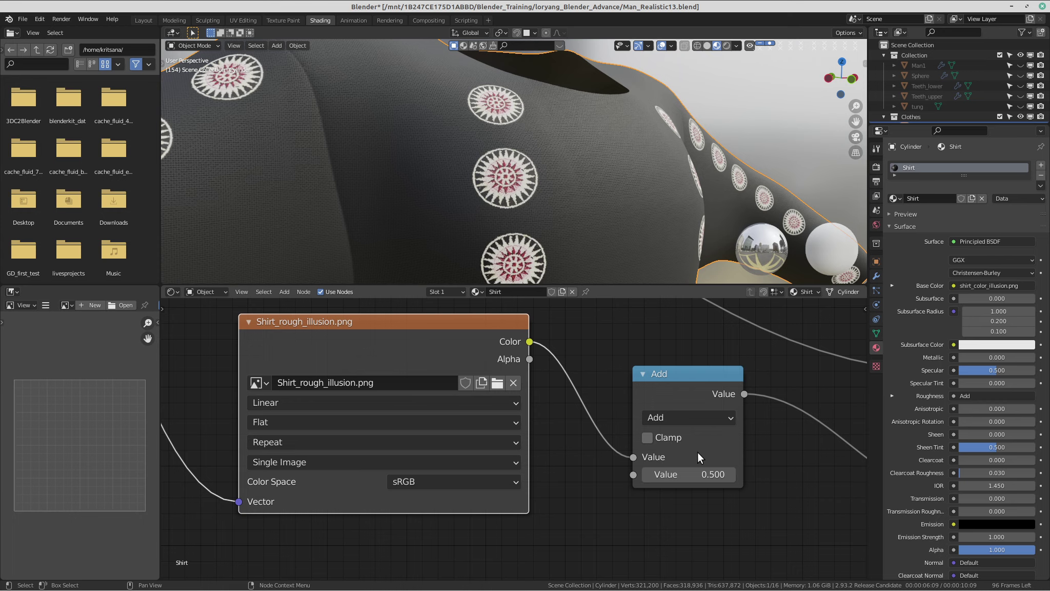
Set the Add node's second value to 0.190.
{"action": "scroll", "coordinate": [625, 427], "scroll_direction": "up", "scroll_amount": 2}
{"action": "mouse_move", "coordinate": [658, 448]}
{"action": "left_mouse_down"}
{"action": "mouse_move", "coordinate": [720, 448]}
{"action": "mouse_move", "coordinate": [589, 438]}
{"action": "left_mouse_up"}
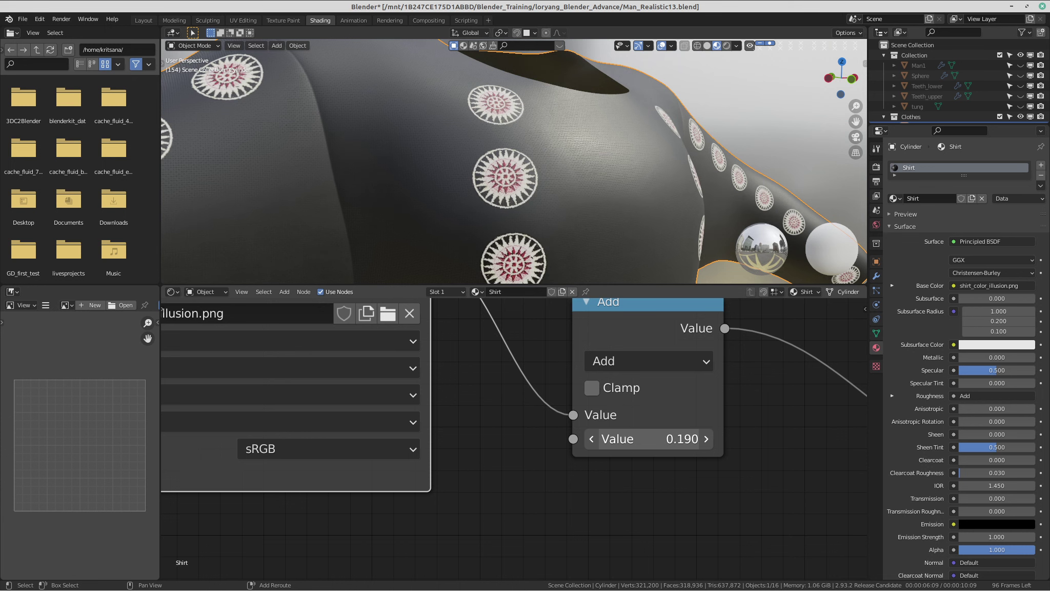
{"action": "scroll", "coordinate": [628, 166], "scroll_direction": "up", "scroll_amount": 4}
{"action": "scroll", "coordinate": [649, 170], "scroll_direction": "down", "scroll_amount": 2}
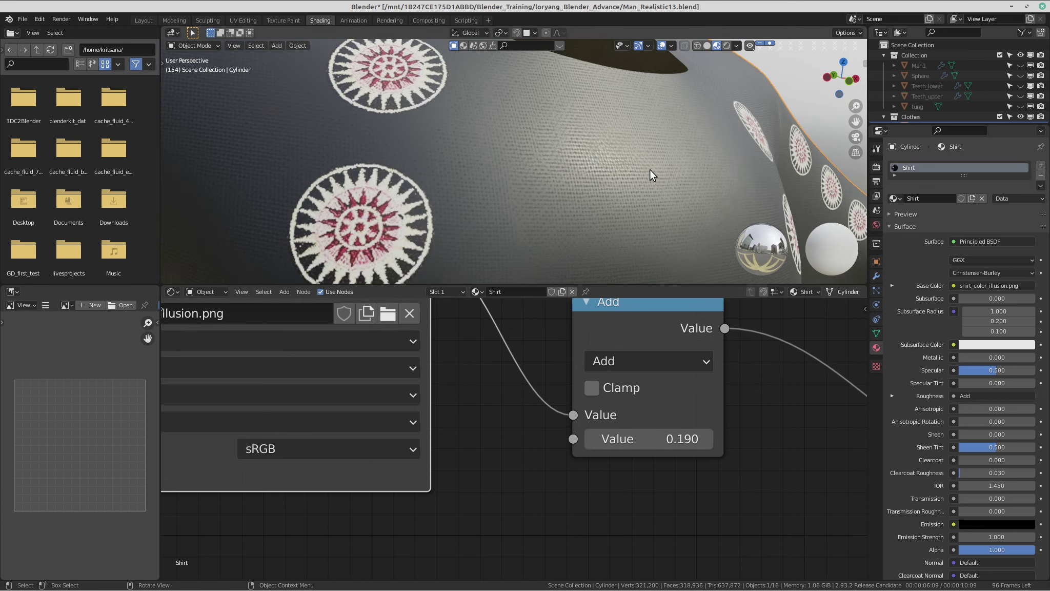
Examine the shine of the fabric and motifs on the shirt's chest and sleeves from several angles.
{"action": "scroll", "coordinate": [674, 311], "scroll_direction": "down", "scroll_amount": 1}
{"action": "scroll", "coordinate": [674, 328], "scroll_direction": "down", "scroll_amount": 3}
{"action": "scroll", "coordinate": [592, 187], "scroll_direction": "down", "scroll_amount": 2}
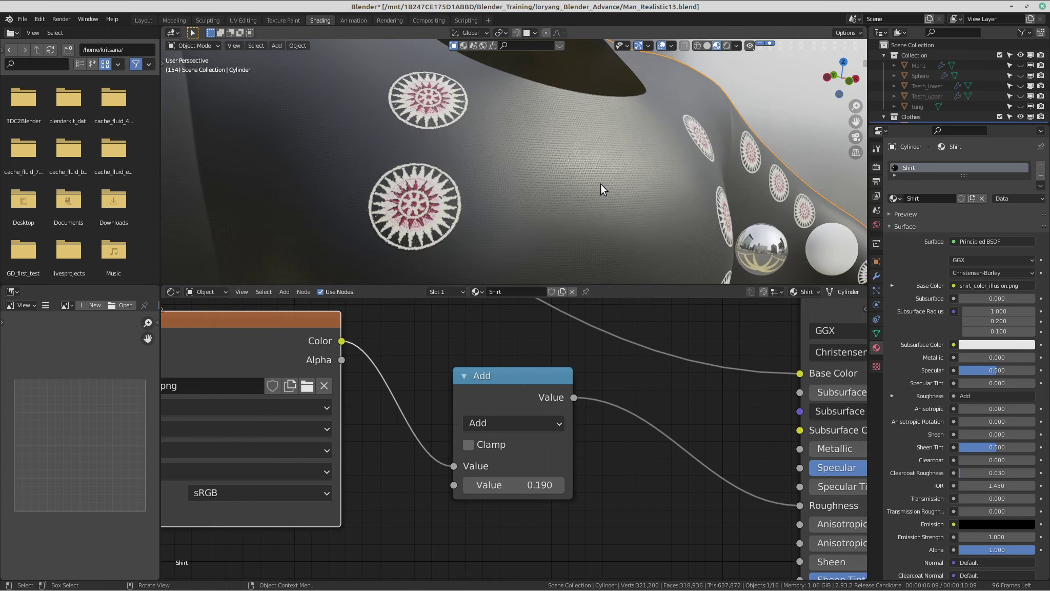
{"action": "scroll", "coordinate": [575, 186], "scroll_direction": "up", "scroll_amount": 2}
{"action": "middle_click_drag", "start_coordinate": [575, 186], "coordinate": [553, 183]}
{"action": "scroll", "coordinate": [594, 177], "scroll_direction": "up", "scroll_amount": 3}
{"action": "middle_click_drag", "start_coordinate": [639, 175], "coordinate": [602, 176]}
{"action": "scroll", "coordinate": [569, 202], "scroll_direction": "down", "scroll_amount": 6}
{"action": "scroll", "coordinate": [651, 183], "scroll_direction": "up", "scroll_amount": 3}
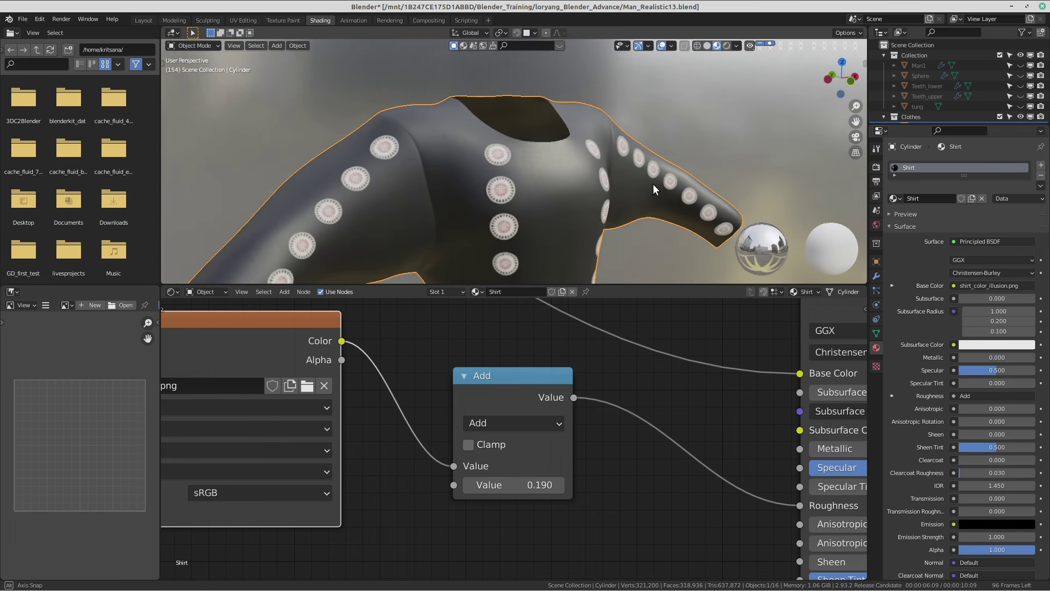
{"action": "scroll", "coordinate": [663, 183], "scroll_direction": "up", "scroll_amount": 3}
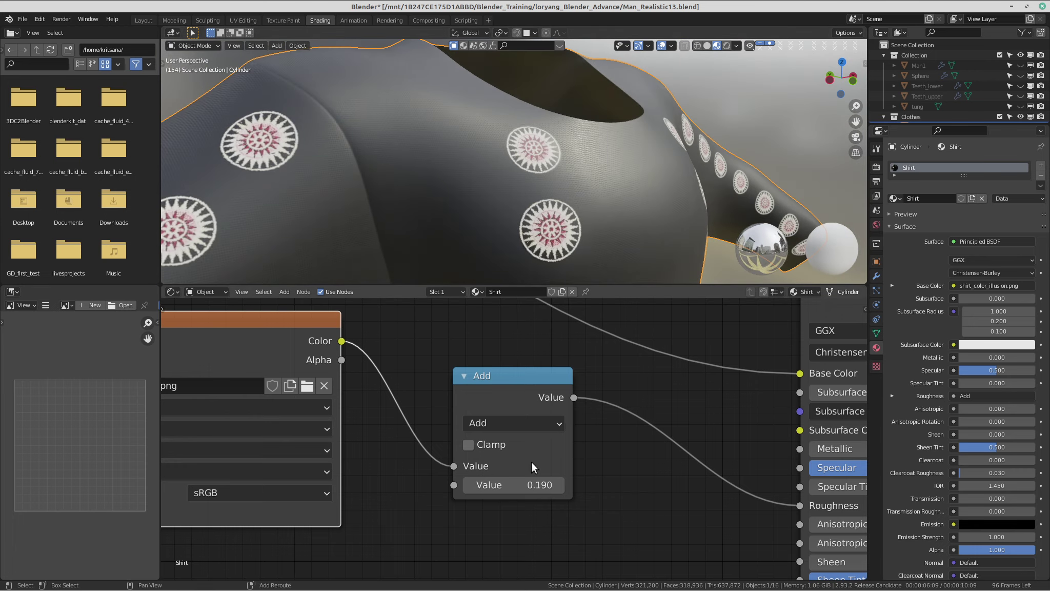
Switch the Math node's operation to Multiply and set its second value to 1.630.
{"action": "left_click", "coordinate": [517, 423]}
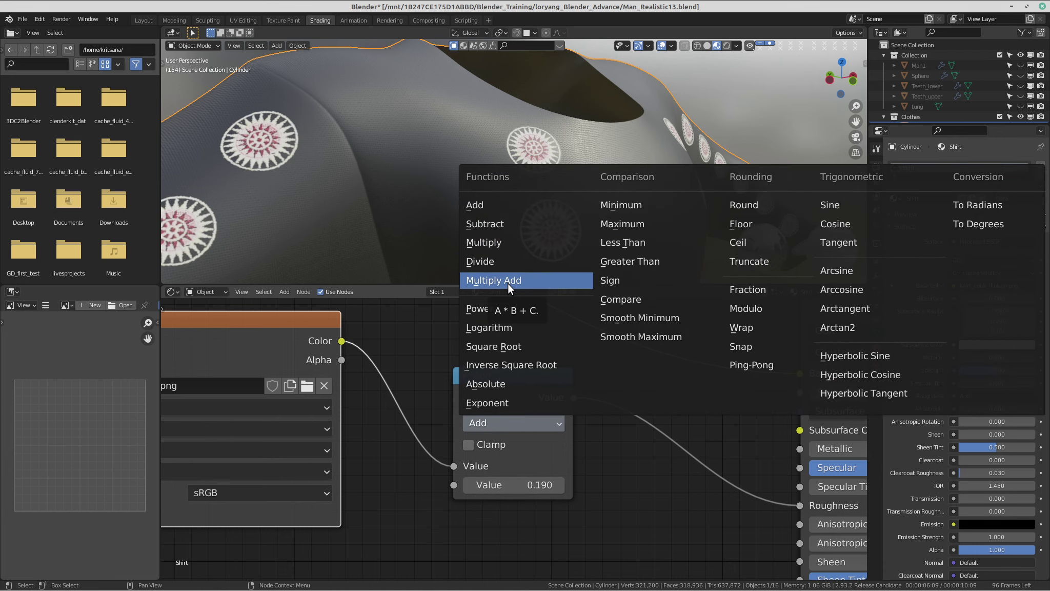
{"action": "left_click", "coordinate": [495, 244]}
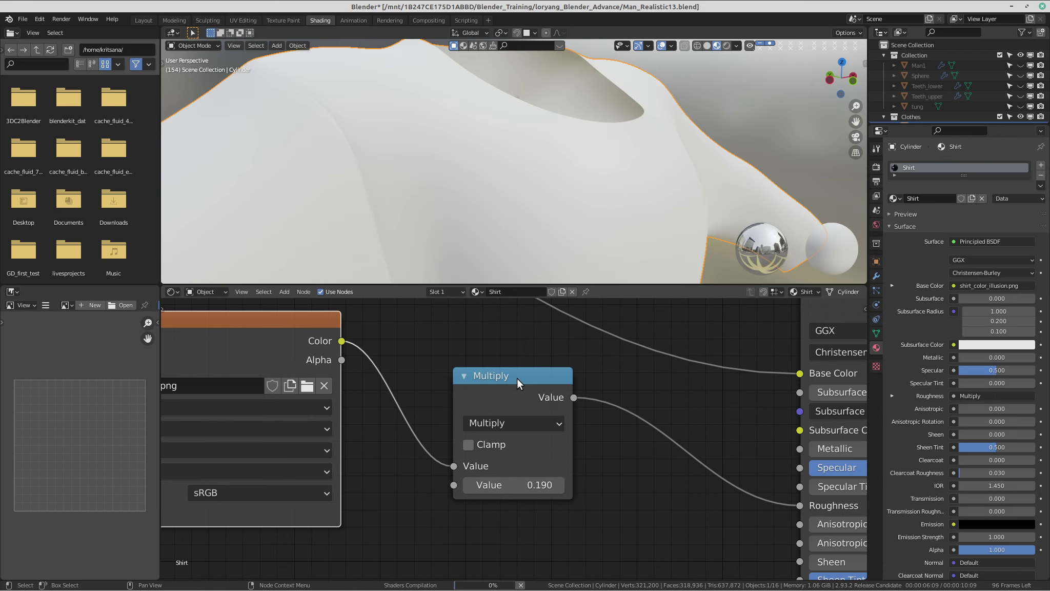
{"action": "left_click_drag", "start_coordinate": [533, 483], "coordinate": [674, 484]}
{"action": "middle_click_drag", "start_coordinate": [634, 149], "coordinate": [572, 140]}
Set the Principled BSDF's Specular to 0.164.
{"action": "middle_click_drag", "start_coordinate": [711, 413], "coordinate": [534, 424]}
{"action": "middle_click_drag", "start_coordinate": [693, 509], "coordinate": [641, 483]}
{"action": "left_click_drag", "start_coordinate": [641, 450], "coordinate": [608, 450]}
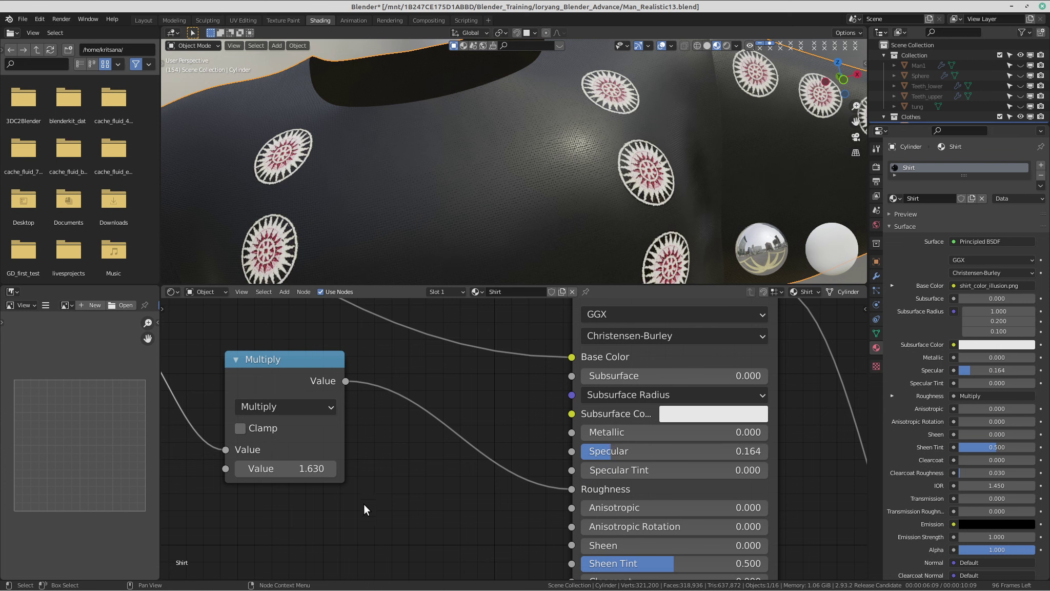
Try a value of 1.070 on the Multiply node for a glossier shirt.
{"action": "mouse_move", "coordinate": [307, 469]}
{"action": "left_mouse_down"}
{"action": "mouse_move", "coordinate": [323, 470]}
{"action": "mouse_move", "coordinate": [305, 468]}
{"action": "left_mouse_up"}
{"action": "middle_click_drag", "start_coordinate": [487, 143], "coordinate": [520, 148]}
{"action": "left_click_drag", "start_coordinate": [315, 466], "coordinate": [266, 466]}
{"action": "mouse_move", "coordinate": [602, 451]}
{"action": "left_mouse_down"}
{"action": "mouse_move", "coordinate": [583, 452]}
{"action": "mouse_move", "coordinate": [682, 434]}
{"action": "mouse_move", "coordinate": [610, 434]}
{"action": "left_mouse_up"}
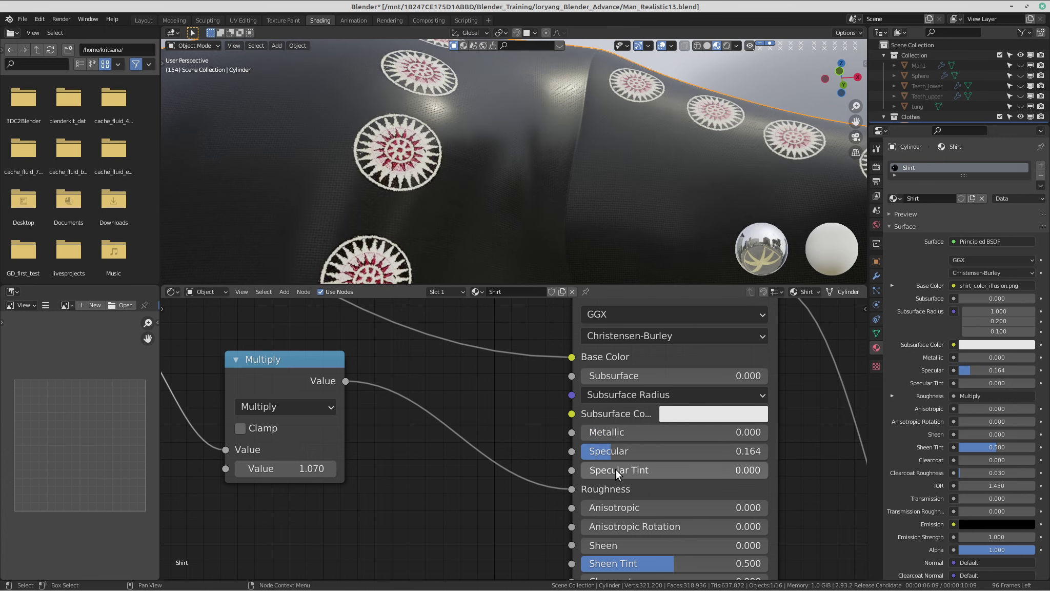
Set the Multiply node's second value to 1.620 and check the shirt's shoulder and neckline.
{"action": "left_click_drag", "start_coordinate": [288, 477], "coordinate": [317, 477]}
{"action": "middle_click_drag", "start_coordinate": [448, 204], "coordinate": [571, 183]}
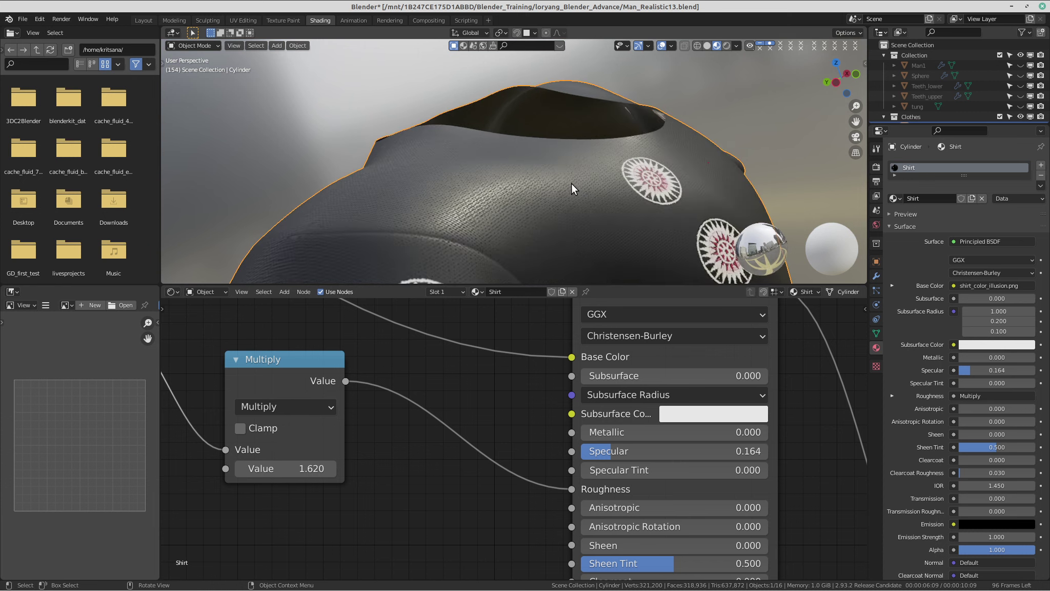
{"action": "scroll", "coordinate": [436, 507], "scroll_direction": "down", "scroll_amount": 2}
{"action": "scroll", "coordinate": [508, 401], "scroll_direction": "down", "scroll_amount": 3}
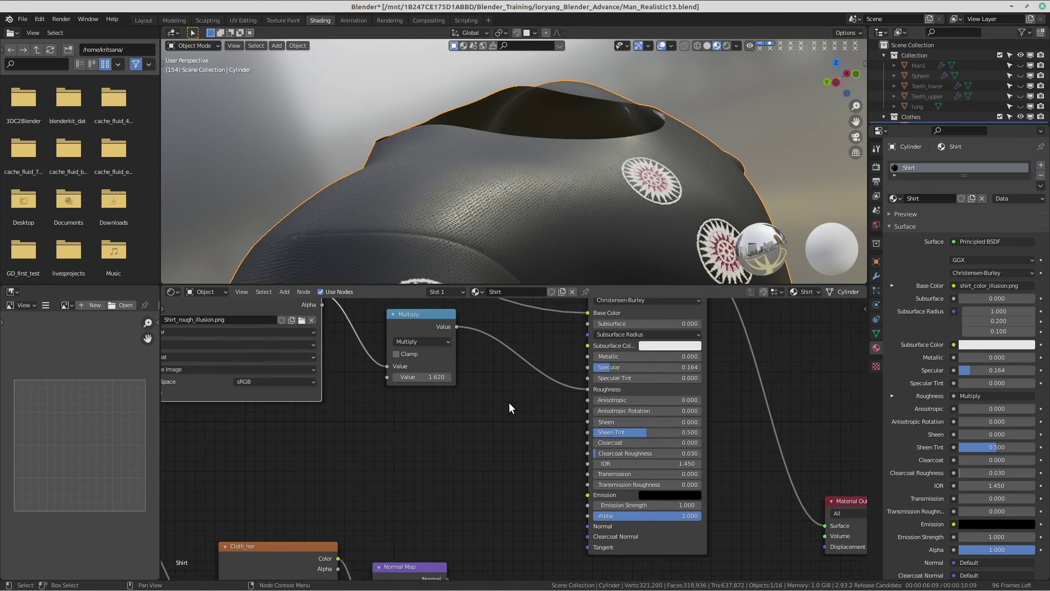
Switch to GIMP and close the open Shirt_rough.xcf image.
{"action": "mouse_move", "coordinate": [325, 5]}
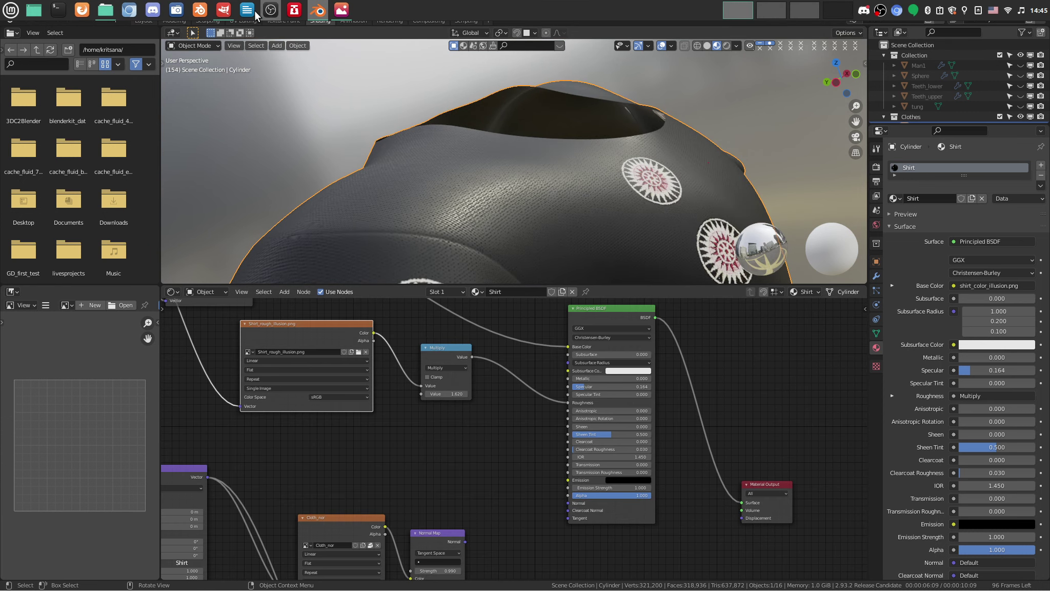
{"action": "left_click", "coordinate": [223, 9]}
{"action": "middle_click_drag", "start_coordinate": [301, 210], "coordinate": [304, 209]}
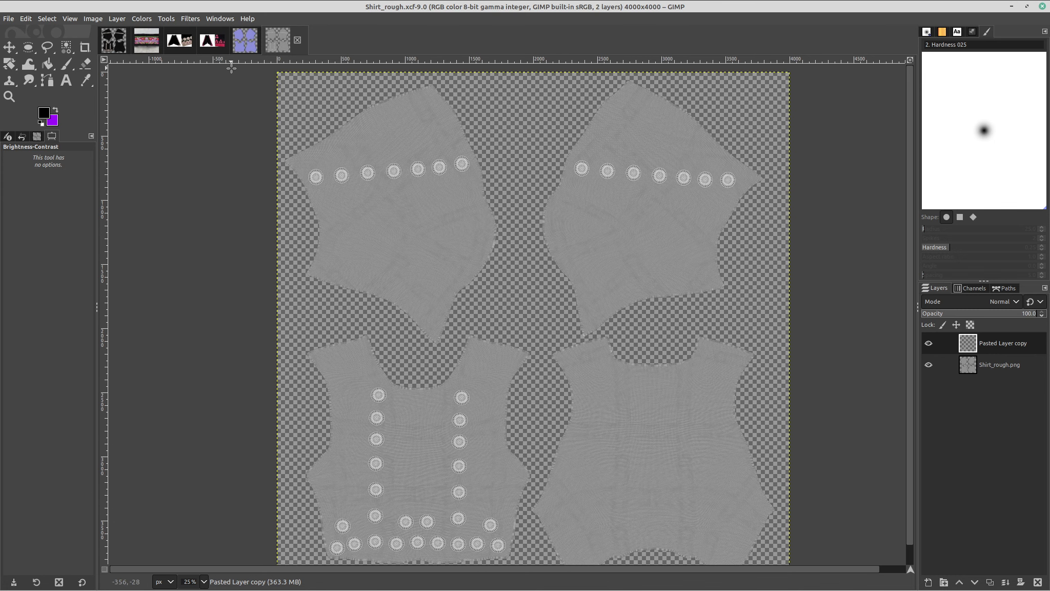
{"action": "left_click", "coordinate": [298, 40]}
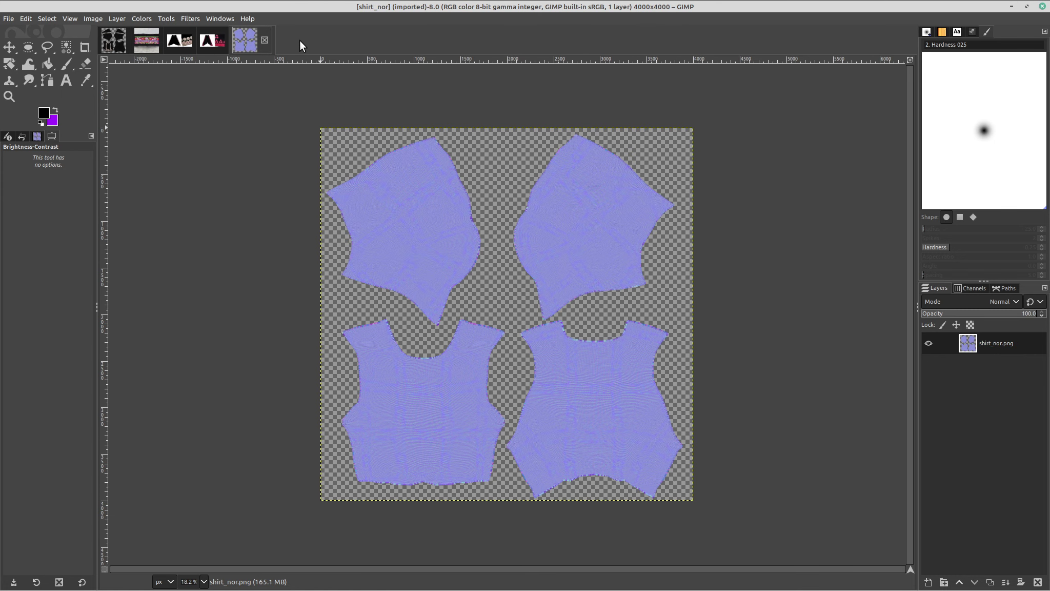
Open Shirt_rough.xcf from the Cloth_texture folder.
{"action": "left_click", "coordinate": [112, 39]}
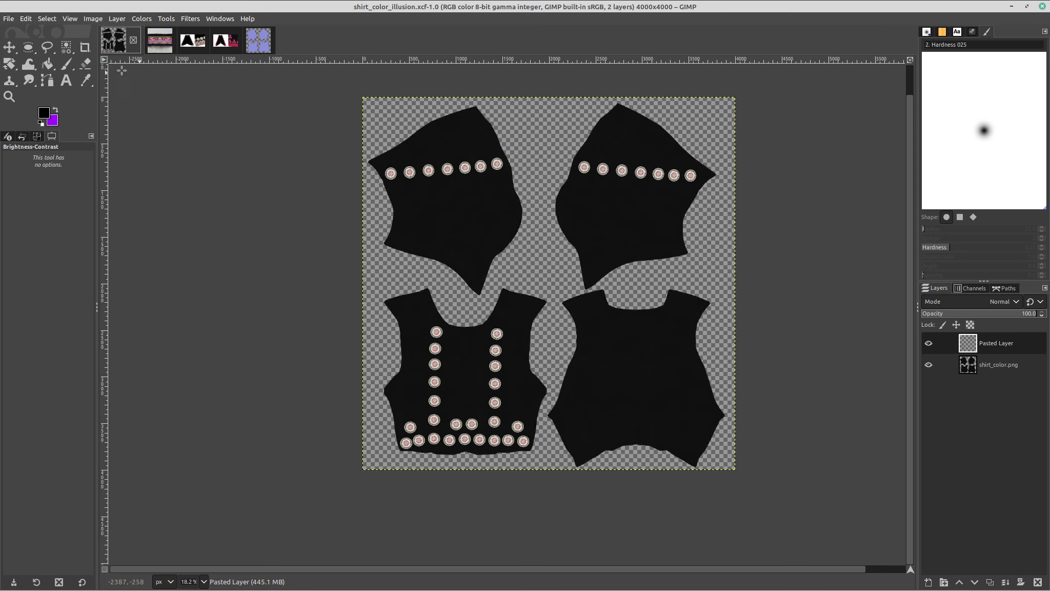
{"action": "left_click", "coordinate": [8, 19]}
{"action": "left_click", "coordinate": [23, 55]}
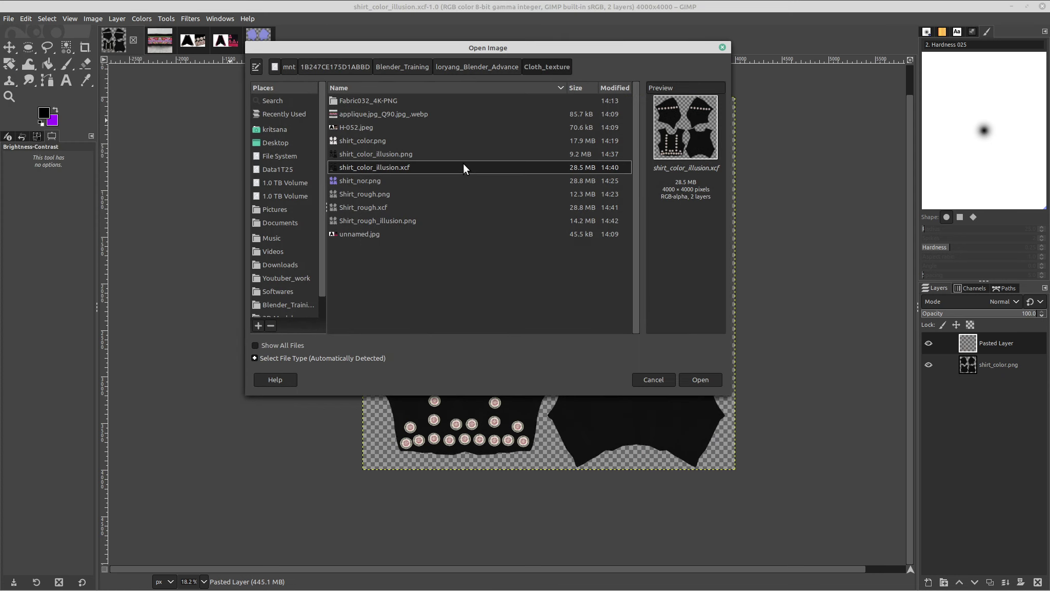
{"action": "left_click", "coordinate": [353, 182]}
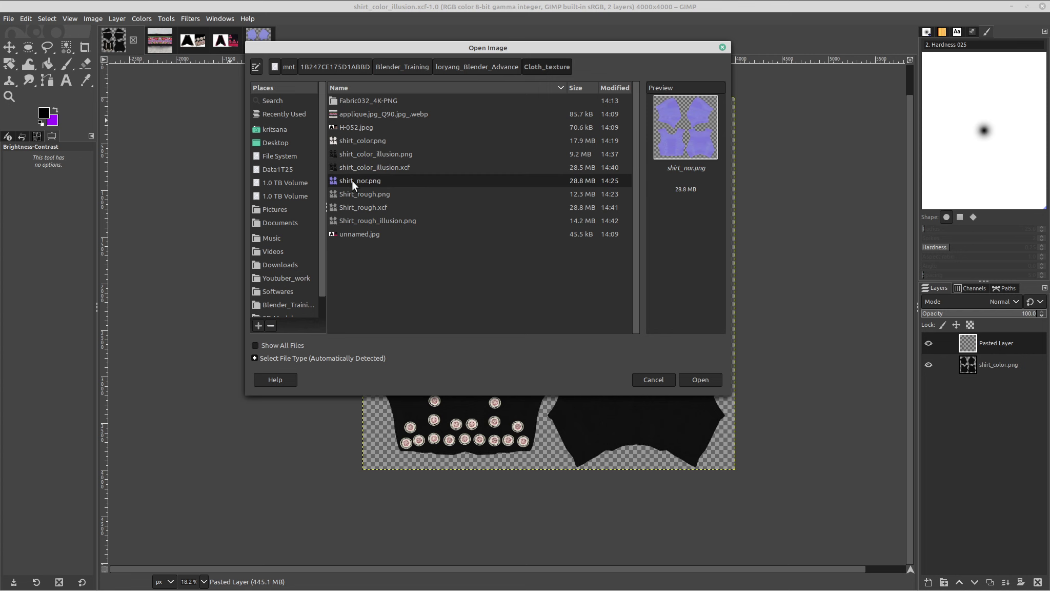
{"action": "left_click", "coordinate": [361, 209]}
{"action": "left_click", "coordinate": [697, 379]}
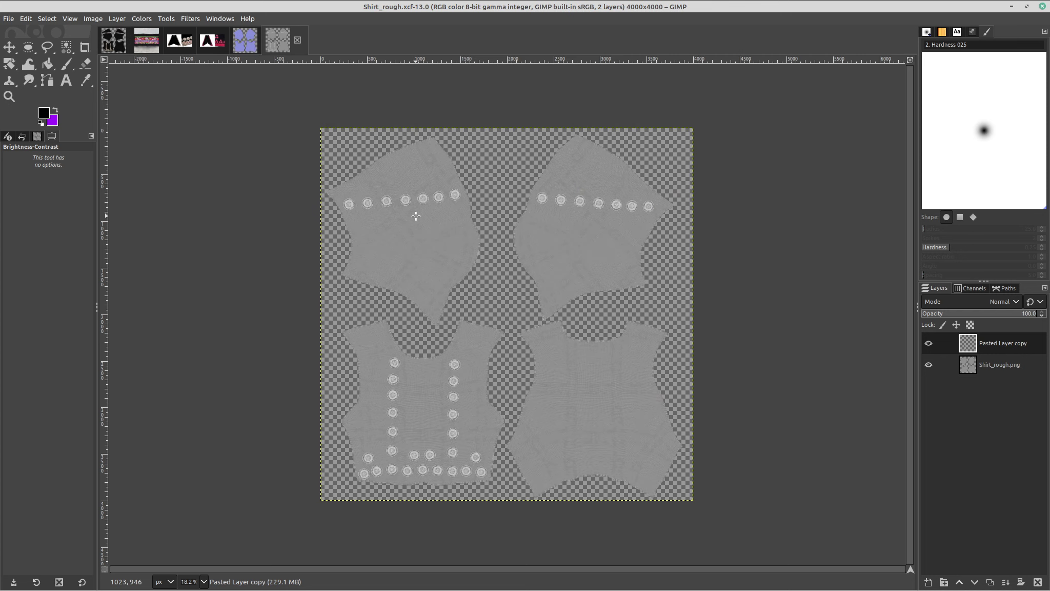
Copy the Pasted Layer copy motif layer from Shirt_rough.xcf and paste it into the shirt_nor image.
{"action": "scroll", "coordinate": [463, 167], "scroll_direction": "up", "scroll_amount": 3, "text": "ctrl"}
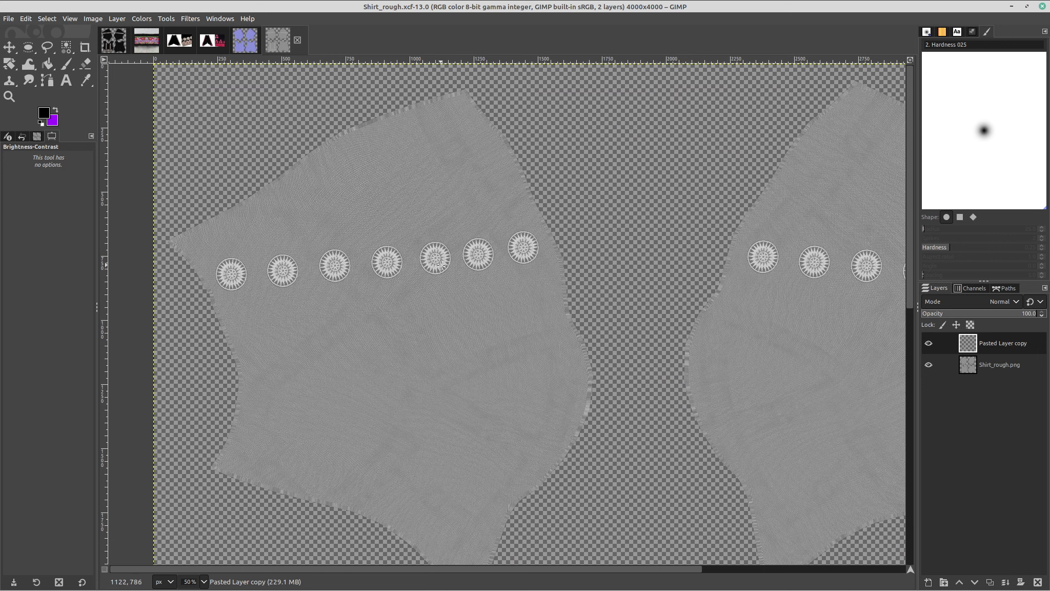
{"action": "left_click", "coordinate": [982, 368]}
{"action": "left_click", "coordinate": [954, 347]}
{"action": "left_click", "coordinate": [927, 343]}
{"action": "left_click", "coordinate": [926, 343]}
{"action": "key", "text": "ctrl+c"}
{"action": "left_click", "coordinate": [246, 40]}
{"action": "key", "text": "ctrl+v"}
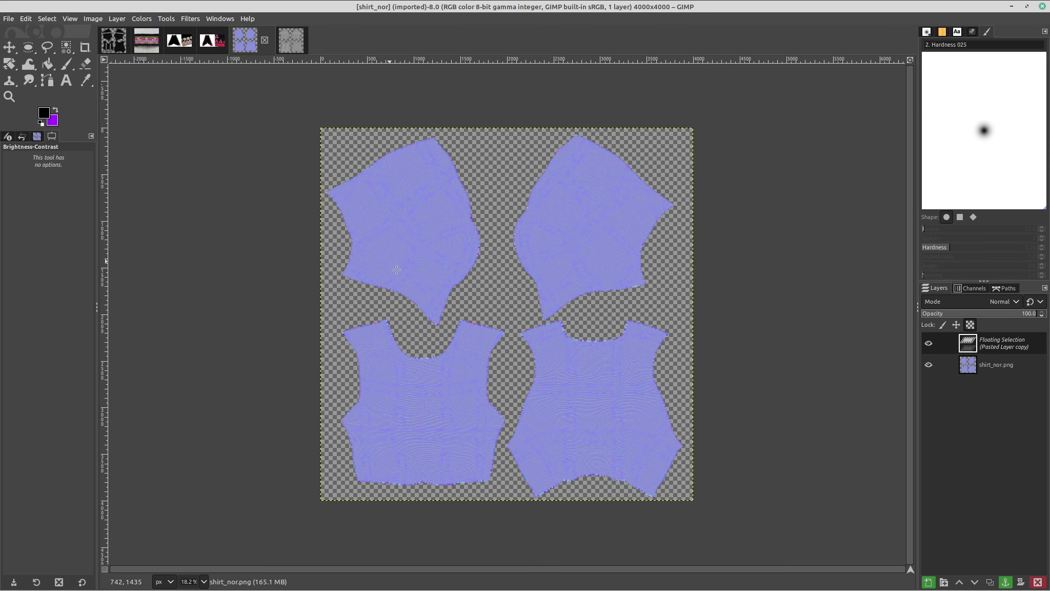
Turn the pasted floating selection in shirt_nor into a new layer and return to the Shirt_rough.xcf image.
{"action": "right_click", "coordinate": [976, 346]}
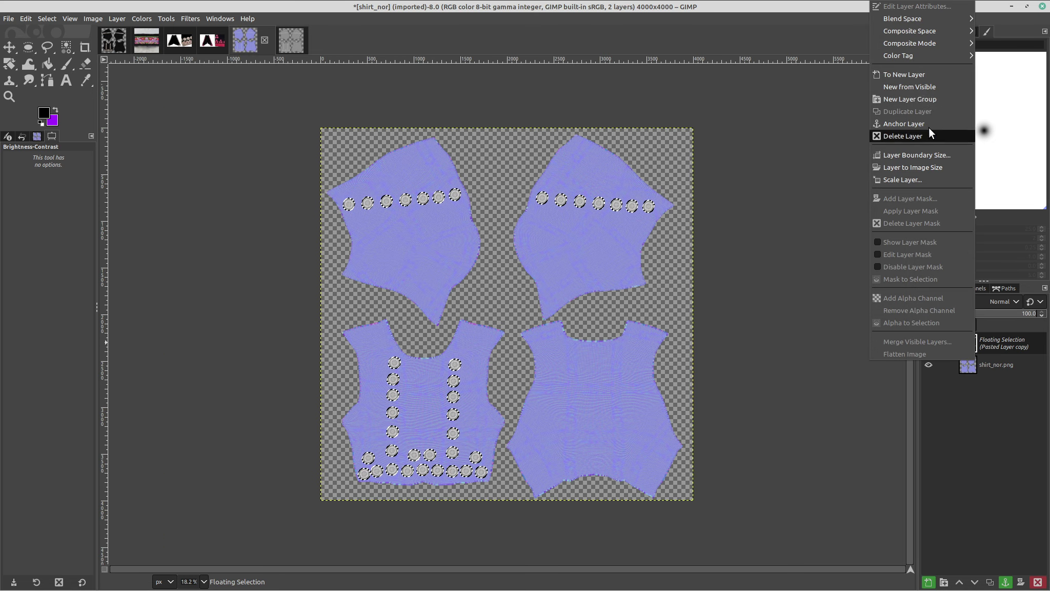
{"action": "left_click", "coordinate": [931, 78]}
{"action": "left_click", "coordinate": [304, 48]}
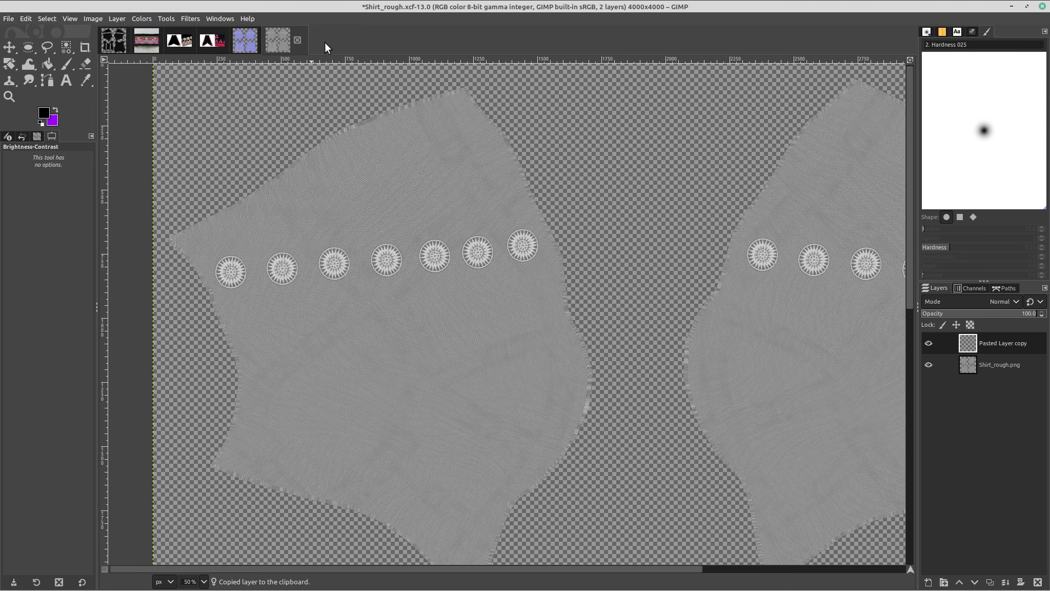
Close Shirt_rough.xcf without saving, close shirt_color_illusion, and return to the shirt_nor image.
{"action": "left_click", "coordinate": [298, 41]}
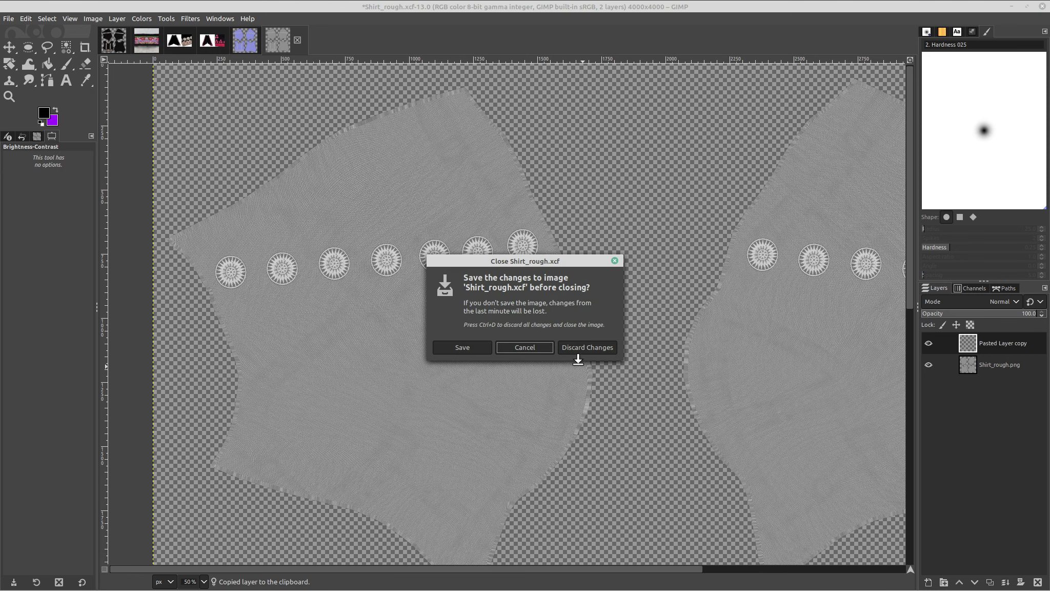
{"action": "left_click", "coordinate": [582, 347]}
{"action": "left_click", "coordinate": [106, 47]}
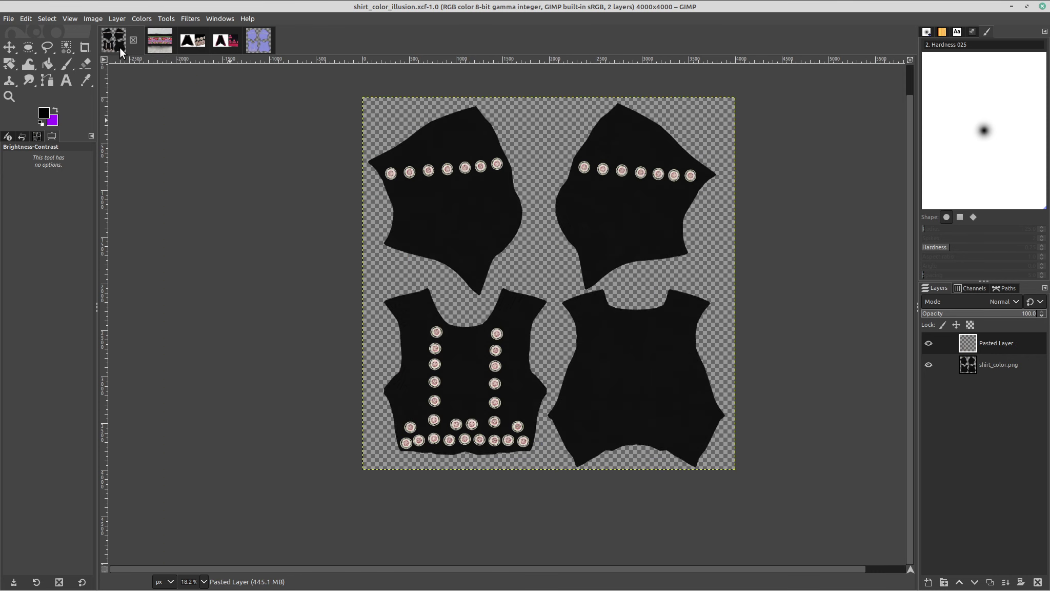
{"action": "left_click", "coordinate": [133, 41]}
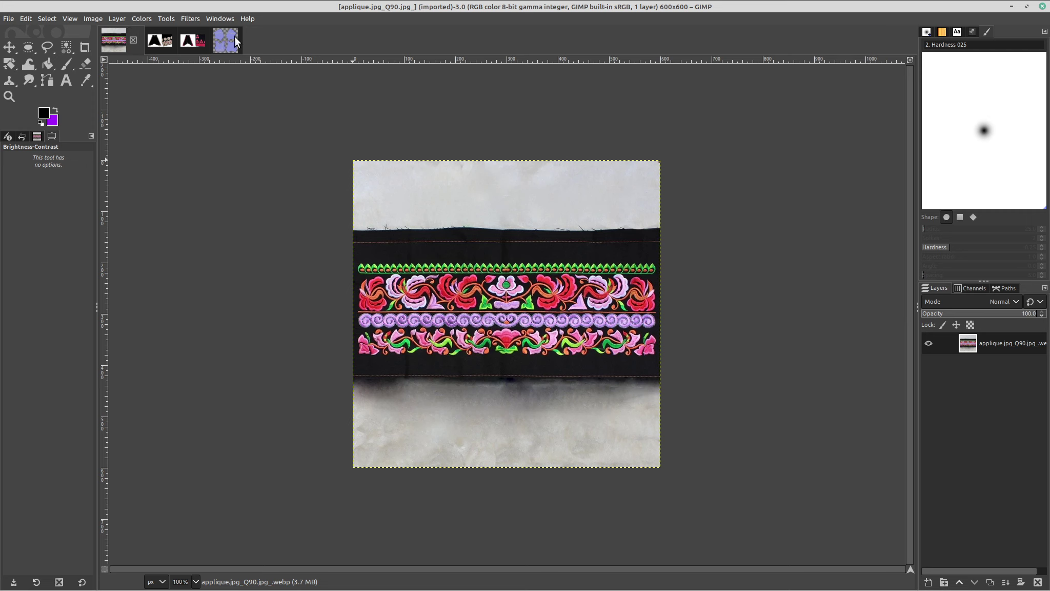
{"action": "left_click", "coordinate": [216, 47]}
Examine the pasted motifs on the sleeve pieces of shirt_nor, hiding and showing the Pasted Layer copy layer for comparison.
{"action": "scroll", "coordinate": [511, 257], "scroll_direction": "up", "scroll_amount": 3, "text": "ctrl"}
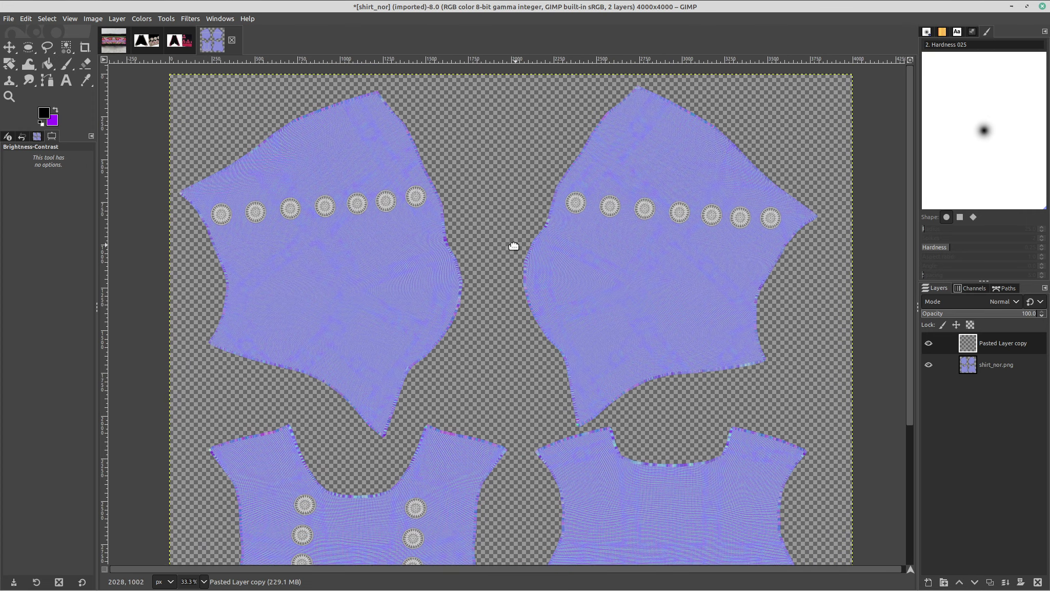
{"action": "scroll", "coordinate": [466, 267], "scroll_direction": "up", "scroll_amount": 2, "text": "ctrl"}
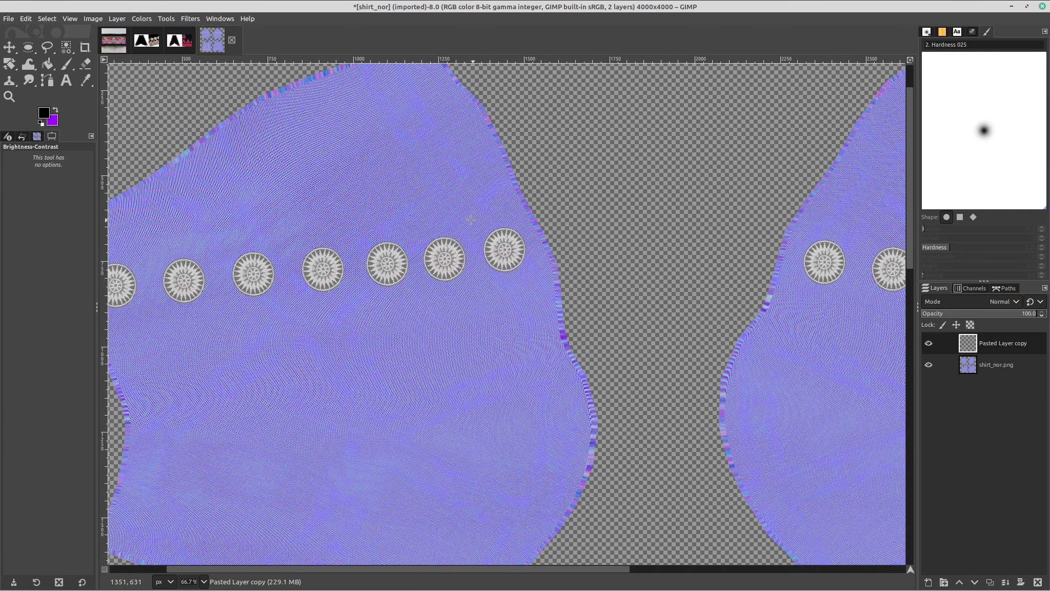
{"action": "middle_click_drag", "start_coordinate": [546, 309], "coordinate": [520, 281]}
{"action": "middle_click_drag", "start_coordinate": [757, 276], "coordinate": [692, 251]}
{"action": "scroll", "coordinate": [707, 285], "scroll_direction": "up", "scroll_amount": 3, "text": "ctrl"}
{"action": "scroll", "coordinate": [707, 283], "scroll_direction": "down", "scroll_amount": 3, "text": "ctrl"}
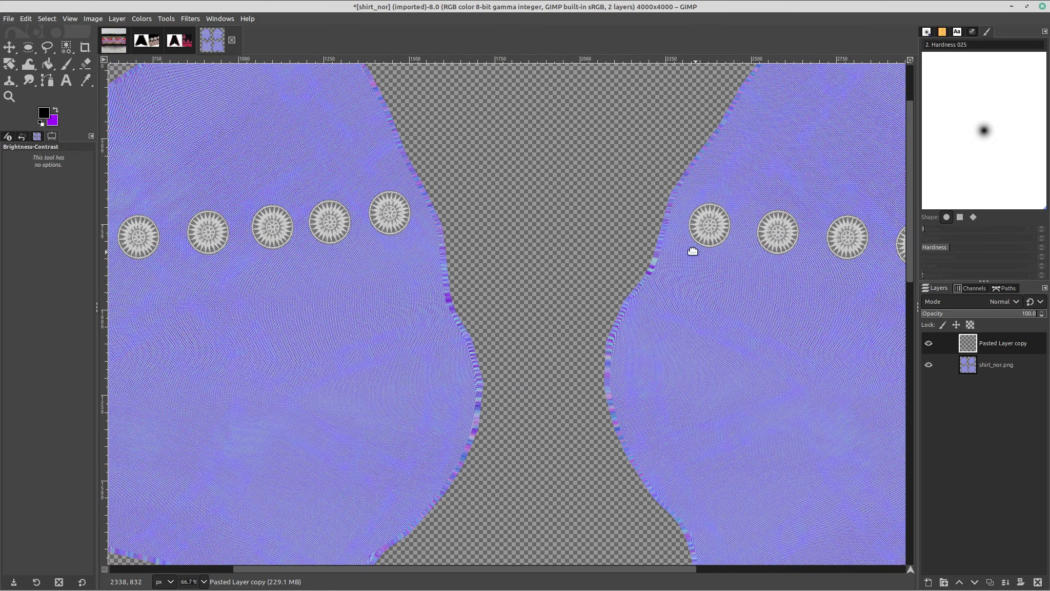
{"action": "middle_click_drag", "start_coordinate": [462, 226], "coordinate": [517, 258]}
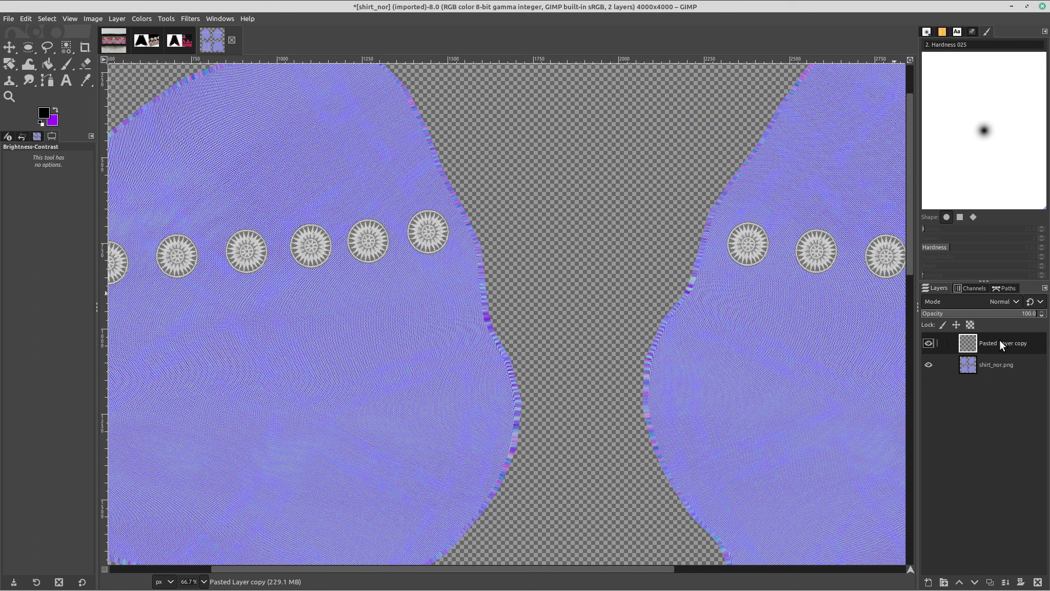
{"action": "left_click", "coordinate": [930, 343]}
{"action": "left_click", "coordinate": [929, 343]}
Start the Normalmap filter on the Pasted Layer copy layer.
{"action": "left_click", "coordinate": [190, 18]}
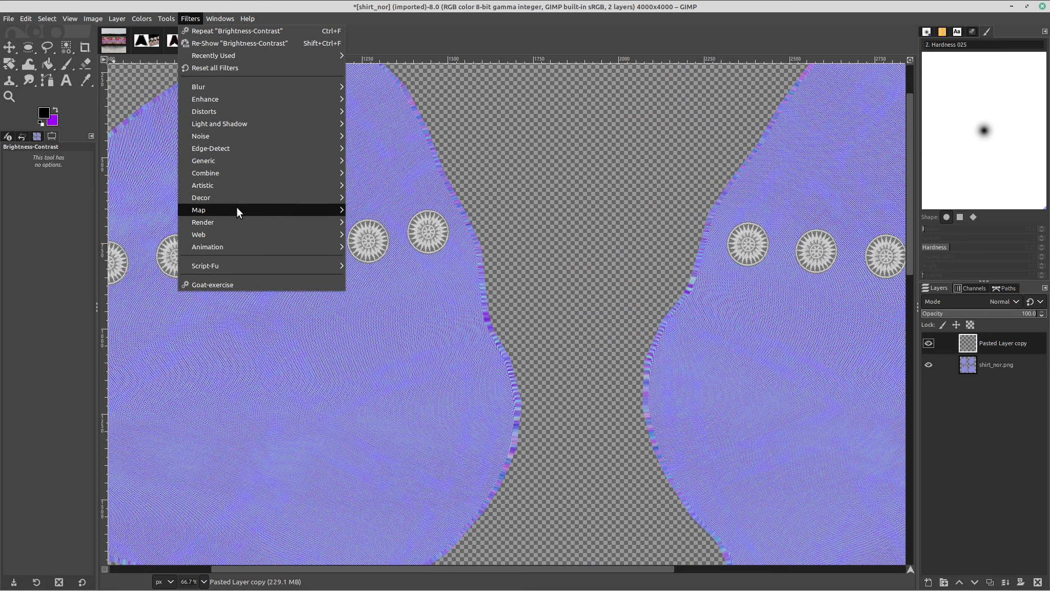
{"action": "mouse_move", "coordinate": [236, 207]}
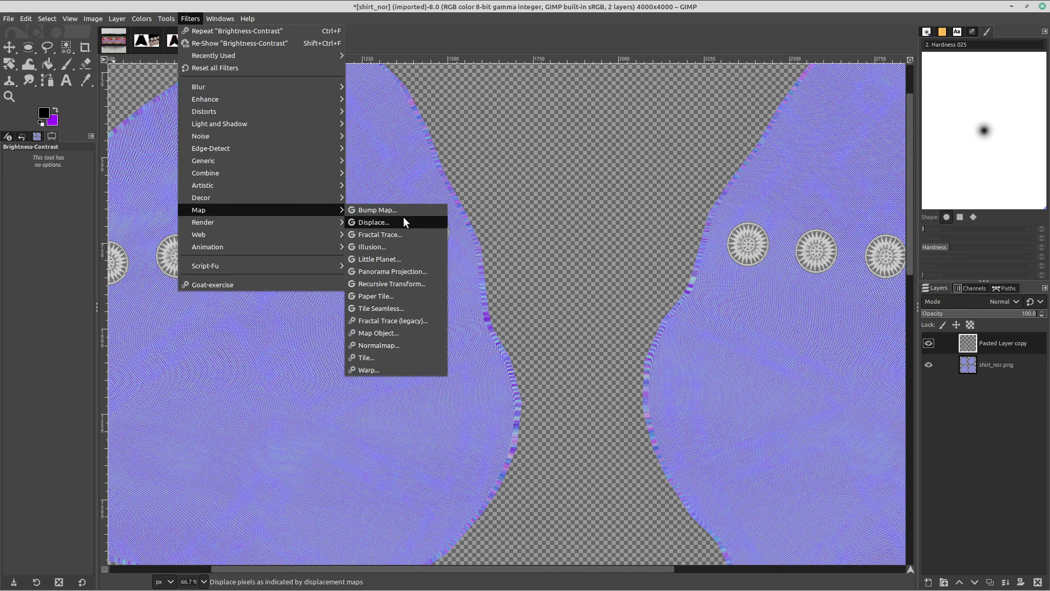
{"action": "left_click", "coordinate": [383, 348]}
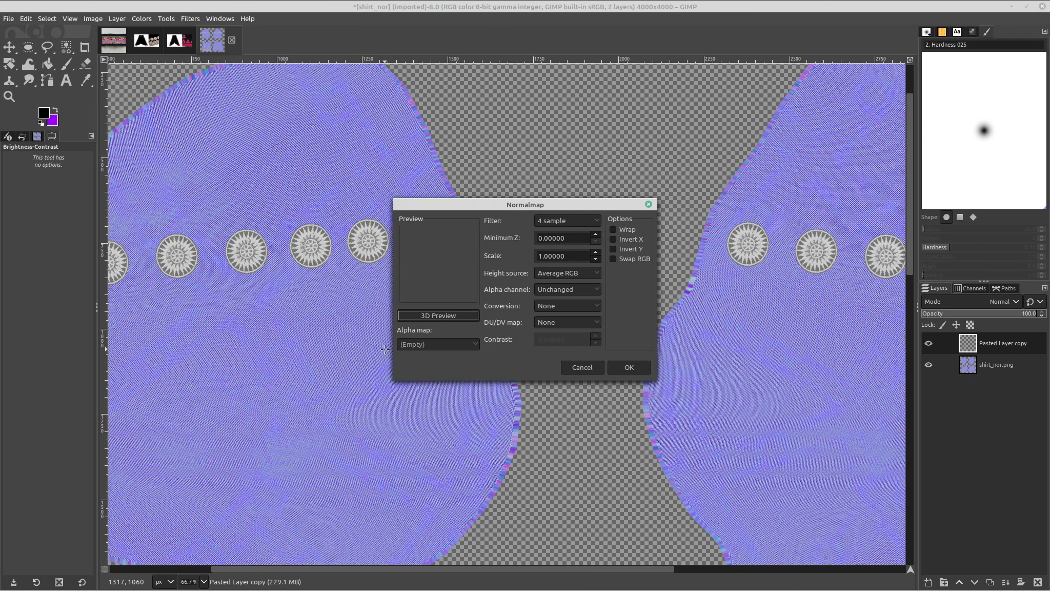
{"action": "left_click_drag", "start_coordinate": [525, 205], "coordinate": [685, 155]}
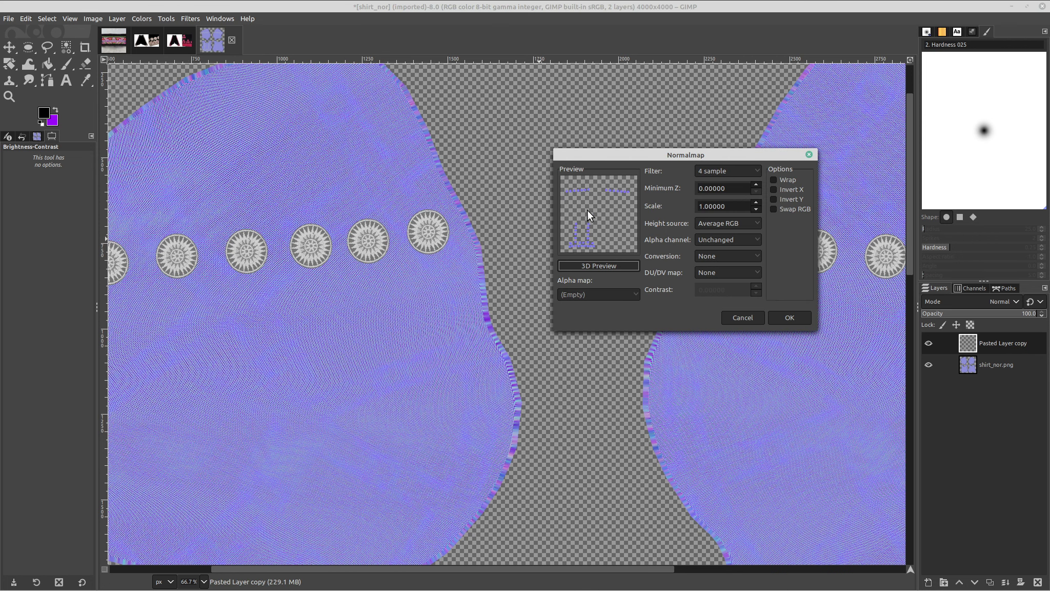
Bring up the Normalmap 3D preview and turn and enlarge it to a close view of the embossed motifs.
{"action": "left_click", "coordinate": [611, 265]}
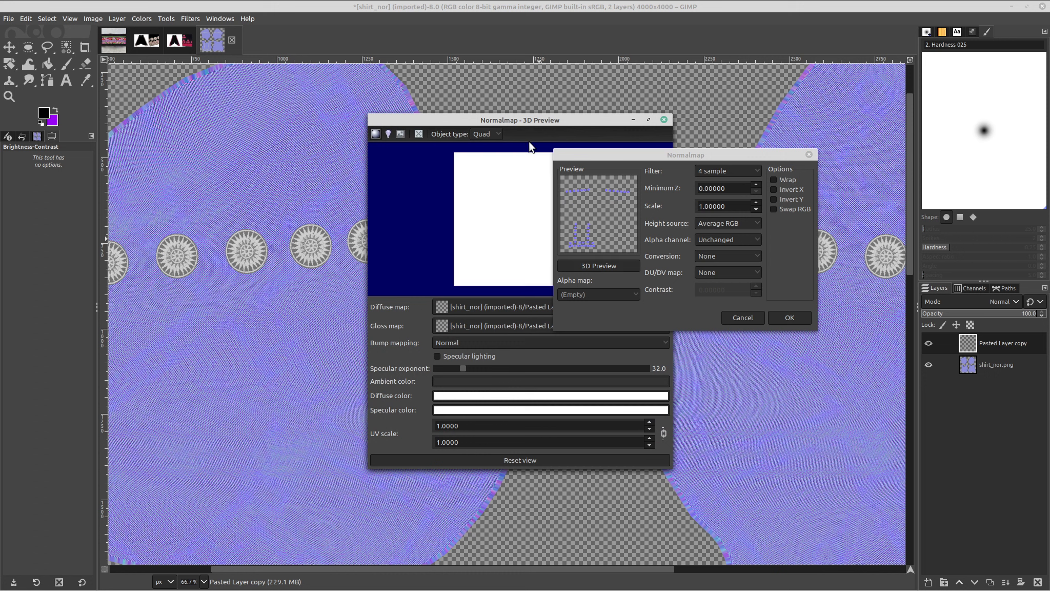
{"action": "left_click", "coordinate": [625, 160]}
{"action": "left_click_drag", "start_coordinate": [645, 156], "coordinate": [791, 85]}
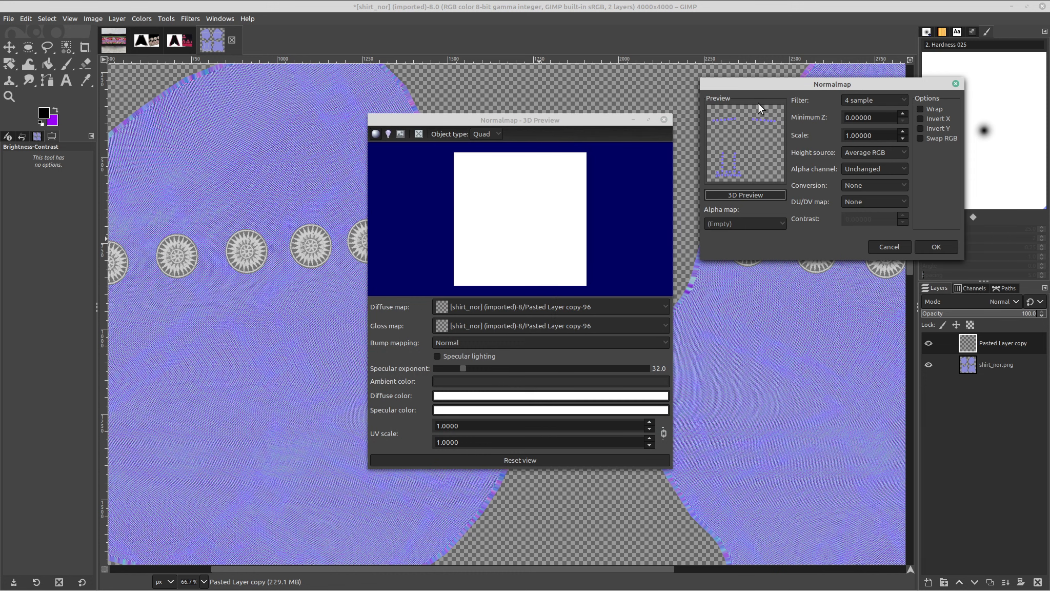
{"action": "left_click_drag", "start_coordinate": [521, 245], "coordinate": [600, 157]}
{"action": "mouse_move", "coordinate": [498, 237]}
{"action": "right_mouse_down"}
{"action": "mouse_move", "coordinate": [518, 213]}
{"action": "mouse_move", "coordinate": [500, 249]}
{"action": "right_mouse_up"}
{"action": "mouse_move", "coordinate": [500, 249]}
{"action": "left_mouse_down"}
{"action": "mouse_move", "coordinate": [505, 212]}
{"action": "mouse_move", "coordinate": [465, 231]}
{"action": "left_mouse_up"}
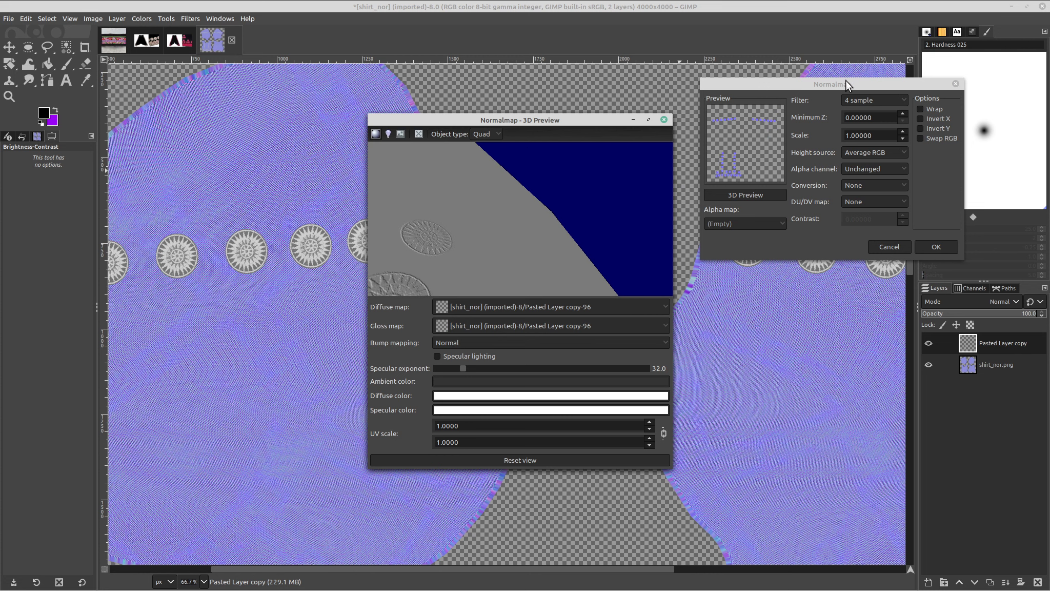
{"action": "left_click_drag", "start_coordinate": [846, 84], "coordinate": [765, 87]}
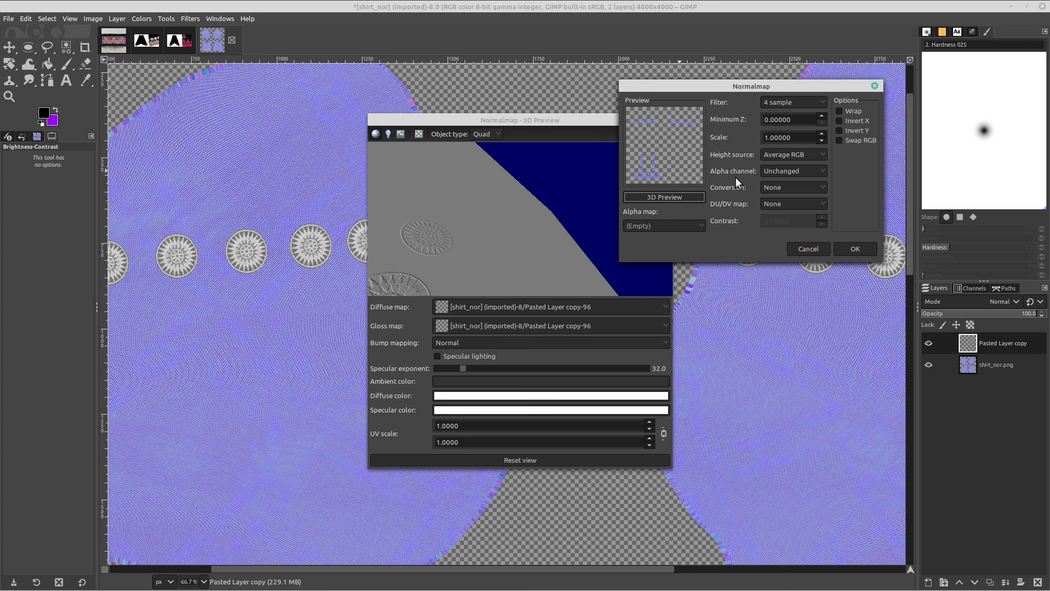
Try normal map scales of 4 and 2, checking the relief of the motifs in the 3D preview.
{"action": "left_click", "coordinate": [768, 136]}
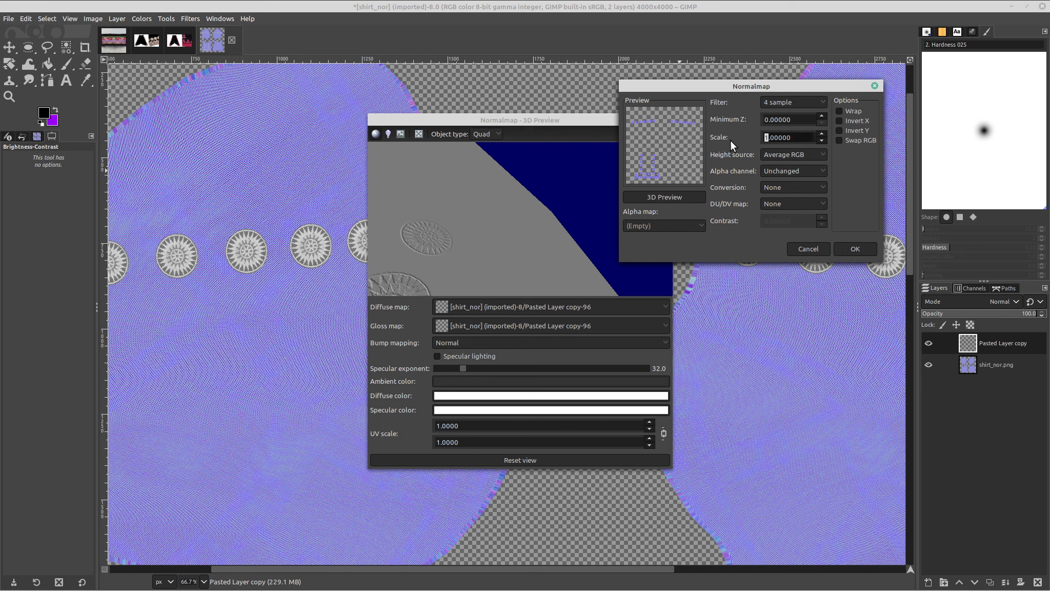
{"action": "type", "text": "4"}
{"action": "left_click_drag", "start_coordinate": [414, 225], "coordinate": [640, 222]}
{"action": "left_click", "coordinate": [767, 139]}
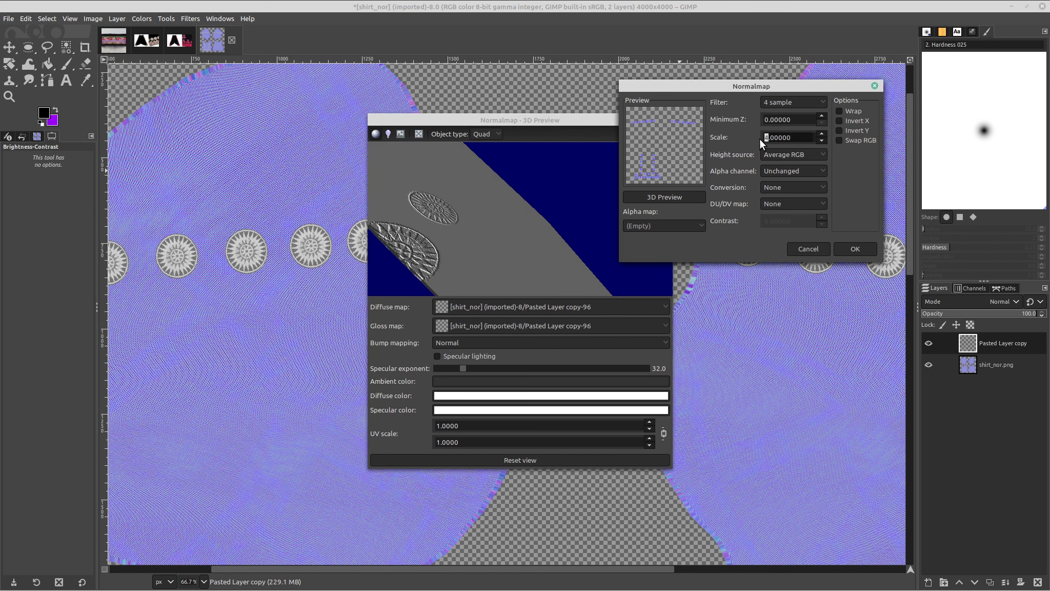
{"action": "type", "text": "2"}
{"action": "left_click_drag", "start_coordinate": [445, 257], "coordinate": [478, 235]}
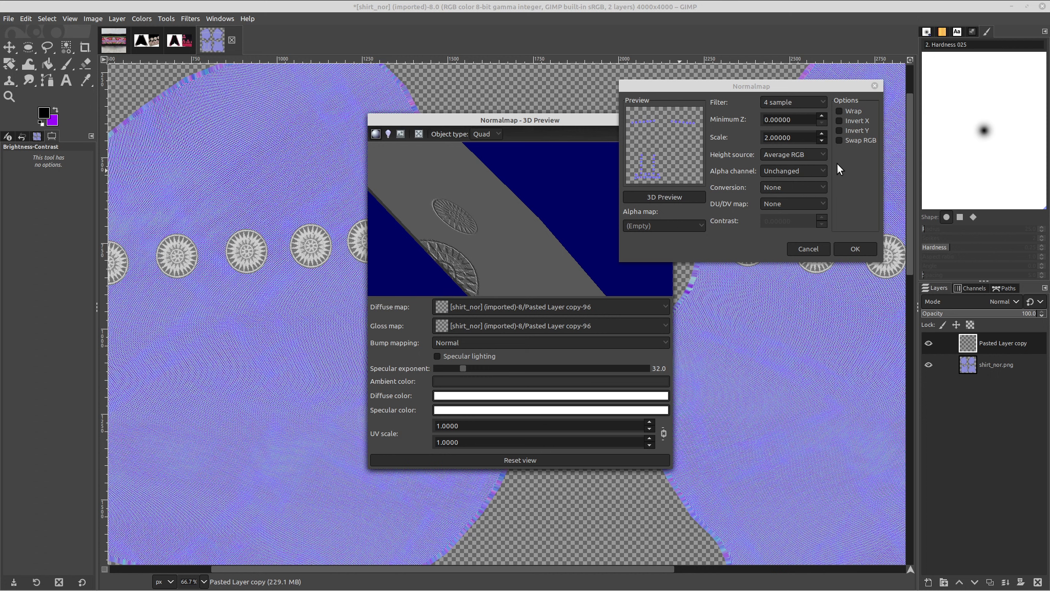
Enable Invert X and Invert Y, set the scale to 3, and apply the normal map to the motif layer.
{"action": "left_click", "coordinate": [854, 120]}
{"action": "left_click", "coordinate": [855, 130]}
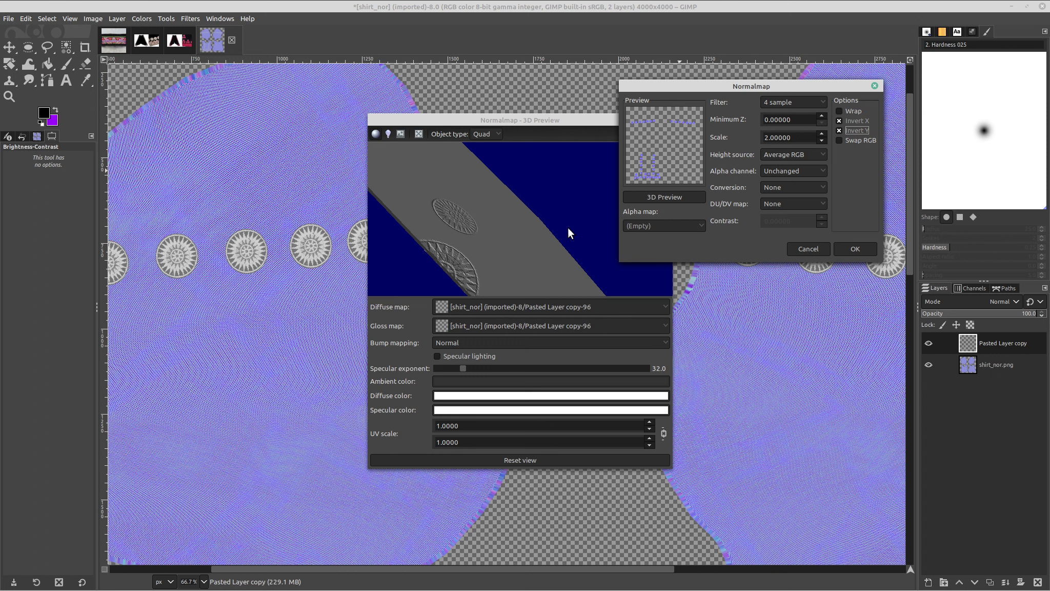
{"action": "left_click_drag", "start_coordinate": [771, 138], "coordinate": [745, 140]}
{"action": "type", "text": "3"}
{"action": "left_click_drag", "start_coordinate": [491, 222], "coordinate": [463, 257]}
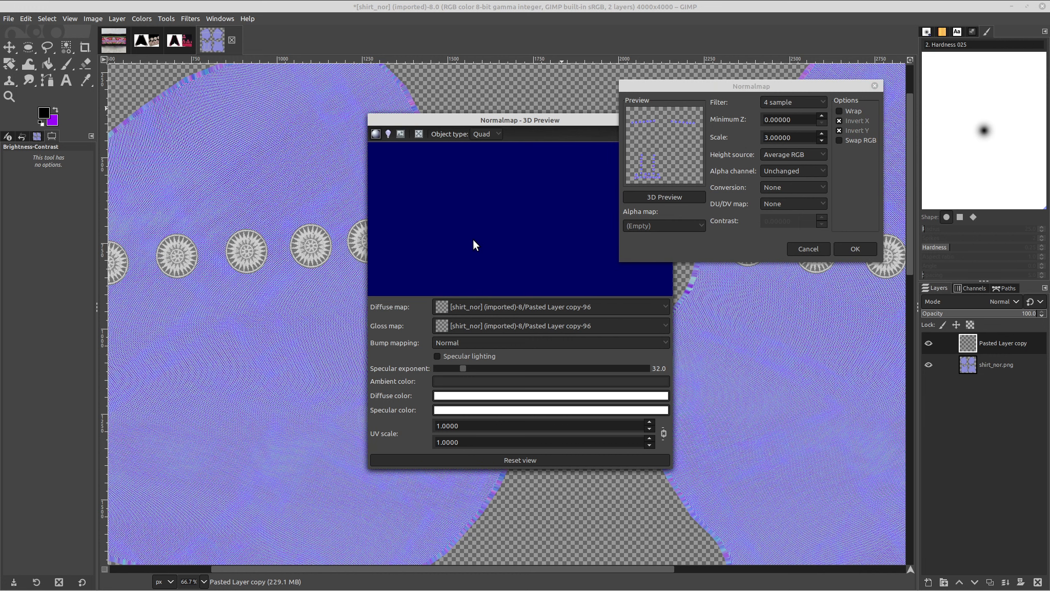
{"action": "left_click_drag", "start_coordinate": [488, 223], "coordinate": [518, 231]}
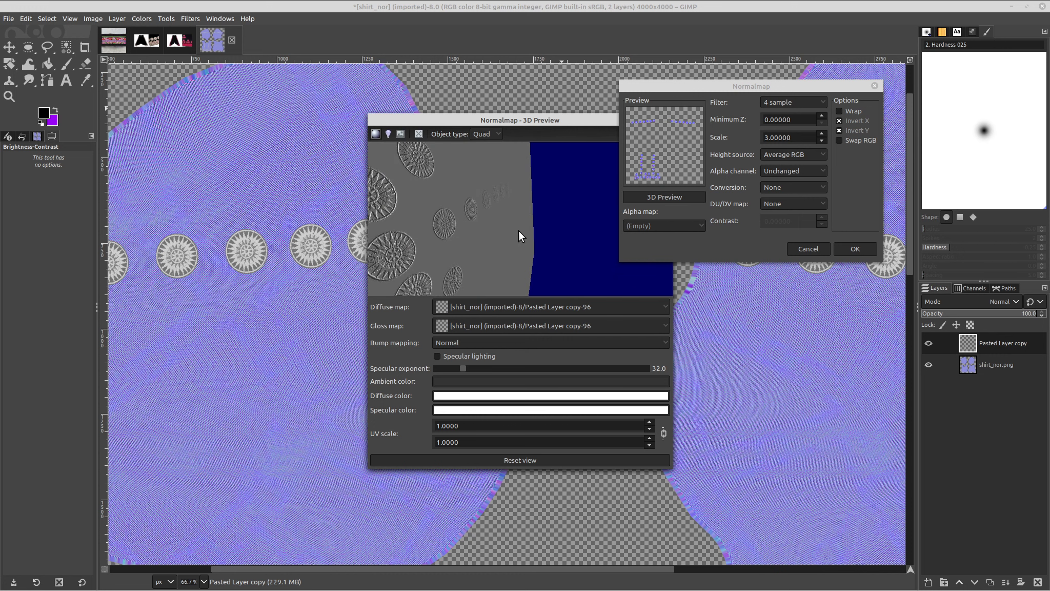
{"action": "left_click", "coordinate": [863, 250]}
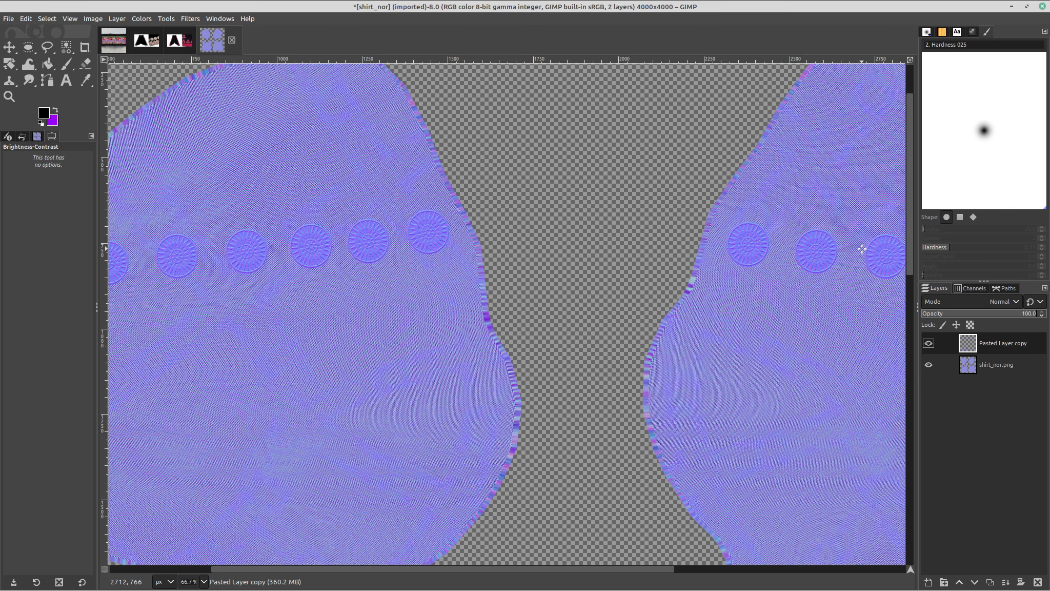
Check the converted motifs on the front body piece and save the image as shirt_nor.xcf in the Cloth_texture folder.
{"action": "scroll", "coordinate": [718, 266], "scroll_direction": "down", "scroll_amount": 10}
{"action": "scroll", "coordinate": [570, 288], "scroll_direction": "left", "scroll_amount": 2}
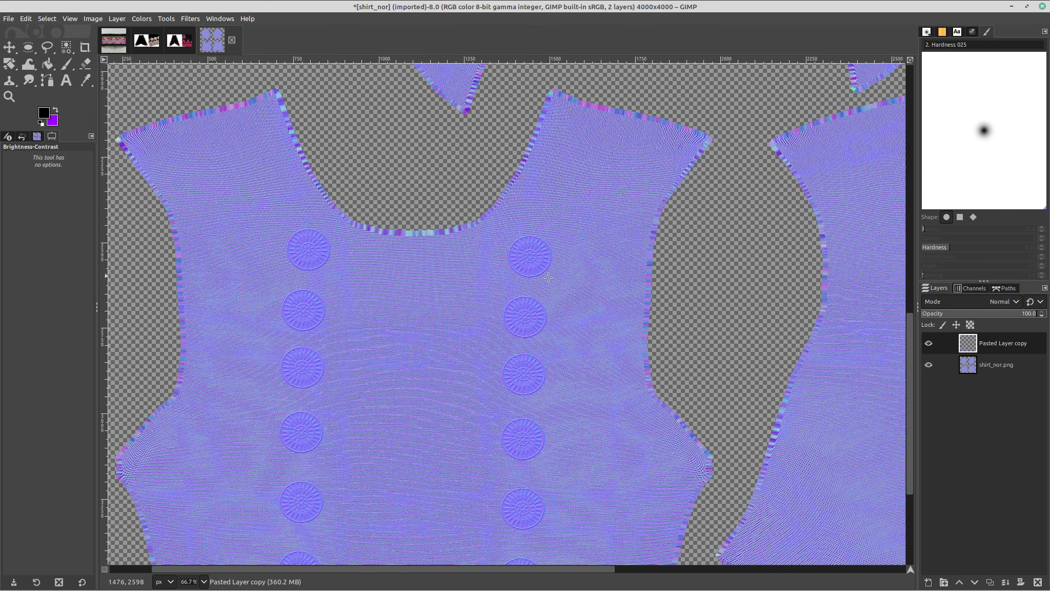
{"action": "scroll", "coordinate": [571, 289], "scroll_direction": "up", "scroll_amount": 3, "text": "ctrl"}
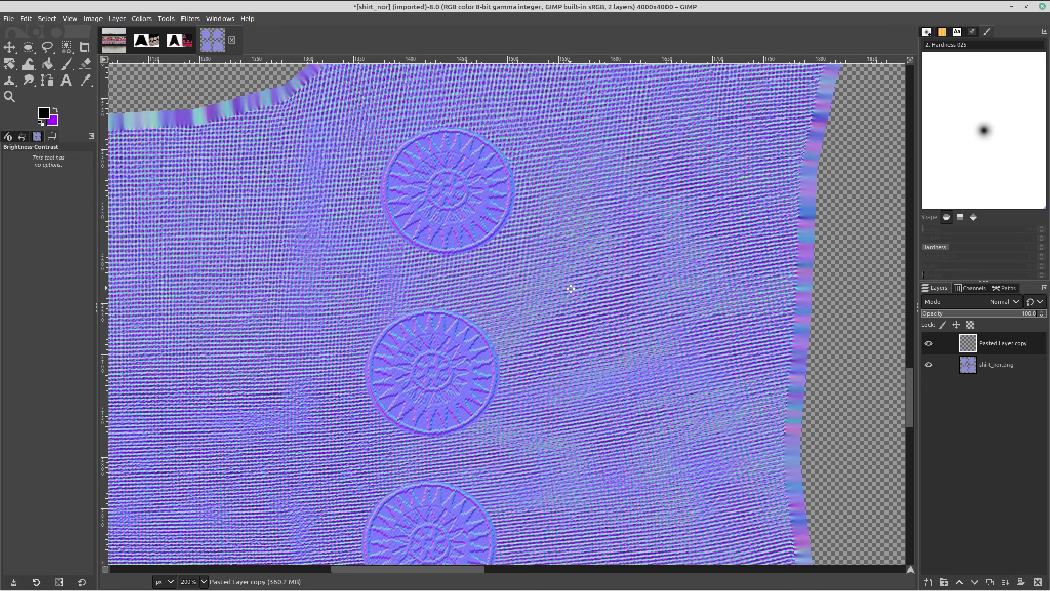
{"action": "scroll", "coordinate": [571, 288], "scroll_direction": "down", "scroll_amount": 6, "text": "ctrl"}
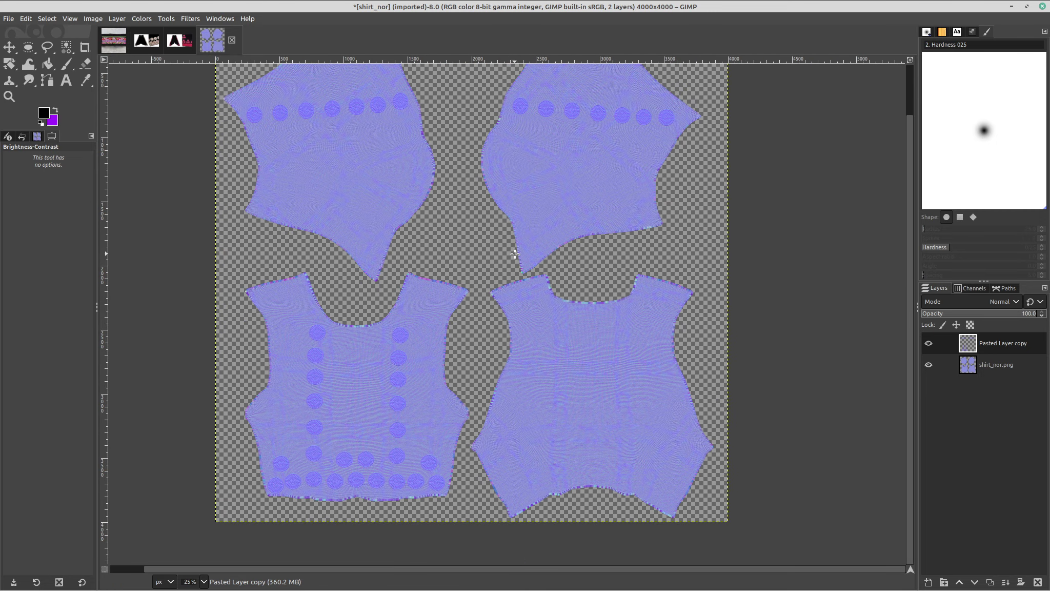
{"action": "left_click", "coordinate": [8, 19]}
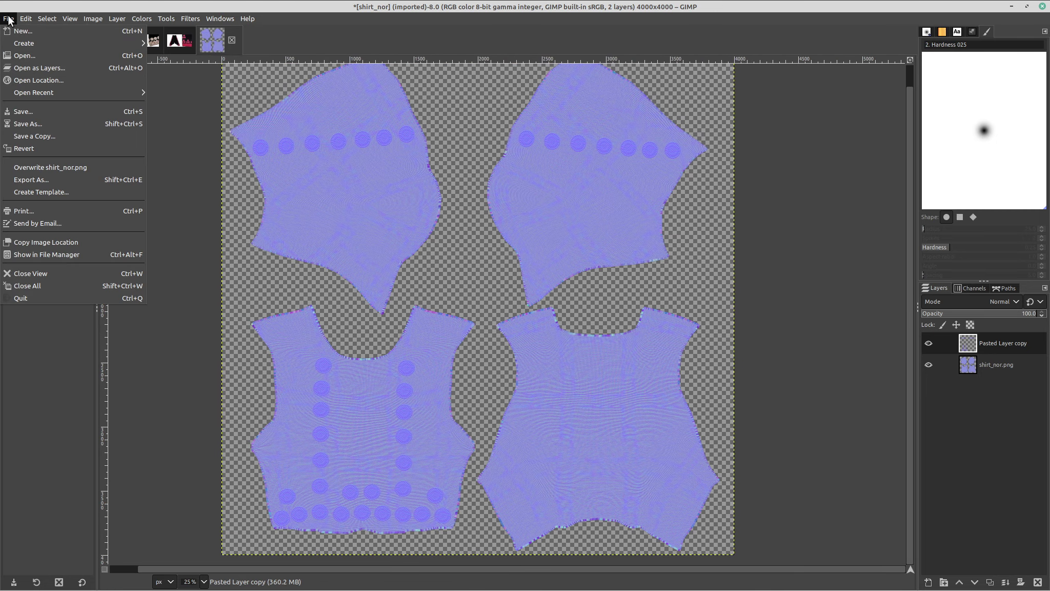
{"action": "left_click", "coordinate": [36, 126]}
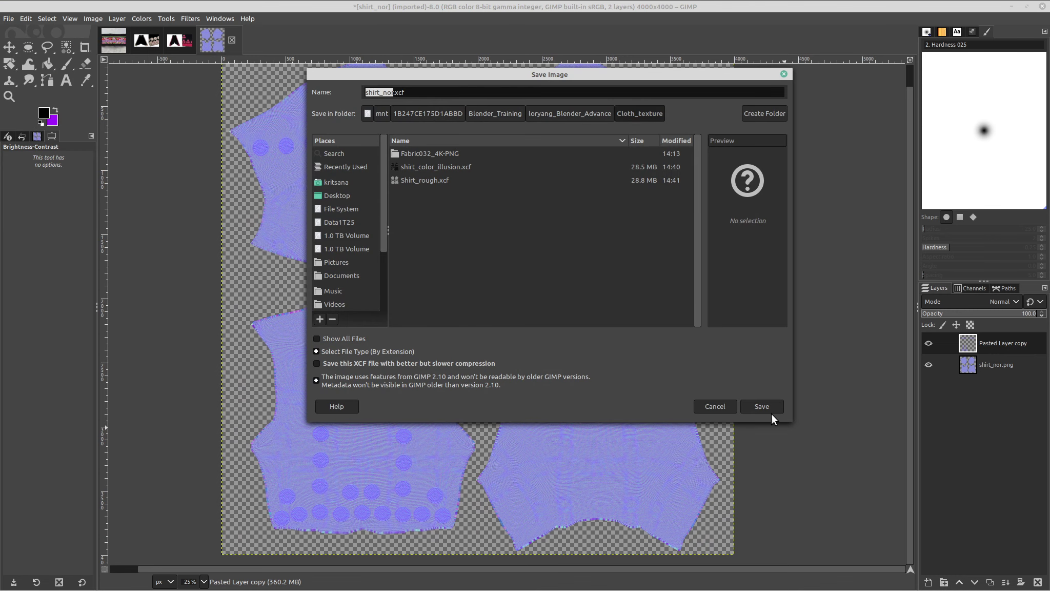
{"action": "left_click", "coordinate": [770, 412]}
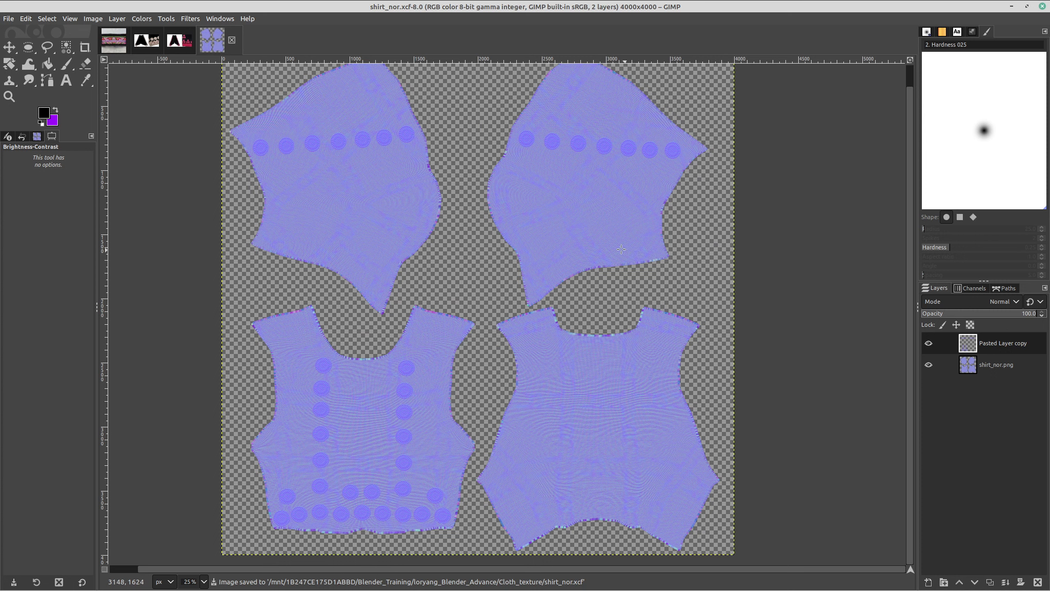
Export the normal texture as shirt_nor_illusion.png to the Cloth_texture folder.
{"action": "left_click", "coordinate": [9, 19]}
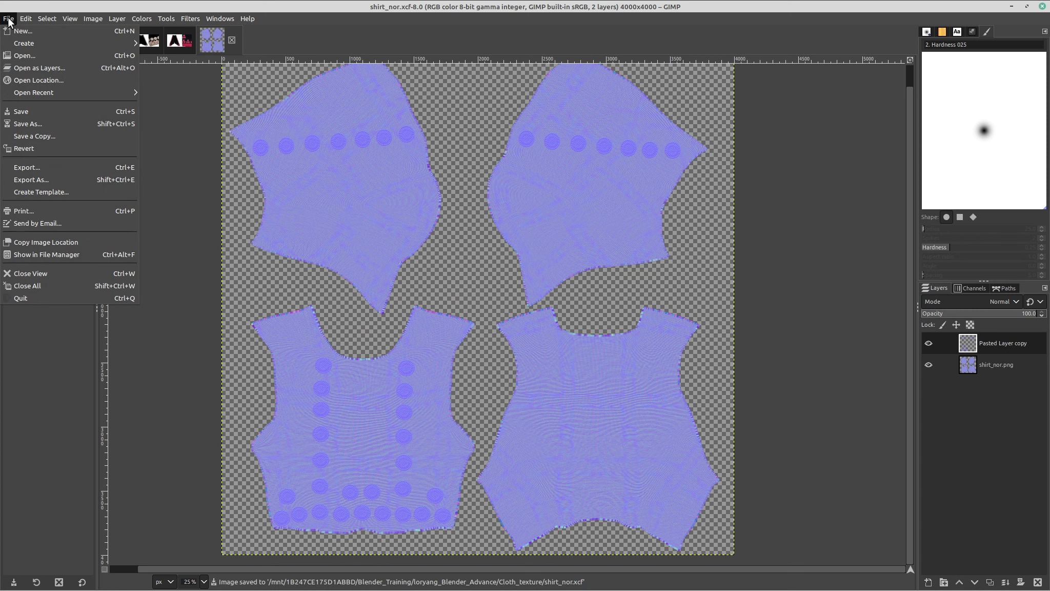
{"action": "left_click", "coordinate": [31, 180]}
{"action": "left_click", "coordinate": [422, 105]}
{"action": "type", "text": "_nor_illusion.png"}
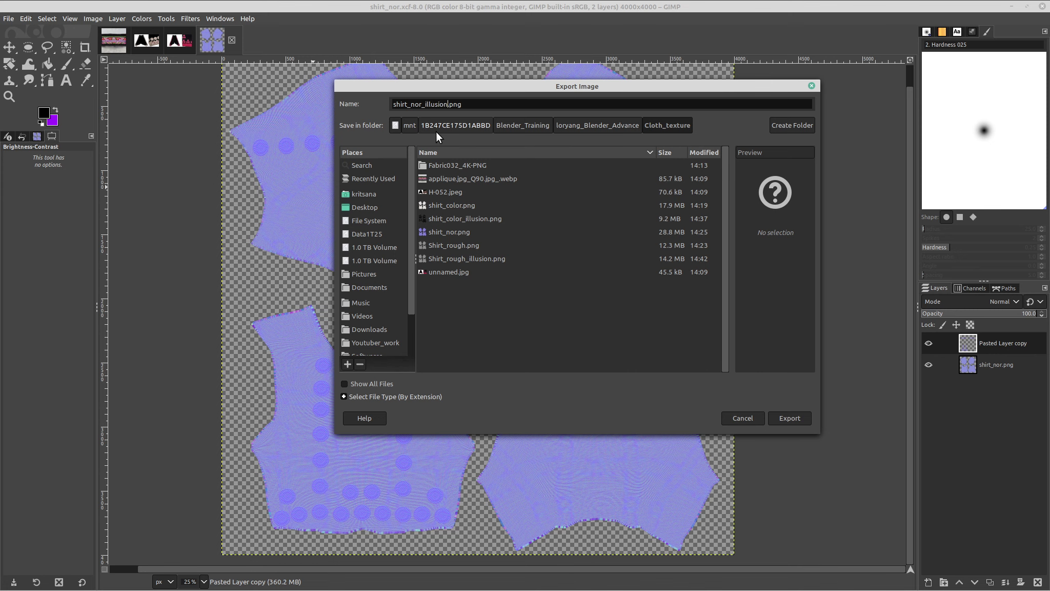
{"action": "key", "text": "Return"}
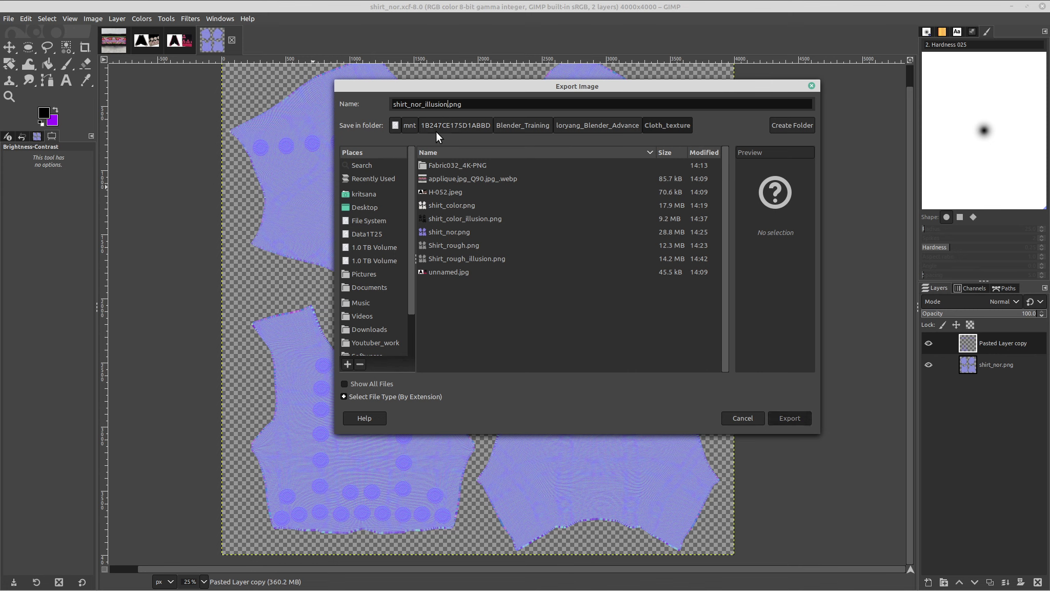
{"action": "key", "text": "Return"}
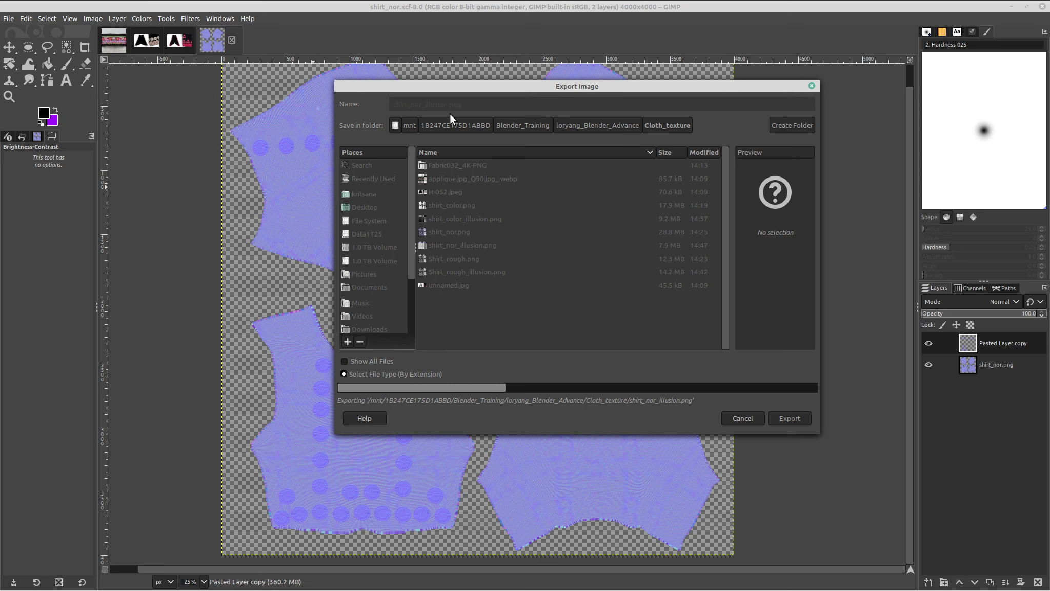
{"action": "mouse_move", "coordinate": [609, 1]}
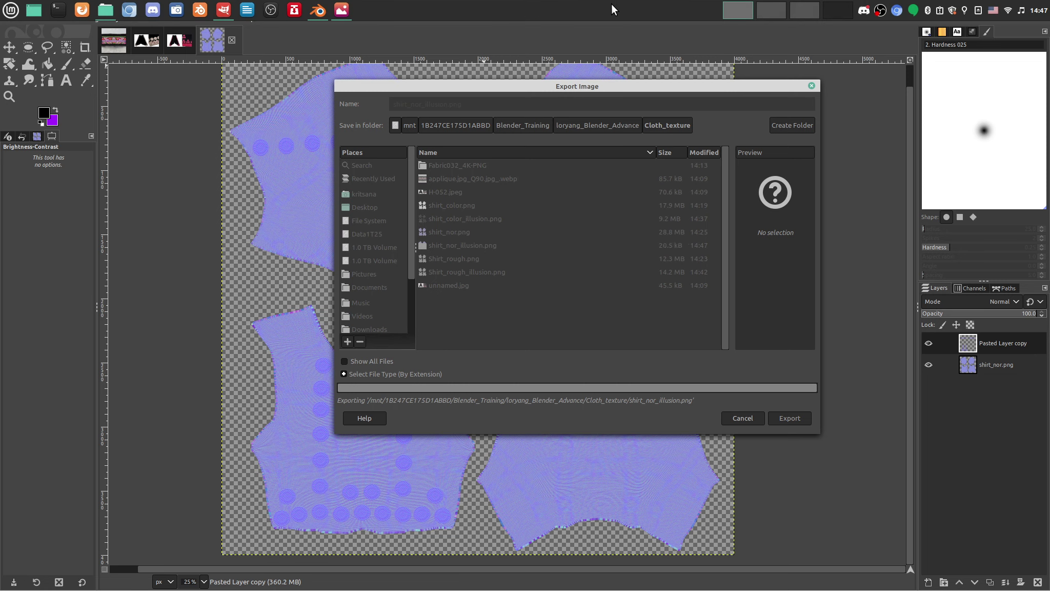
{"action": "key", "text": "ctrl+alt+Right"}
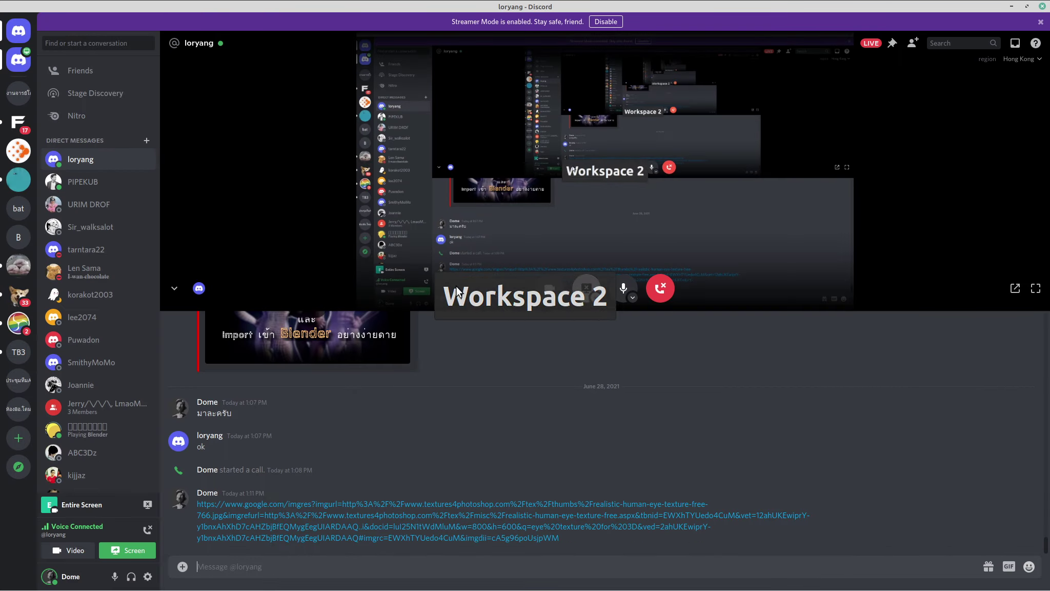
{"action": "key", "text": "ctrl+alt+Left"}
{"action": "mouse_move", "coordinate": [129, 4]}
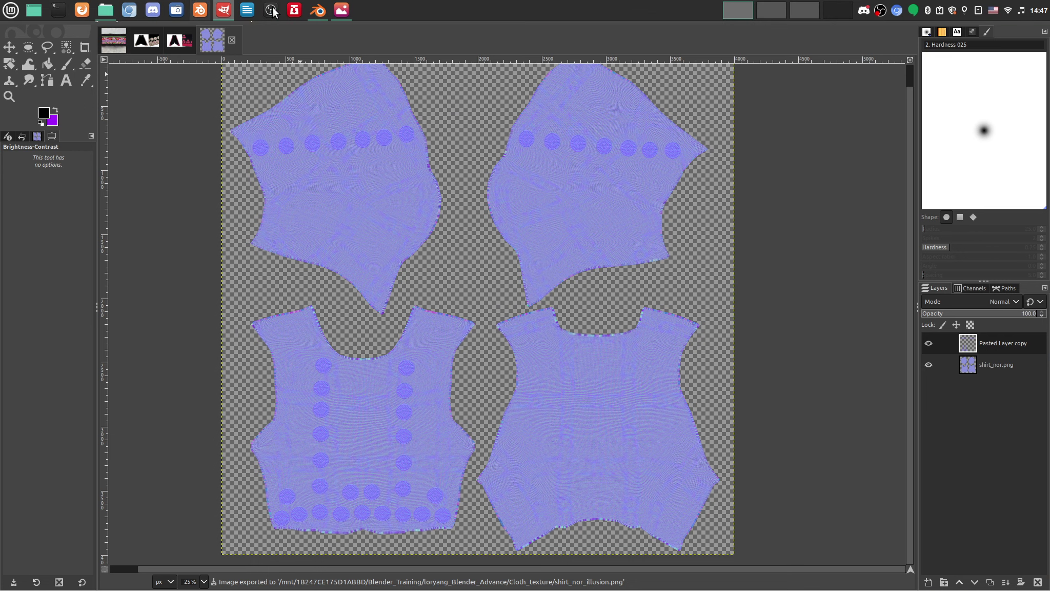
Switch to Blender and add shirt_nor_illusion.png from the Cloth_texture folder as an image texture node in the Shirt material.
{"action": "left_click", "coordinate": [318, 10]}
{"action": "middle_click_drag", "start_coordinate": [496, 261], "coordinate": [573, 168]}
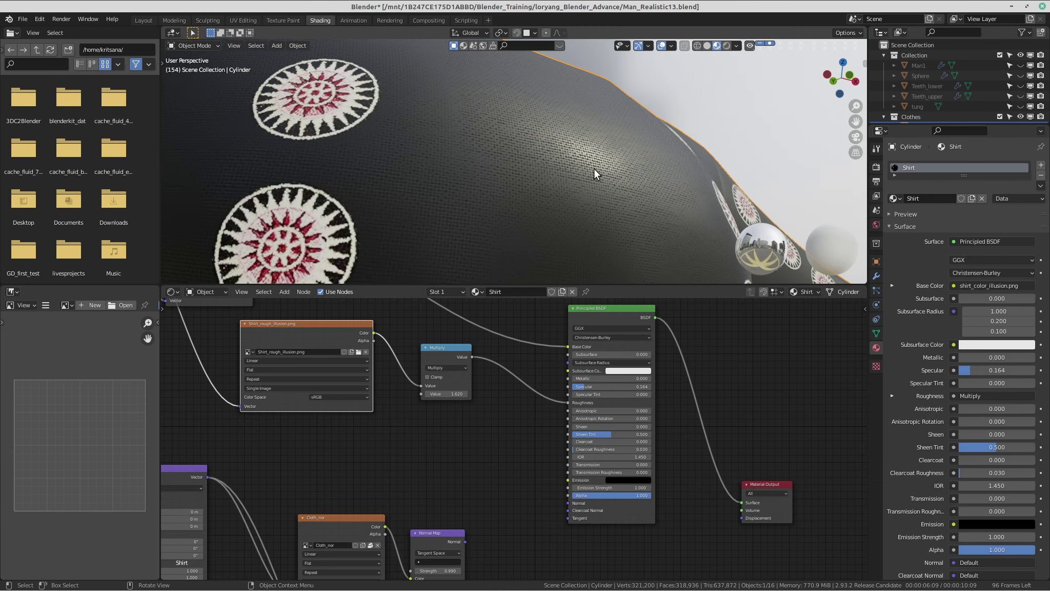
{"action": "middle_click_drag", "start_coordinate": [581, 151], "coordinate": [558, 183]}
{"action": "middle_click_drag", "start_coordinate": [446, 441], "coordinate": [440, 388]}
{"action": "scroll", "coordinate": [439, 389], "scroll_direction": "up", "scroll_amount": 2}
{"action": "mouse_move", "coordinate": [112, 5]}
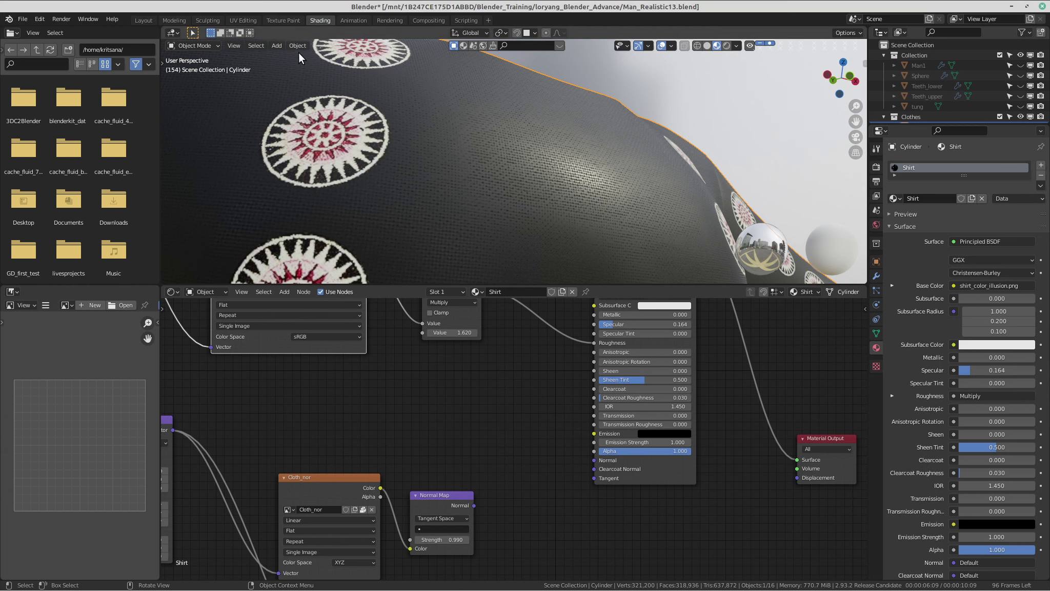
{"action": "left_click", "coordinate": [106, 10]}
{"action": "left_click", "coordinate": [697, 287]}
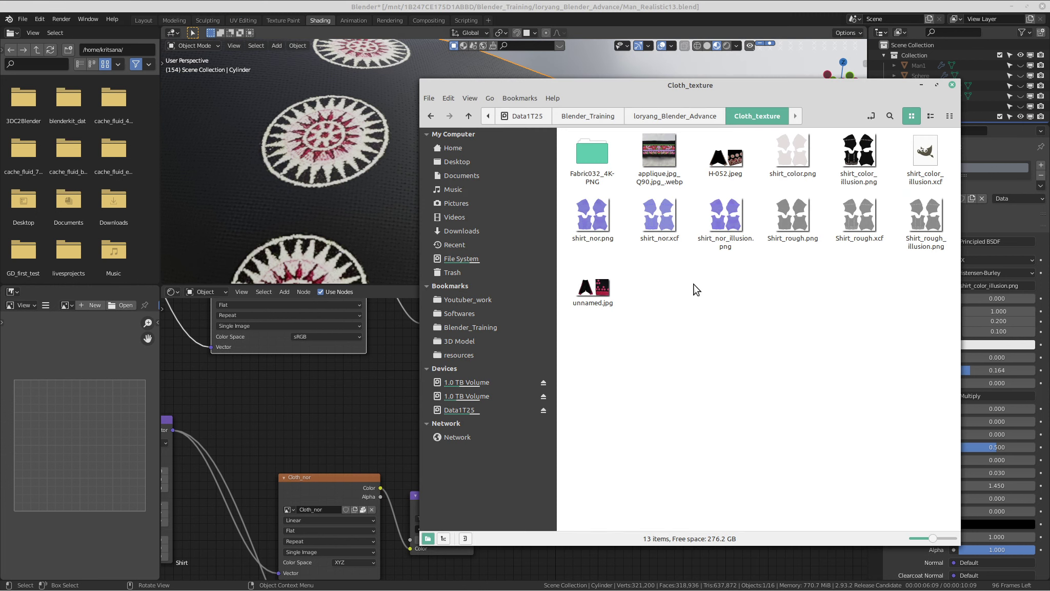
{"action": "left_click", "coordinate": [725, 218]}
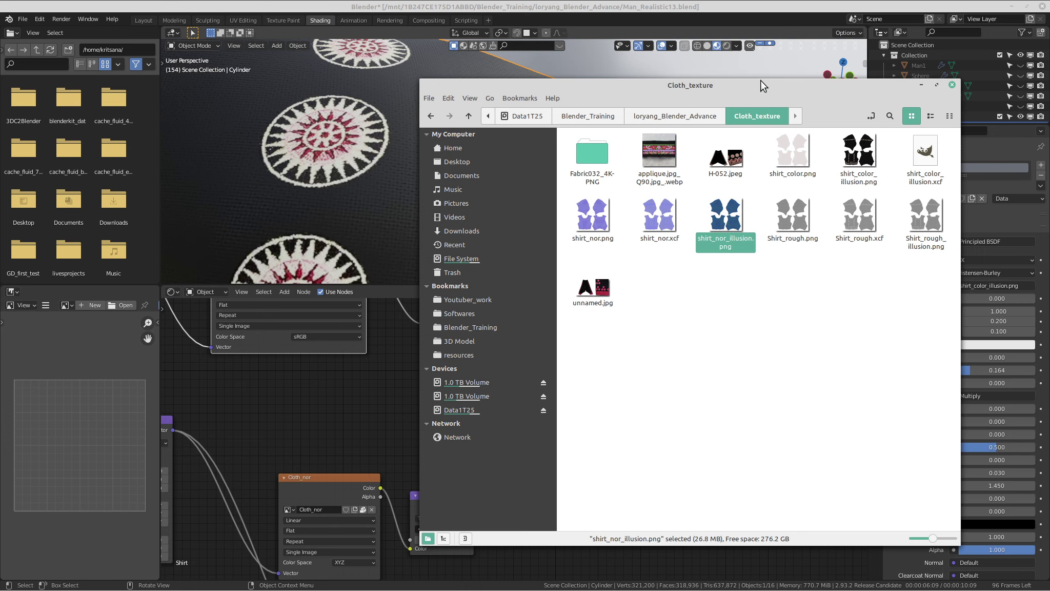
{"action": "left_click_drag", "start_coordinate": [760, 82], "coordinate": [838, 63]}
{"action": "left_click_drag", "start_coordinate": [814, 183], "coordinate": [379, 383]}
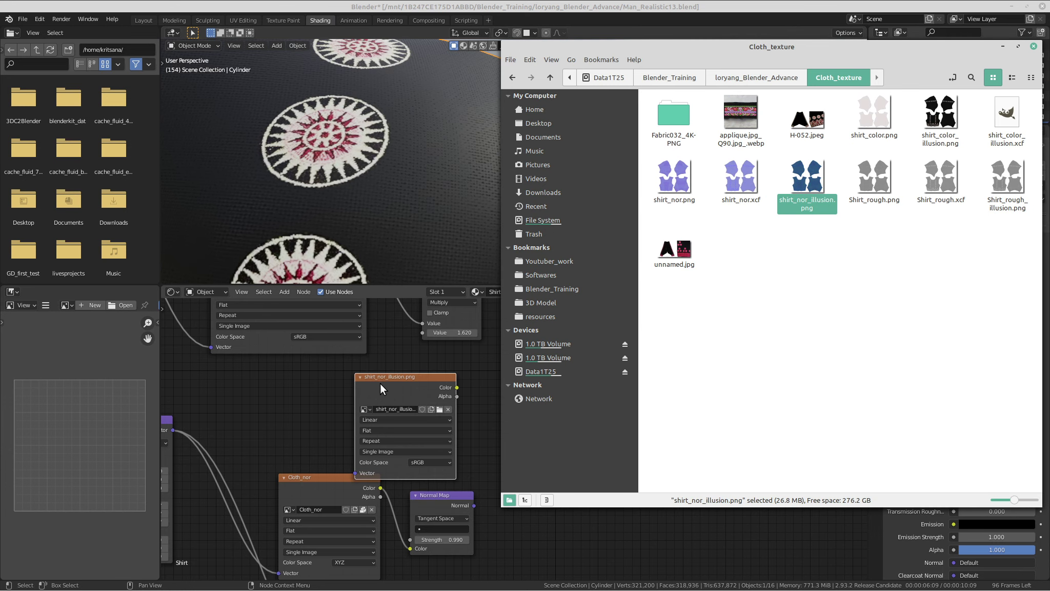
Move the shirt_nor_illusion.png texture node away from the old Cloth_nor node and delete a leftover node above it.
{"action": "scroll", "coordinate": [390, 384], "scroll_direction": "down", "scroll_amount": 2}
{"action": "middle_click_drag", "start_coordinate": [415, 395], "coordinate": [422, 409]}
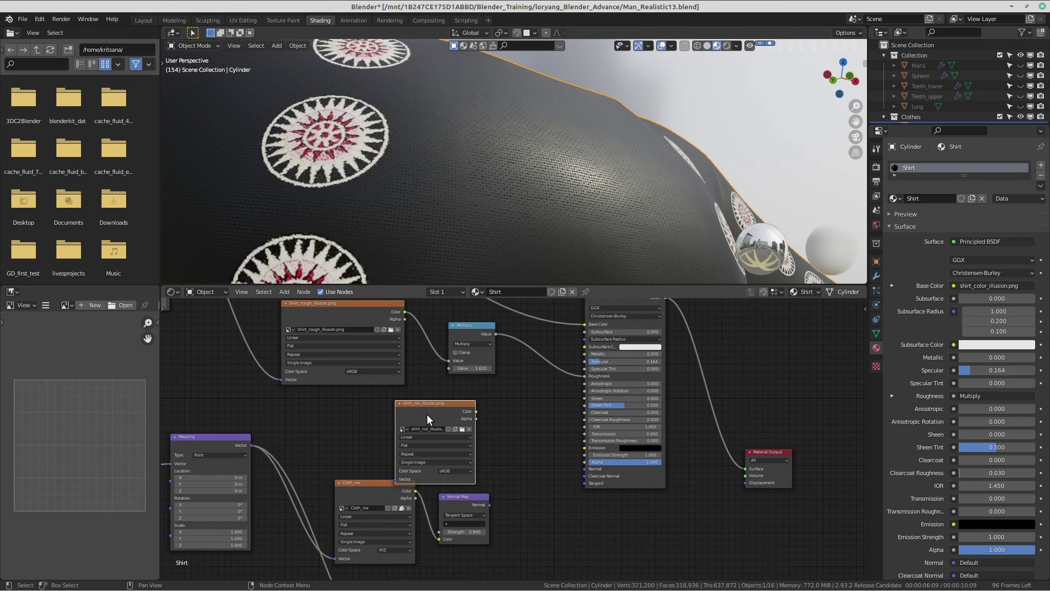
{"action": "scroll", "coordinate": [334, 349], "scroll_direction": "down", "scroll_amount": 3}
{"action": "middle_click_drag", "start_coordinate": [249, 304], "coordinate": [421, 406]}
{"action": "scroll", "coordinate": [349, 380], "scroll_direction": "up", "scroll_amount": 1}
{"action": "scroll", "coordinate": [349, 380], "scroll_direction": "up", "scroll_amount": 2}
{"action": "left_click_drag", "start_coordinate": [455, 420], "coordinate": [482, 399]}
{"action": "middle_click_drag", "start_coordinate": [481, 400], "coordinate": [420, 433]}
{"action": "scroll", "coordinate": [361, 366], "scroll_direction": "down", "scroll_amount": 2}
{"action": "middle_click_drag", "start_coordinate": [361, 366], "coordinate": [402, 377]}
{"action": "left_click", "coordinate": [385, 306]}
{"action": "middle_click_drag", "start_coordinate": [403, 321], "coordinate": [406, 365]}
{"action": "key", "text": "x"}
Delete the old lower Texture Coordinate, Mapping, Cloth_nor, Normal Map, Cloth_disp and Displacement nodes from the Shirt material.
{"action": "middle_click_drag", "start_coordinate": [513, 570], "coordinate": [476, 457]}
{"action": "scroll", "coordinate": [474, 513], "scroll_direction": "up", "scroll_amount": 2}
{"action": "scroll", "coordinate": [416, 562], "scroll_direction": "down", "scroll_amount": 3}
{"action": "middle_click_drag", "start_coordinate": [416, 561], "coordinate": [425, 431]}
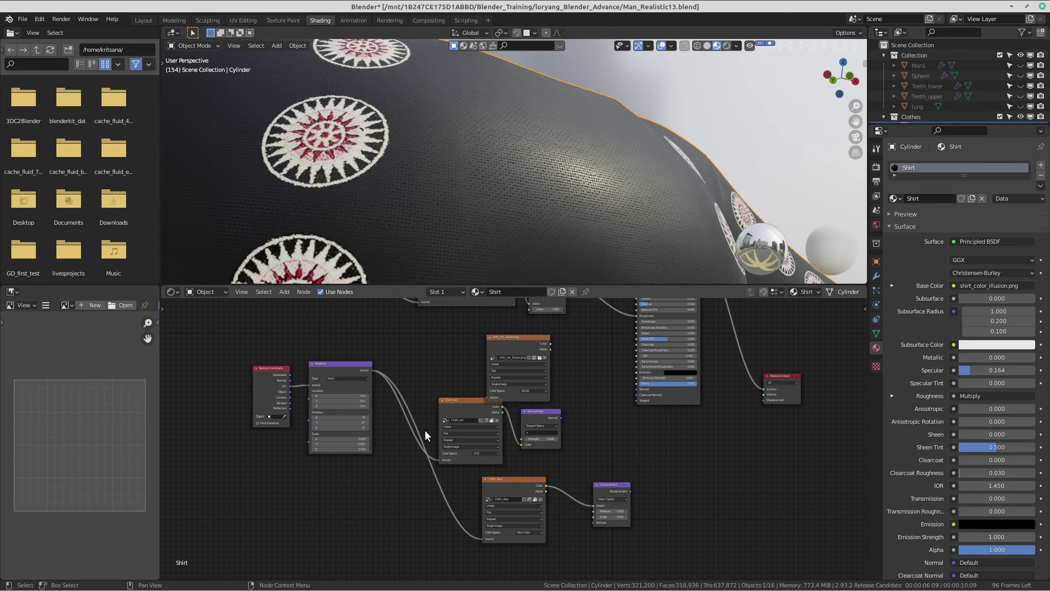
{"action": "left_click_drag", "start_coordinate": [227, 558], "coordinate": [660, 411]}
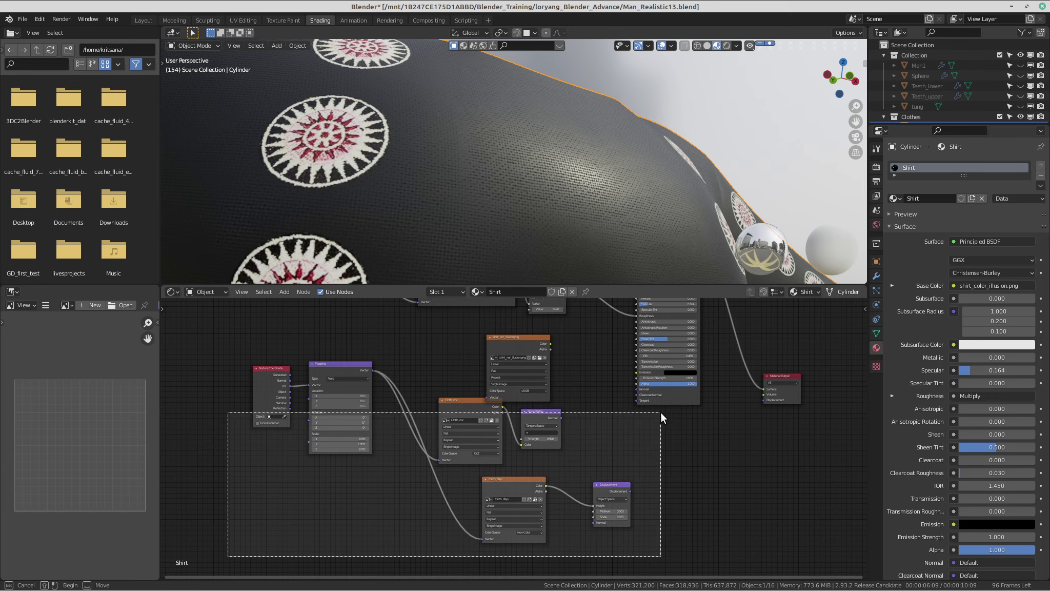
{"action": "scroll", "coordinate": [545, 452], "scroll_direction": "up", "scroll_amount": 4}
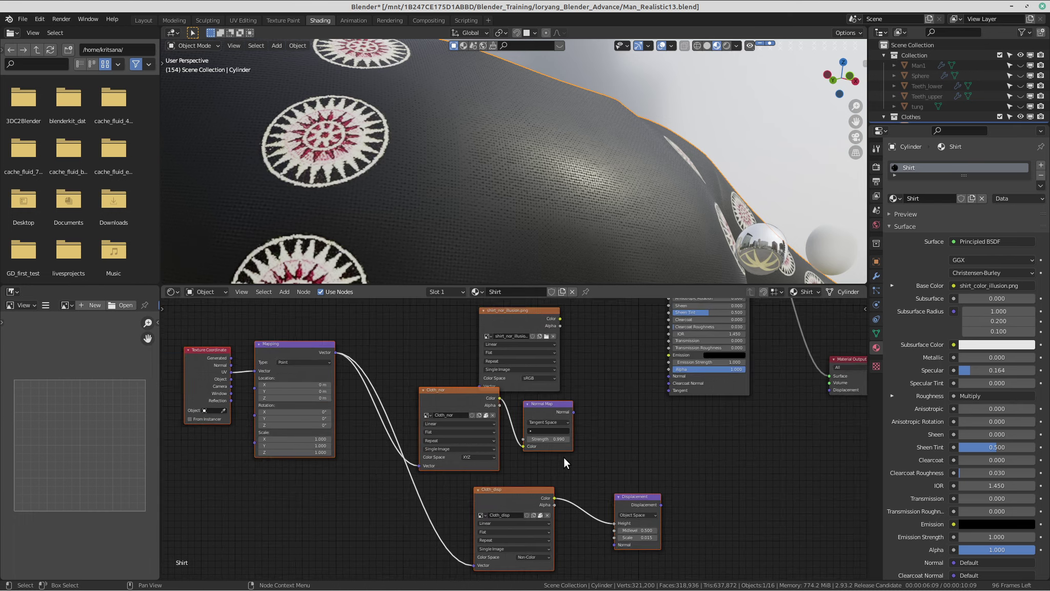
{"action": "middle_click_drag", "start_coordinate": [410, 420], "coordinate": [409, 393]}
{"action": "scroll", "coordinate": [533, 402], "scroll_direction": "down", "scroll_amount": 4}
{"action": "middle_click_drag", "start_coordinate": [533, 402], "coordinate": [531, 443]}
{"action": "key", "text": "x"}
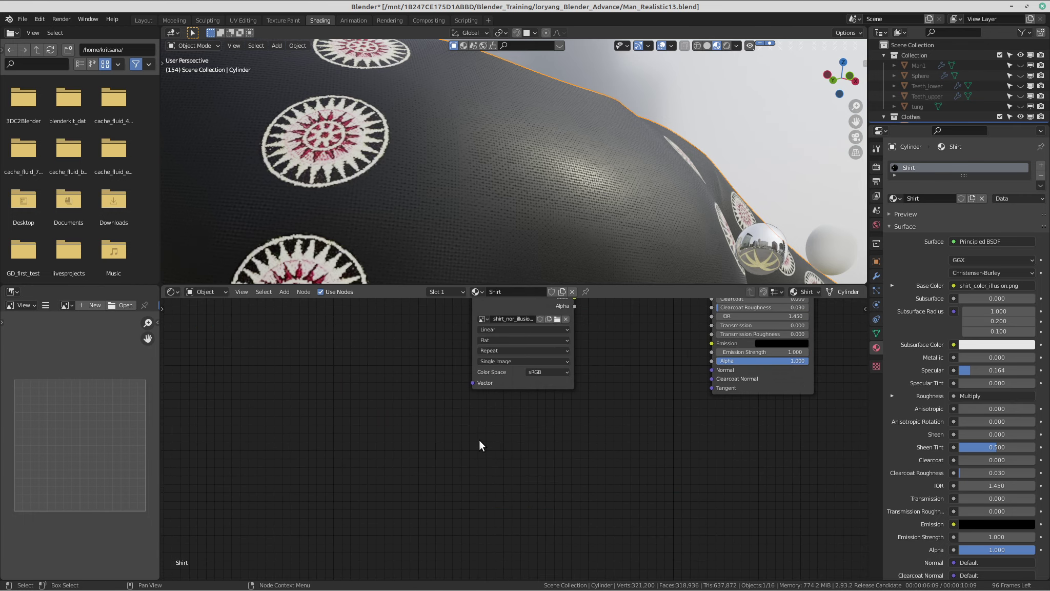
Reposition the shirt_nor_illusion.png node and connect the vector coordinates used by the other shirt textures to its Vector input.
{"action": "middle_click_drag", "start_coordinate": [543, 370], "coordinate": [558, 485]}
{"action": "scroll", "coordinate": [385, 394], "scroll_direction": "down", "scroll_amount": 1}
{"action": "middle_click_drag", "start_coordinate": [308, 307], "coordinate": [395, 424]}
{"action": "scroll", "coordinate": [384, 394], "scroll_direction": "down", "scroll_amount": 1}
{"action": "left_click_drag", "start_coordinate": [581, 517], "coordinate": [515, 510]}
{"action": "middle_click_drag", "start_coordinate": [373, 433], "coordinate": [386, 396]}
{"action": "scroll", "coordinate": [393, 429], "scroll_direction": "down", "scroll_amount": 2}
{"action": "left_click_drag", "start_coordinate": [356, 318], "coordinate": [503, 560]}
{"action": "scroll", "coordinate": [503, 561], "scroll_direction": "up", "scroll_amount": 1}
{"action": "scroll", "coordinate": [540, 502], "scroll_direction": "down", "scroll_amount": 3, "text": "shift"}
{"action": "scroll", "coordinate": [540, 502], "scroll_direction": "up", "scroll_amount": 2}
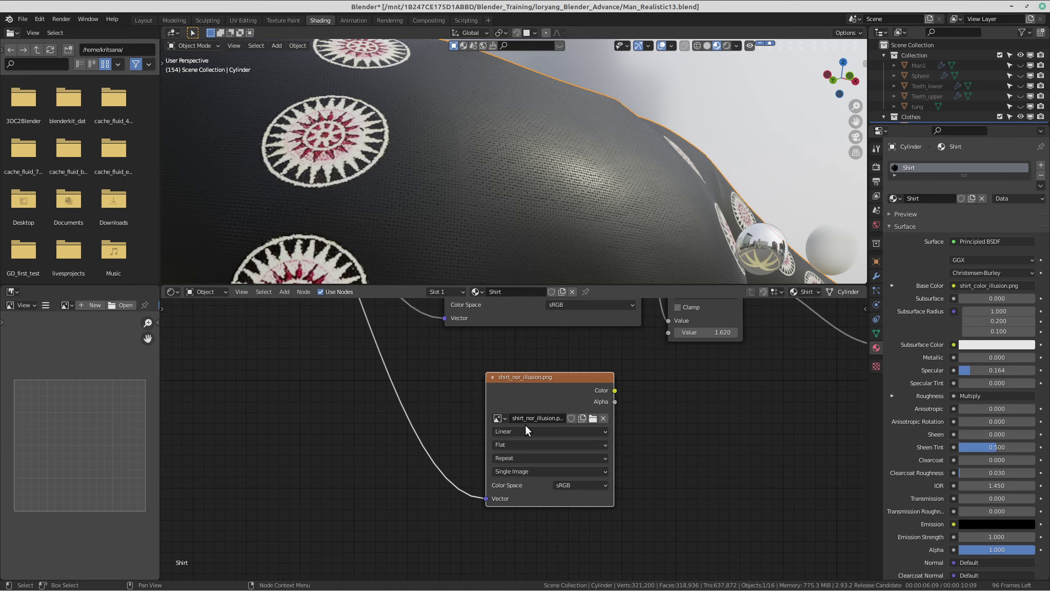
{"action": "middle_click_drag", "start_coordinate": [719, 435], "coordinate": [591, 457]}
{"action": "left_click", "coordinate": [555, 450]}
{"action": "scroll", "coordinate": [555, 450], "scroll_direction": "down", "scroll_amount": 1}
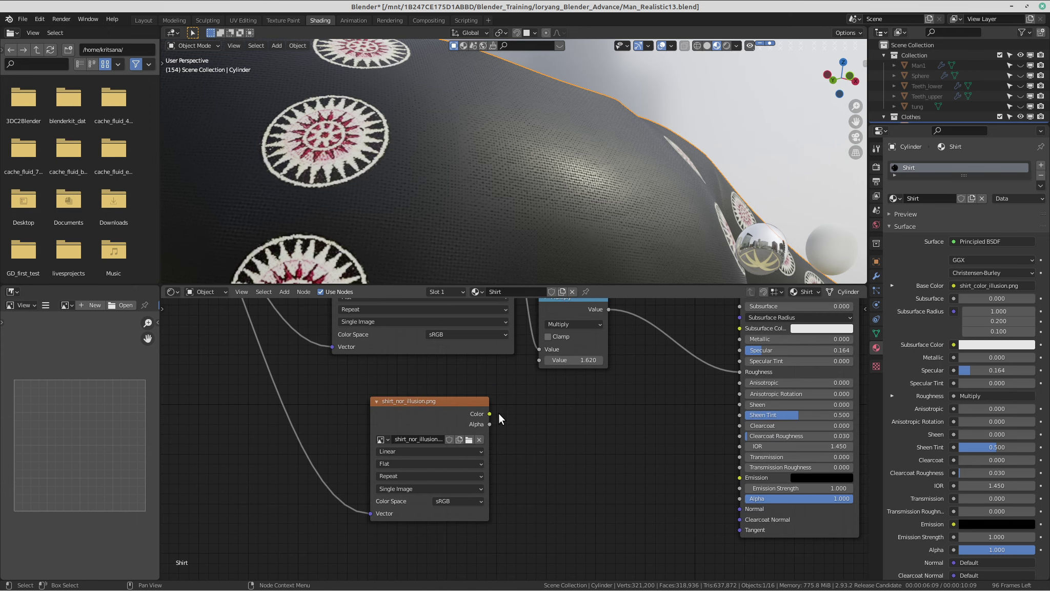
Add a Normal Map node linking the shirt_nor_illusion.png color to the Normal input of the Principled BSDF.
{"action": "left_click_drag", "start_coordinate": [490, 413], "coordinate": [598, 459]}
{"action": "key", "text": "shift+a"}
{"action": "mouse_move", "coordinate": [598, 459]}
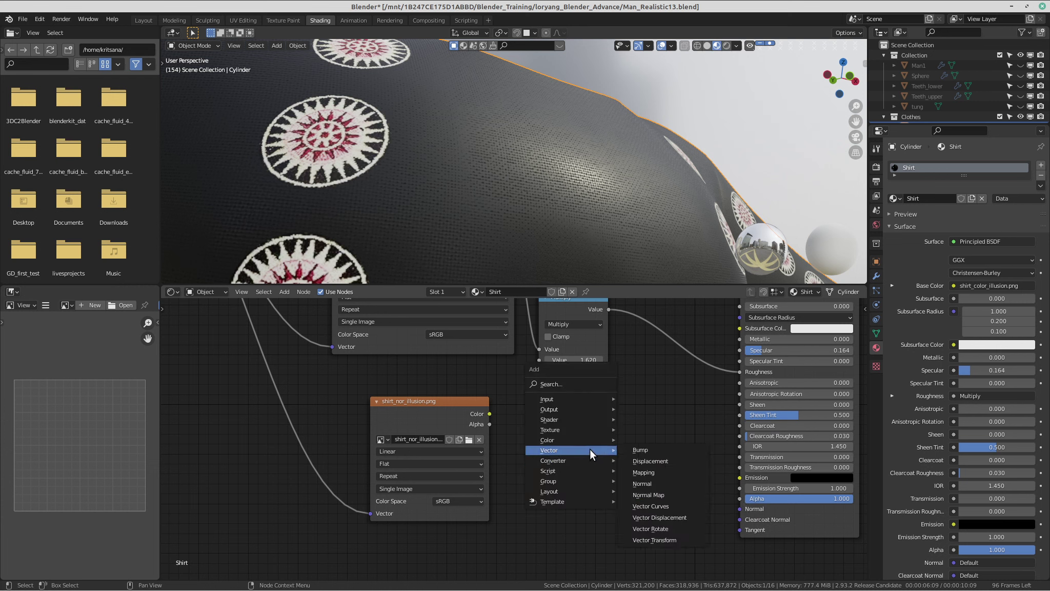
{"action": "left_click", "coordinate": [647, 495]}
{"action": "left_click", "coordinate": [582, 455]}
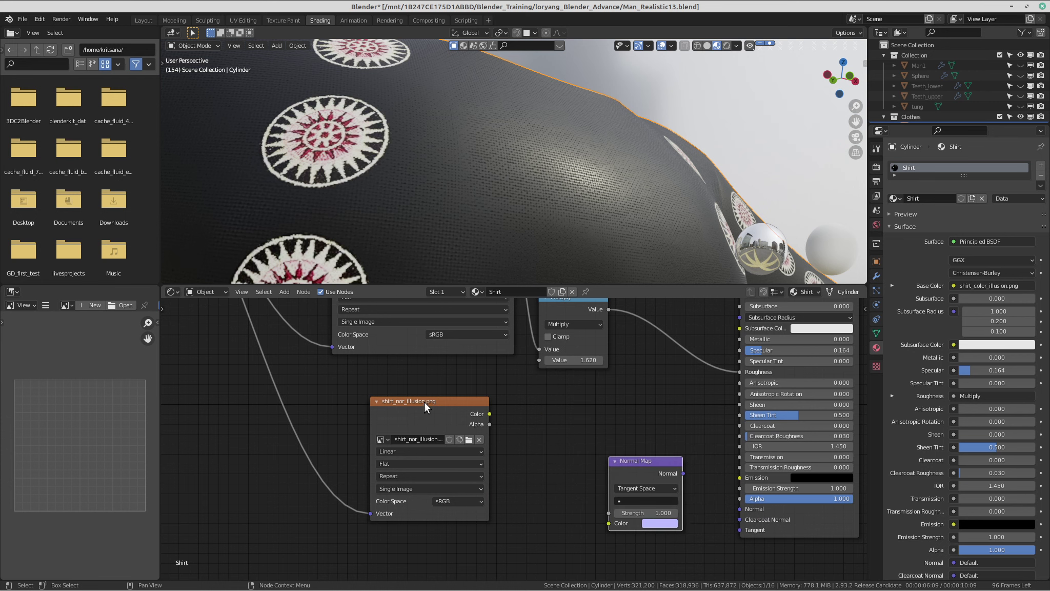
{"action": "left_click_drag", "start_coordinate": [490, 413], "coordinate": [609, 523]}
{"action": "left_click_drag", "start_coordinate": [683, 473], "coordinate": [739, 508]}
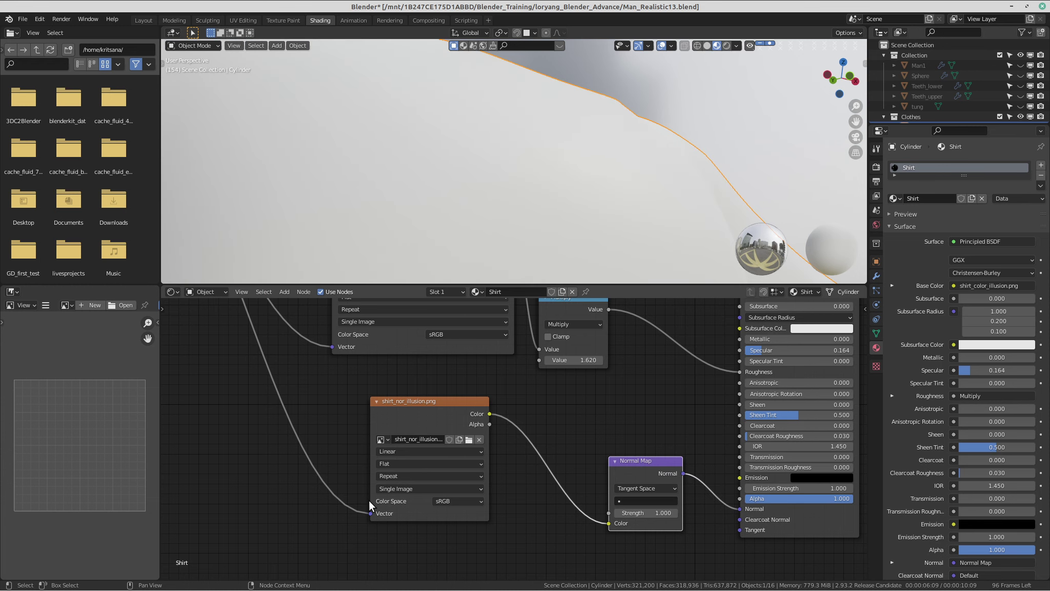
View the whole upper shirt and set the Normal Map strength to 0.210.
{"action": "scroll", "coordinate": [428, 177], "scroll_direction": "down", "scroll_amount": 2}
{"action": "middle_click_drag", "start_coordinate": [428, 176], "coordinate": [501, 240]}
{"action": "middle_click_drag", "start_coordinate": [508, 190], "coordinate": [580, 207]}
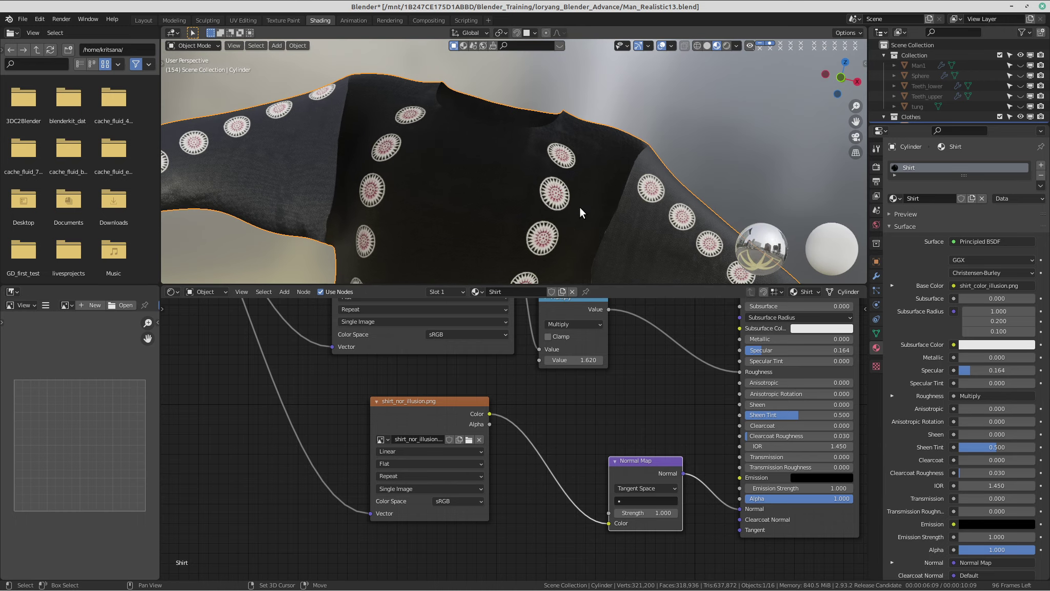
{"action": "scroll", "coordinate": [676, 389], "scroll_direction": "down", "scroll_amount": 2}
{"action": "middle_click_drag", "start_coordinate": [676, 390], "coordinate": [584, 397]}
{"action": "scroll", "coordinate": [524, 397], "scroll_direction": "up", "scroll_amount": 4}
{"action": "middle_click_drag", "start_coordinate": [441, 388], "coordinate": [503, 391]}
{"action": "scroll", "coordinate": [491, 390], "scroll_direction": "down", "scroll_amount": 1}
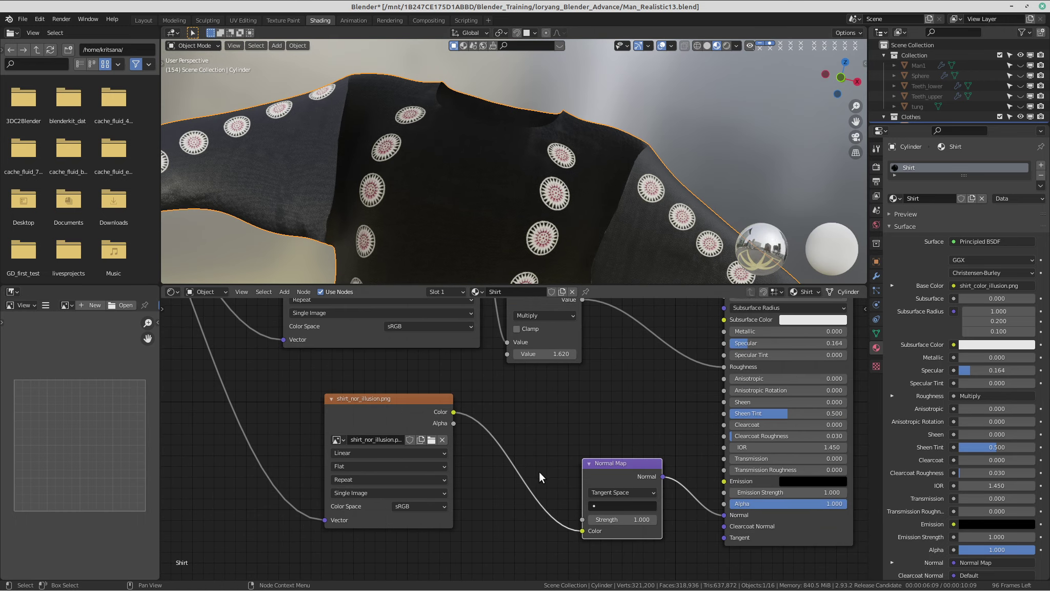
{"action": "scroll", "coordinate": [539, 476], "scroll_direction": "up", "scroll_amount": 1}
{"action": "middle_click_drag", "start_coordinate": [615, 545], "coordinate": [617, 500]}
{"action": "scroll", "coordinate": [621, 502], "scroll_direction": "up", "scroll_amount": 1}
{"action": "mouse_move", "coordinate": [640, 477]}
{"action": "left_mouse_down"}
{"action": "mouse_move", "coordinate": [651, 478]}
{"action": "mouse_move", "coordinate": [598, 478]}
{"action": "mouse_move", "coordinate": [608, 478]}
{"action": "left_mouse_up"}
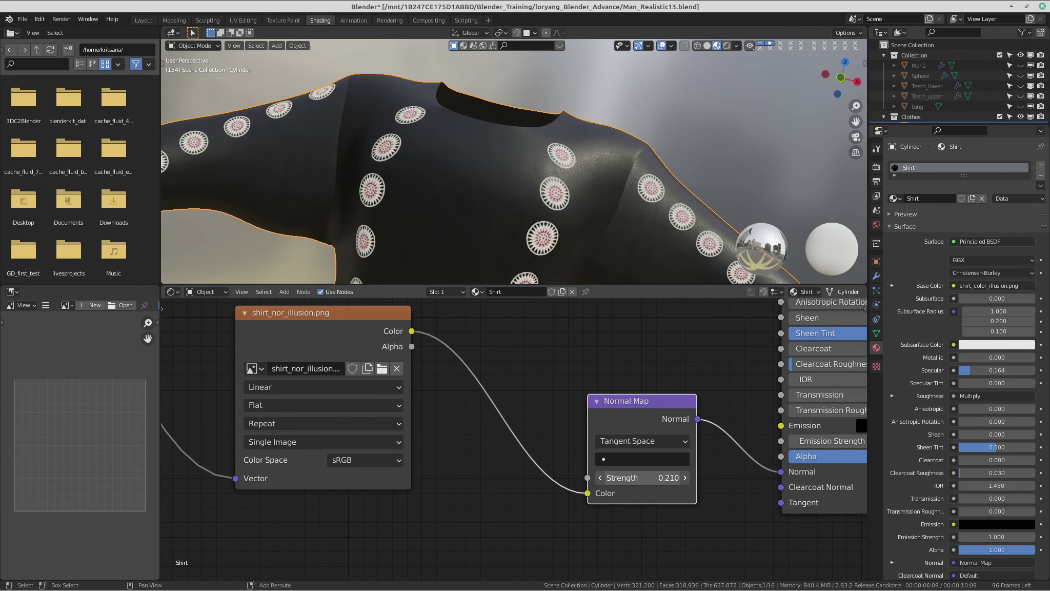
Check the relief of a motif up close and fine-tune the Normal Map strength to 0.170.
{"action": "scroll", "coordinate": [516, 207], "scroll_direction": "up", "scroll_amount": 6}
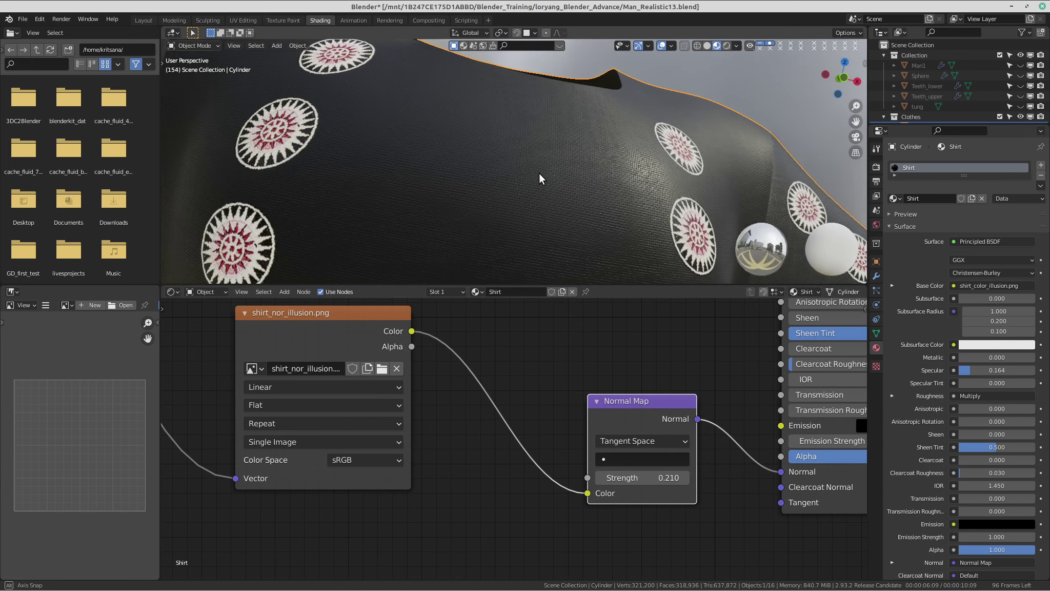
{"action": "middle_click_drag", "start_coordinate": [548, 173], "coordinate": [584, 187]}
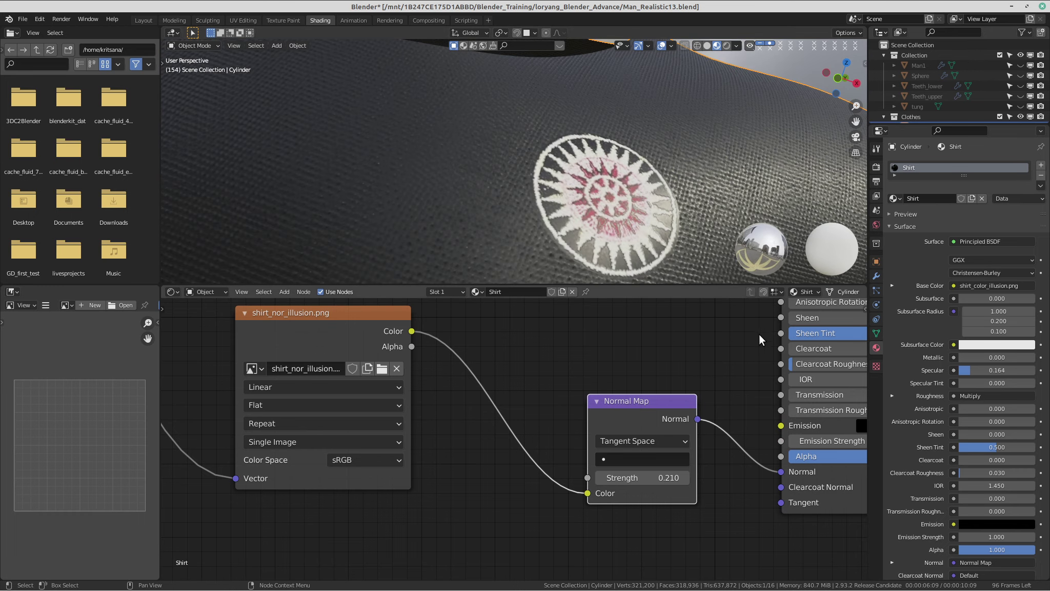
{"action": "middle_click_drag", "start_coordinate": [677, 417], "coordinate": [634, 438]}
{"action": "left_click_drag", "start_coordinate": [614, 500], "coordinate": [627, 499]}
{"action": "scroll", "coordinate": [534, 192], "scroll_direction": "down", "scroll_amount": 6}
{"action": "middle_click_drag", "start_coordinate": [531, 191], "coordinate": [590, 190]}
{"action": "left_click_drag", "start_coordinate": [600, 499], "coordinate": [552, 498]}
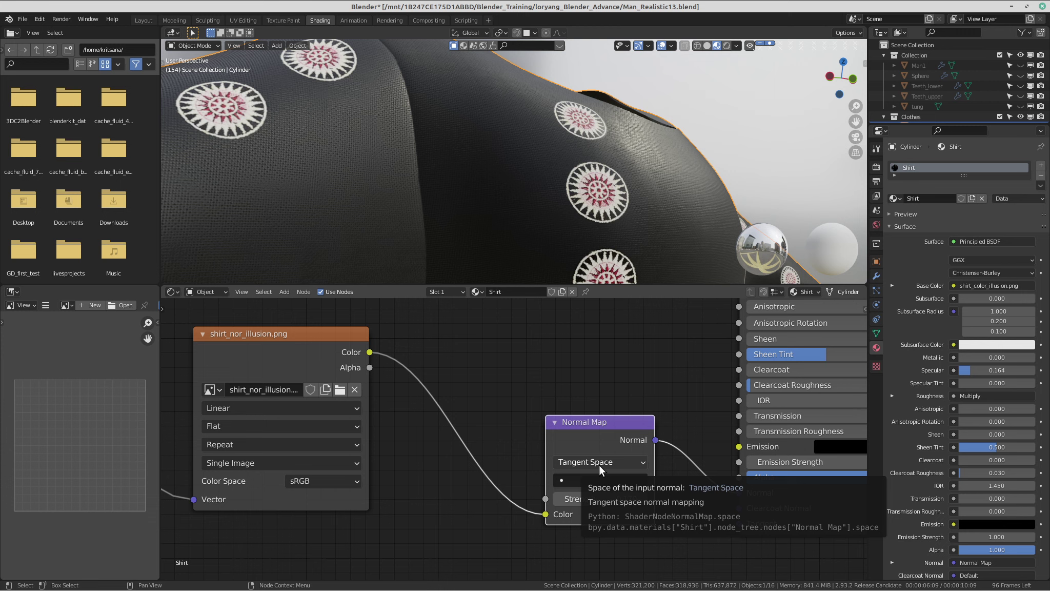
Set the space of the Normal Map node to Object Space.
{"action": "right_click", "coordinate": [477, 442]}
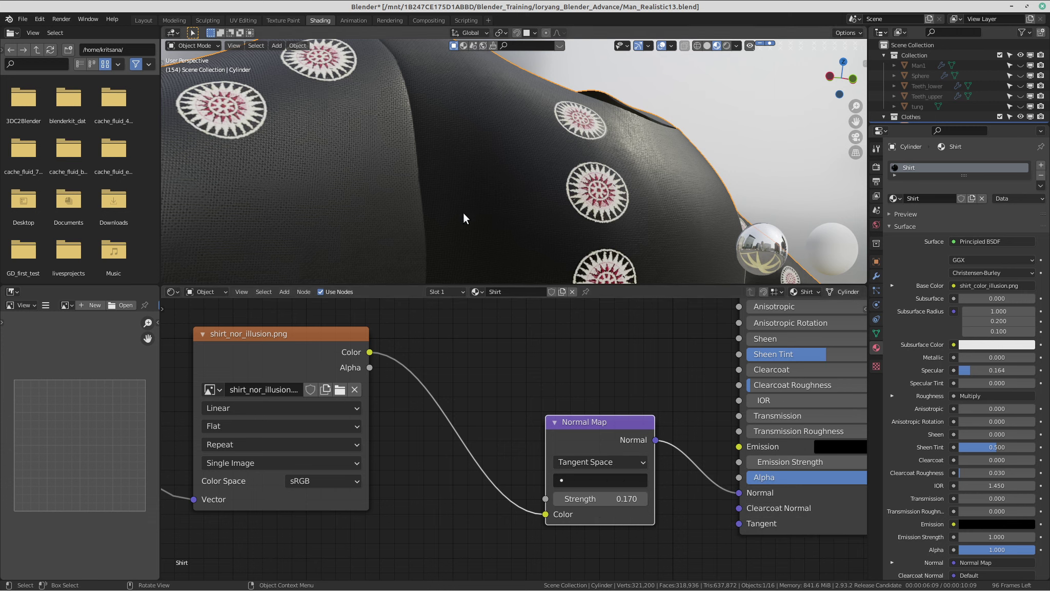
{"action": "left_click", "coordinate": [583, 473]}
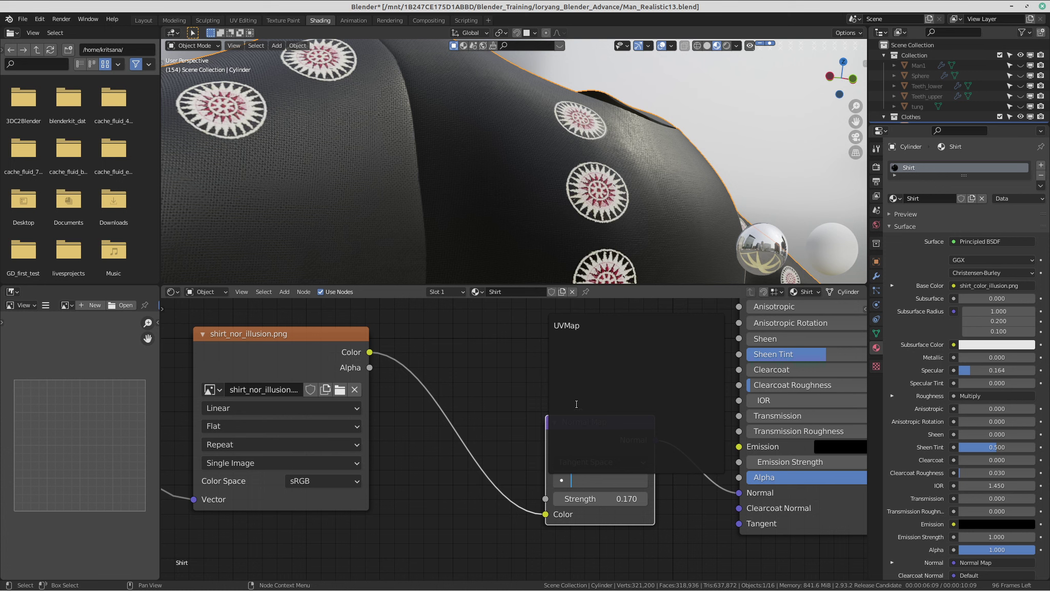
{"action": "left_click", "coordinate": [579, 322]}
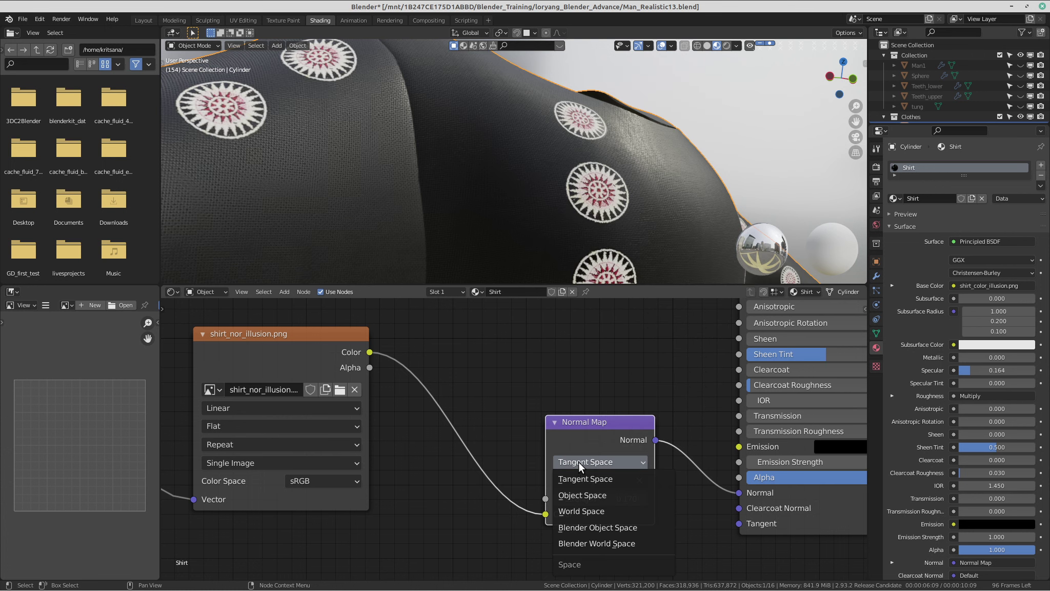
{"action": "left_click", "coordinate": [592, 495]}
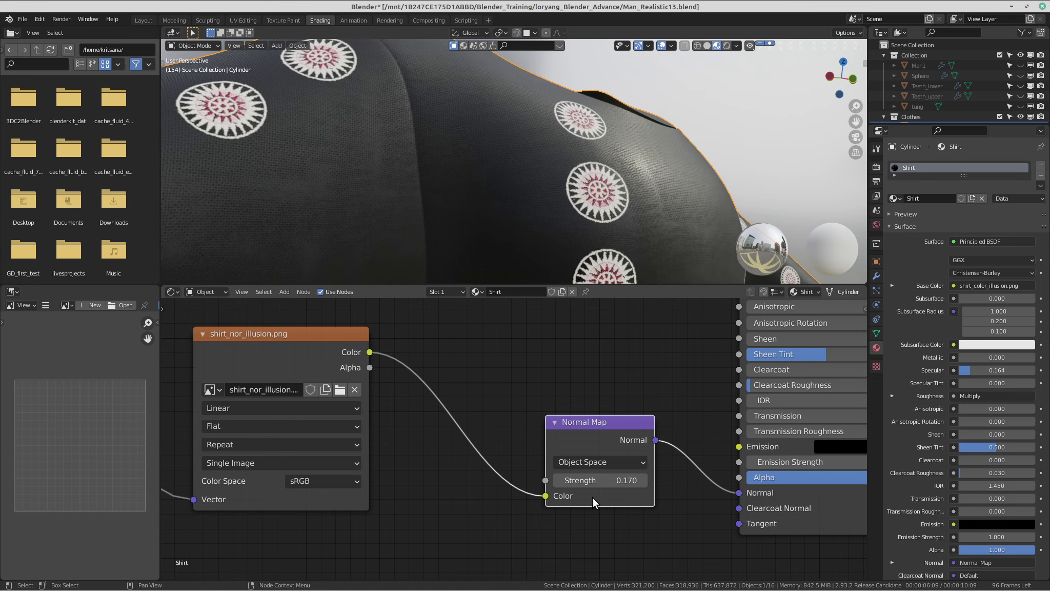
Try a Normal Map strength of 0.230 in Object Space on the shirt's shoulder.
{"action": "middle_click_drag", "start_coordinate": [556, 158], "coordinate": [581, 193]}
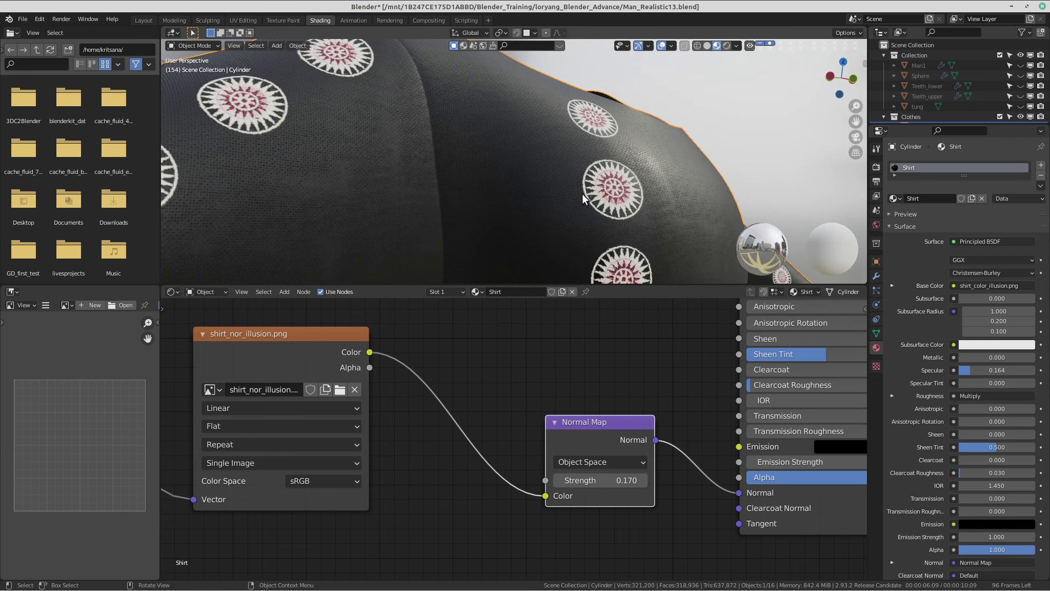
{"action": "left_click", "coordinate": [610, 460]}
{"action": "left_click_drag", "start_coordinate": [600, 480], "coordinate": [630, 480]}
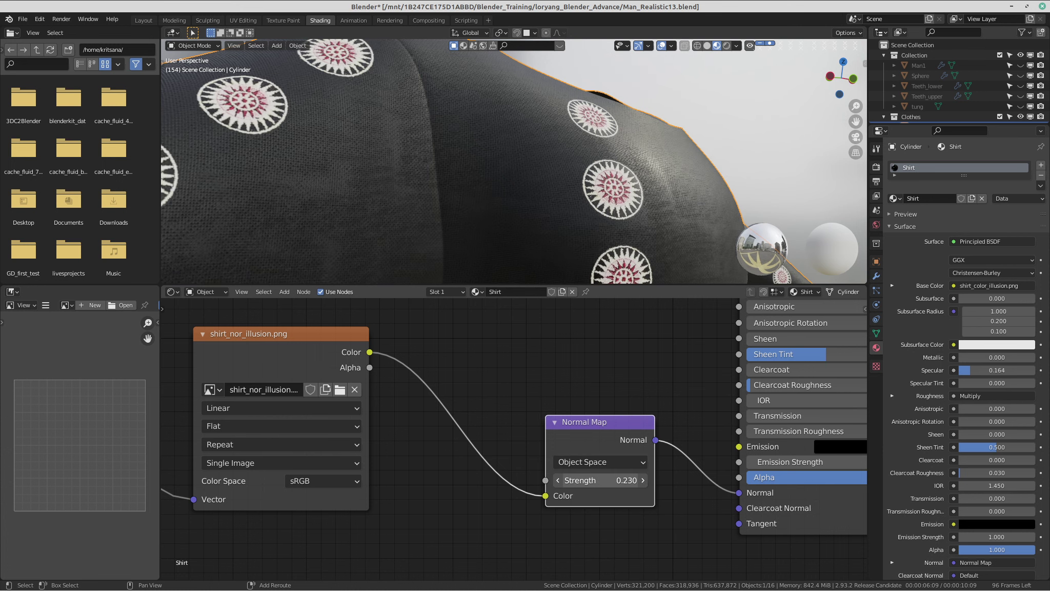
Examine the shading of the fabric on the shirt's back and shoulders, then view the whole front.
{"action": "middle_click_drag", "start_coordinate": [633, 231], "coordinate": [352, 156]}
{"action": "scroll", "coordinate": [617, 185], "scroll_direction": "up", "scroll_amount": 3}
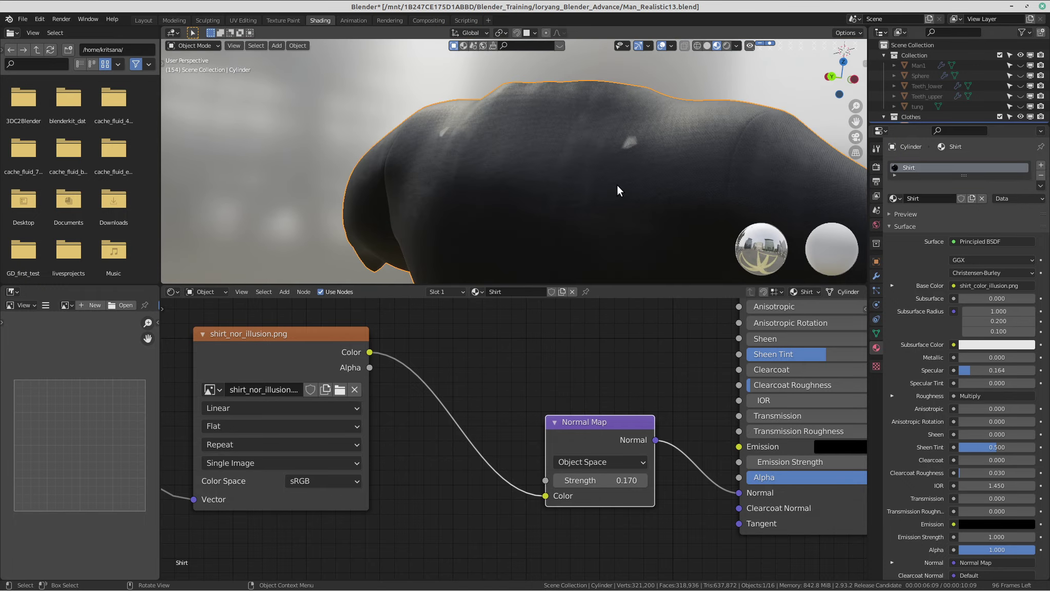
{"action": "middle_click_drag", "start_coordinate": [617, 184], "coordinate": [592, 204]}
{"action": "scroll", "coordinate": [593, 204], "scroll_direction": "up", "scroll_amount": 4}
{"action": "middle_click_drag", "start_coordinate": [523, 198], "coordinate": [570, 204]}
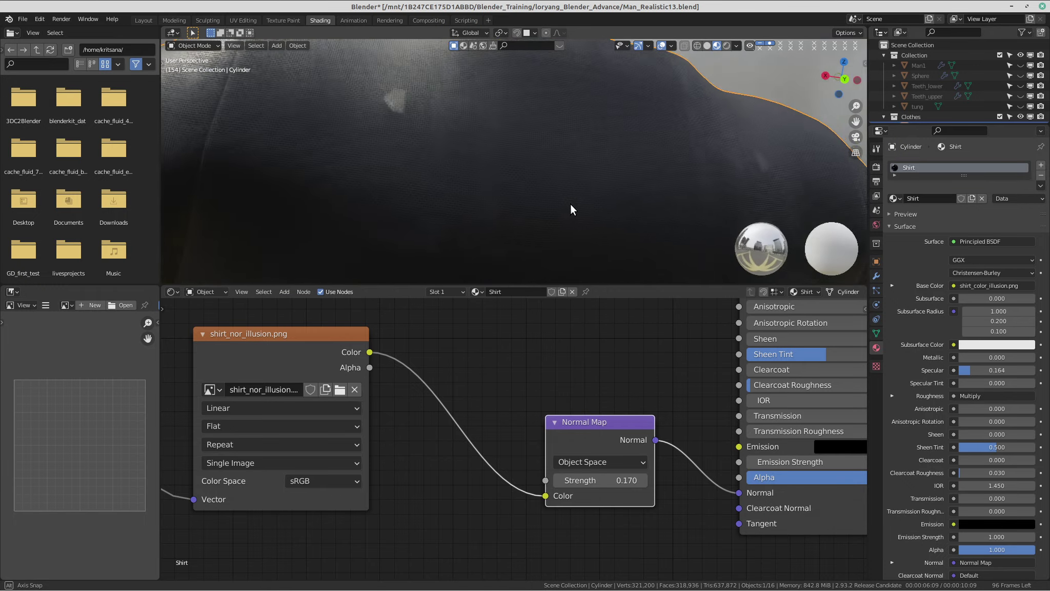
{"action": "scroll", "coordinate": [569, 203], "scroll_direction": "up", "scroll_amount": 2}
{"action": "middle_click_drag", "start_coordinate": [460, 134], "coordinate": [512, 169], "text": "shift"}
{"action": "scroll", "coordinate": [450, 176], "scroll_direction": "down", "scroll_amount": 5}
{"action": "scroll", "coordinate": [506, 156], "scroll_direction": "up", "scroll_amount": 4}
{"action": "scroll", "coordinate": [506, 157], "scroll_direction": "up", "scroll_amount": 3}
{"action": "scroll", "coordinate": [309, 126], "scroll_direction": "down", "scroll_amount": 5}
{"action": "middle_click_drag", "start_coordinate": [309, 126], "coordinate": [561, 161]}
{"action": "scroll", "coordinate": [561, 137], "scroll_direction": "up", "scroll_amount": 4}
{"action": "scroll", "coordinate": [603, 155], "scroll_direction": "down", "scroll_amount": 8}
{"action": "scroll", "coordinate": [544, 394], "scroll_direction": "down", "scroll_amount": 5}
{"action": "scroll", "coordinate": [579, 152], "scroll_direction": "down", "scroll_amount": 1}
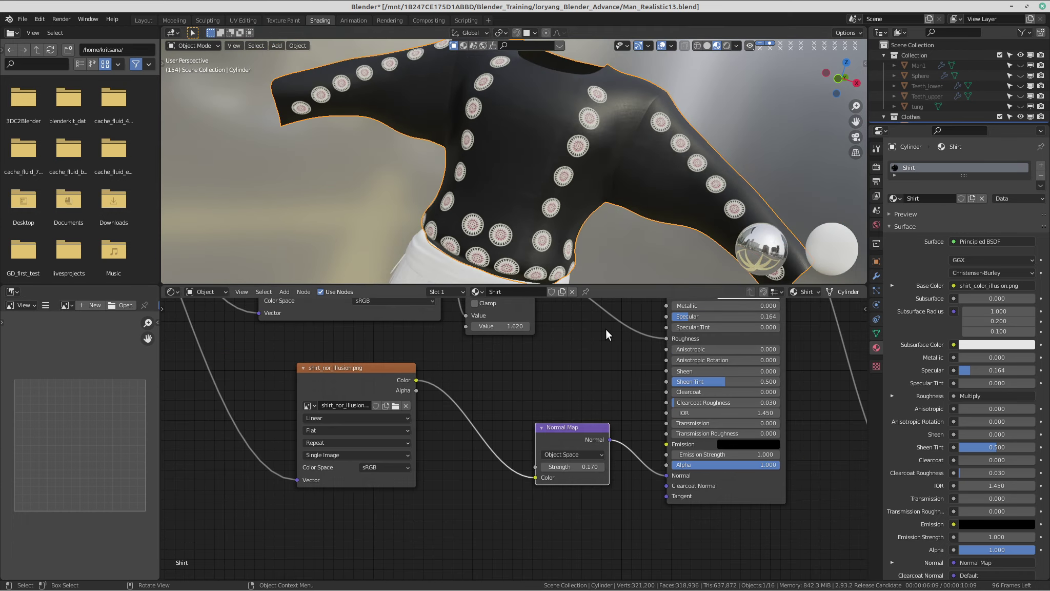
Darken the Principled BSDF's Subsurface Color to a light grey and set Subsurface to 0.195.
{"action": "middle_click_drag", "start_coordinate": [673, 334], "coordinate": [538, 438]}
{"action": "scroll", "coordinate": [539, 437], "scroll_direction": "up", "scroll_amount": 4}
{"action": "middle_click_drag", "start_coordinate": [584, 384], "coordinate": [565, 414]}
{"action": "scroll", "coordinate": [565, 414], "scroll_direction": "up", "scroll_amount": 5}
{"action": "scroll", "coordinate": [564, 415], "scroll_direction": "up", "scroll_amount": 1}
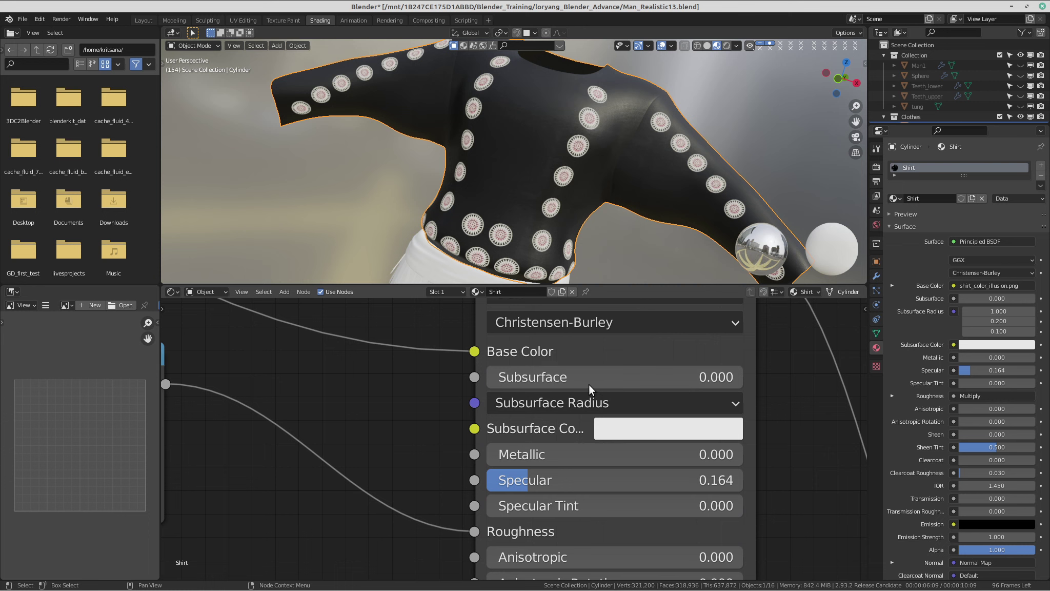
{"action": "left_click", "coordinate": [610, 428]}
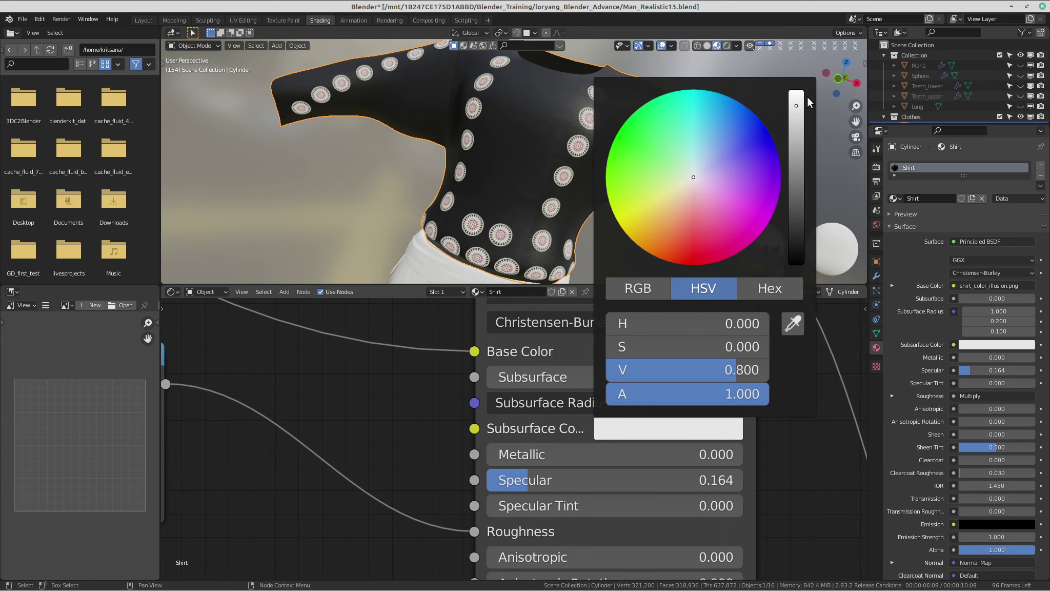
{"action": "left_click_drag", "start_coordinate": [802, 101], "coordinate": [796, 137]}
{"action": "left_click_drag", "start_coordinate": [530, 376], "coordinate": [577, 376]}
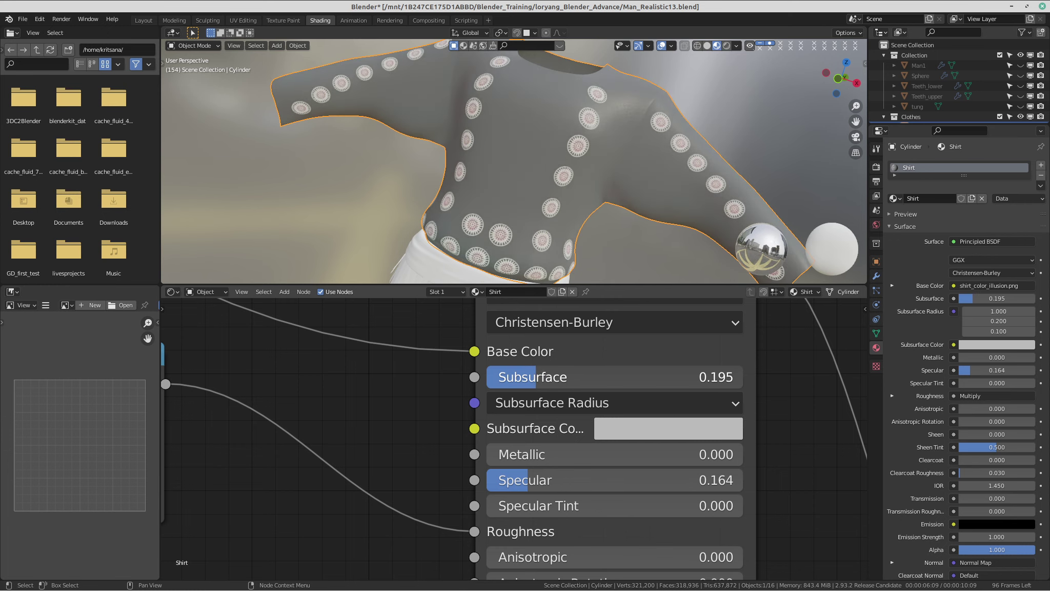
Darken the Subsurface Color further to a medium grey and check the shading on the whole shirt.
{"action": "scroll", "coordinate": [557, 183], "scroll_direction": "up", "scroll_amount": 5}
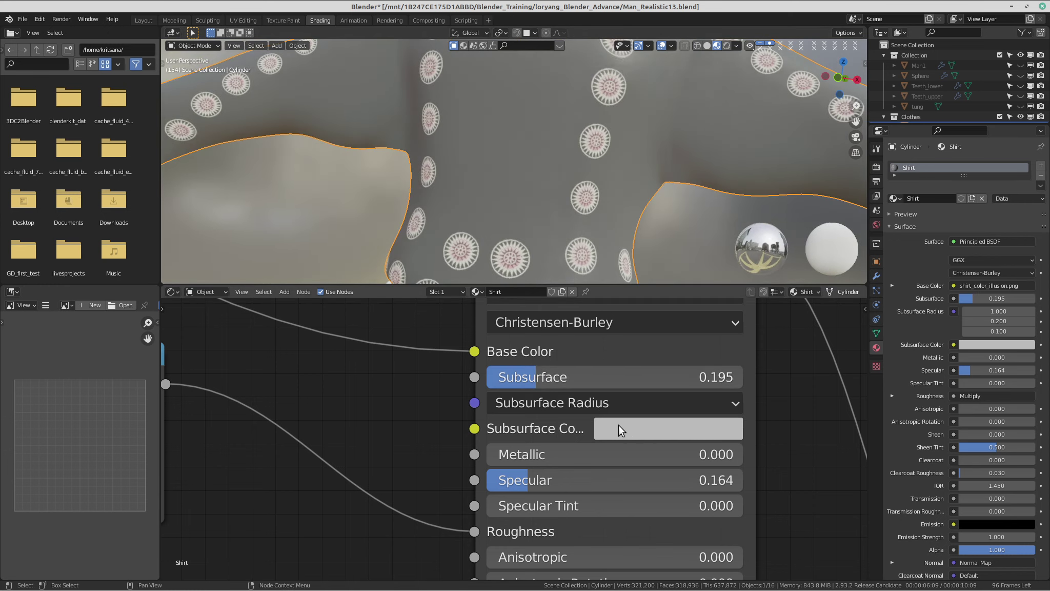
{"action": "left_click", "coordinate": [619, 429]}
{"action": "left_click_drag", "start_coordinate": [798, 146], "coordinate": [796, 188]}
{"action": "scroll", "coordinate": [420, 124], "scroll_direction": "down", "scroll_amount": 4}
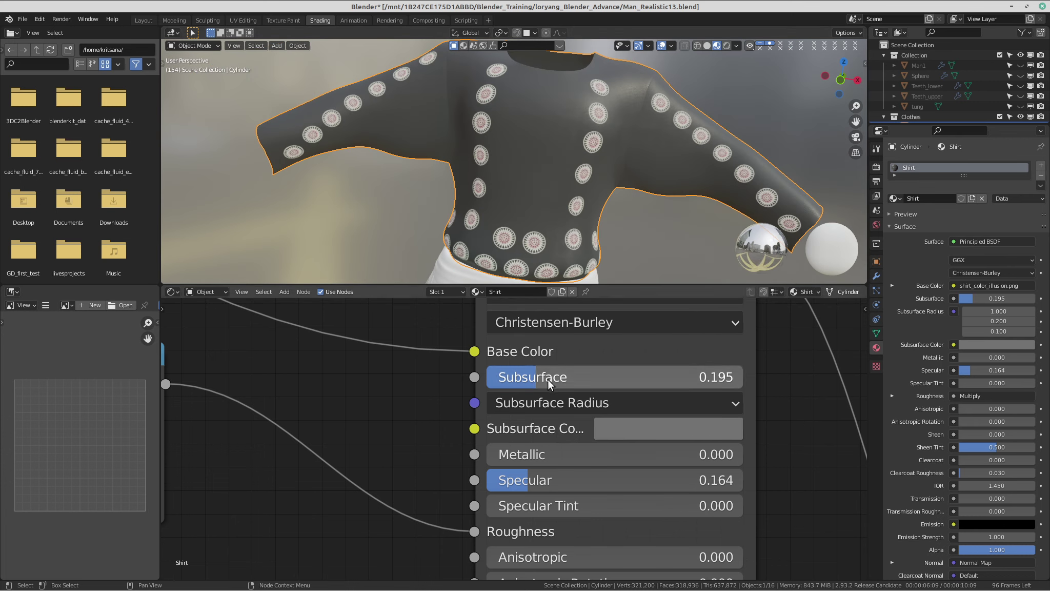
Place the 3D cursor on the shirt's front and preview its chest and collar in rendered viewport shading.
{"action": "scroll", "coordinate": [508, 164], "scroll_direction": "down", "scroll_amount": 2}
{"action": "middle_click_drag", "start_coordinate": [583, 195], "coordinate": [555, 161]}
{"action": "middle_click_drag", "start_coordinate": [441, 134], "coordinate": [465, 144]}
{"action": "right_click", "coordinate": [511, 147], "text": "shift"}
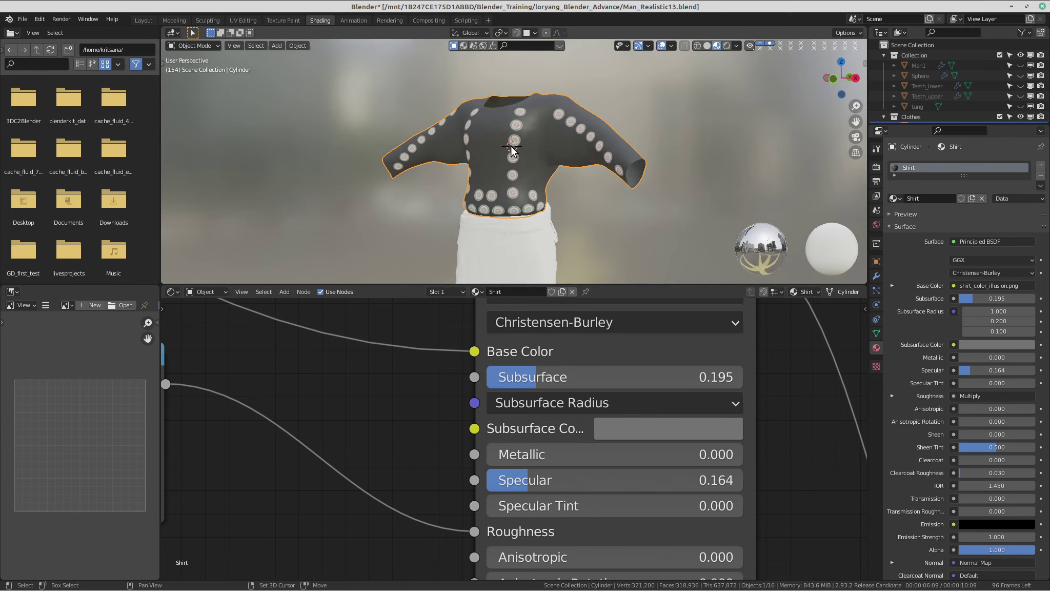
{"action": "left_click", "coordinate": [728, 45]}
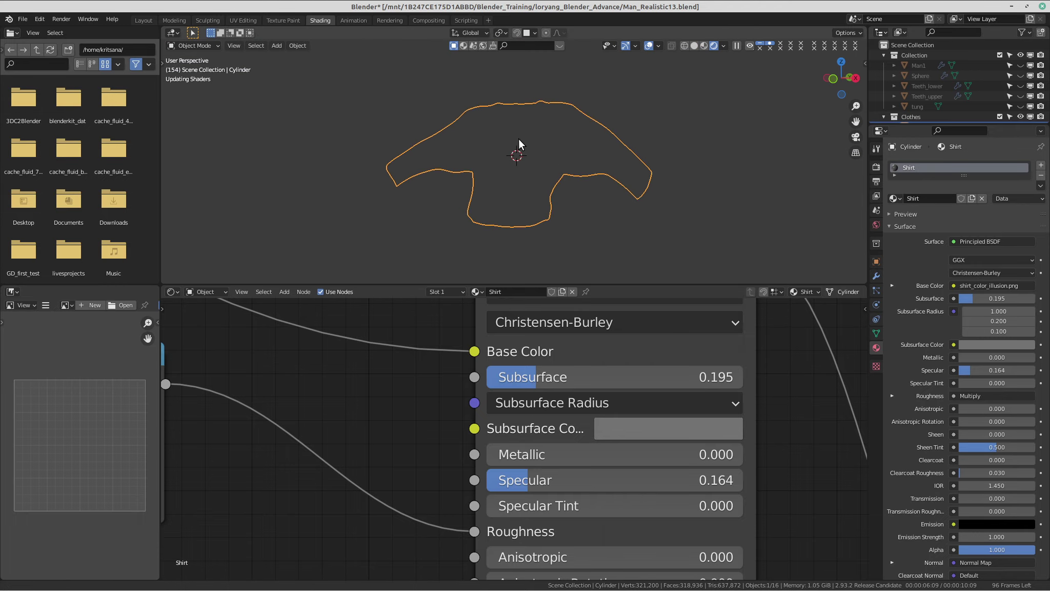
{"action": "scroll", "coordinate": [525, 147], "scroll_direction": "up", "scroll_amount": 6}
{"action": "middle_click_drag", "start_coordinate": [577, 155], "coordinate": [602, 225]}
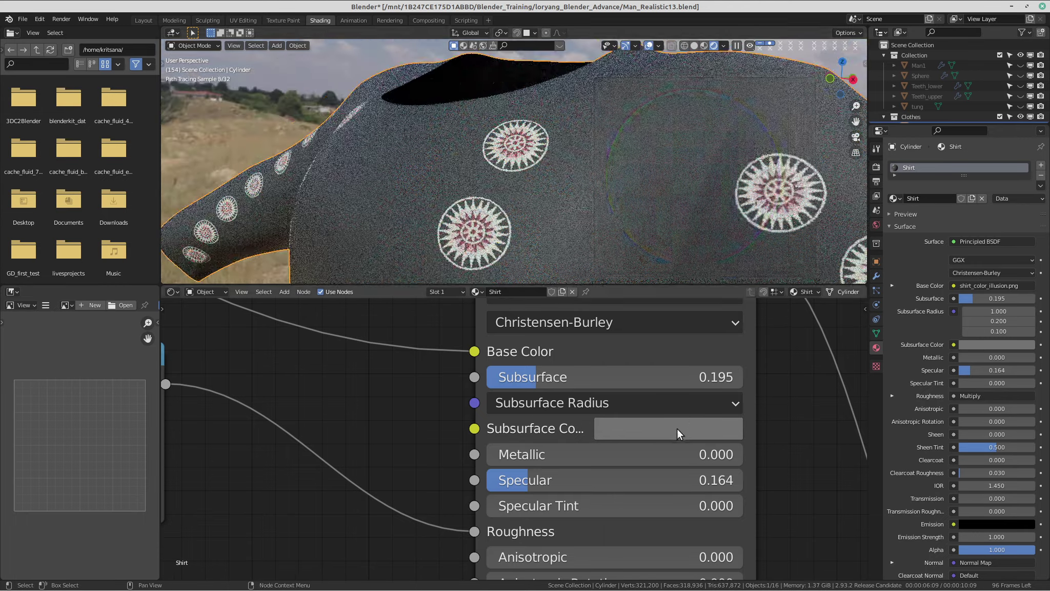
Darken the Principled BSDF's Subsurface Color to a value of 0.021 and check the fabric on the shirt's front.
{"action": "left_click", "coordinate": [678, 430]}
{"action": "left_click_drag", "start_coordinate": [786, 182], "coordinate": [796, 237]}
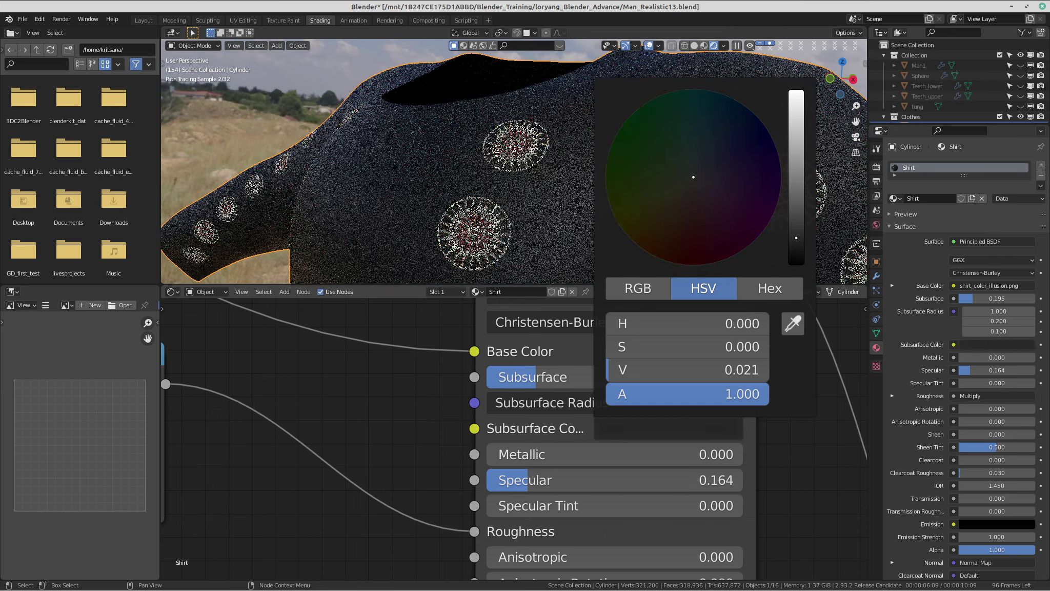
{"action": "middle_click_drag", "start_coordinate": [392, 171], "coordinate": [544, 170]}
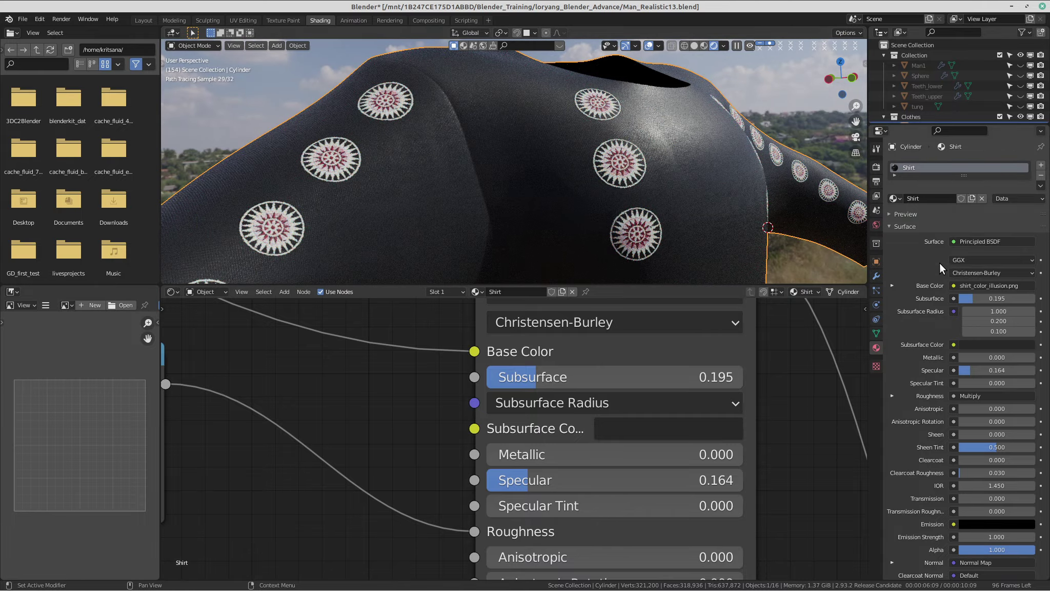
{"action": "mouse_move", "coordinate": [641, 183]}
{"action": "middle_mouse_down"}
{"action": "mouse_move", "coordinate": [547, 157]}
{"action": "mouse_move", "coordinate": [559, 144]}
{"action": "mouse_move", "coordinate": [515, 132]}
{"action": "mouse_move", "coordinate": [537, 153]}
{"action": "mouse_move", "coordinate": [534, 174]}
{"action": "mouse_move", "coordinate": [624, 154]}
{"action": "middle_mouse_up"}
{"action": "scroll", "coordinate": [538, 153], "scroll_direction": "down", "scroll_amount": 4}
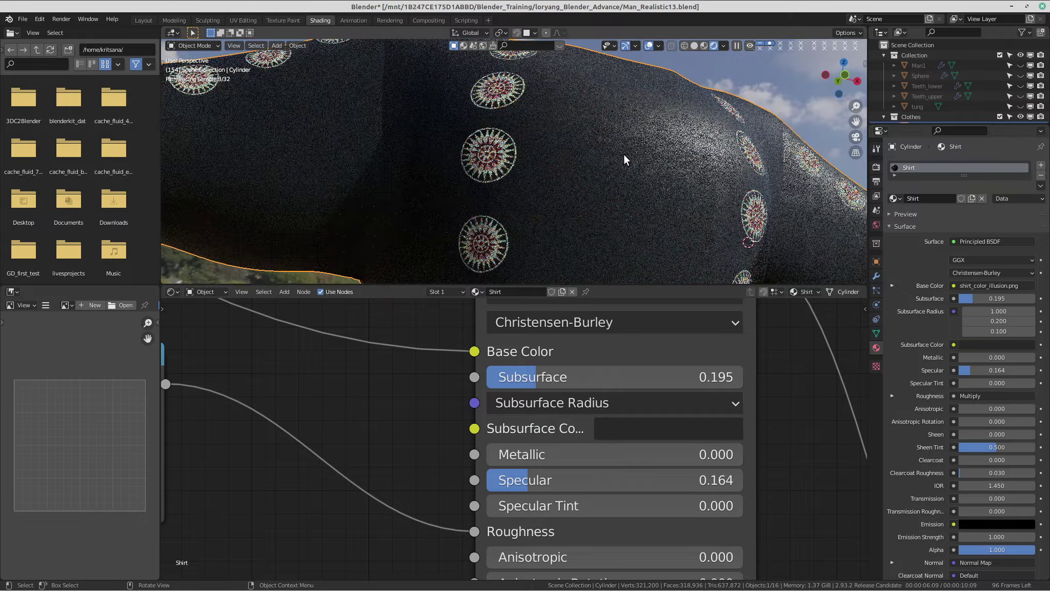
{"action": "scroll", "coordinate": [623, 154], "scroll_direction": "up", "scroll_amount": 3}
{"action": "scroll", "coordinate": [541, 420], "scroll_direction": "down", "scroll_amount": 3}
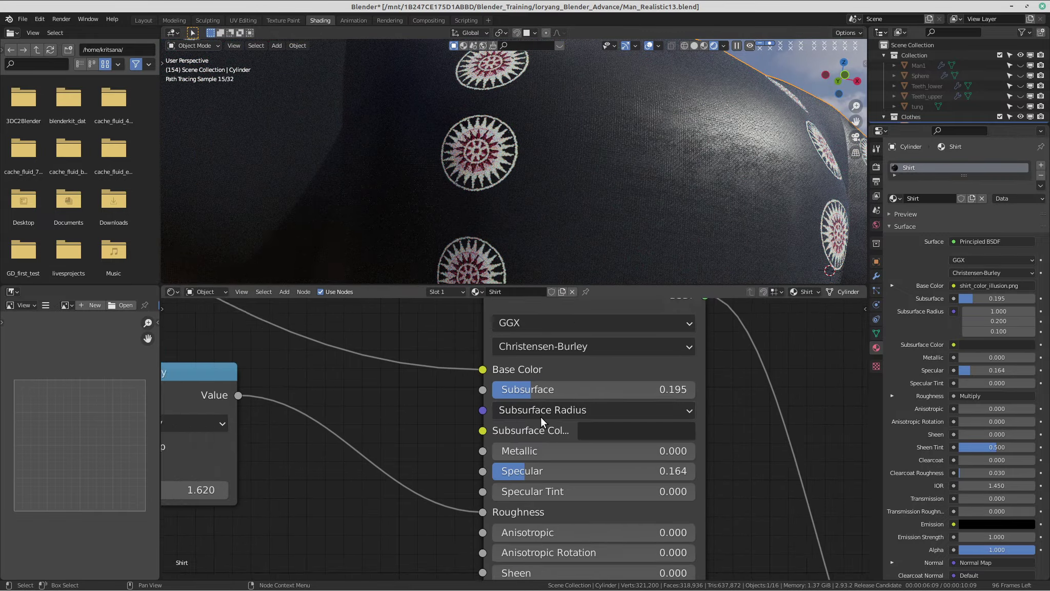
Set the Principled BSDF's Subsurface to 0.223 and Specular to 0.123.
{"action": "middle_click_drag", "start_coordinate": [540, 420], "coordinate": [520, 451]}
{"action": "left_click_drag", "start_coordinate": [564, 419], "coordinate": [518, 420]}
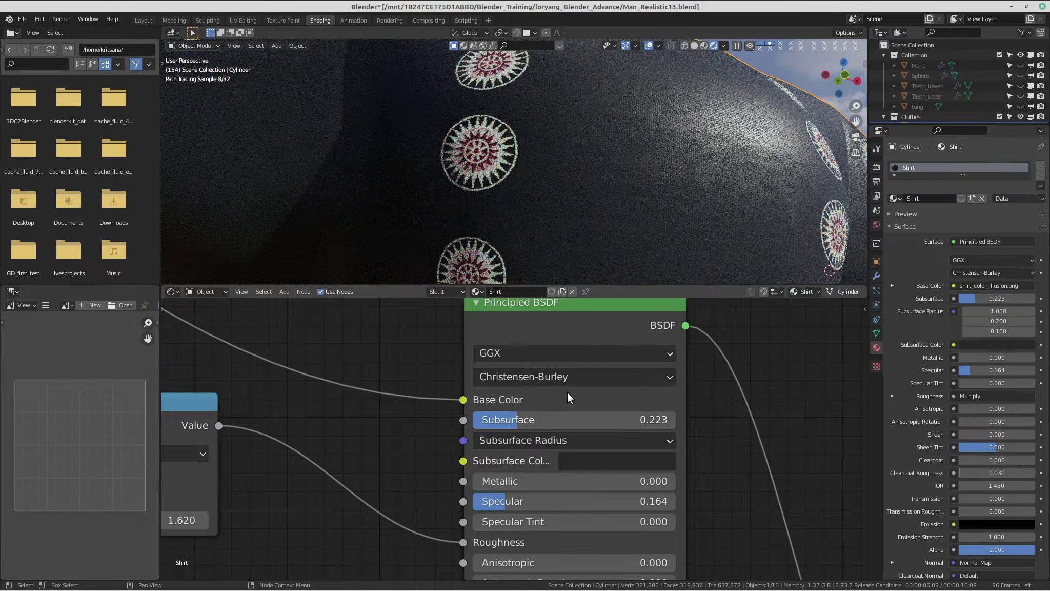
{"action": "scroll", "coordinate": [579, 446], "scroll_direction": "down", "scroll_amount": 4}
{"action": "middle_click_drag", "start_coordinate": [581, 451], "coordinate": [591, 398]}
{"action": "scroll", "coordinate": [591, 398], "scroll_direction": "up", "scroll_amount": 4}
{"action": "left_click_drag", "start_coordinate": [520, 428], "coordinate": [511, 428]}
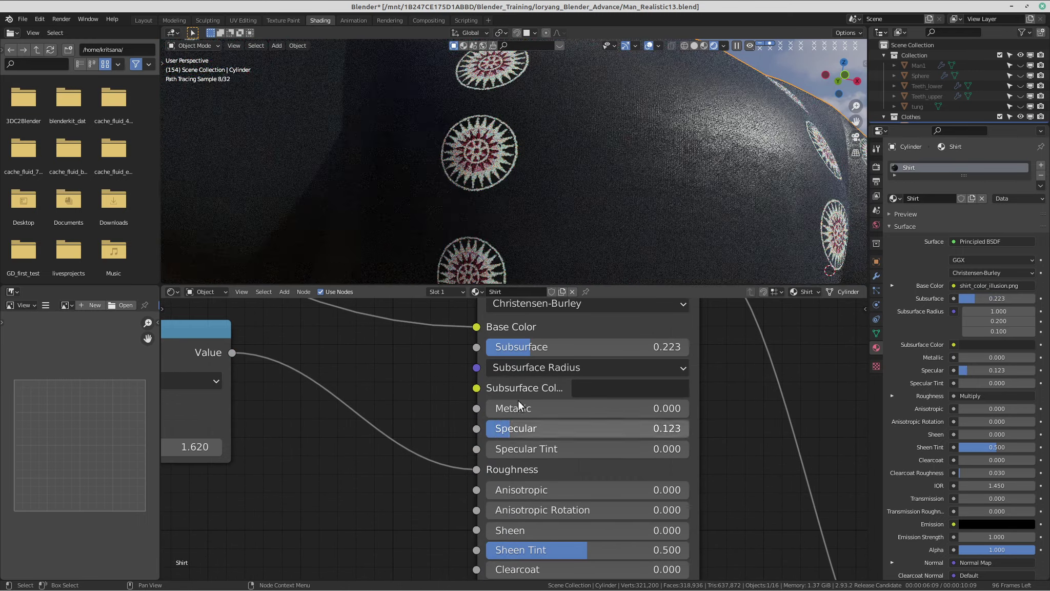
Examine the rendered fabric on the shirt's chest and shoulders, then view the whole front.
{"action": "scroll", "coordinate": [589, 225], "scroll_direction": "down", "scroll_amount": 4}
{"action": "middle_click_drag", "start_coordinate": [600, 226], "coordinate": [677, 212]}
{"action": "scroll", "coordinate": [678, 212], "scroll_direction": "up", "scroll_amount": 5}
{"action": "middle_click_drag", "start_coordinate": [607, 270], "coordinate": [659, 221]}
{"action": "scroll", "coordinate": [672, 177], "scroll_direction": "down", "scroll_amount": 4}
{"action": "middle_click_drag", "start_coordinate": [674, 173], "coordinate": [610, 179]}
{"action": "scroll", "coordinate": [610, 215], "scroll_direction": "down", "scroll_amount": 8}
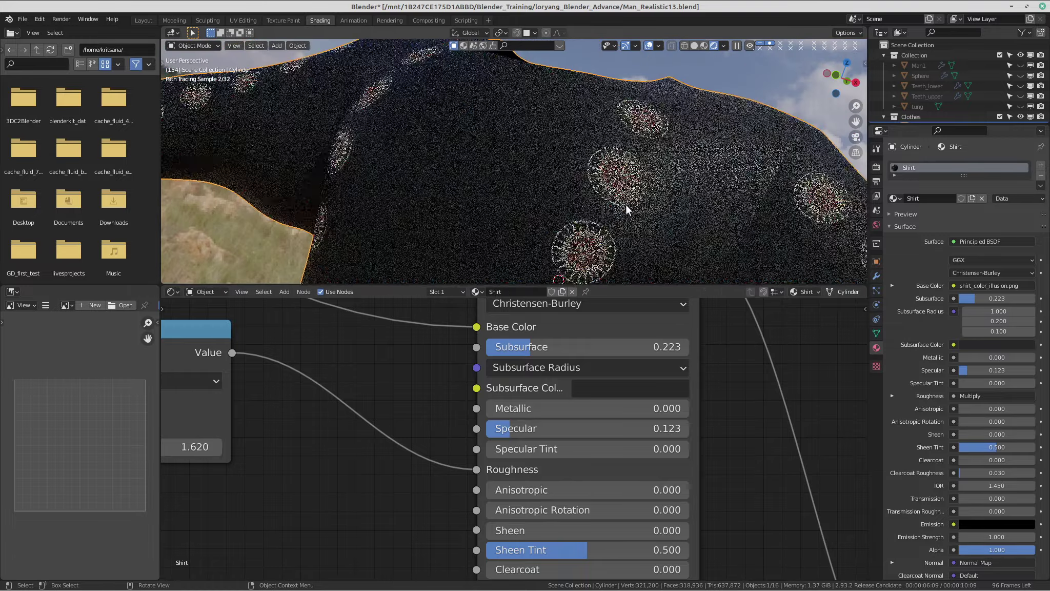
{"action": "middle_click_drag", "start_coordinate": [616, 188], "coordinate": [588, 196]}
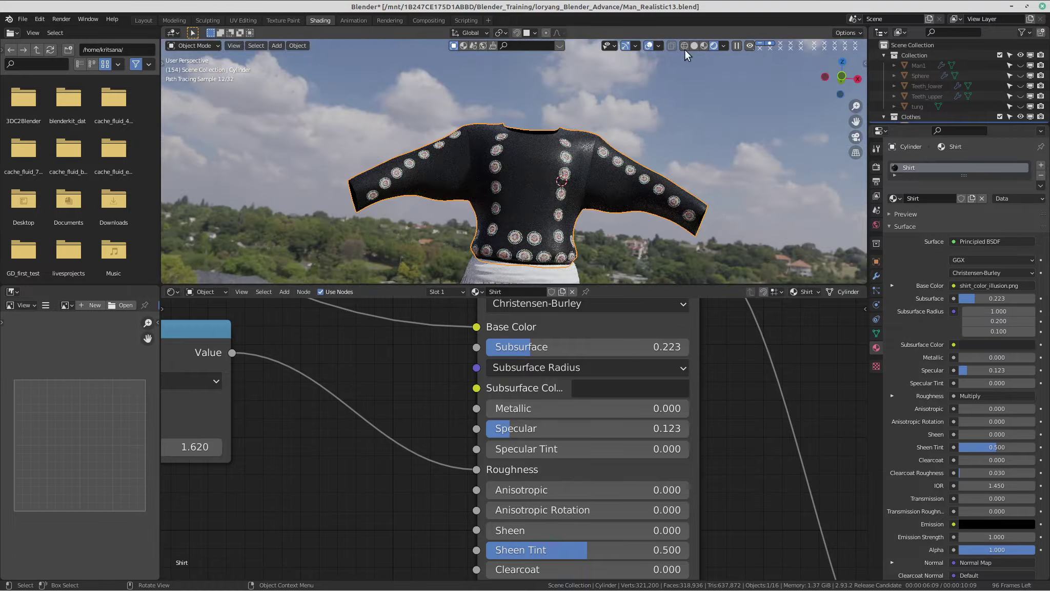
Return the viewport to solid shading and switch to the Layout workspace with the whole outfit in view.
{"action": "left_click", "coordinate": [695, 46]}
{"action": "scroll", "coordinate": [580, 150], "scroll_direction": "down", "scroll_amount": 3}
{"action": "mouse_move", "coordinate": [580, 149]}
{"action": "middle_mouse_down"}
{"action": "mouse_move", "coordinate": [512, 227]}
{"action": "mouse_move", "coordinate": [580, 128]}
{"action": "mouse_move", "coordinate": [542, 154]}
{"action": "mouse_move", "coordinate": [477, 145]}
{"action": "mouse_move", "coordinate": [592, 129]}
{"action": "mouse_move", "coordinate": [614, 114]}
{"action": "middle_mouse_up"}
{"action": "left_click", "coordinate": [695, 47]}
{"action": "left_click", "coordinate": [707, 44]}
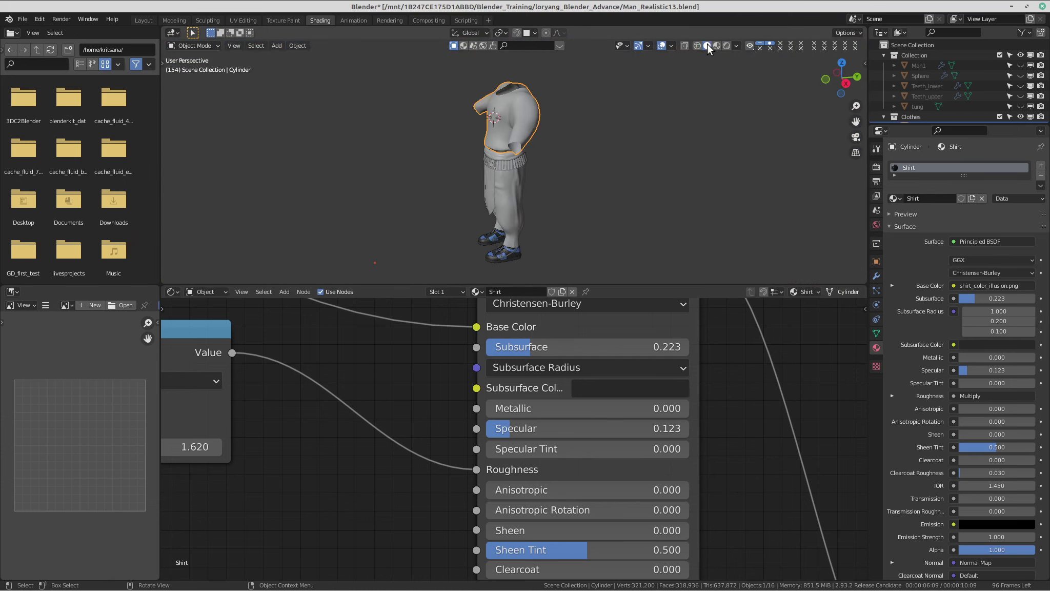
{"action": "left_click", "coordinate": [146, 21]}
{"action": "scroll", "coordinate": [452, 223], "scroll_direction": "down", "scroll_amount": 3}
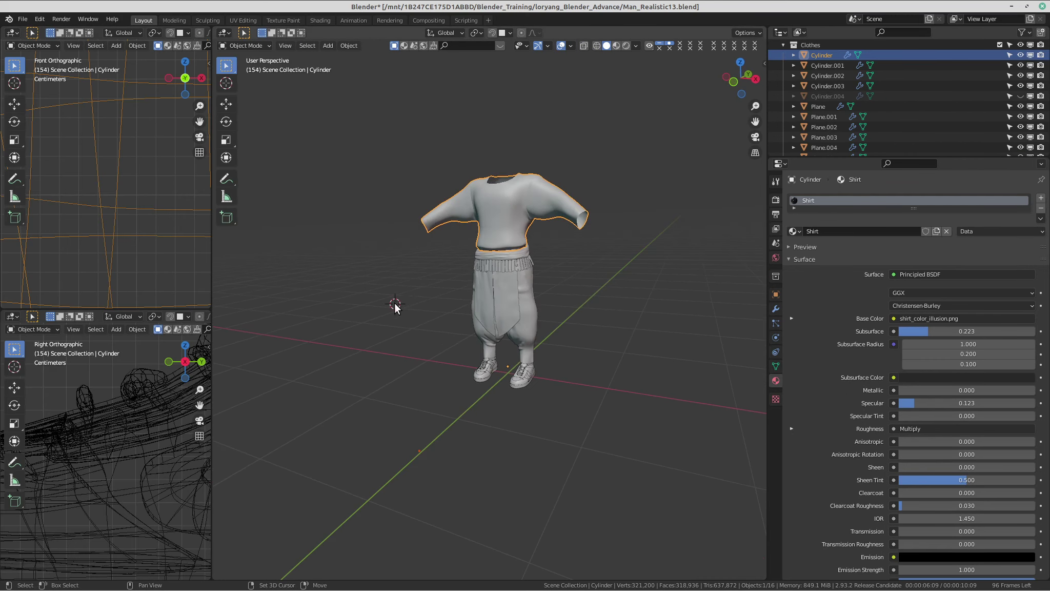
Add a camera to the scene and align it to a close view of the shirt's front.
{"action": "key", "text": "shift+a"}
{"action": "mouse_move", "coordinate": [394, 304]}
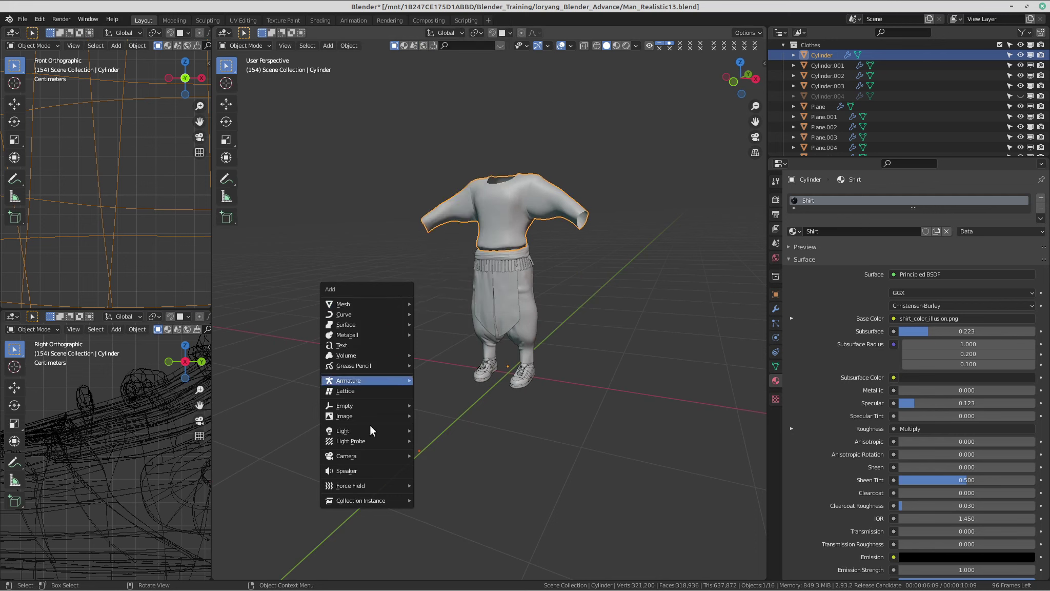
{"action": "mouse_move", "coordinate": [370, 454]}
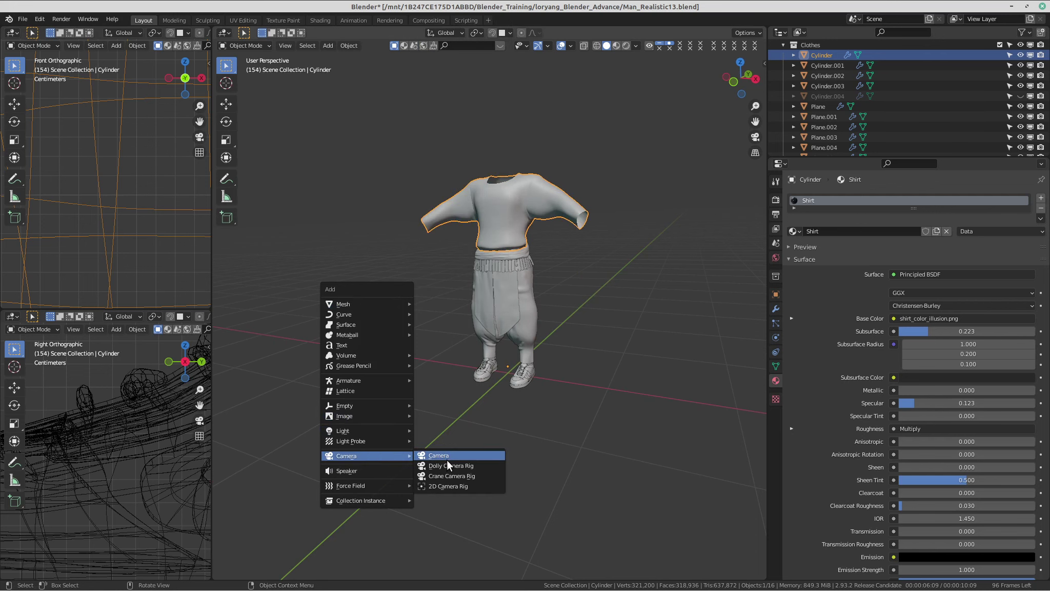
{"action": "left_click", "coordinate": [447, 459]}
{"action": "scroll", "coordinate": [477, 308], "scroll_direction": "up", "scroll_amount": 3}
{"action": "middle_click_drag", "start_coordinate": [477, 308], "coordinate": [446, 405], "text": "shift"}
{"action": "scroll", "coordinate": [525, 216], "scroll_direction": "up", "scroll_amount": 4}
{"action": "middle_click_drag", "start_coordinate": [525, 217], "coordinate": [475, 304], "text": "shift"}
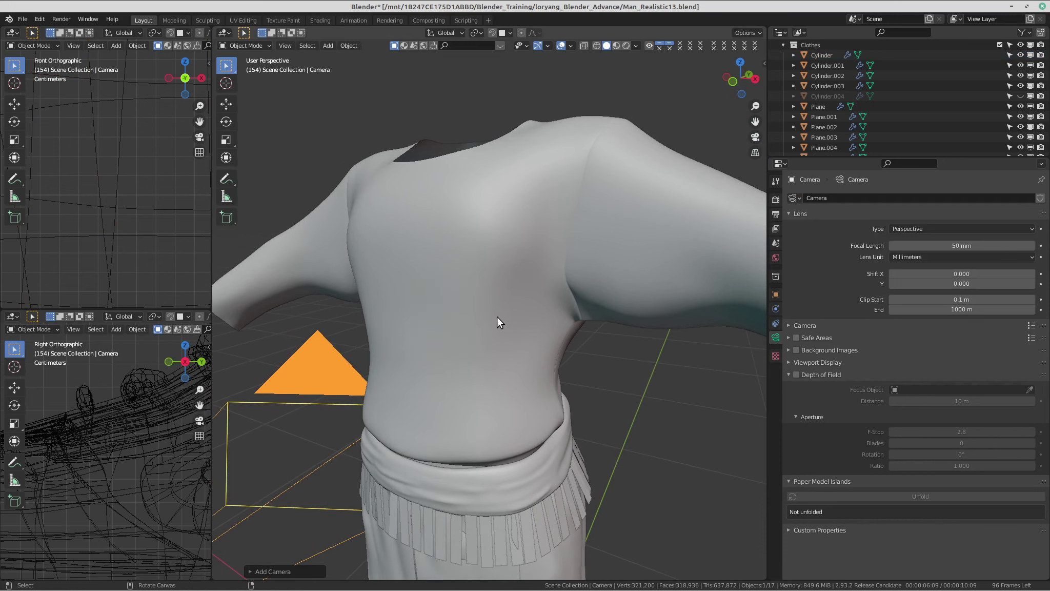
{"action": "key", "text": "ctrl+alt+KP_0"}
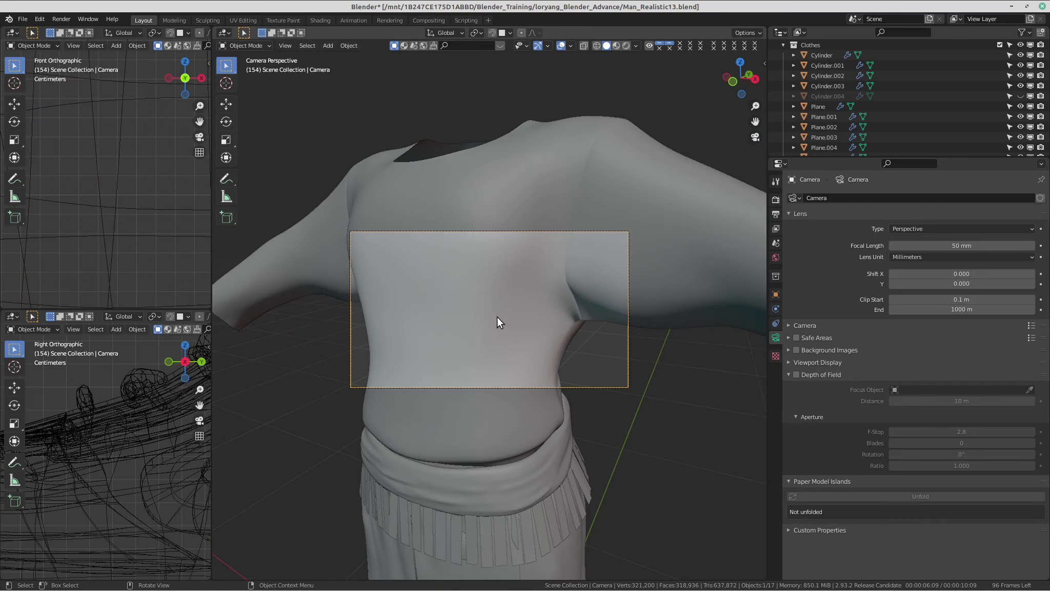
Move the camera so that its frame covers the shirt's chest, collar and one sleeve.
{"action": "key", "text": "g"}
{"action": "left_click", "coordinate": [490, 246]}
{"action": "middle_click_drag", "start_coordinate": [510, 304], "coordinate": [520, 247], "text": "shift"}
{"action": "scroll", "coordinate": [538, 191], "scroll_direction": "up", "scroll_amount": 1}
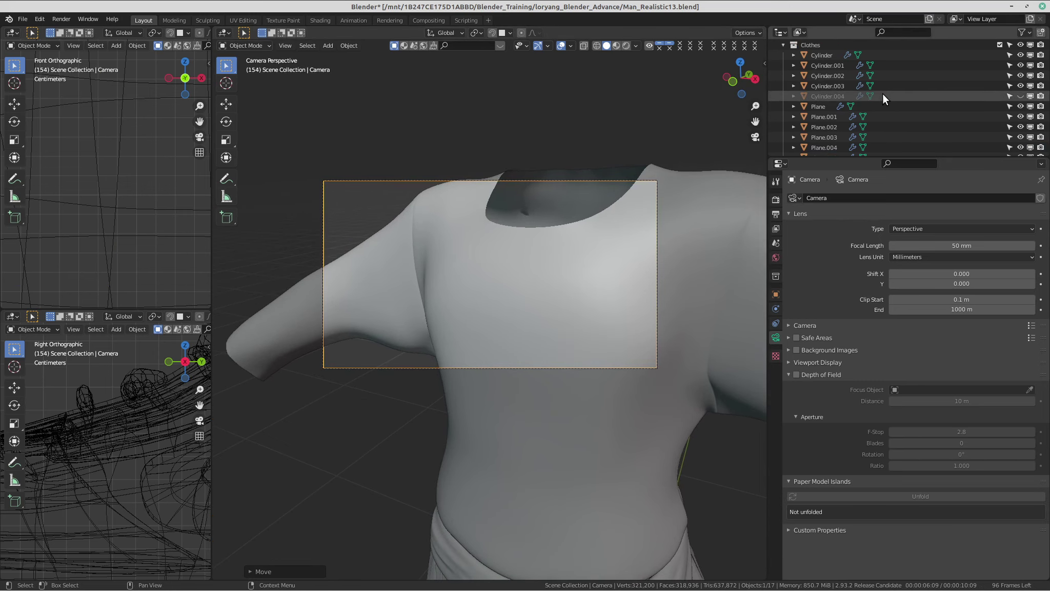
Disable Man1, Sphere, Teeth_lower, Teeth_upper and tung in viewports within the Collection.
{"action": "scroll", "coordinate": [959, 108], "scroll_direction": "down", "scroll_amount": 5}
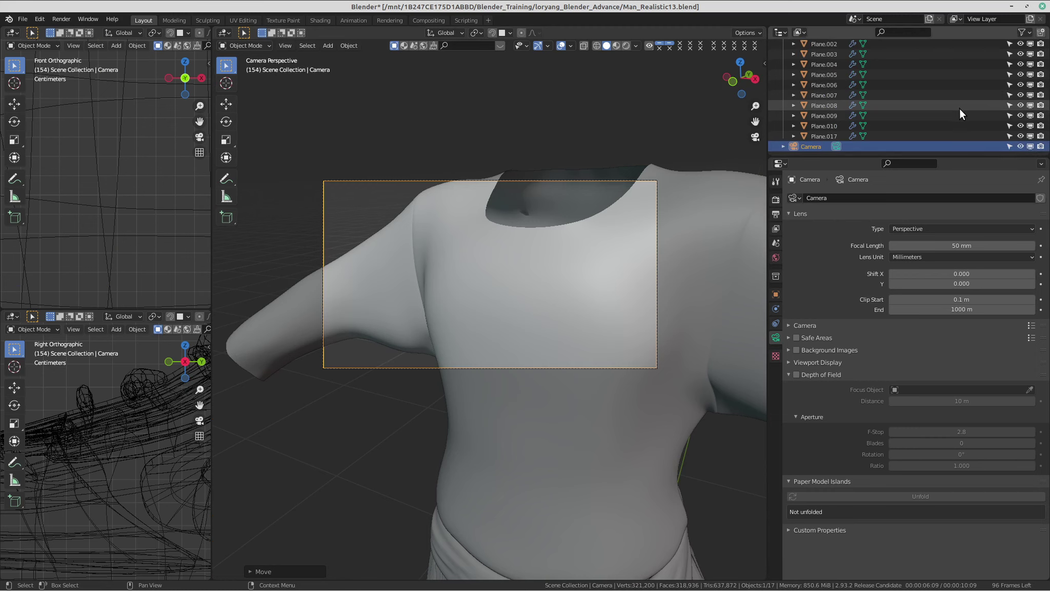
{"action": "scroll", "coordinate": [958, 109], "scroll_direction": "up", "scroll_amount": 6}
{"action": "scroll", "coordinate": [954, 108], "scroll_direction": "down", "scroll_amount": 5}
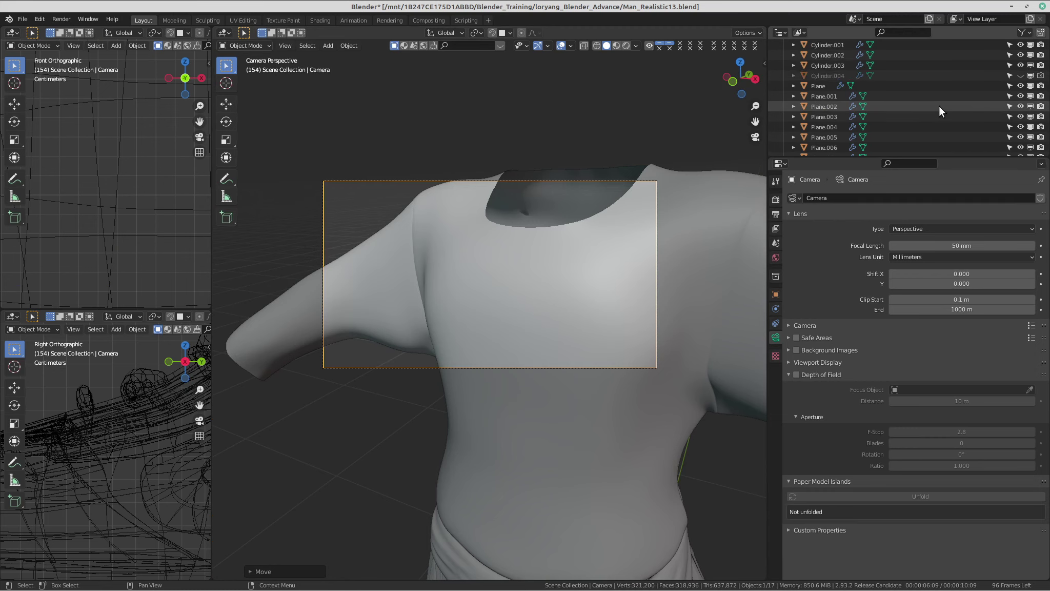
{"action": "scroll", "coordinate": [938, 105], "scroll_direction": "up", "scroll_amount": 5}
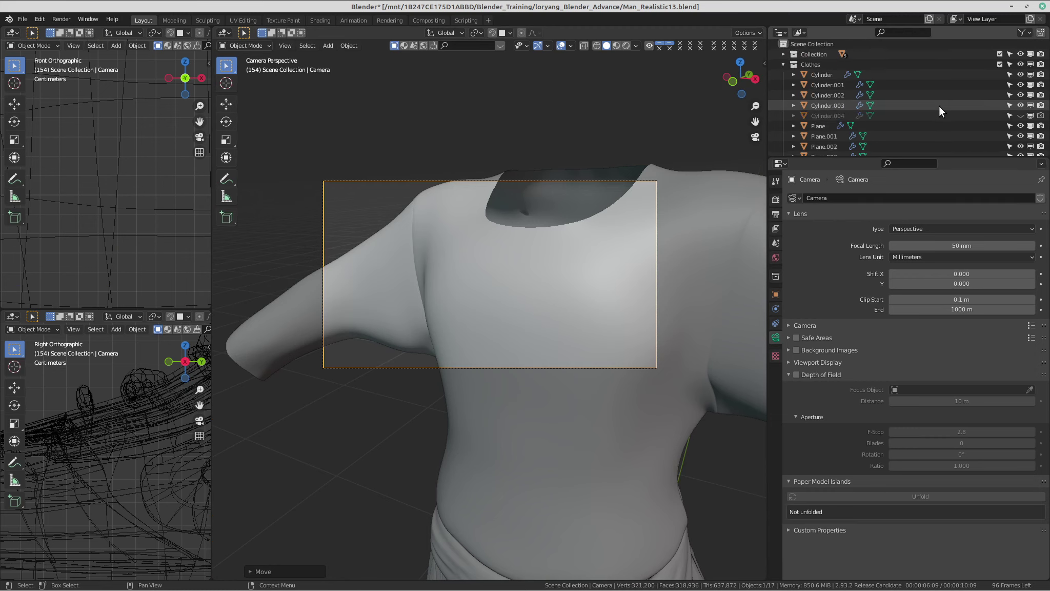
{"action": "left_click", "coordinate": [788, 55]}
{"action": "left_click", "coordinate": [783, 54]}
{"action": "left_click_drag", "start_coordinate": [1030, 65], "coordinate": [1031, 75]}
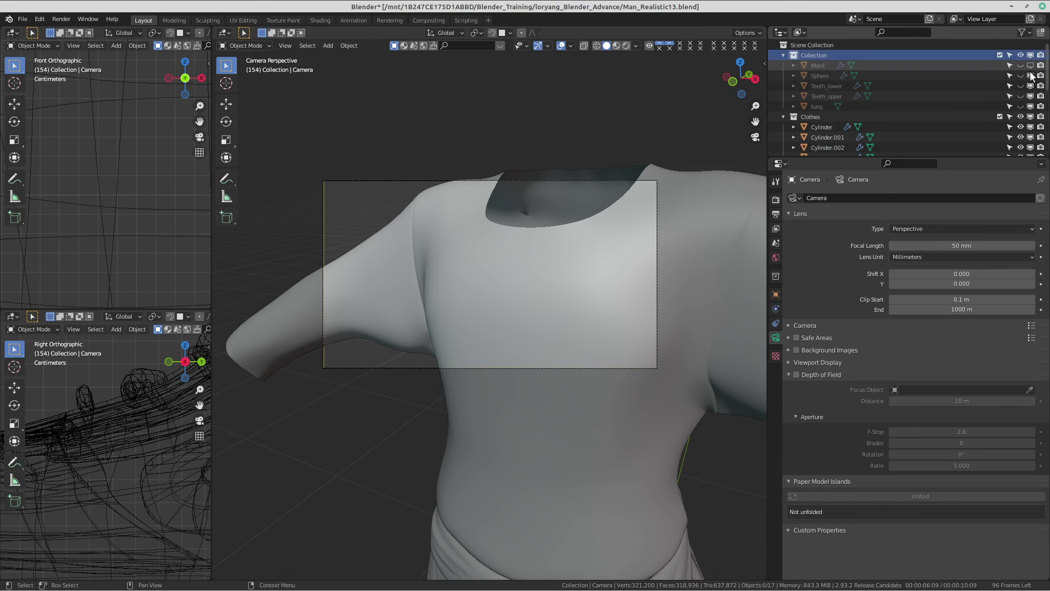
{"action": "scroll", "coordinate": [485, 152], "scroll_direction": "down", "scroll_amount": 1}
{"action": "scroll", "coordinate": [496, 155], "scroll_direction": "up", "scroll_amount": 1}
Save the file, start a test render from the camera and close the render window.
{"action": "key", "text": "ctrl+s"}
{"action": "left_click", "coordinate": [459, 114]}
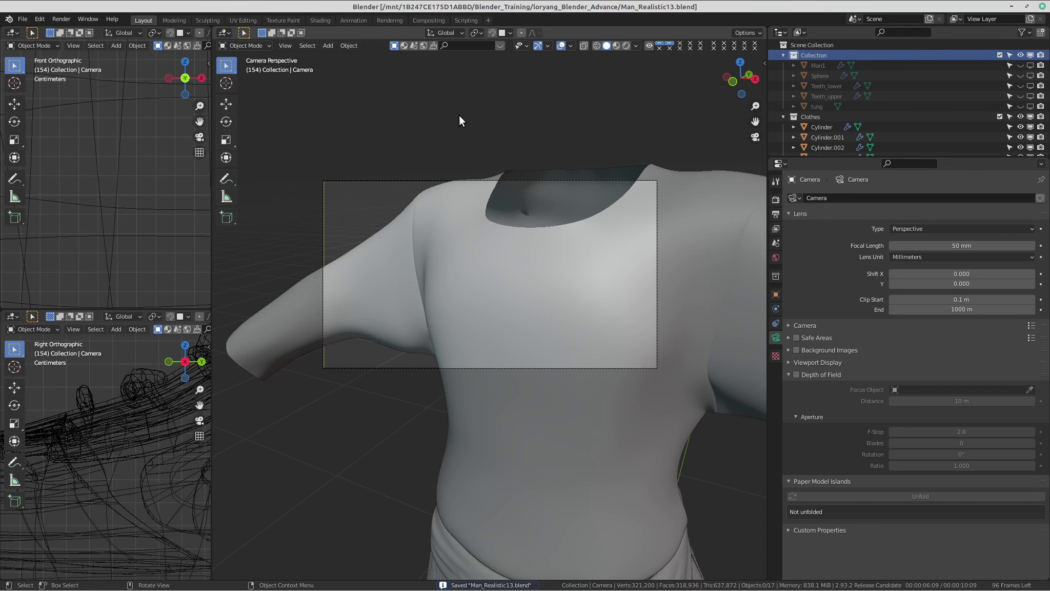
{"action": "key", "text": "F12"}
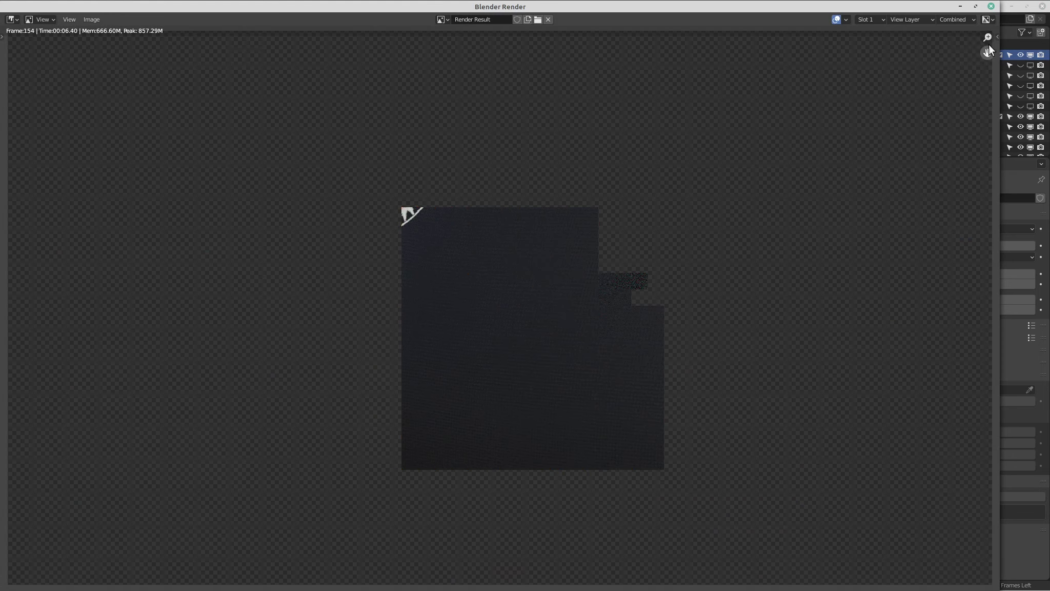
{"action": "left_click", "coordinate": [991, 6]}
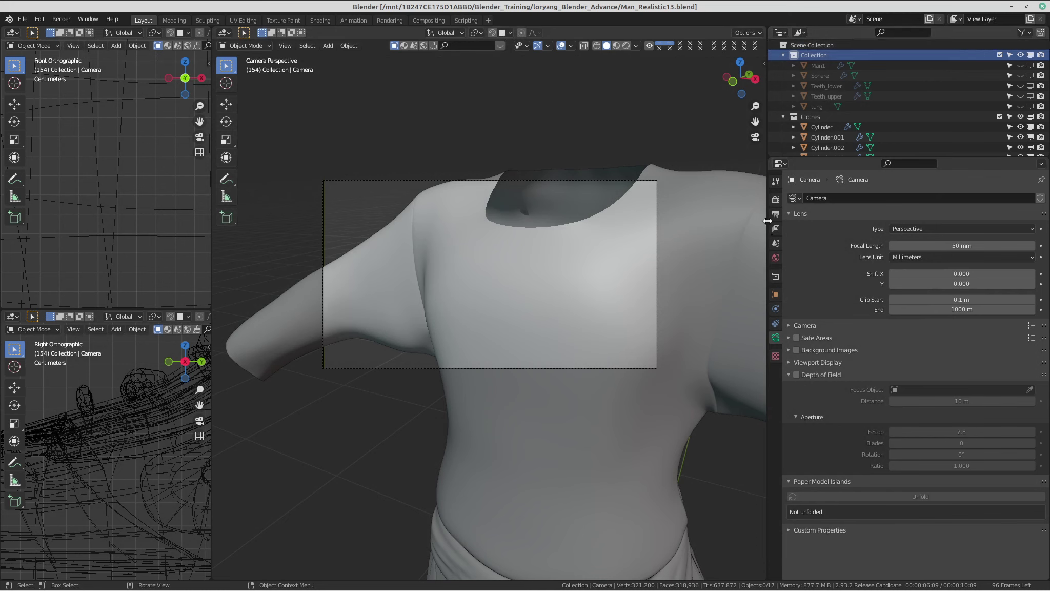
Enable NLM denoising for final renders in Cycles and render the camera view again.
{"action": "left_click", "coordinate": [774, 200]}
{"action": "left_click", "coordinate": [775, 214]}
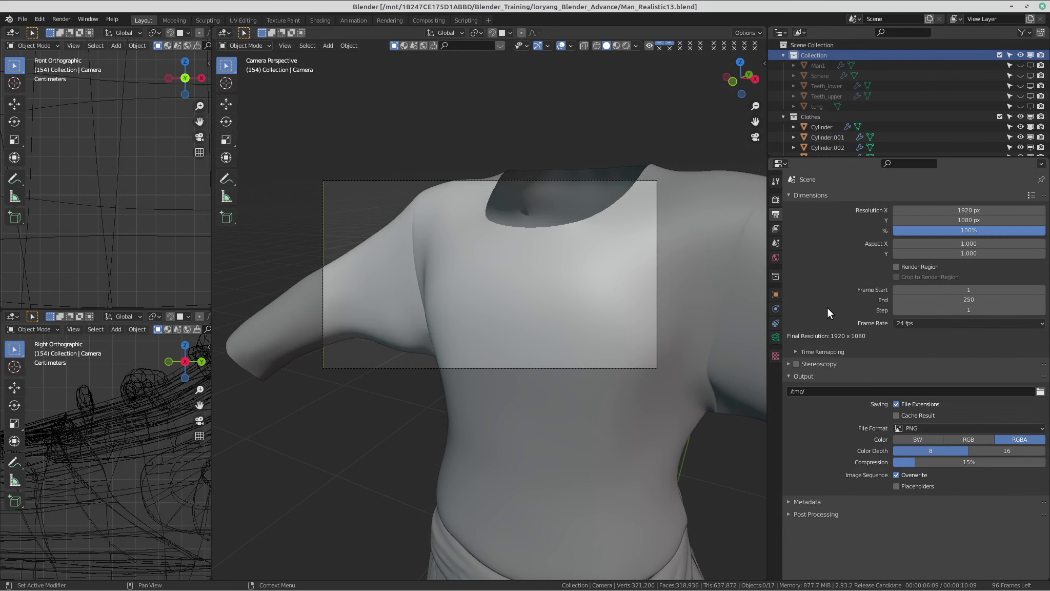
{"action": "left_click", "coordinate": [774, 200]}
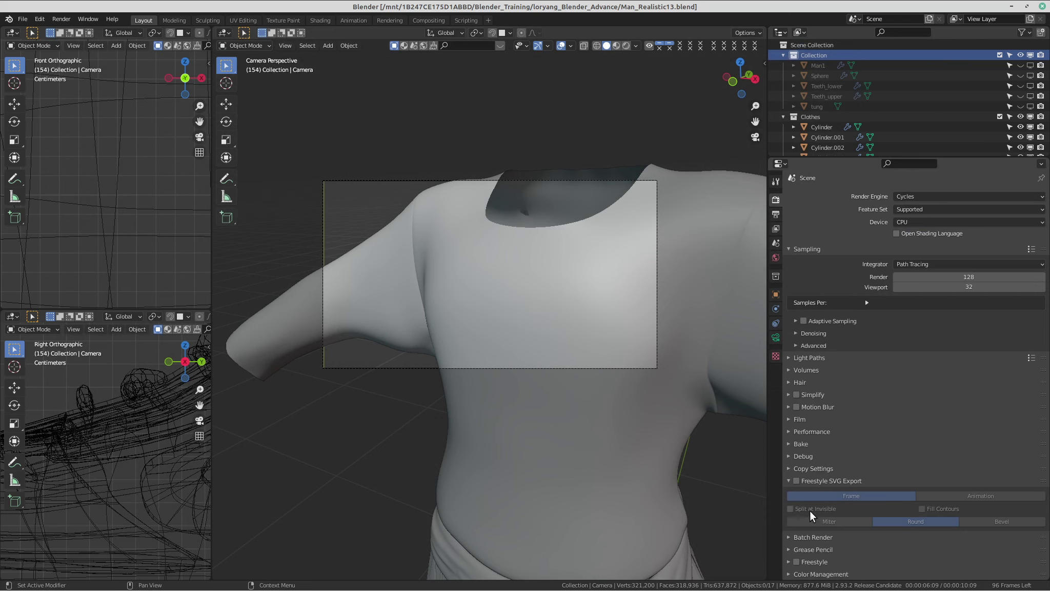
{"action": "left_click", "coordinate": [813, 333]}
{"action": "left_click", "coordinate": [896, 289]}
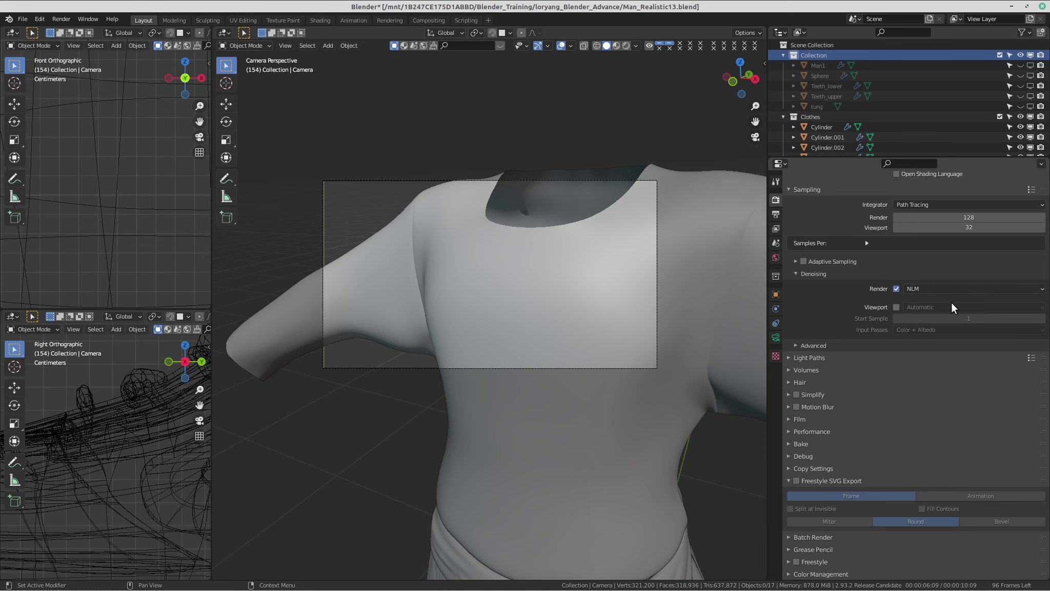
{"action": "key", "text": "F12"}
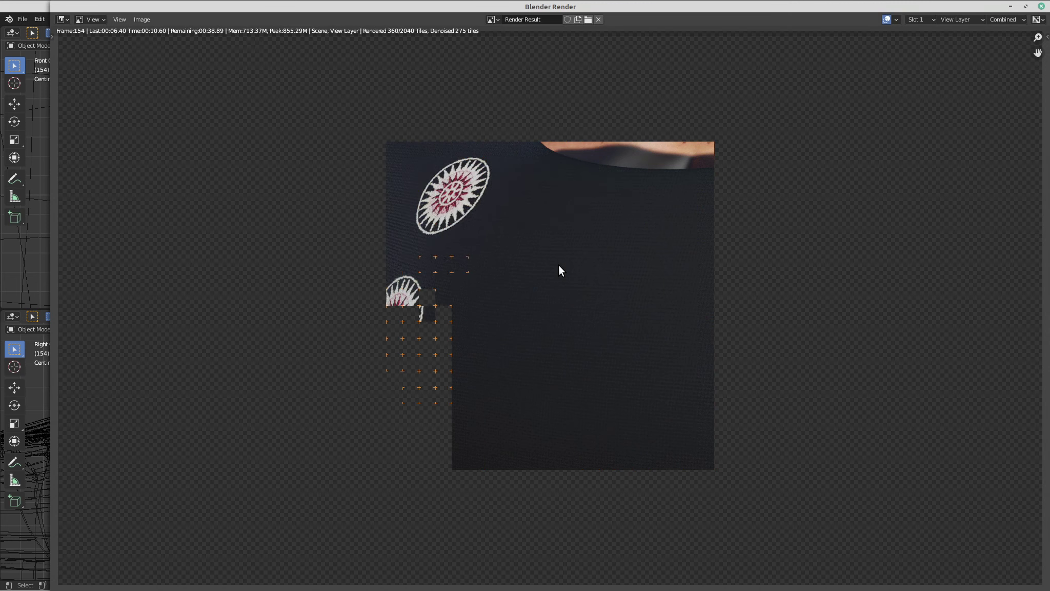
Examine the fabric weave and embroidered medallions on the sleeve and chest in the rendered image.
{"action": "scroll", "coordinate": [363, 225], "scroll_direction": "up", "scroll_amount": 5}
{"action": "scroll", "coordinate": [452, 227], "scroll_direction": "down", "scroll_amount": 4}
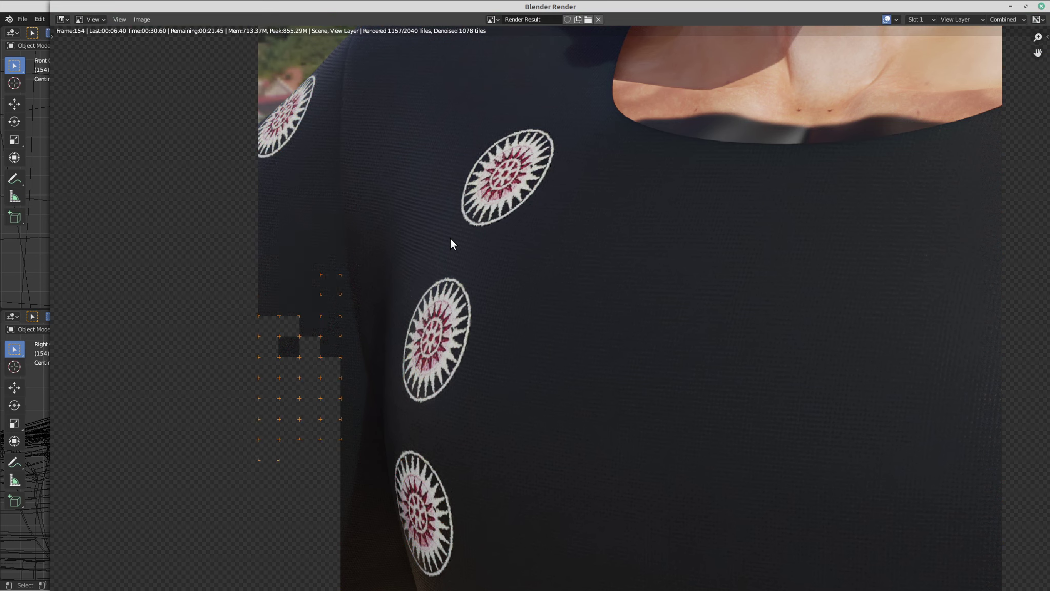
{"action": "middle_click_drag", "start_coordinate": [350, 266], "coordinate": [543, 237]}
{"action": "scroll", "coordinate": [549, 263], "scroll_direction": "down", "scroll_amount": 1}
{"action": "middle_click_drag", "start_coordinate": [578, 444], "coordinate": [618, 346]}
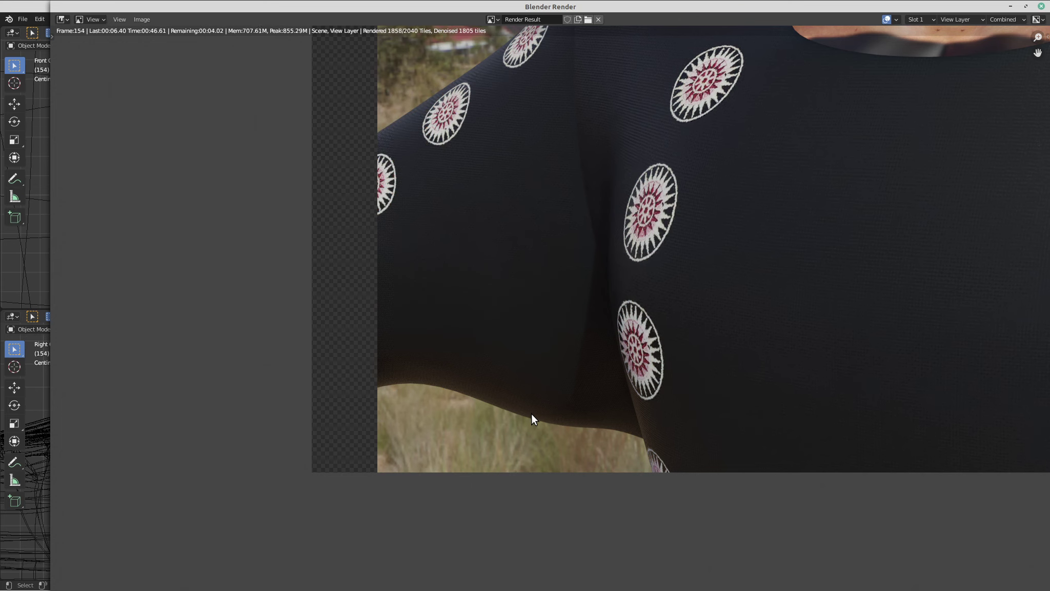
{"action": "scroll", "coordinate": [532, 413], "scroll_direction": "down", "scroll_amount": 2}
{"action": "middle_click_drag", "start_coordinate": [664, 321], "coordinate": [610, 354]}
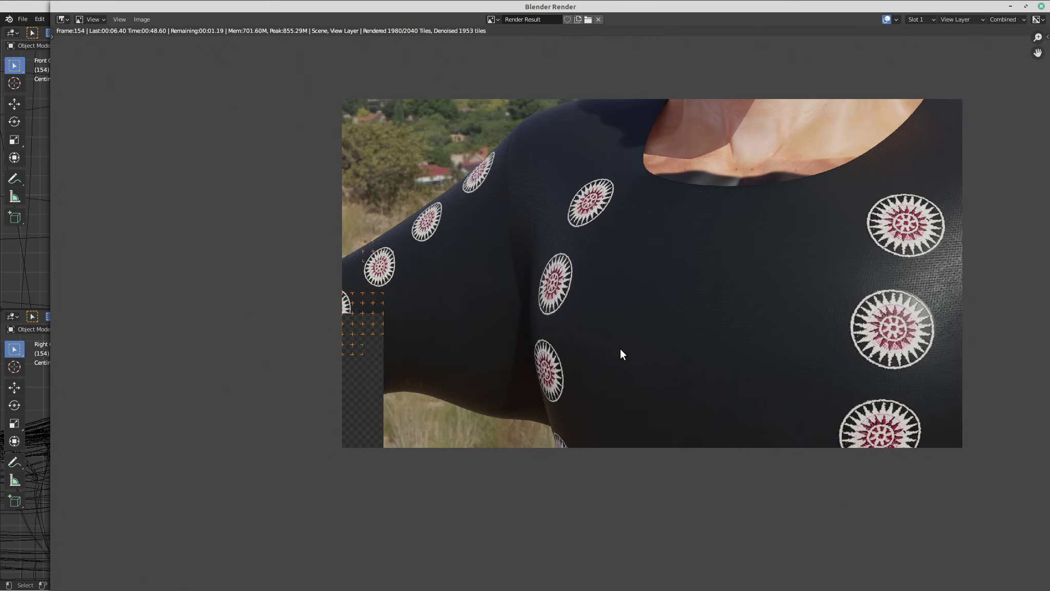
{"action": "scroll", "coordinate": [486, 291], "scroll_direction": "up", "scroll_amount": 3}
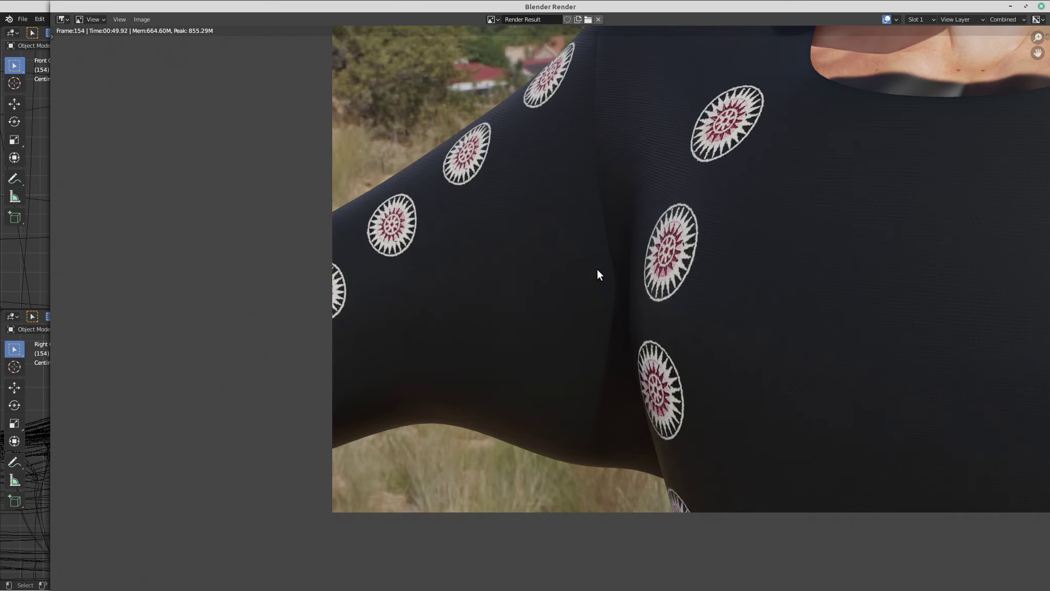
{"action": "scroll", "coordinate": [597, 274], "scroll_direction": "up", "scroll_amount": 3}
{"action": "middle_click_drag", "start_coordinate": [597, 274], "coordinate": [736, 162]}
{"action": "scroll", "coordinate": [690, 246], "scroll_direction": "down", "scroll_amount": 3}
{"action": "middle_click_drag", "start_coordinate": [690, 246], "coordinate": [562, 295]}
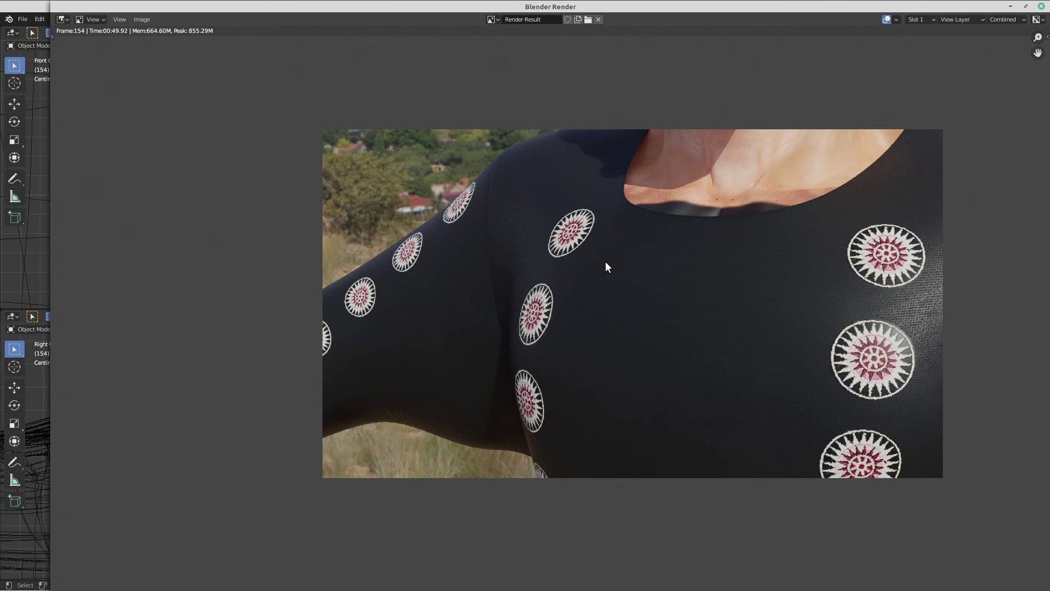
Close the render window and view the shirt and fringed sash from outside the camera.
{"action": "left_click", "coordinate": [1041, 6]}
{"action": "middle_click_drag", "start_coordinate": [508, 376], "coordinate": [489, 270], "text": "shift"}
{"action": "scroll", "coordinate": [487, 345], "scroll_direction": "down", "scroll_amount": 1}
{"action": "middle_click_drag", "start_coordinate": [486, 345], "coordinate": [503, 291]}
{"action": "scroll", "coordinate": [501, 331], "scroll_direction": "down", "scroll_amount": 2}
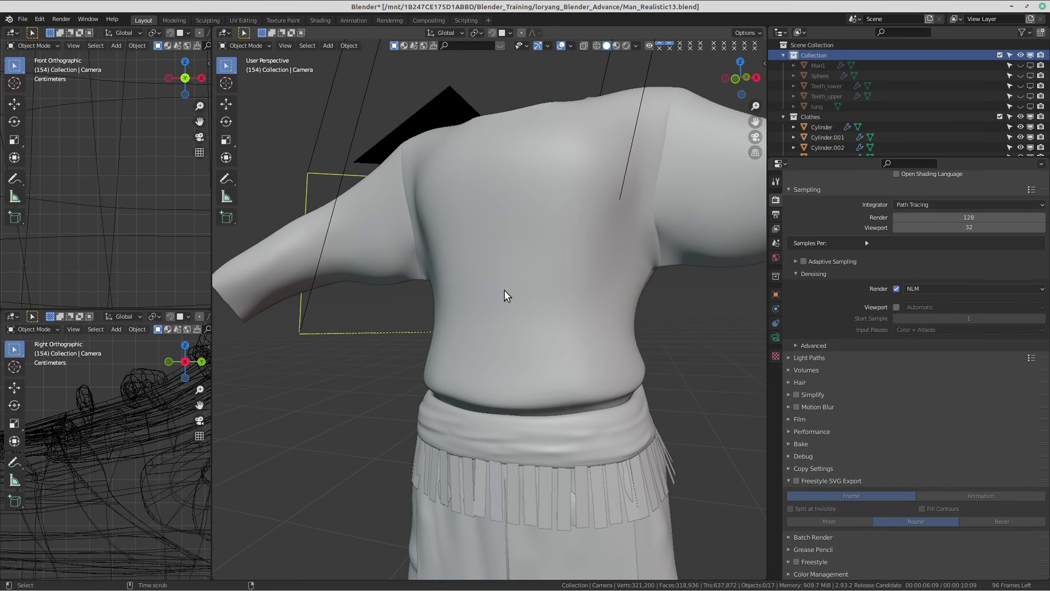
Undo the last change to restore the hanging ornament strands on the shirt's front.
{"action": "key", "text": "ctrl+z"}
{"action": "scroll", "coordinate": [503, 290], "scroll_direction": "down", "scroll_amount": 2}
{"action": "left_click", "coordinate": [612, 325]}
{"action": "middle_click_drag", "start_coordinate": [532, 329], "coordinate": [519, 328]}
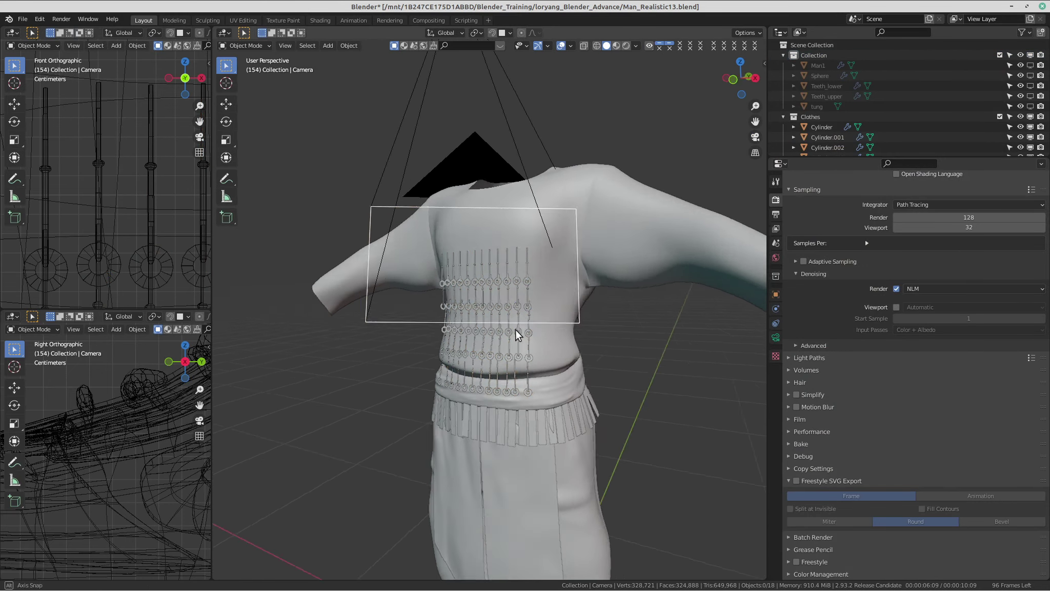
Select the fringe below the waist sash and examine its strips up close where they meet the sash and trousers.
{"action": "scroll", "coordinate": [518, 328], "scroll_direction": "up", "scroll_amount": 3}
{"action": "middle_click_drag", "start_coordinate": [519, 461], "coordinate": [501, 202], "text": "shift"}
{"action": "scroll", "coordinate": [502, 202], "scroll_direction": "up", "scroll_amount": 3}
{"action": "middle_click_drag", "start_coordinate": [572, 322], "coordinate": [565, 320]}
{"action": "left_click", "coordinate": [530, 282]}
{"action": "scroll", "coordinate": [530, 282], "scroll_direction": "down", "scroll_amount": 3}
{"action": "scroll", "coordinate": [515, 274], "scroll_direction": "up", "scroll_amount": 2}
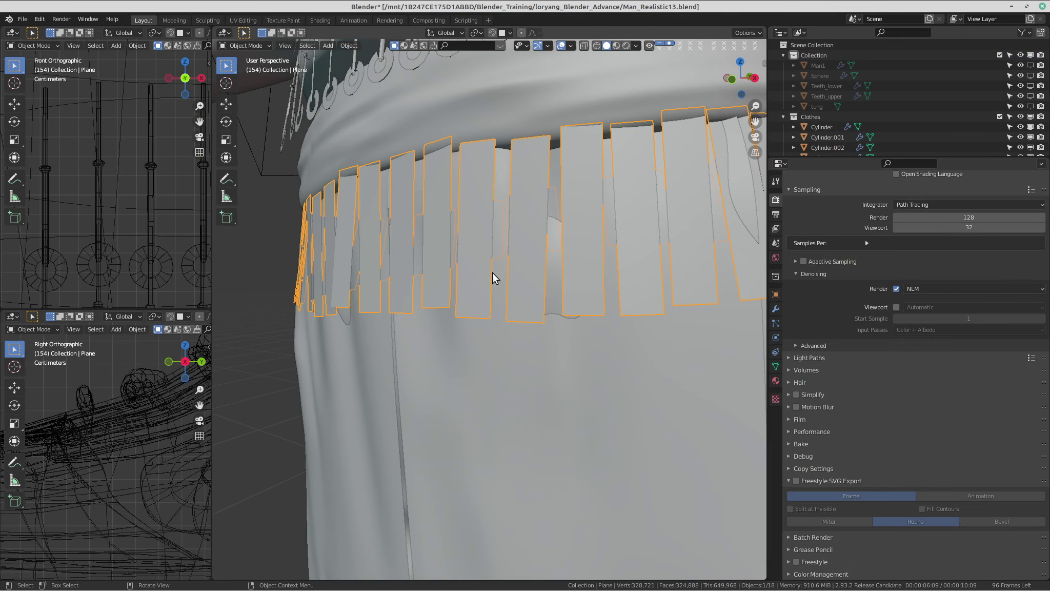
{"action": "middle_click_drag", "start_coordinate": [518, 270], "coordinate": [469, 283]}
{"action": "middle_click_drag", "start_coordinate": [354, 281], "coordinate": [405, 303], "text": "shift"}
{"action": "middle_click_drag", "start_coordinate": [443, 304], "coordinate": [502, 338]}
Select the hanging ornament strands and examine how their discs lie over the shirt and waist sash.
{"action": "scroll", "coordinate": [502, 337], "scroll_direction": "down", "scroll_amount": 5}
{"action": "scroll", "coordinate": [448, 322], "scroll_direction": "down", "scroll_amount": 2}
{"action": "scroll", "coordinate": [449, 321], "scroll_direction": "up", "scroll_amount": 2}
{"action": "left_click", "coordinate": [546, 216]}
{"action": "scroll", "coordinate": [557, 236], "scroll_direction": "up", "scroll_amount": 2}
{"action": "middle_click_drag", "start_coordinate": [556, 236], "coordinate": [560, 269]}
{"action": "scroll", "coordinate": [561, 269], "scroll_direction": "down", "scroll_amount": 3}
{"action": "middle_click_drag", "start_coordinate": [456, 309], "coordinate": [526, 293]}
{"action": "scroll", "coordinate": [630, 341], "scroll_direction": "up", "scroll_amount": 2}
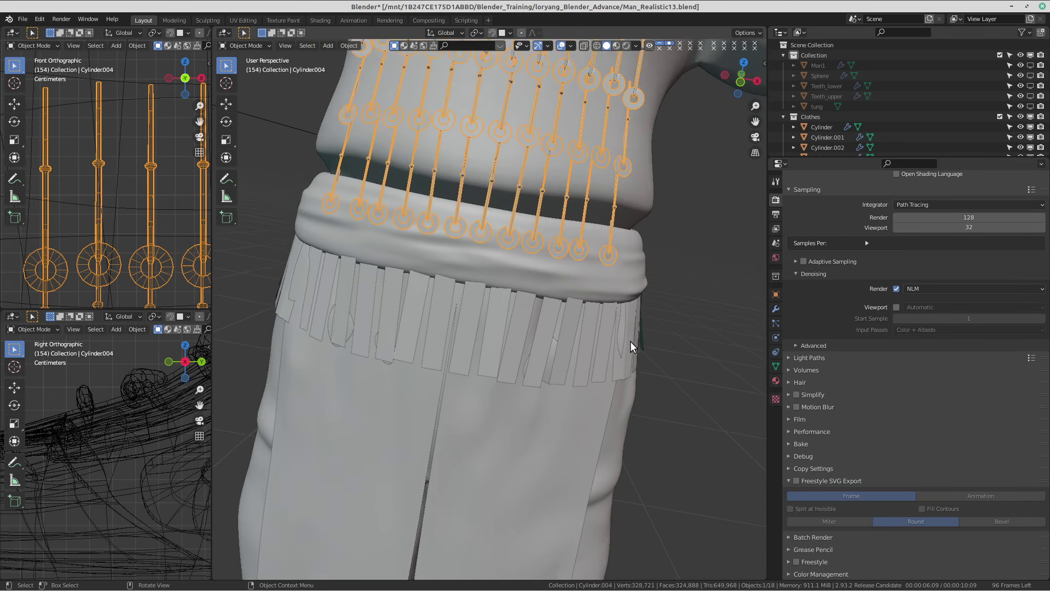
{"action": "scroll", "coordinate": [618, 341], "scroll_direction": "up", "scroll_amount": 4}
{"action": "scroll", "coordinate": [556, 324], "scroll_direction": "down", "scroll_amount": 4}
Select the sash fringe again and examine its strips from the side and from a full-outfit distance.
{"action": "left_click", "coordinate": [554, 323]}
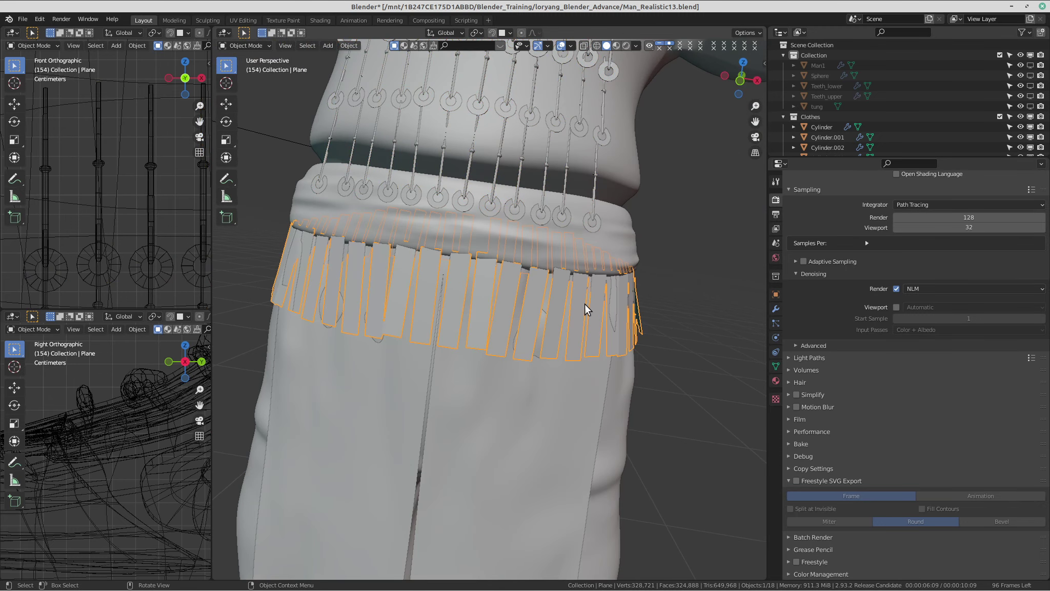
{"action": "middle_click_drag", "start_coordinate": [584, 304], "coordinate": [596, 245]}
{"action": "scroll", "coordinate": [595, 245], "scroll_direction": "up", "scroll_amount": 2}
{"action": "middle_click_drag", "start_coordinate": [513, 287], "coordinate": [438, 270]}
{"action": "scroll", "coordinate": [439, 273], "scroll_direction": "down", "scroll_amount": 5}
{"action": "scroll", "coordinate": [450, 318], "scroll_direction": "up", "scroll_amount": 4}
{"action": "middle_click_drag", "start_coordinate": [451, 319], "coordinate": [585, 341]}
{"action": "scroll", "coordinate": [530, 391], "scroll_direction": "down", "scroll_amount": 8}
{"action": "key", "text": "g"}
{"action": "right_click", "coordinate": [526, 387]}
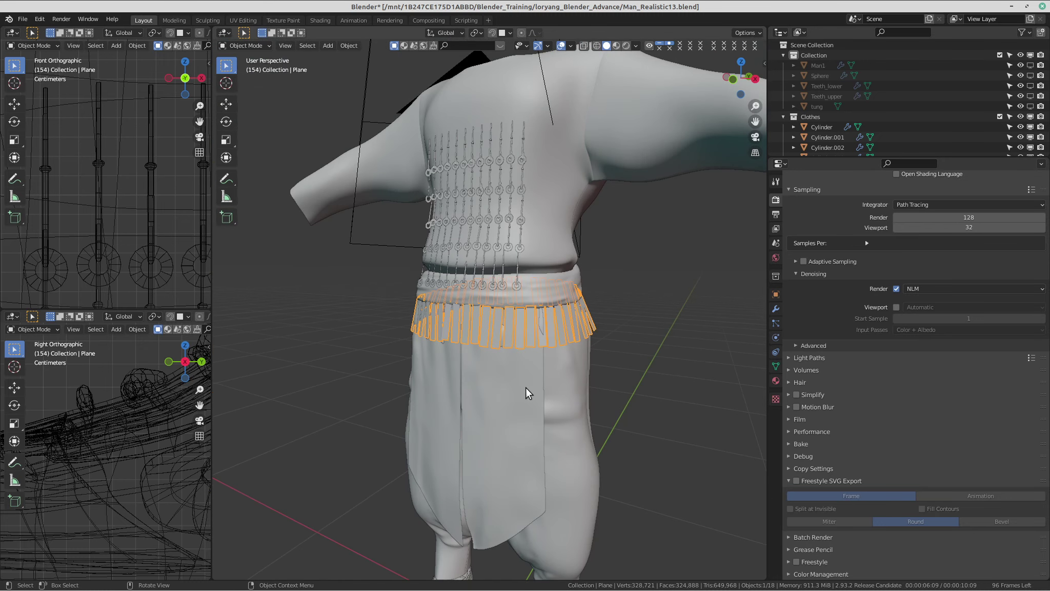
Switch to the file manager and open the ref folder inside loryang_Blender_Advance.
{"action": "left_click", "coordinate": [775, 16]}
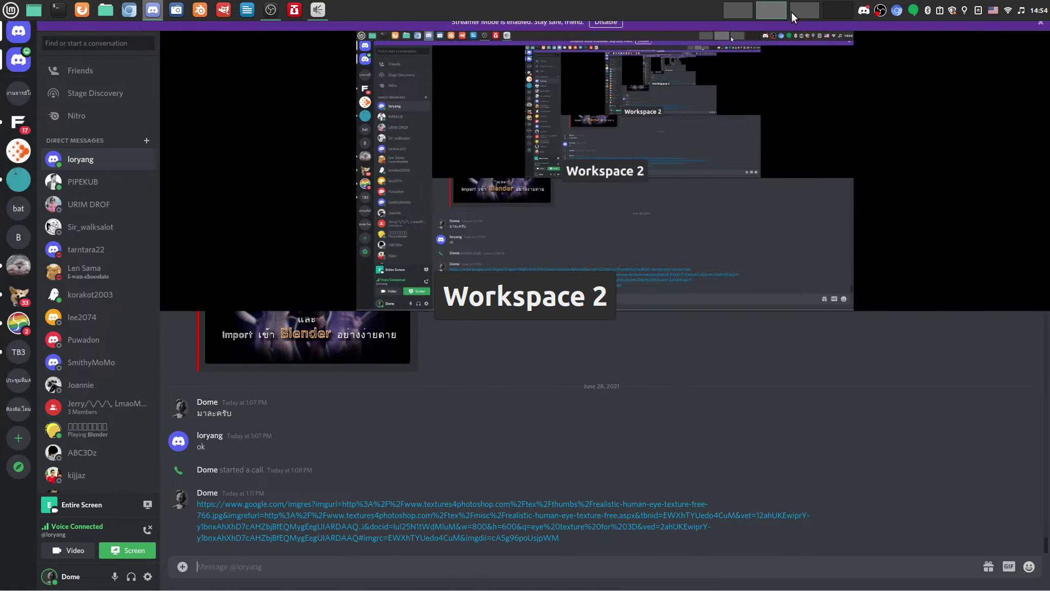
{"action": "left_click", "coordinate": [739, 15]}
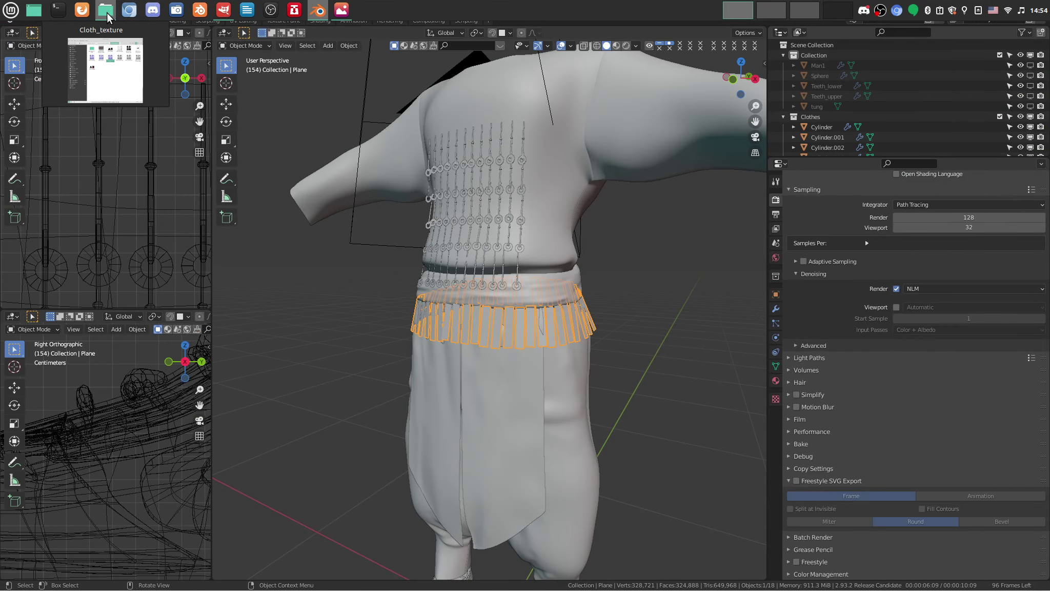
{"action": "left_click", "coordinate": [105, 9]}
{"action": "left_click", "coordinate": [764, 82]}
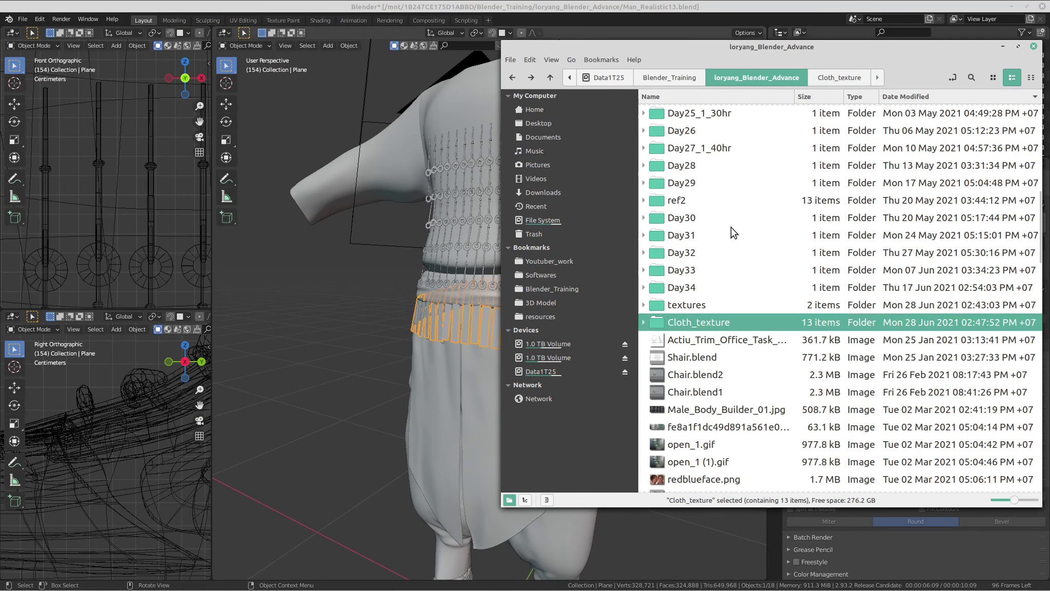
{"action": "scroll", "coordinate": [702, 248], "scroll_direction": "up", "scroll_amount": 5}
{"action": "scroll", "coordinate": [703, 248], "scroll_direction": "down", "scroll_amount": 5}
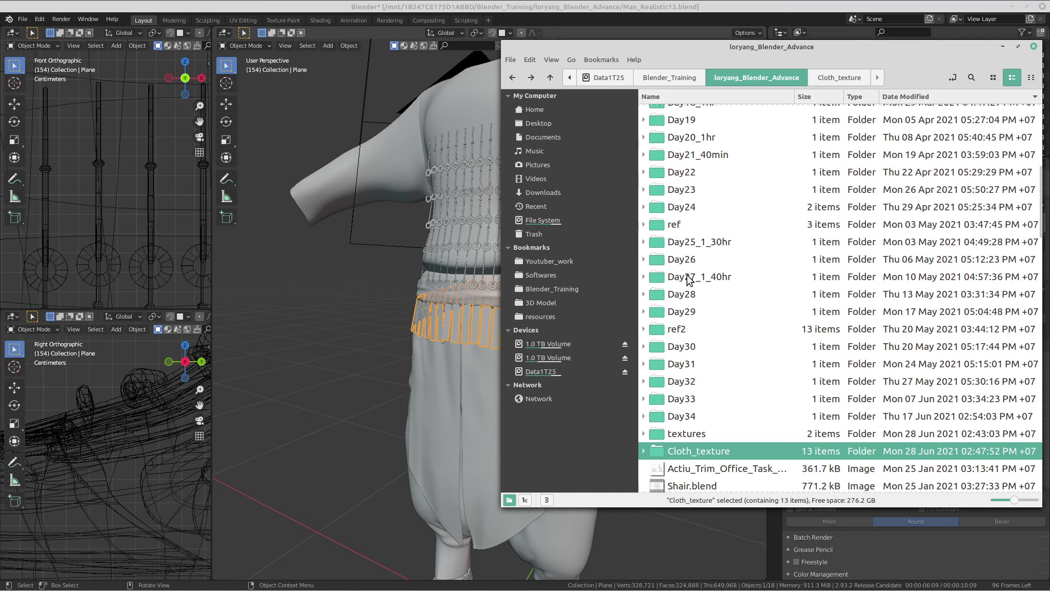
{"action": "double_click", "coordinate": [676, 229]}
View the two reference photos of couples in traditional costume one after the other, closing each one.
{"action": "double_click", "coordinate": [734, 146]}
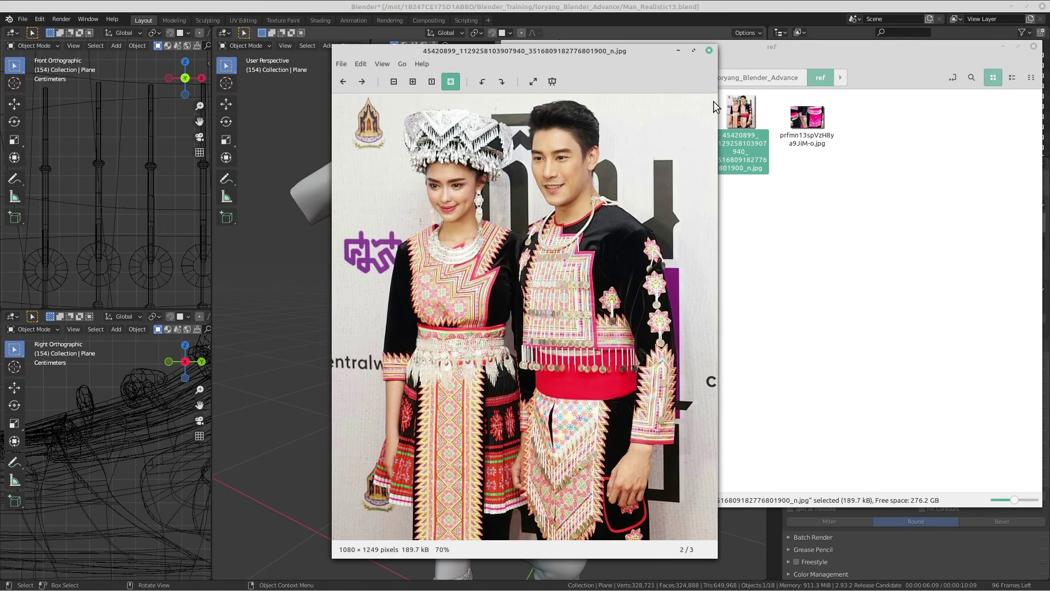
{"action": "left_click", "coordinate": [709, 50]}
{"action": "double_click", "coordinate": [669, 144]}
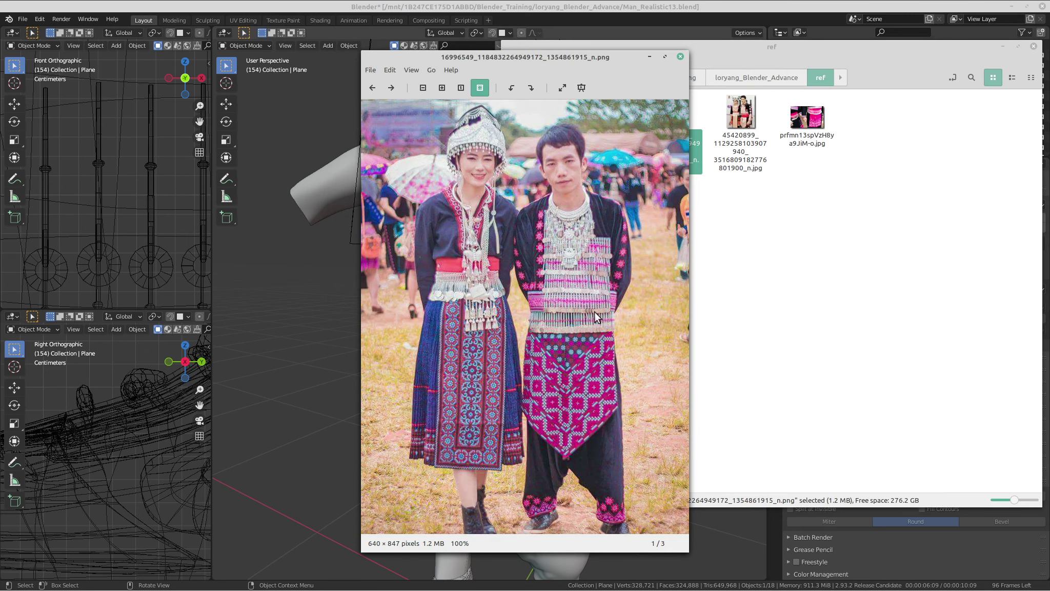
{"action": "left_click", "coordinate": [680, 57]}
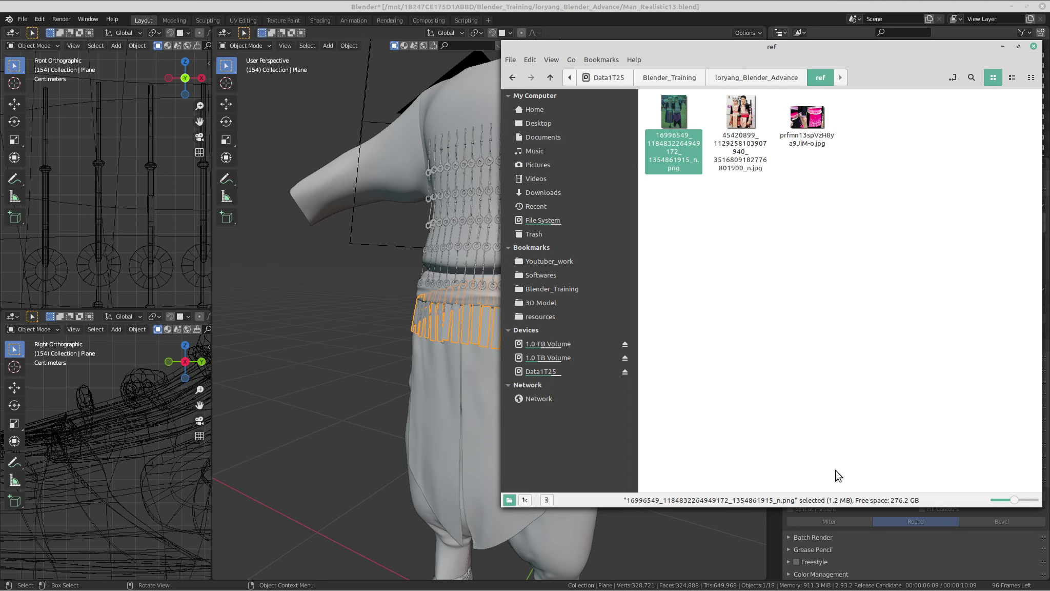
Switch to Discord, end the voice call, and open the Videos folder in a new file manager window.
{"action": "left_click", "coordinate": [772, 11]}
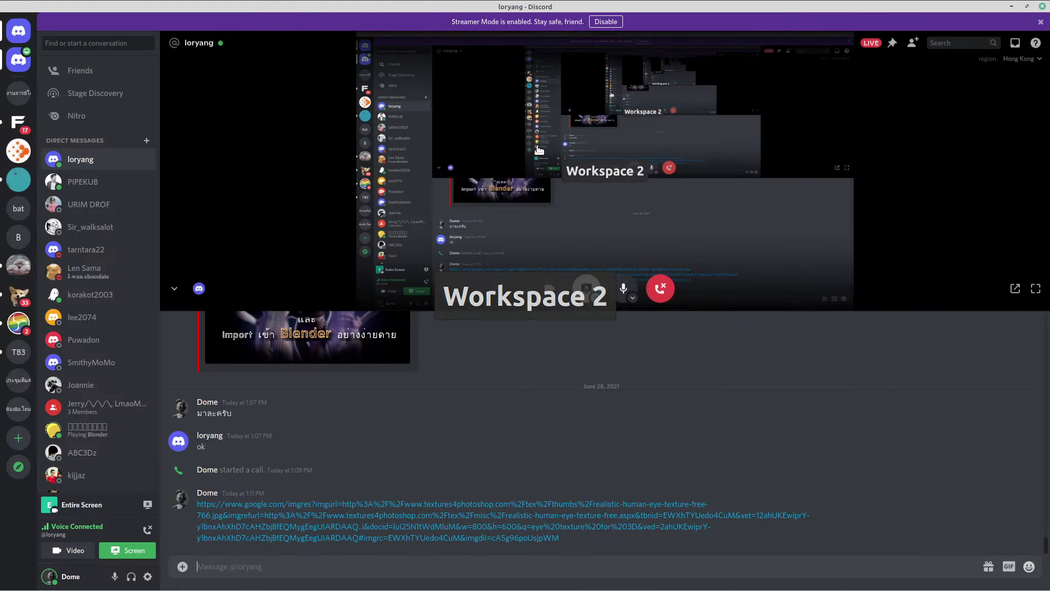
{"action": "left_click", "coordinate": [660, 288]}
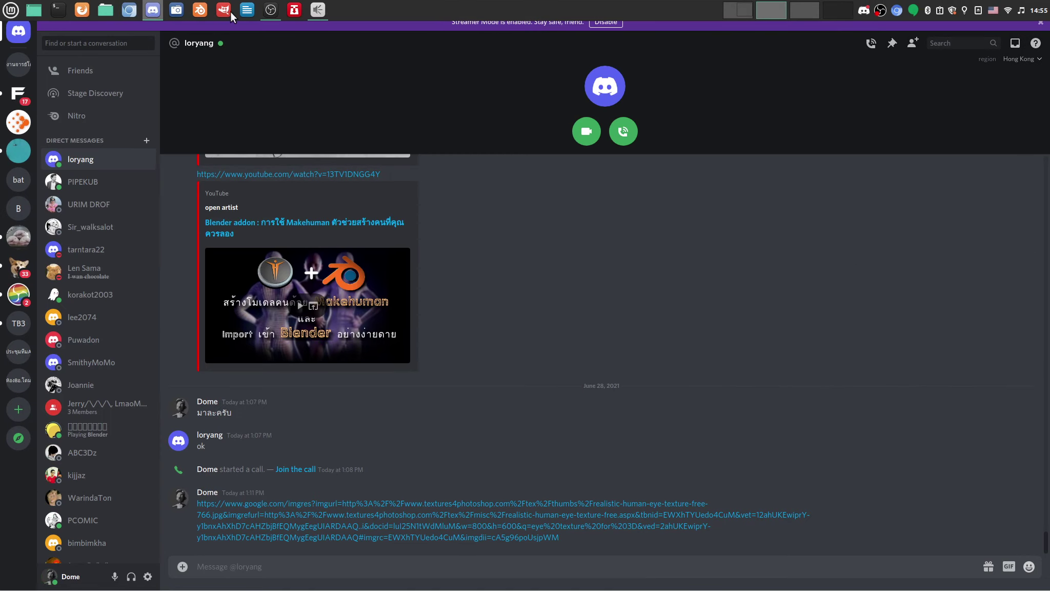
{"action": "left_click", "coordinate": [105, 10]}
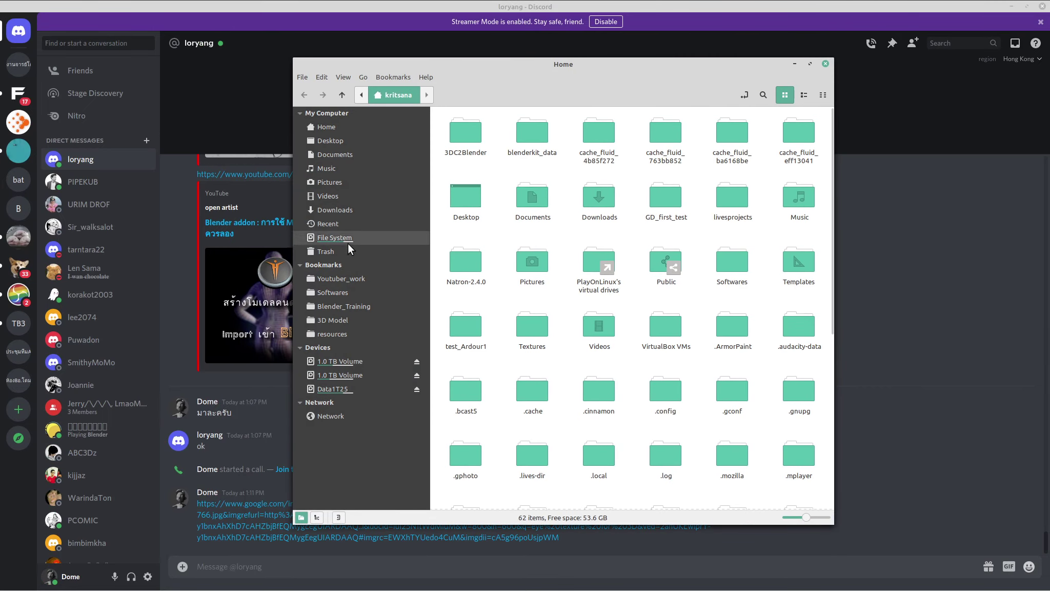
{"action": "left_click", "coordinate": [331, 196]}
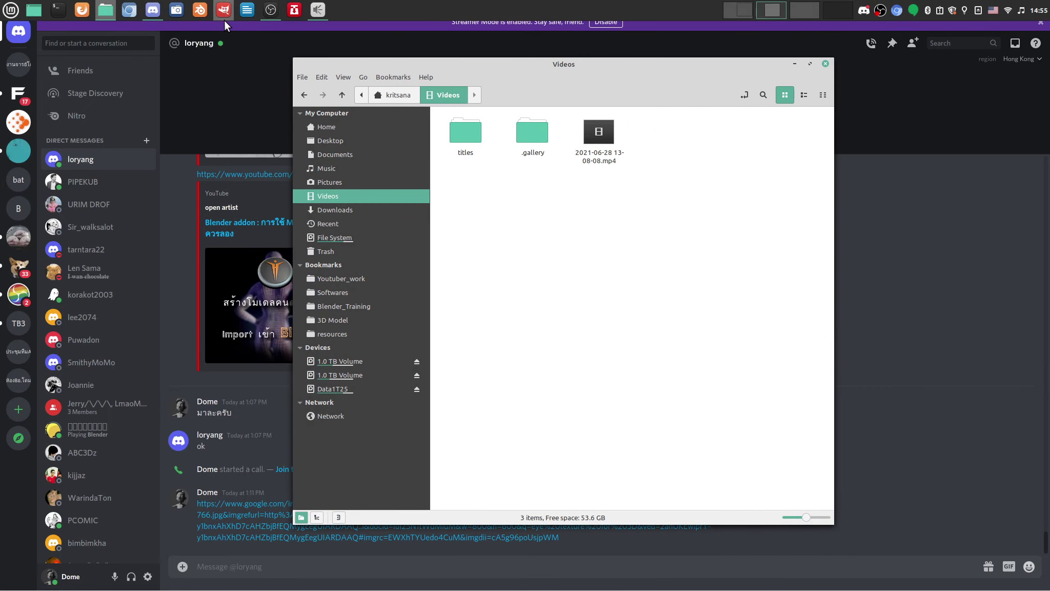